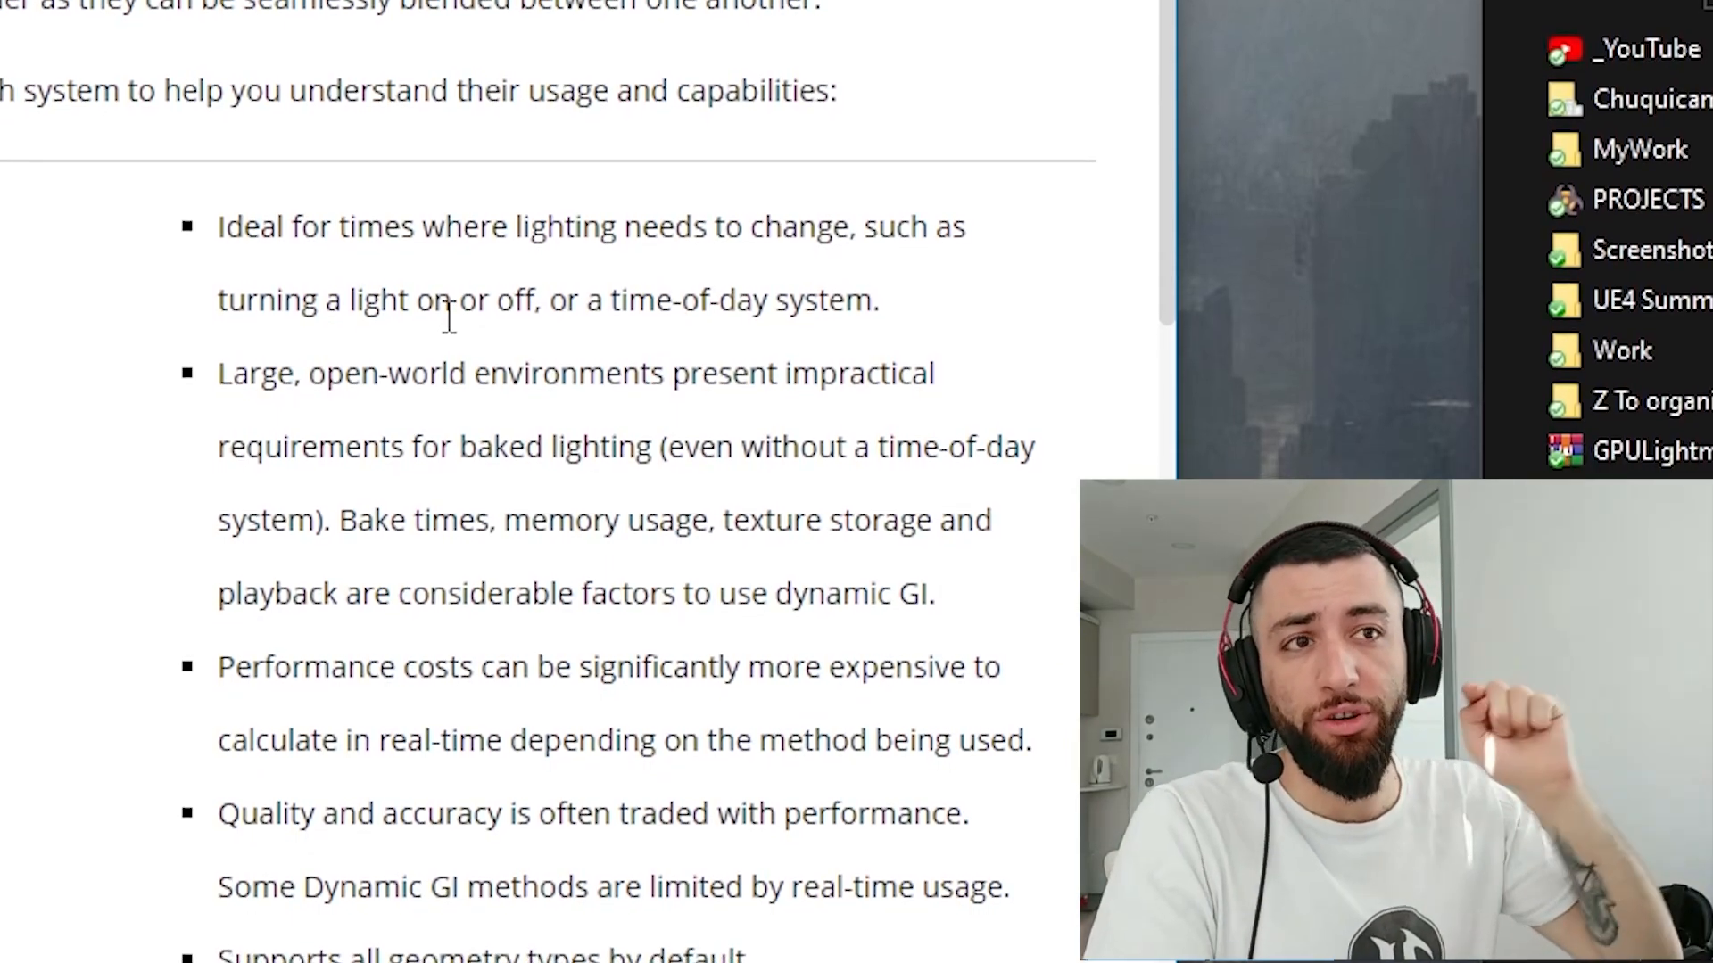
# Step: Read the comparison of precomputed and dynamic lighting capabilities on the Global Illumination documentation page
pyautogui.scroll(-2, 449, 308)
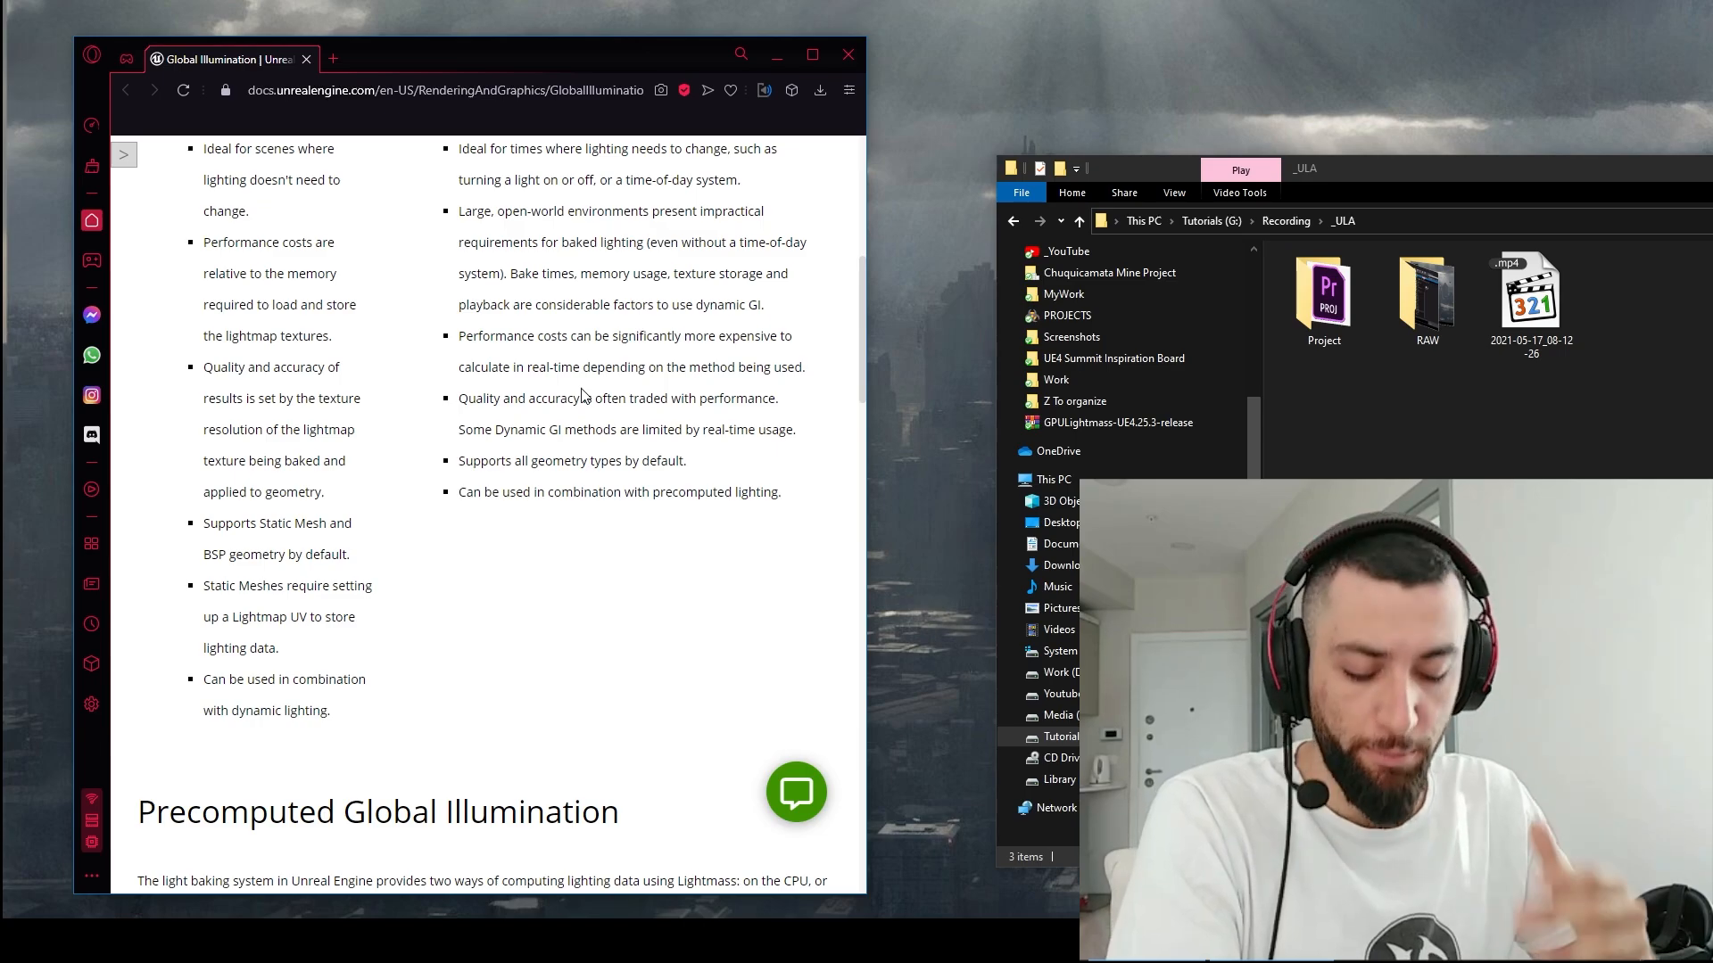
pyautogui.scroll(2, 546, 448)
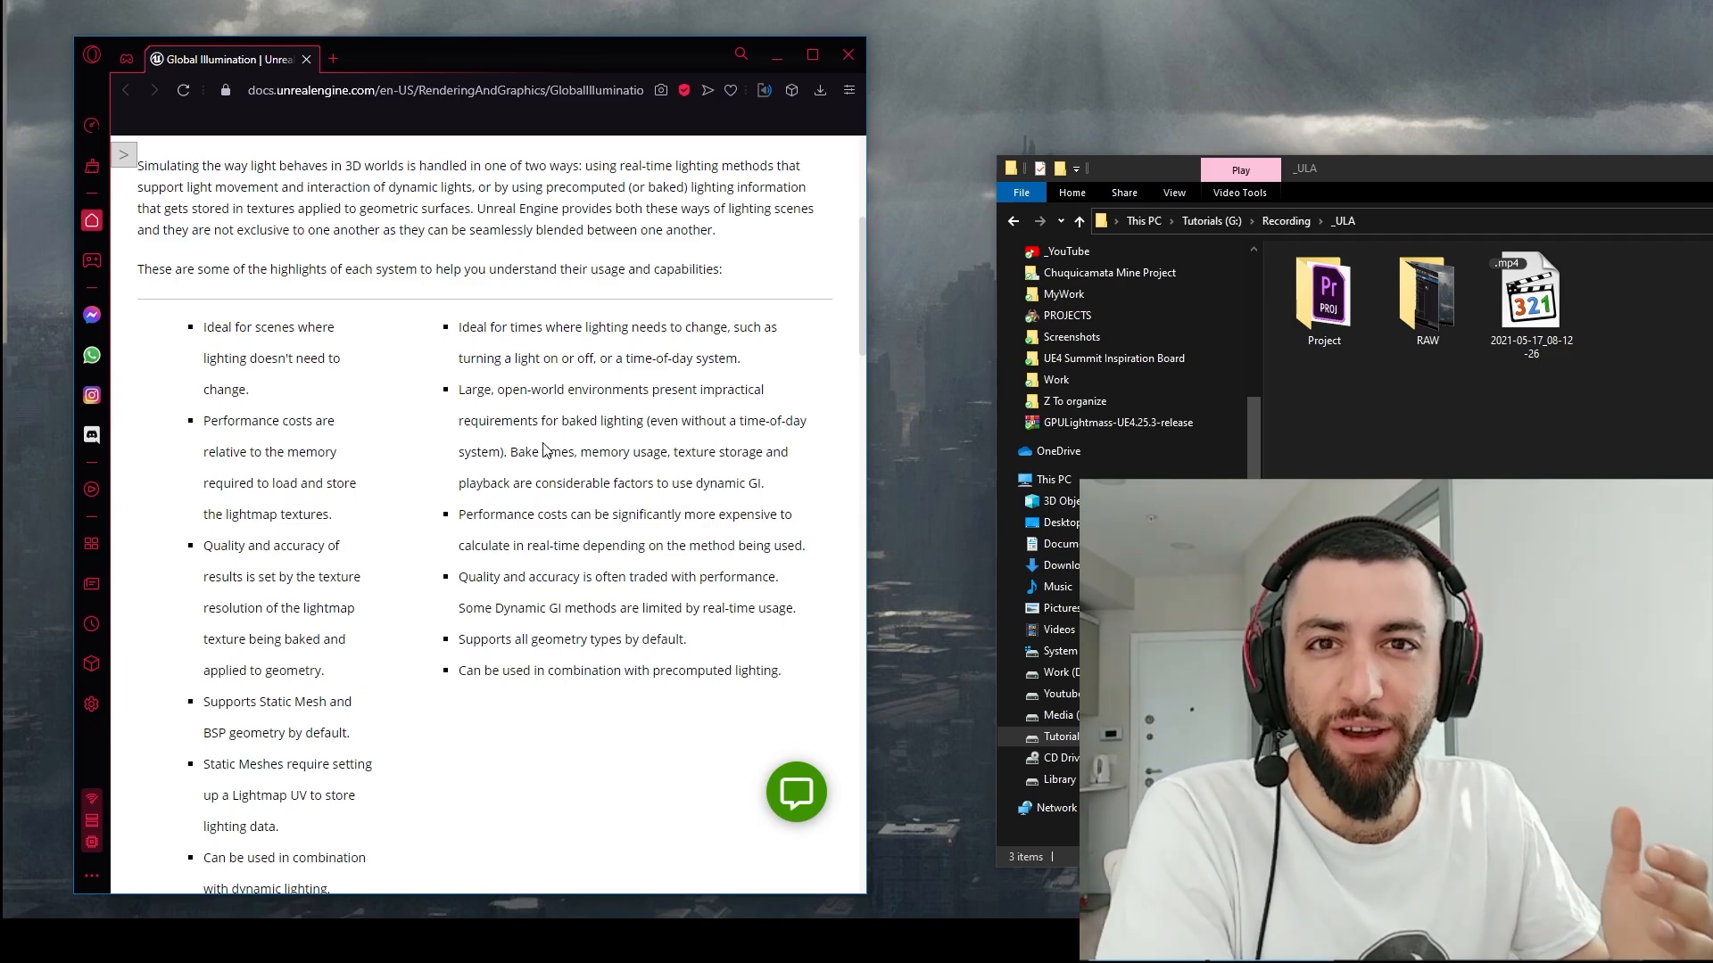
pyautogui.scroll(-2, 546, 449)
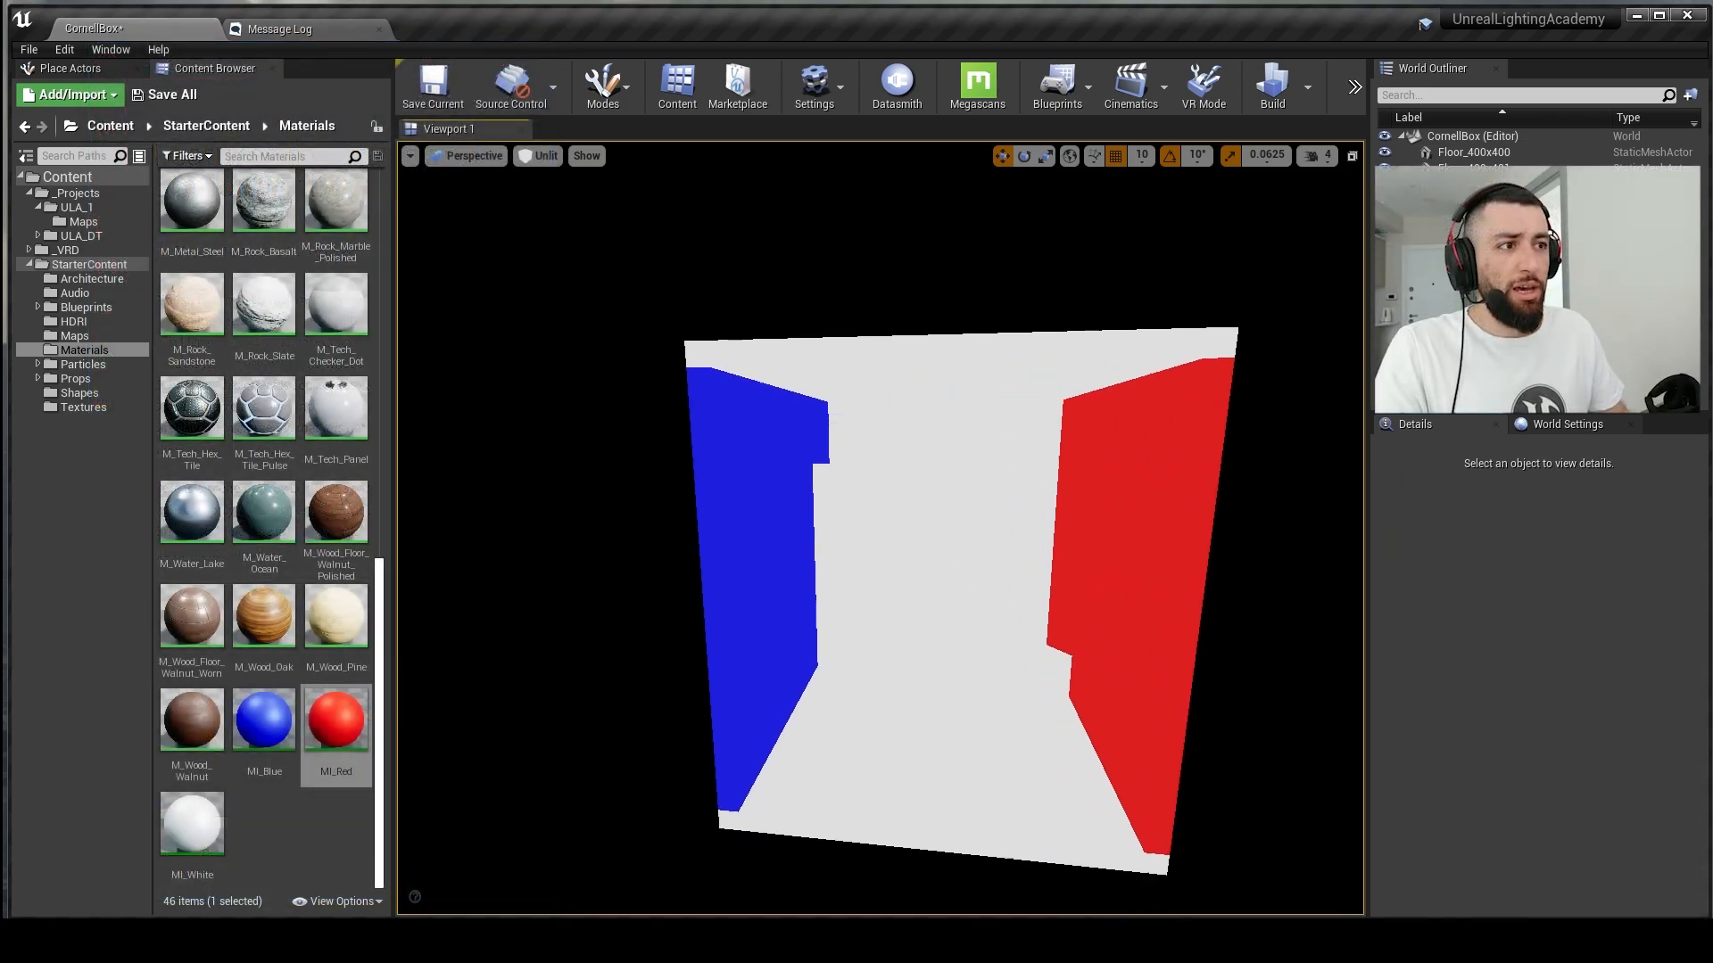
# Step: Examine the unlit Cornell box from several angles, checking its blue and red walls and clearing the selection
pyautogui.moveTo(878, 499); pyautogui.dragTo(1074, 424, button='right')
pyautogui.press('a')
pyautogui.click(861, 295)
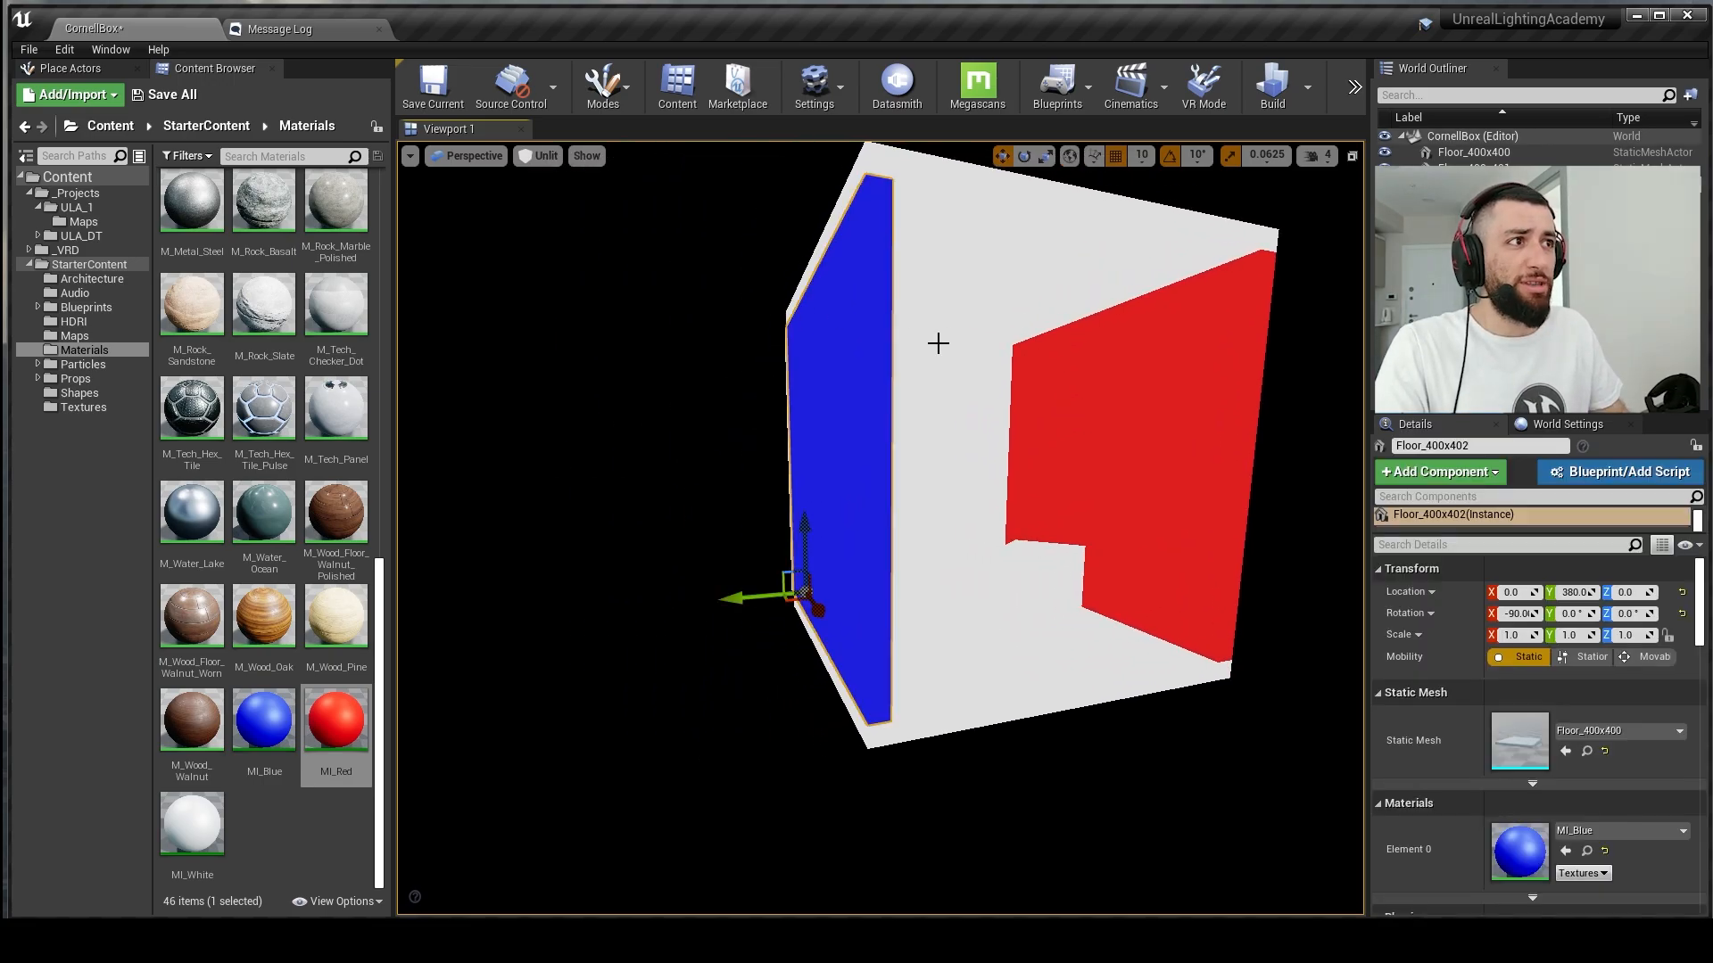
pyautogui.press('d')
pyautogui.moveTo(939, 343); pyautogui.dragTo(974, 314, button='right')
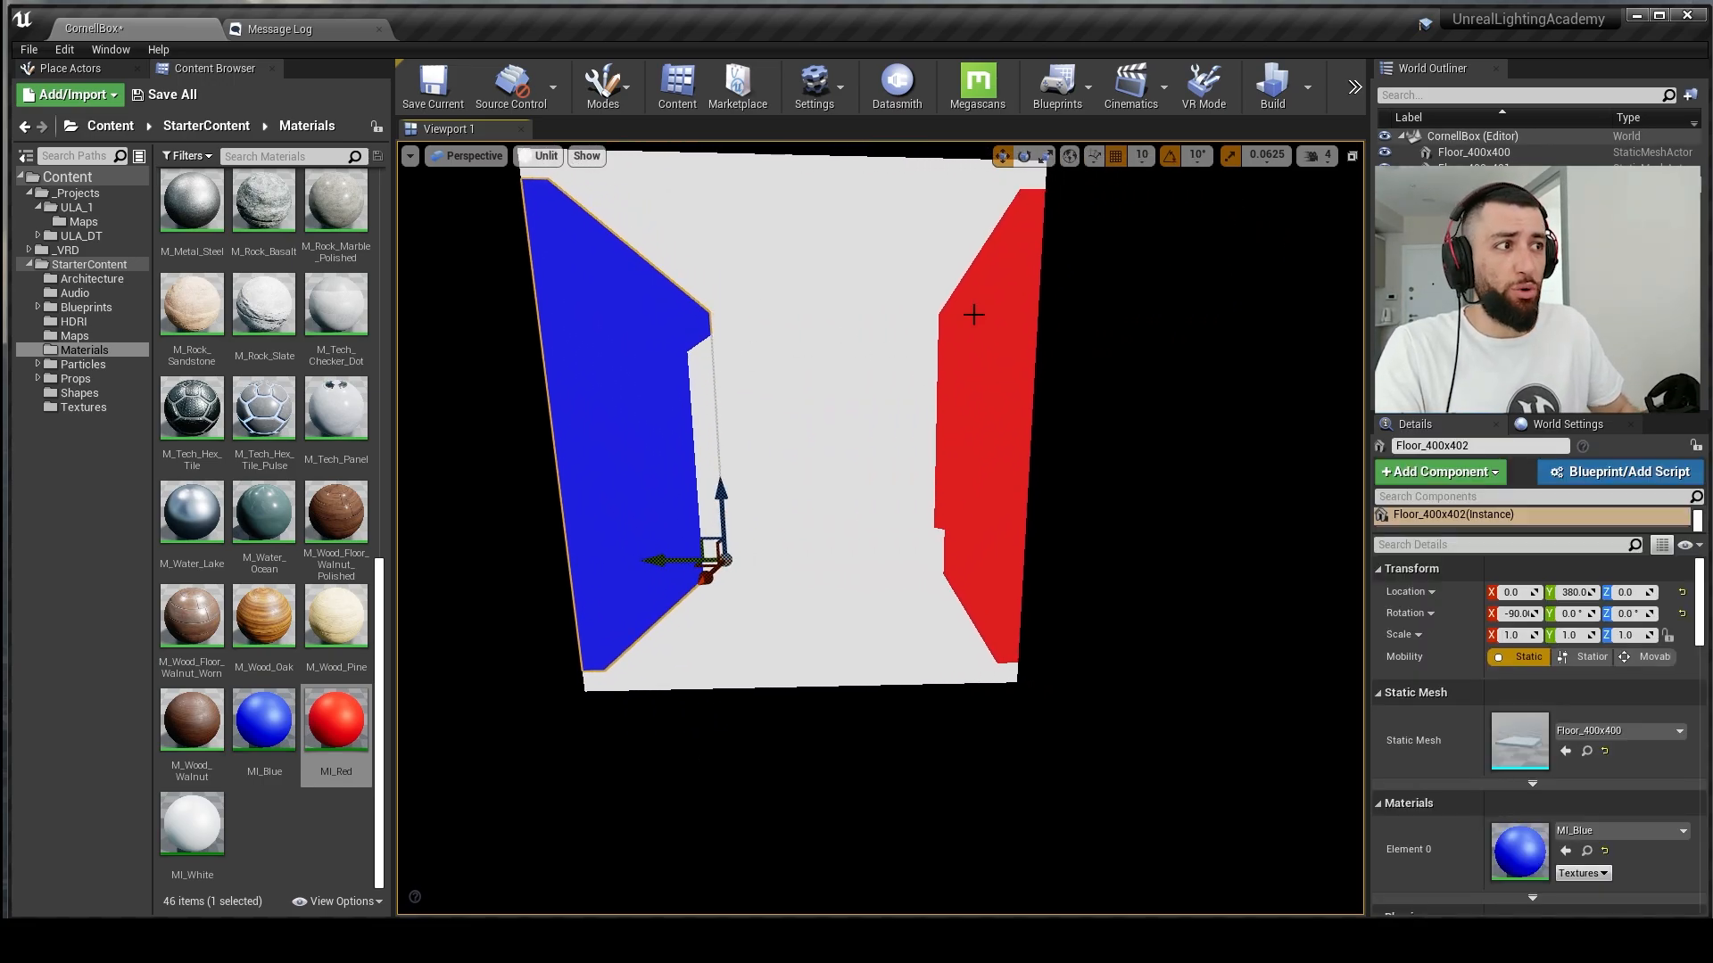
pyautogui.click(974, 315)
pyautogui.click(736, 407)
pyautogui.click(870, 552)
pyautogui.press('Escape')
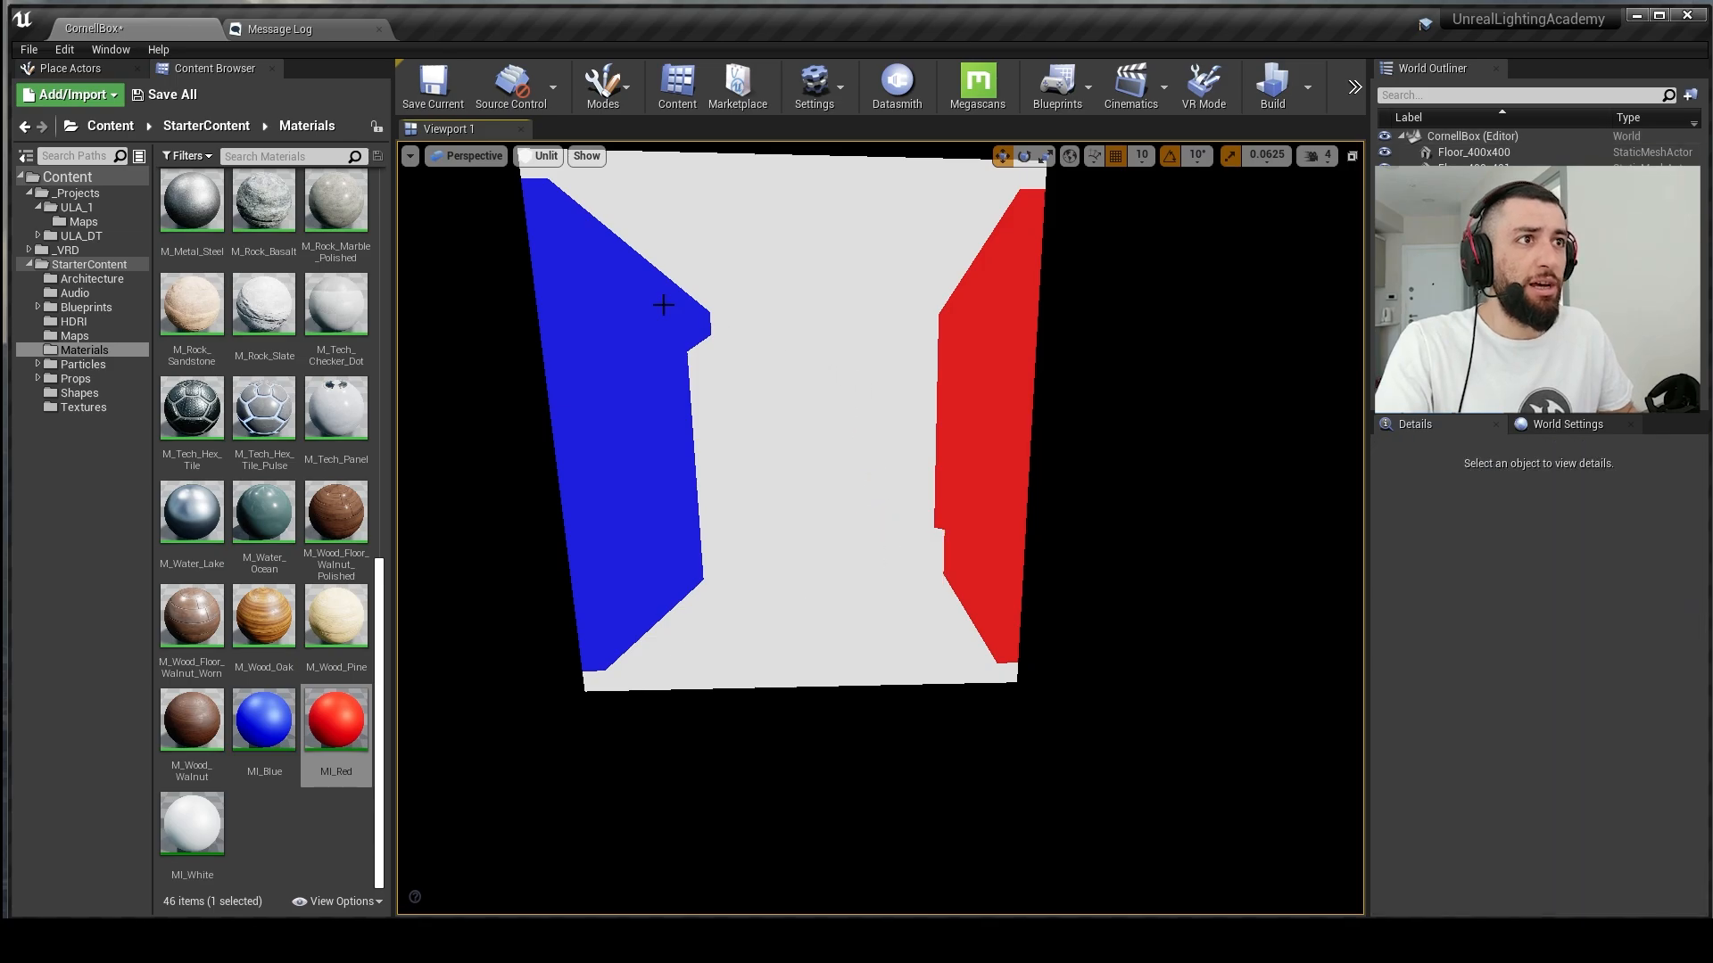
# Step: Check how the scene looks in Lit mode without any lights, and return to the Unlit view
pyautogui.click(539, 156)
pyautogui.click(549, 179)
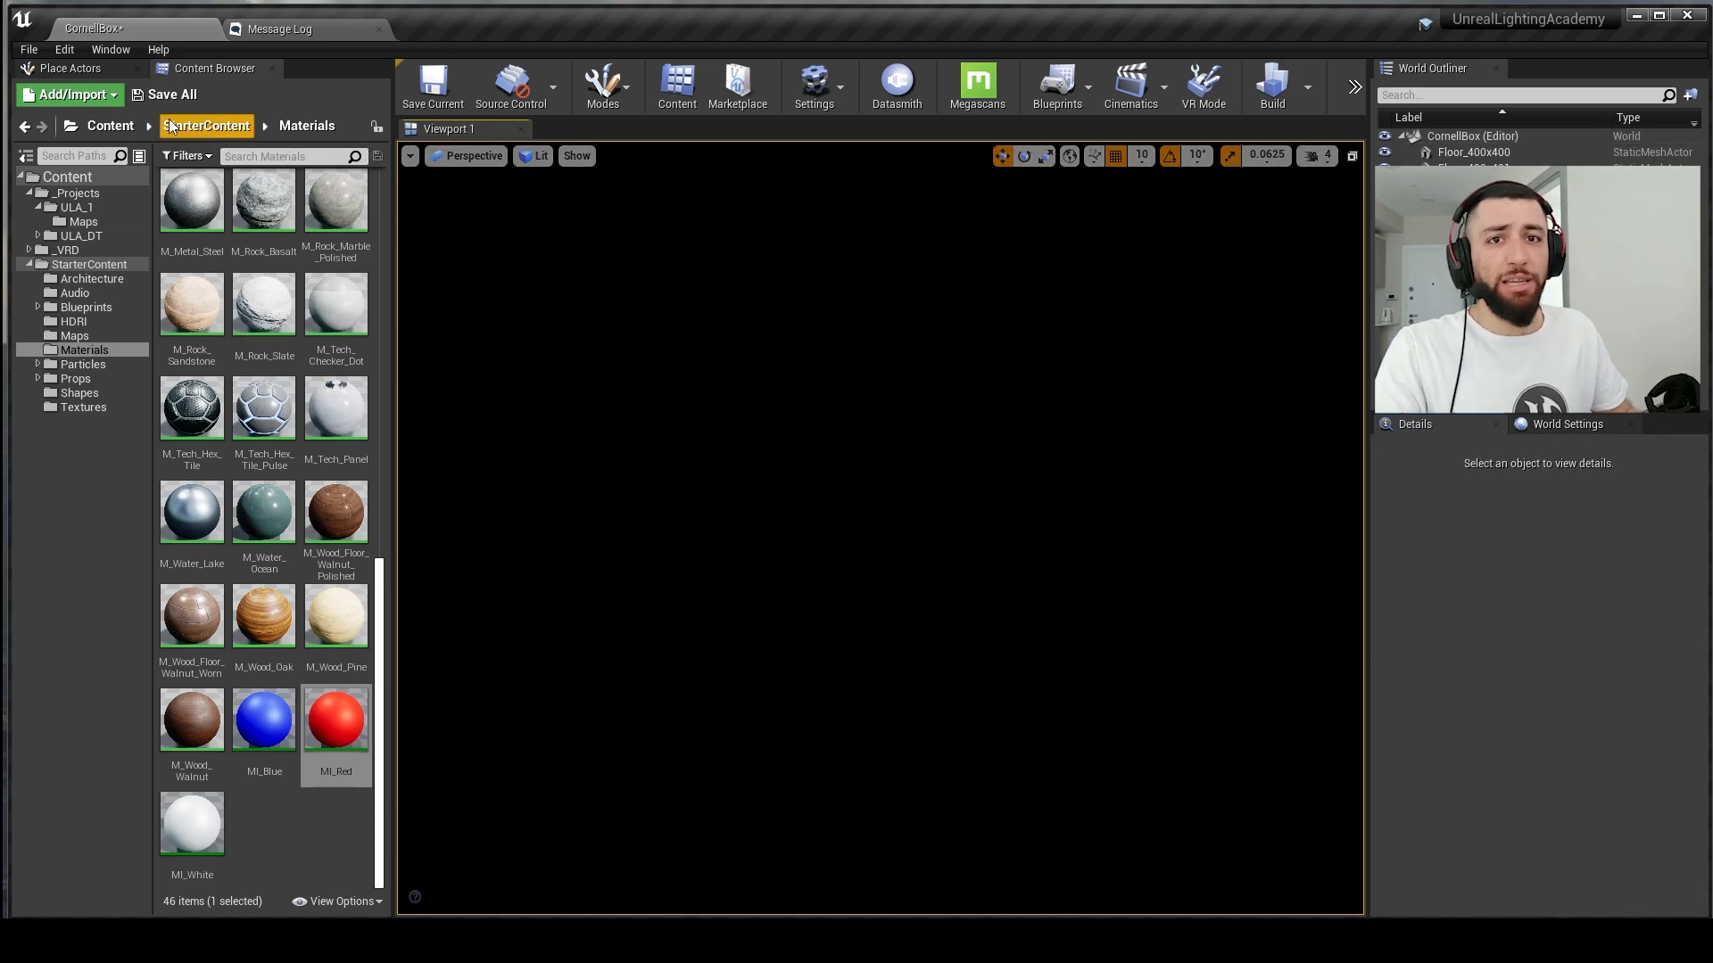
pyautogui.hotkey('alt', '3')
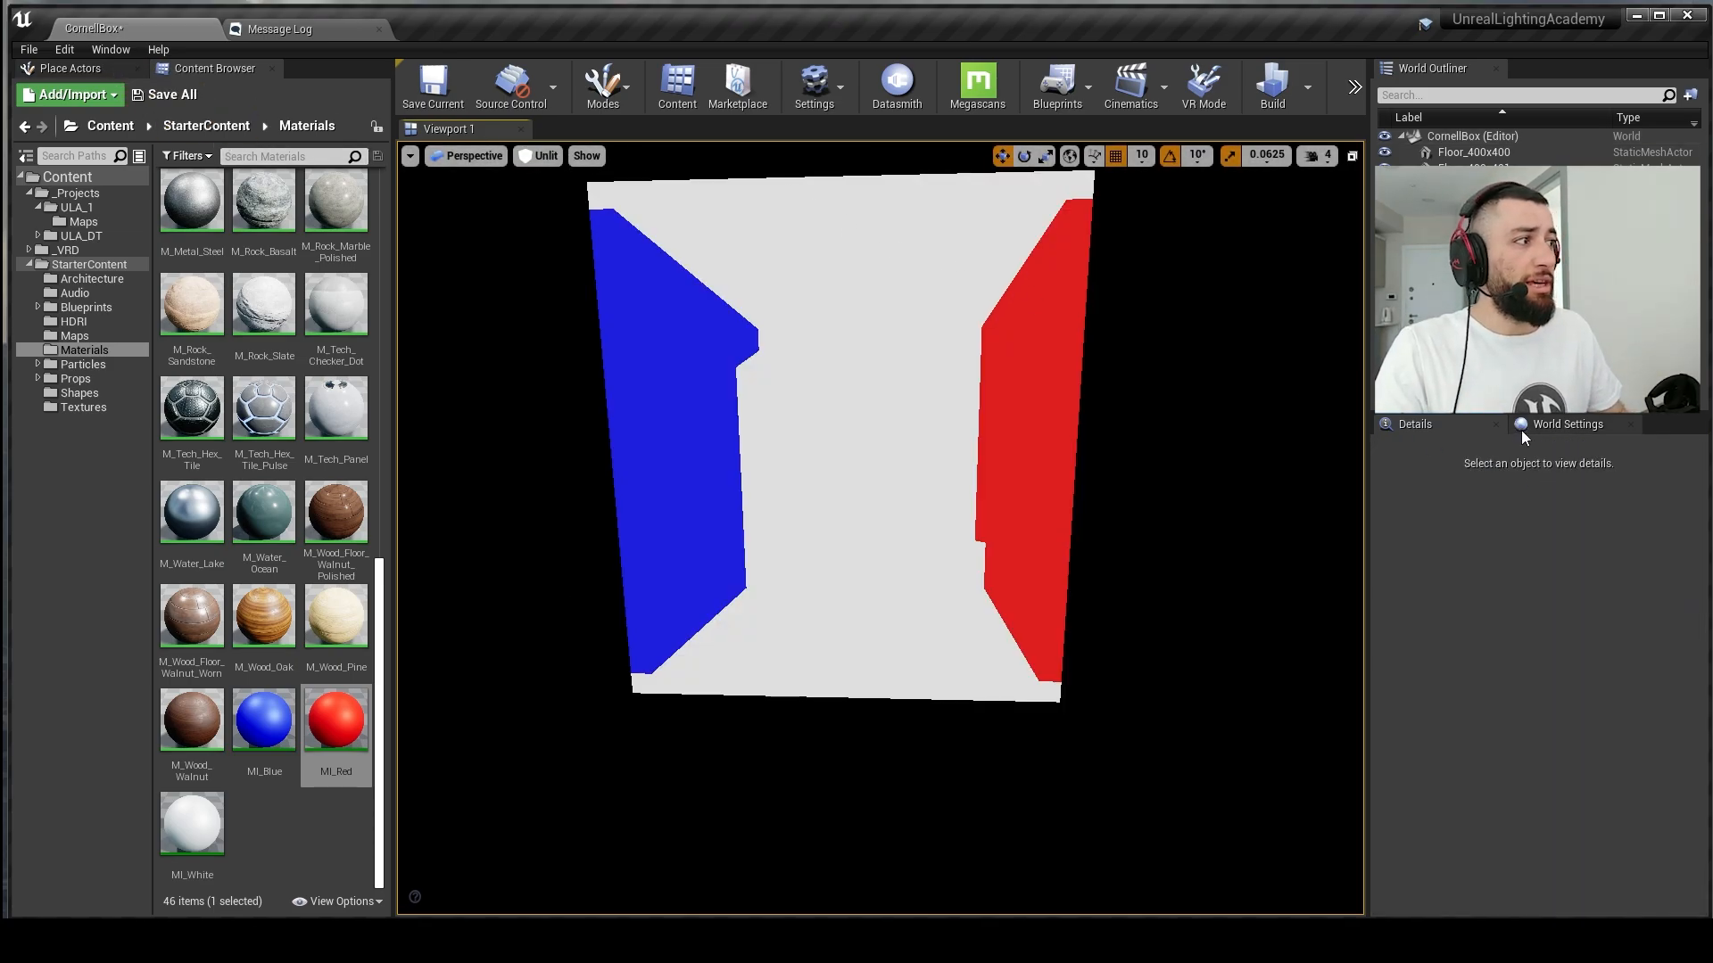
# Step: Place a point light inside the box, raise it to Z 350 near the ceiling, and show the scene in Lit mode
pyautogui.click(44, 69)
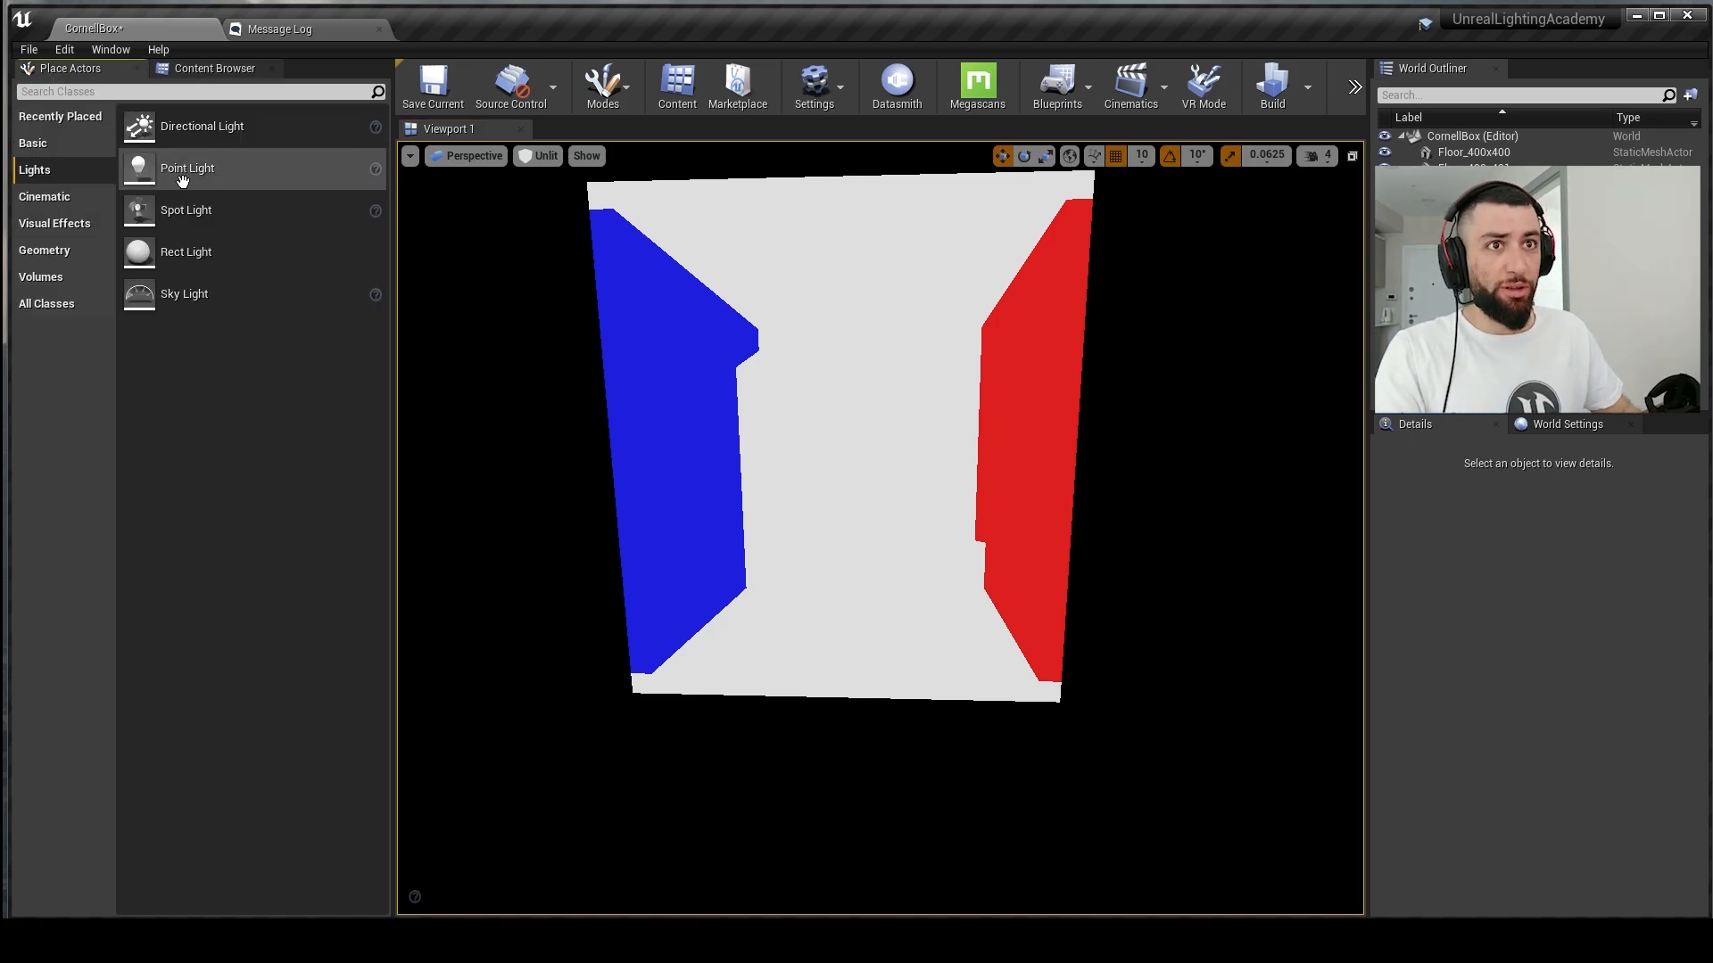
pyautogui.moveTo(174, 171); pyautogui.dragTo(850, 615)
pyautogui.moveTo(846, 539); pyautogui.dragTo(826, 268)
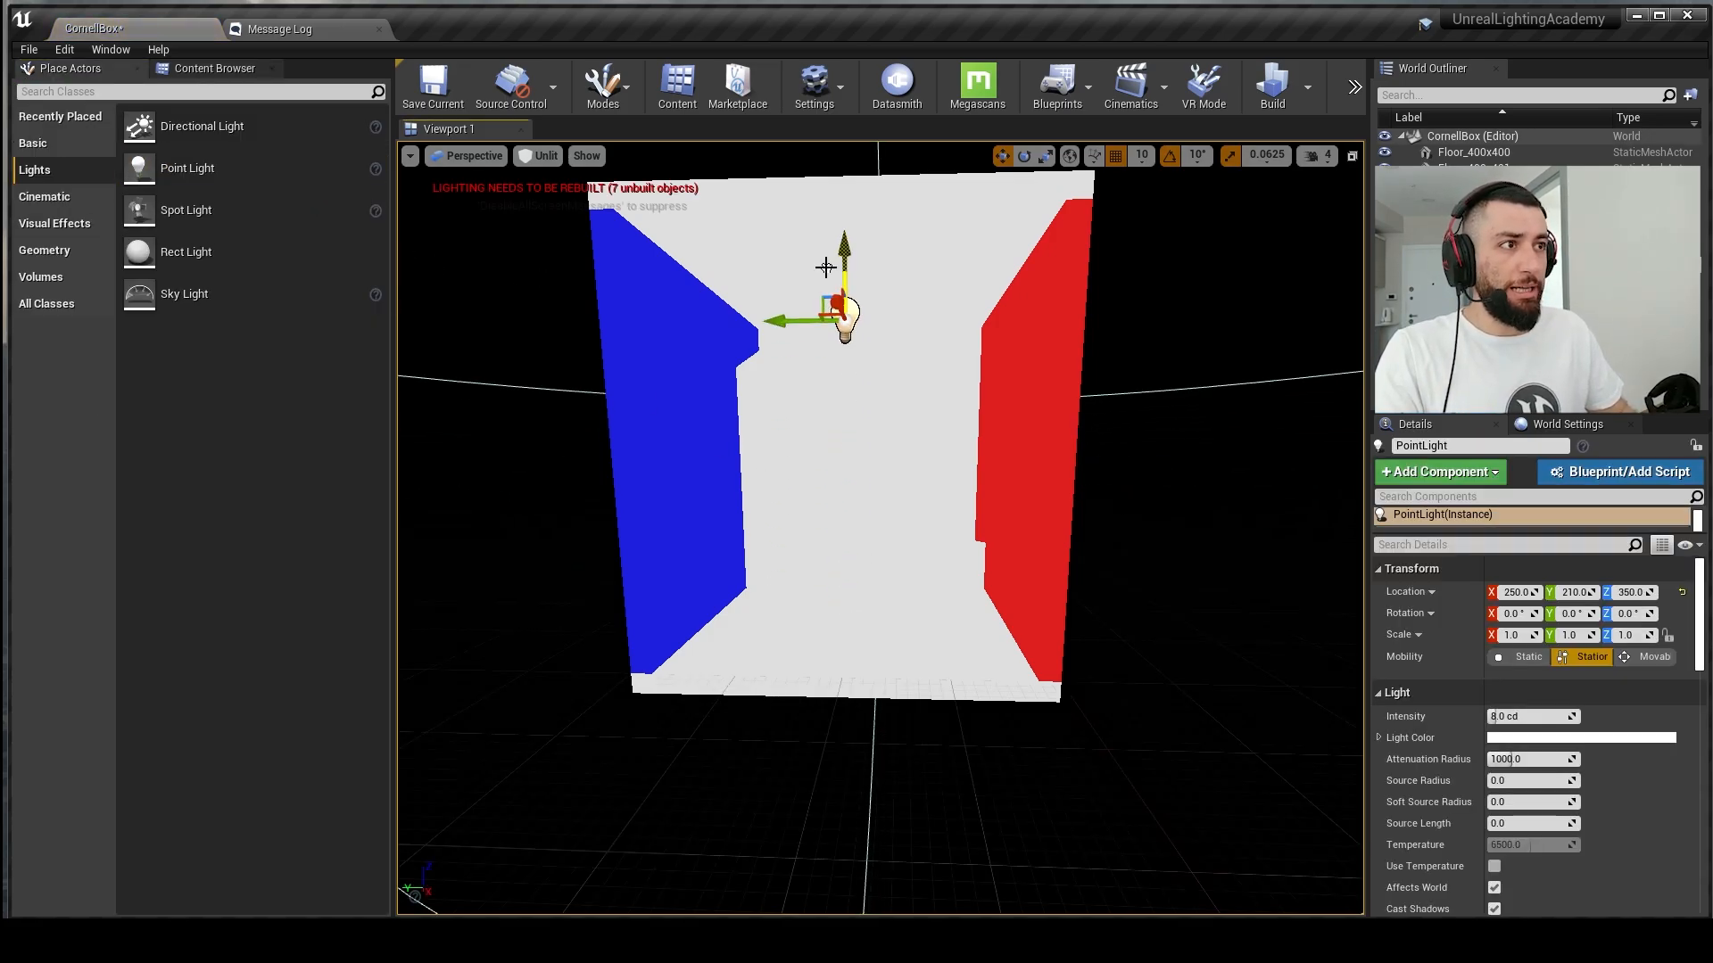
pyautogui.hotkey('alt', '4')
pyautogui.moveTo(748, 279); pyautogui.dragTo(803, 278, button='right')
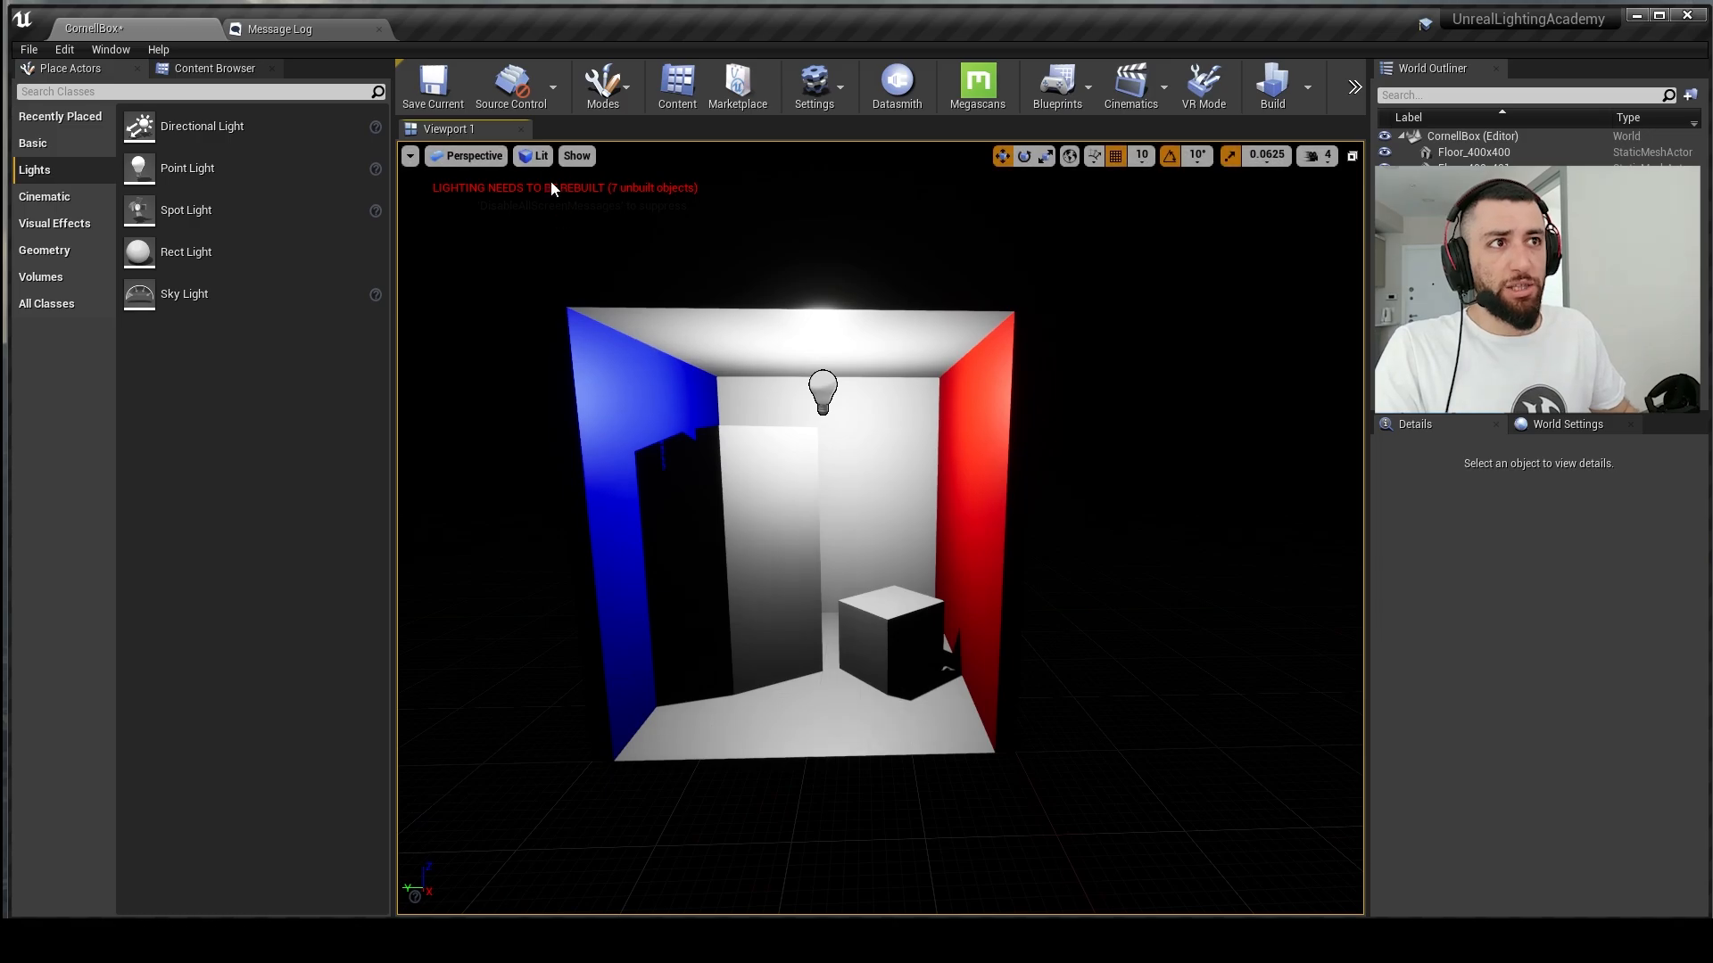
# Step: Deselect the point light and run Build Lighting Only for the level
pyautogui.click(856, 392)
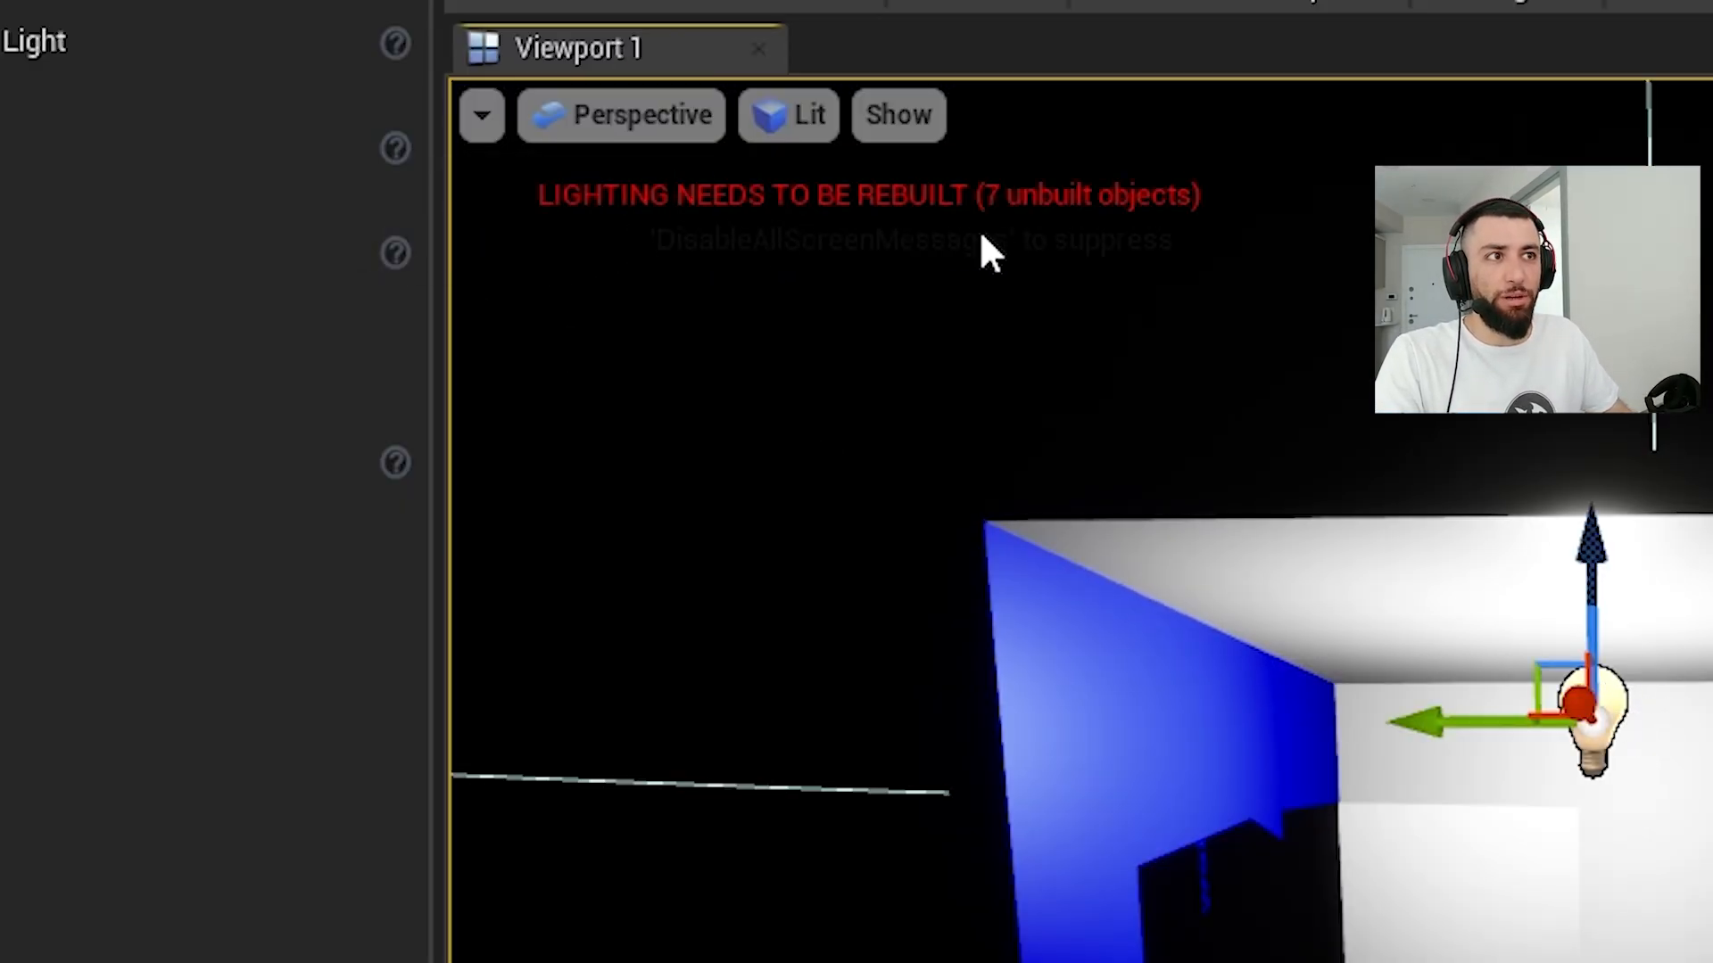
pyautogui.click(1147, 382)
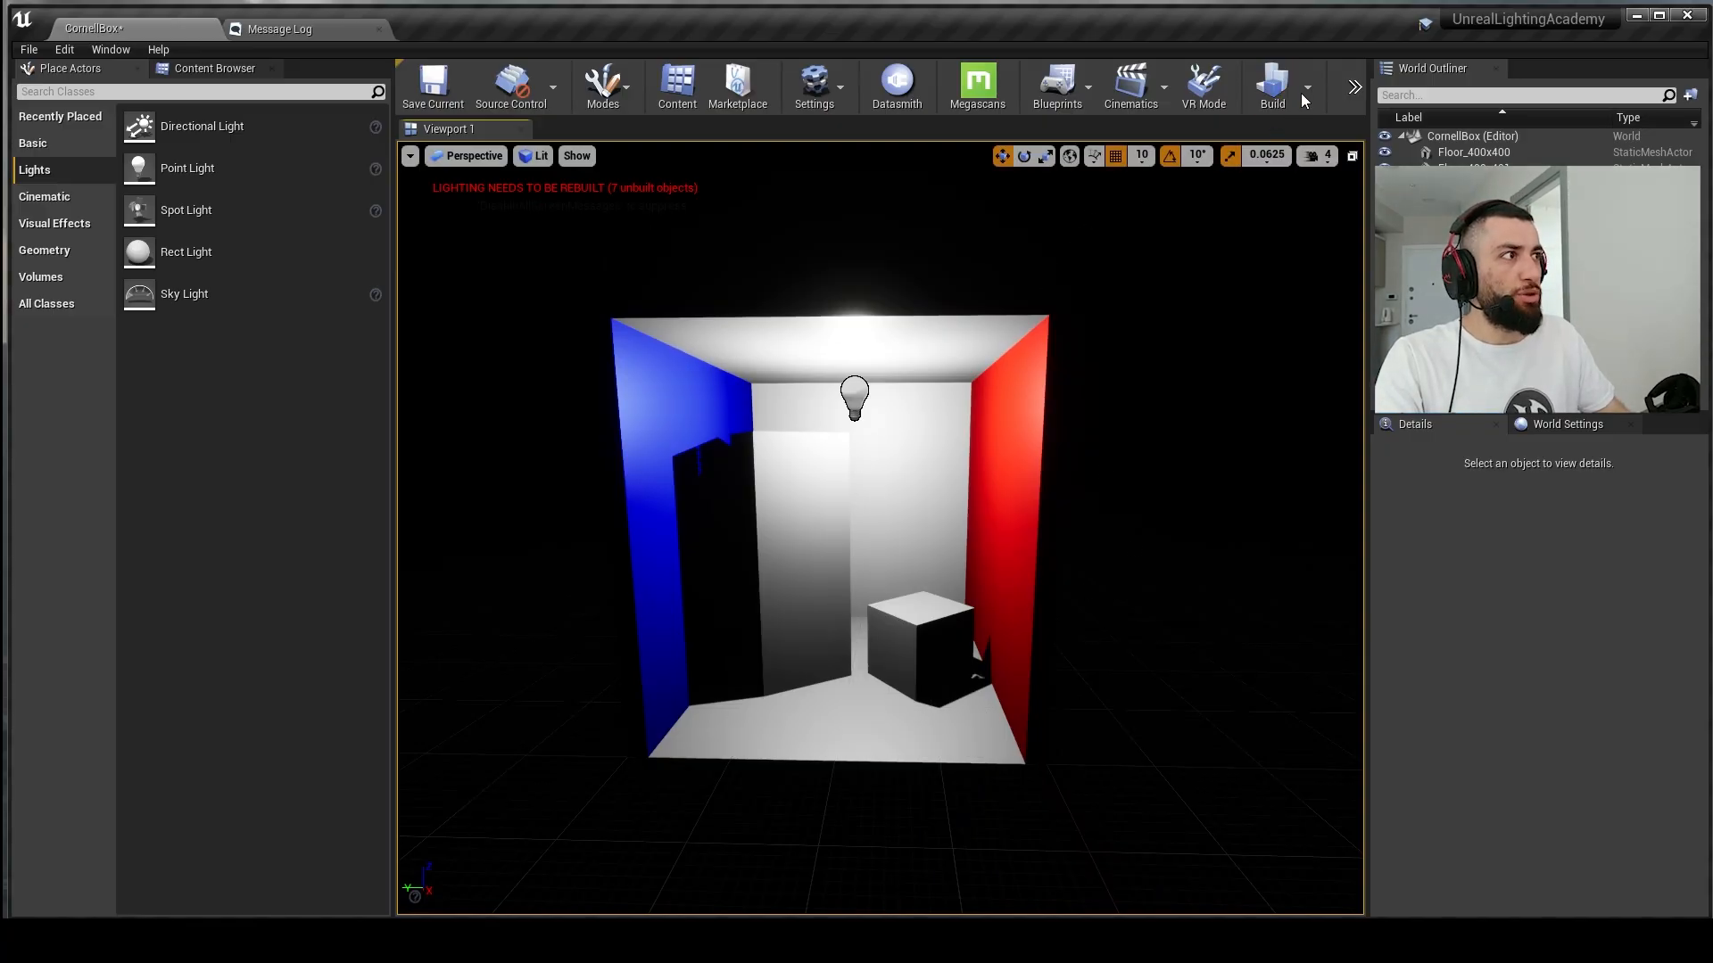
pyautogui.click(1308, 95)
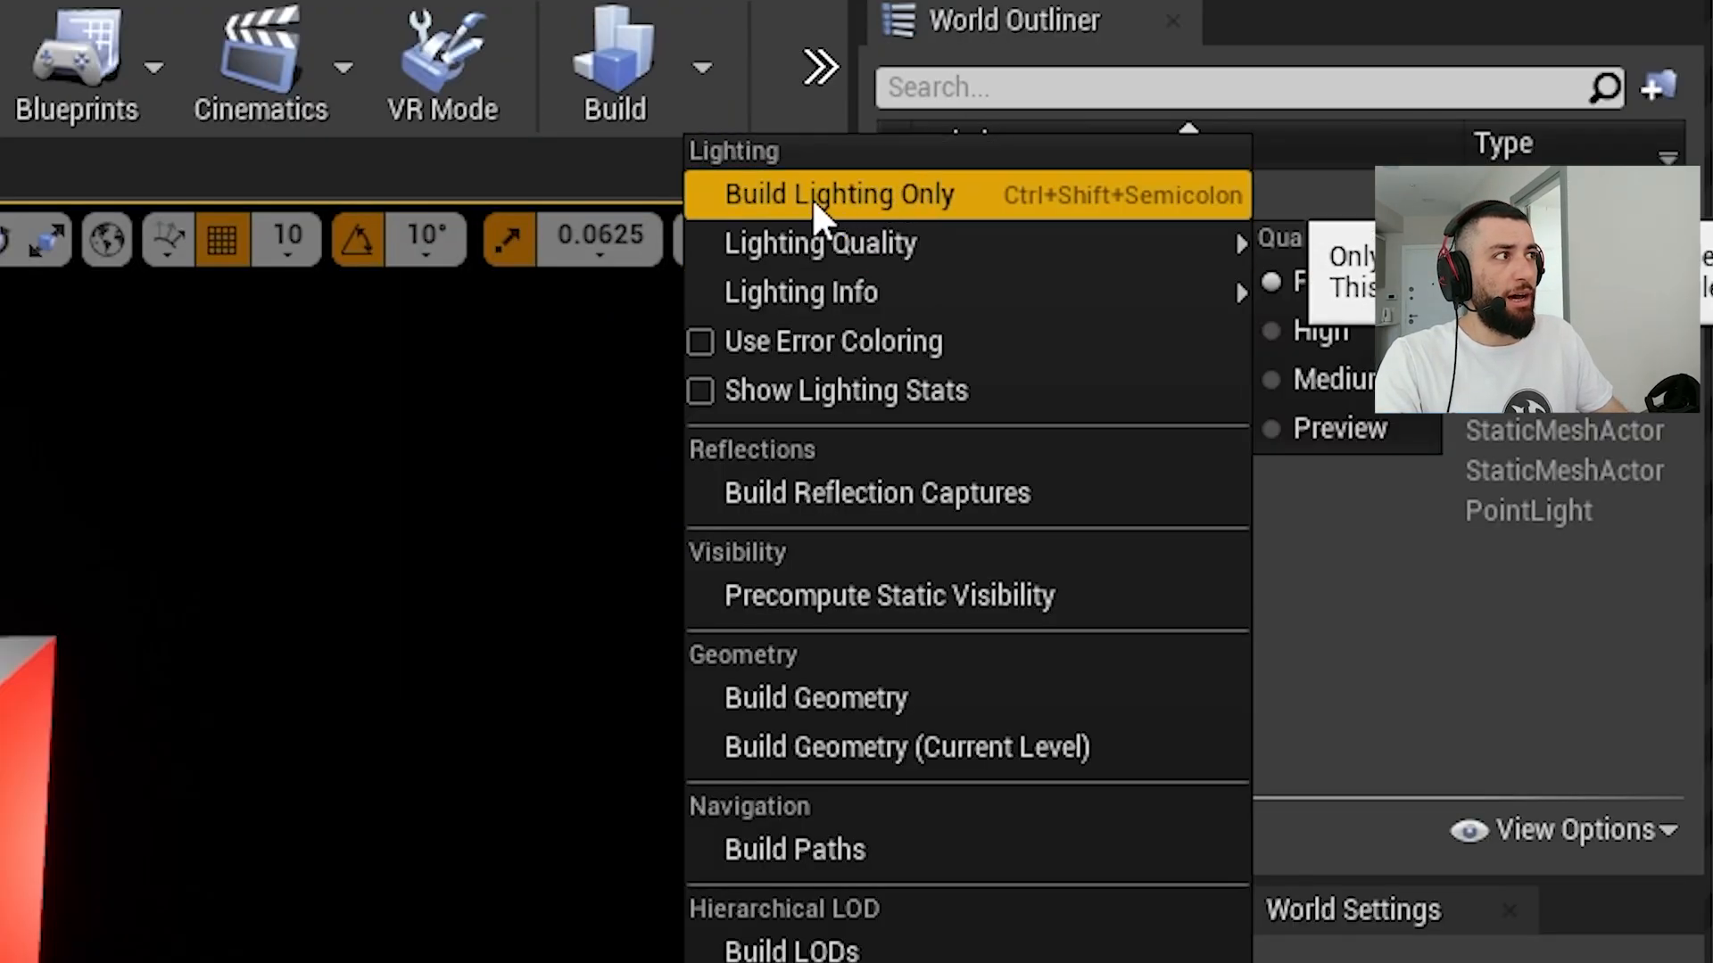
pyautogui.click(1350, 144)
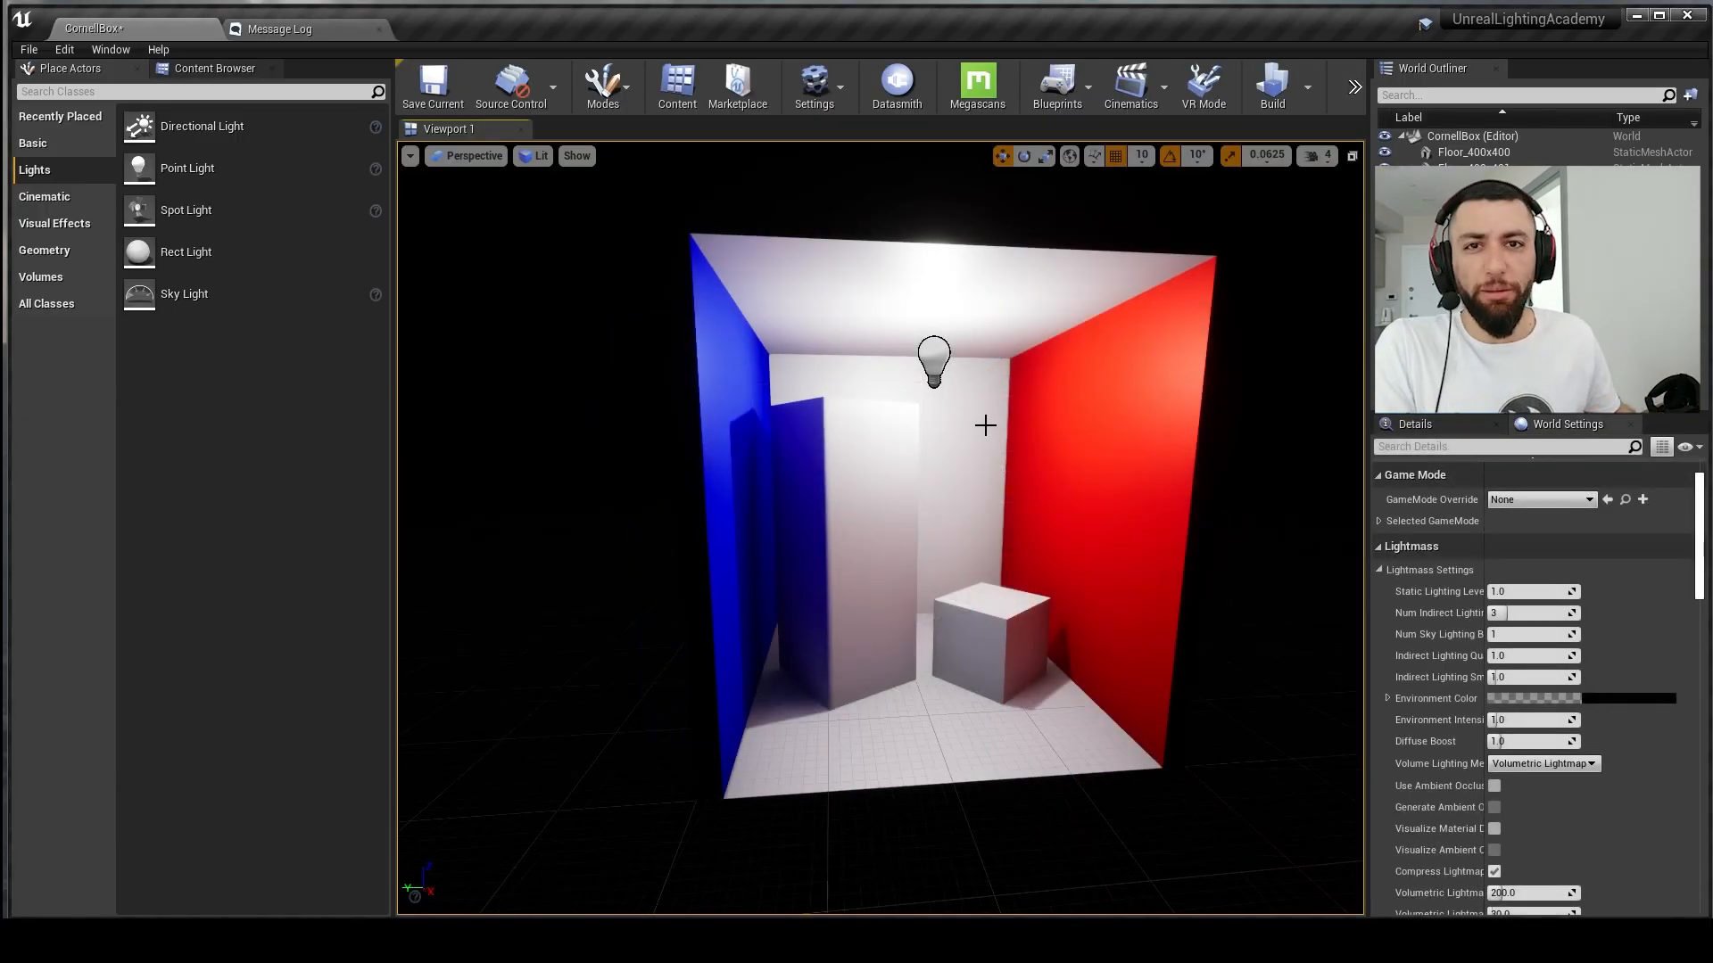
# Step: Inspect the baked bounce lighting and colour bleeding on the pillar, cube and coloured walls
pyautogui.moveTo(982, 424); pyautogui.dragTo(834, 407, button='right')
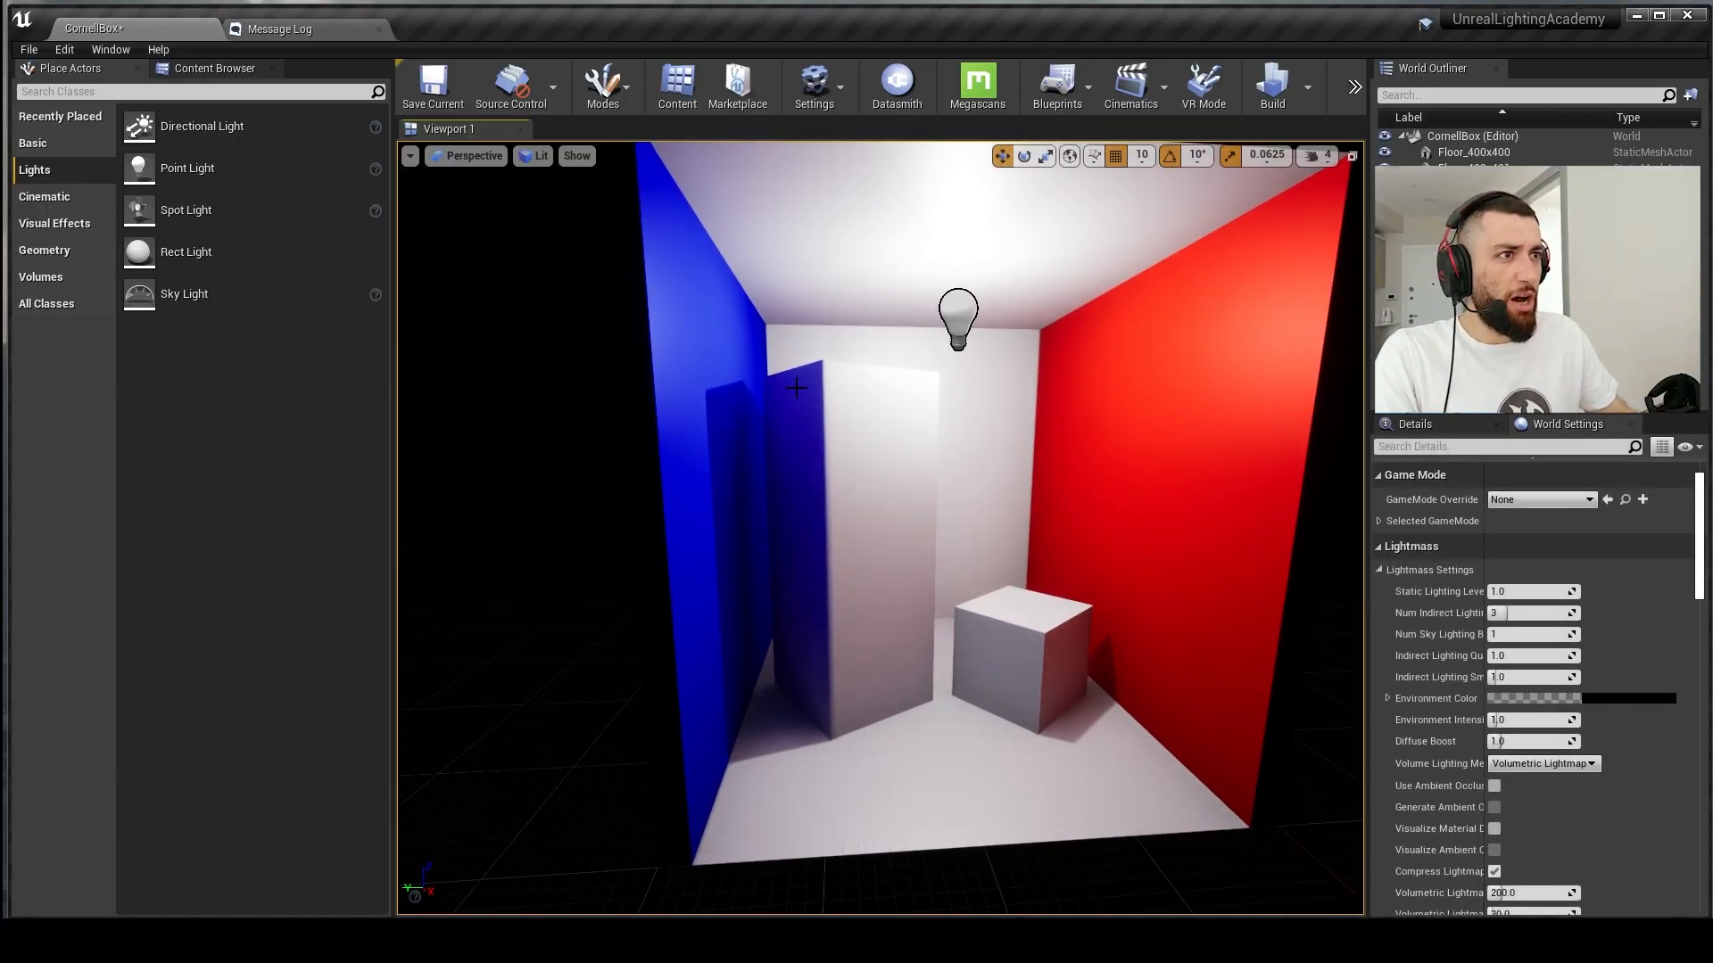
pyautogui.moveTo(825, 742); pyautogui.dragTo(967, 680, button='right')
pyautogui.moveTo(966, 244); pyautogui.dragTo(868, 351, button='right')
pyautogui.click(1006, 464)
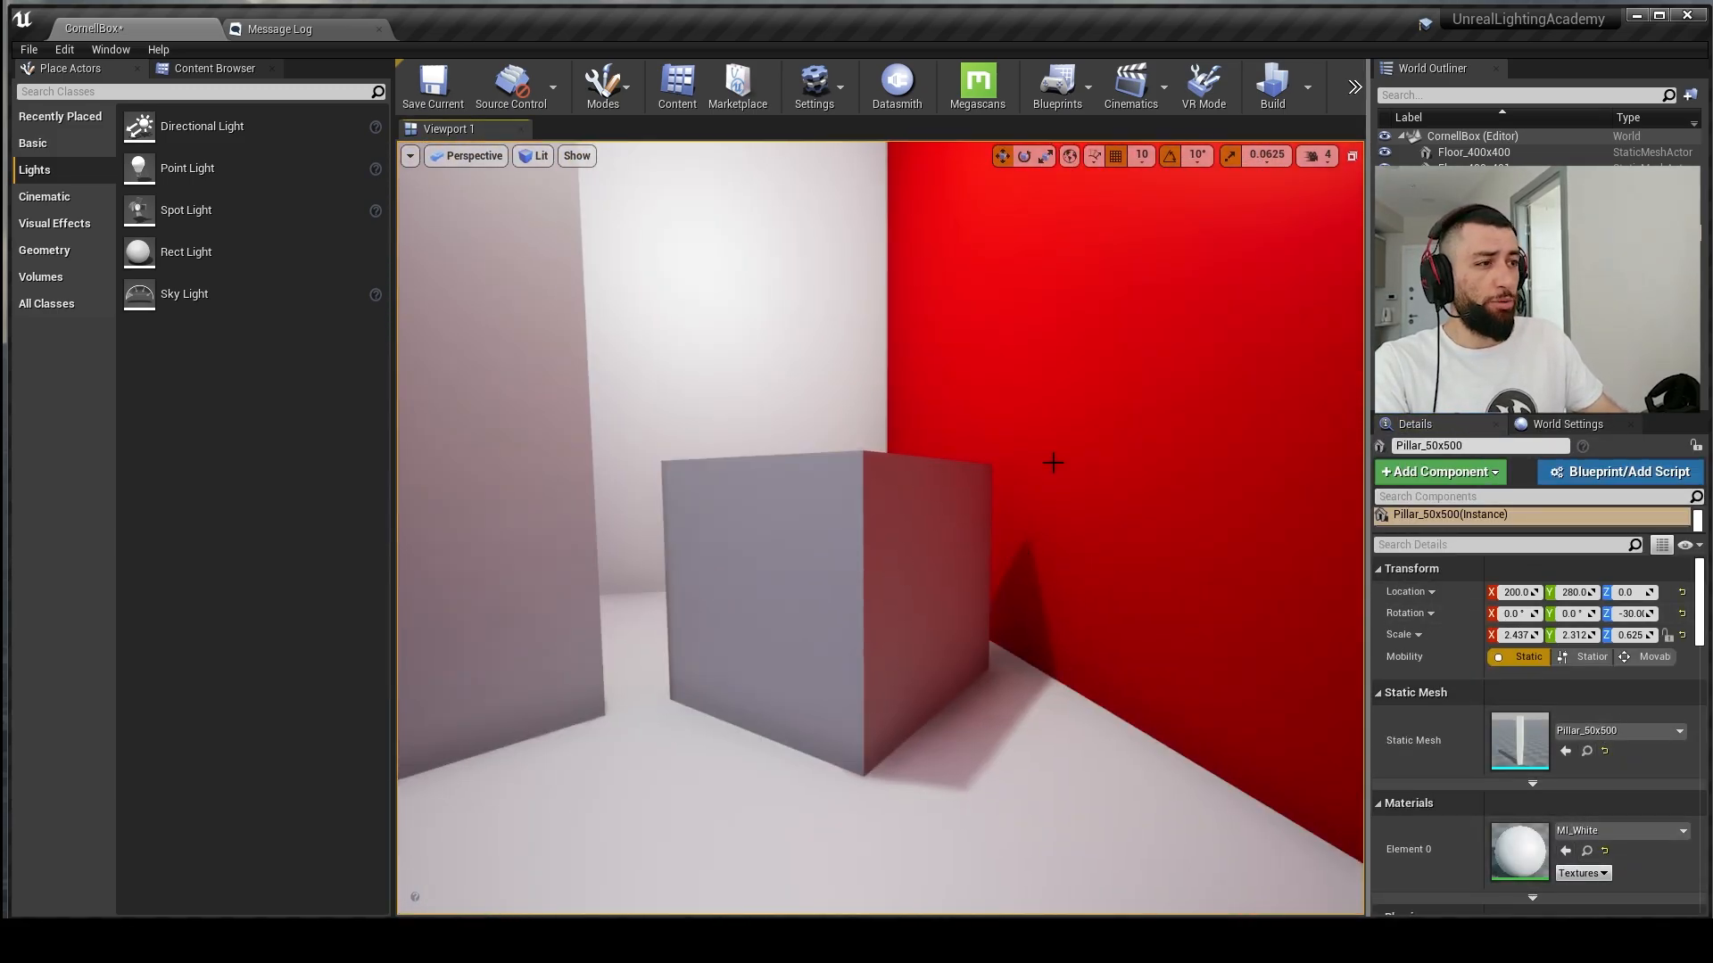
pyautogui.moveTo(1051, 463)
pyautogui.mouseDown(button='right')
pyautogui.moveTo(1052, 438)
pyautogui.moveTo(1008, 420)
pyautogui.moveTo(1045, 496)
pyautogui.mouseUp(button='right')
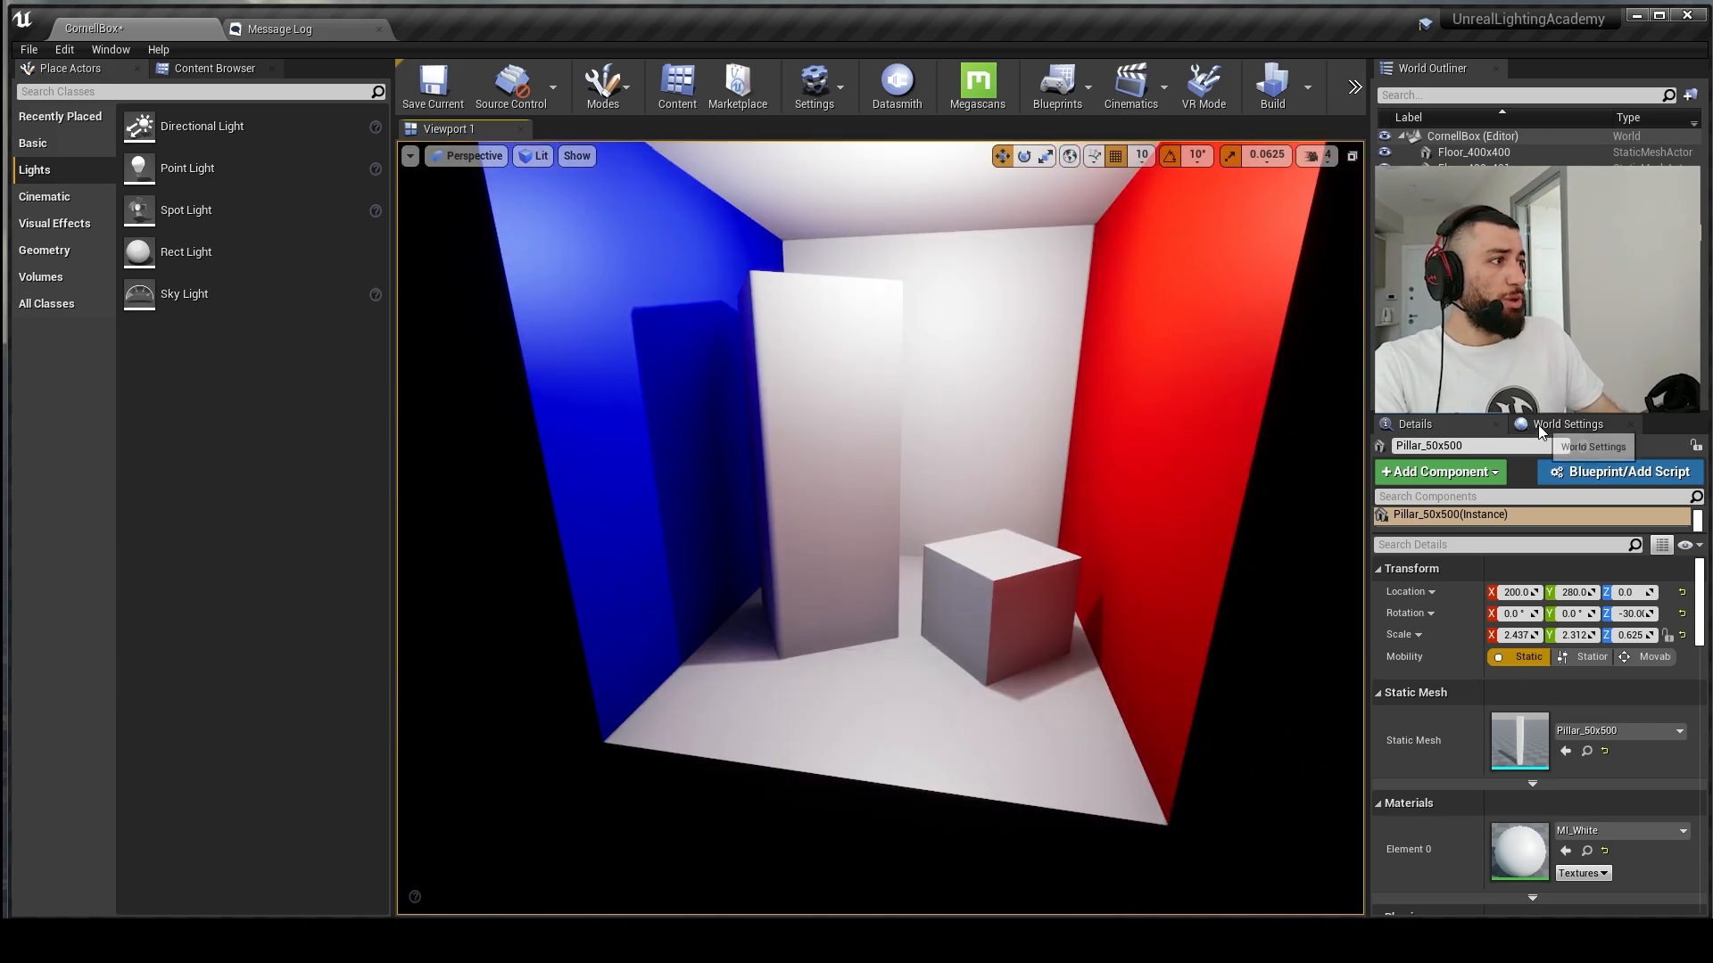
pyautogui.moveTo(849, 509); pyautogui.dragTo(785, 509, button='right')
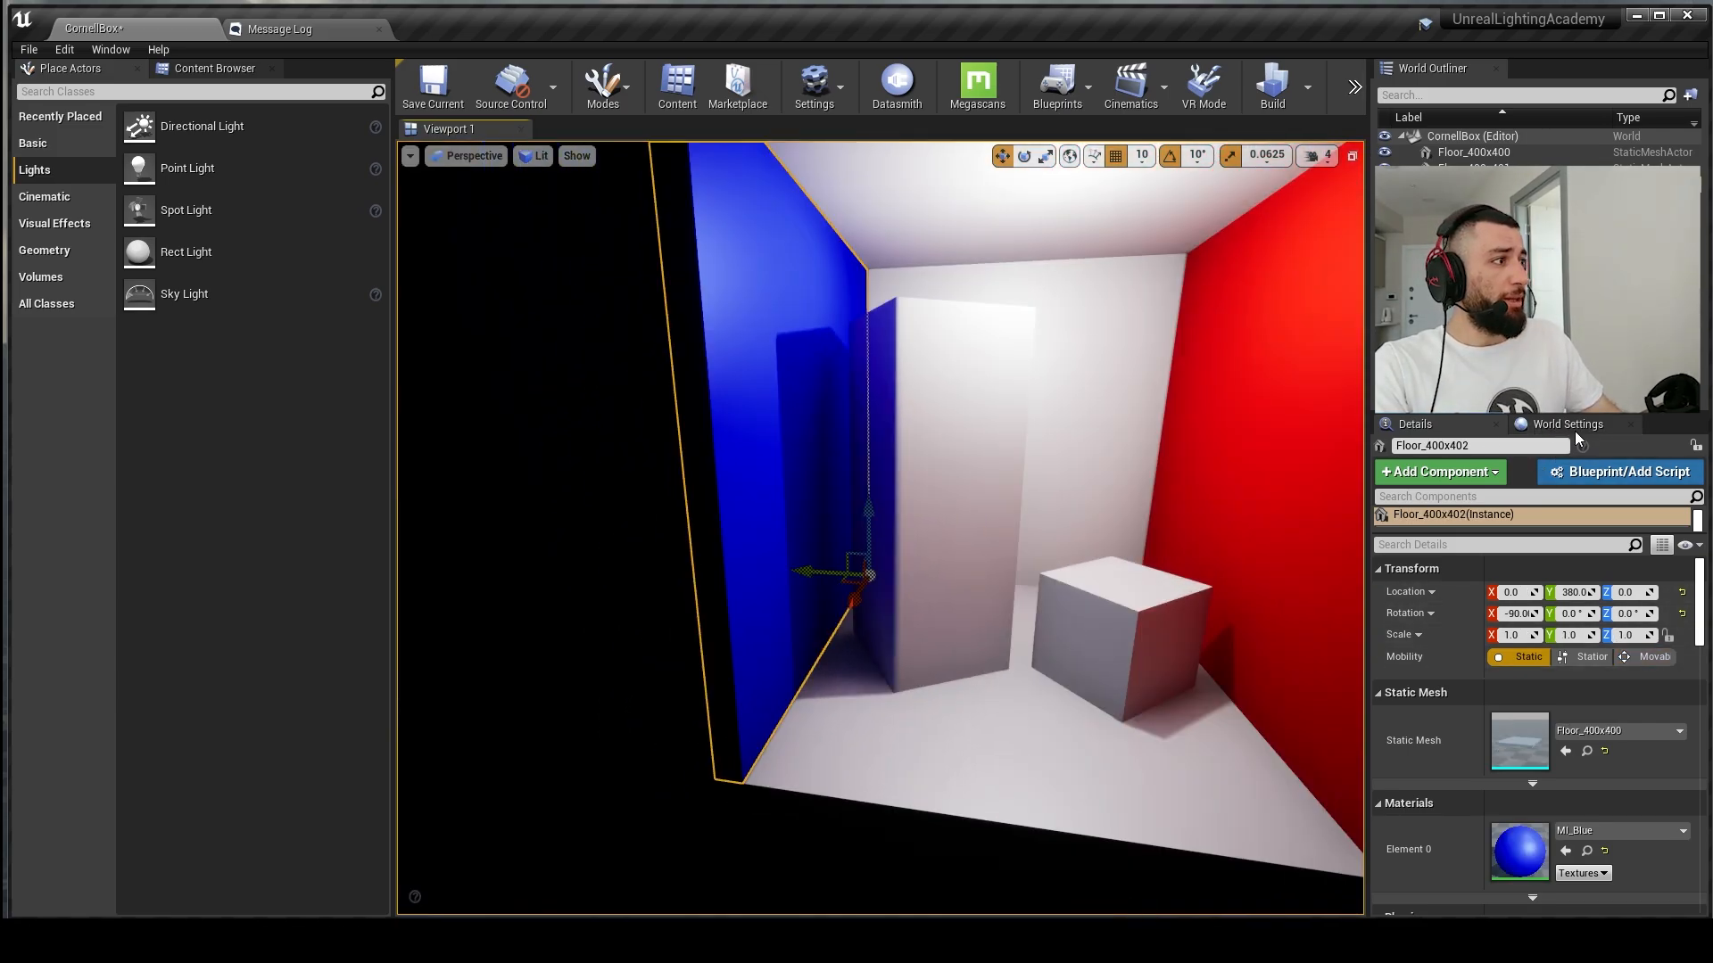
# Step: Open the World Settings and set the Lightmass Diffuse Boost to 3.0
pyautogui.click(1592, 428)
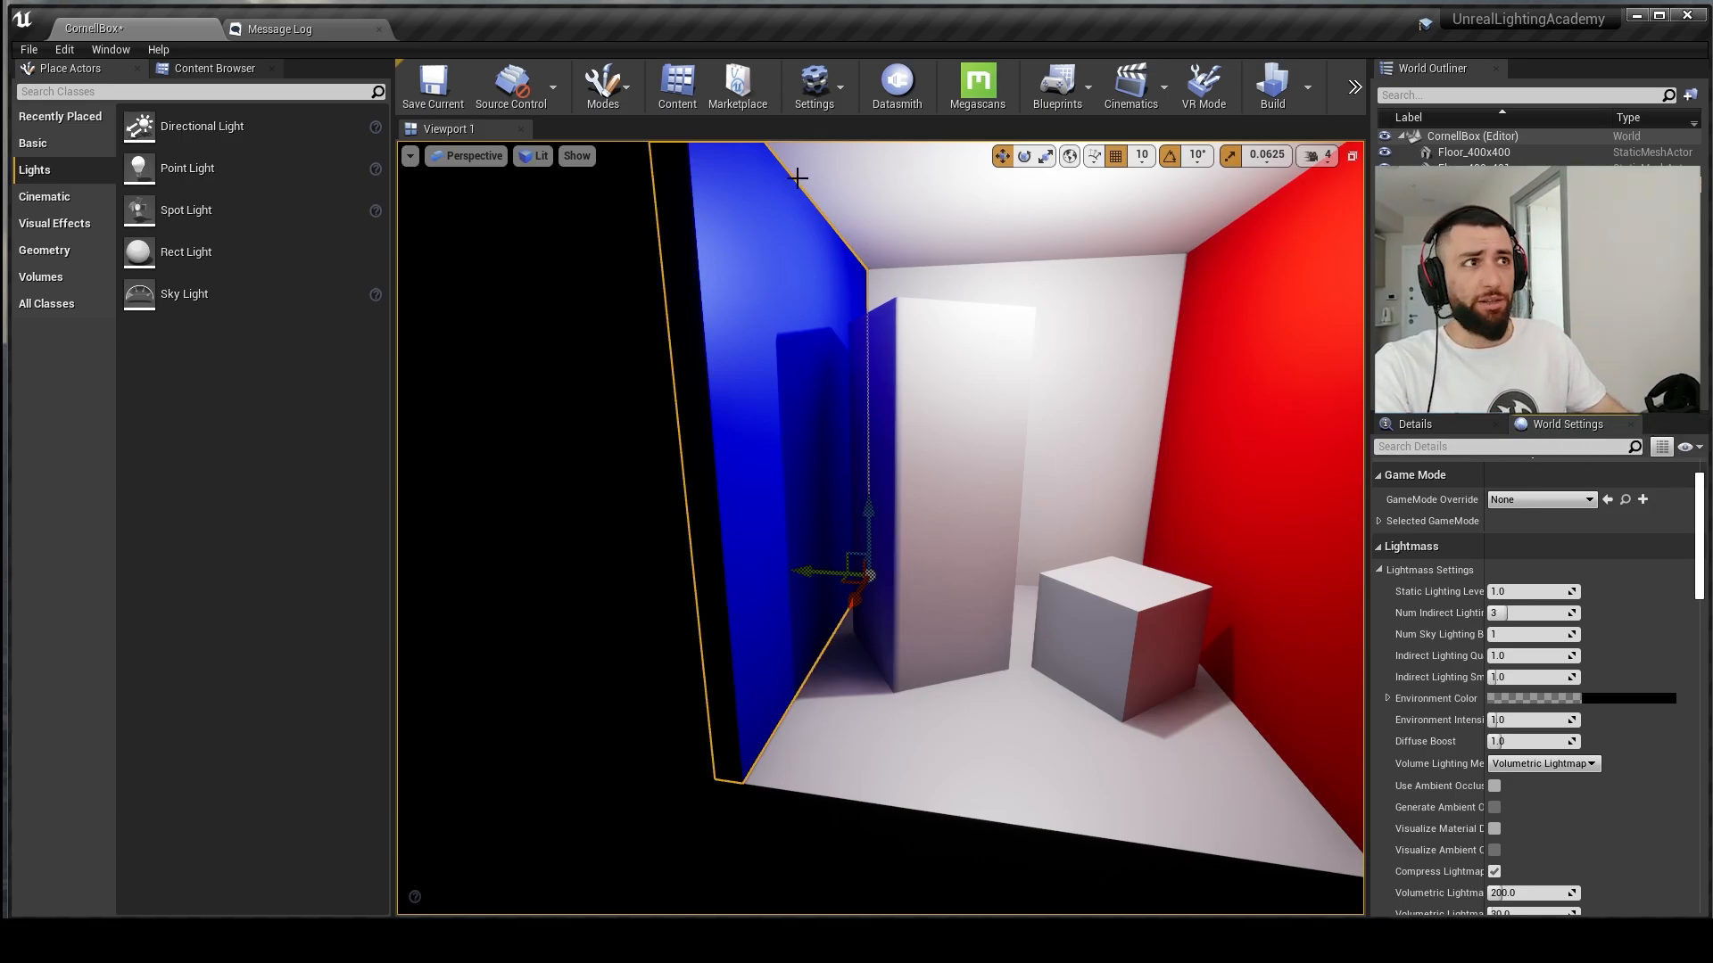
pyautogui.click(817, 93)
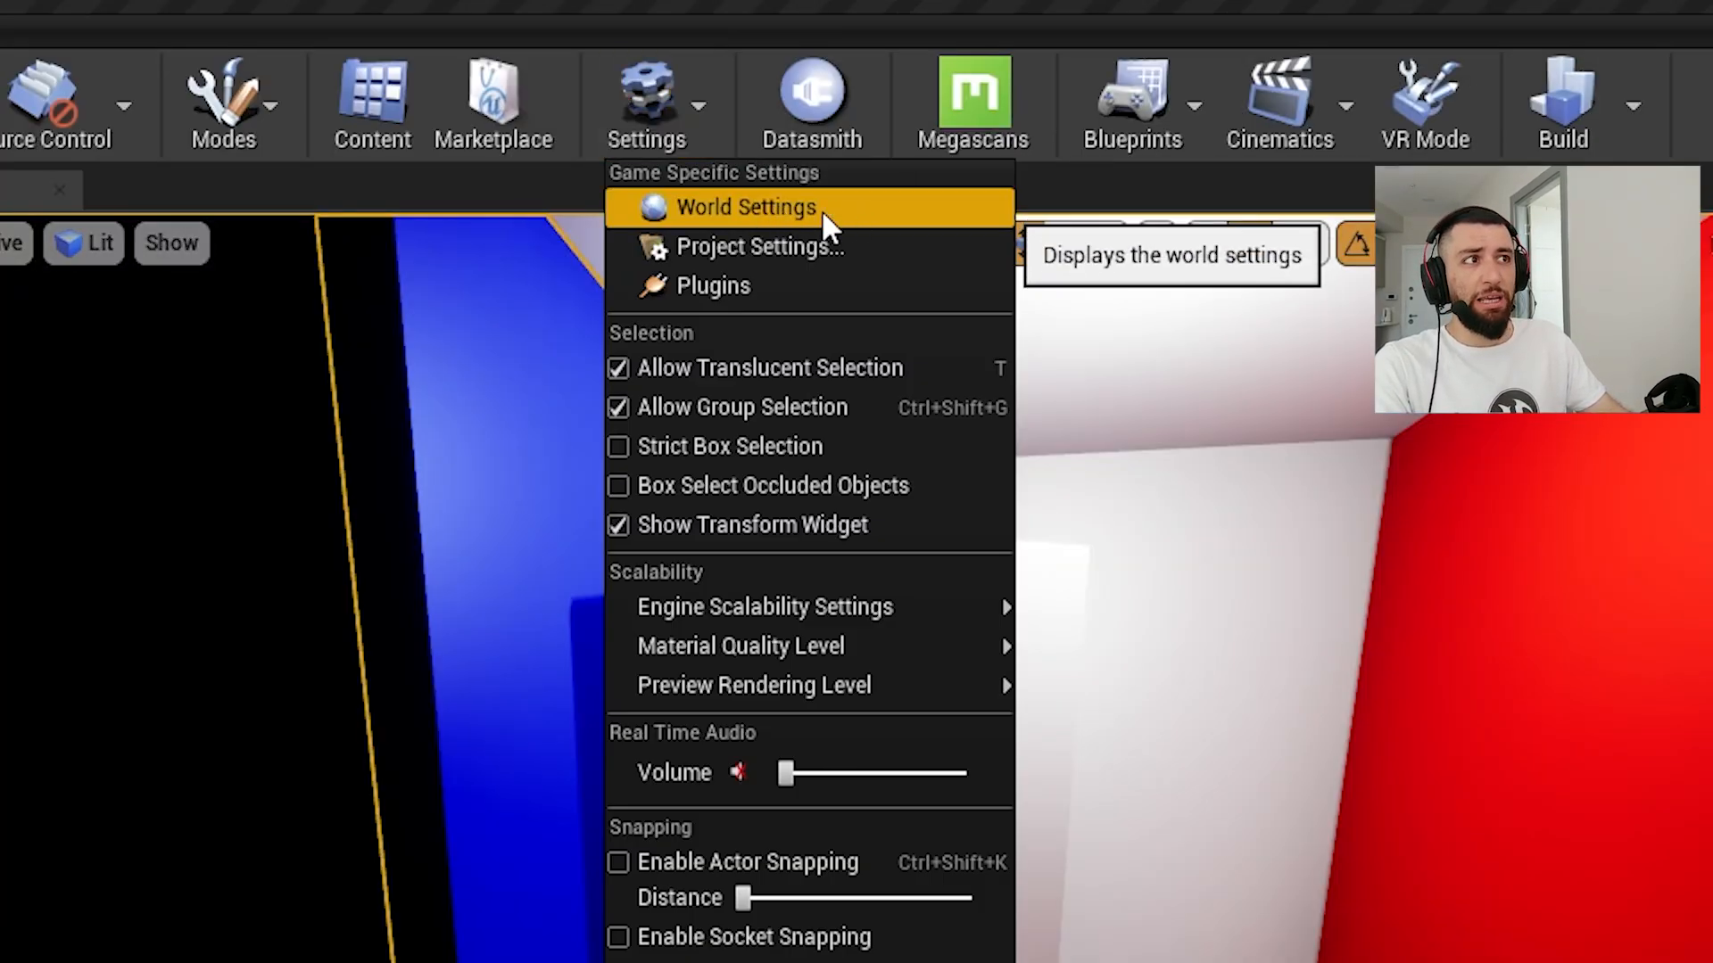
pyautogui.click(822, 208)
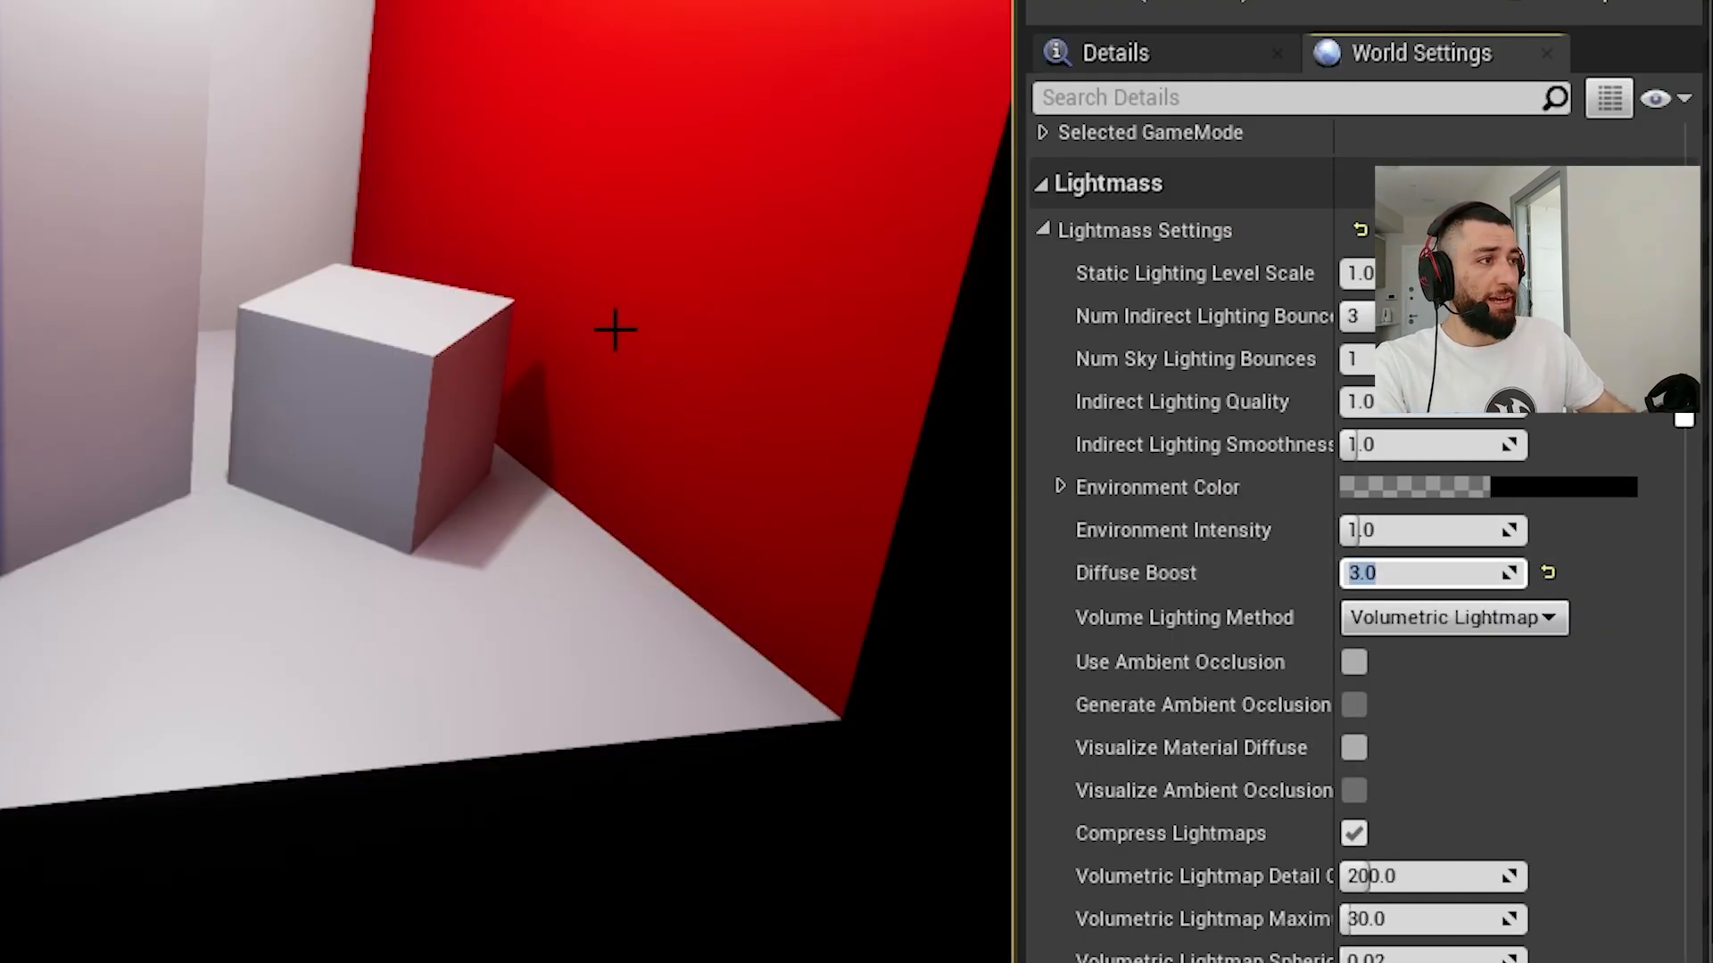
pyautogui.click(318, 161)
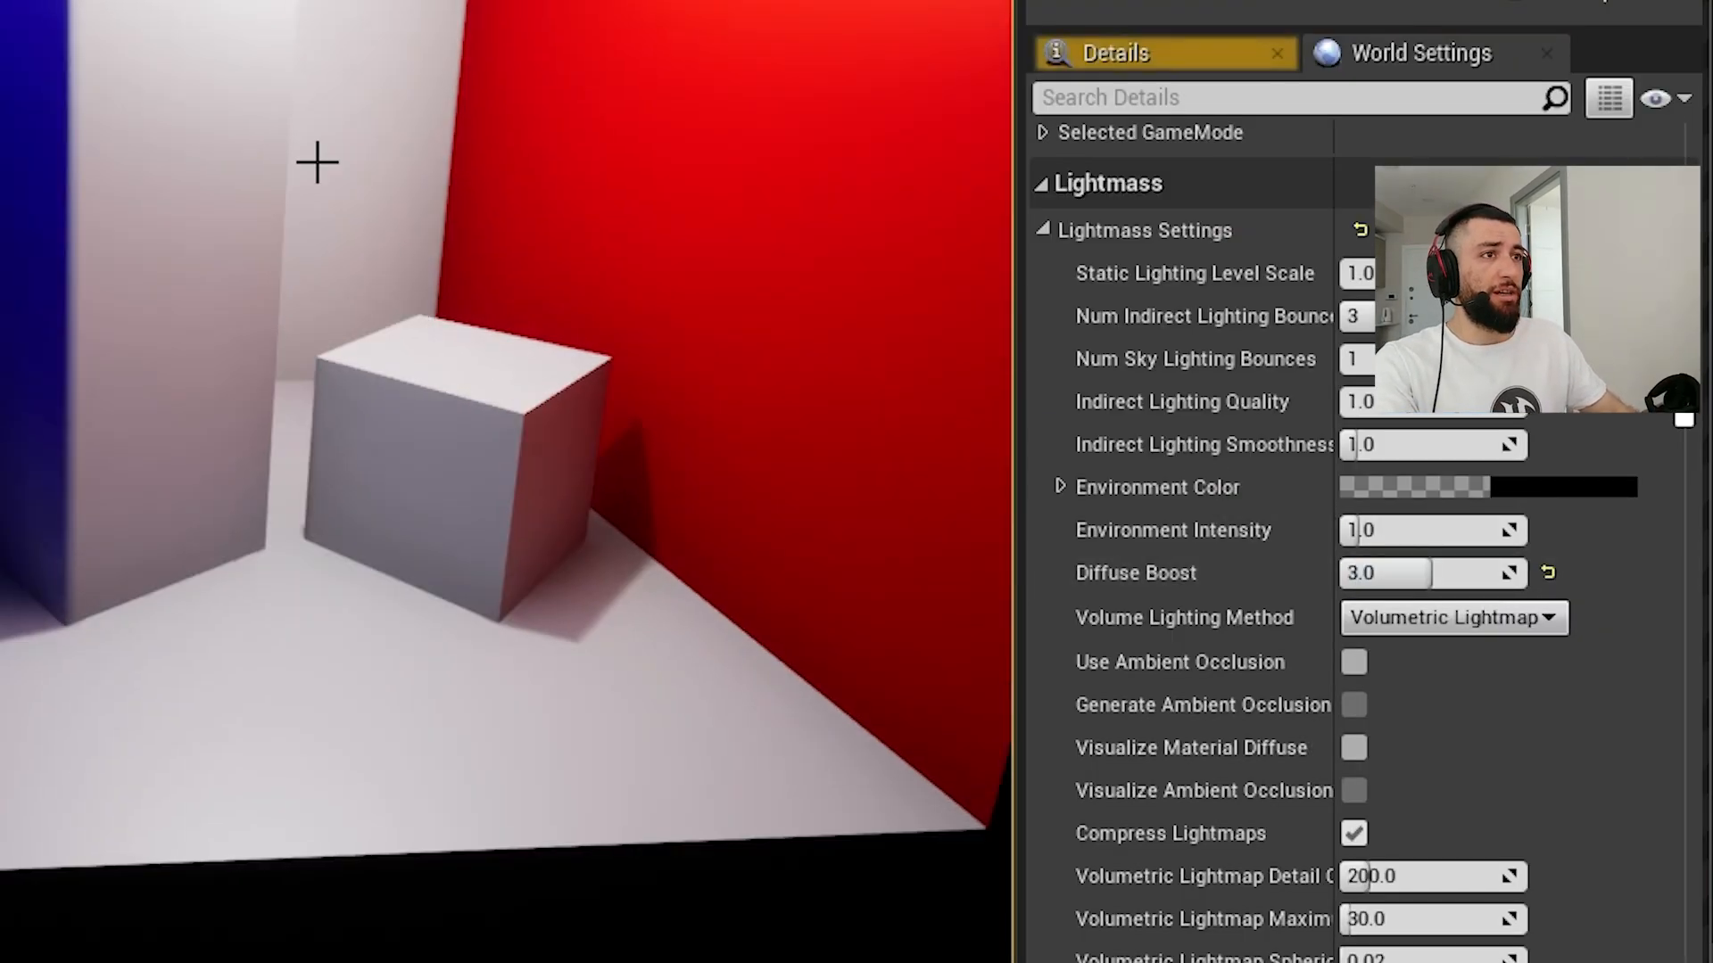
# Step: Show the viewport full screen and return the camera to bookmark 1, framing the whole box from the front
pyautogui.moveTo(317, 161); pyautogui.dragTo(317, 134, button='right')
pyautogui.moveTo(788, 238); pyautogui.dragTo(831, 258, button='right')
pyautogui.press('F11')
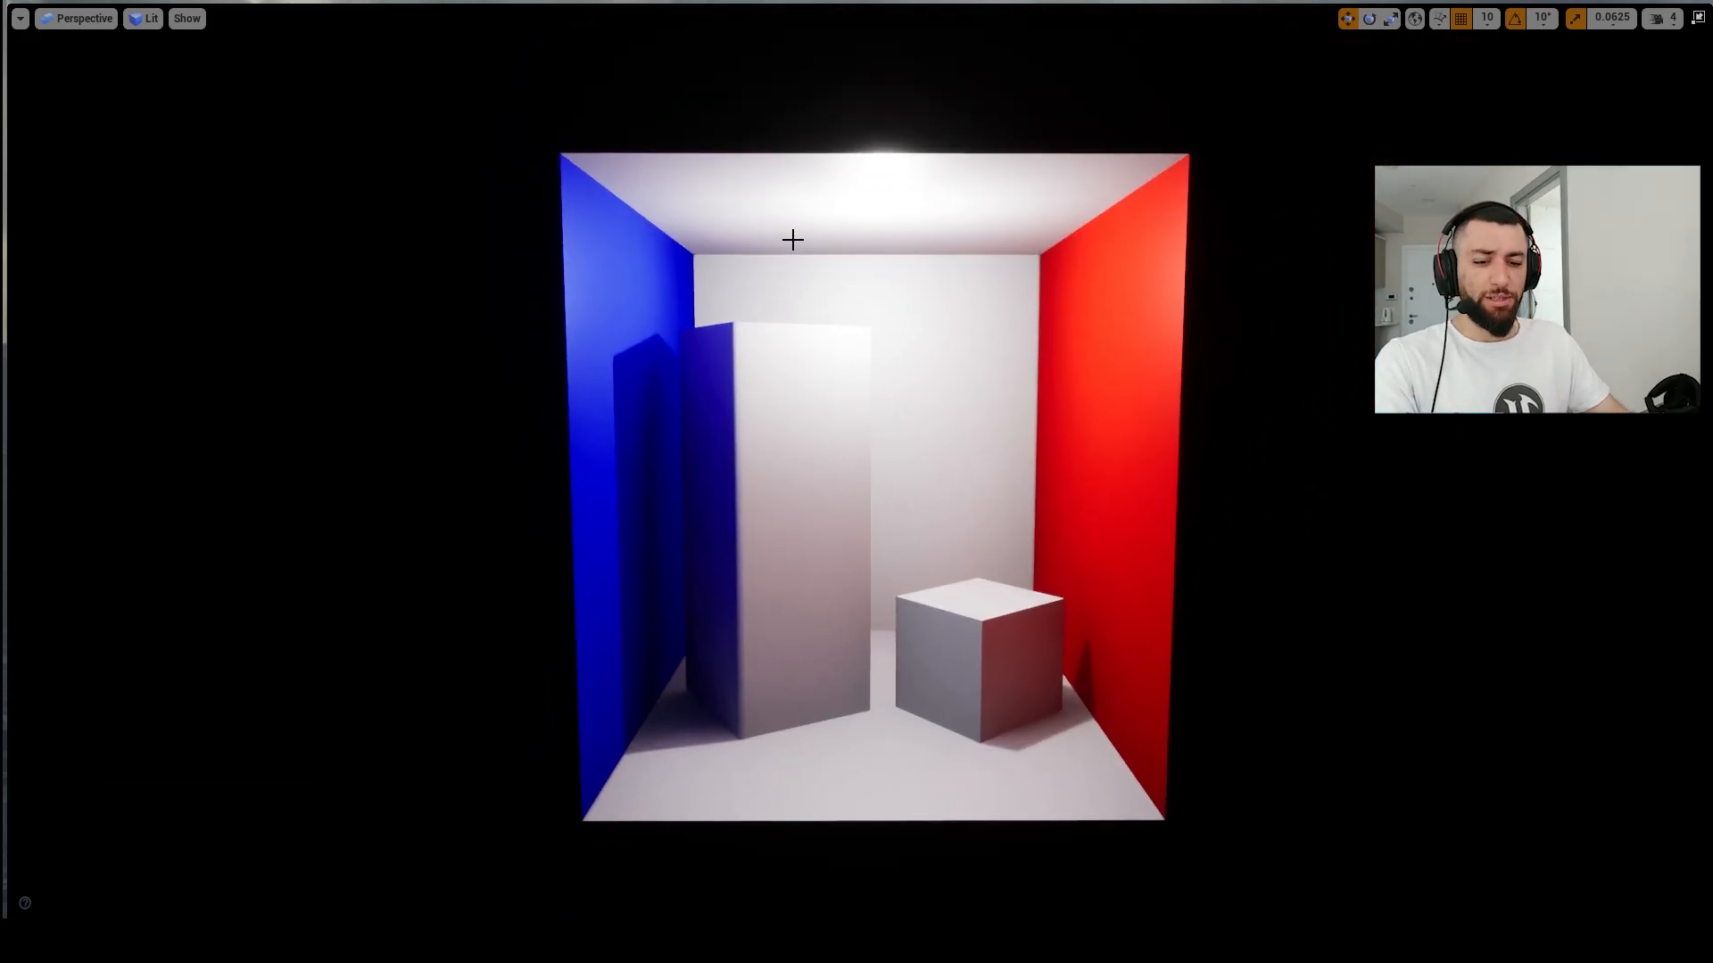
pyautogui.click(20, 18)
pyautogui.moveTo(120, 326)
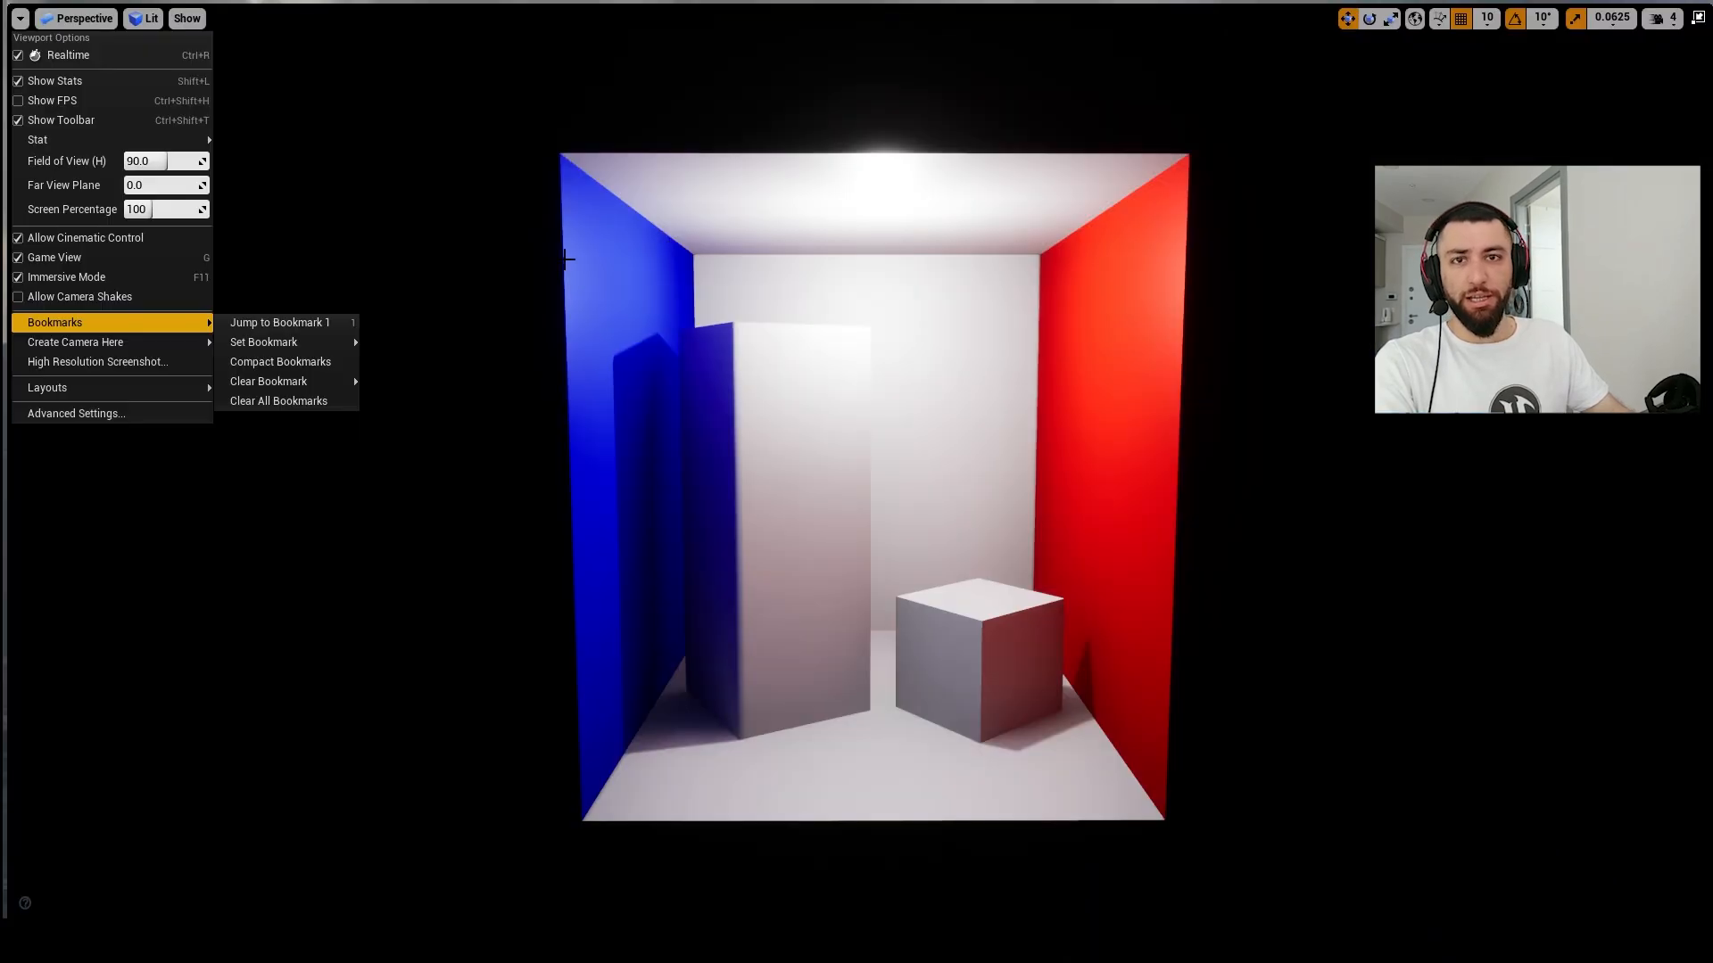
pyautogui.moveTo(567, 258); pyautogui.dragTo(518, 258, button='right')
pyautogui.press('1')
pyautogui.press('1')
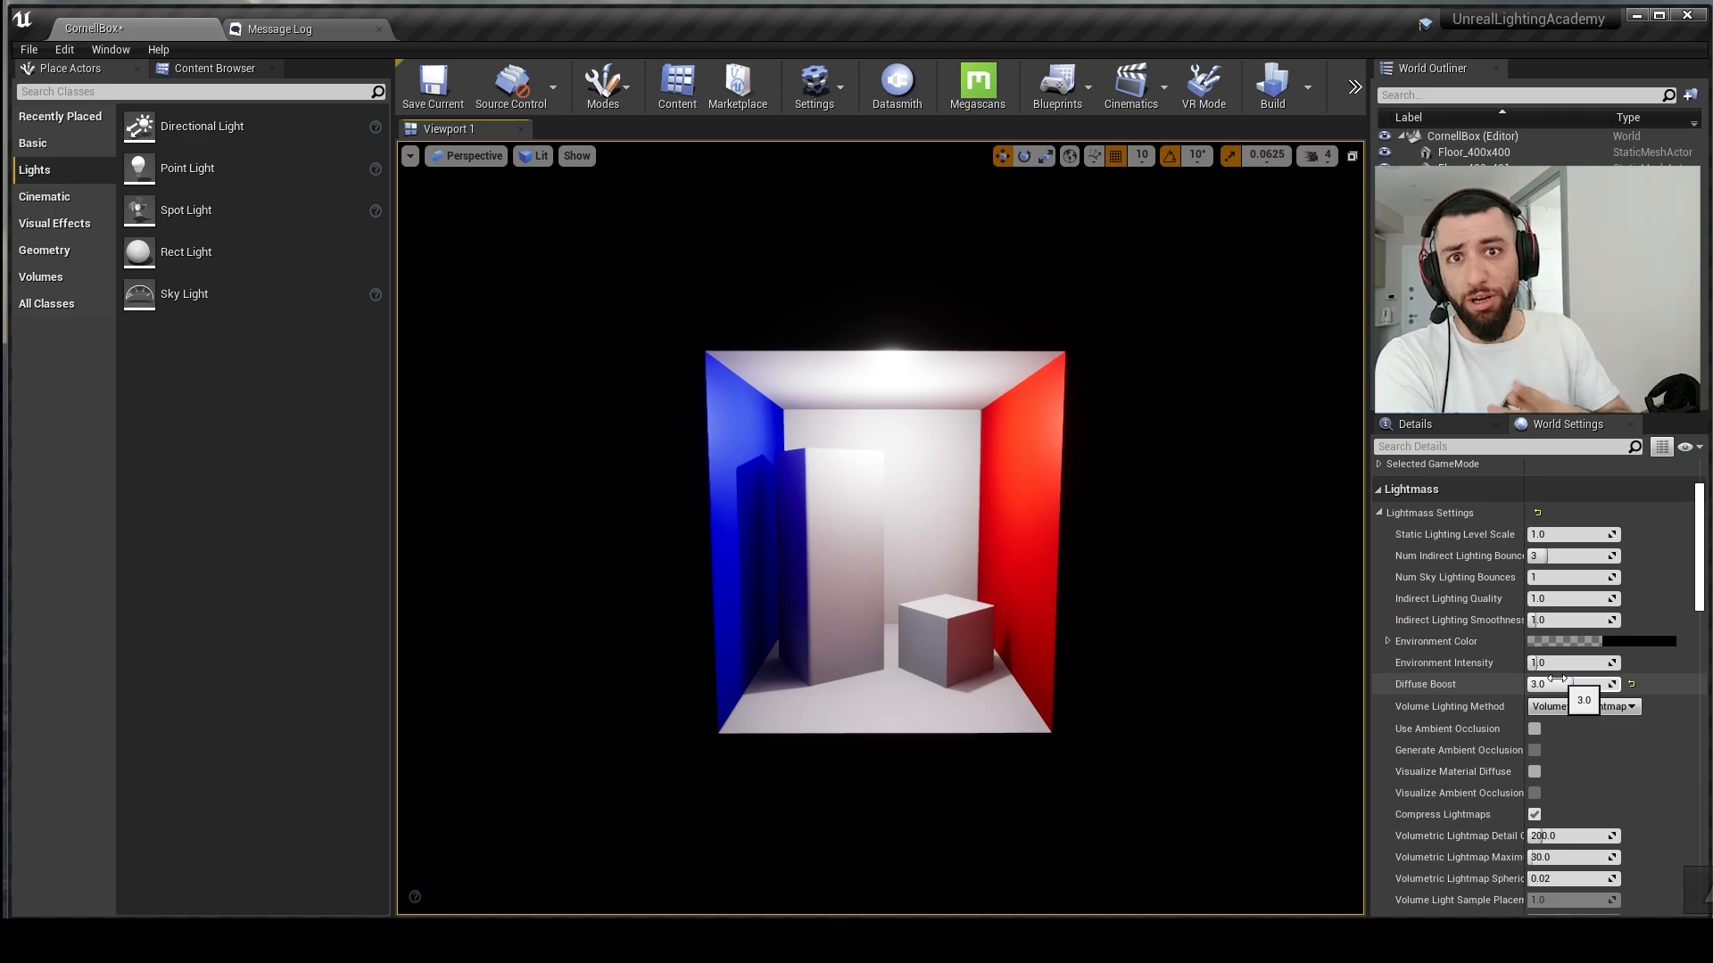
# Step: Rebuild the level with the new Diffuse Boost and inspect the colour bleeding on the pillar and cube
pyautogui.click(1272, 93)
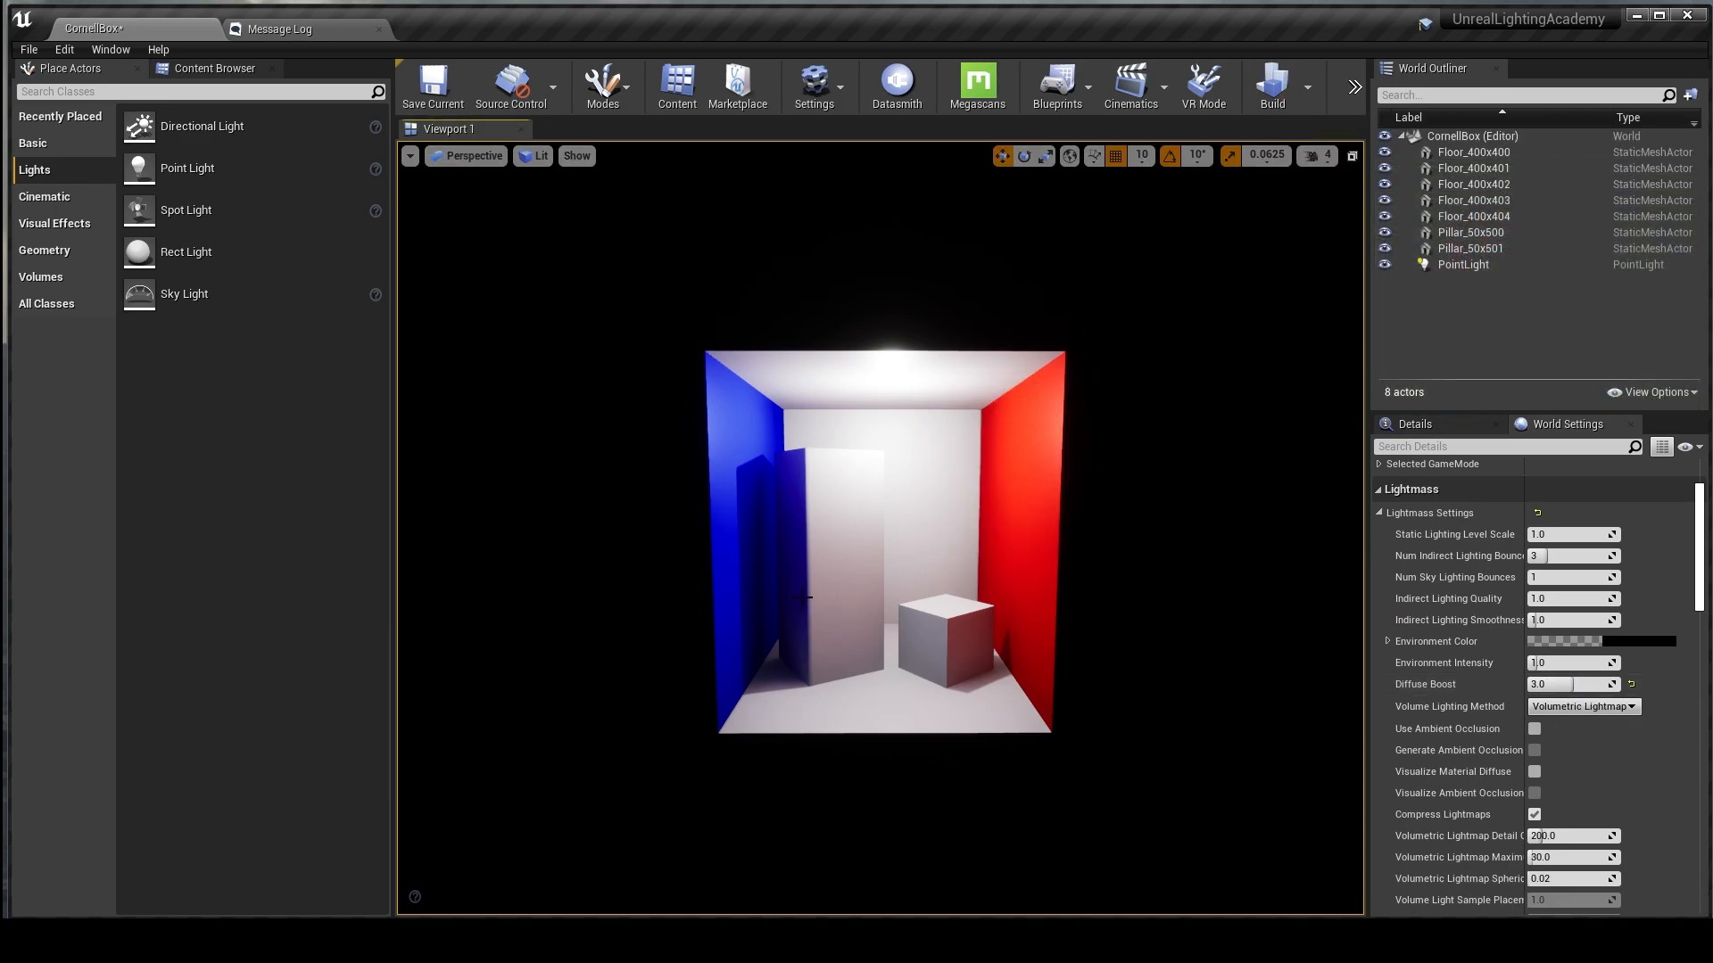
pyautogui.moveTo(816, 612); pyautogui.dragTo(809, 406, button='right')
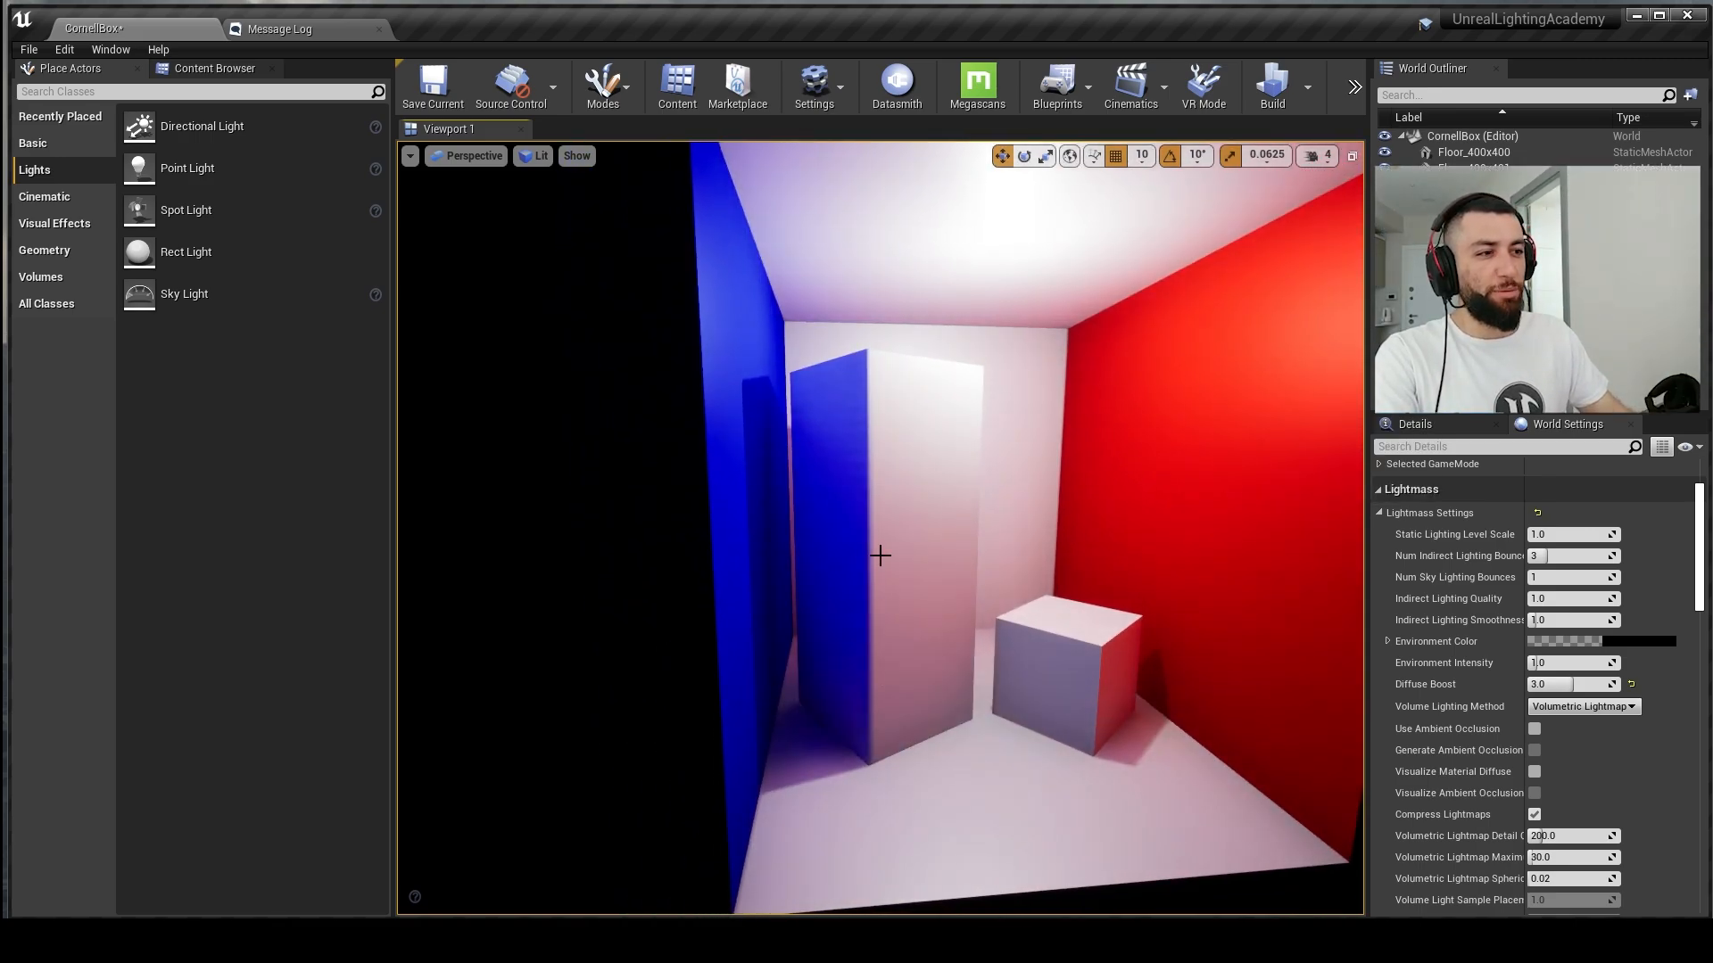
pyautogui.moveTo(880, 527); pyautogui.dragTo(883, 477, button='right')
pyautogui.moveTo(1101, 578); pyautogui.dragTo(1040, 560, button='right')
pyautogui.moveTo(948, 470); pyautogui.dragTo(975, 558, button='right')
# Step: Capture a screenshot of the rebuilt Cornell box in the full-screen viewport
pyautogui.press('F11')
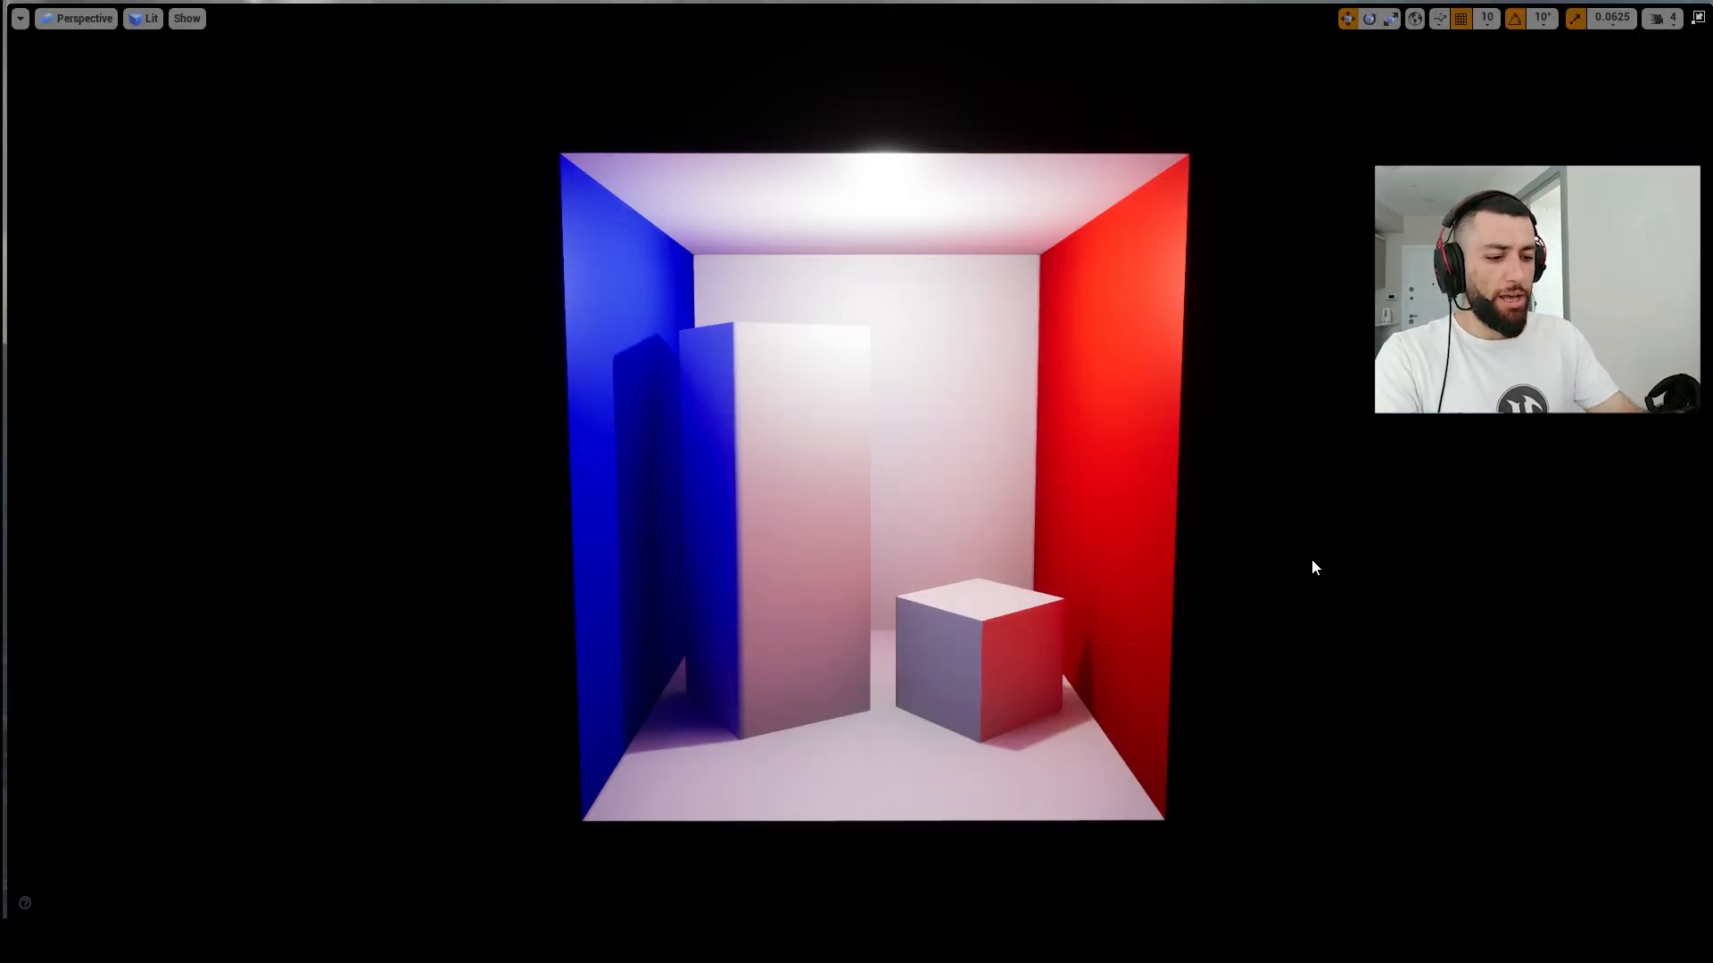
pyautogui.press('F9')
# Step: Switch to File Explorer and compare ScreenShot00021 with ScreenShot00022 in the image viewer, closing it when finished
pyautogui.hotkey('alt', 'Tab')
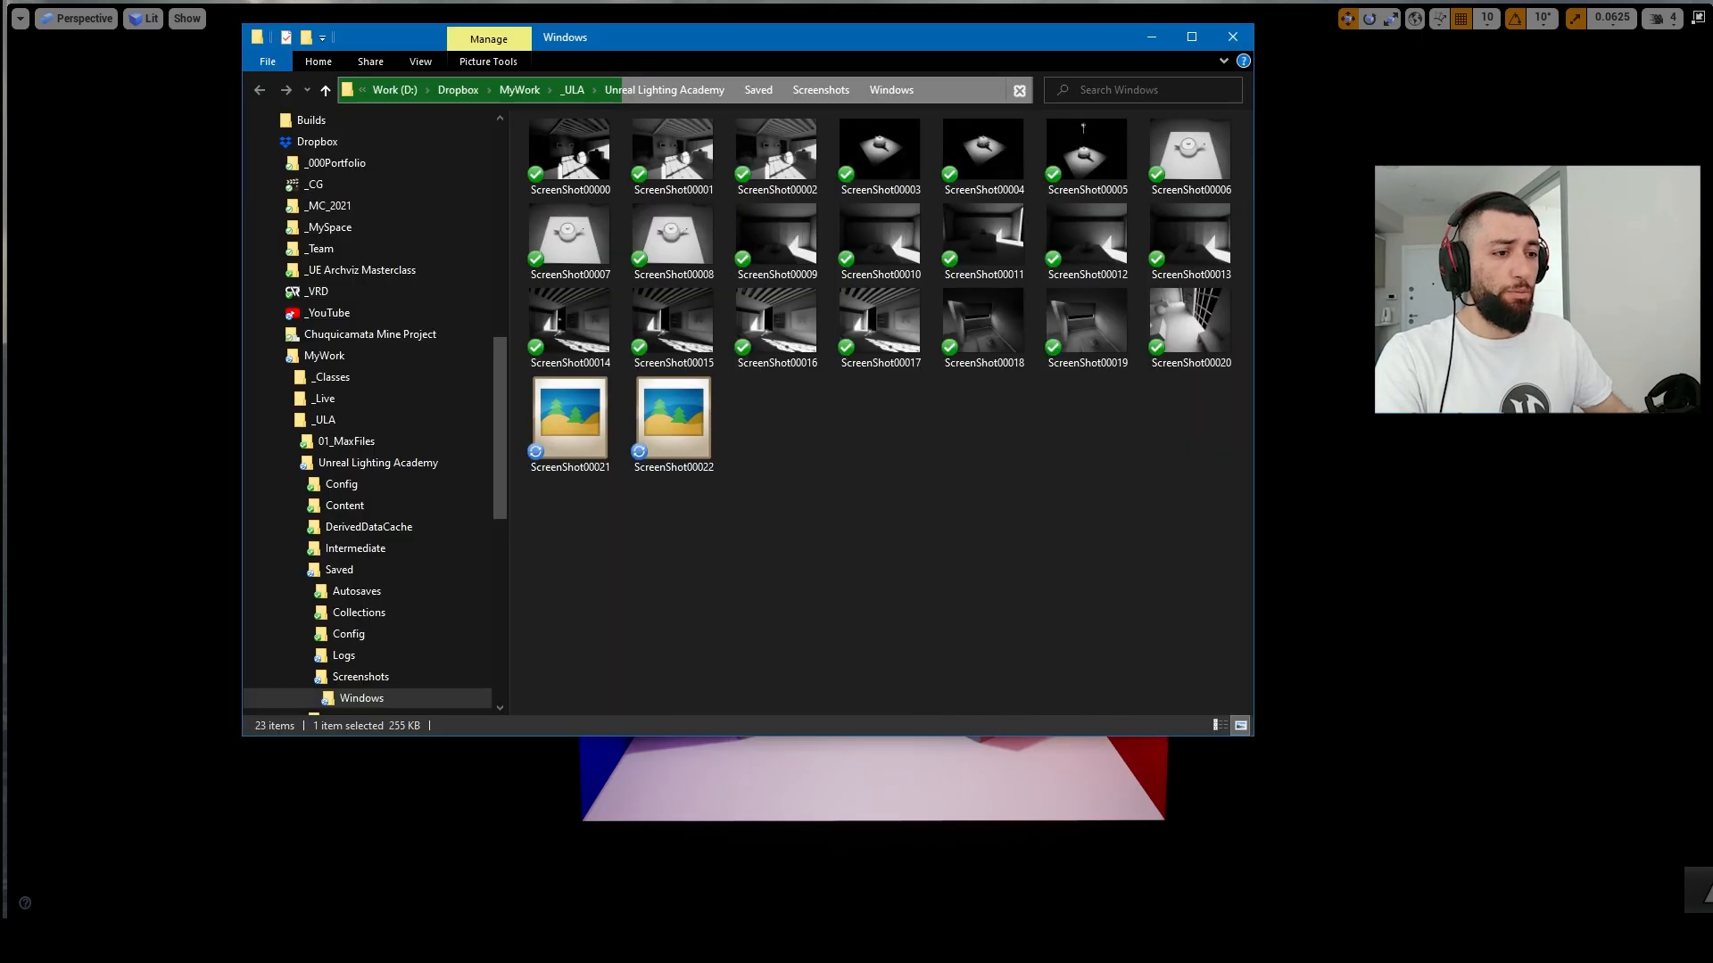
pyautogui.doubleClick(605, 443)
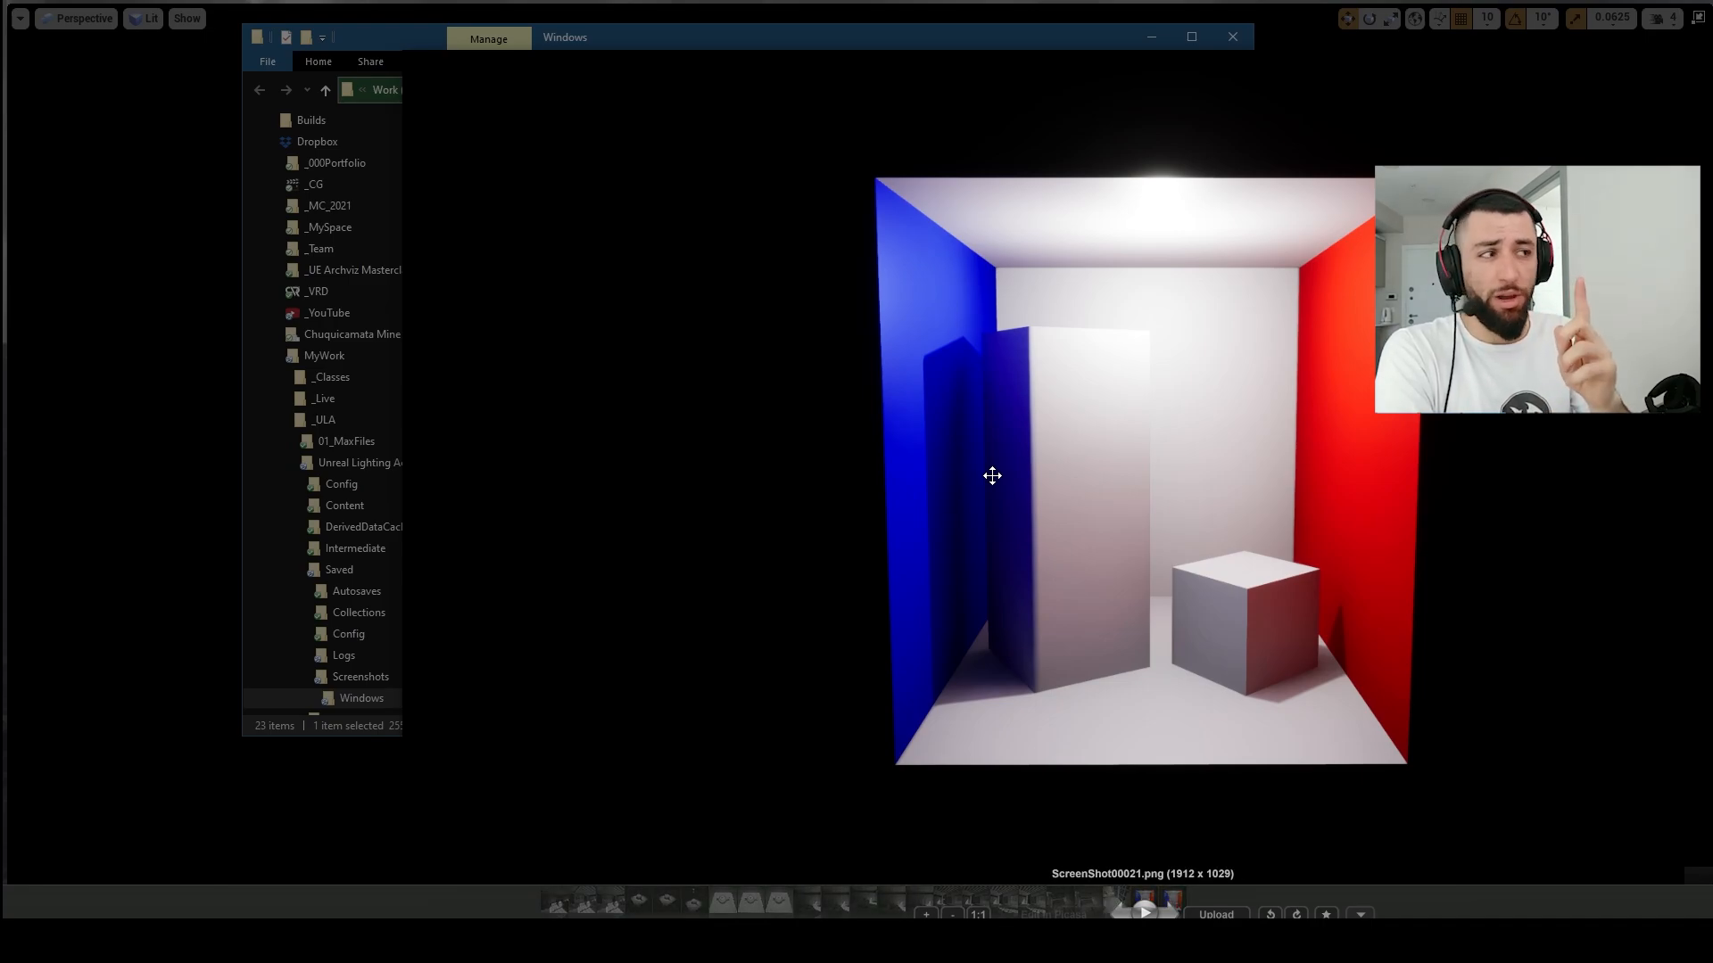
pyautogui.press('Right')
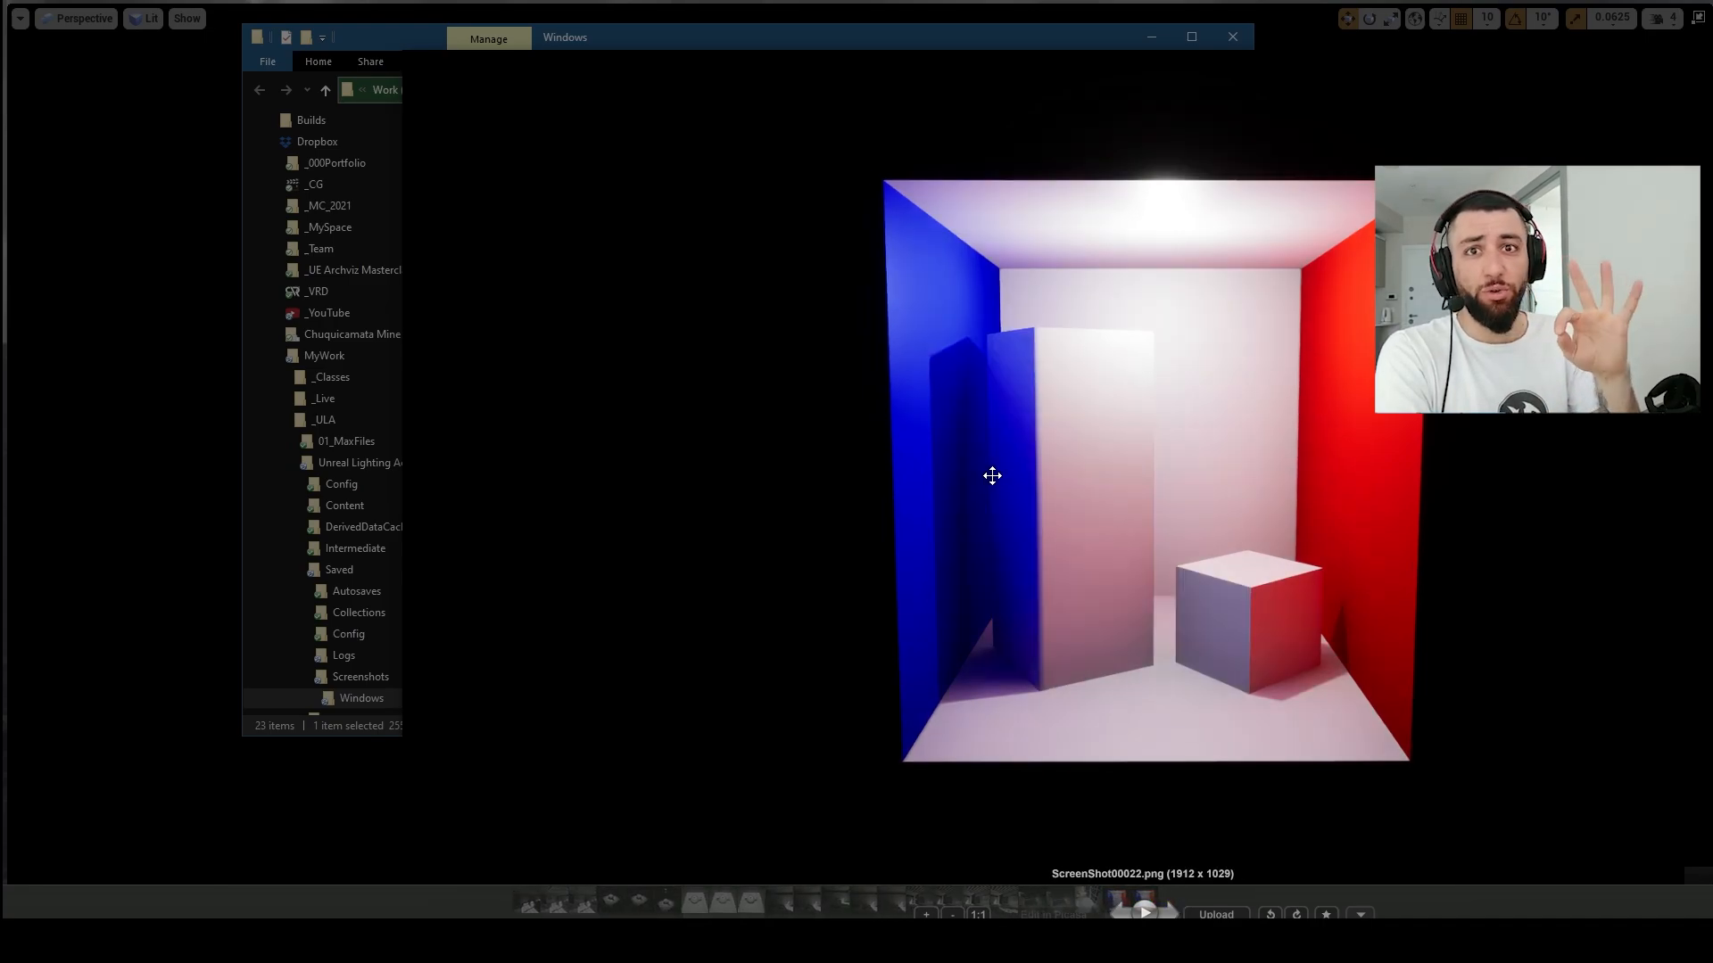
pyautogui.press('Left')
pyautogui.press('Right')
pyautogui.press('Left')
pyautogui.press('Right')
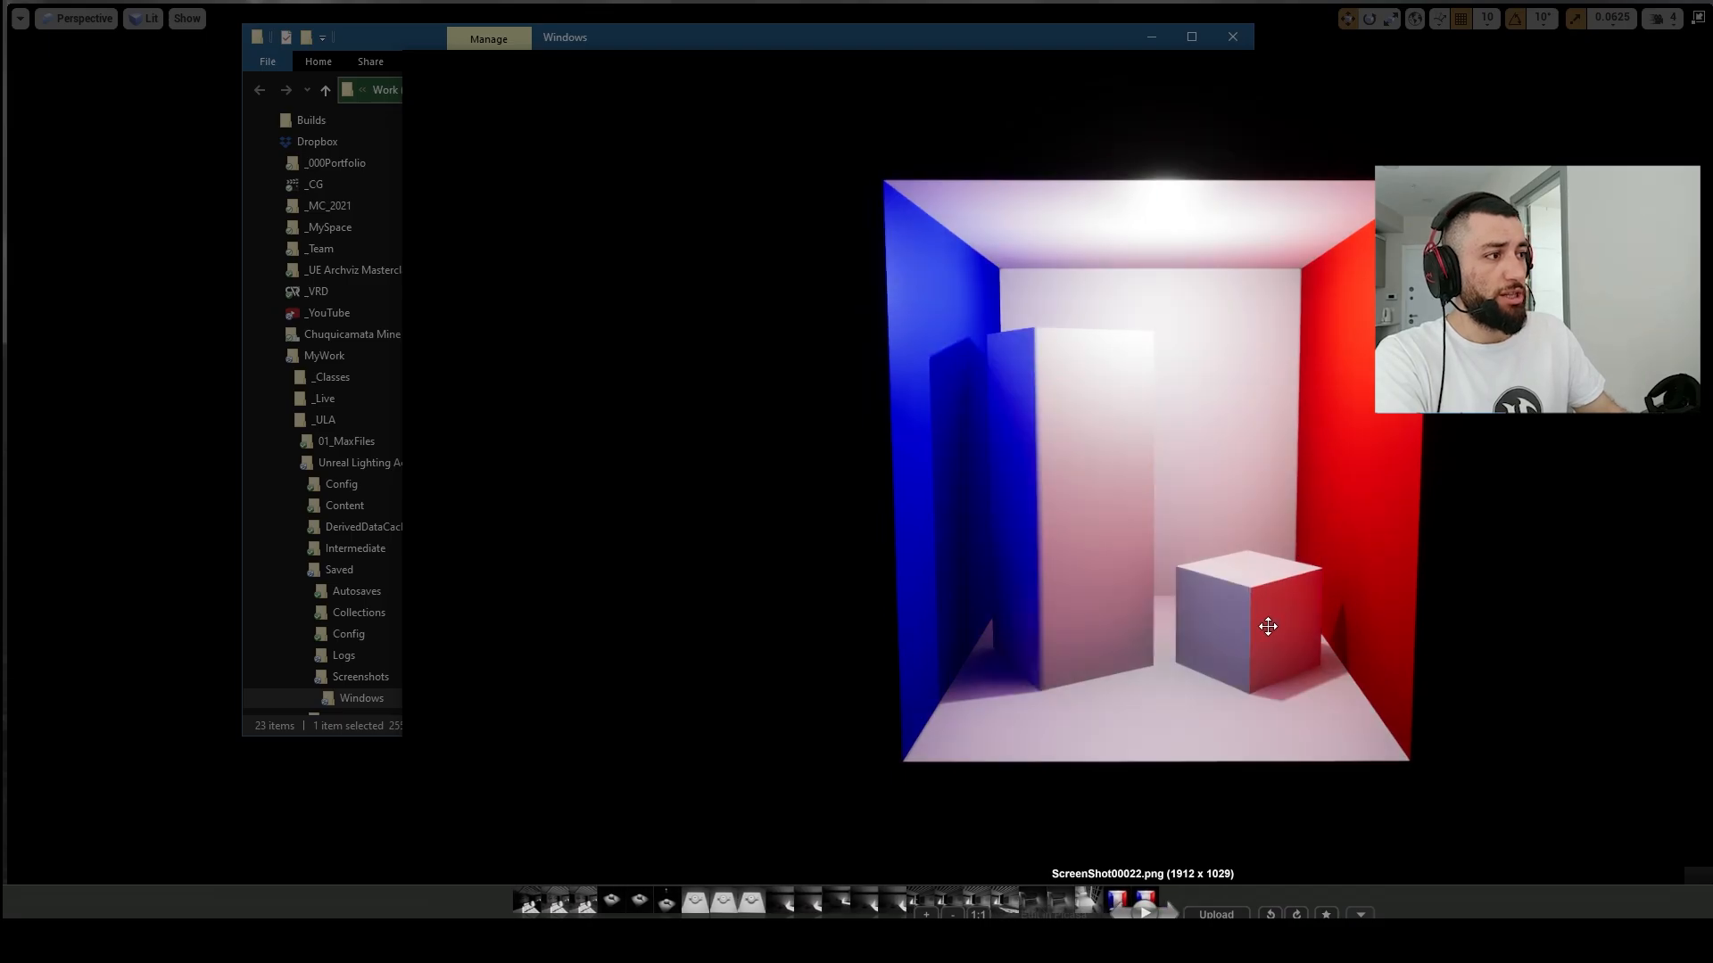
pyautogui.press('Left')
pyautogui.press('Right')
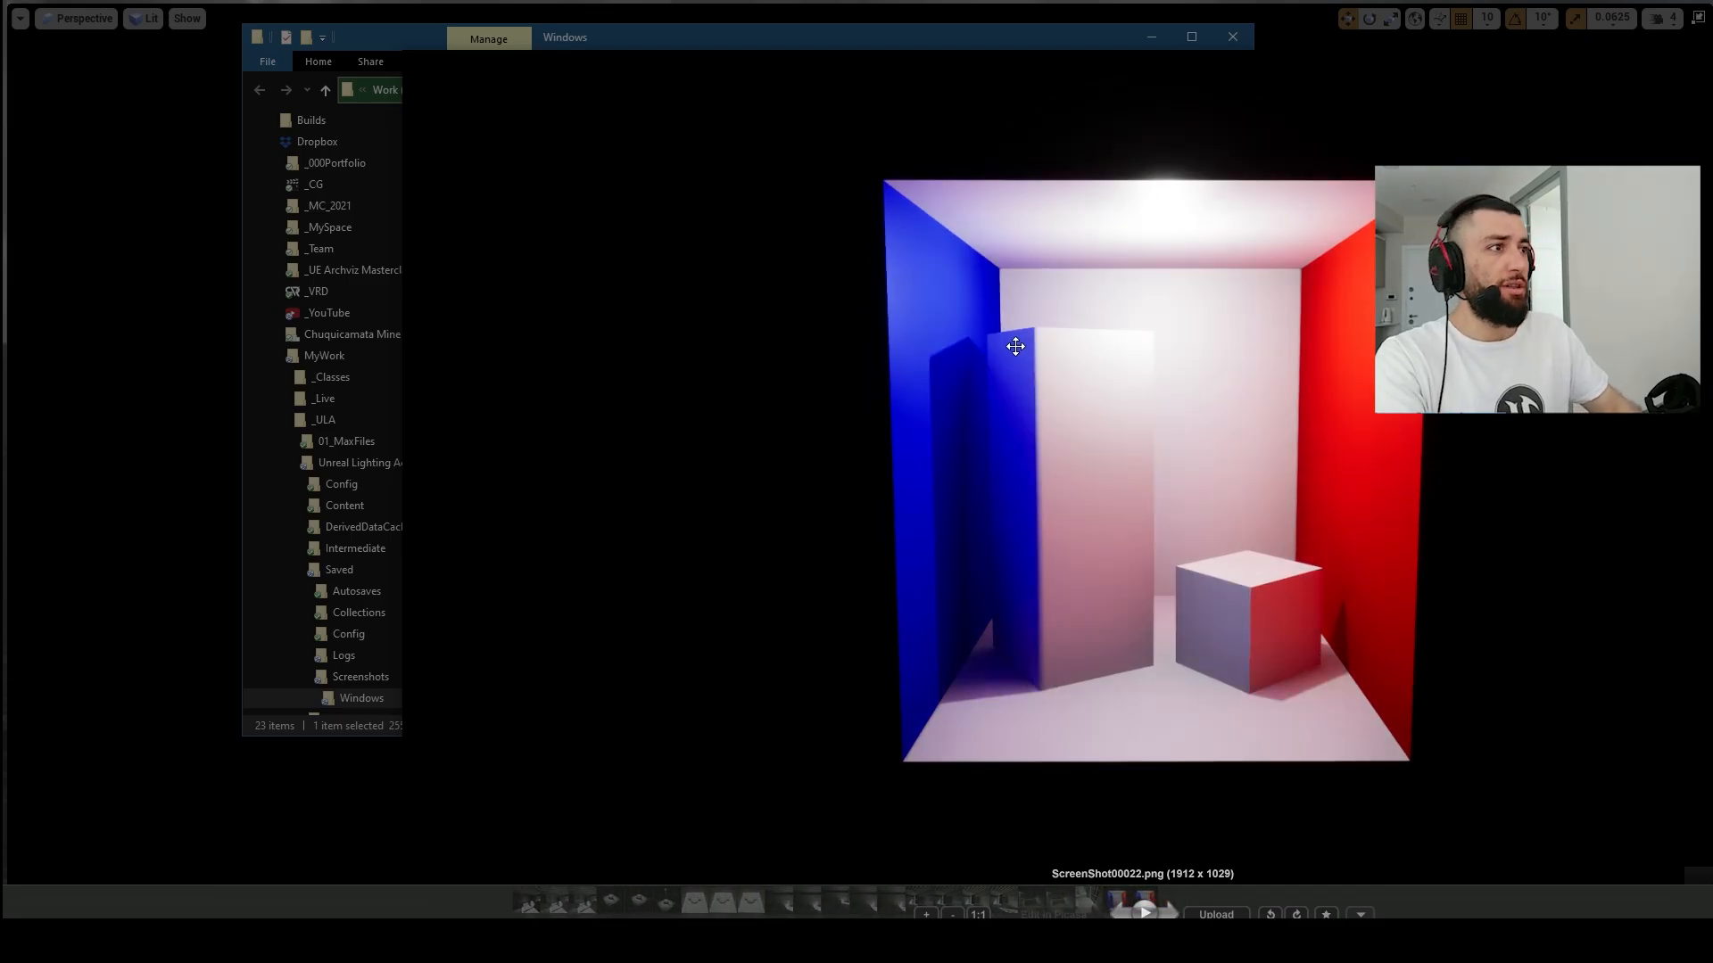
pyautogui.press('Escape')
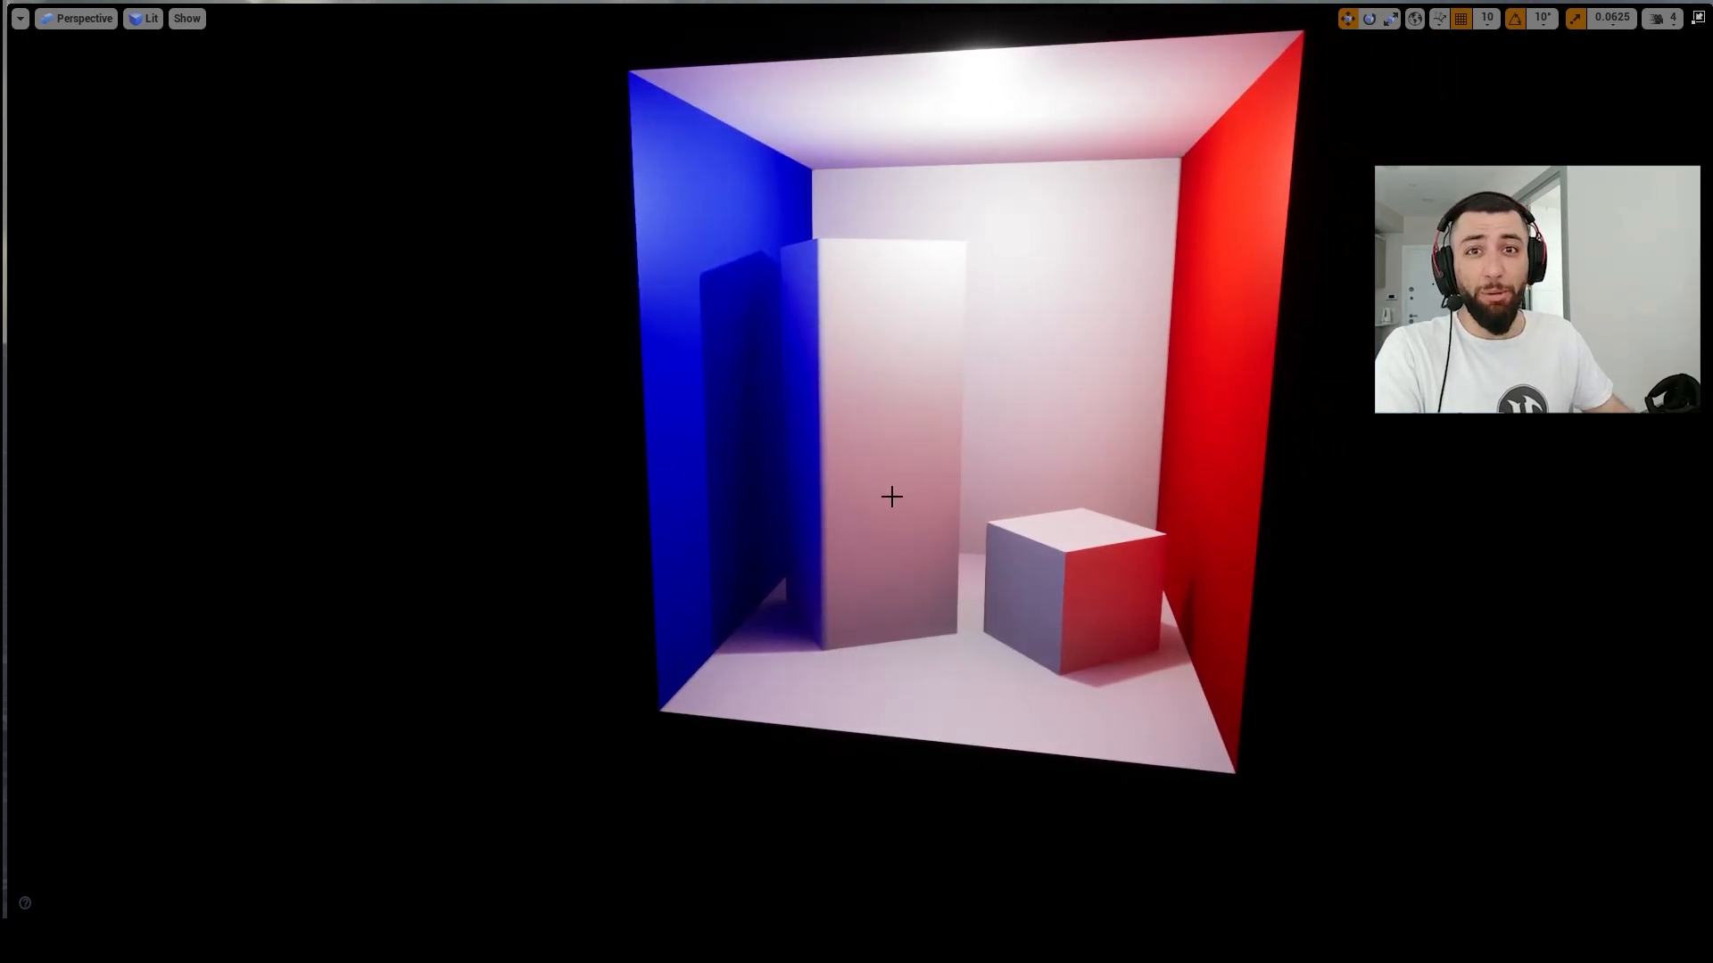
# Step: Leave the full-screen viewport and set the blue wall's Lightmass Diffuse Boost to 0
pyautogui.click(734, 619)
pyautogui.moveTo(733, 619); pyautogui.dragTo(700, 545, button='right')
pyautogui.press('w')
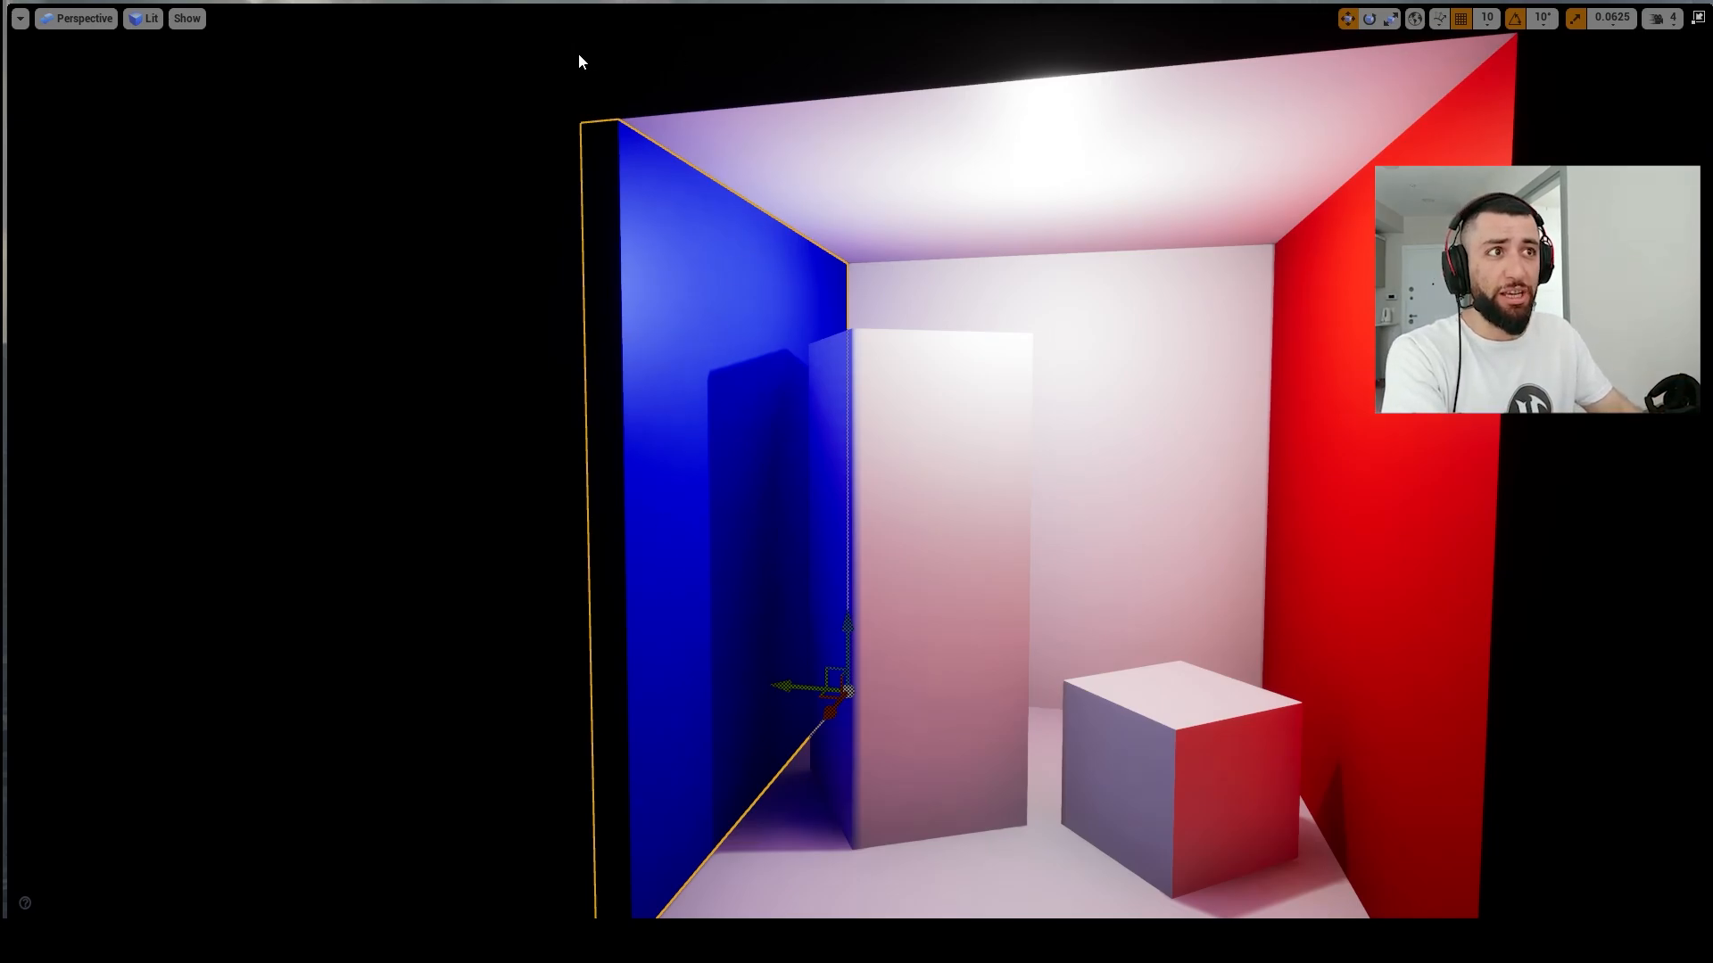
pyautogui.press('F11')
pyautogui.click(1406, 435)
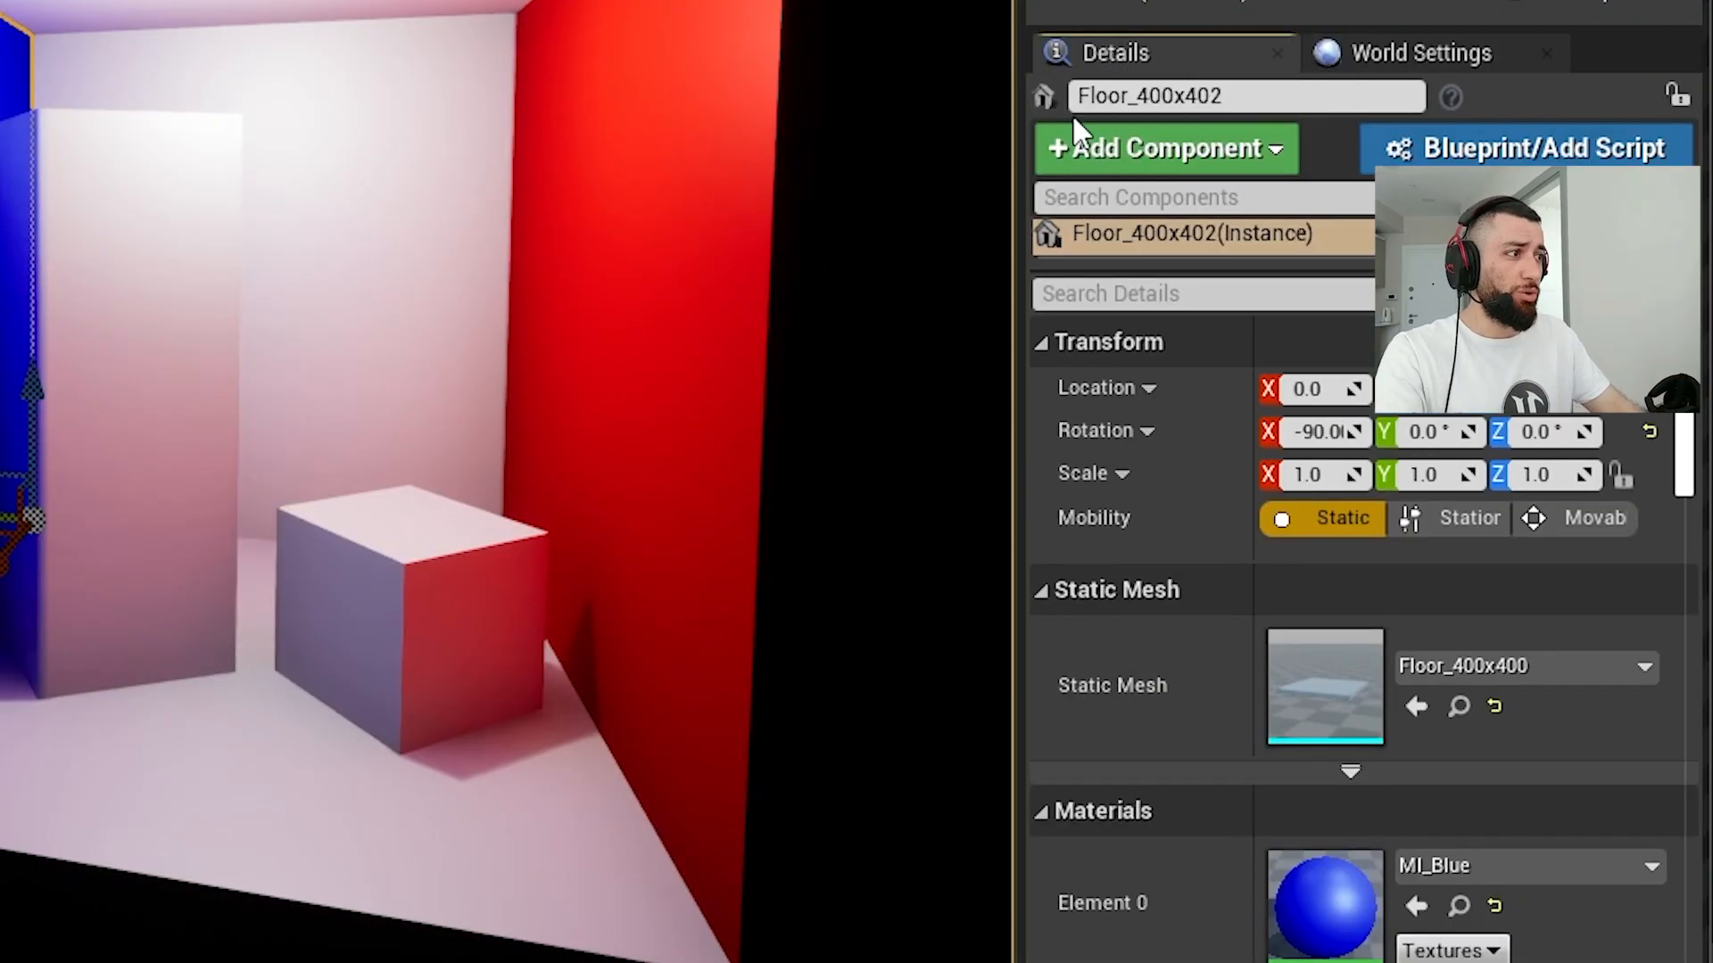
pyautogui.scroll(-10, 1155, 533)
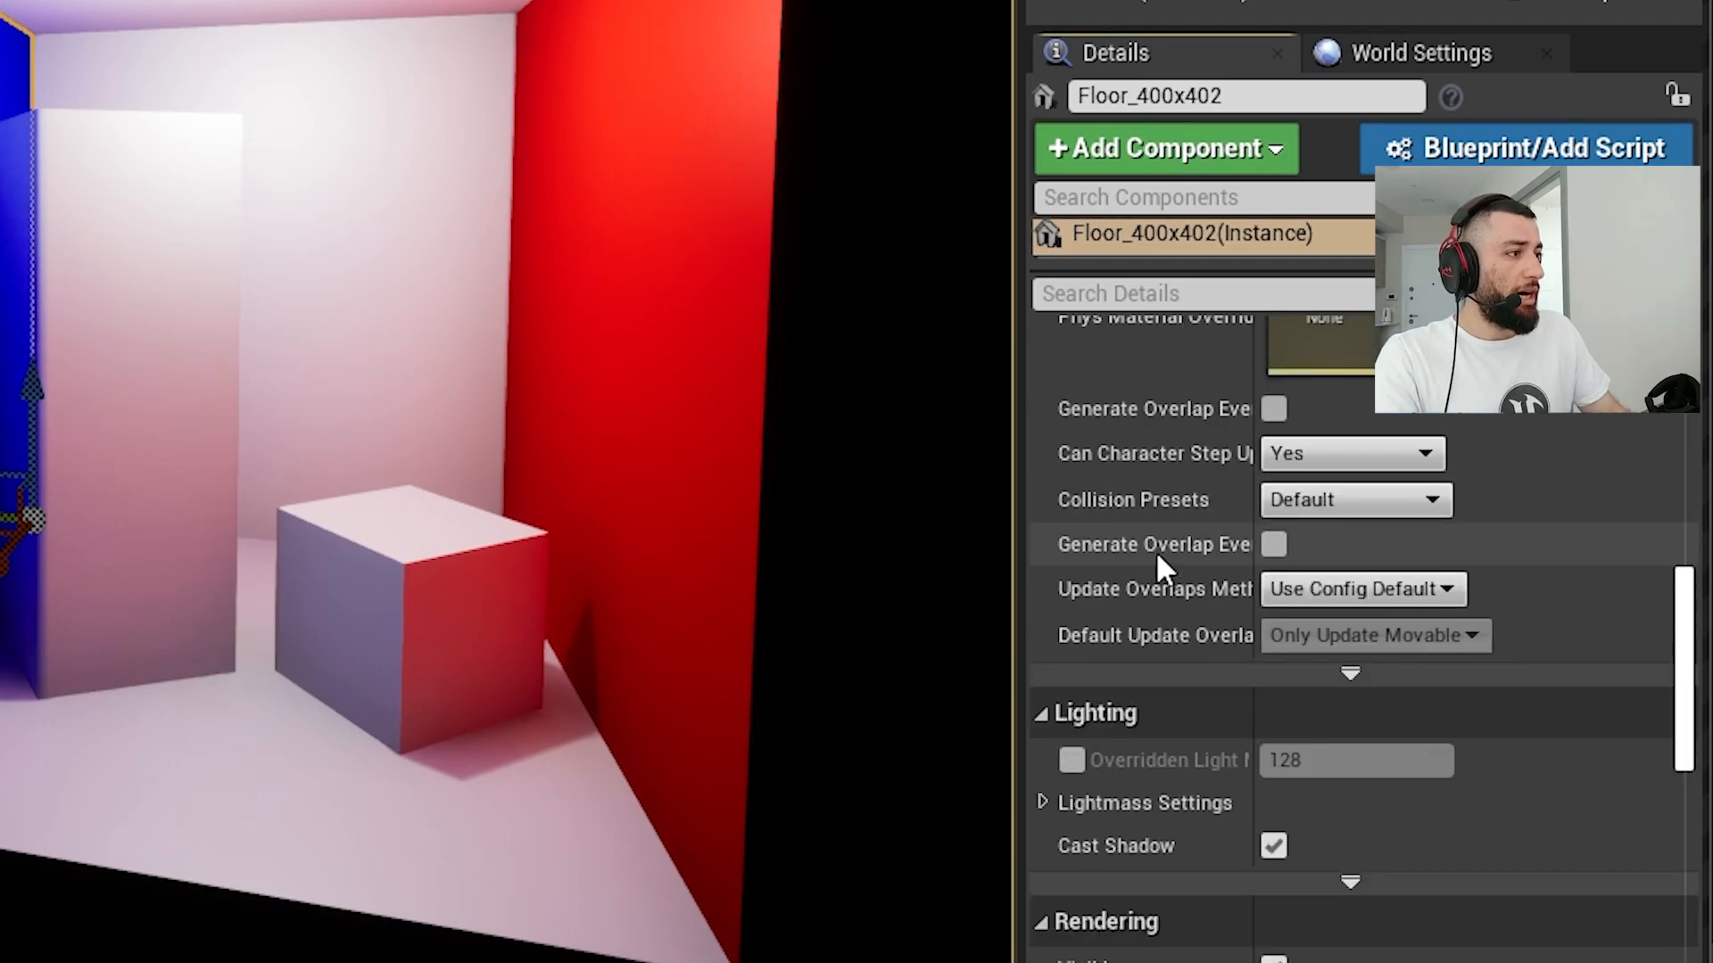
pyautogui.scroll(-6, 1157, 556)
pyautogui.click(1183, 294)
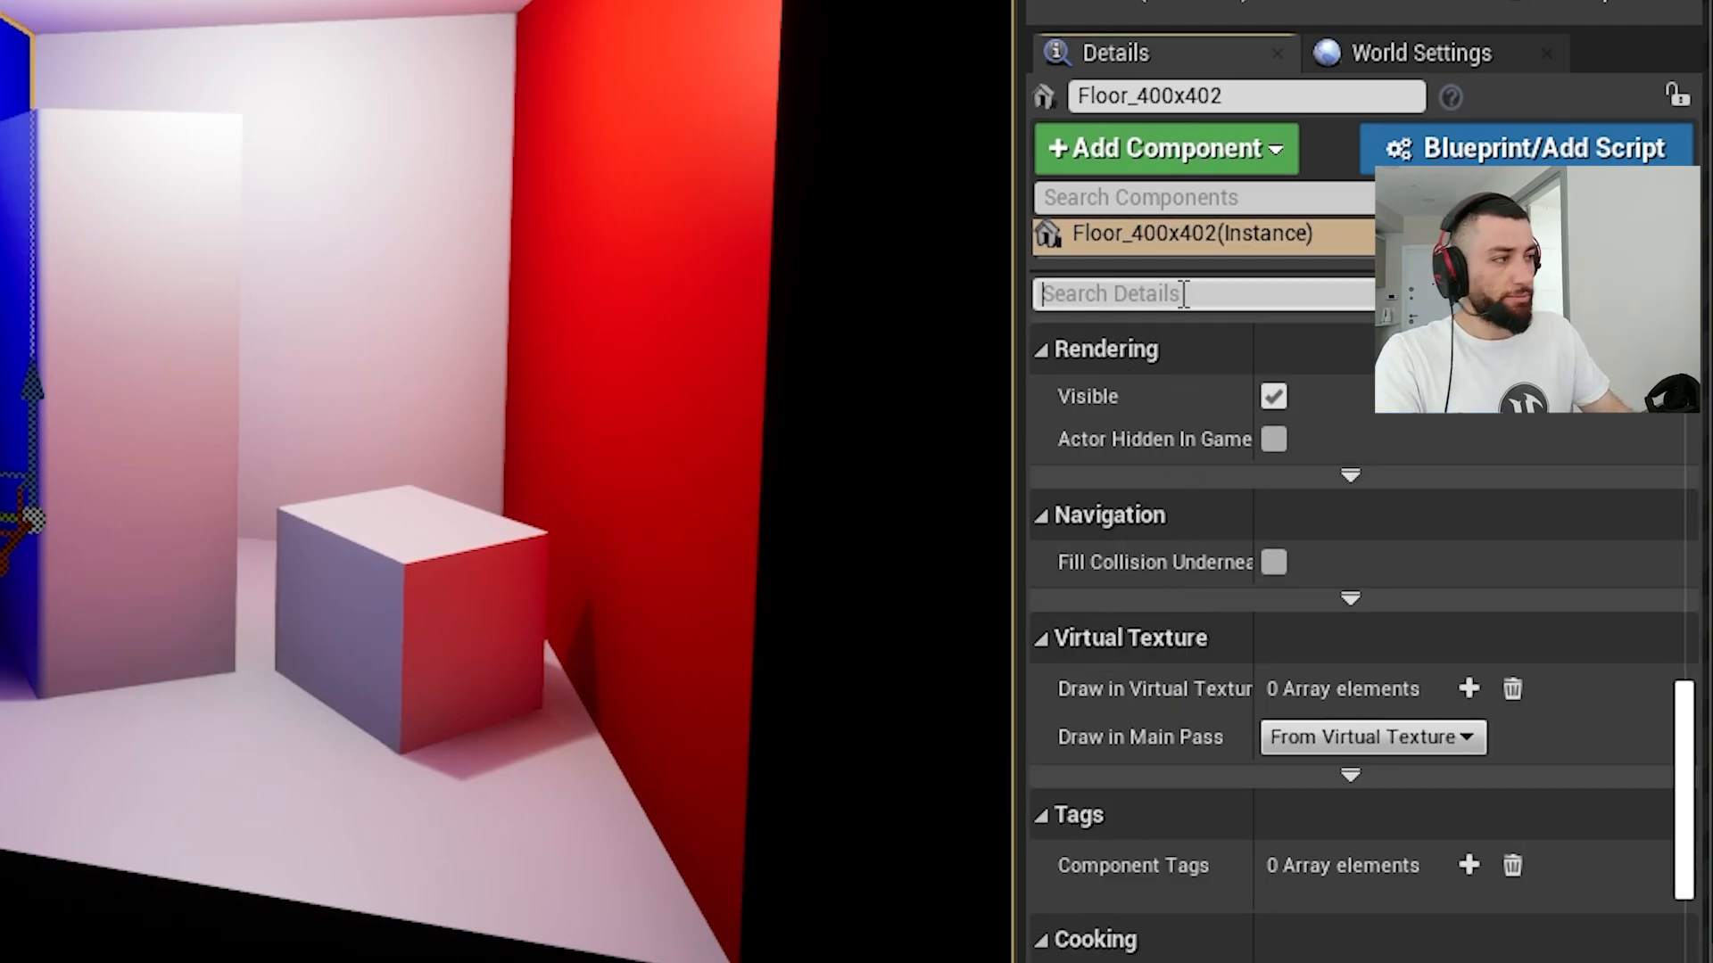
pyautogui.write('diffu')
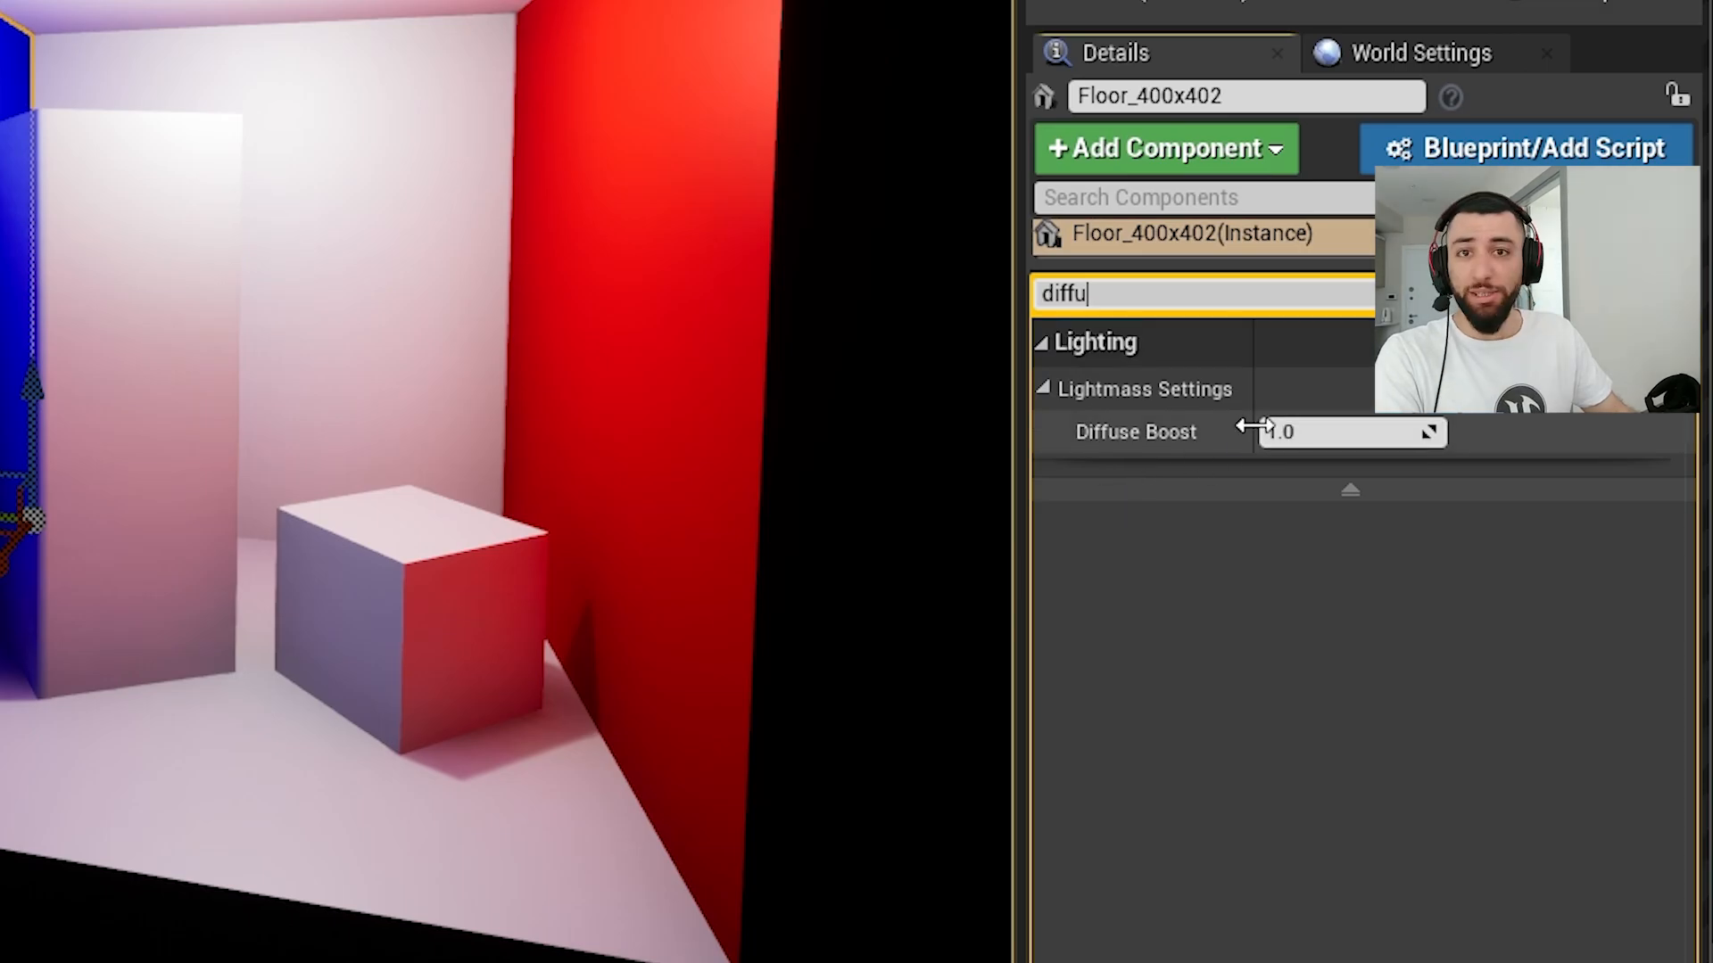
pyautogui.click(1341, 442)
pyautogui.write('0')
pyautogui.press('Return')
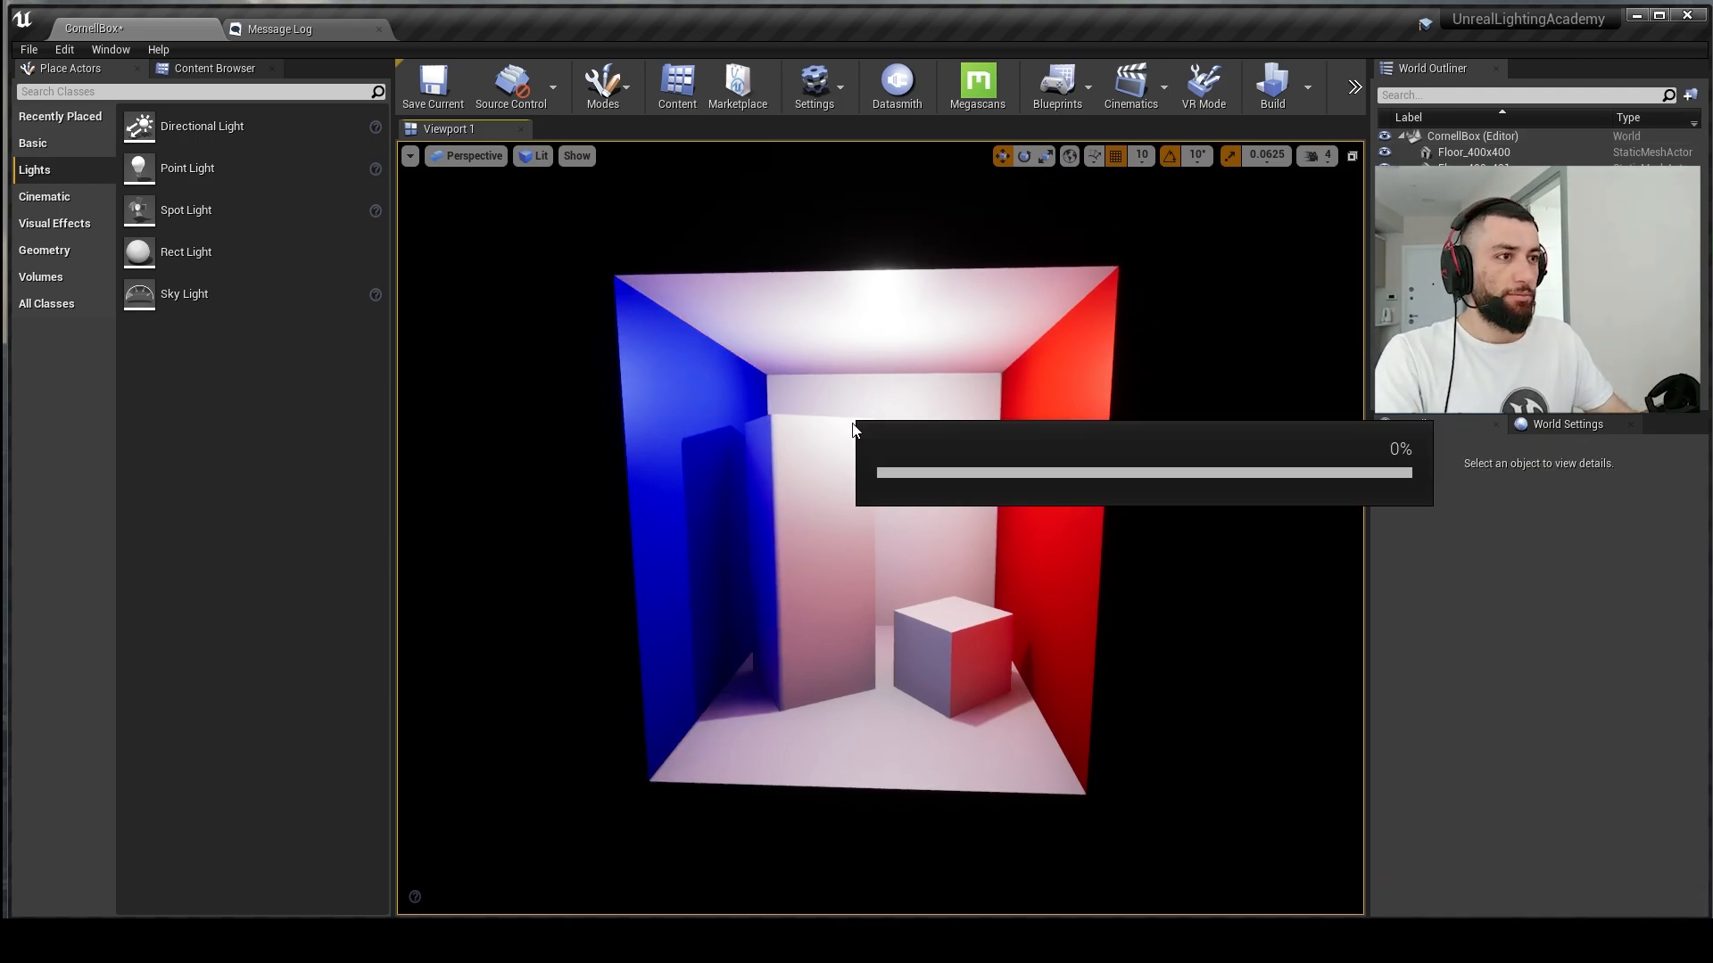
# Step: Inspect the rebuilt Cornell box up close, examining the bounce colour on the pillar side facing the blue wall
pyautogui.moveTo(785, 230); pyautogui.dragTo(785, 230, button='right')
pyautogui.press('w')
pyautogui.press('a')
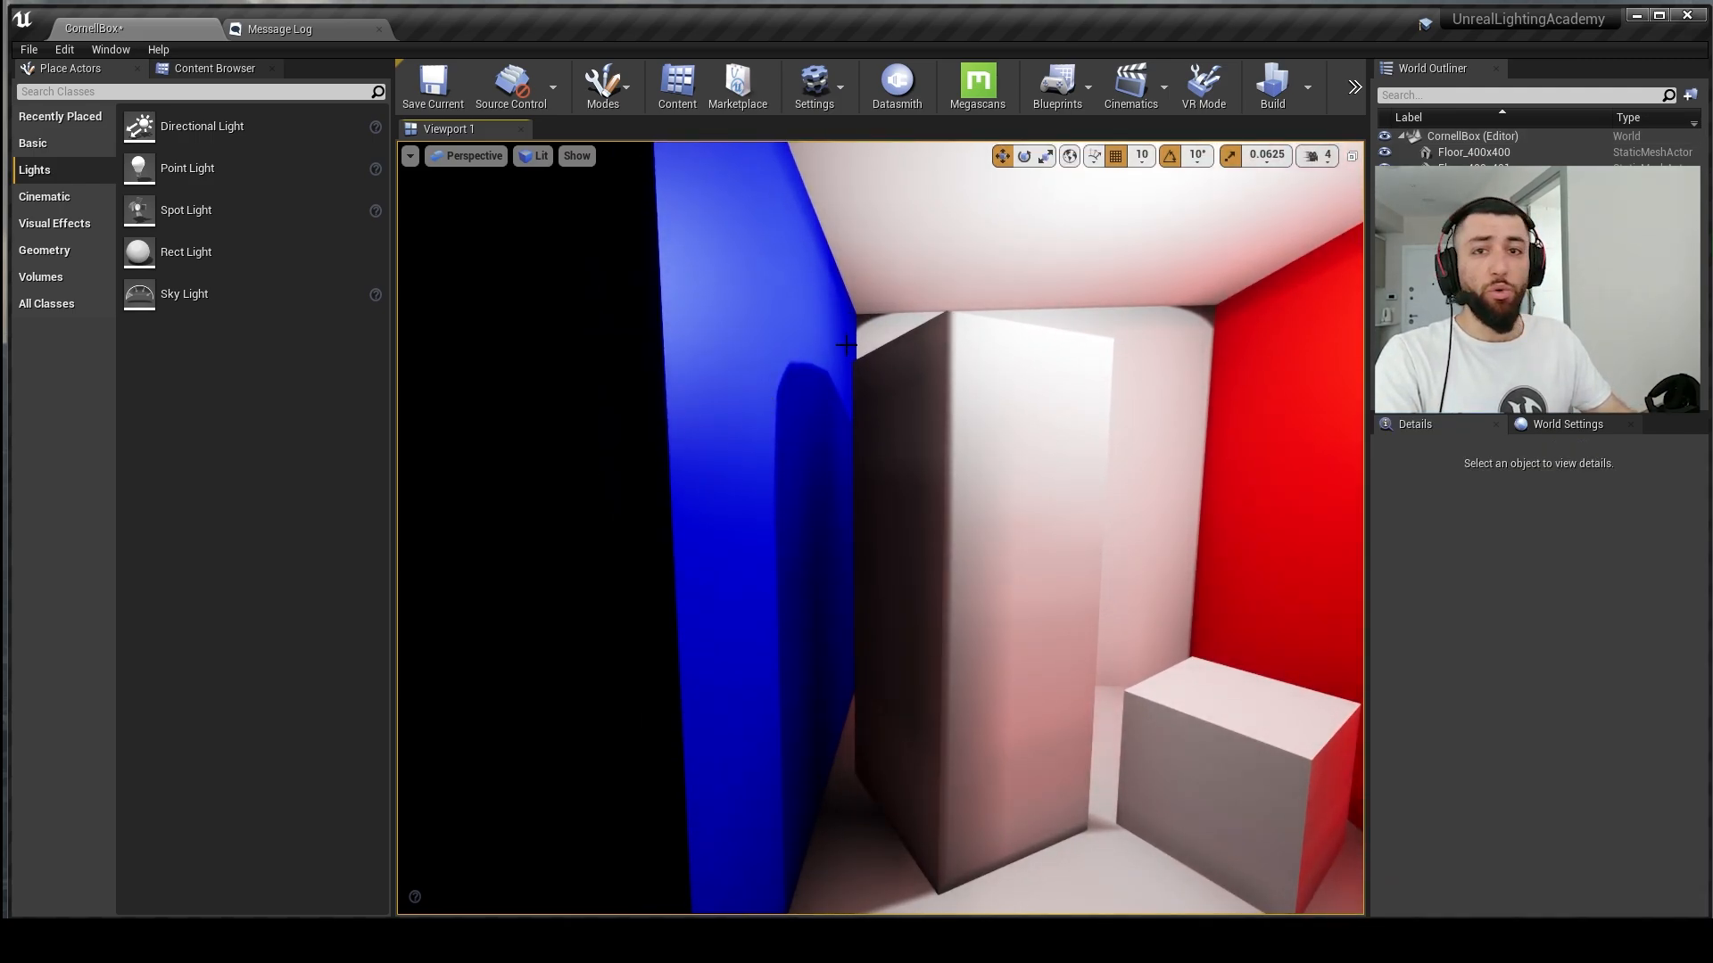
pyautogui.press('q')
pyautogui.moveTo(929, 323)
pyautogui.mouseDown(button='right')
pyautogui.moveTo(919, 503)
pyautogui.moveTo(914, 321)
pyautogui.mouseUp(button='right')
pyautogui.rightClick(919, 503)
pyautogui.press('Escape')
pyautogui.press('Escape')
# Step: Set the blue wall's Lightmass Diffuse Boost back to 1
pyautogui.click(919, 501)
pyautogui.moveTo(919, 501); pyautogui.dragTo(919, 374, button='right')
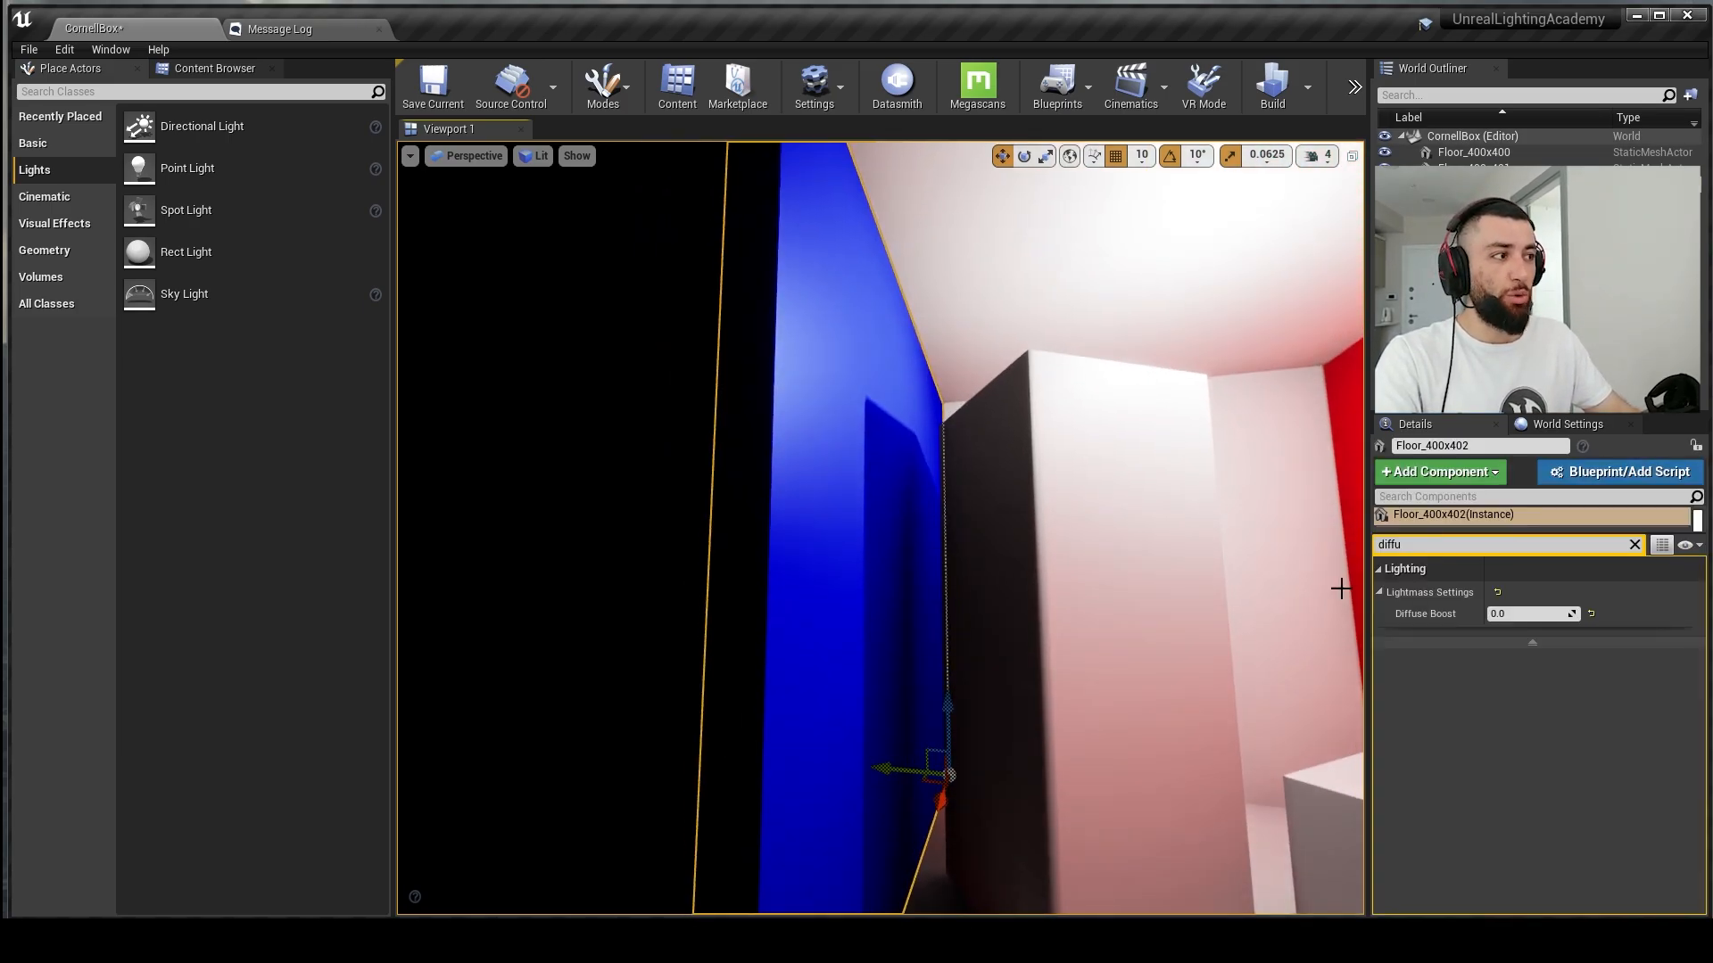
pyautogui.click(1529, 616)
pyautogui.write('1')
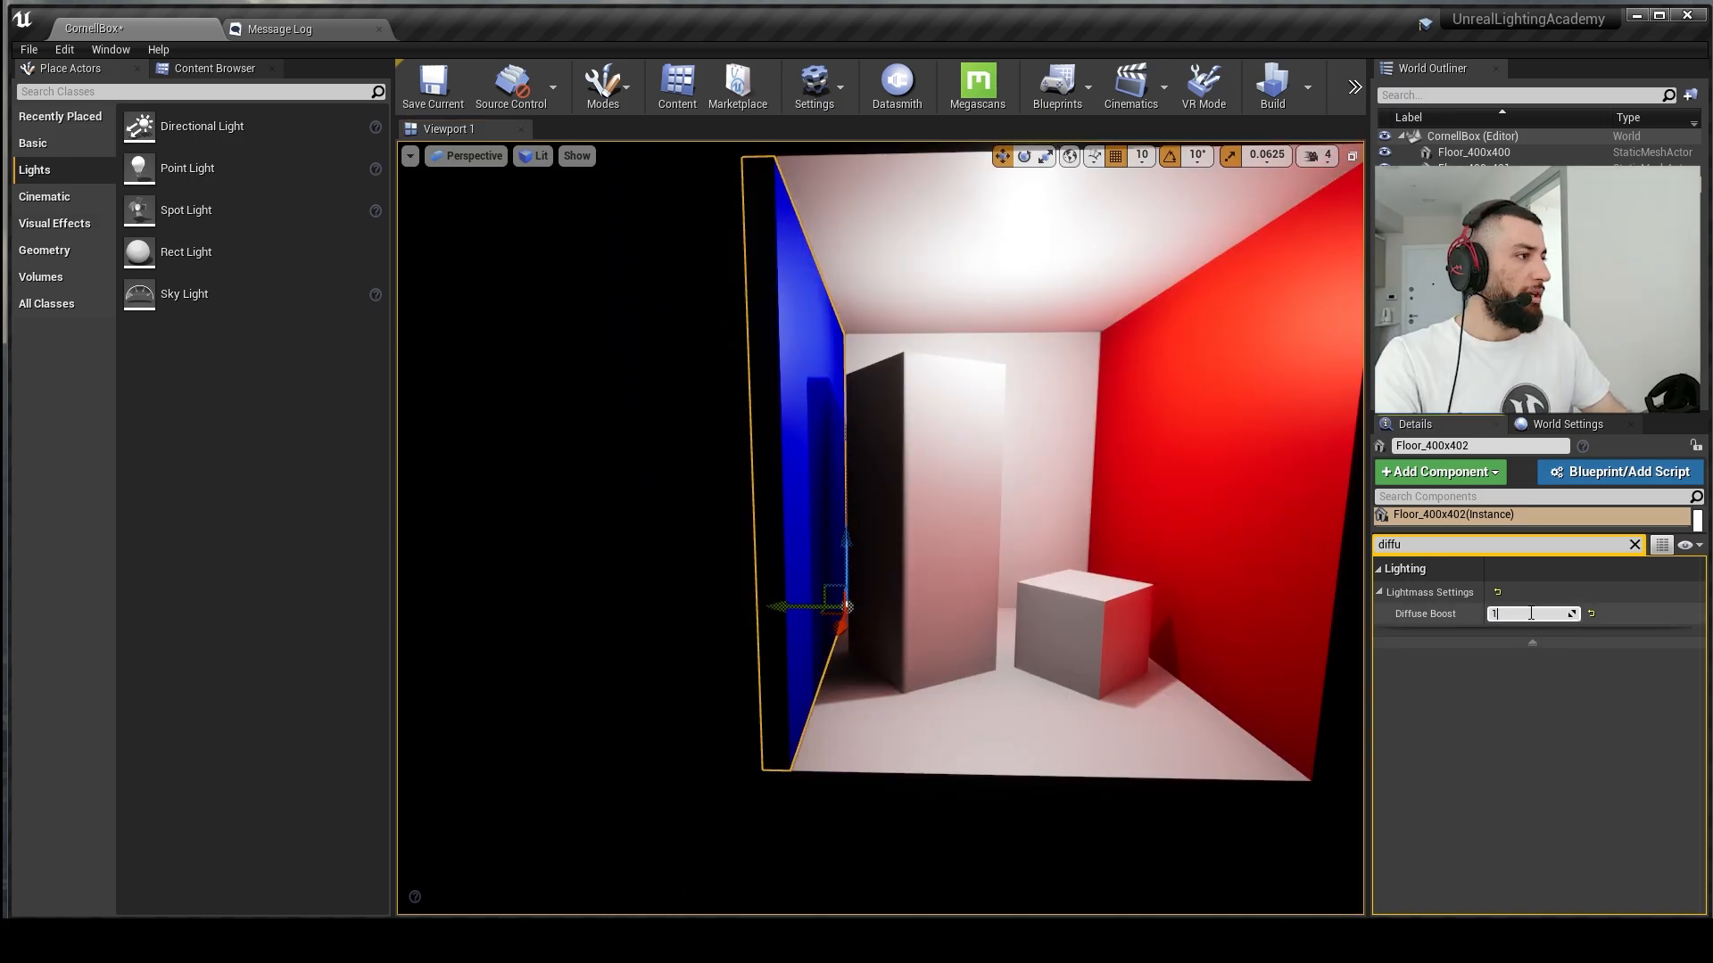
pyautogui.press('Return')
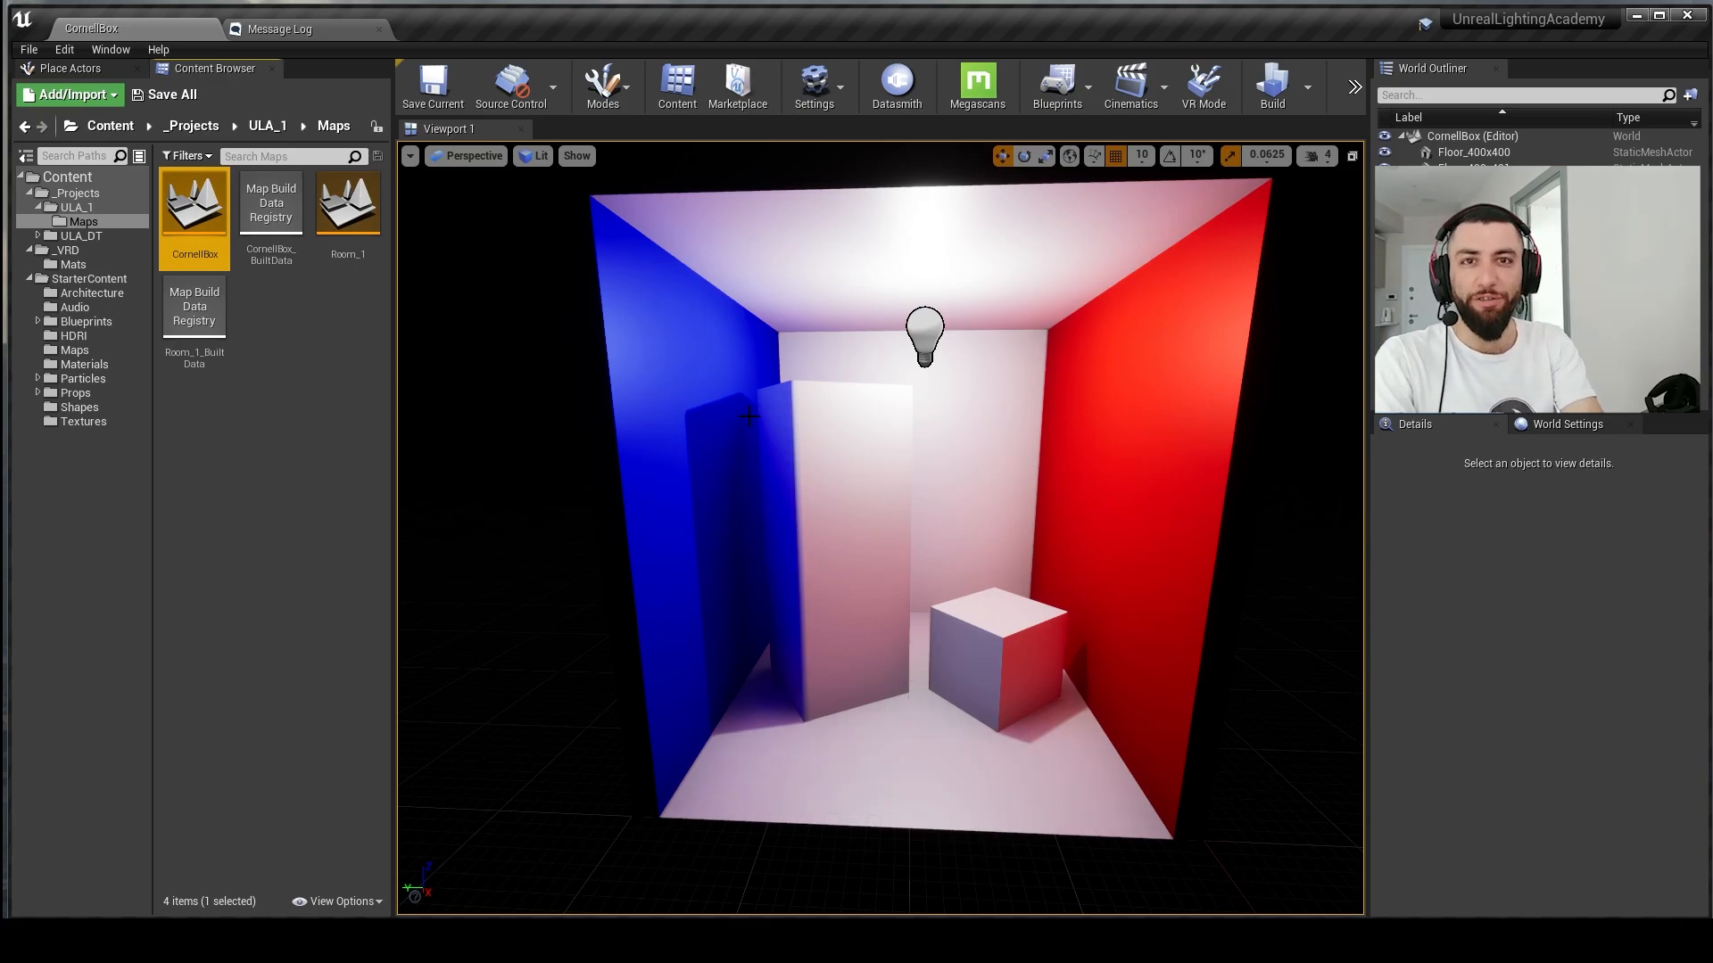
# Step: Open the Room_1 level and look over the room's geometry in the Brush Wireframe view
pyautogui.doubleClick(348, 210)
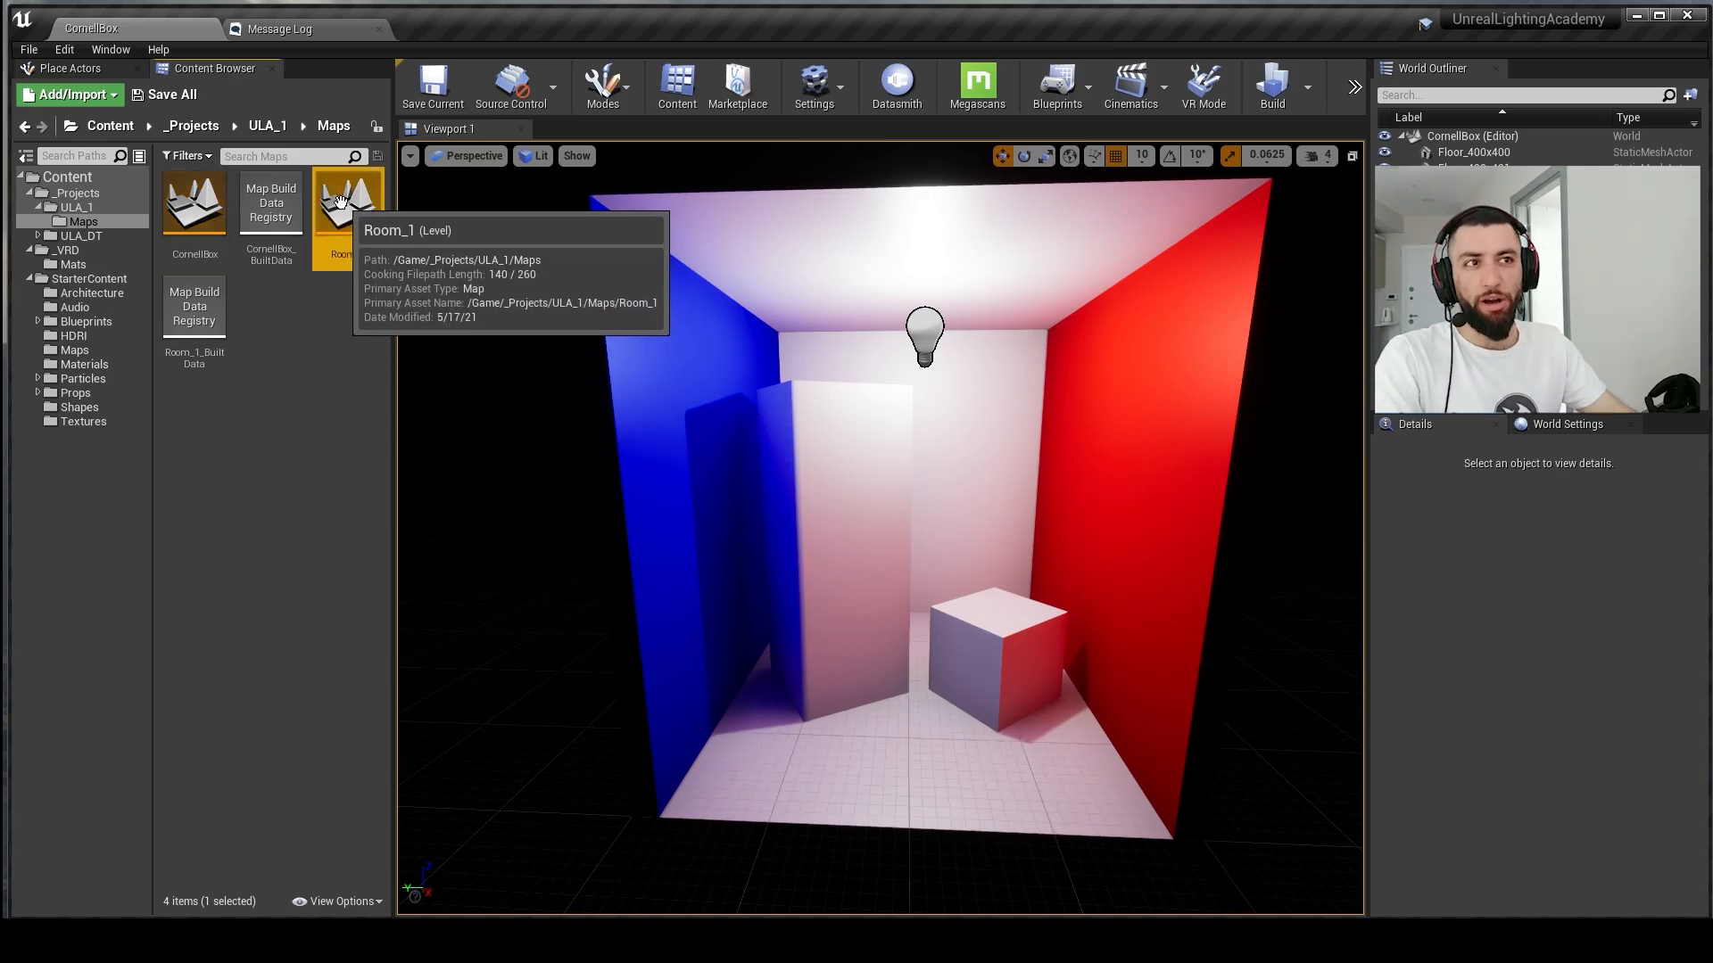
pyautogui.hotkey('alt', '2')
pyautogui.press('s')
pyautogui.moveTo(880, 527)
pyautogui.mouseDown(button='right')
pyautogui.moveTo(883, 580)
pyautogui.moveTo(1062, 455)
pyautogui.moveTo(1119, 455)
pyautogui.moveTo(1102, 473)
pyautogui.mouseUp(button='right')
pyautogui.press('a')
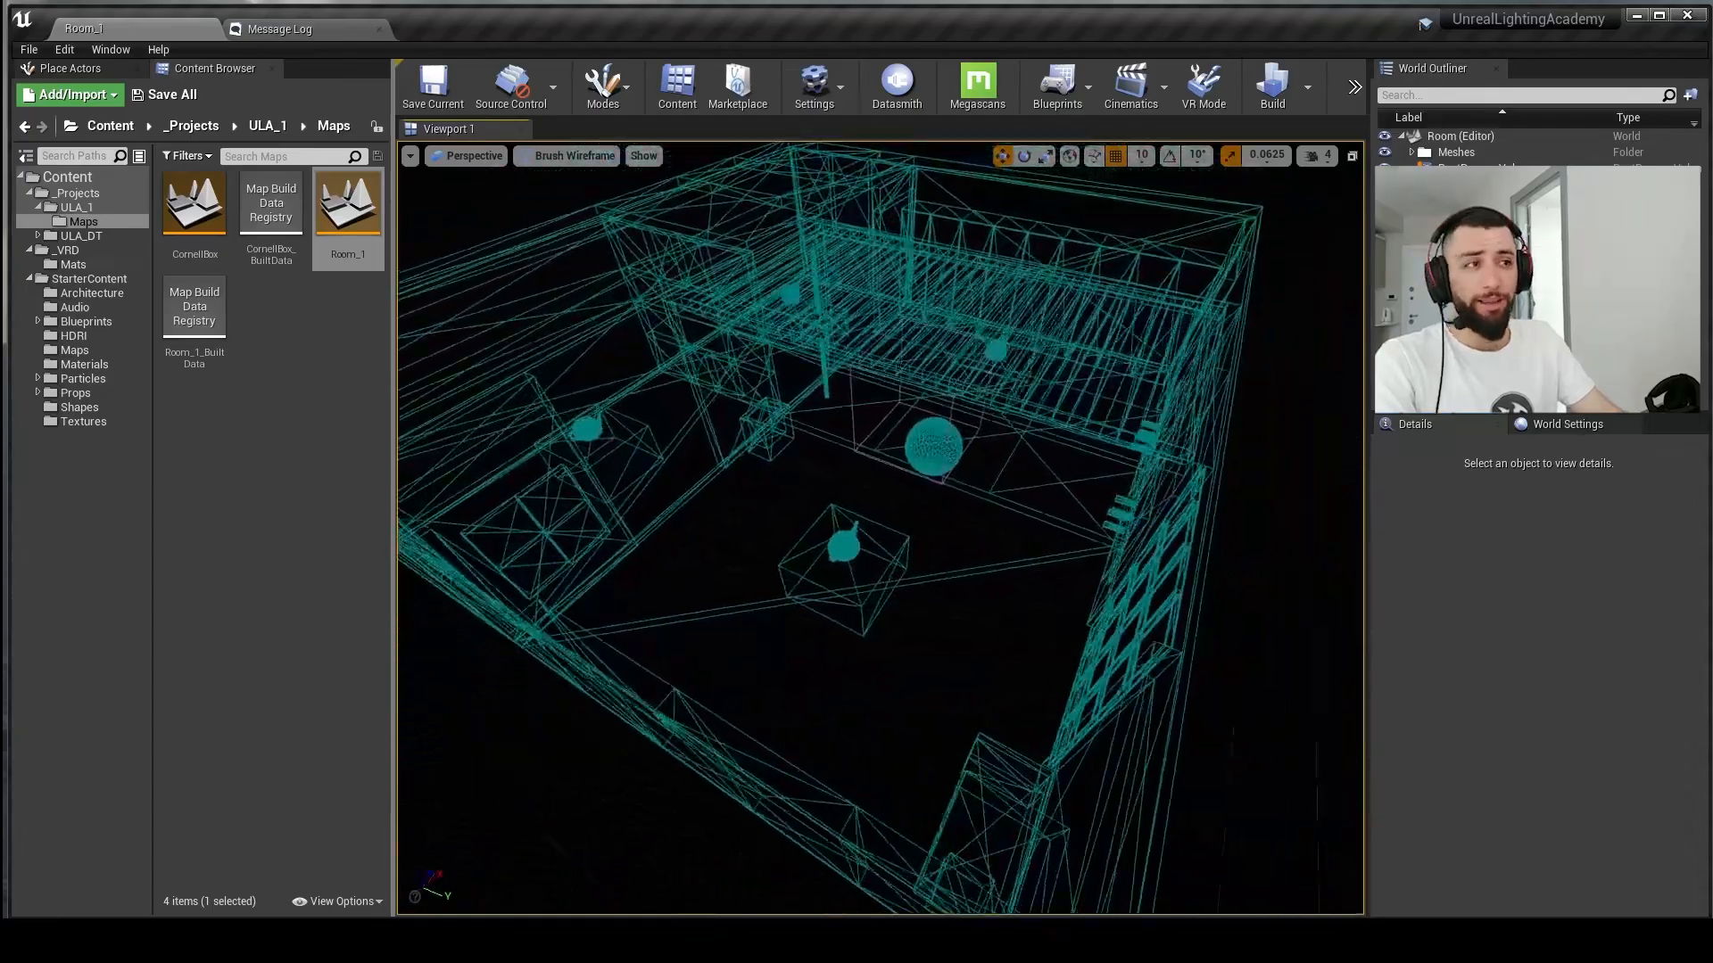
pyautogui.press('w')
pyautogui.moveTo(1017, 539); pyautogui.dragTo(1052, 482, button='right')
pyautogui.press('w')
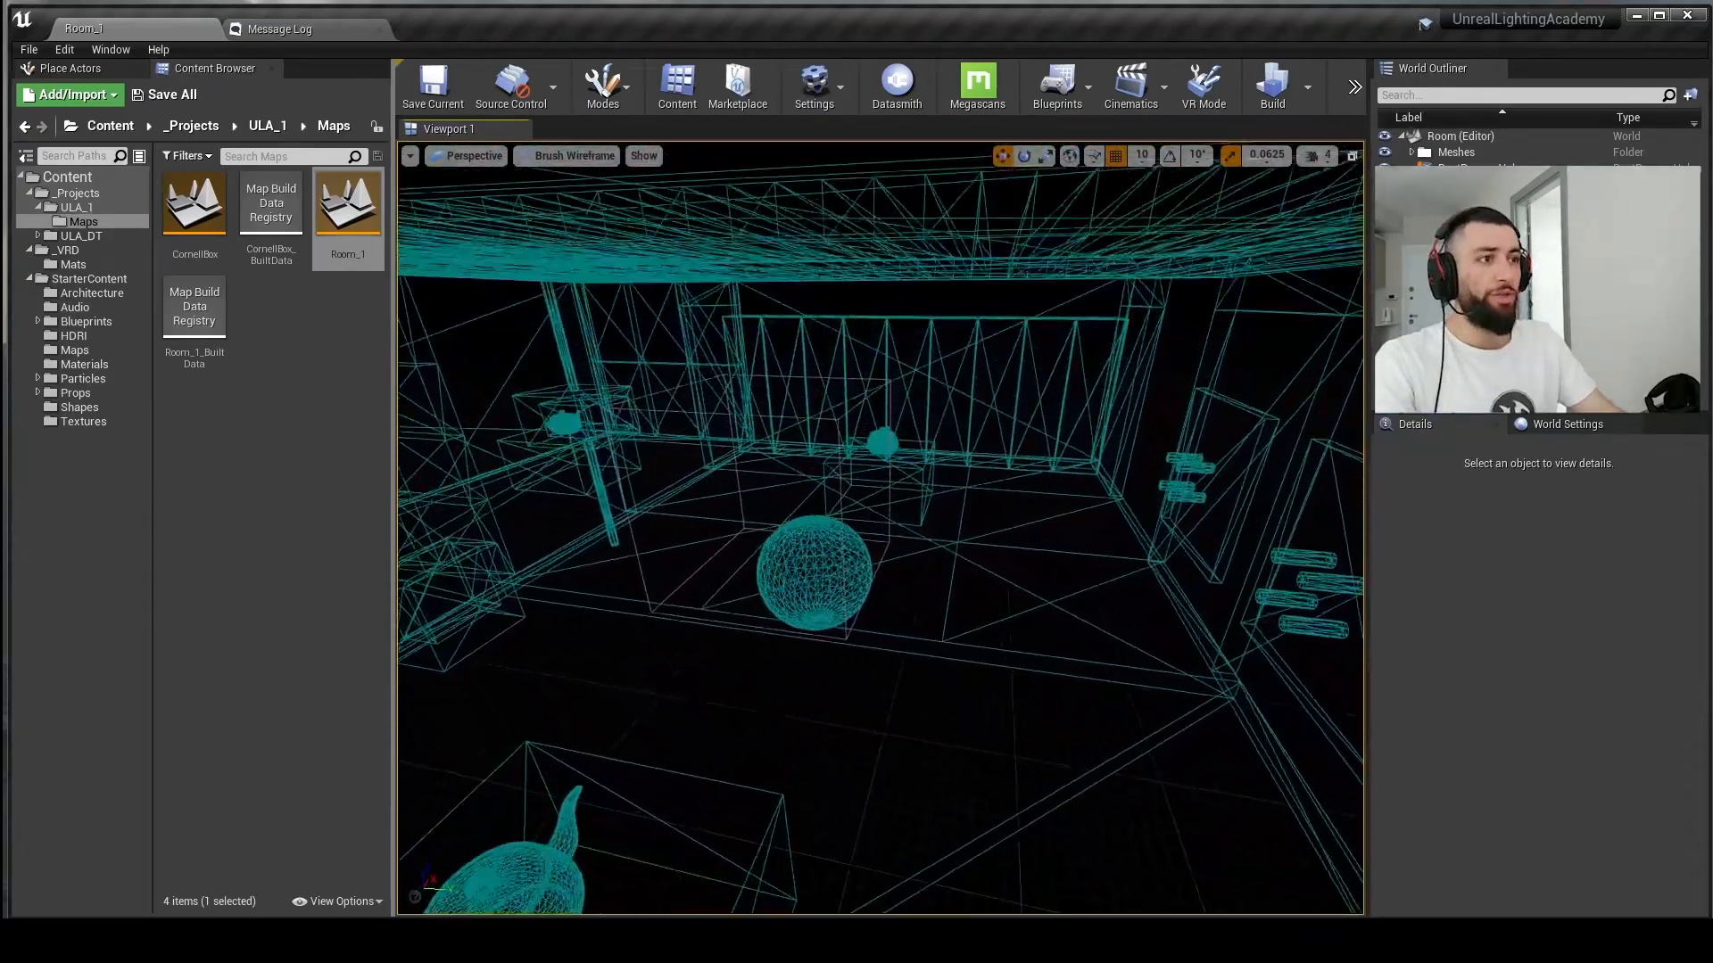
pyautogui.moveTo(937, 464); pyautogui.dragTo(928, 424, button='right')
# Step: Select the post process volume in the room and review its Exposure settings
pyautogui.click(903, 423)
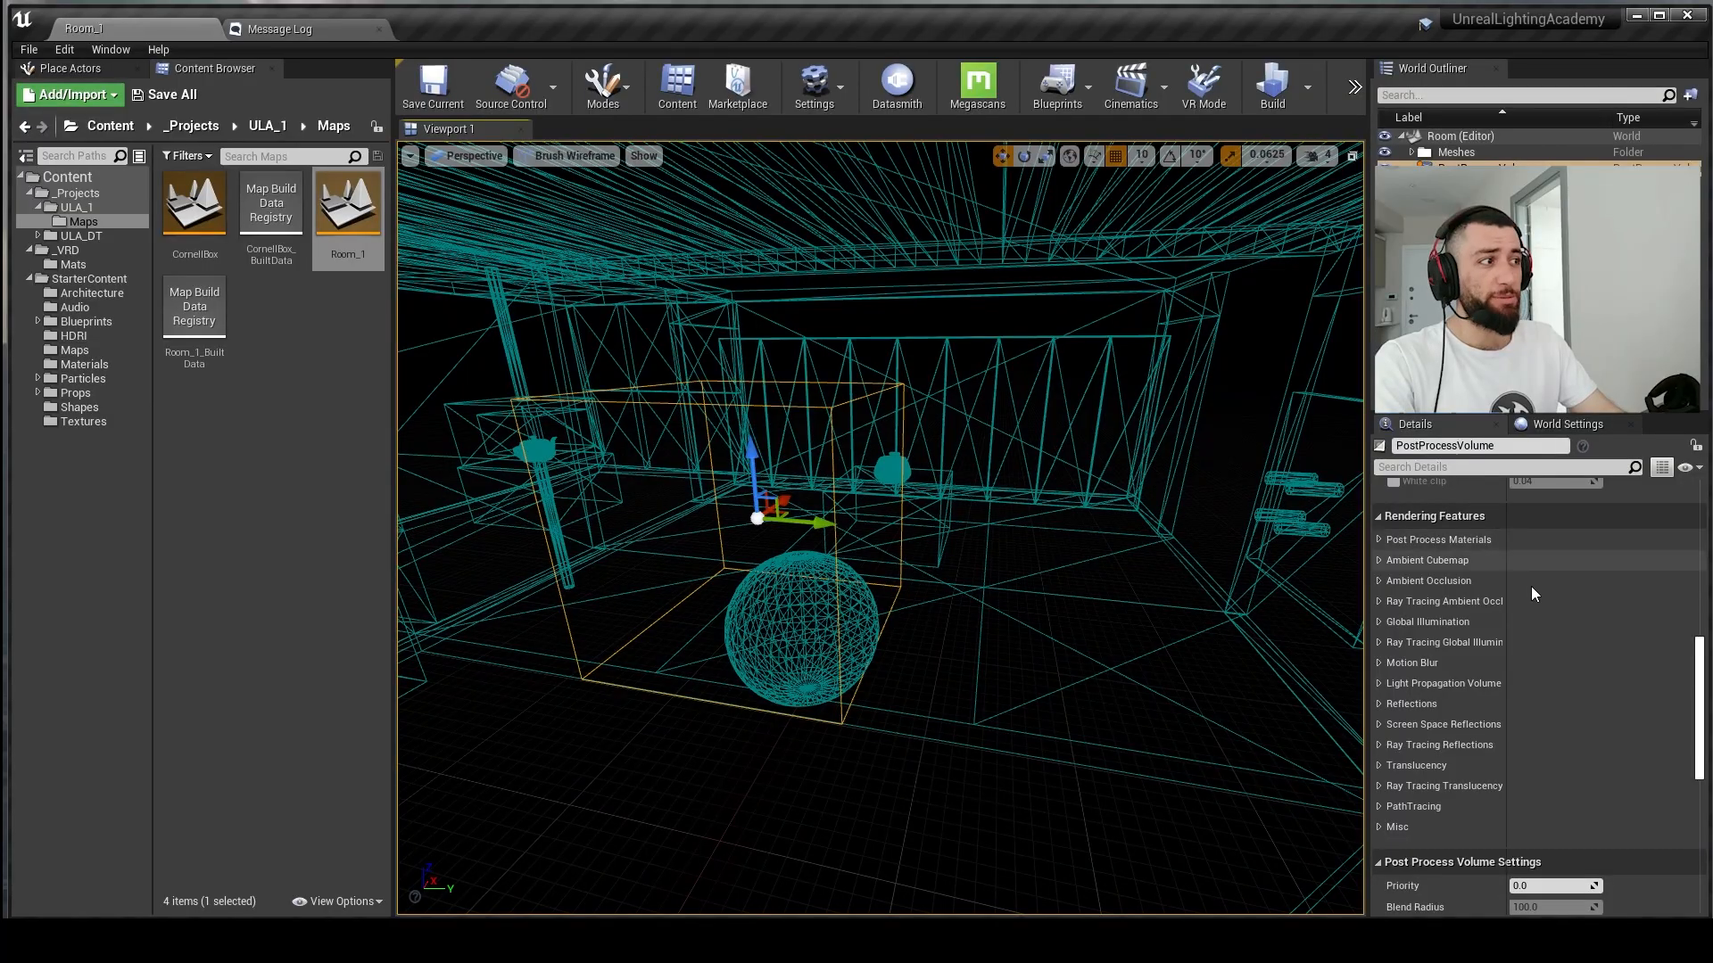
pyautogui.scroll(10, 1532, 594)
pyautogui.click(1379, 646)
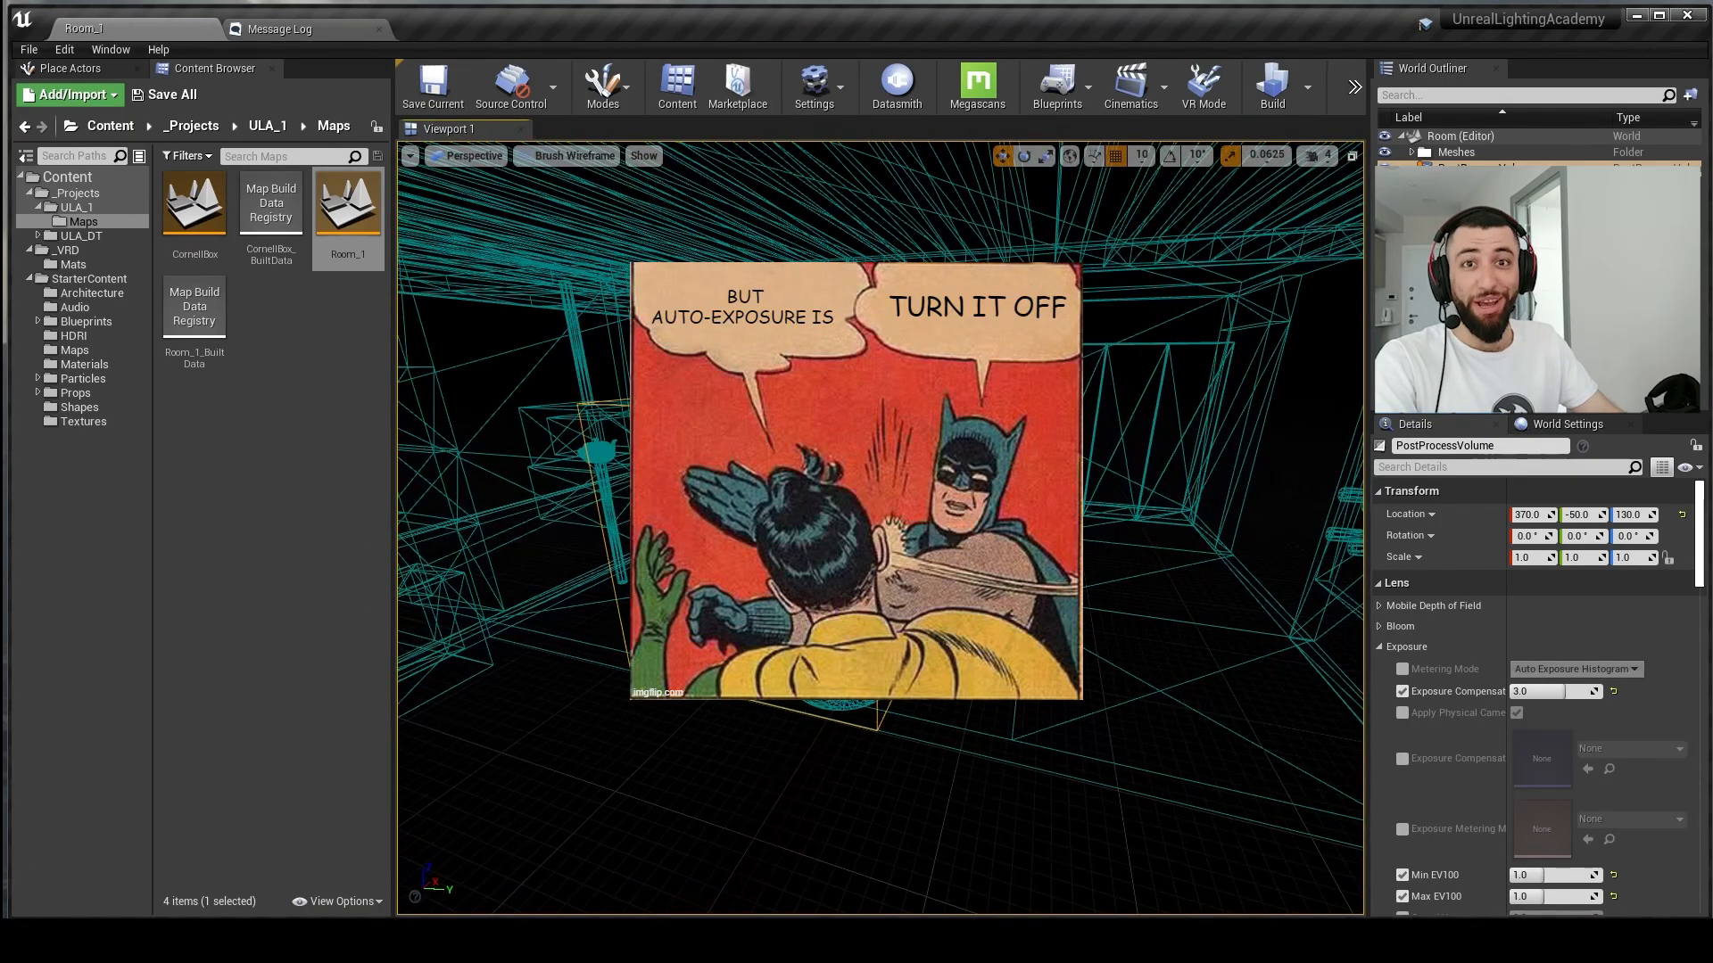
pyautogui.moveTo(880, 526); pyautogui.dragTo(905, 503, button='right')
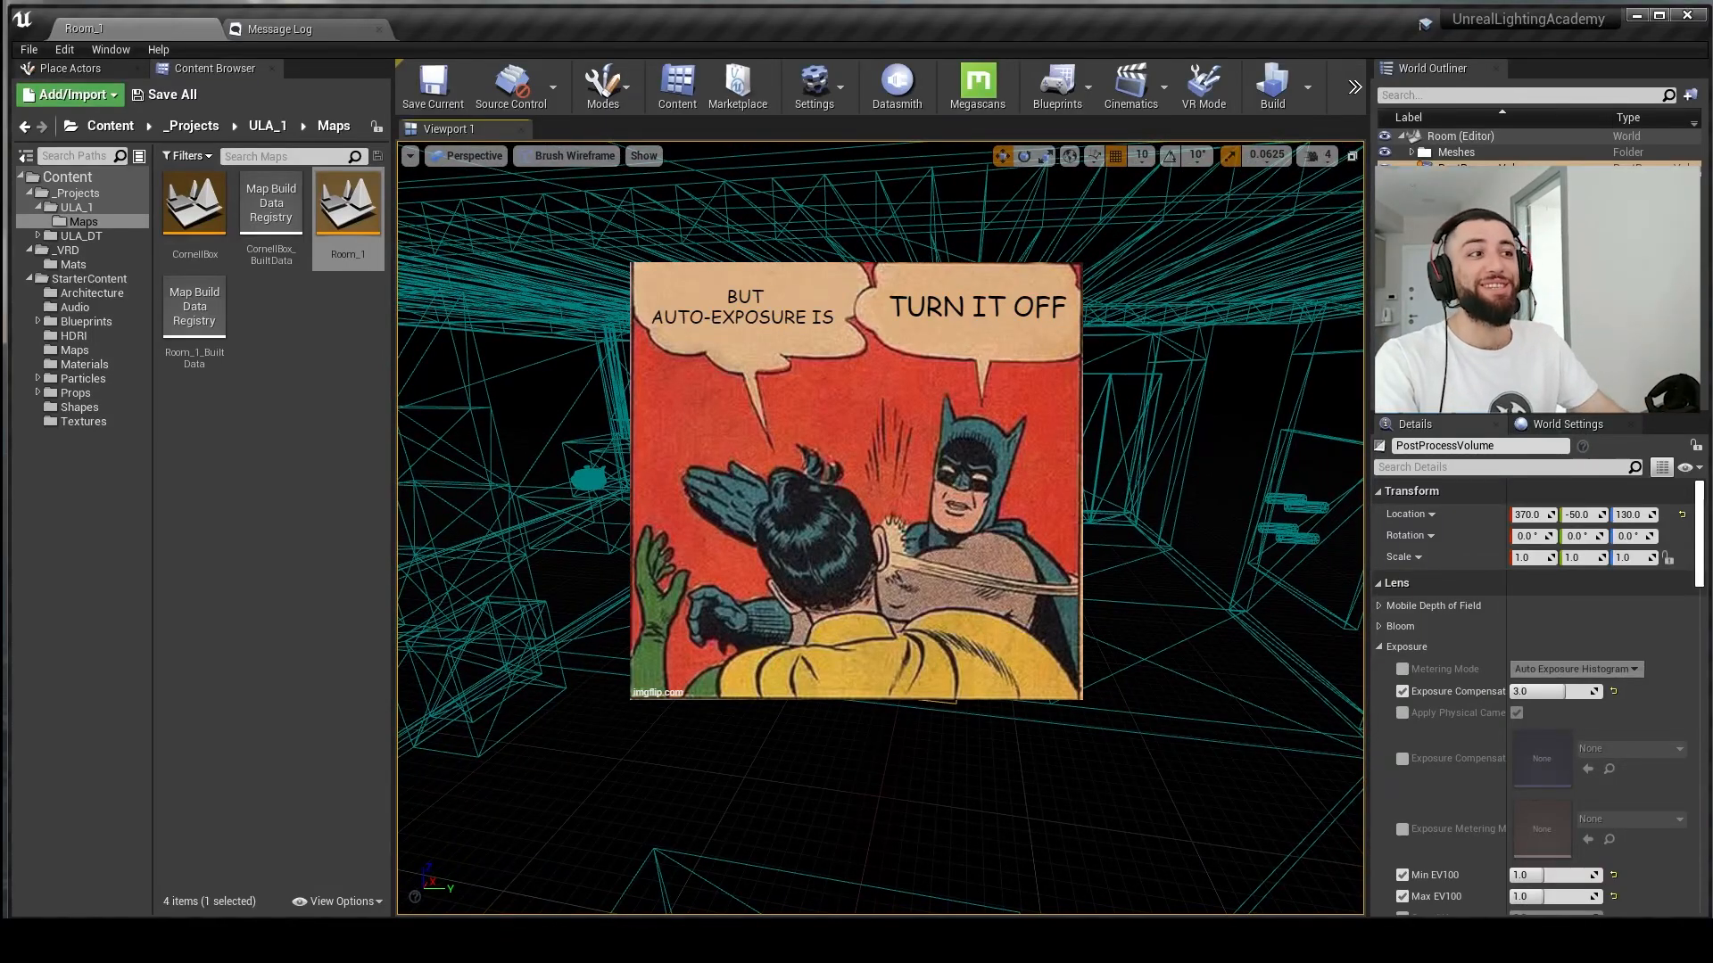
# Step: Display the room in Lit view mode and clear the post process volume selection
pyautogui.click(575, 155)
pyautogui.click(571, 193)
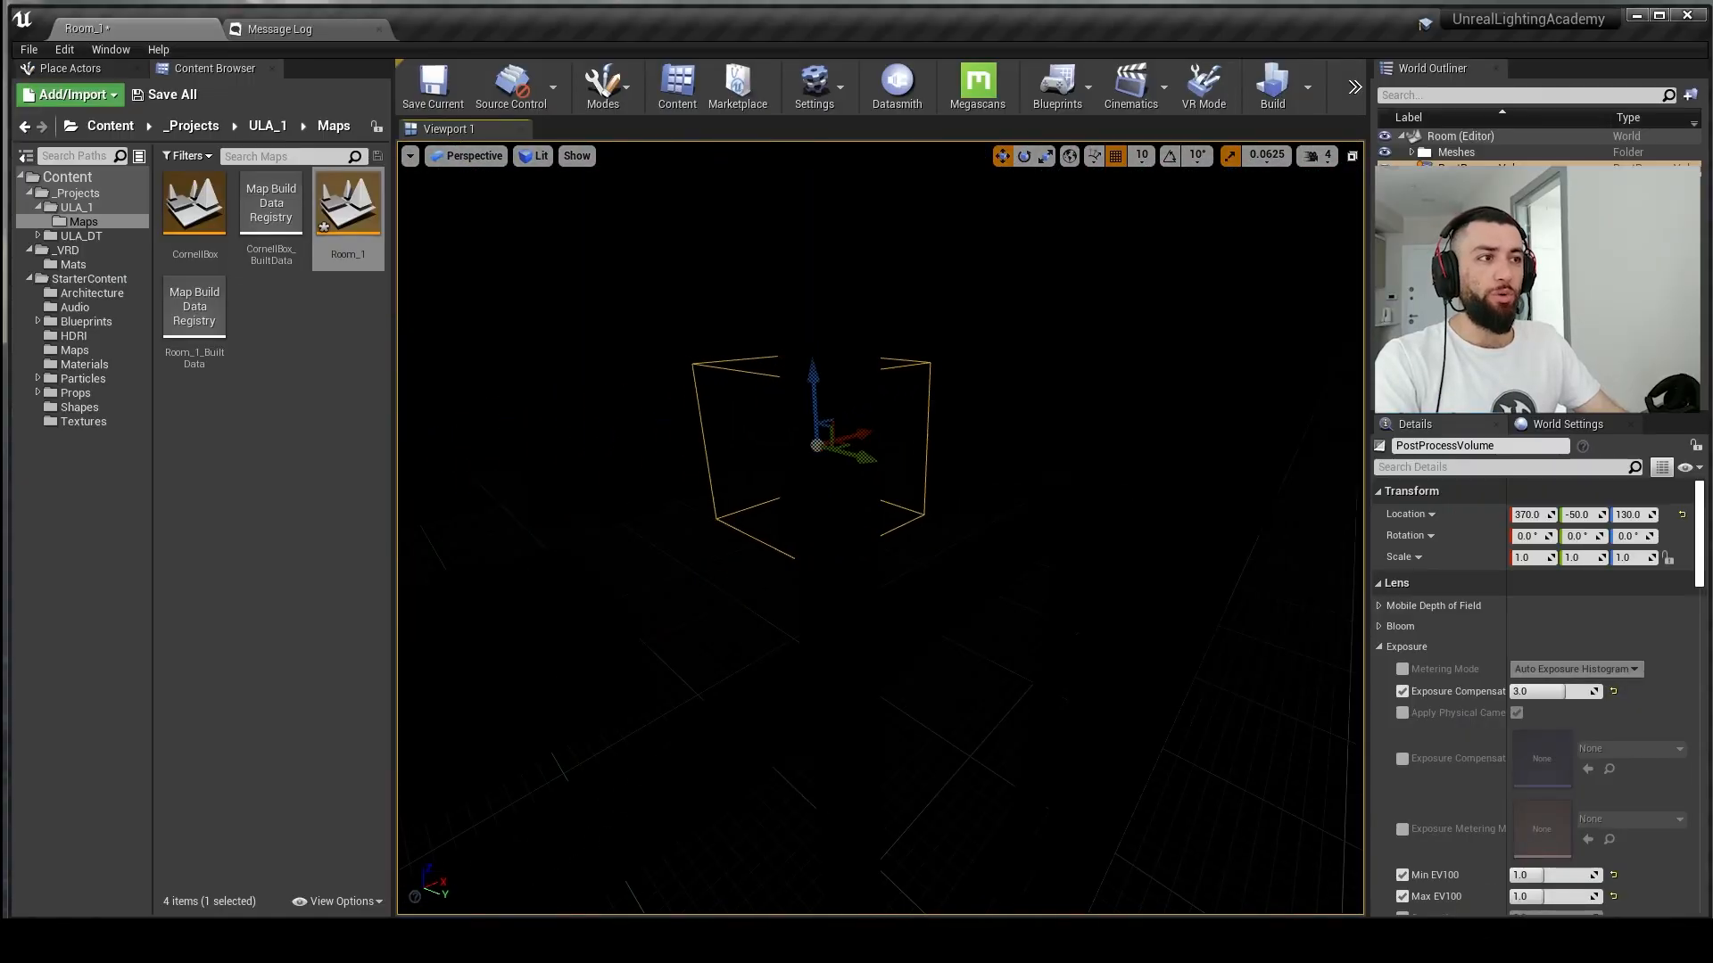
pyautogui.moveTo(880, 526); pyautogui.dragTo(928, 526, button='right')
pyautogui.press('Escape')
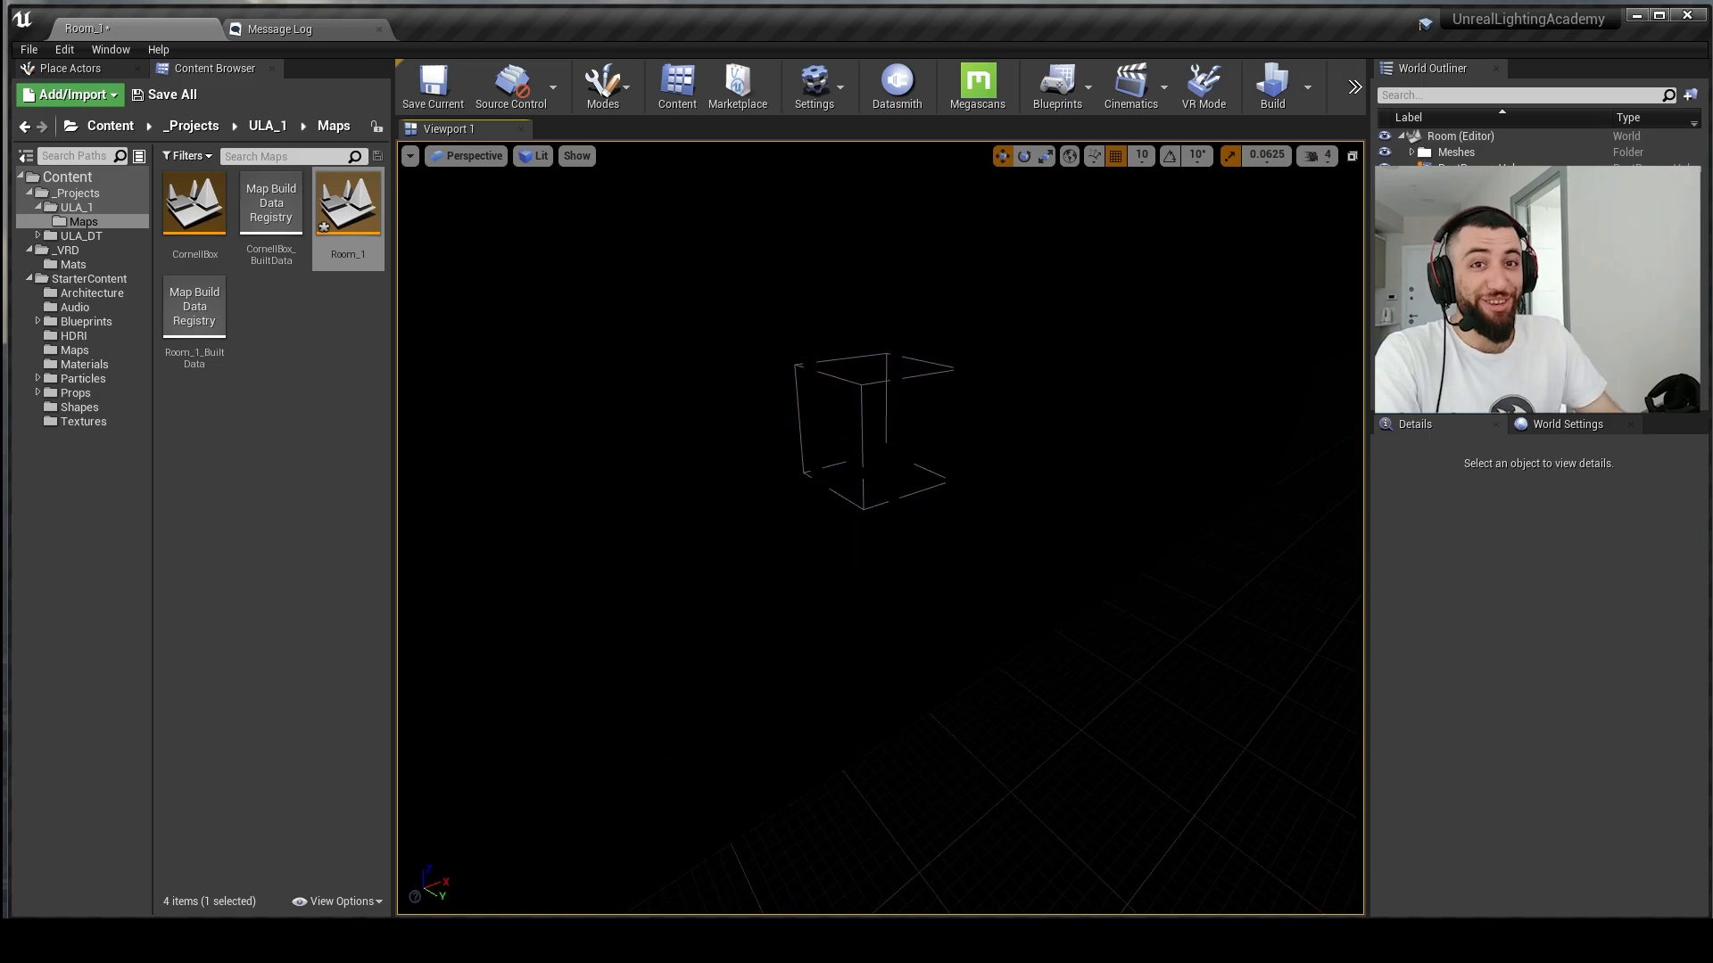
# Step: Place a directional light near the large window and move it into the room at about 80, 100, 60
pyautogui.click(79, 71)
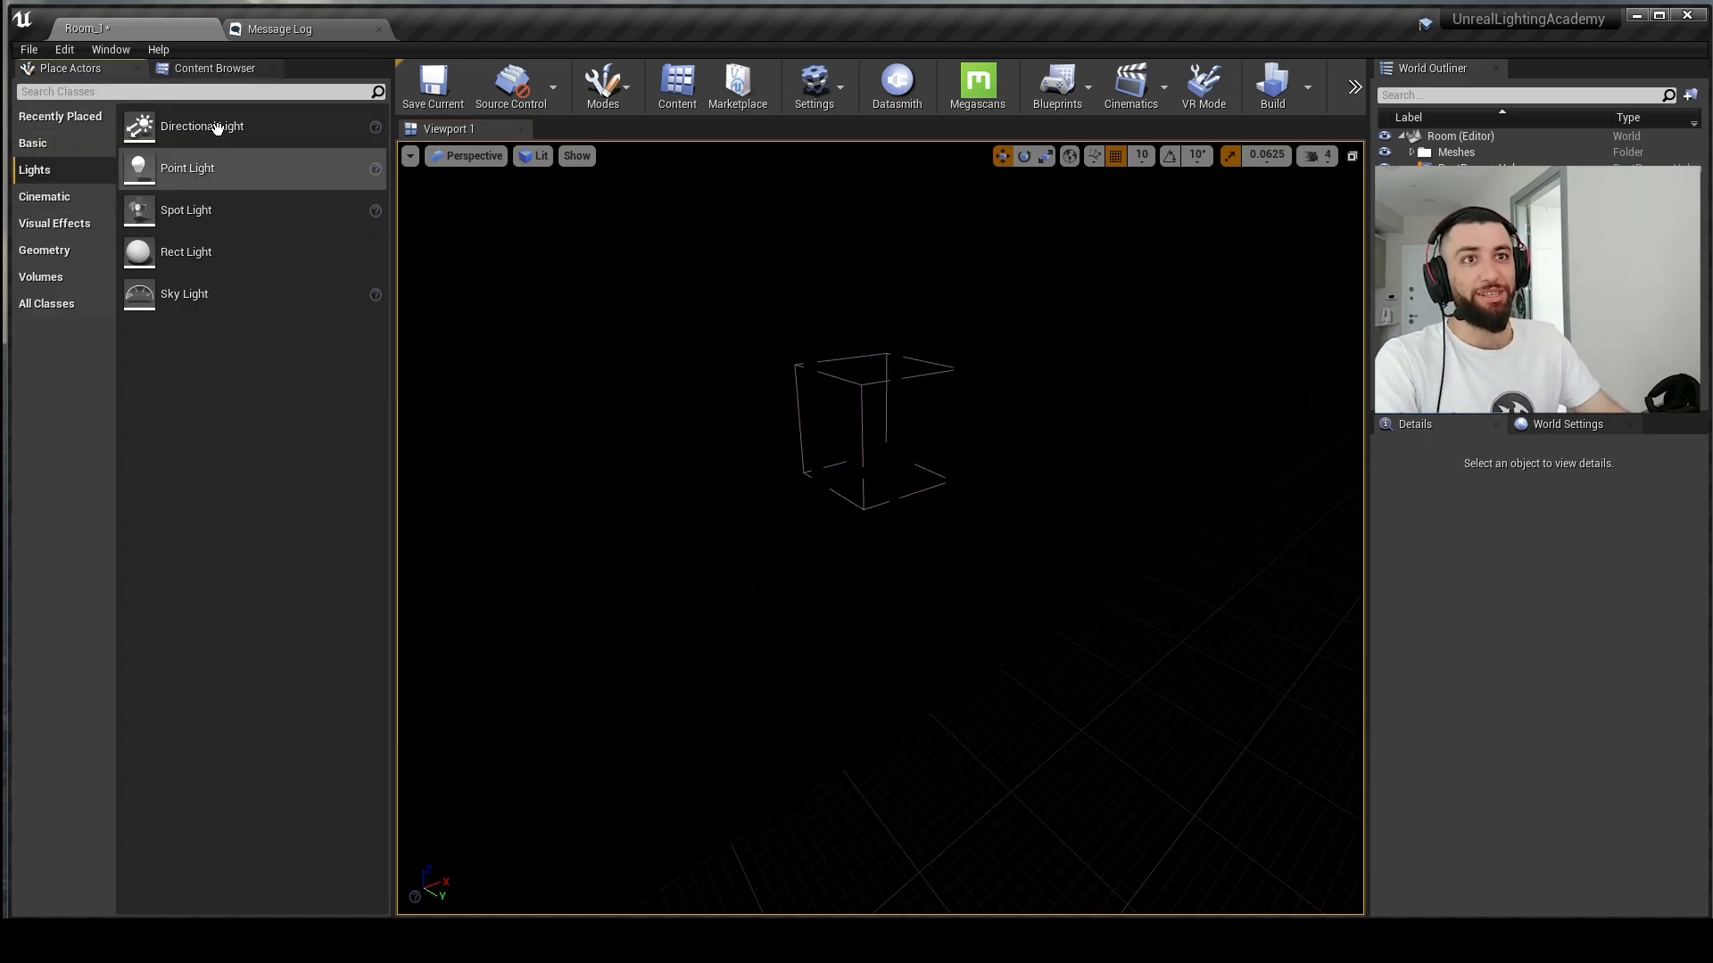
pyautogui.moveTo(229, 126); pyautogui.dragTo(1131, 835)
pyautogui.press('w')
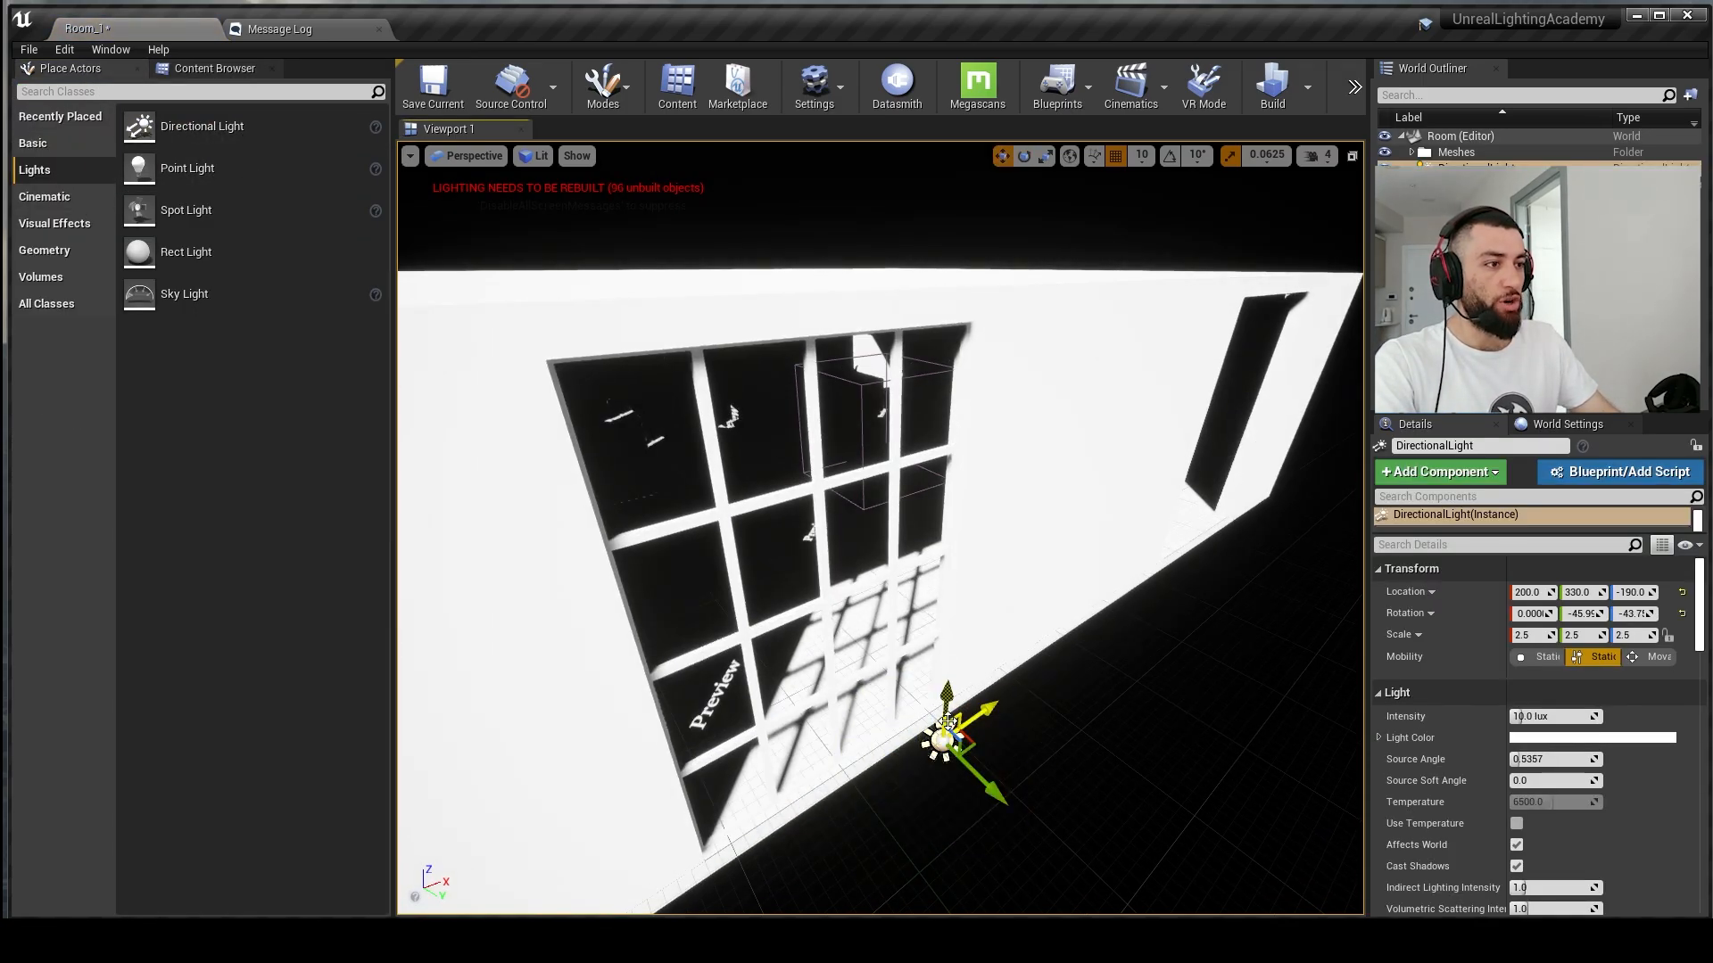
pyautogui.moveTo(950, 692); pyautogui.dragTo(808, 555)
pyautogui.moveTo(808, 555); pyautogui.dragTo(624, 513, button='right')
pyautogui.press('w')
# Step: Disable rotation snapping and rotate the directional light to about 23.6°, -24°, -75.3°, casting window light across the teapot and its block
pyautogui.press('e')
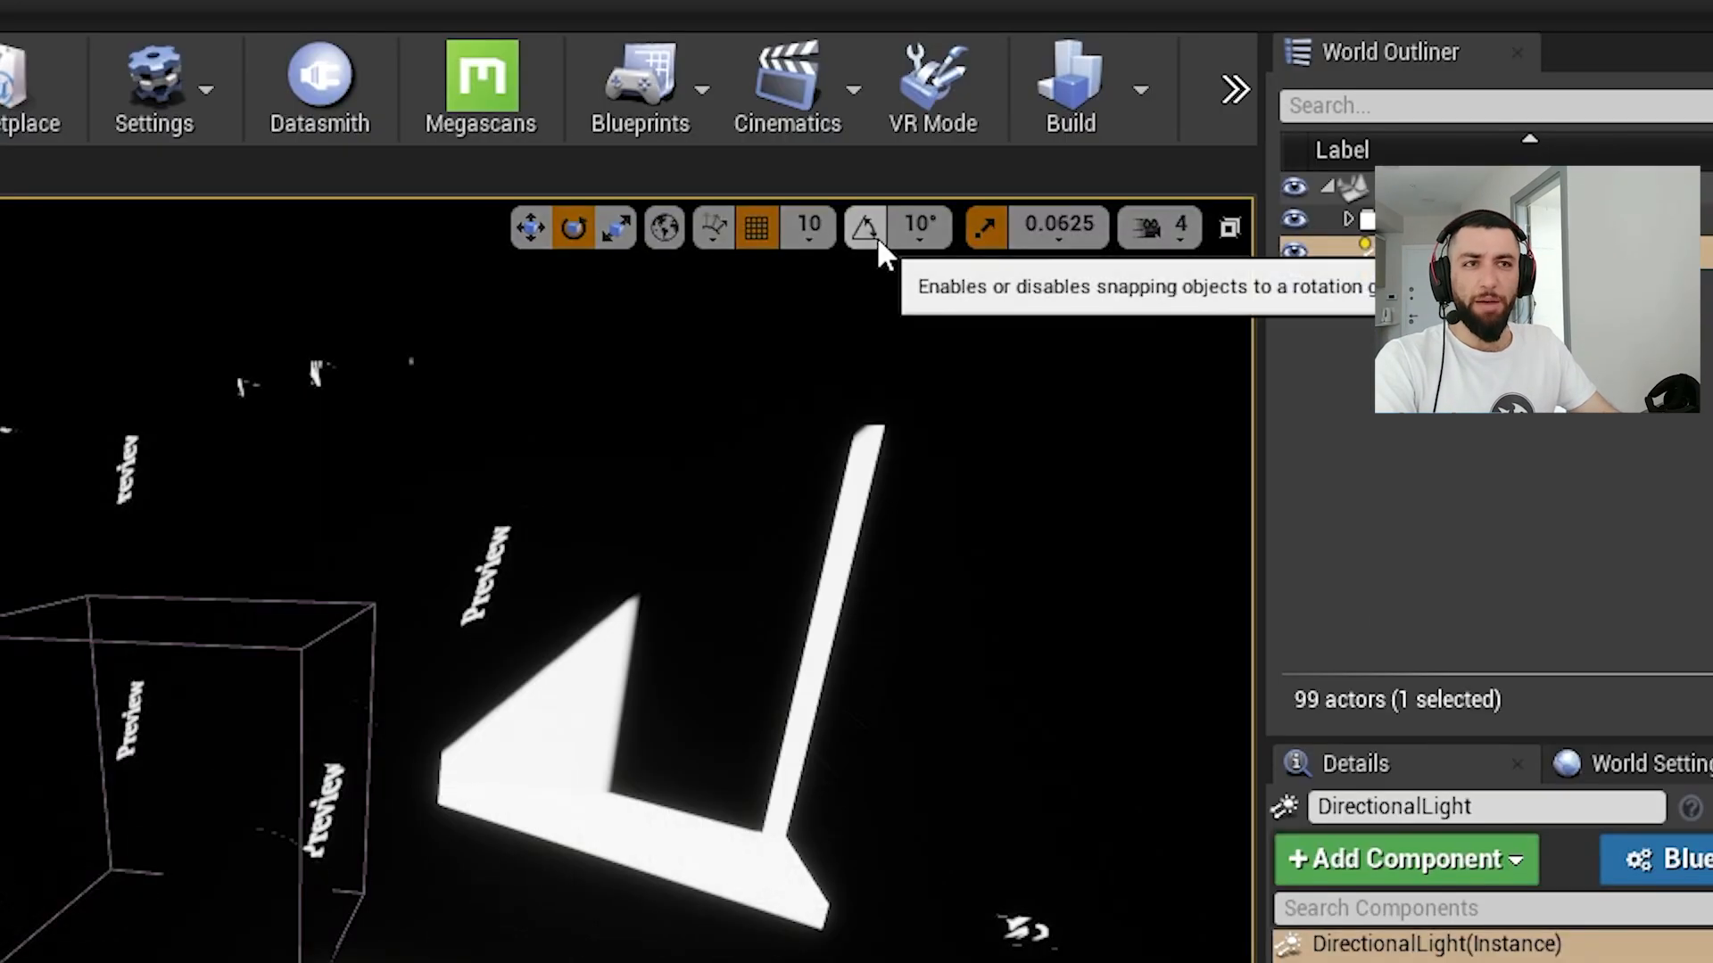
pyautogui.click(871, 225)
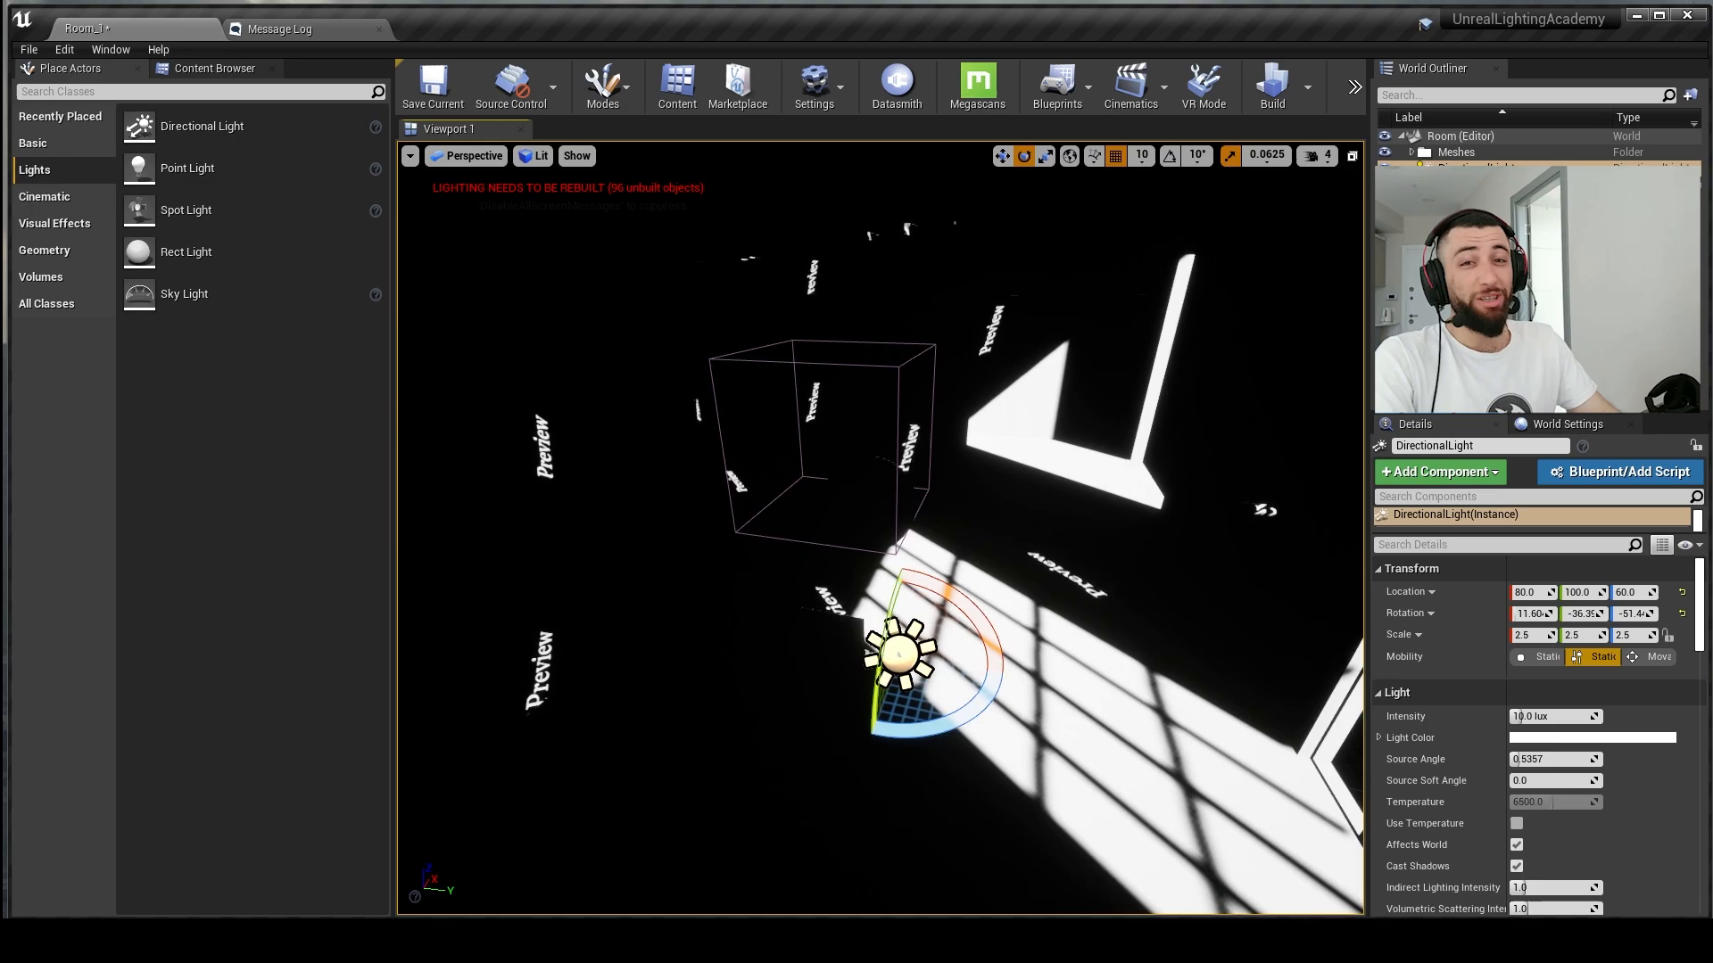
pyautogui.moveTo(856, 625); pyautogui.dragTo(767, 625, button='right')
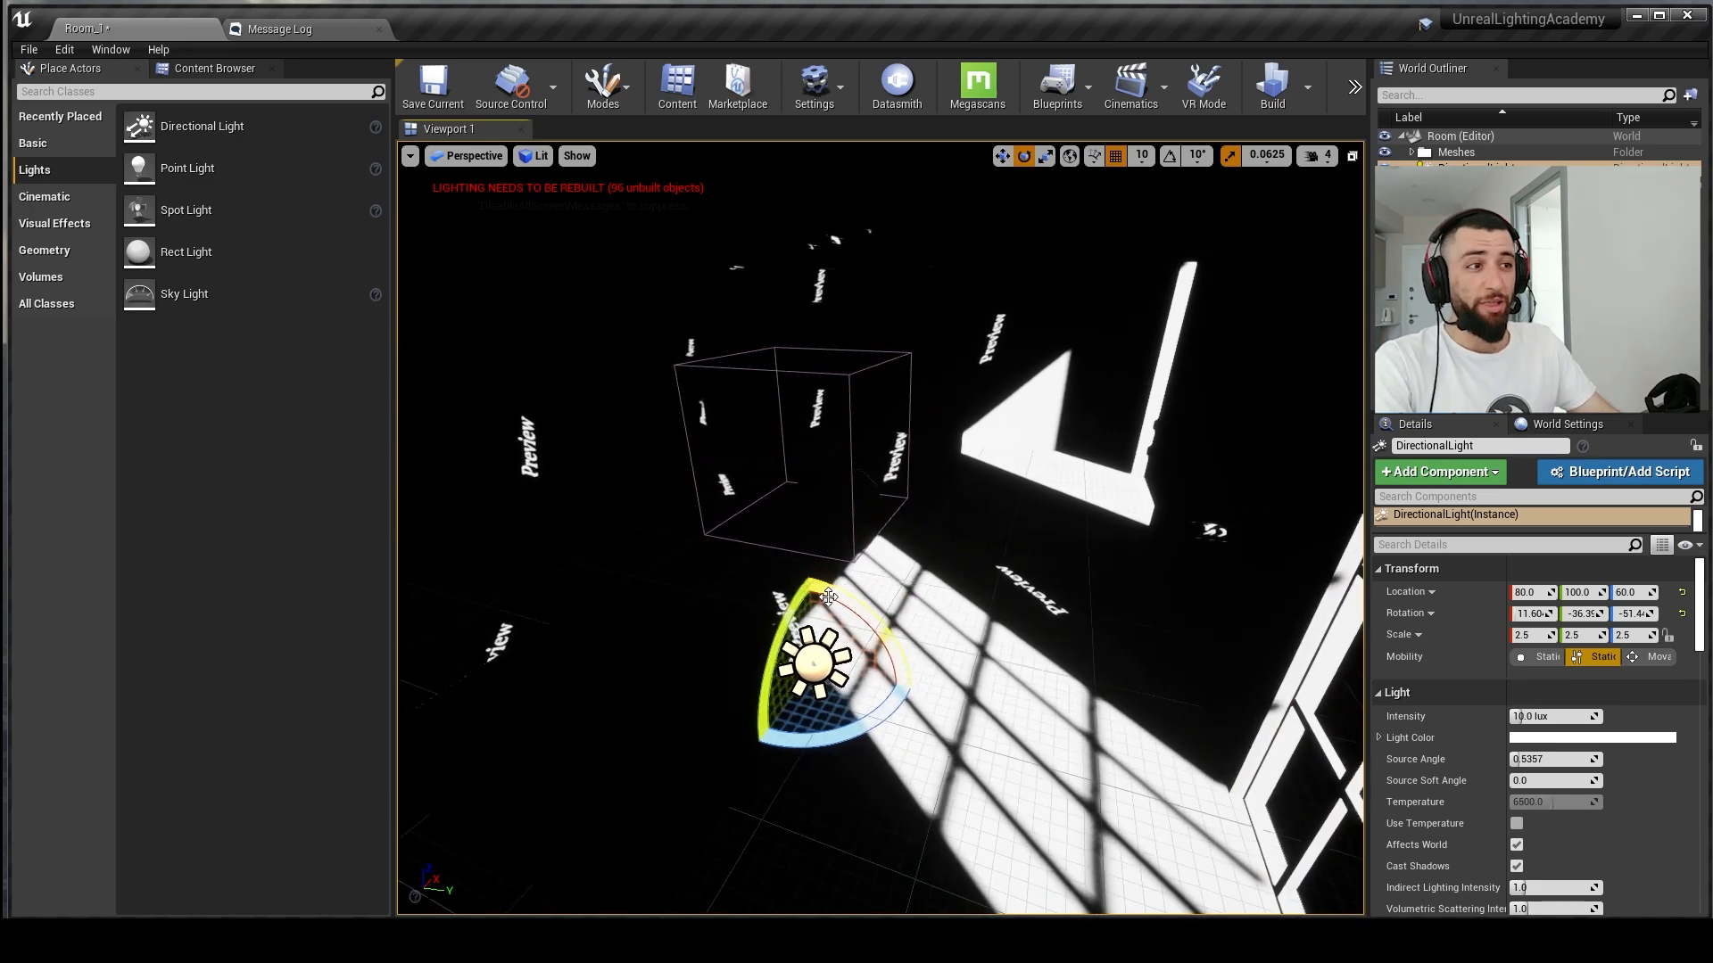
pyautogui.moveTo(767, 615); pyautogui.dragTo(816, 580)
pyautogui.moveTo(830, 733)
pyautogui.mouseDown()
pyautogui.moveTo(888, 714)
pyautogui.moveTo(825, 727)
pyautogui.mouseUp()
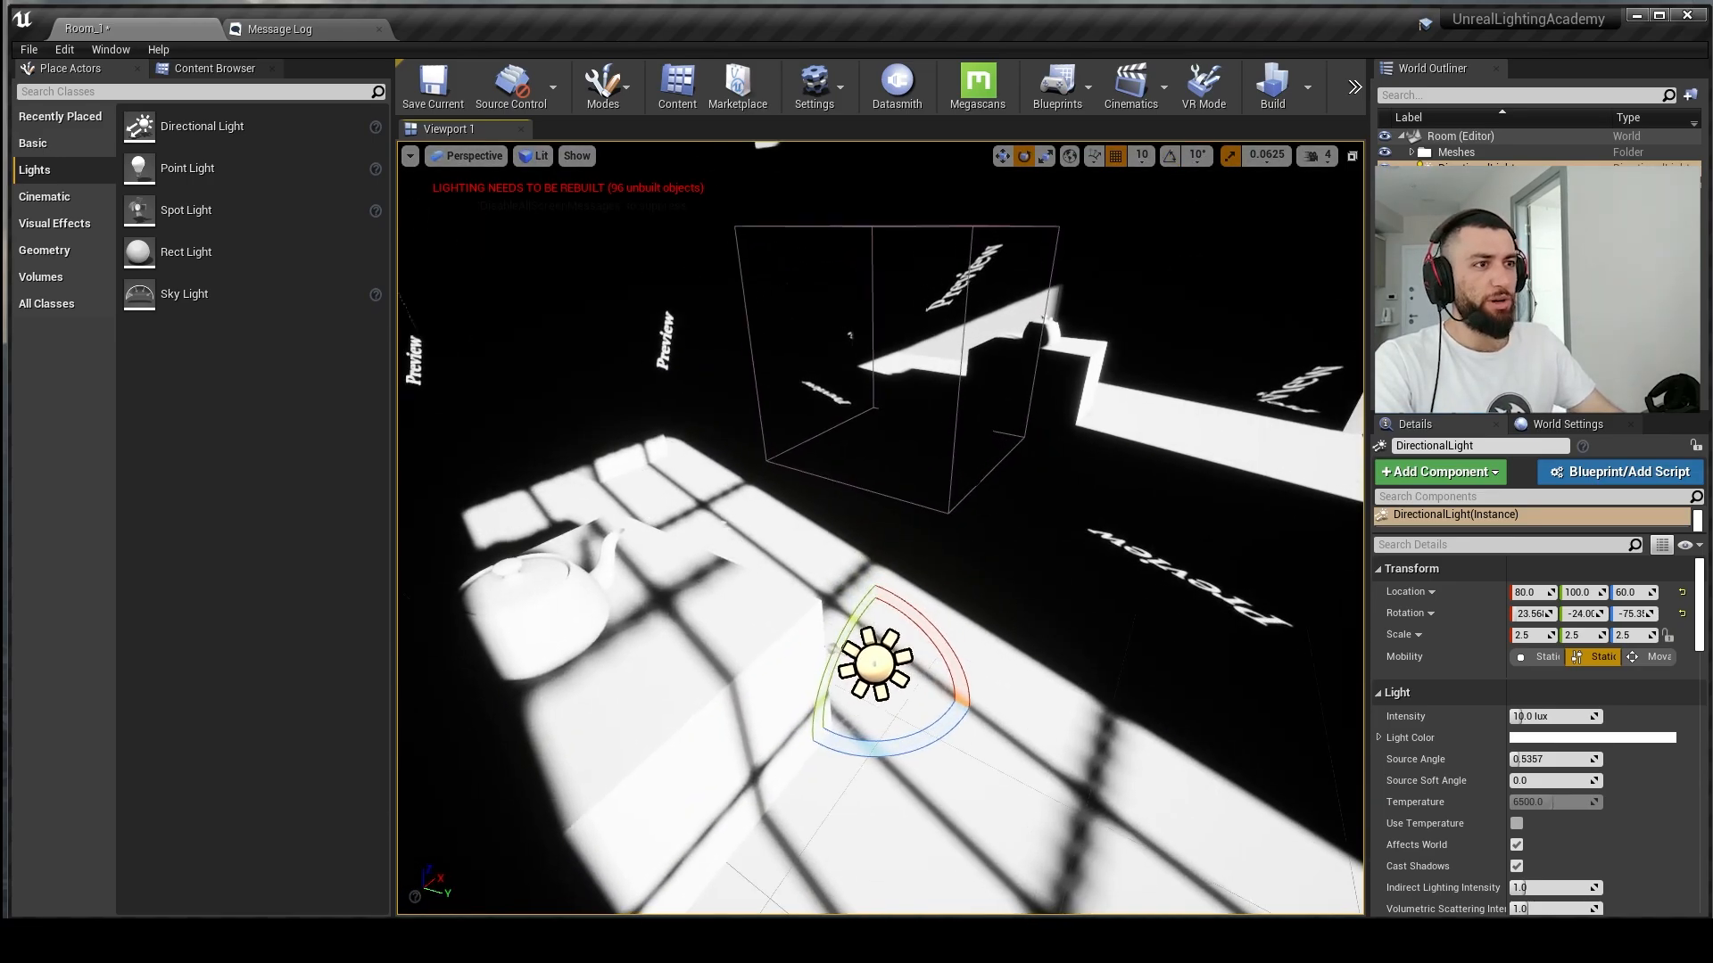
# Step: Select all the room's static meshes, check their overridden light map resolution and clear the selection
pyautogui.moveTo(880, 527); pyautogui.dragTo(772, 477, button='right')
pyautogui.click(1071, 758)
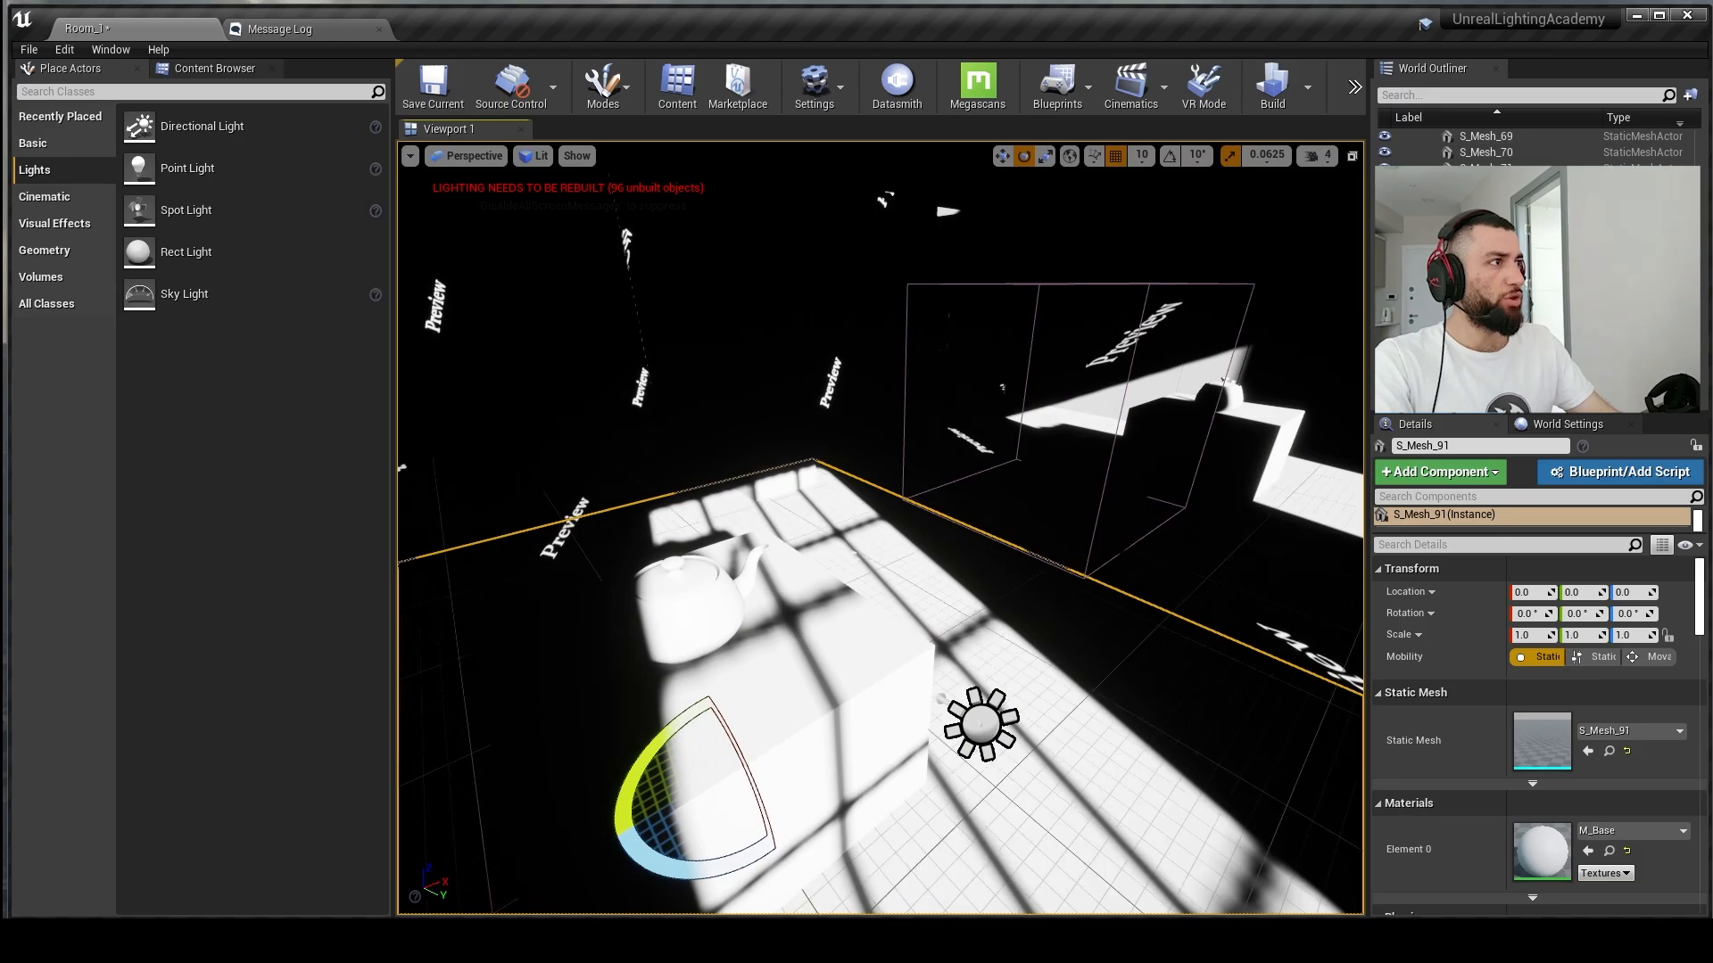
pyautogui.hotkey('ctrl', 'a')
pyautogui.scroll(-10, 1578, 638)
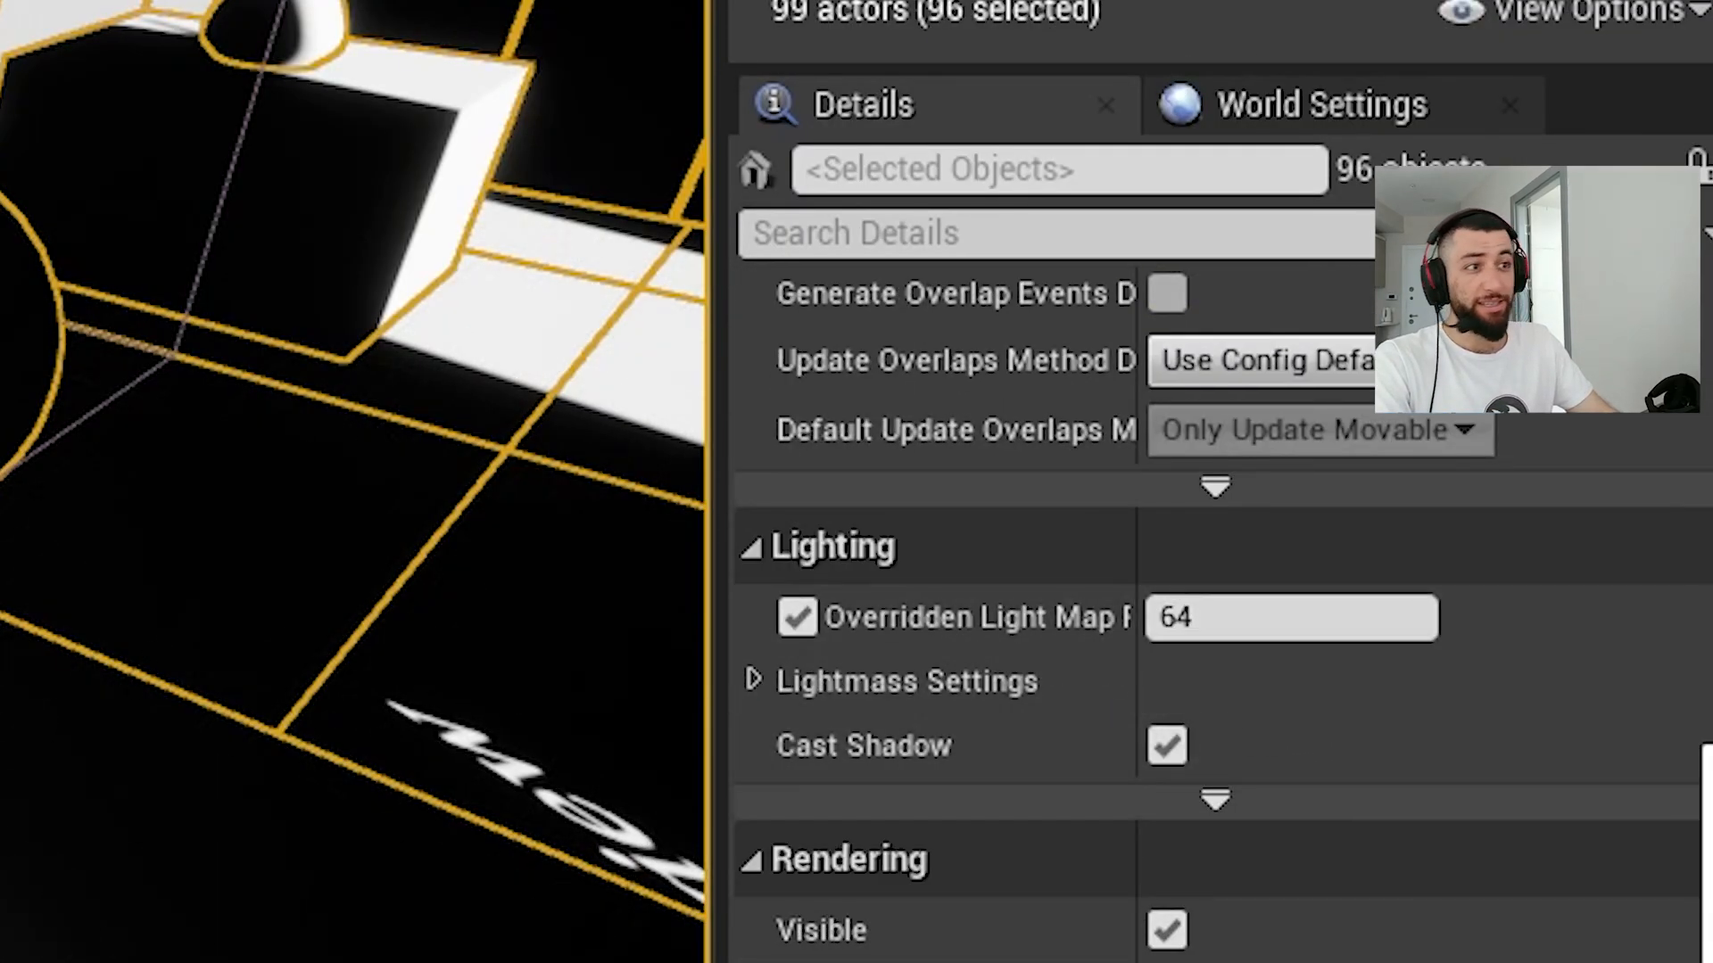
pyautogui.moveTo(356, 482); pyautogui.dragTo(491, 384, button='right')
pyautogui.press('Escape')
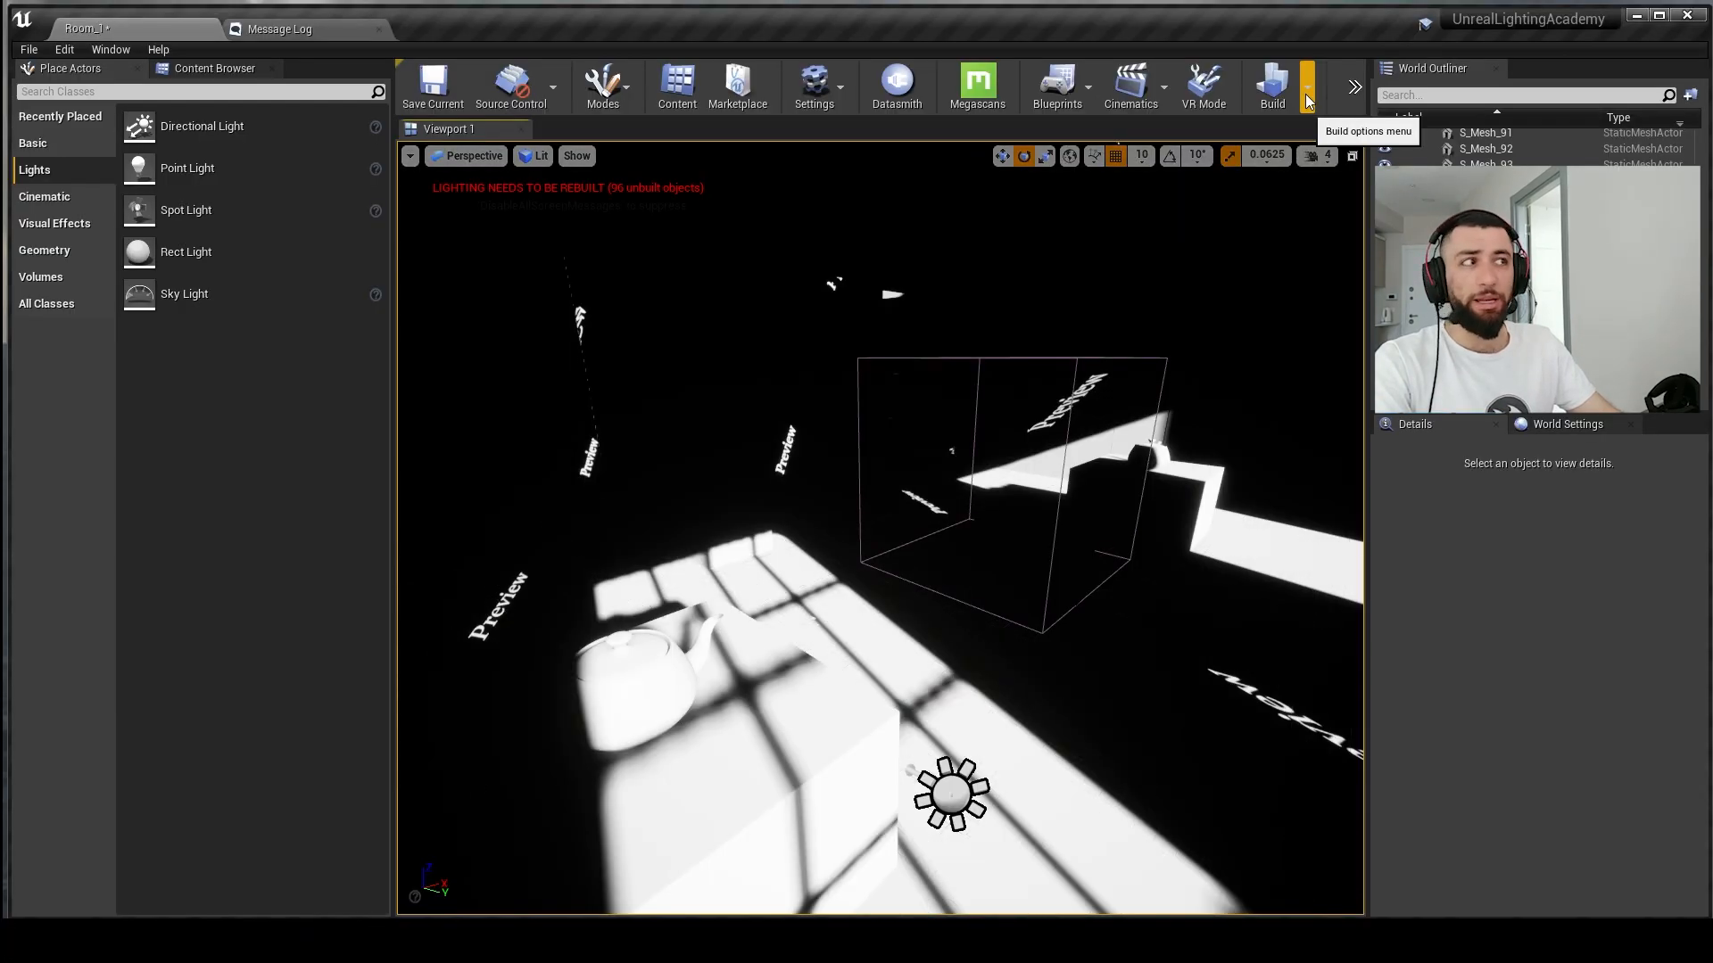
# Step: Look up the Build Lighting Only shortcut in the build options and demonstrate its semicolon character in Notepad
pyautogui.click(1307, 100)
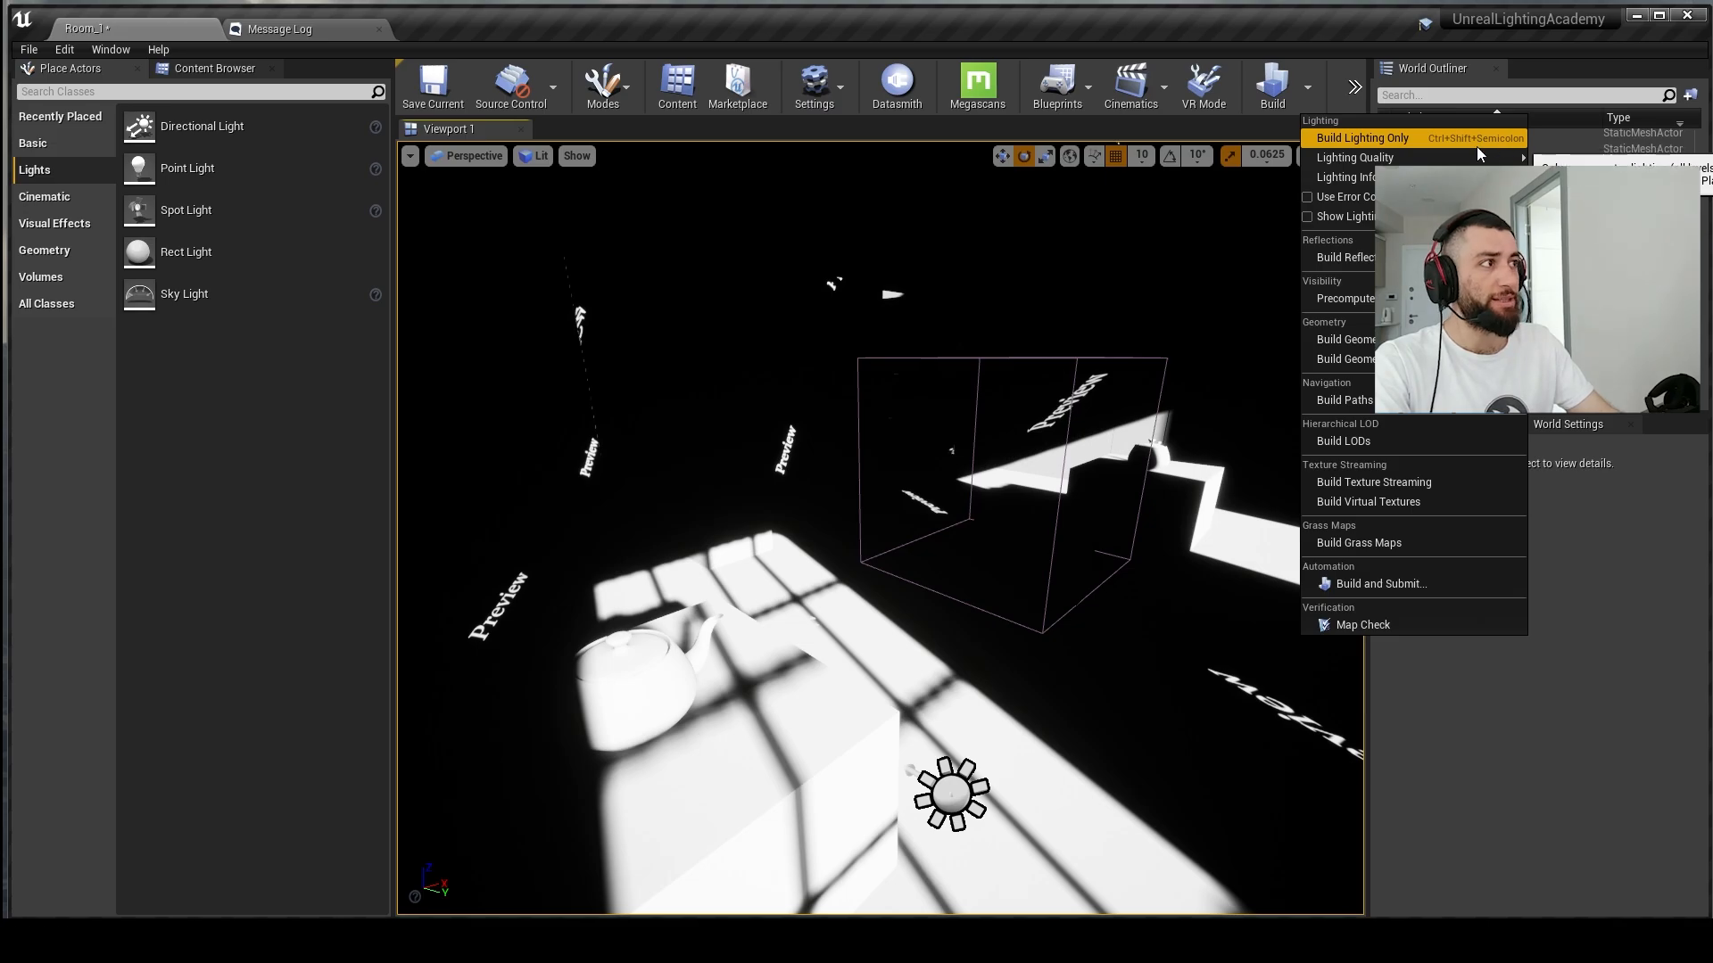
pyautogui.moveTo(1498, 157)
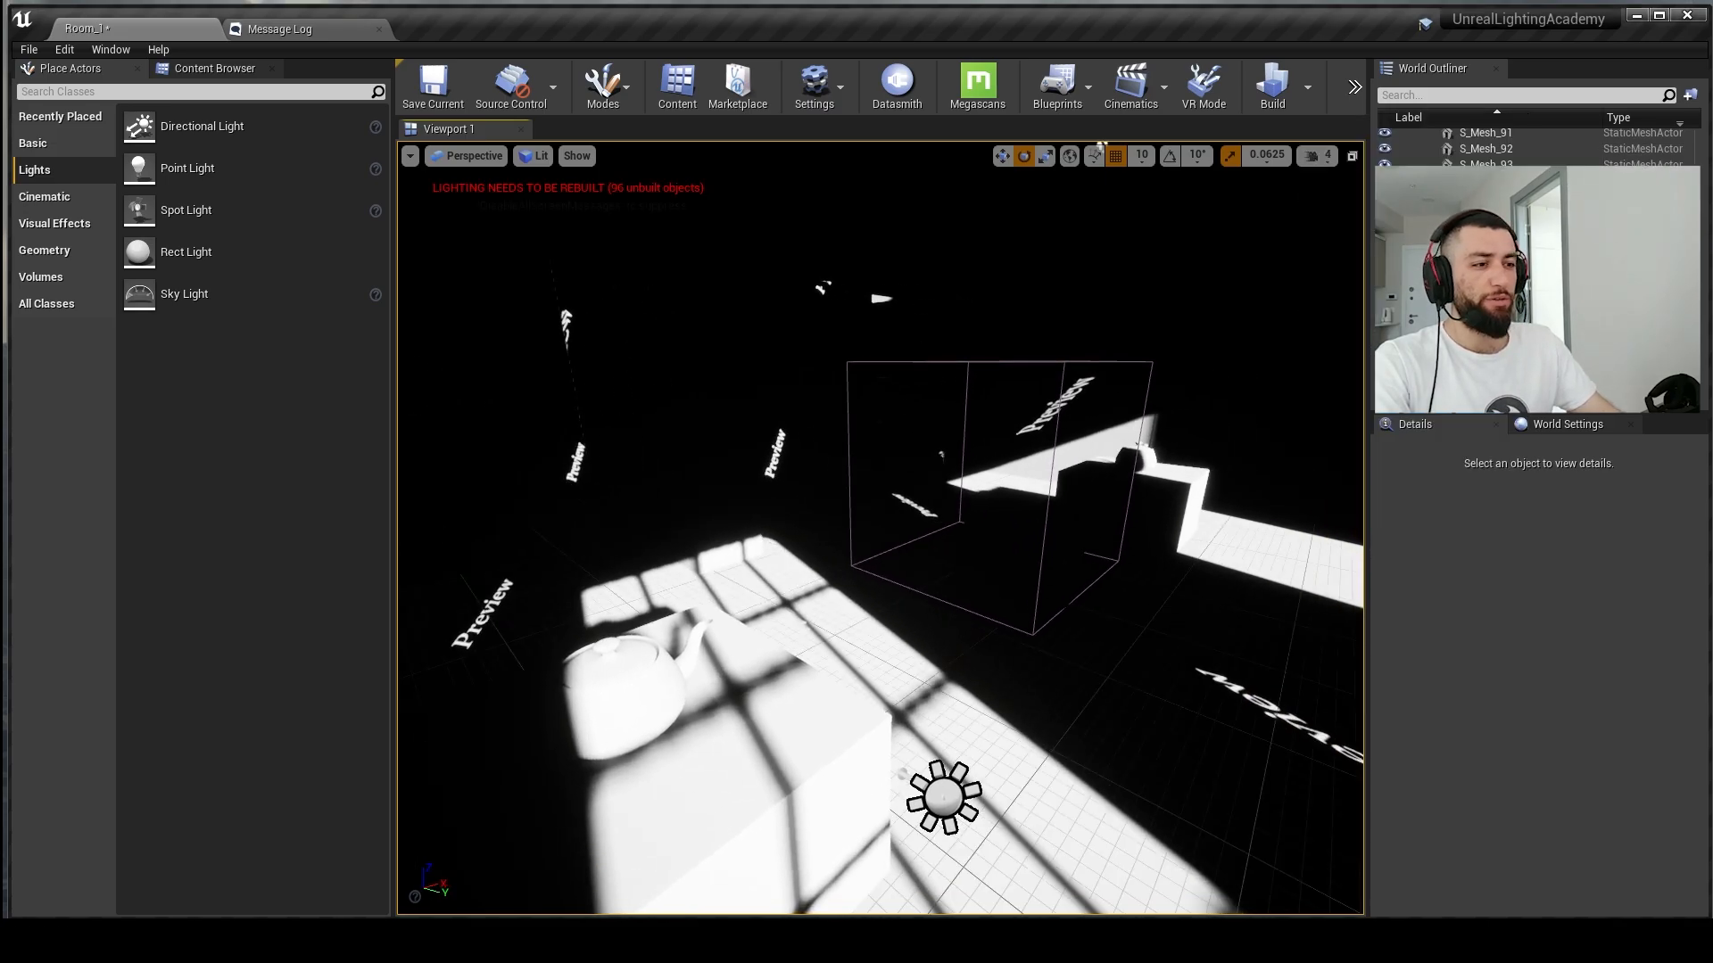
pyautogui.hotkey('alt', 'Tab')
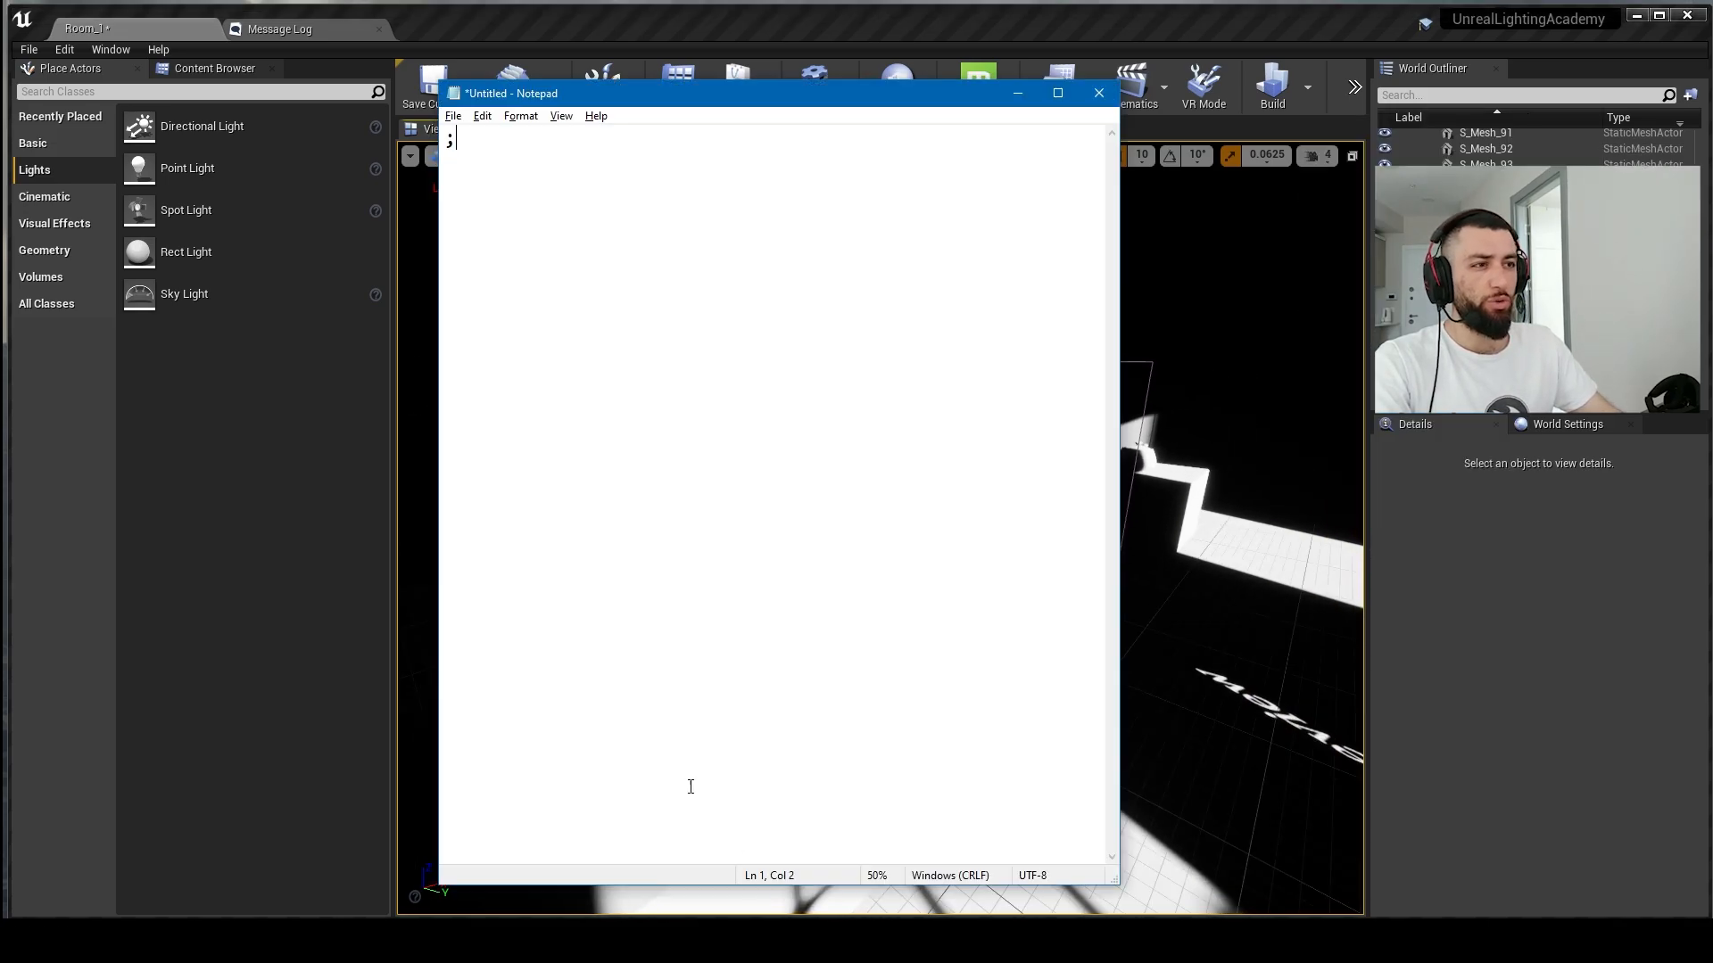
pyautogui.hotkey('shift', 'Home')
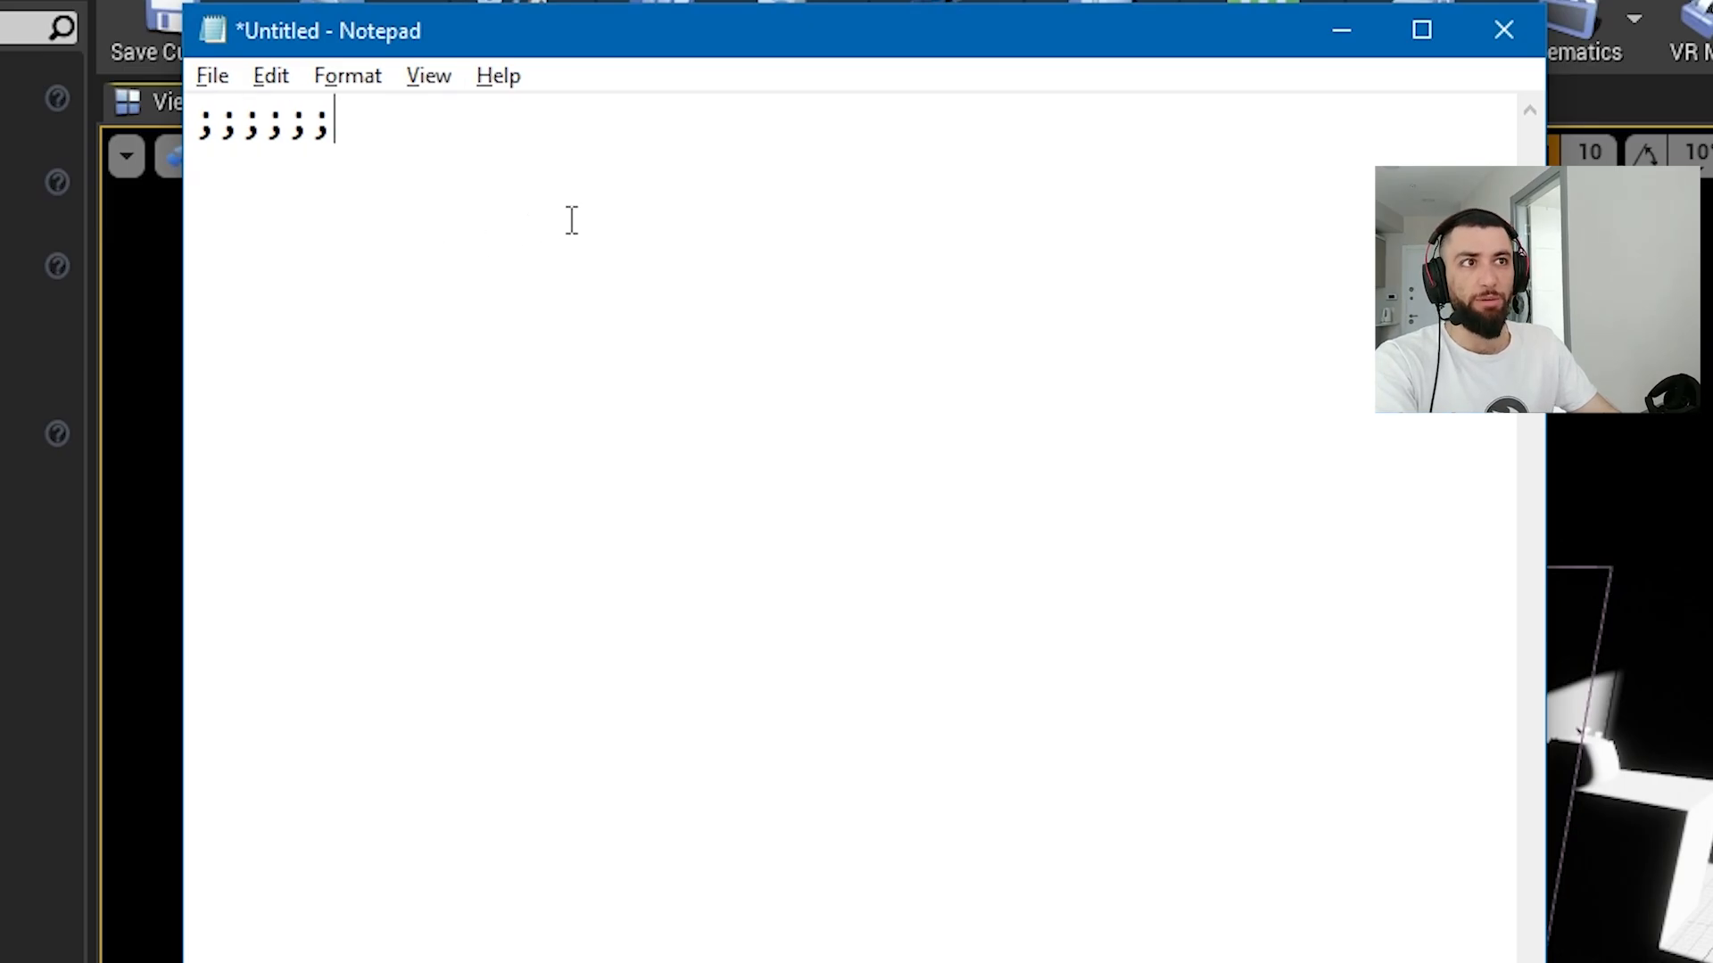
pyautogui.hotkey('shift', 'Home')
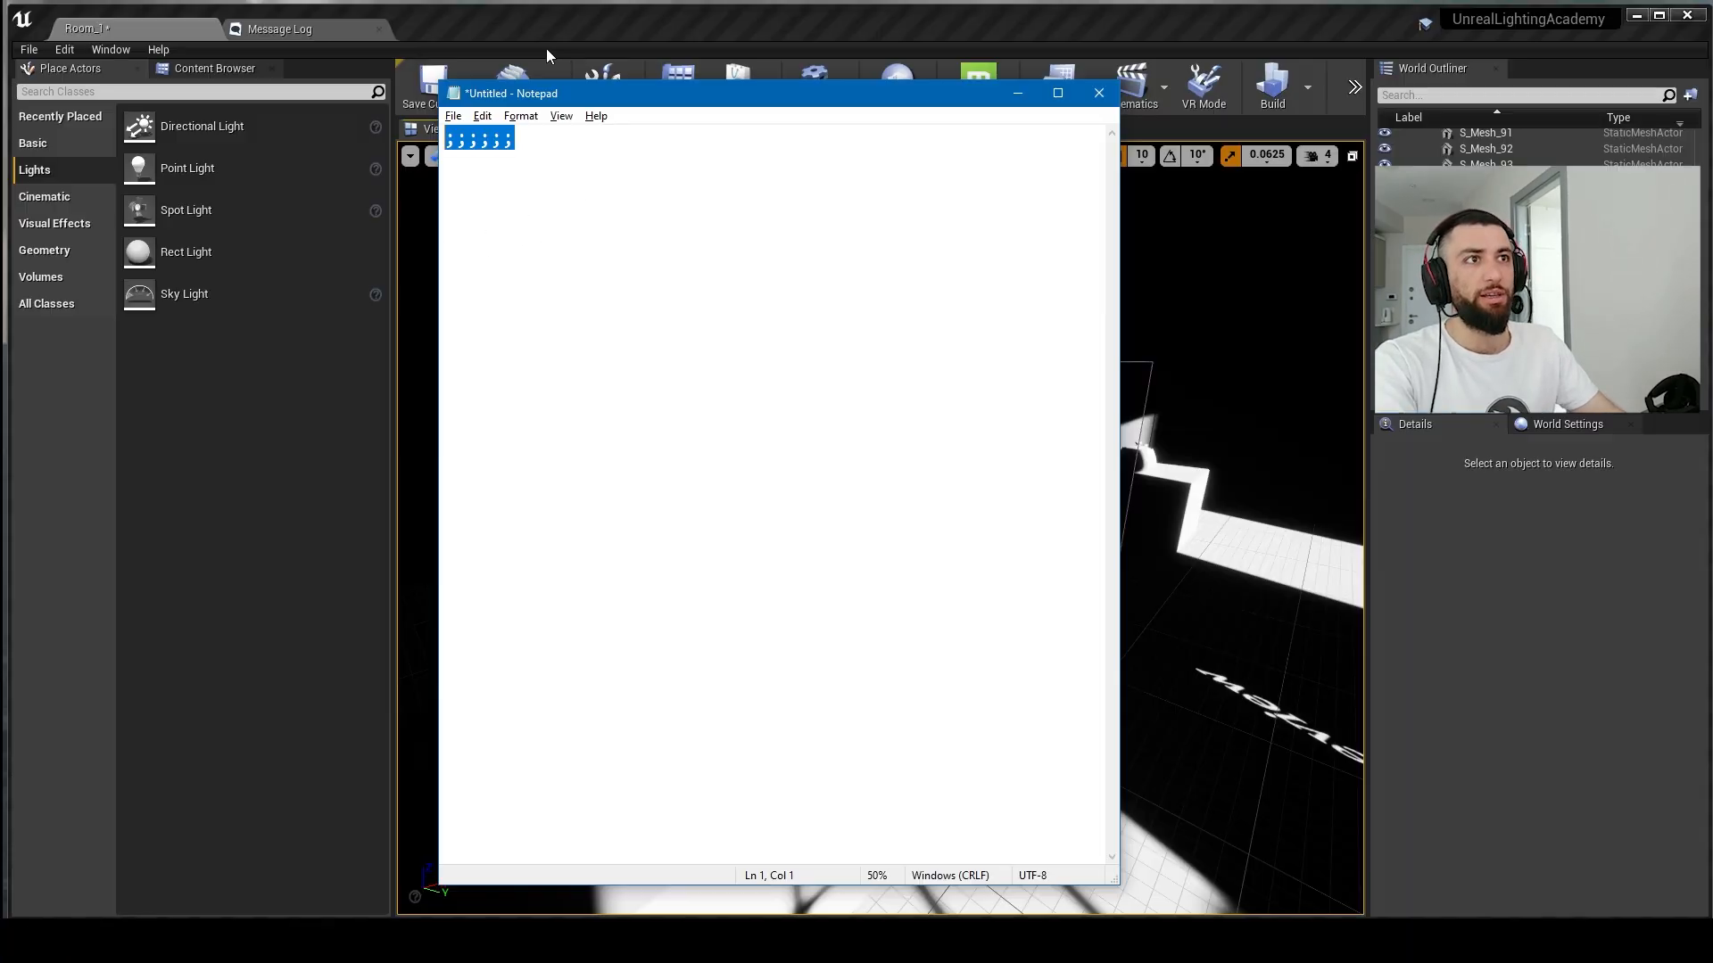
pyautogui.click(546, 49)
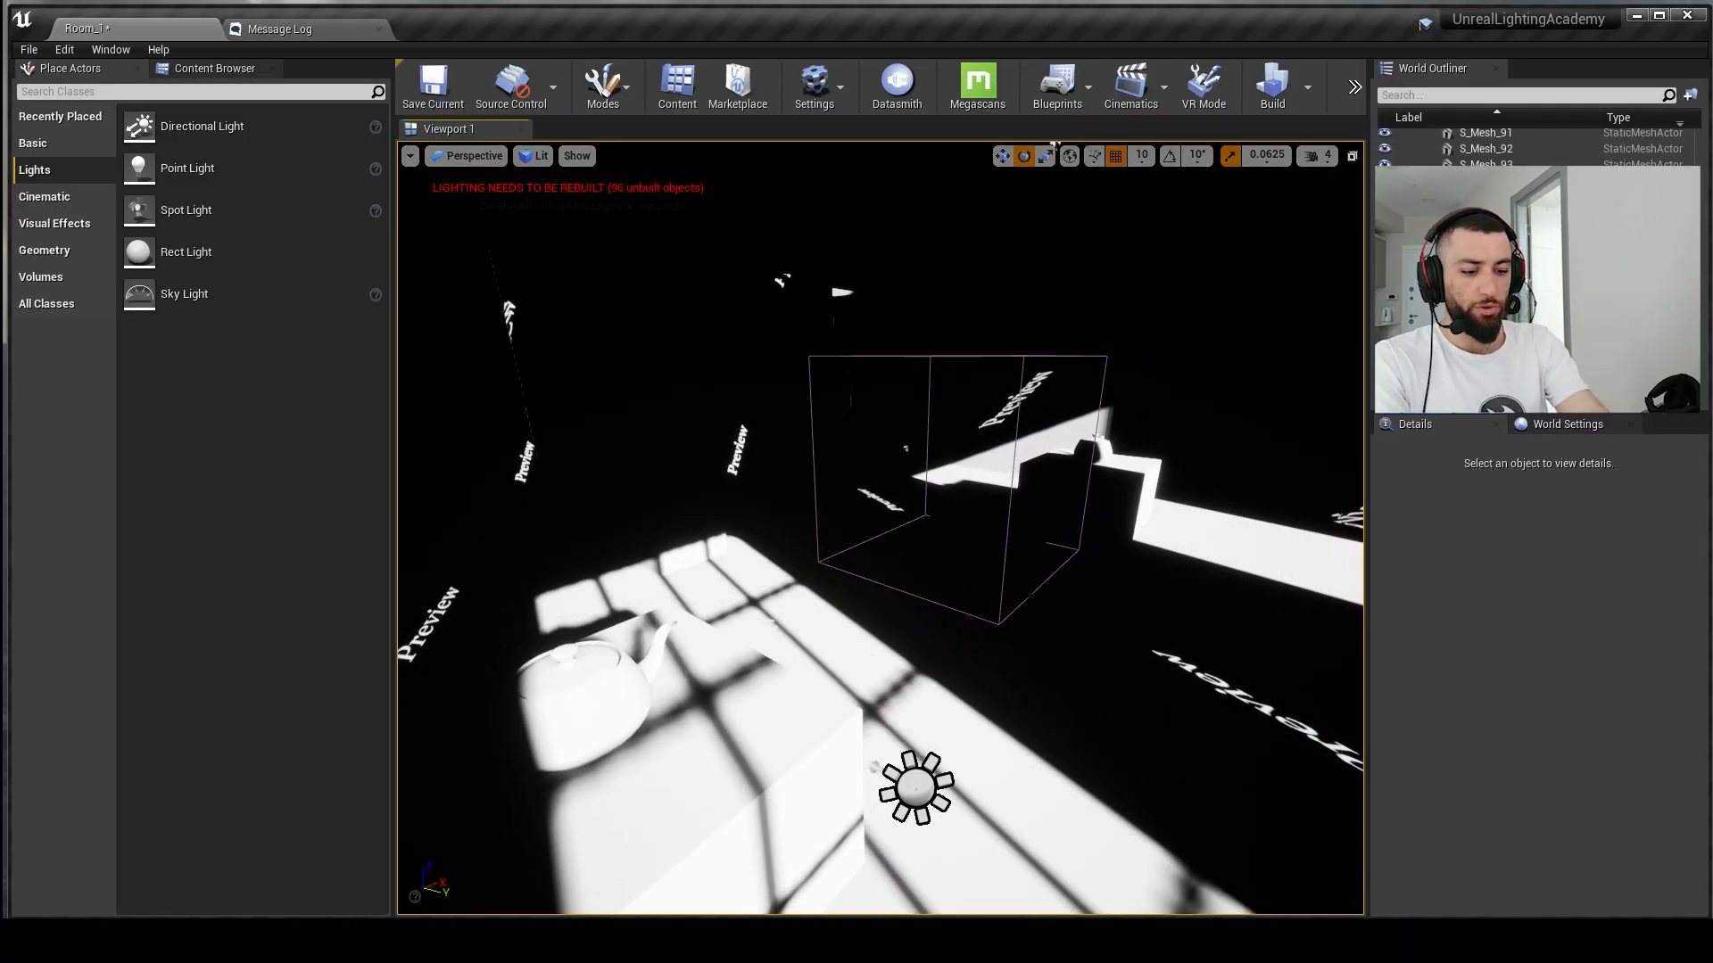
# Step: Build only the lighting of the room and save the Room_1 level
pyautogui.hotkey('ctrl', 'shift', ';')
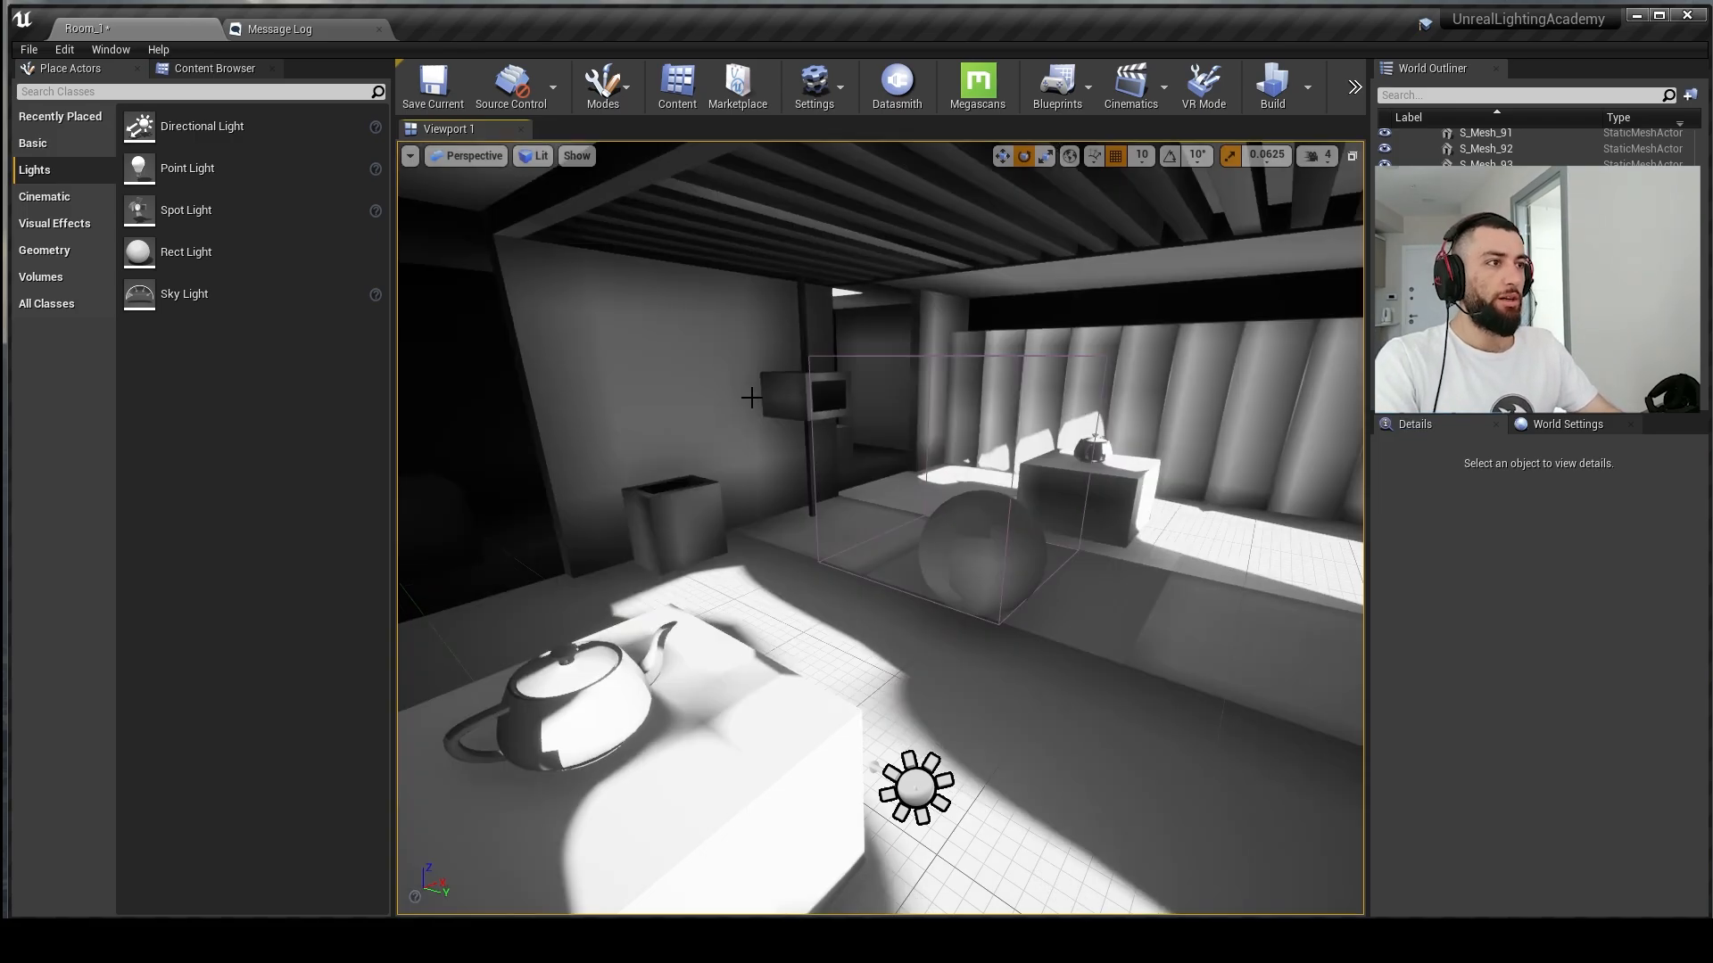
pyautogui.moveTo(1106, 505); pyautogui.dragTo(691, 447, button='right')
pyautogui.hotkey('ctrl', 's')
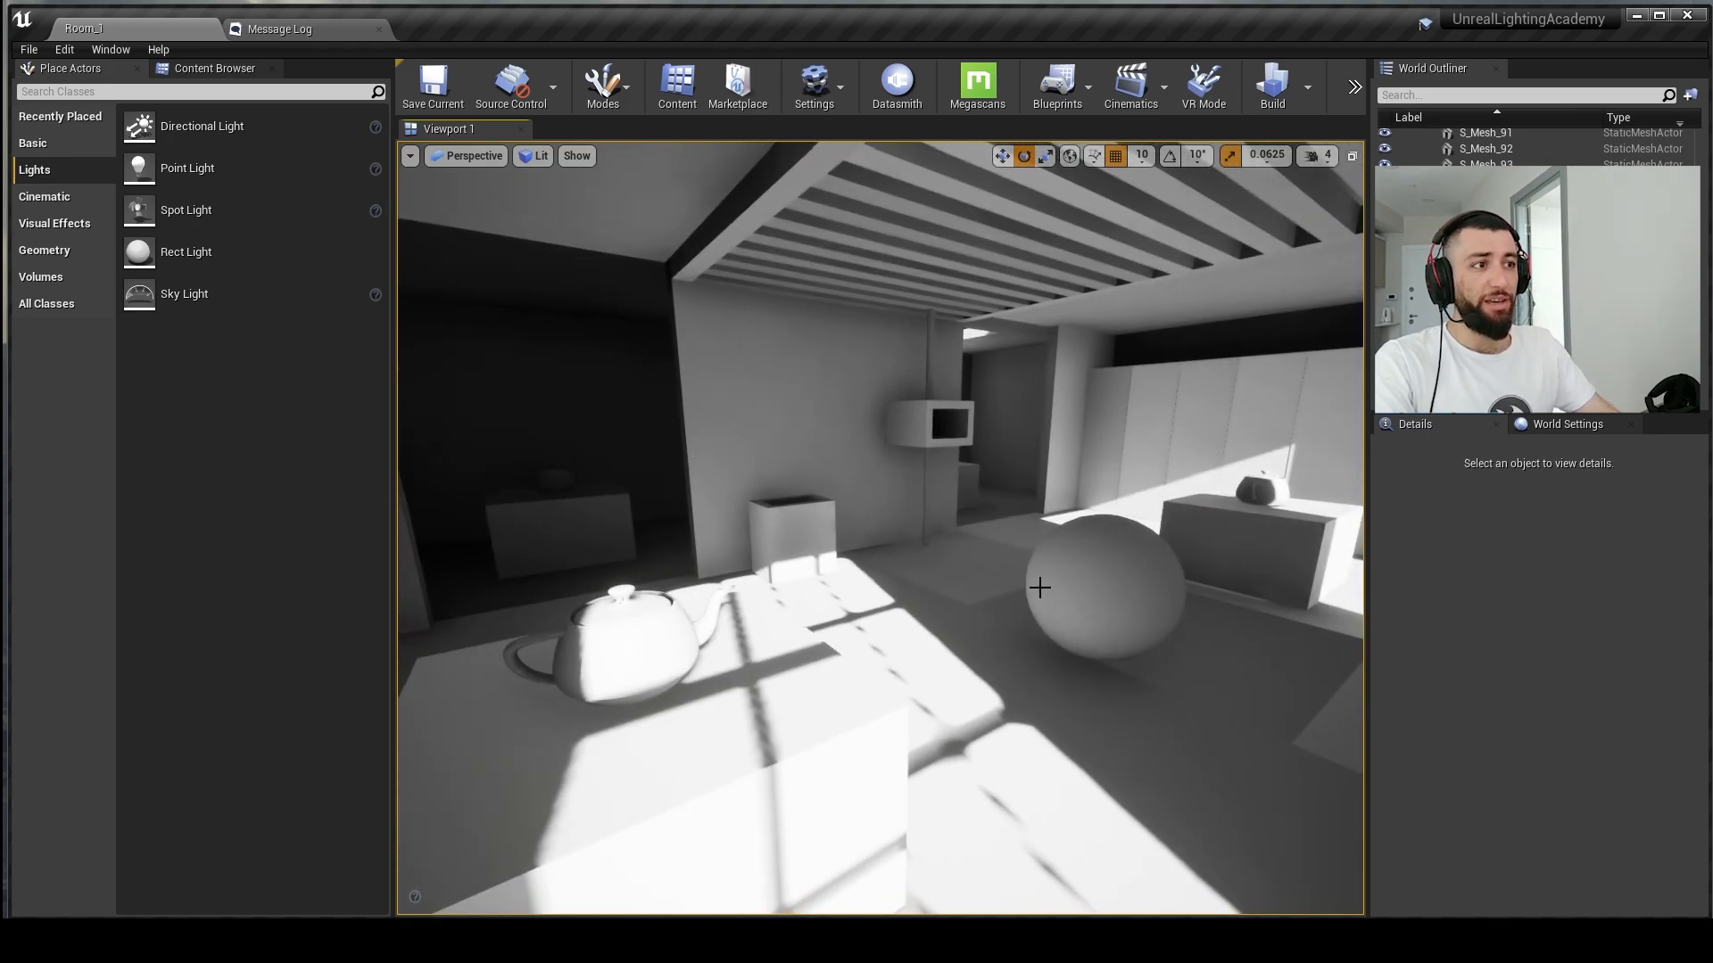
# Step: Examine the baked bounce light and window shadows around the teapot block, the sphere and the back room
pyautogui.moveTo(1041, 588); pyautogui.dragTo(1267, 576, button='right')
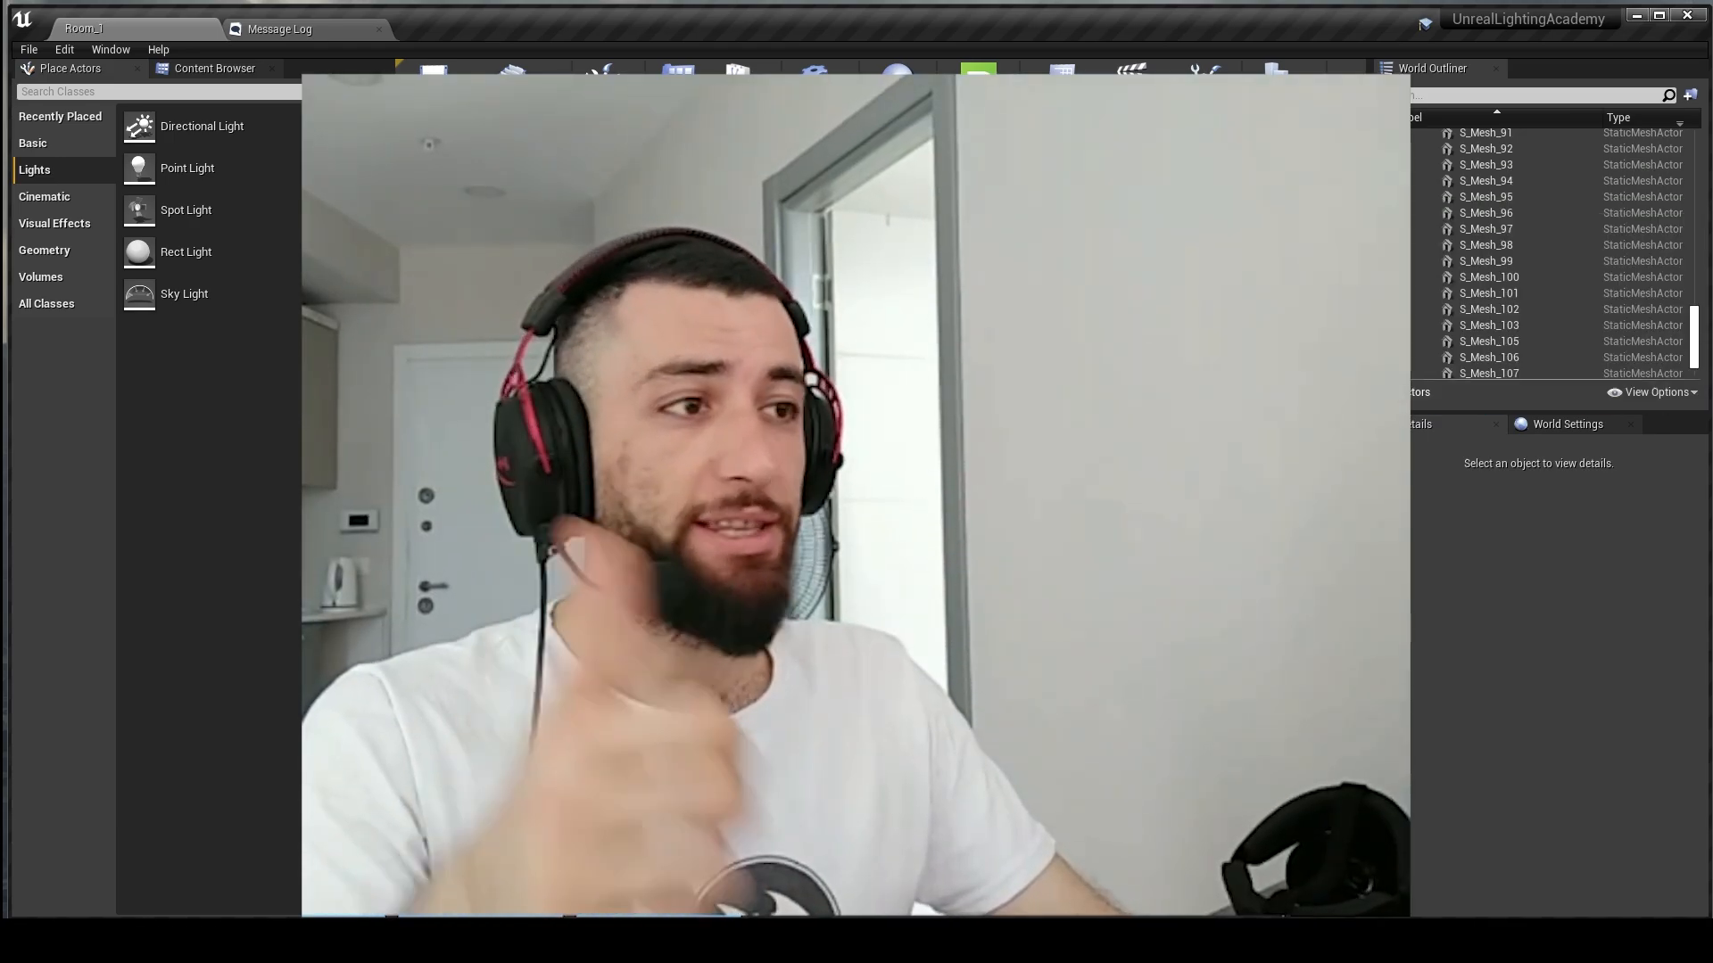
pyautogui.moveTo(504, 462); pyautogui.dragTo(615, 455, button='right')
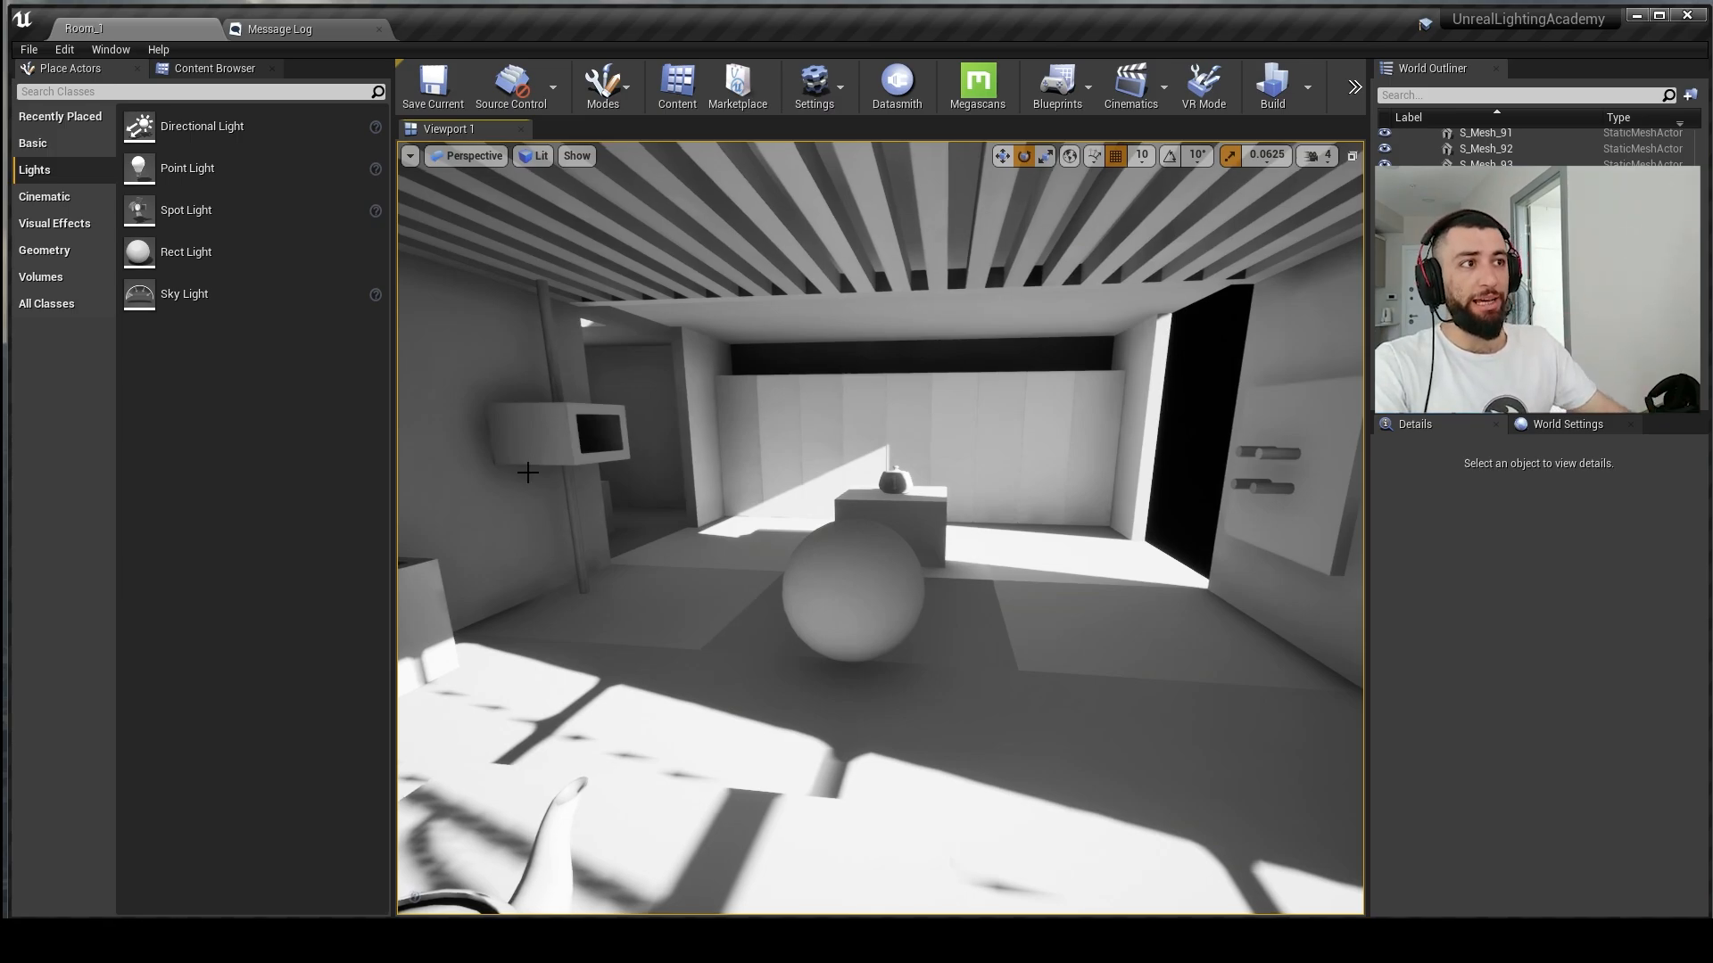
pyautogui.moveTo(527, 473); pyautogui.dragTo(375, 469, button='right')
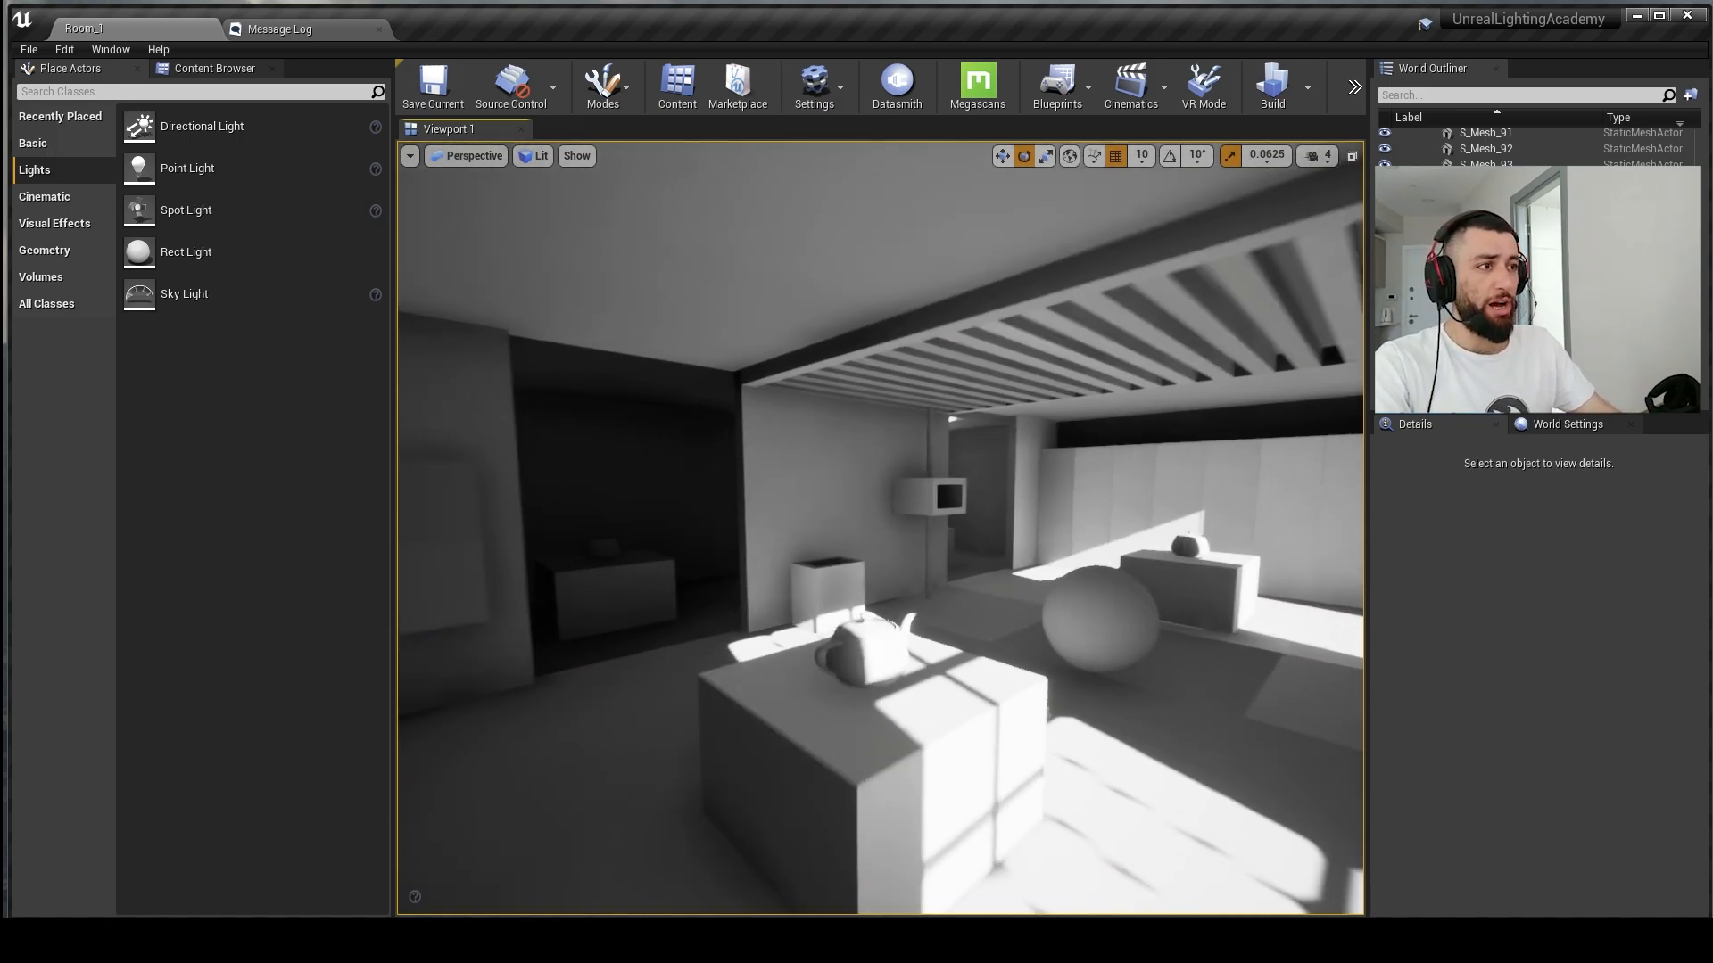
pyautogui.moveTo(879, 526); pyautogui.dragTo(944, 528, button='right')
pyautogui.press('q')
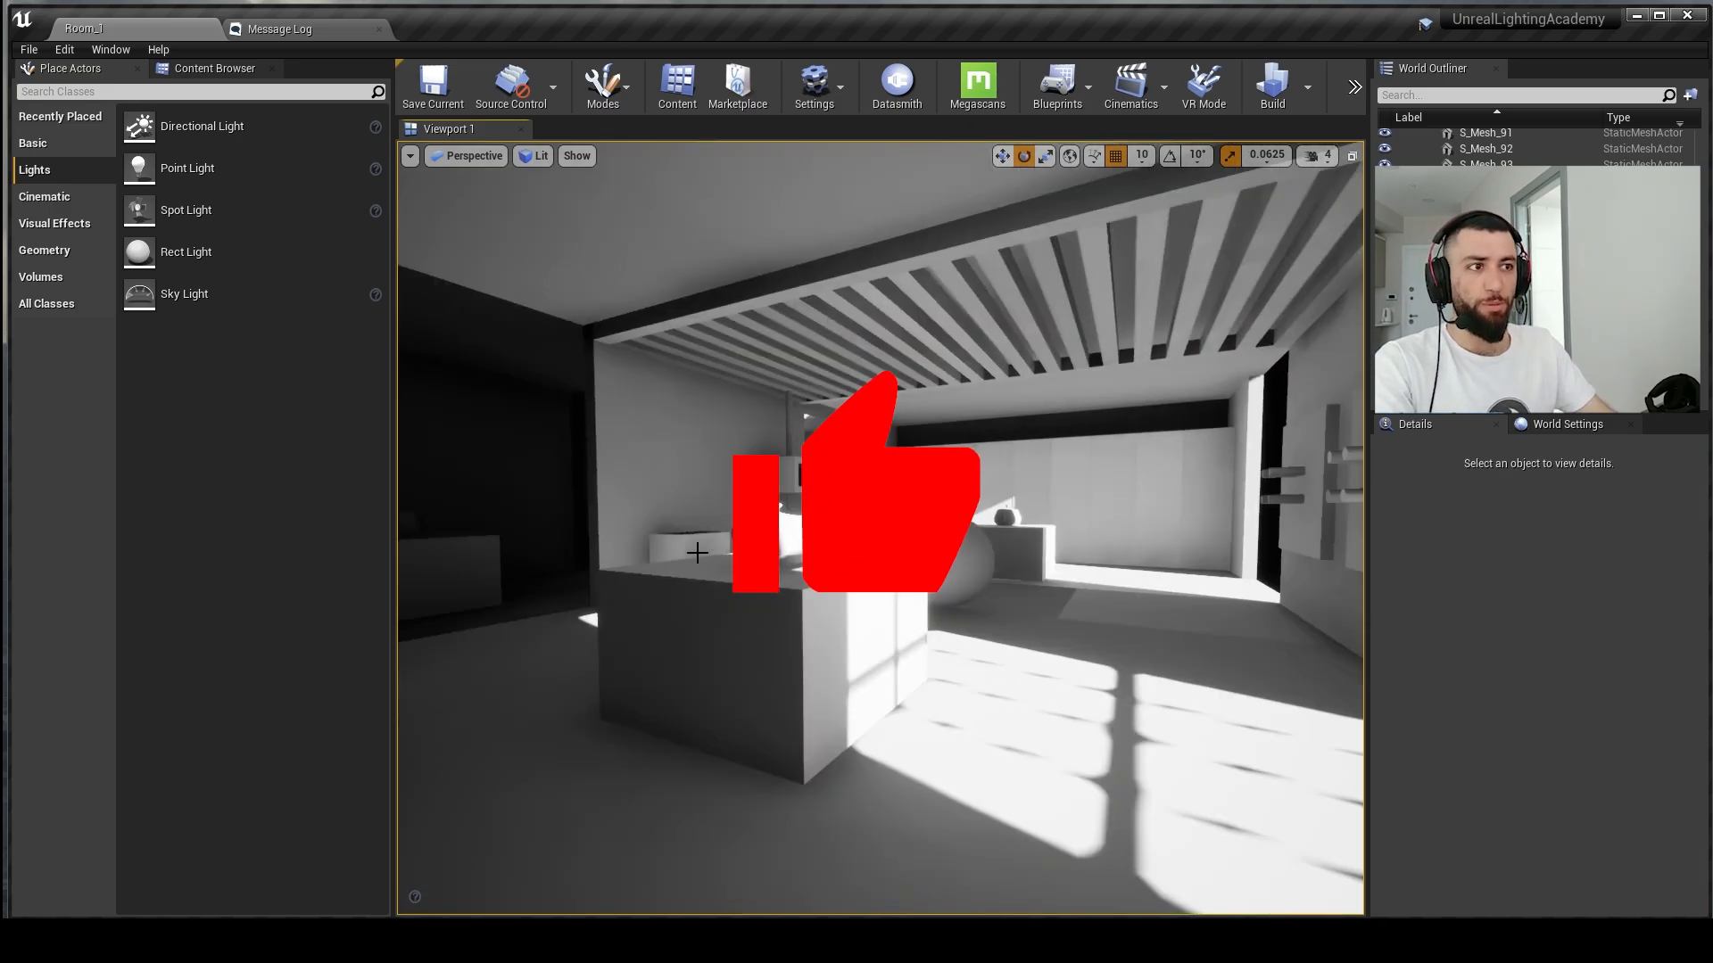
pyautogui.moveTo(726, 567)
pyautogui.mouseDown(button='right')
pyautogui.moveTo(954, 571)
pyautogui.moveTo(726, 567)
pyautogui.mouseUp(button='right')
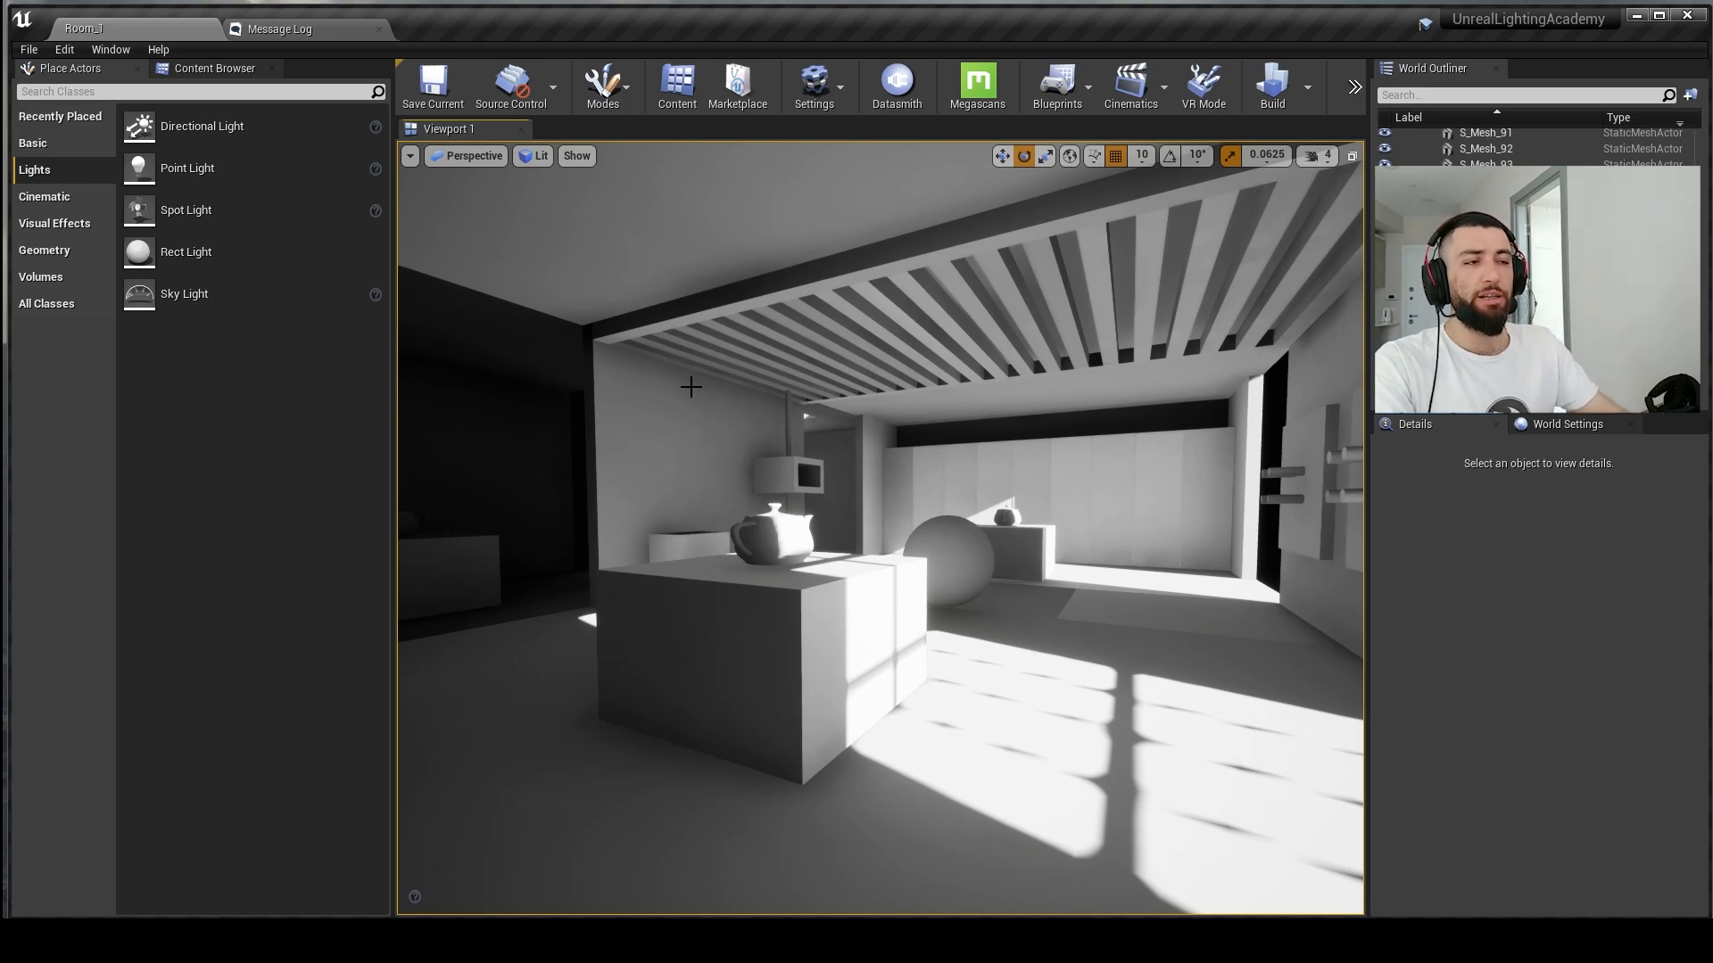
# Step: Open the Output Log and filter it by "lightmass on desk"
pyautogui.click(114, 48)
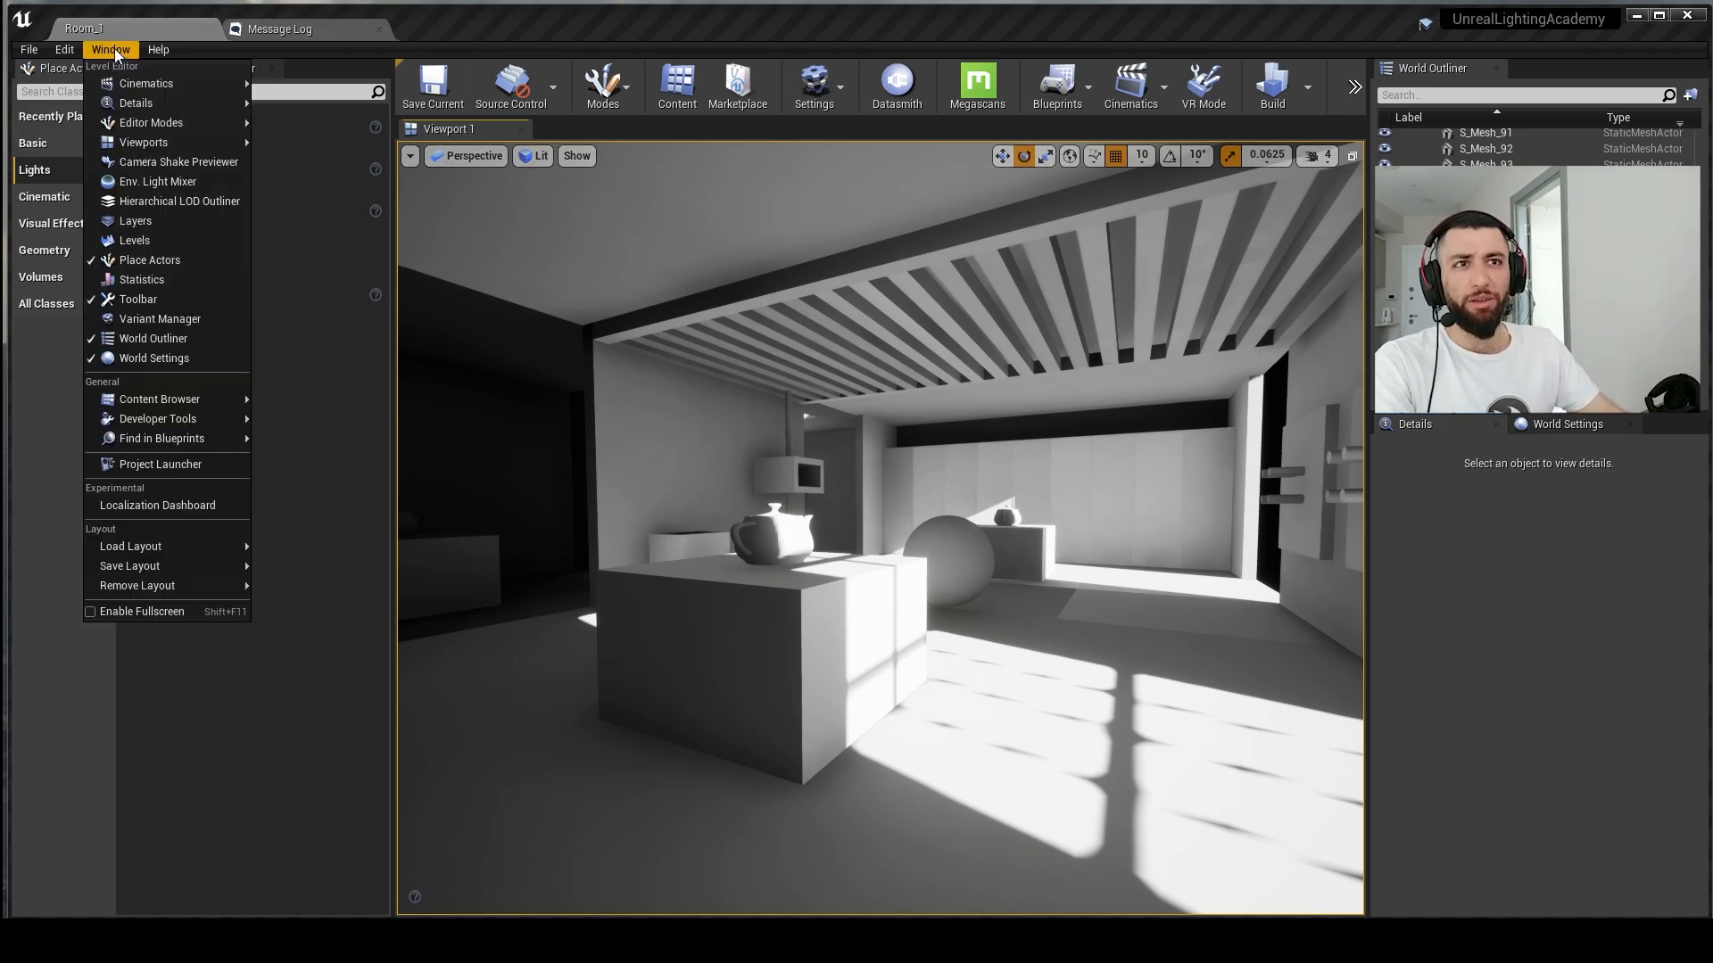
pyautogui.moveTo(183, 419)
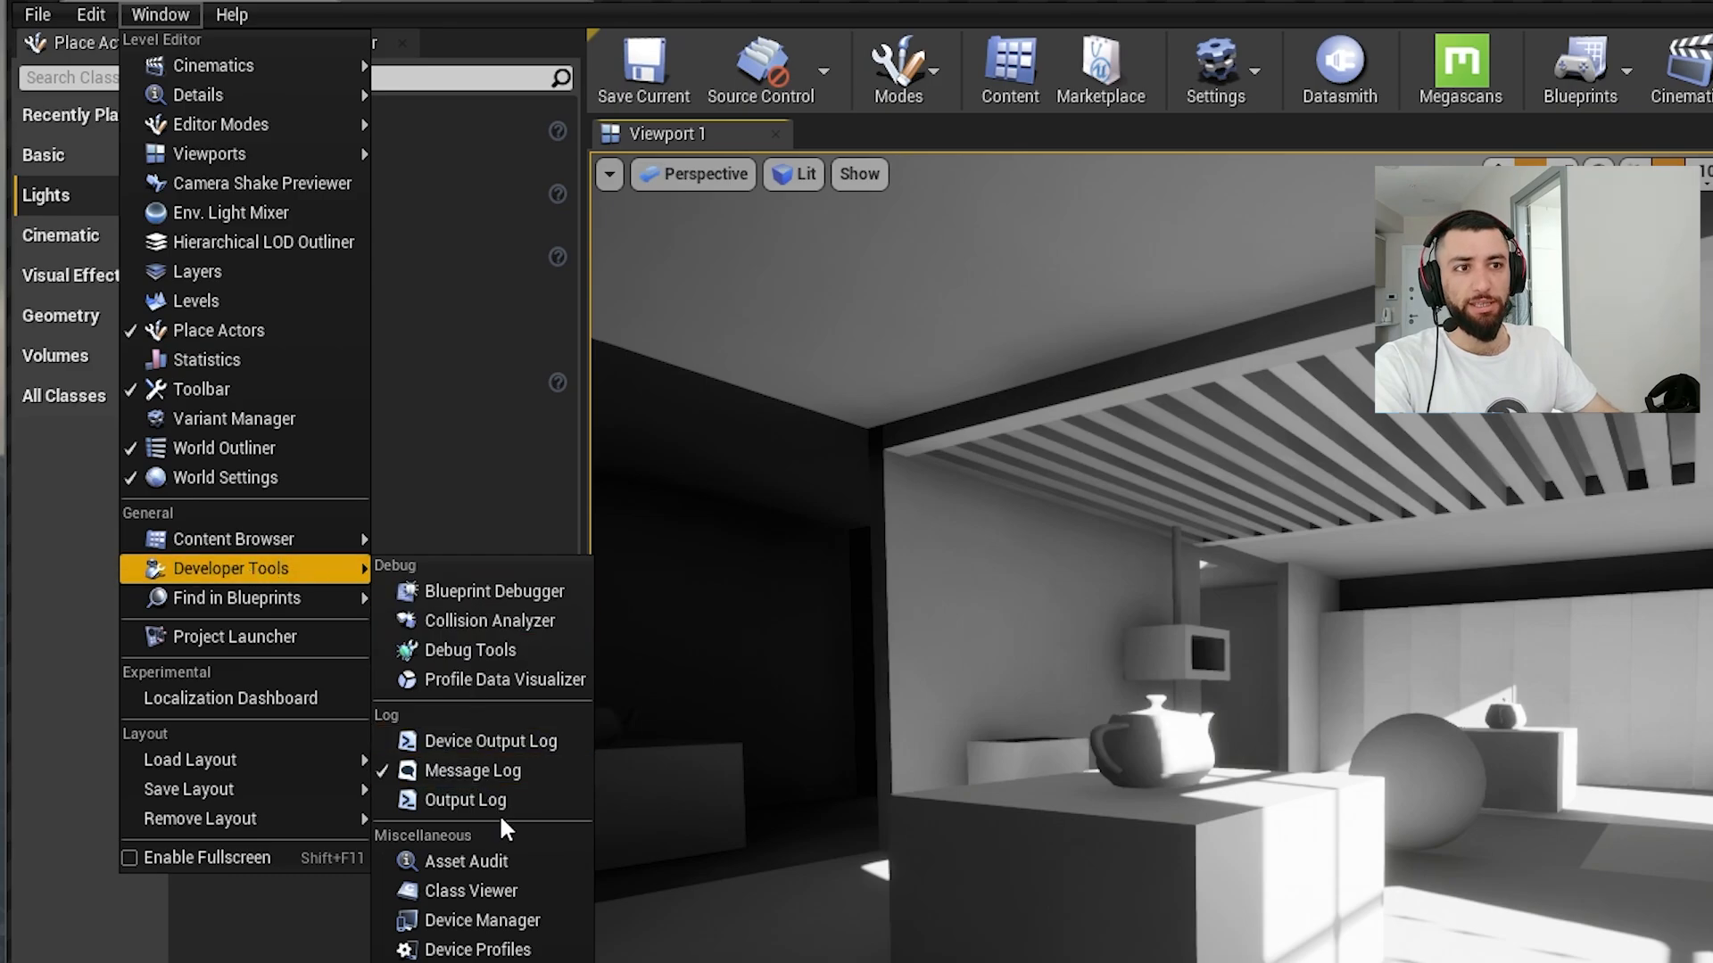
pyautogui.click(481, 800)
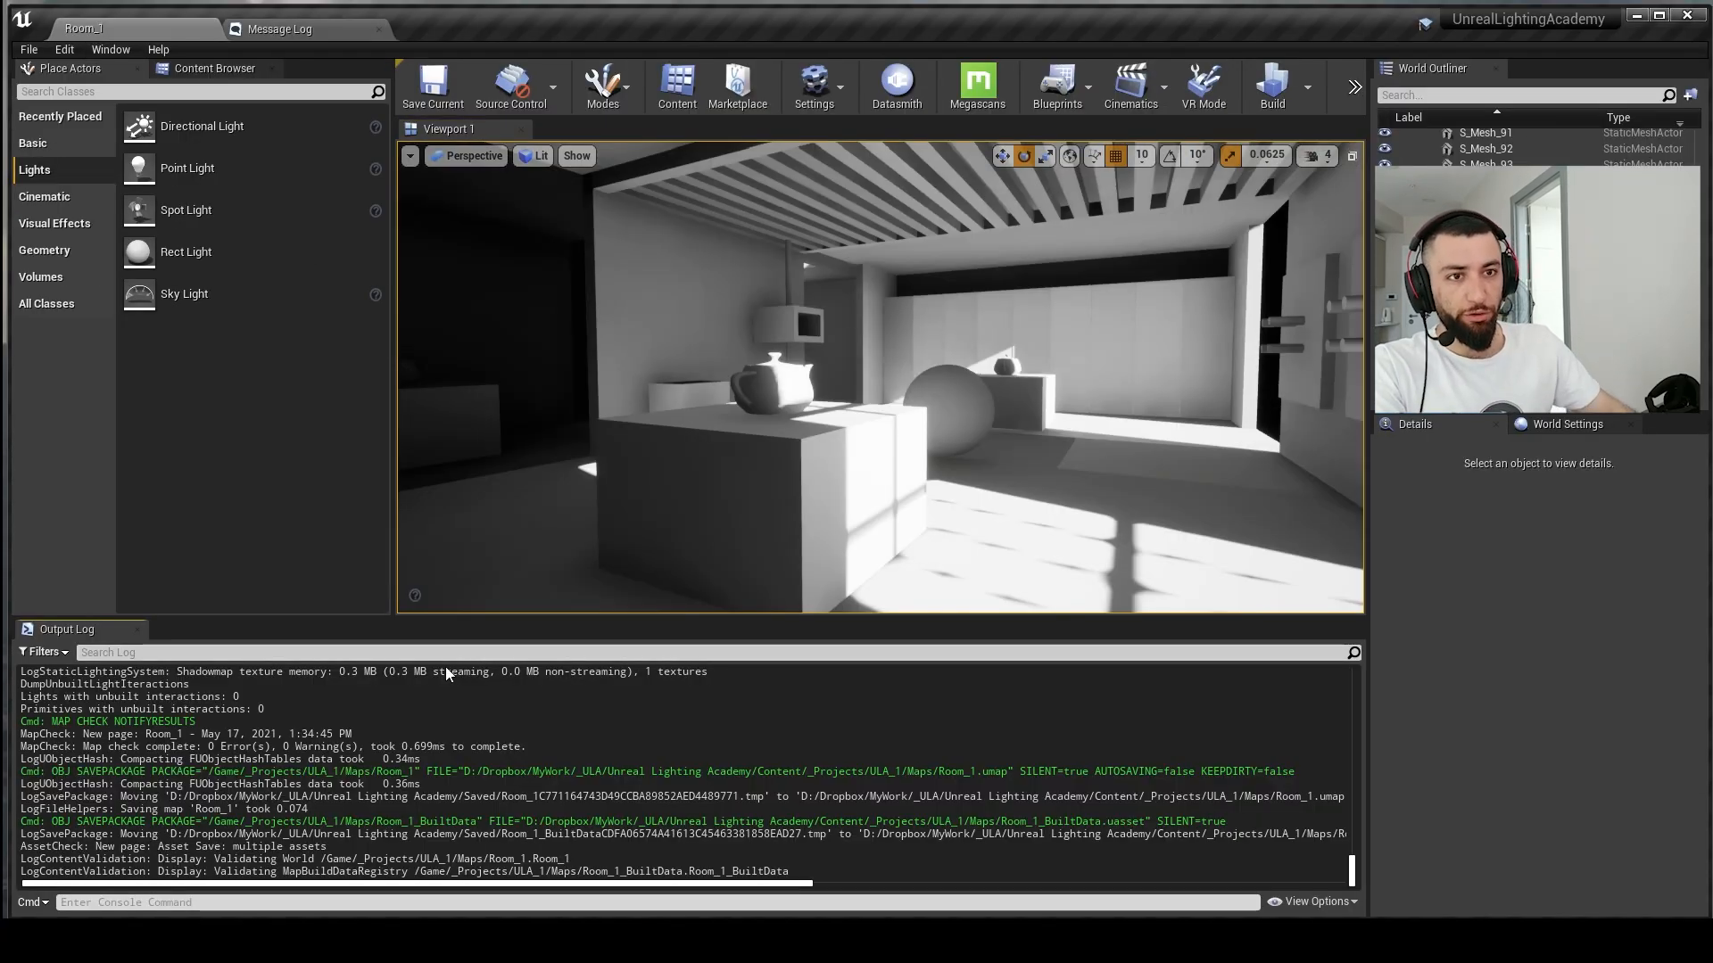
pyautogui.click(233, 652)
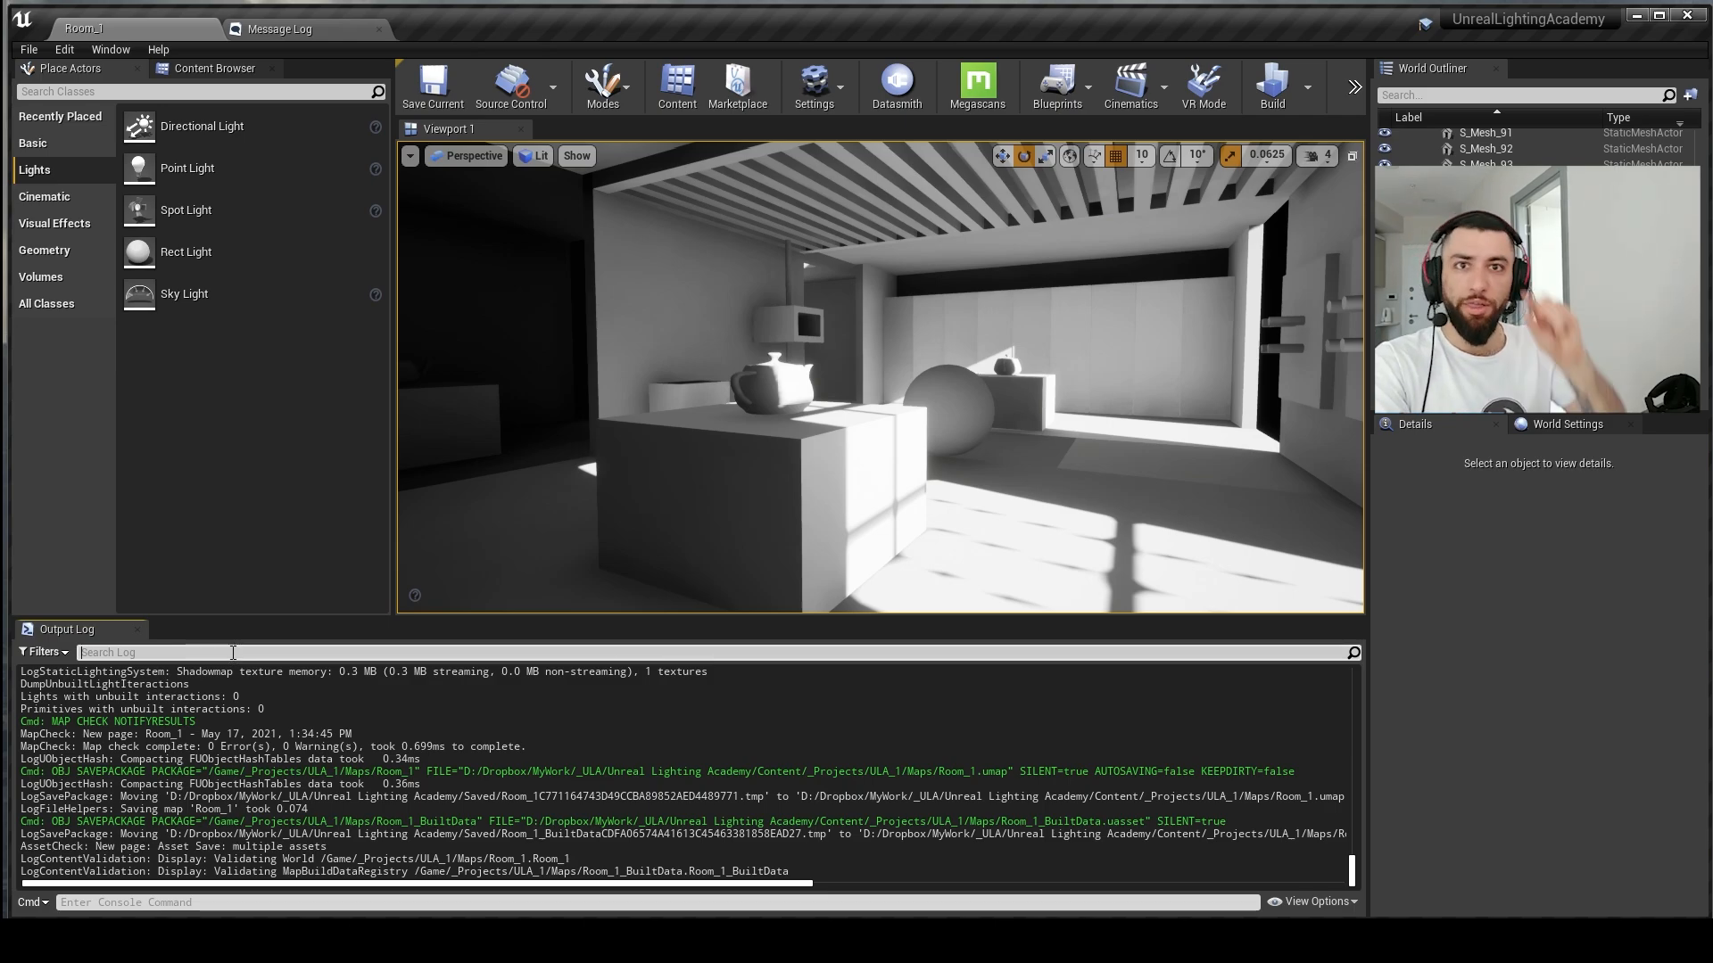
pyautogui.write('lightnm')
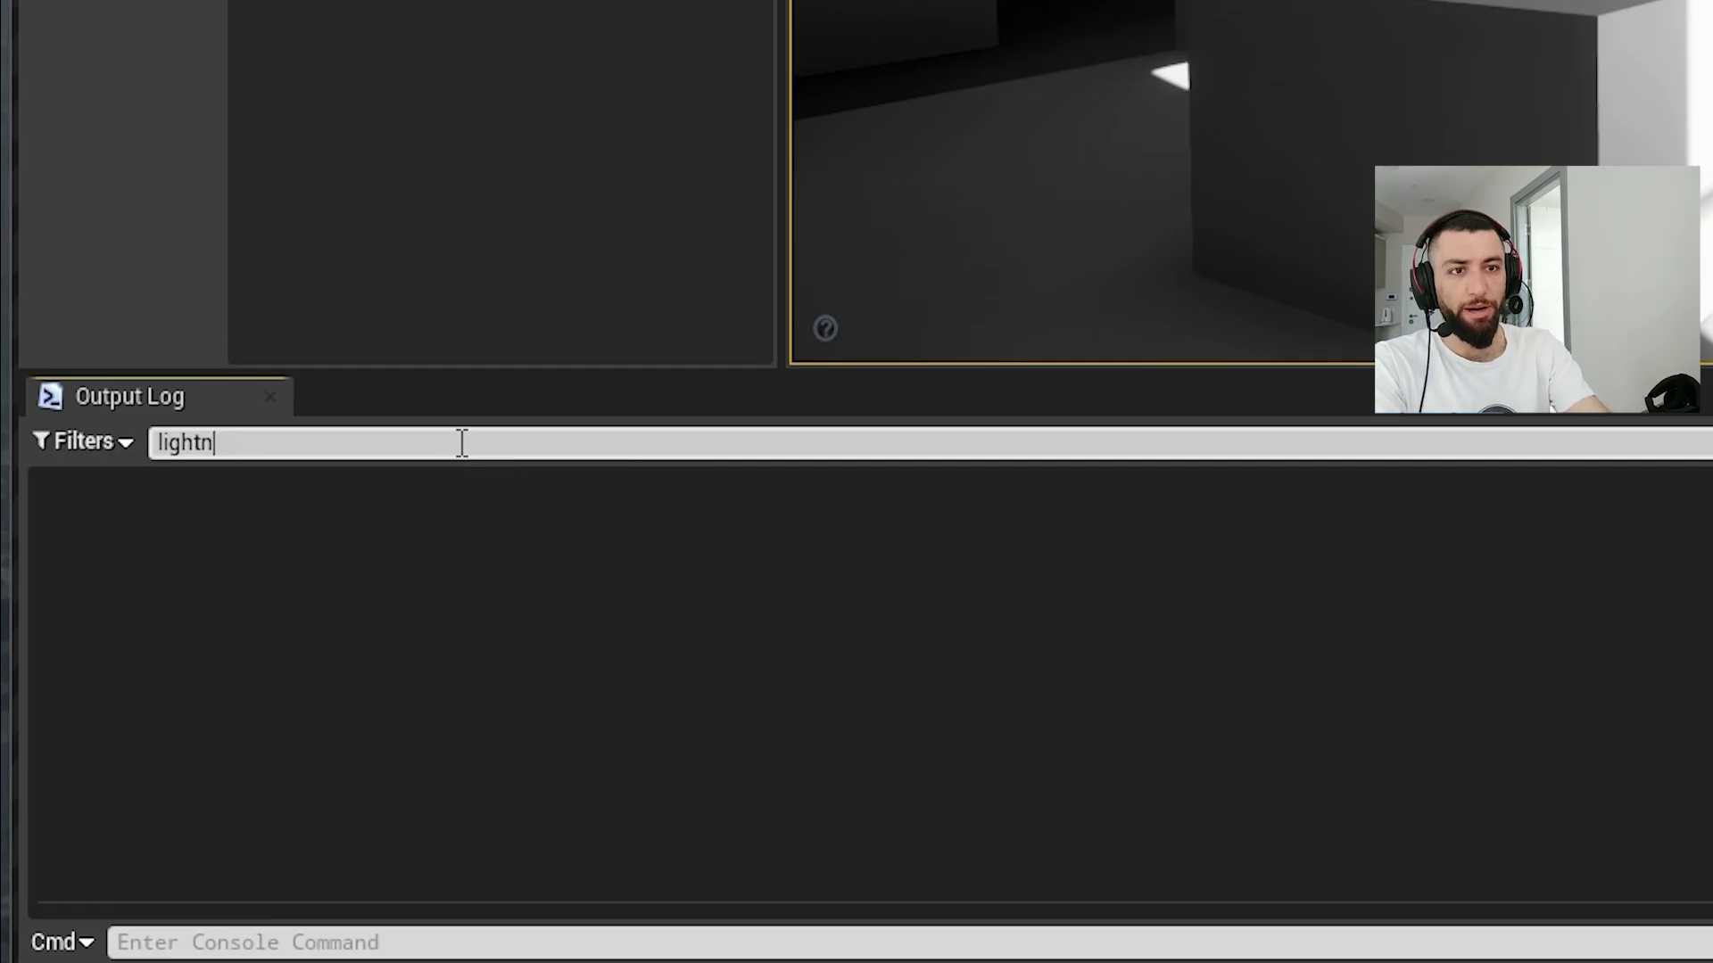
pyautogui.press('BackSpace')
pyautogui.write('m')
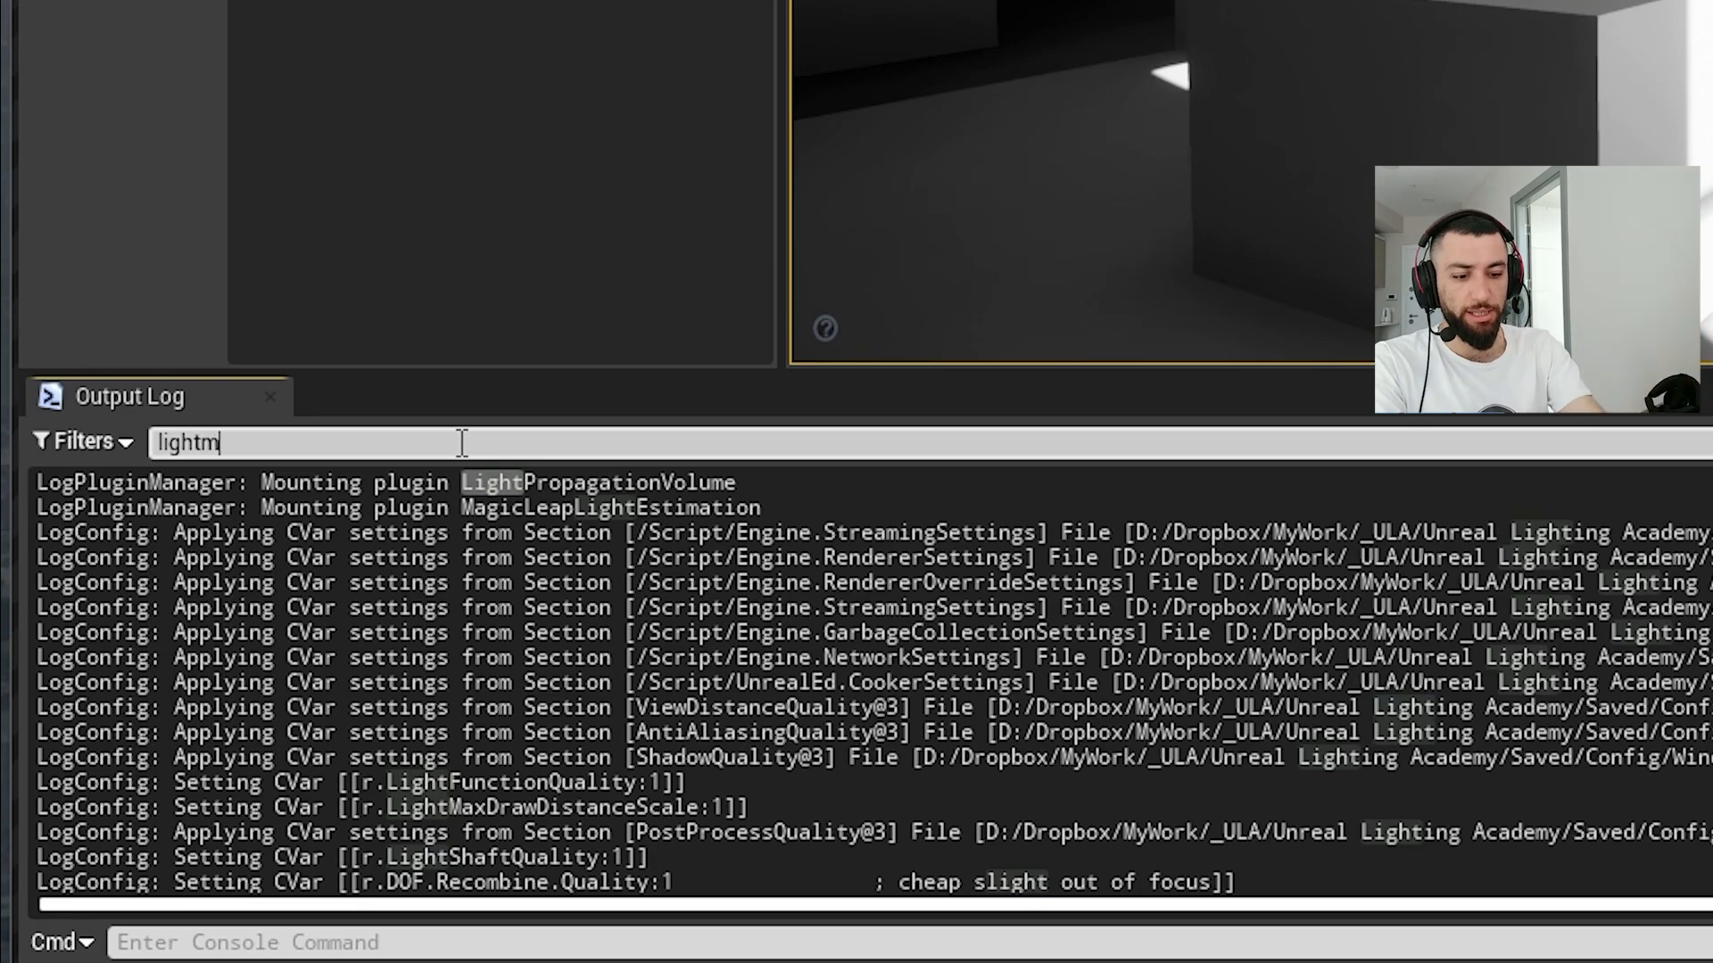
pyautogui.write('ass on desk')
# Step: Read the Lightmass build times in the log and highlight the entry of the latest build
pyautogui.moveTo(87, 782); pyautogui.dragTo(411, 214)
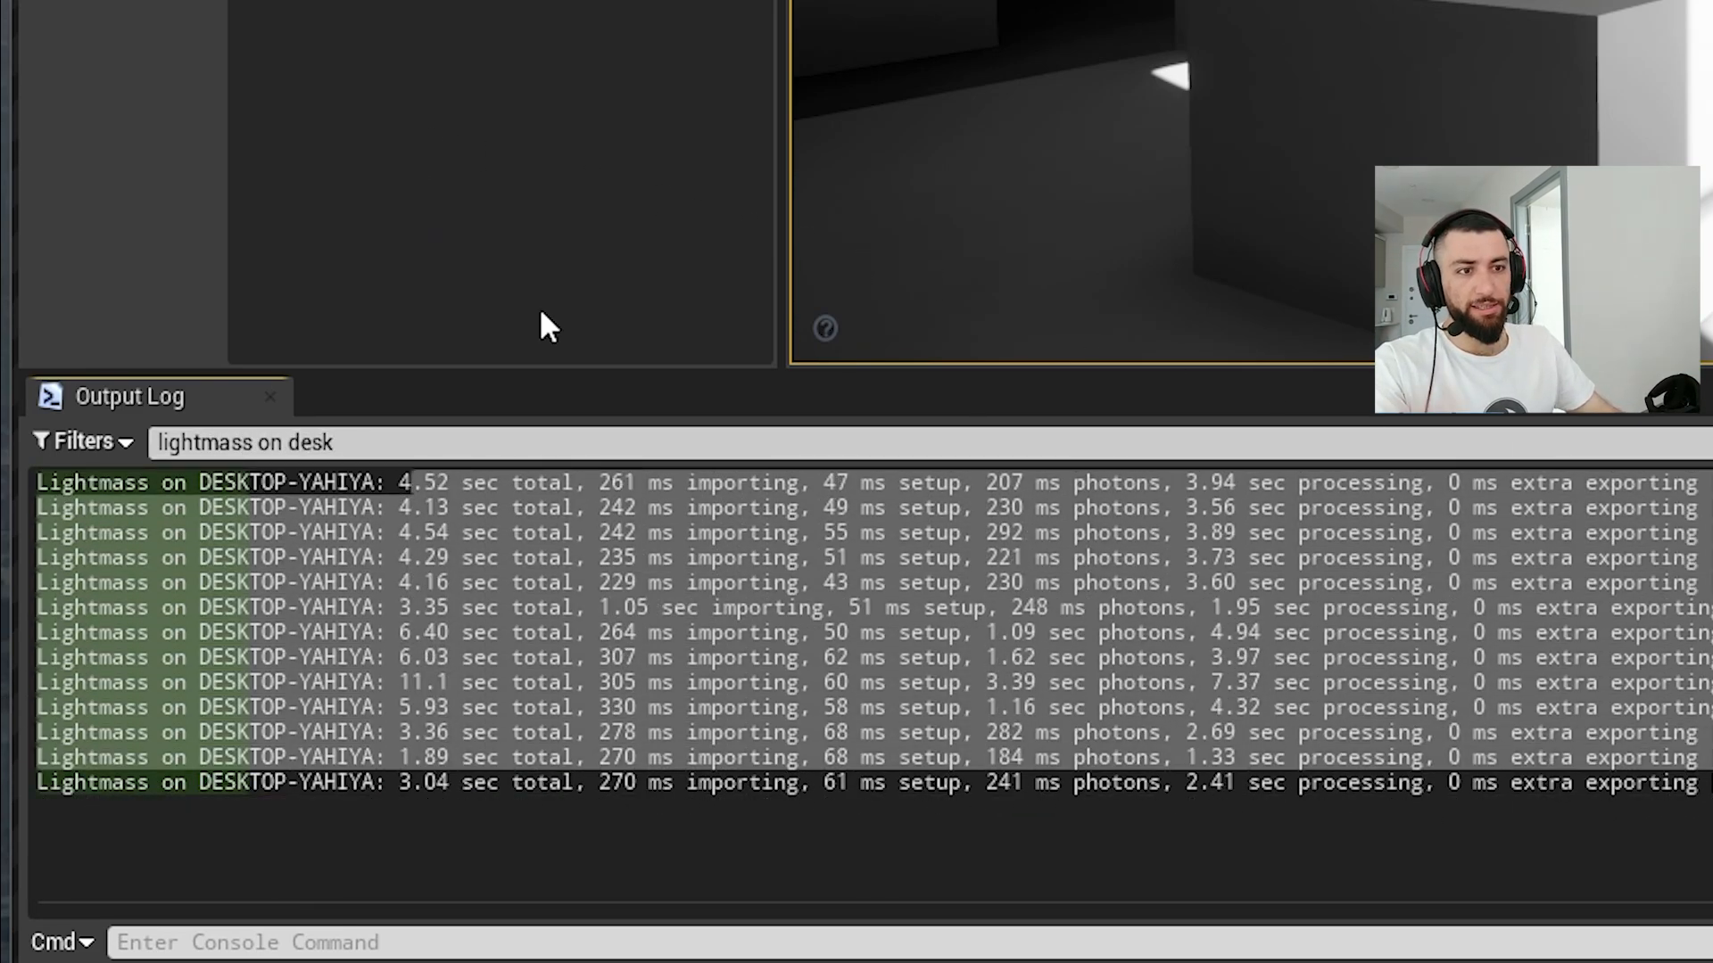
pyautogui.click(172, 825)
pyautogui.moveTo(399, 782); pyautogui.dragTo(443, 783)
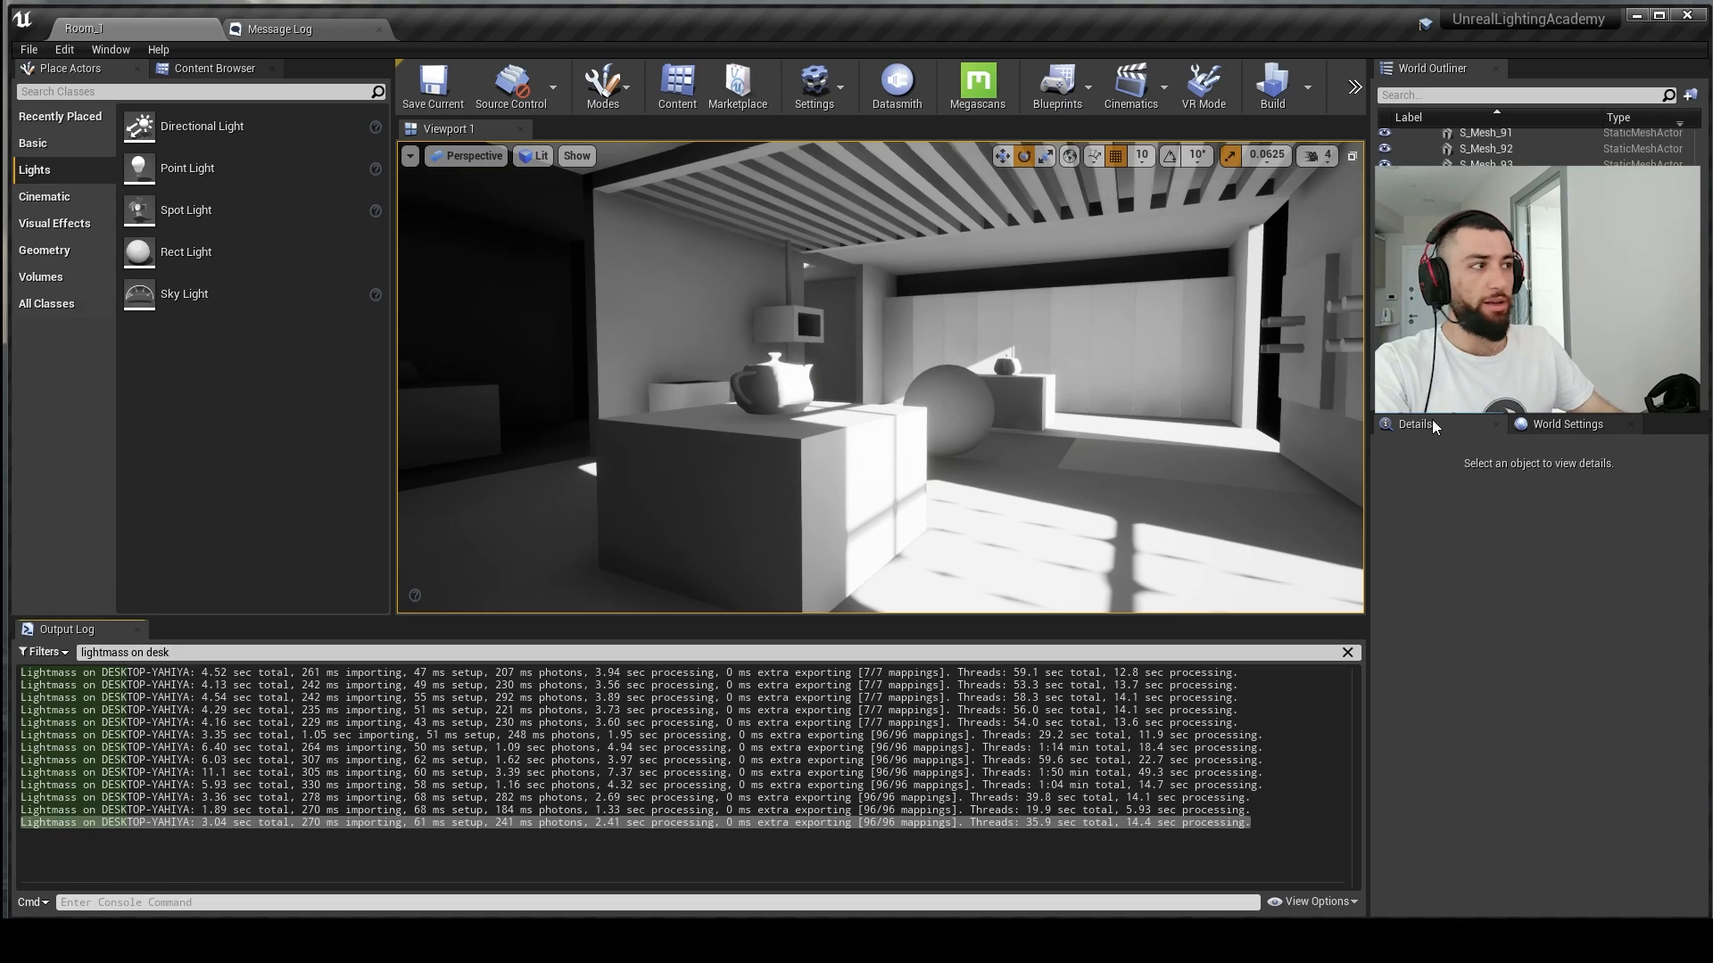
# Step: Review the Lightmass section of the World Settings and the Lighting Quality build option
pyautogui.click(1567, 425)
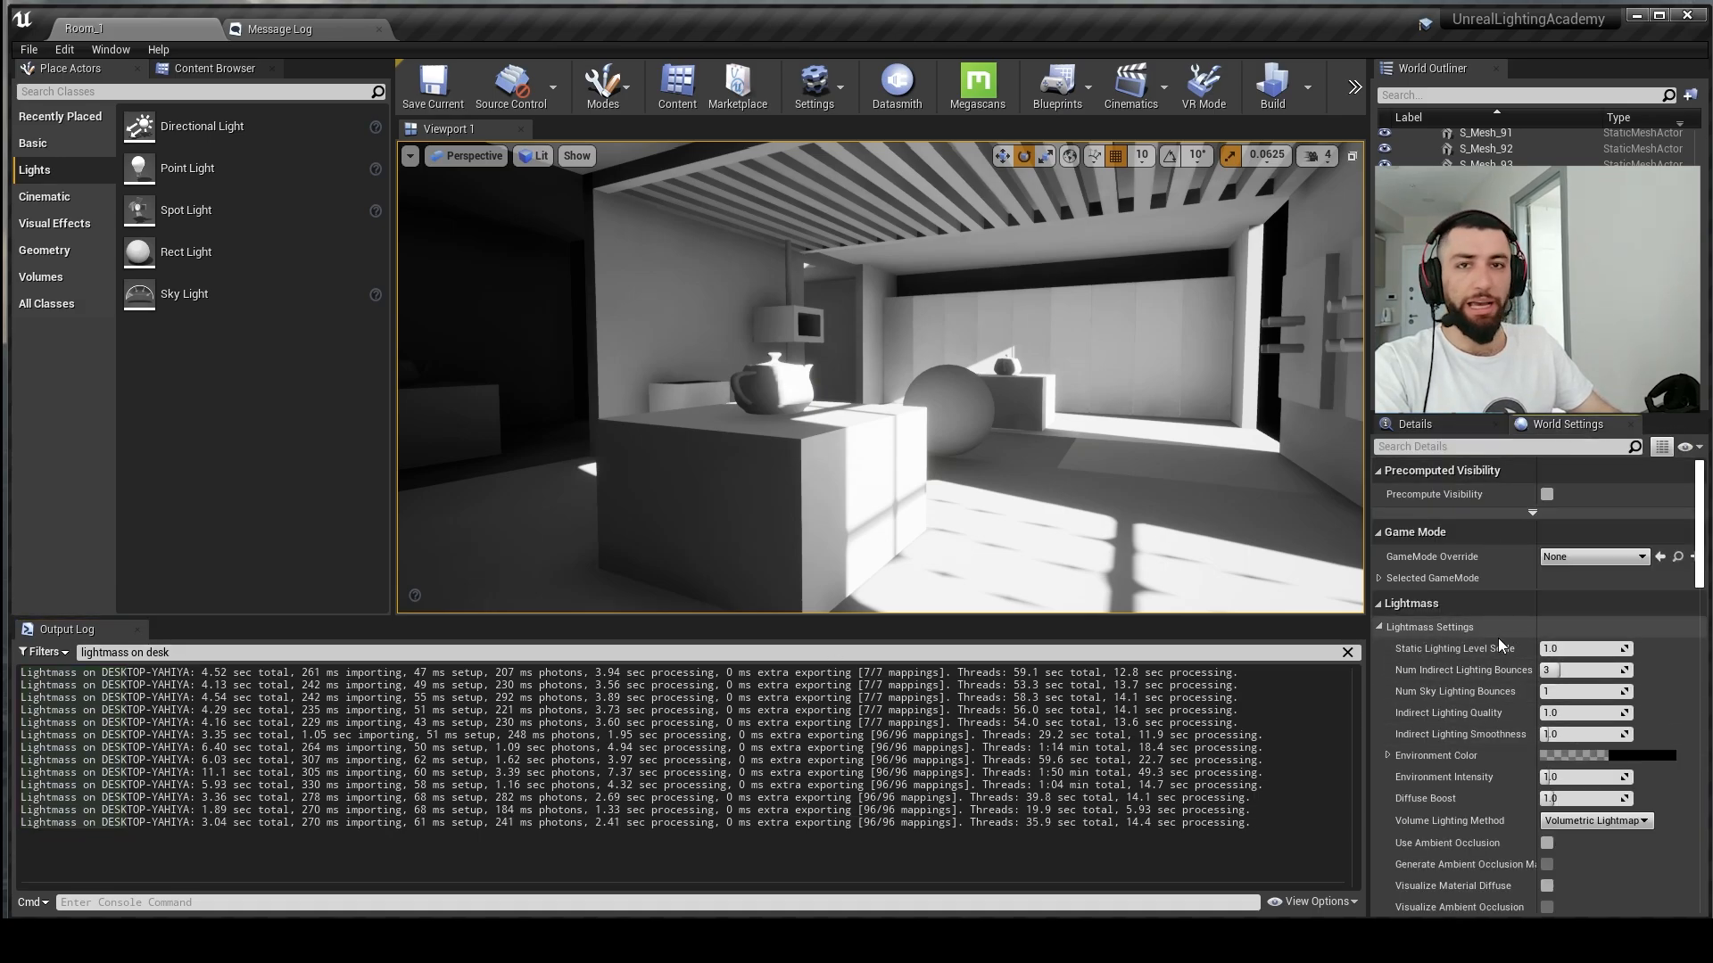
pyautogui.click(1308, 96)
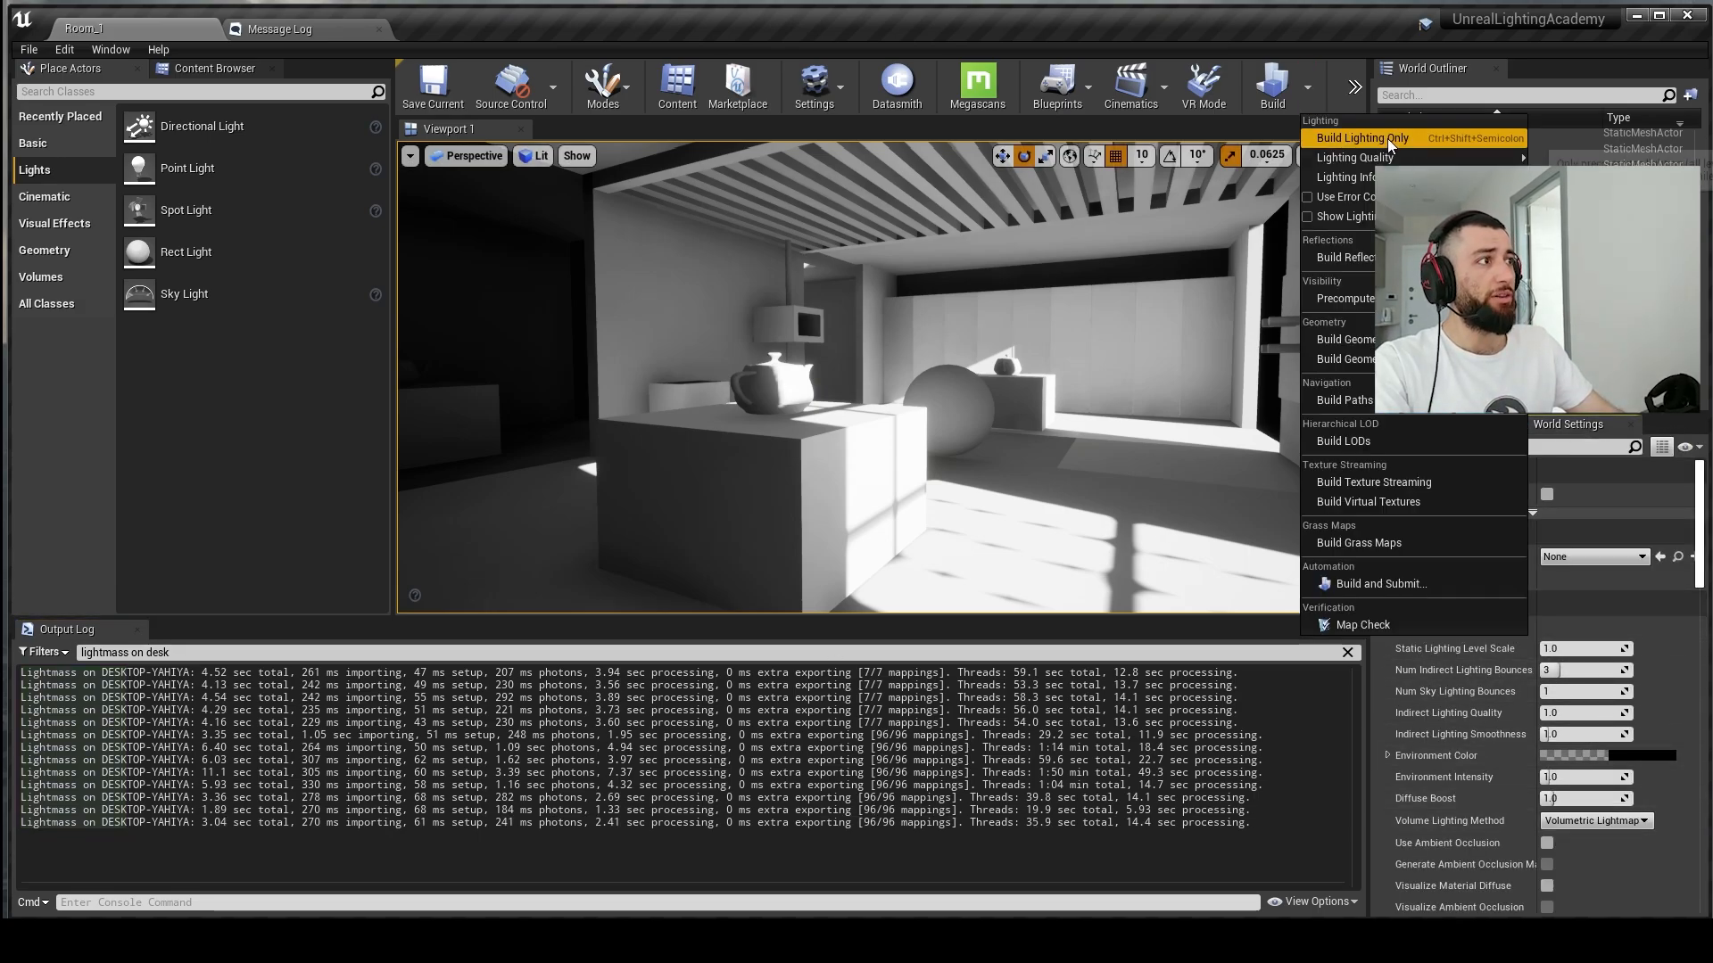
pyautogui.moveTo(1363, 157)
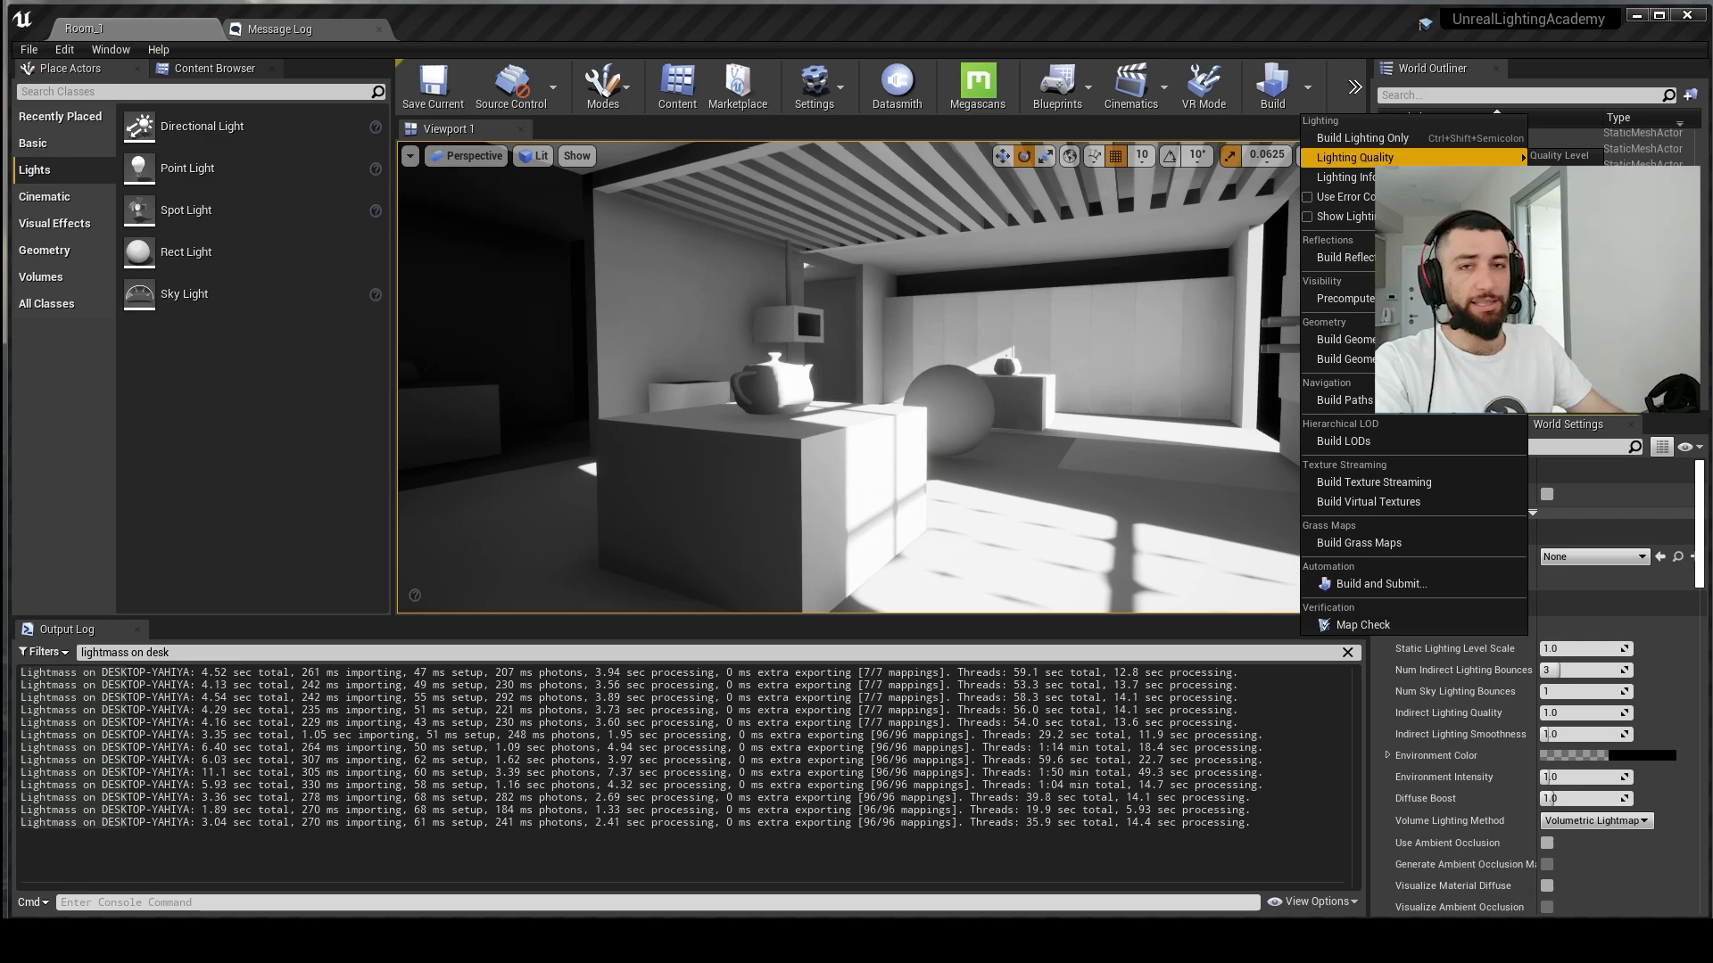
# Step: Show the viewport full screen and examine the baked shading of the wall panels at both ends of the room
pyautogui.moveTo(864, 344); pyautogui.dragTo(1102, 344, button='right')
pyautogui.press('F11')
pyautogui.press('w')
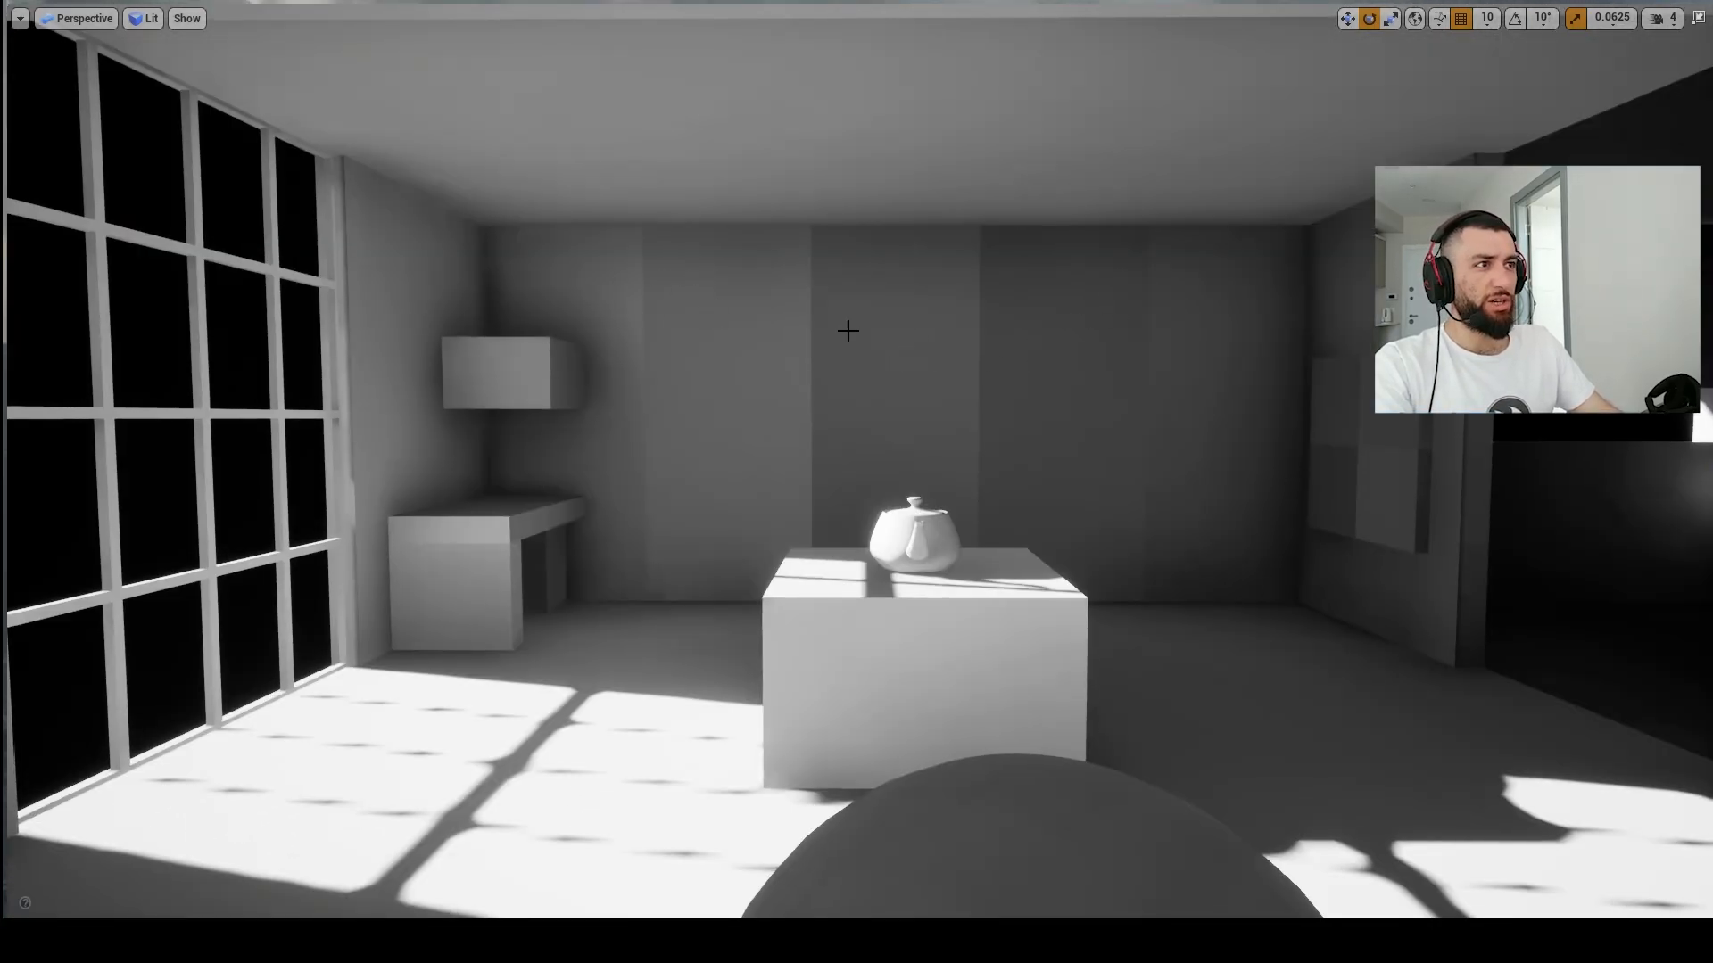
pyautogui.moveTo(849, 331); pyautogui.dragTo(1294, 390, button='right')
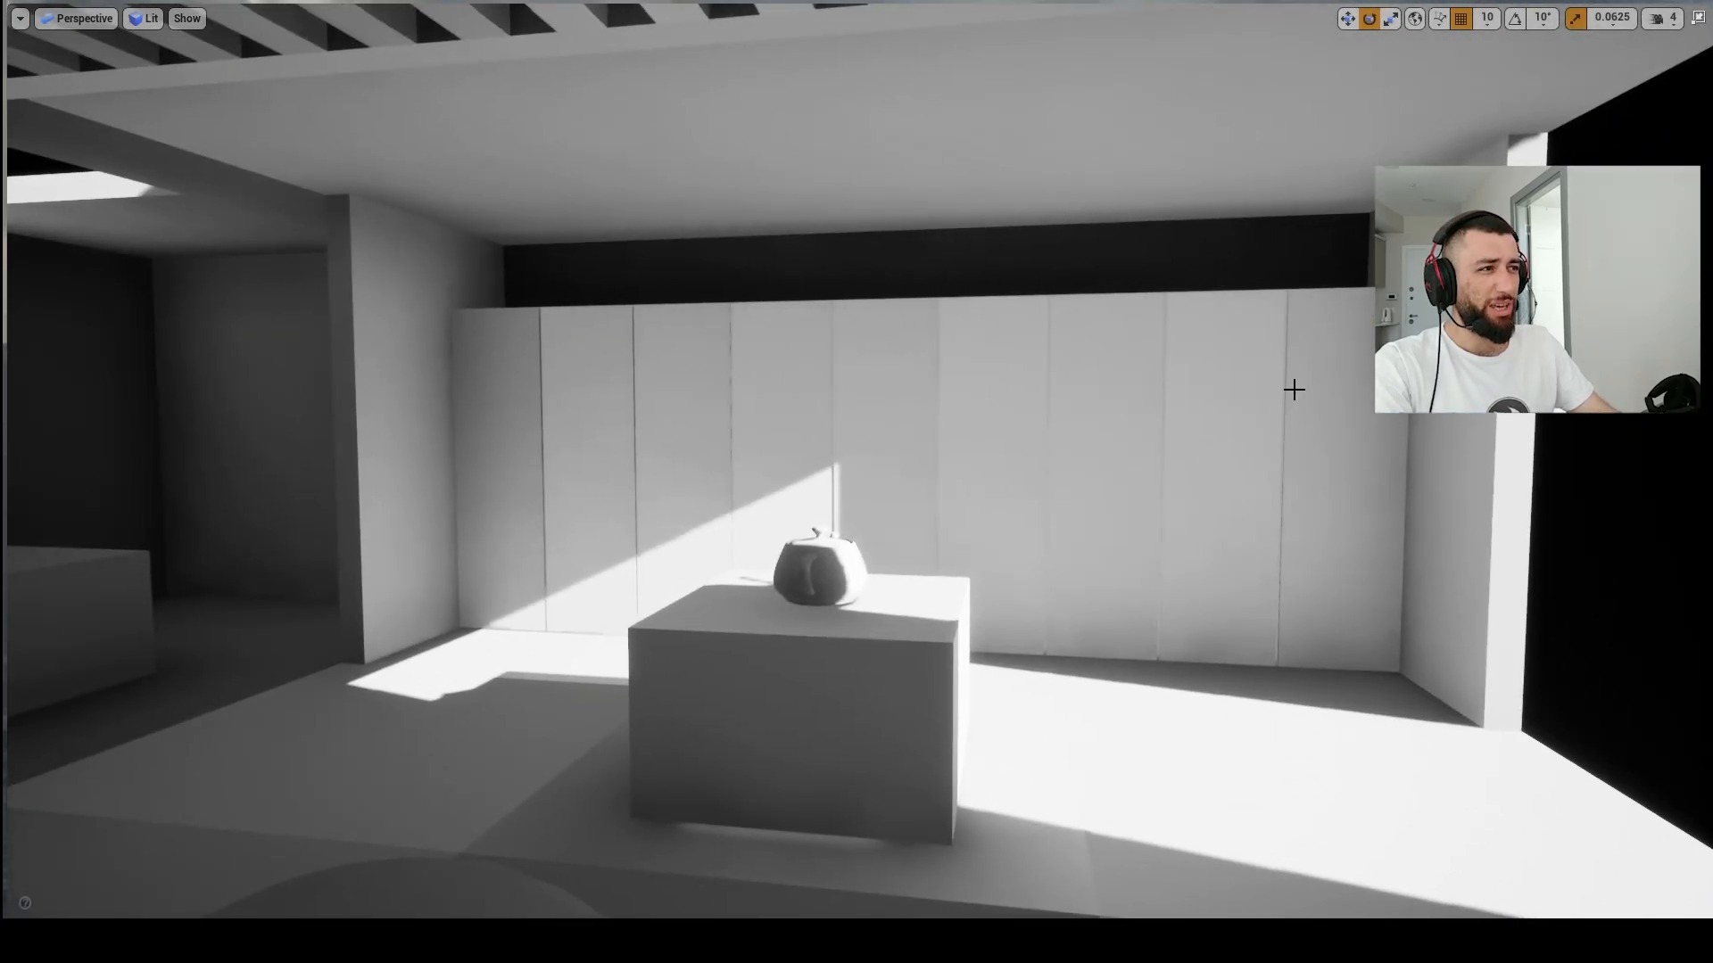
pyautogui.moveTo(1109, 386); pyautogui.dragTo(883, 374, button='right')
# Step: Select the back-wall panel S_Mesh_13, inspect the Color parameter of its M_Base material and close the material
pyautogui.click(883, 374)
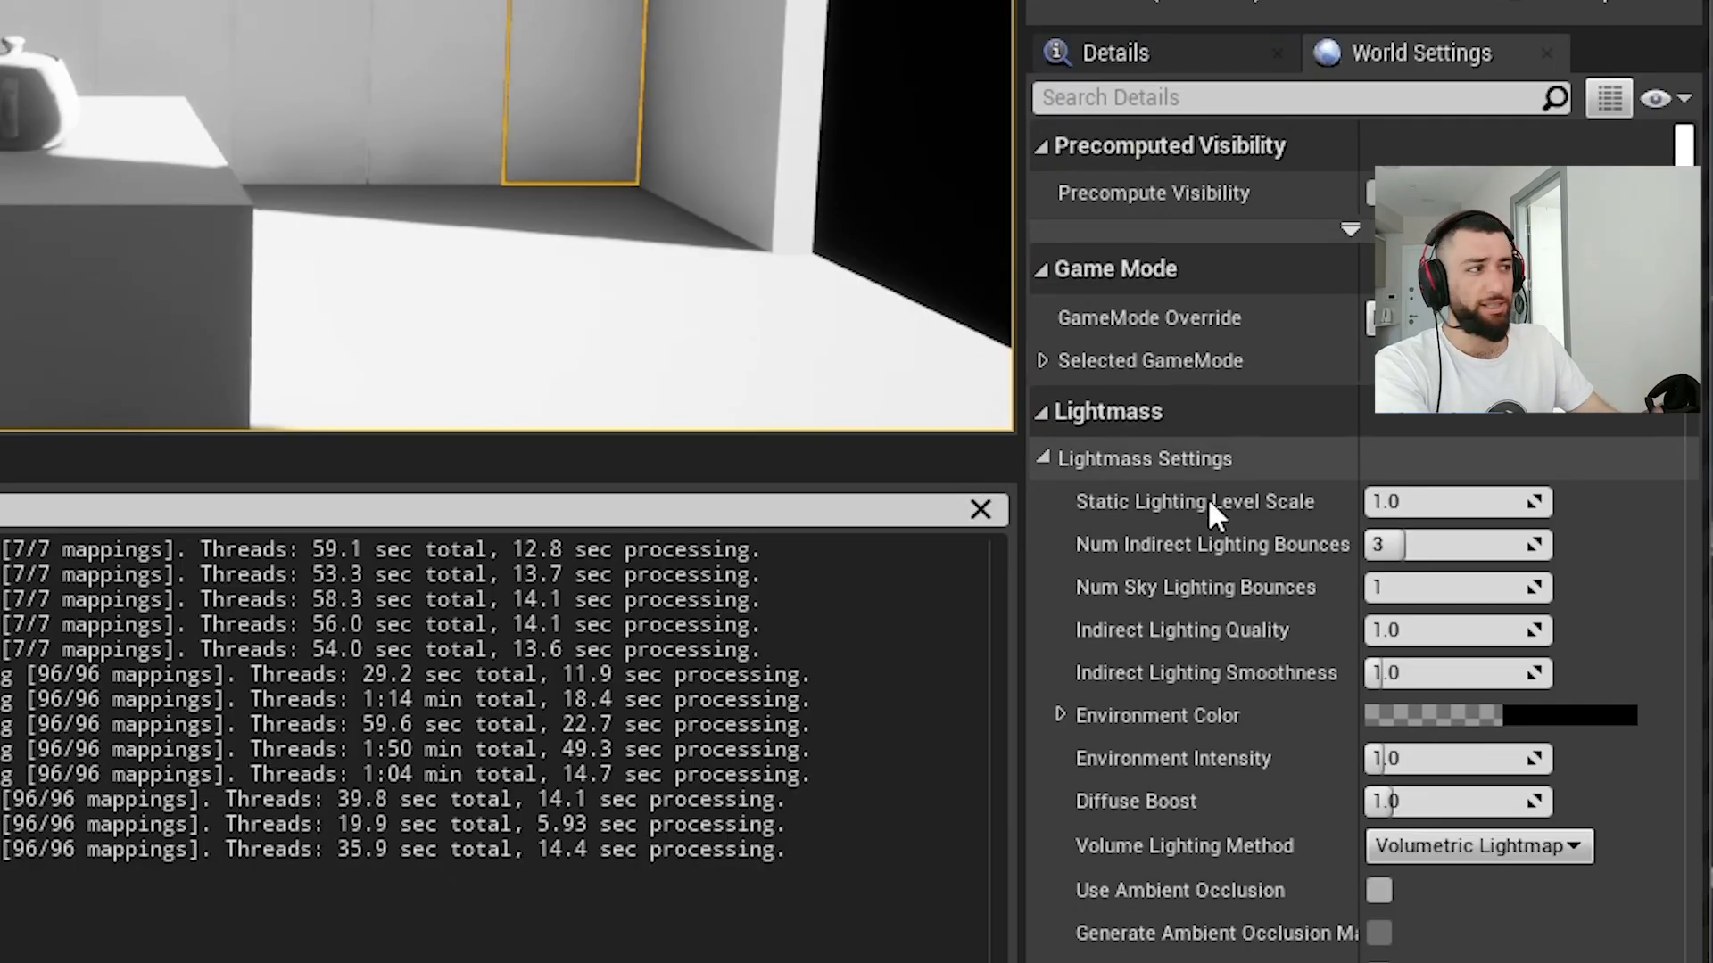
pyautogui.scroll(-15, 1207, 496)
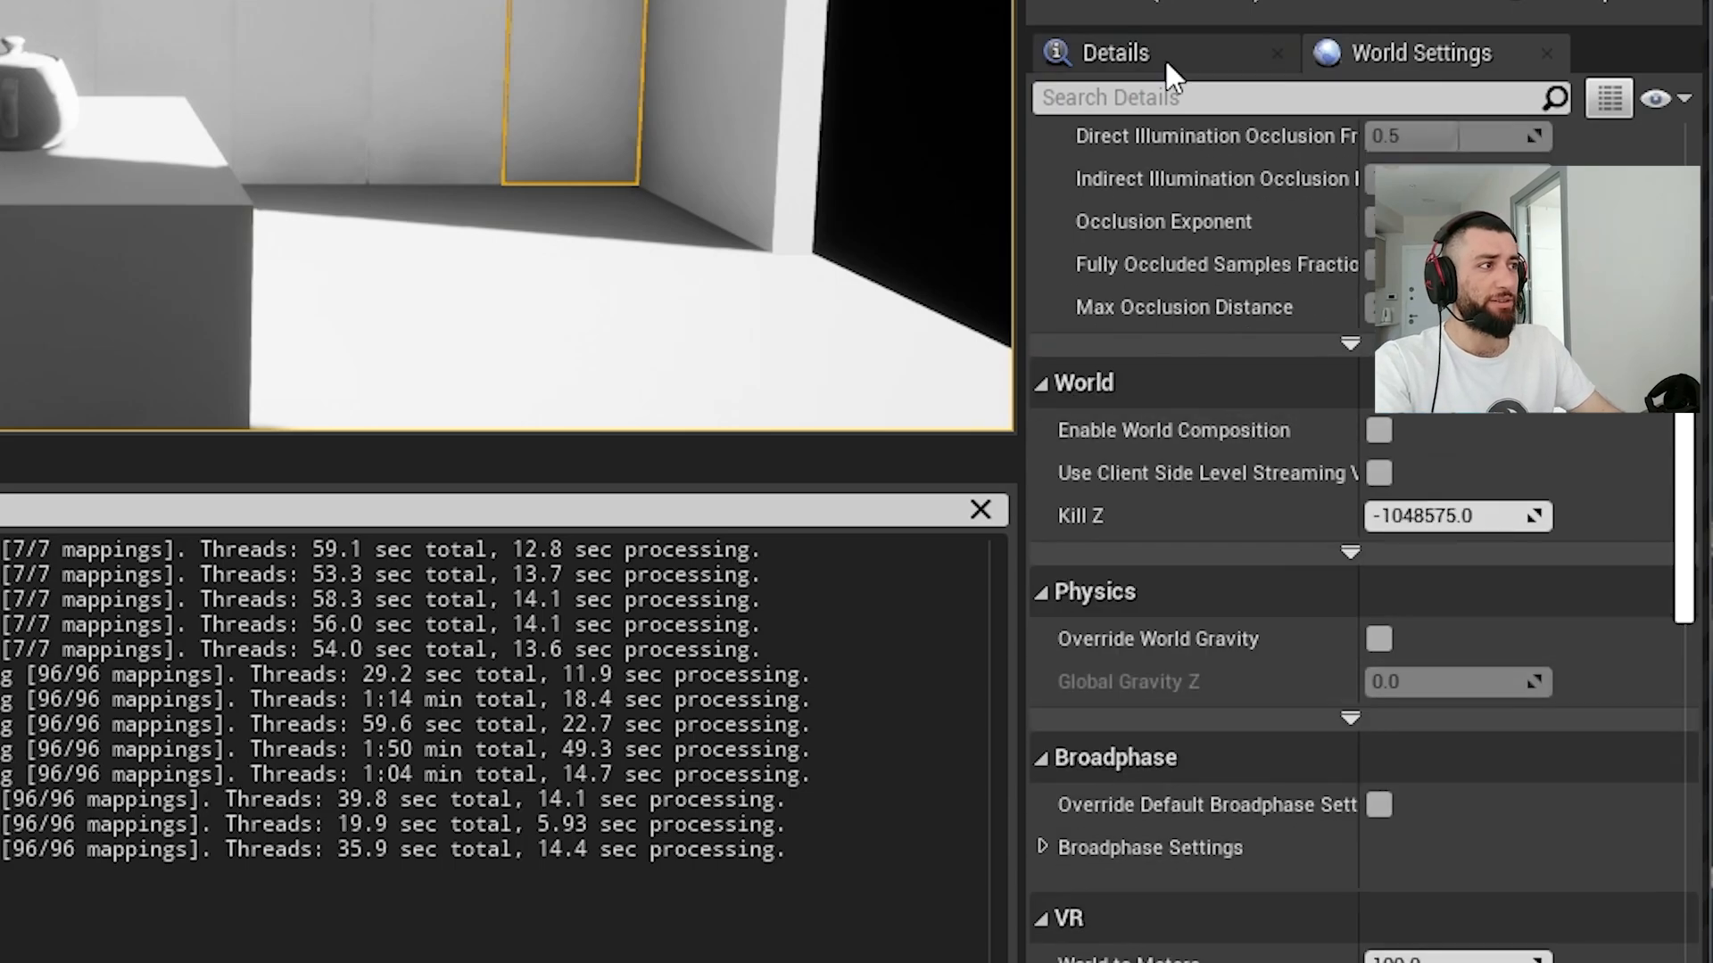
pyautogui.click(1171, 70)
pyautogui.scroll(10, 1415, 634)
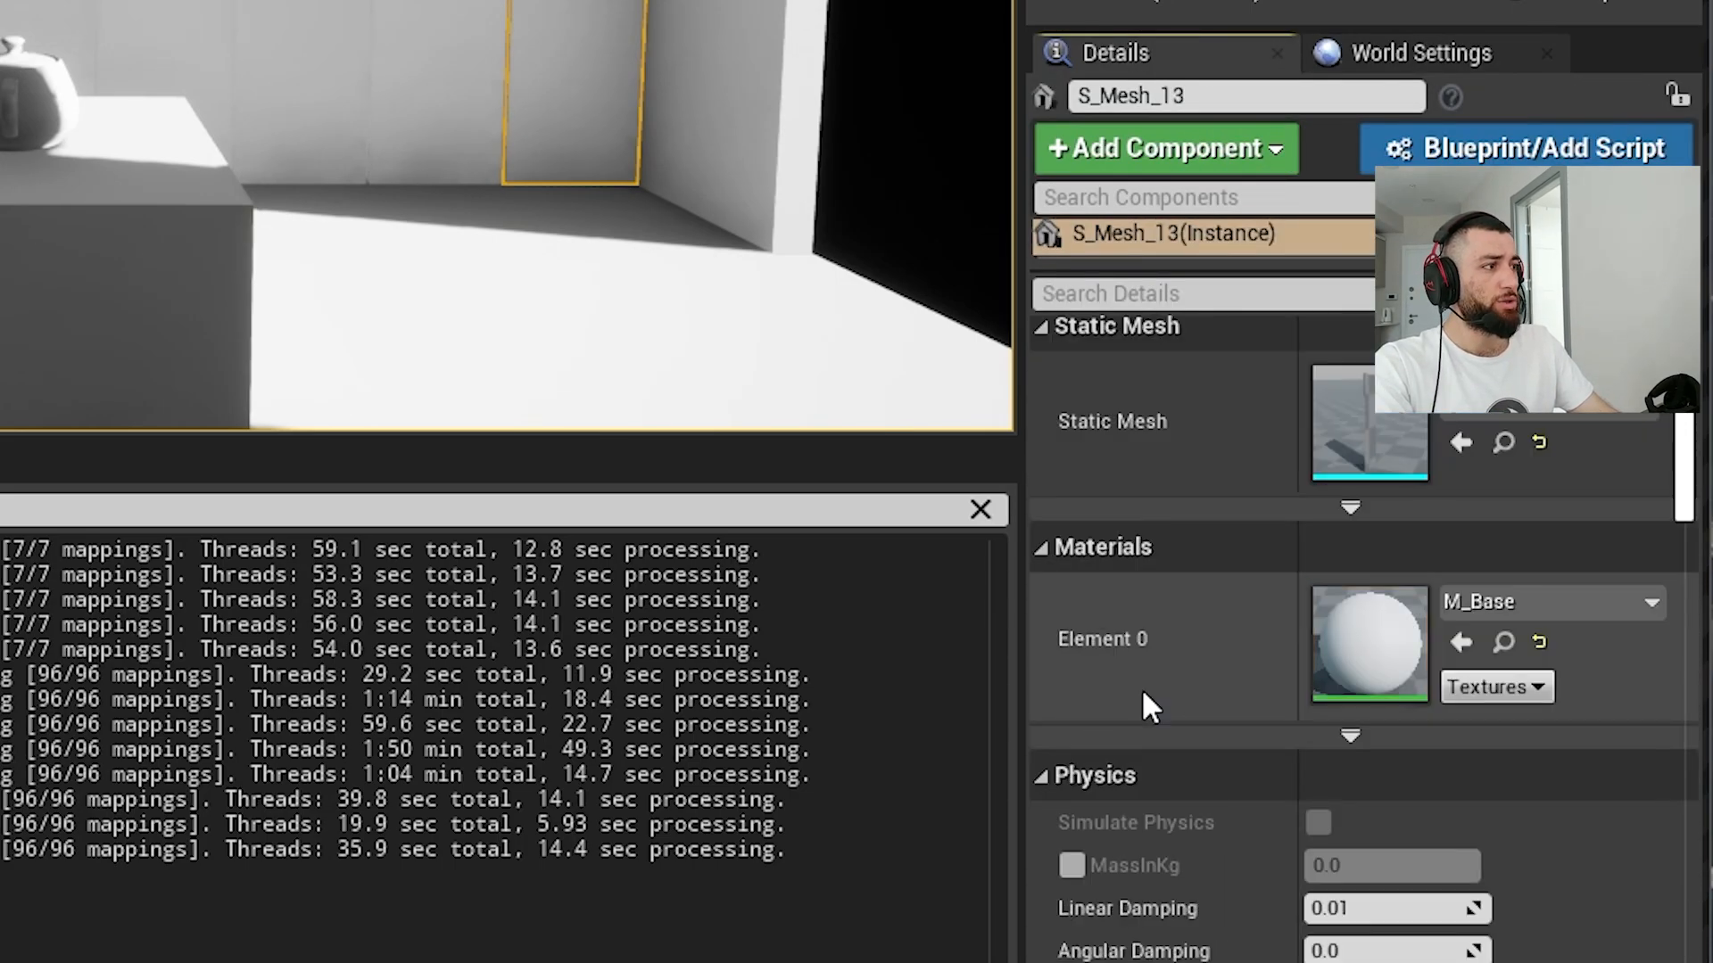
pyautogui.doubleClick(1363, 640)
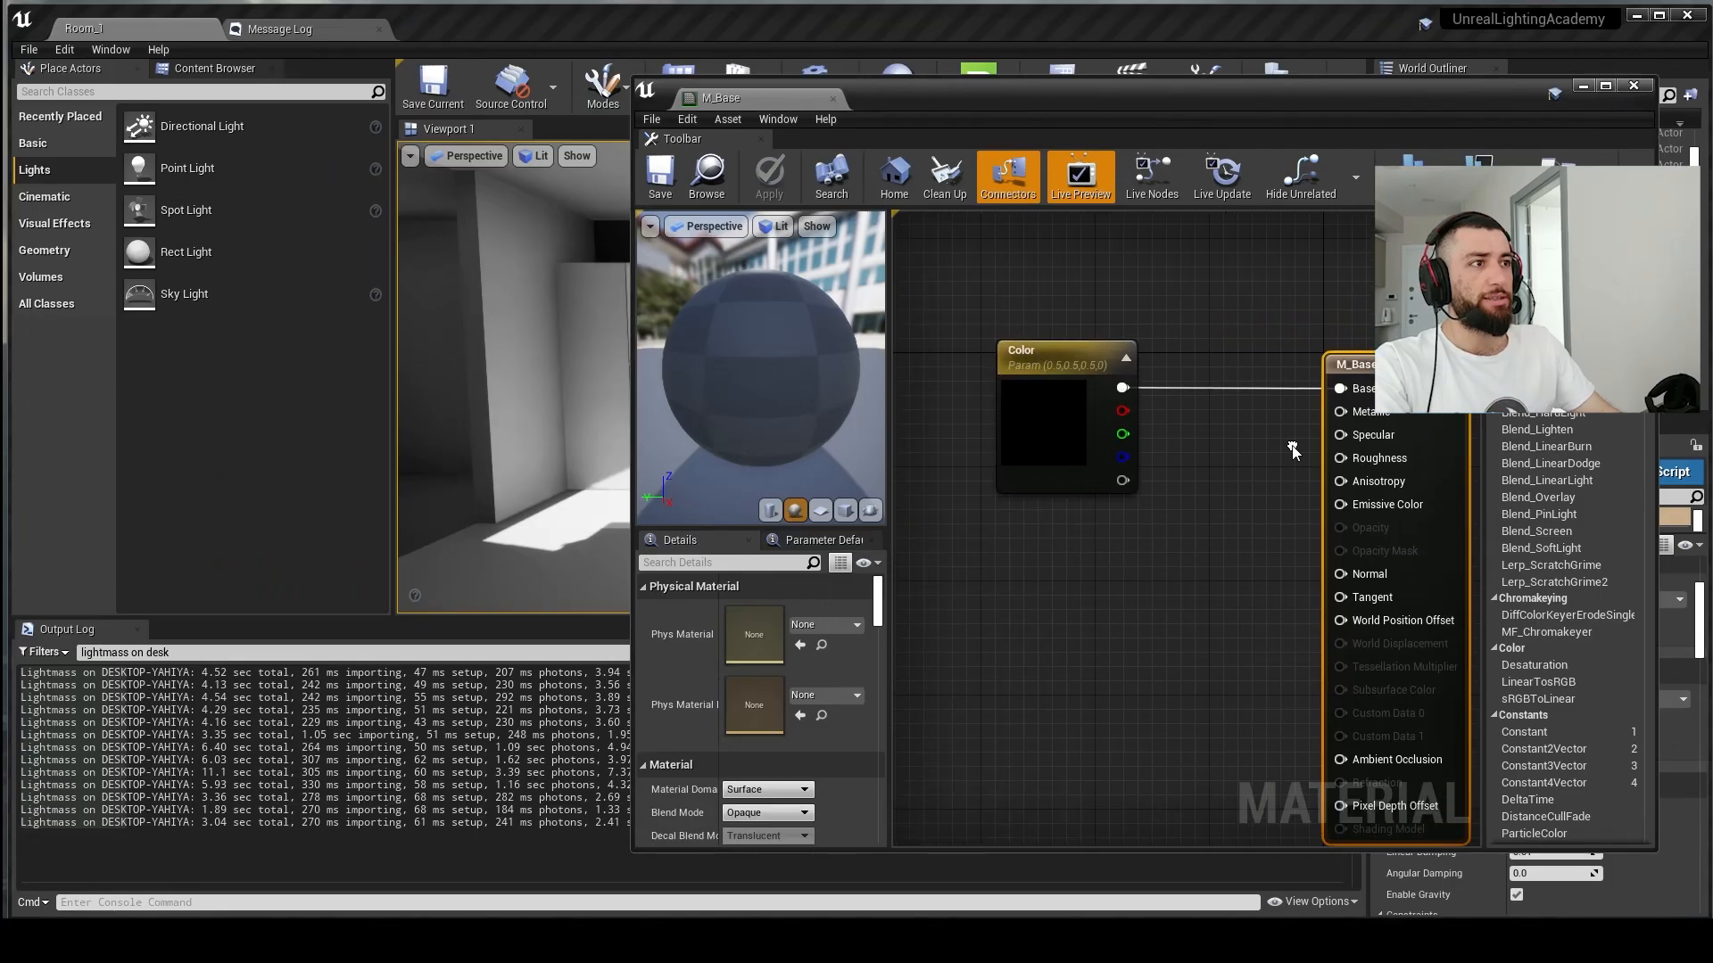
pyautogui.click(1026, 417)
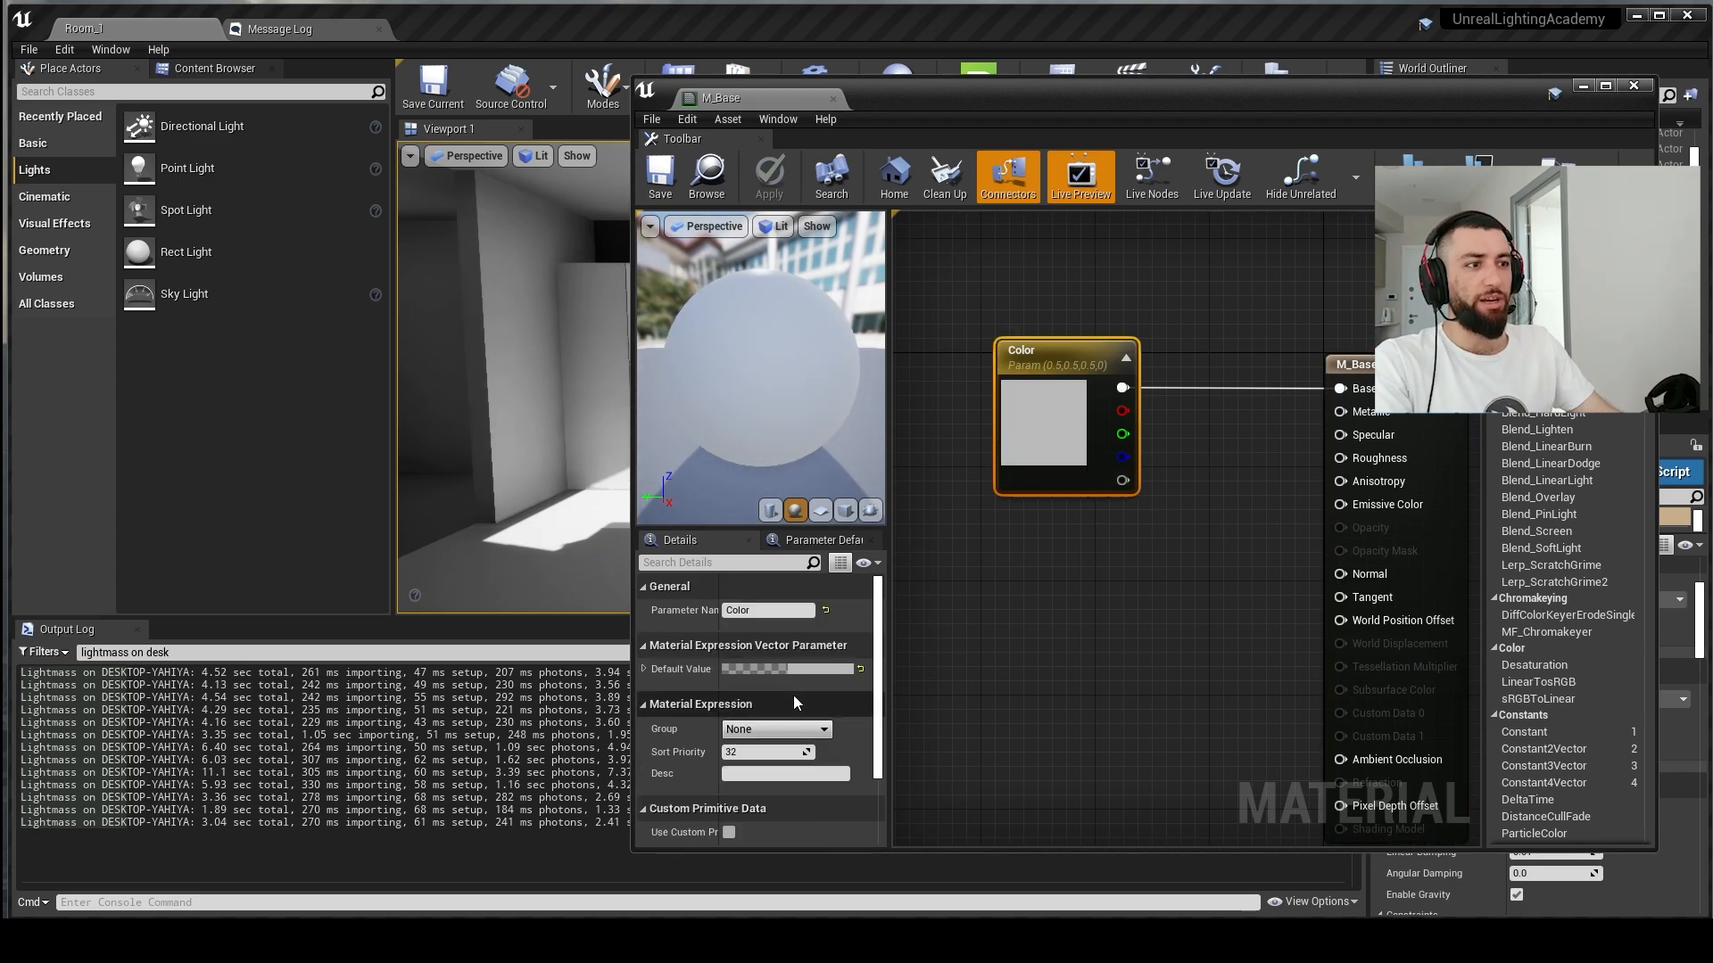
pyautogui.middleClick(735, 102)
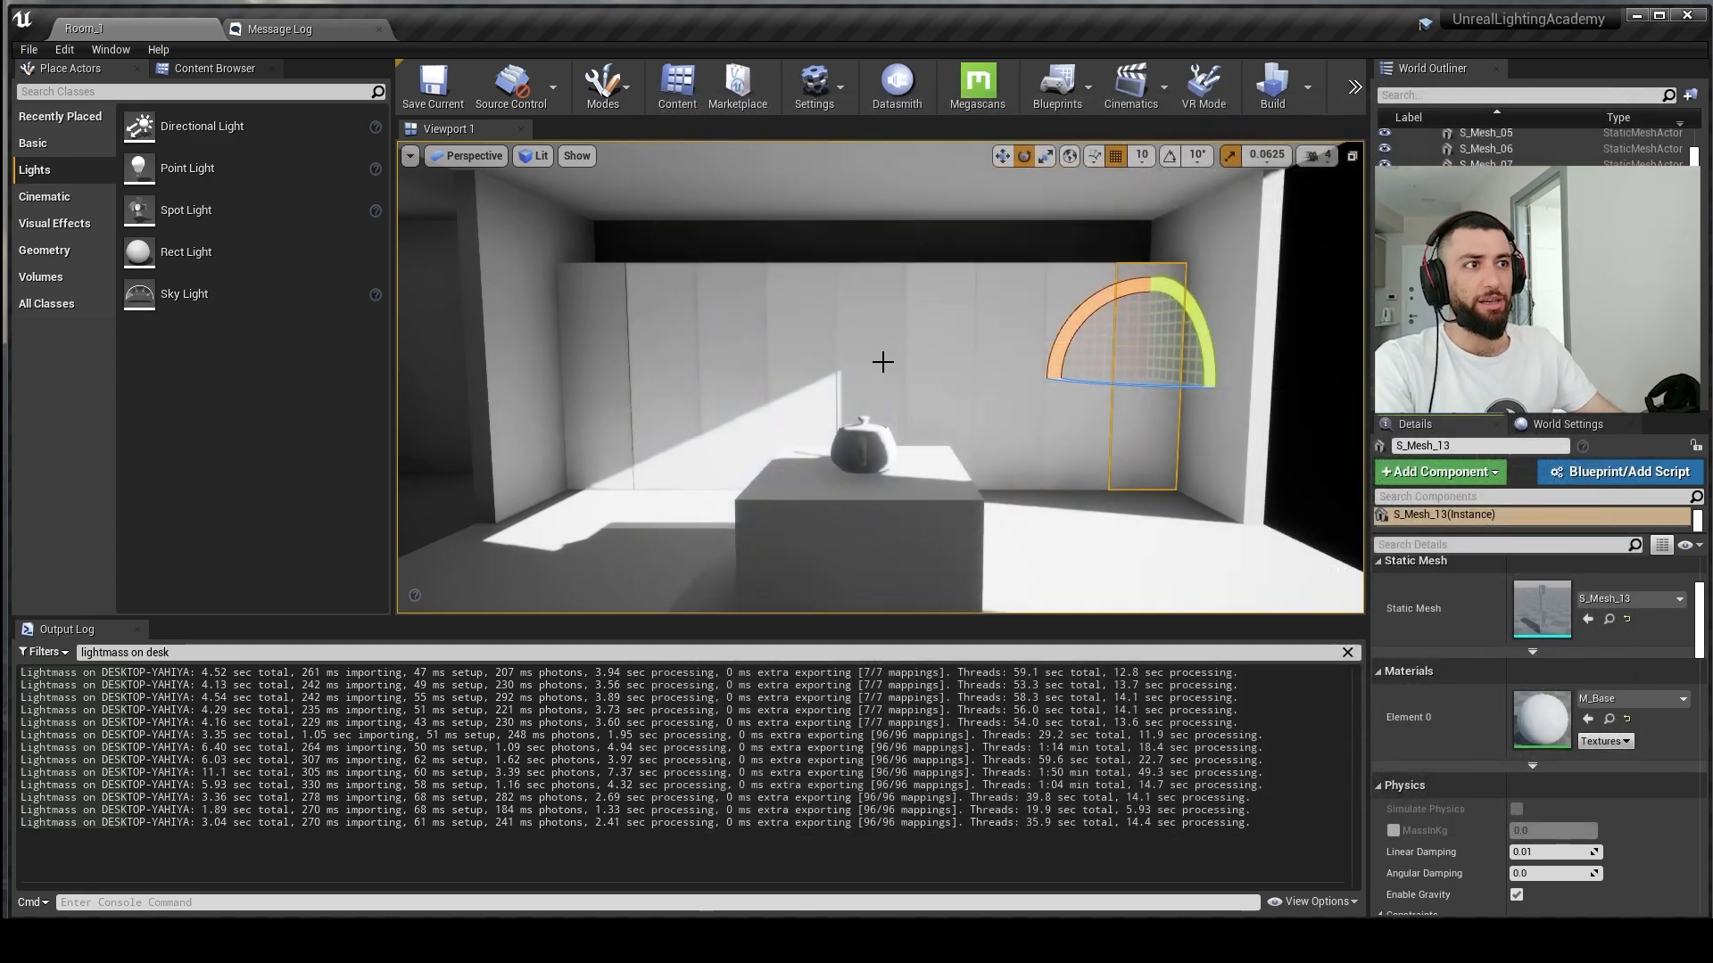
# Step: Compare the shading of the wall panels behind the teapot, selecting one panel and clearing the selection
pyautogui.moveTo(883, 363); pyautogui.dragTo(1302, 360, button='right')
pyautogui.moveTo(877, 318); pyautogui.dragTo(946, 333, button='right')
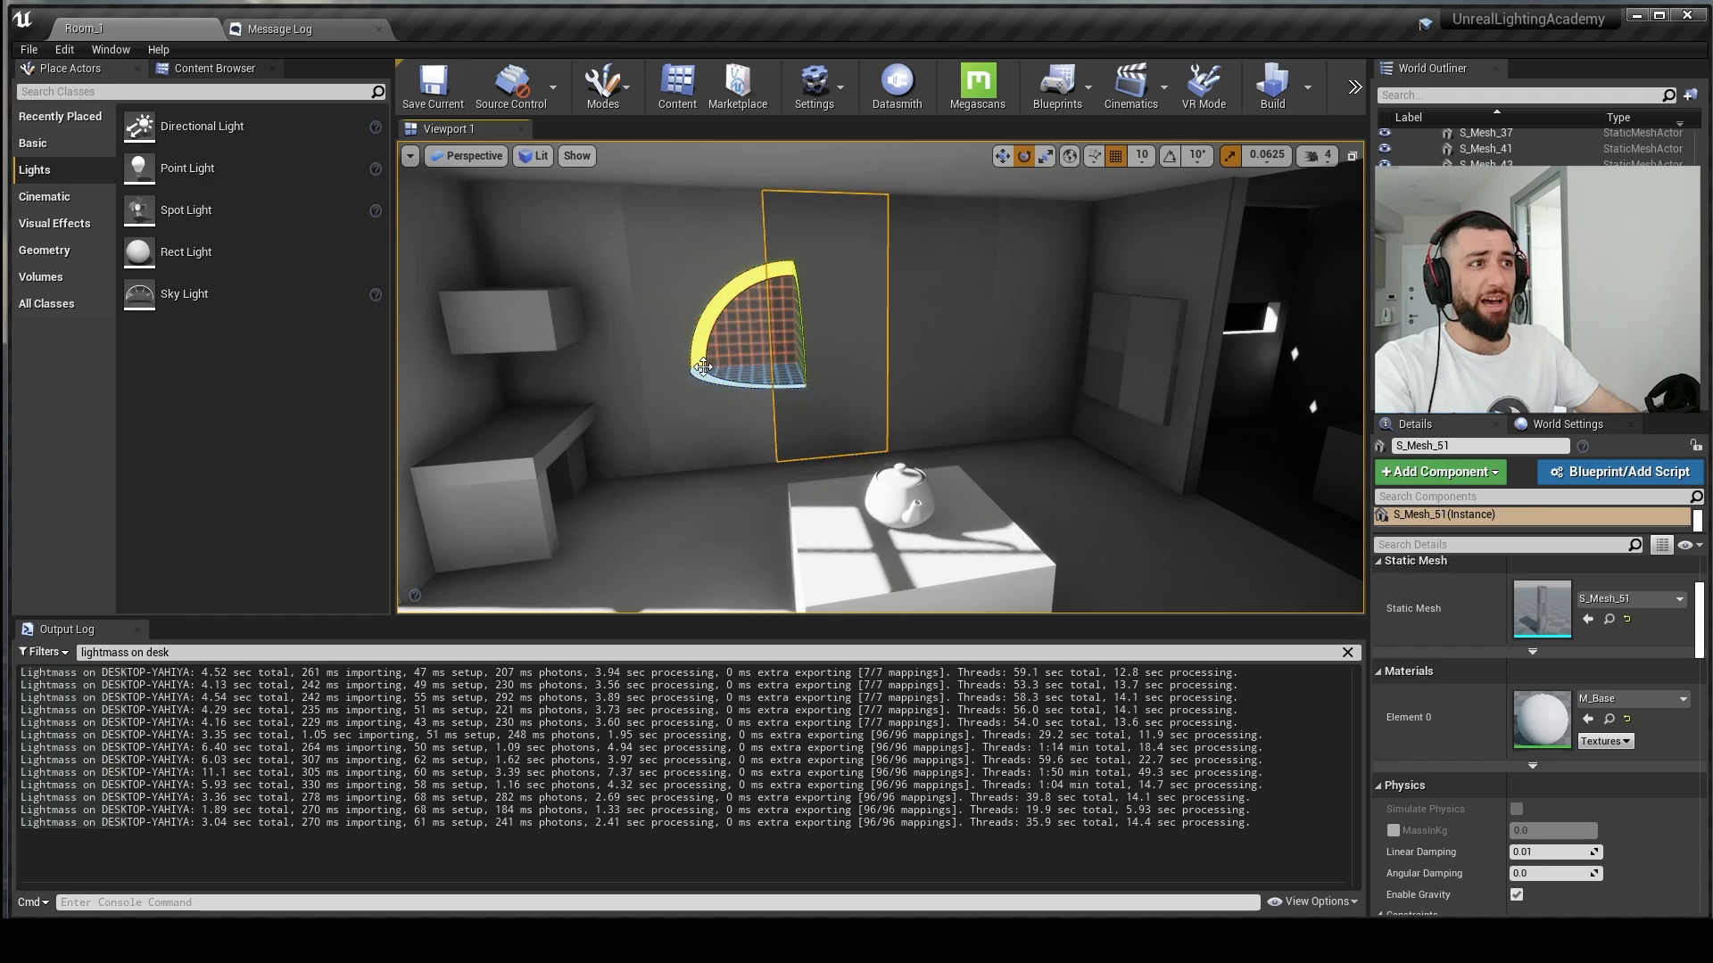
pyautogui.press('Delete')
pyautogui.moveTo(621, 266); pyautogui.dragTo(862, 299, button='right')
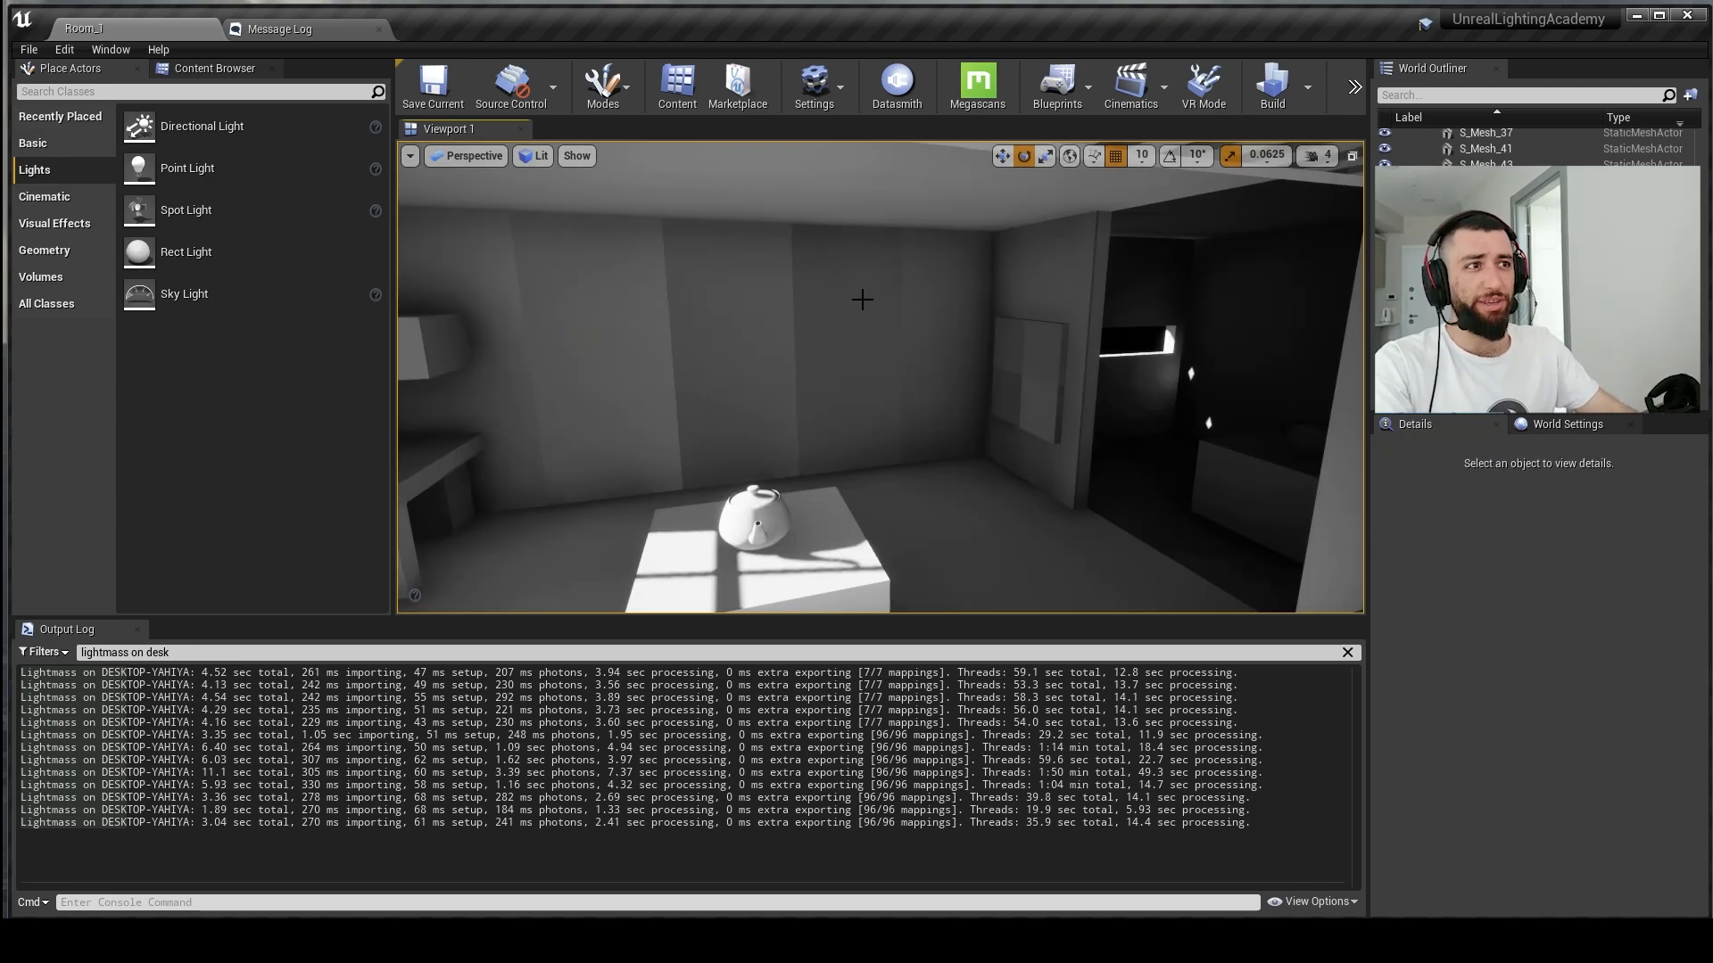
pyautogui.moveTo(584, 292); pyautogui.dragTo(854, 288, button='right')
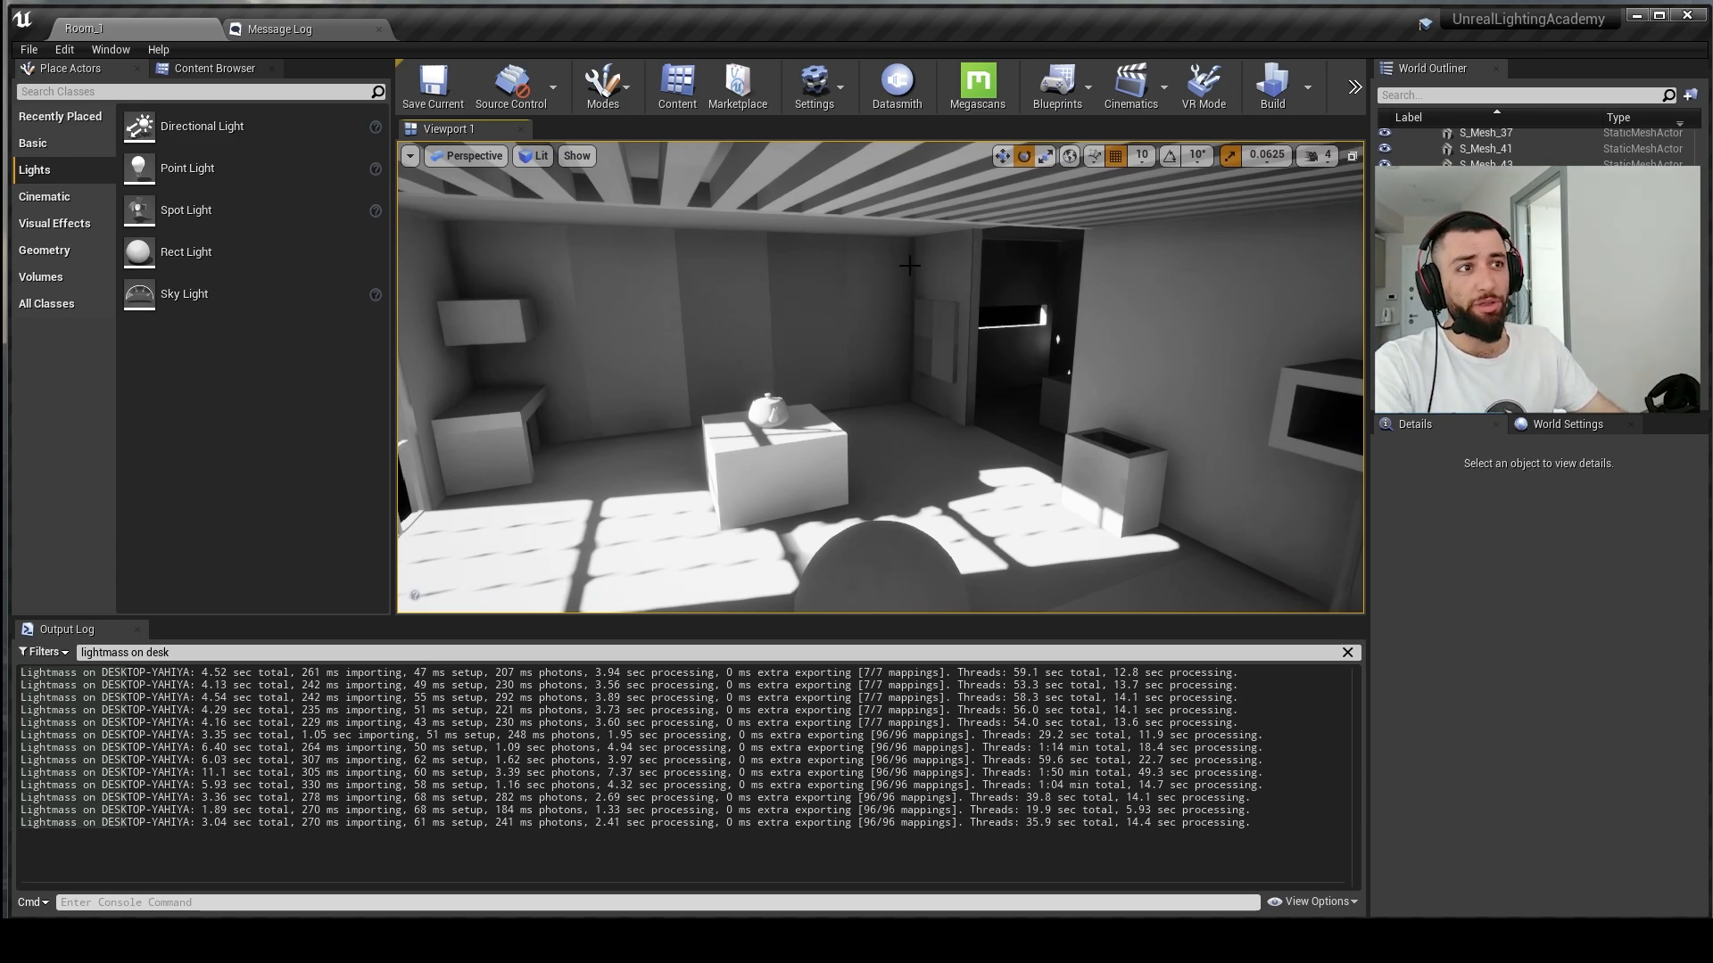
# Step: Examine the shading differences between the floor tiles, selecting the tile beside the sphere and viewing it full screen
pyautogui.moveTo(750, 239); pyautogui.dragTo(1173, 257, button='right')
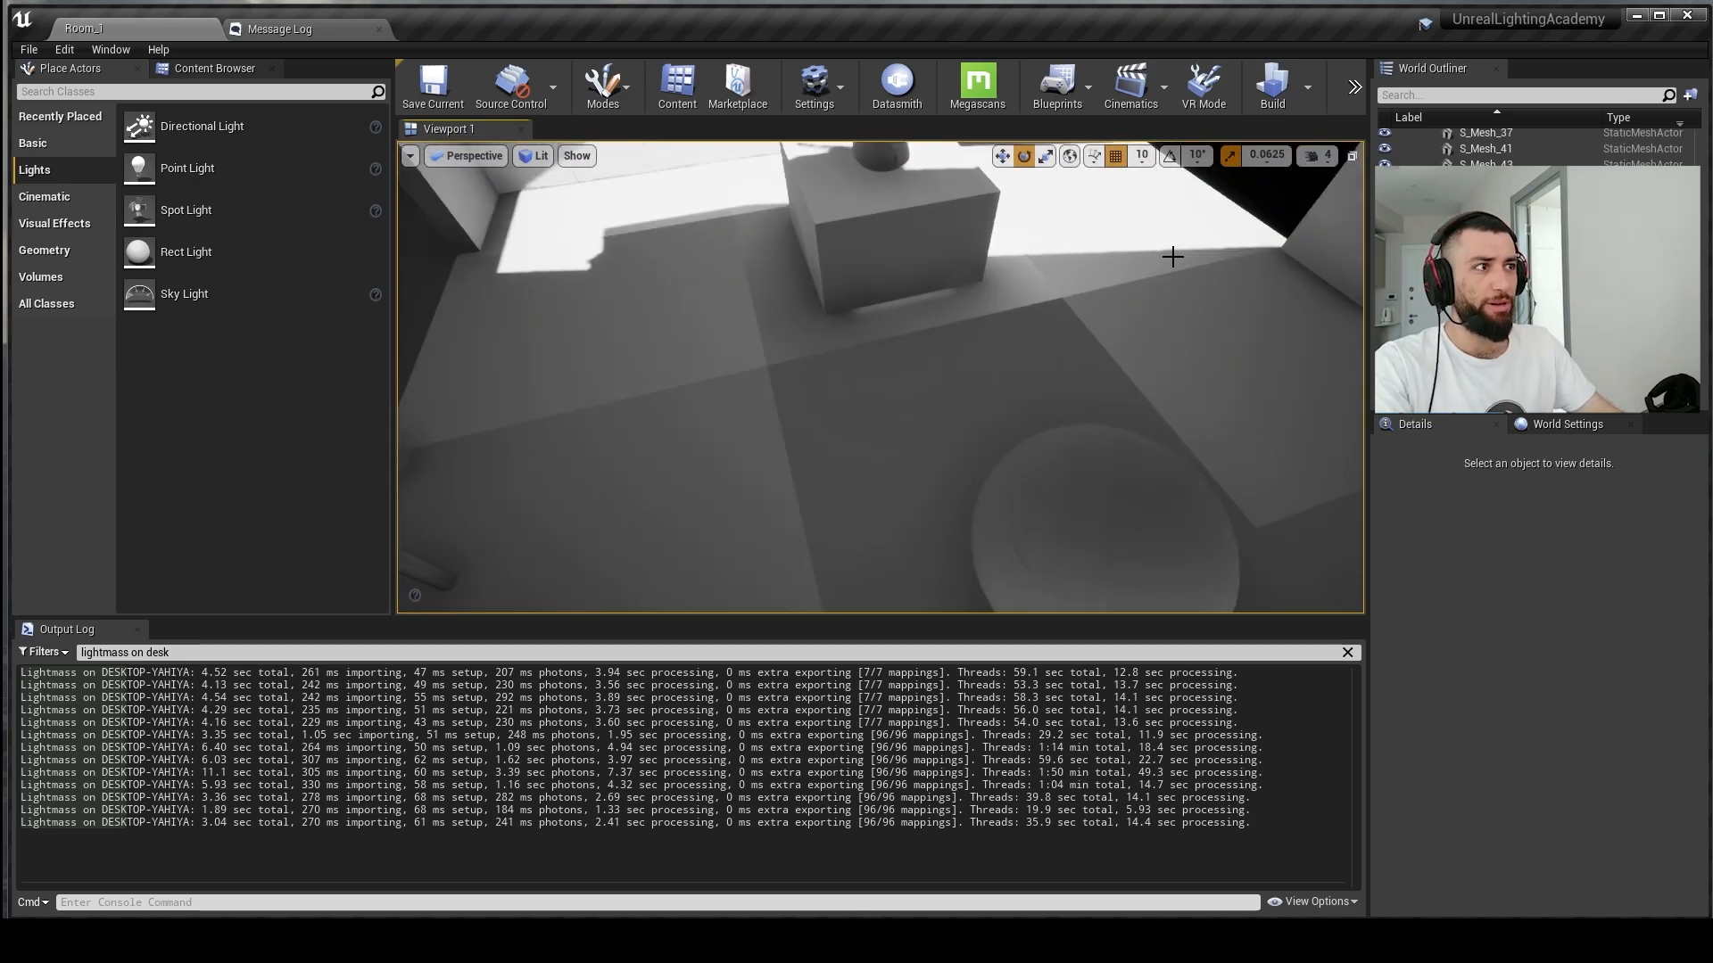
pyautogui.moveTo(692, 361); pyautogui.dragTo(852, 407, button='right')
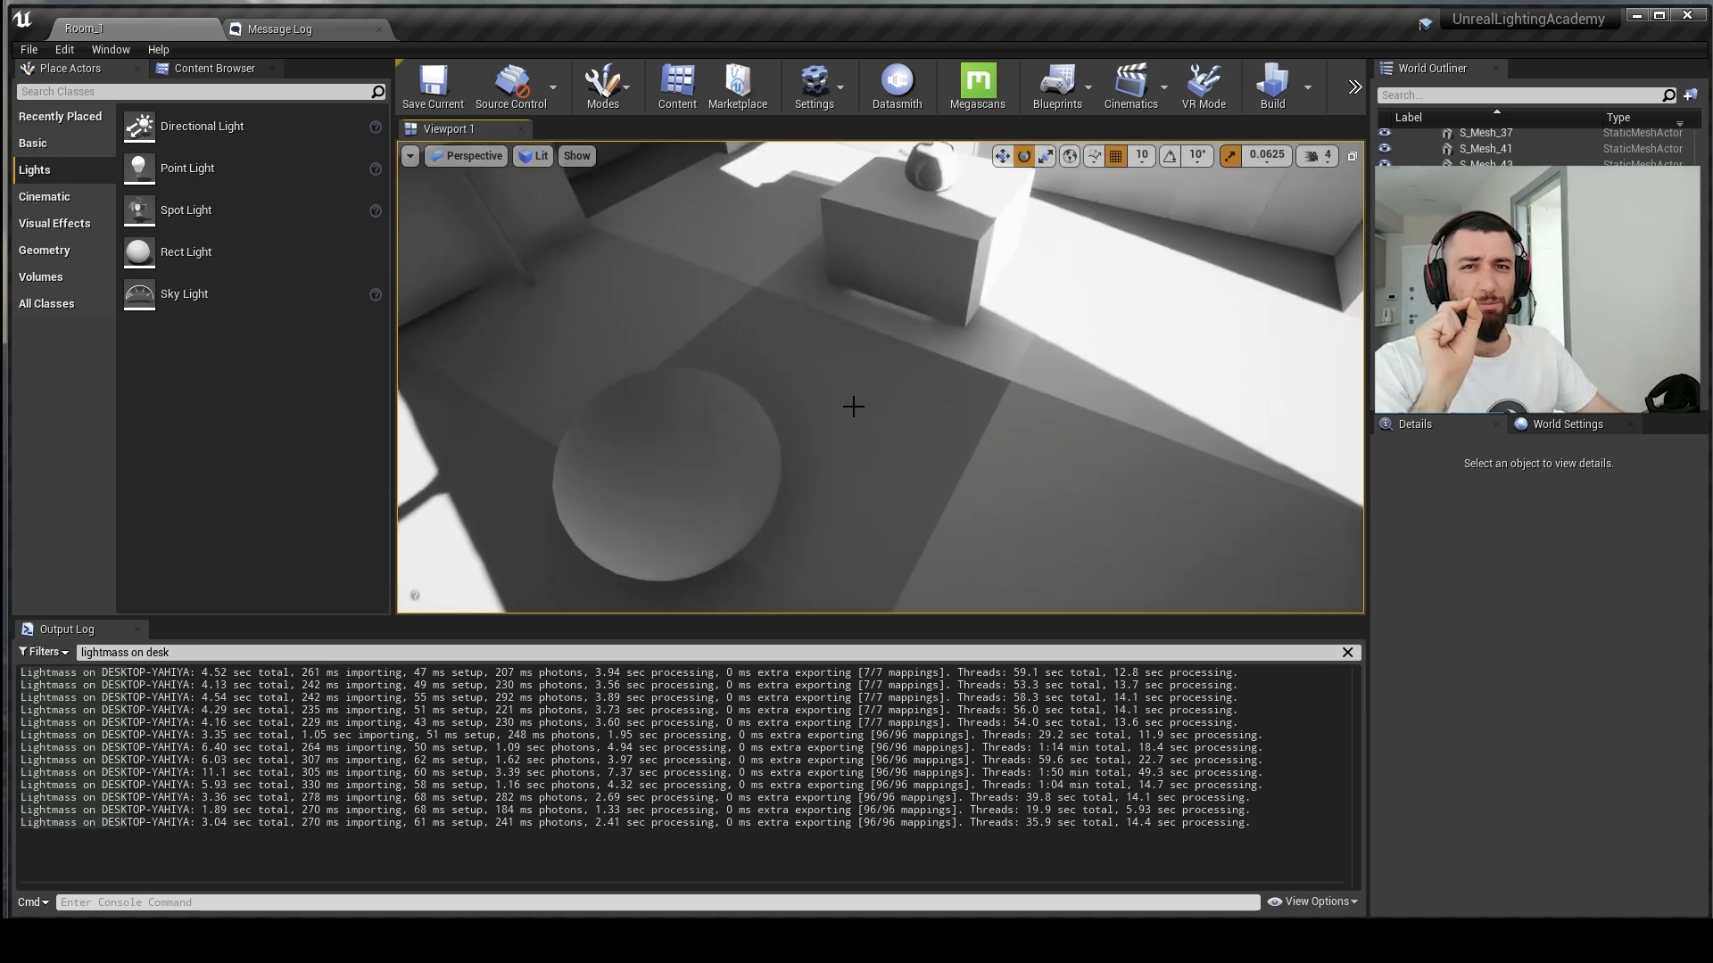
pyautogui.moveTo(838, 259); pyautogui.dragTo(1026, 402, button='right')
pyautogui.moveTo(881, 377); pyautogui.dragTo(1249, 474, button='right')
pyautogui.click(967, 474)
pyautogui.press('F11')
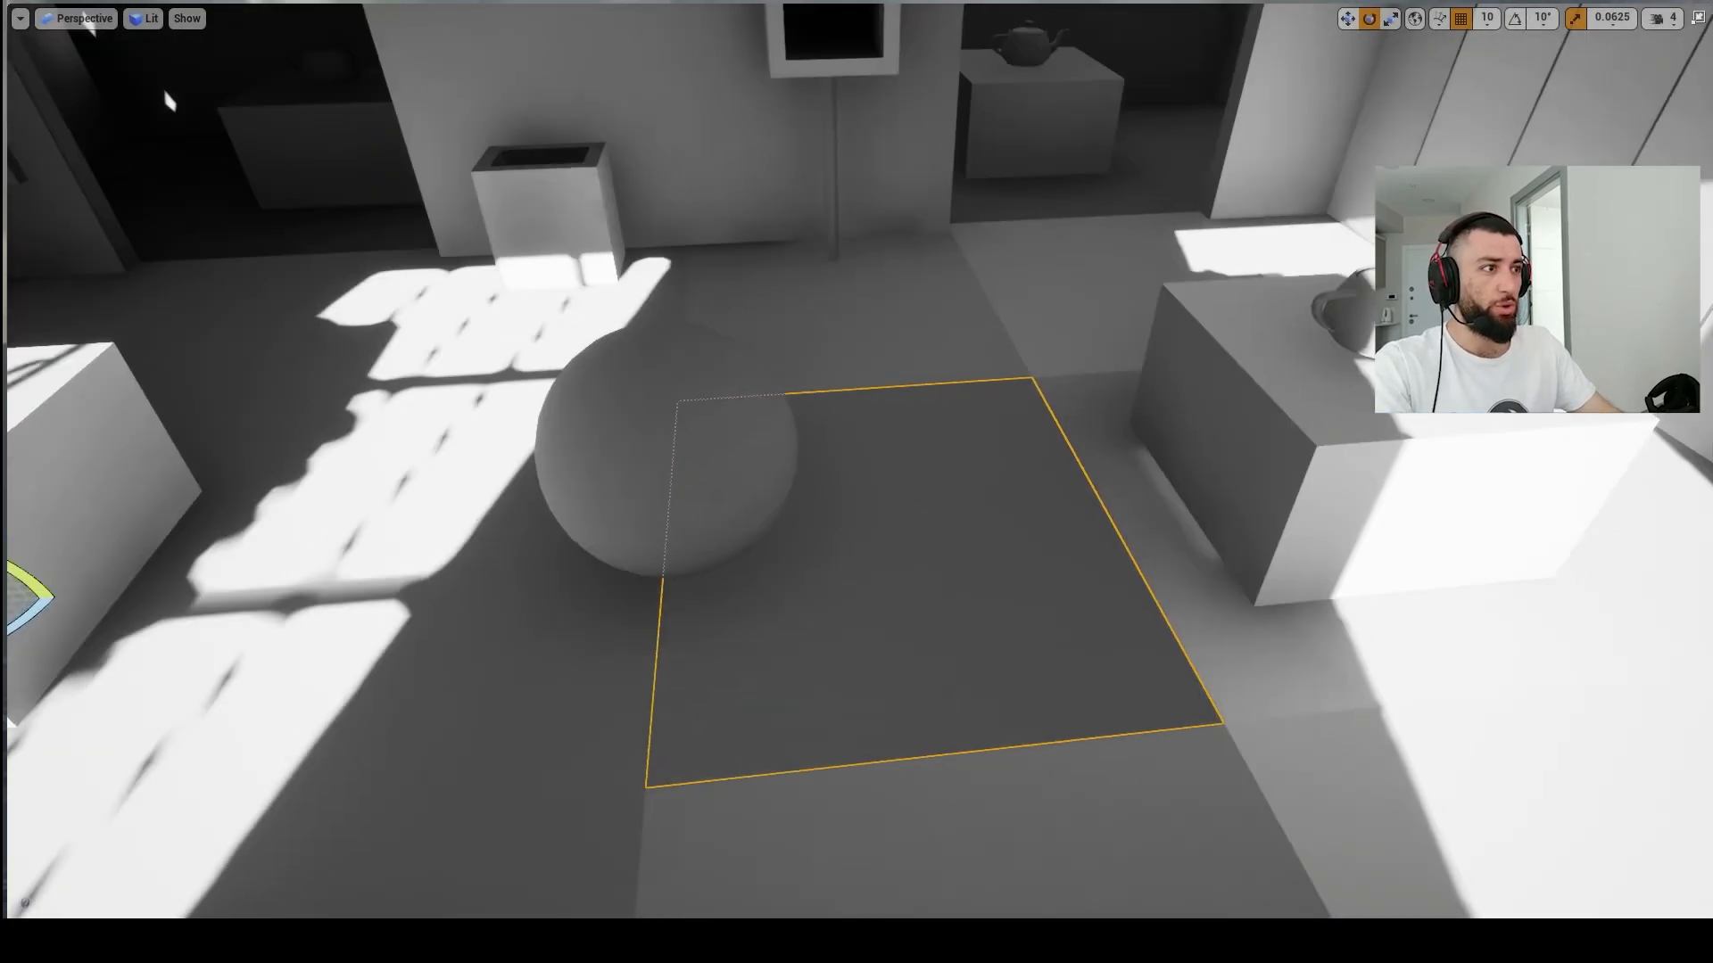
pyautogui.moveTo(1172, 670); pyautogui.dragTo(1157, 559, button='right')
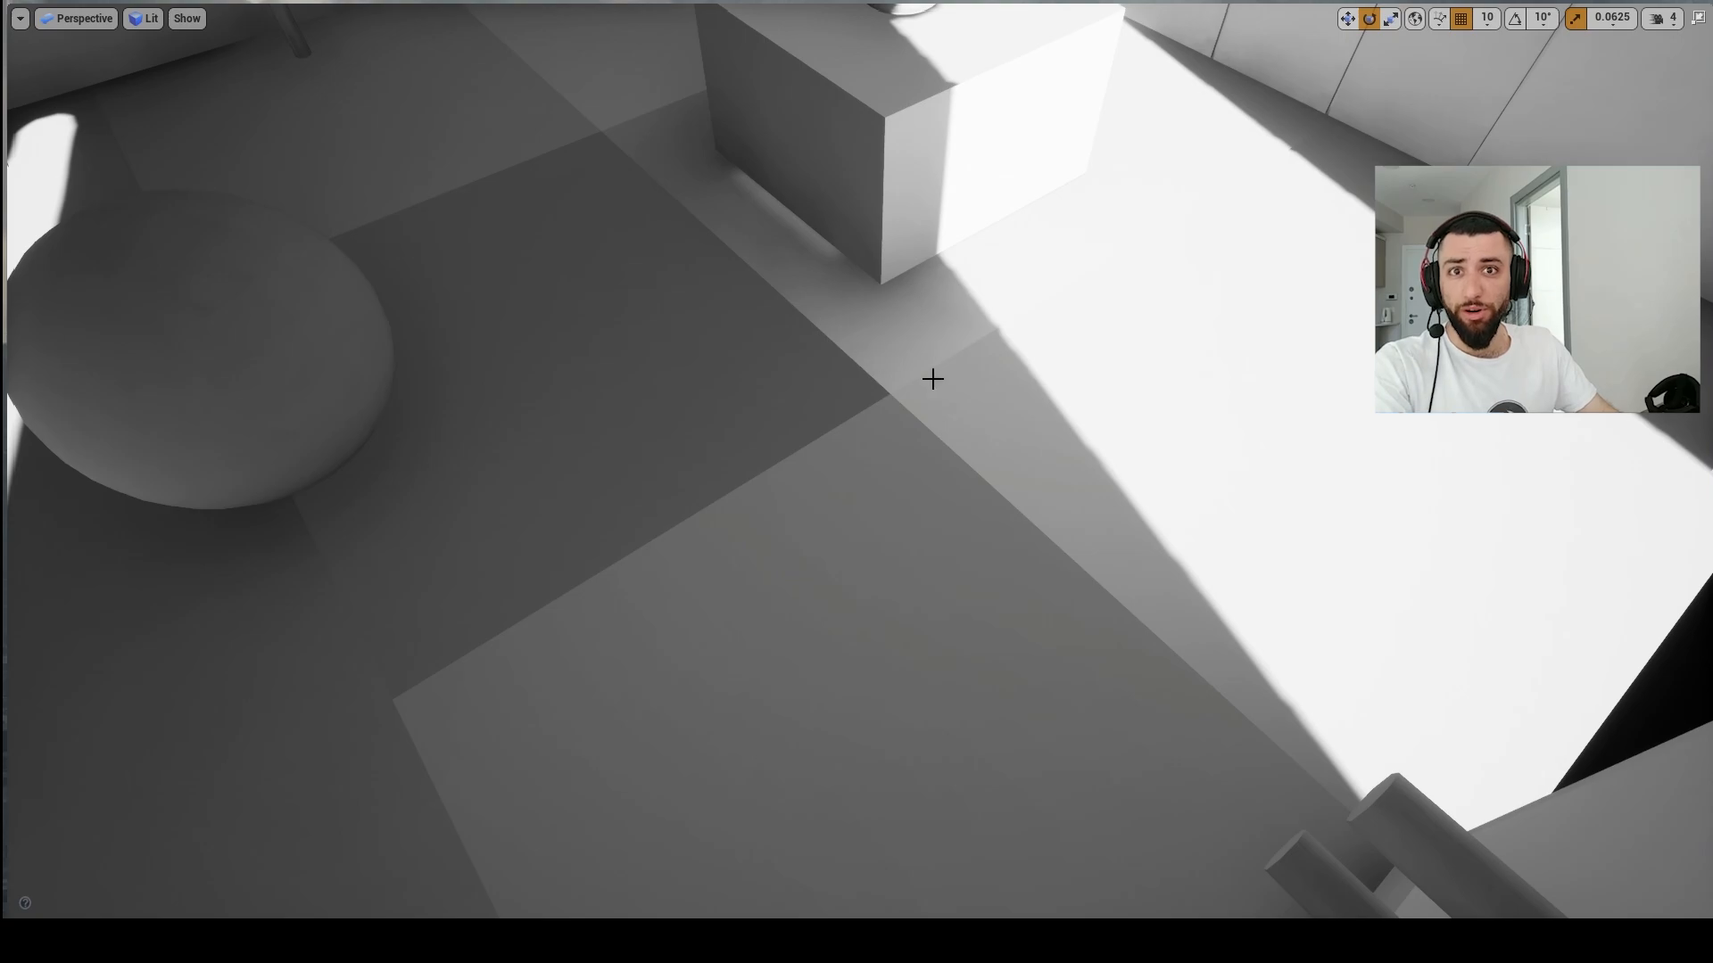
# Step: Select the large floor piece under the teapot block and compare its shading with the adjoining floor and walls
pyautogui.moveTo(934, 379); pyautogui.dragTo(848, 474, button='right')
pyautogui.click(830, 413)
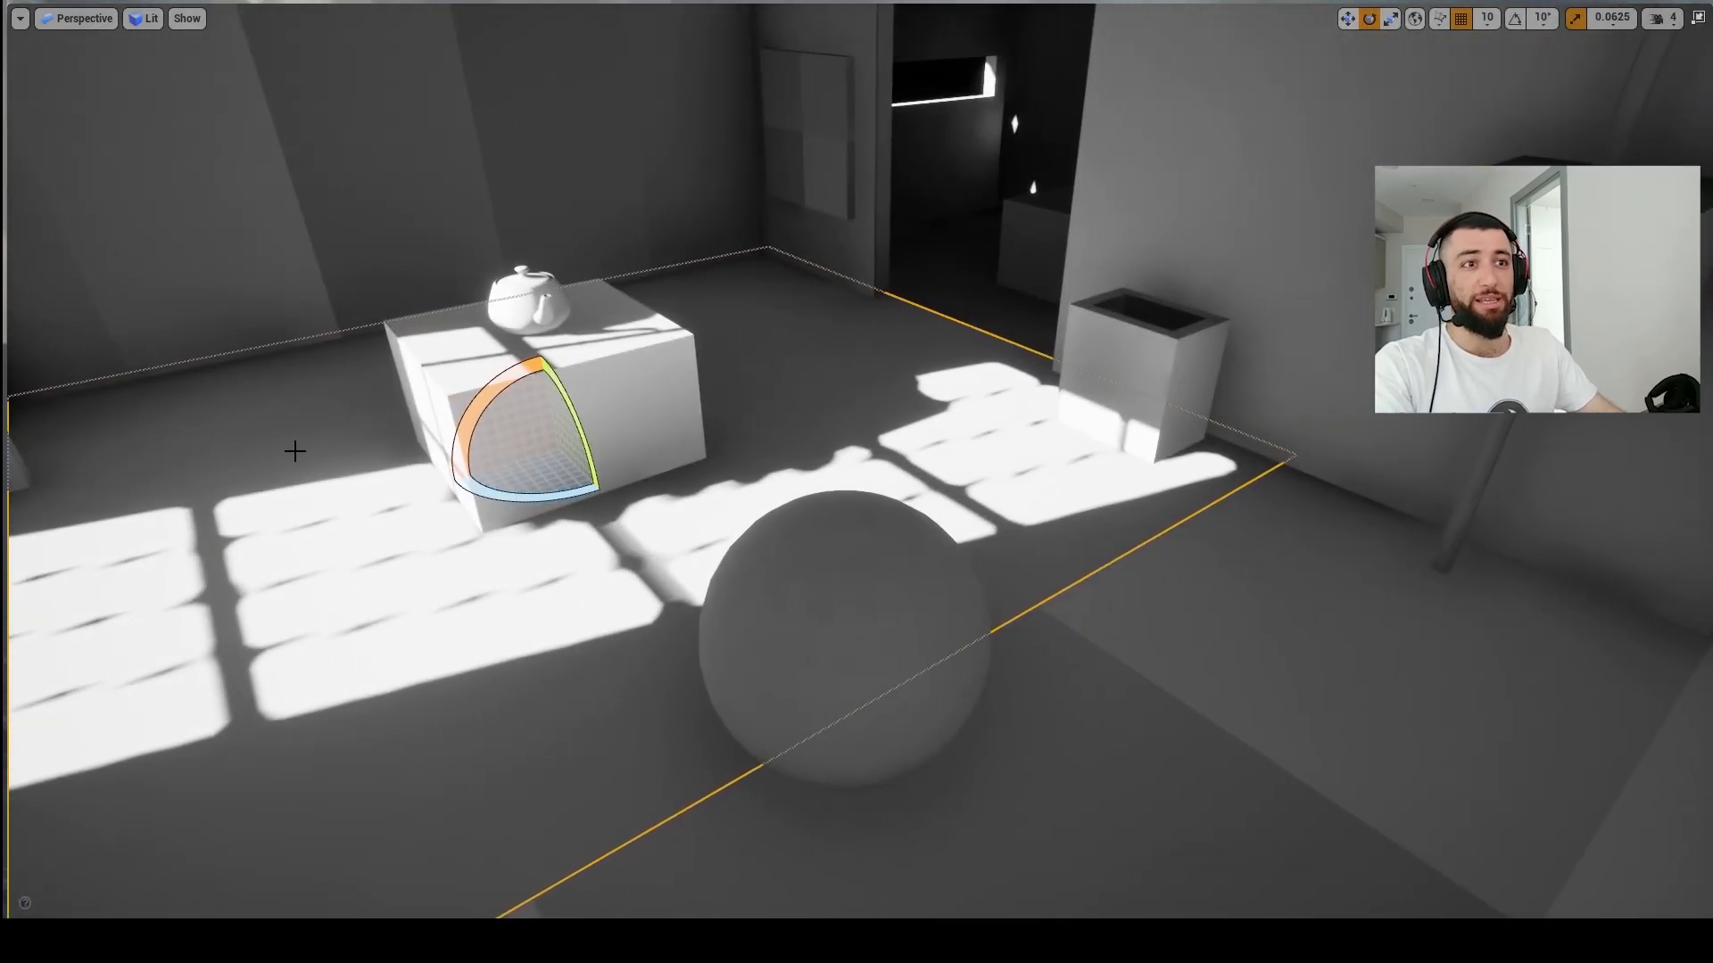
pyautogui.moveTo(771, 534); pyautogui.dragTo(905, 609, button='right')
pyautogui.click(952, 492)
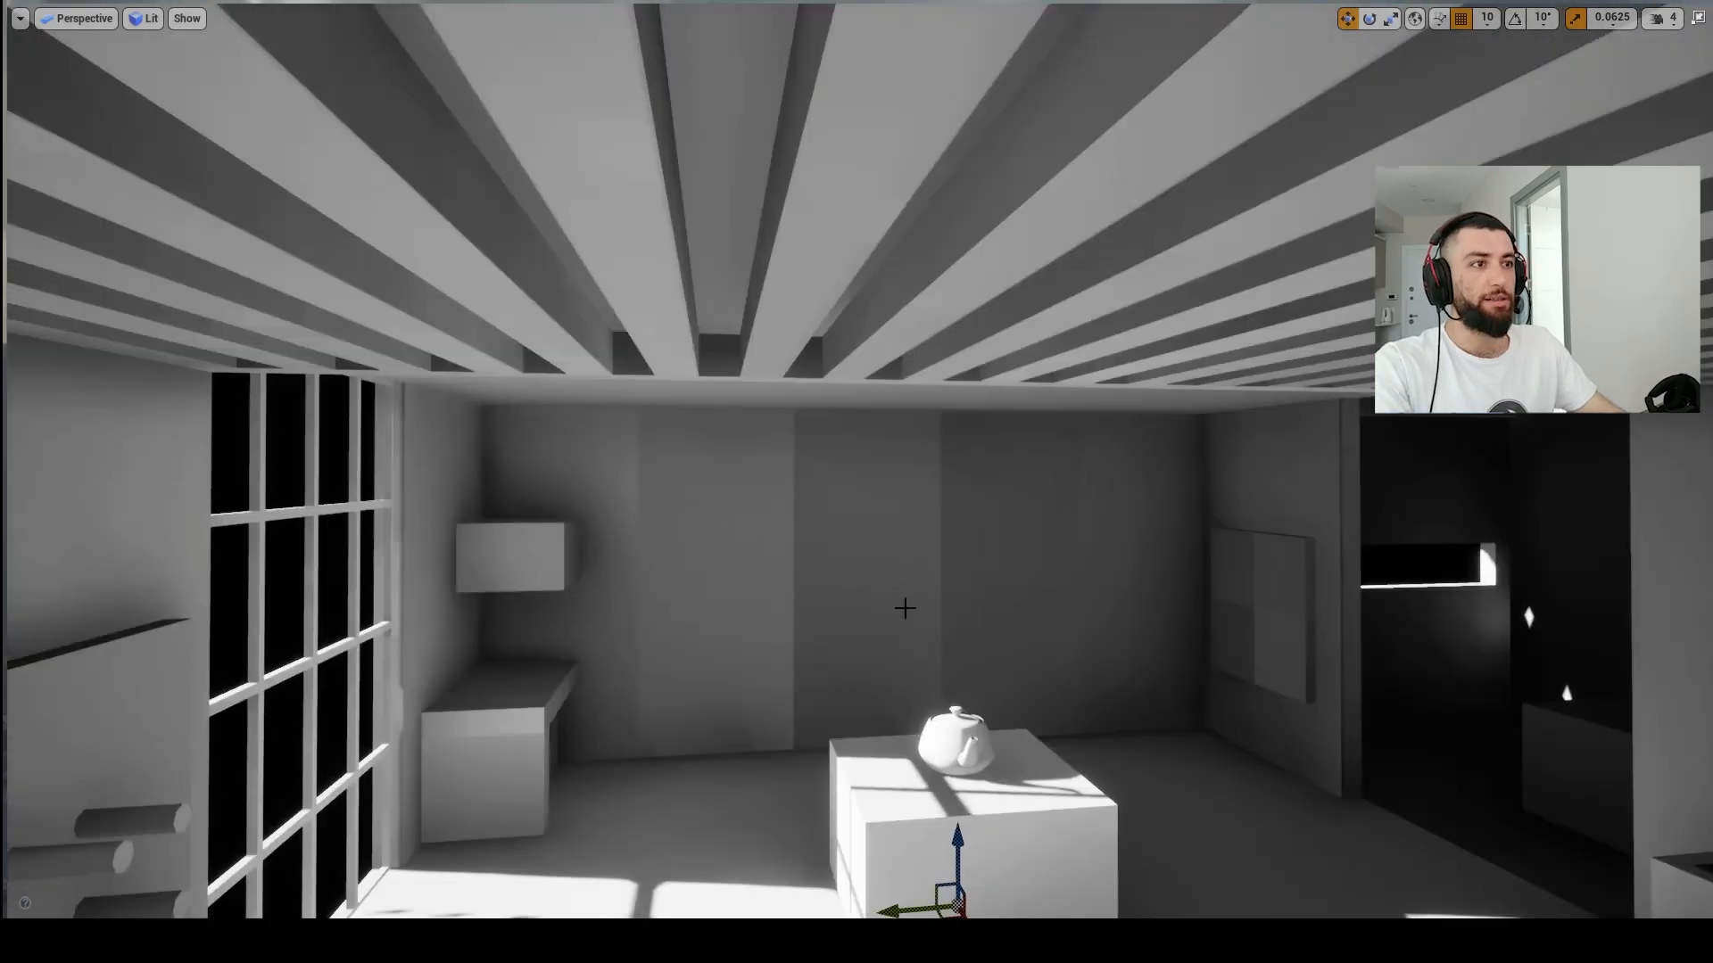
# Step: Switch to the browser and look over the Unreal Engine Architectural Masterclass page on Gumroad
pyautogui.scroll(-5, 906, 486)
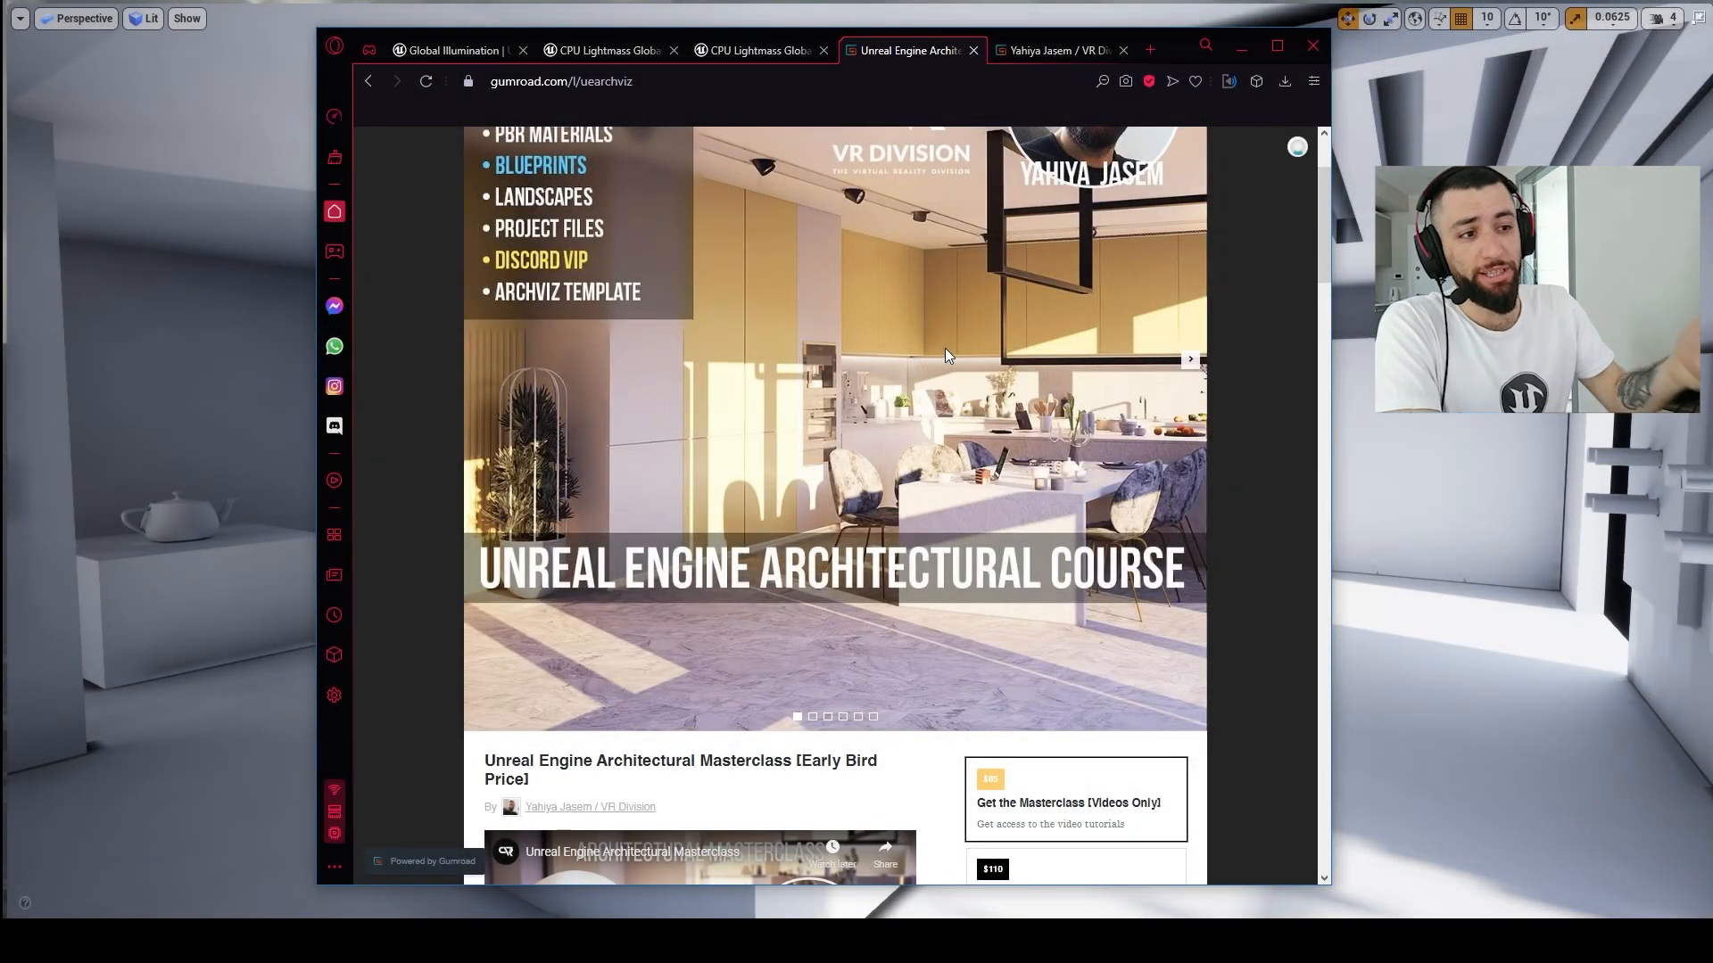
pyautogui.scroll(2, 944, 348)
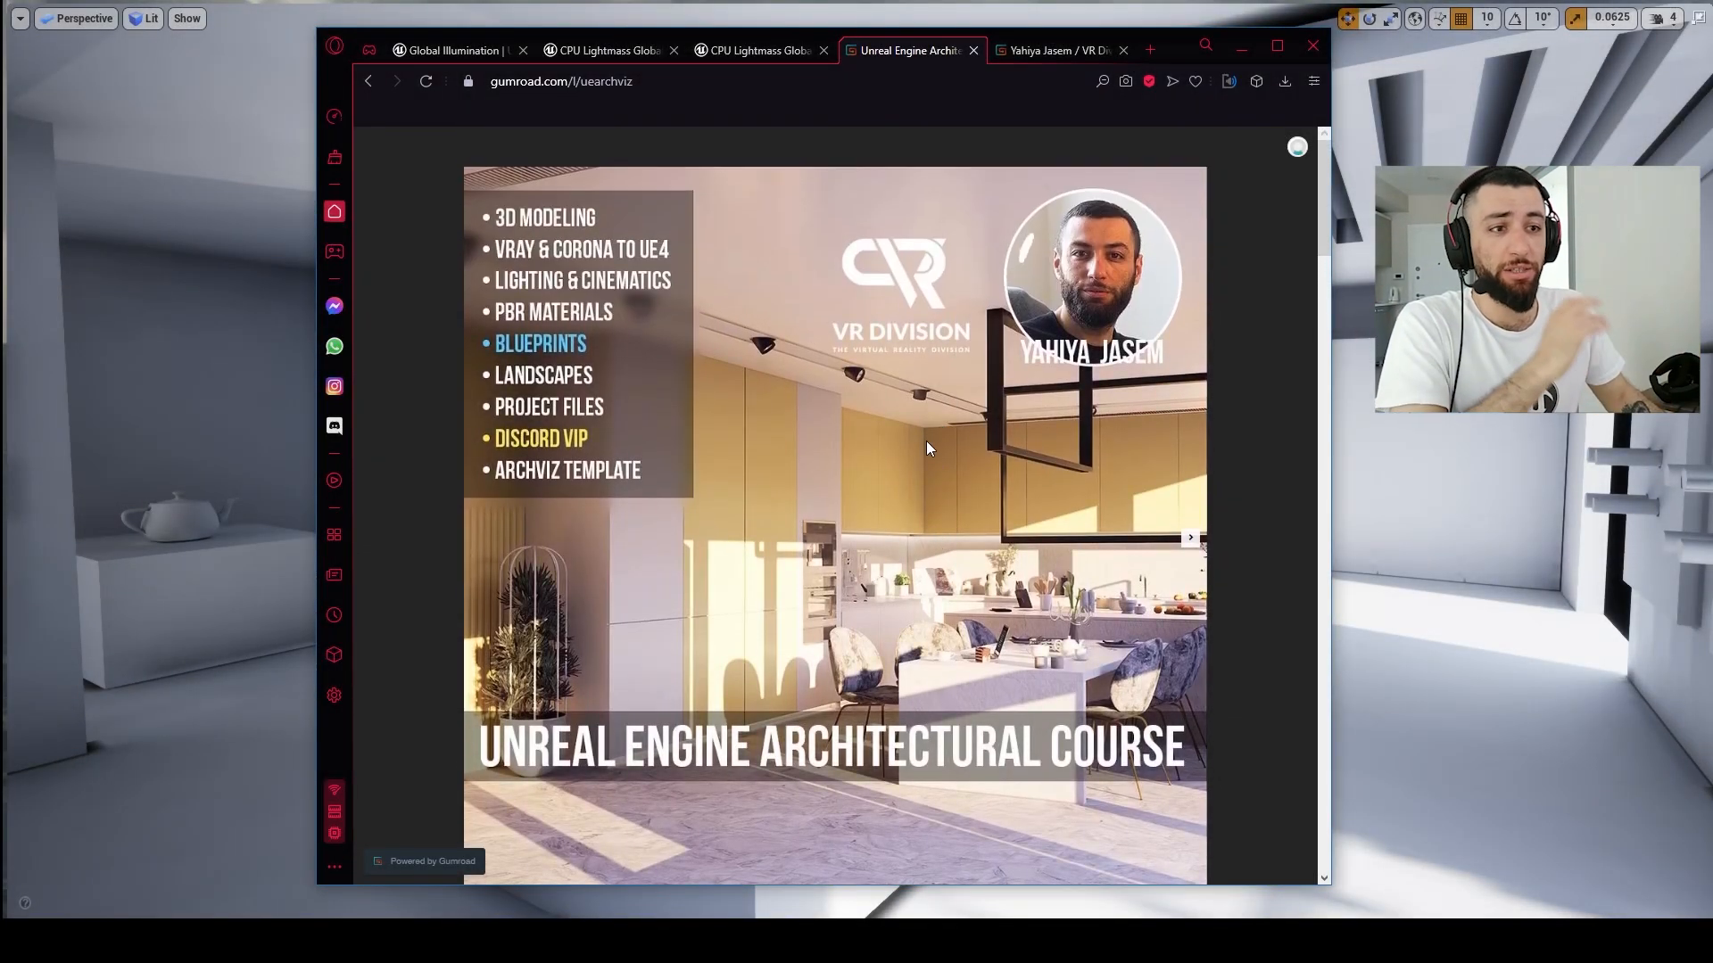
# Step: Return to the Unreal Editor, set Num Indirect Lighting Bounces to 0 in the Lightmass settings and build the lighting
pyautogui.scroll(-3, 926, 440)
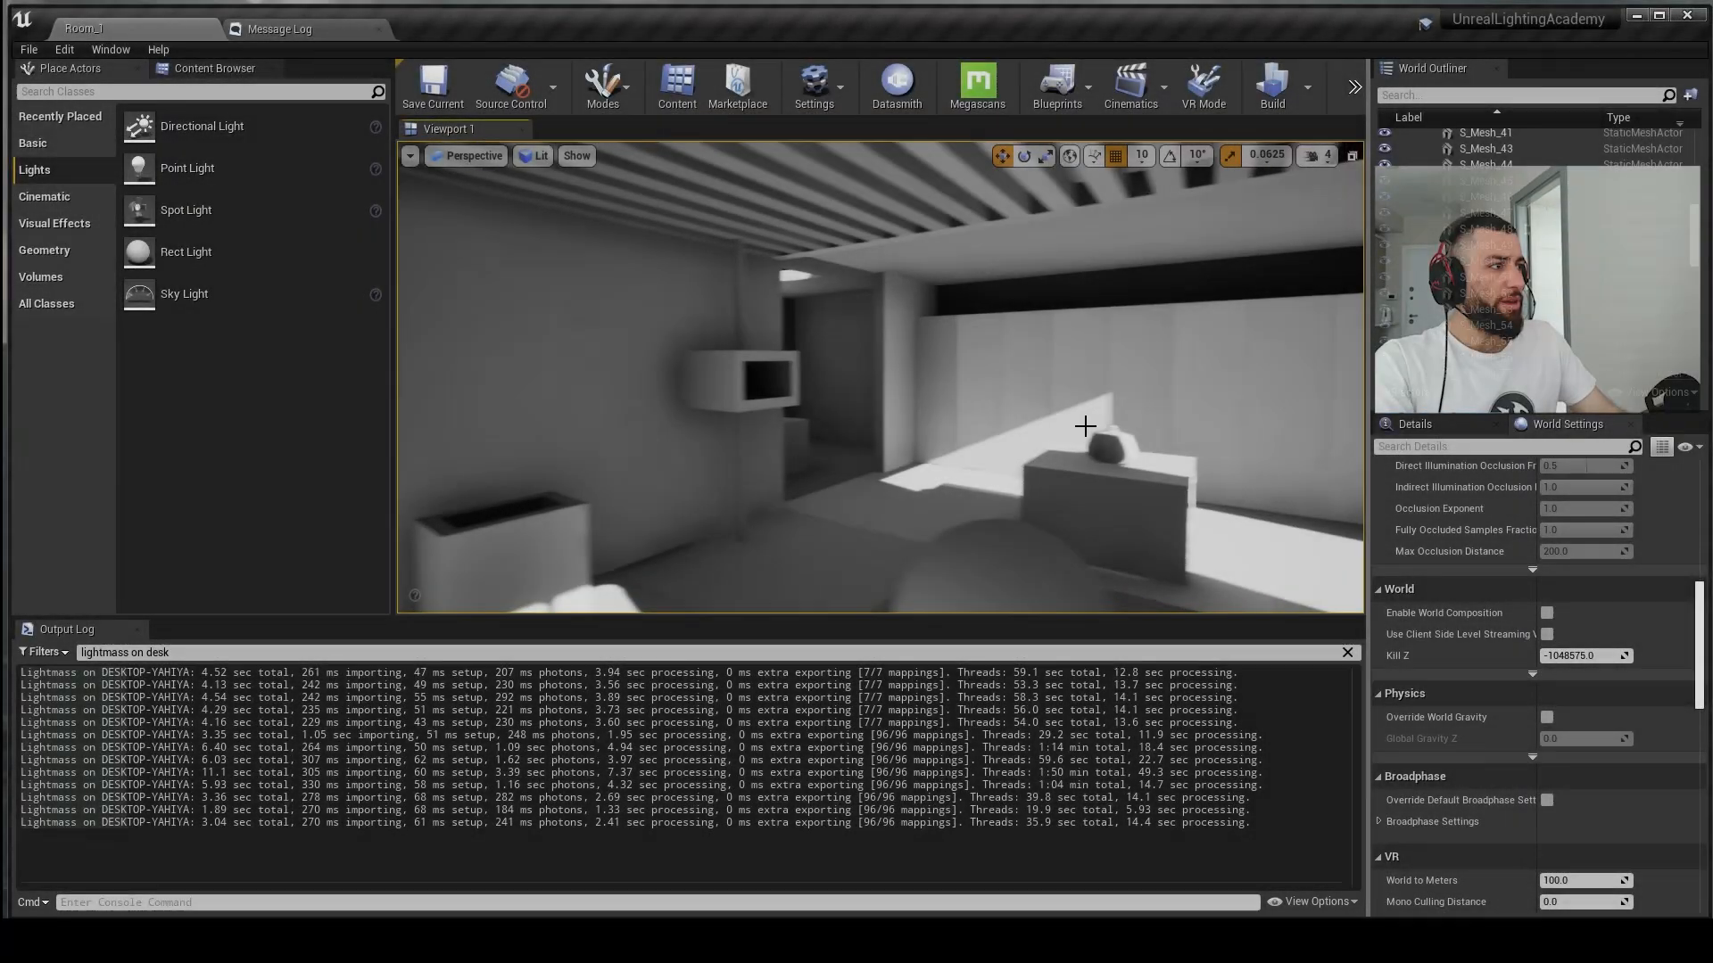
pyautogui.scroll(-5, 1495, 613)
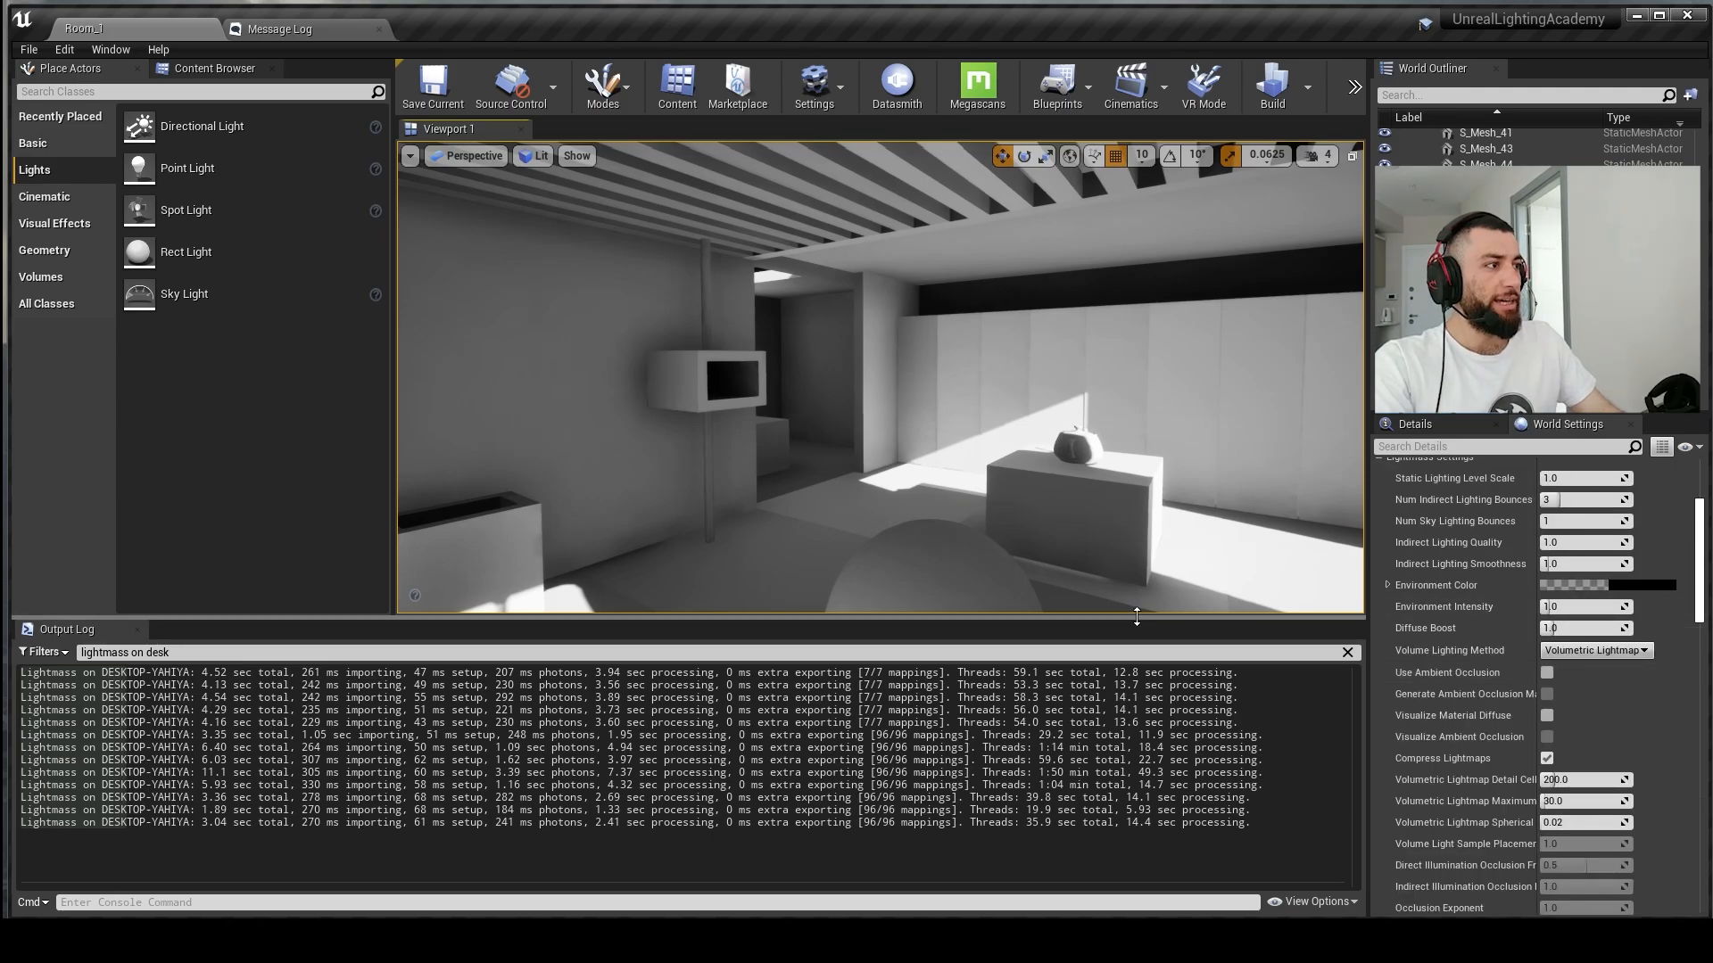
pyautogui.moveTo(1138, 617); pyautogui.dragTo(1137, 668)
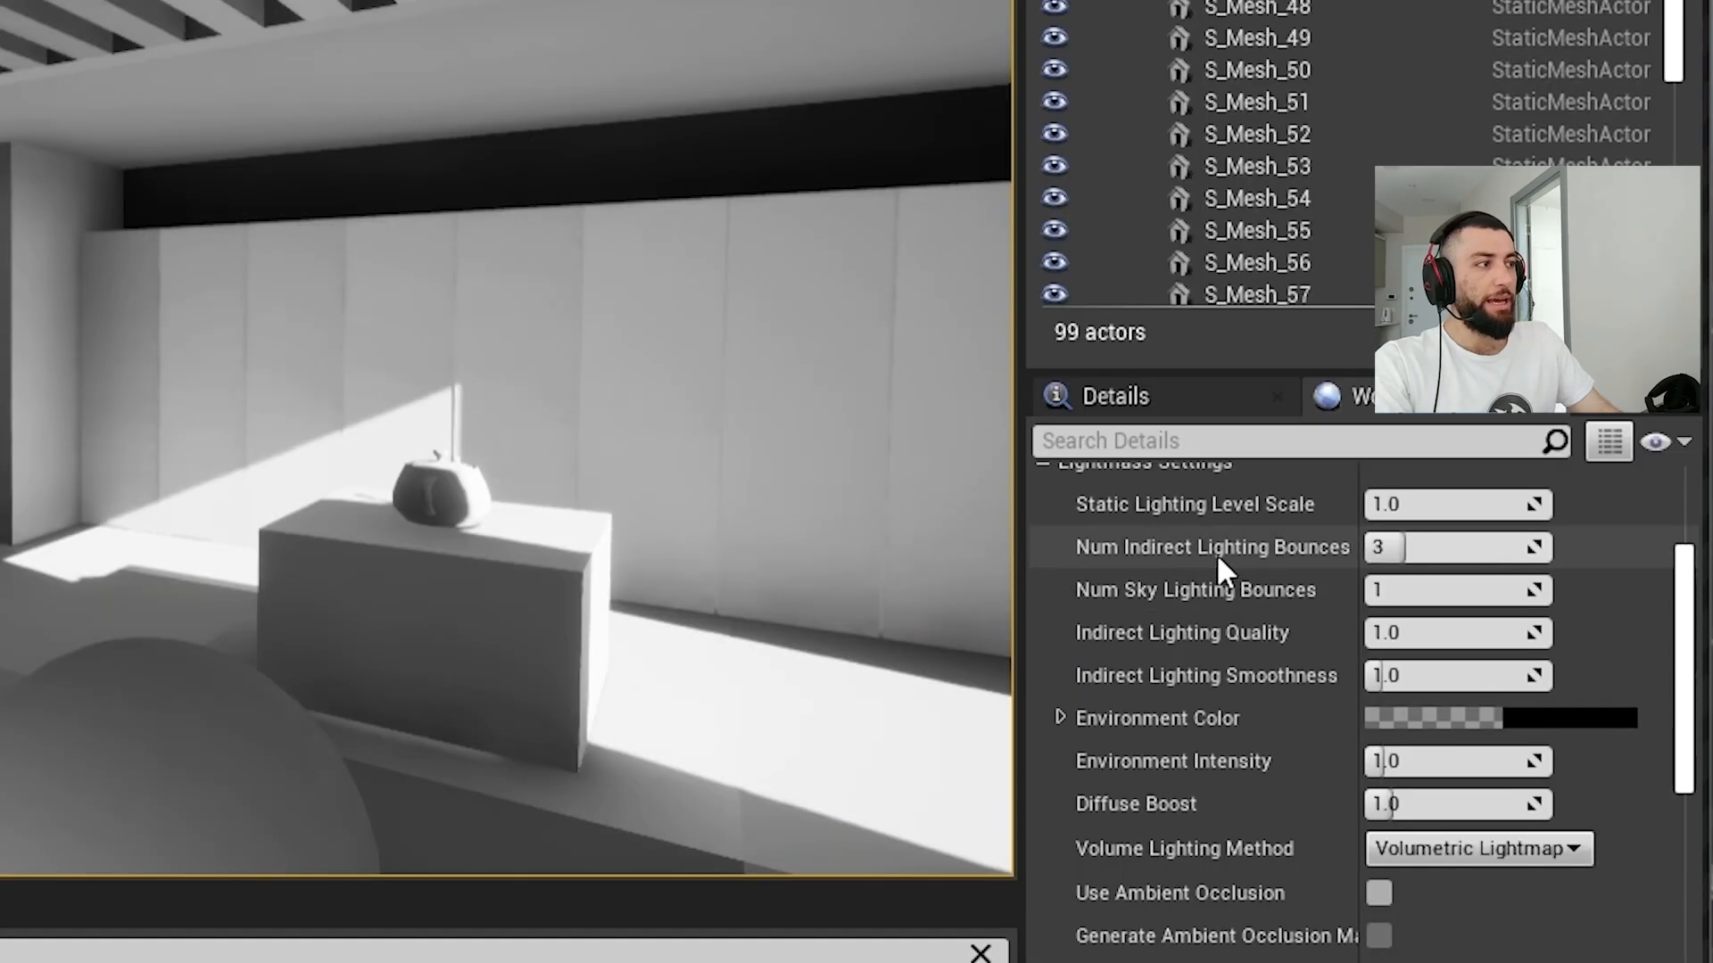
pyautogui.click(1401, 558)
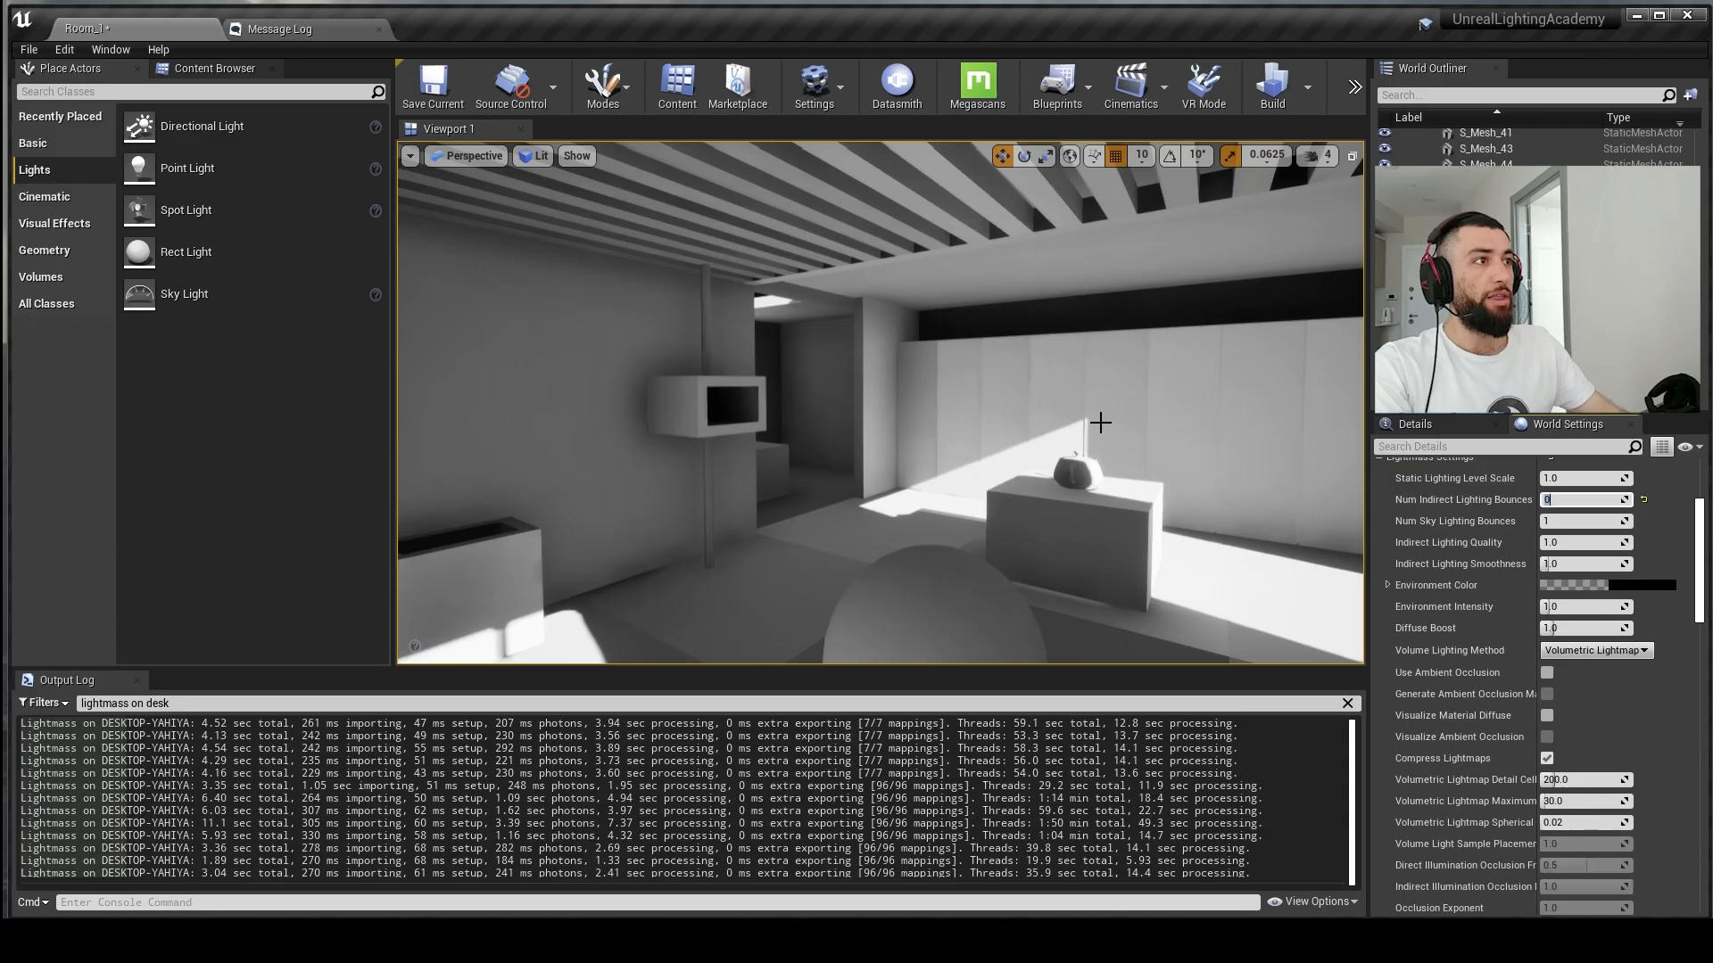
pyautogui.scroll(-4, 480, 388)
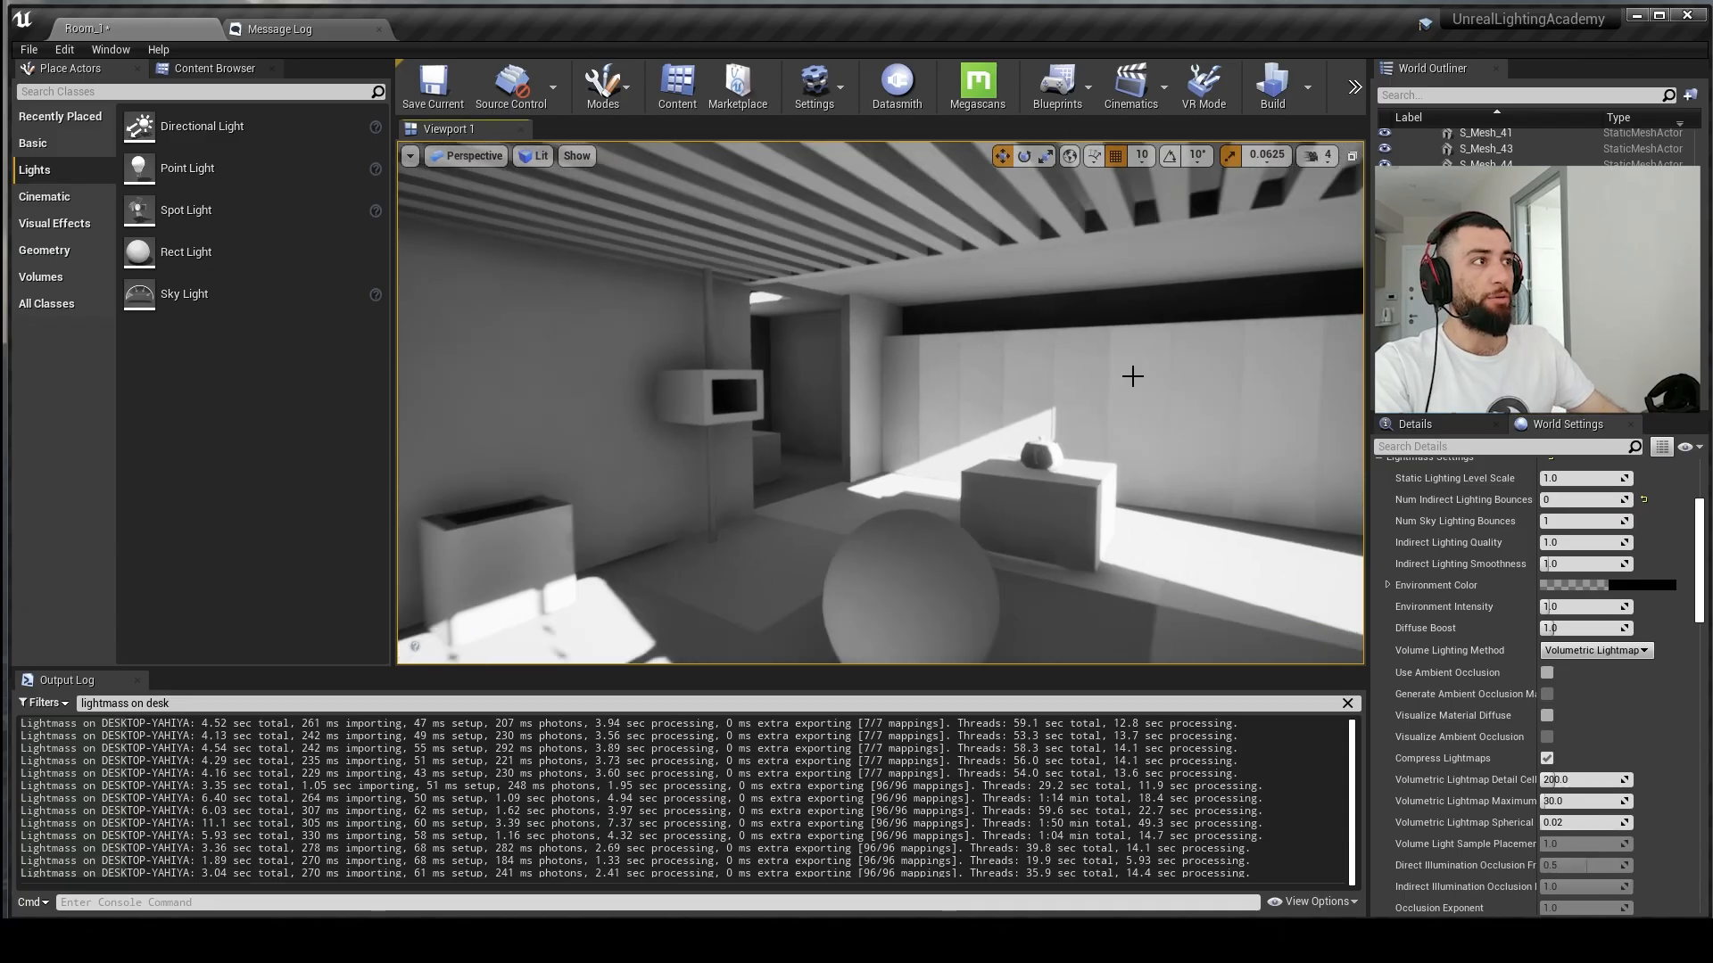
pyautogui.click(1271, 89)
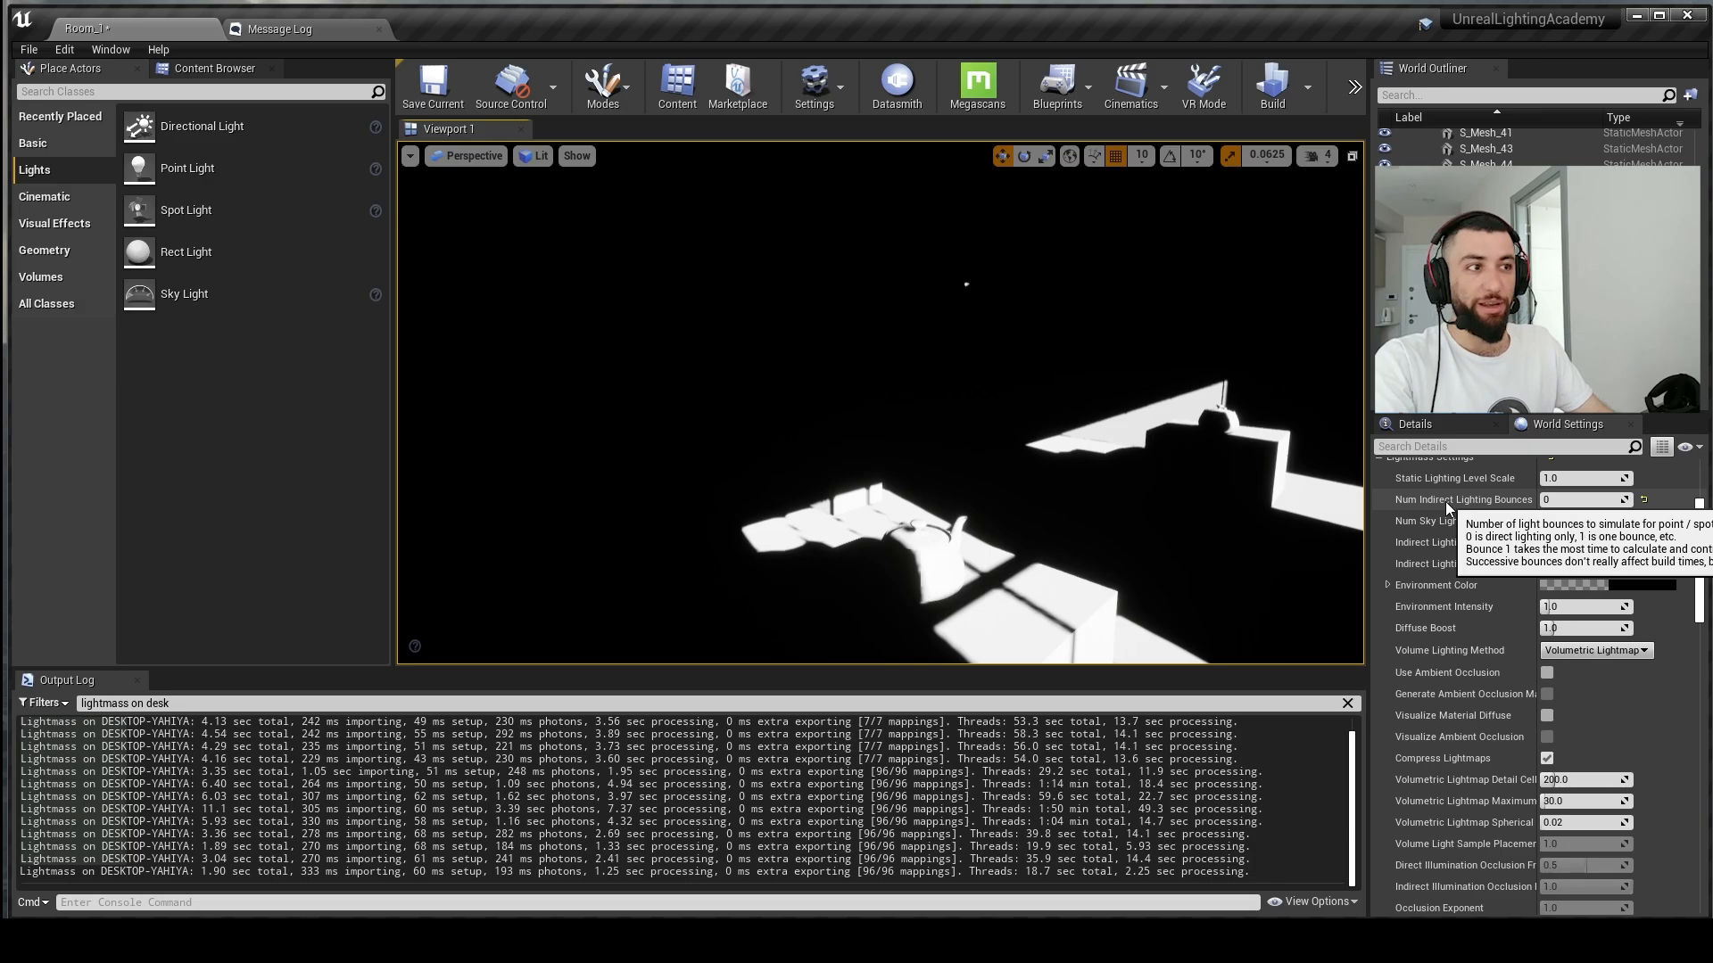
# Step: Rebuild the lighting with Num Indirect Lighting Bounces set to 1 and check the latest Lightmass build time in the log
pyautogui.moveTo(1160, 464); pyautogui.dragTo(1182, 429, button='right')
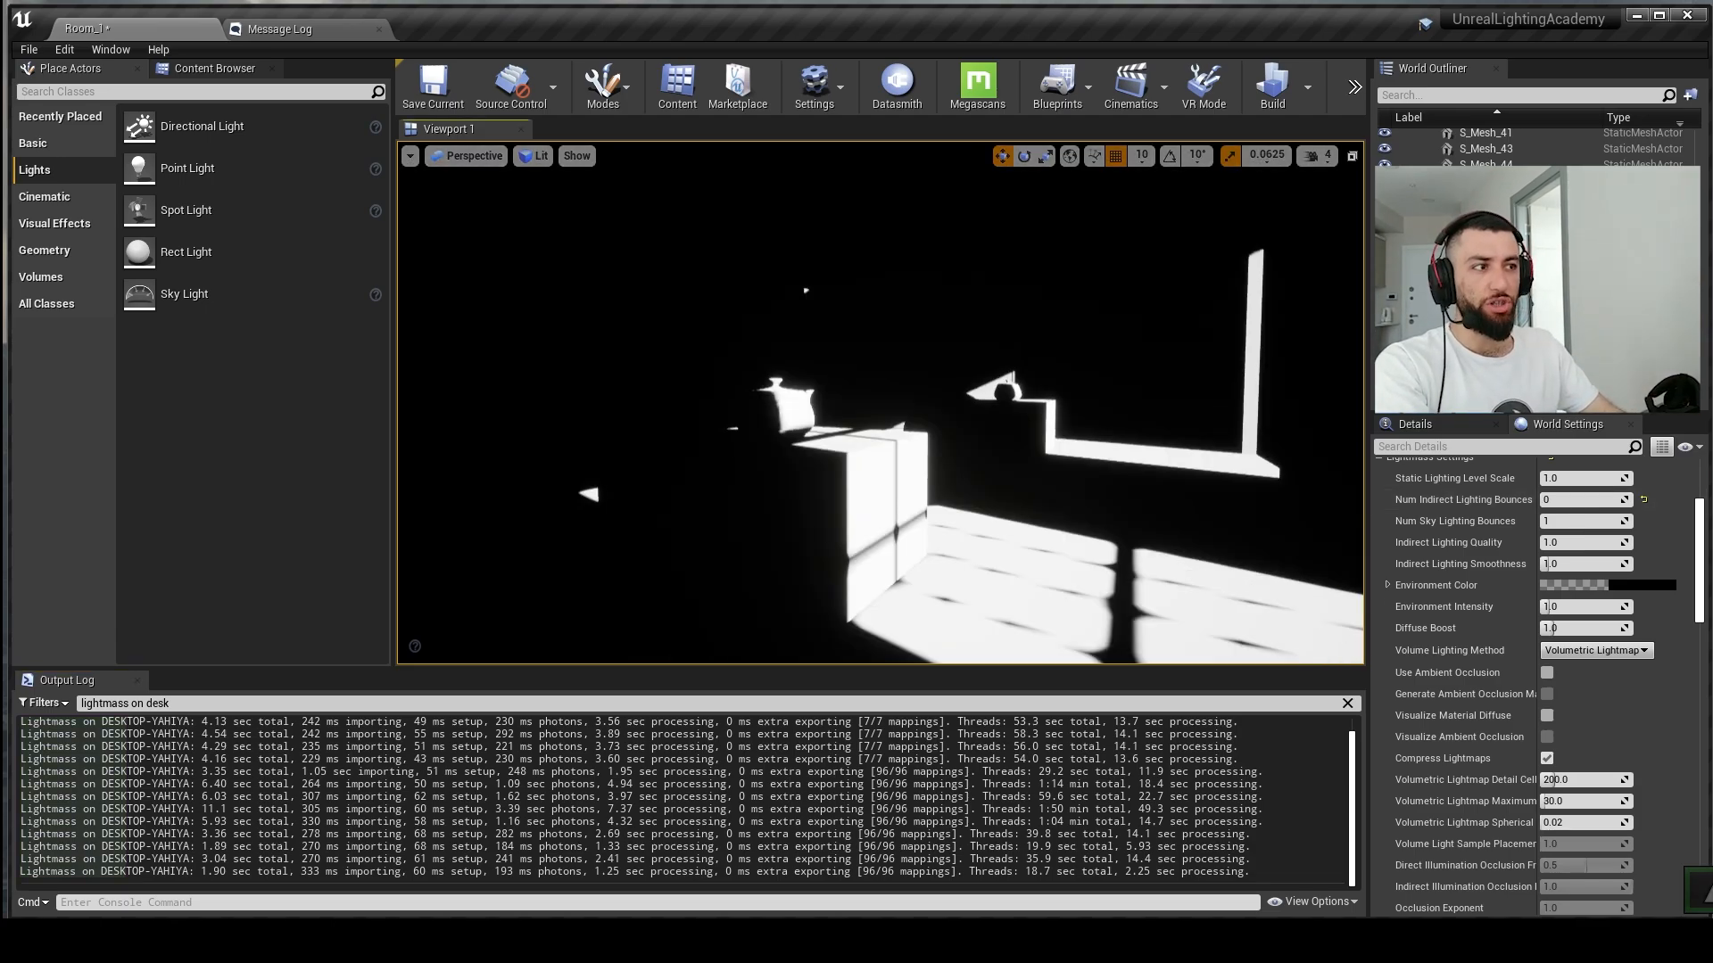
pyautogui.click(1570, 499)
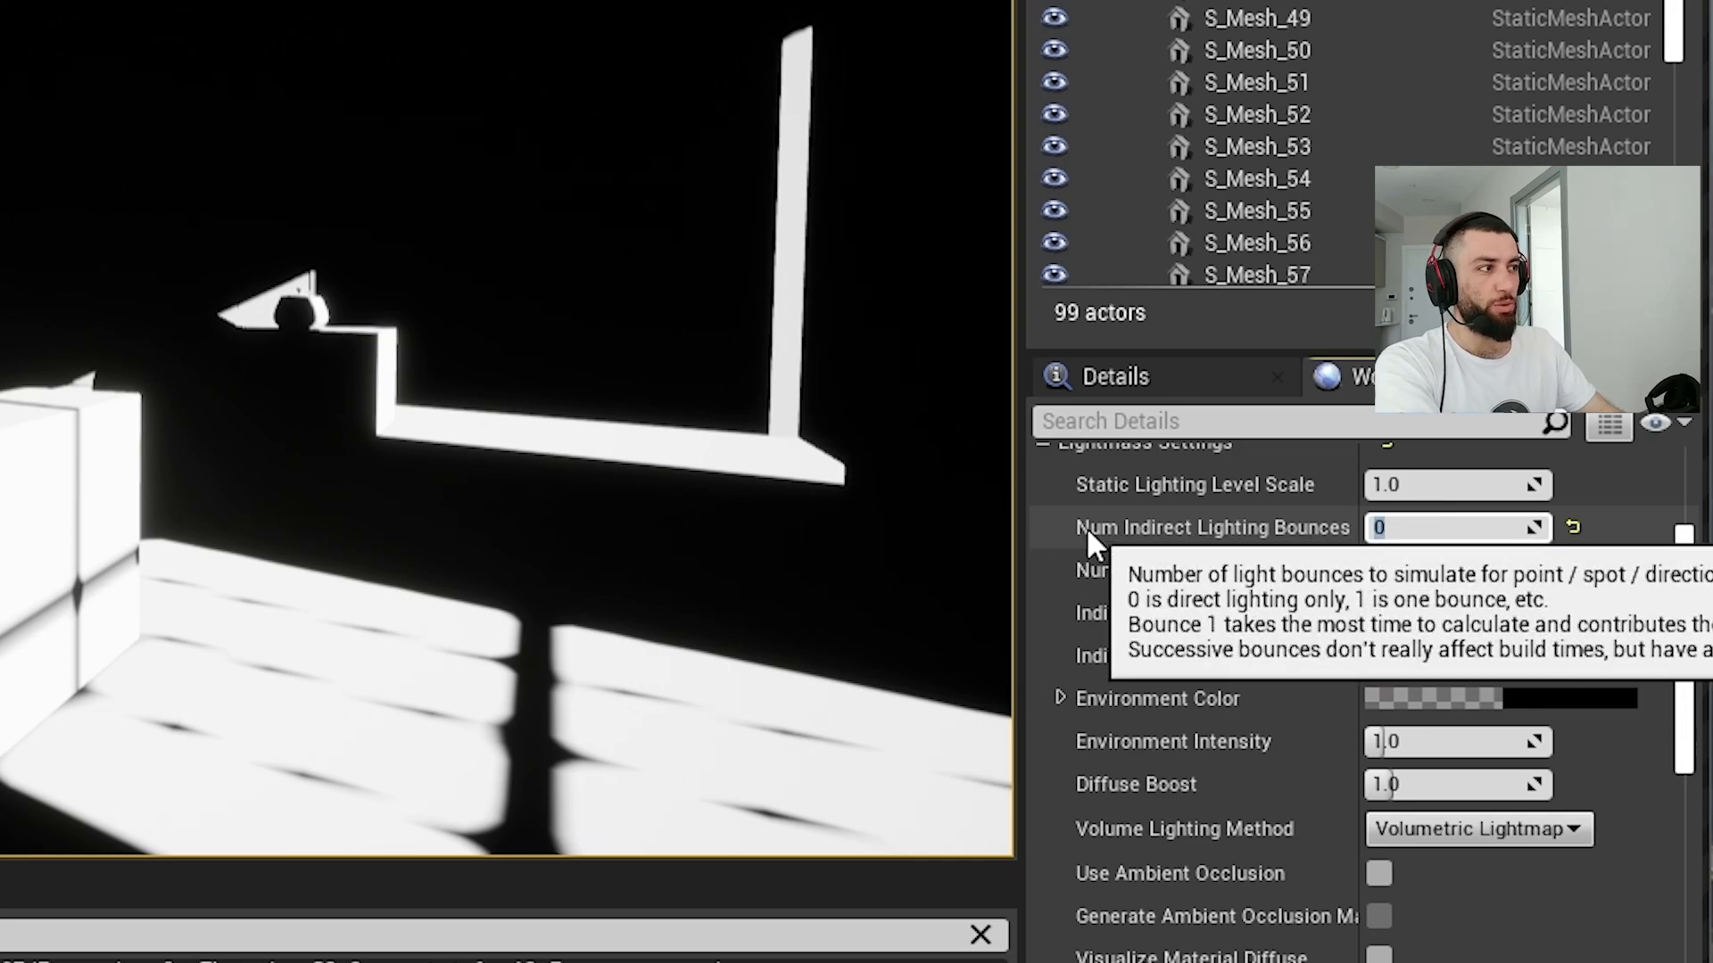
pyautogui.write('1')
pyautogui.press('Return')
pyautogui.click(1272, 87)
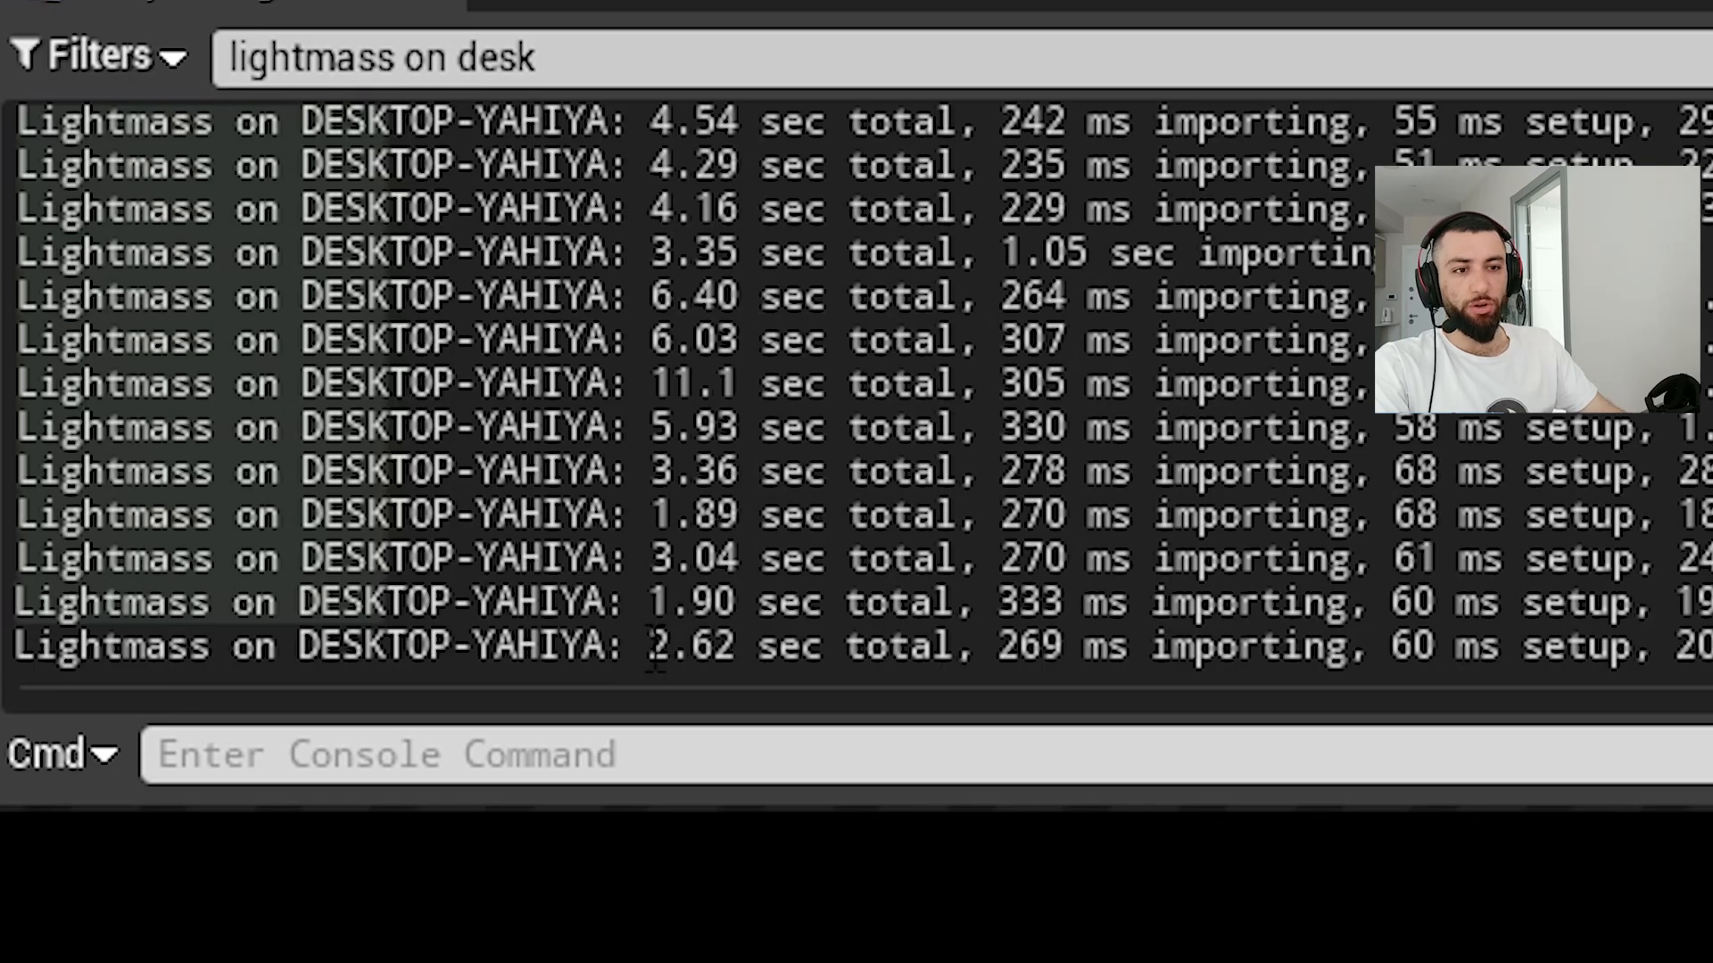
pyautogui.moveTo(655, 648); pyautogui.dragTo(743, 651)
pyautogui.click(752, 654)
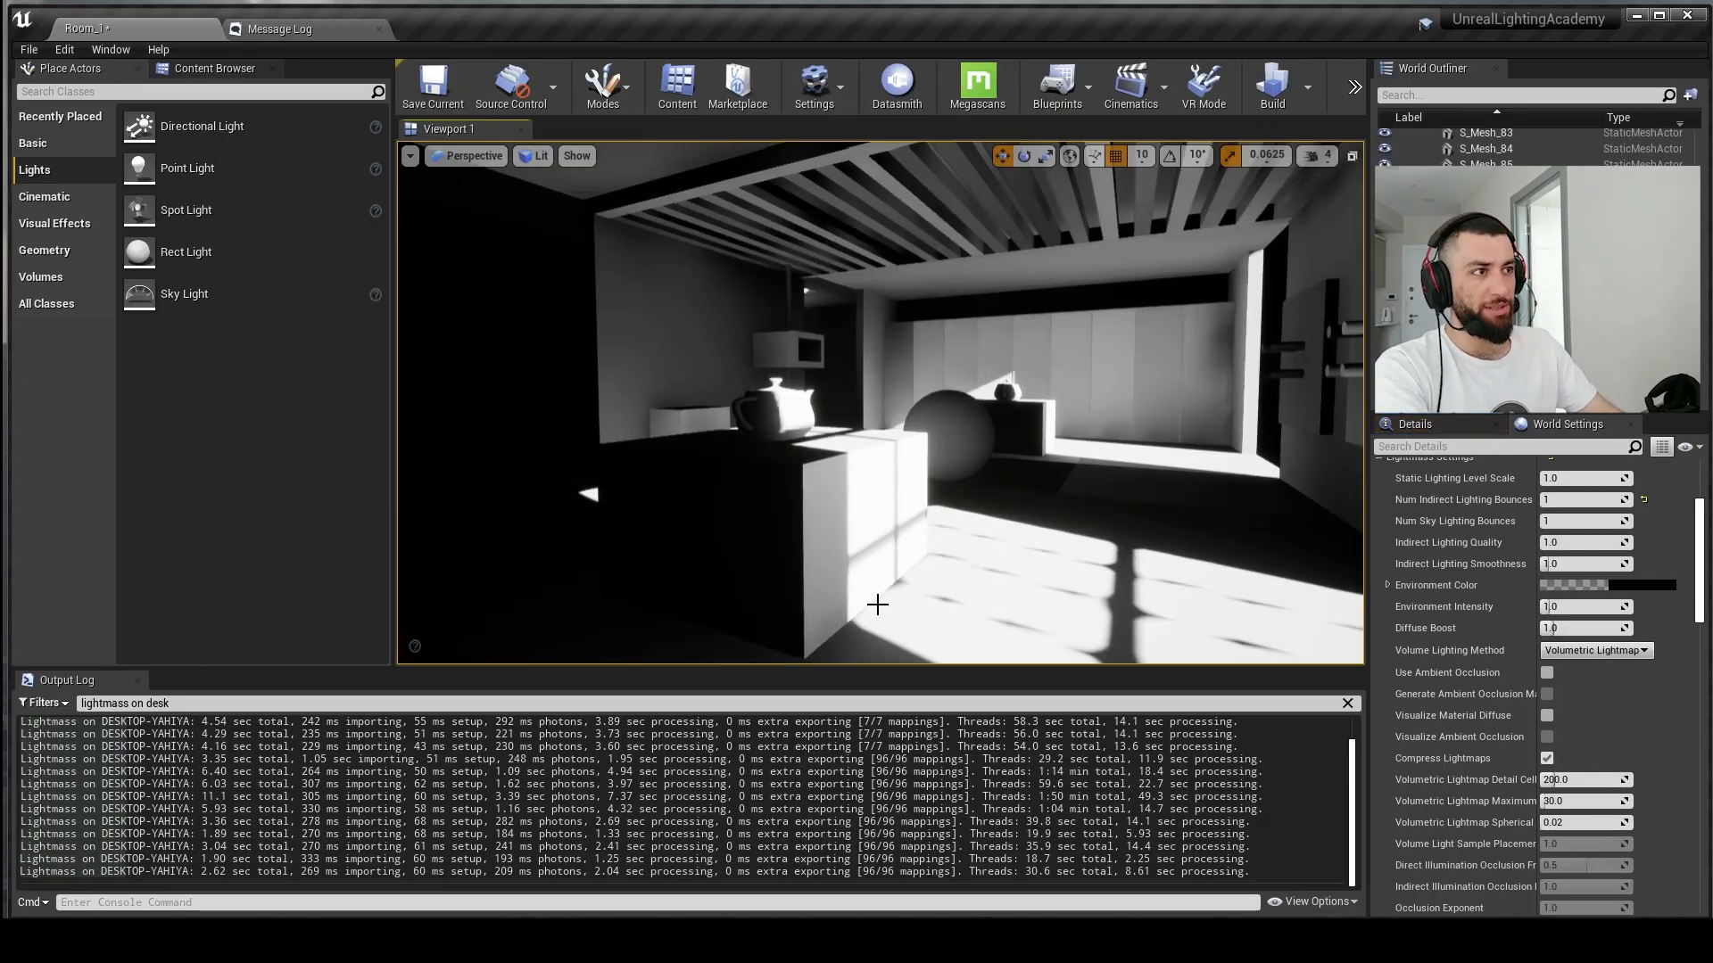
# Step: Rebuild the lighting with Num Indirect Lighting Bounces set to 2 and check the newest build time in the log
pyautogui.click(1596, 500)
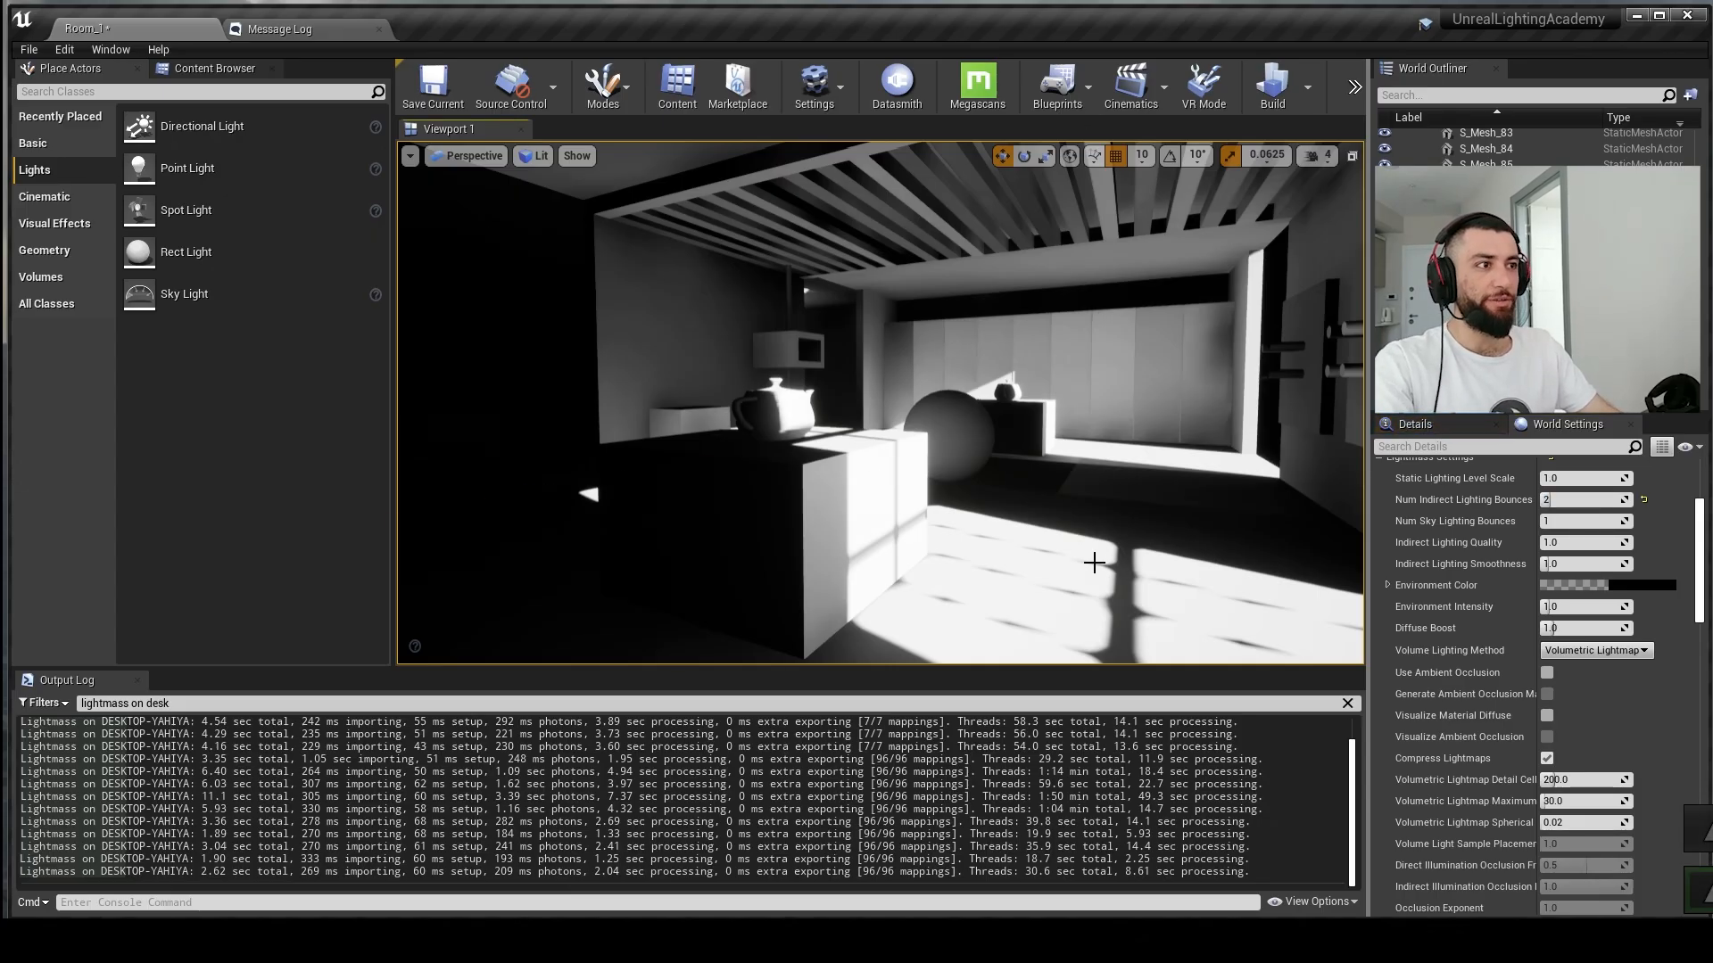
pyautogui.click(1272, 85)
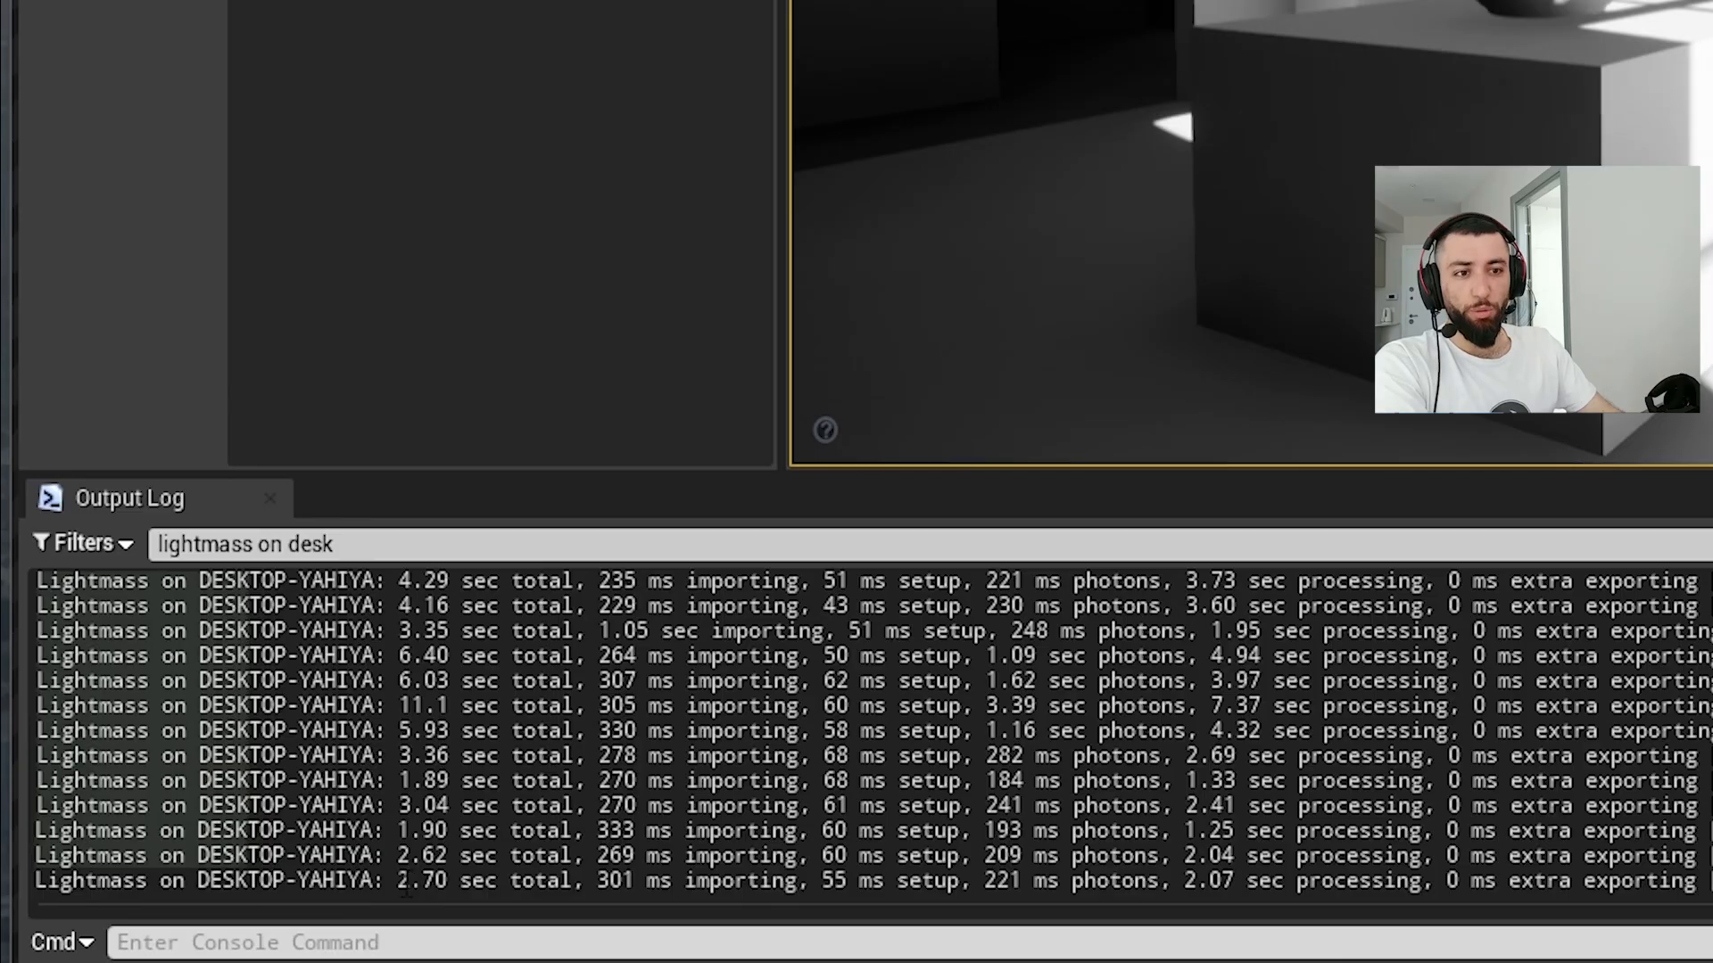
pyautogui.moveTo(206, 873); pyautogui.dragTo(224, 876)
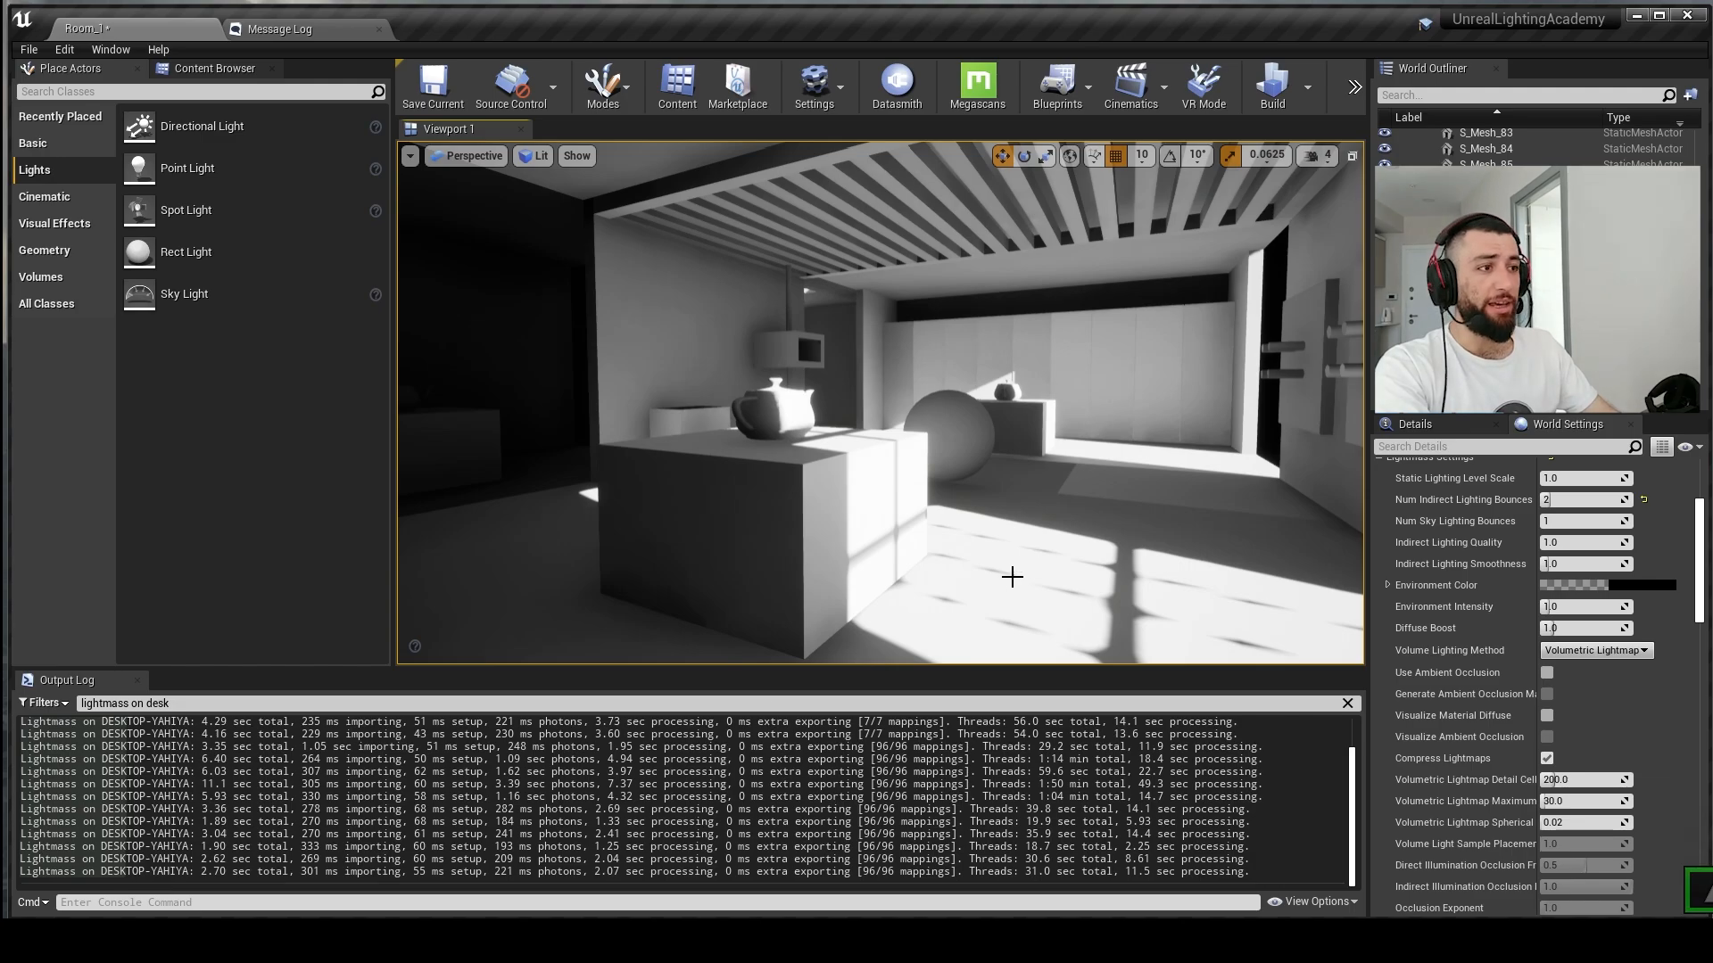
# Step: Open ScreenShot00001 from the project's Screenshots folder and compare it with ScreenShot00002 and ScreenShot00003 in the photo viewer
pyautogui.hotkey('alt', 'Tab')
pyautogui.doubleClick(818, 289)
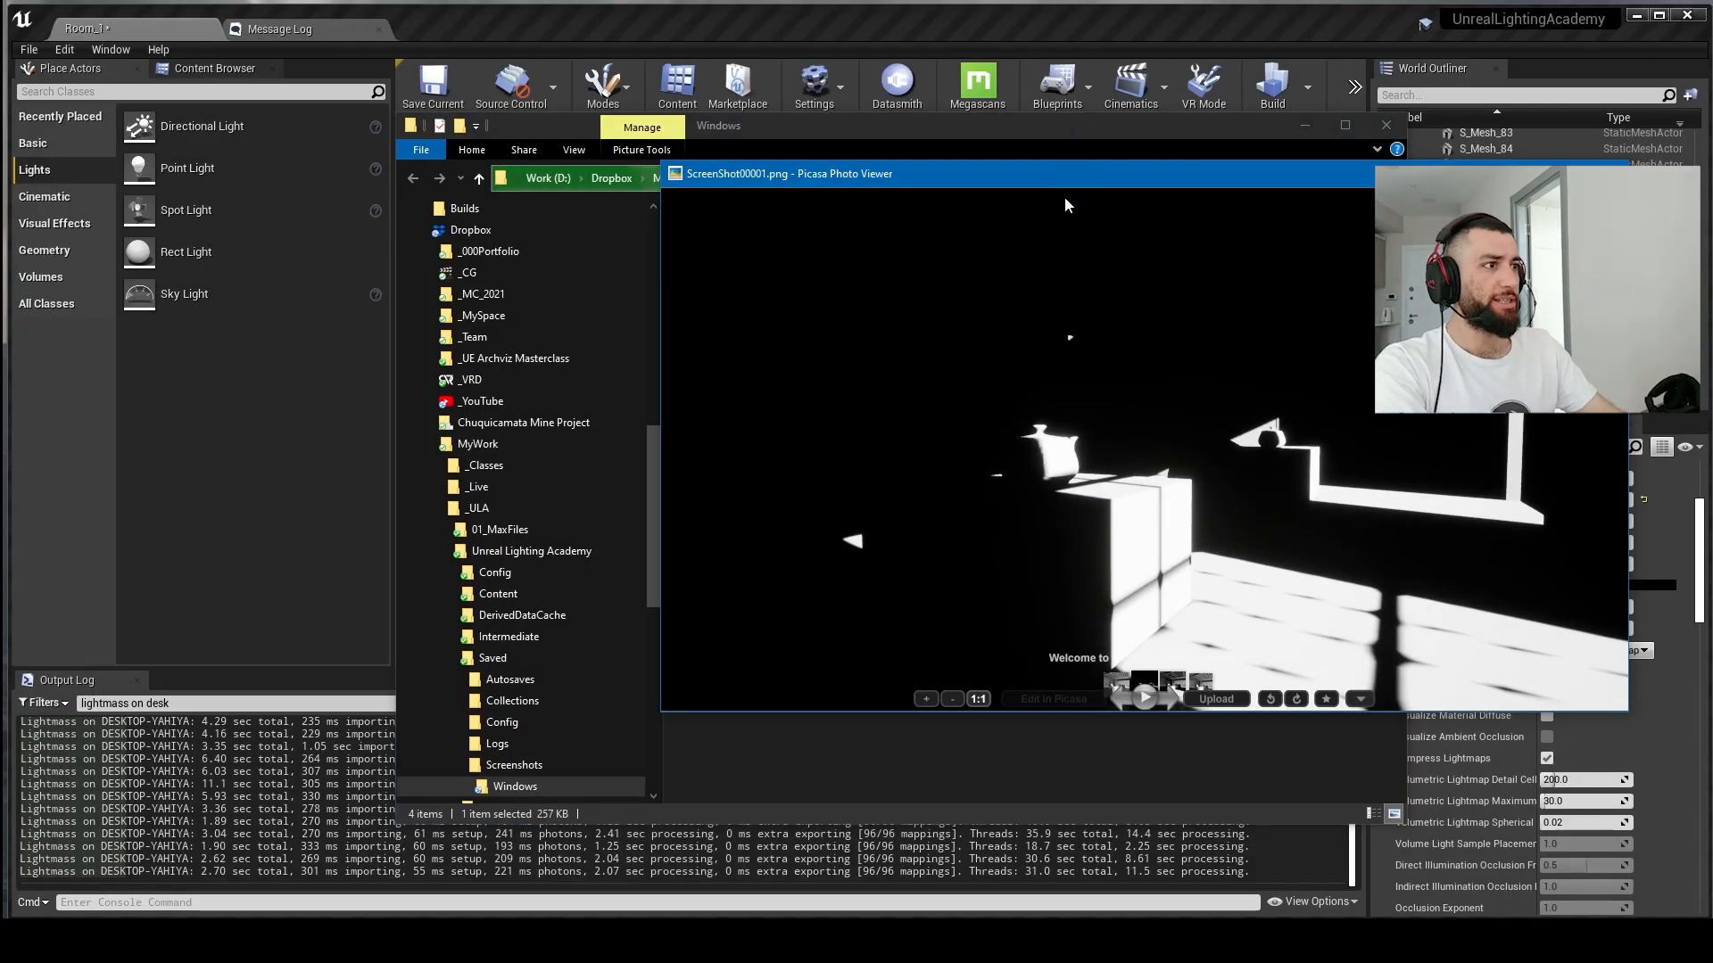
pyautogui.moveTo(1065, 179); pyautogui.dragTo(752, 194)
pyautogui.click(1299, 129)
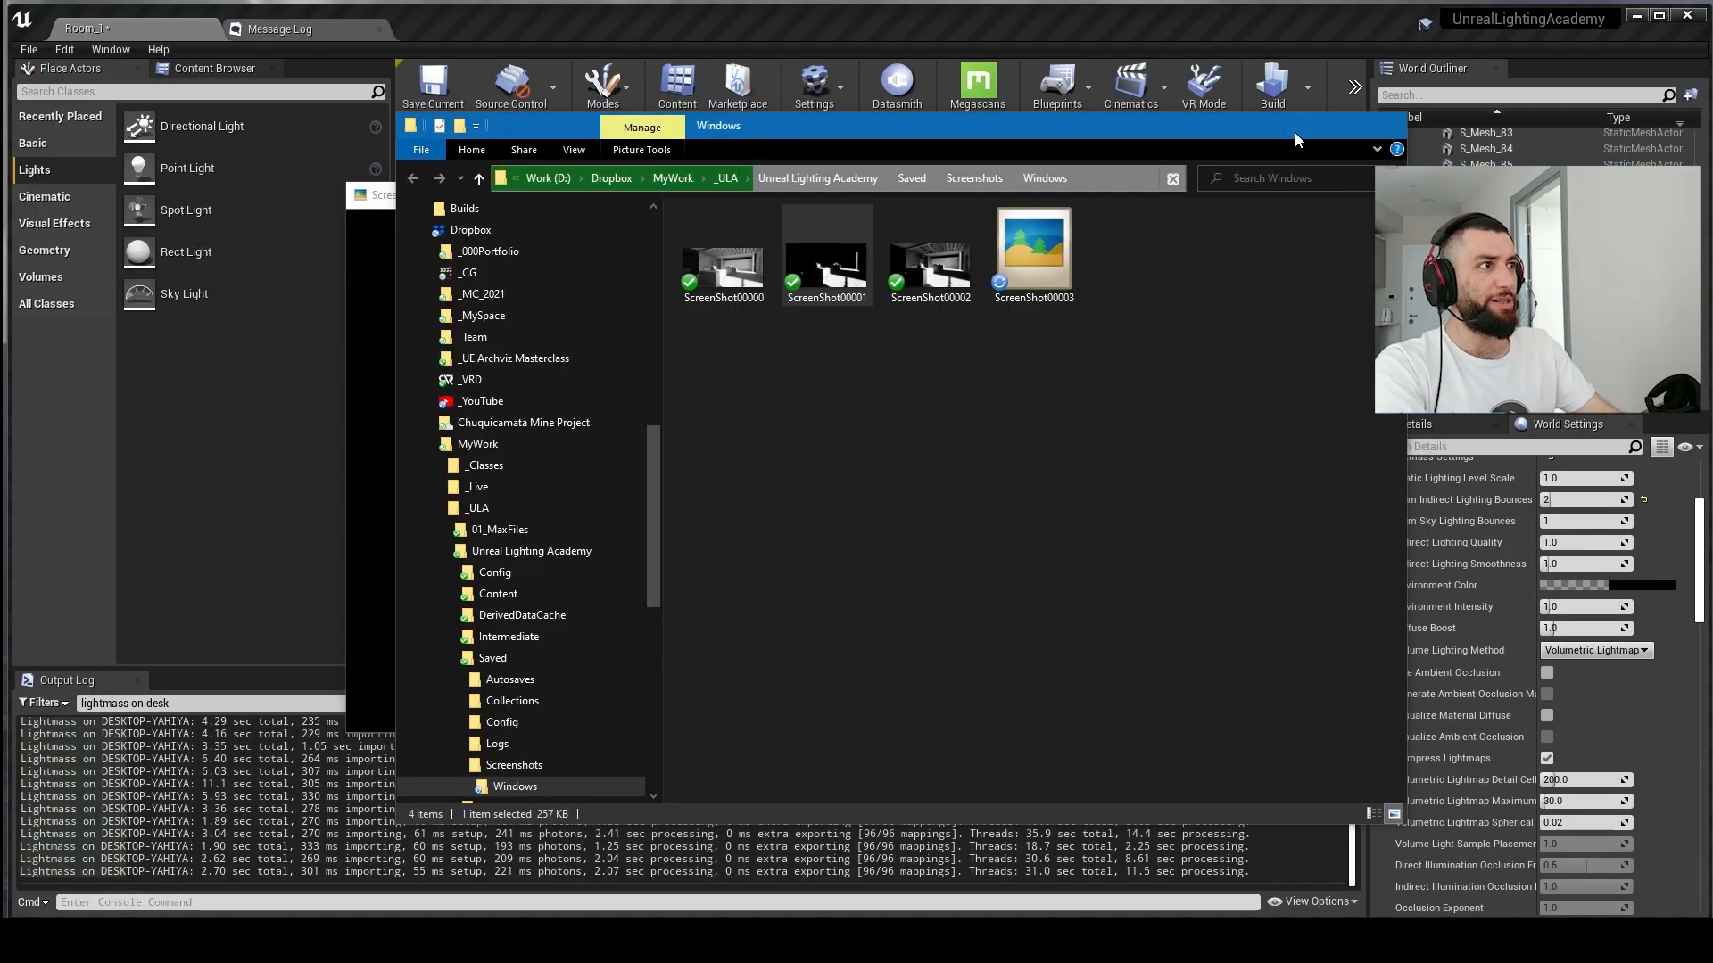
pyautogui.moveTo(1009, 195); pyautogui.dragTo(888, 194)
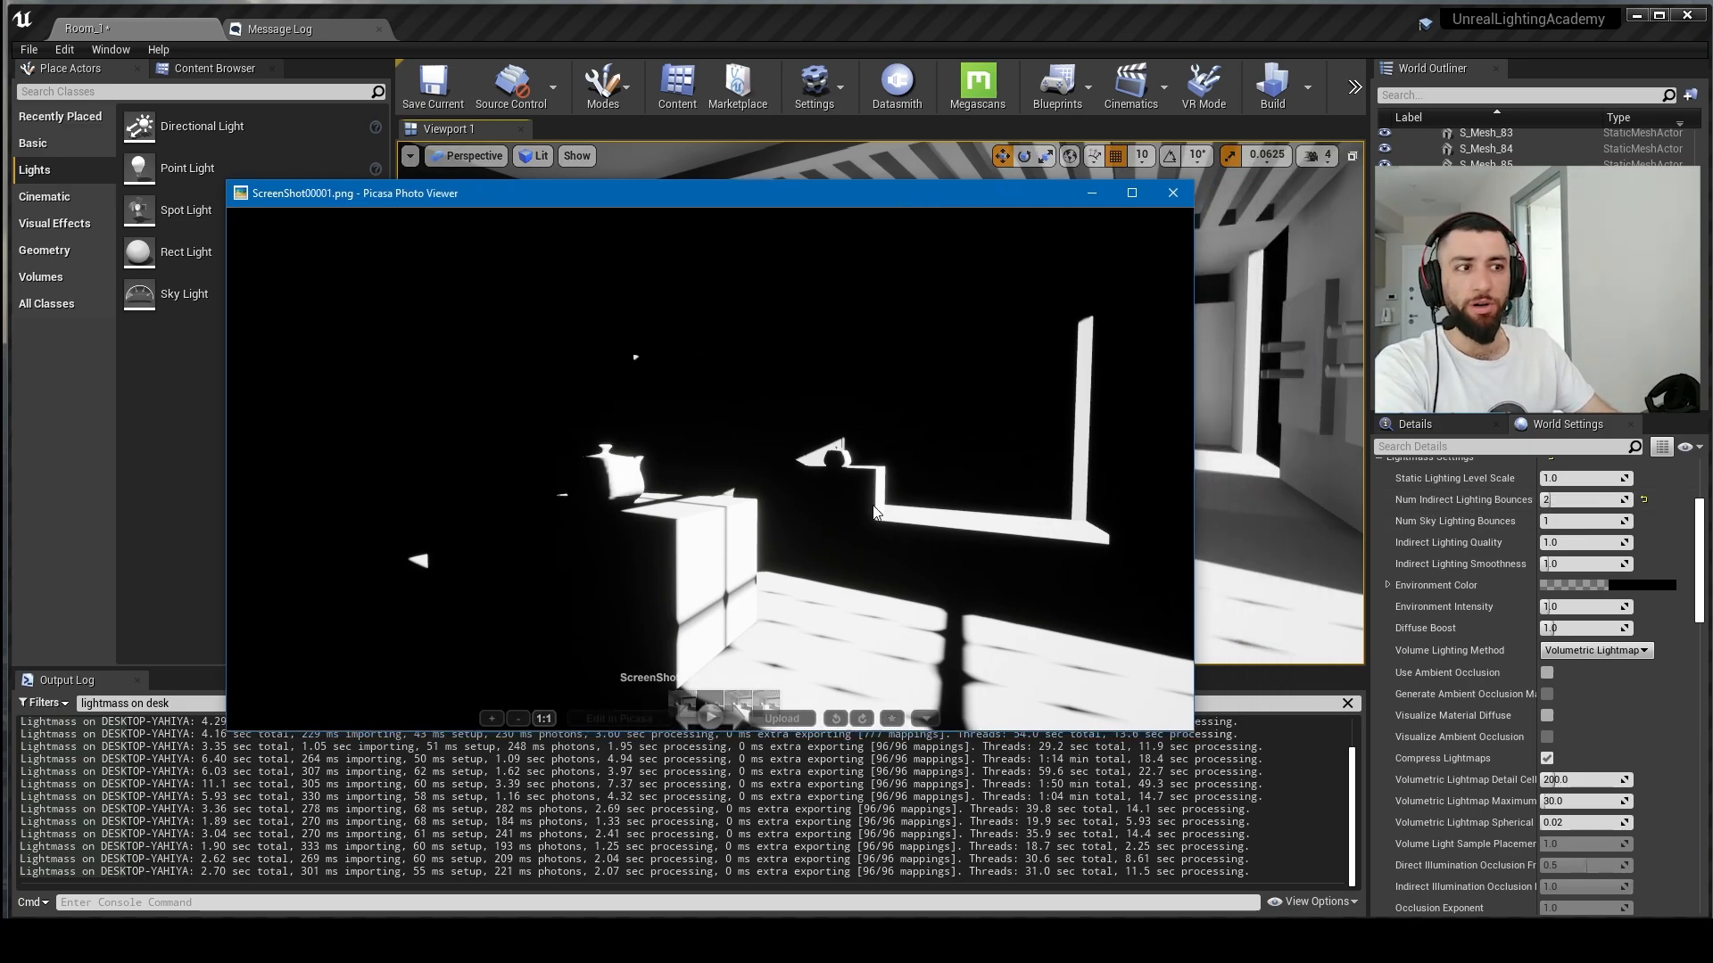
pyautogui.press('Right')
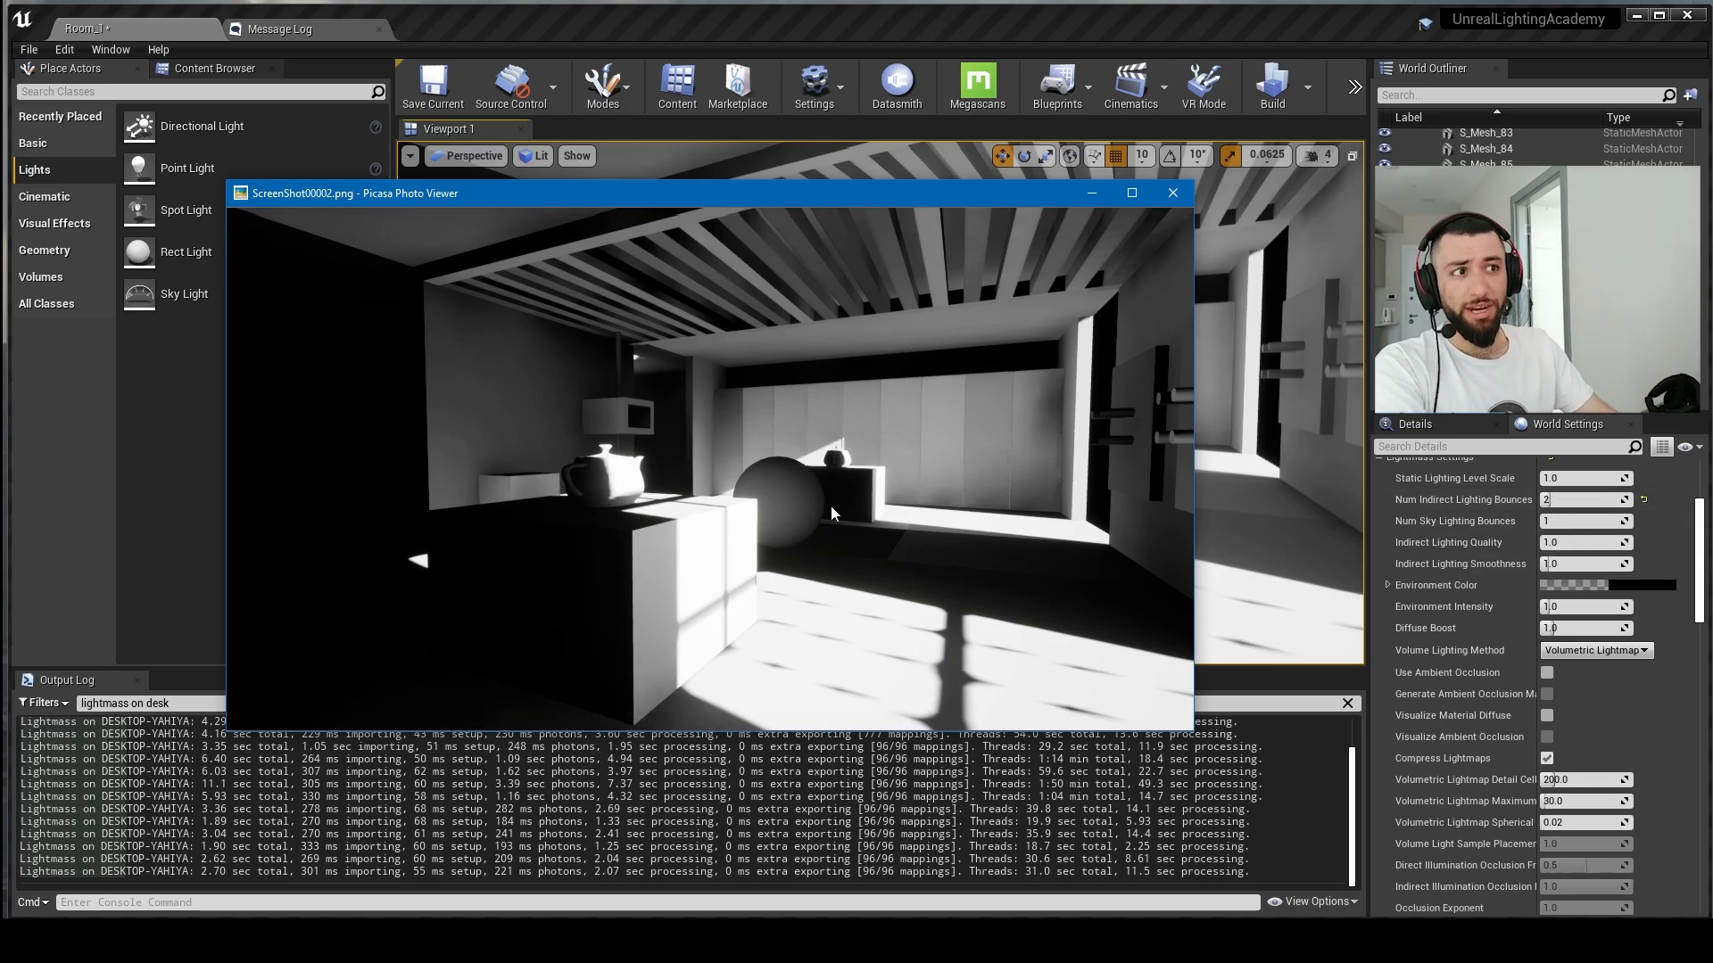
pyautogui.press('Right')
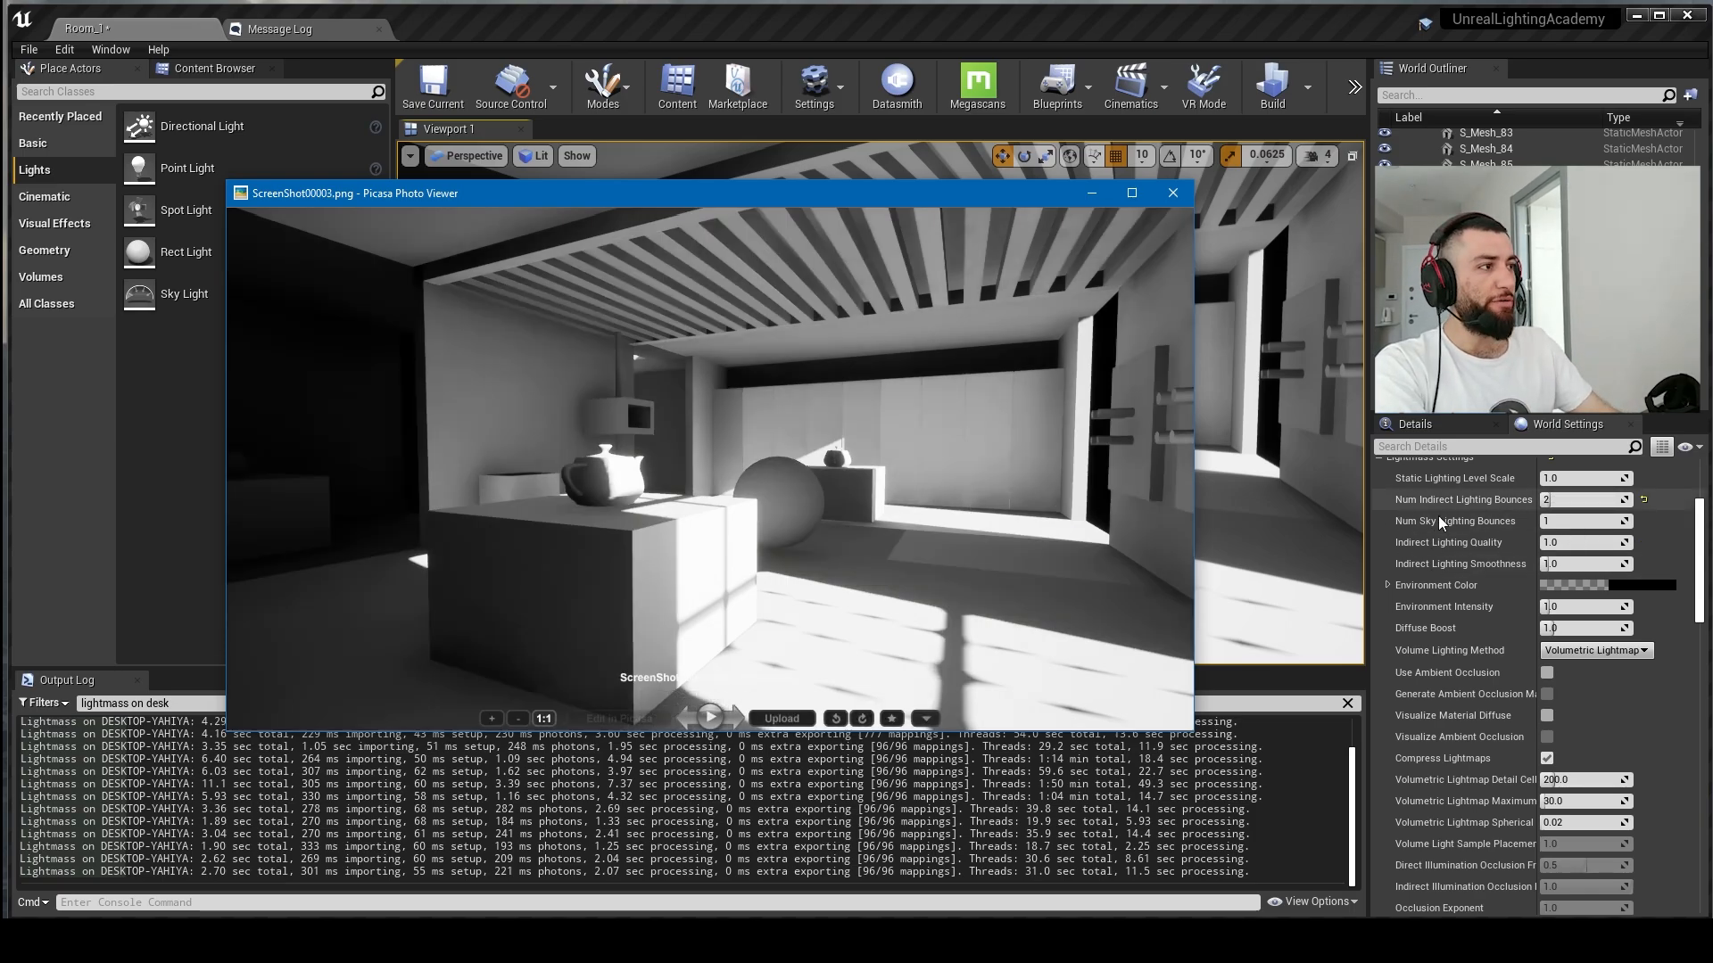
# Step: Rebuild the lighting with Num Indirect Lighting Bounces set to 10 and check the resulting build time in the log
pyautogui.click(1517, 501)
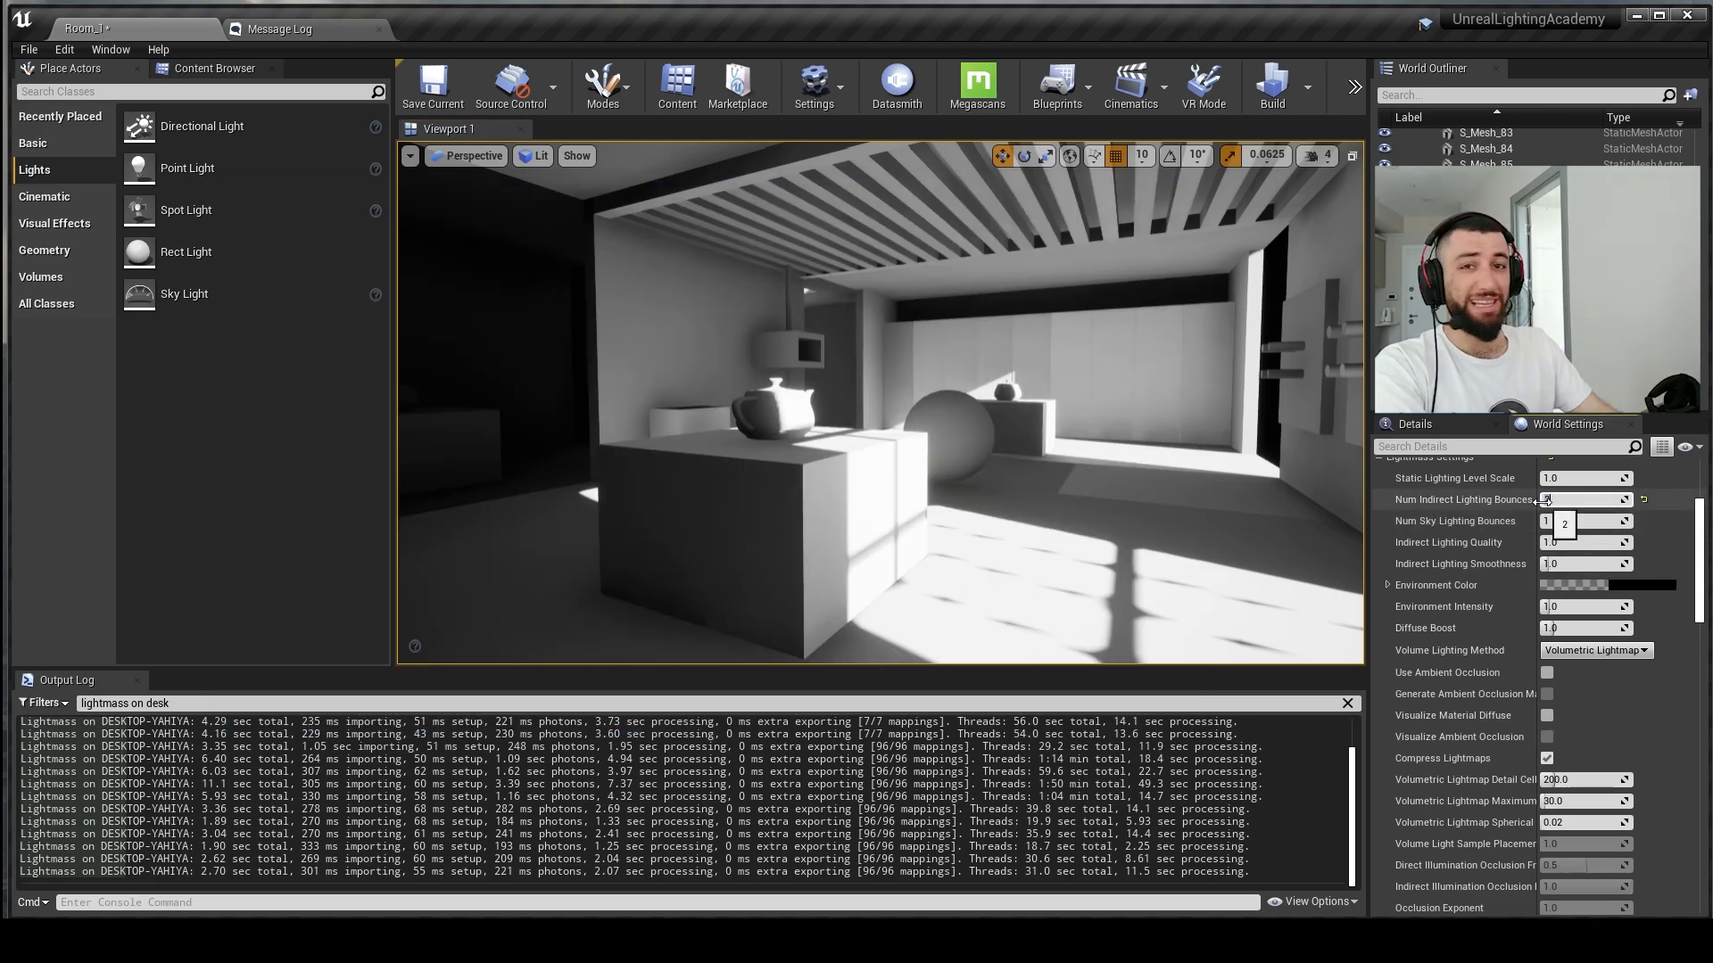
pyautogui.click(1543, 500)
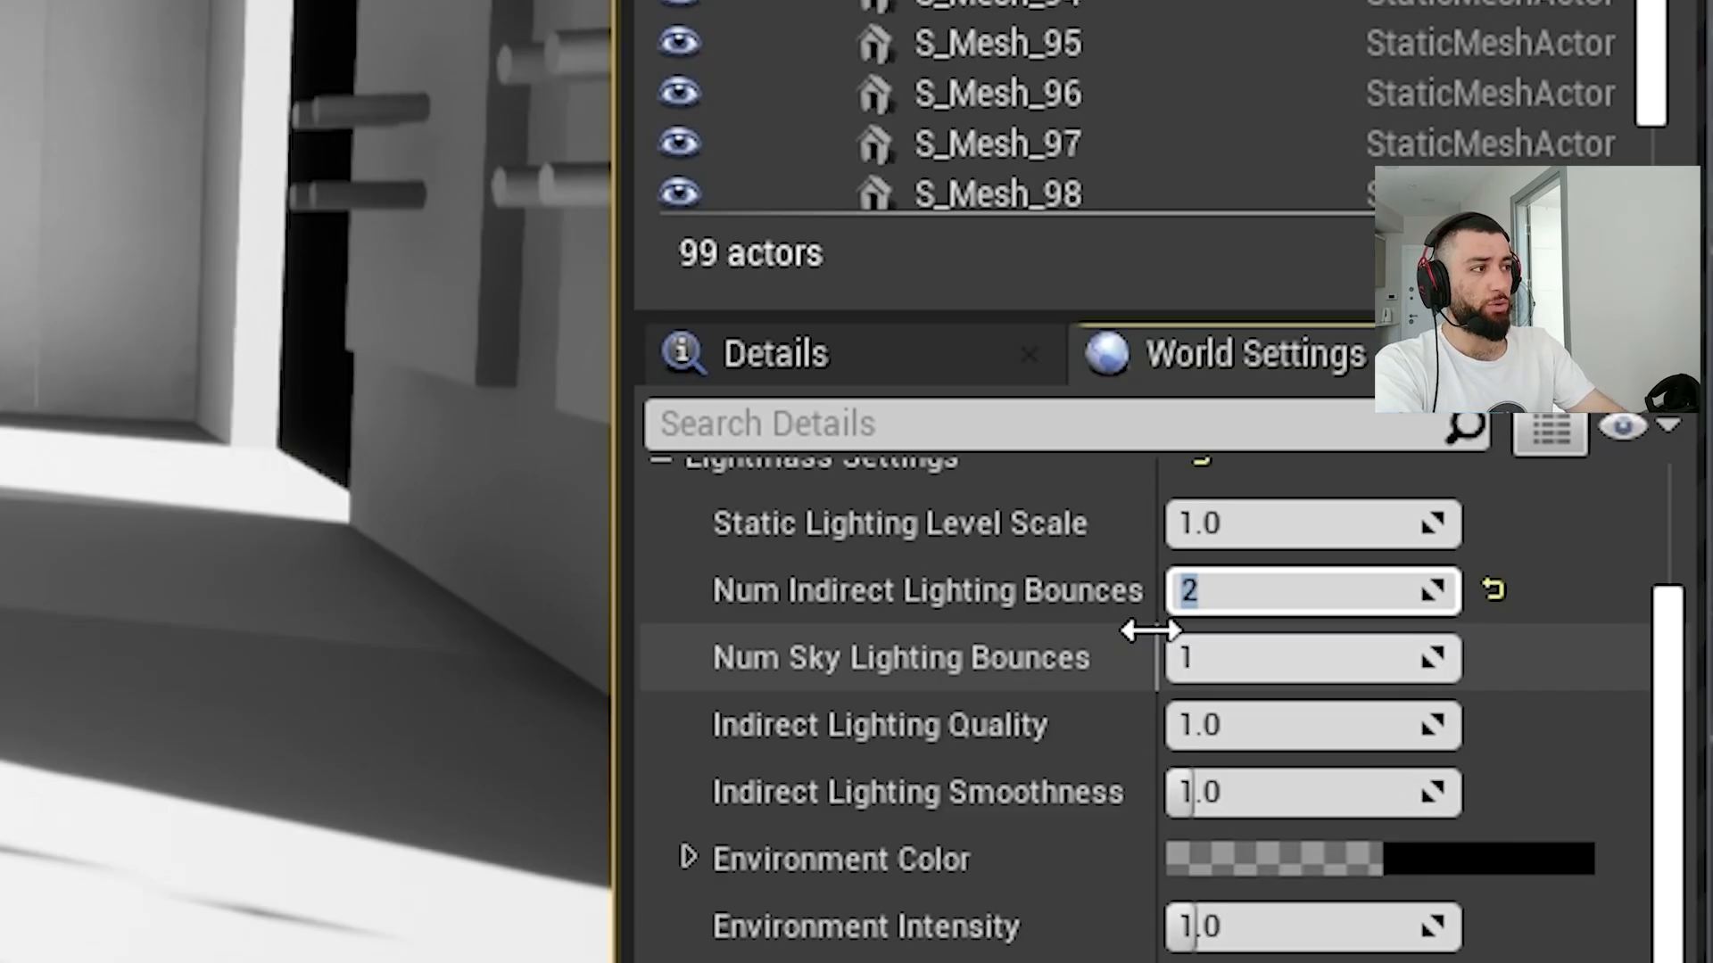
pyautogui.write('10')
pyautogui.press('Return')
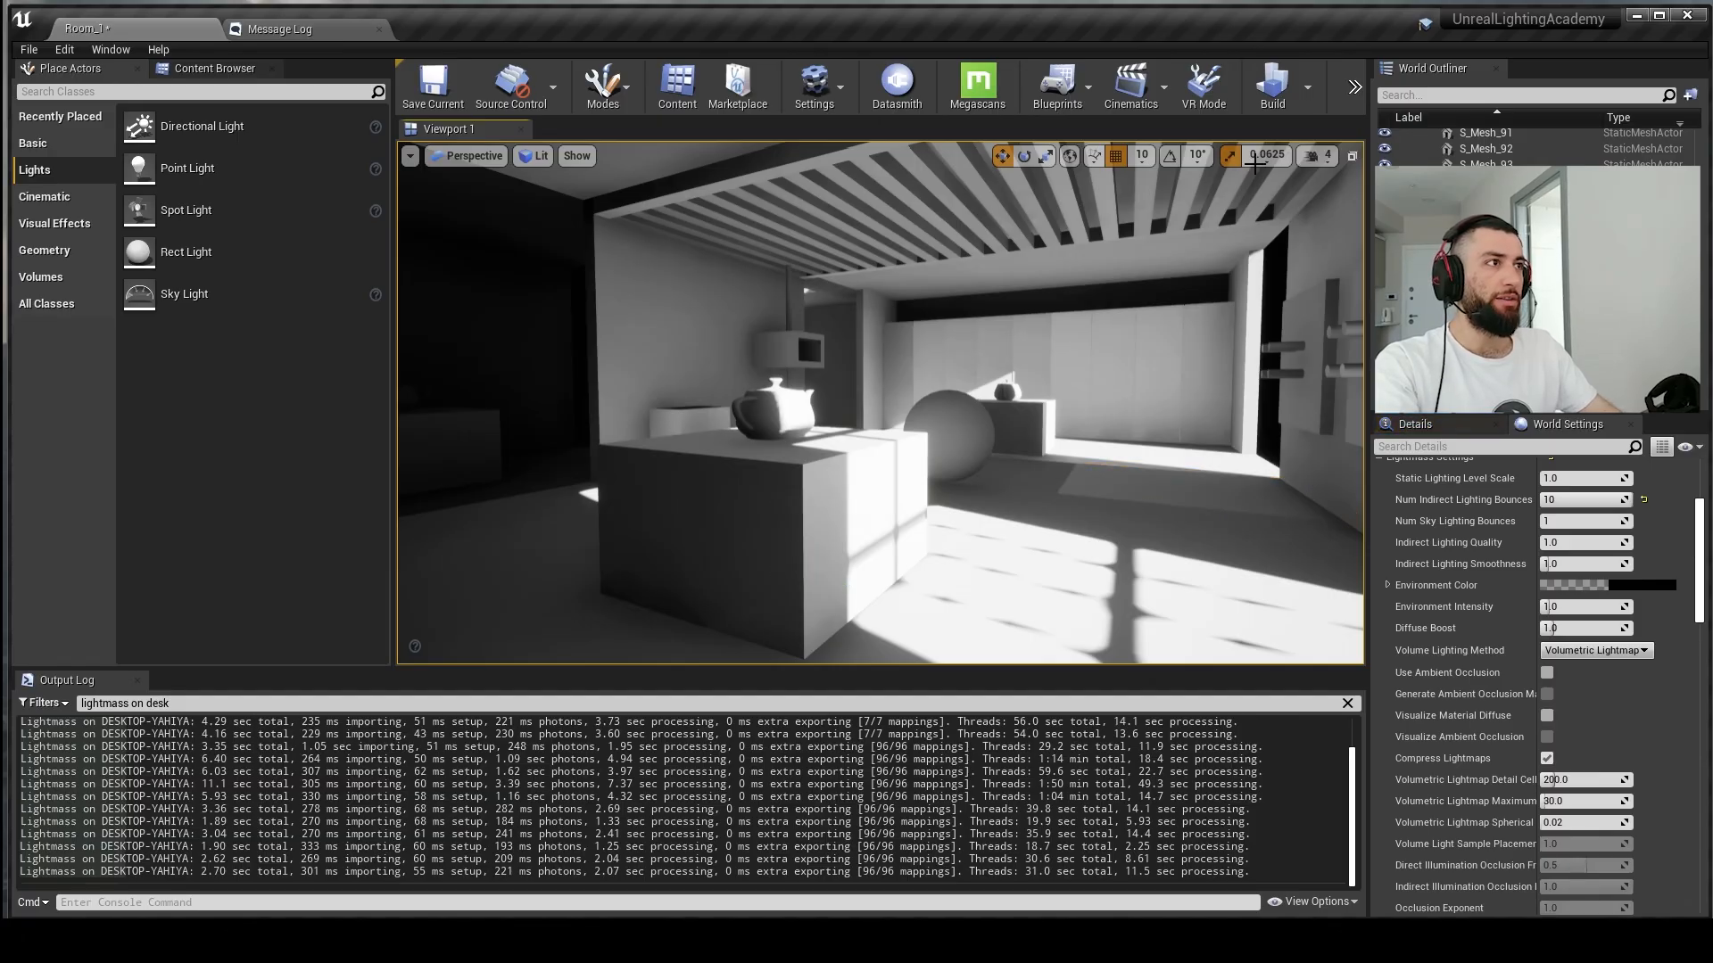
pyautogui.click(1271, 87)
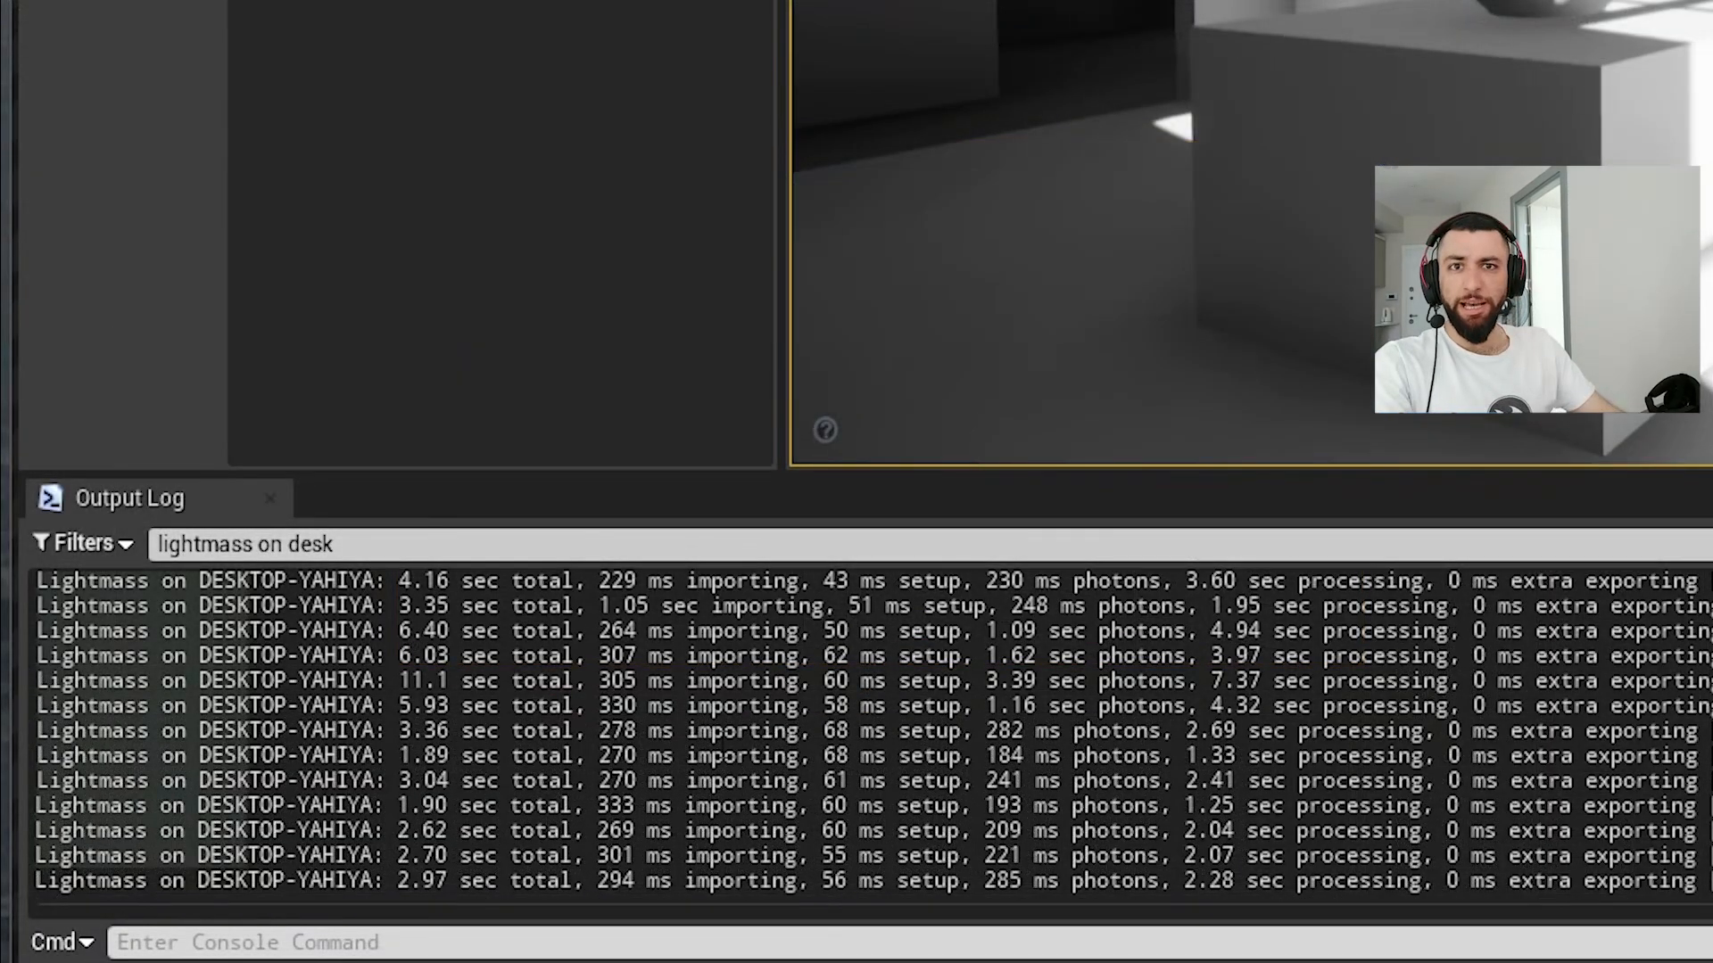
pyautogui.click(426, 884)
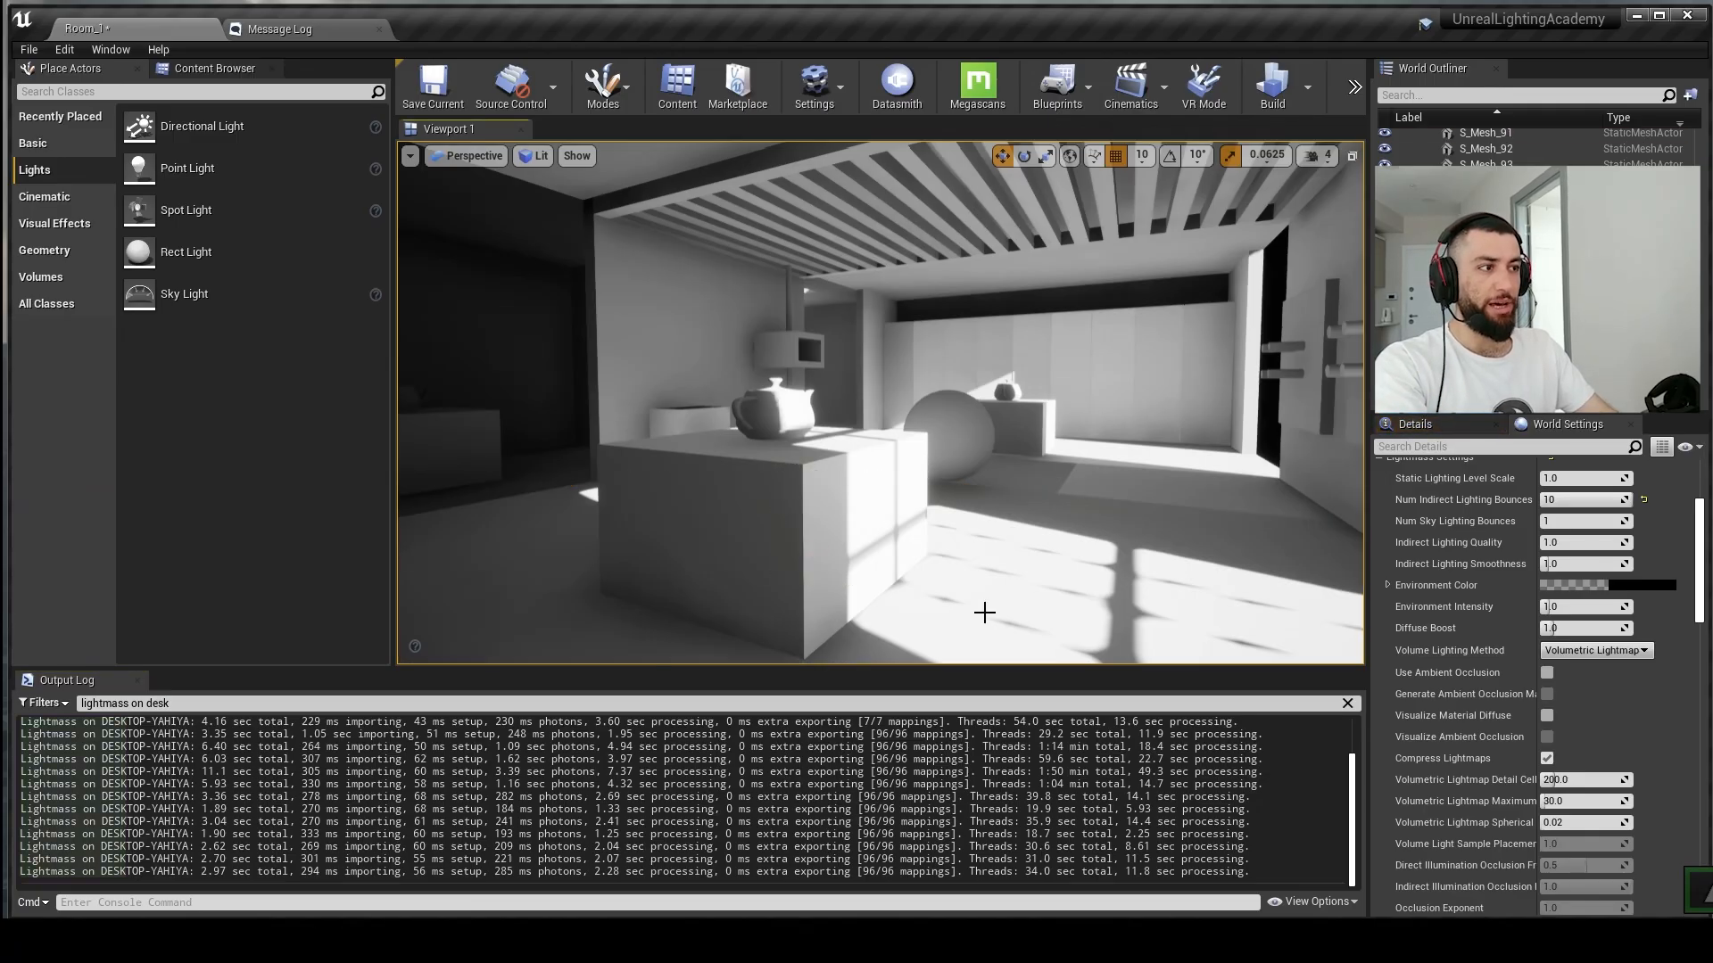
# Step: Open ScreenShot00004 in the photo viewer and compare it with the earlier bounce screenshots, starting from ScreenShot00001
pyautogui.hotkey('alt', 'Tab')
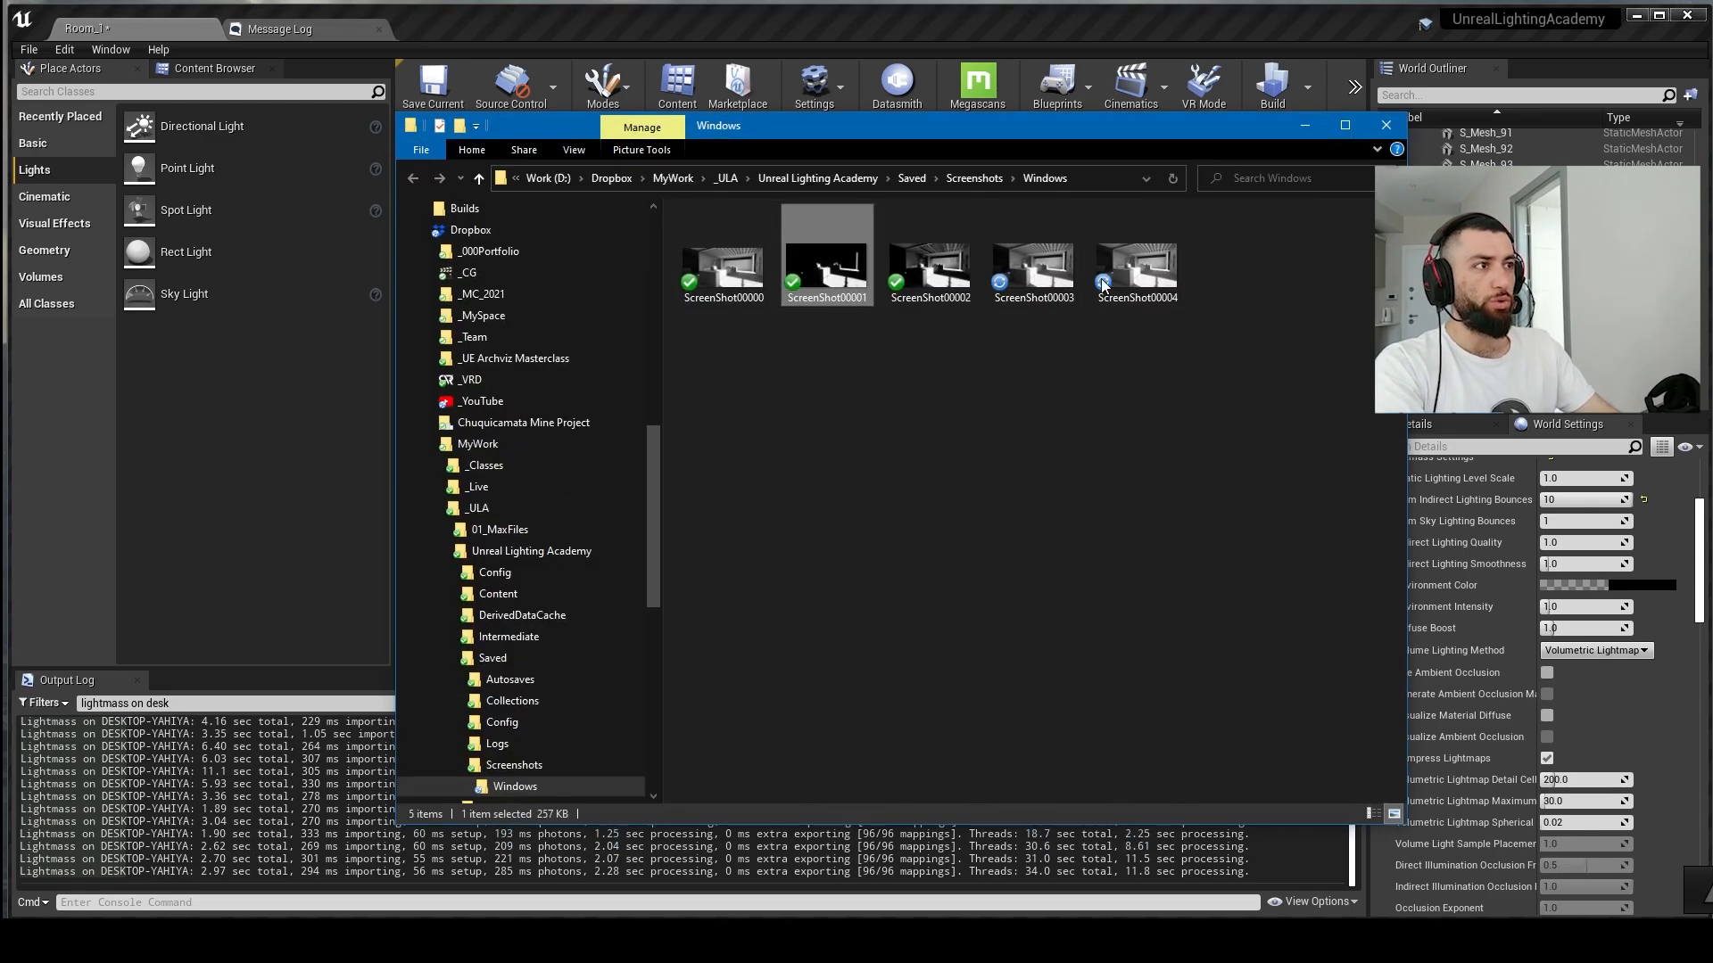
pyautogui.doubleClick(1101, 280)
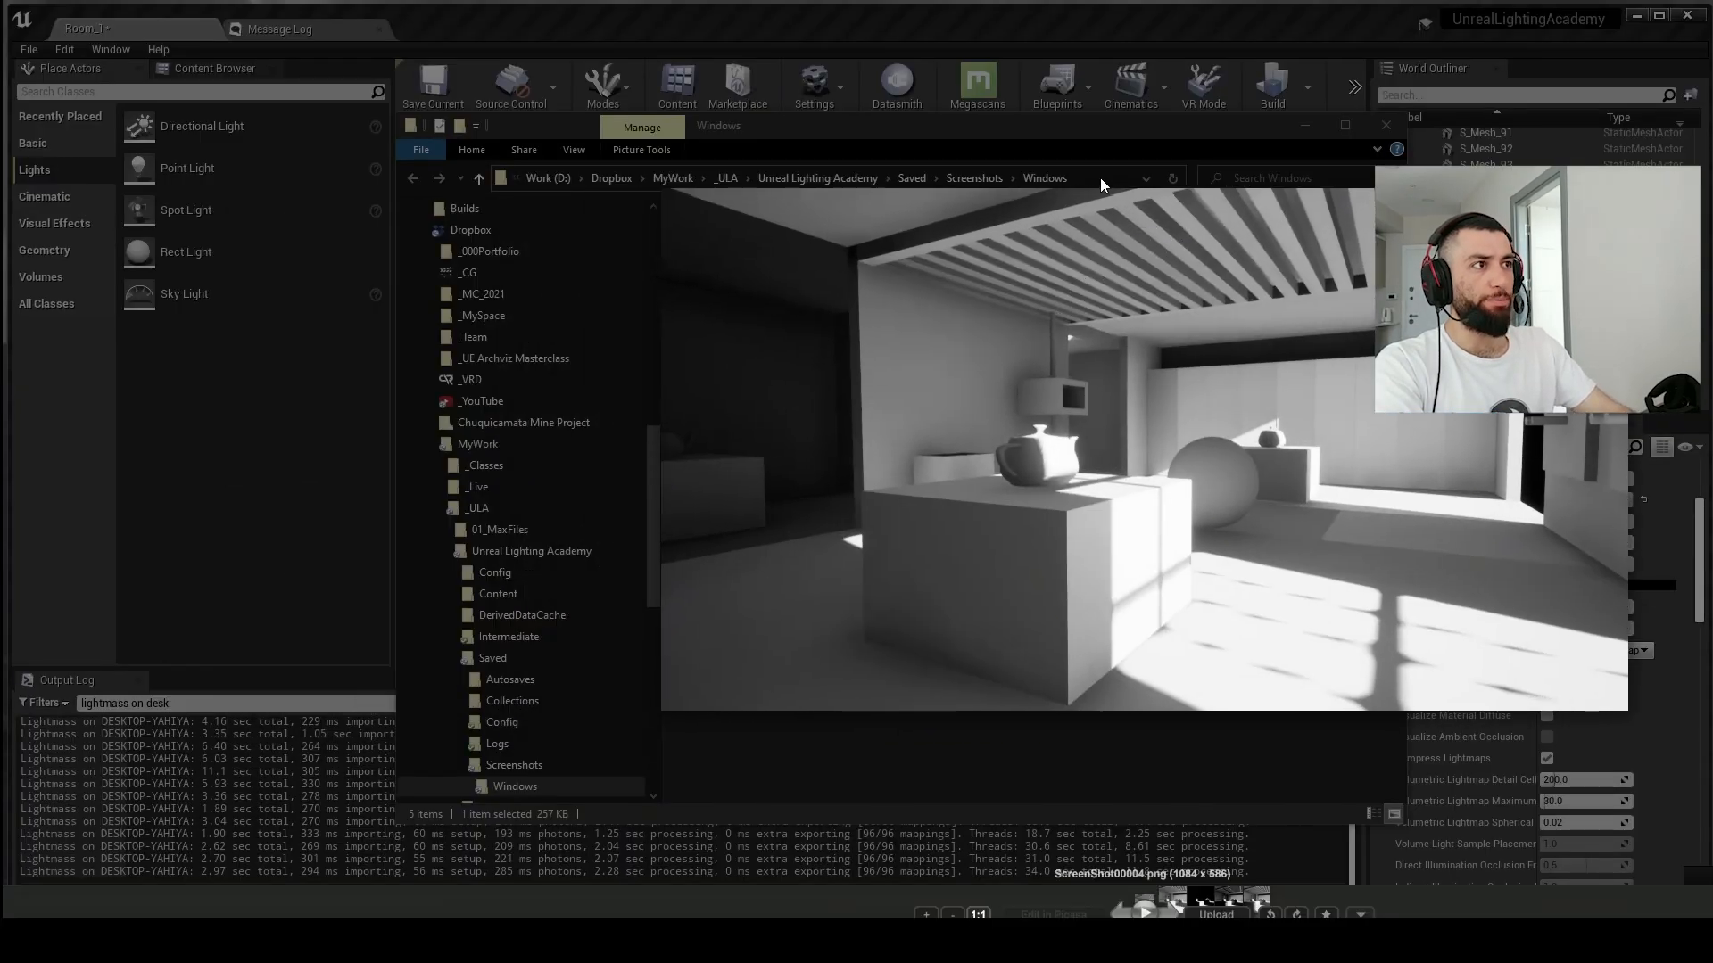
pyautogui.click(1099, 178)
pyautogui.moveTo(1089, 180); pyautogui.dragTo(683, 219)
pyautogui.click(1304, 125)
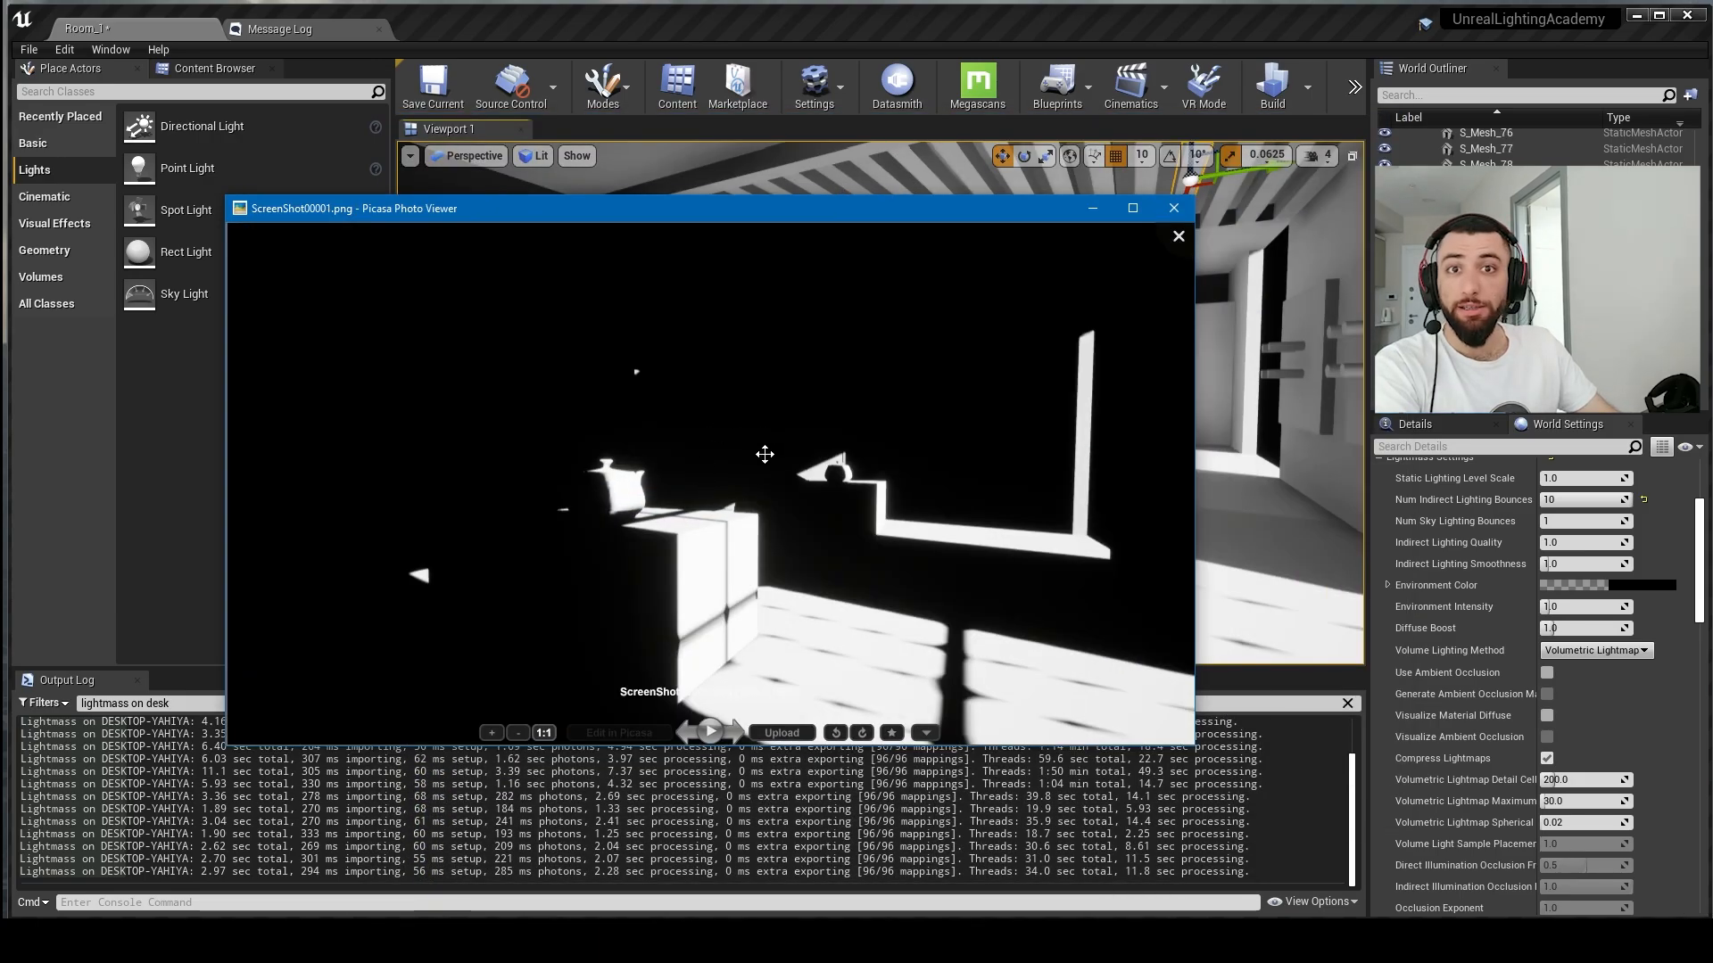
pyautogui.press('Right')
pyautogui.press('Right')
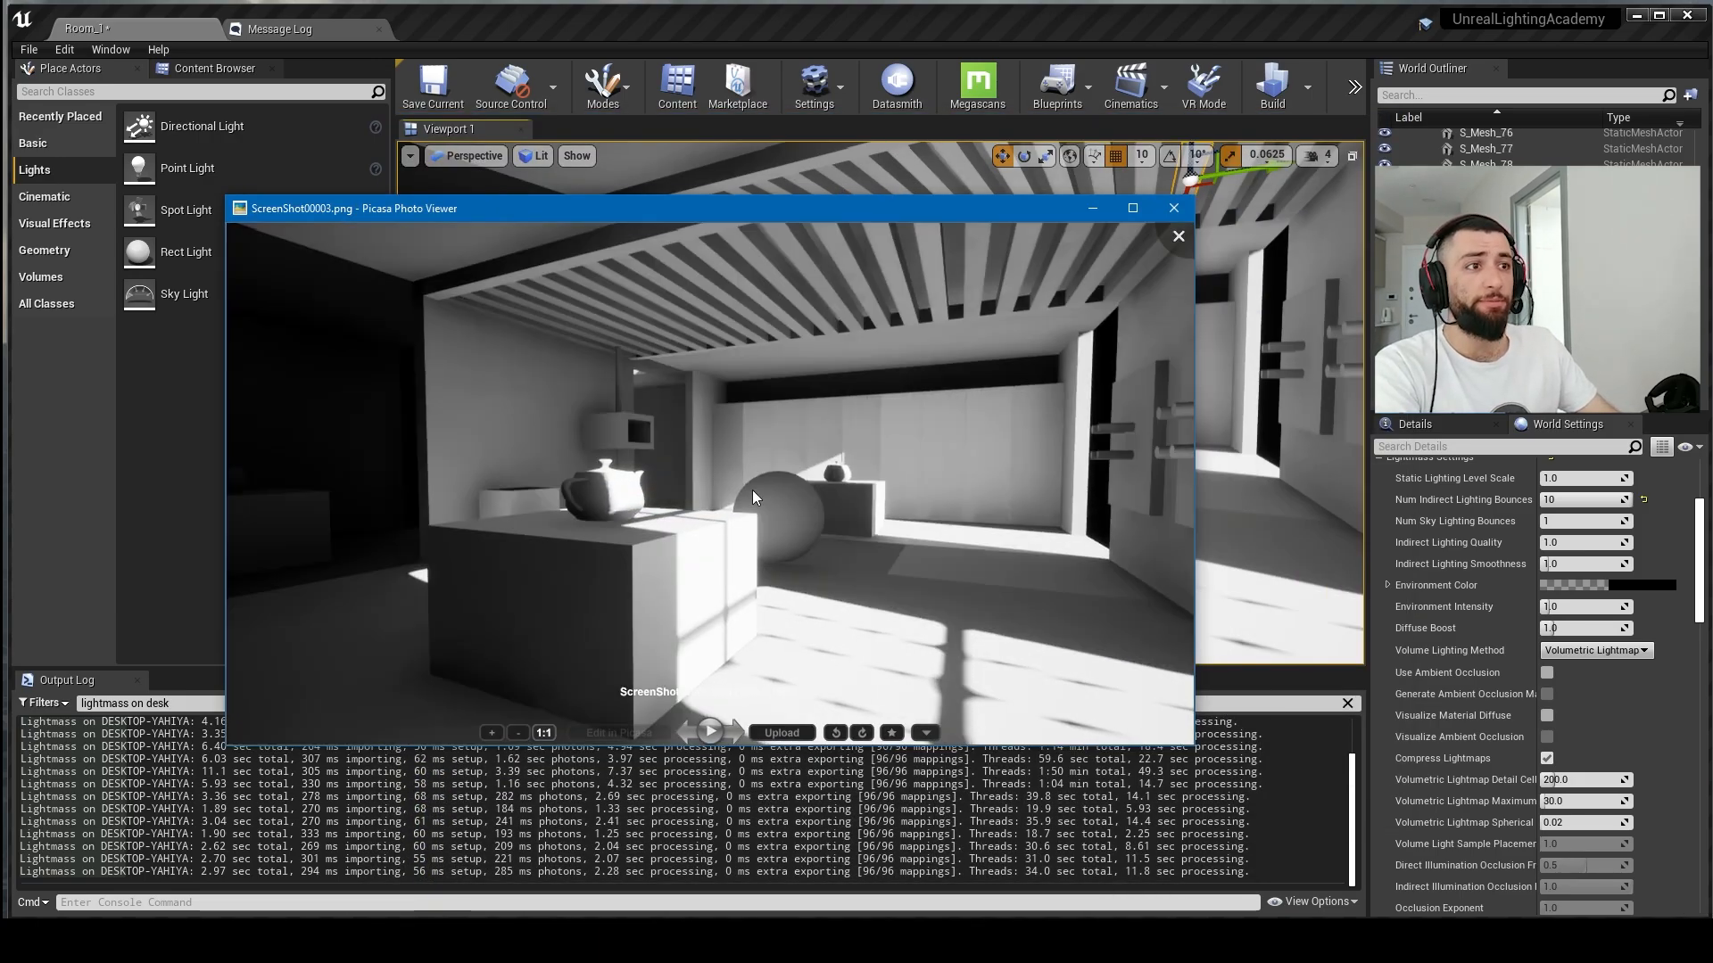
pyautogui.press('Right')
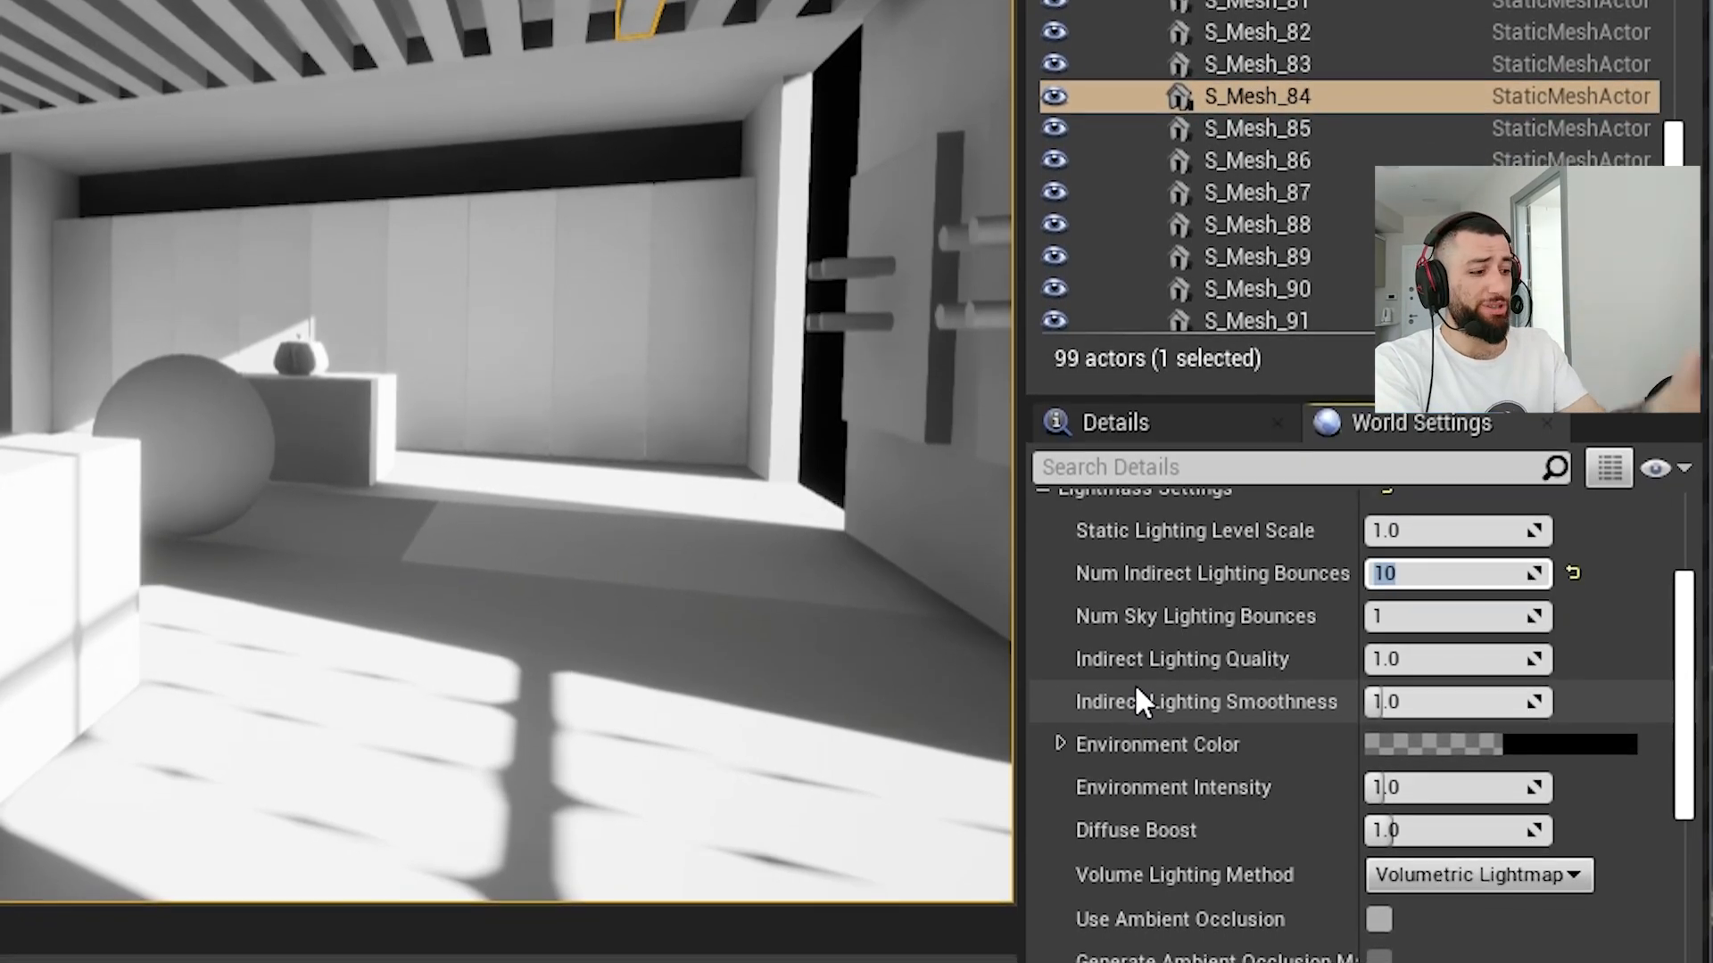
# Step: Set Num Indirect Lighting Bounces to 50 and rebuild the lighting, leaving no object selected
pyautogui.write('50')
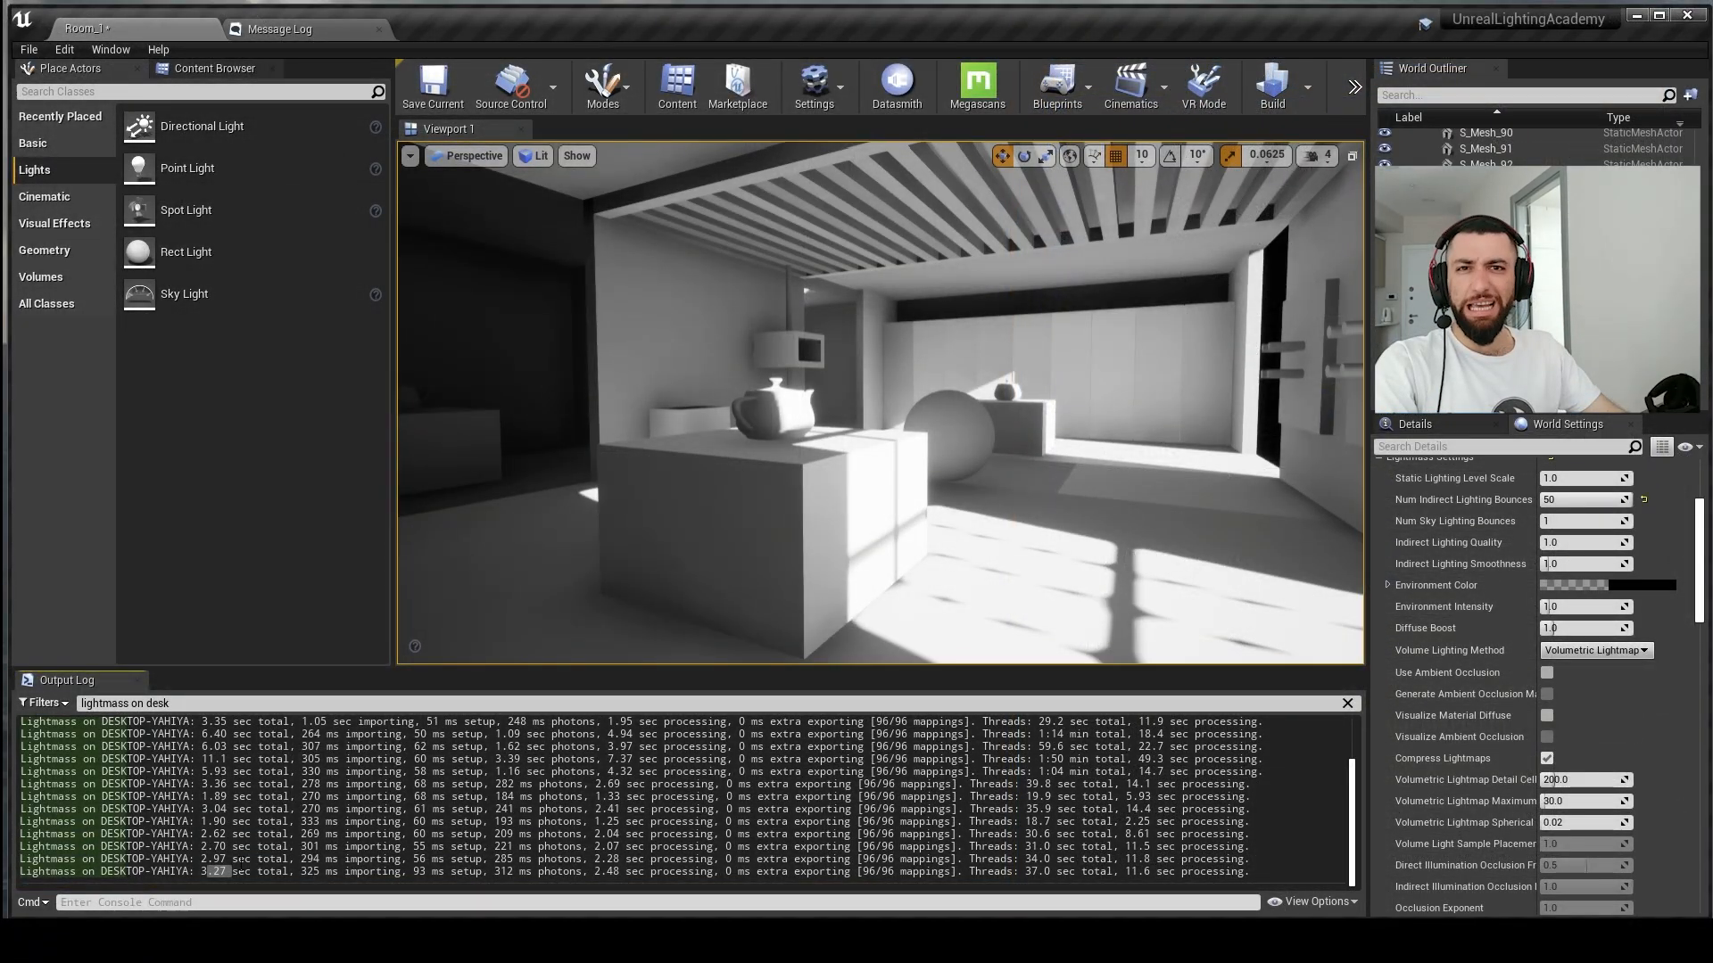
pyautogui.click(927, 606)
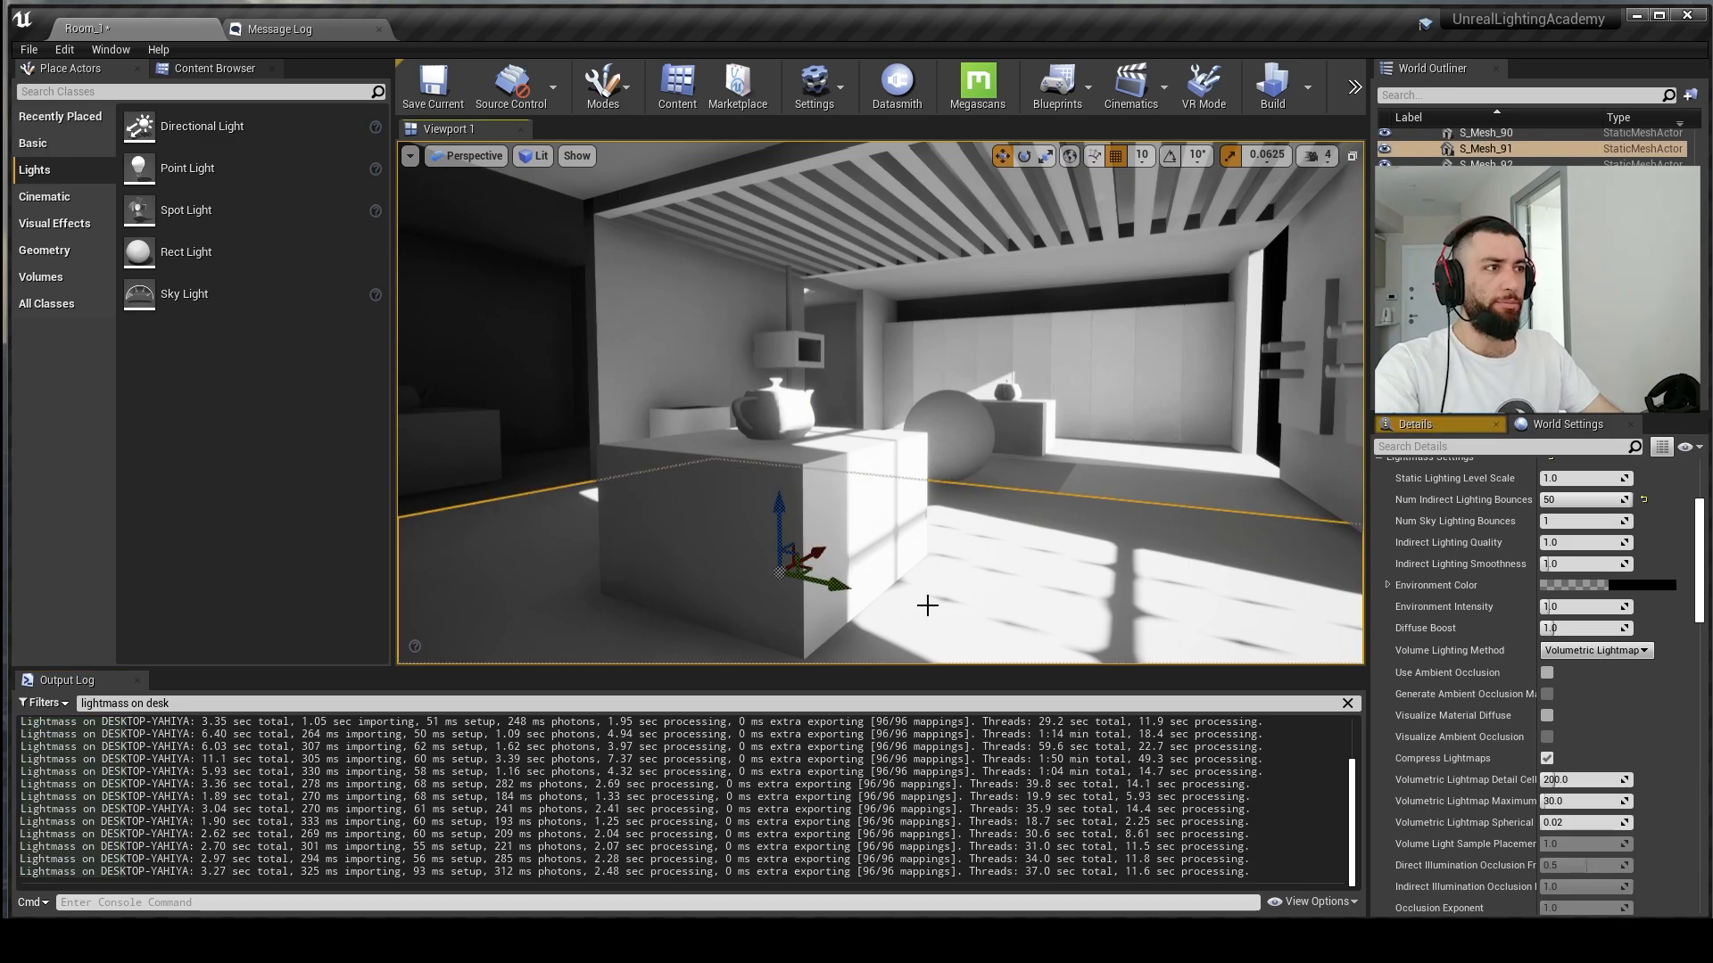
pyautogui.press('Escape')
# Step: Open ScreenShot00005 in the photo viewer and examine the shading around the teapot, wall box and dark doorway up close
pyautogui.hotkey('alt', 'Tab')
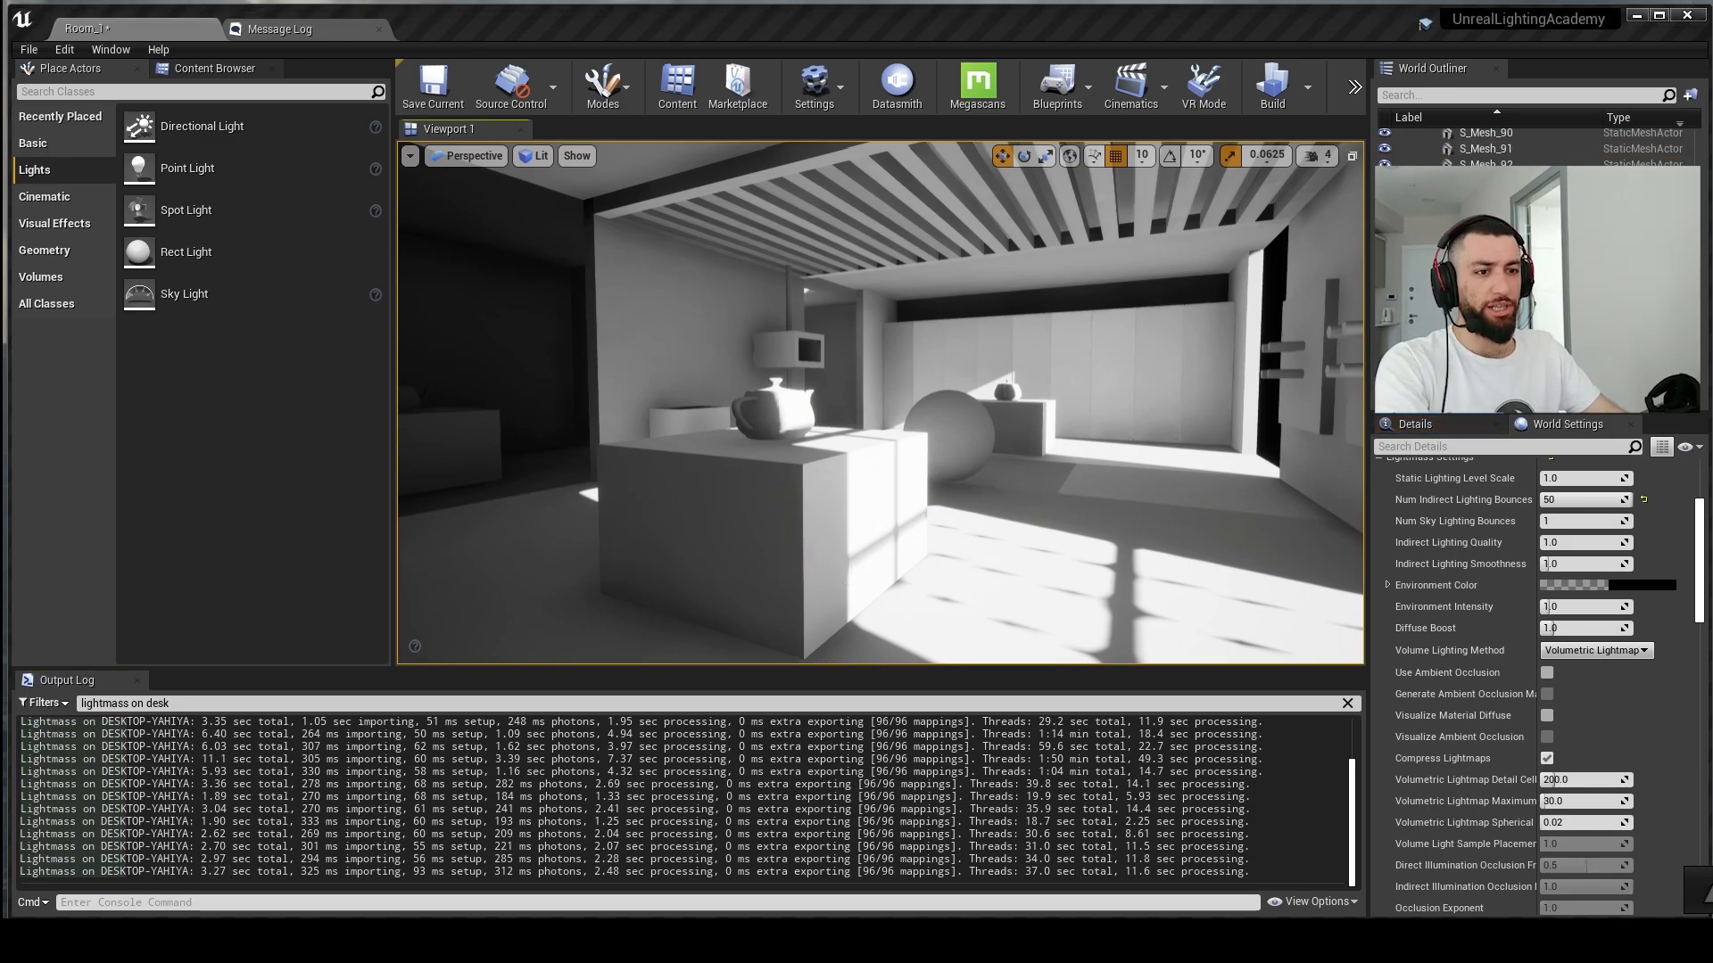
pyautogui.click(994, 498)
pyautogui.doubleClick(1227, 287)
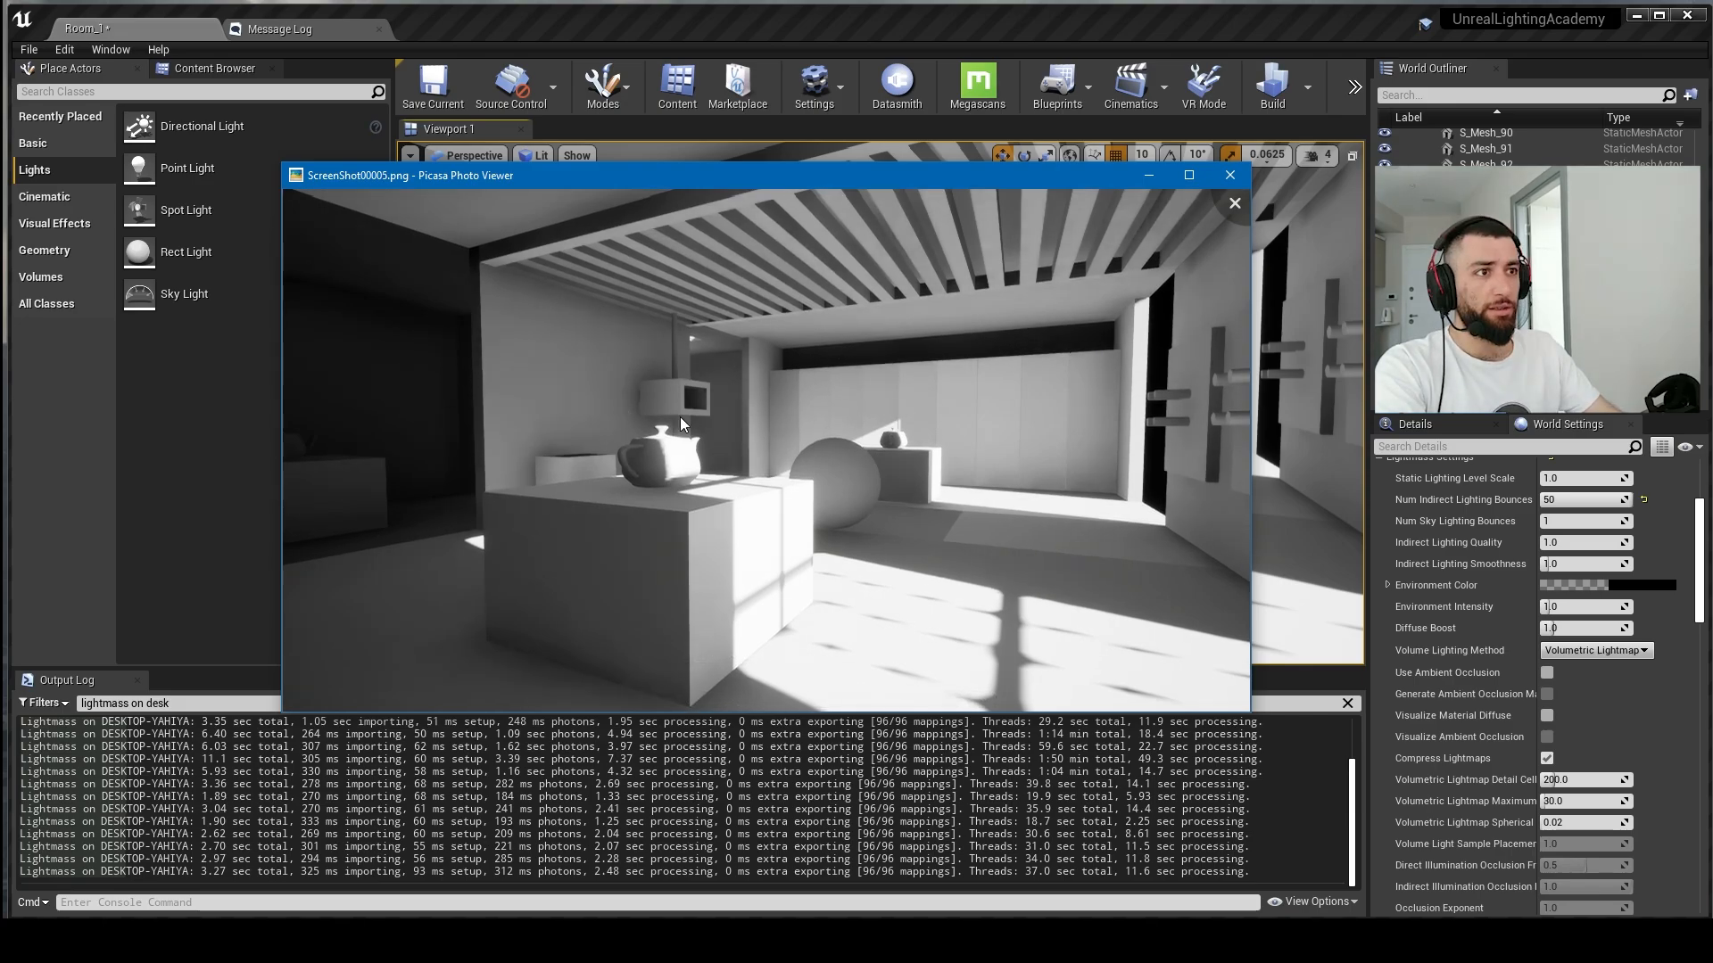
pyautogui.scroll(2, 685, 385)
pyautogui.scroll(1, 685, 384)
pyautogui.scroll(-3, 776, 411)
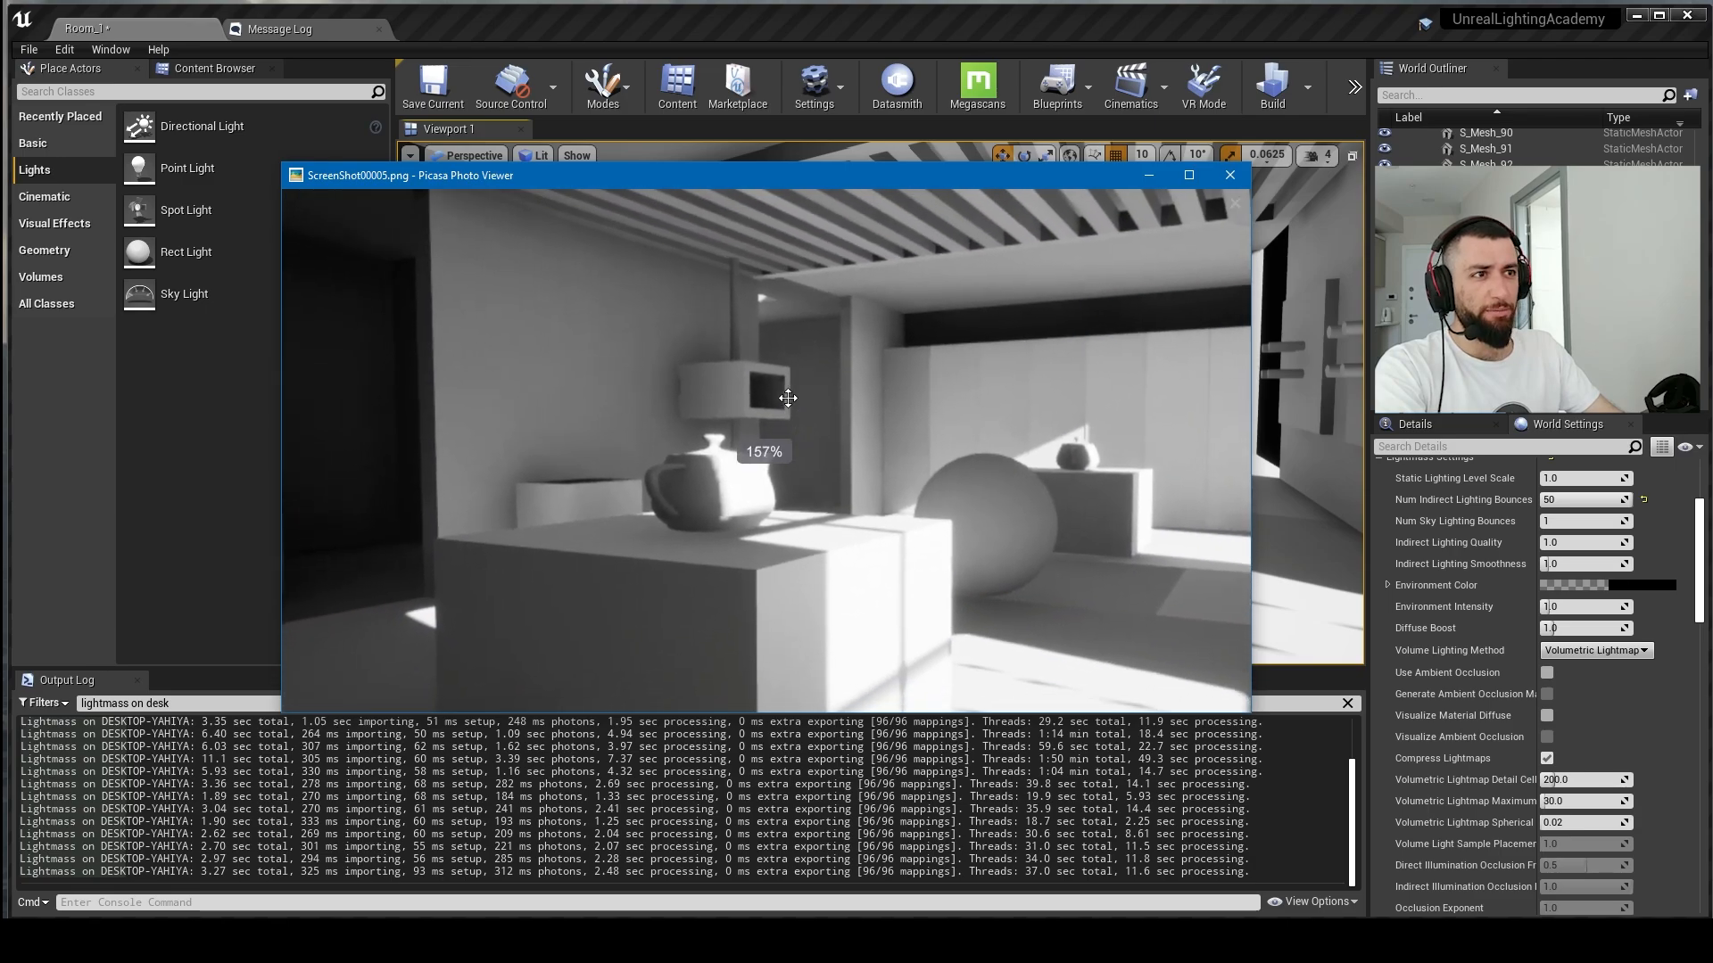
pyautogui.scroll(5, 807, 383)
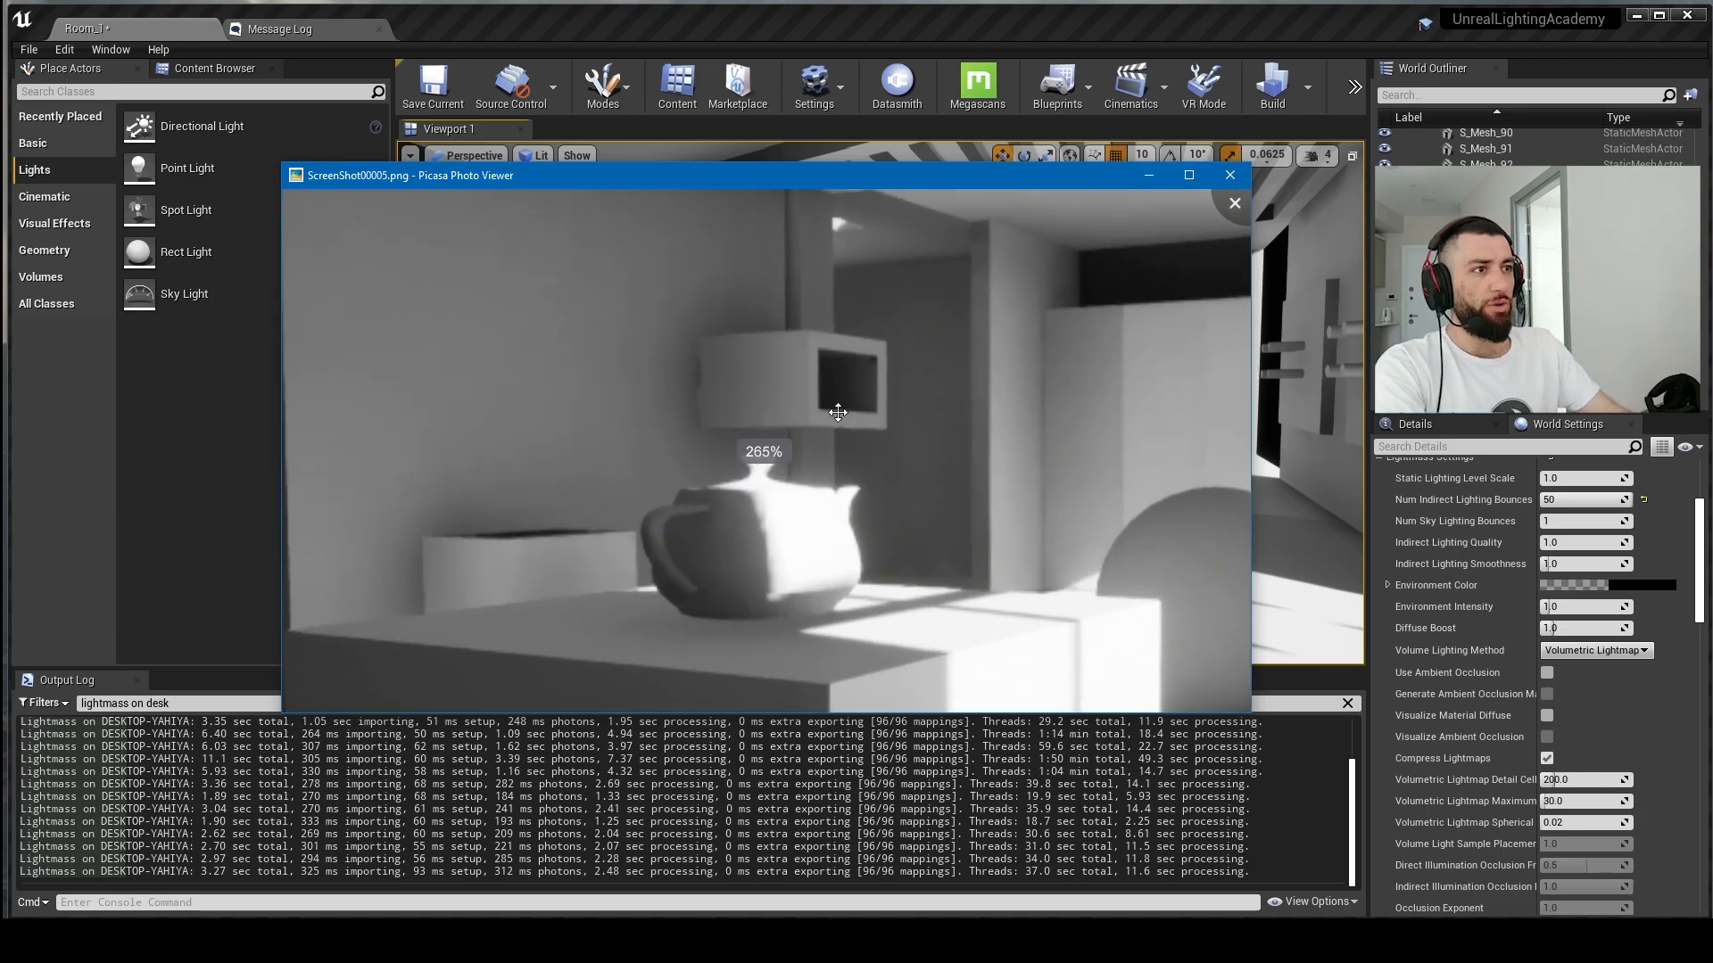
pyautogui.moveTo(1192, 364); pyautogui.dragTo(968, 414)
pyautogui.moveTo(767, 334); pyautogui.dragTo(1048, 329)
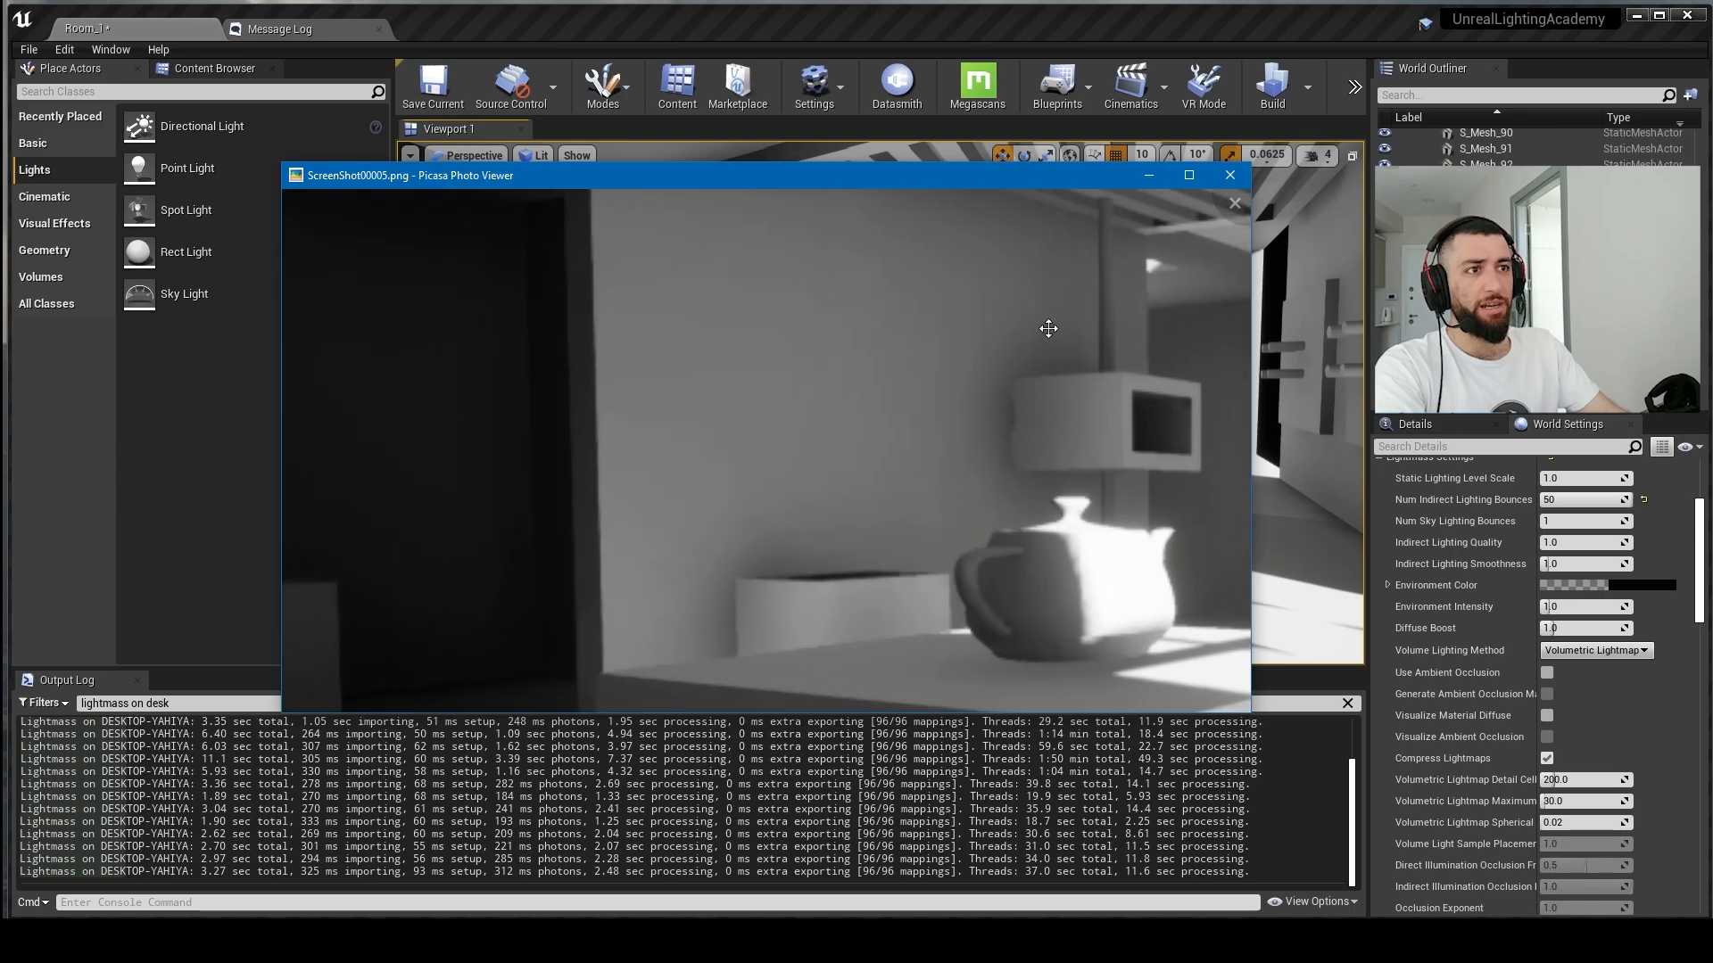
# Step: Rename the kept screenshots as NumIndirectLightingBounces 0, 1, 2 and 10 to match their bounce settings
pyautogui.scroll(-5, 774, 379)
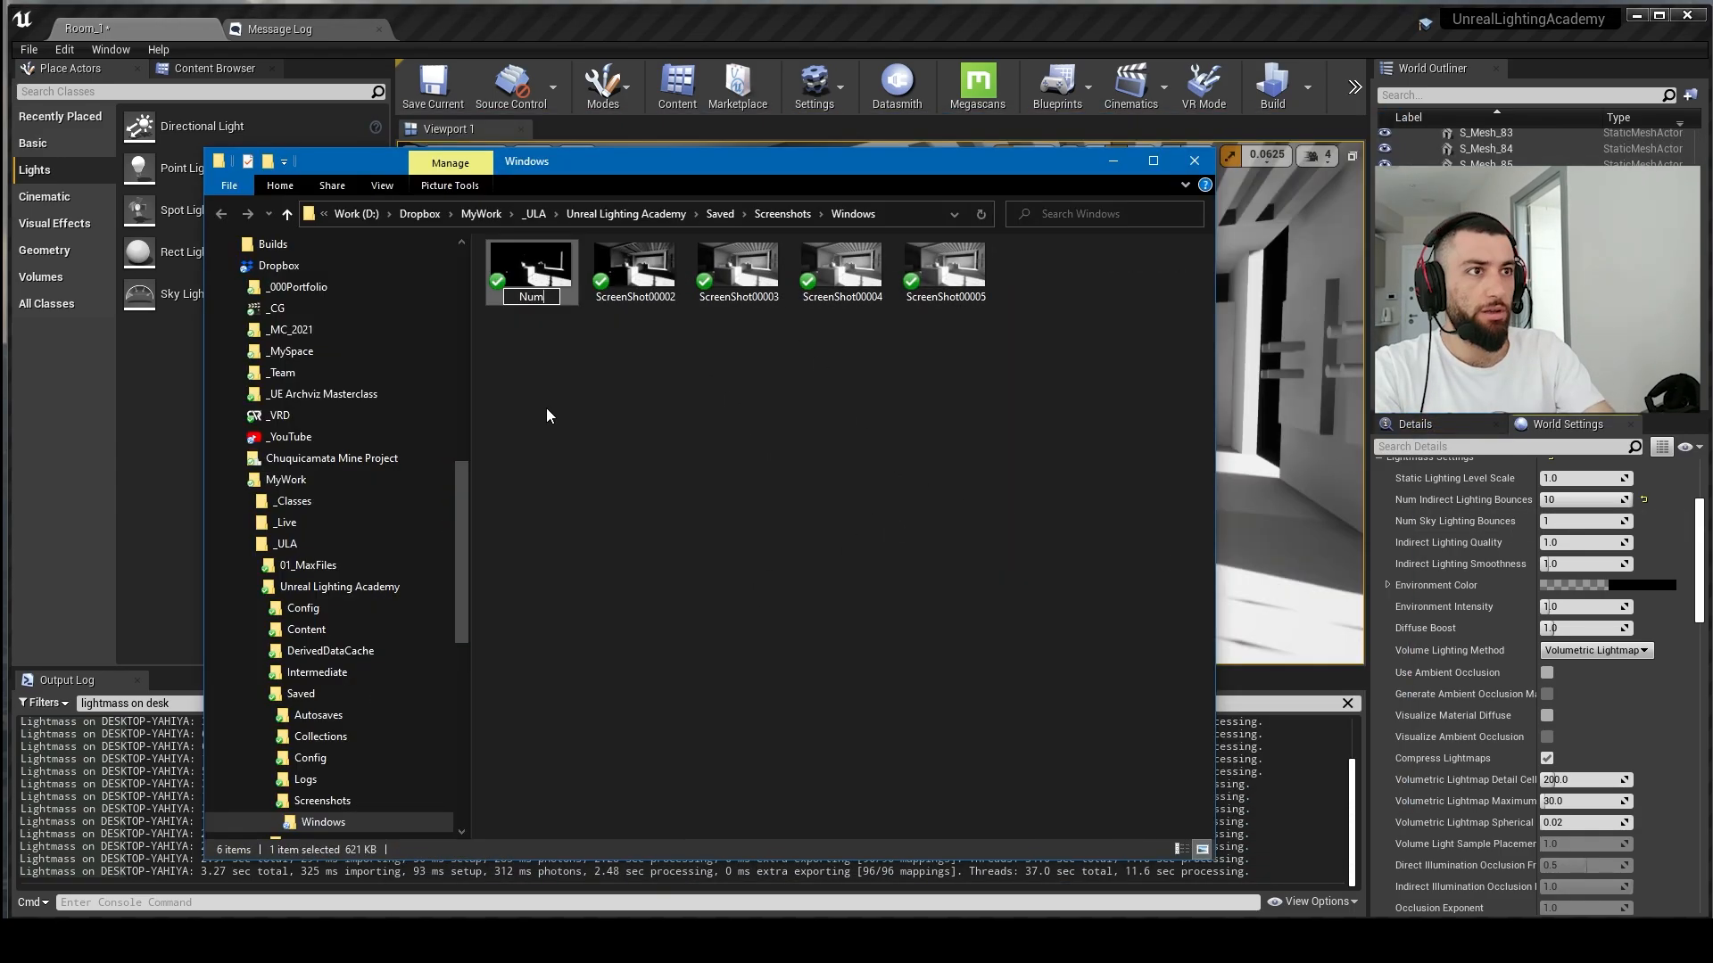
pyautogui.write('n')
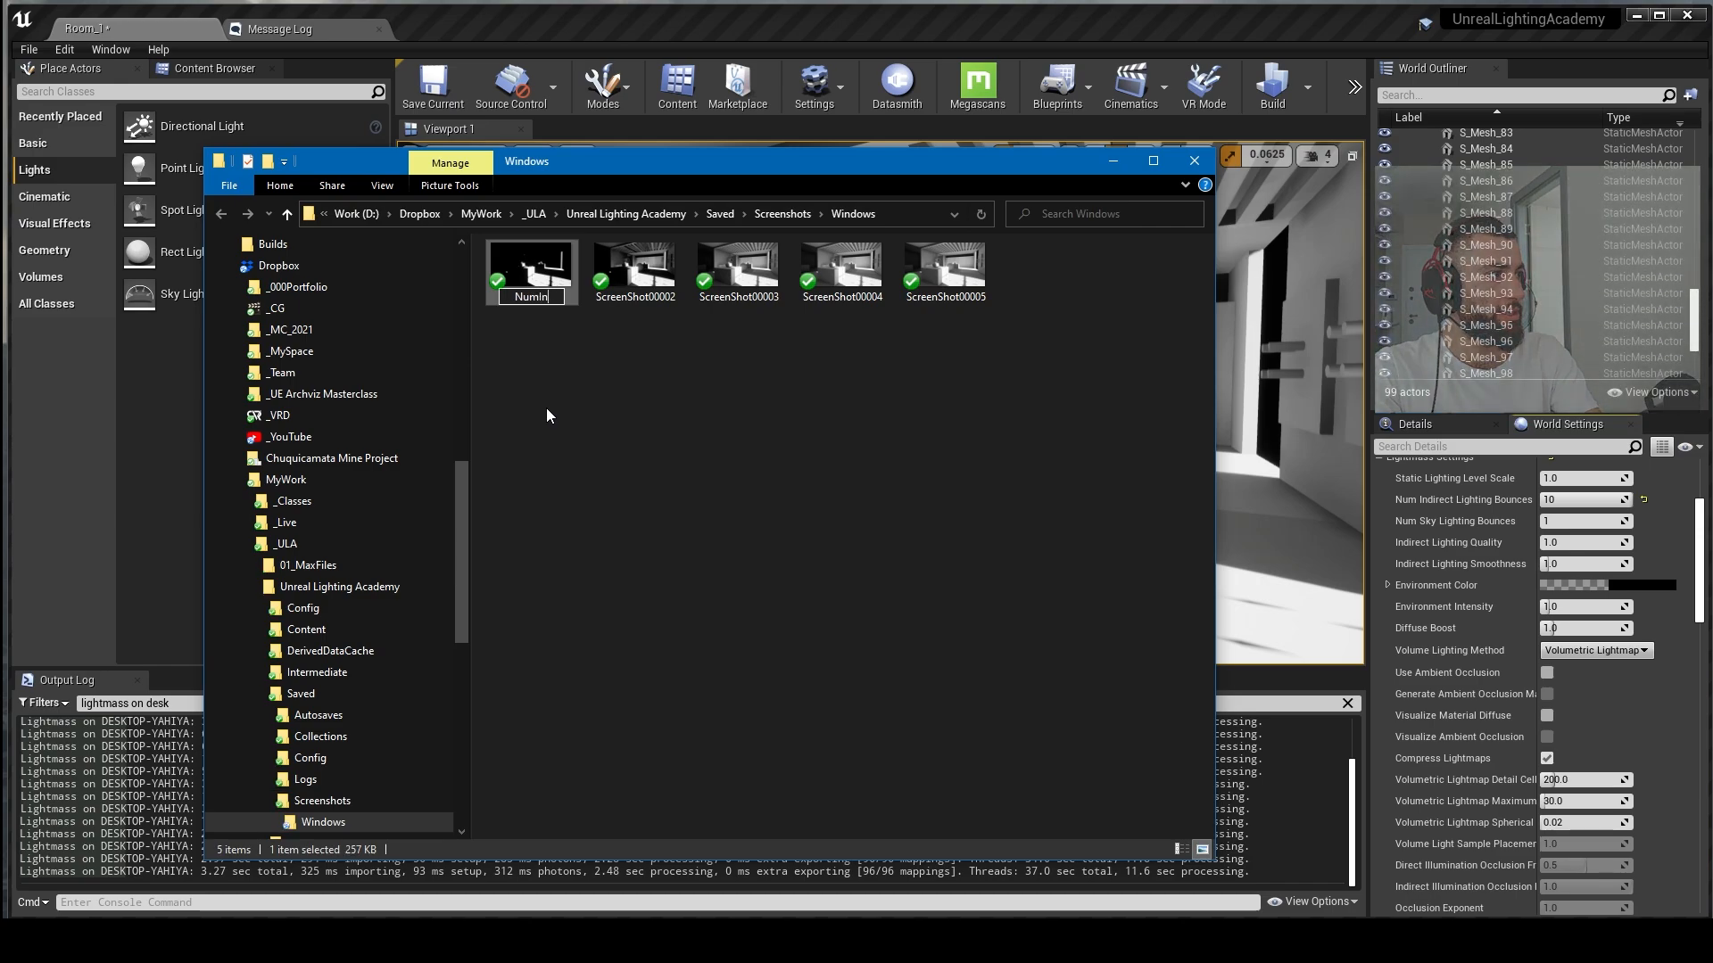
pyautogui.write('directLightingBounces 0')
pyautogui.click(654, 300)
pyautogui.press('Right')
pyautogui.press('Right')
pyautogui.press('Right')
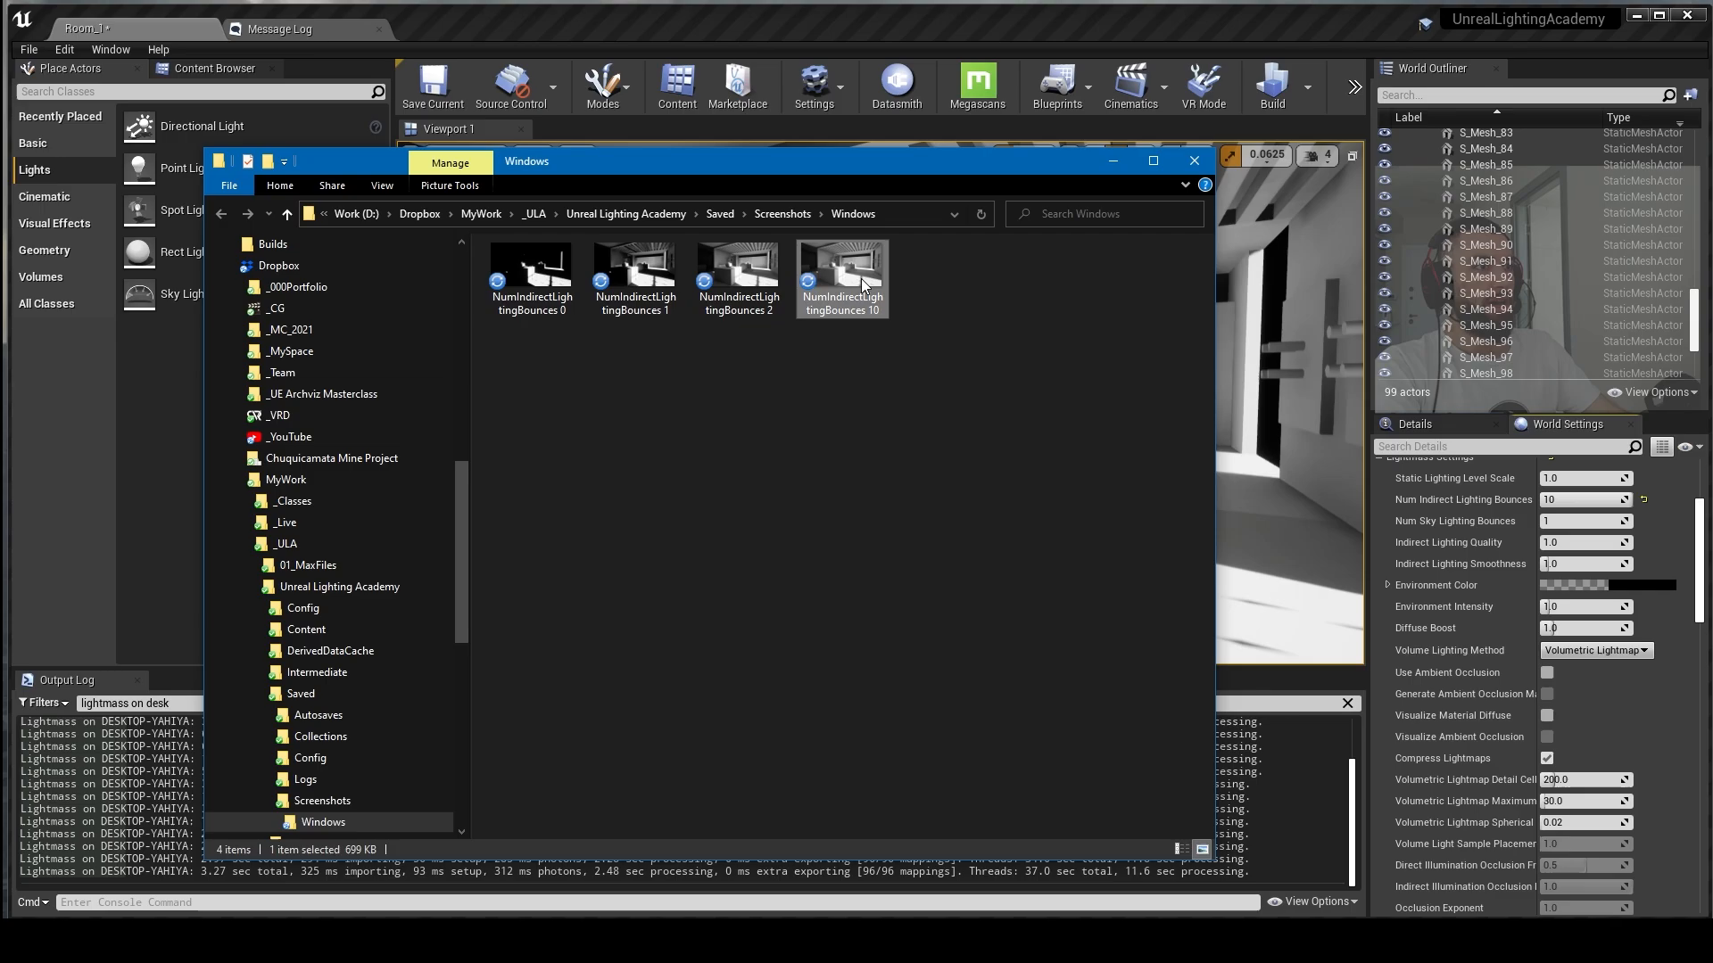
# Step: Create a folder named NumIndirectLightingBounces in the Windows screenshots folder and move the four renamed screenshots into it
pyautogui.rightClick(910, 383)
pyautogui.moveTo(864, 839)
pyautogui.click(956, 676)
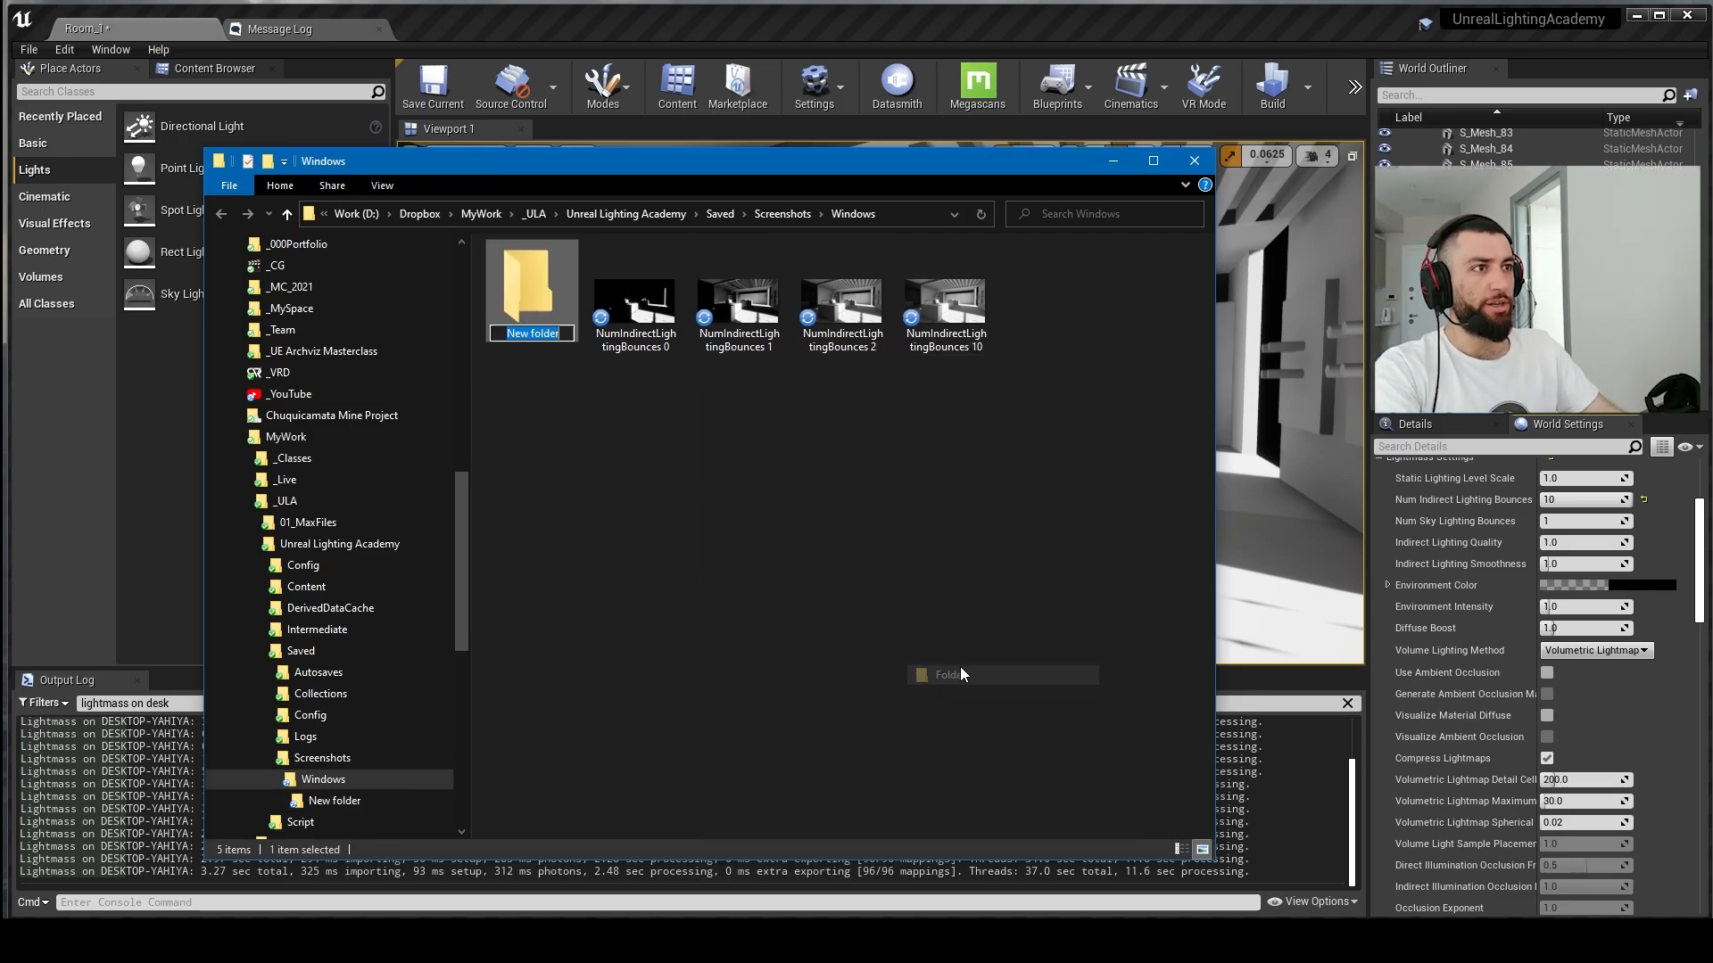
pyautogui.press('BackSpace')
pyautogui.press('BackSpace')
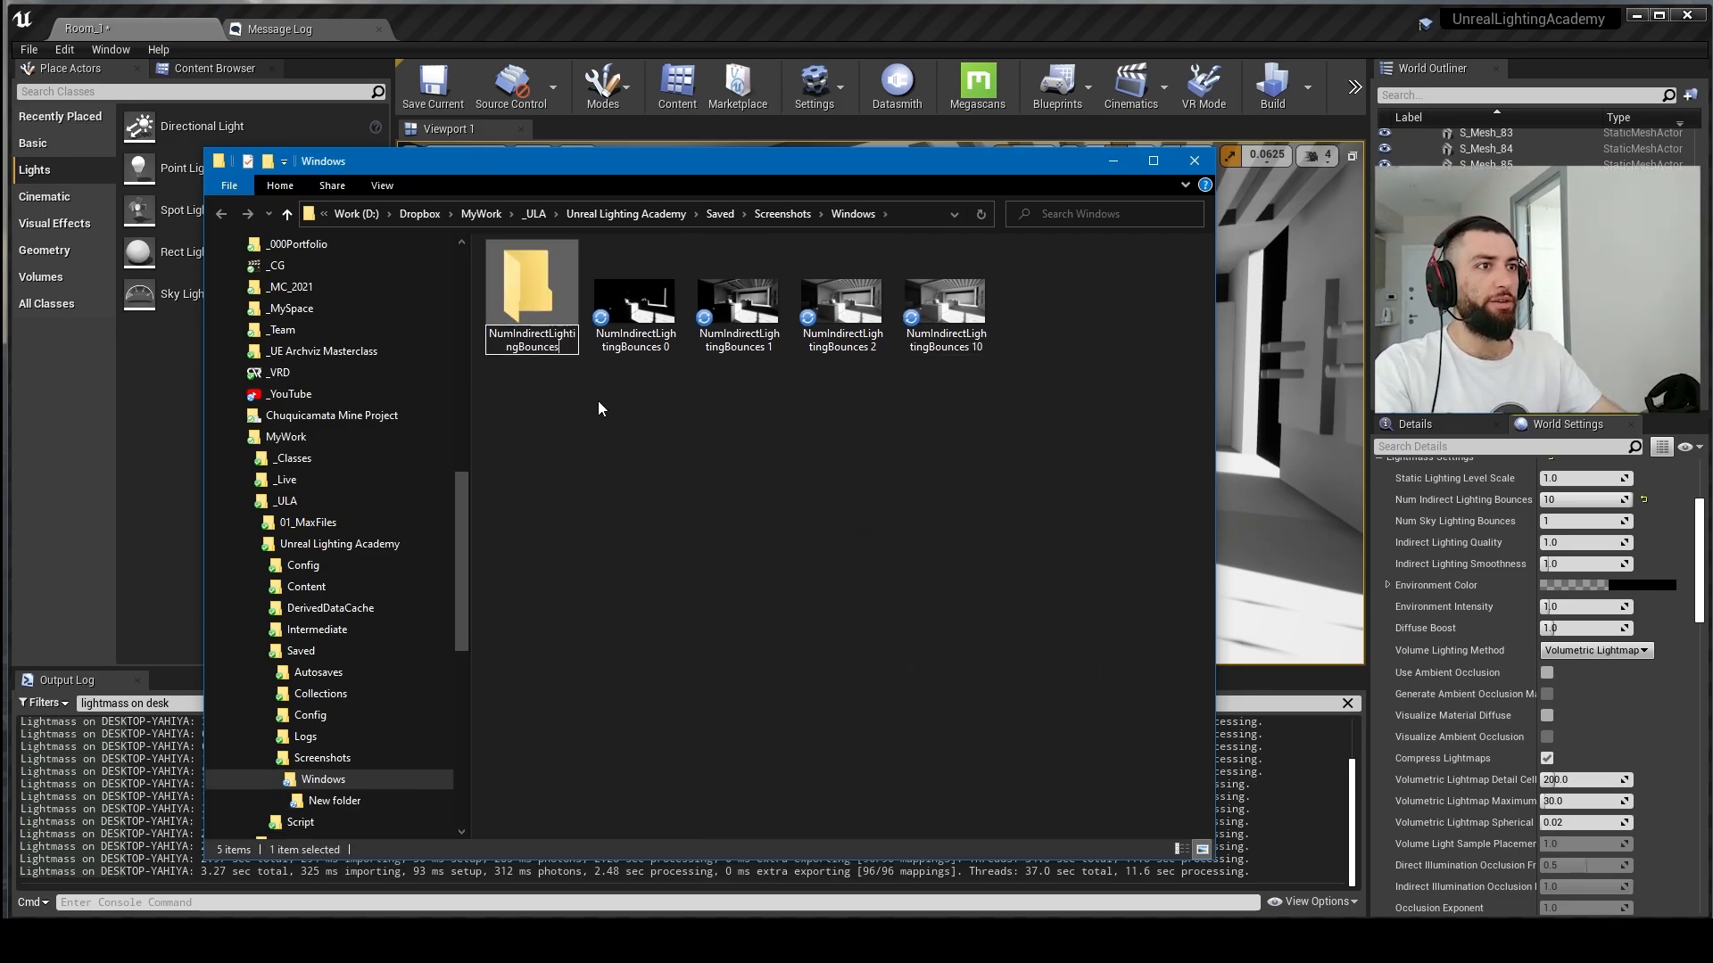
pyautogui.click(636, 393)
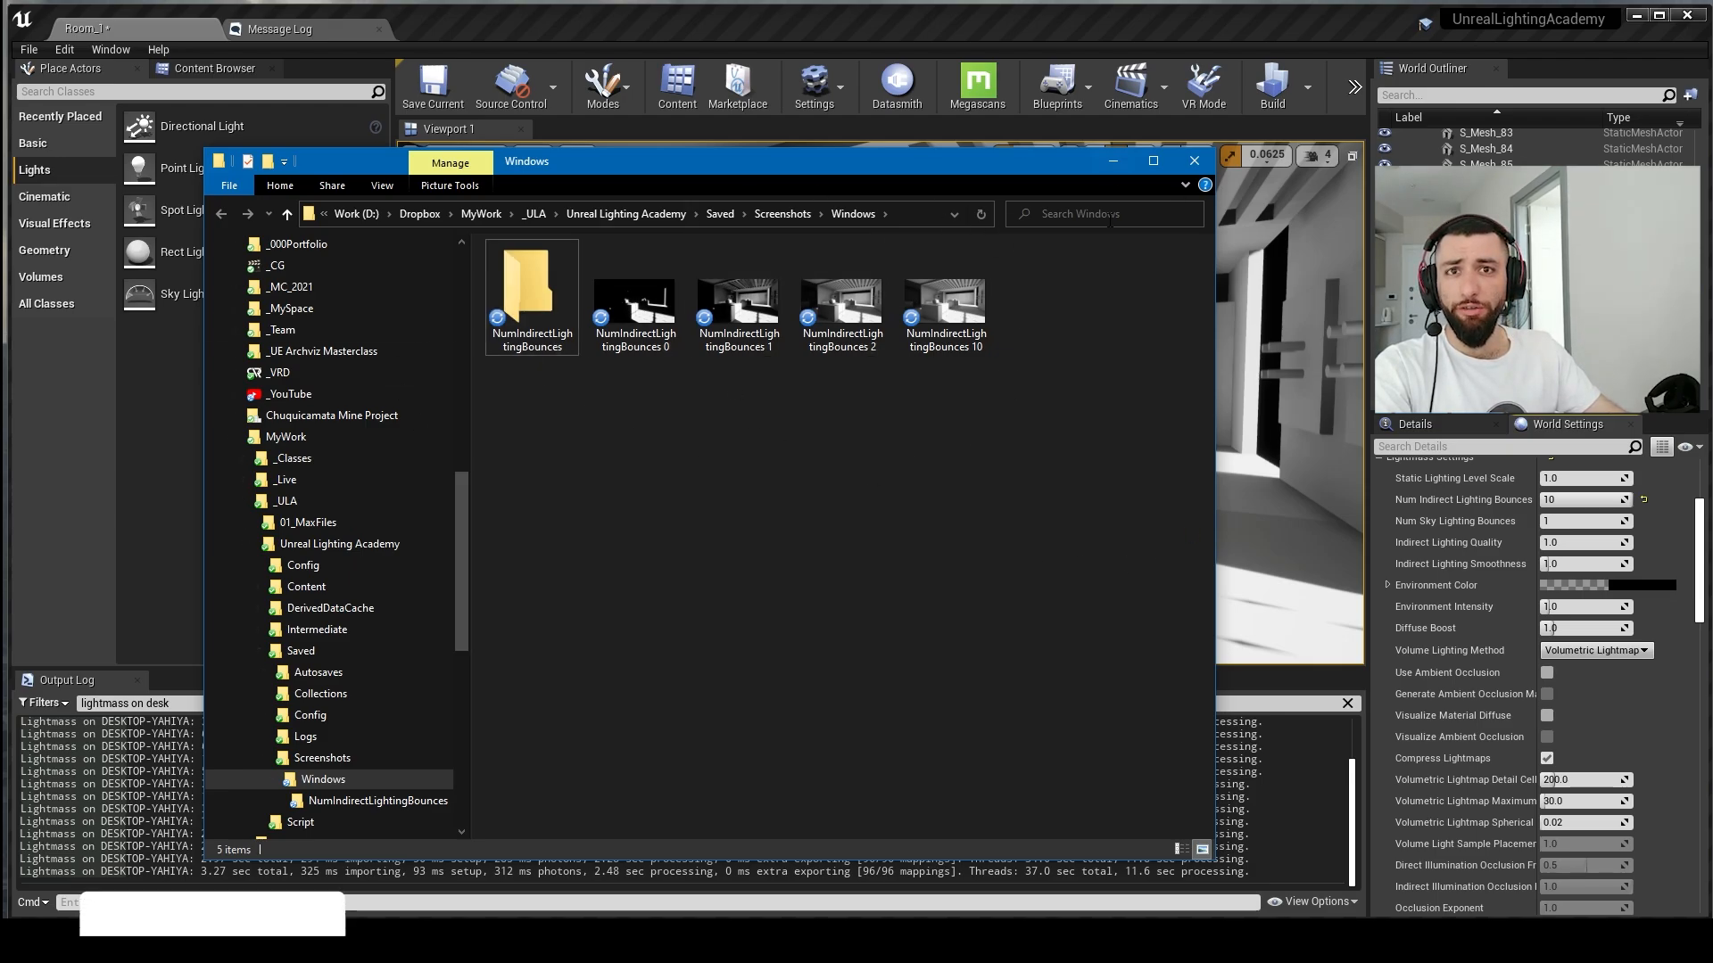
pyautogui.moveTo(1062, 403); pyautogui.dragTo(700, 394)
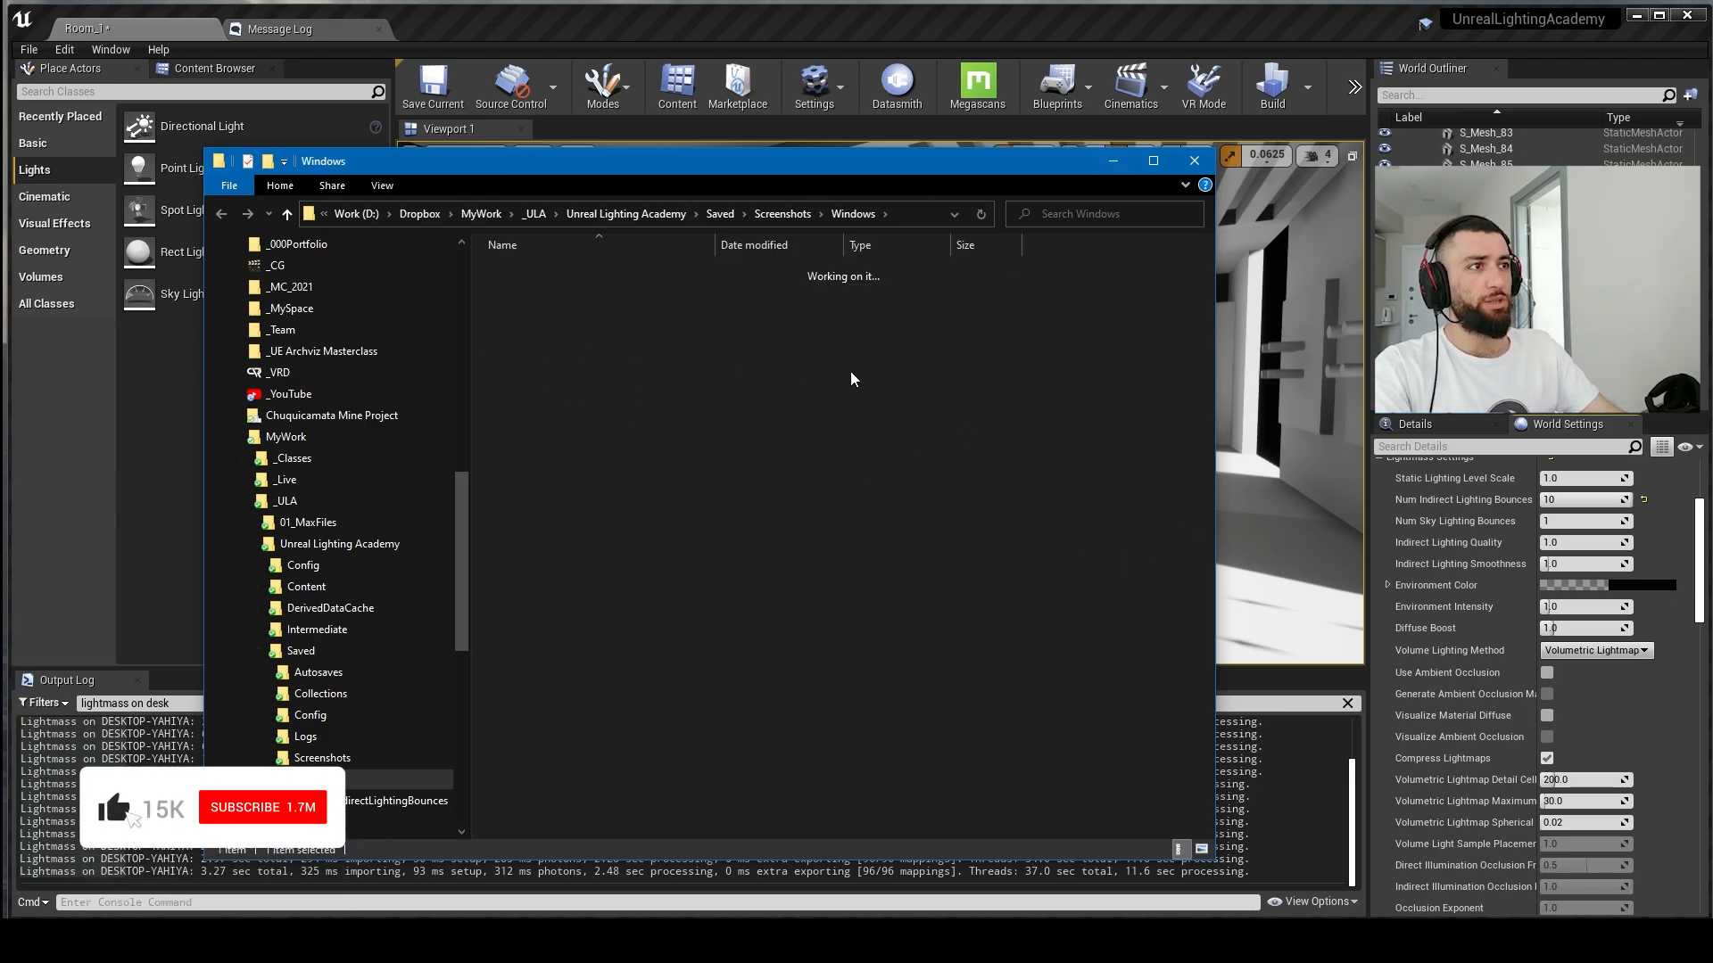
pyautogui.click(1114, 163)
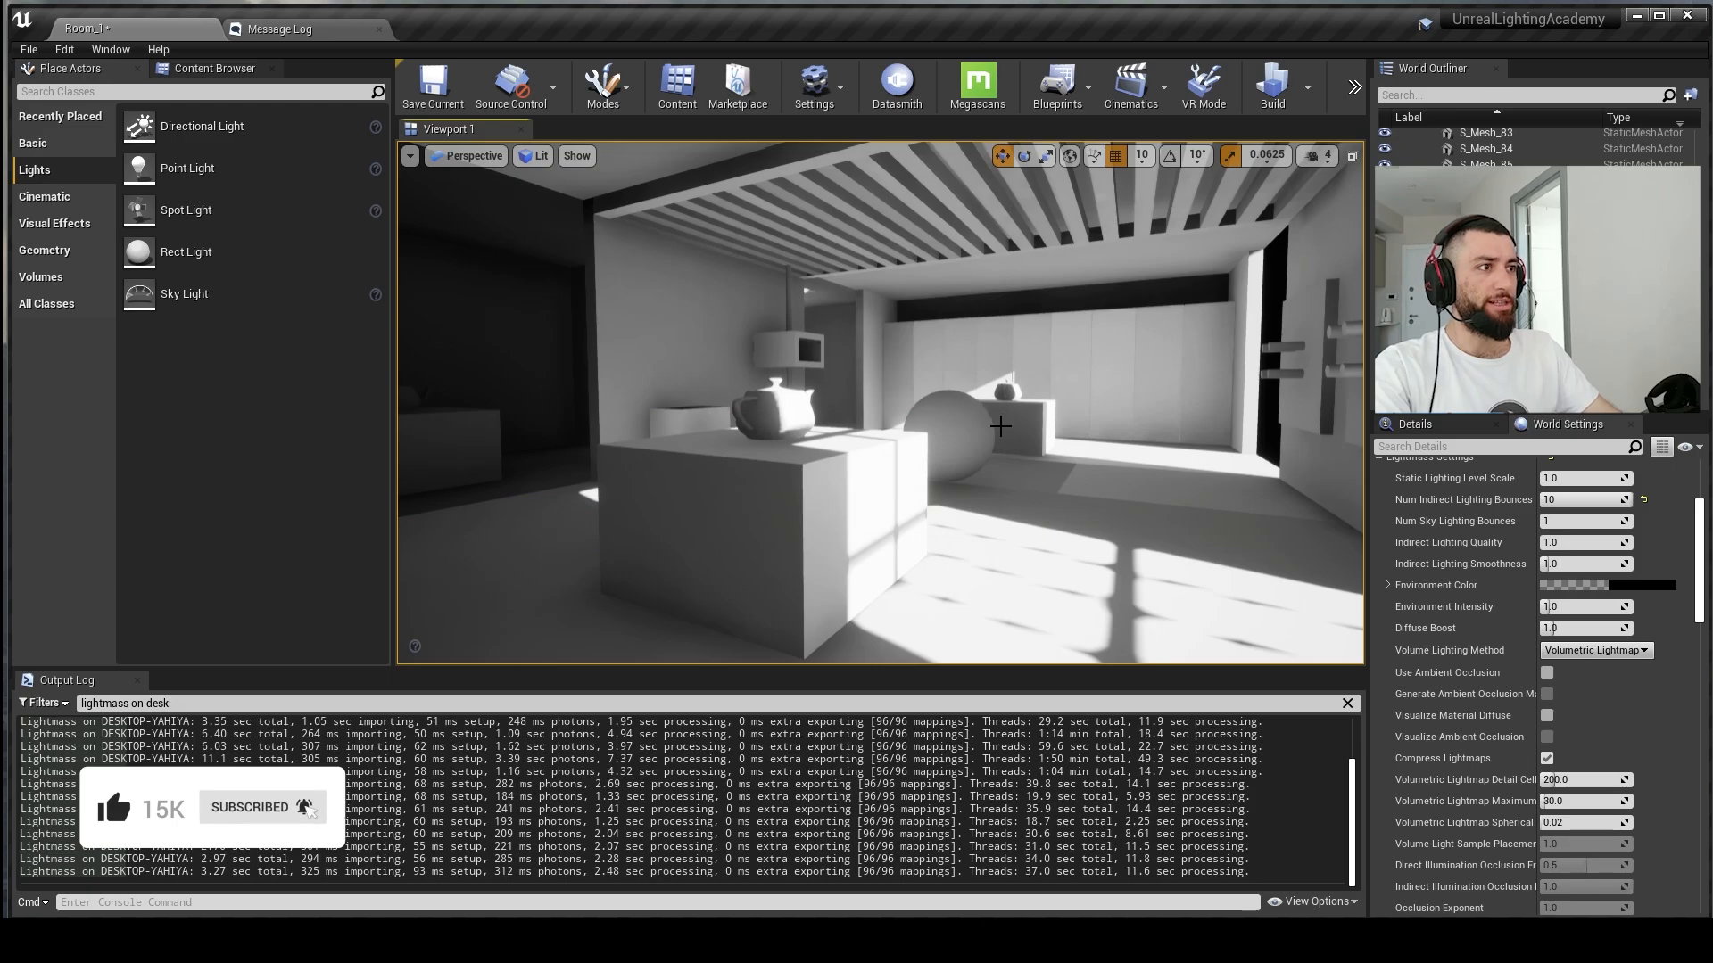
# Step: Rebuild the lighting with Lighting Quality set to Production and check the resulting build time in the log
pyautogui.click(1310, 95)
pyautogui.moveTo(1354, 157)
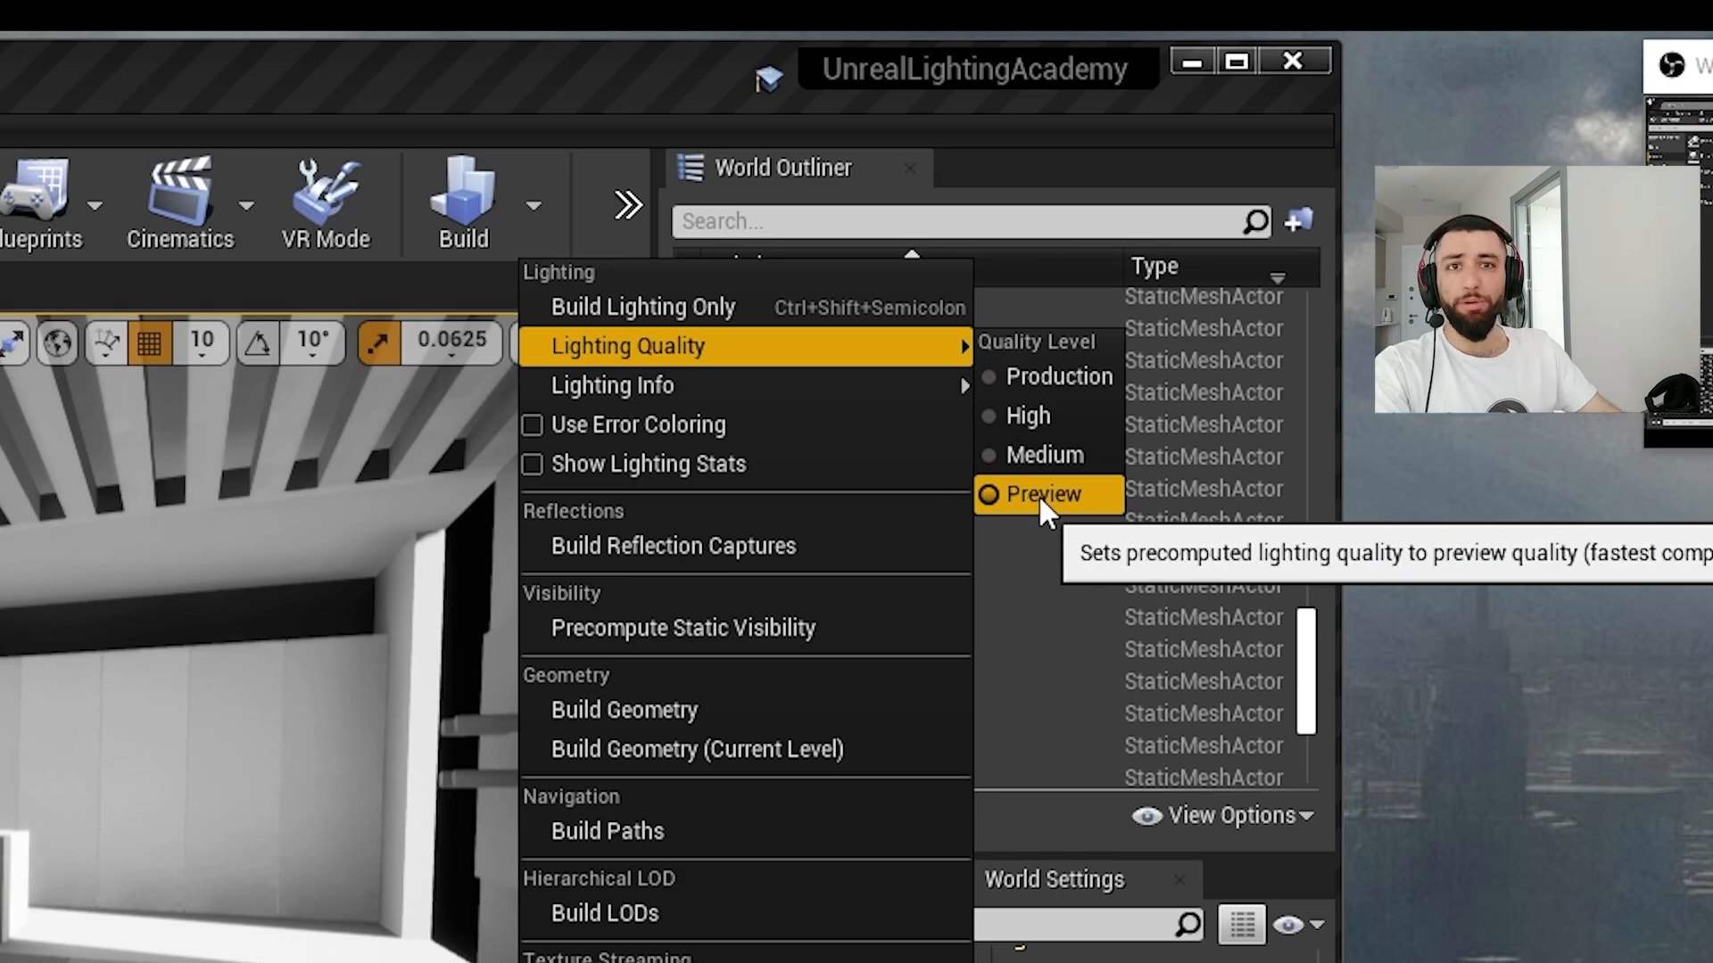
pyautogui.click(1055, 374)
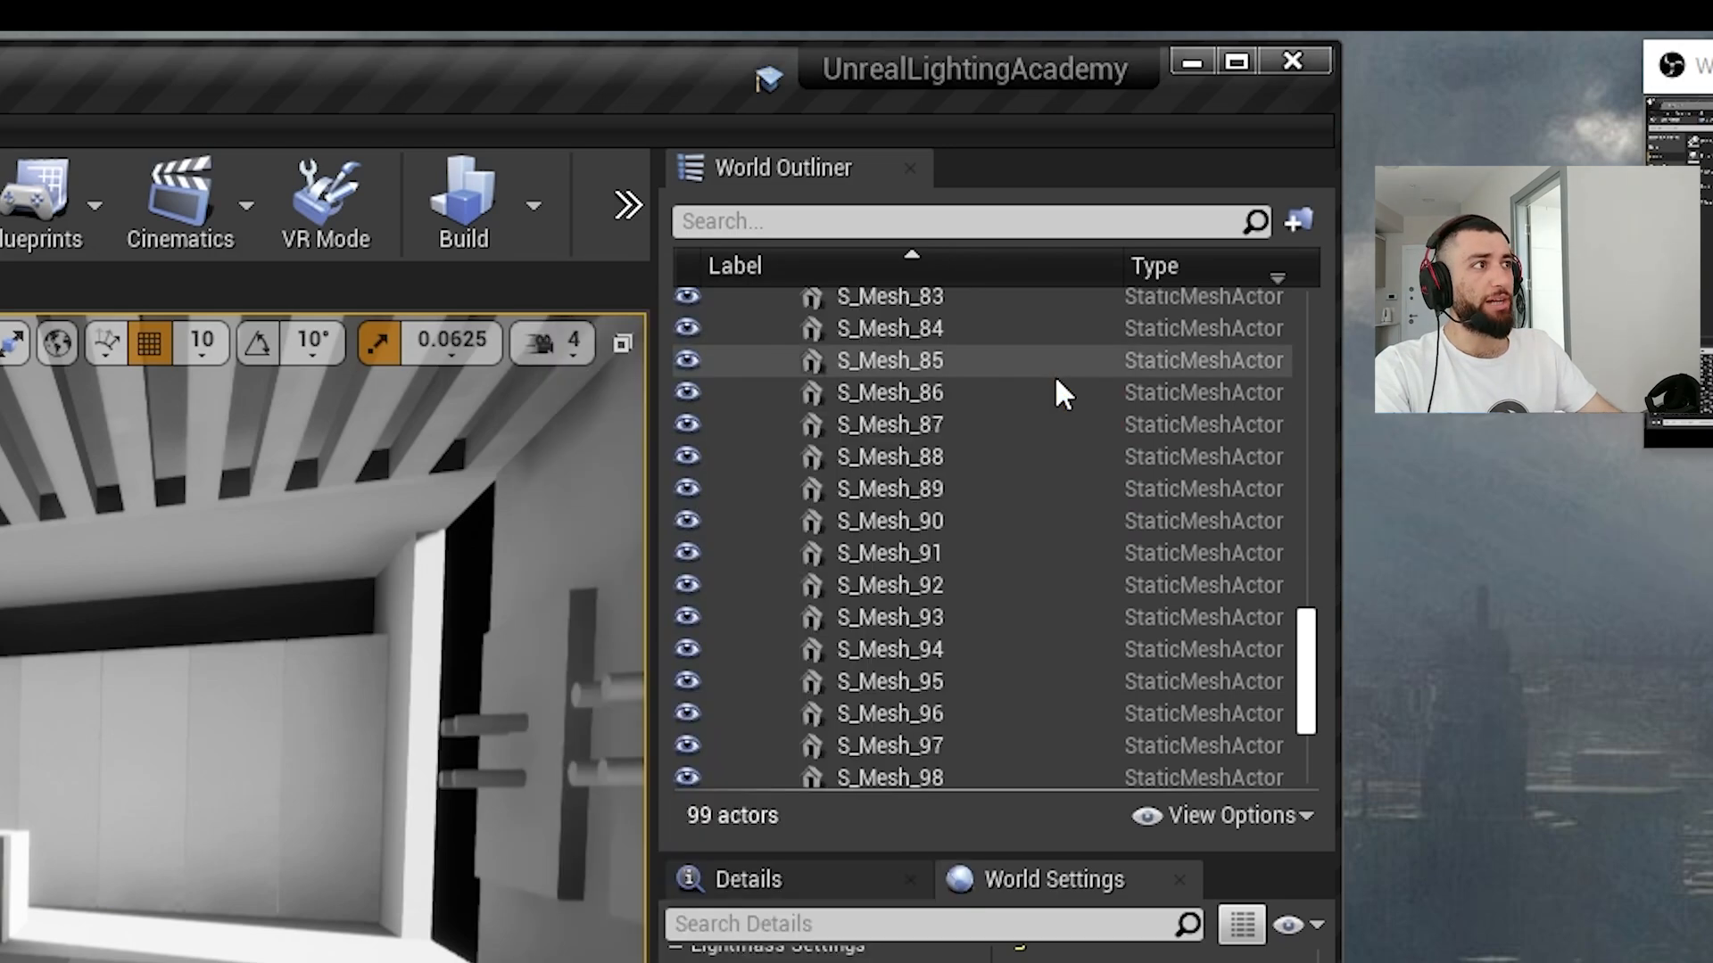
pyautogui.click(490, 234)
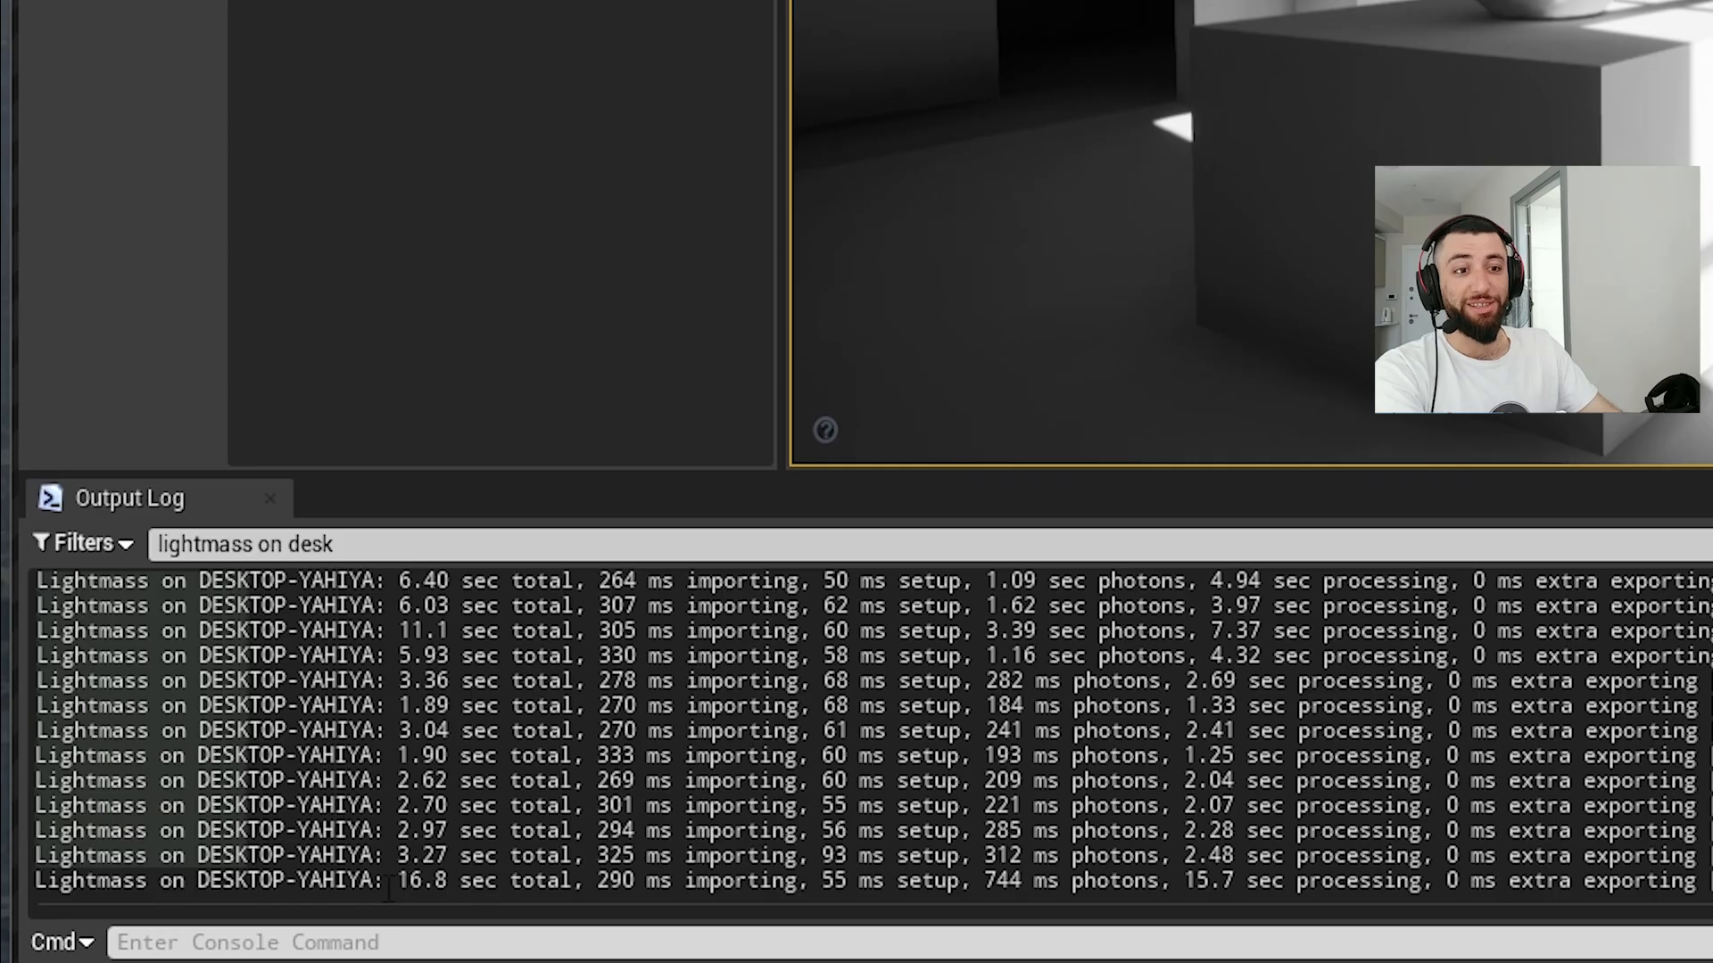
pyautogui.moveTo(392, 881); pyautogui.dragTo(450, 881)
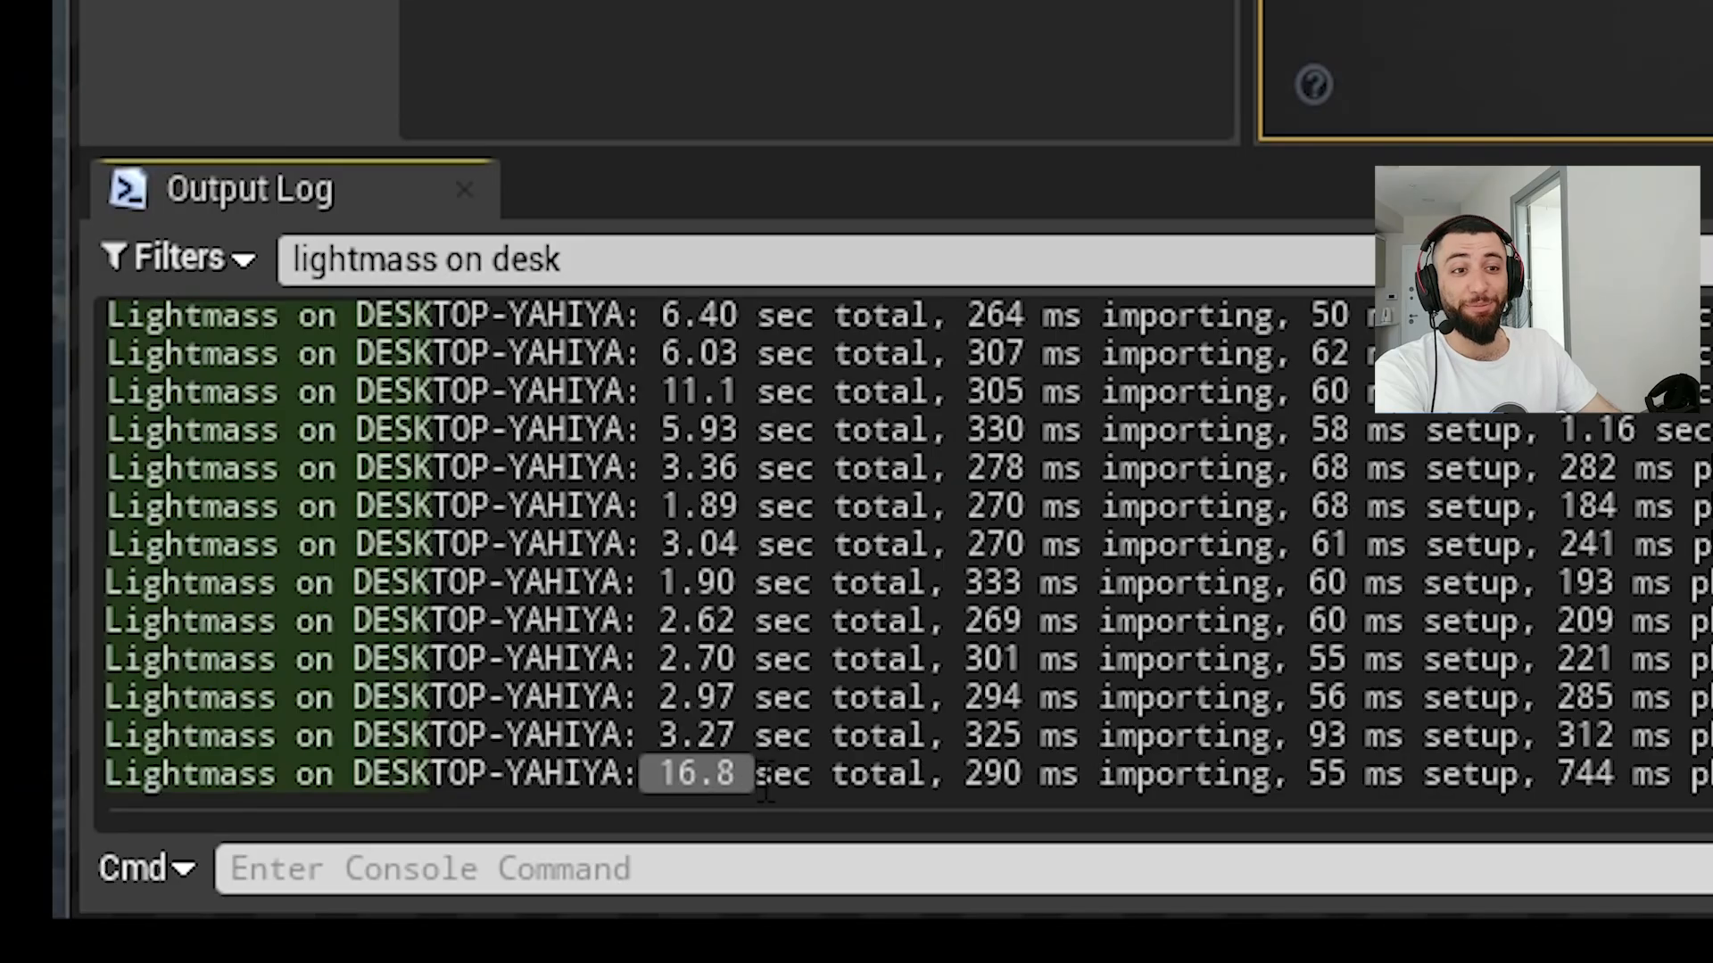
pyautogui.click(772, 785)
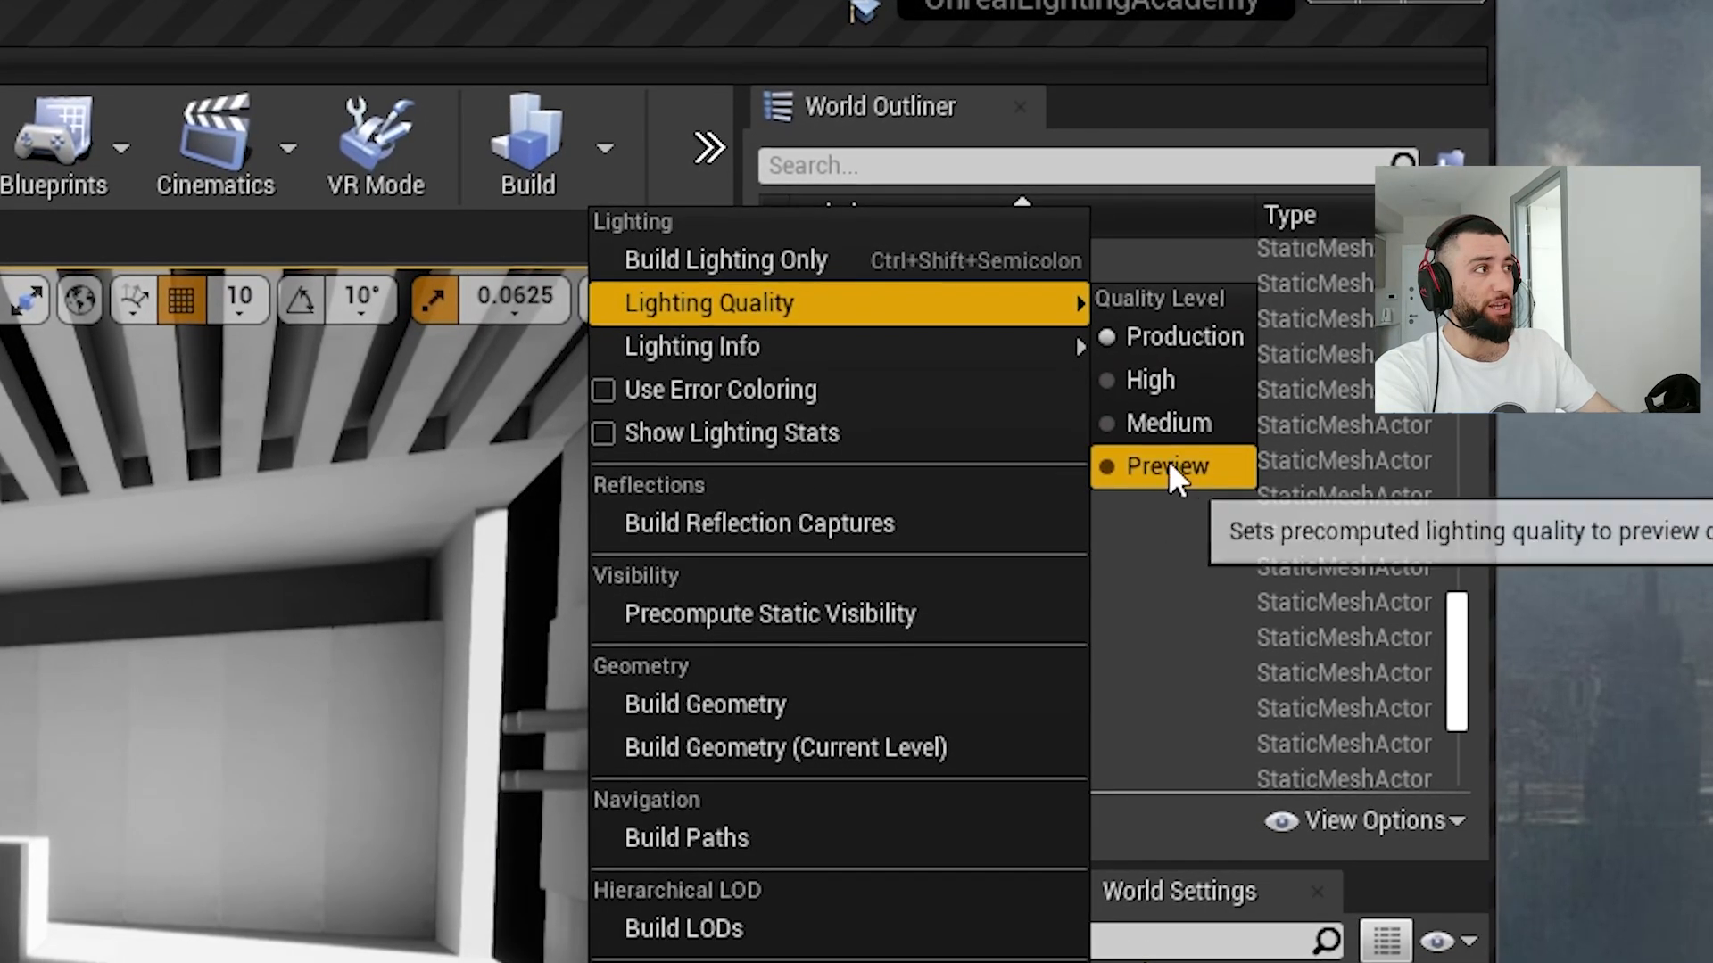
pyautogui.click(1147, 346)
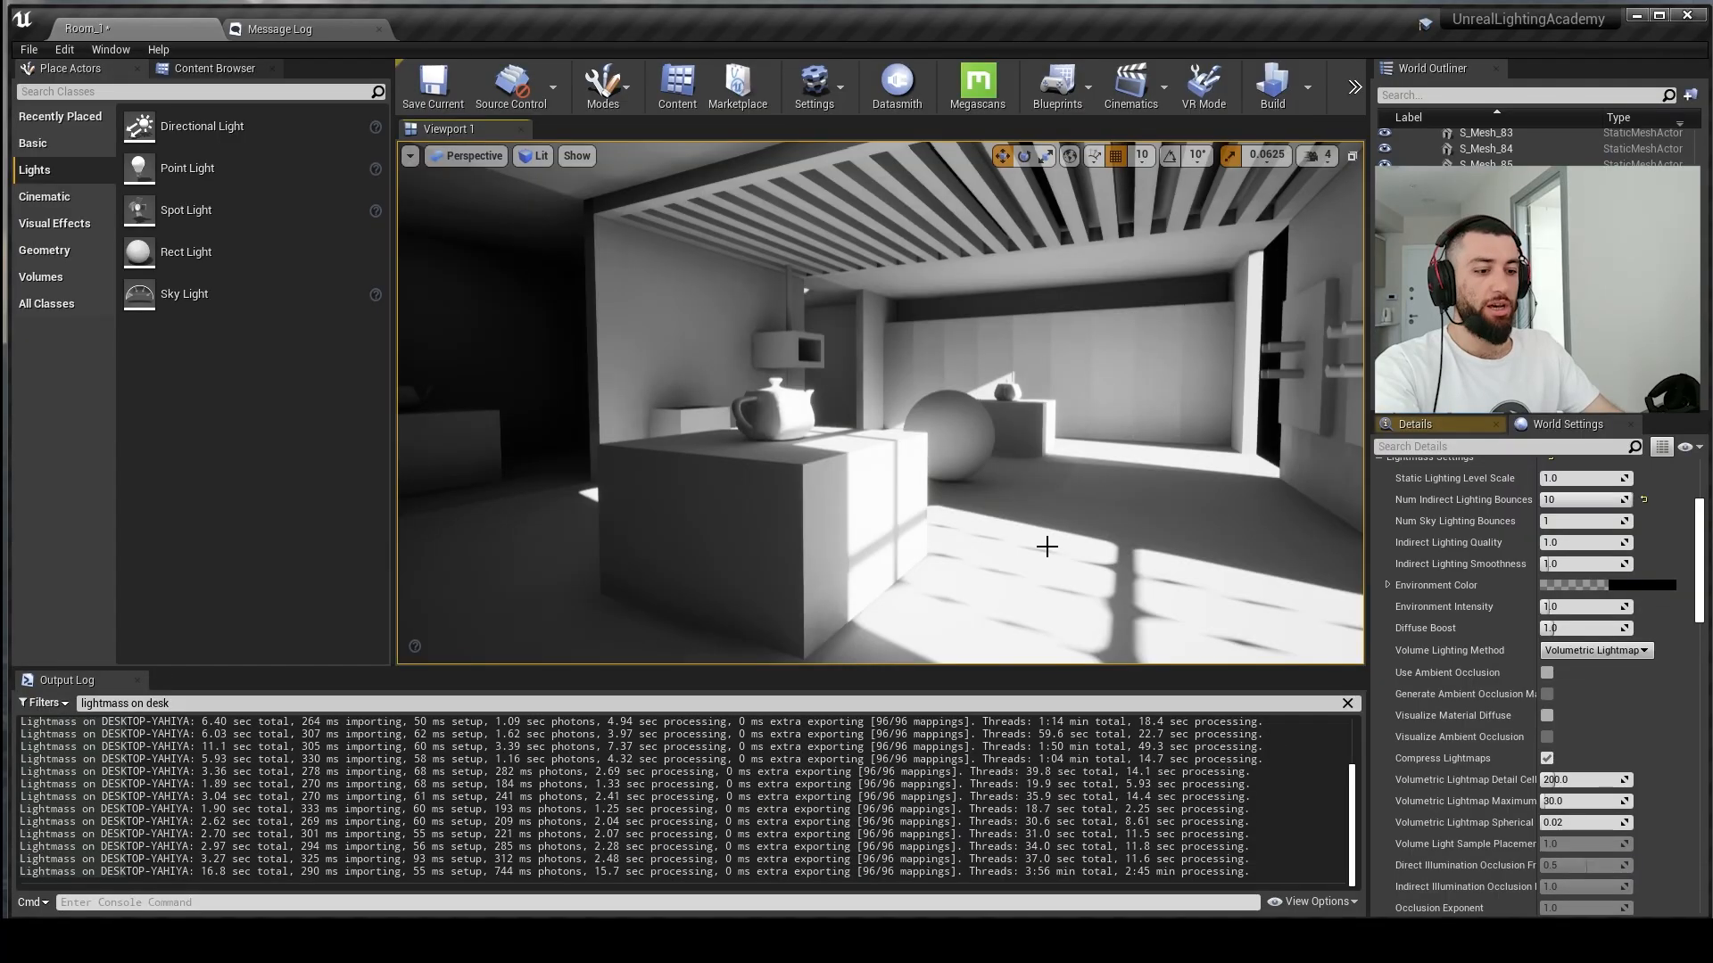
# Step: Rename the new screenshot as NumIndirectLightingBounces 10_P_16.8Sec and open the NumIndirectLightingBounces folder
pyautogui.click(482, 937)
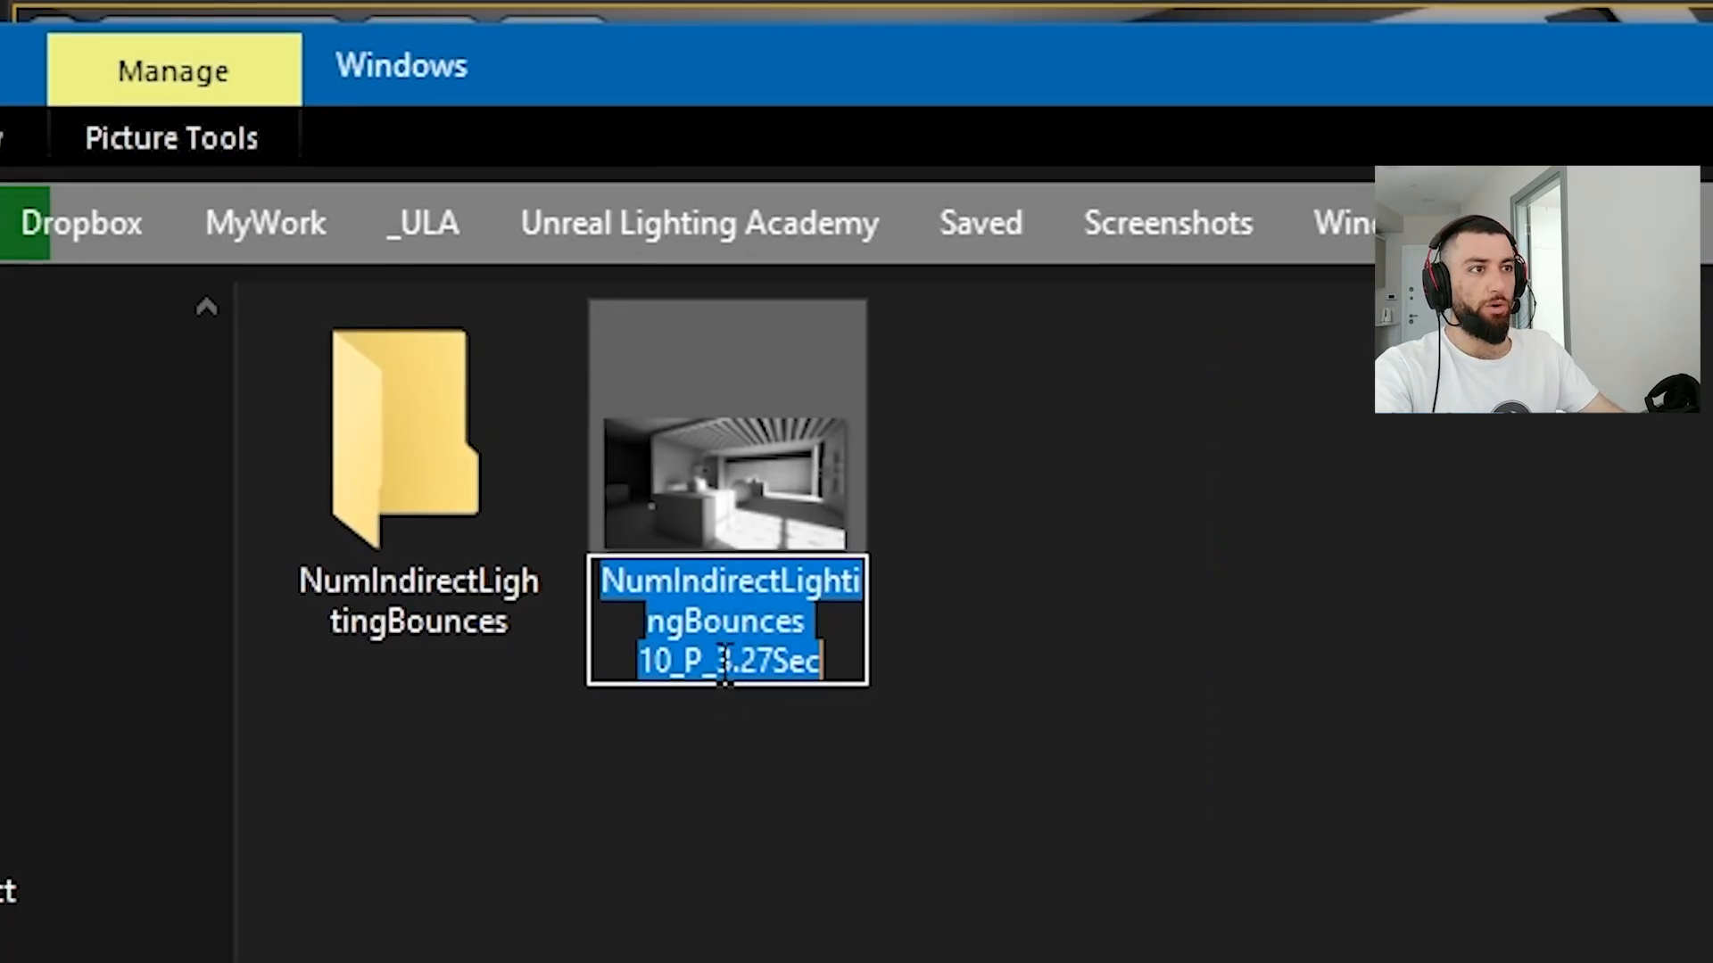
pyautogui.moveTo(724, 667); pyautogui.dragTo(779, 709)
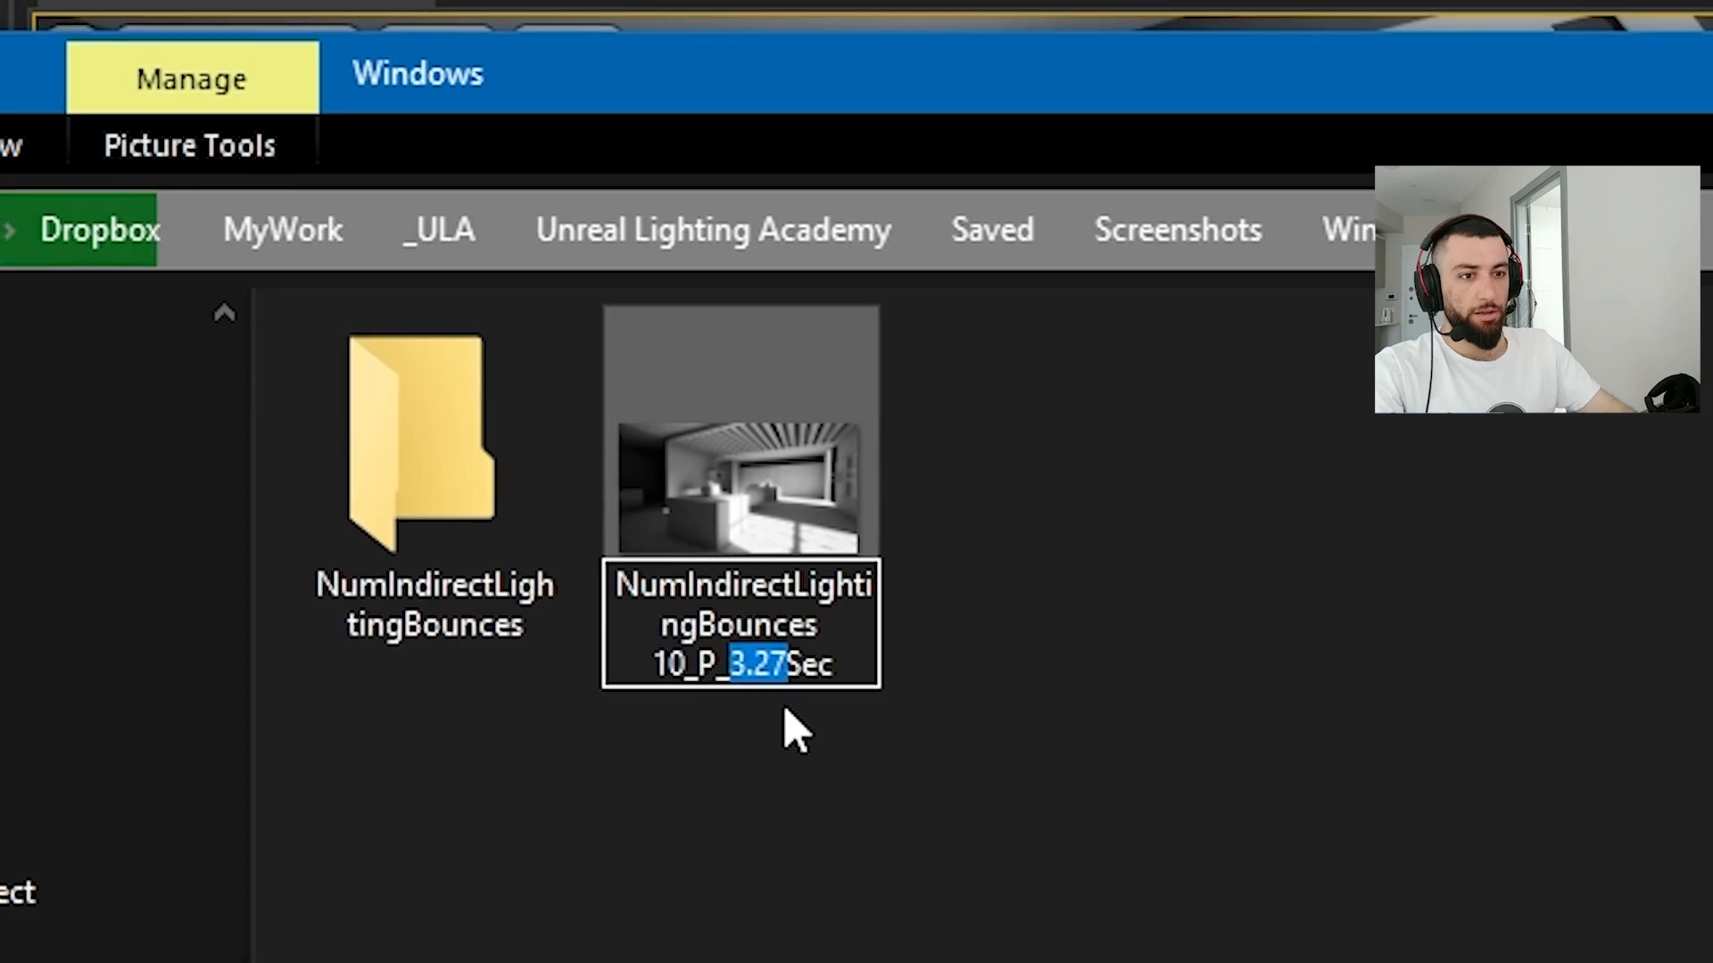
pyautogui.write('16.8')
pyautogui.press('Return')
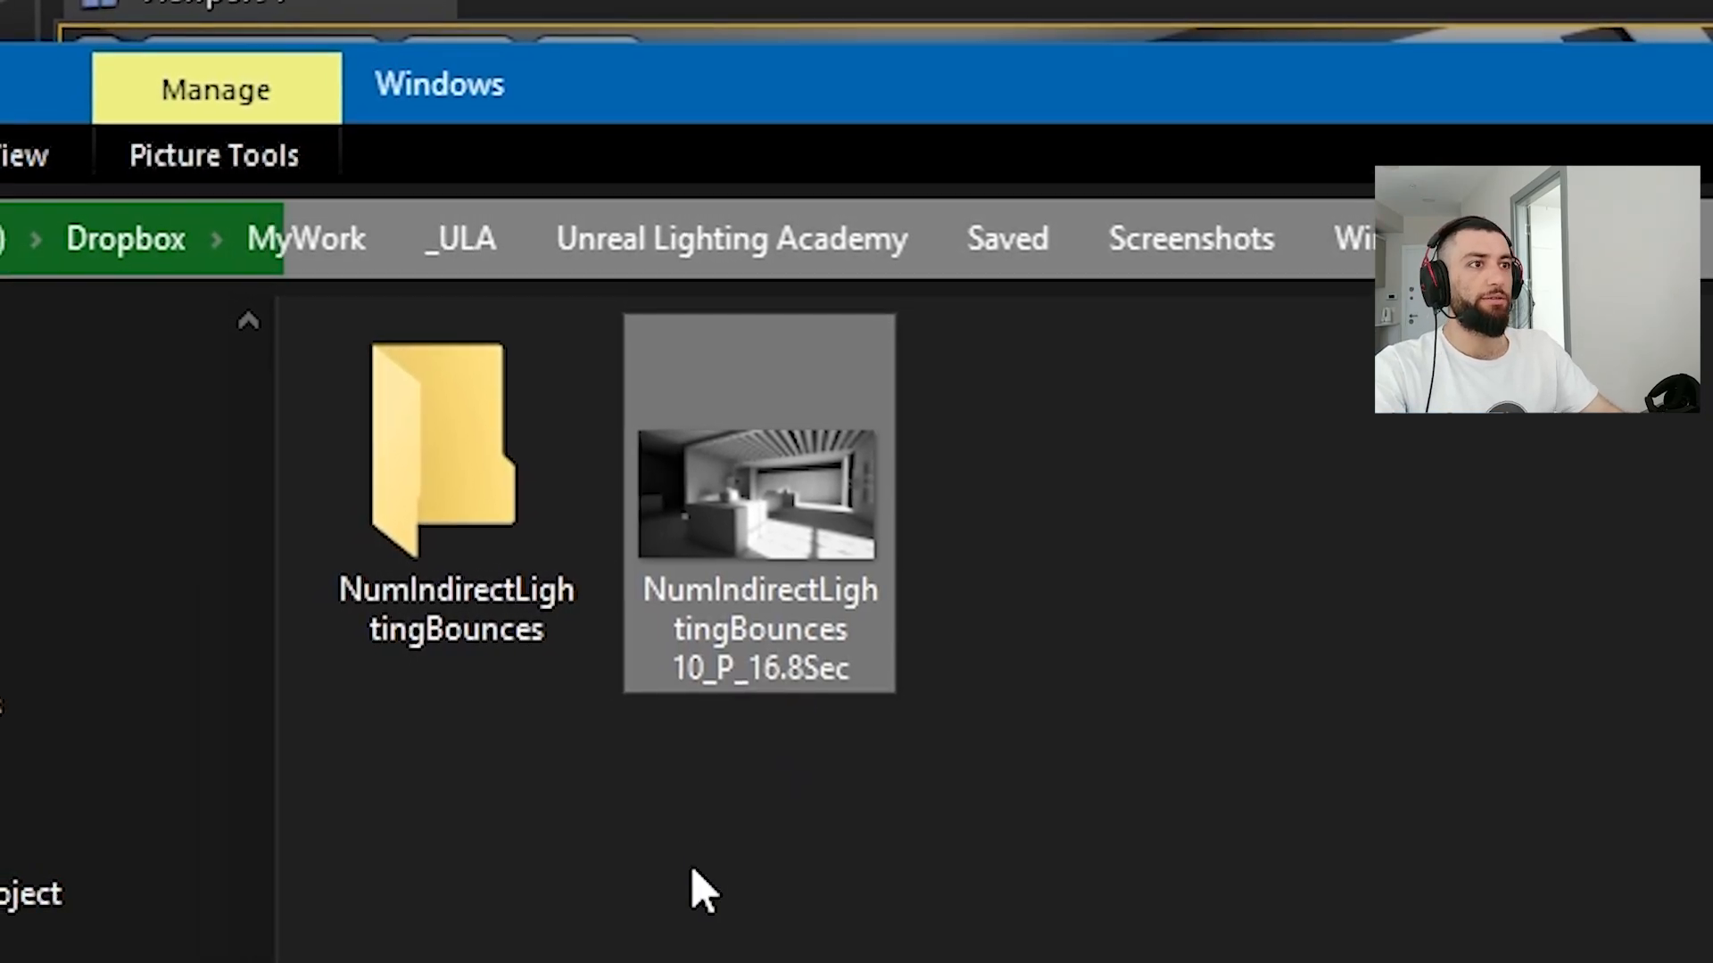
pyautogui.doubleClick(521, 504)
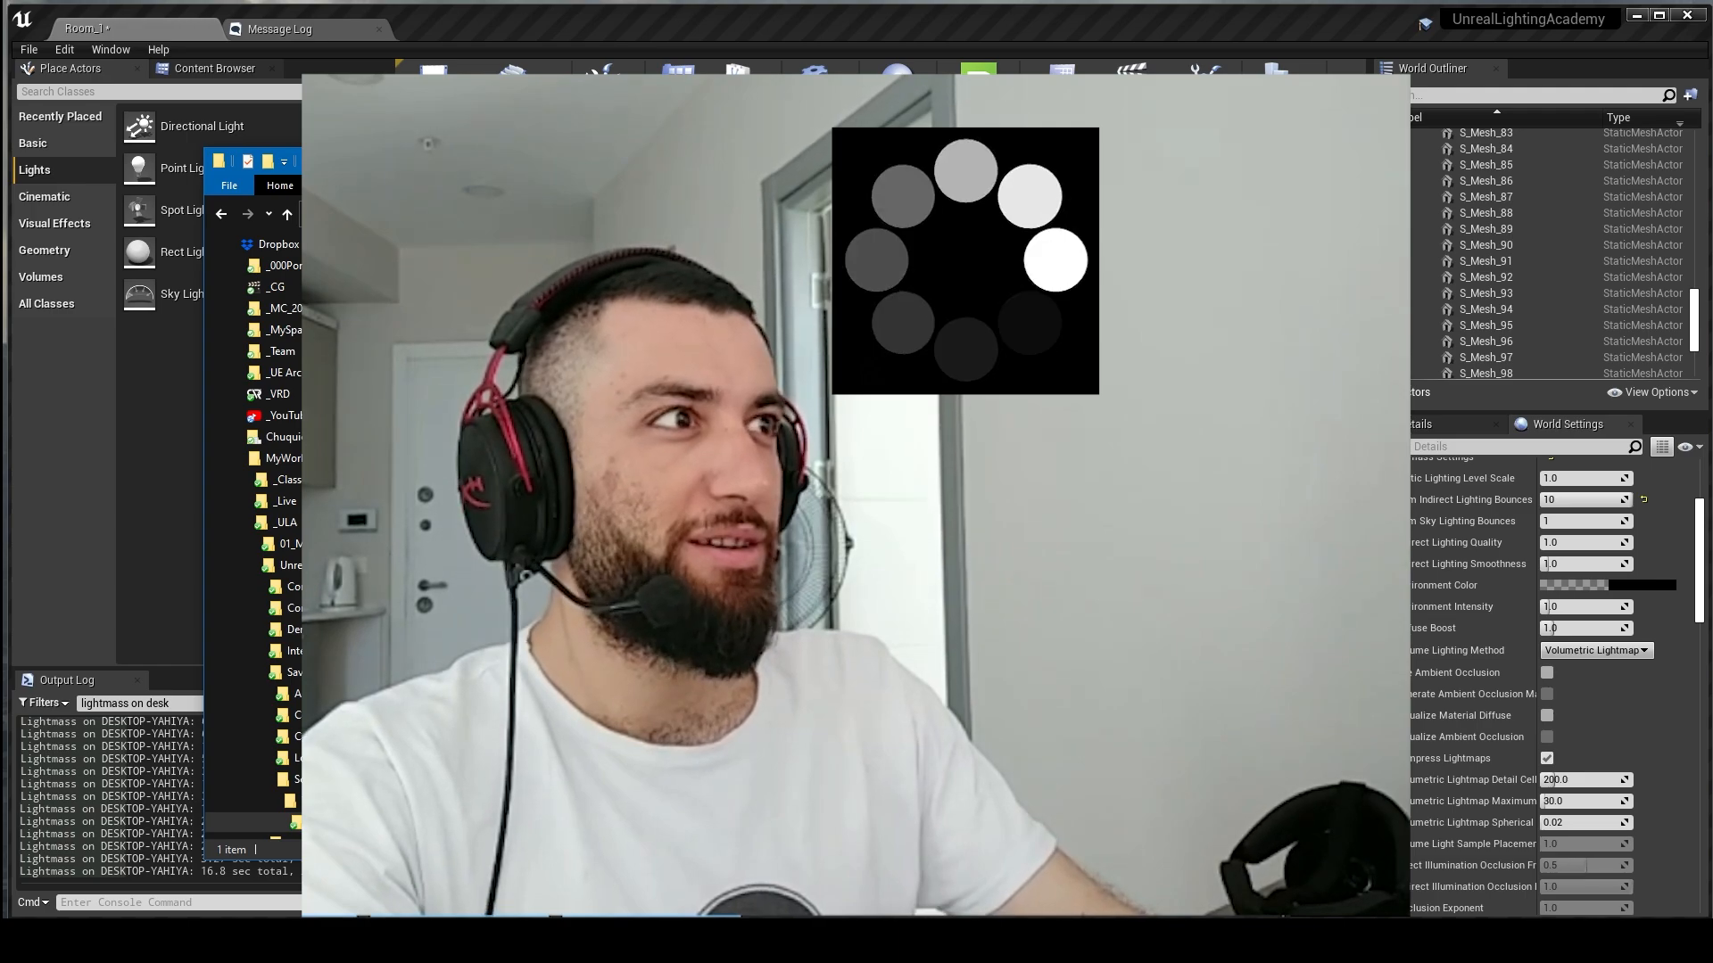
# Step: Rename the two 10-bounce screenshots as NumIndirectLightingBounces 10_Low_3.27Sec and NumIndirectLightingBounces 10_Prod_16.8Sec
pyautogui.click(1311, 88)
pyautogui.moveTo(1488, 158)
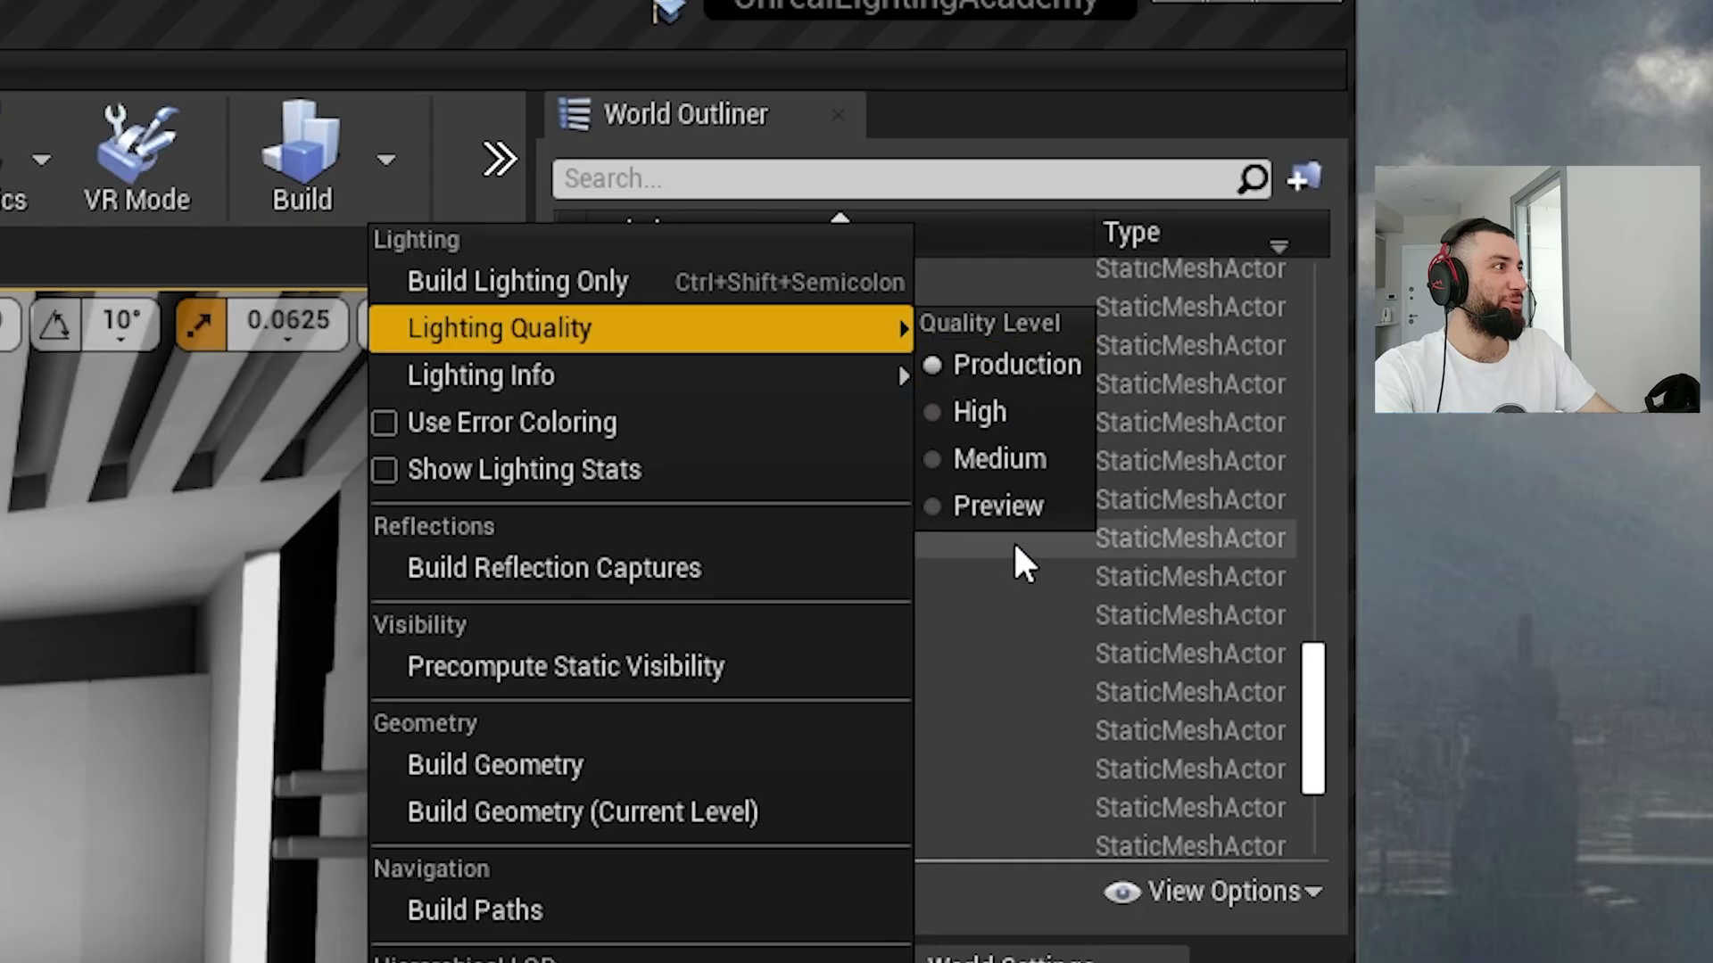
pyautogui.click(1562, 231)
pyautogui.hotkey('alt', 'Tab')
pyautogui.click(935, 329)
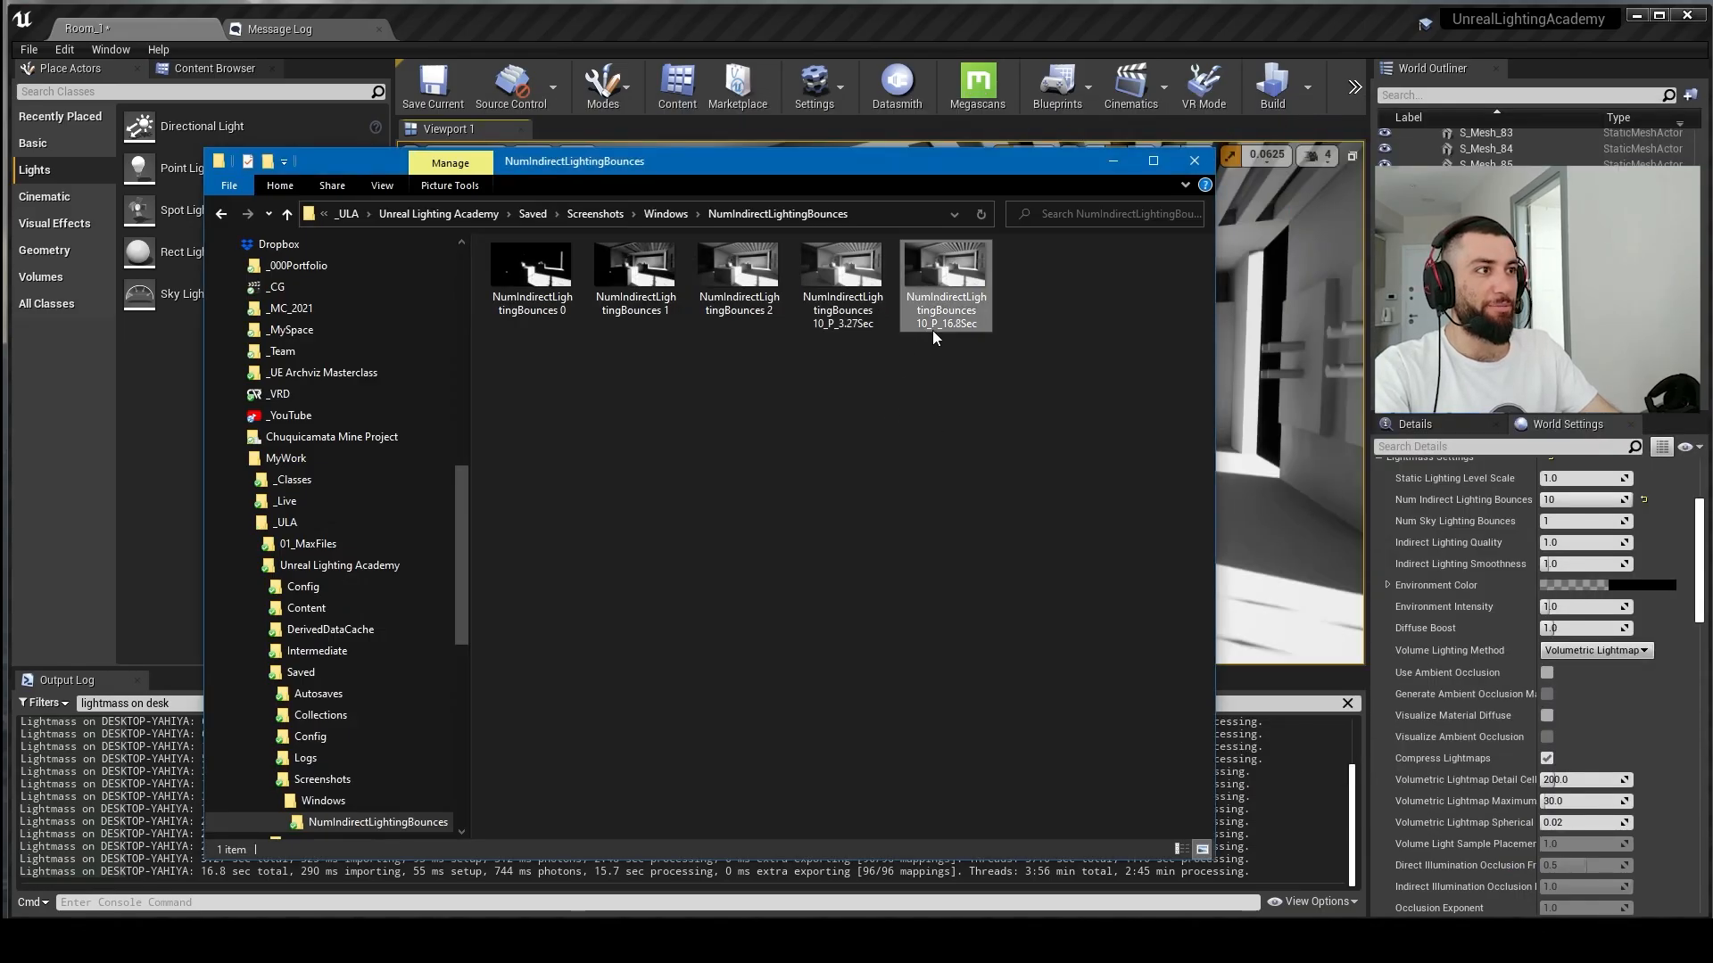
pyautogui.press('F2')
pyautogui.click(839, 332)
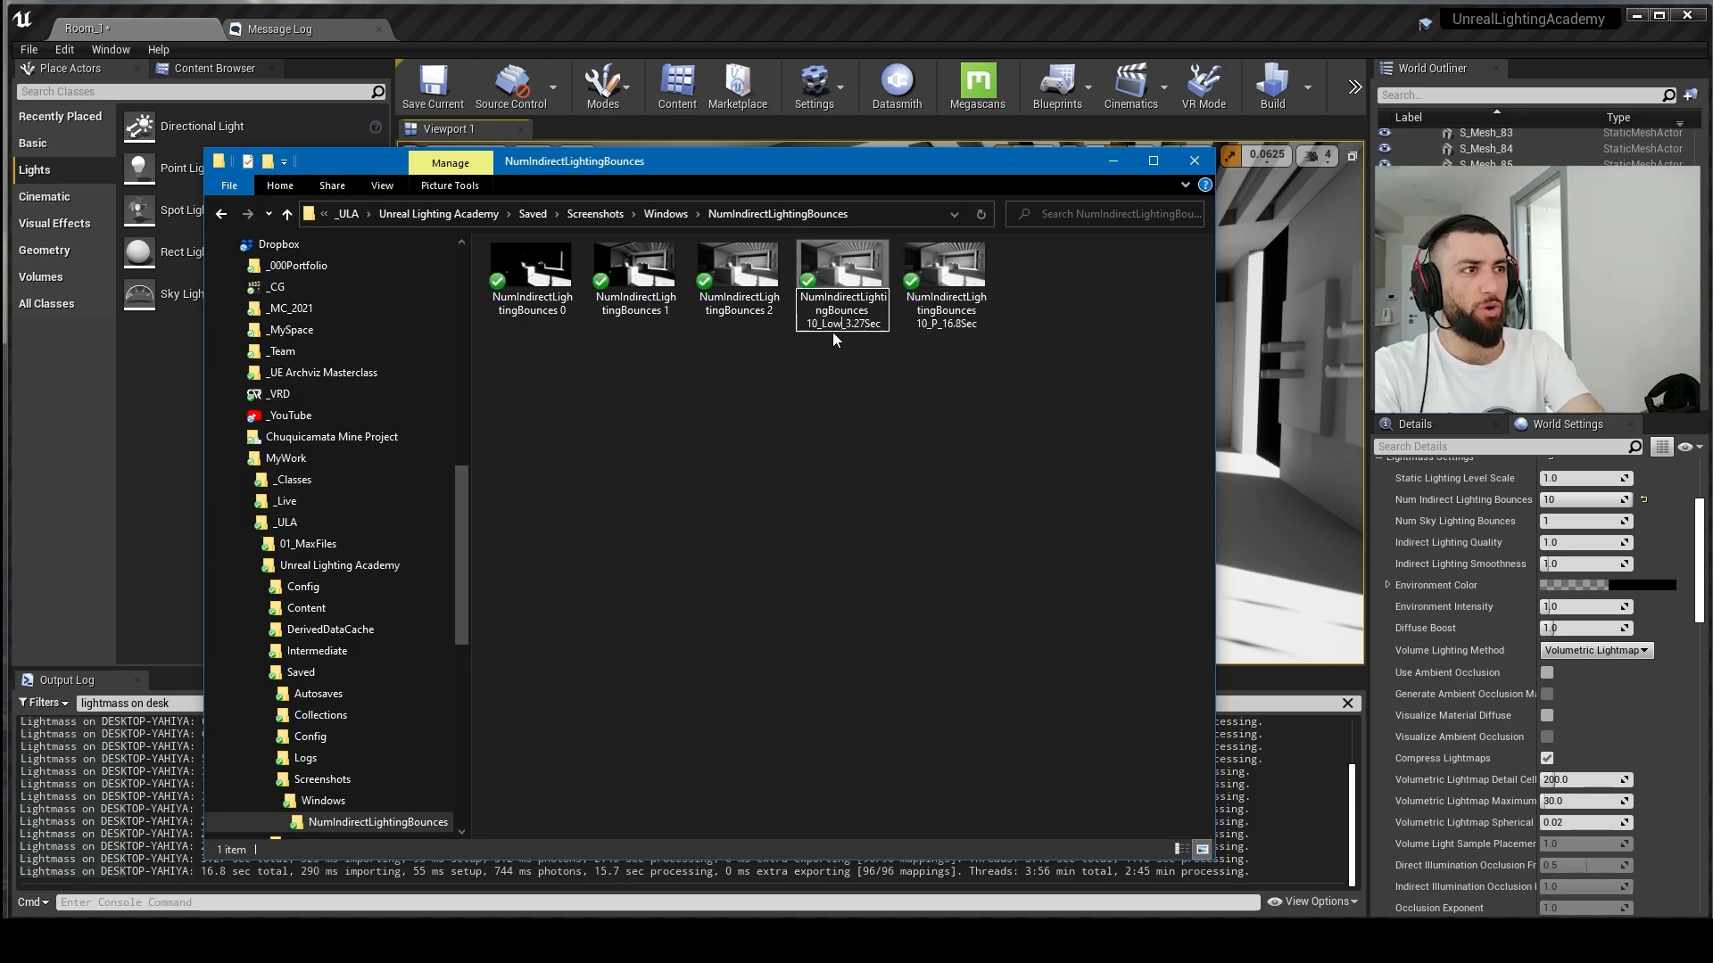
pyautogui.click(942, 323)
pyautogui.press('F2')
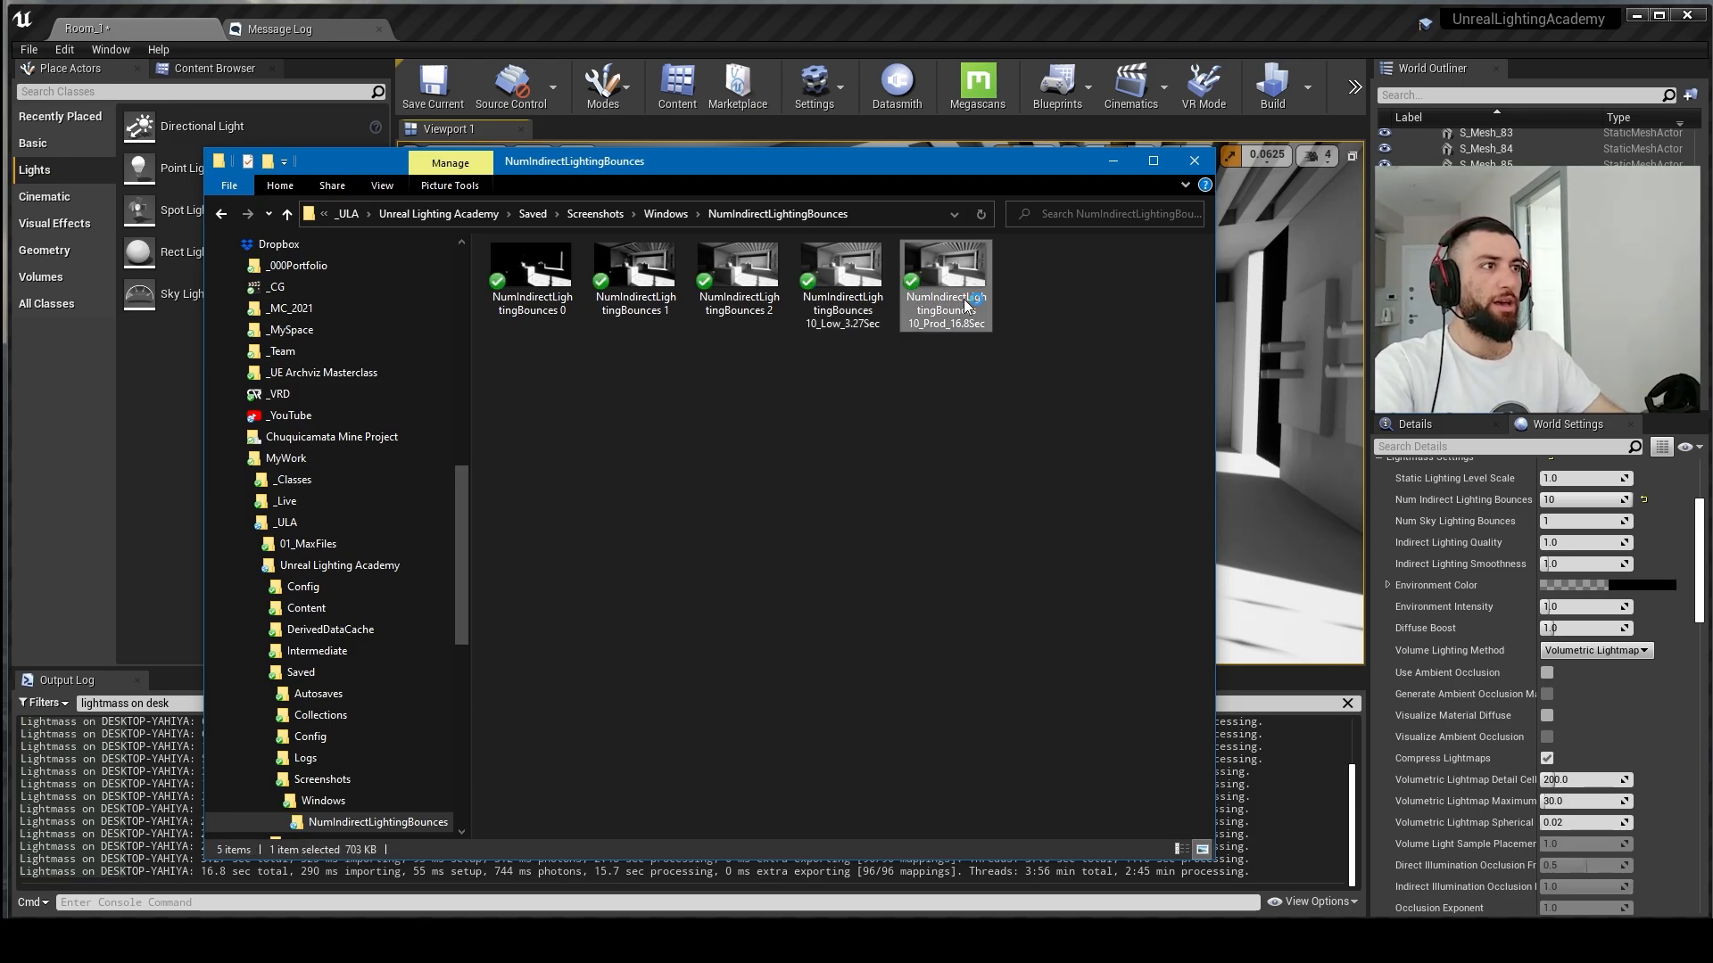
# Step: Open the 10_Prod_16.8Sec screenshot in the photo viewer and compare it repeatedly with the 10_Low_3.27Sec one
pyautogui.doubleClick(964, 298)
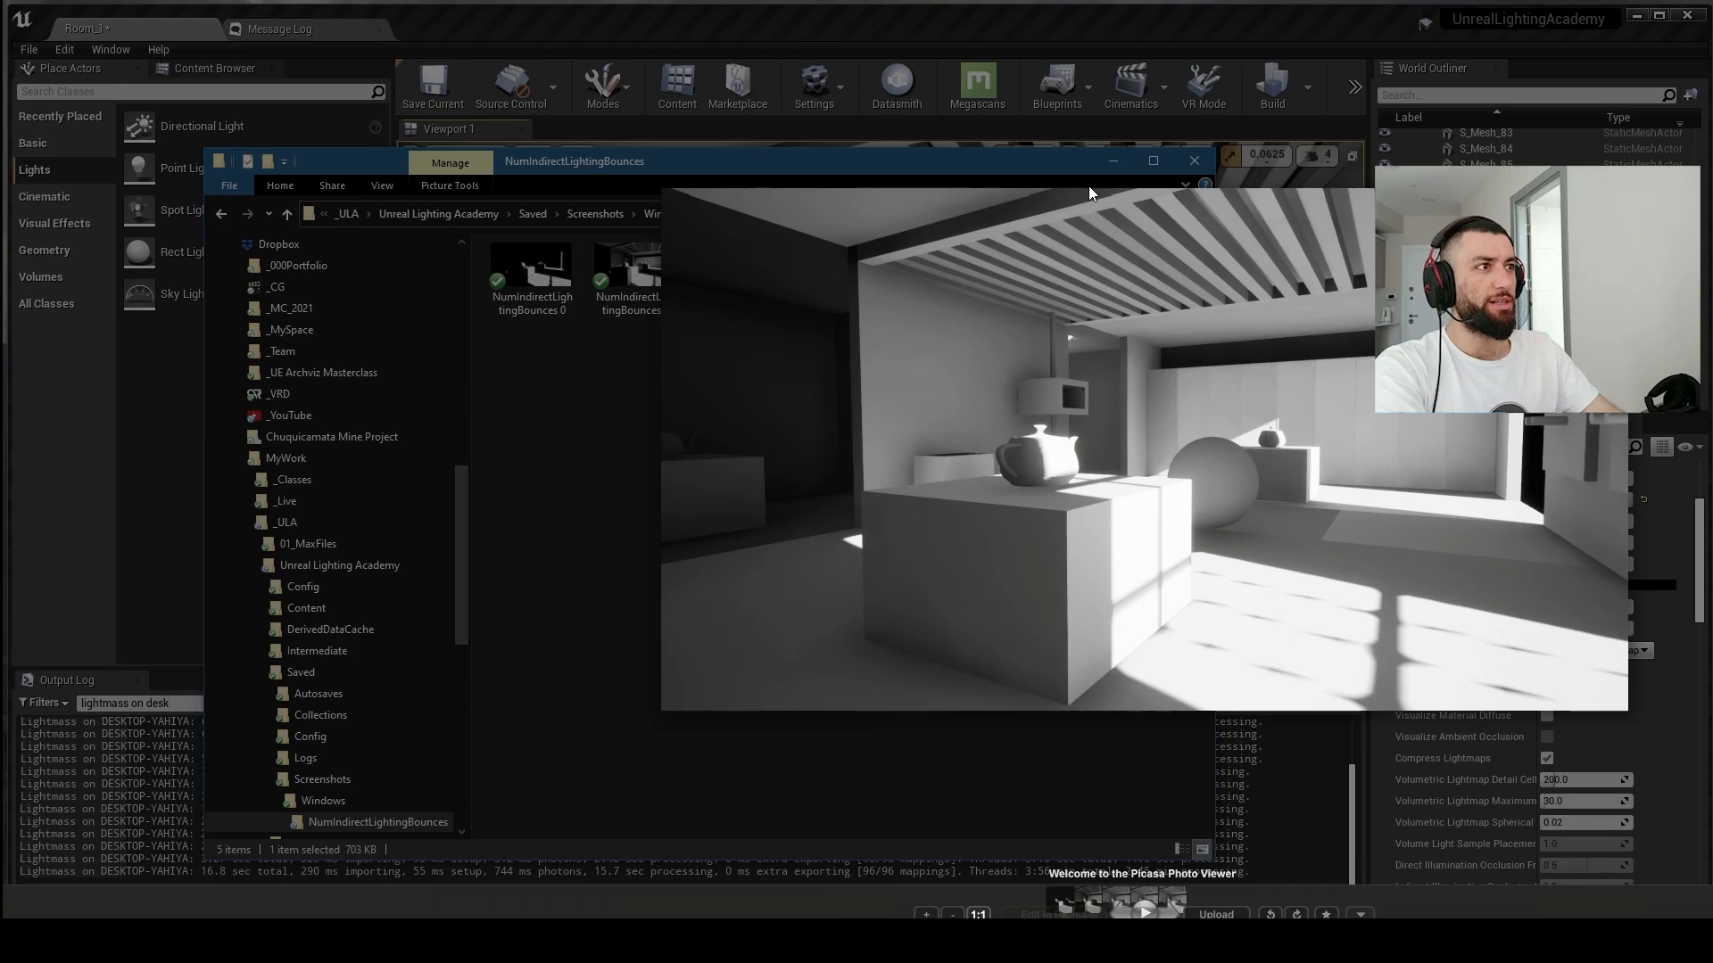
pyautogui.moveTo(1088, 186); pyautogui.dragTo(505, 195)
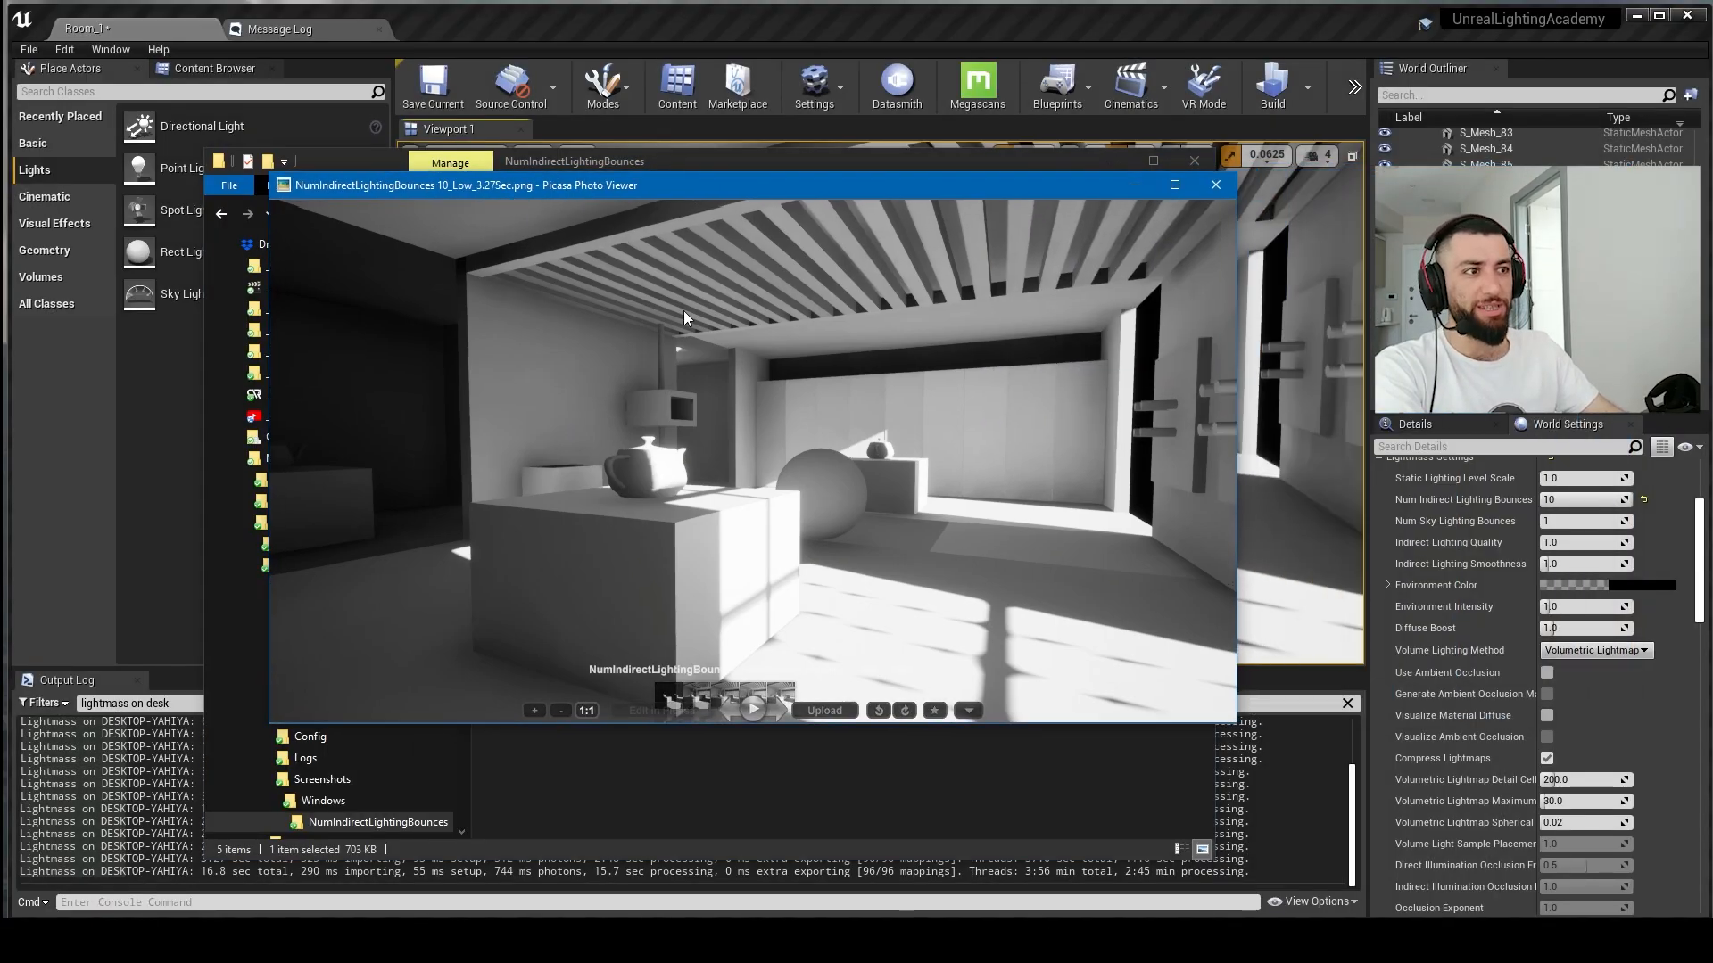
pyautogui.moveTo(938, 184); pyautogui.dragTo(933, 165)
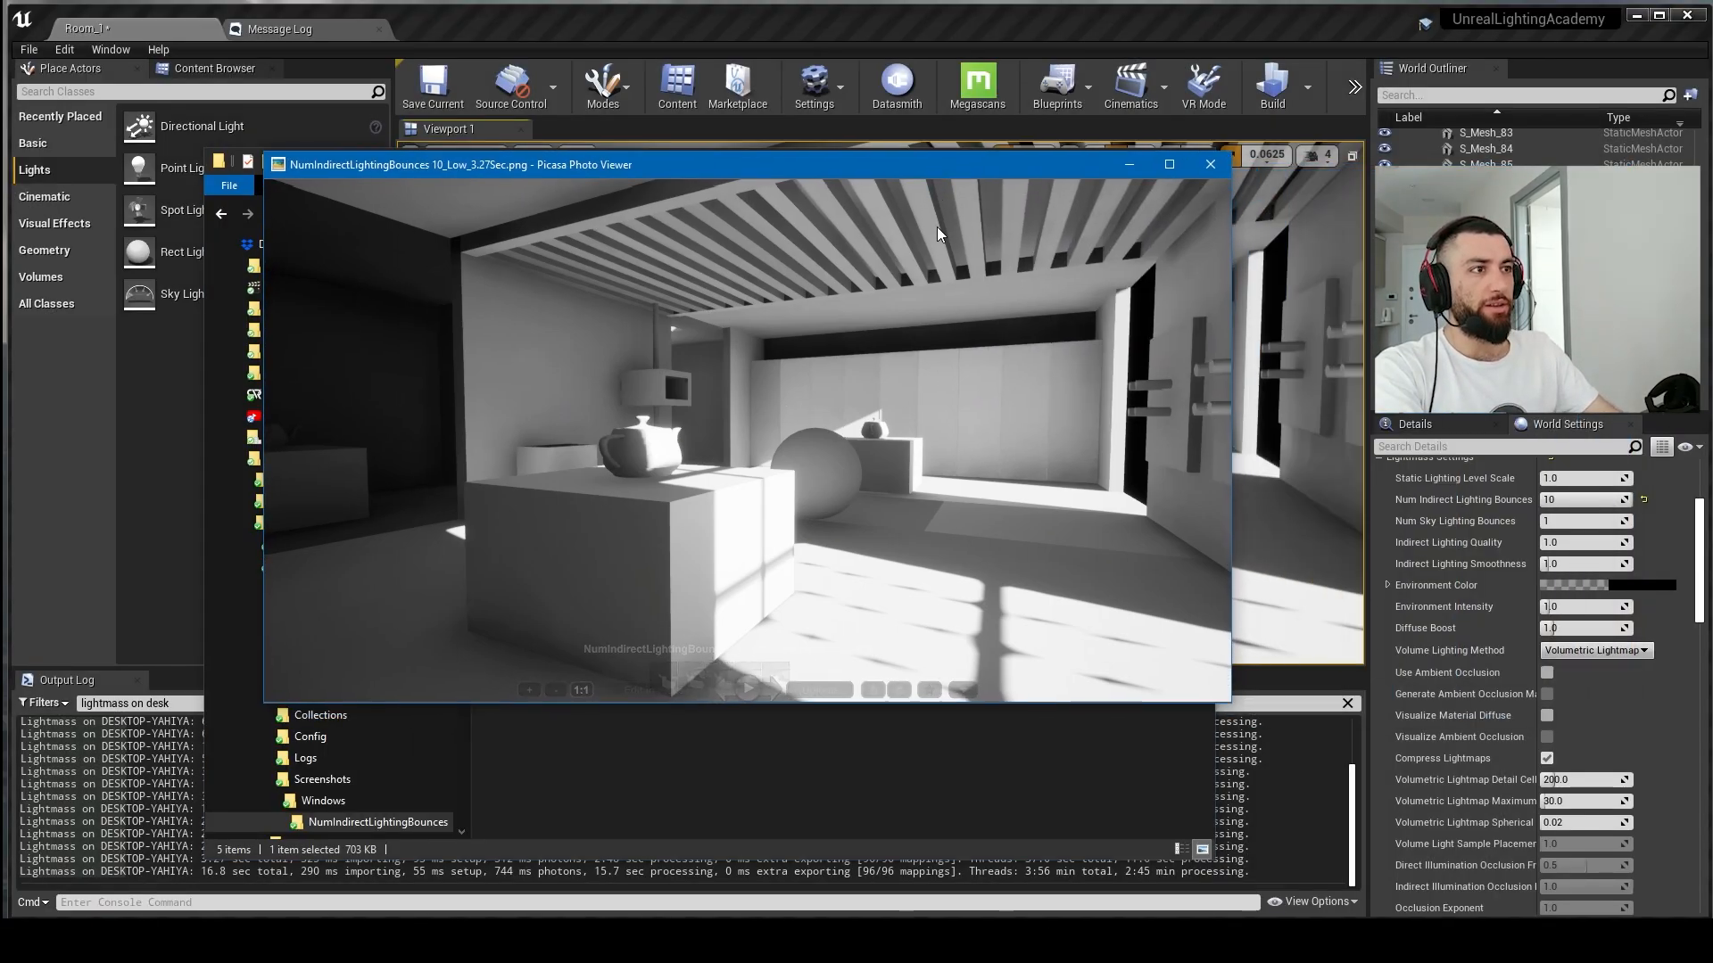
pyautogui.press('Right')
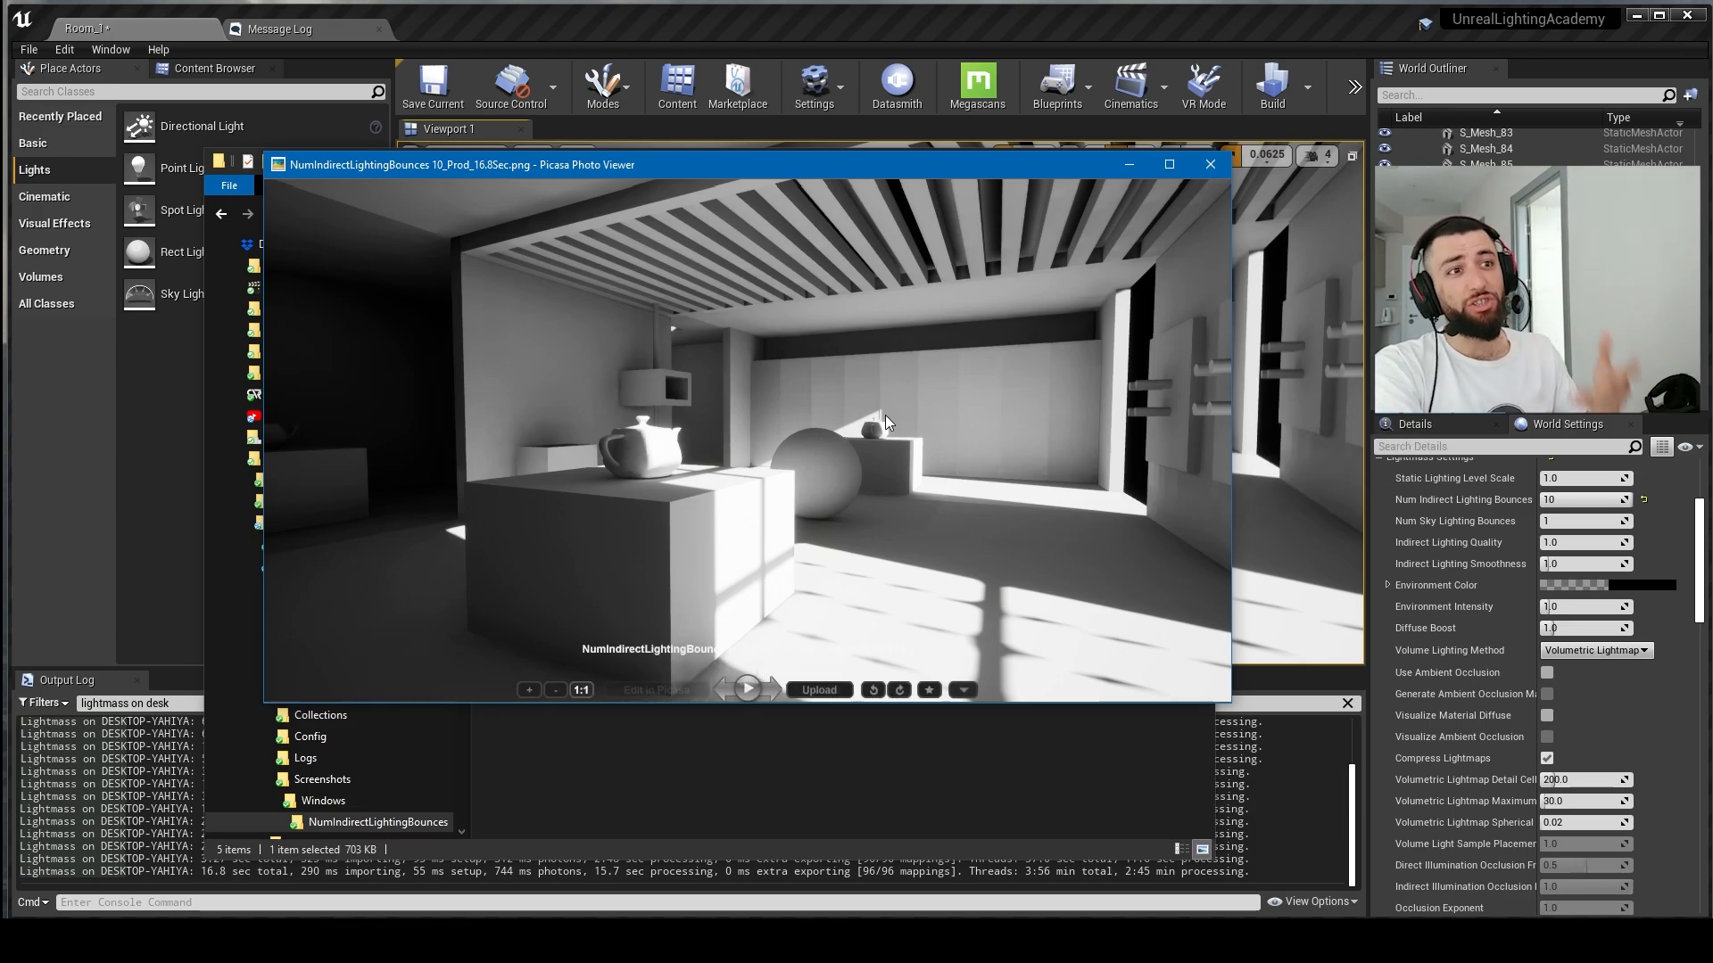
pyautogui.press('Left')
pyautogui.press('Right')
pyautogui.press('Left')
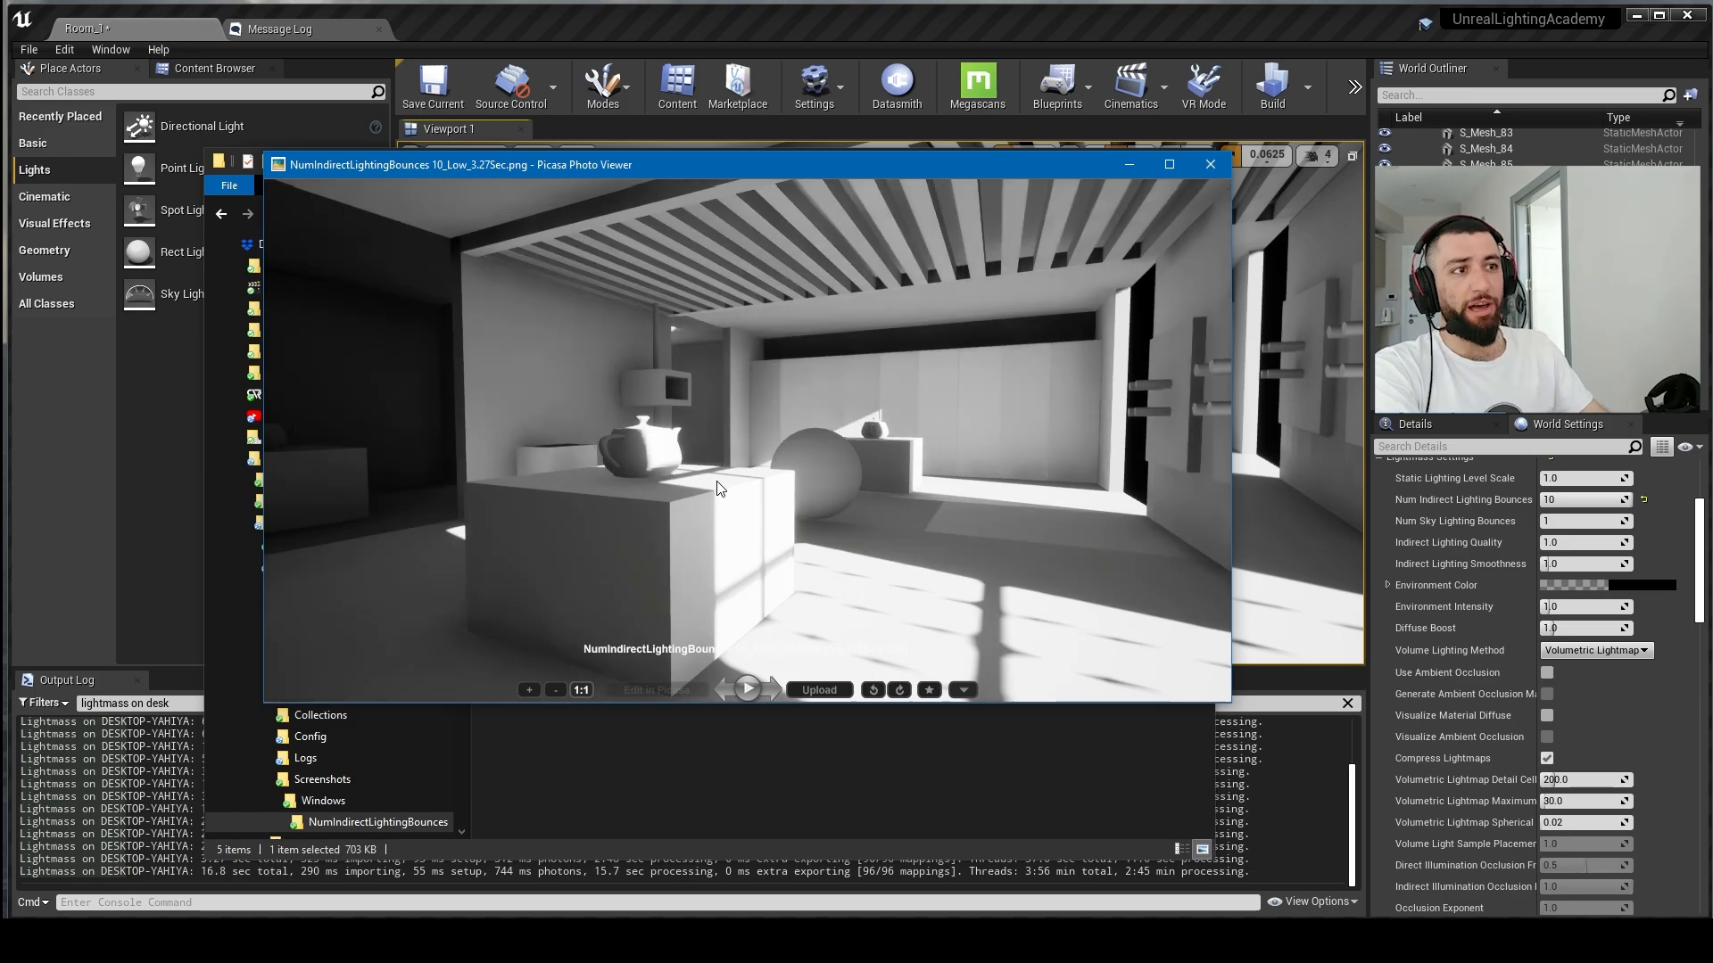
pyautogui.press('Right')
pyautogui.press('Left')
pyautogui.press('Right')
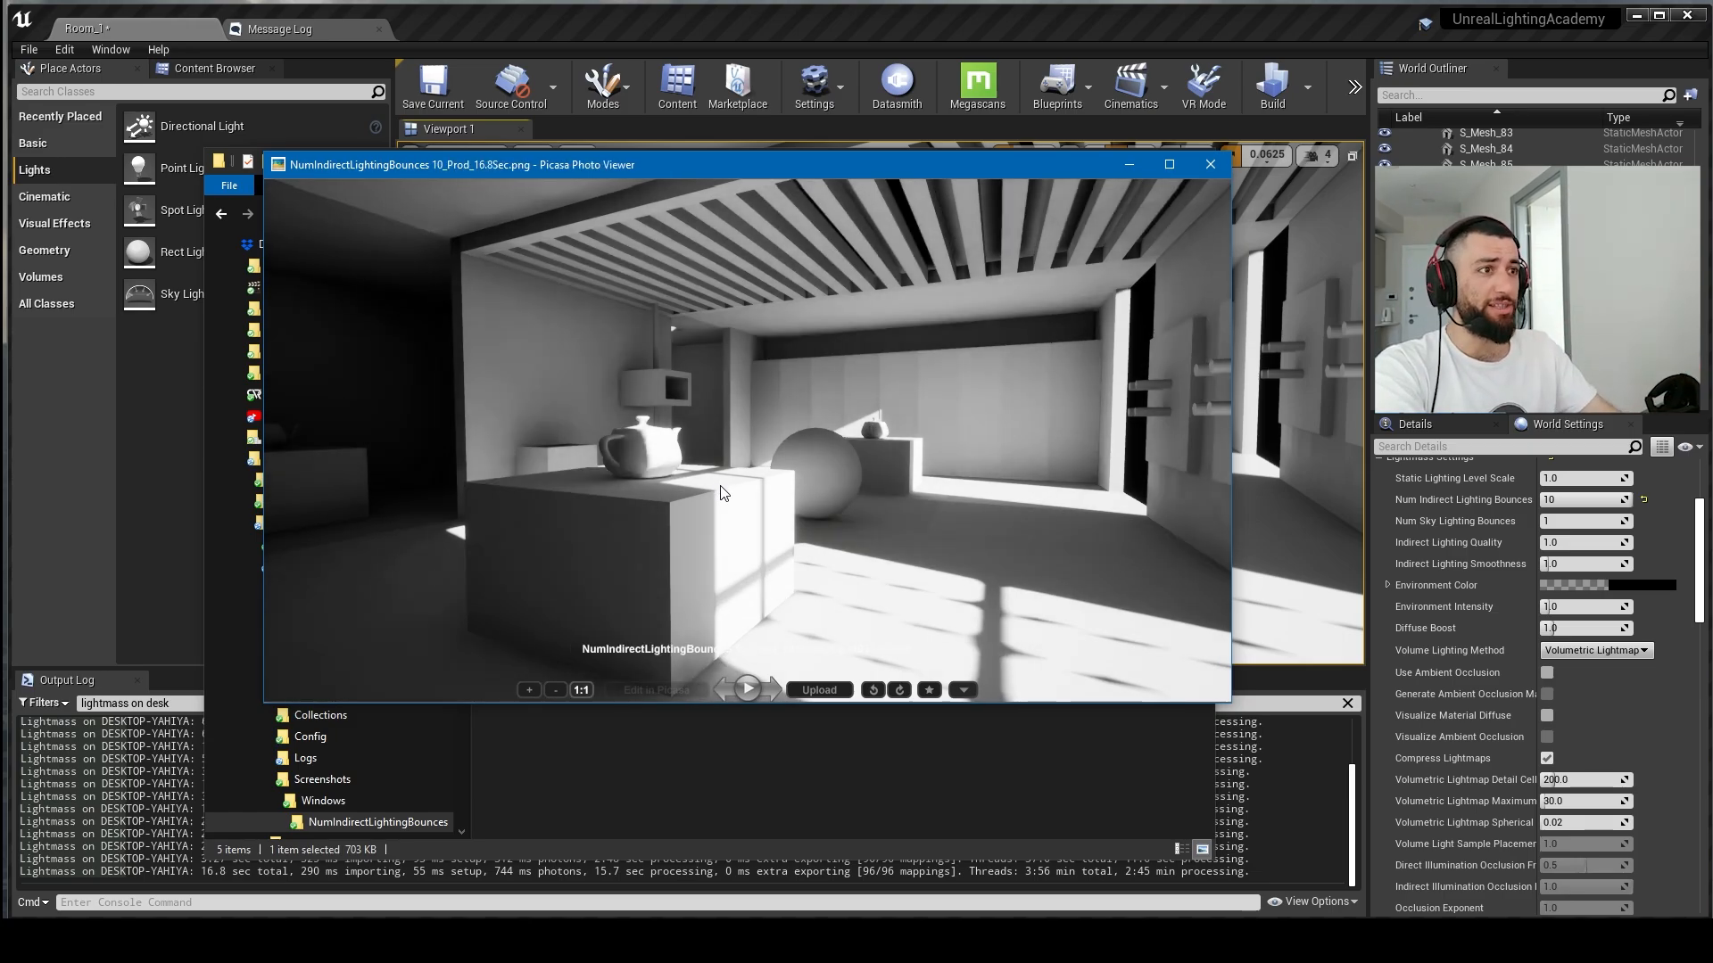
# Step: Examine the back wall and sphere area of the 10_Prod_16.8Sec screenshot up close, ending with the photo viewer closed
pyautogui.scroll(3, 875, 379)
pyautogui.moveTo(874, 379); pyautogui.dragTo(687, 383)
pyautogui.scroll(-1, 688, 382)
pyautogui.scroll(-1, 749, 422)
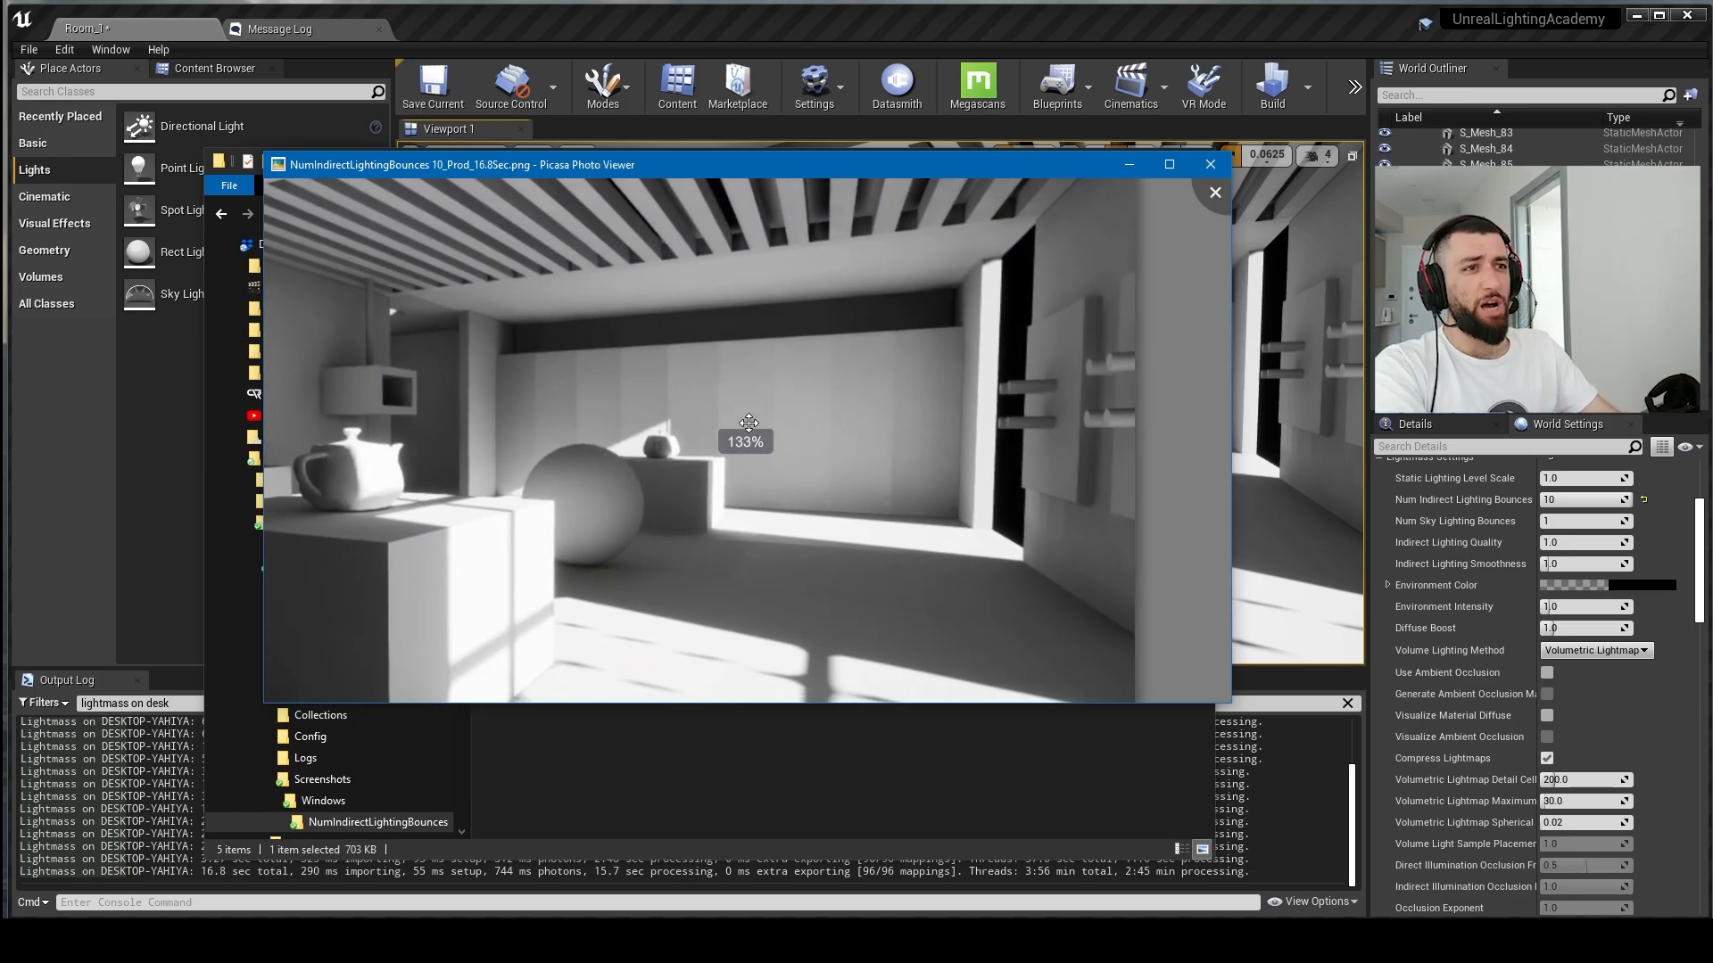
pyautogui.scroll(-1, 676, 454)
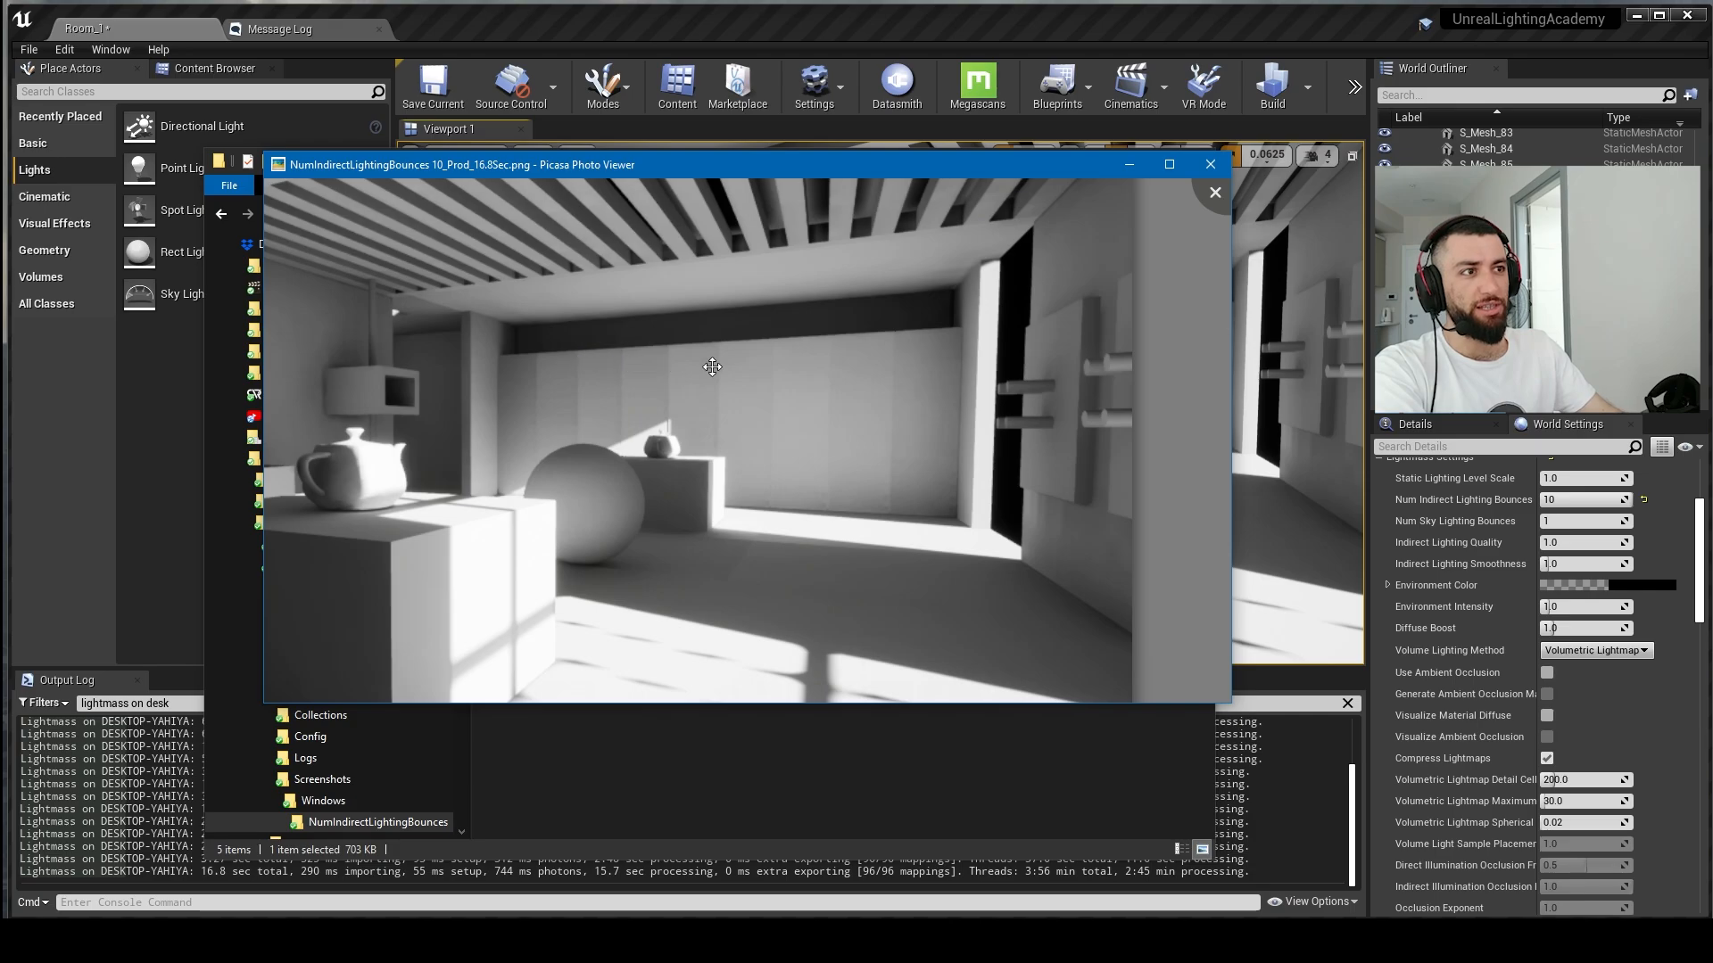
pyautogui.press('Escape')
# Step: Rebuild the lighting with Num Indirect Lighting Bounces set to 3 and keep its screenshot as NumIndirectLightingBounces 3 in the folder
pyautogui.click(1439, 531)
pyautogui.scroll(2, 1435, 548)
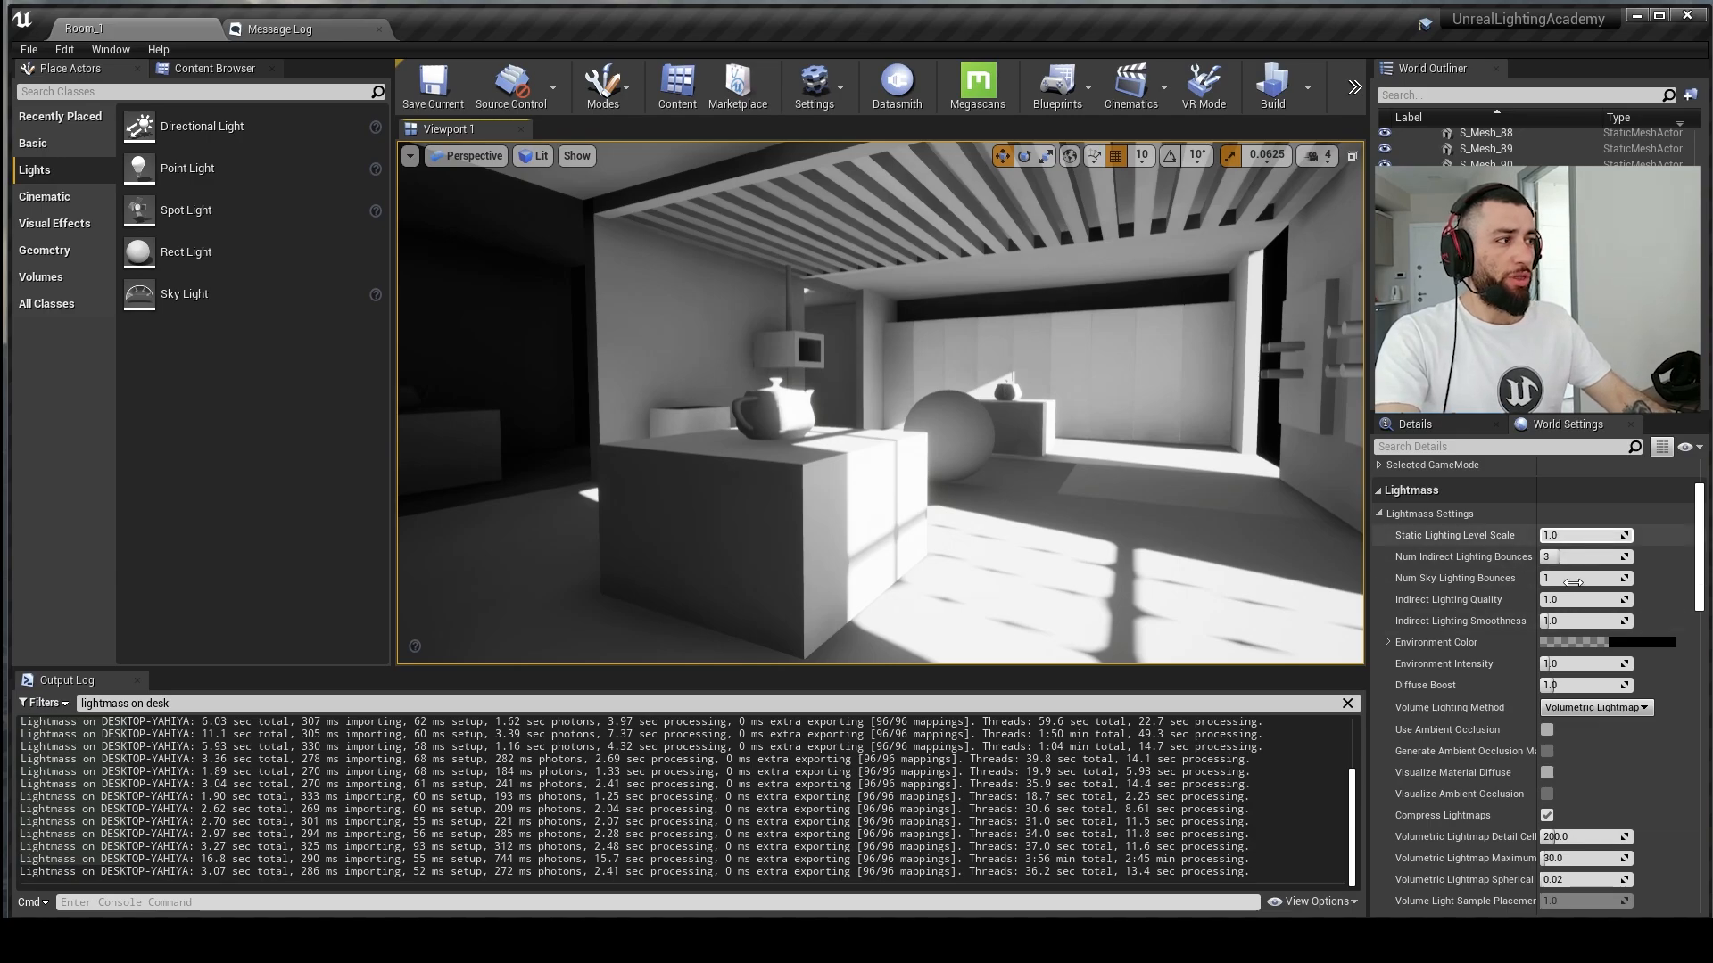
pyautogui.hotkey('alt', 'Tab')
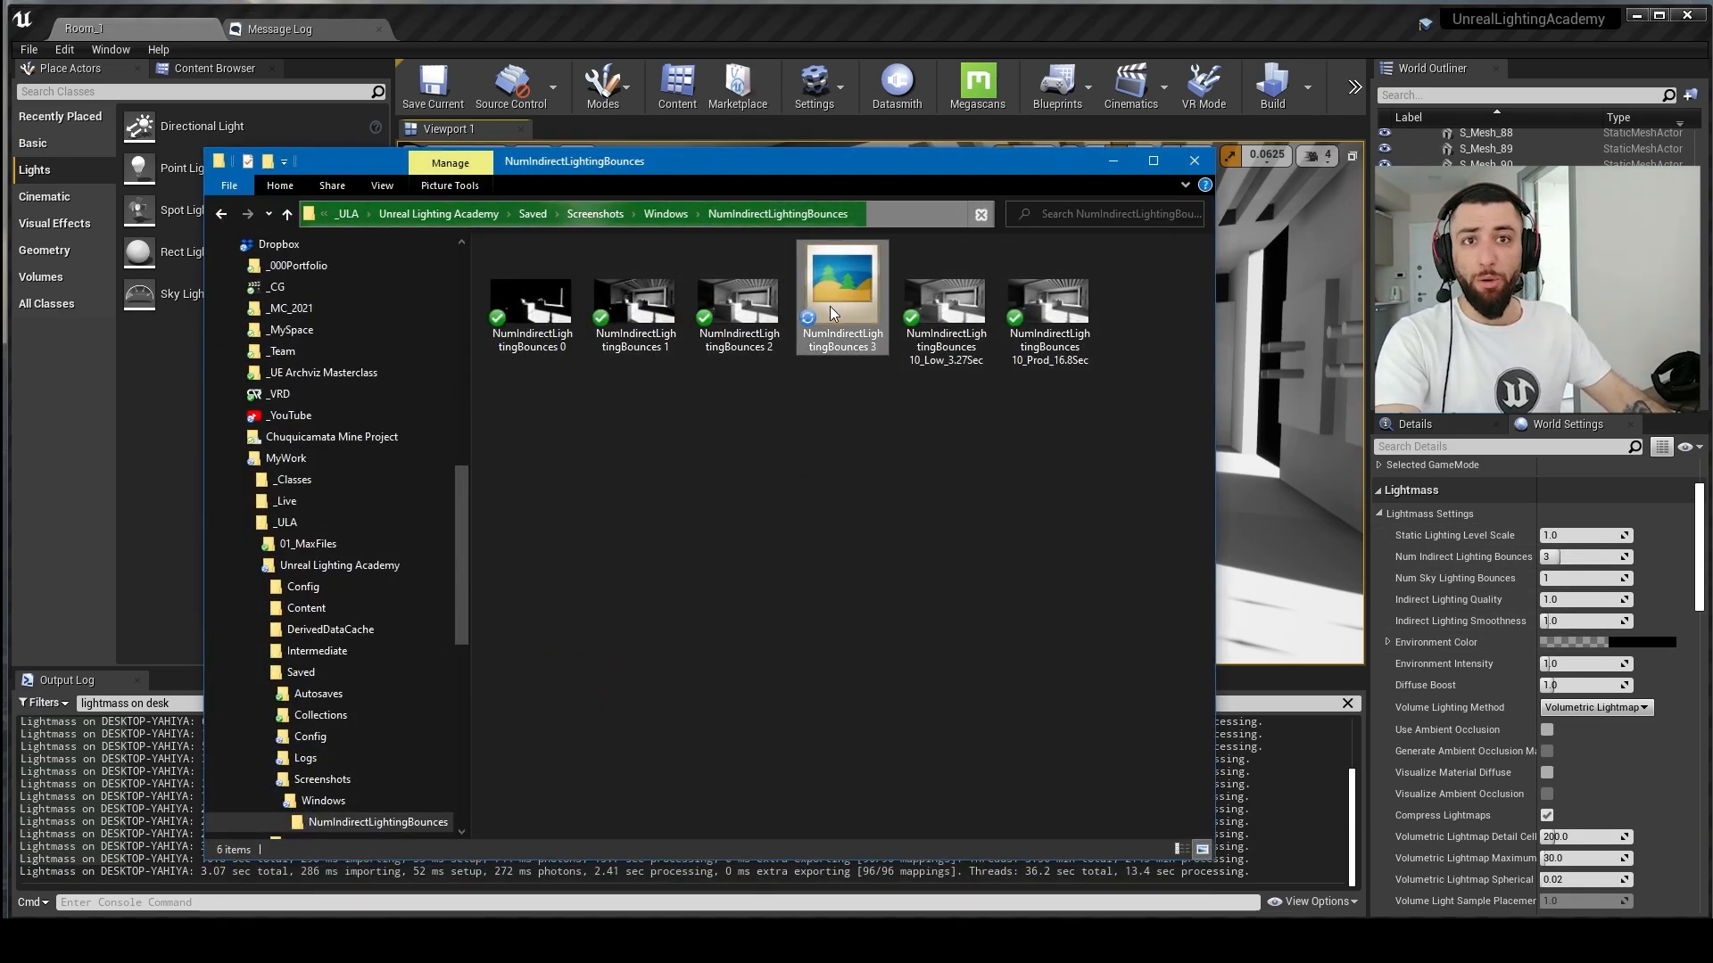
pyautogui.click(1112, 161)
# Step: Read the description of Static Lighting Level Scale in its tooltip and in the CPU Lightmass documentation in the browser
pyautogui.press('w')
pyautogui.moveTo(1045, 411); pyautogui.dragTo(1046, 412, button='right')
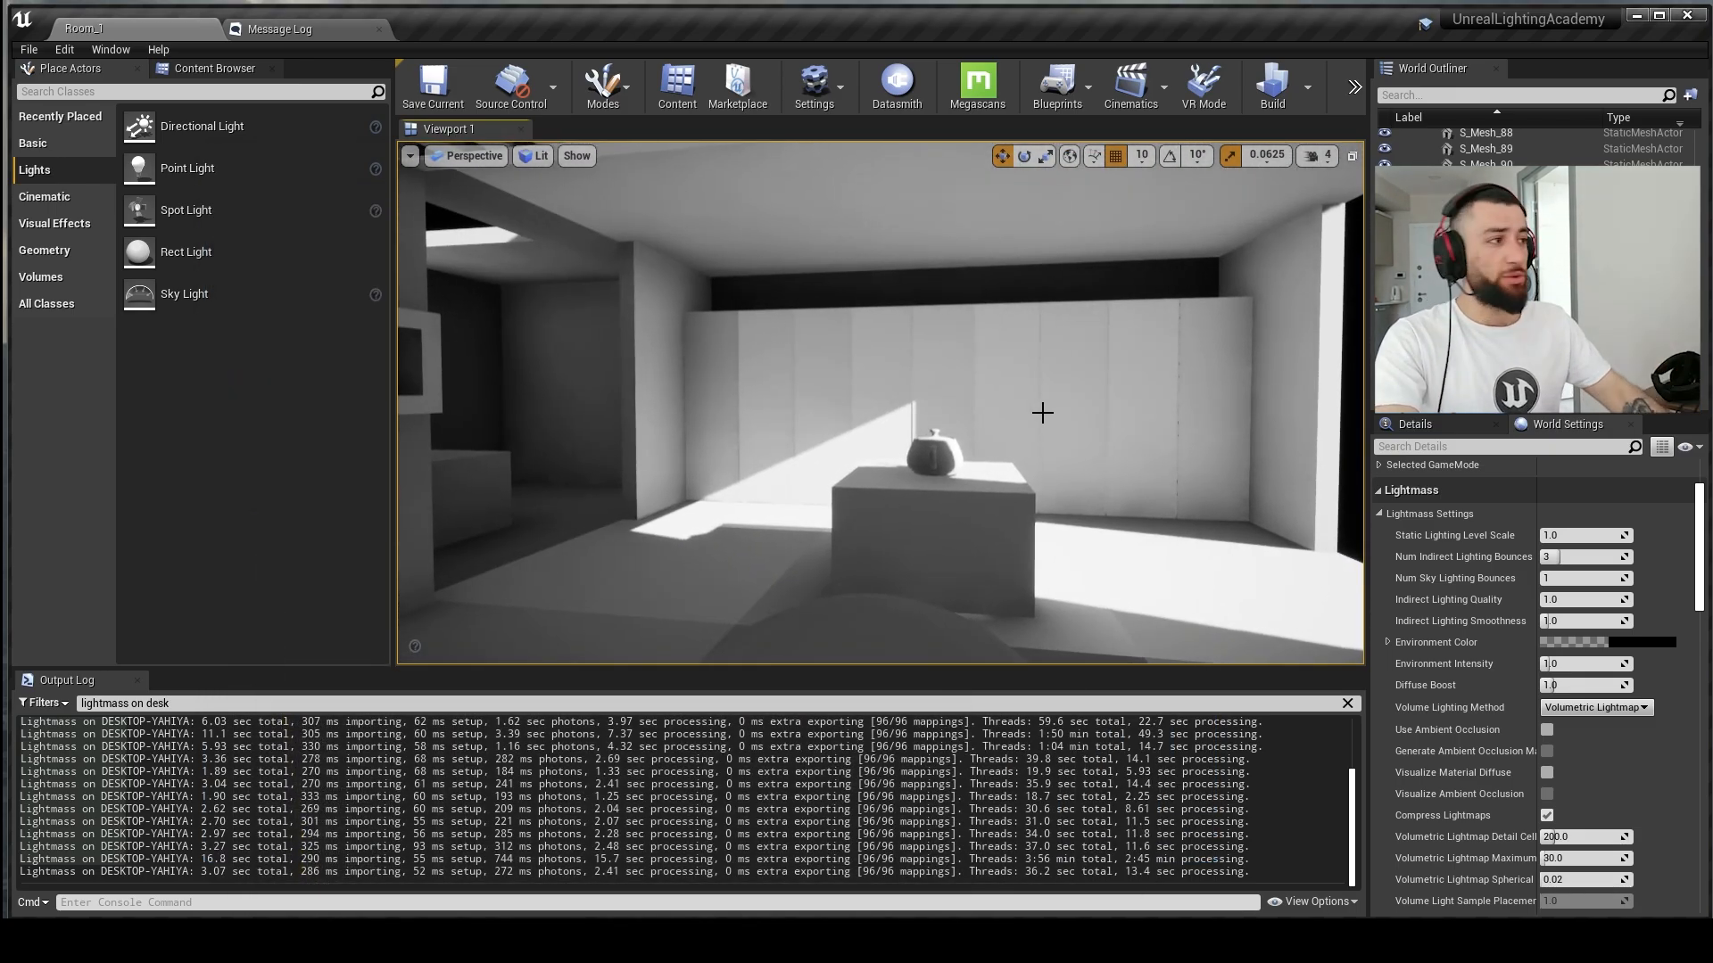
pyautogui.moveTo(1468, 541)
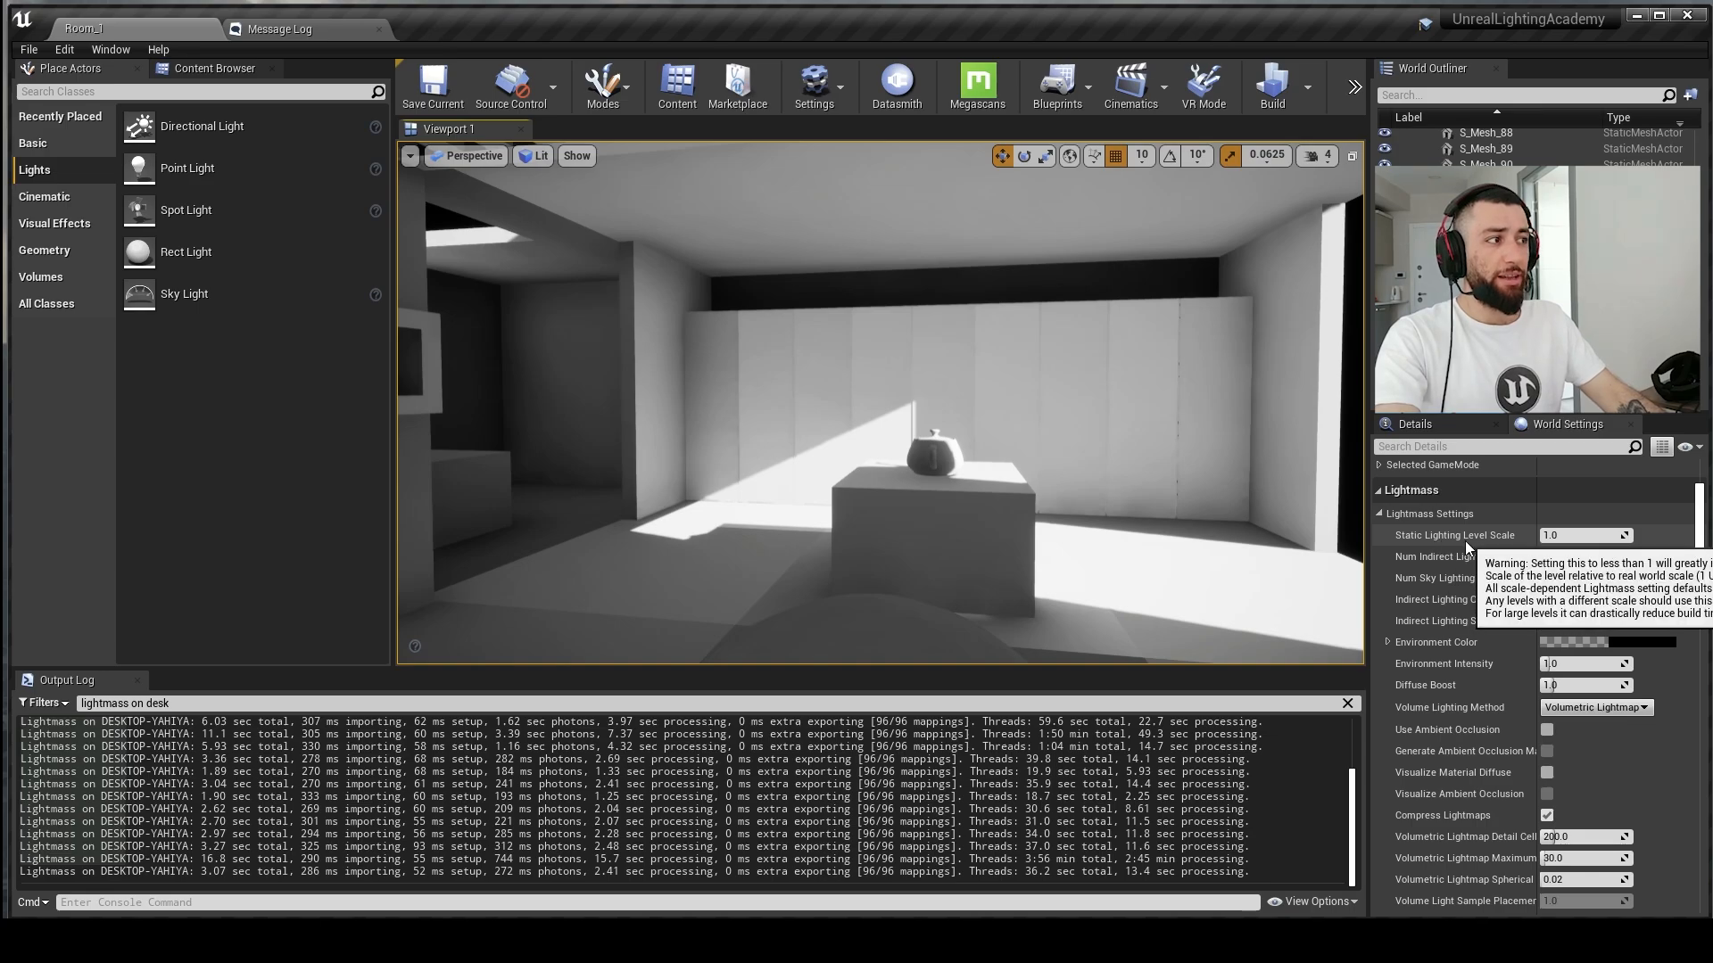
pyautogui.hotkey('alt', 'Tab')
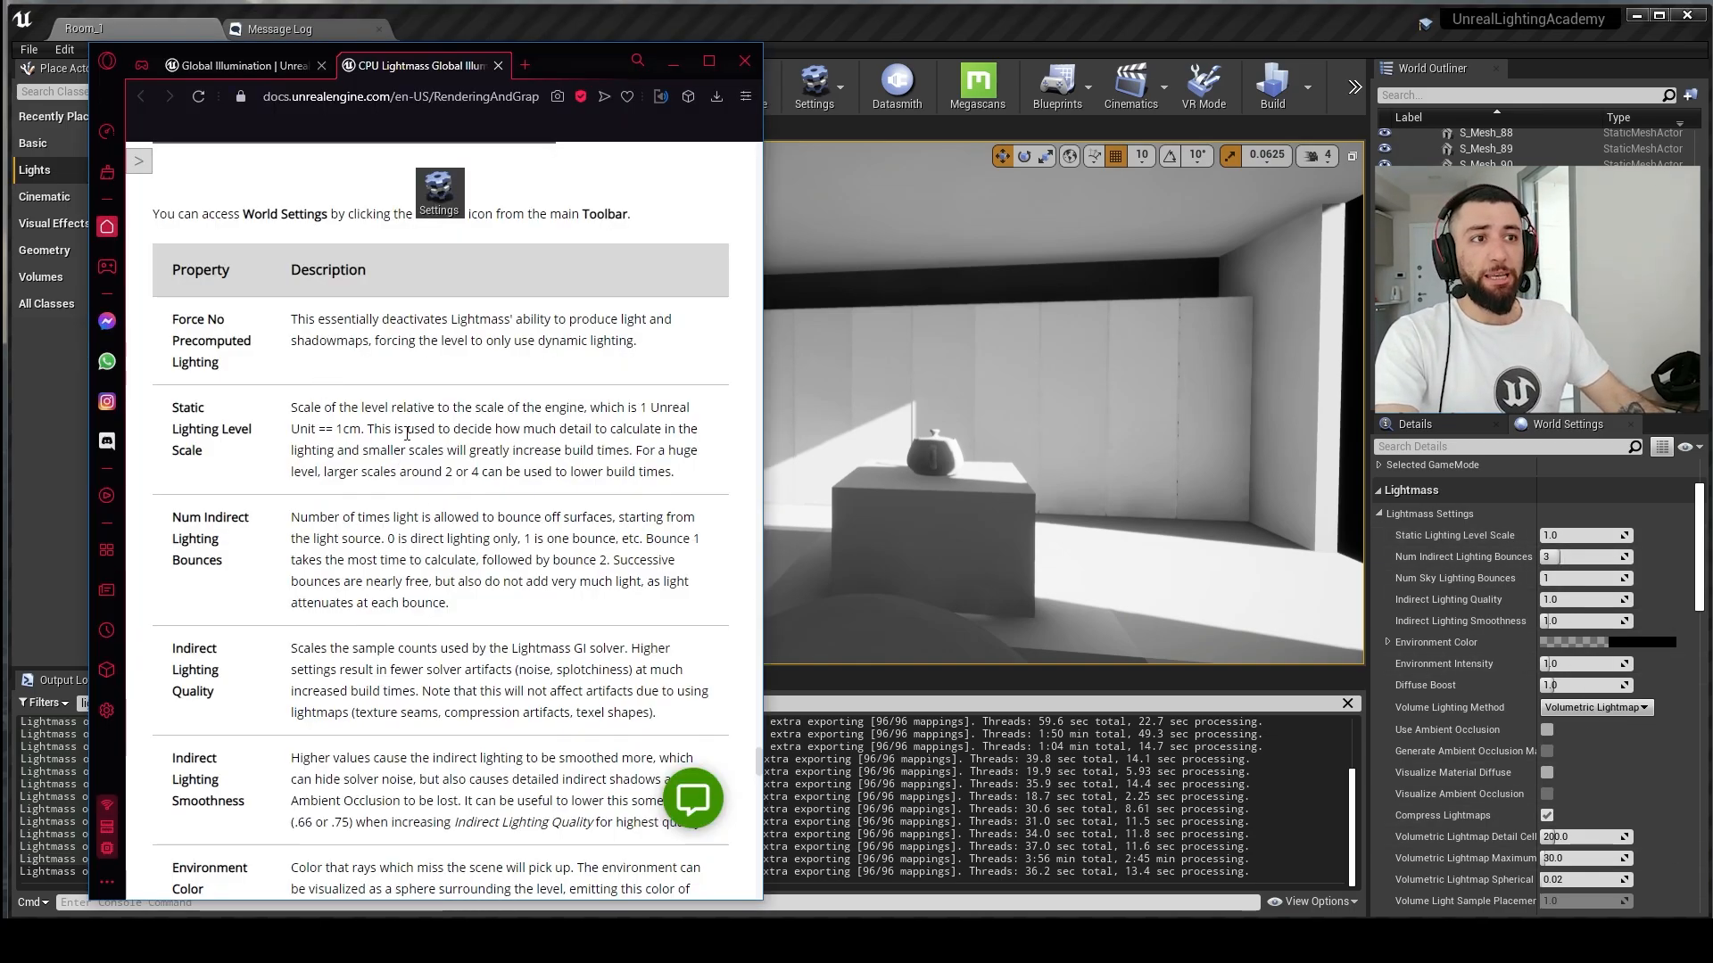
# Step: Reread how Static Lighting Level Scale affects lighting detail in the CPU Lightmass documentation, and check the latest build line in the output log
pyautogui.moveTo(365, 429); pyautogui.dragTo(502, 430)
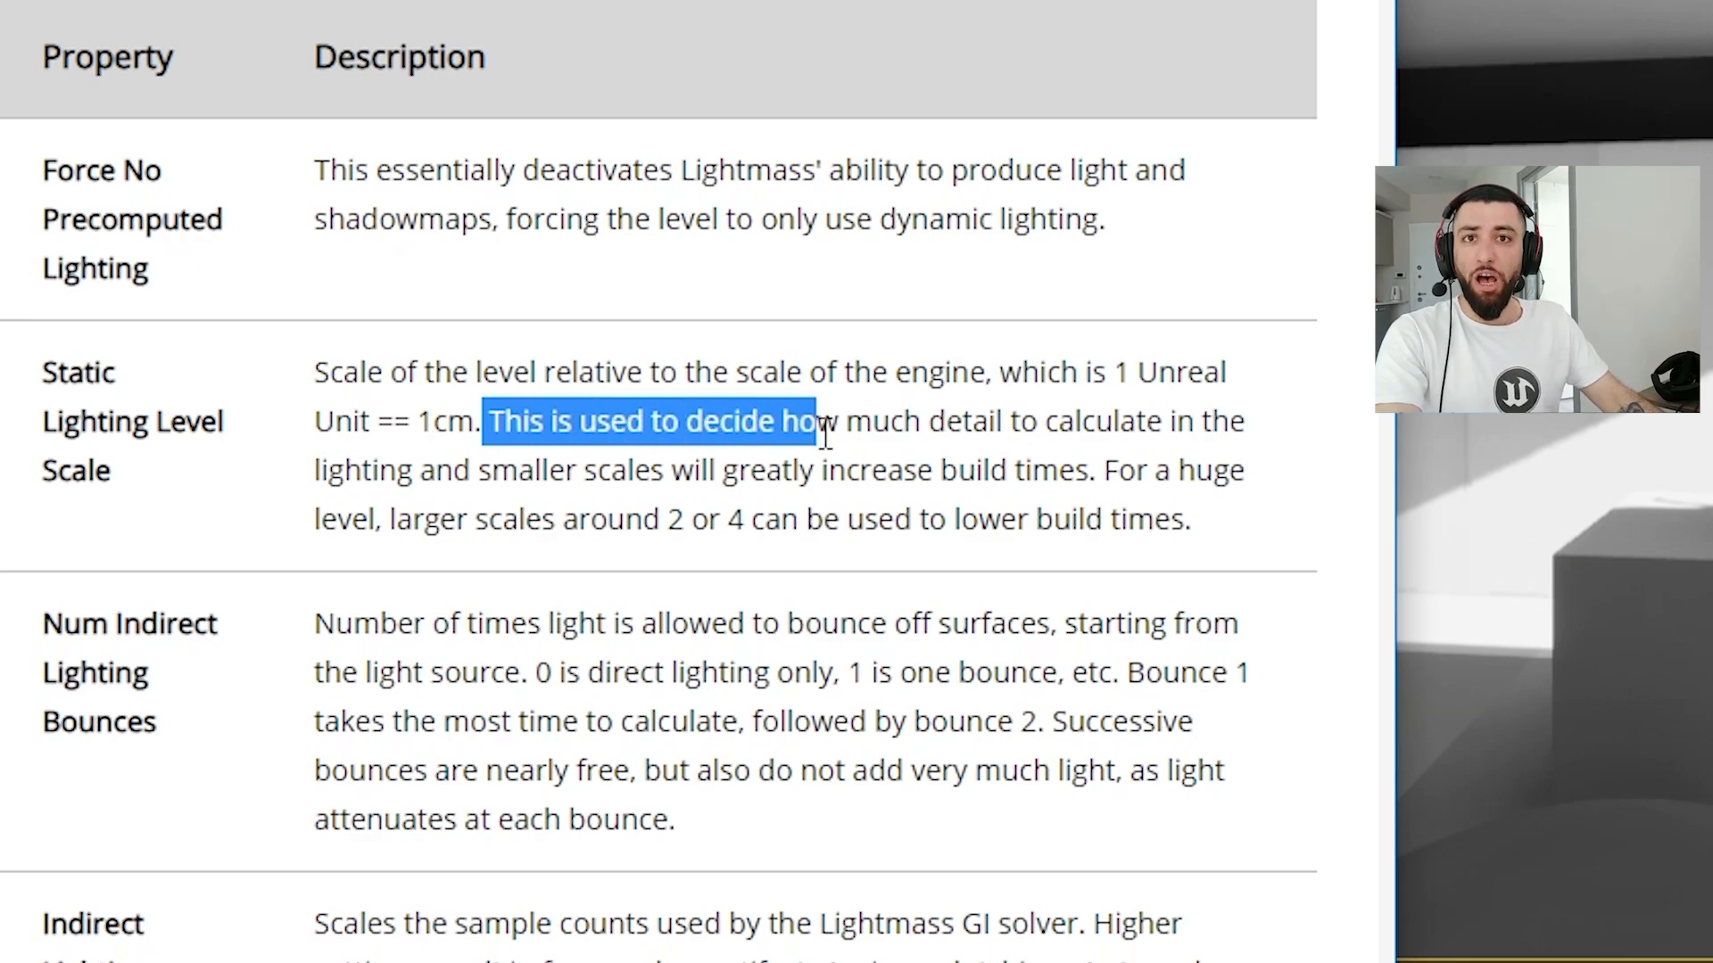
pyautogui.moveTo(825, 435); pyautogui.dragTo(843, 435)
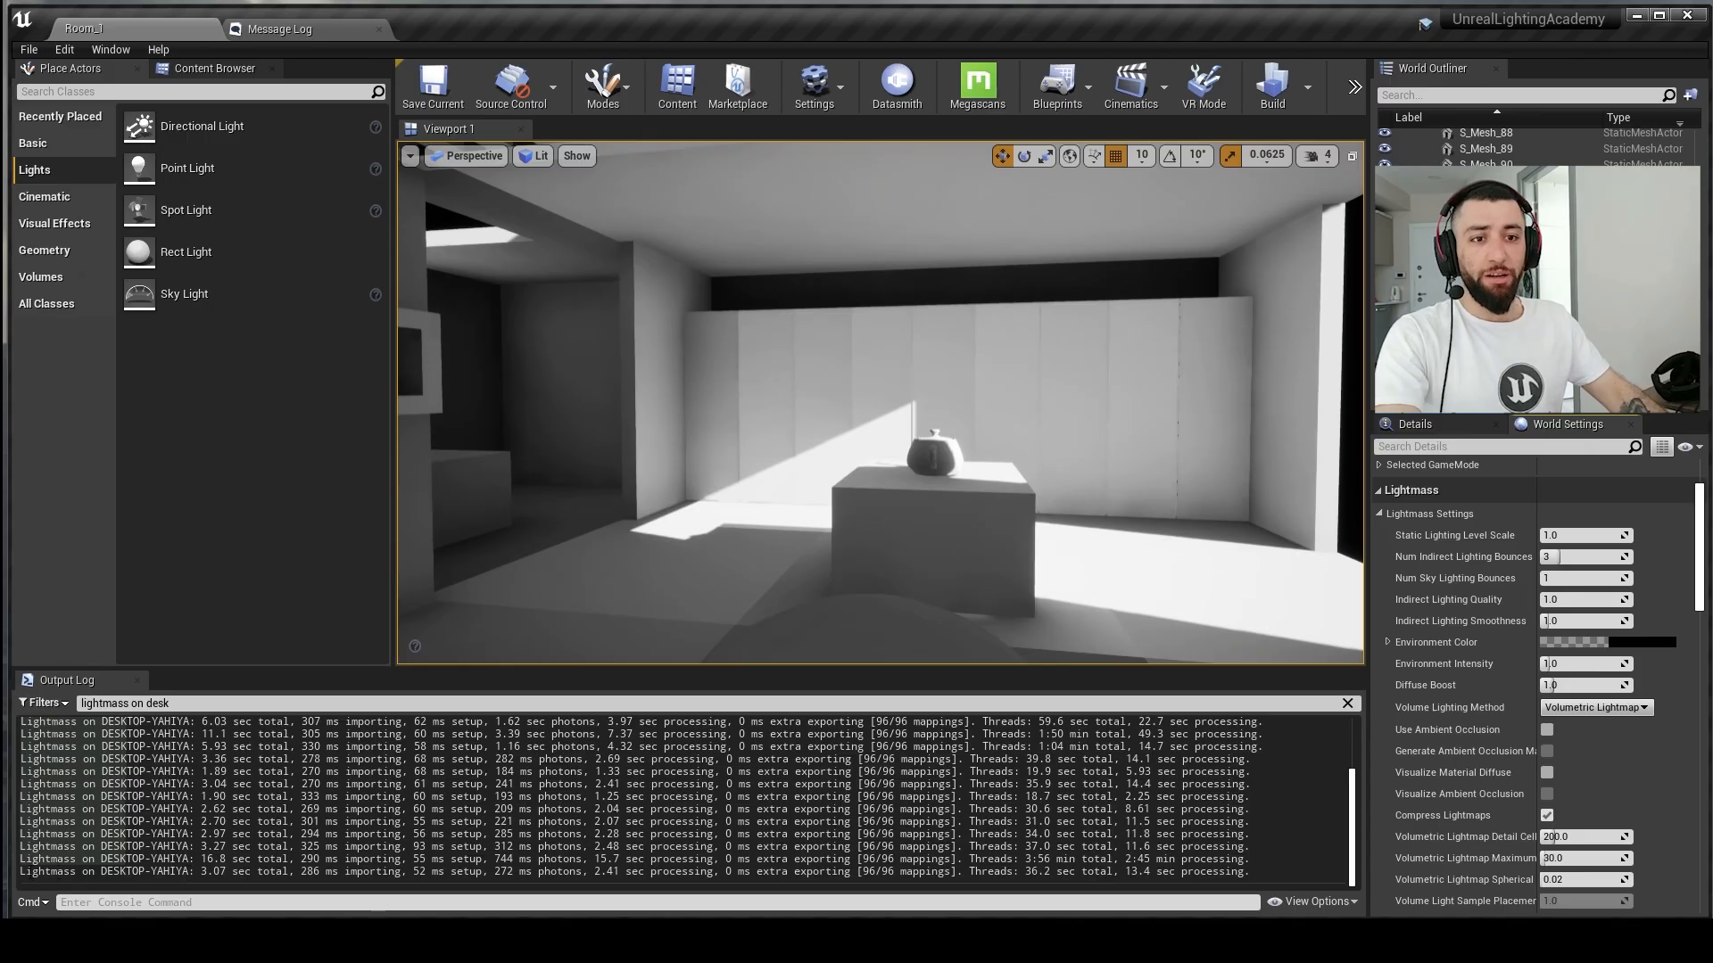
pyautogui.moveTo(22, 872); pyautogui.dragTo(207, 872)
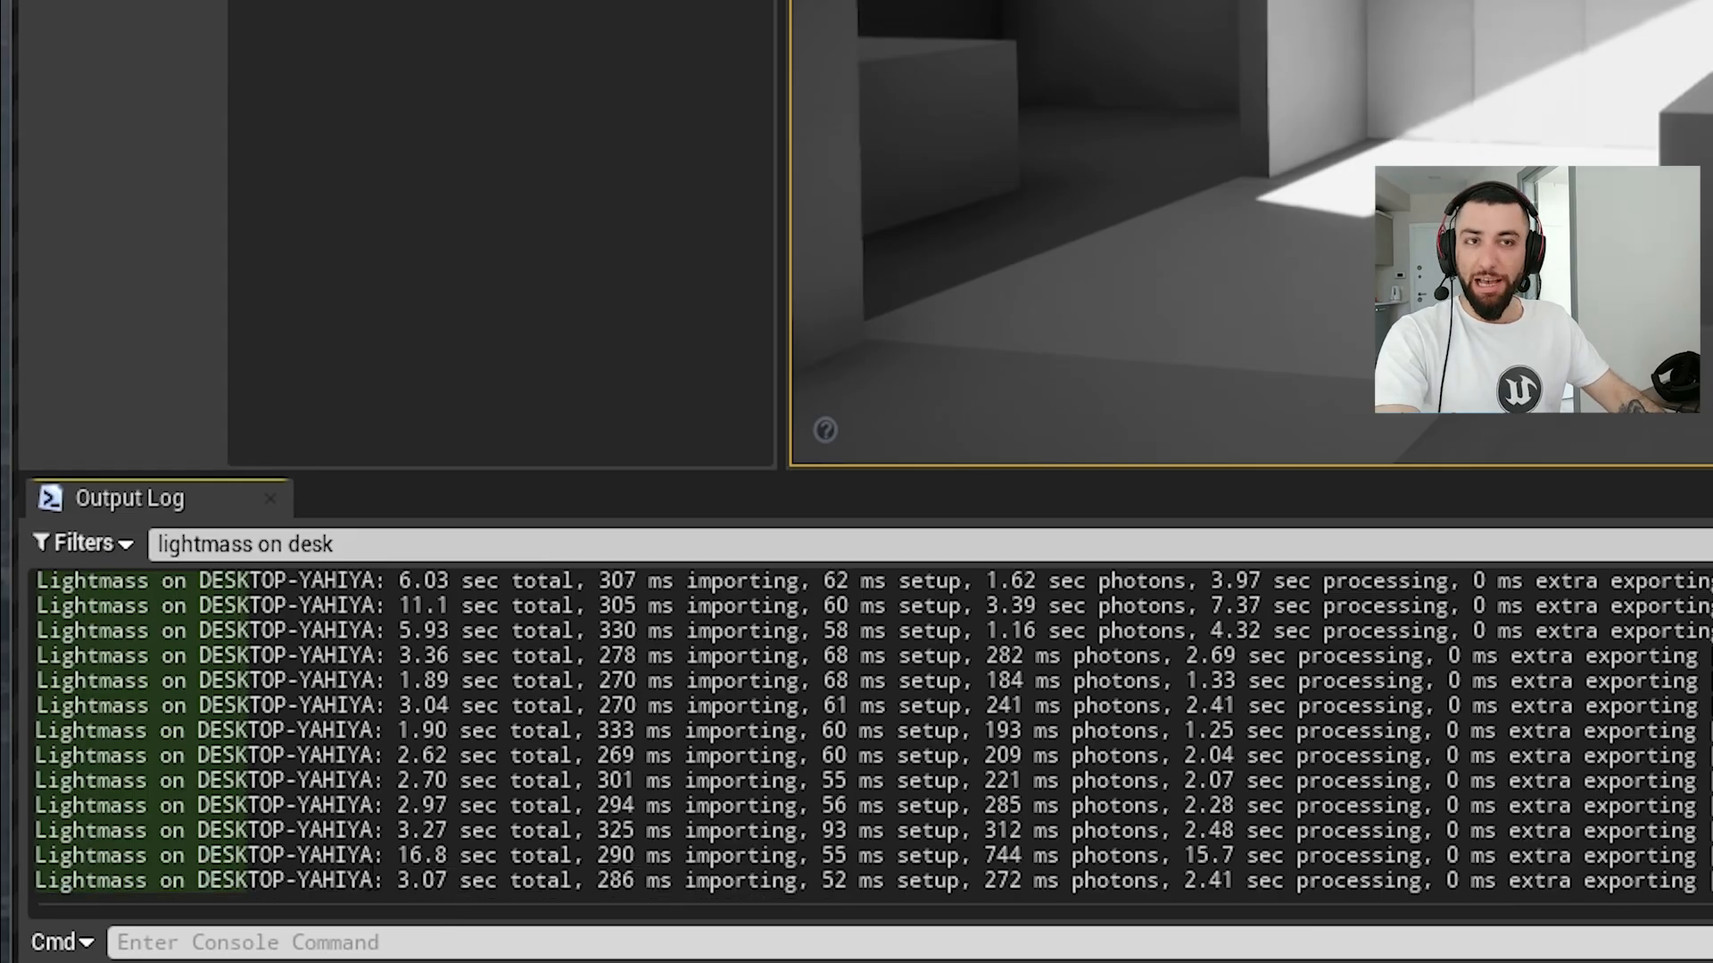
# Step: Rebuild the lighting with Static Lighting Level Scale set to 0.8 while the viewport frames the dark wall behind the teapot
pyautogui.moveTo(1606, 142); pyautogui.dragTo(1605, 45, button='right')
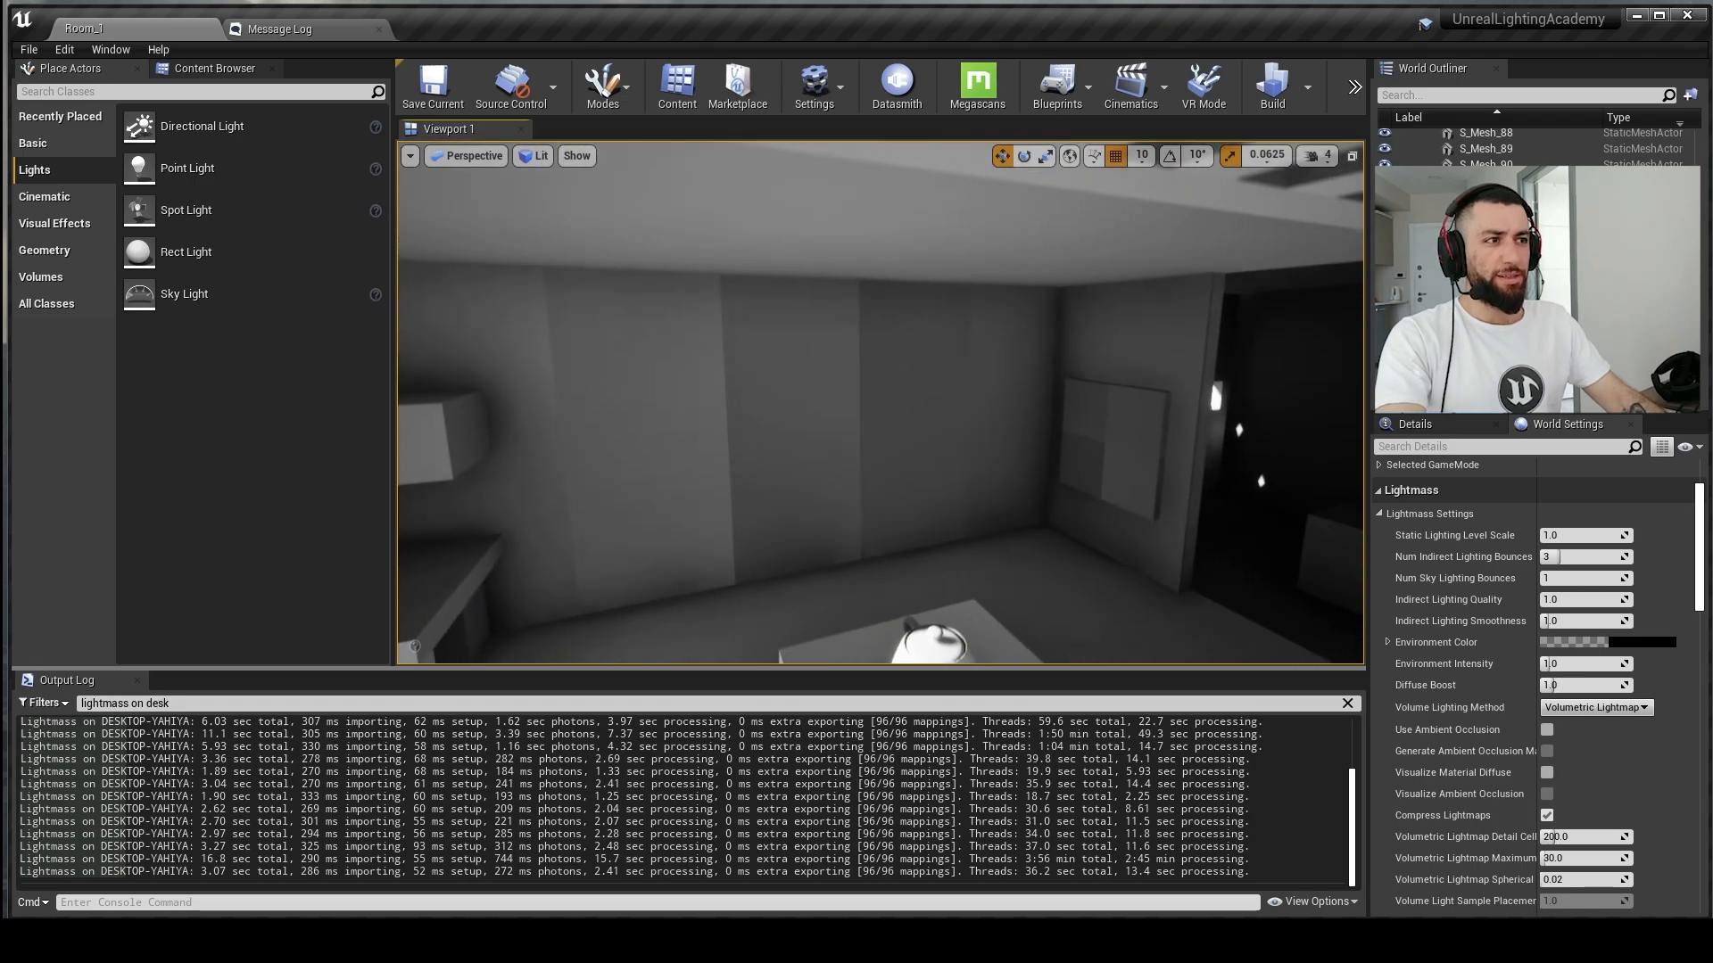
pyautogui.moveTo(958, 429); pyautogui.dragTo(958, 459, button='right')
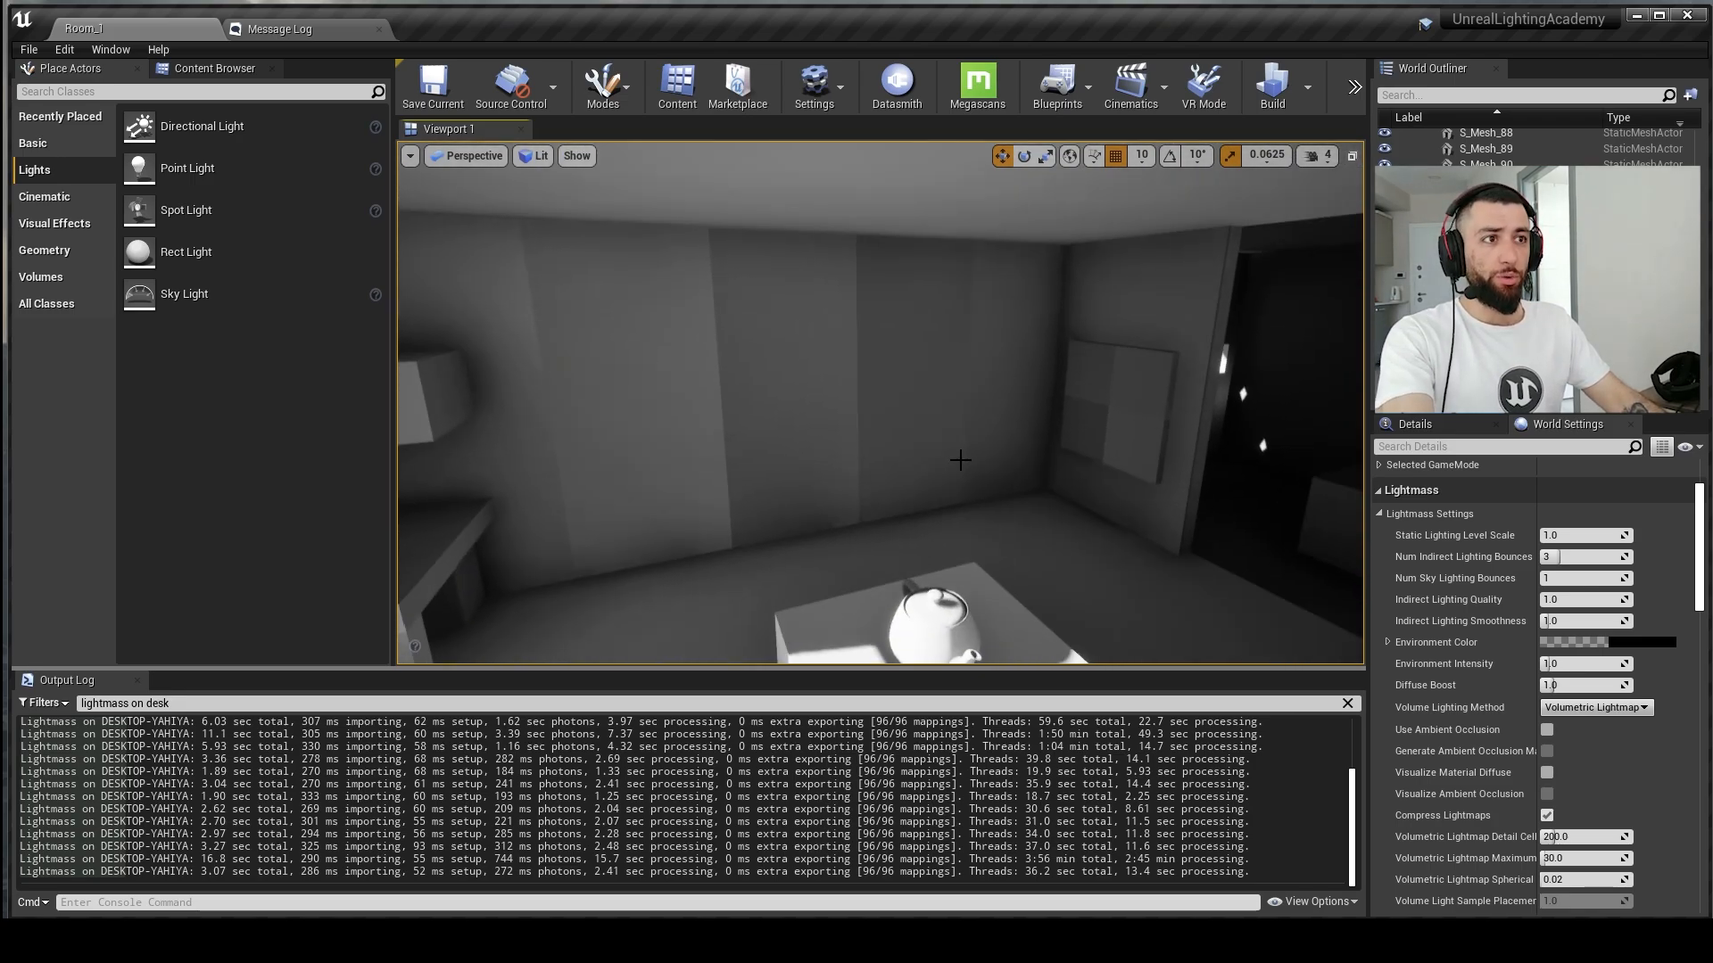
pyautogui.press('1')
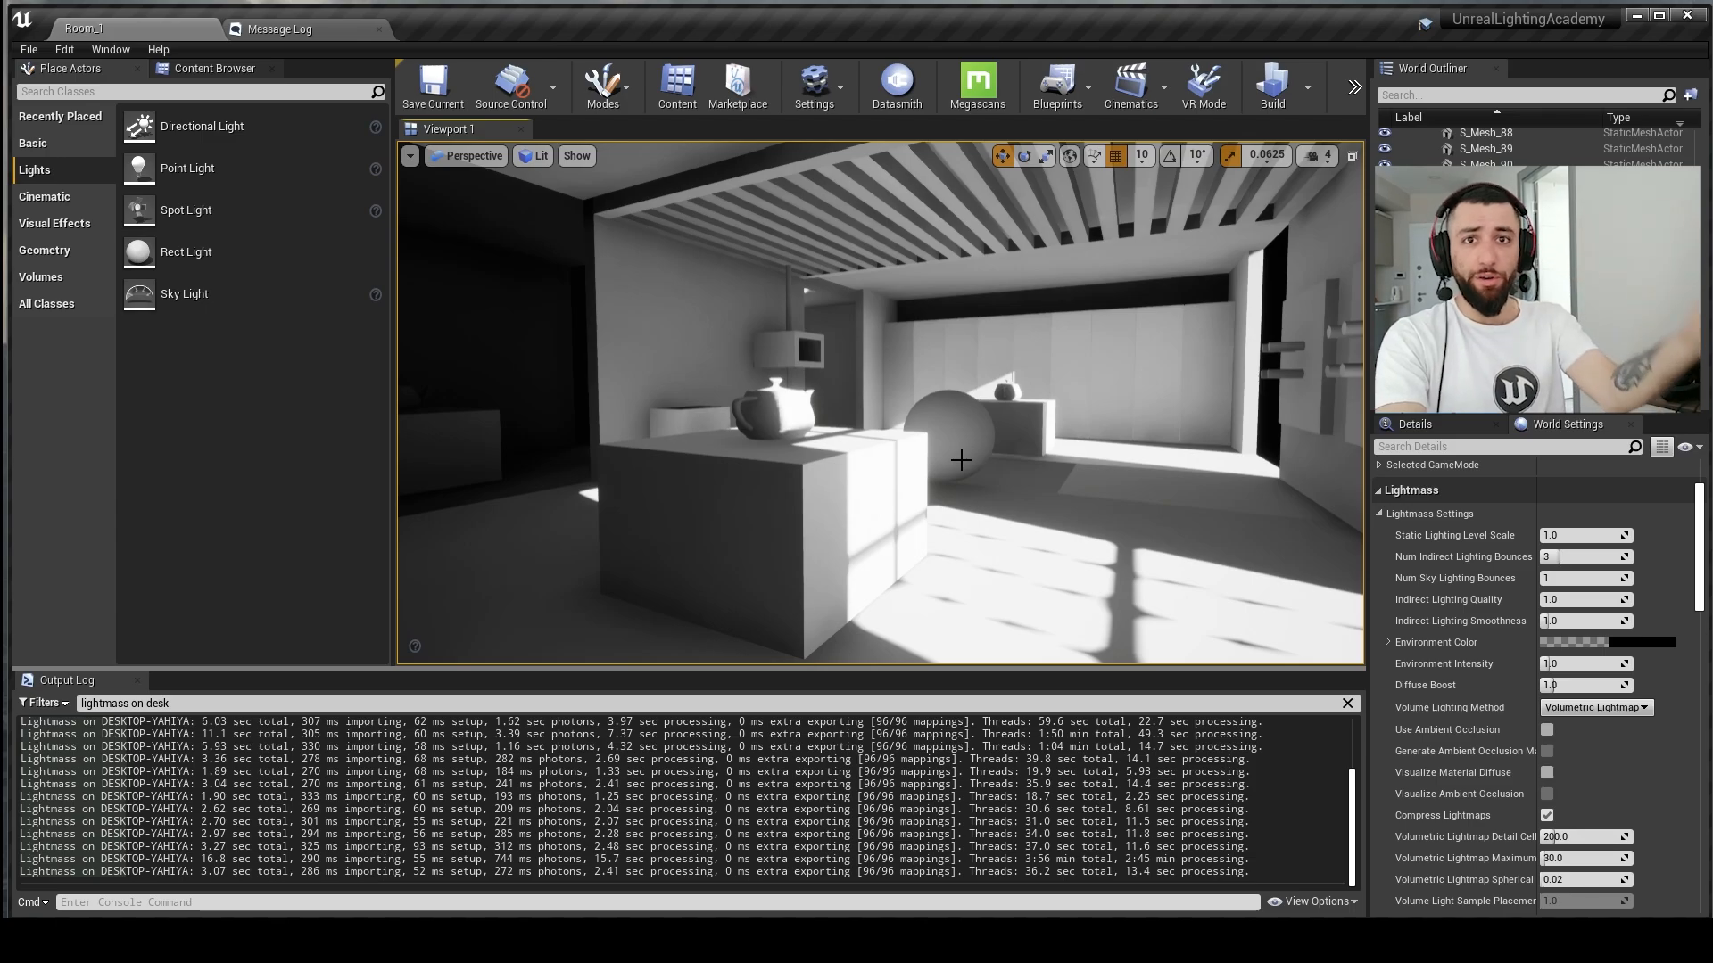
pyautogui.press('2')
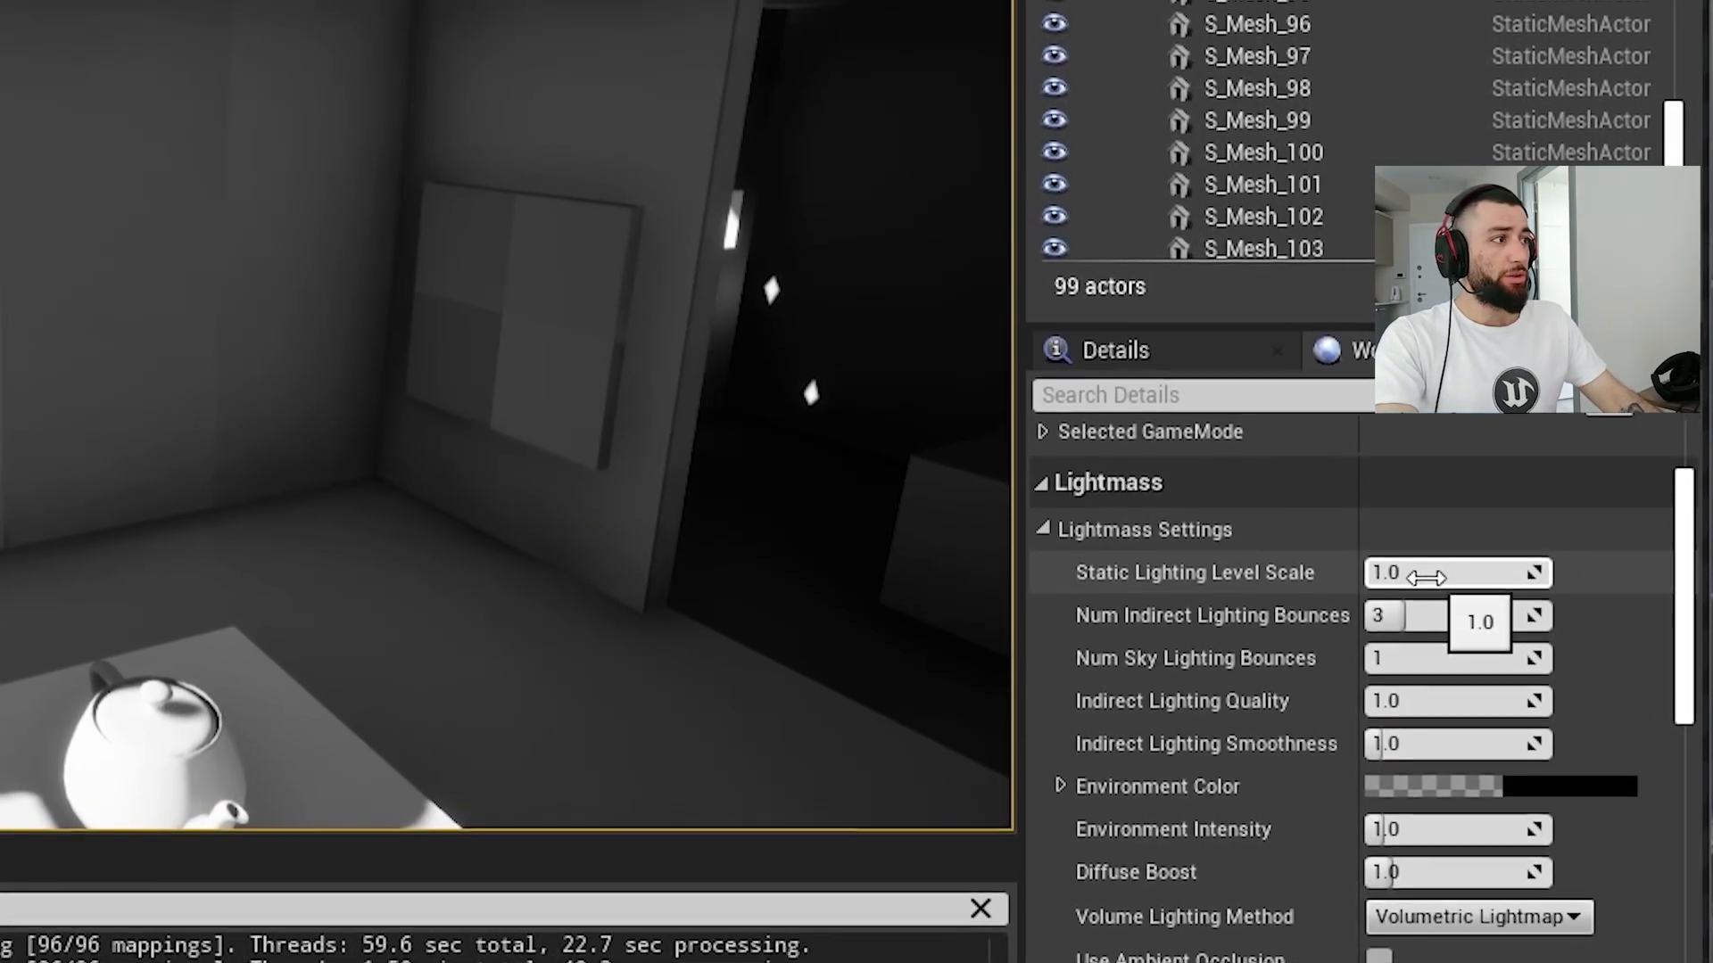
pyautogui.click(1425, 571)
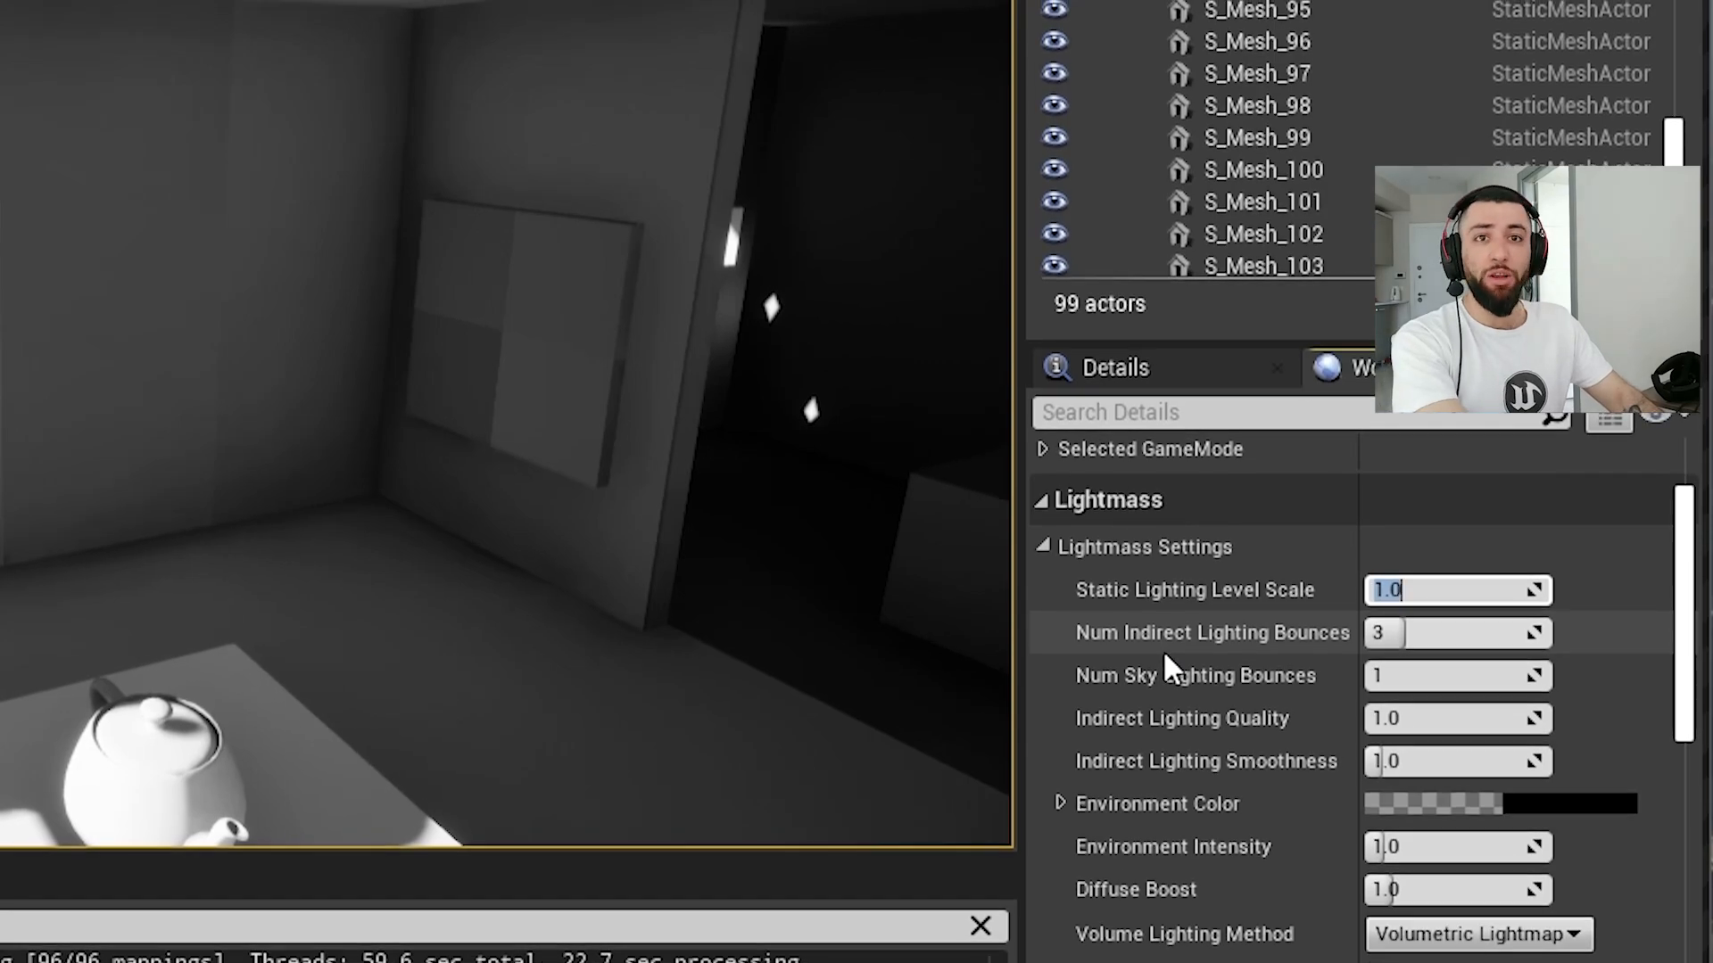
pyautogui.write('.8')
pyautogui.press('Return')
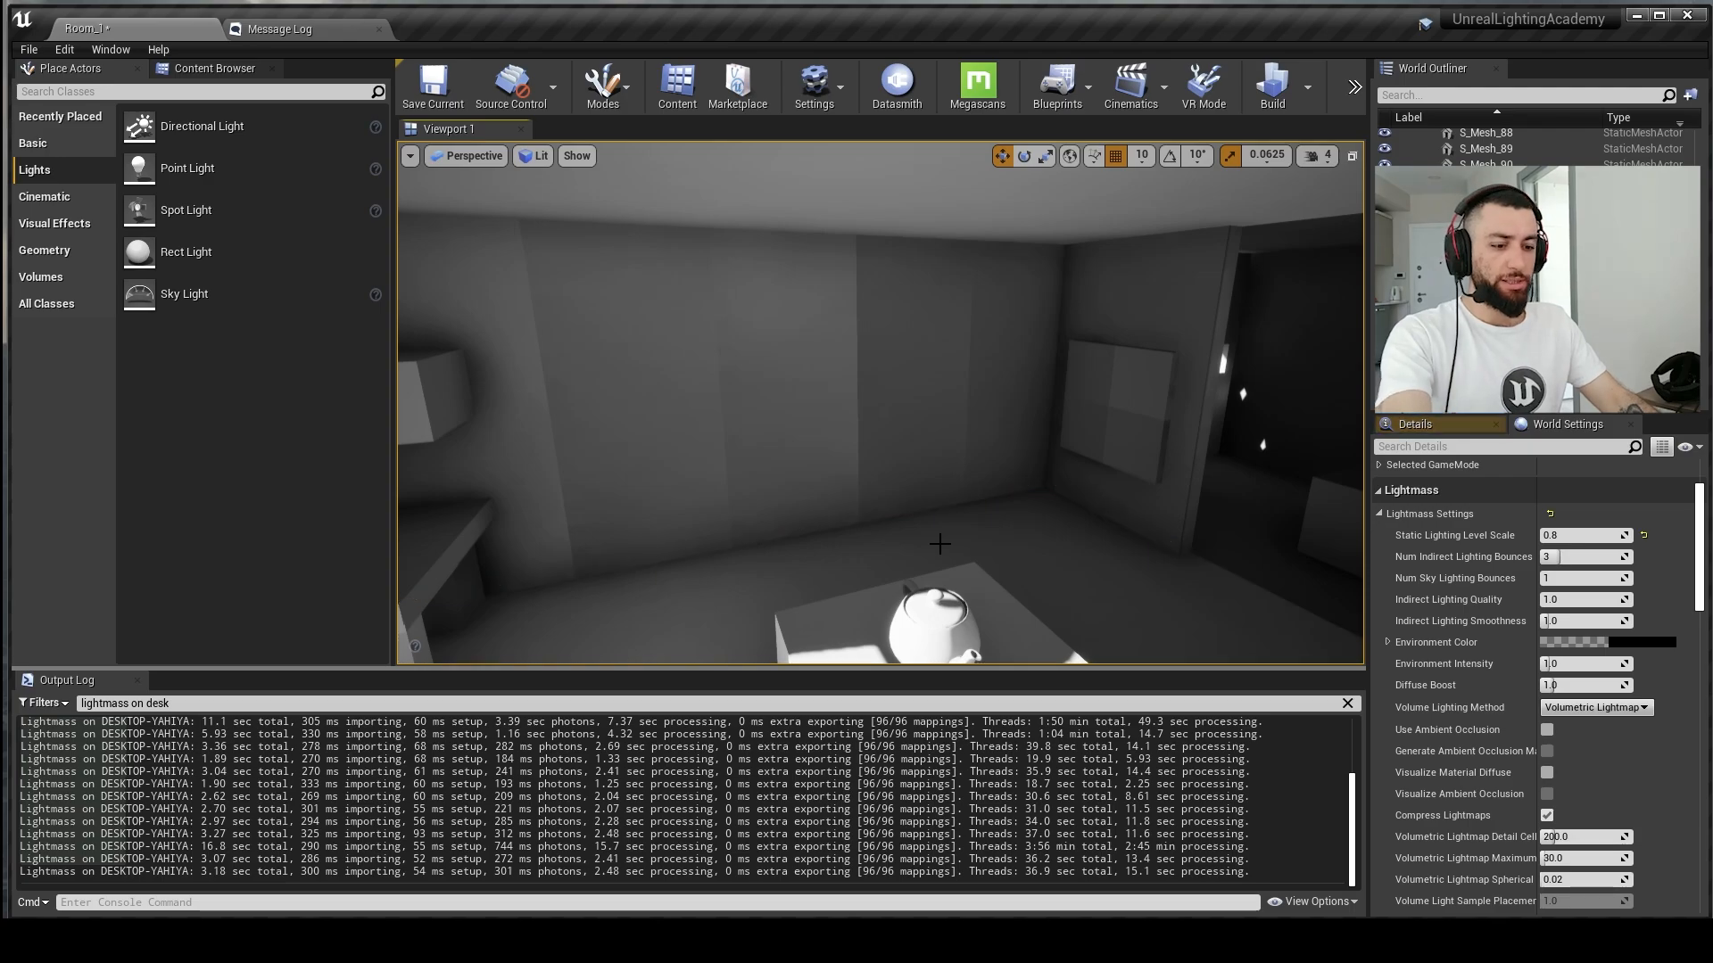
# Step: Rebuild the lighting with Static Lighting Level Scale set to 0.5 and compare its total build time with the previous builds in the output log
pyautogui.click(1554, 535)
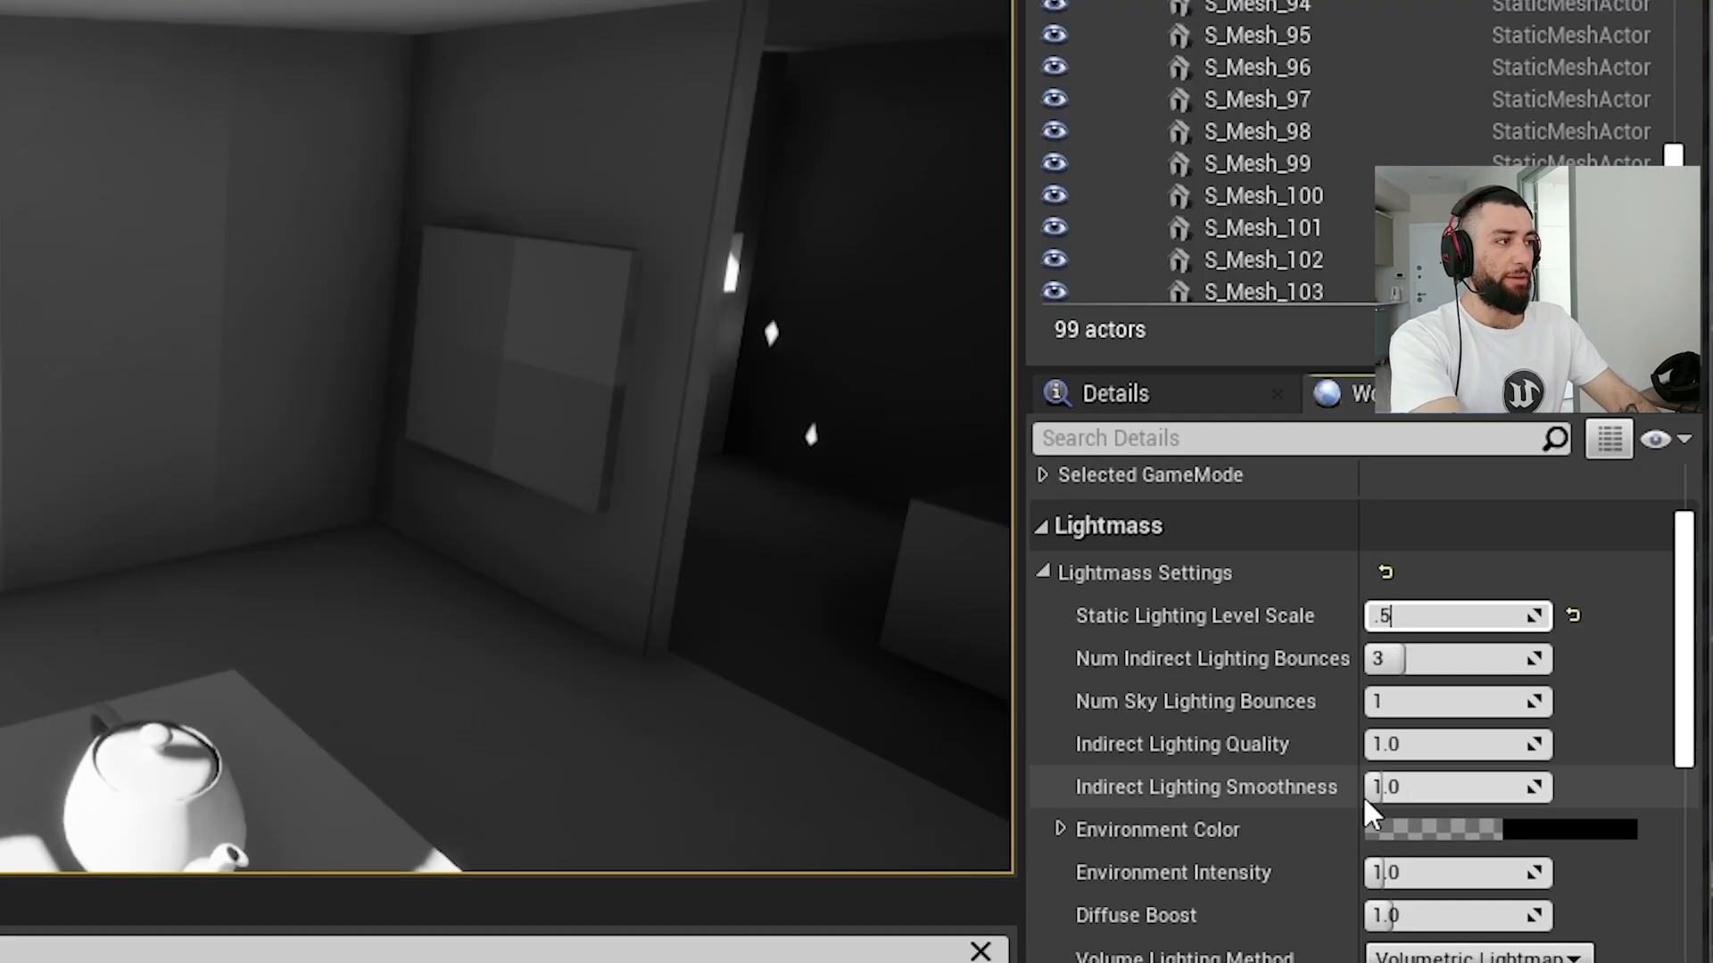
pyautogui.write('0.5')
pyautogui.press('Return')
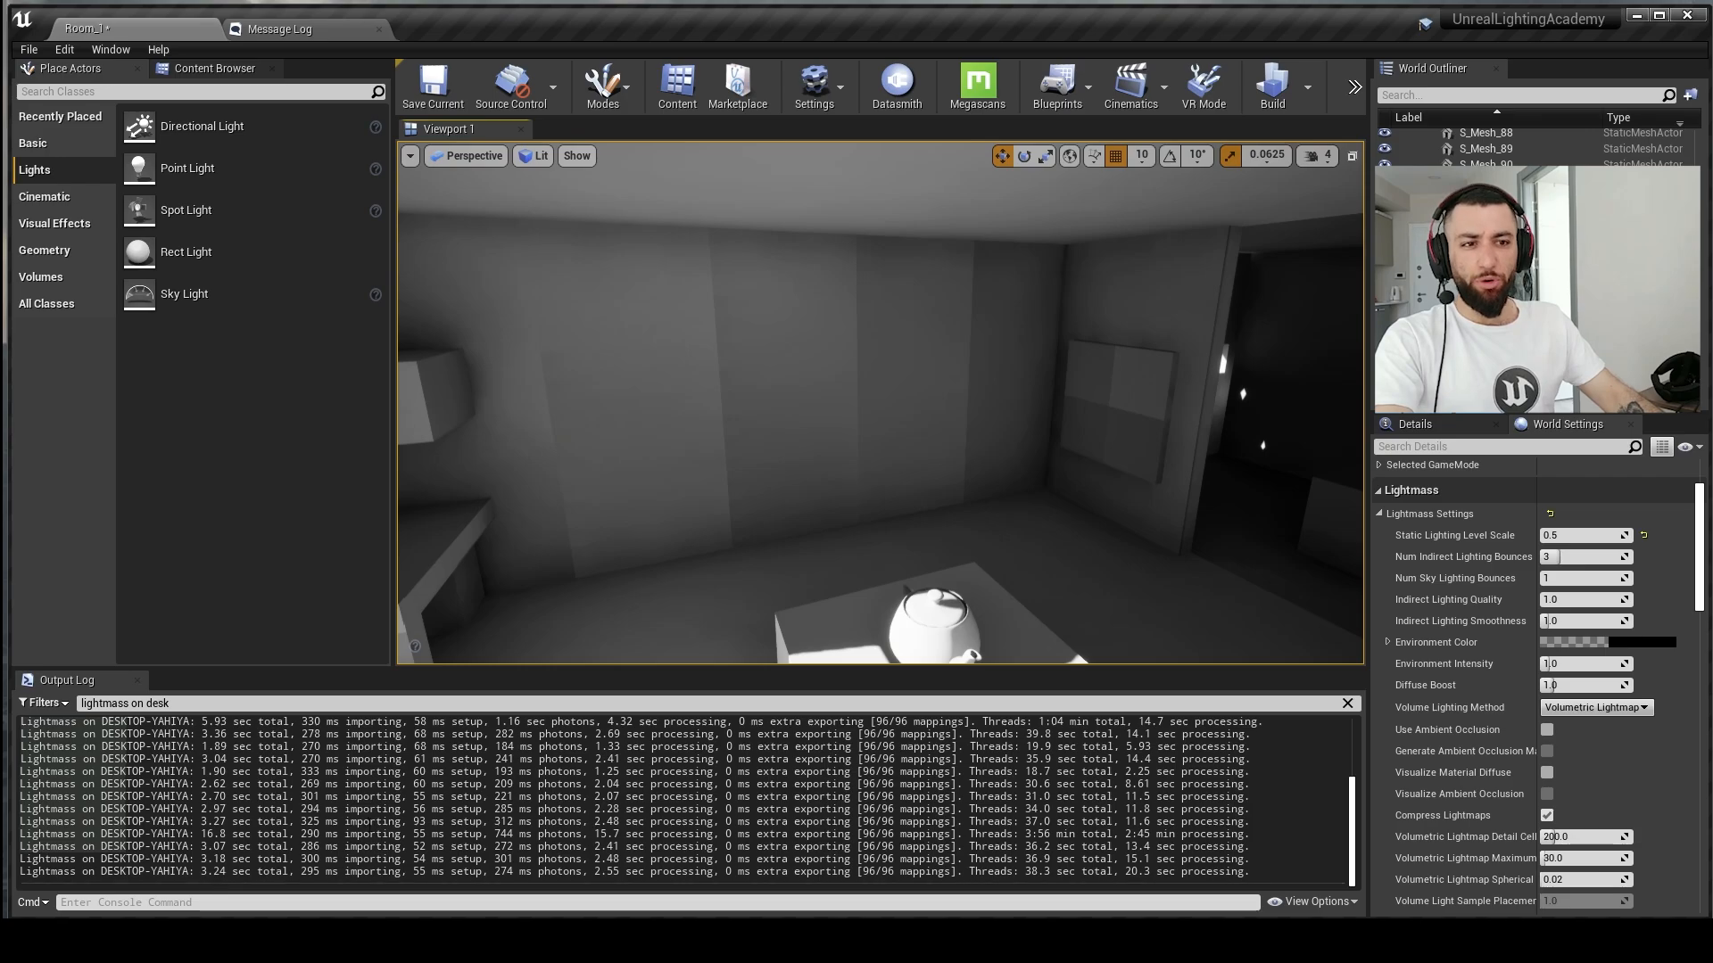
pyautogui.moveTo(205, 846); pyautogui.dragTo(235, 846)
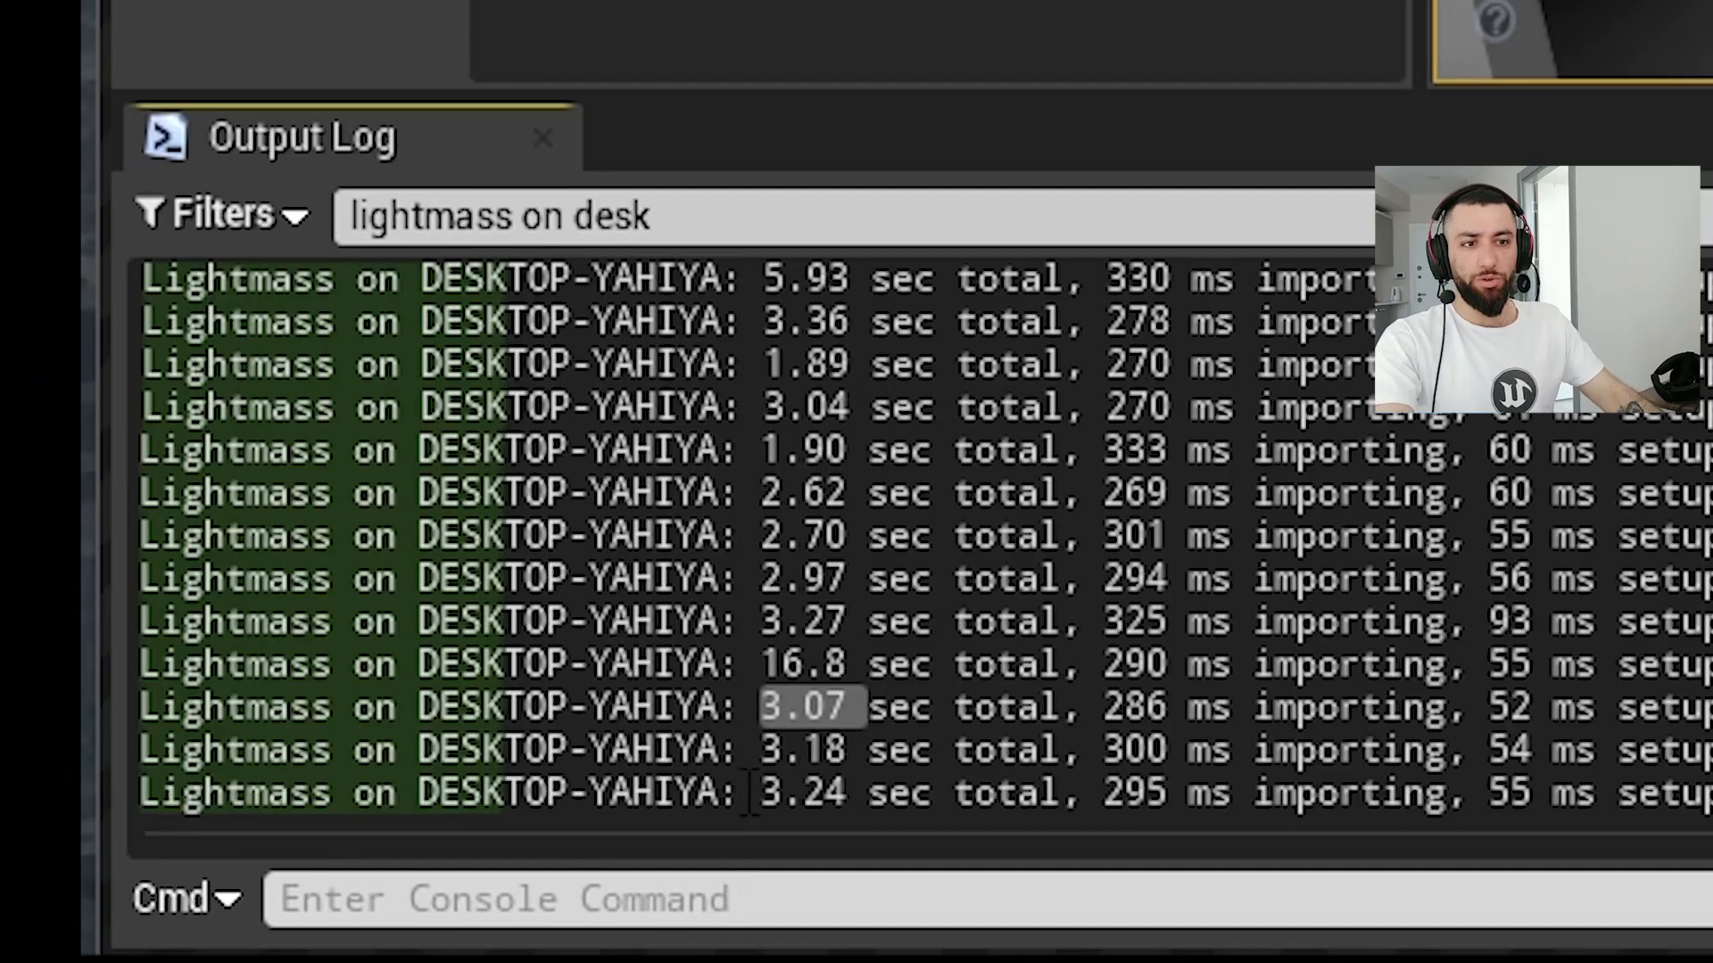
pyautogui.moveTo(397, 881); pyautogui.dragTo(446, 881)
pyautogui.click(447, 887)
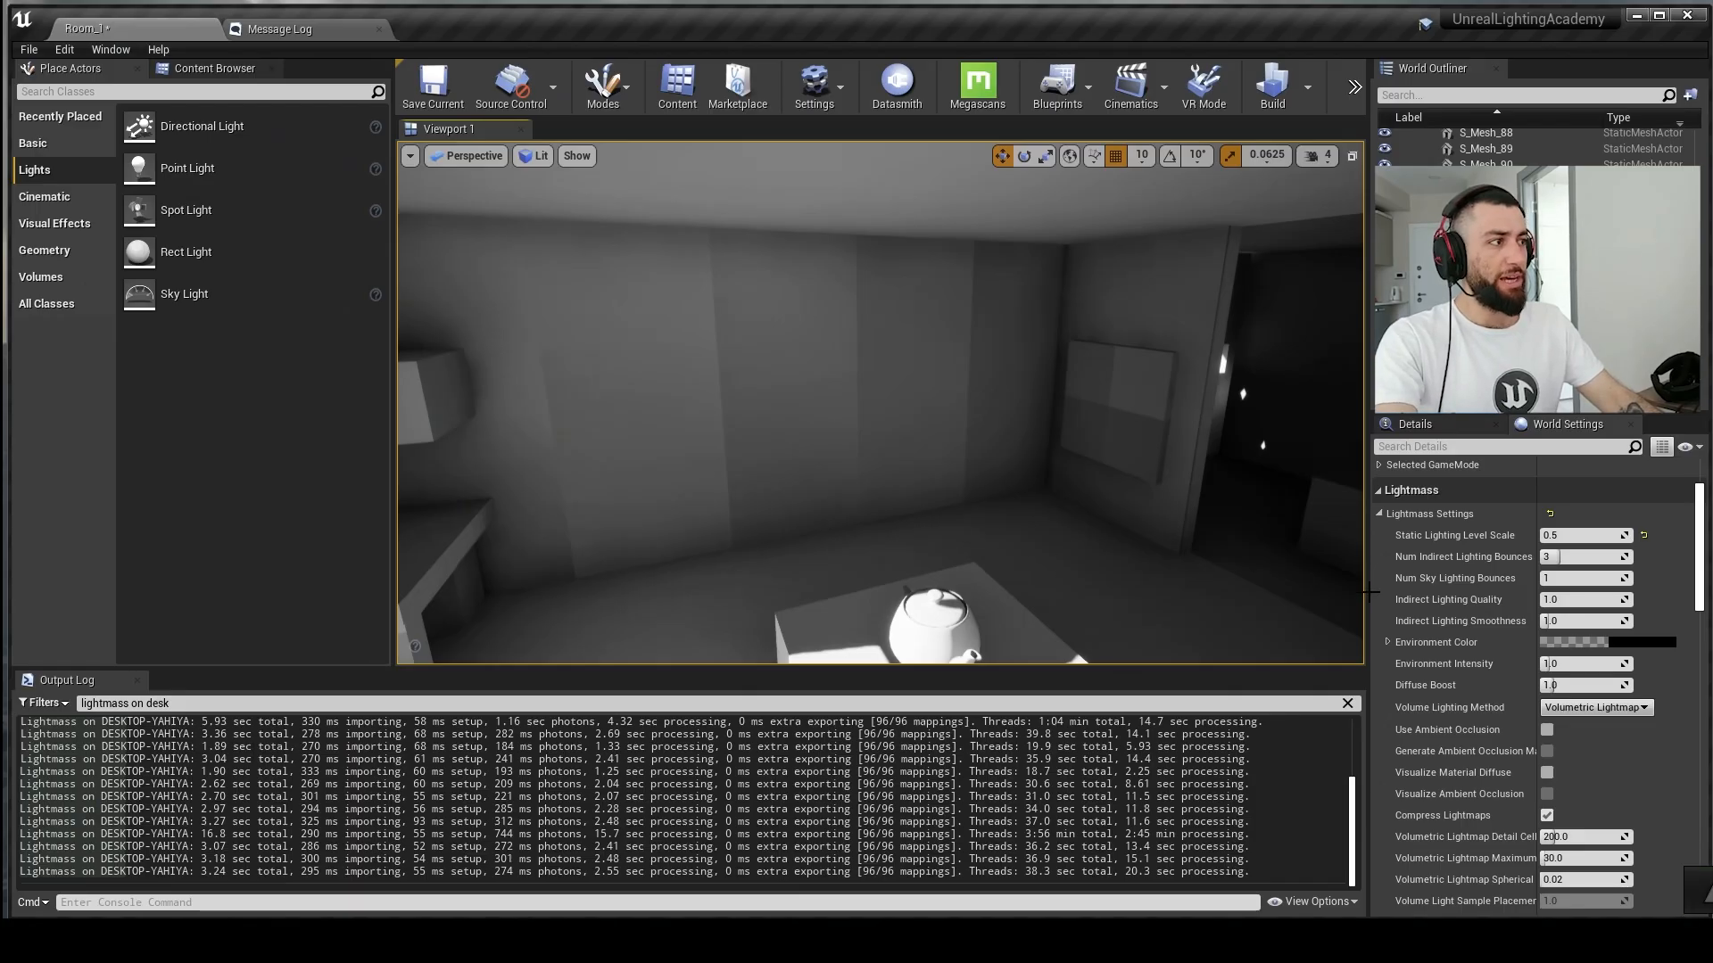
# Step: Rebuild the lighting with Static Lighting Level Scale set to 0.25
pyautogui.click(1571, 539)
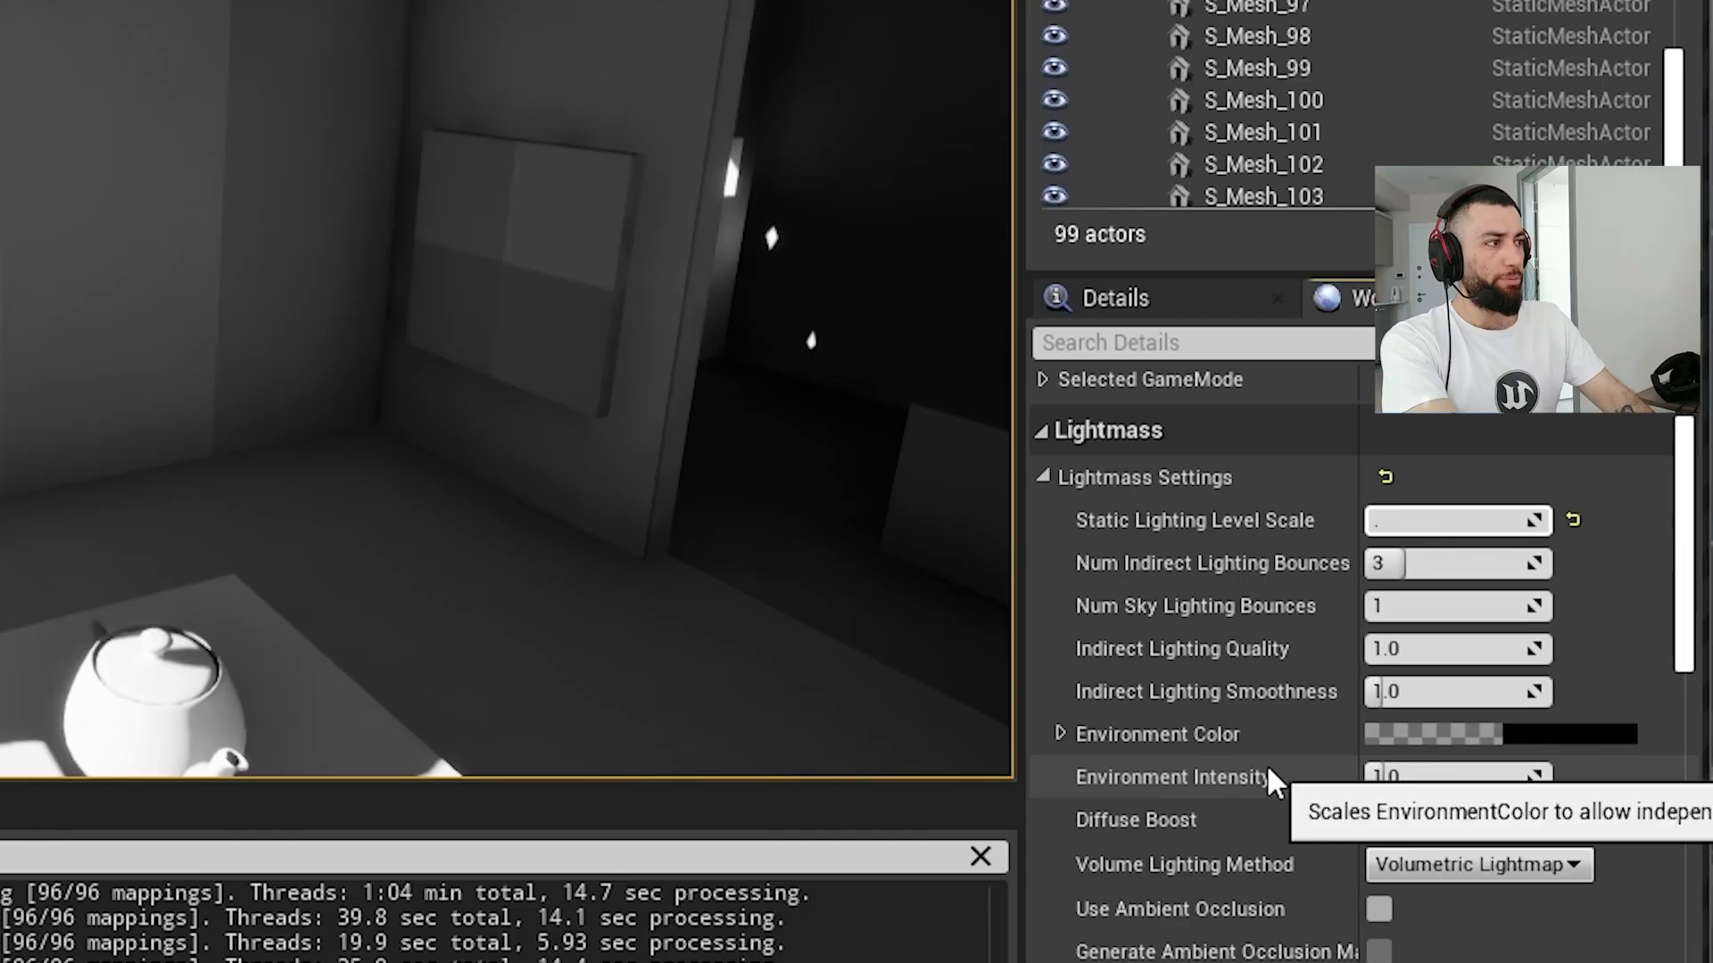
pyautogui.write('0.25')
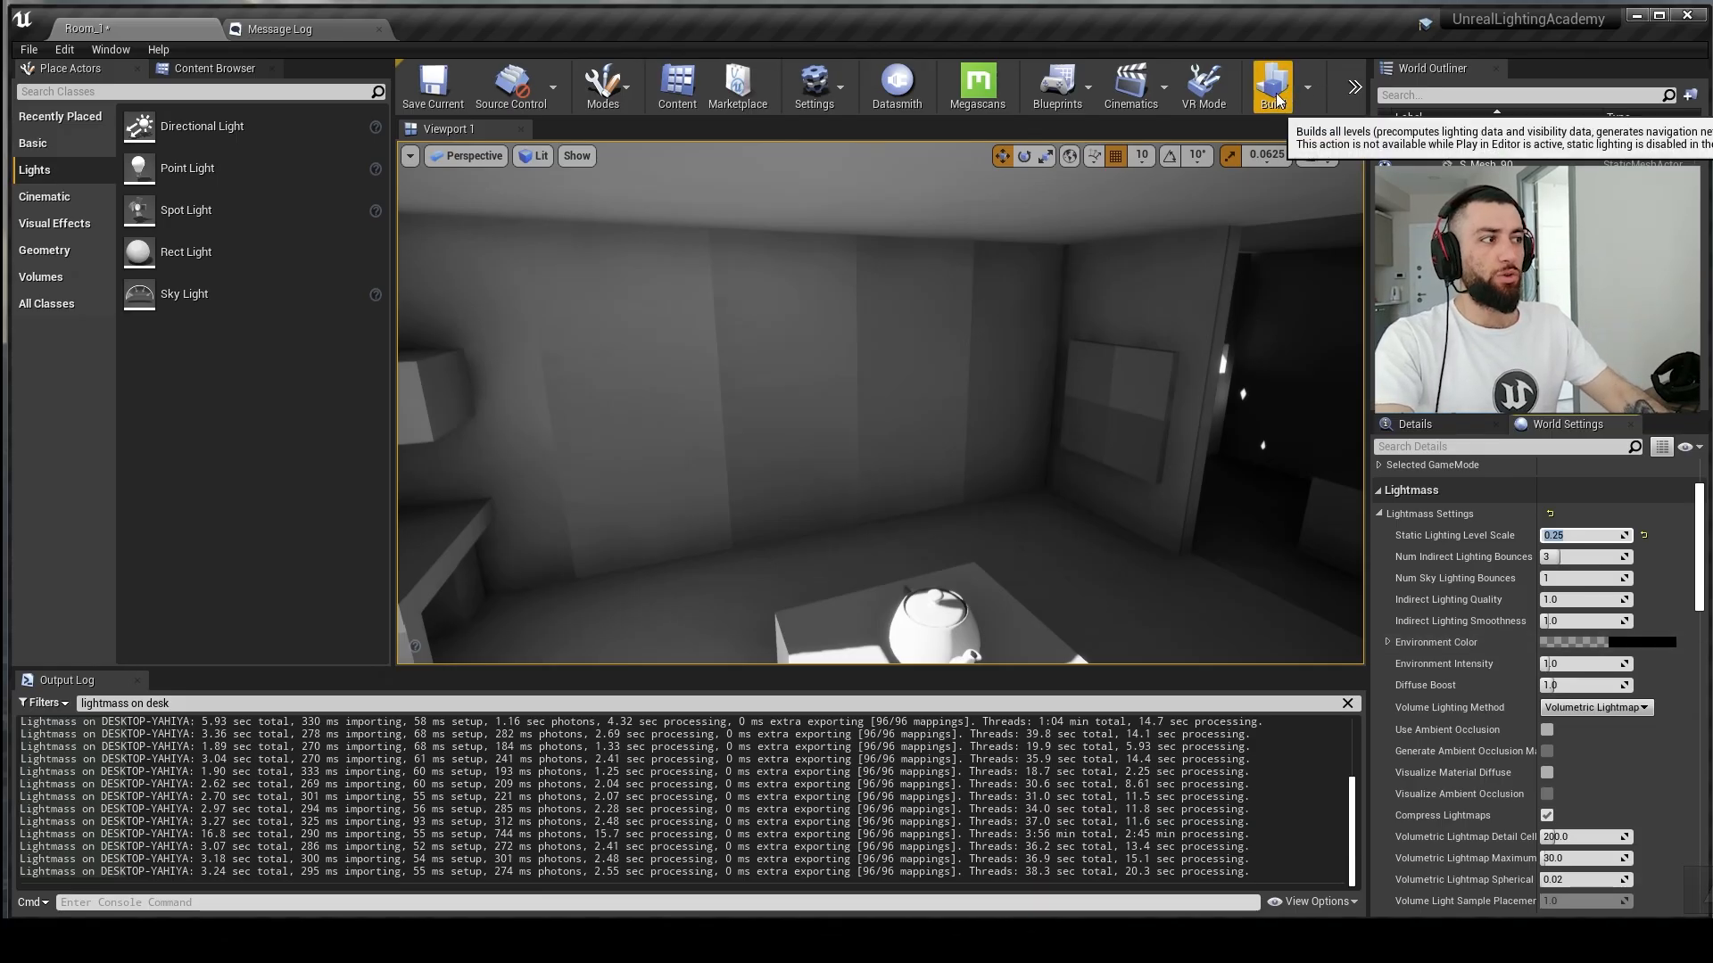
pyautogui.click(1276, 98)
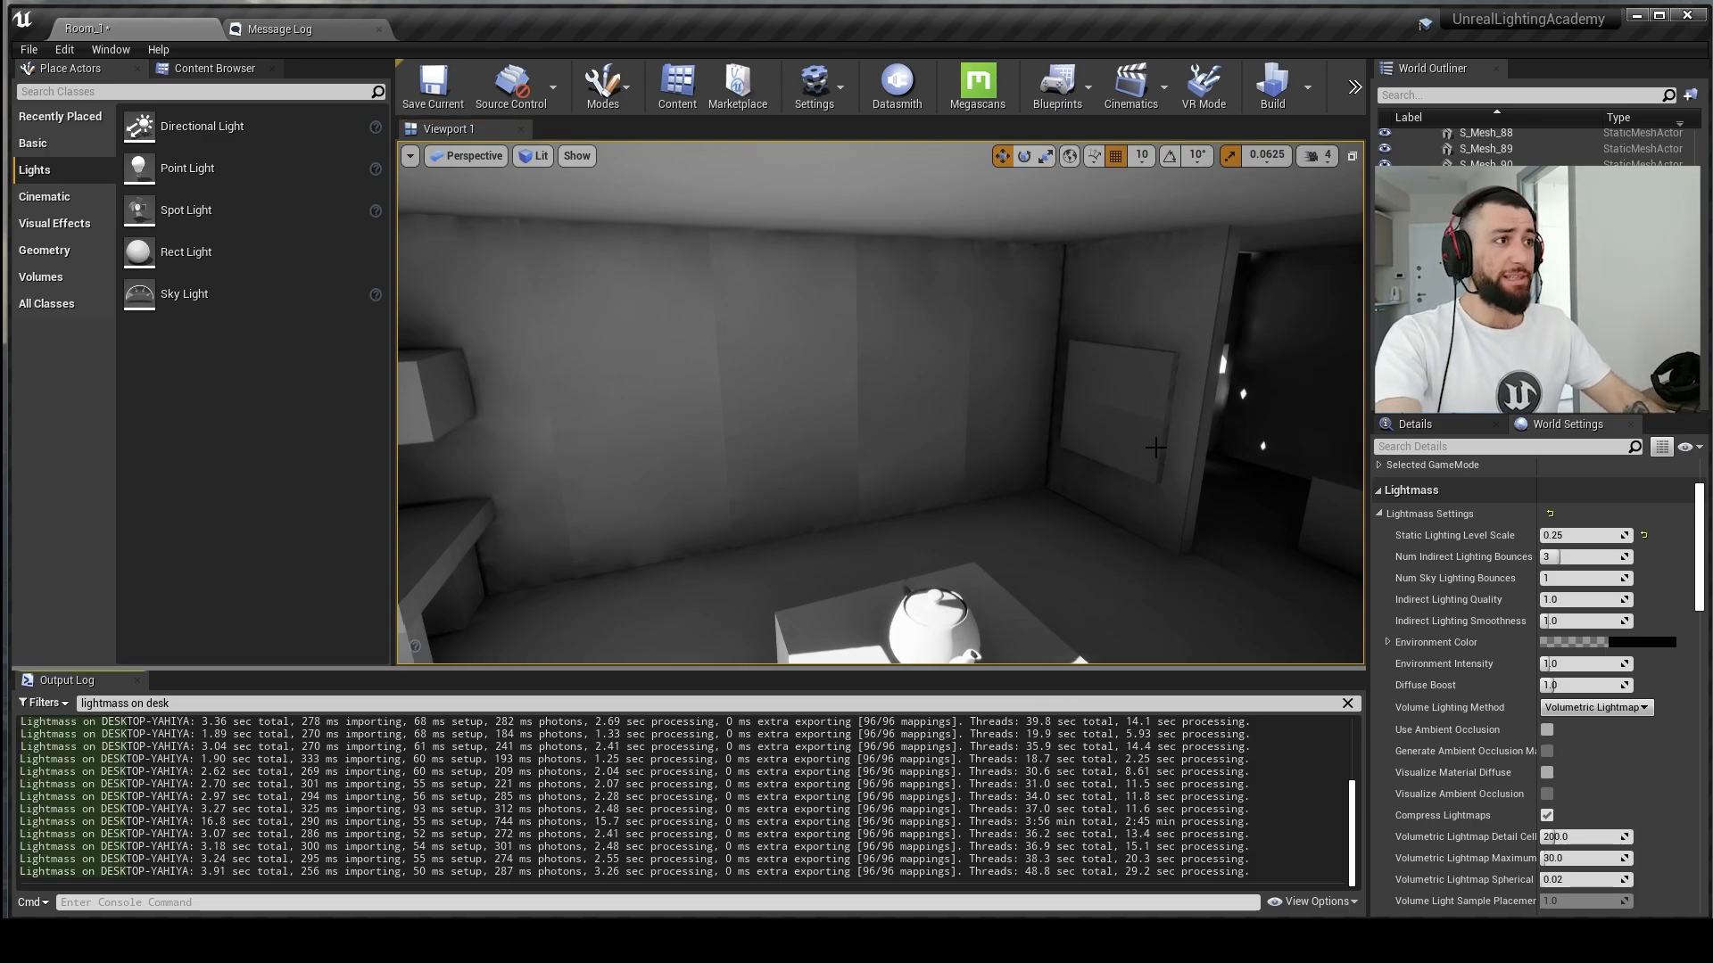
# Step: Compare the wall shading across screenshots ScreenShot00000 to ScreenShot00003 in the photo viewer, then close the viewer
pyautogui.click(470, 939)
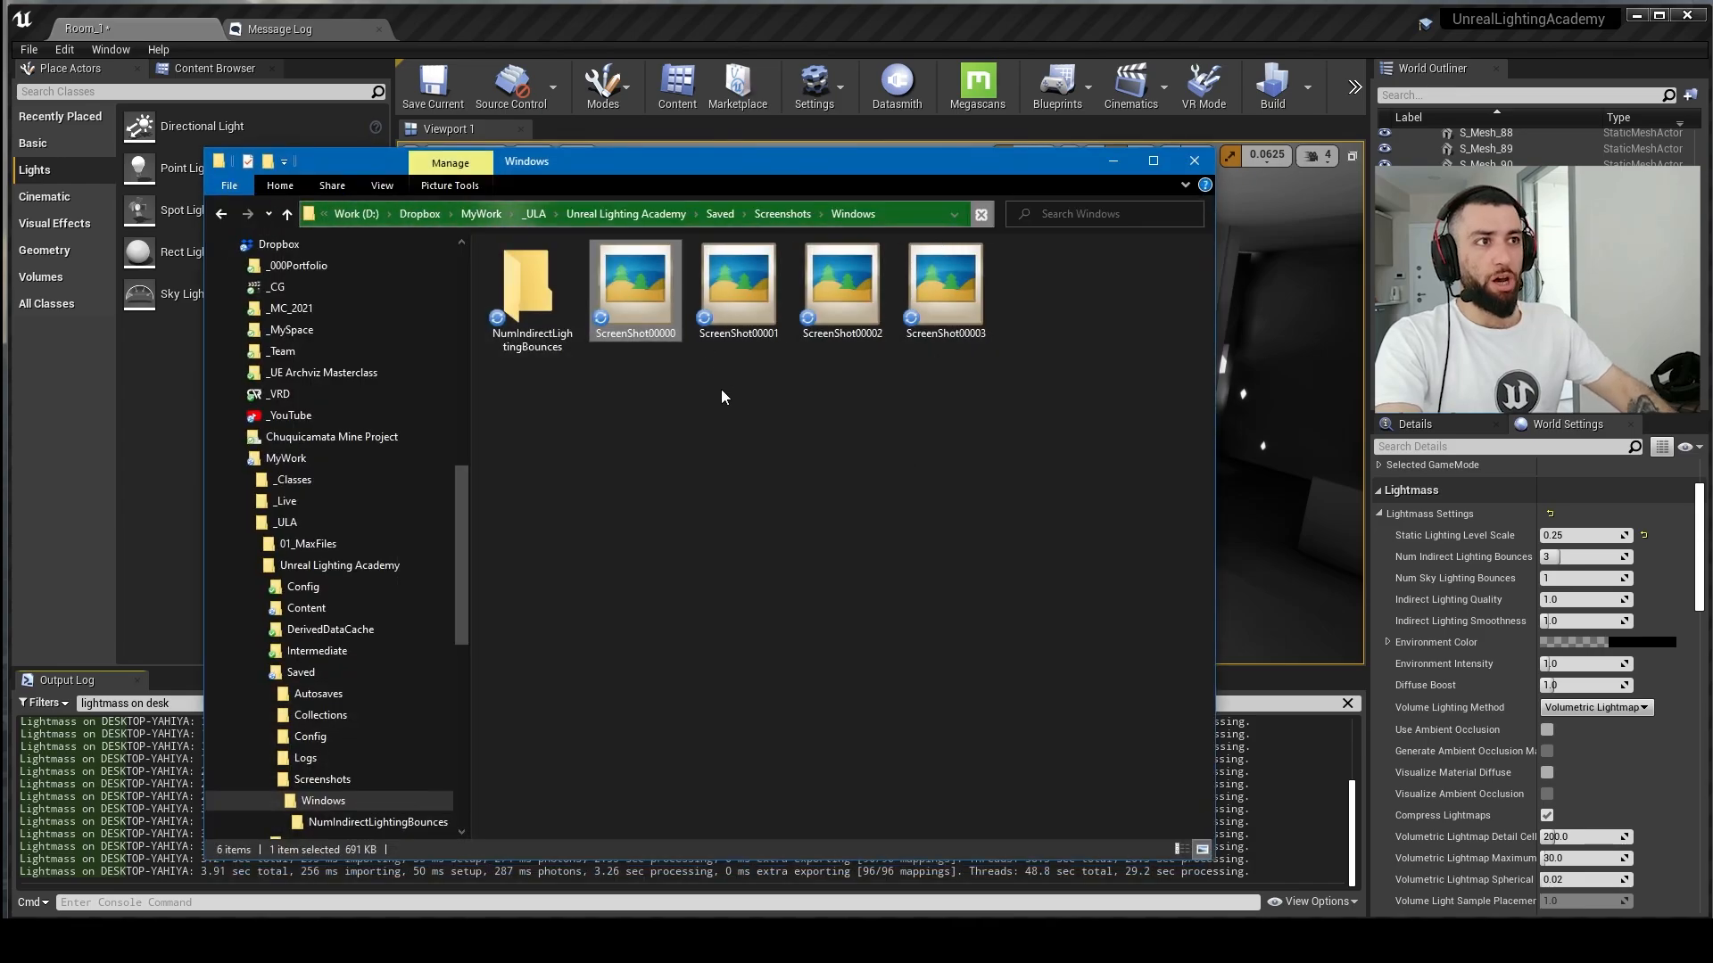
pyautogui.doubleClick(636, 296)
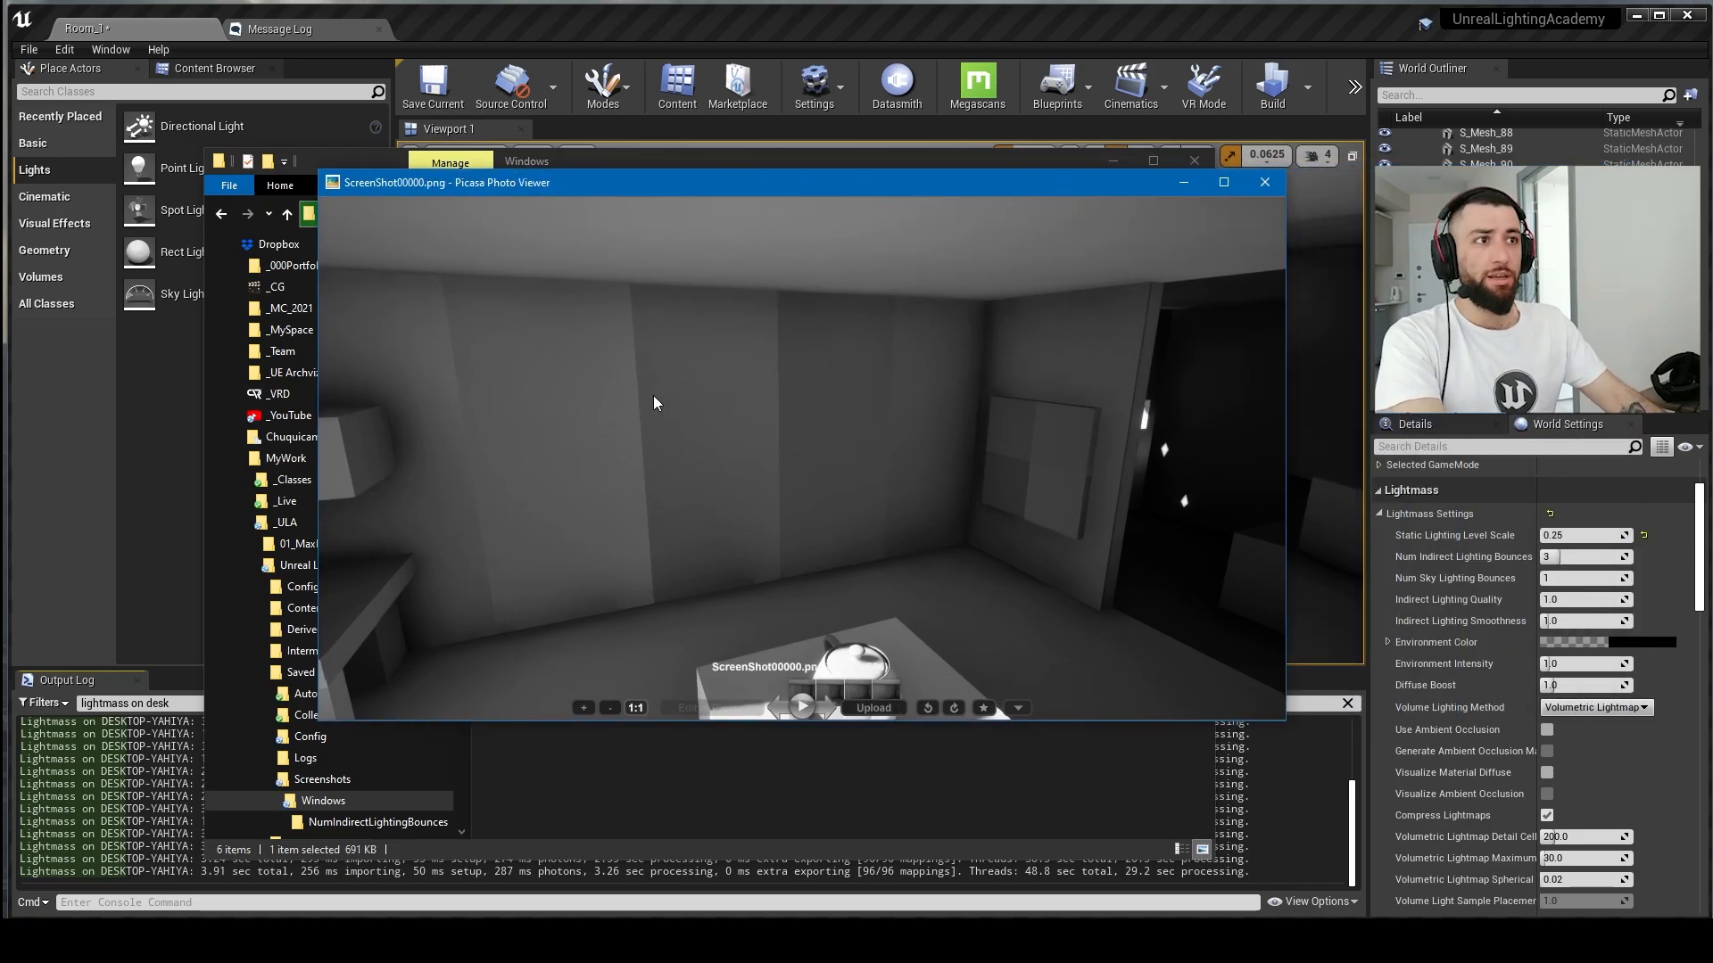
pyautogui.press('Right')
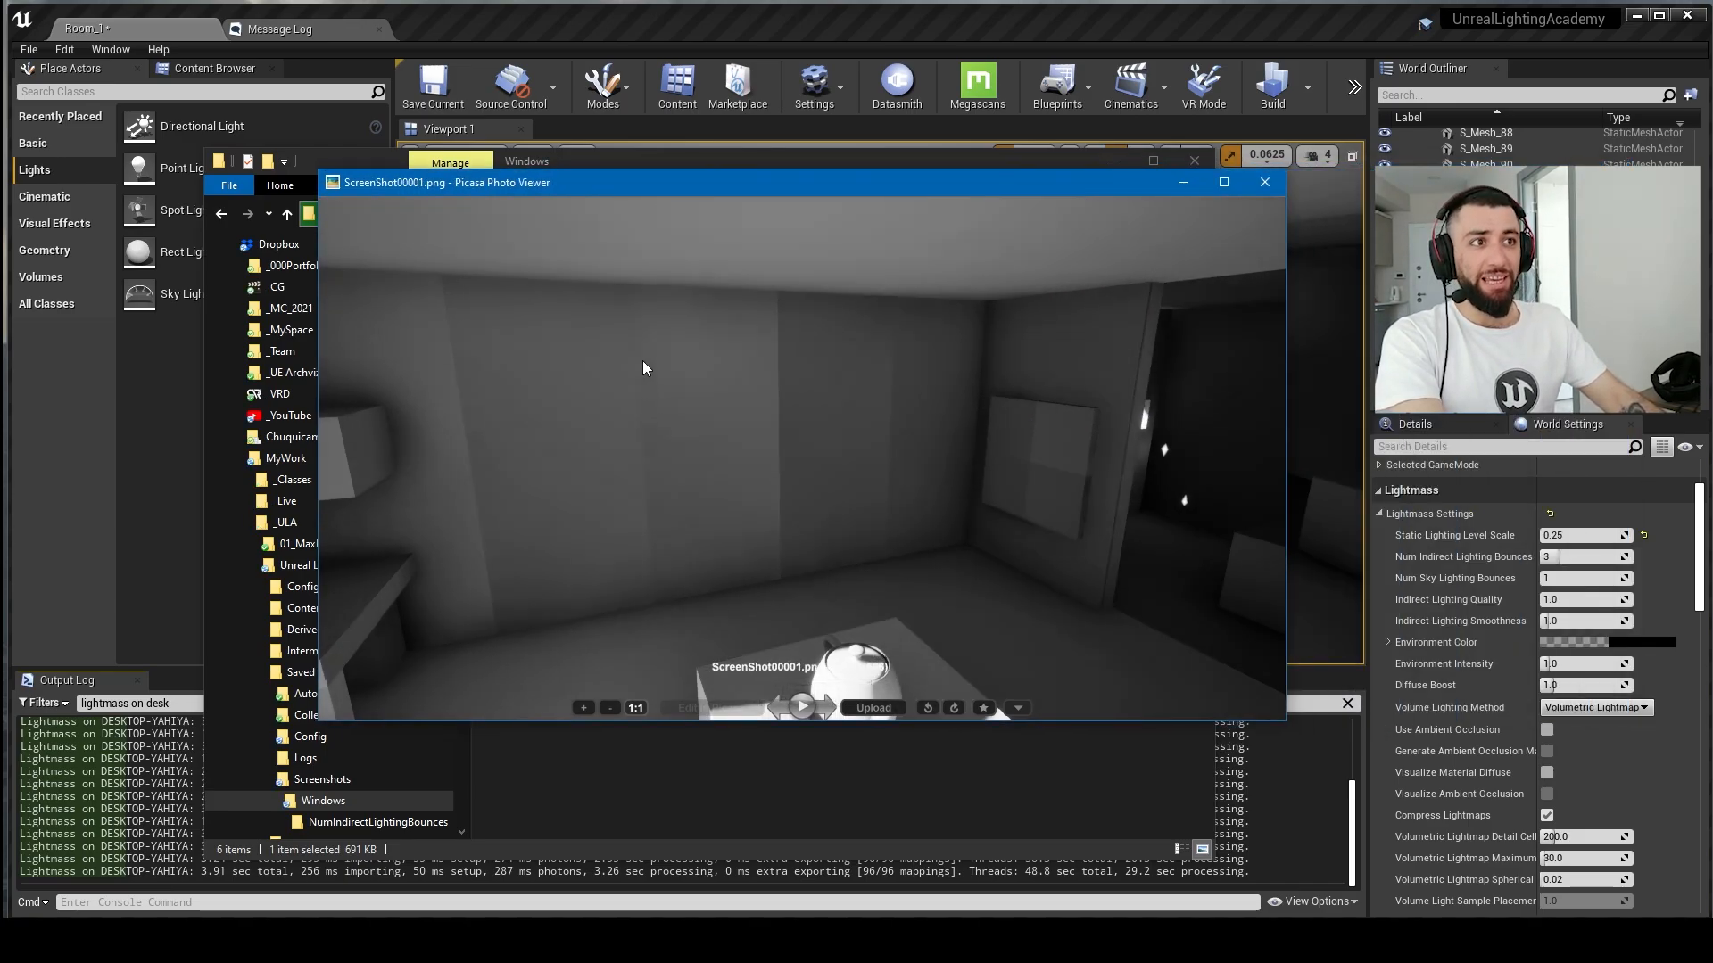
pyautogui.scroll(3, 625, 308)
pyautogui.scroll(1, 646, 408)
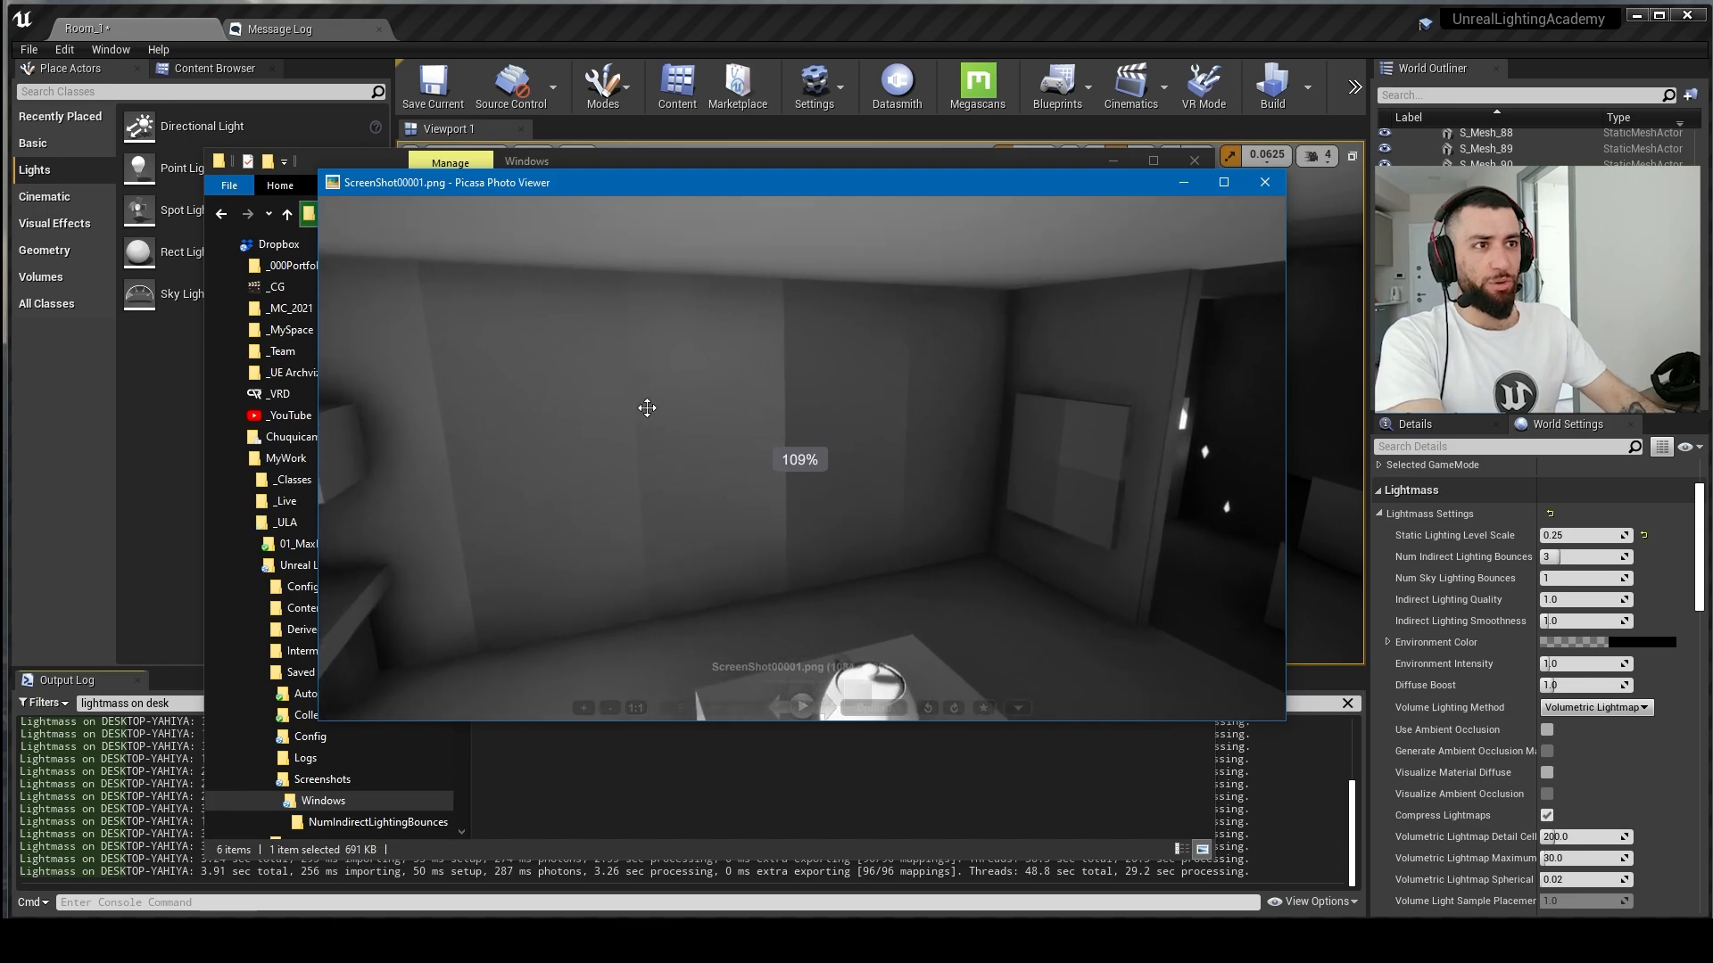
pyautogui.press('Left')
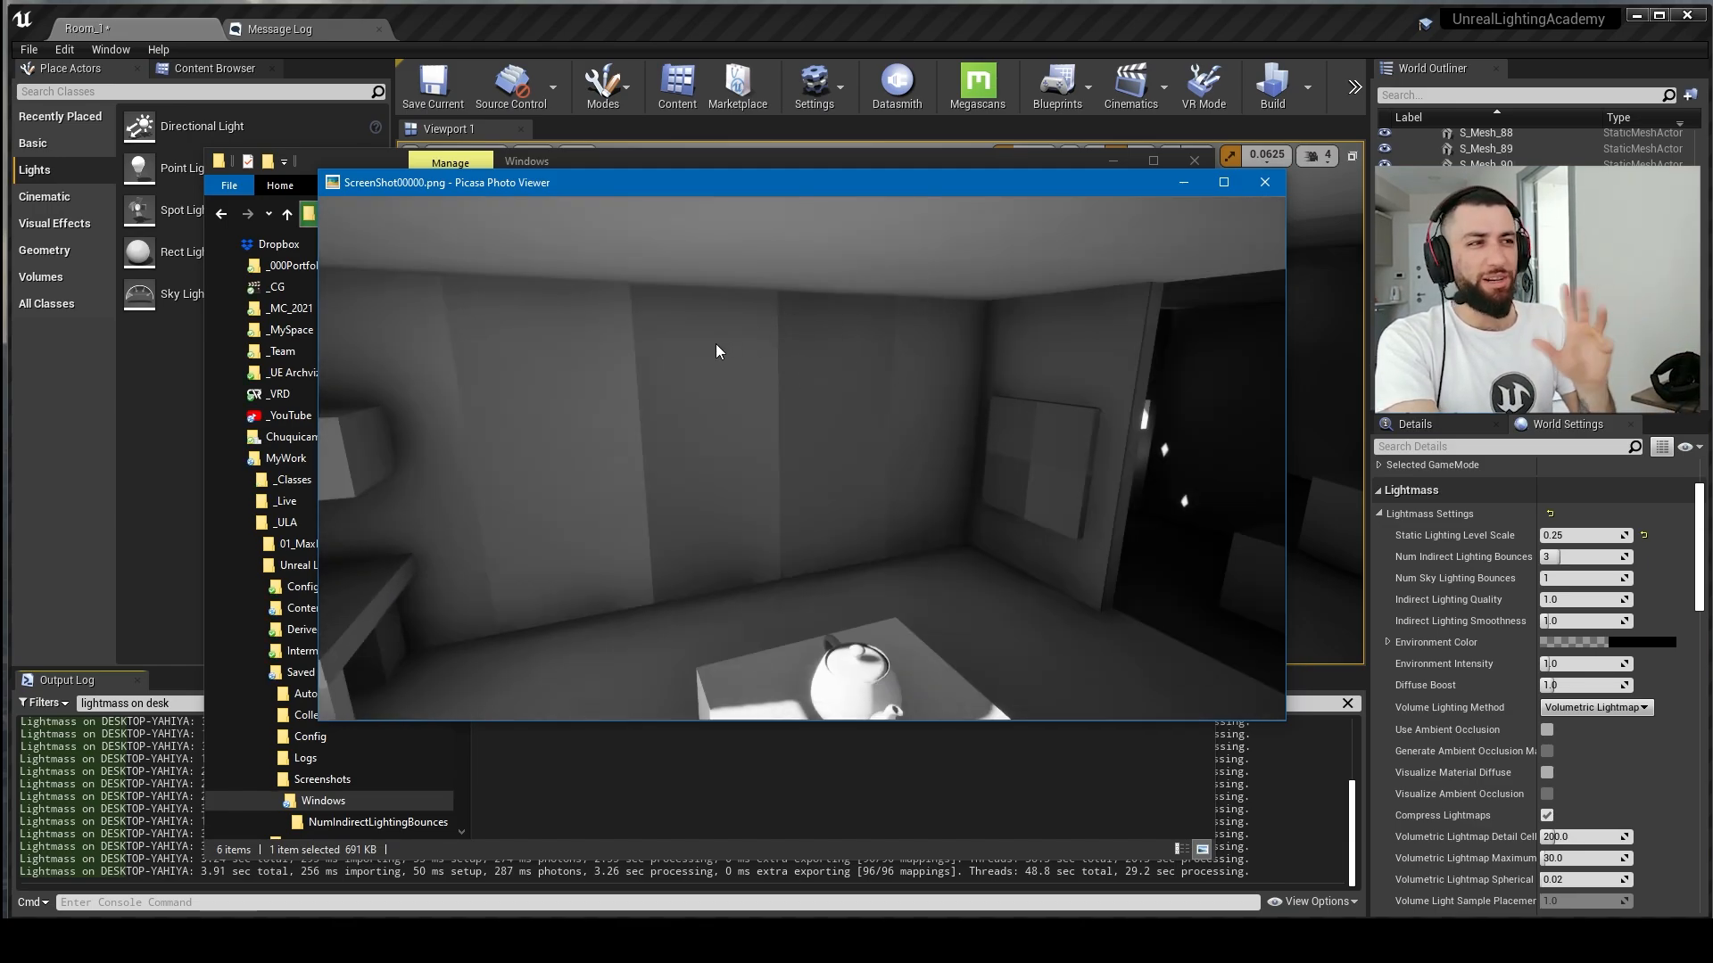
pyautogui.press('Right')
pyautogui.press('Right')
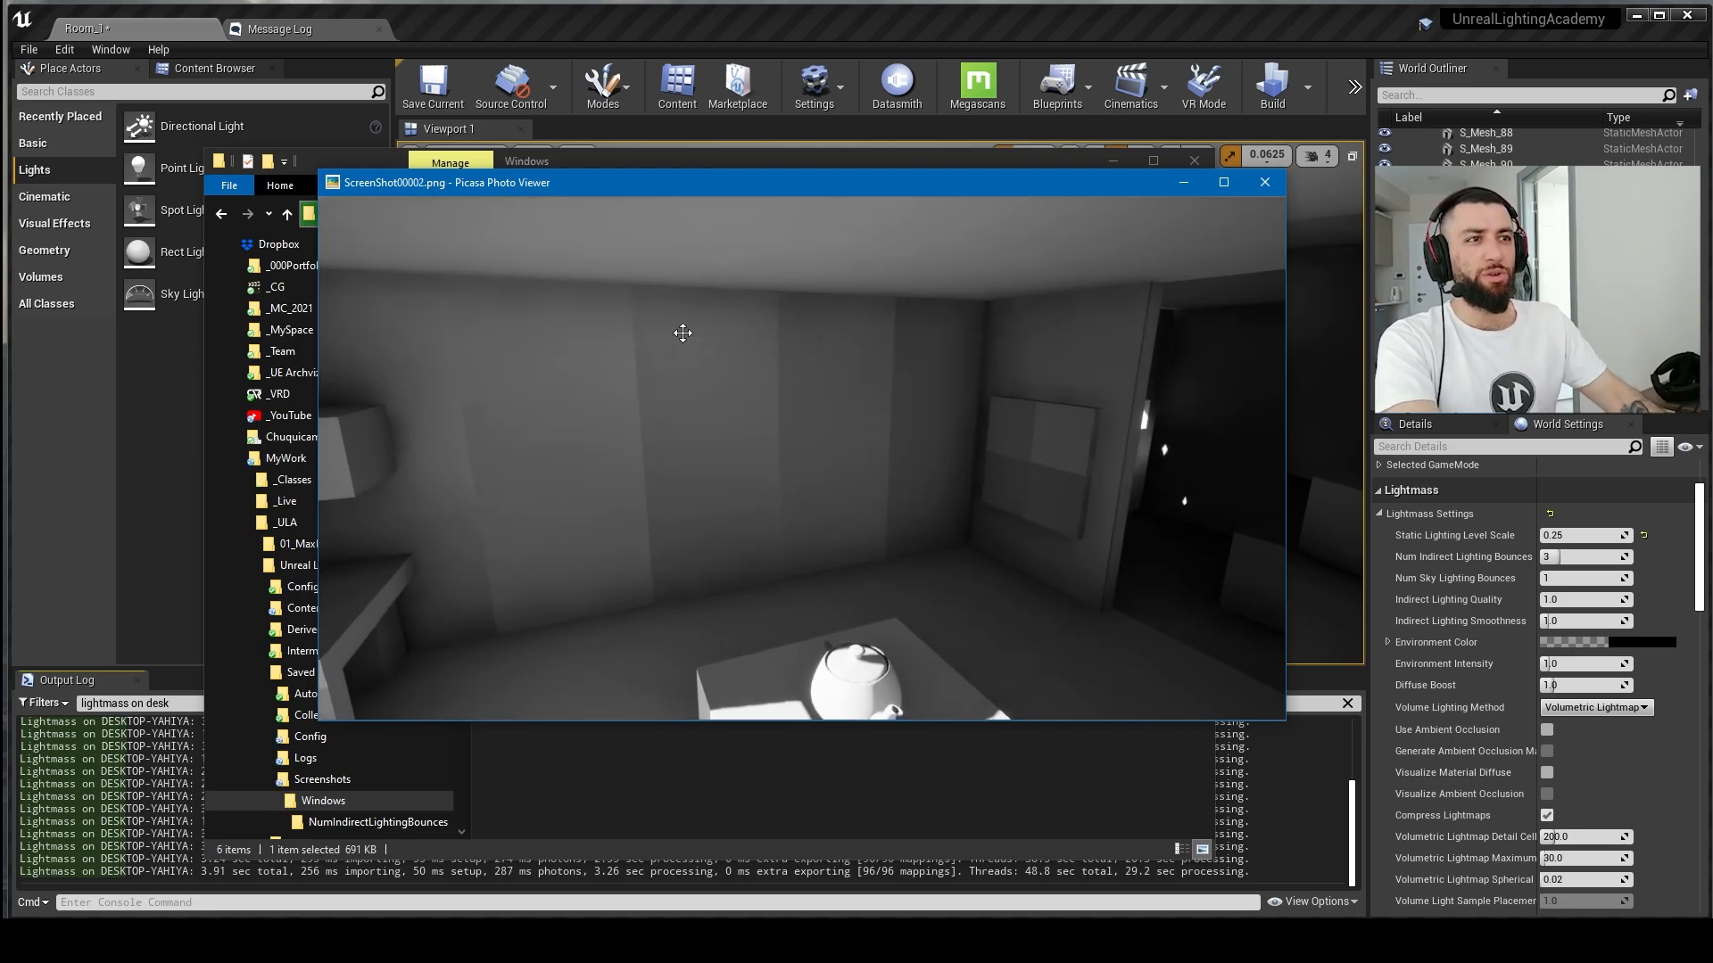
pyautogui.press('Right')
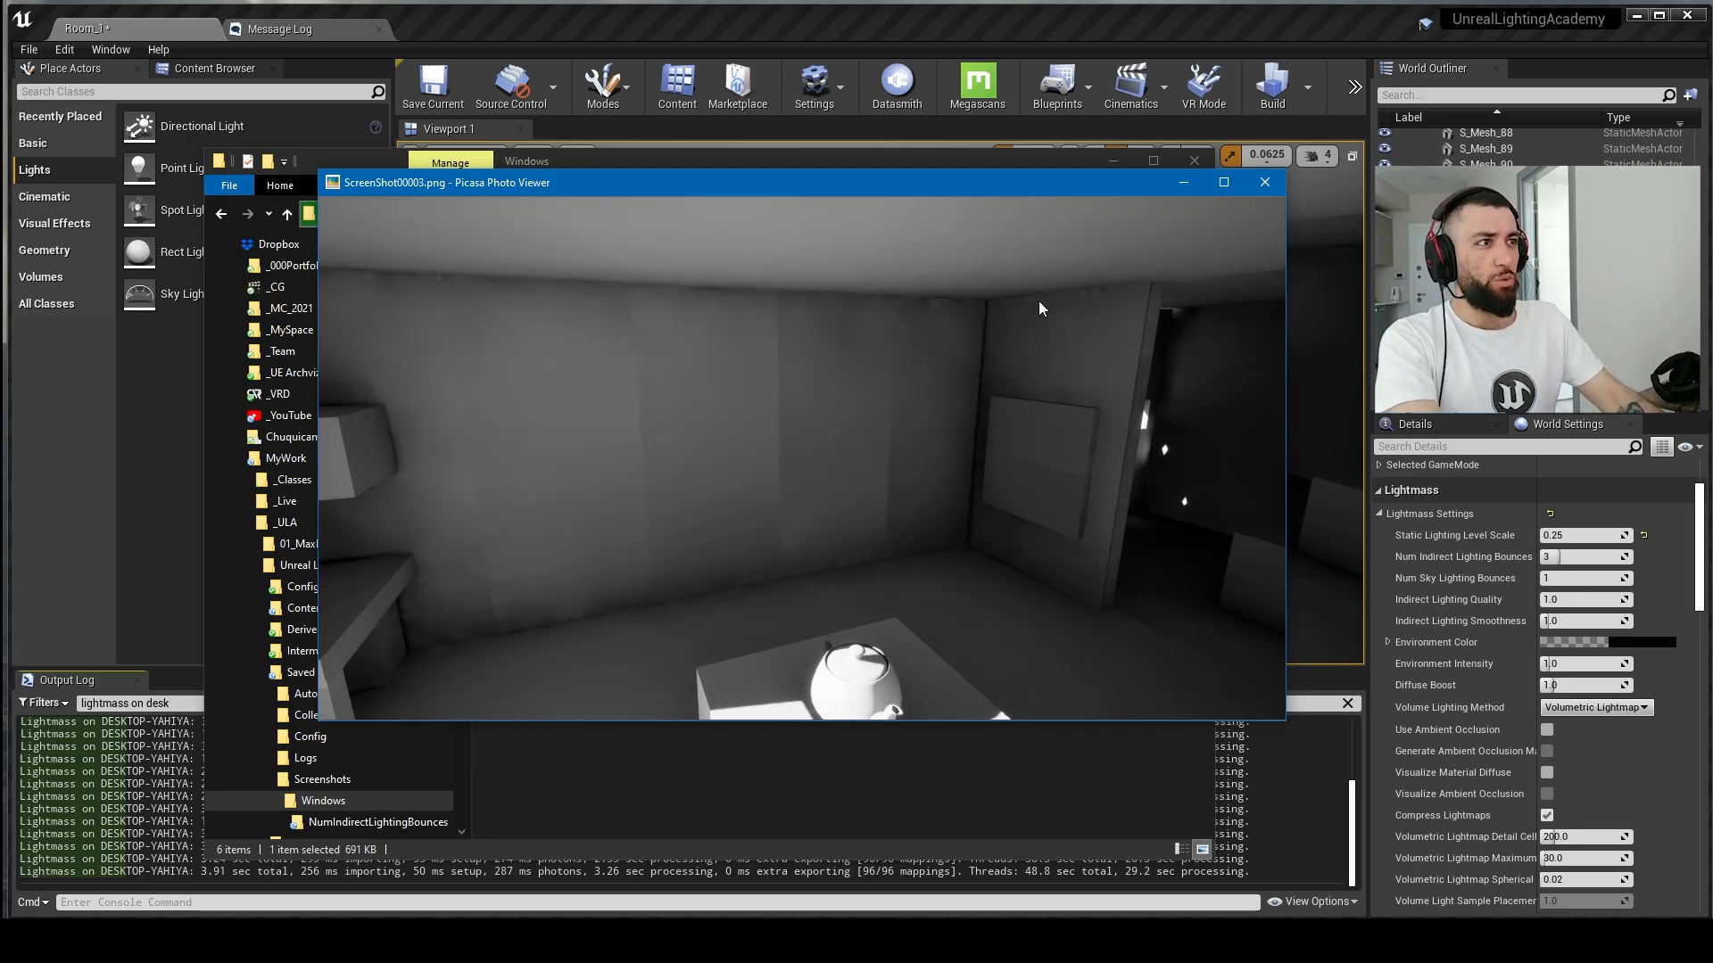
pyautogui.press('Left')
pyautogui.press('Left')
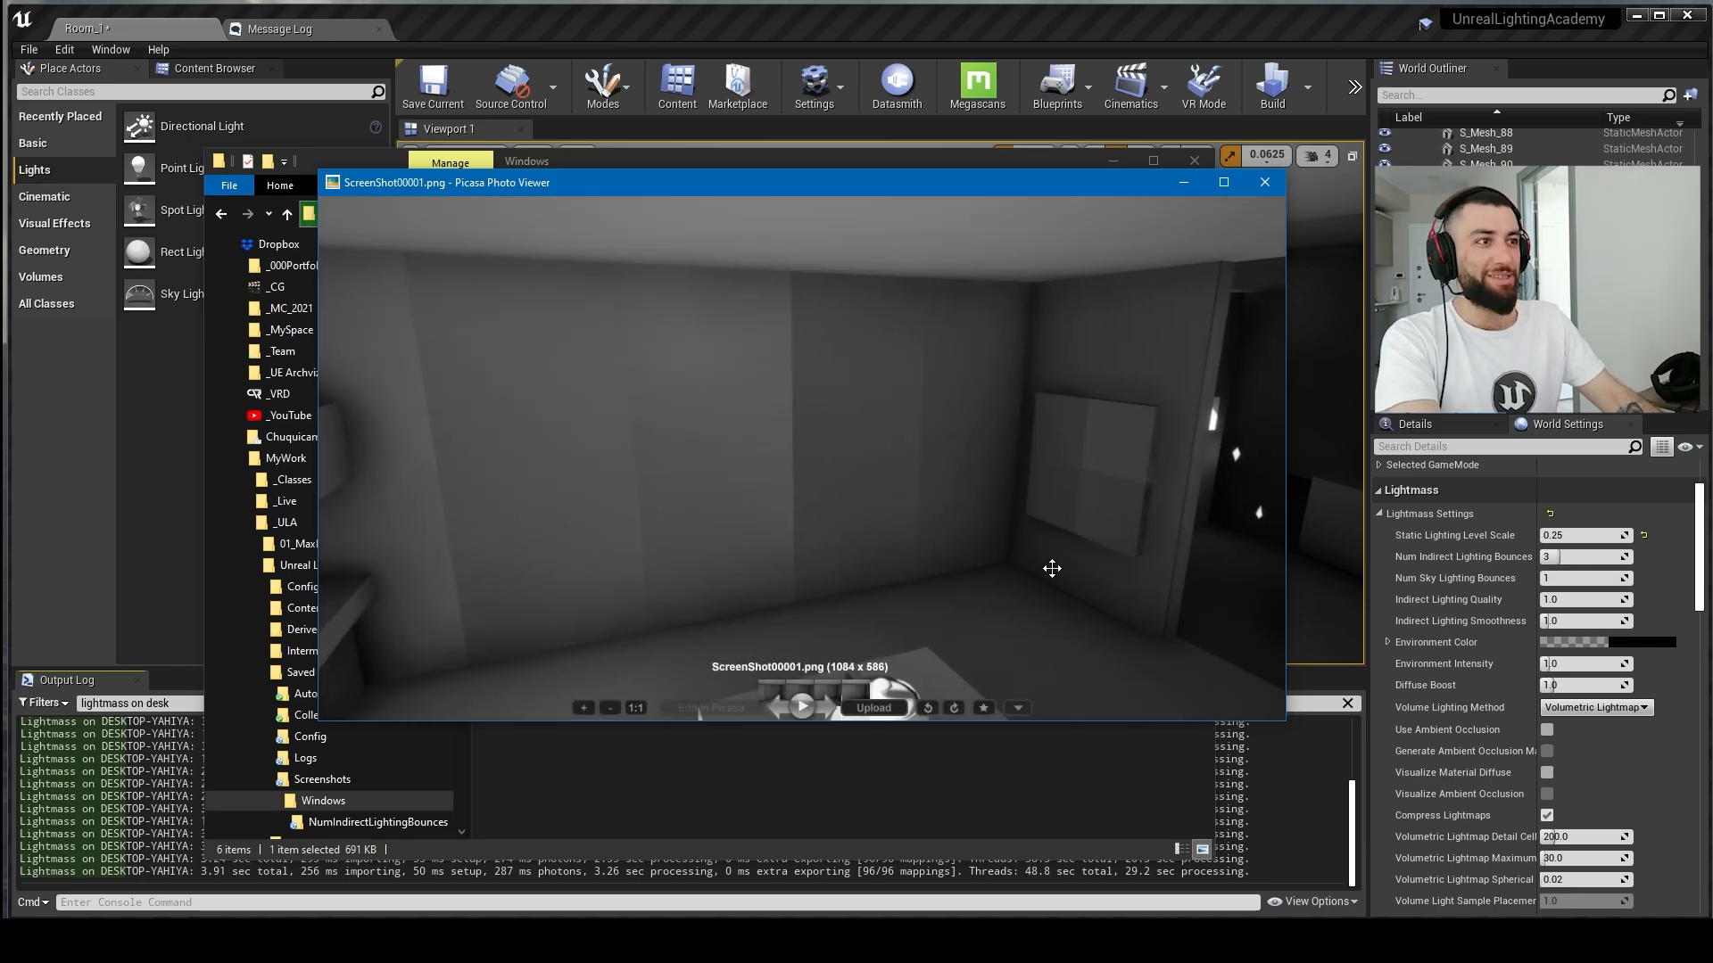
pyautogui.press('Escape')
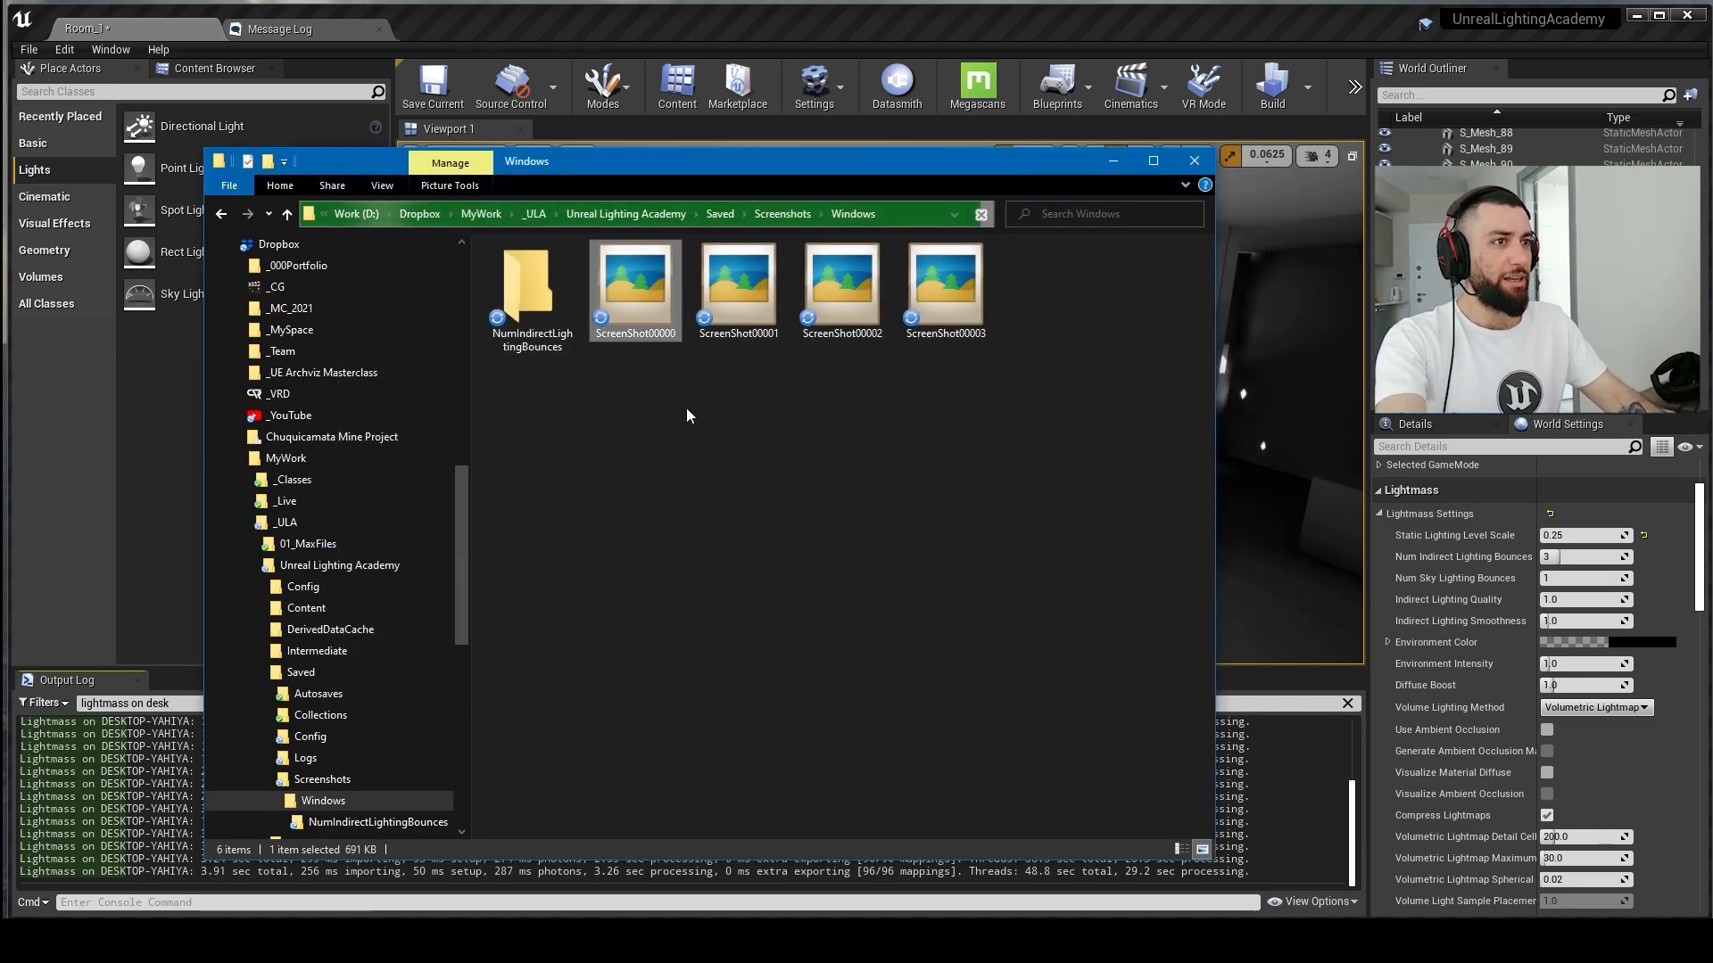
# Step: Rename the four screenshots Static Lighting Level Scale 1, 0.8, 0.5 and 0.25, and gather them in a Static Lighting Level Scale folder
pyautogui.press('F2')
pyautogui.write('Static L')
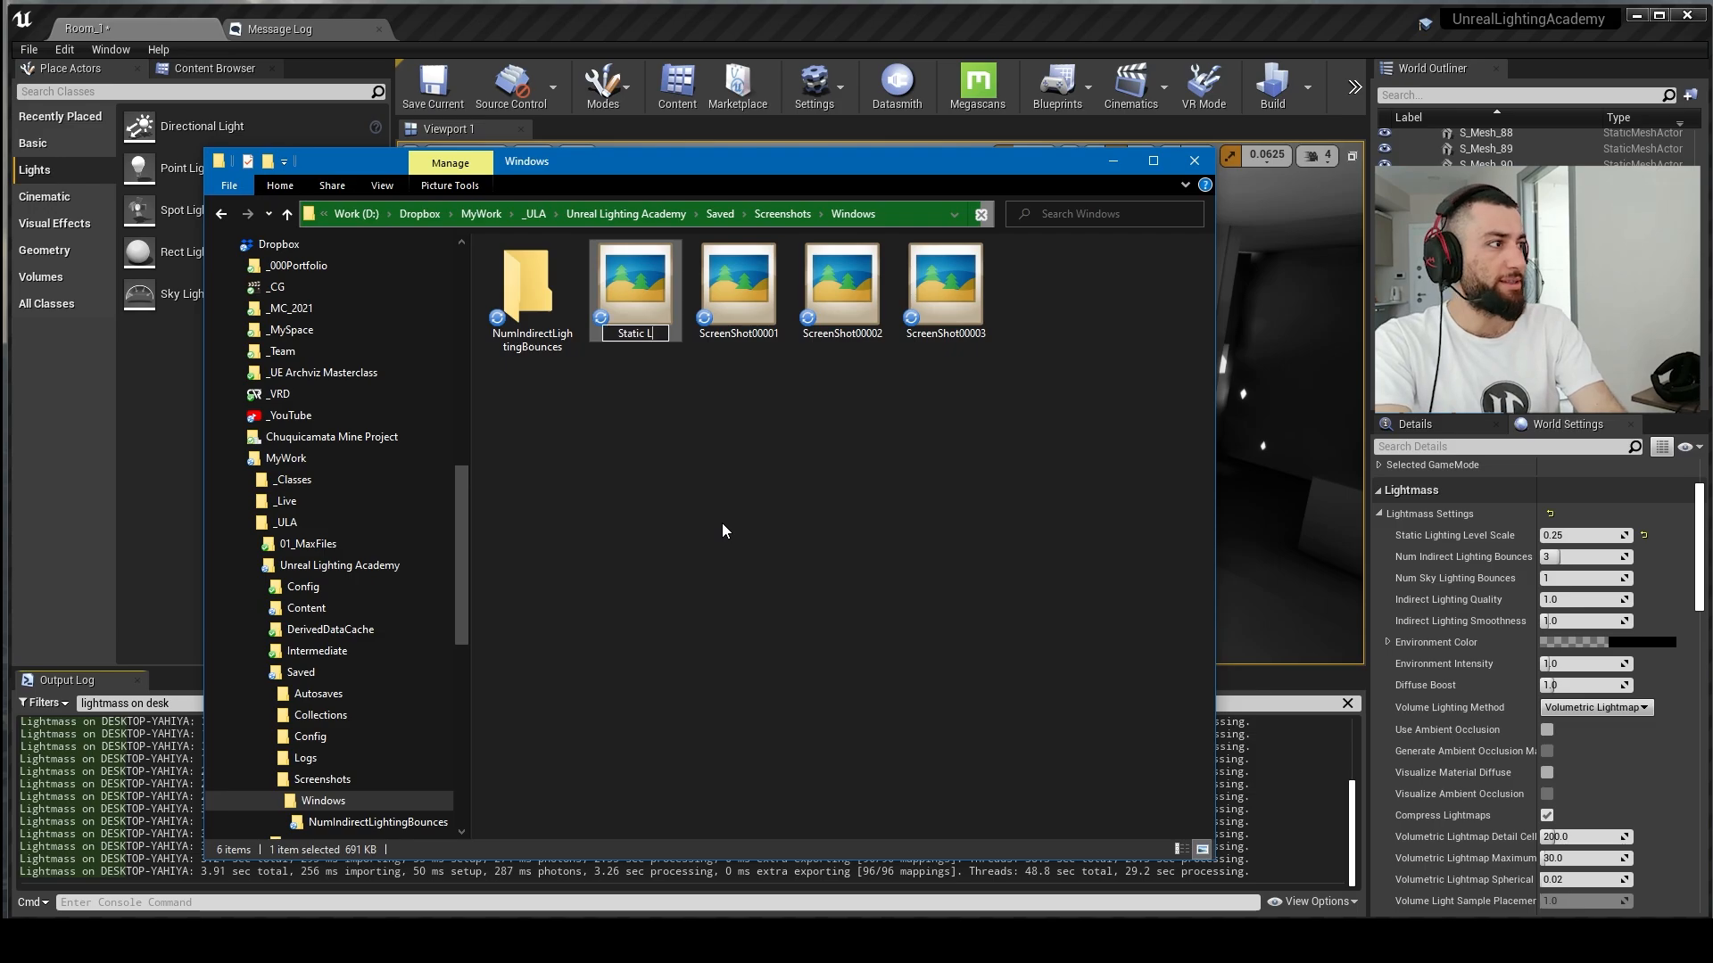
pyautogui.write('ighting Level Scale')
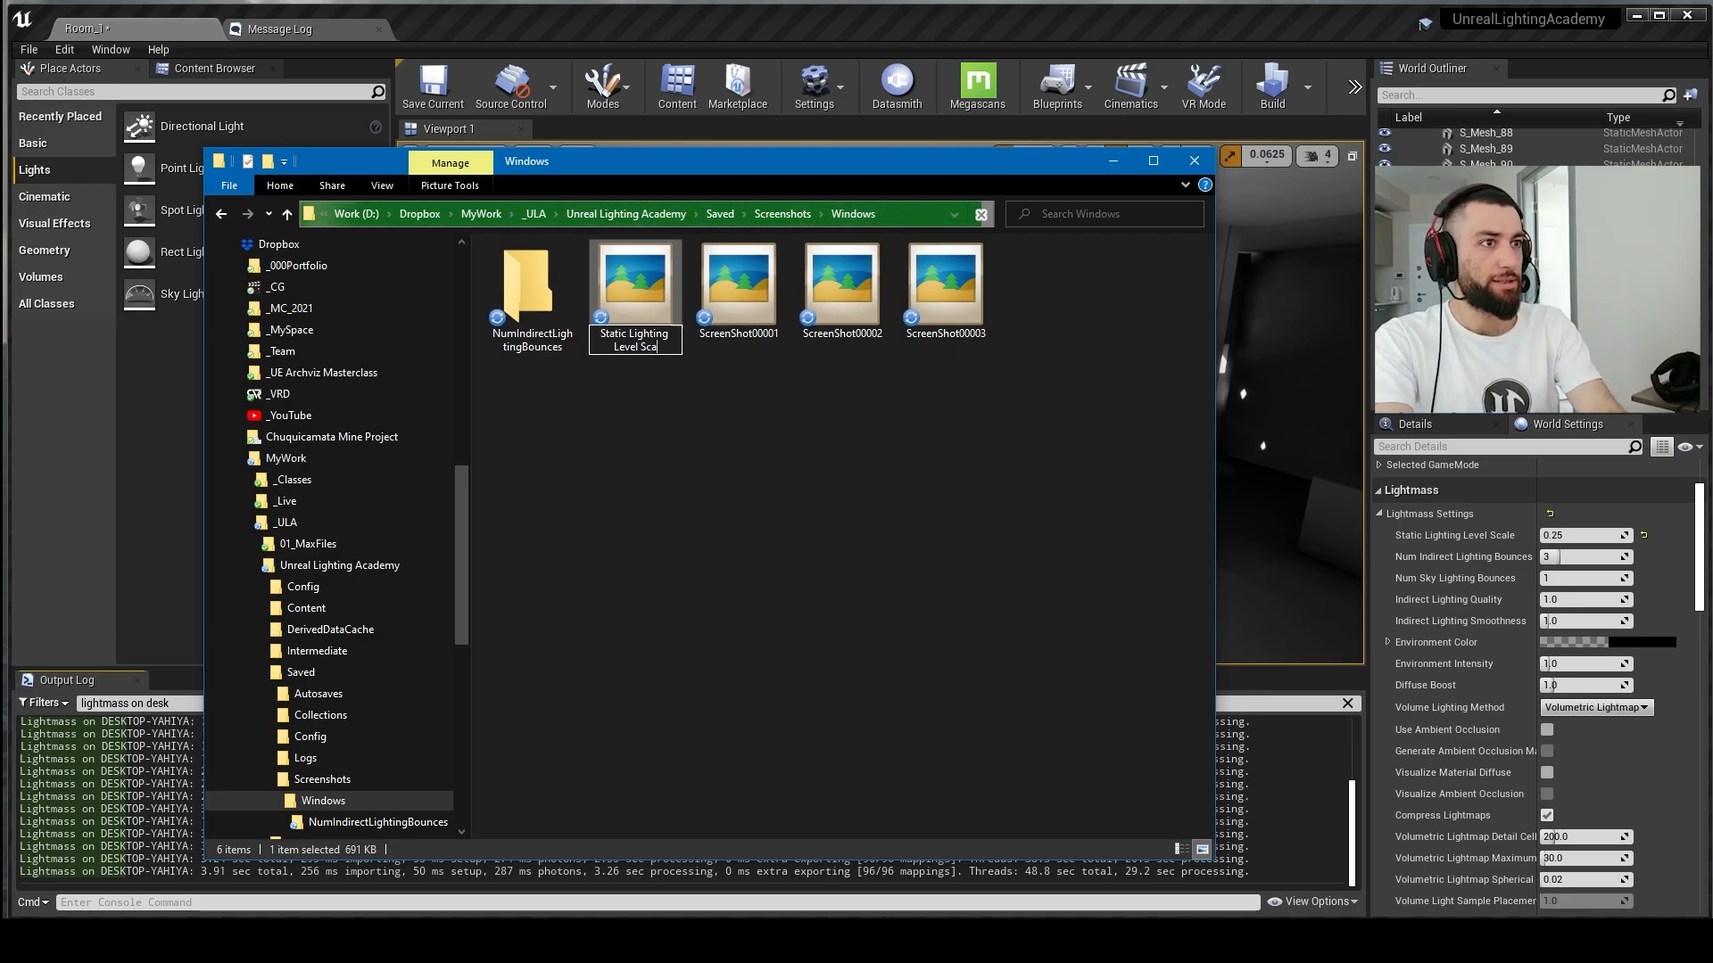
pyautogui.hotkey('ctrl', 'a')
pyautogui.hotkey('ctrl', 'c')
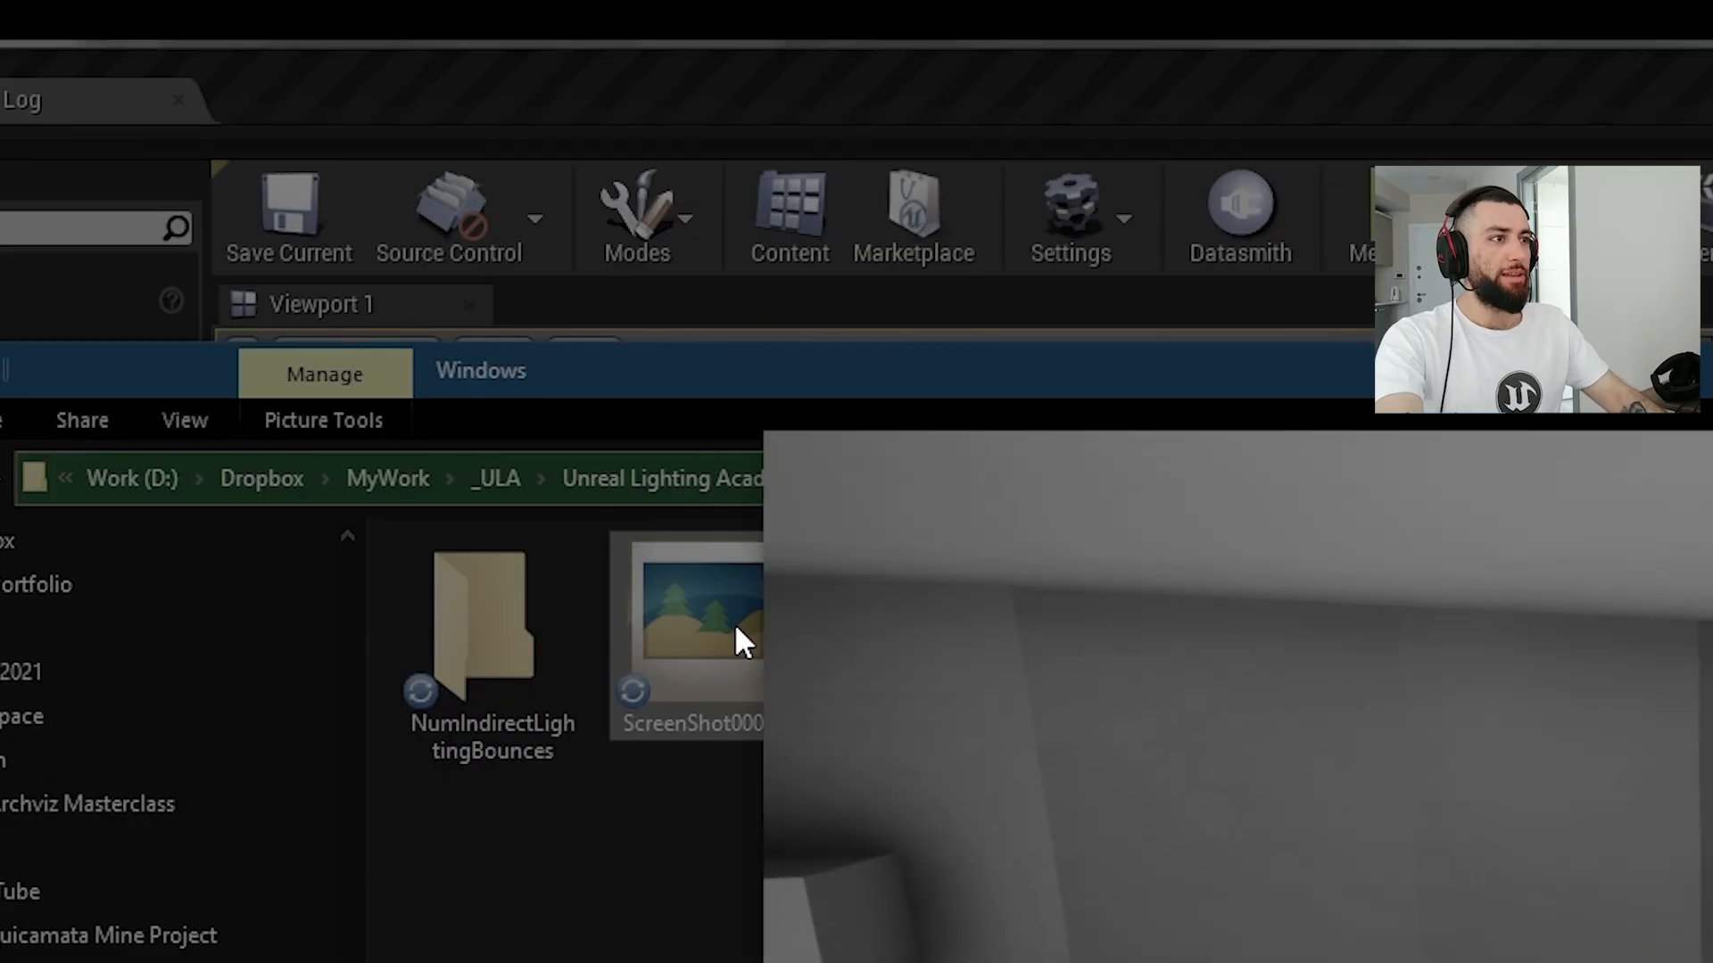
pyautogui.press('F2')
pyautogui.hotkey('ctrl', 'v')
pyautogui.write('.5')
pyautogui.press('Return')
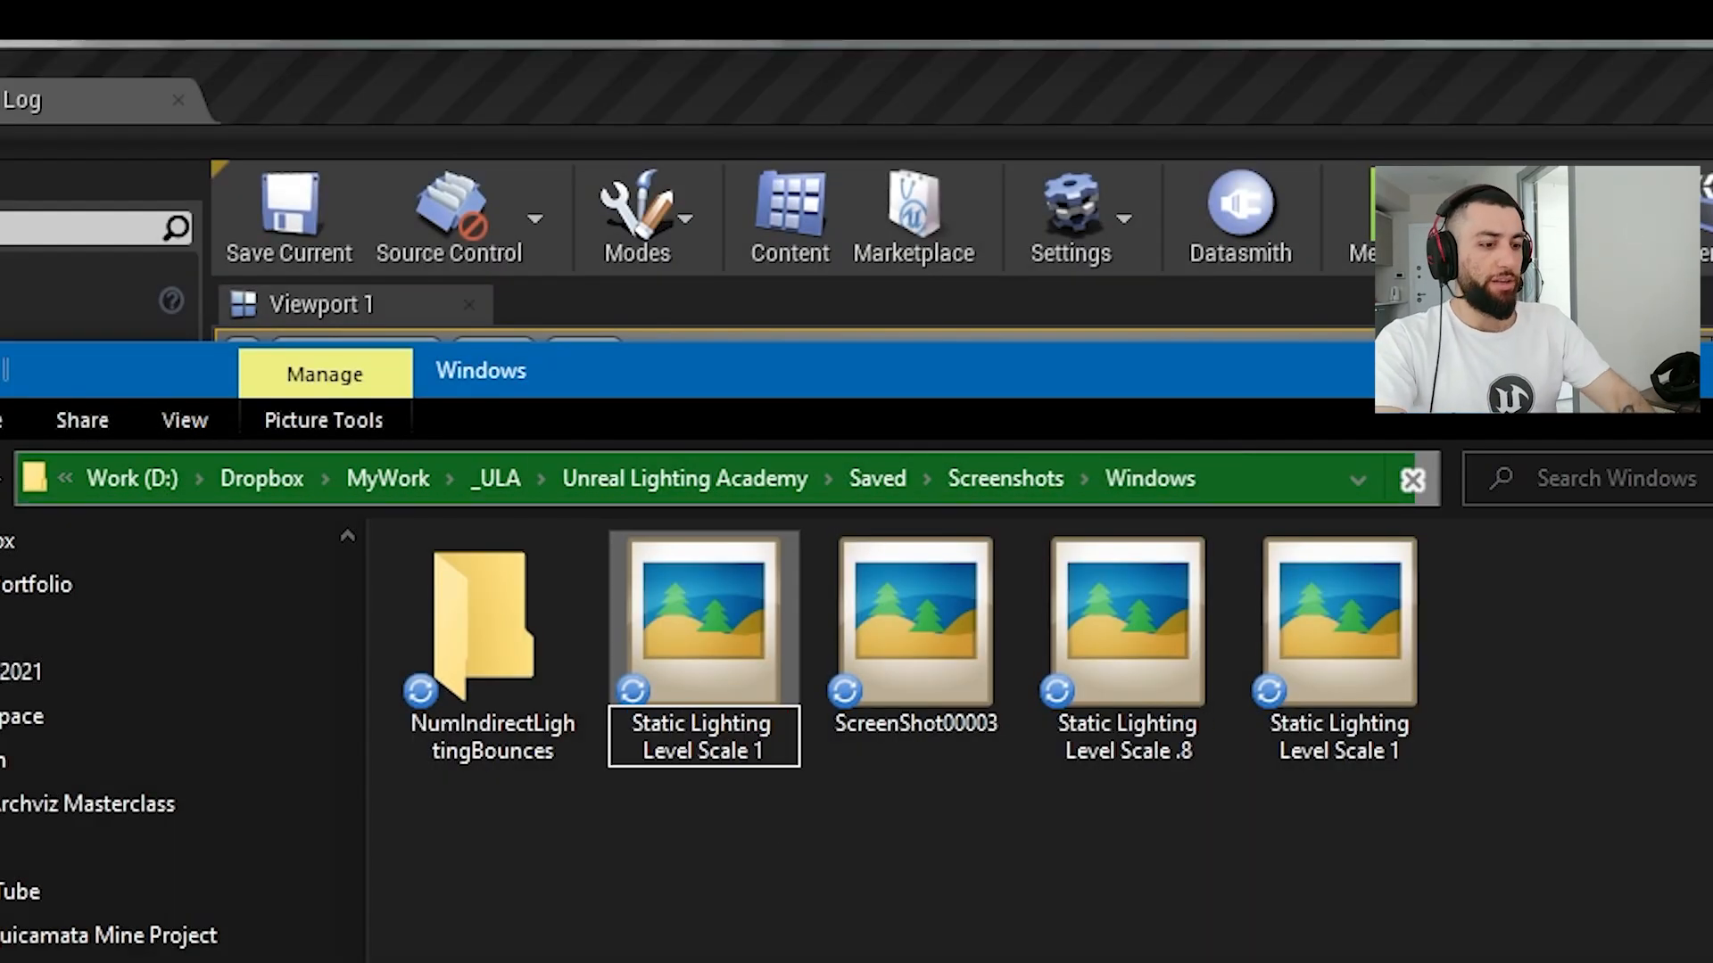
pyautogui.press('F2')
pyautogui.hotkey('ctrl', 'v')
pyautogui.write('.25')
pyautogui.press('Return')
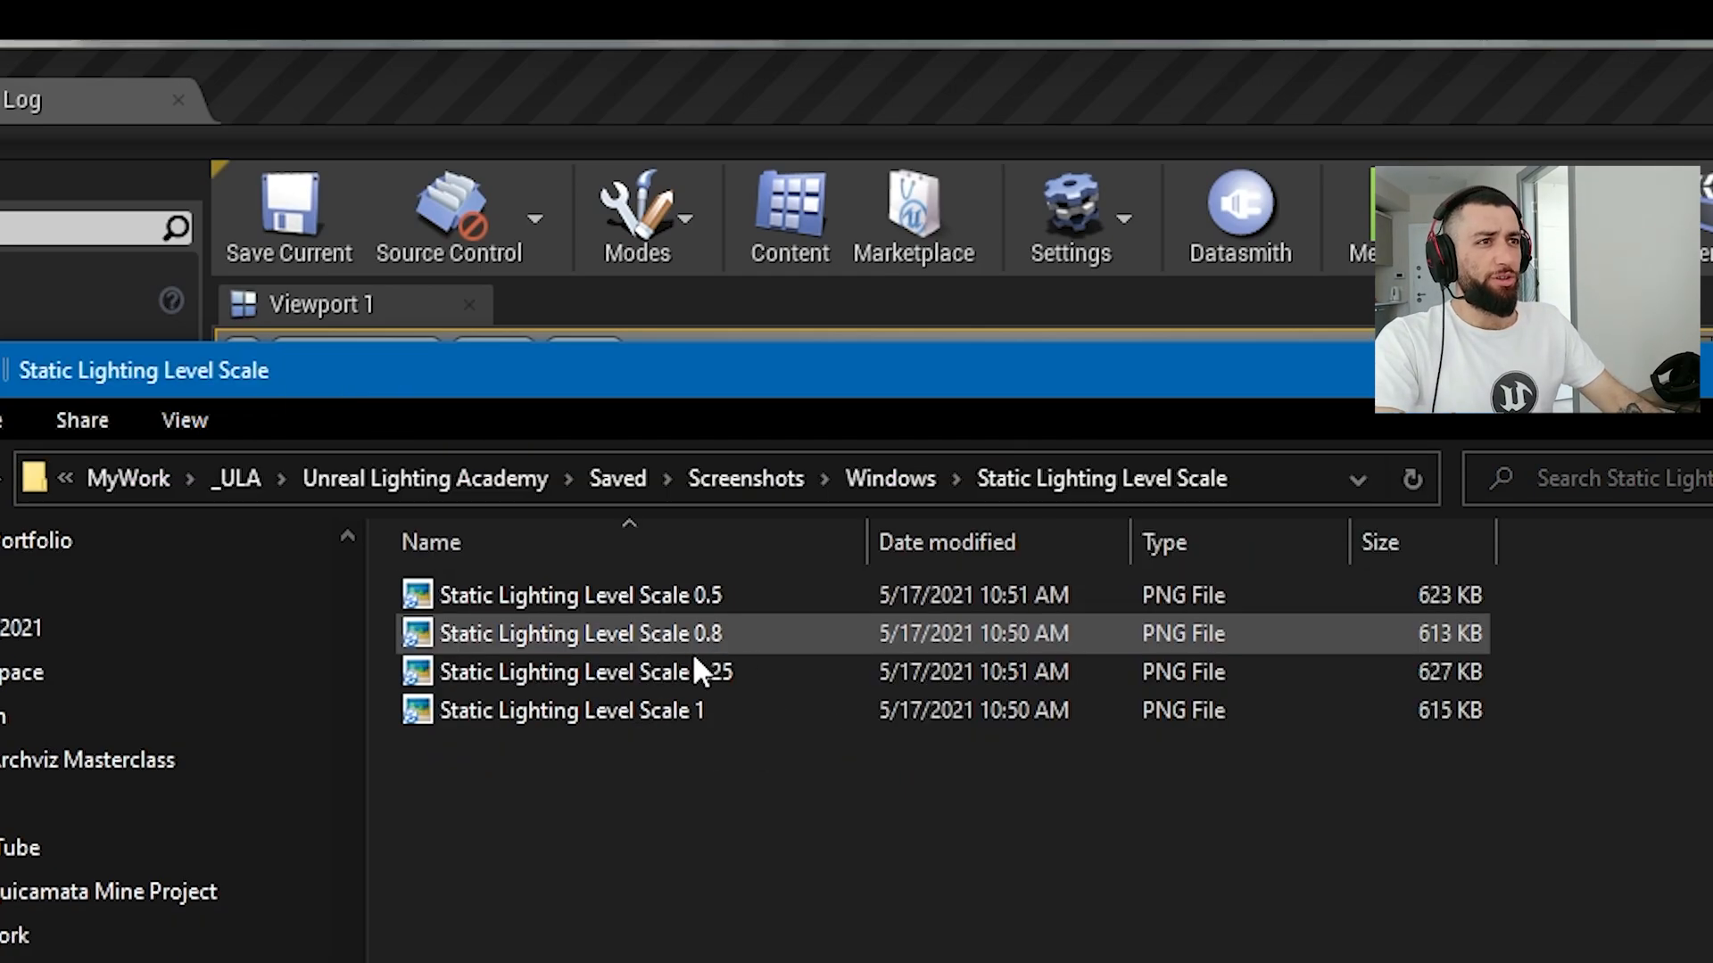
# Step: Prefix the screenshot names with 01 for scale 1, 02 for 0.8 and 03 for 0.5, and continue with the 0.25 one
pyautogui.click(571, 710)
pyautogui.press('F2')
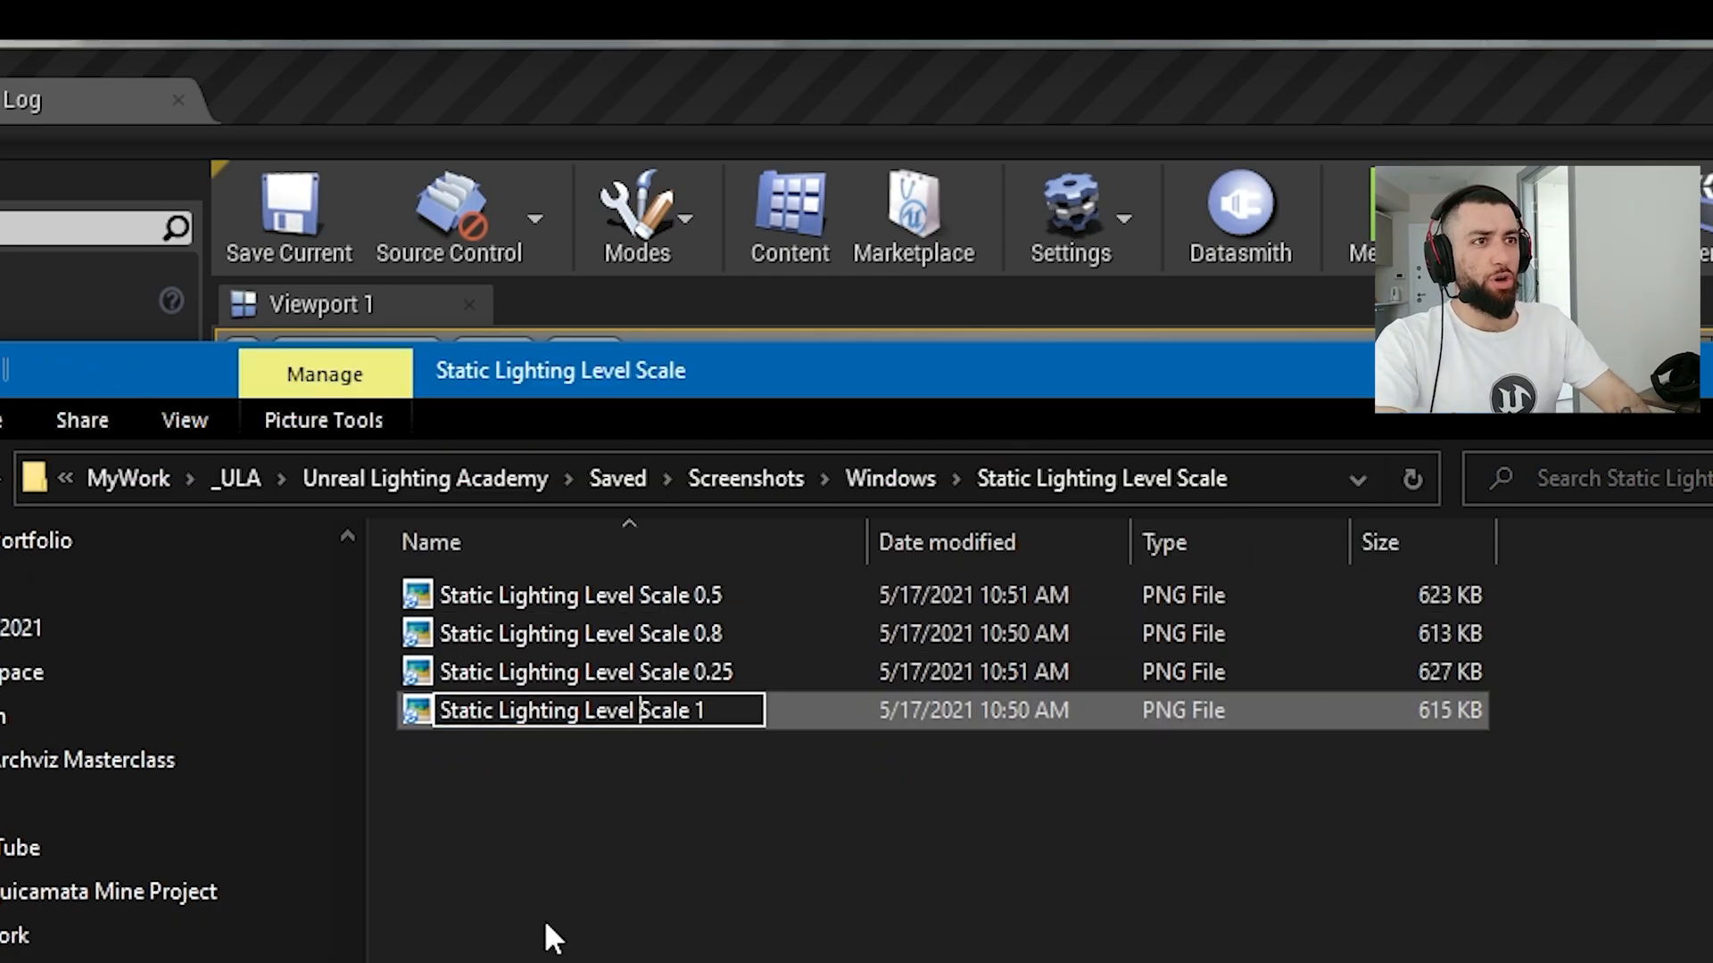
pyautogui.press('Home')
pyautogui.write('01')
pyautogui.press('Return')
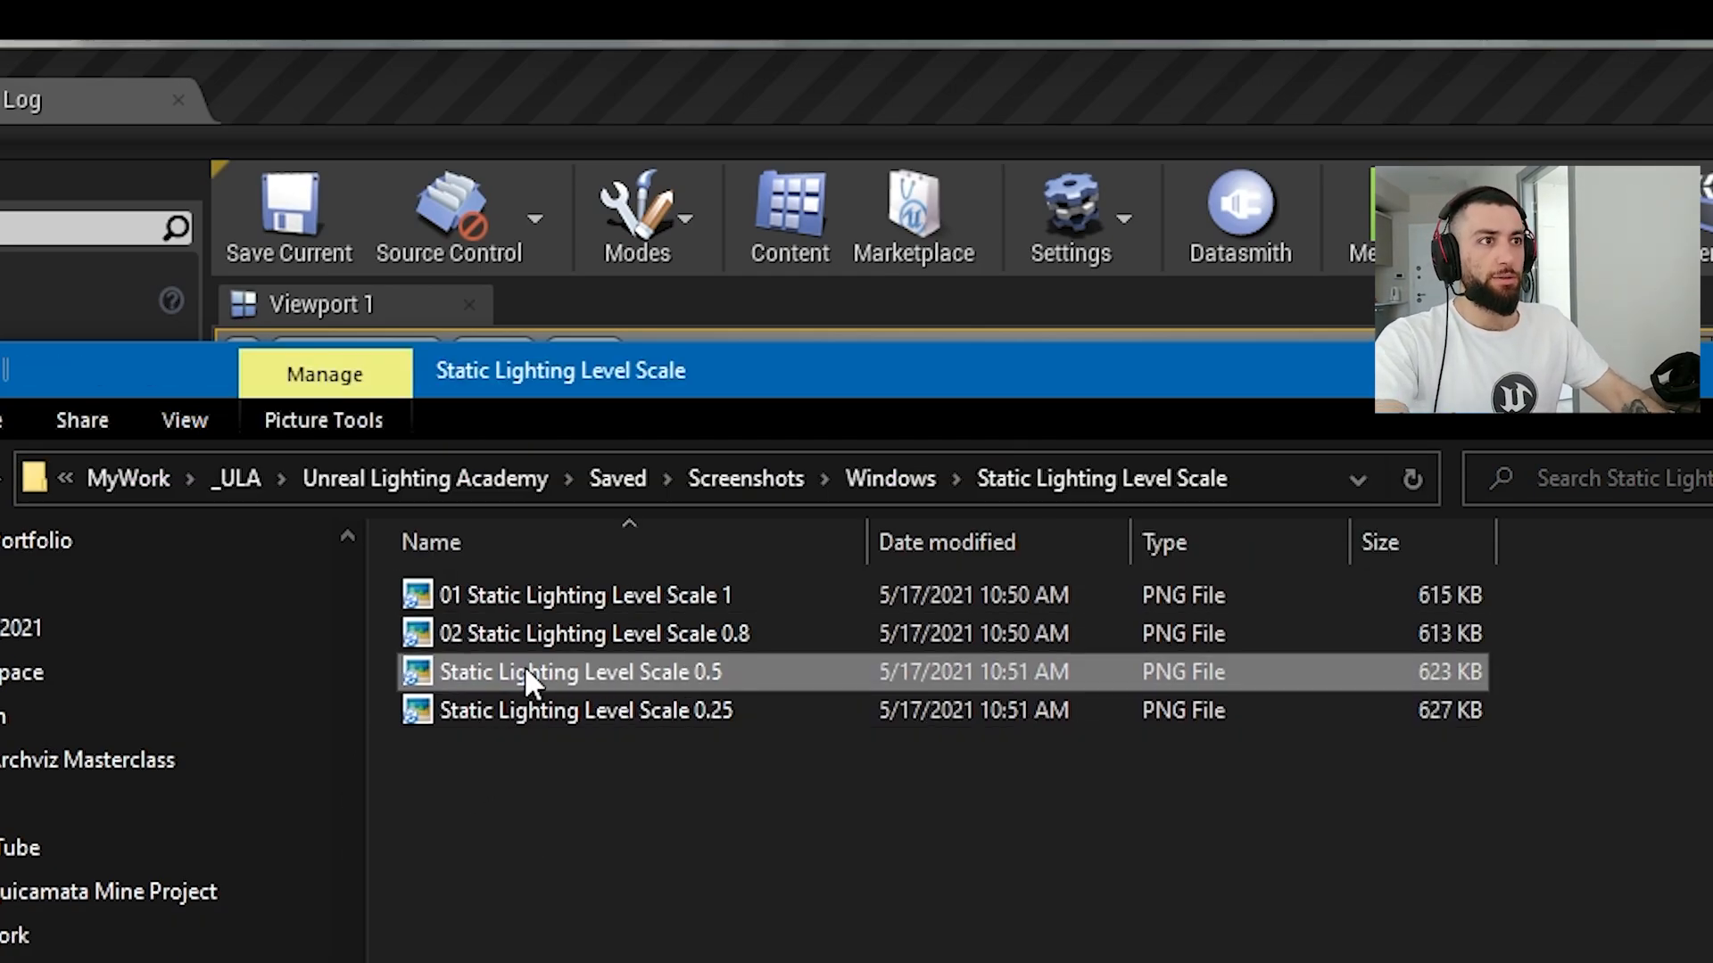
pyautogui.press('F2')
pyautogui.press('Home')
pyautogui.write('03')
pyautogui.press('Return')
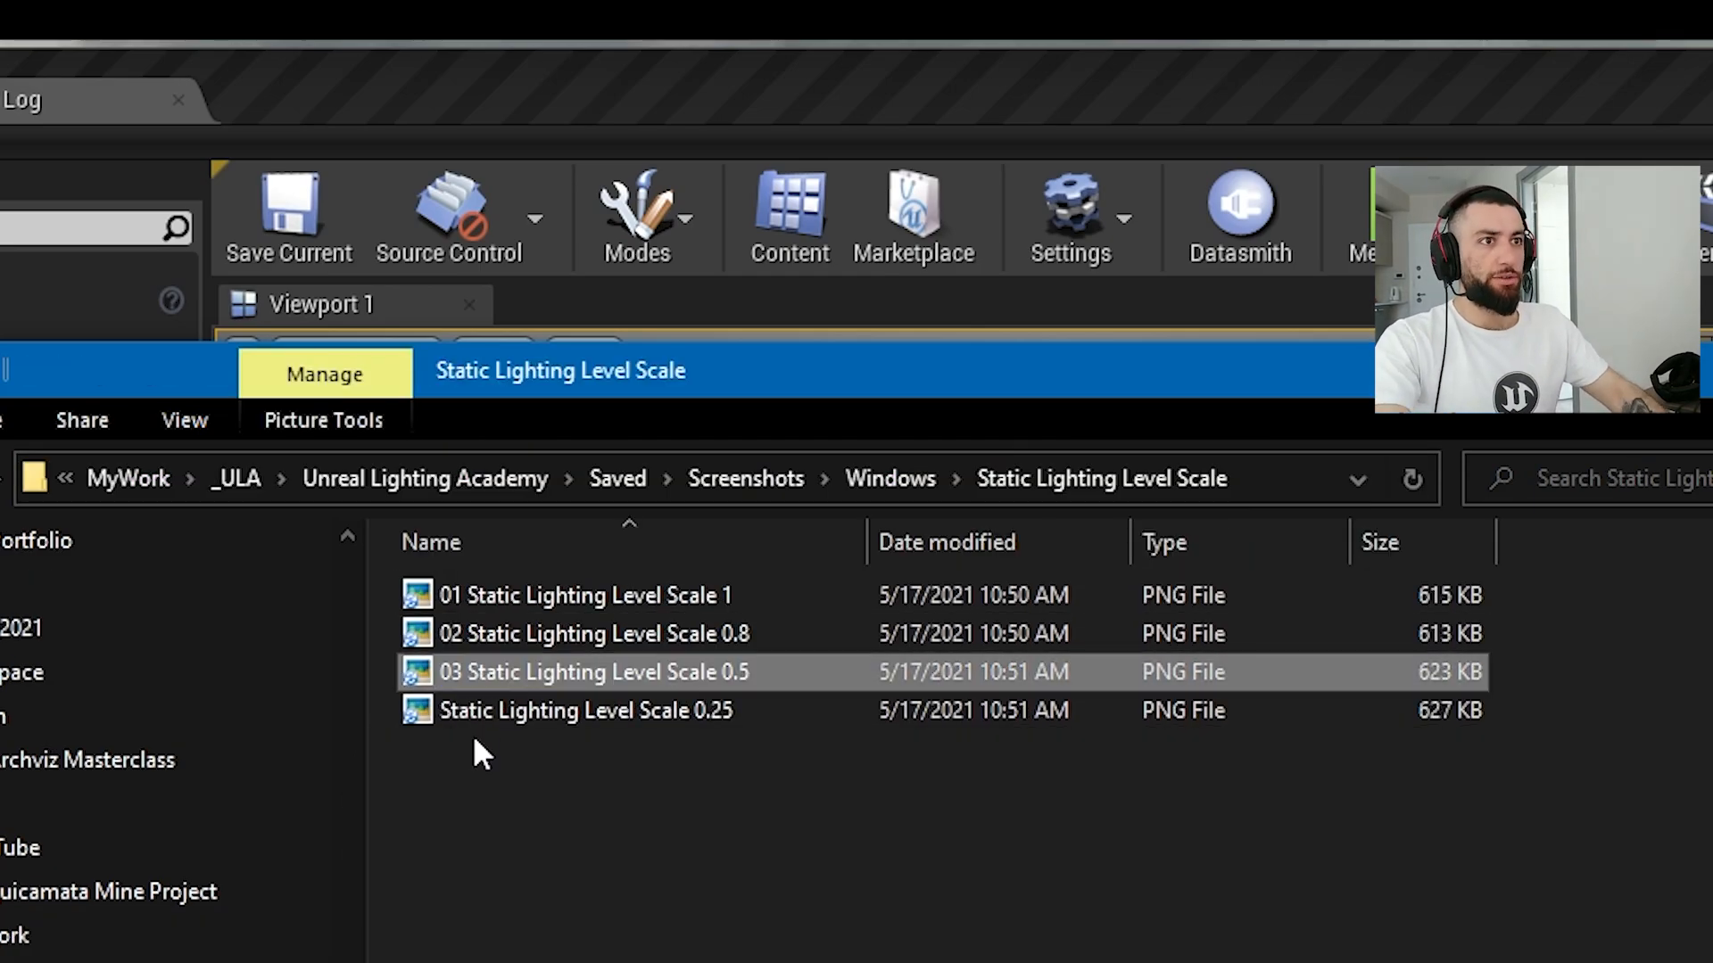
pyautogui.press('Down')
pyautogui.press('F2')
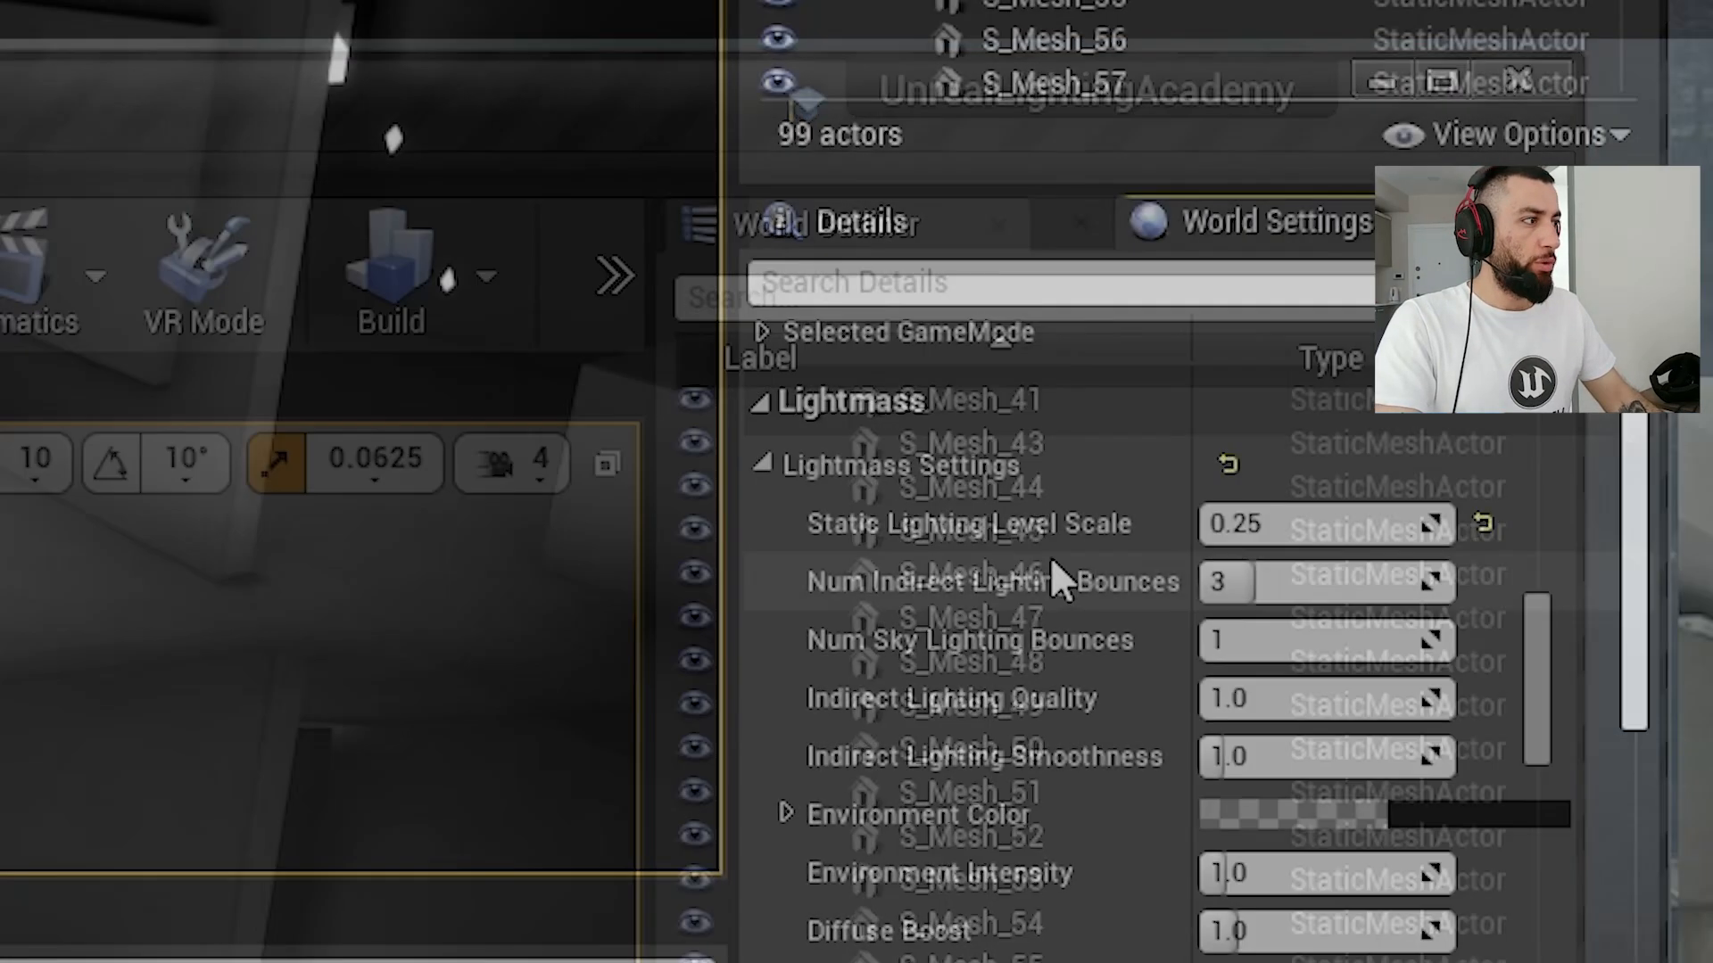
# Step: Compare the Preview and Production screenshots 04 and 05 for Static Lighting Level Scale 0.25 in the photo viewer, inspecting the wall shading up close
pyautogui.moveTo(1249, 539); pyautogui.dragTo(1270, 544)
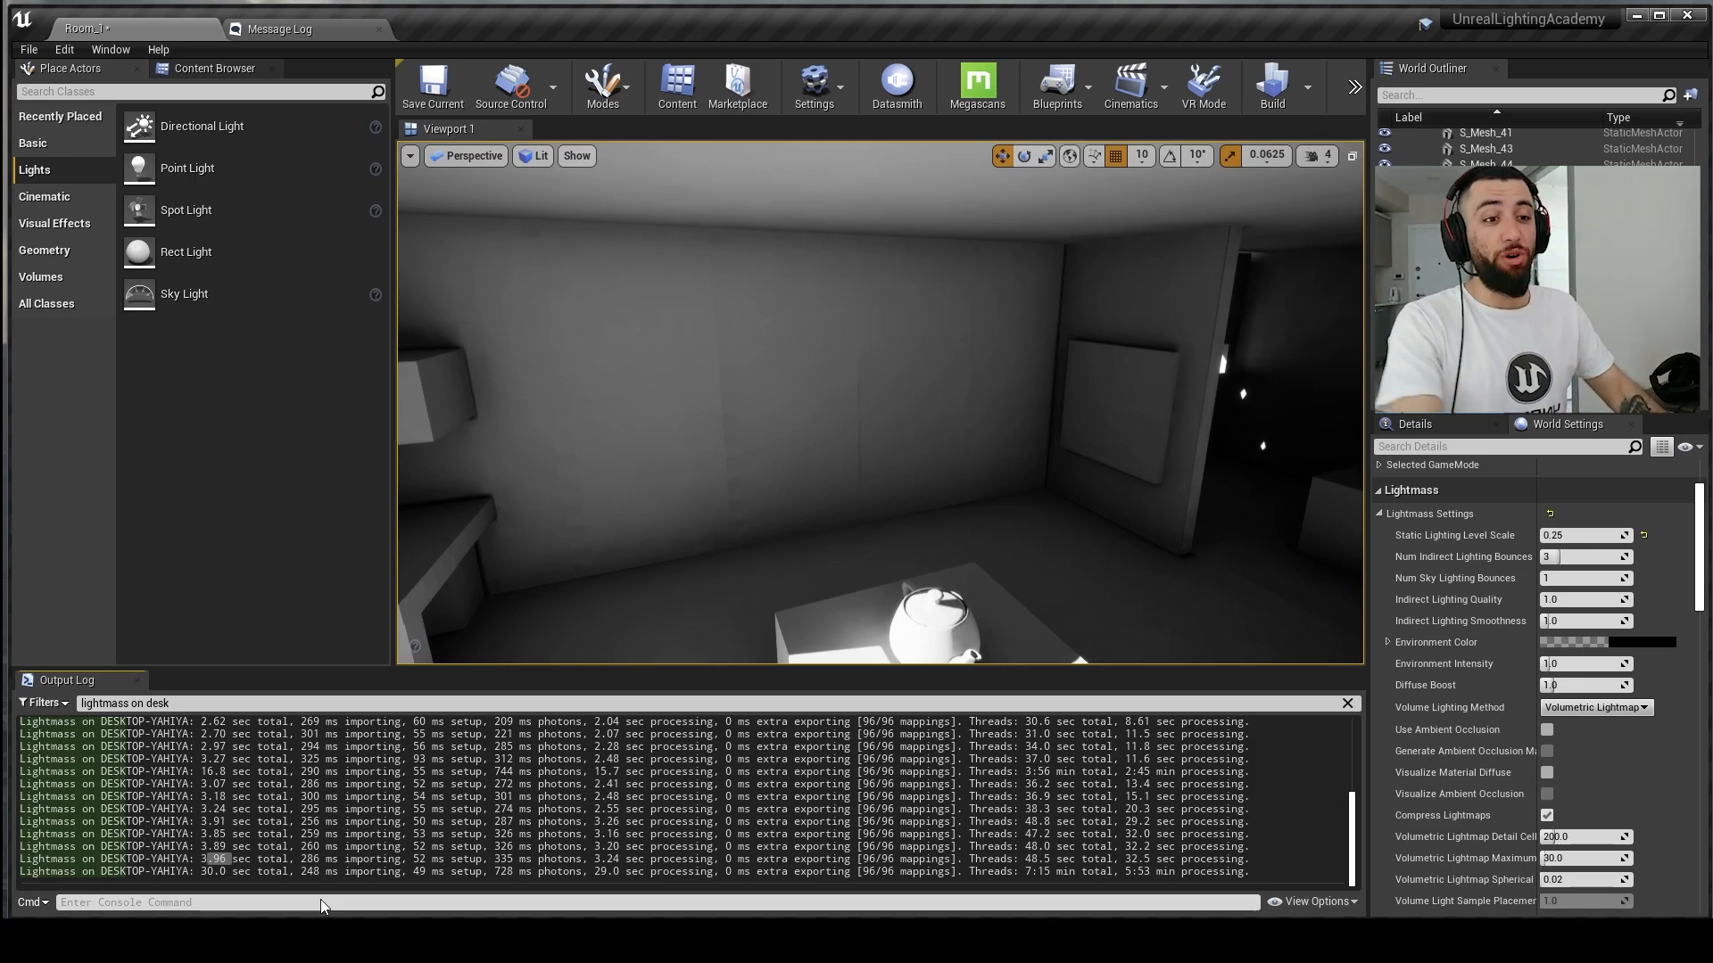
pyautogui.hotkey('alt', 'Tab')
pyautogui.doubleClick(841, 361)
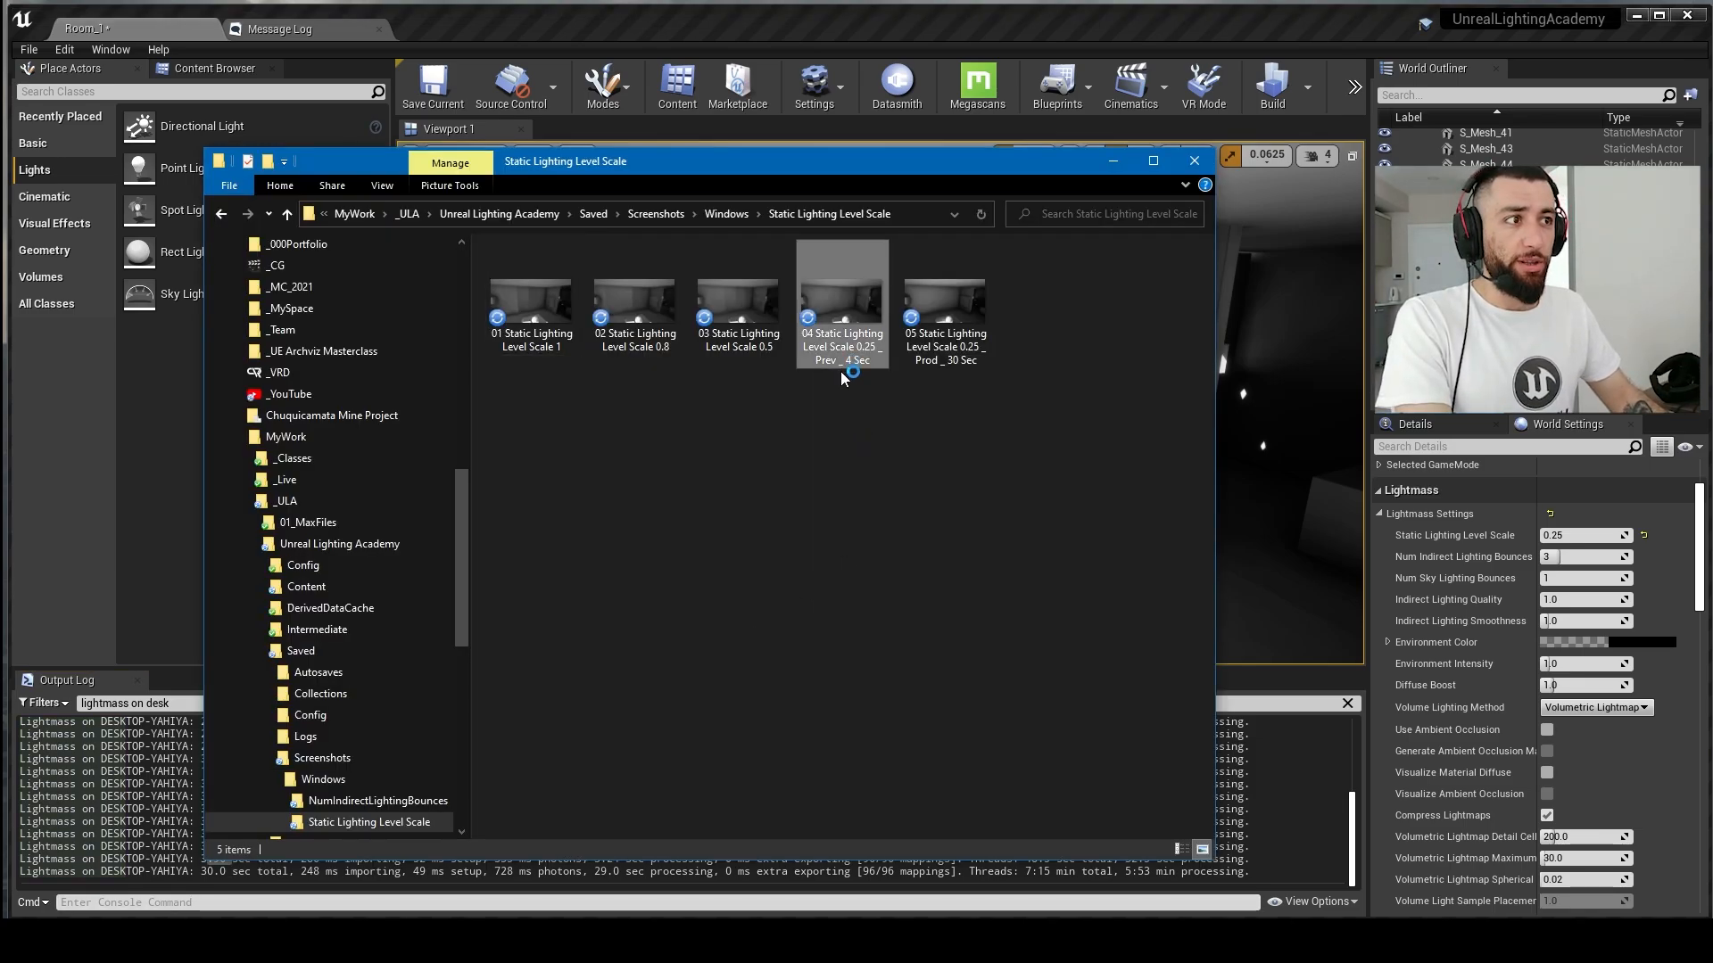
pyautogui.moveTo(1076, 193); pyautogui.dragTo(772, 225)
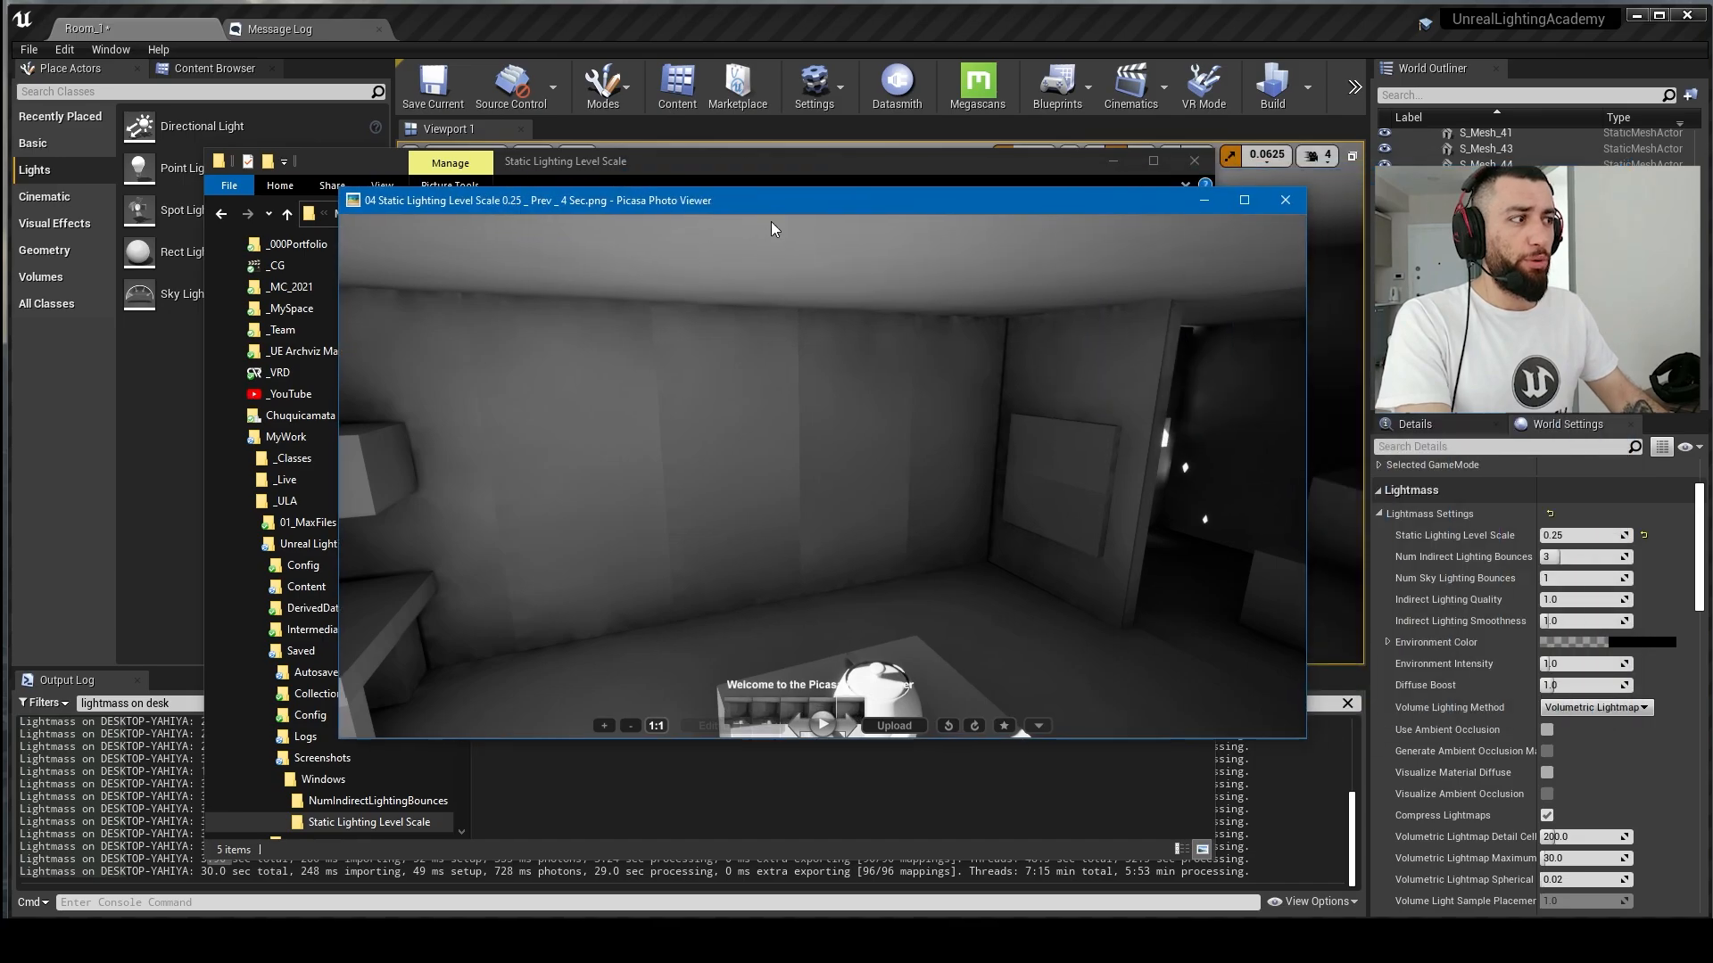
pyautogui.scroll(3, 1002, 317)
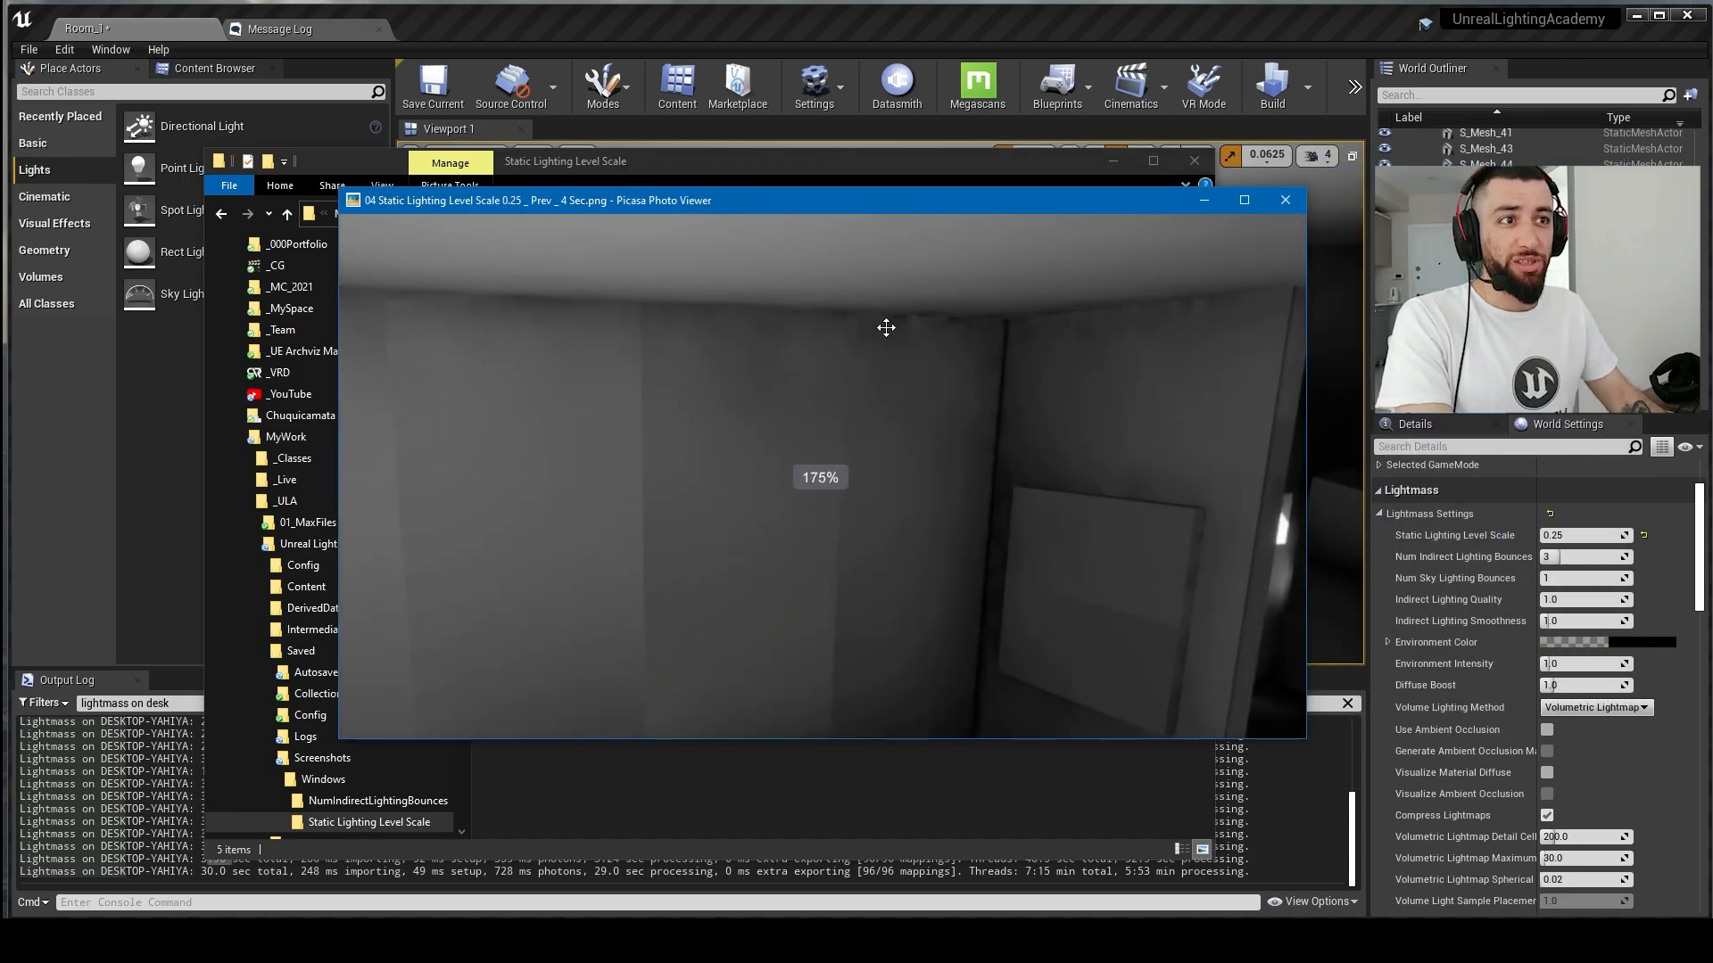
pyautogui.scroll(-3, 977, 330)
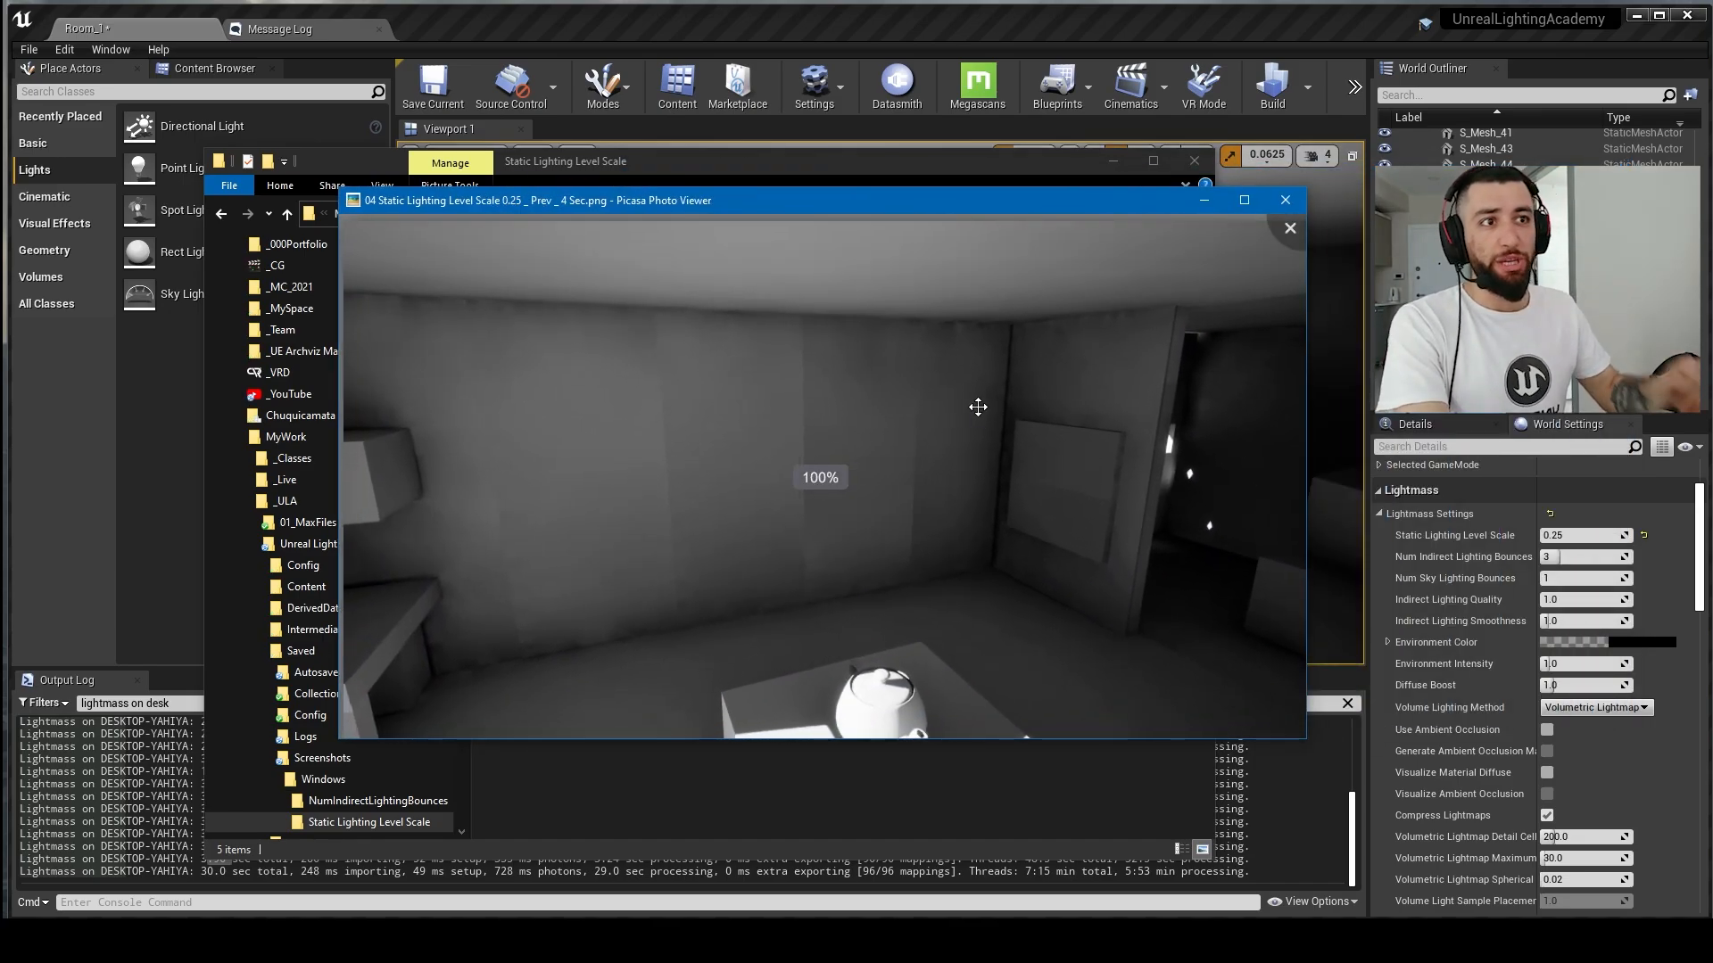
pyautogui.press('Right')
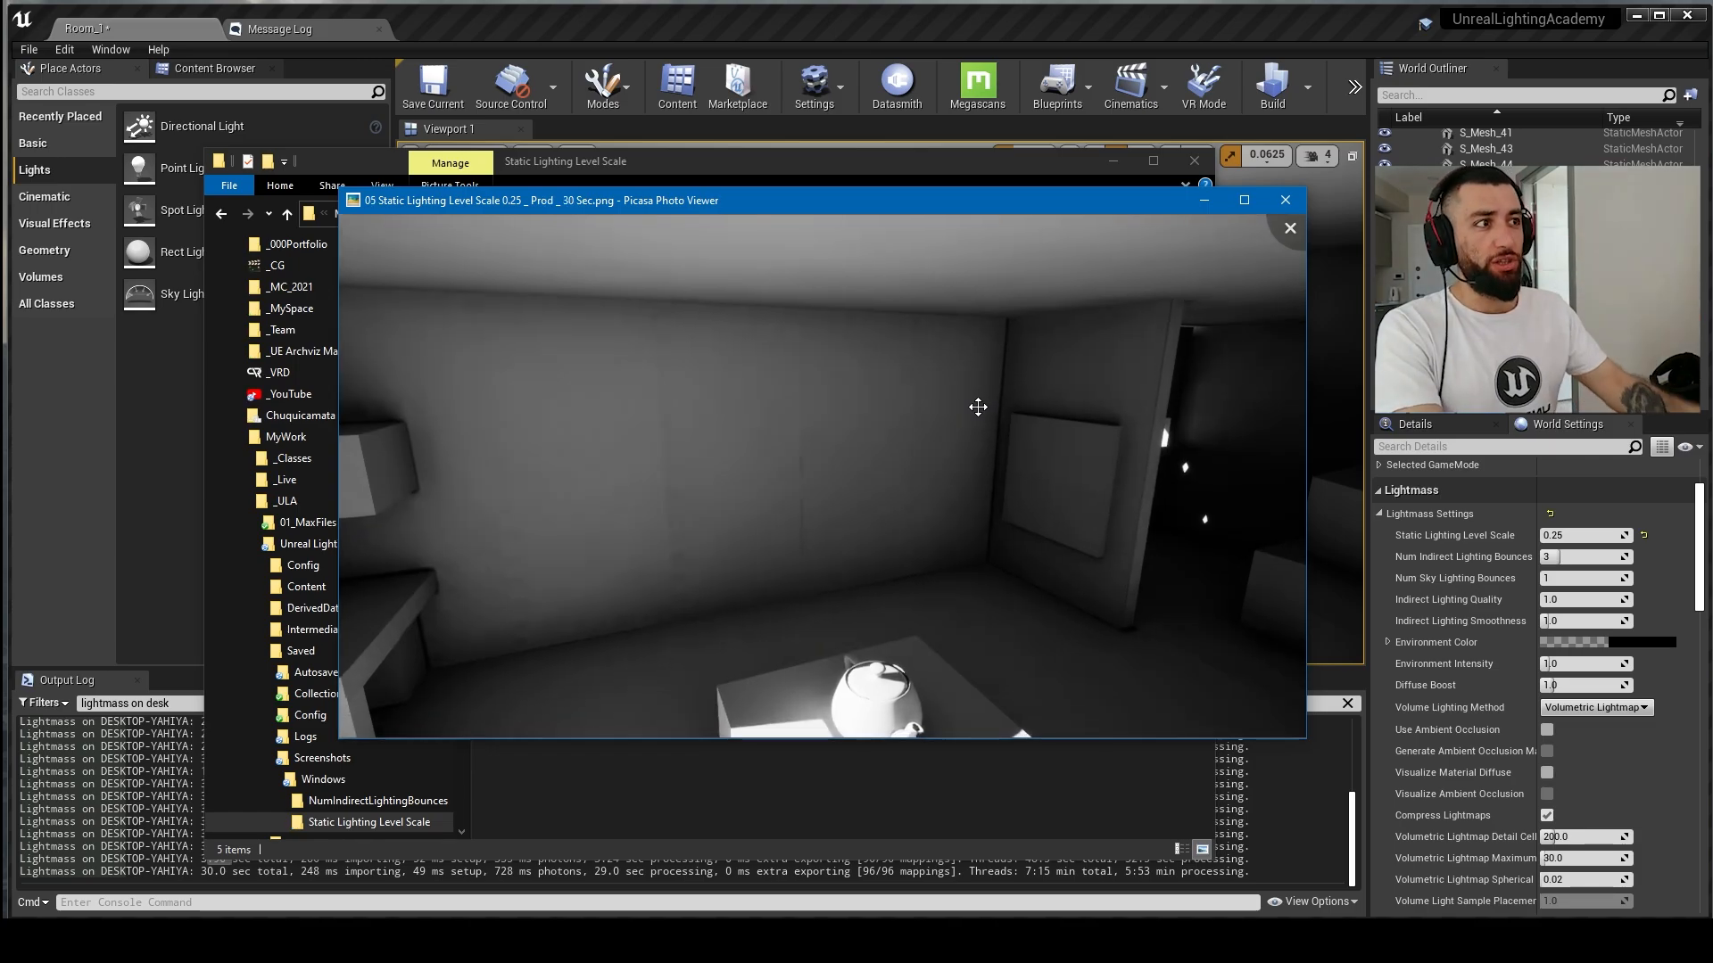
pyautogui.press('Left')
pyautogui.press('Right')
pyautogui.press('Left')
pyautogui.press('Right')
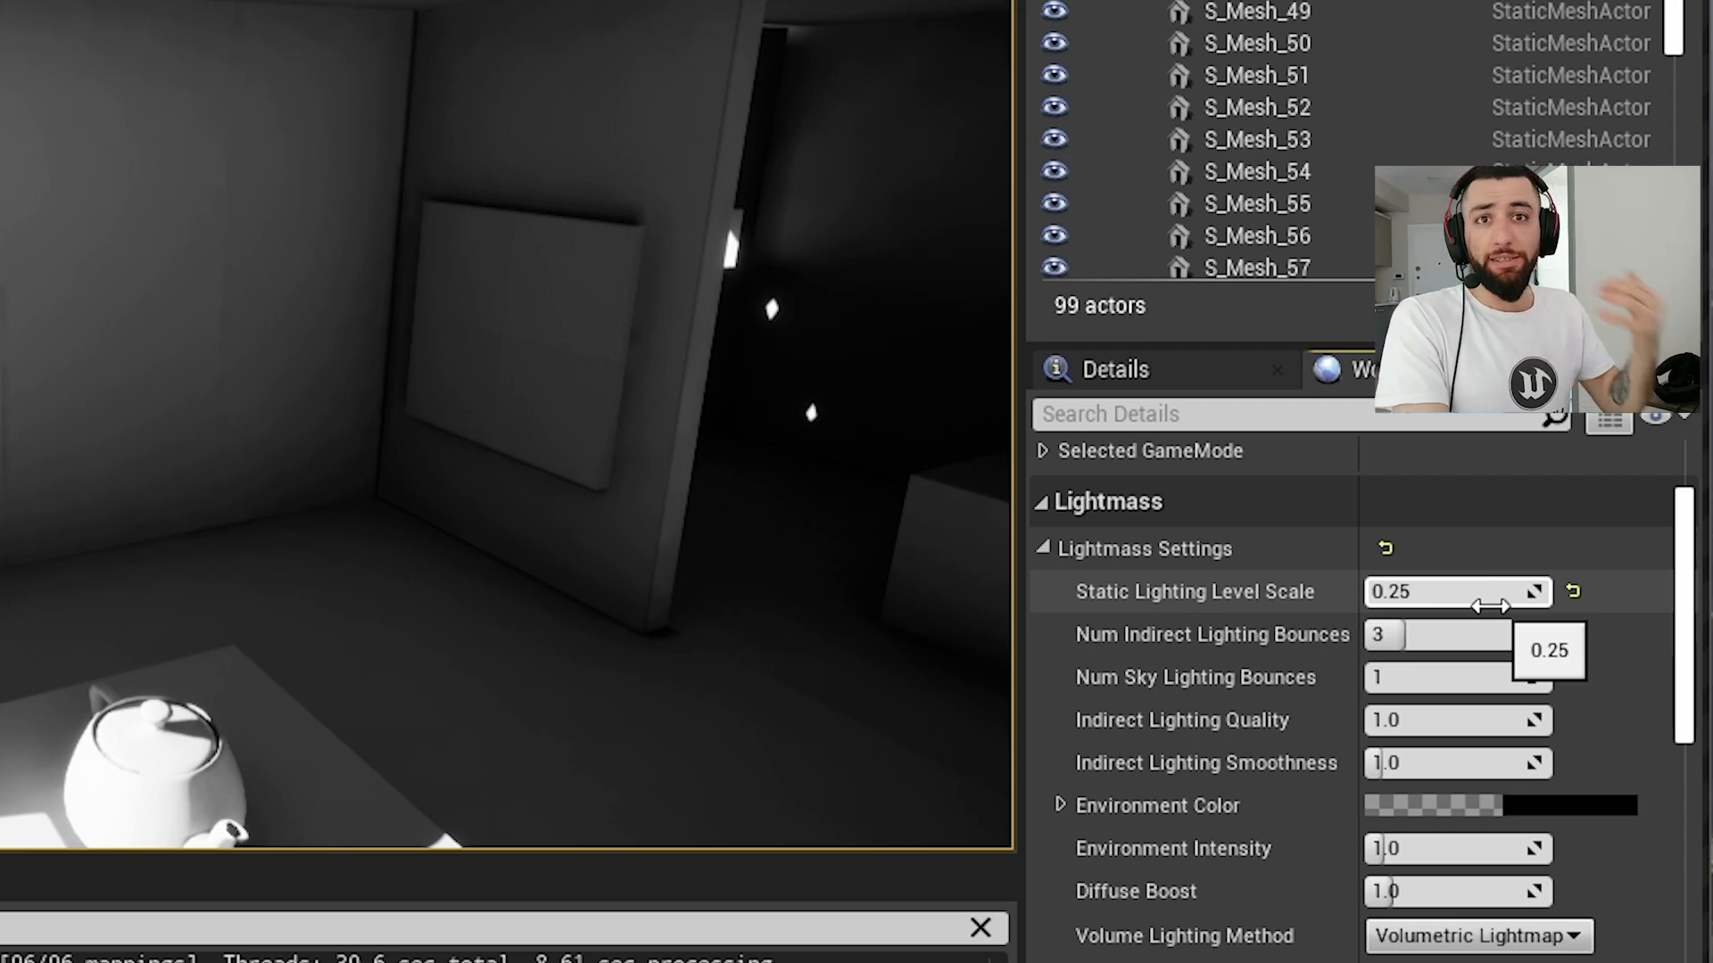
# Step: Set Static Lighting Level Scale to 0.5 and rebuild the lighting
pyautogui.click(1490, 605)
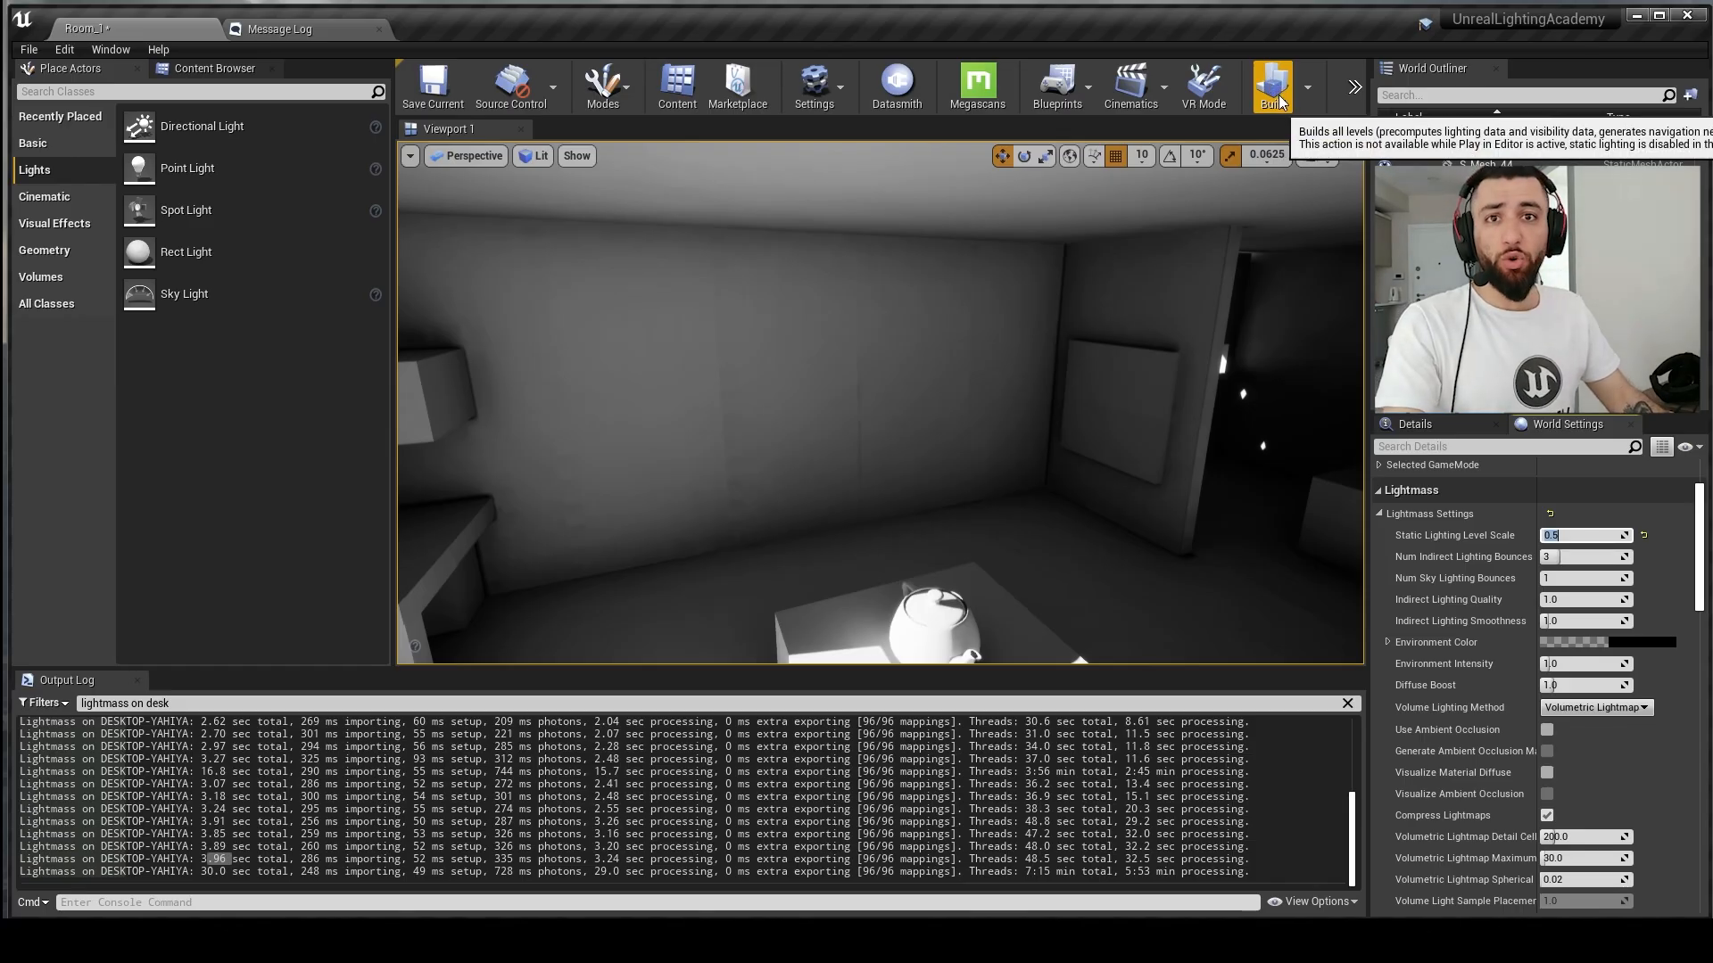
pyautogui.click(1278, 99)
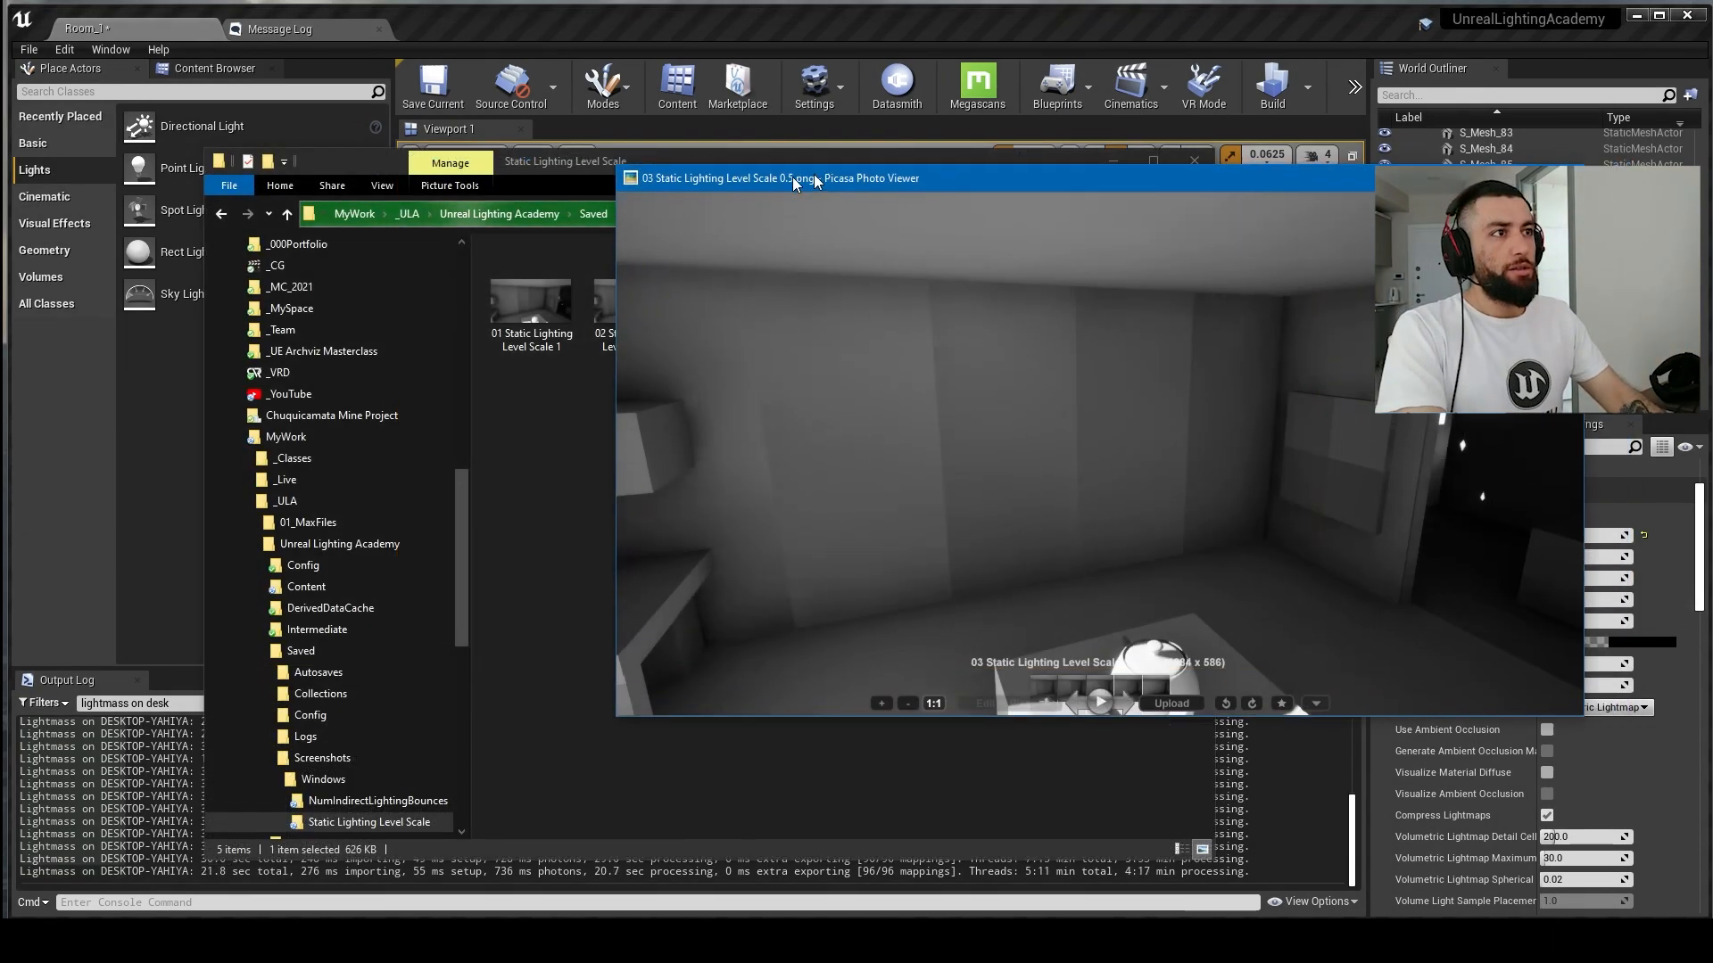
# Step: Compare the wall shading between screenshot 03 and the Production screenshot 03.1 for Static Lighting Level Scale 0.5 in the photo viewer
pyautogui.moveTo(792, 177); pyautogui.dragTo(560, 196)
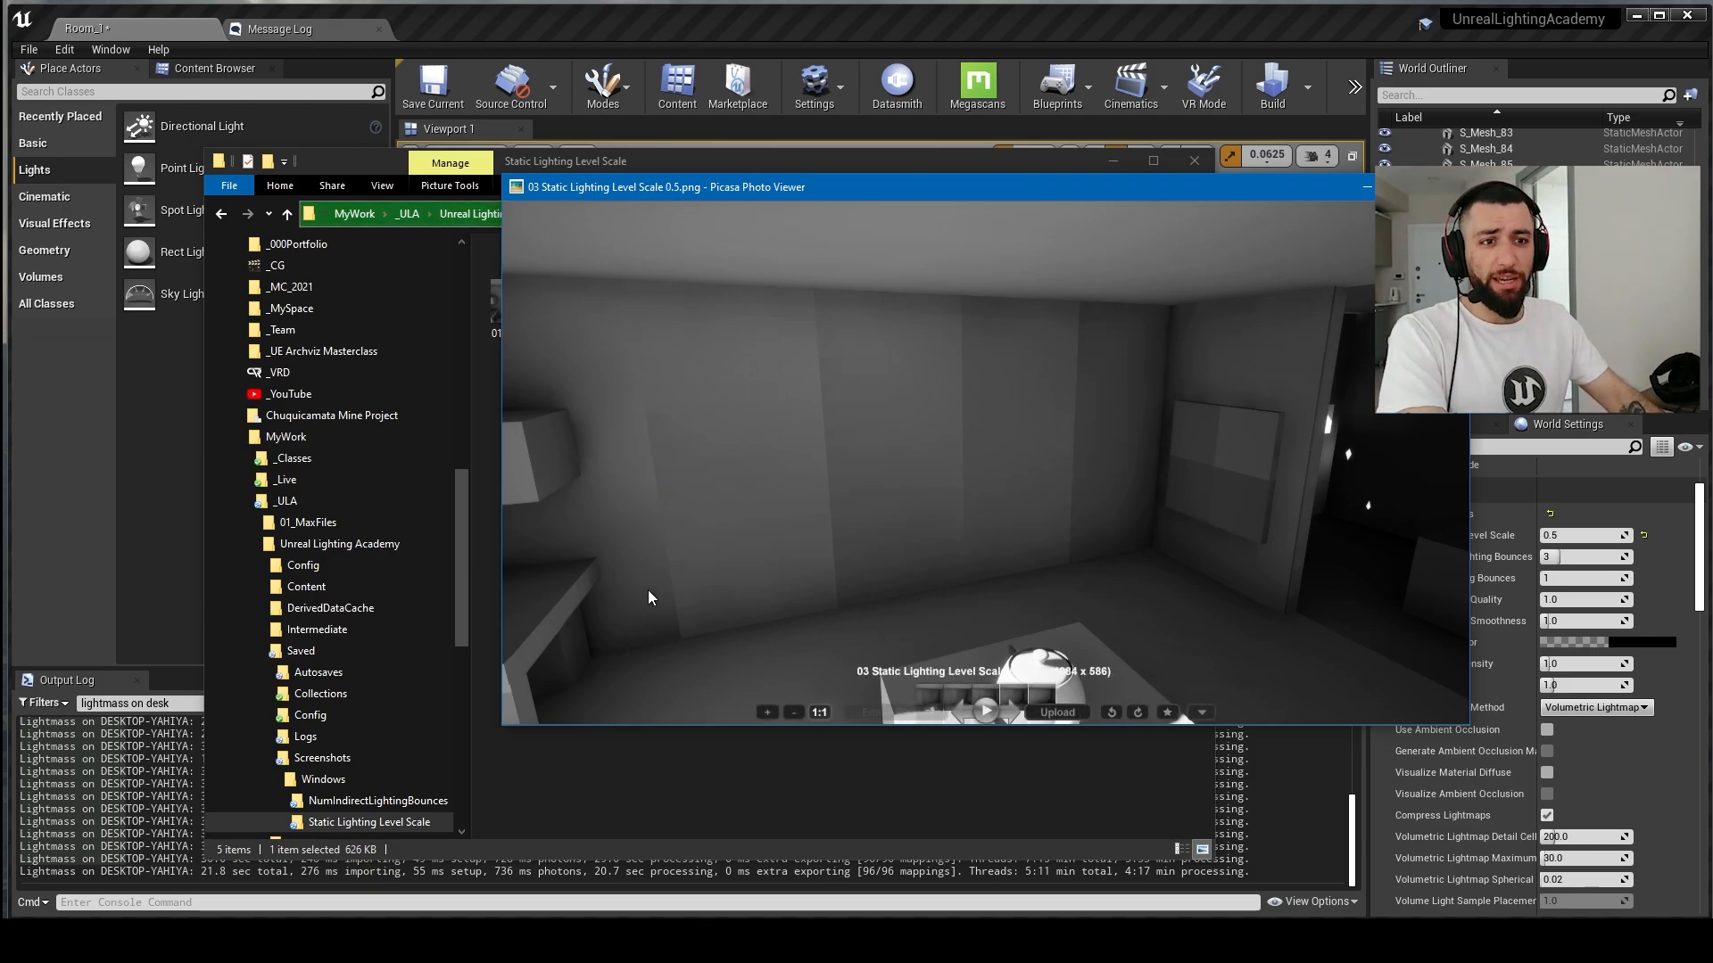
pyautogui.moveTo(648, 591); pyautogui.dragTo(769, 327)
pyautogui.press('Right')
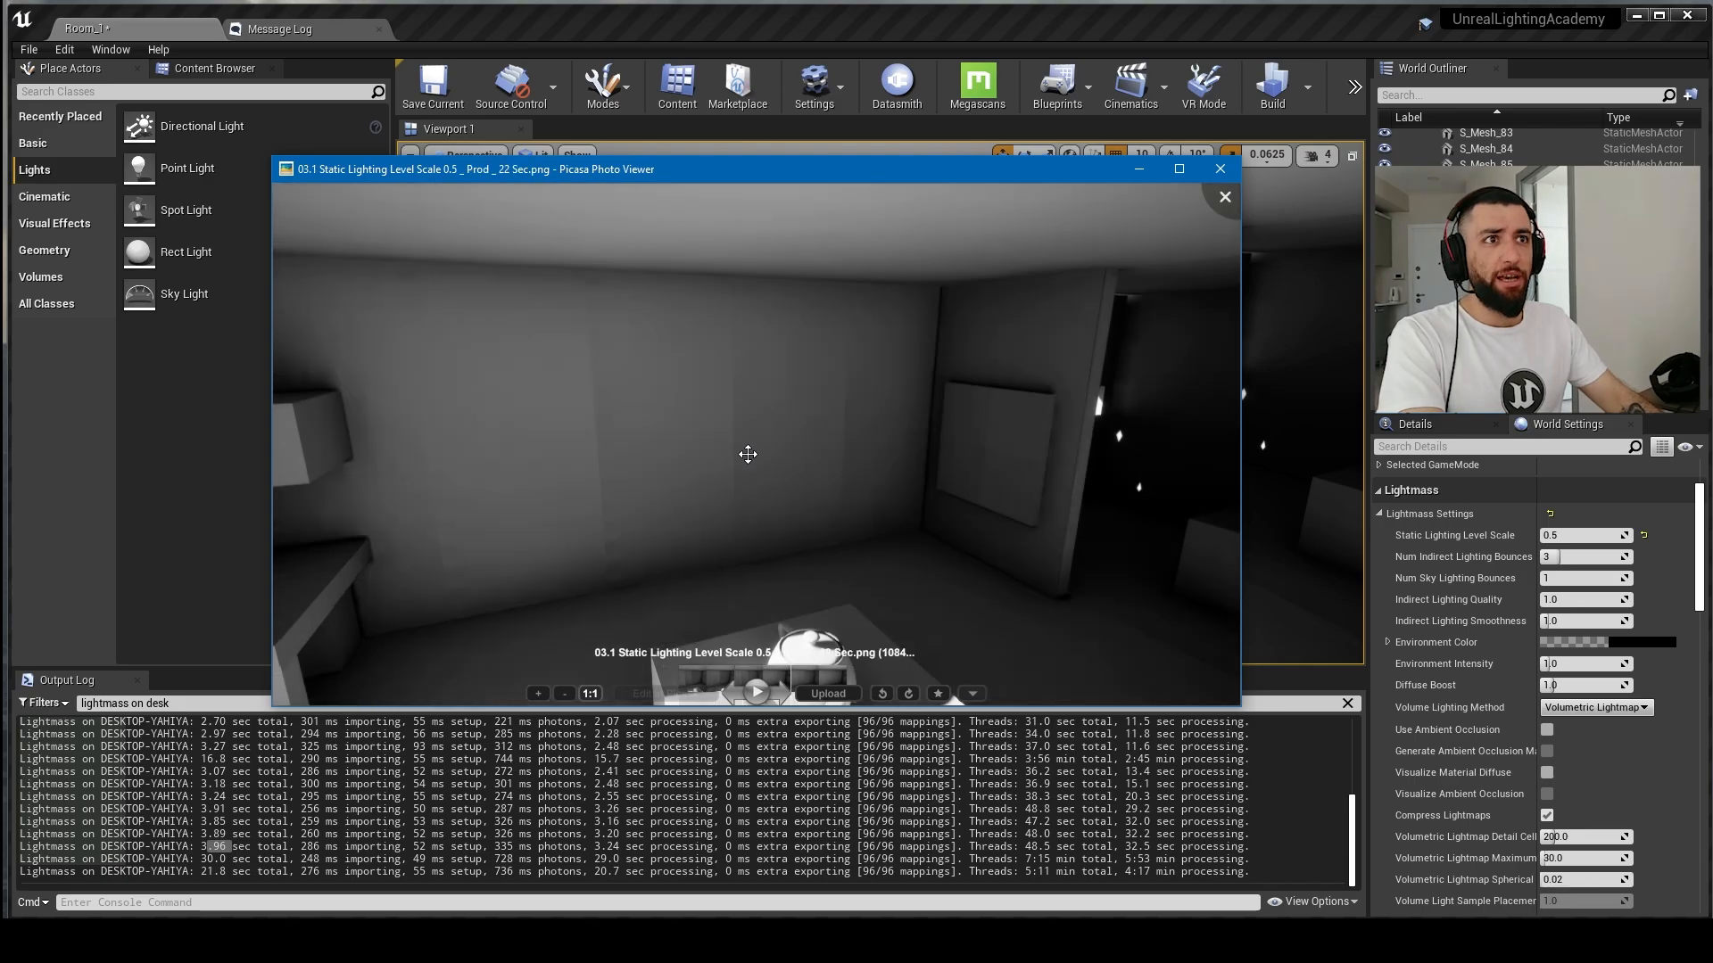
pyautogui.press('Left')
pyautogui.press('Right')
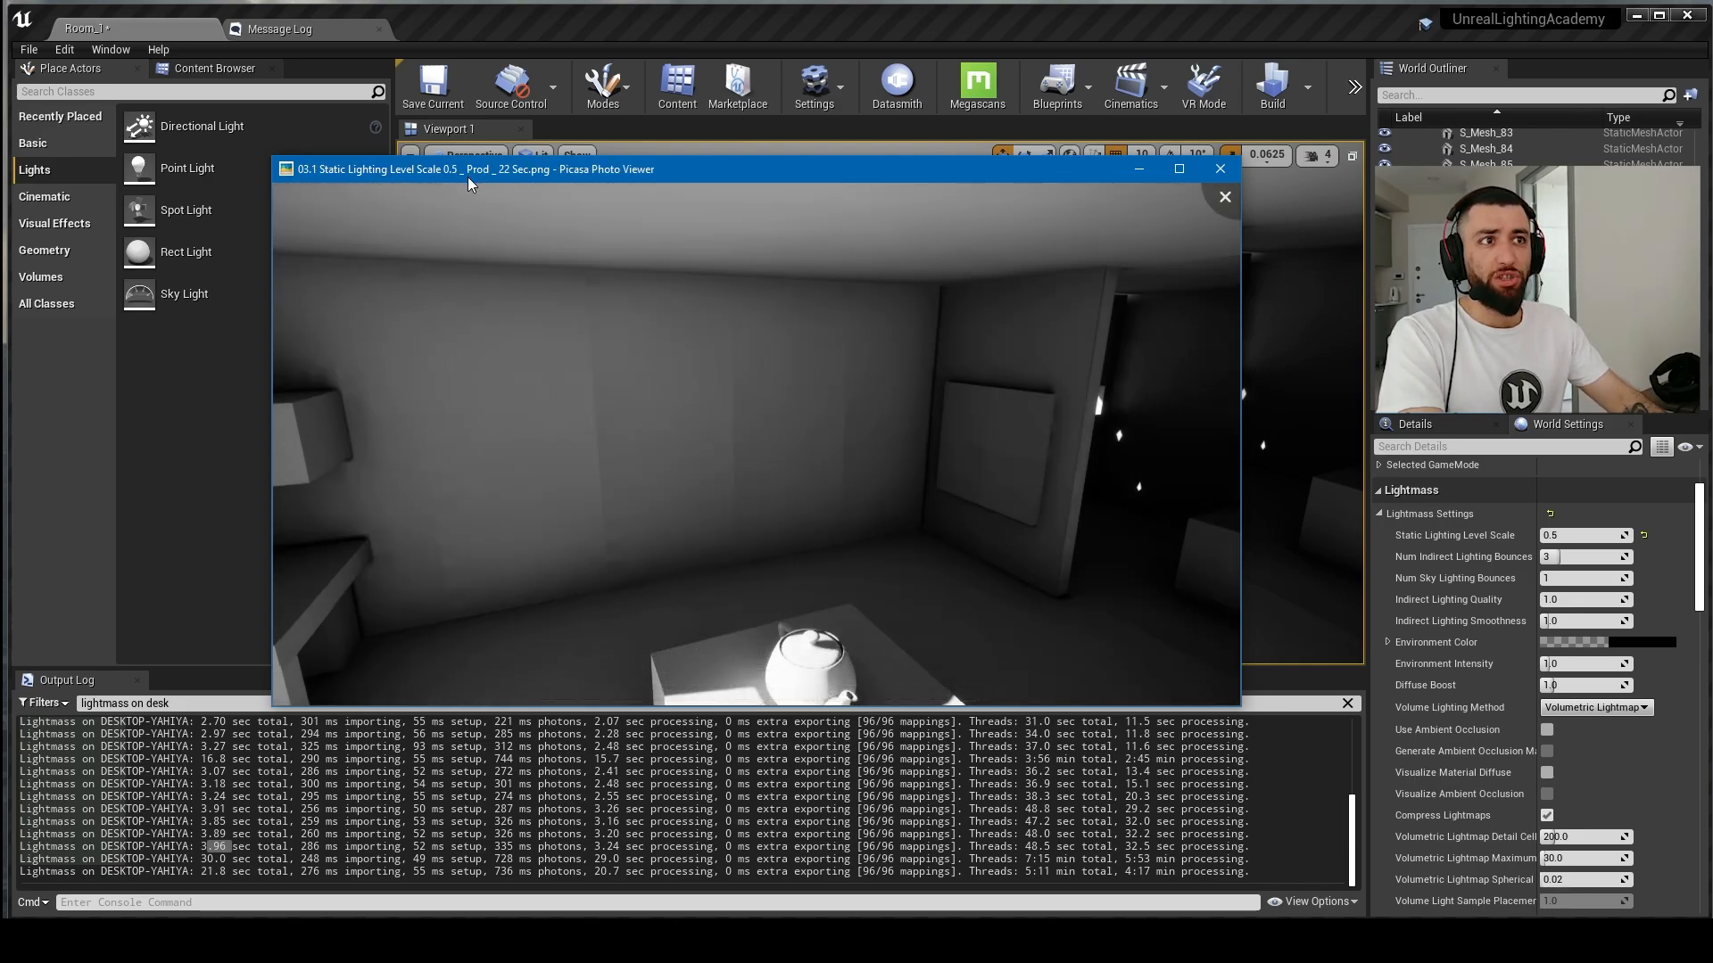
pyautogui.press('Left')
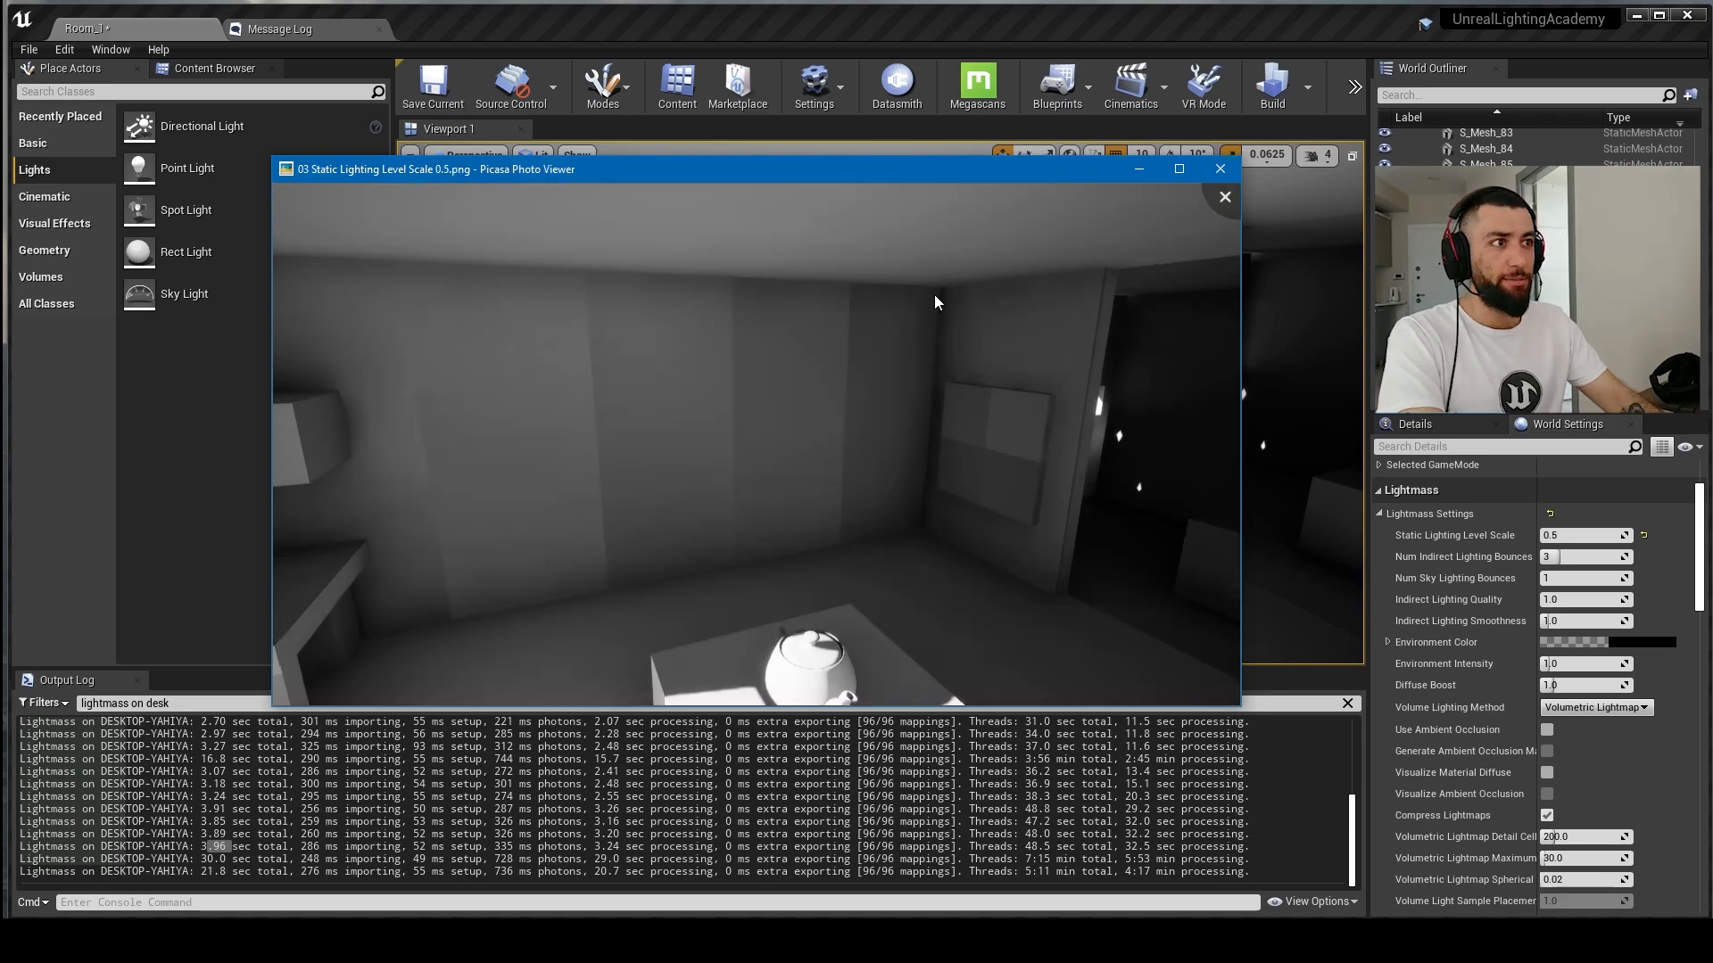
pyautogui.press('Right')
pyautogui.press('Left')
pyautogui.press('Right')
pyautogui.press('Left')
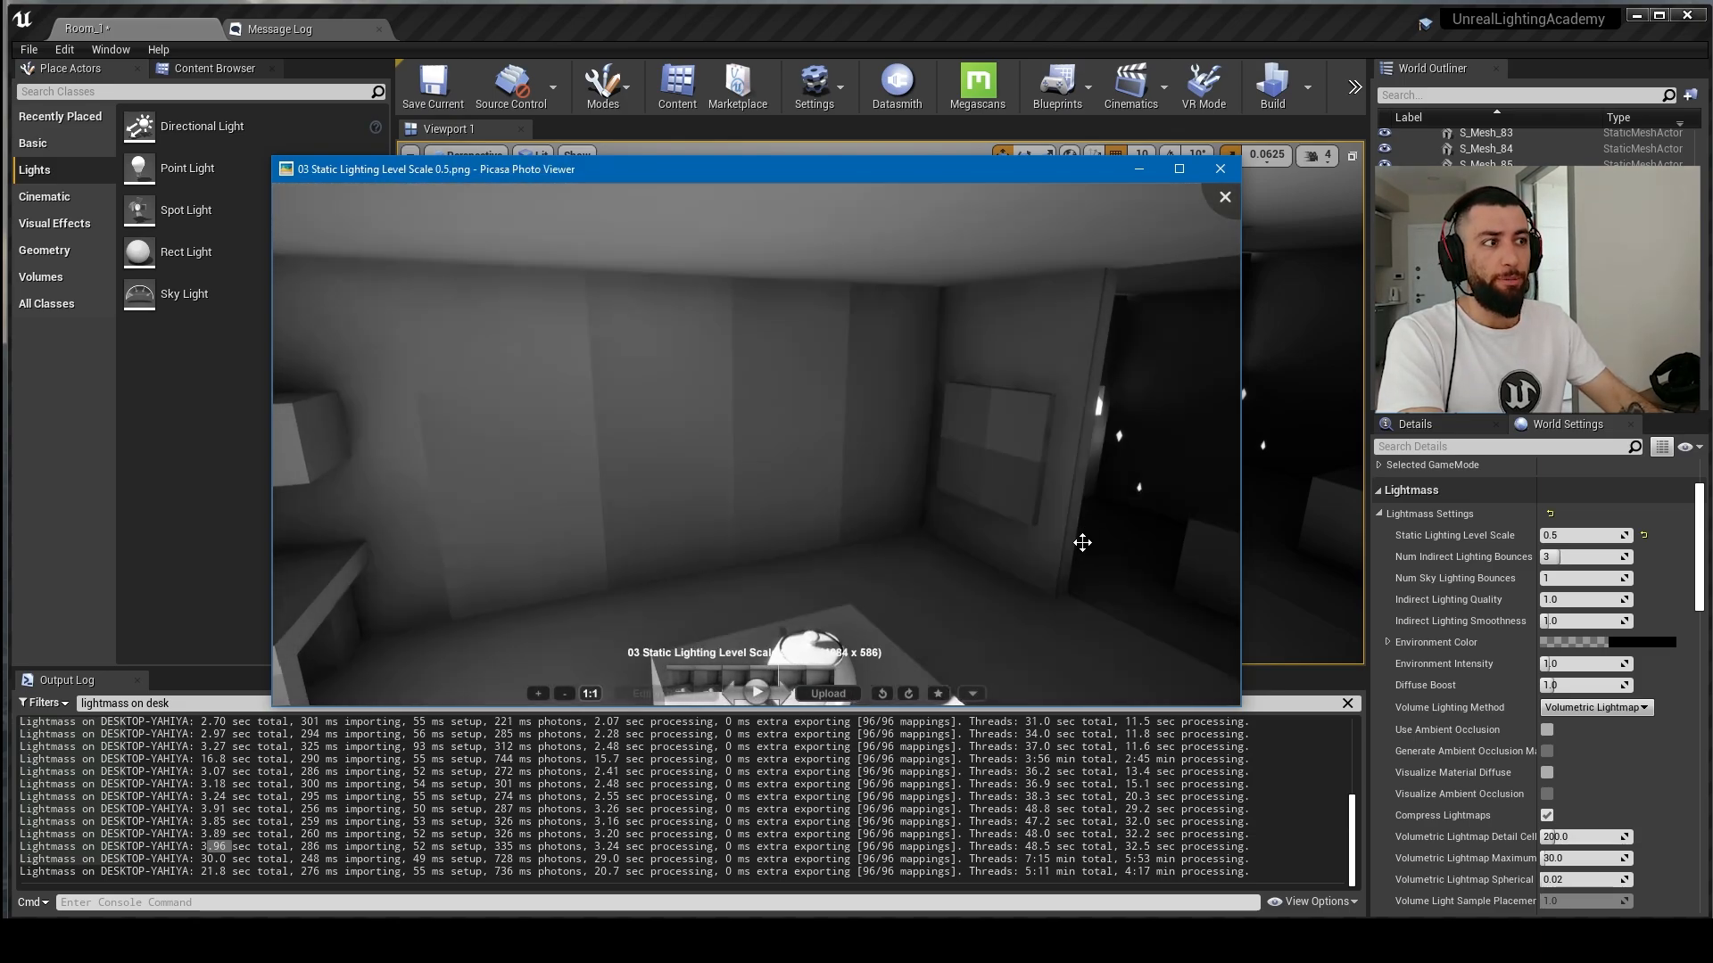
pyautogui.press('Right')
pyautogui.press('Left')
pyautogui.press('Right')
# Step: Compare the Preview screenshot 04 with the Production screenshot 04.1 for Static Lighting Level Scale 0.25
pyautogui.press('Right')
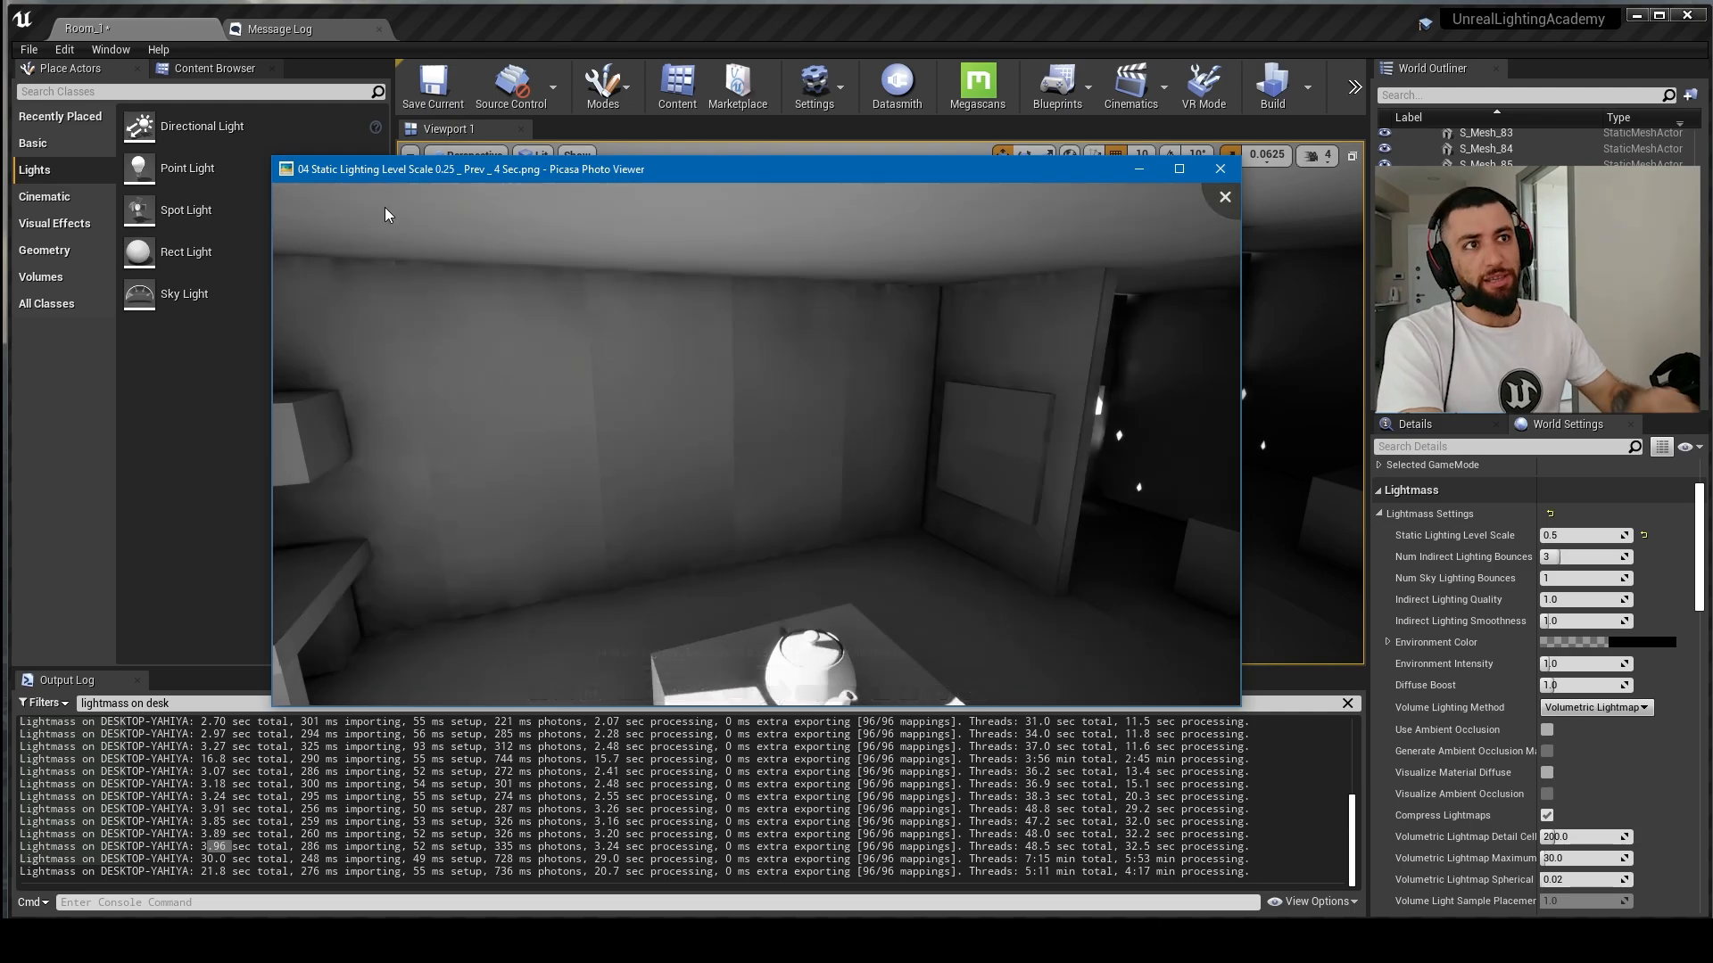
pyautogui.press('Right')
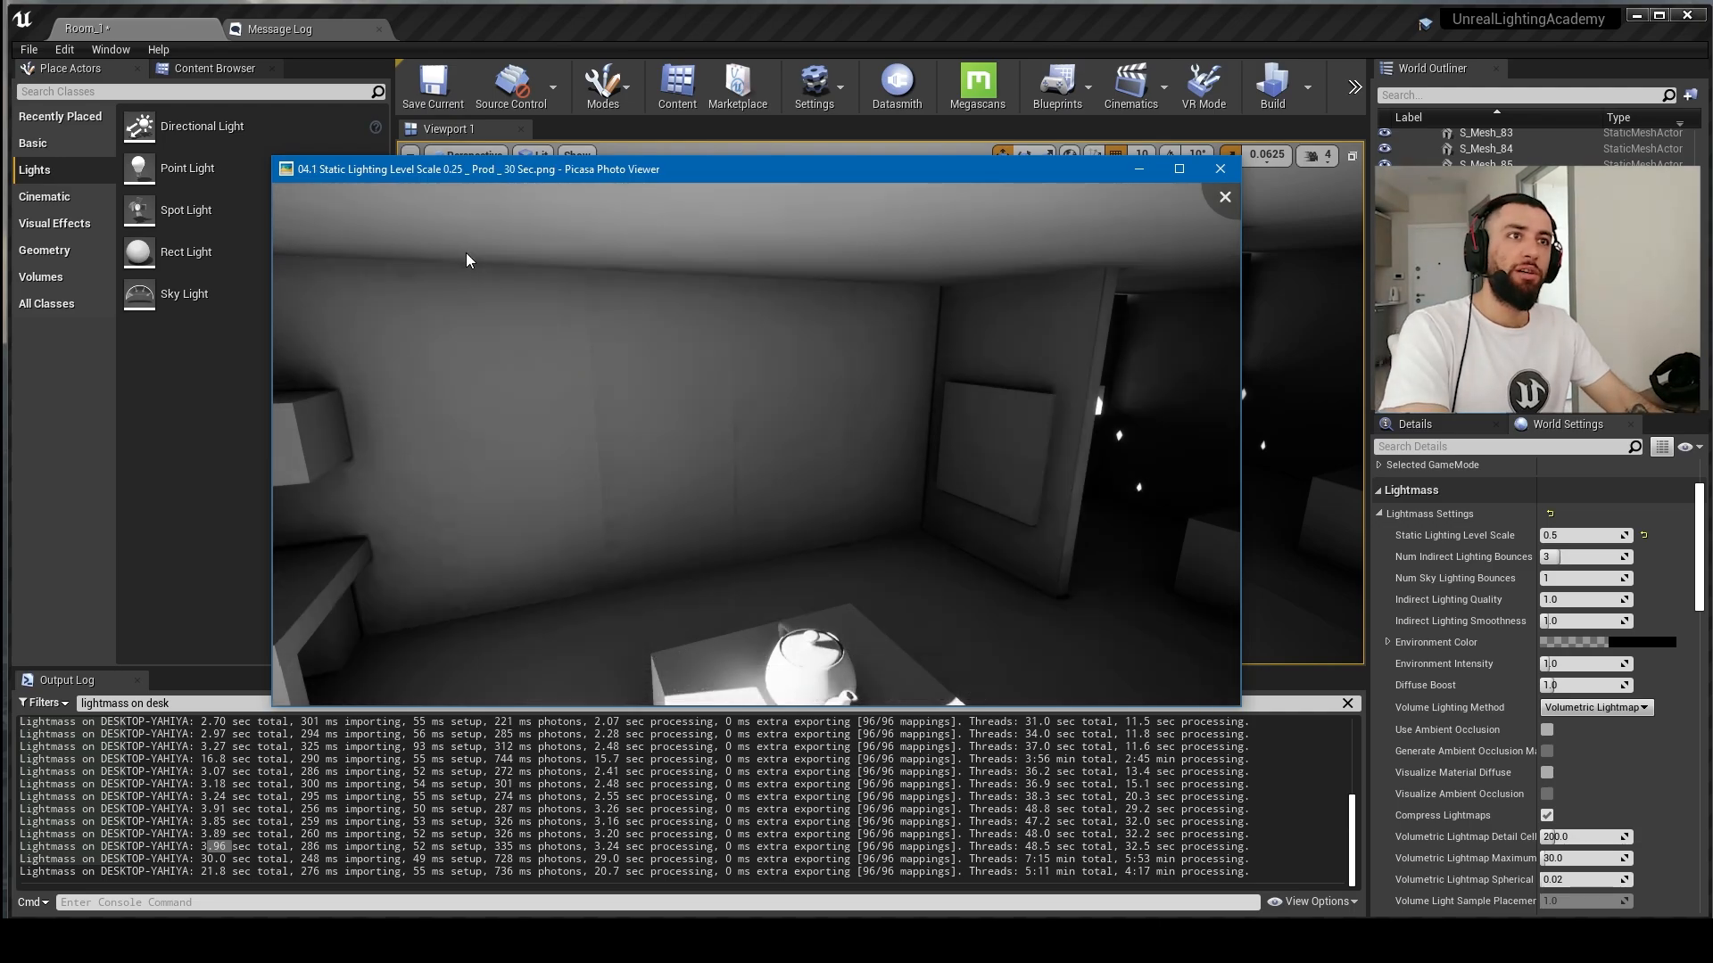
pyautogui.press('Left')
pyautogui.press('Right')
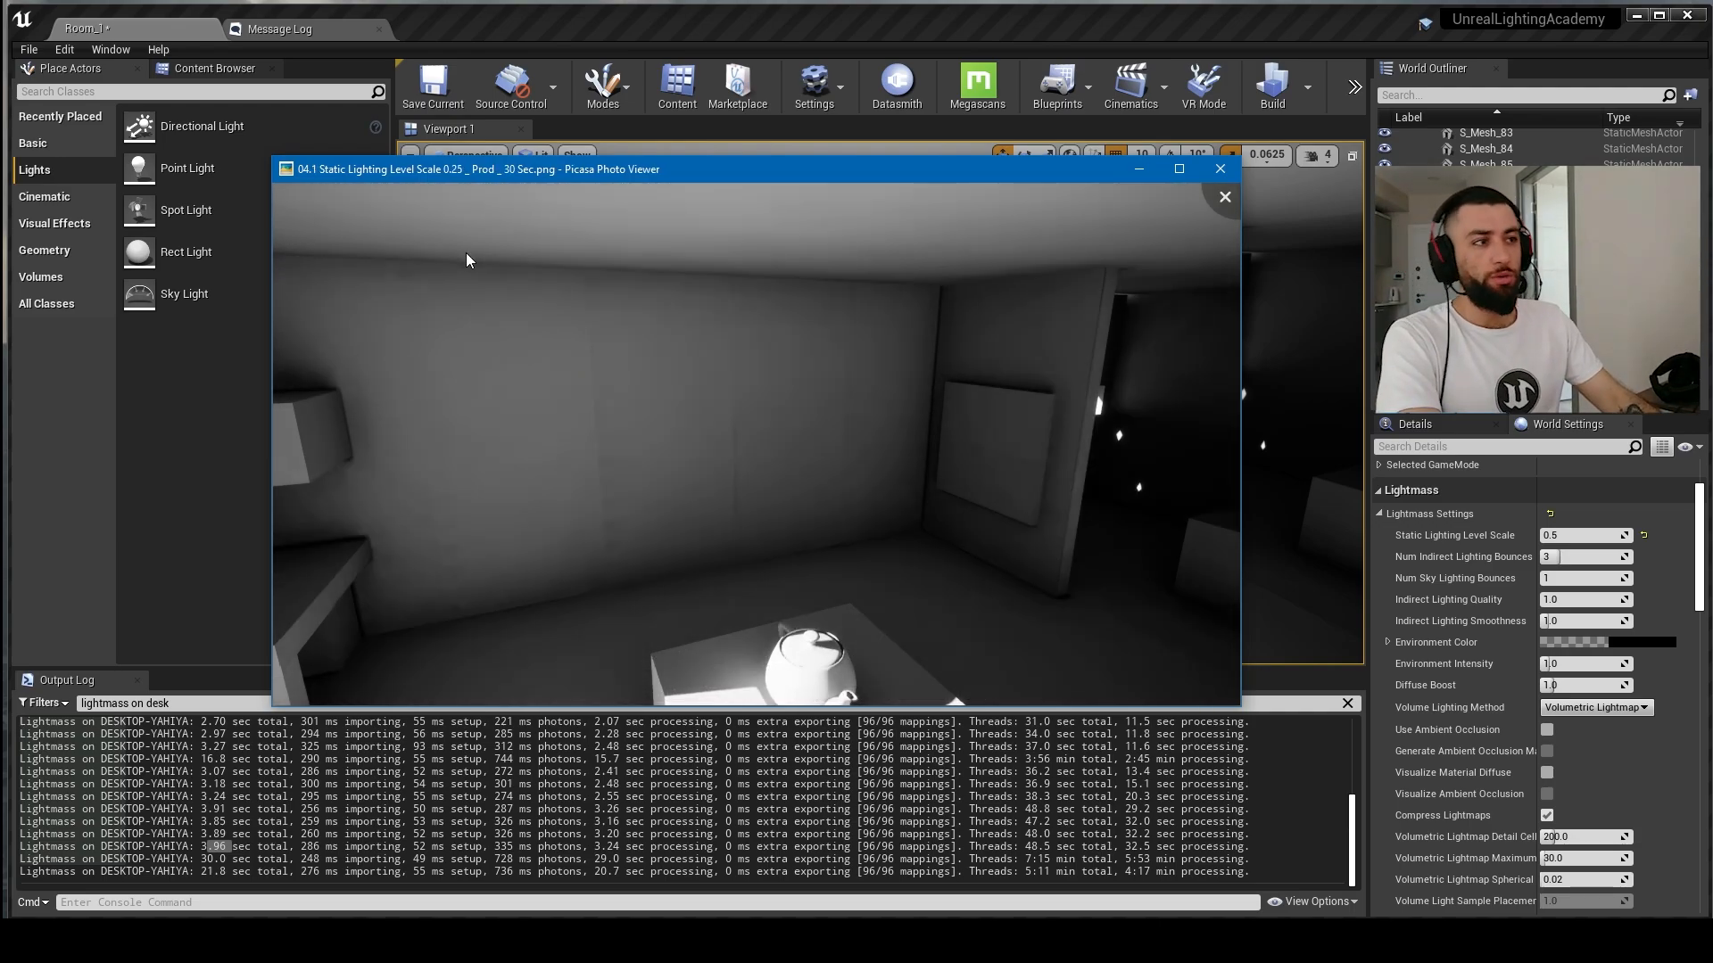
pyautogui.press('Left')
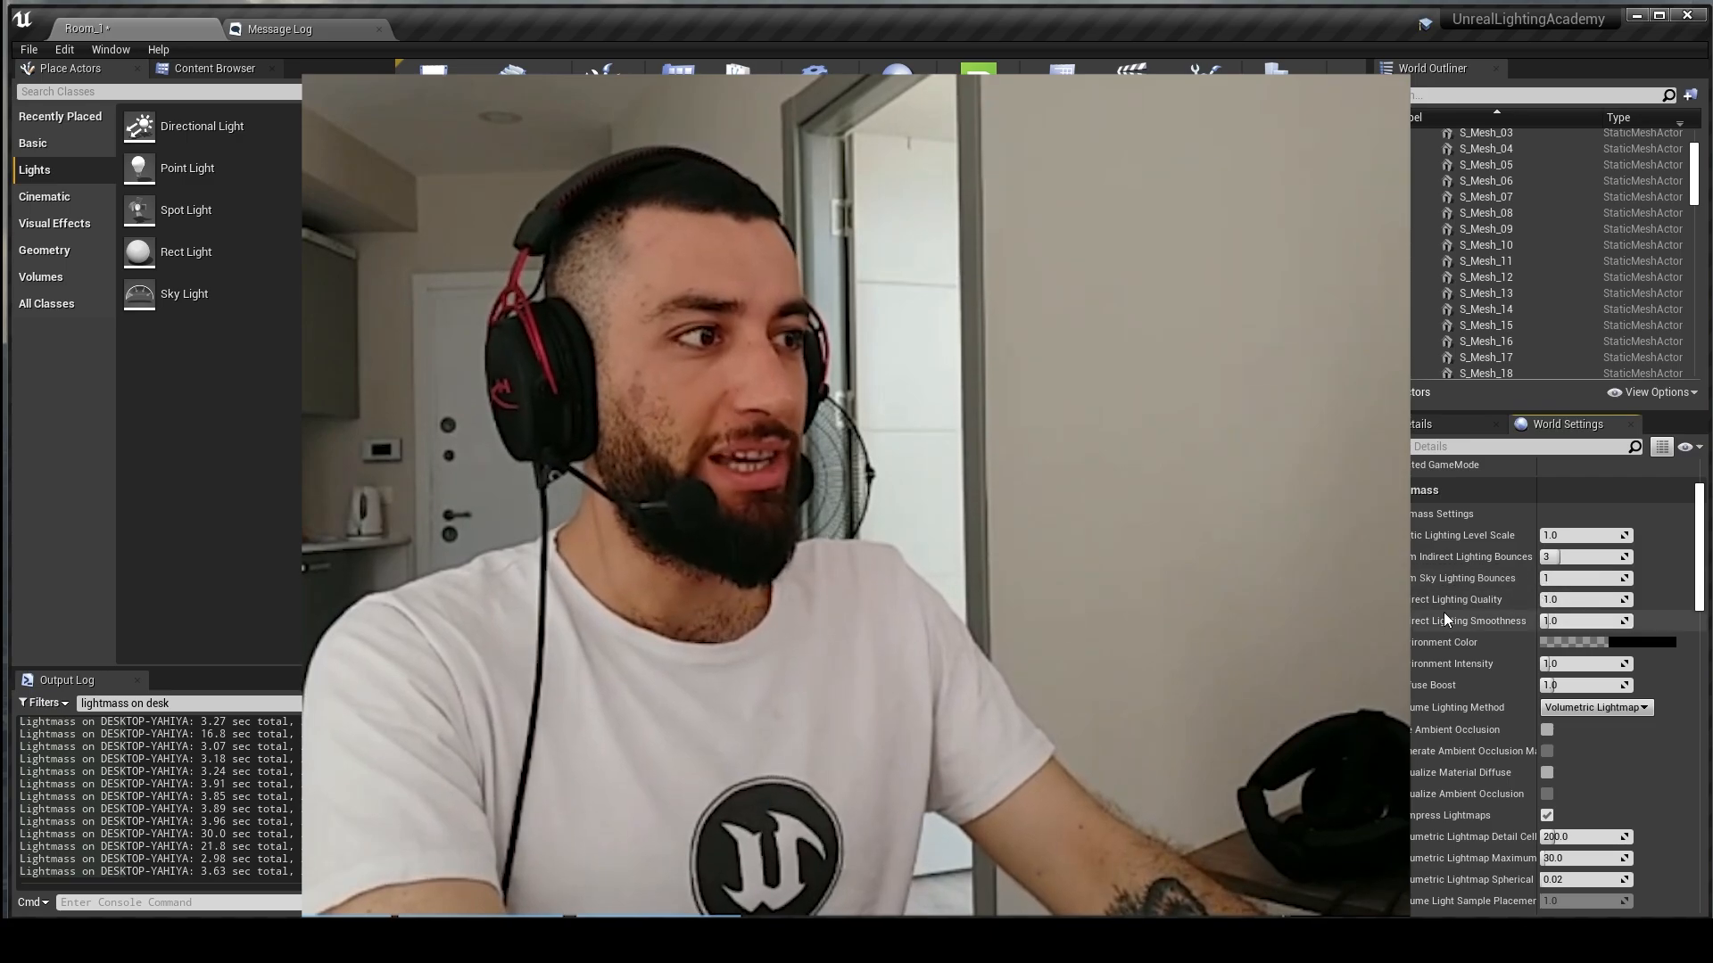
# Step: Set the lighting build quality to Preview
pyautogui.moveTo(1448, 601)
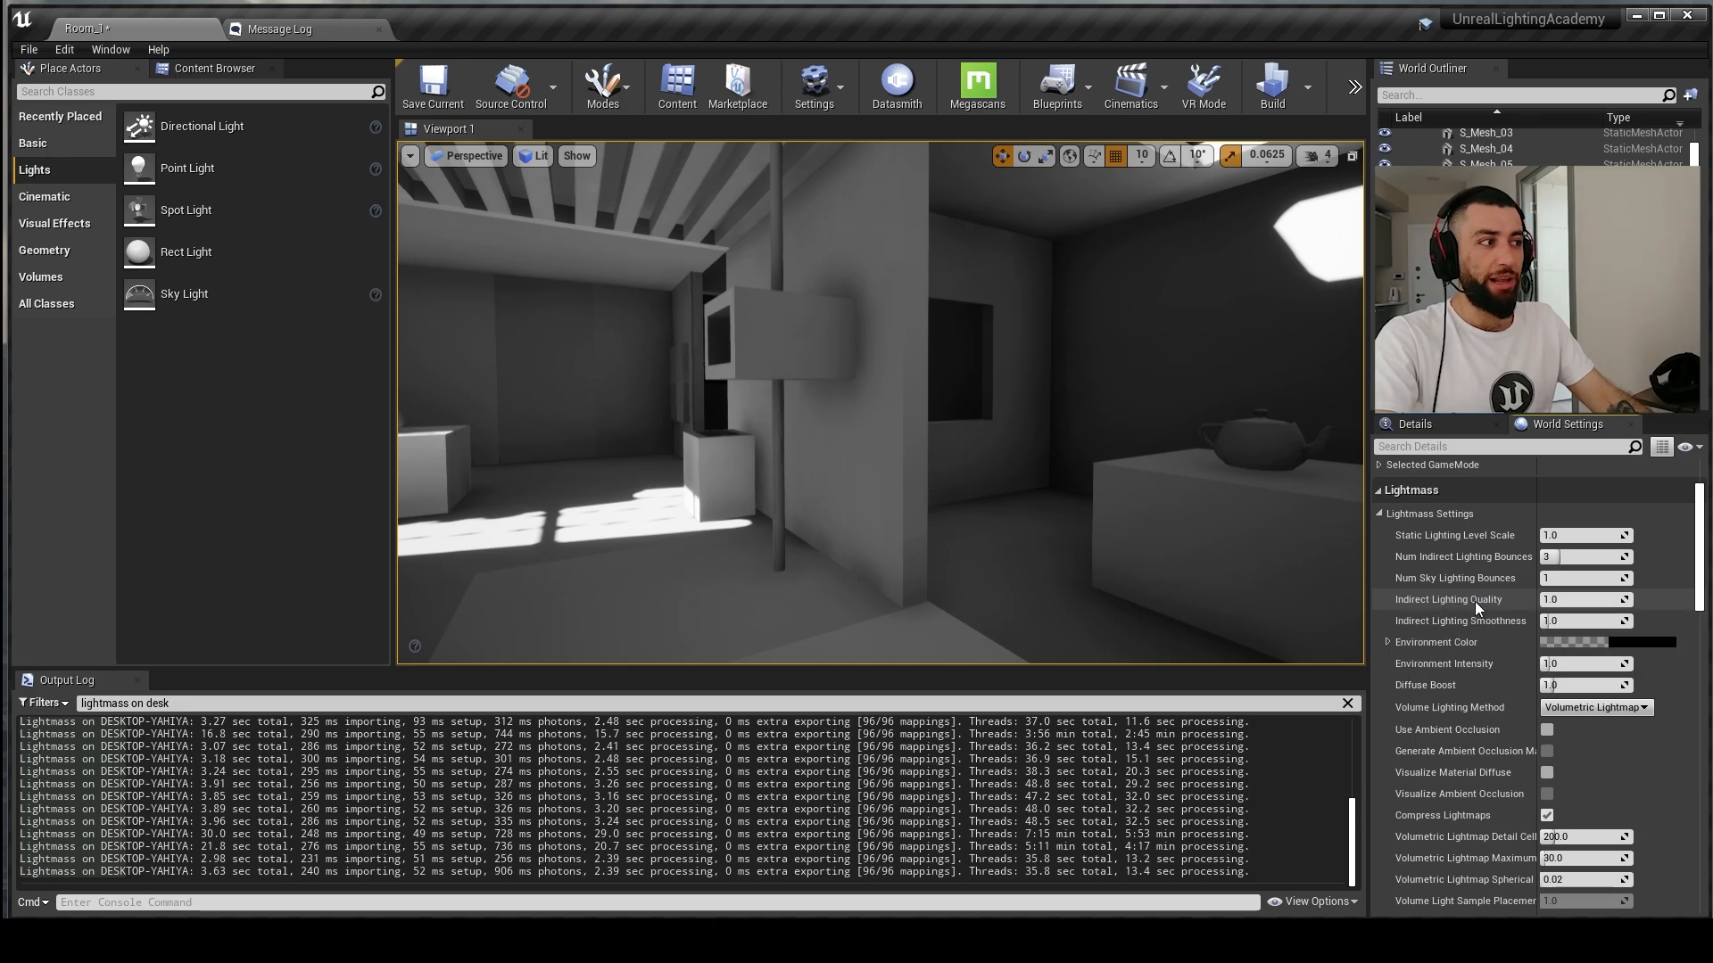
pyautogui.click(1307, 86)
pyautogui.moveTo(1357, 159)
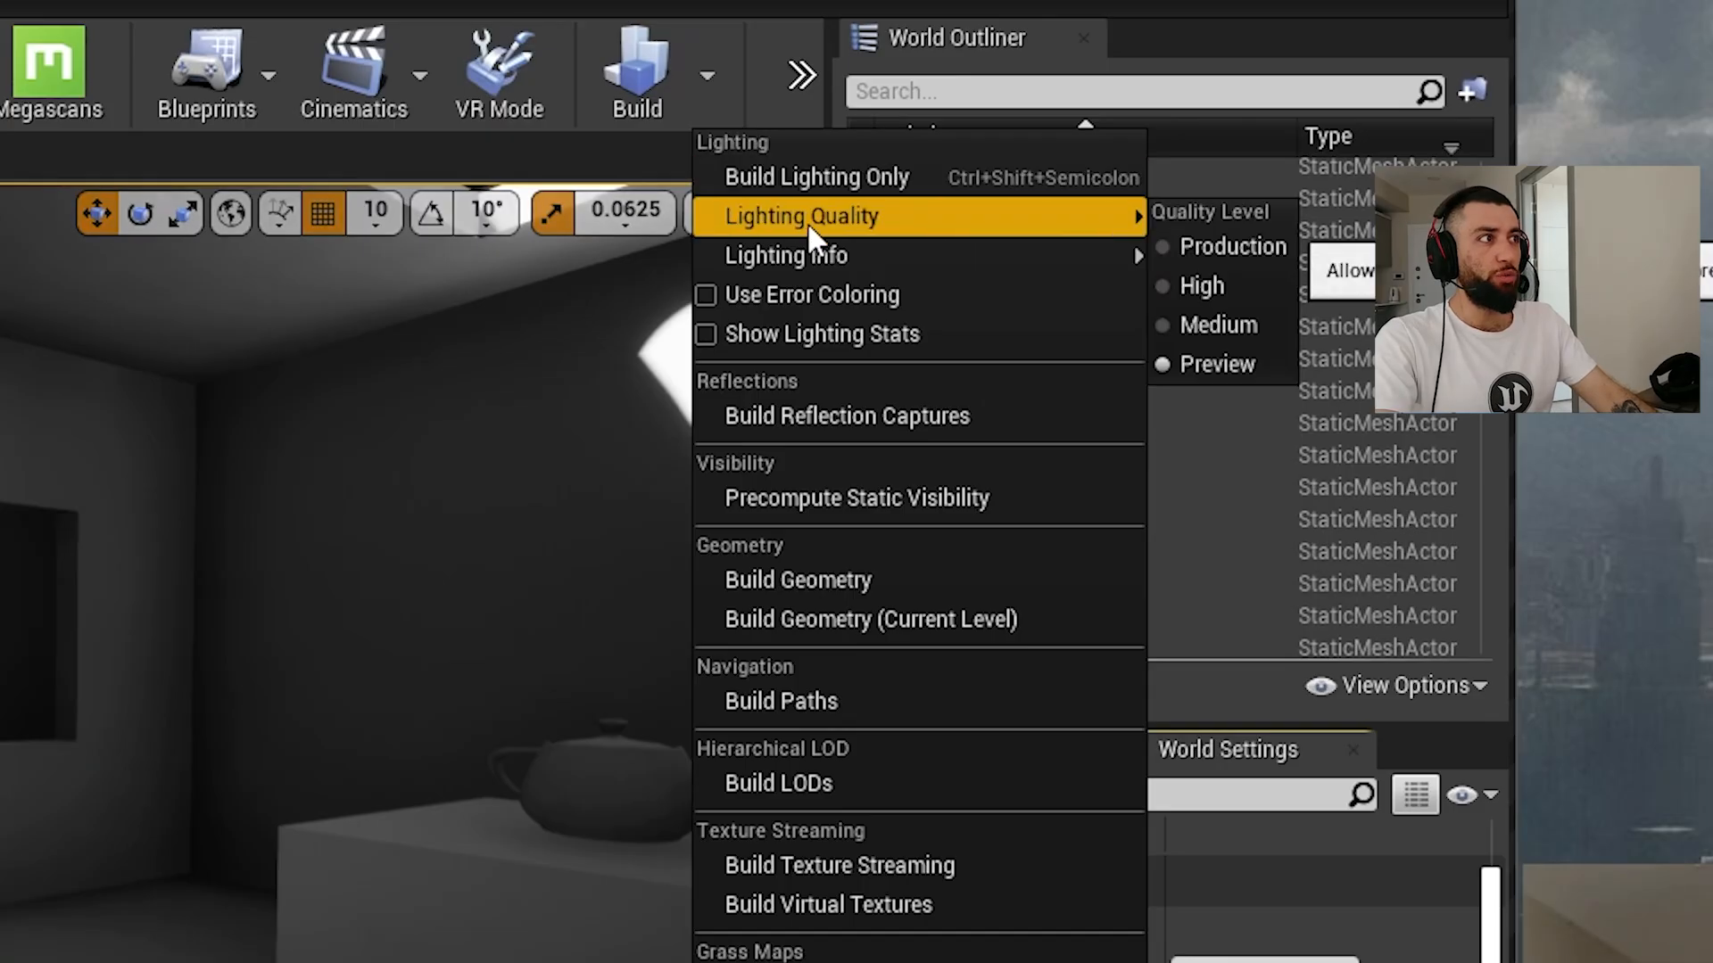
pyautogui.click(1215, 365)
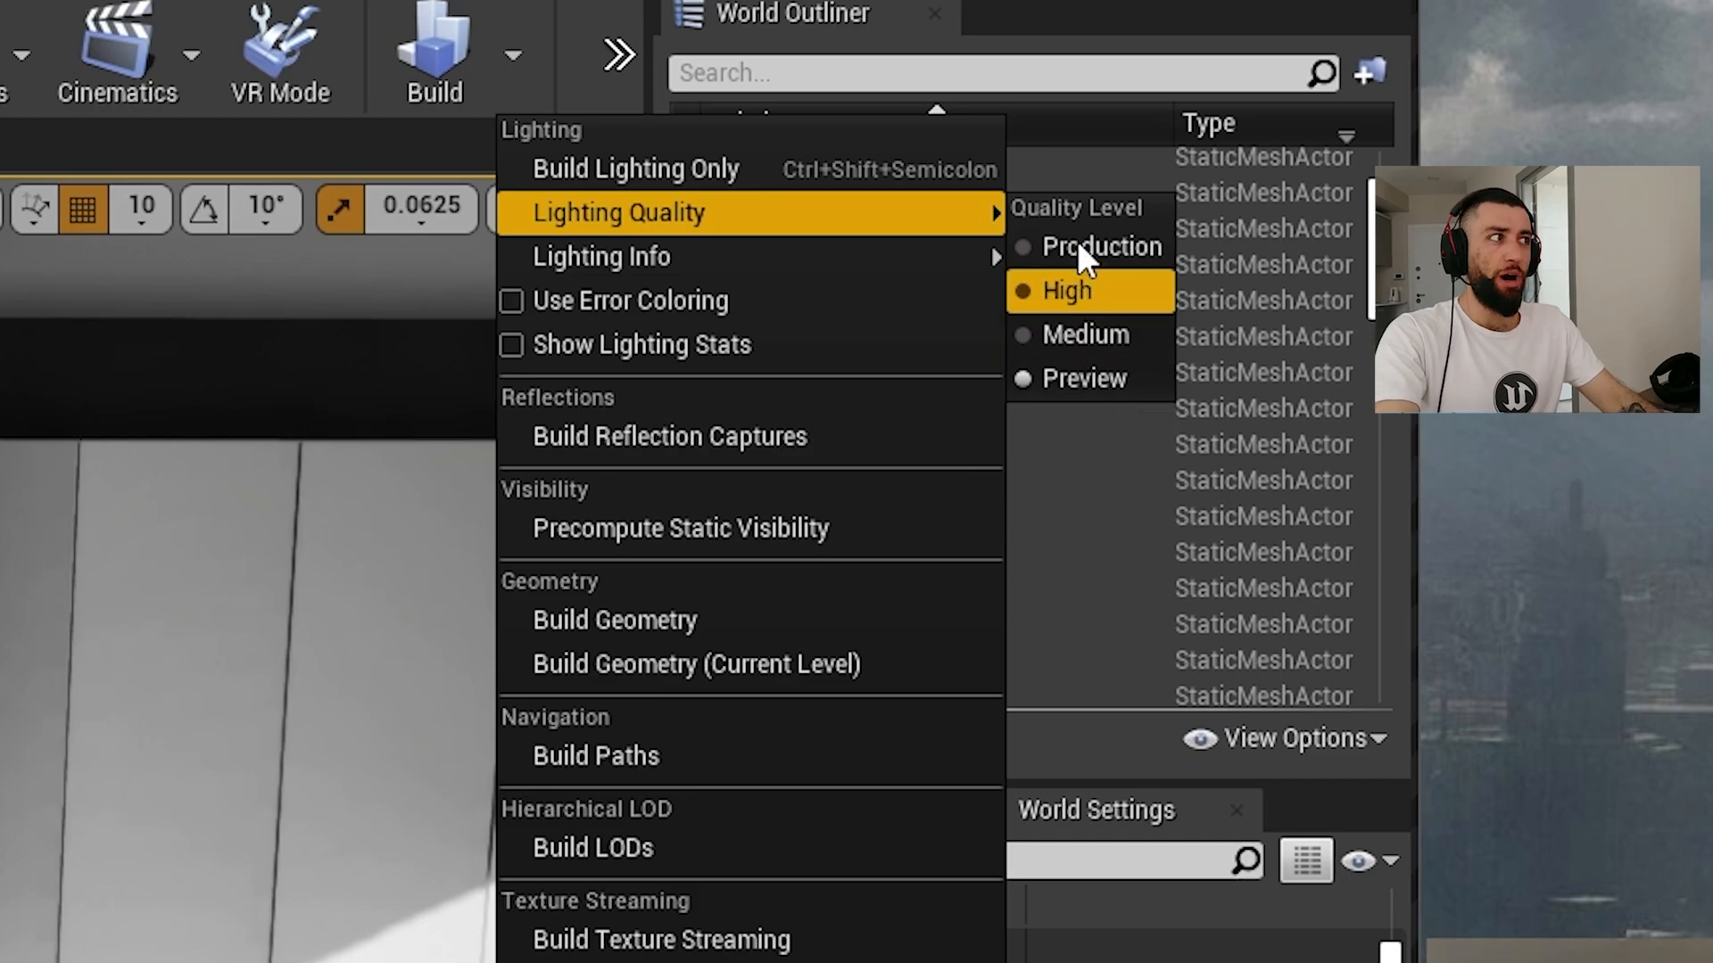
pyautogui.click(1079, 244)
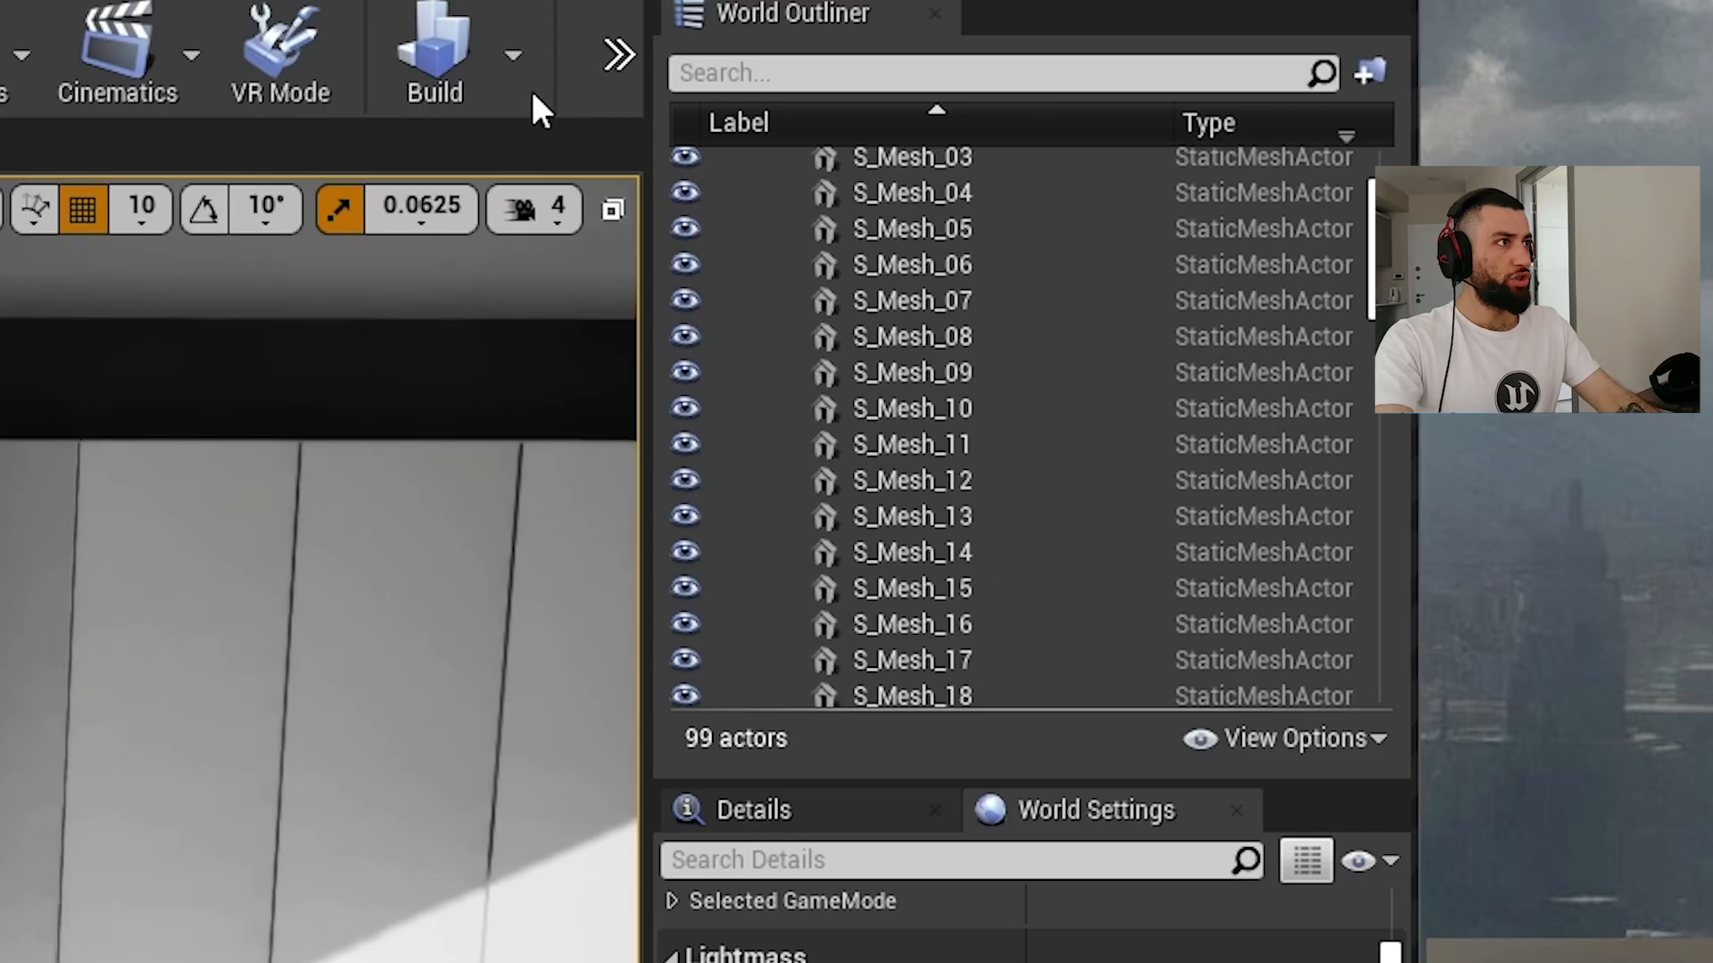
# Step: Set the lighting build quality to Medium and build the lighting
pyautogui.click(1308, 89)
pyautogui.moveTo(715, 217)
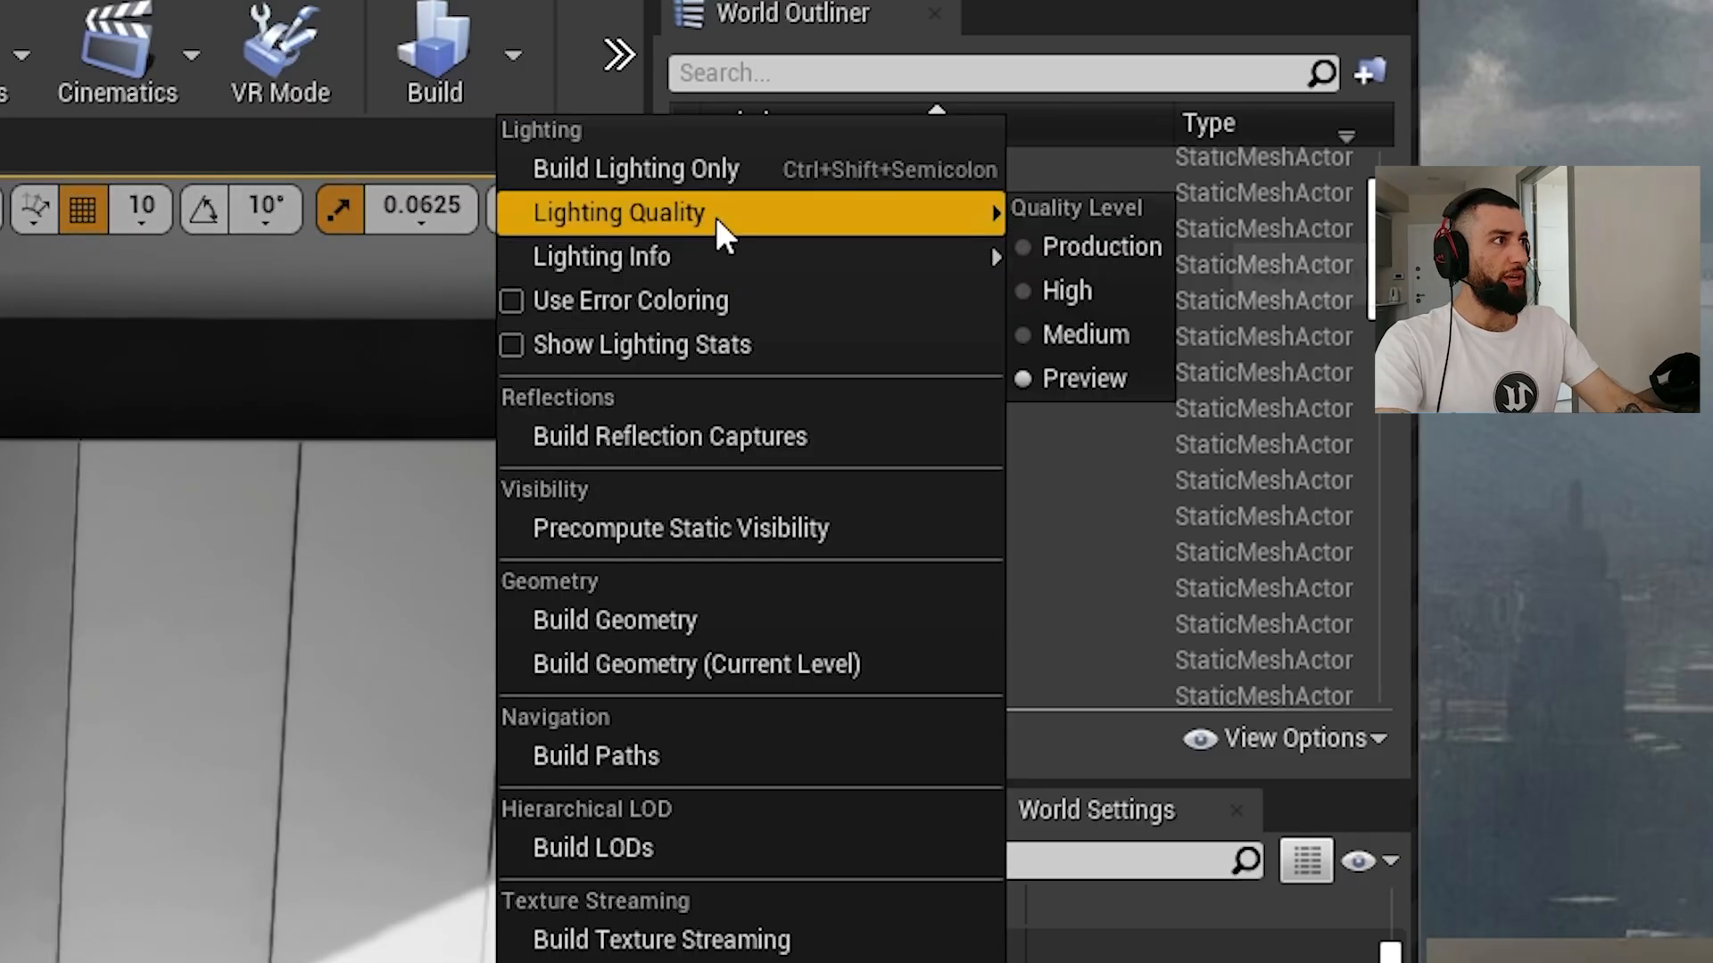
pyautogui.click(1085, 321)
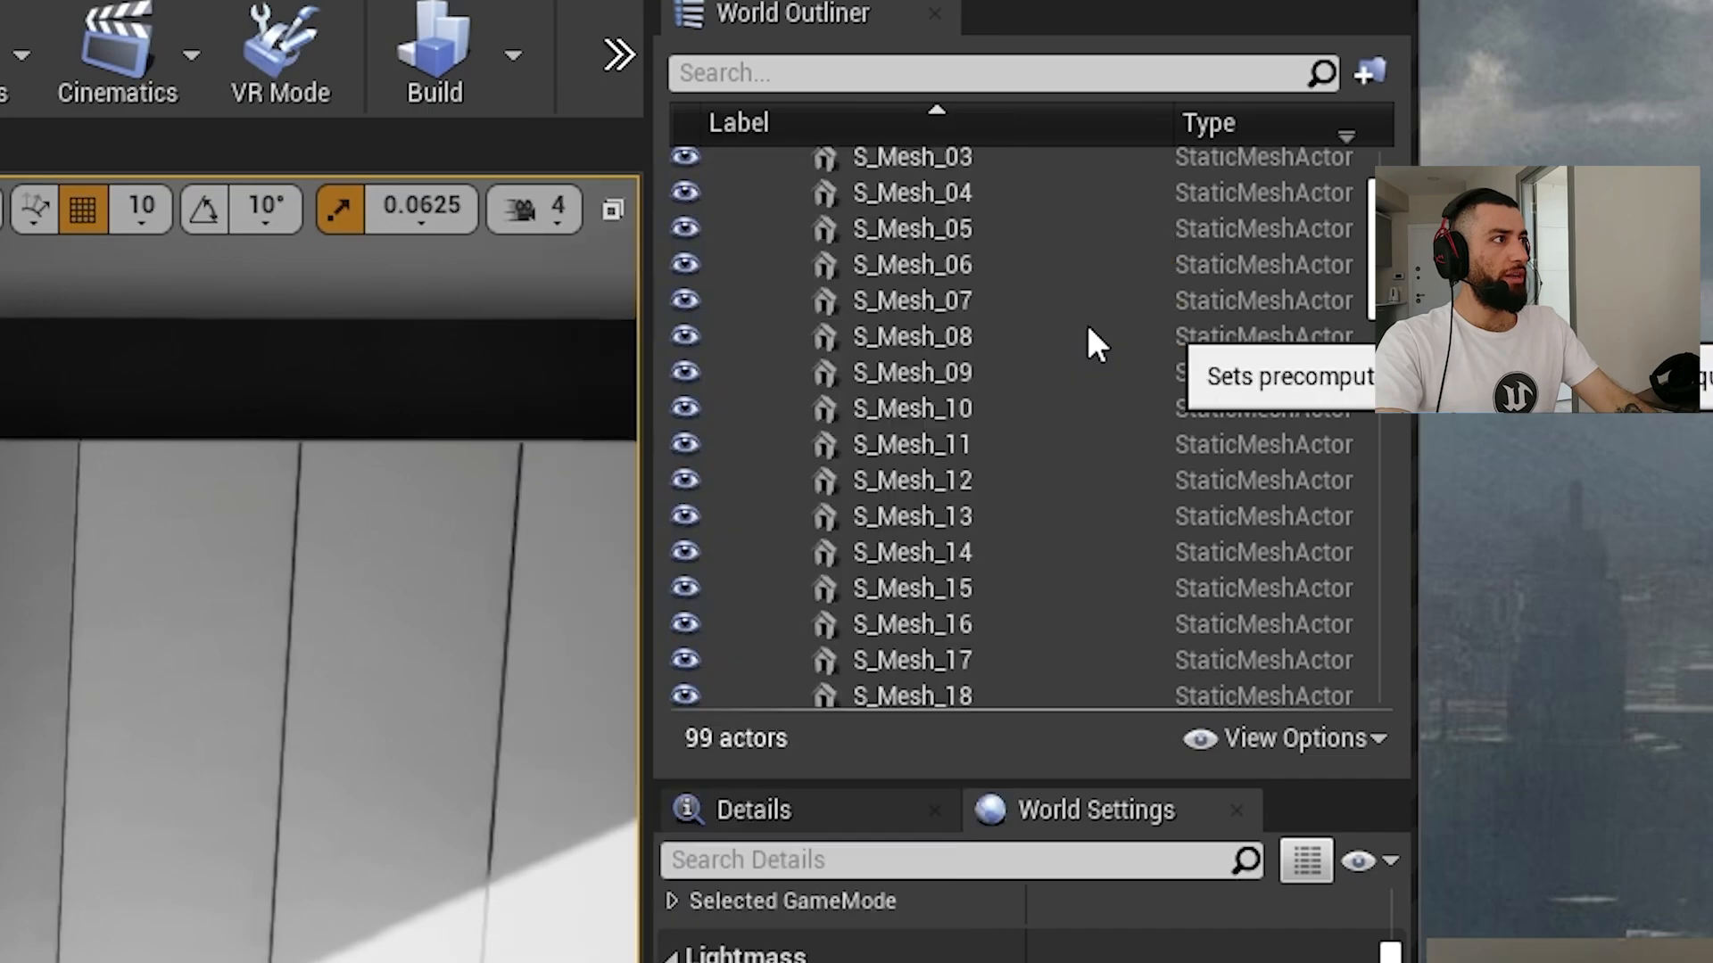
pyautogui.click(433, 98)
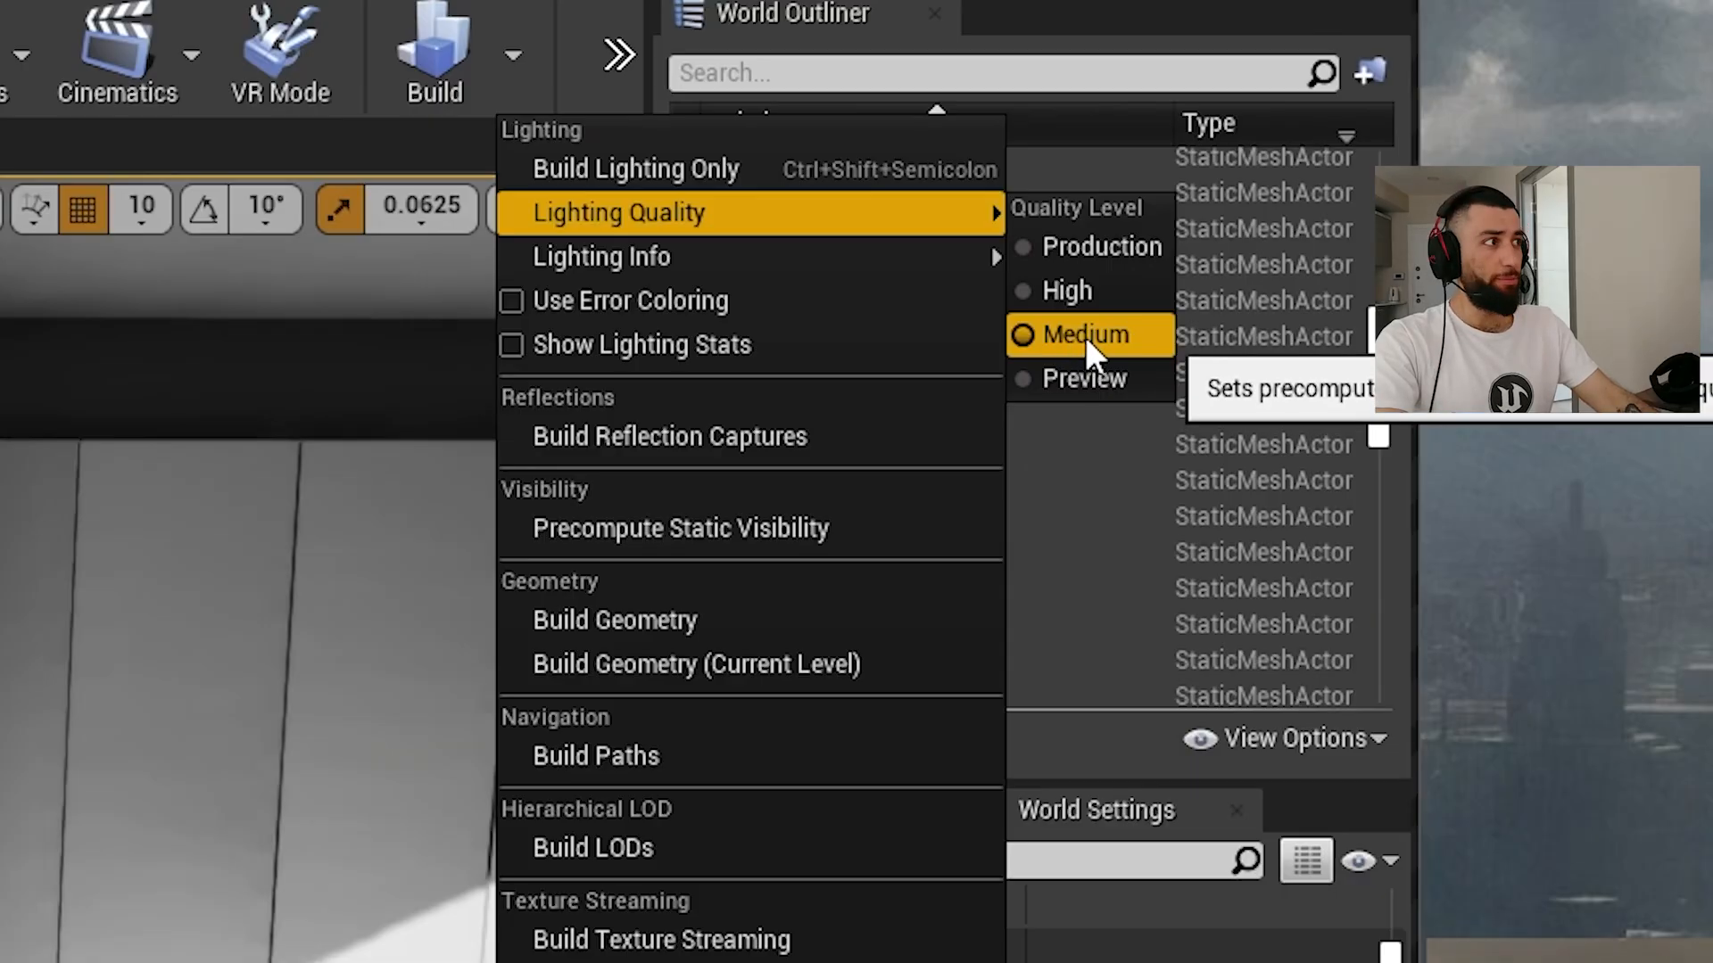
pyautogui.click(1085, 335)
pyautogui.click(1263, 87)
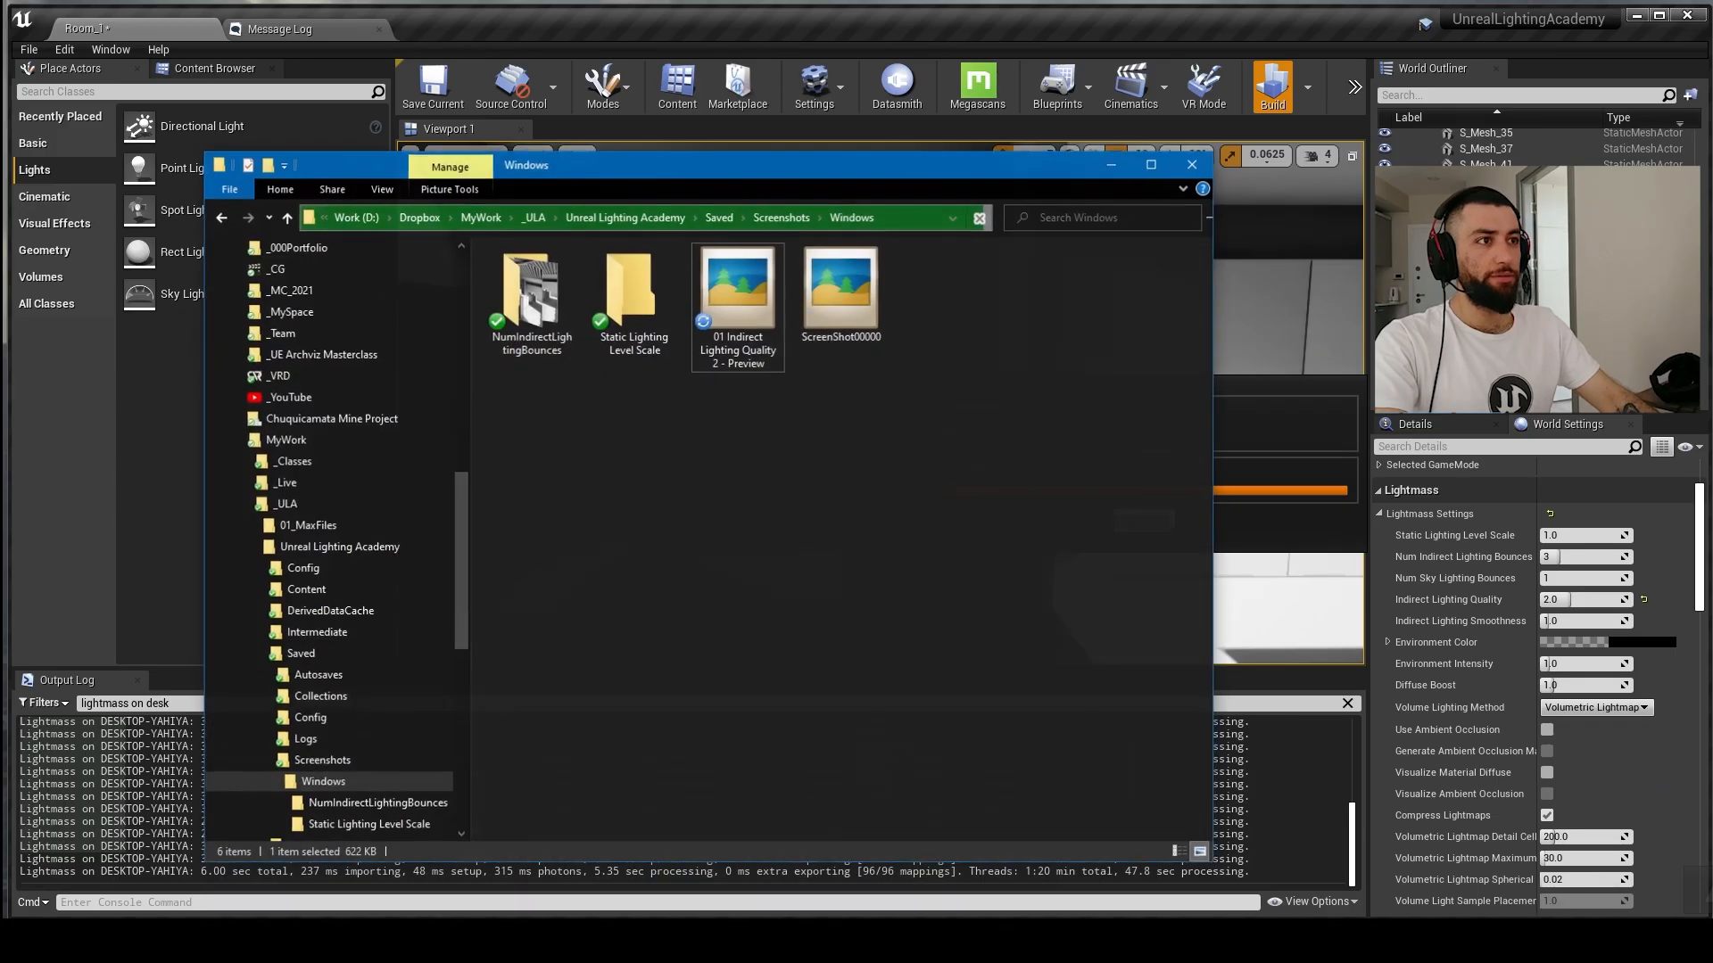
# Step: Rename the new screenshot of the Medium bake as 02 Indirect Lighting Quality 2 - Medium
pyautogui.press('Return')
pyautogui.press('F2')
pyautogui.press('End')
pyautogui.hotkey('shift', 'Left')
pyautogui.hotkey('shift', 'Left')
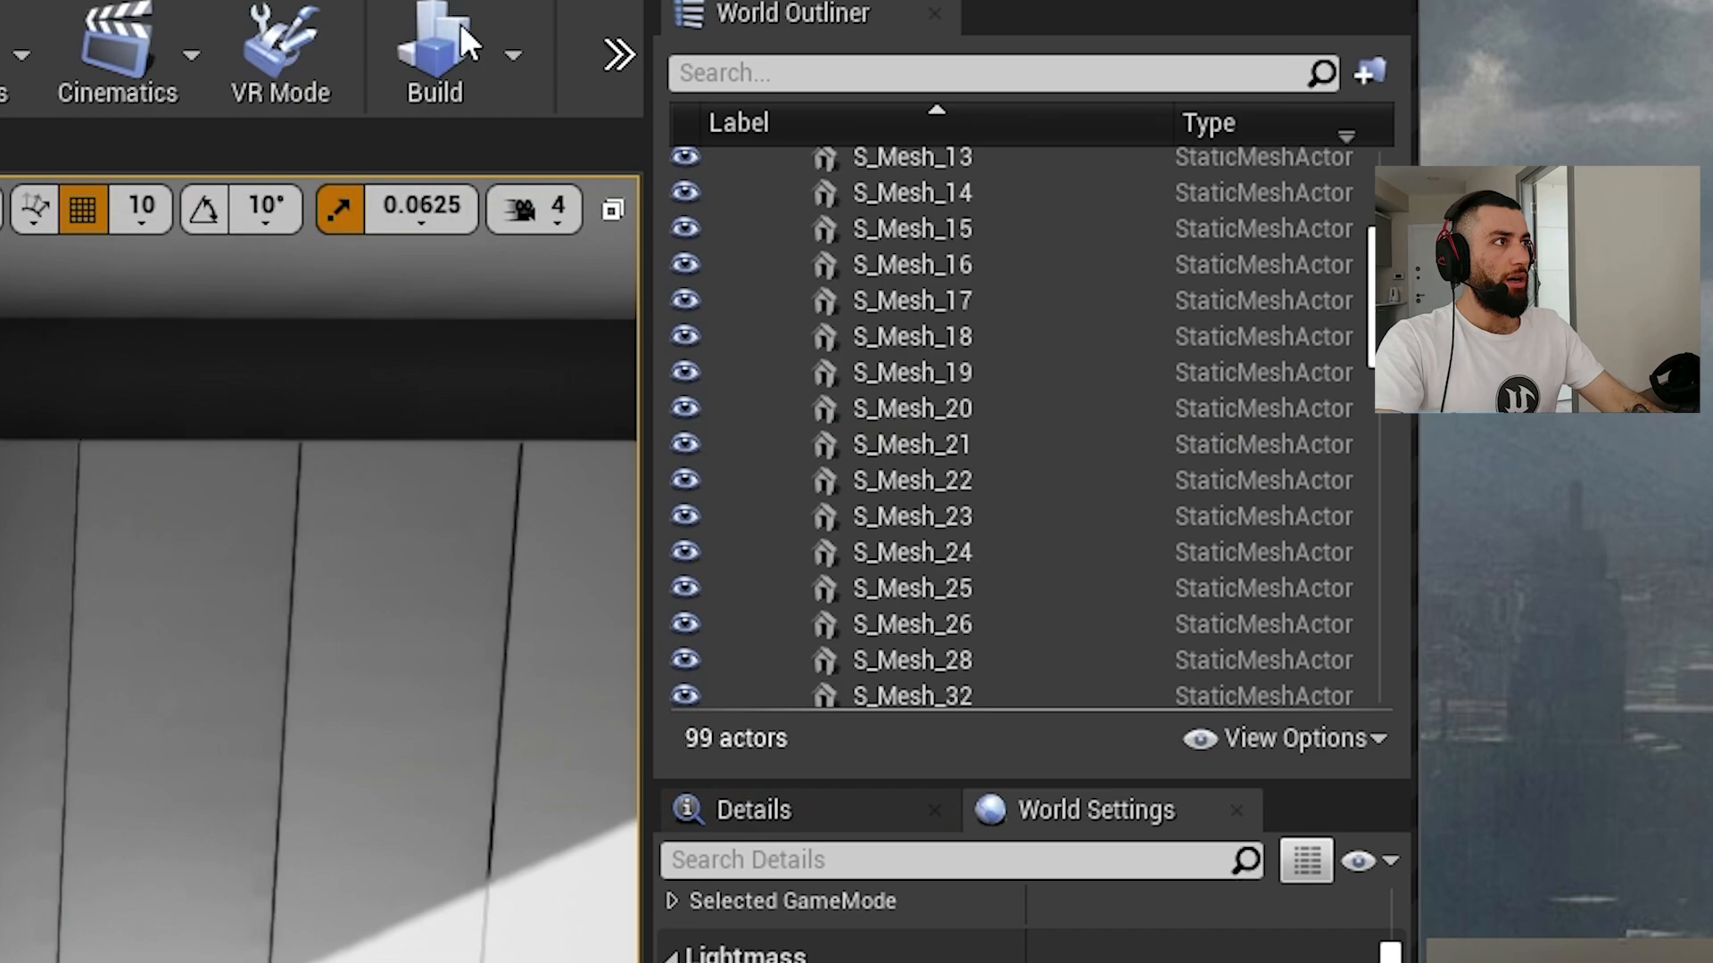
# Step: Set the lighting build quality to Production and build the lighting
pyautogui.click(1306, 86)
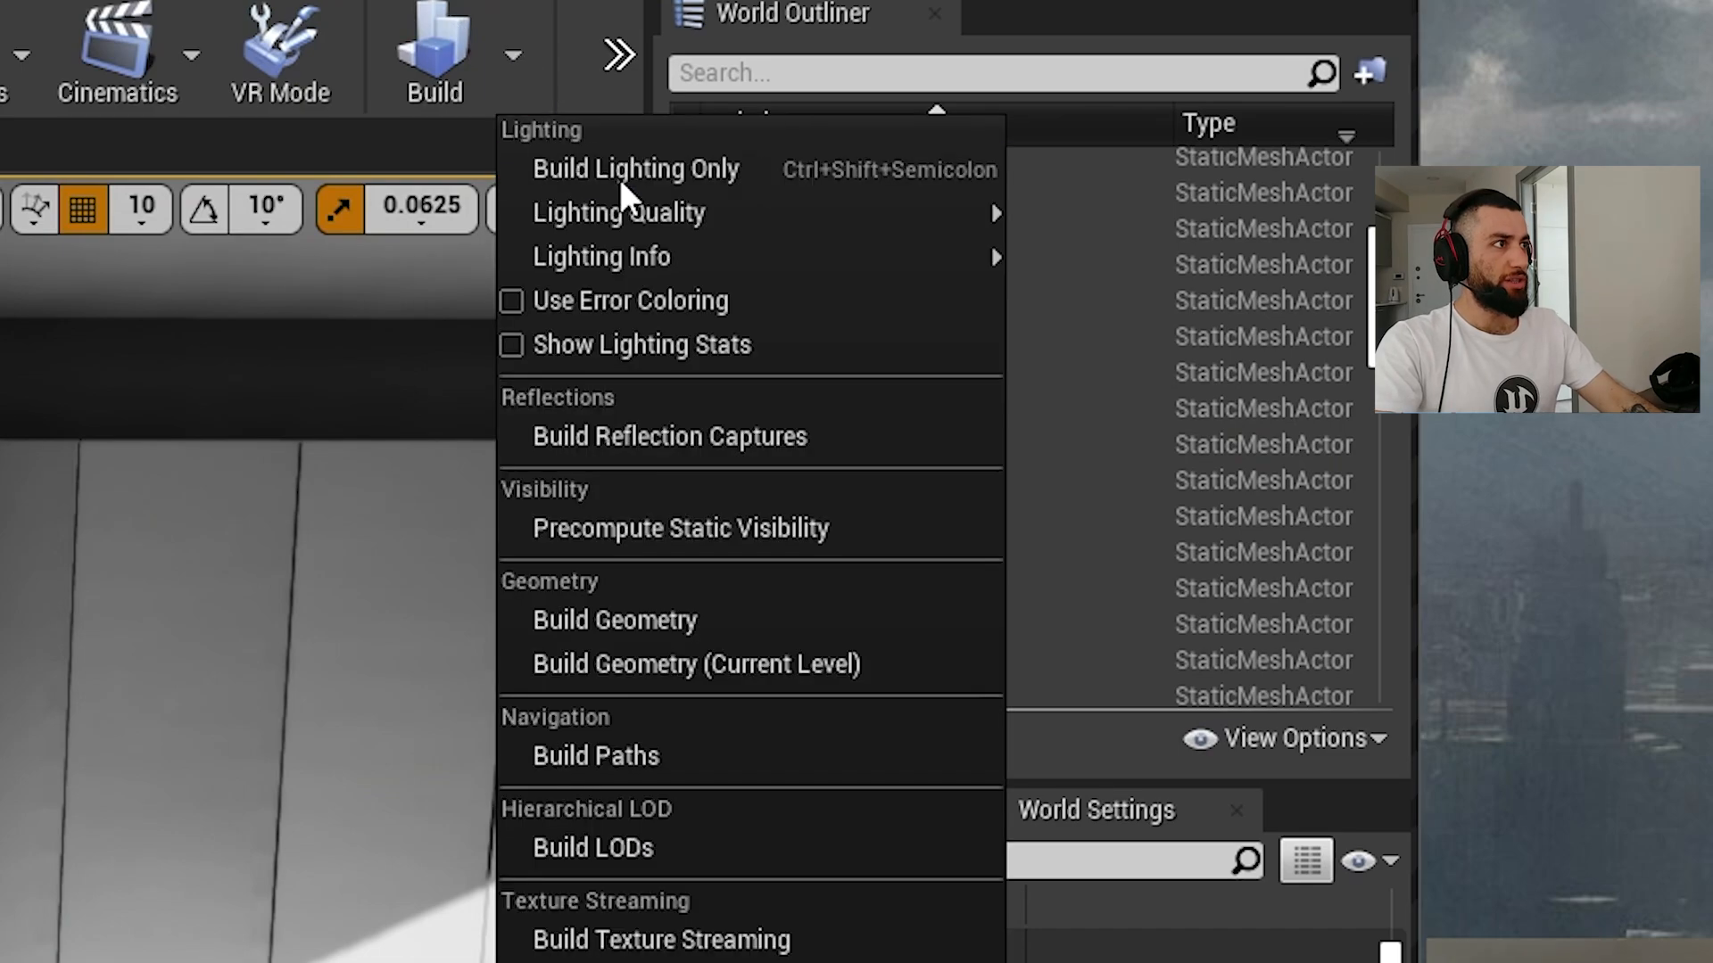
pyautogui.moveTo(1476, 165)
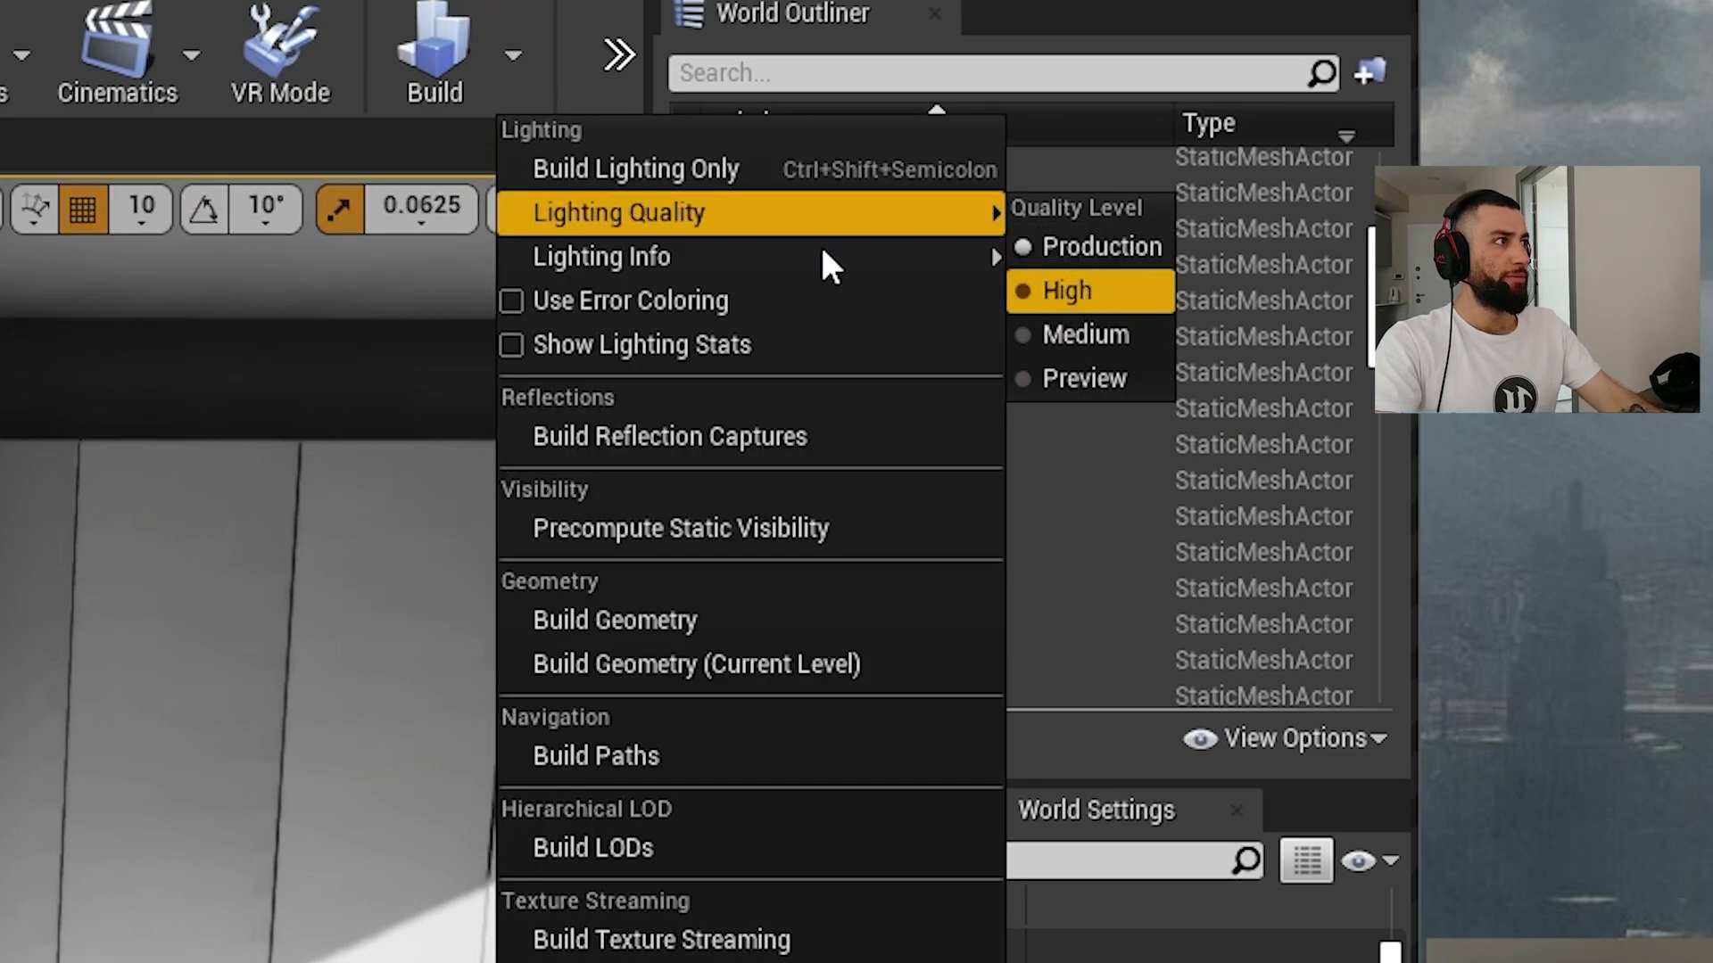
pyautogui.click(457, 84)
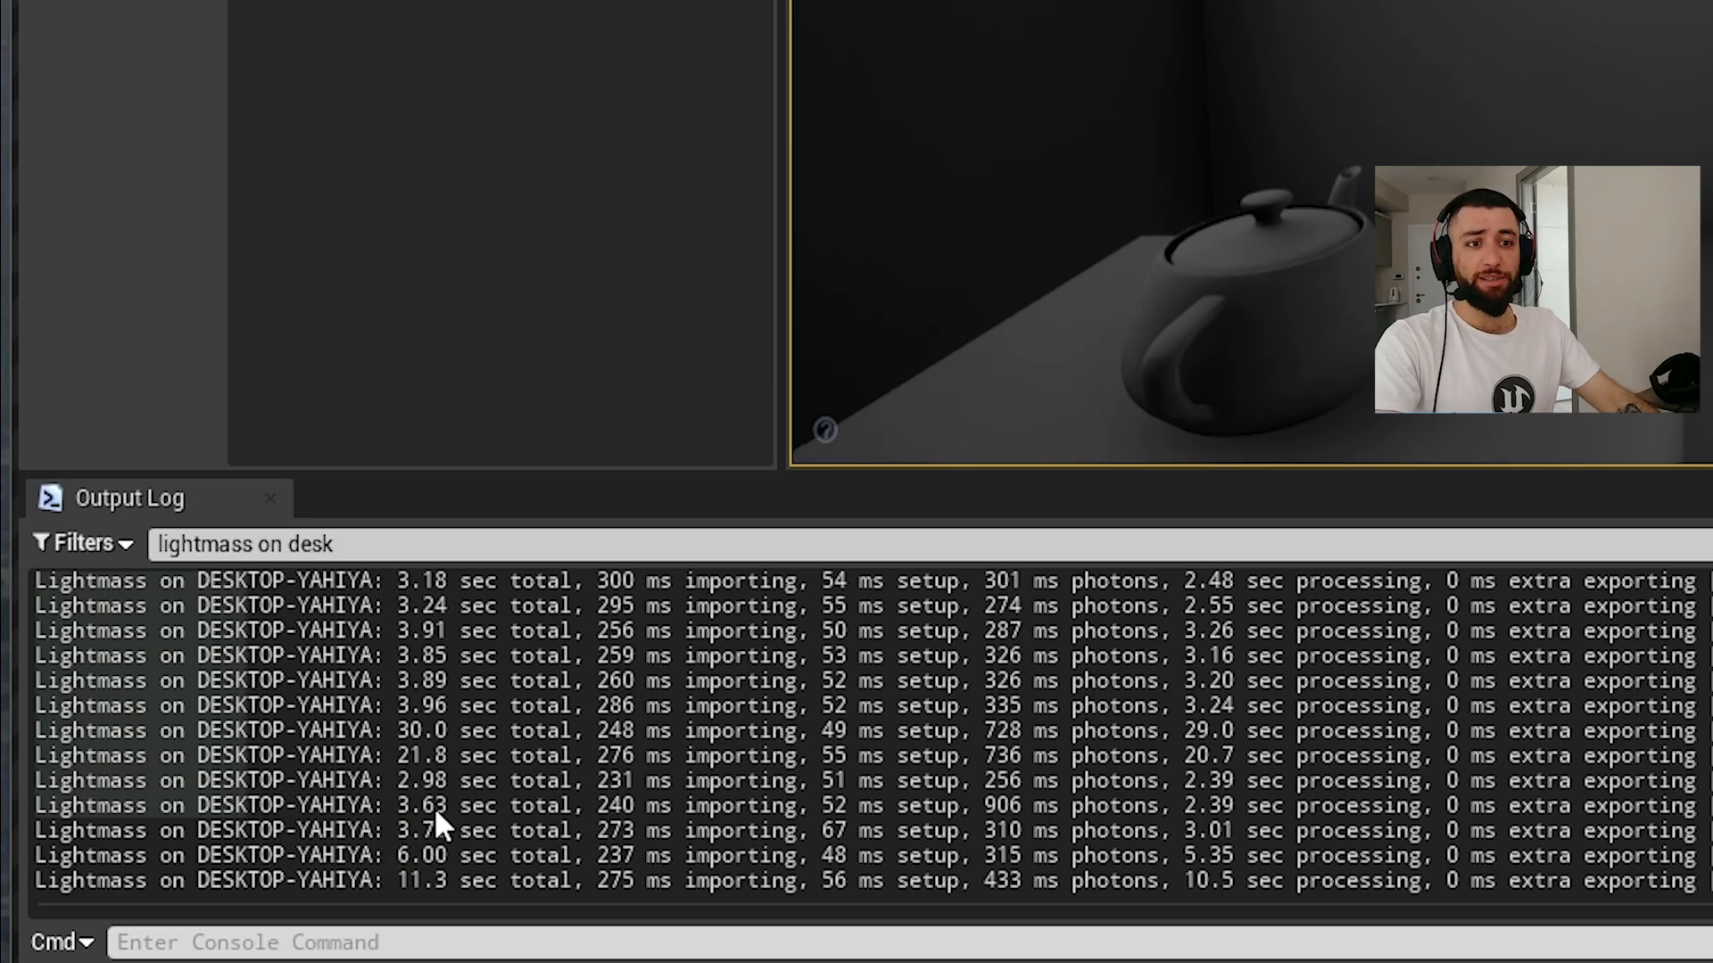
# Step: Check the build times in the log and rename the Preview screenshot as 01 Indirect Lighting Quality 2 - Preview - 3.7 Sec
pyautogui.moveTo(397, 856); pyautogui.dragTo(457, 880)
pyautogui.click(412, 883)
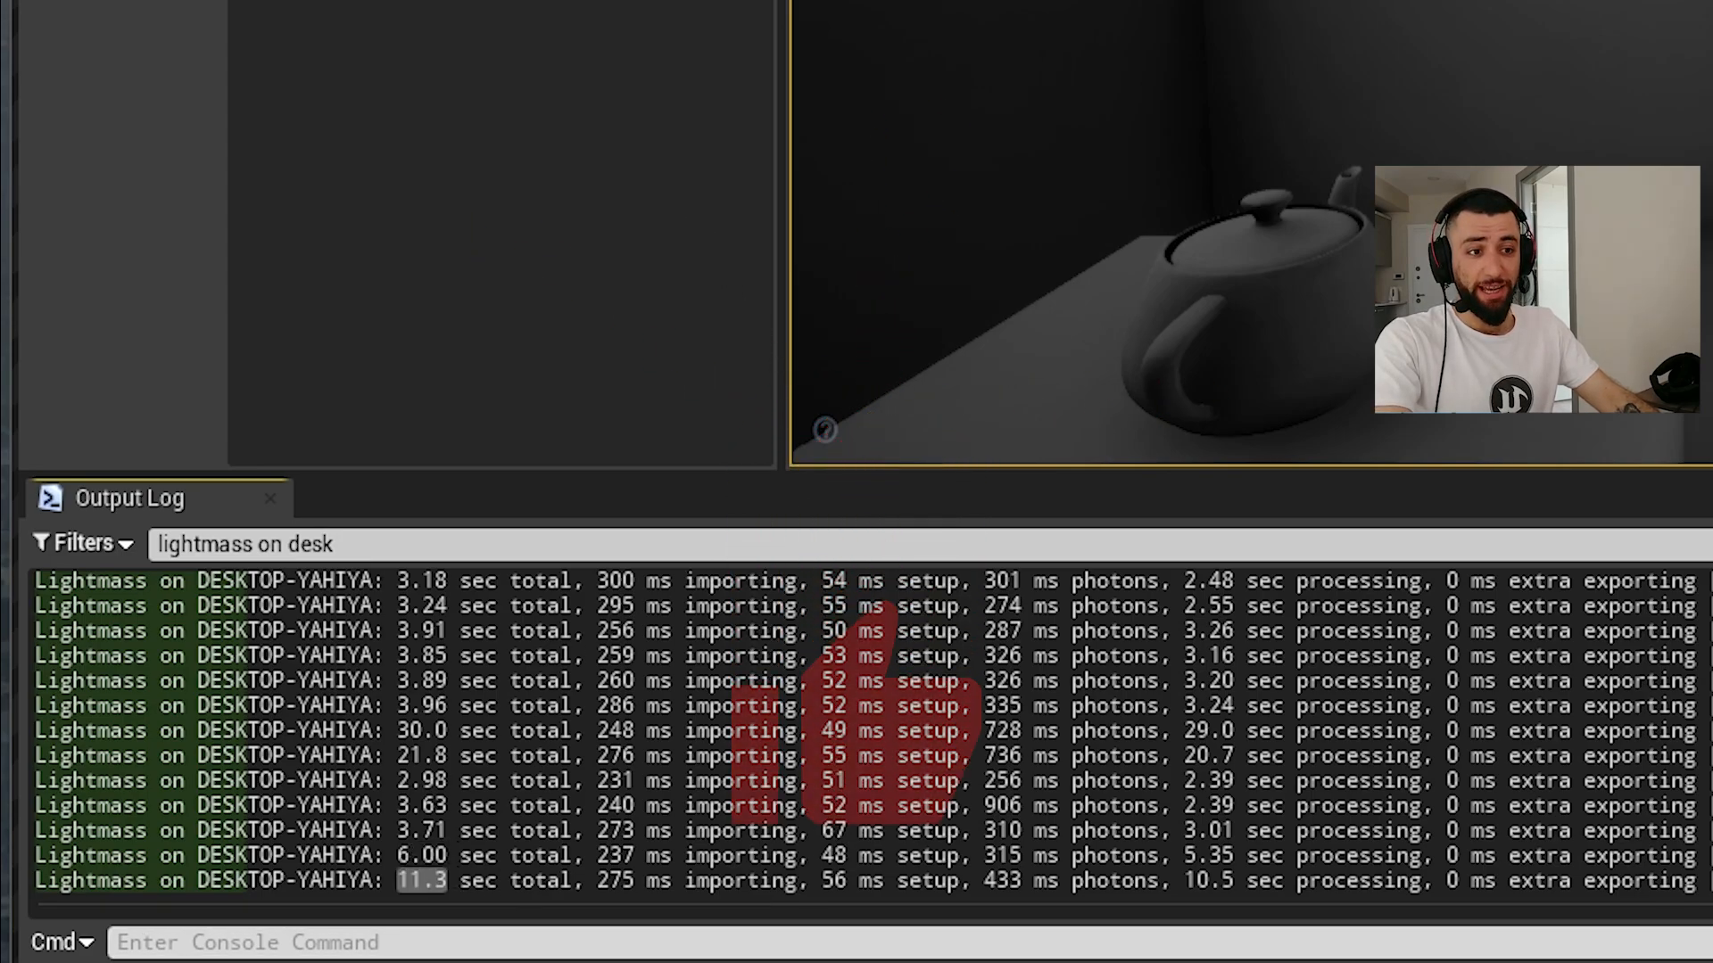
pyautogui.moveTo(374, 936)
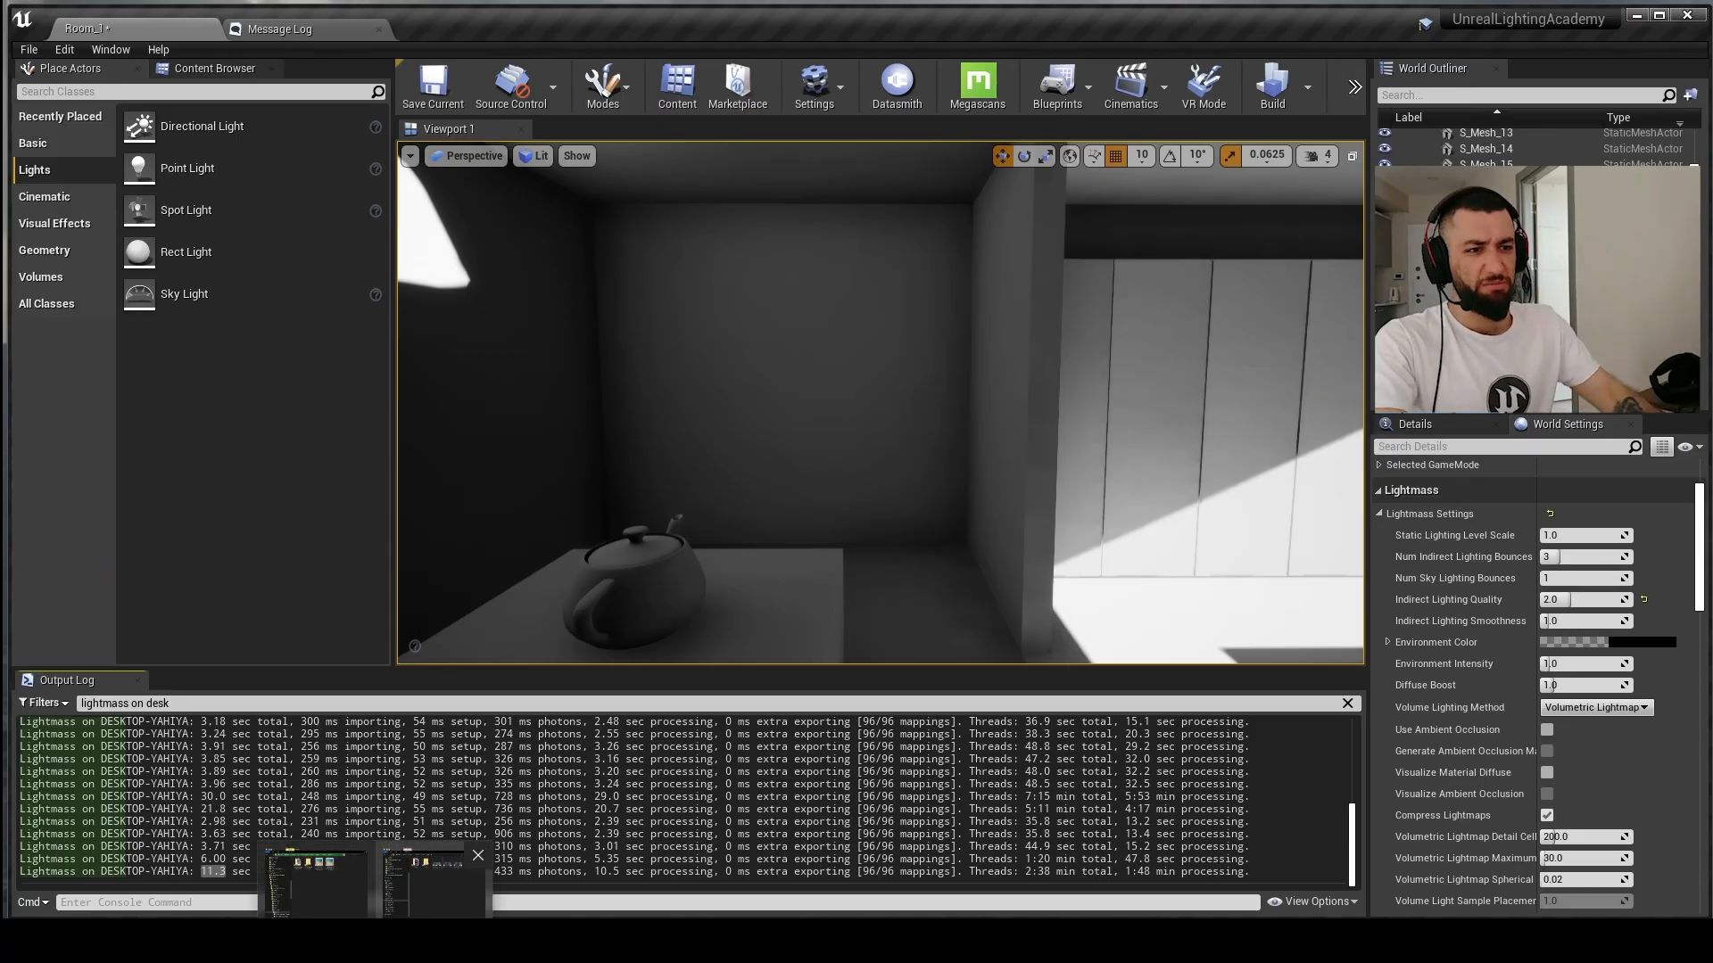
pyautogui.click(431, 917)
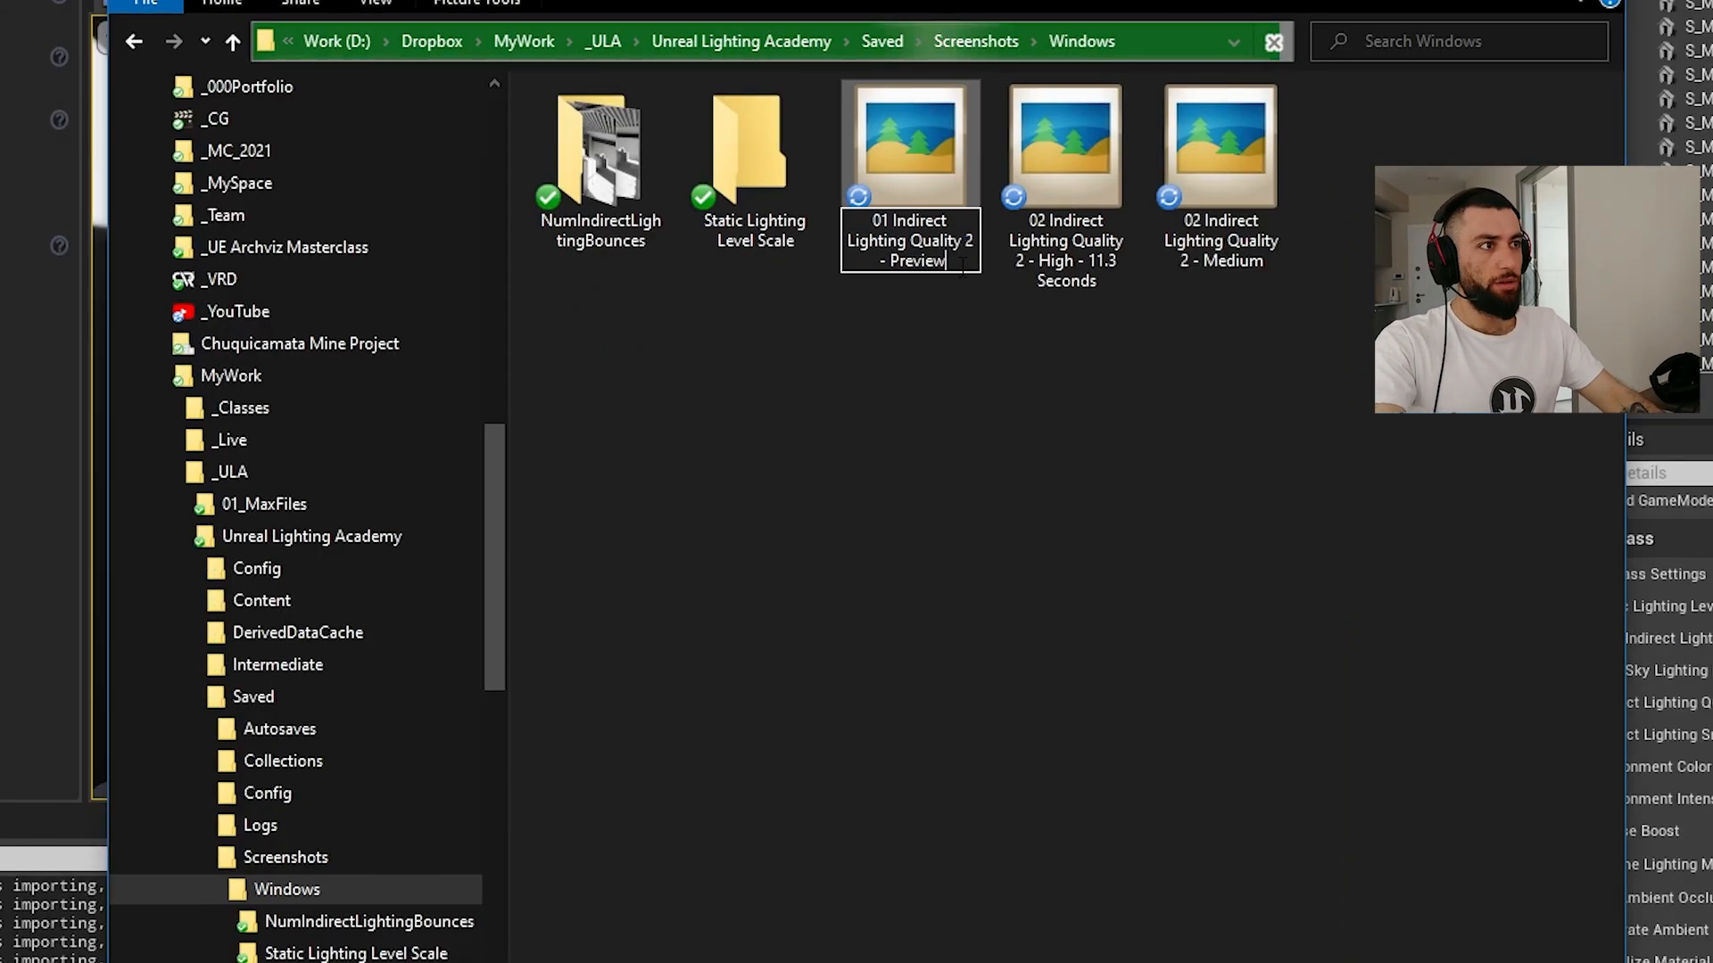
pyautogui.write('- 3.7 Sec')
# Step: Renumber the High screenshot so that it reads 03 Indirect Lighting Quality 2 - High - 11.3 Seconds
pyautogui.click(1212, 272)
pyautogui.doubleClick(1083, 280)
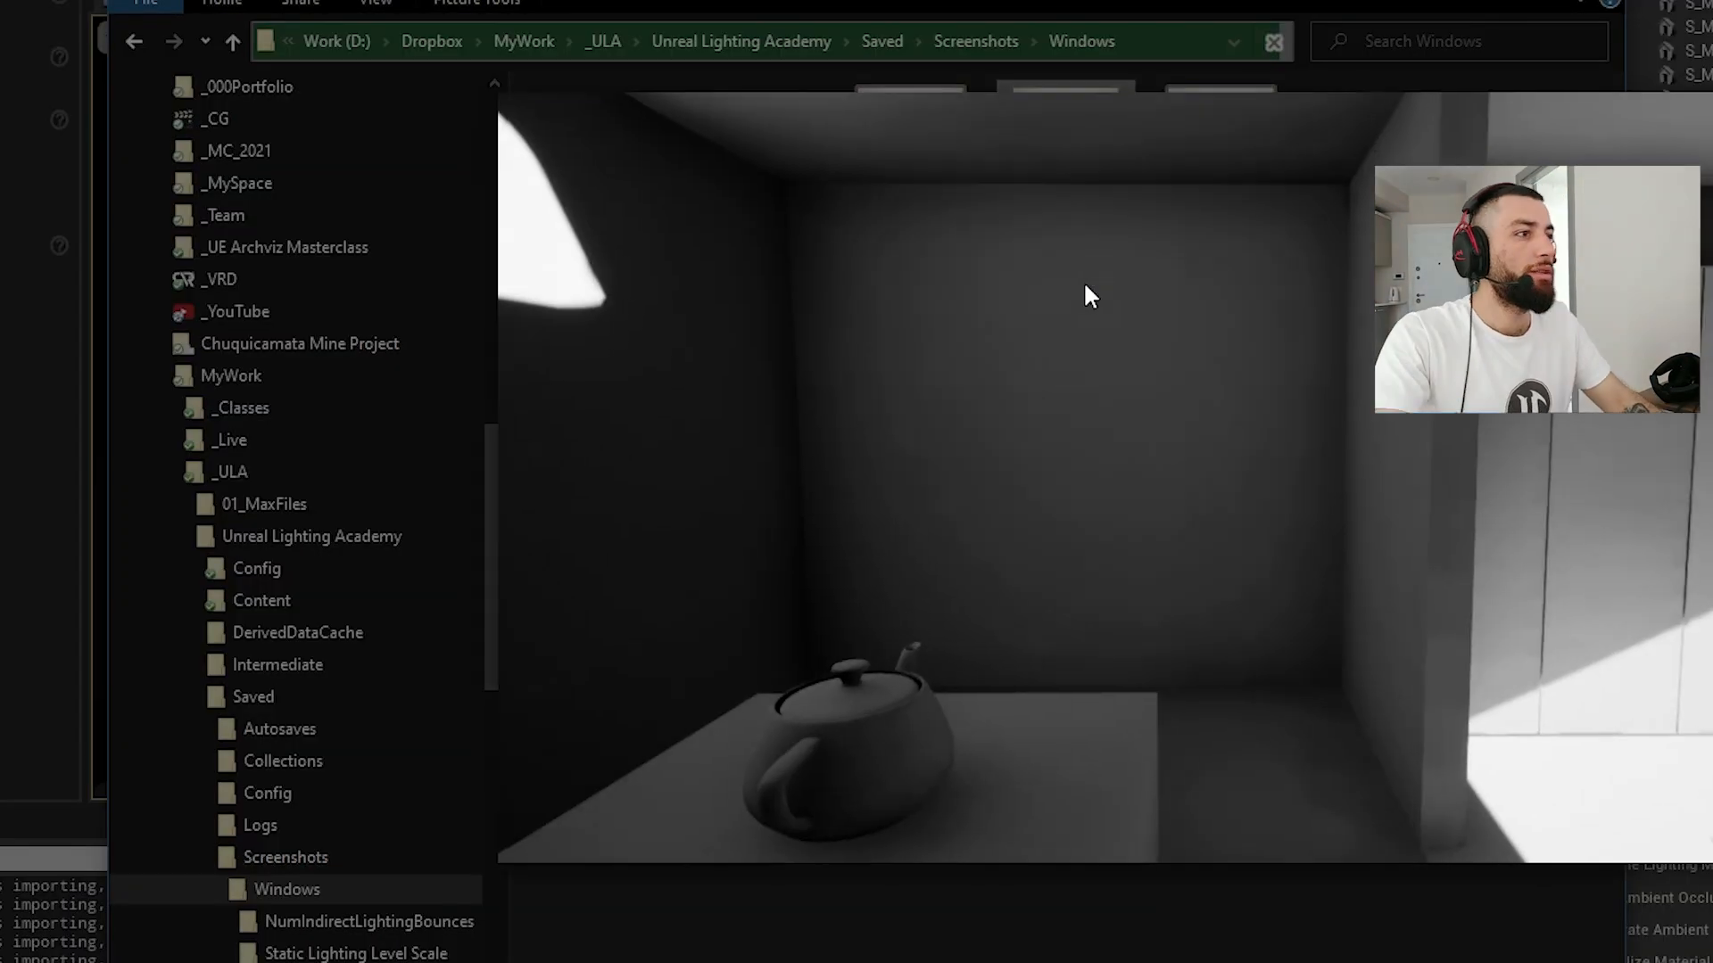
pyautogui.press('Escape')
pyautogui.press('F2')
pyautogui.click(1044, 228)
pyautogui.press('BackSpace')
pyautogui.write('3')
pyautogui.press('Tab')
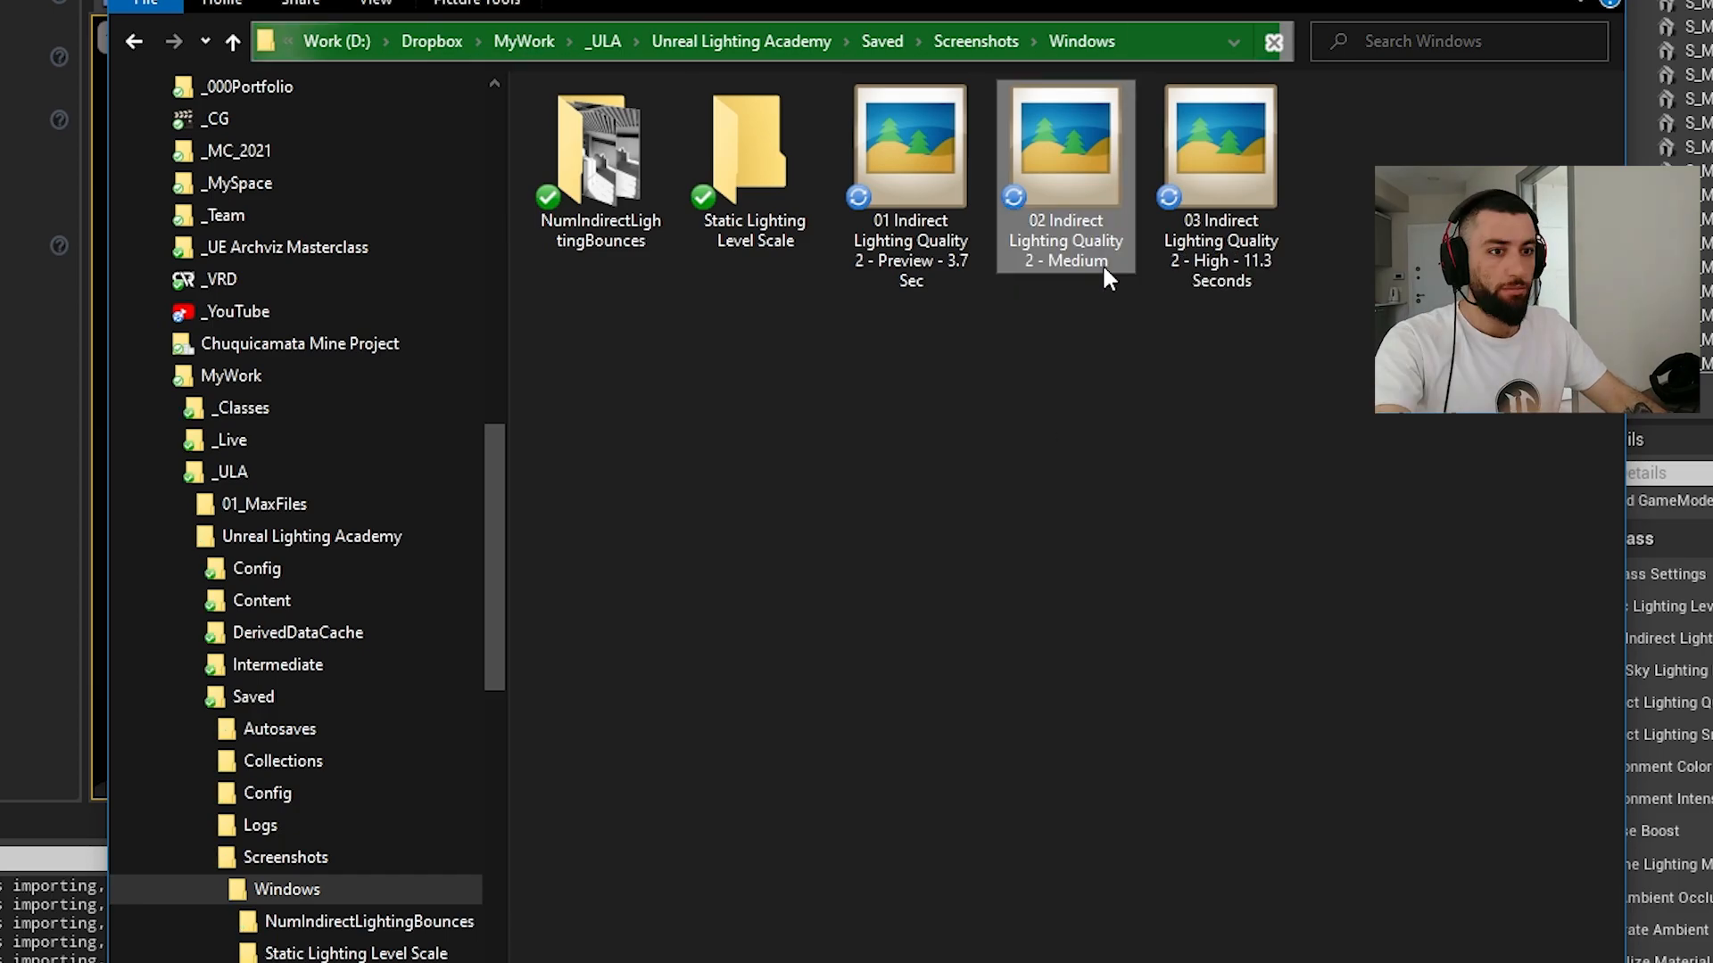
# Step: Add 11.3 Seconds to the Medium screenshot's name and rename the fourth one 04 Indirect Lighting Quality 2 - Production - 26 Seconds
pyautogui.click(1103, 264)
pyautogui.write('- 11.3 Seconds')
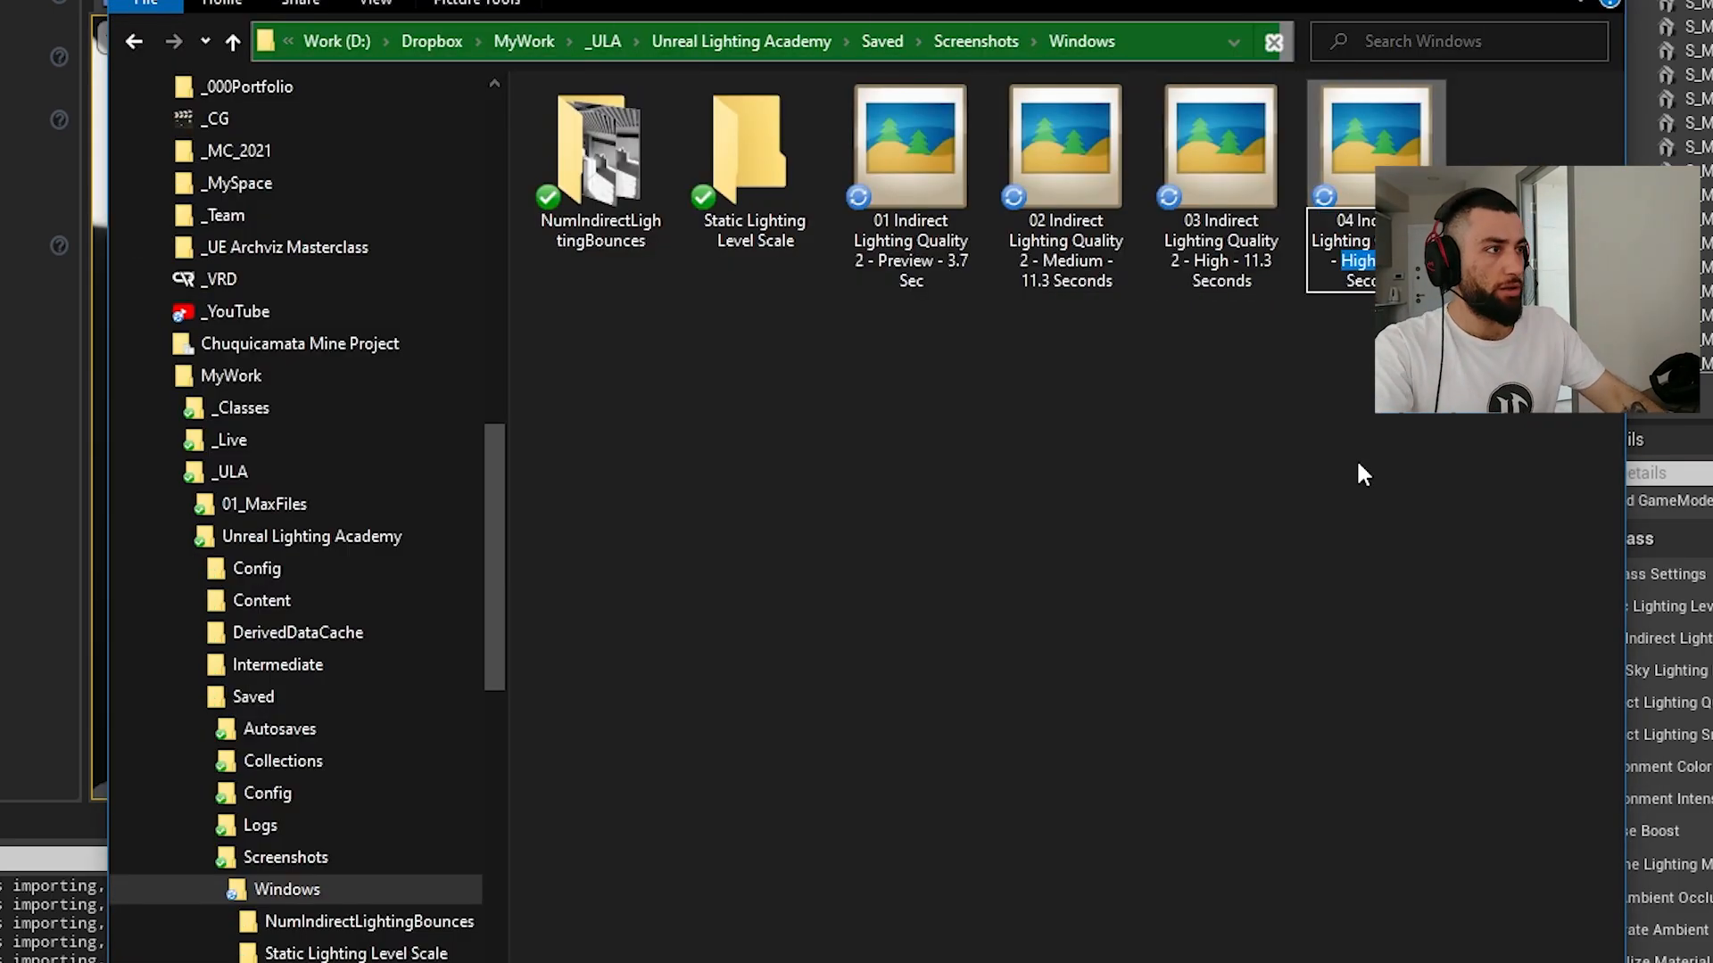
pyautogui.write('Production')
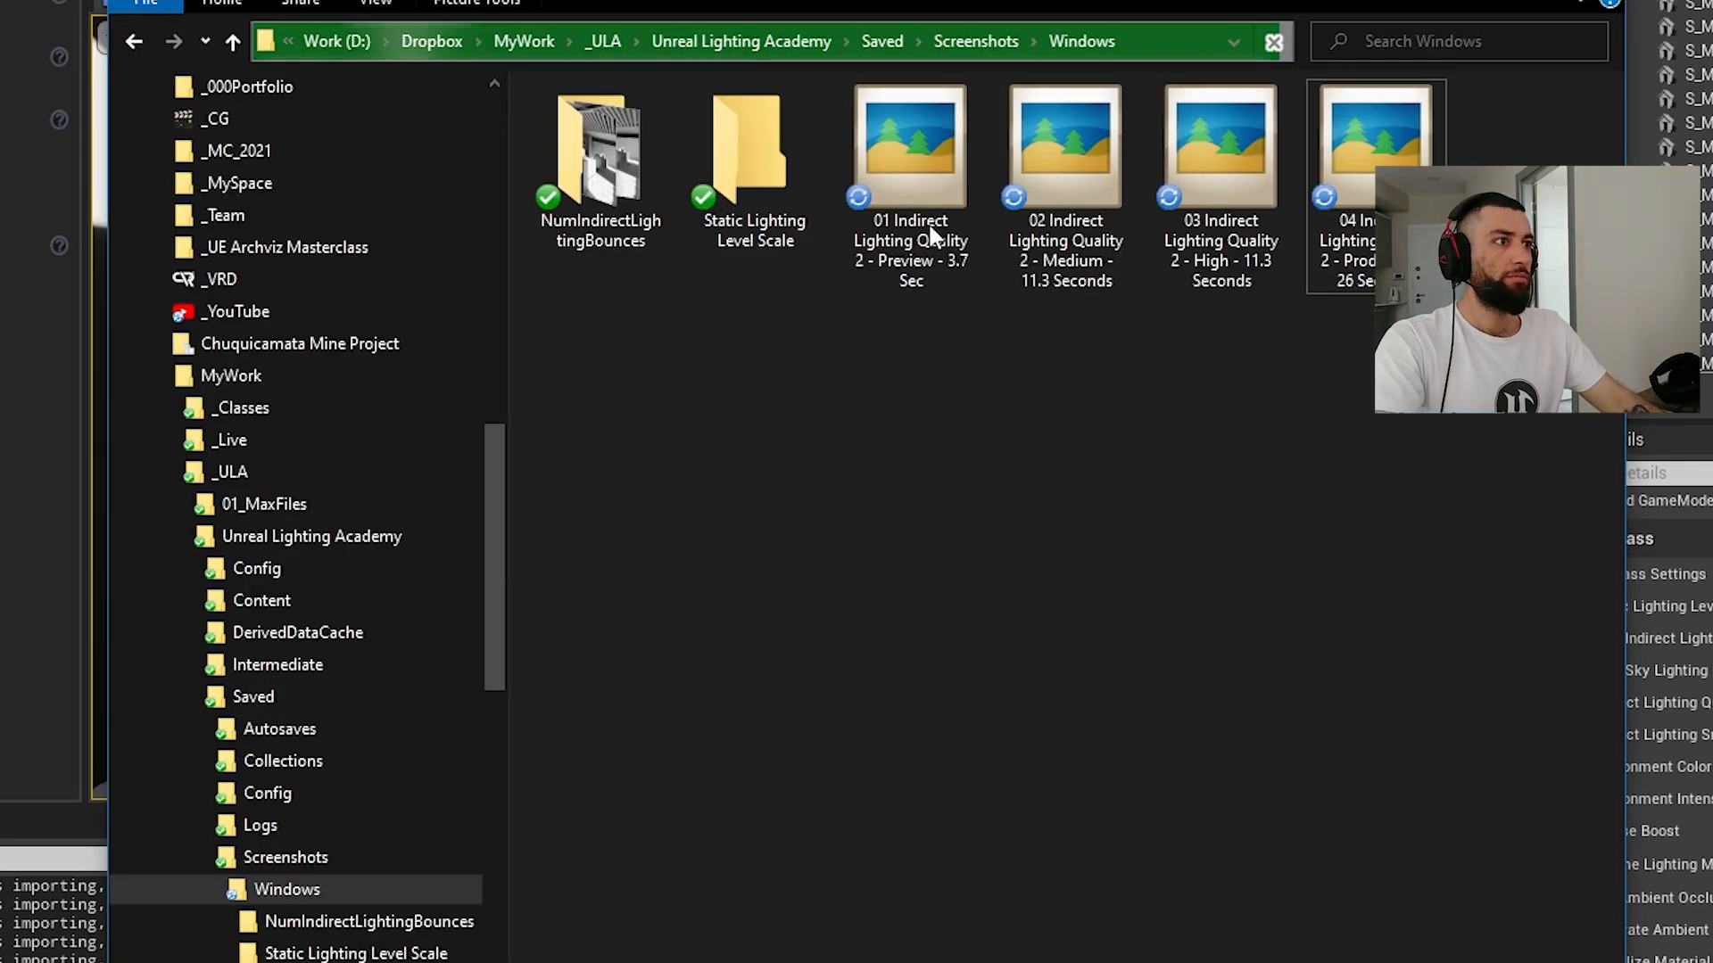
# Step: Compare the Preview, Medium, High and Production screenshots in the photo viewer, placed over the editor, and close the viewer
pyautogui.doubleClick(930, 235)
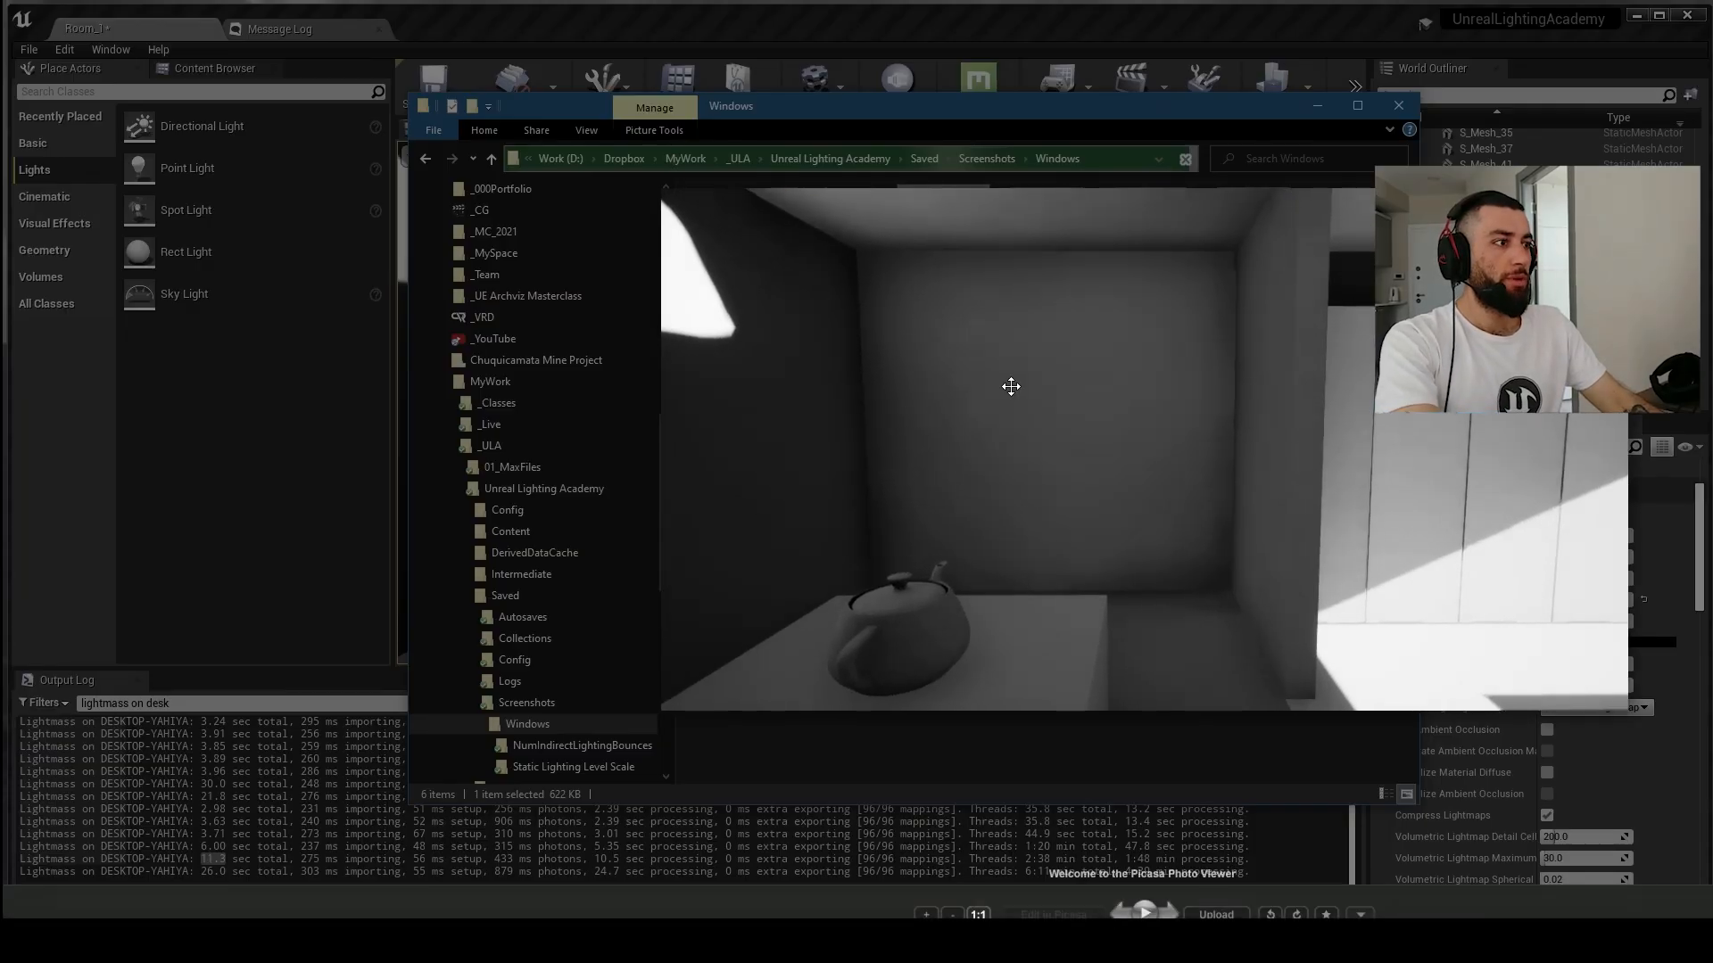
pyautogui.click(1075, 123)
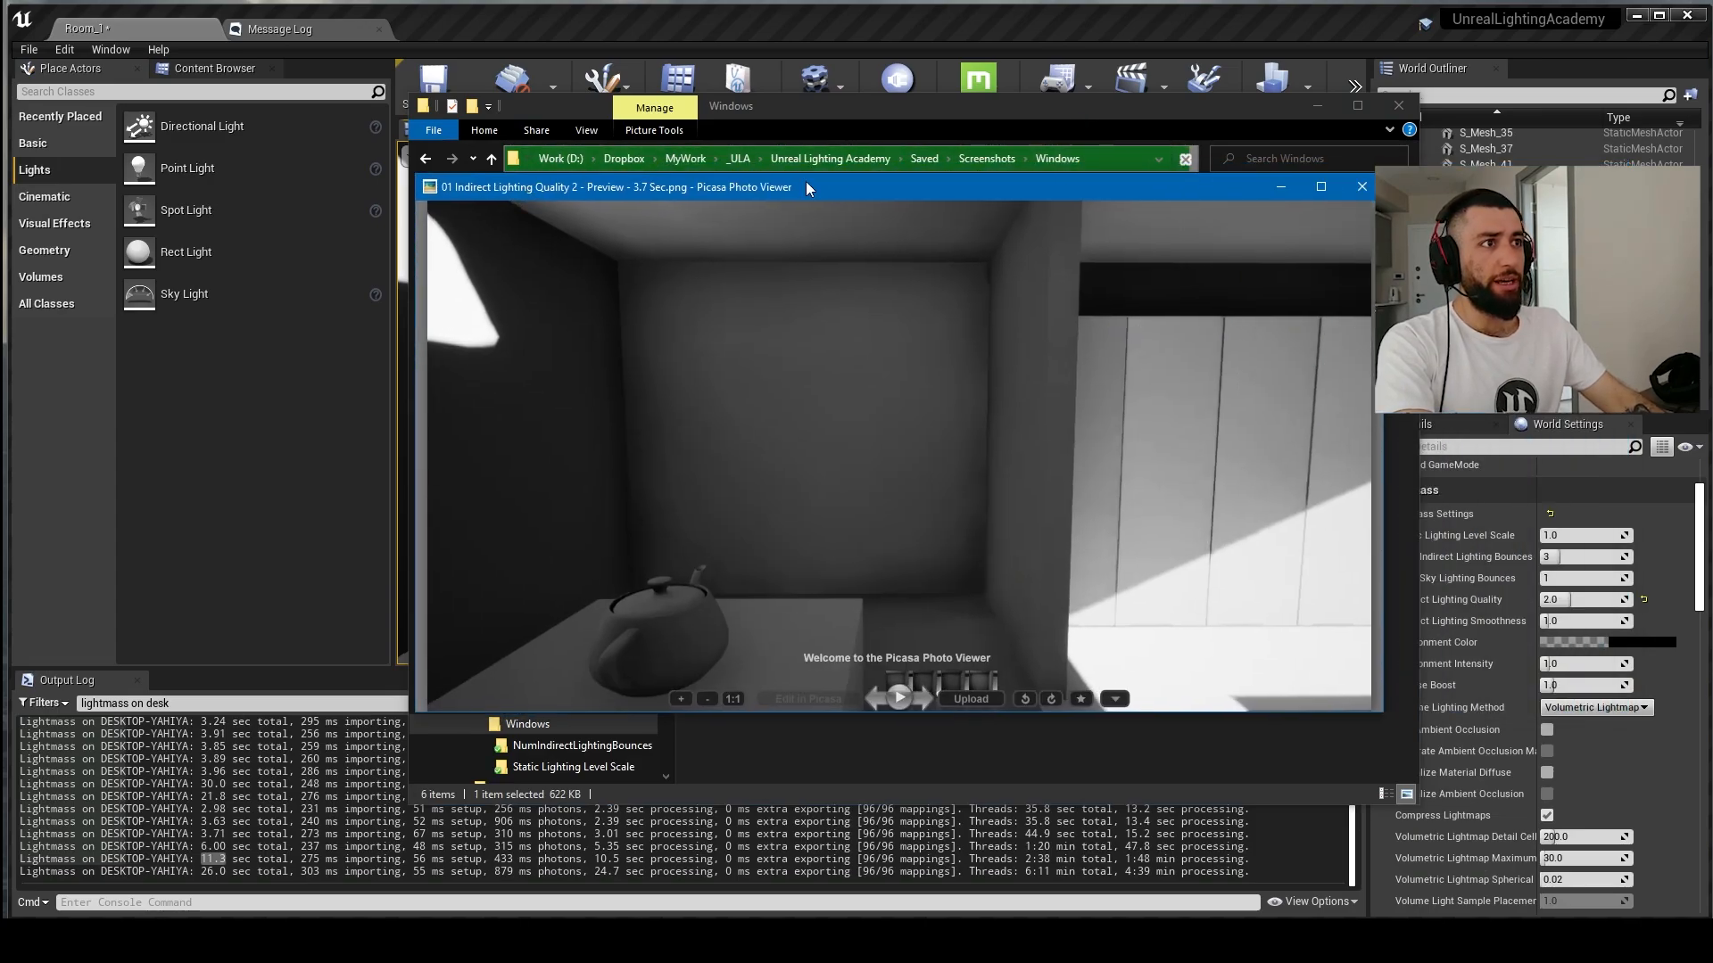
pyautogui.click(1317, 106)
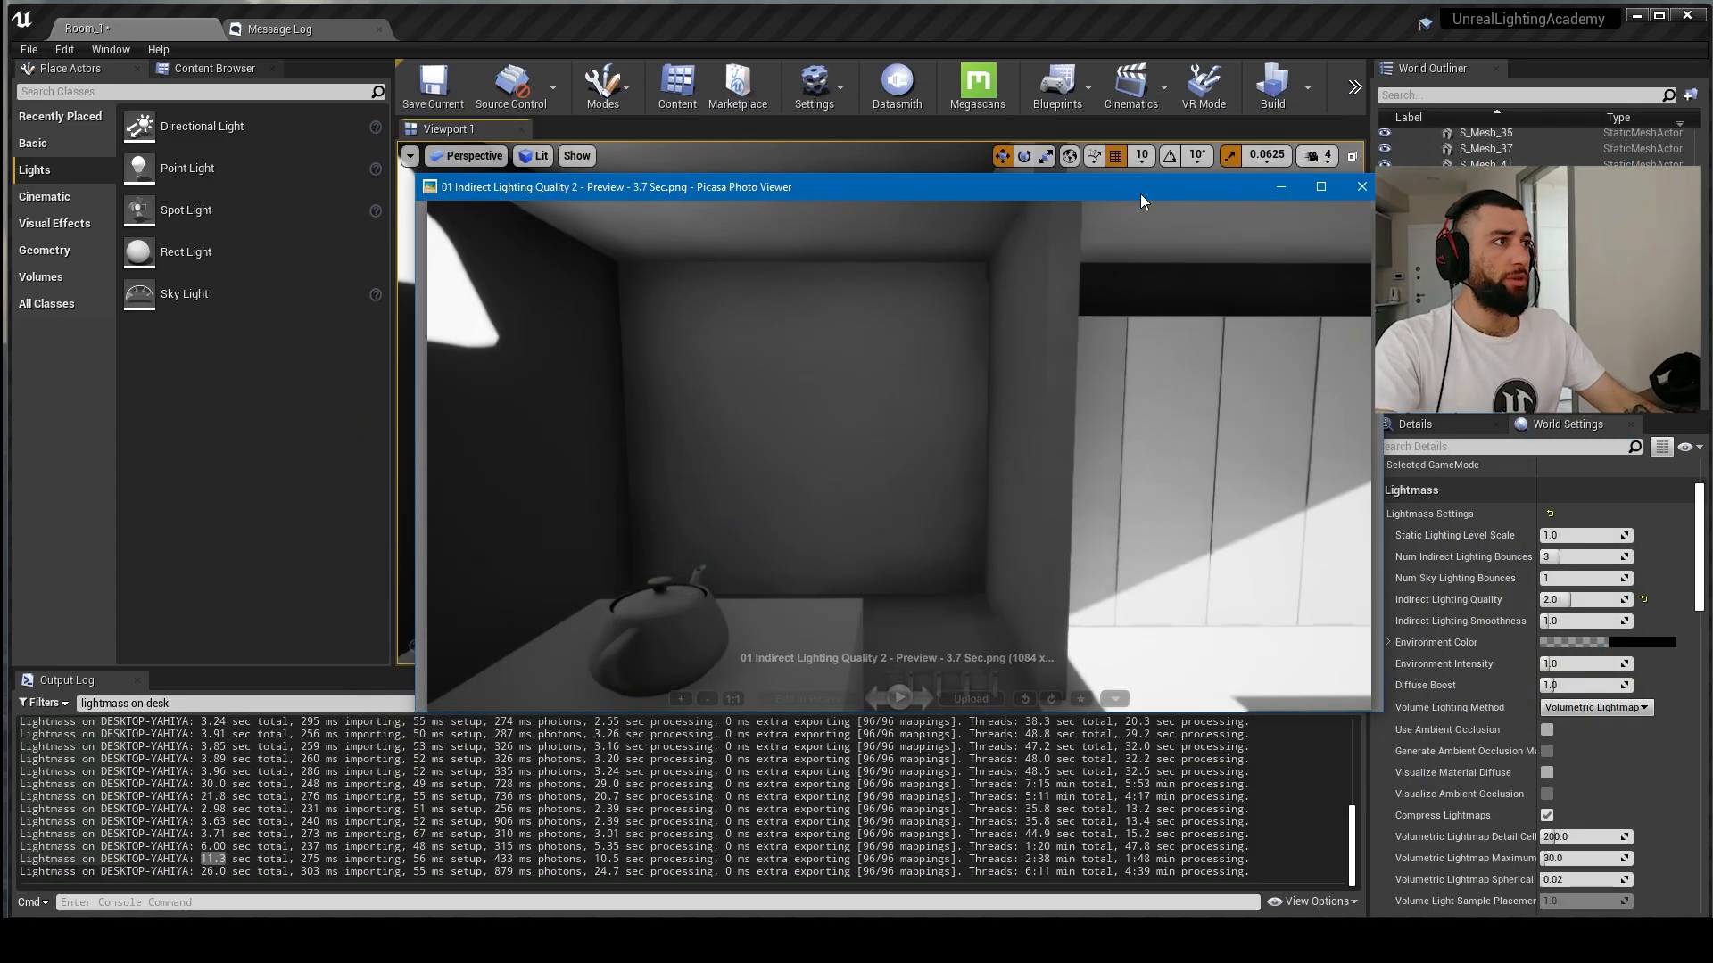
pyautogui.moveTo(588, 194); pyautogui.dragTo(437, 183)
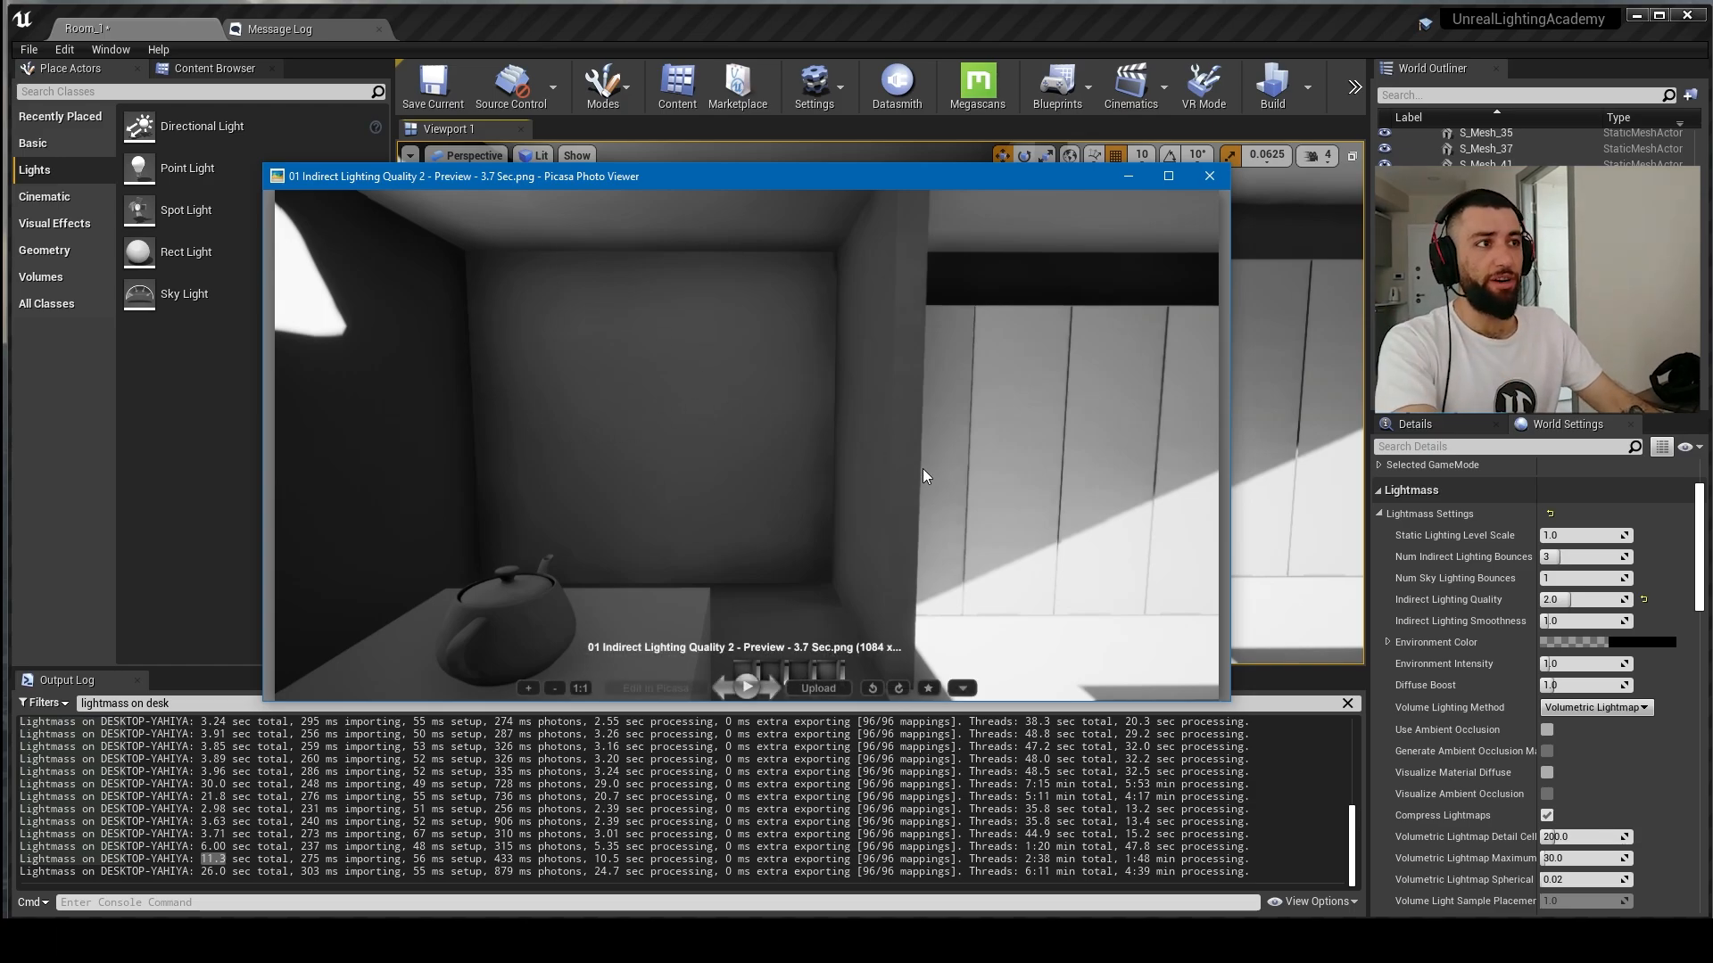
pyautogui.press('Right')
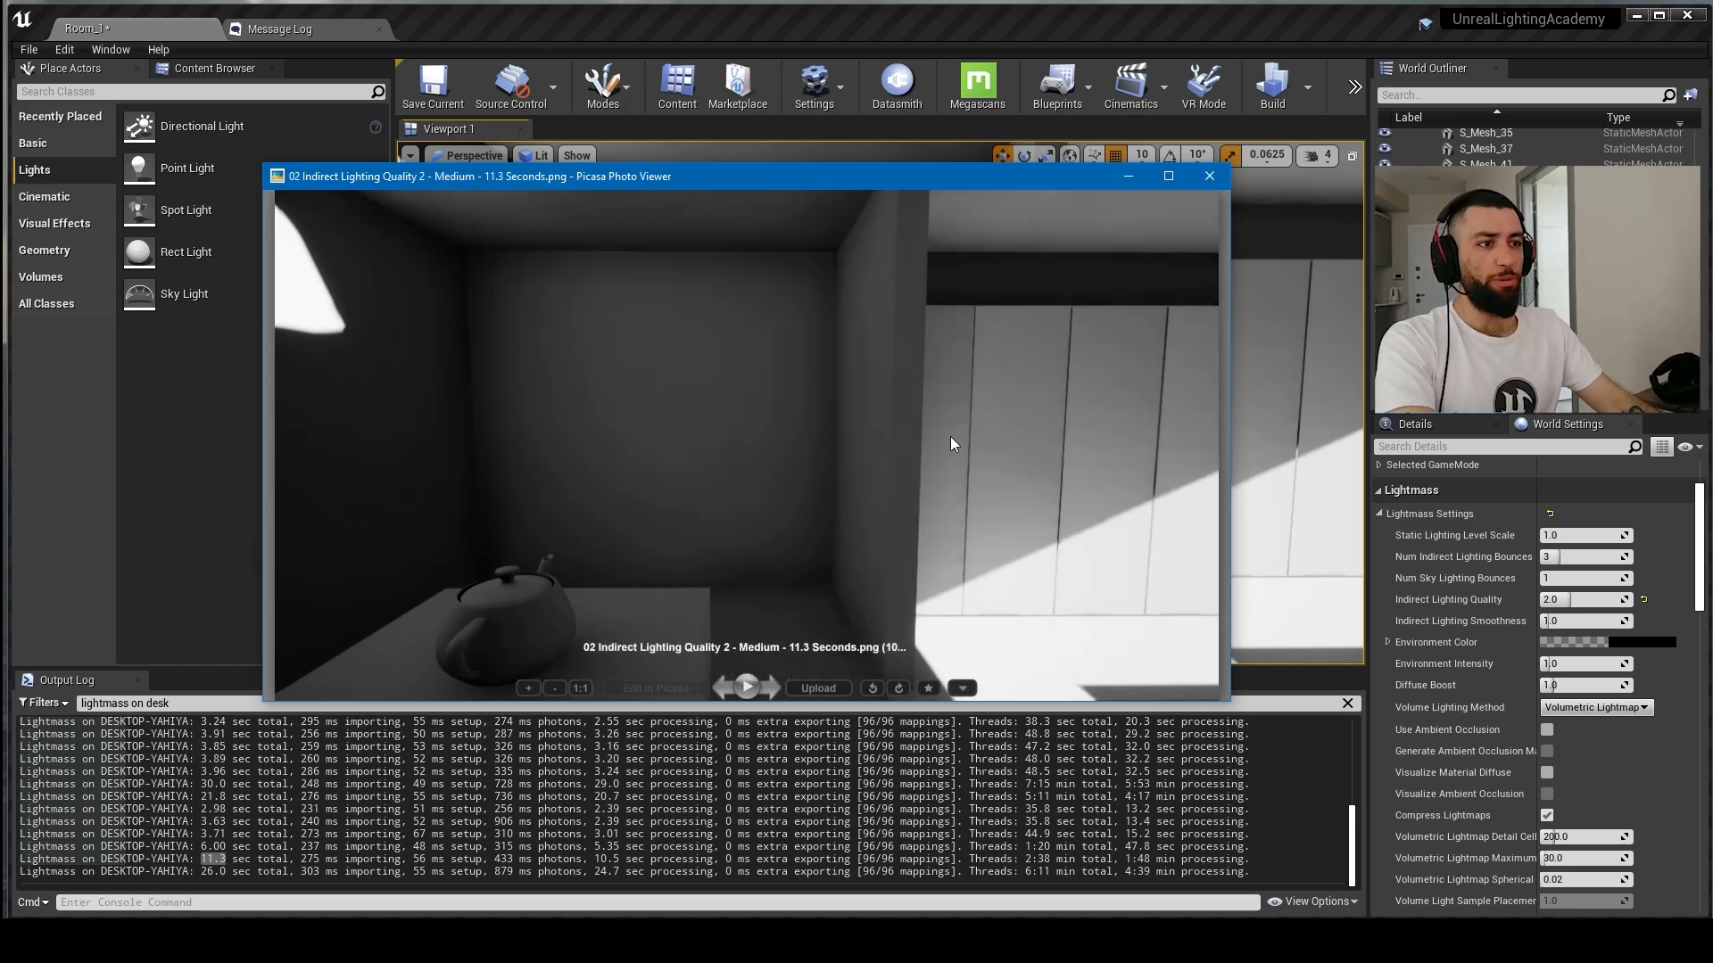
pyautogui.press('Right')
pyautogui.press('Right')
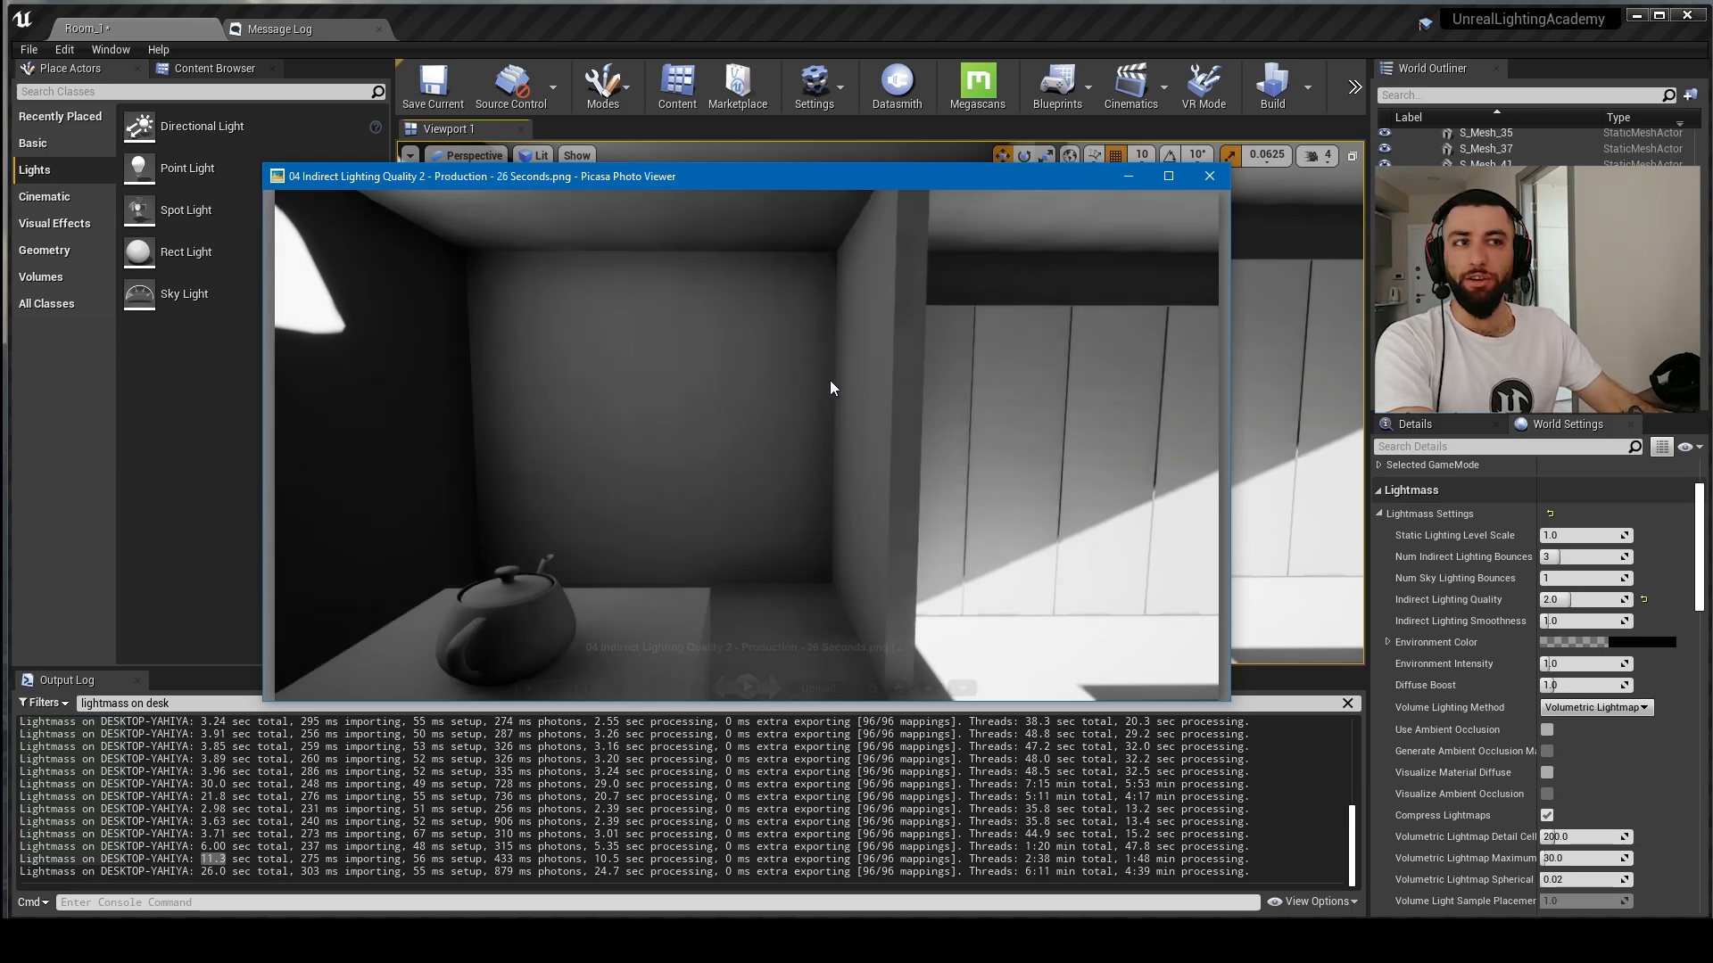
pyautogui.press('Right')
pyautogui.click(1208, 177)
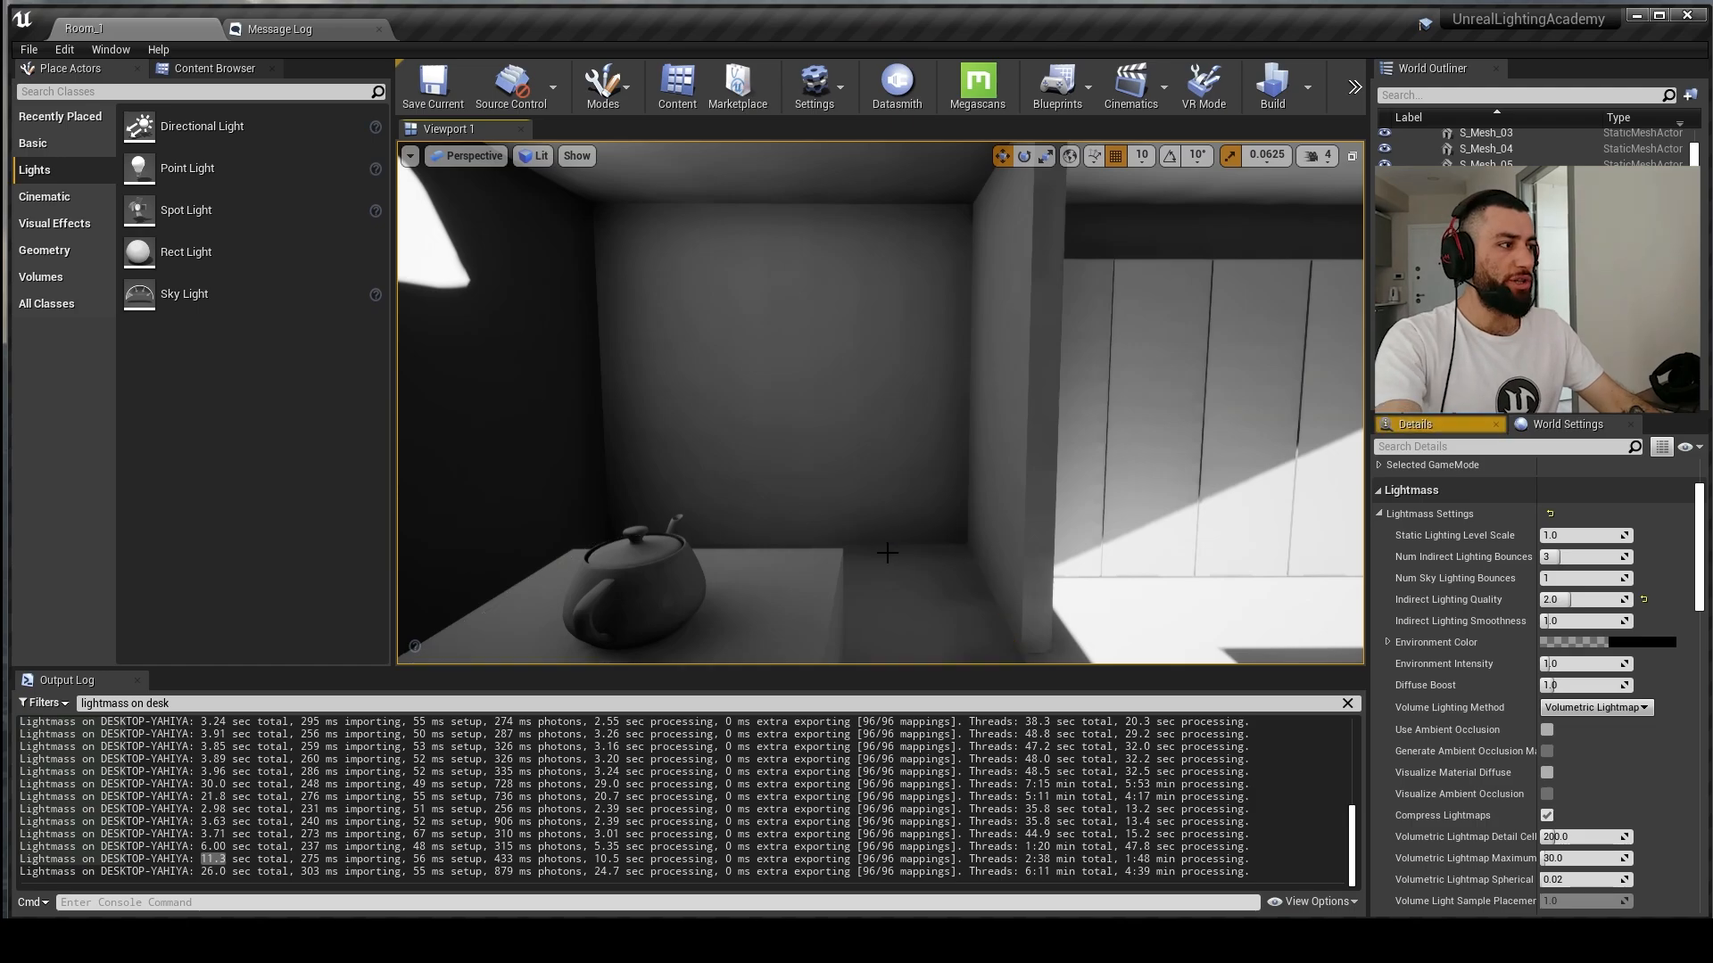
# Step: Set Indirect Lighting Quality to 4.0 in the Lightmass settings and build the lighting
pyautogui.moveTo(1459, 610)
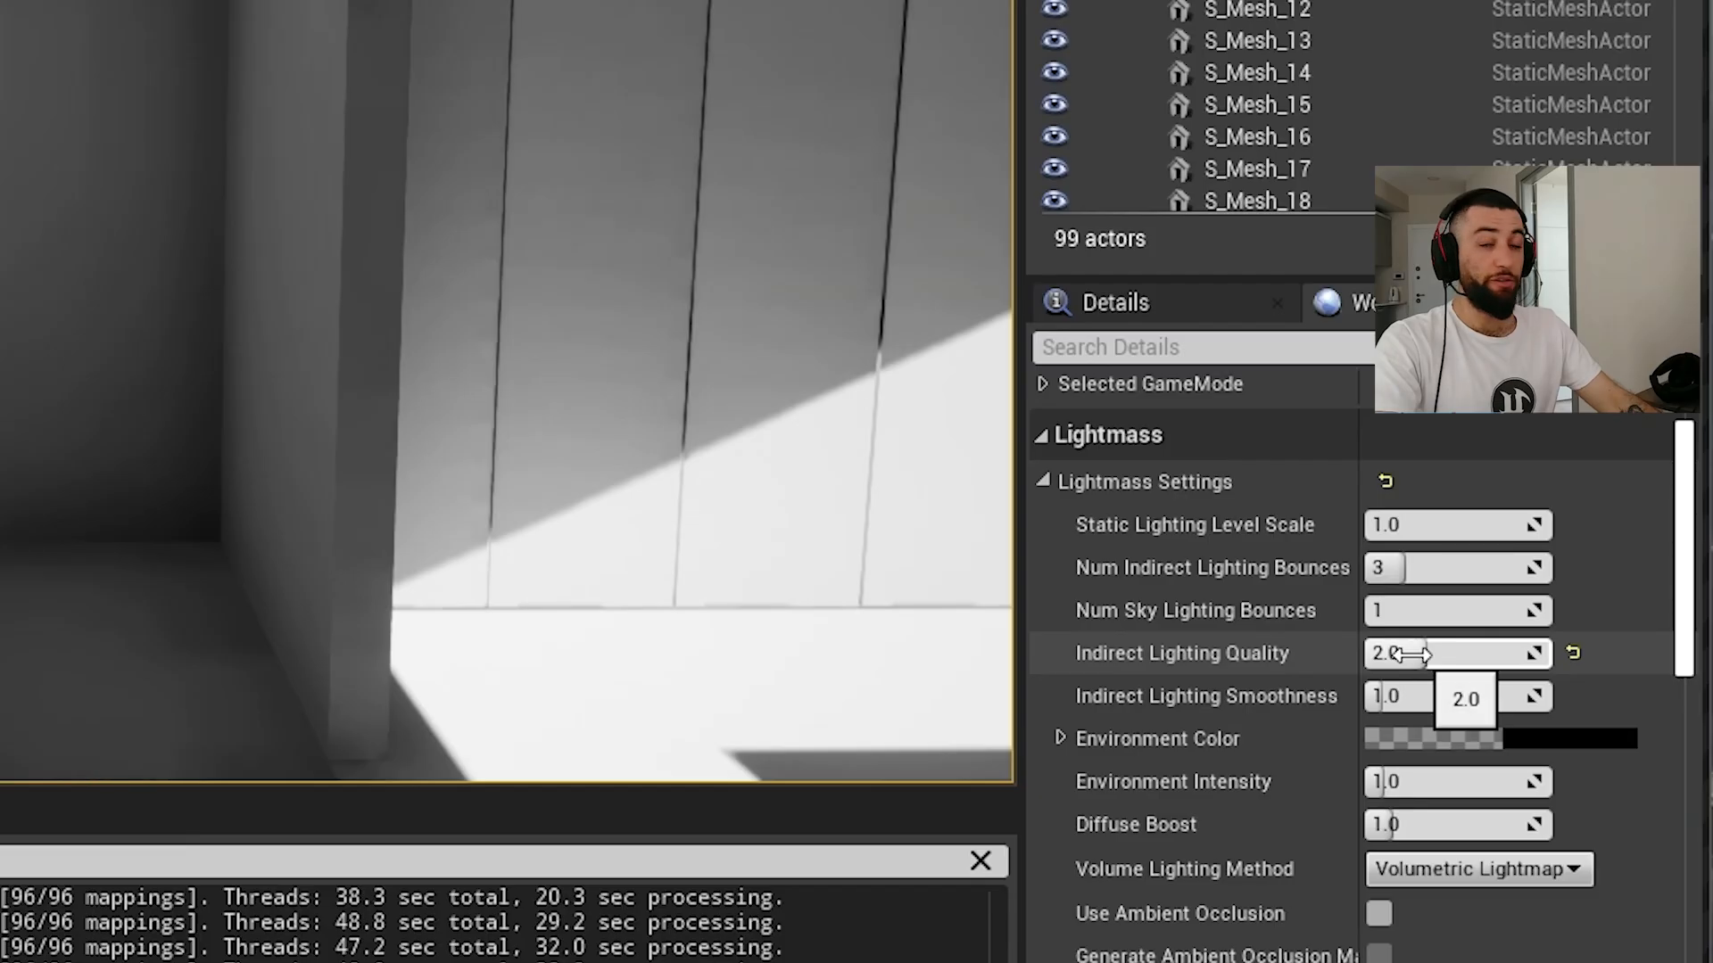
pyautogui.click(1399, 654)
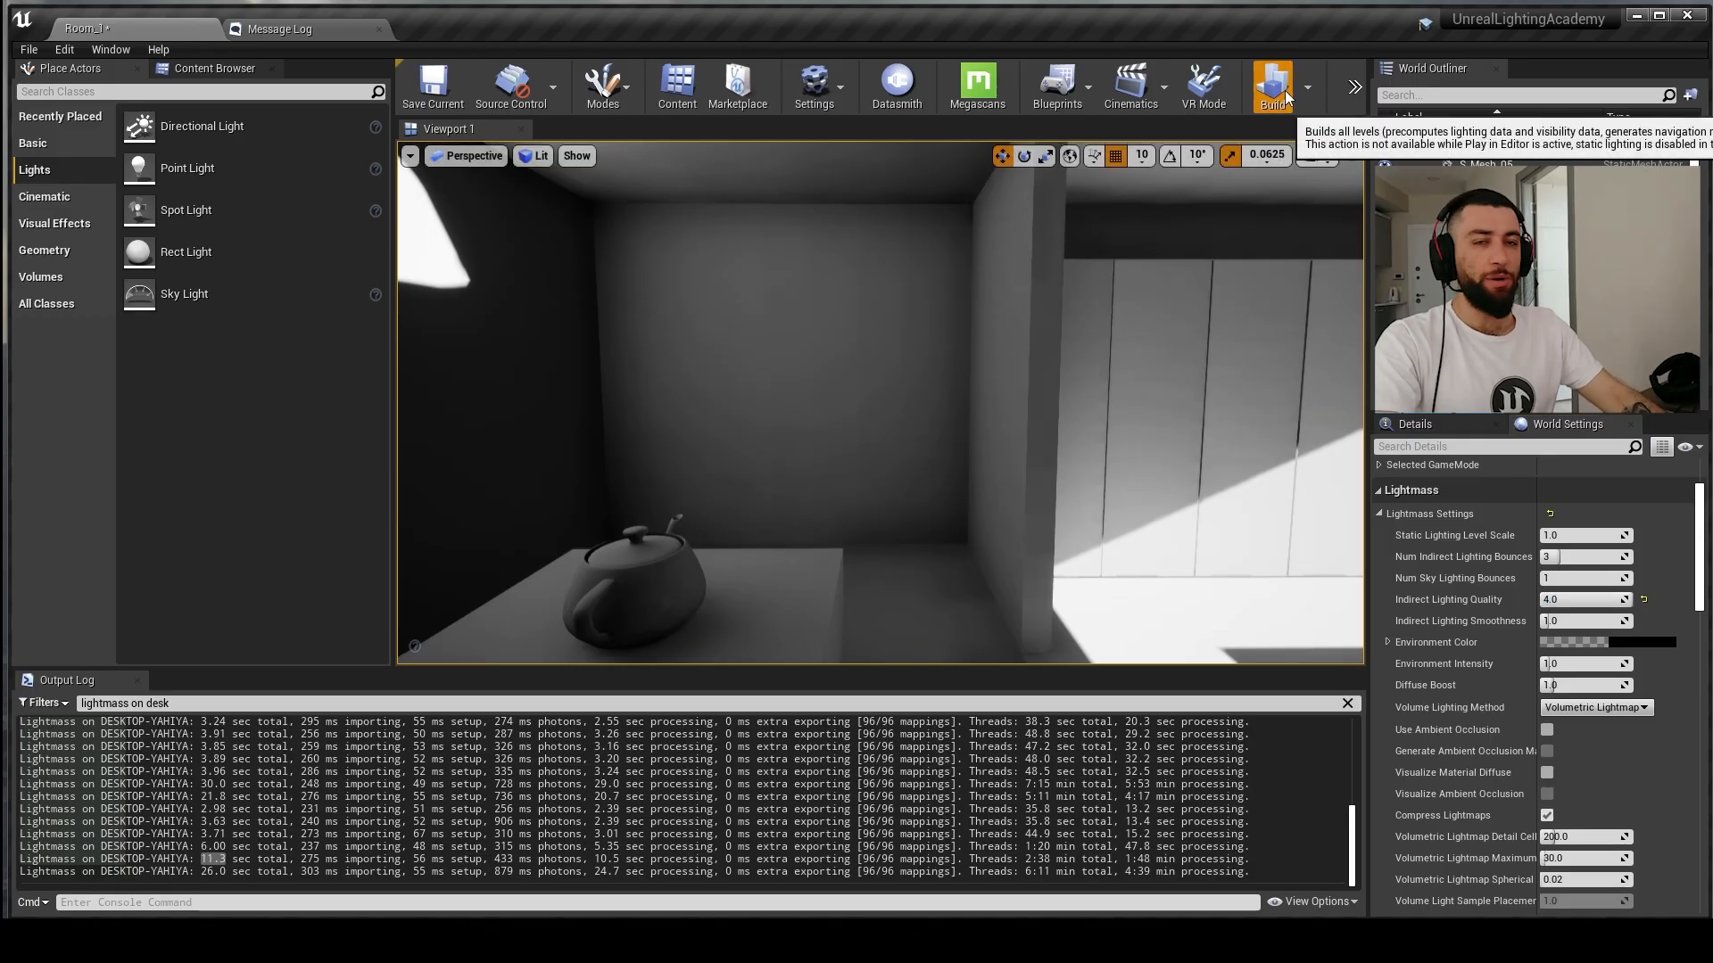
pyautogui.click(1279, 112)
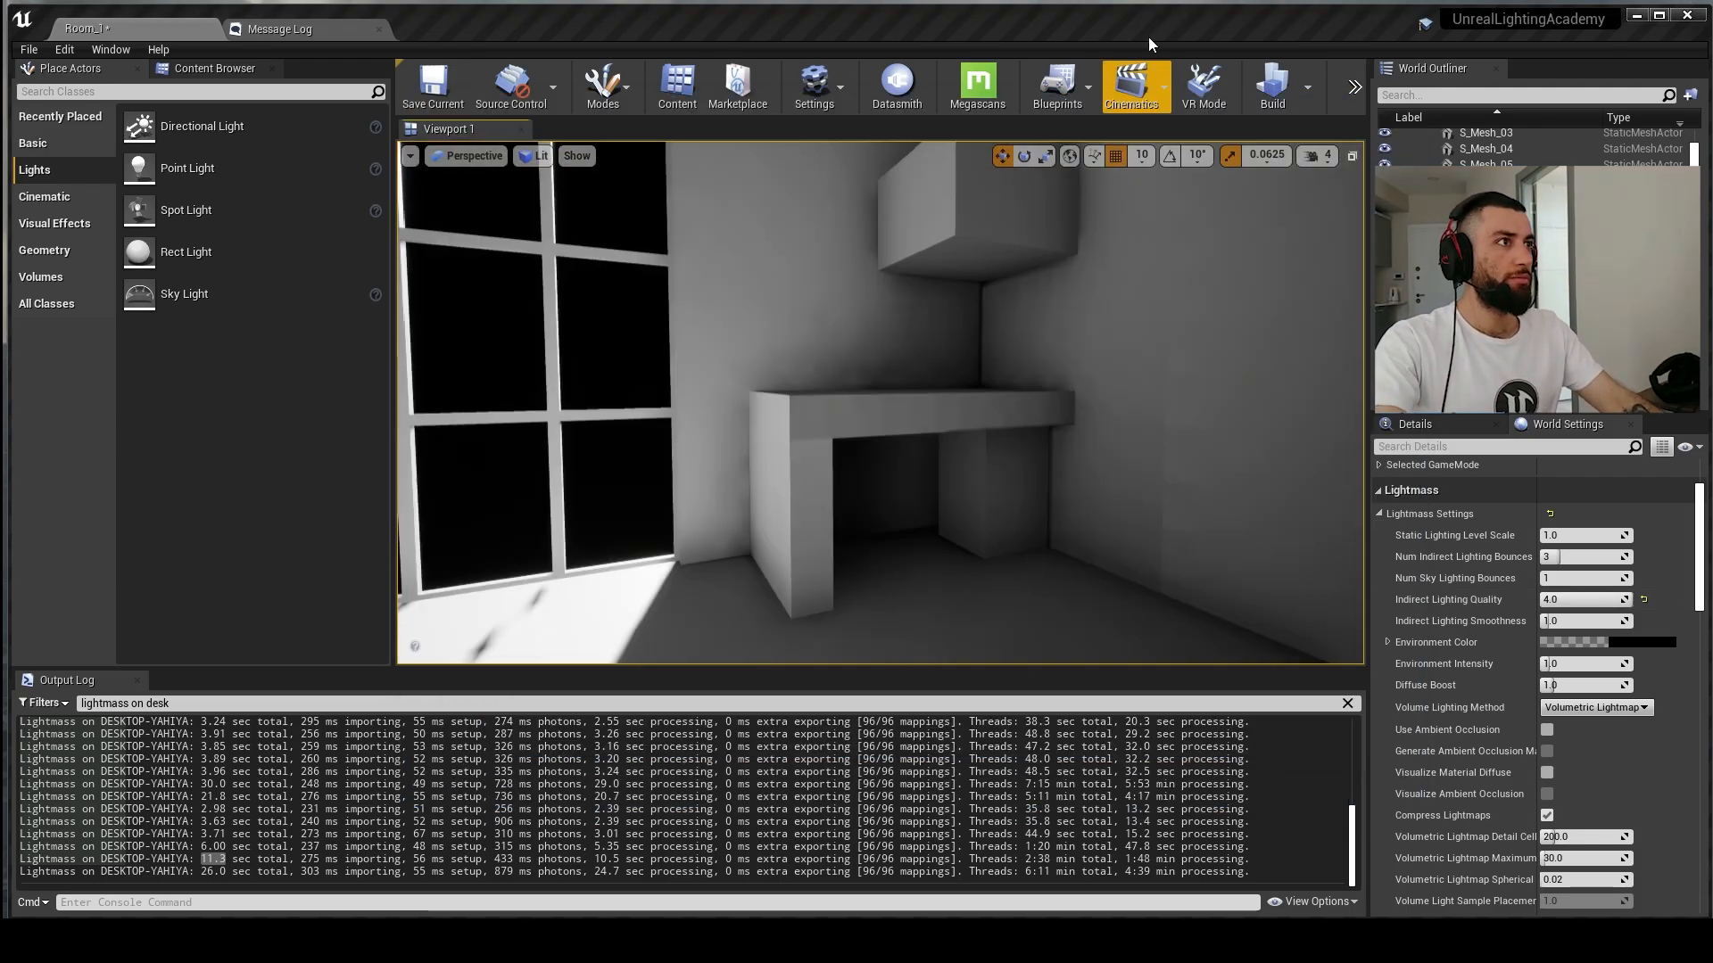
pyautogui.click(1263, 80)
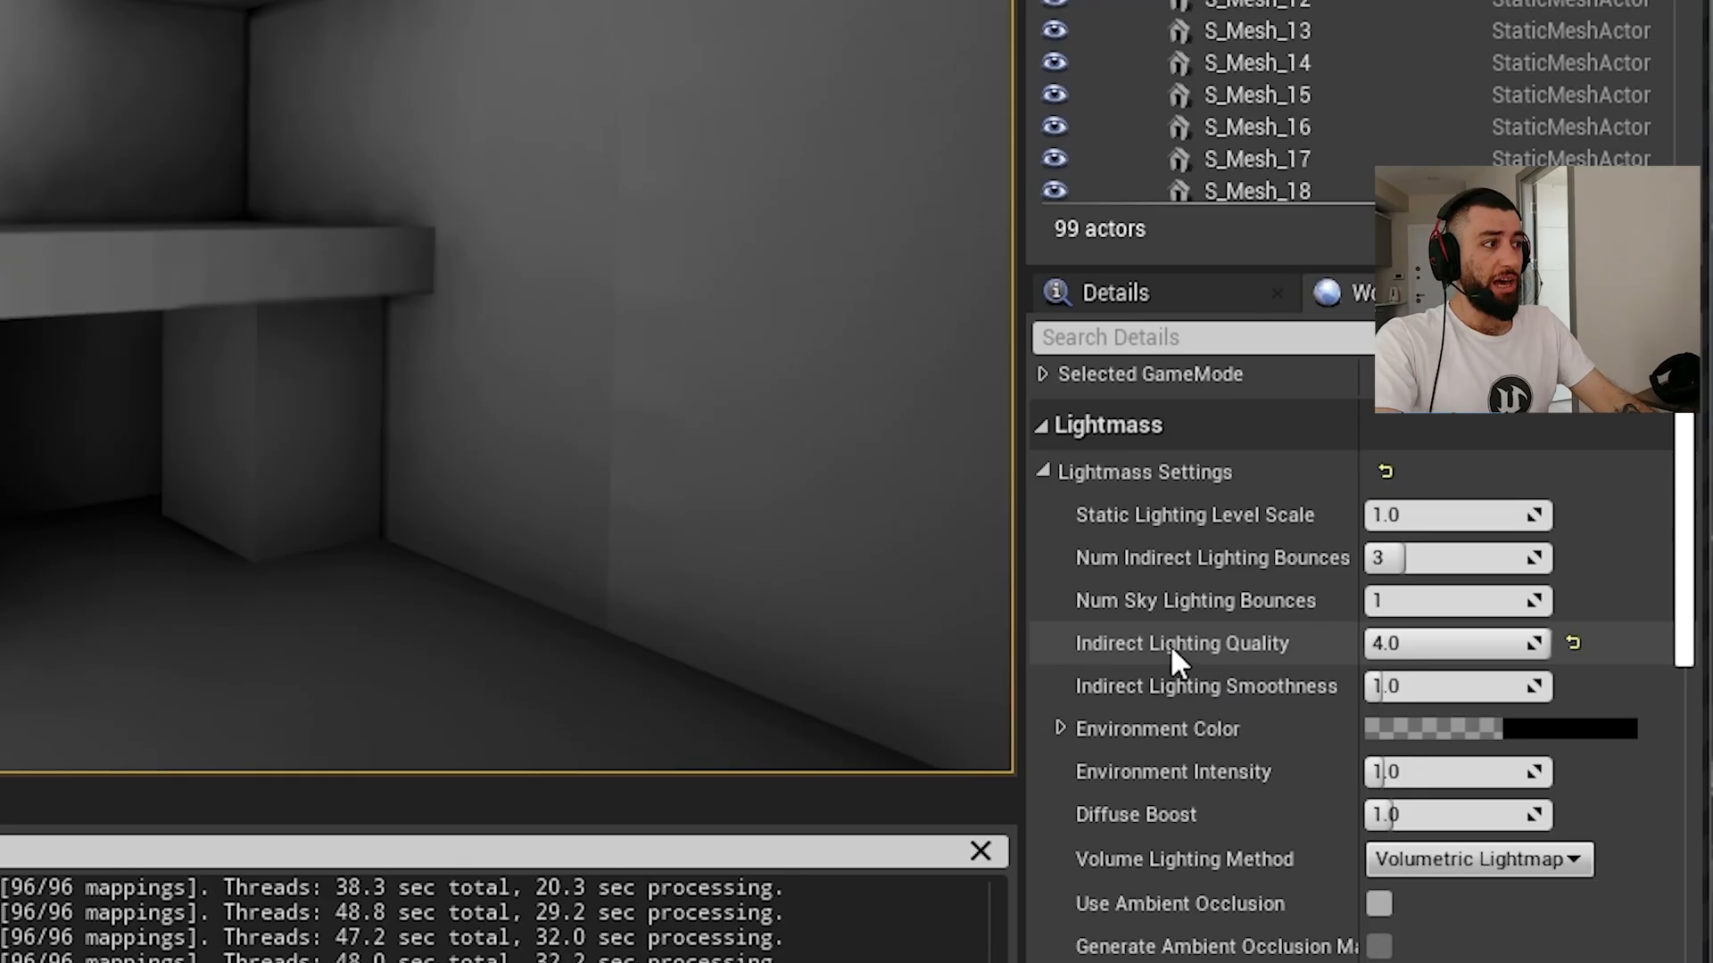
pyautogui.moveTo(1433, 602)
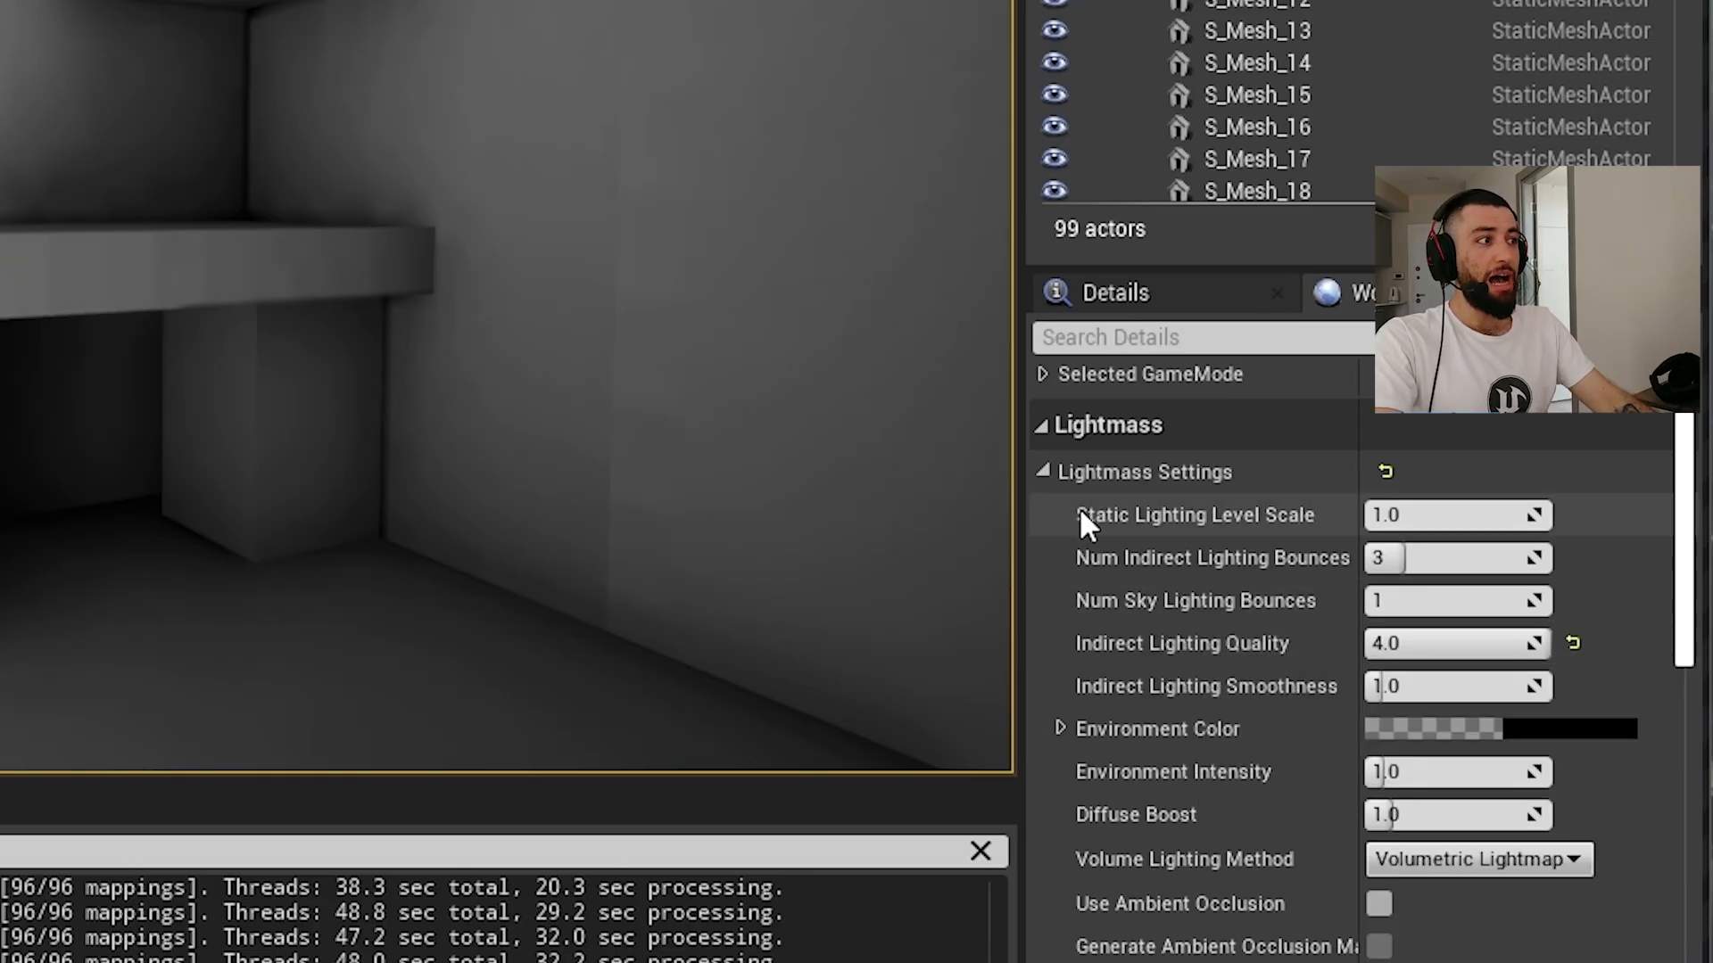
pyautogui.moveTo(1081, 510)
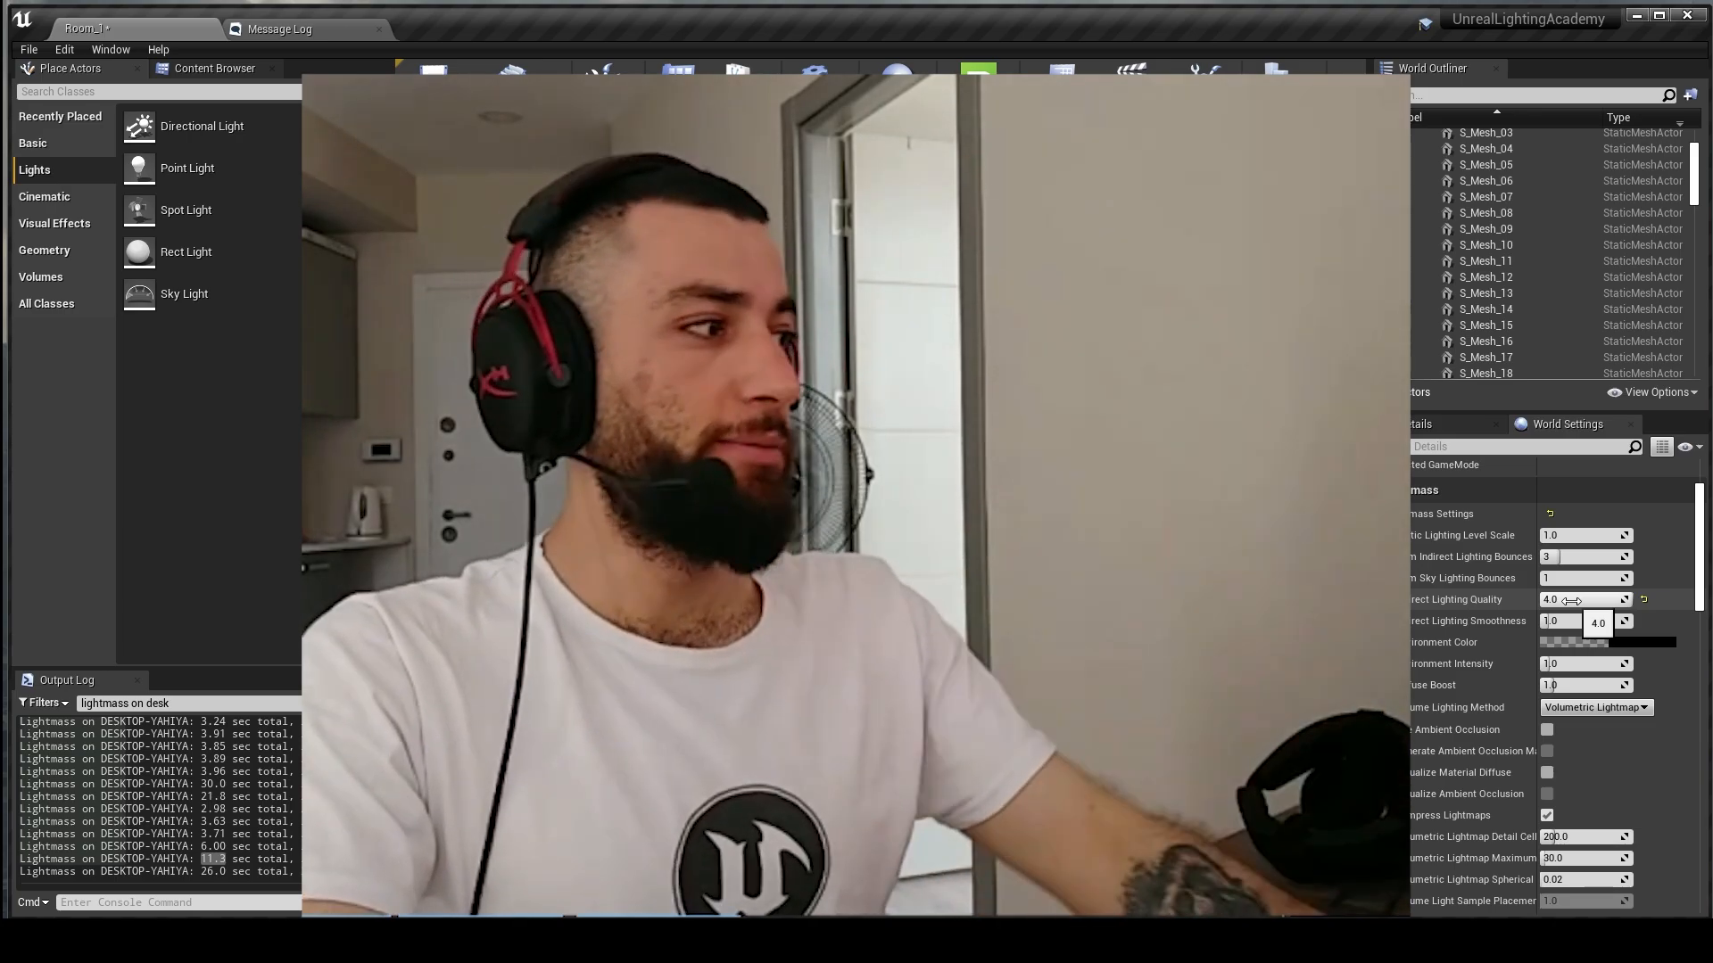
# Step: Switch between saved camera views 1 and 2 to capture screenshots of the baked room
pyautogui.press('2')
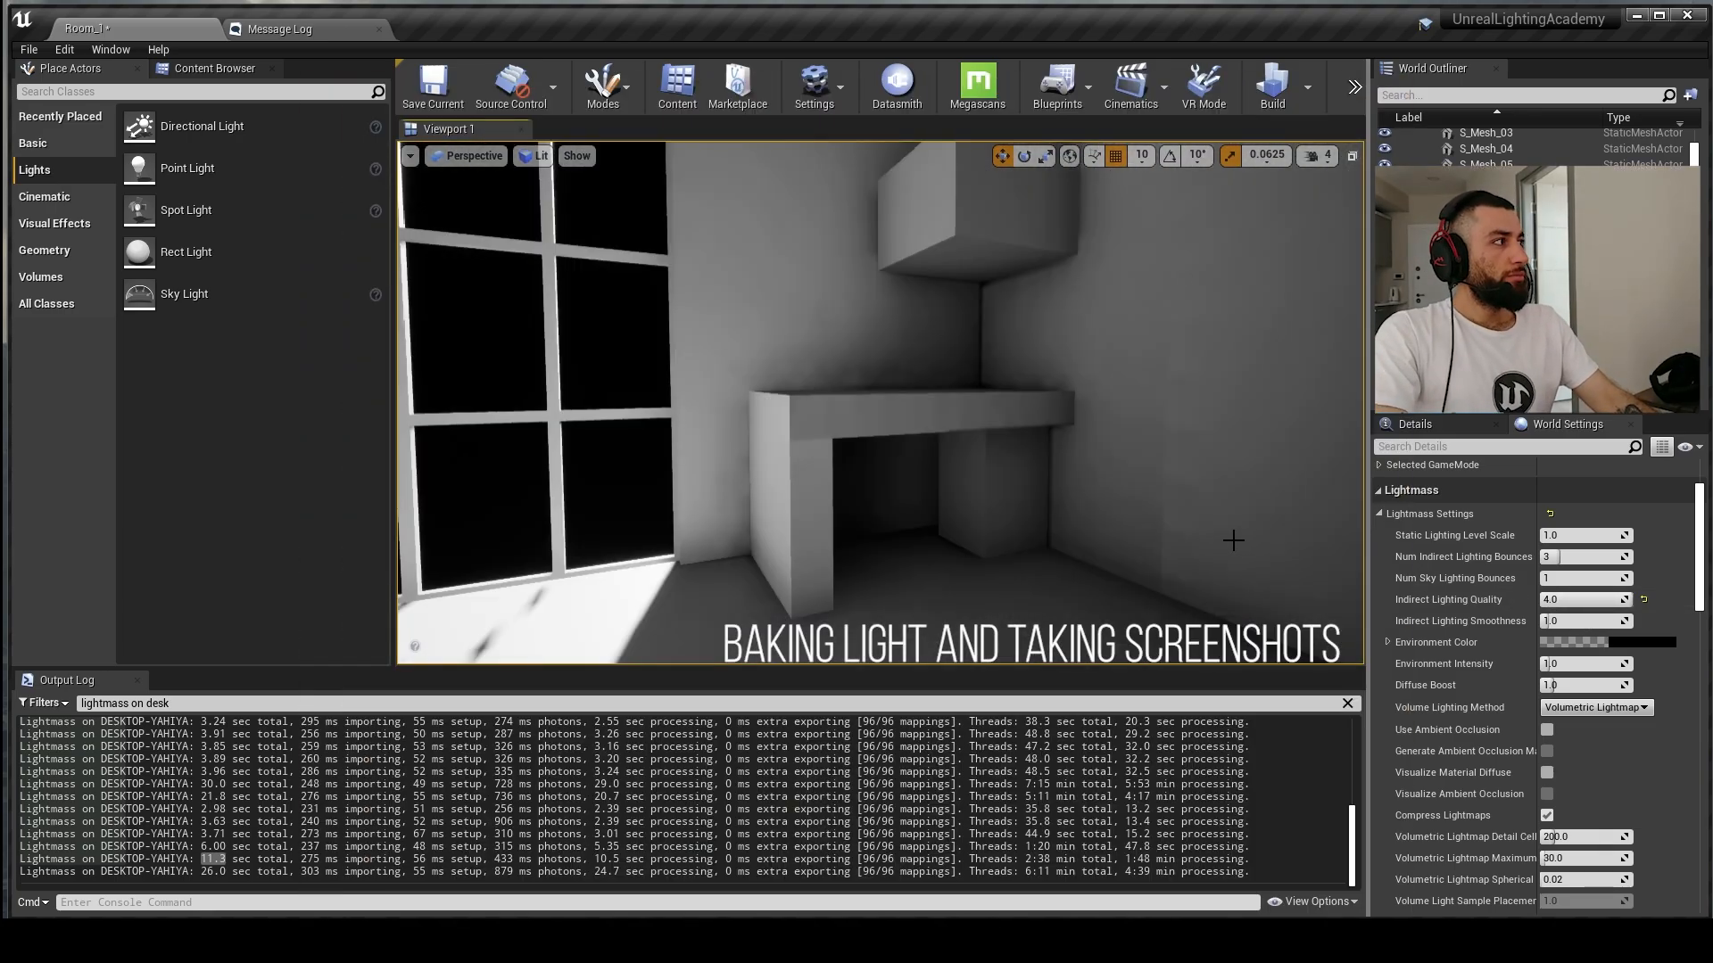
pyautogui.press('1')
pyautogui.press('2')
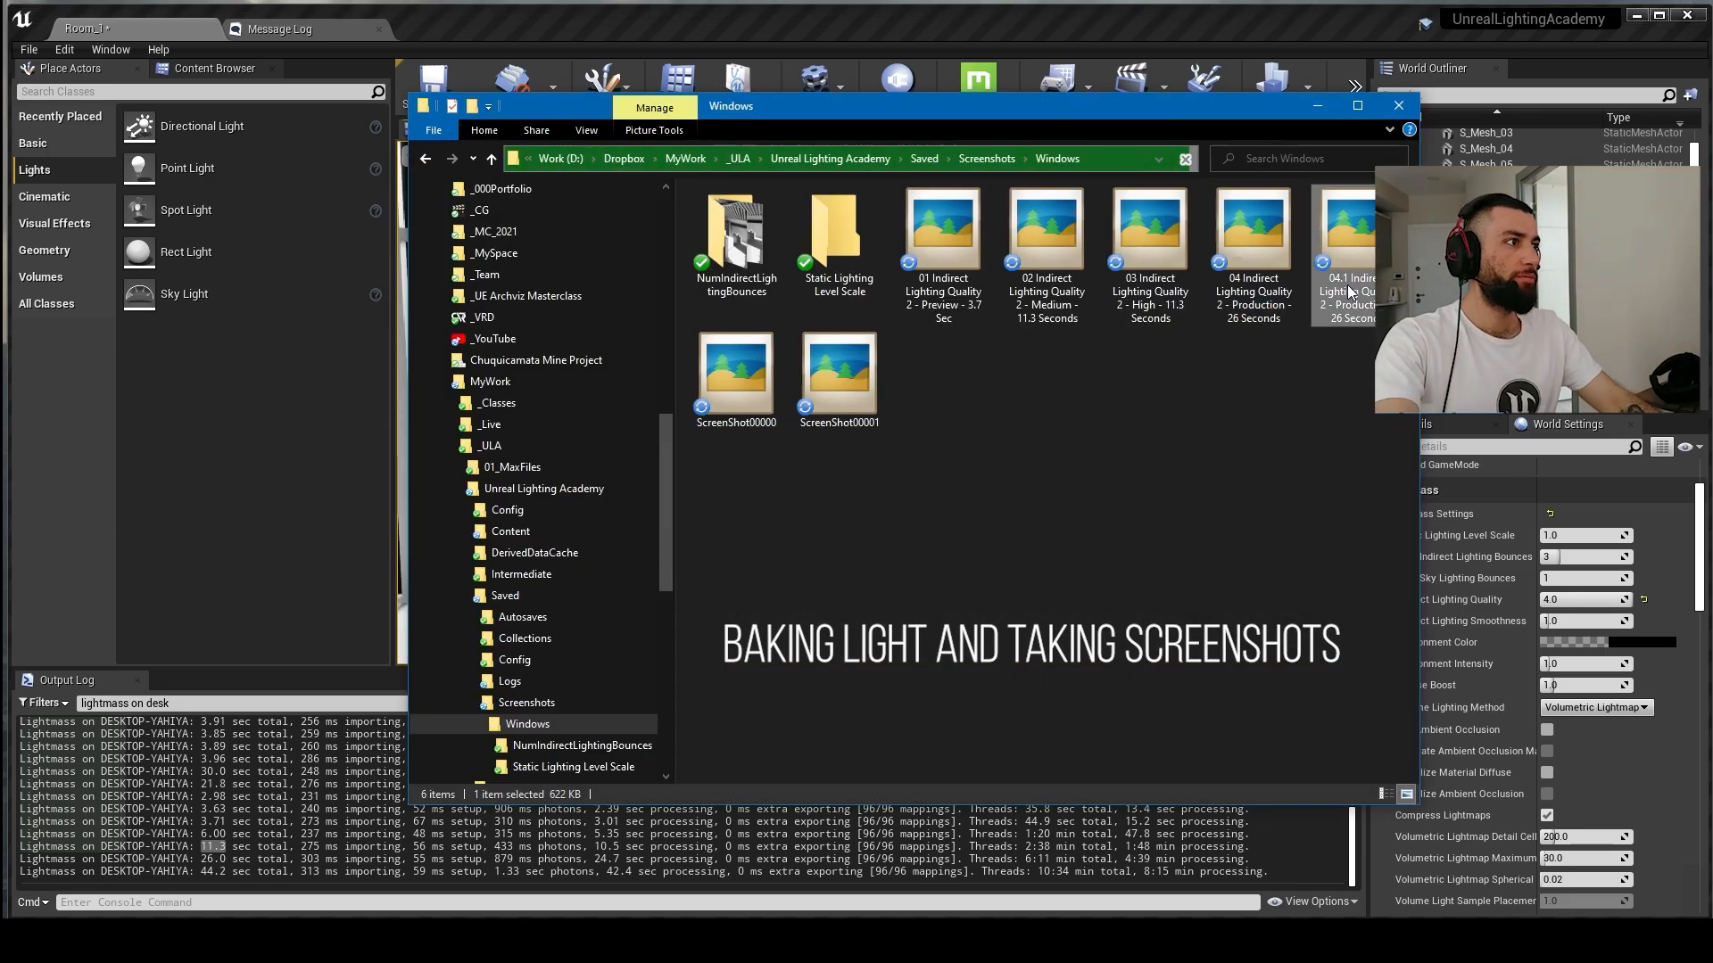
# Step: Renumber the 26-second 04.1 screenshot as 04.2 and name the two new ones 04.1 and 04.2 Indirect Lighting Quality 4 - Production - 44 Seconds
pyautogui.click(1349, 310)
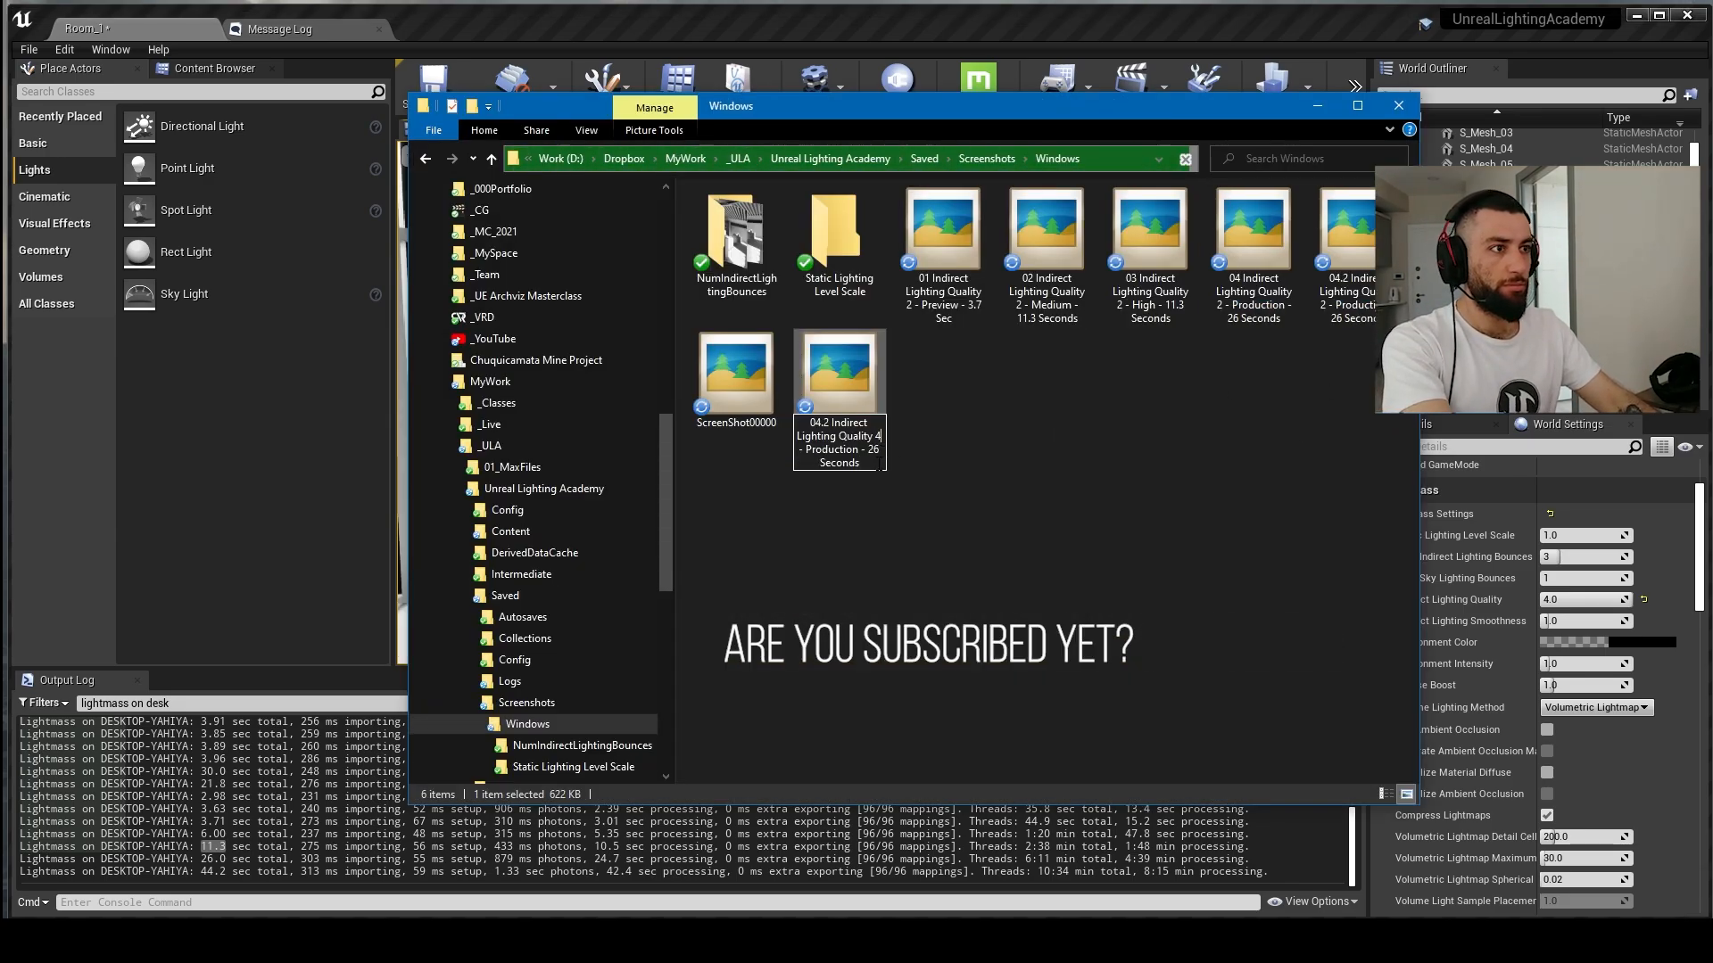
pyautogui.click(1265, 259)
pyautogui.click(839, 419)
pyautogui.press('F2')
pyautogui.write('04 Indirect Lighting Quality 2 - Production - 26 Seconds')
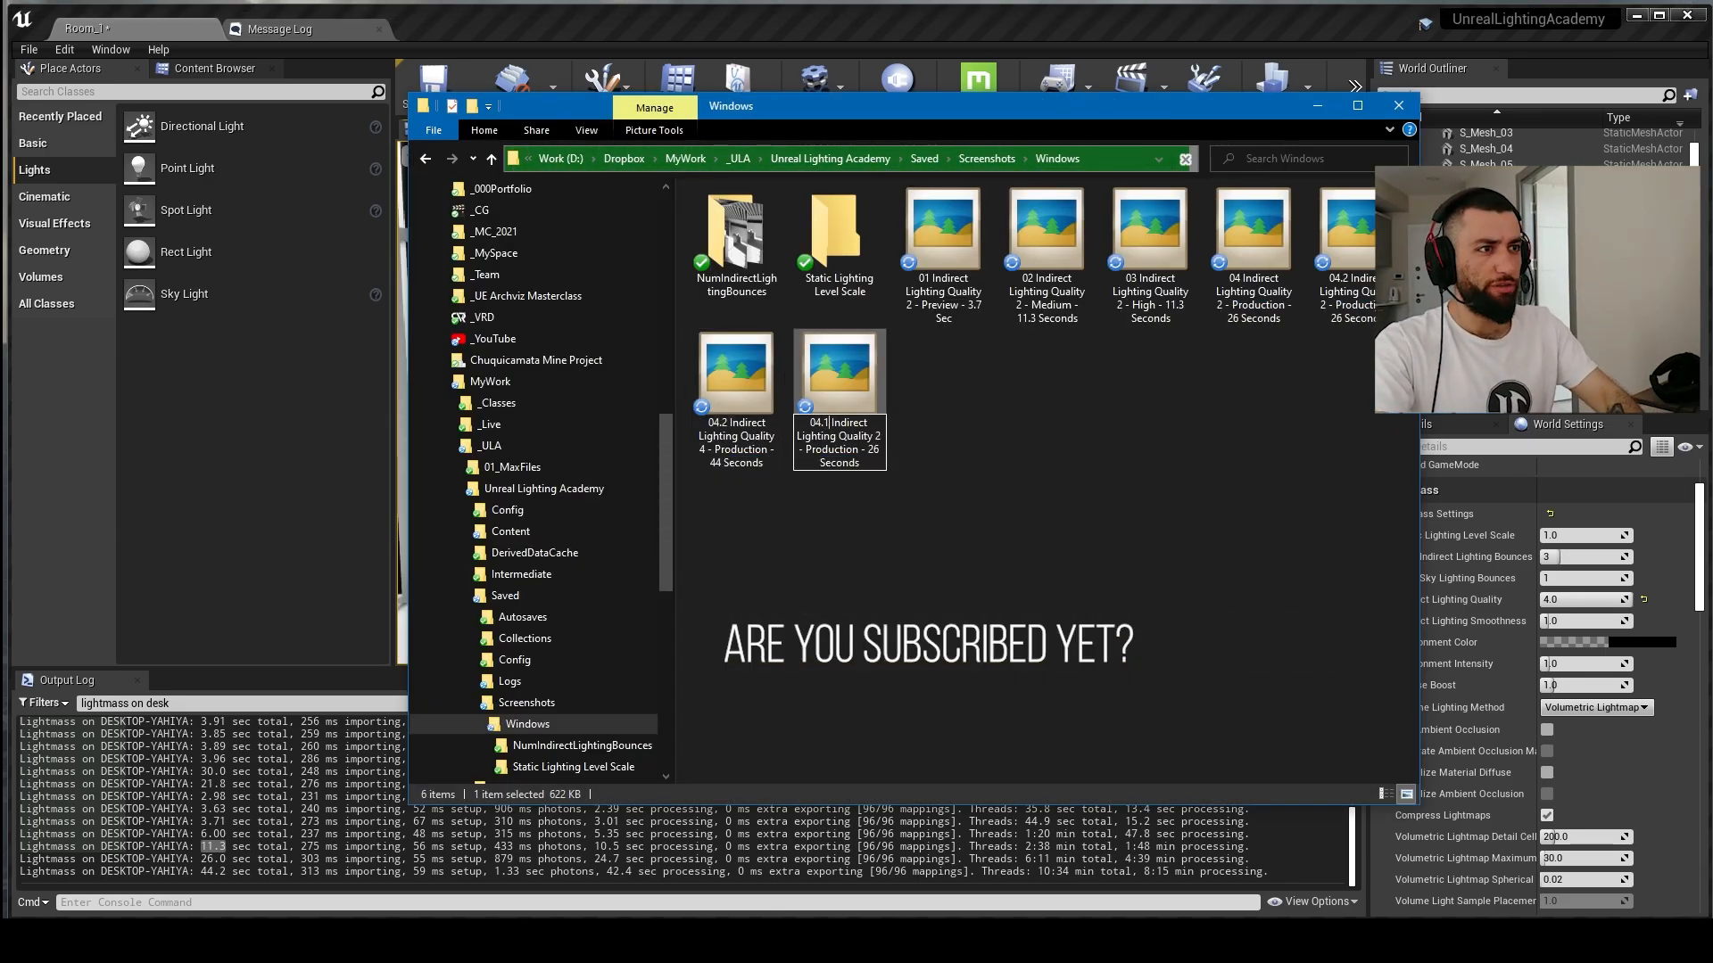
pyautogui.press('Return')
# Step: Flip through the quality screenshots in the photo viewer, show 04 Indirect Lighting Quality 2 - Production - 26 Seconds and reposition the viewer over the editor
pyautogui.doubleClick(1149, 258)
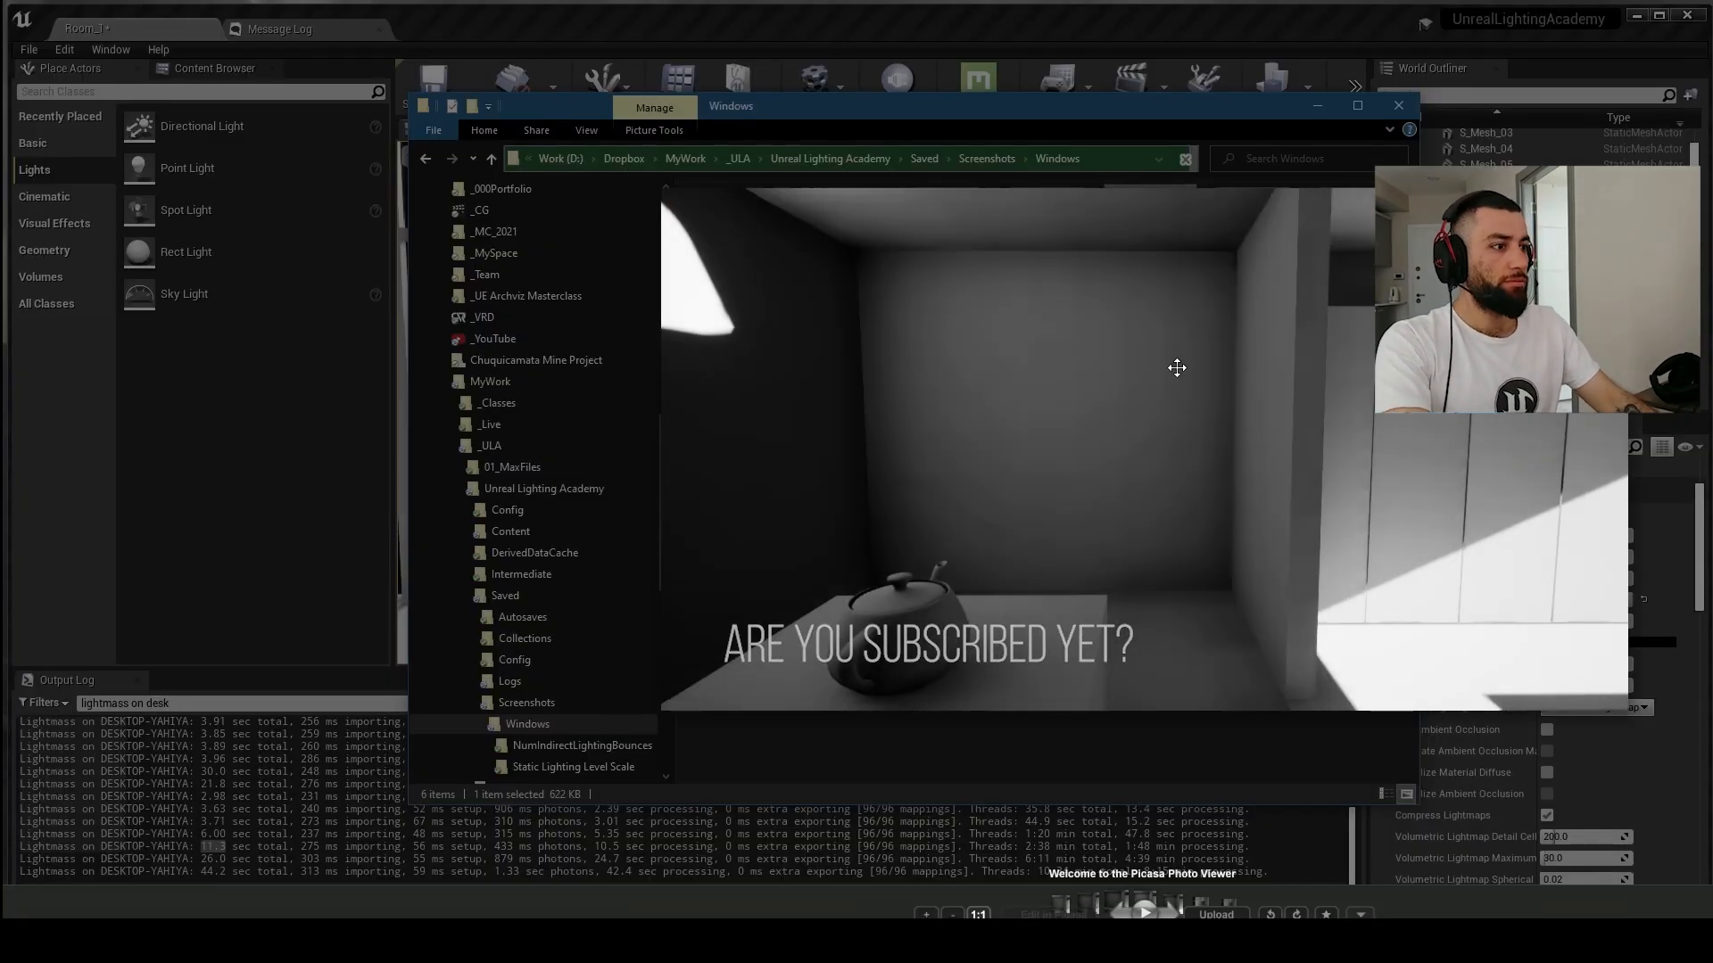
pyautogui.press('Right')
pyautogui.press('Left')
pyautogui.press('Right')
pyautogui.press('Left')
pyautogui.press('Left')
pyautogui.press('Right')
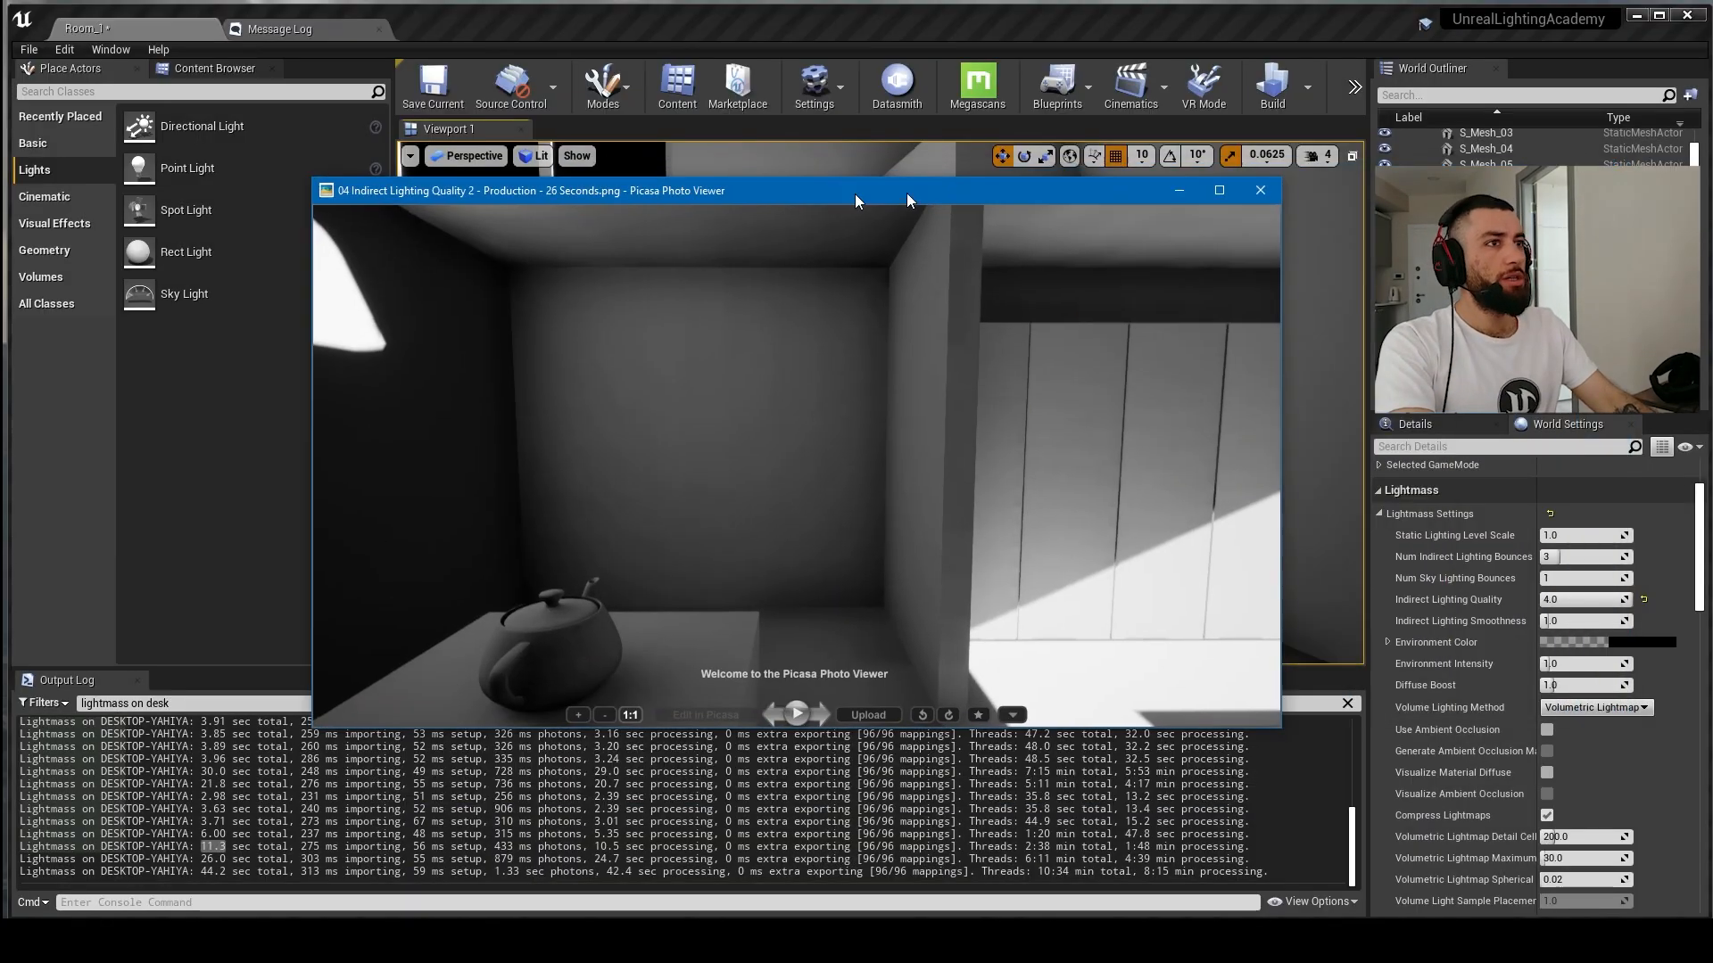
pyautogui.moveTo(854, 194); pyautogui.dragTo(765, 195)
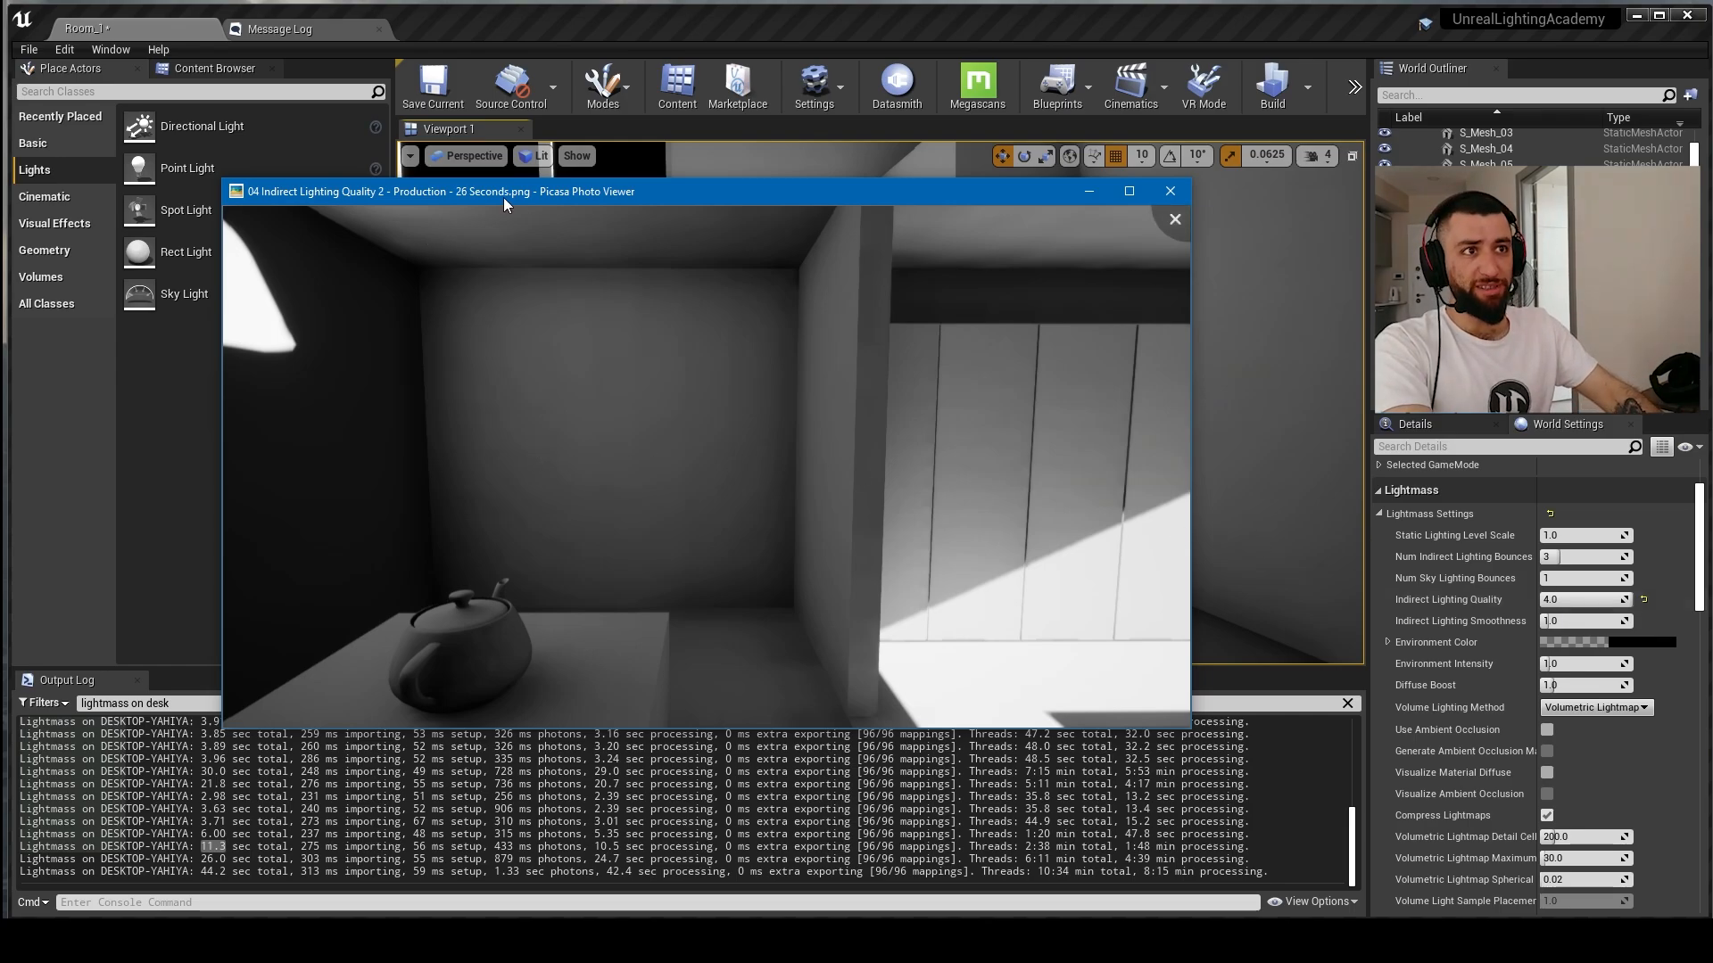
pyautogui.moveTo(443, 205); pyautogui.dragTo(436, 207)
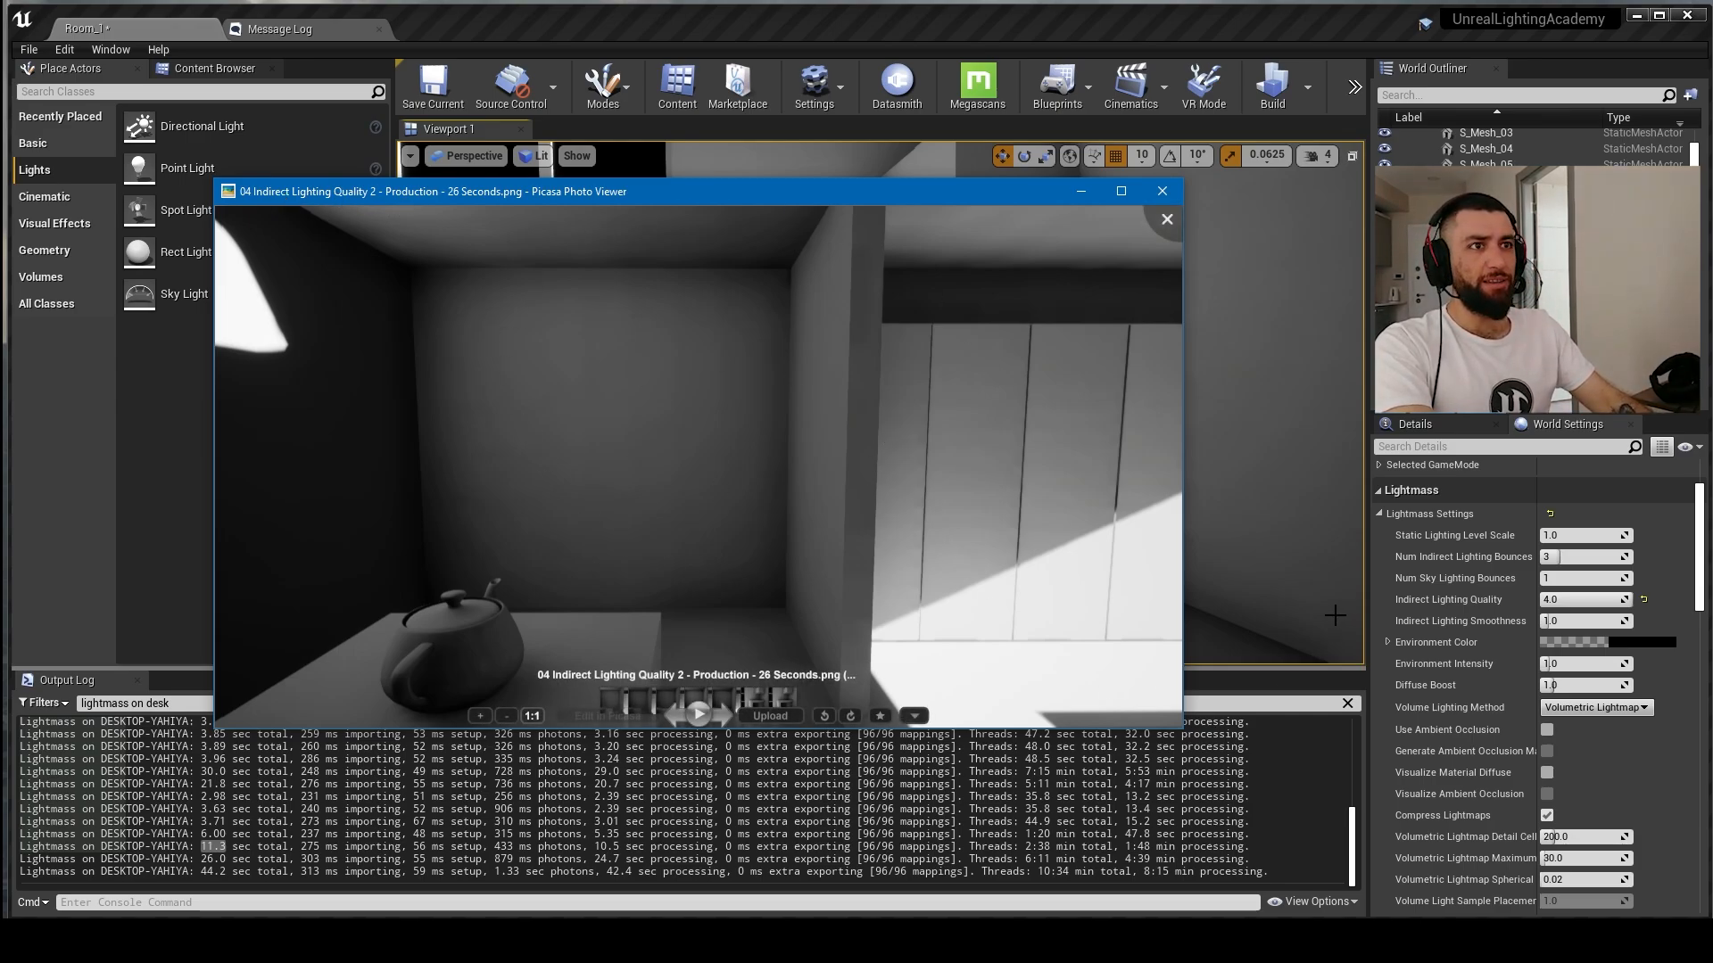
# Step: Compare the teapot view between the Production screenshots 04 with Indirect Lighting Quality 2 and 04.1 with quality 4
pyautogui.press('Right')
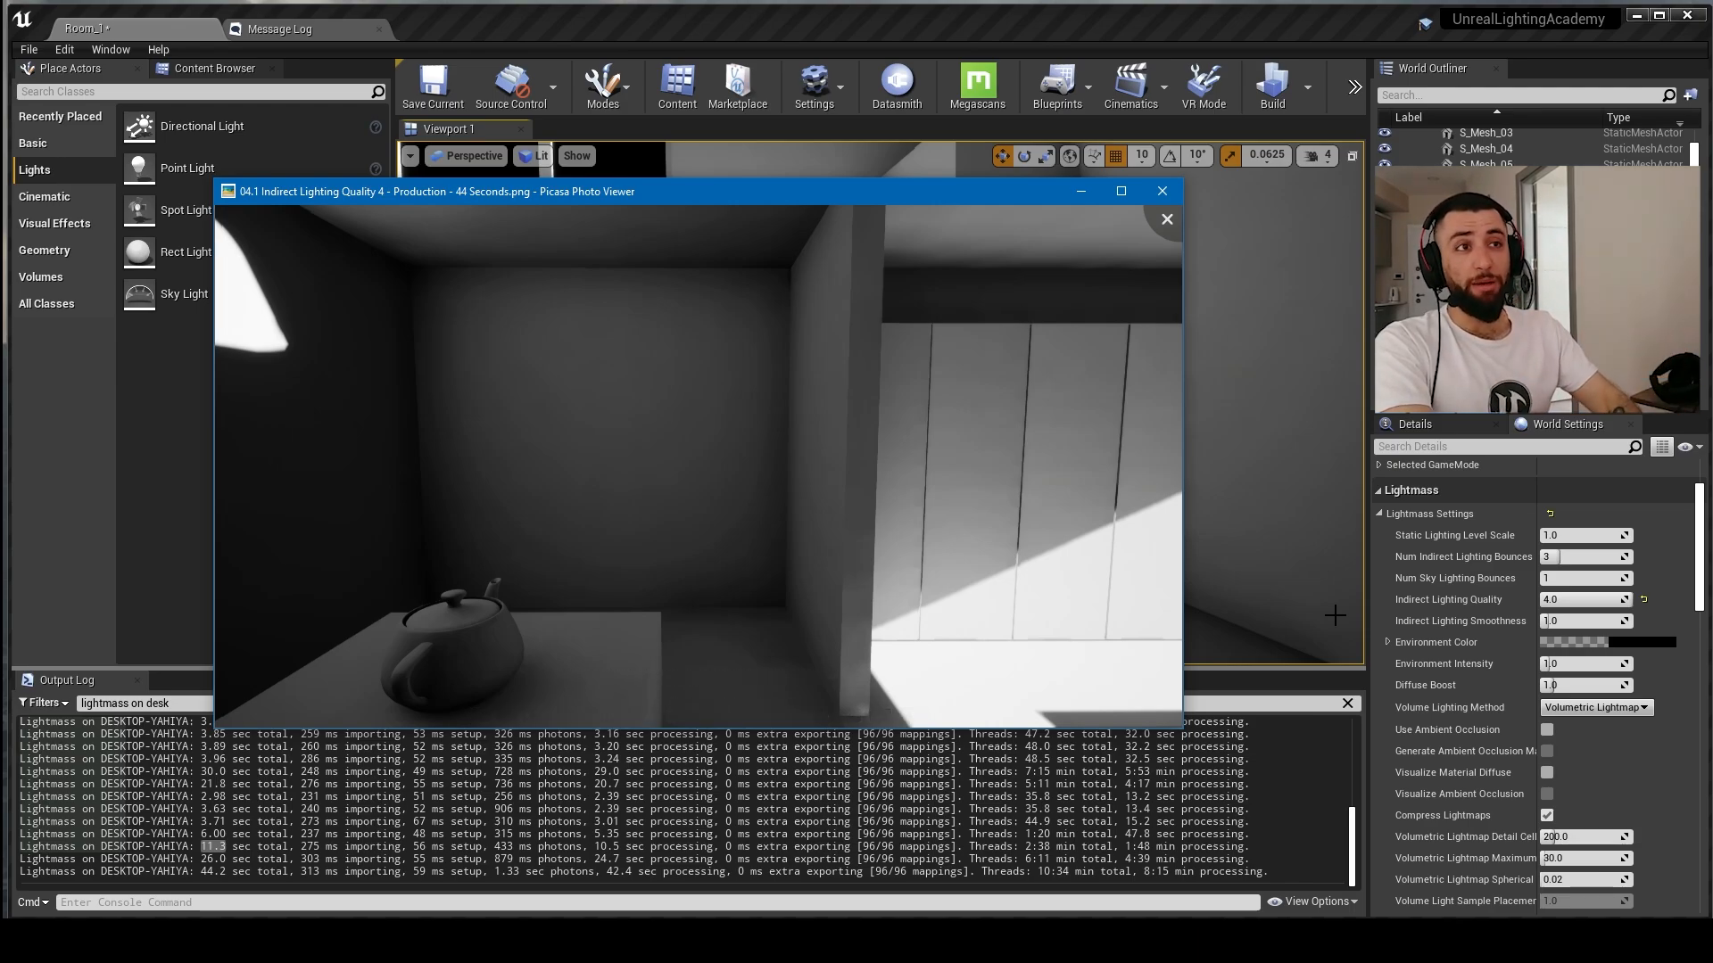
pyautogui.press('Left')
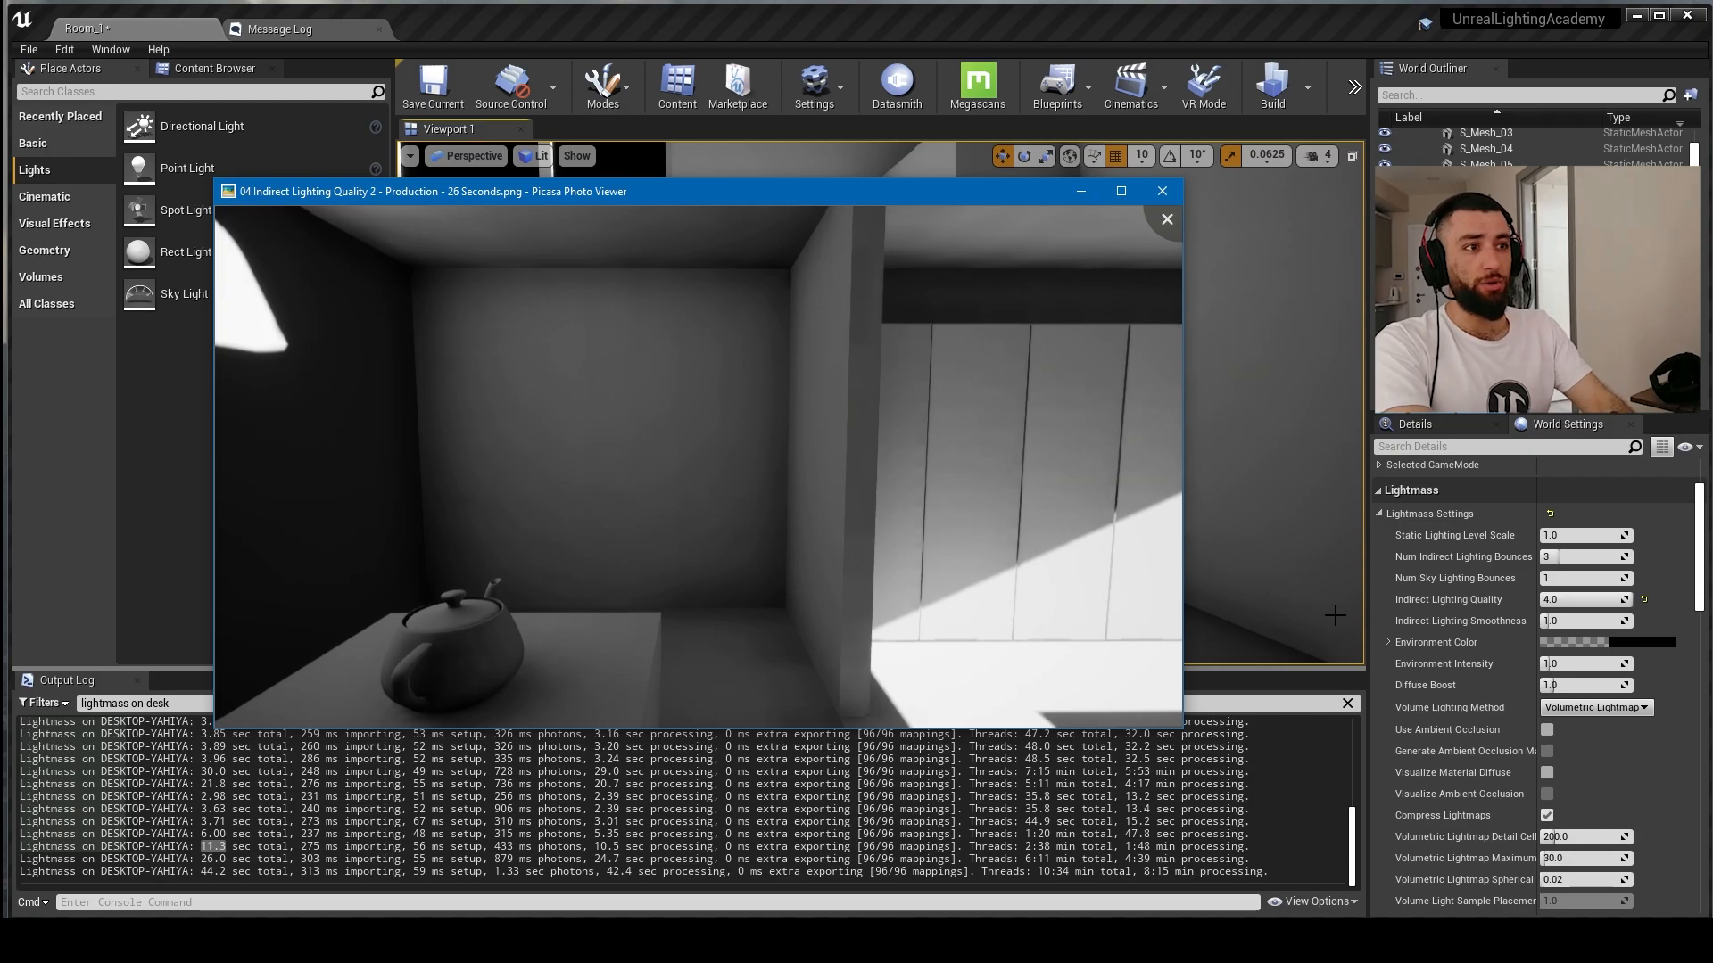
pyautogui.press('Right')
pyautogui.press('Left')
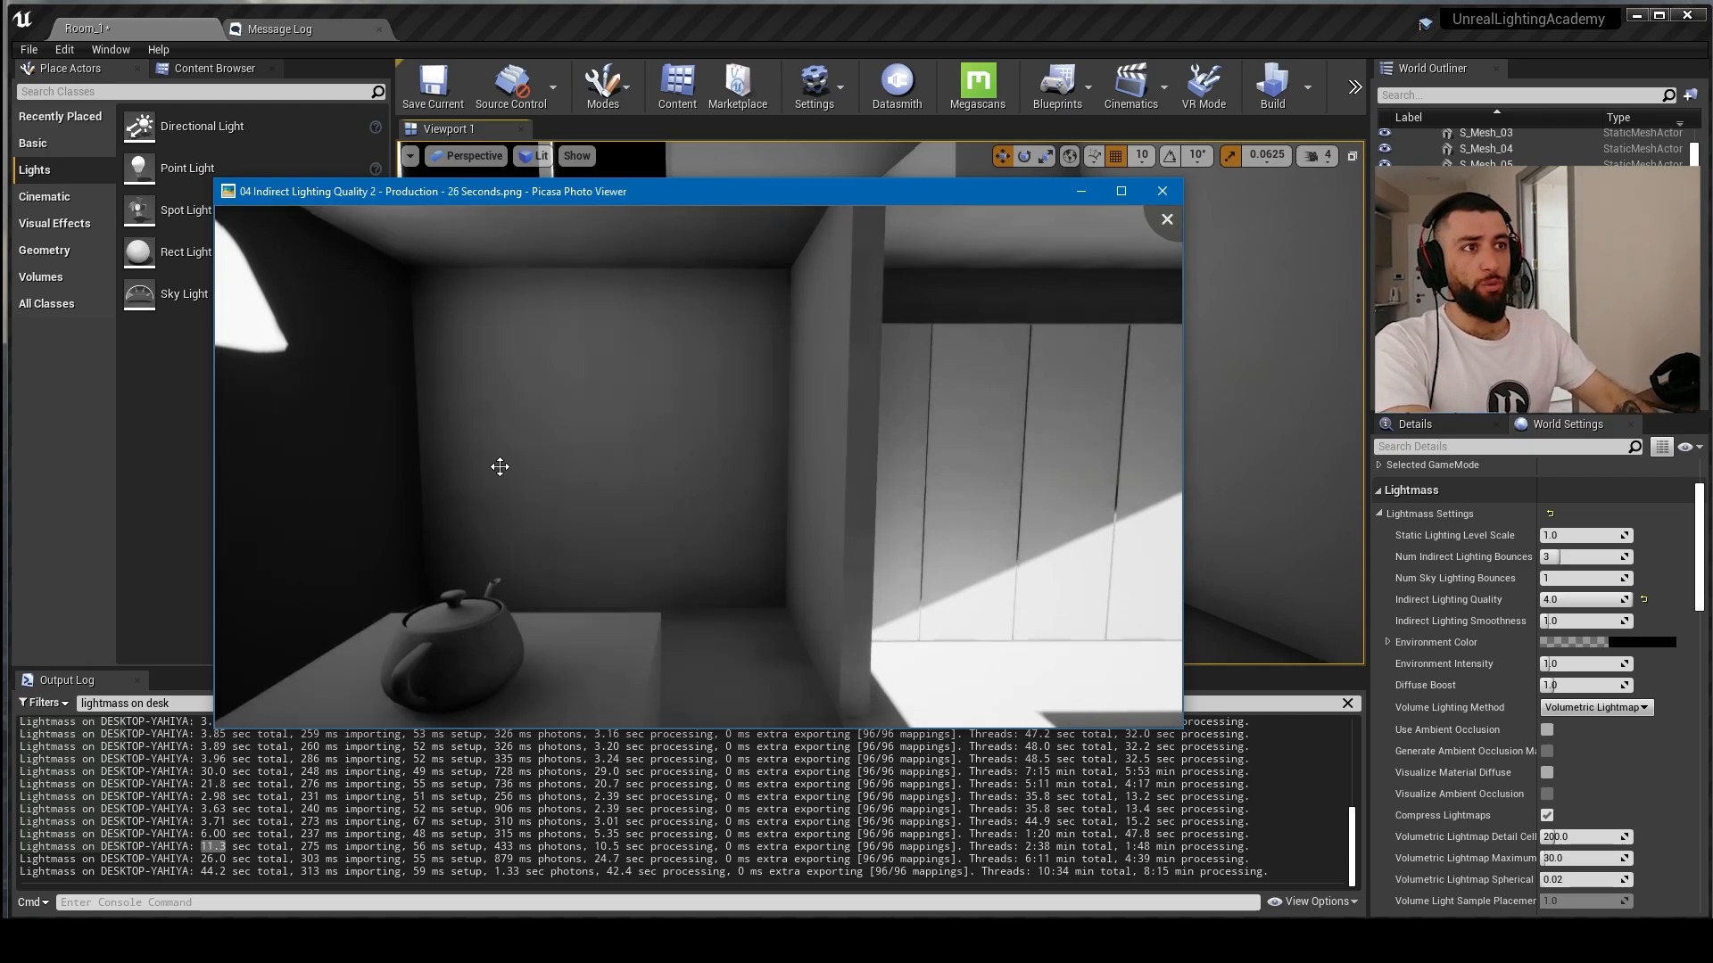
pyautogui.press('Right')
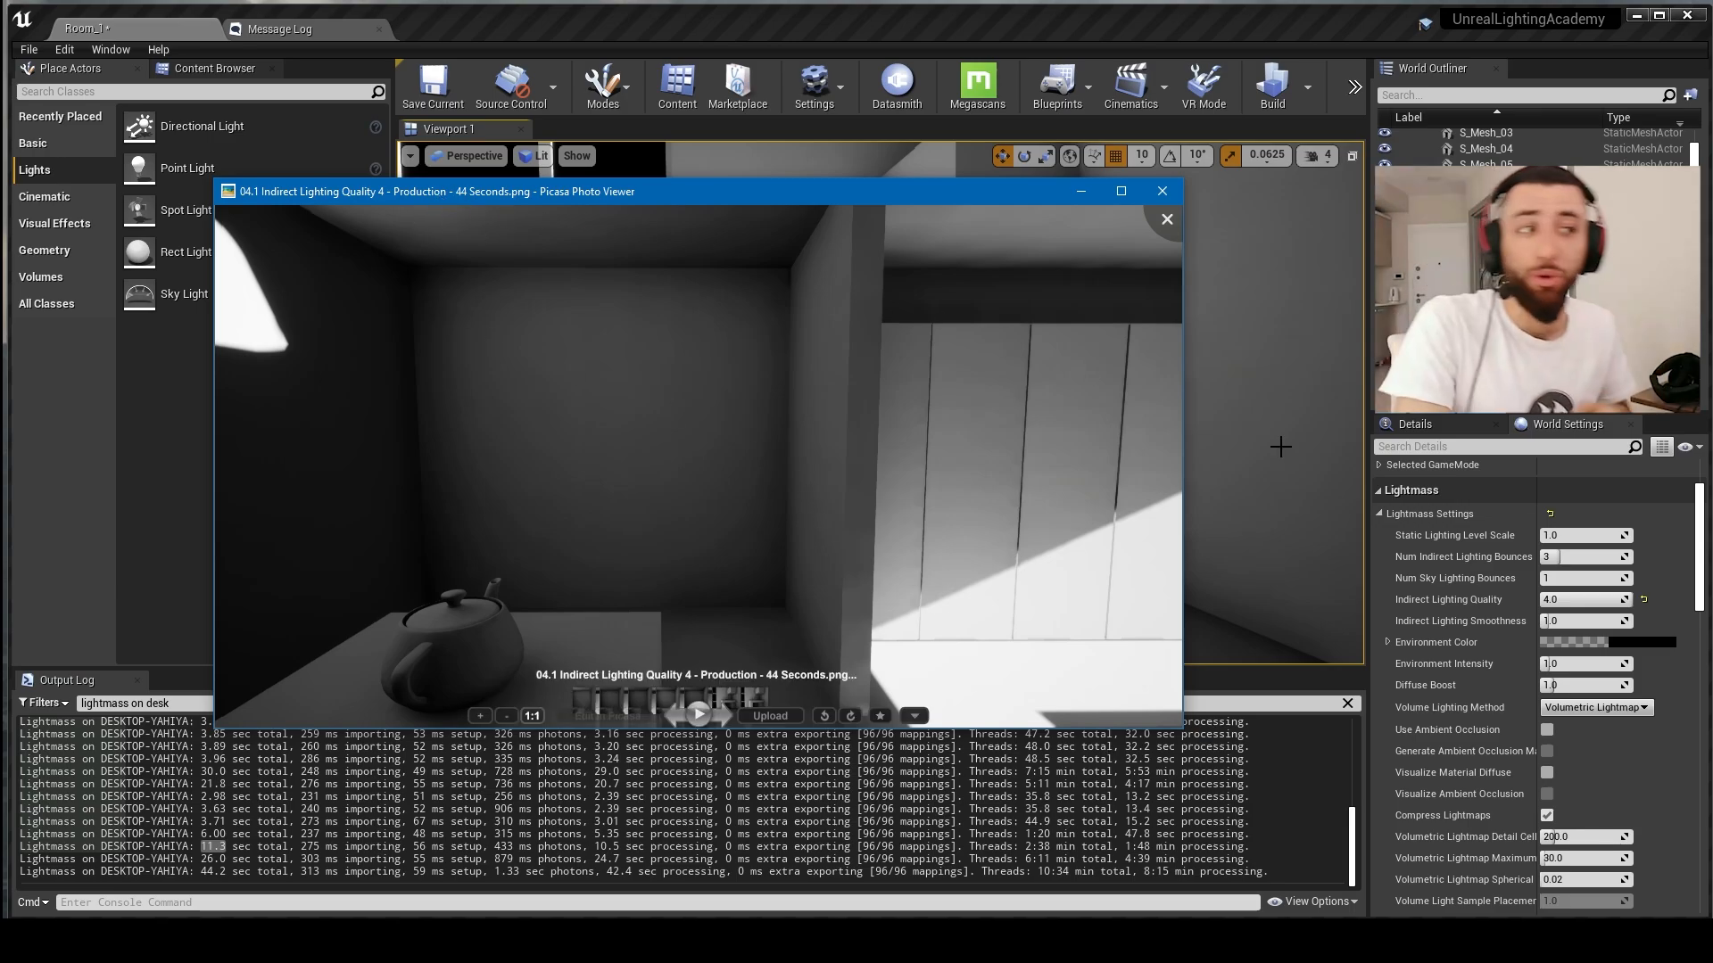
# Step: Compare the desk view in the two 04.2 screenshots with Indirect Lighting Quality 2 and 4, and close the photo viewer
pyautogui.press('Right')
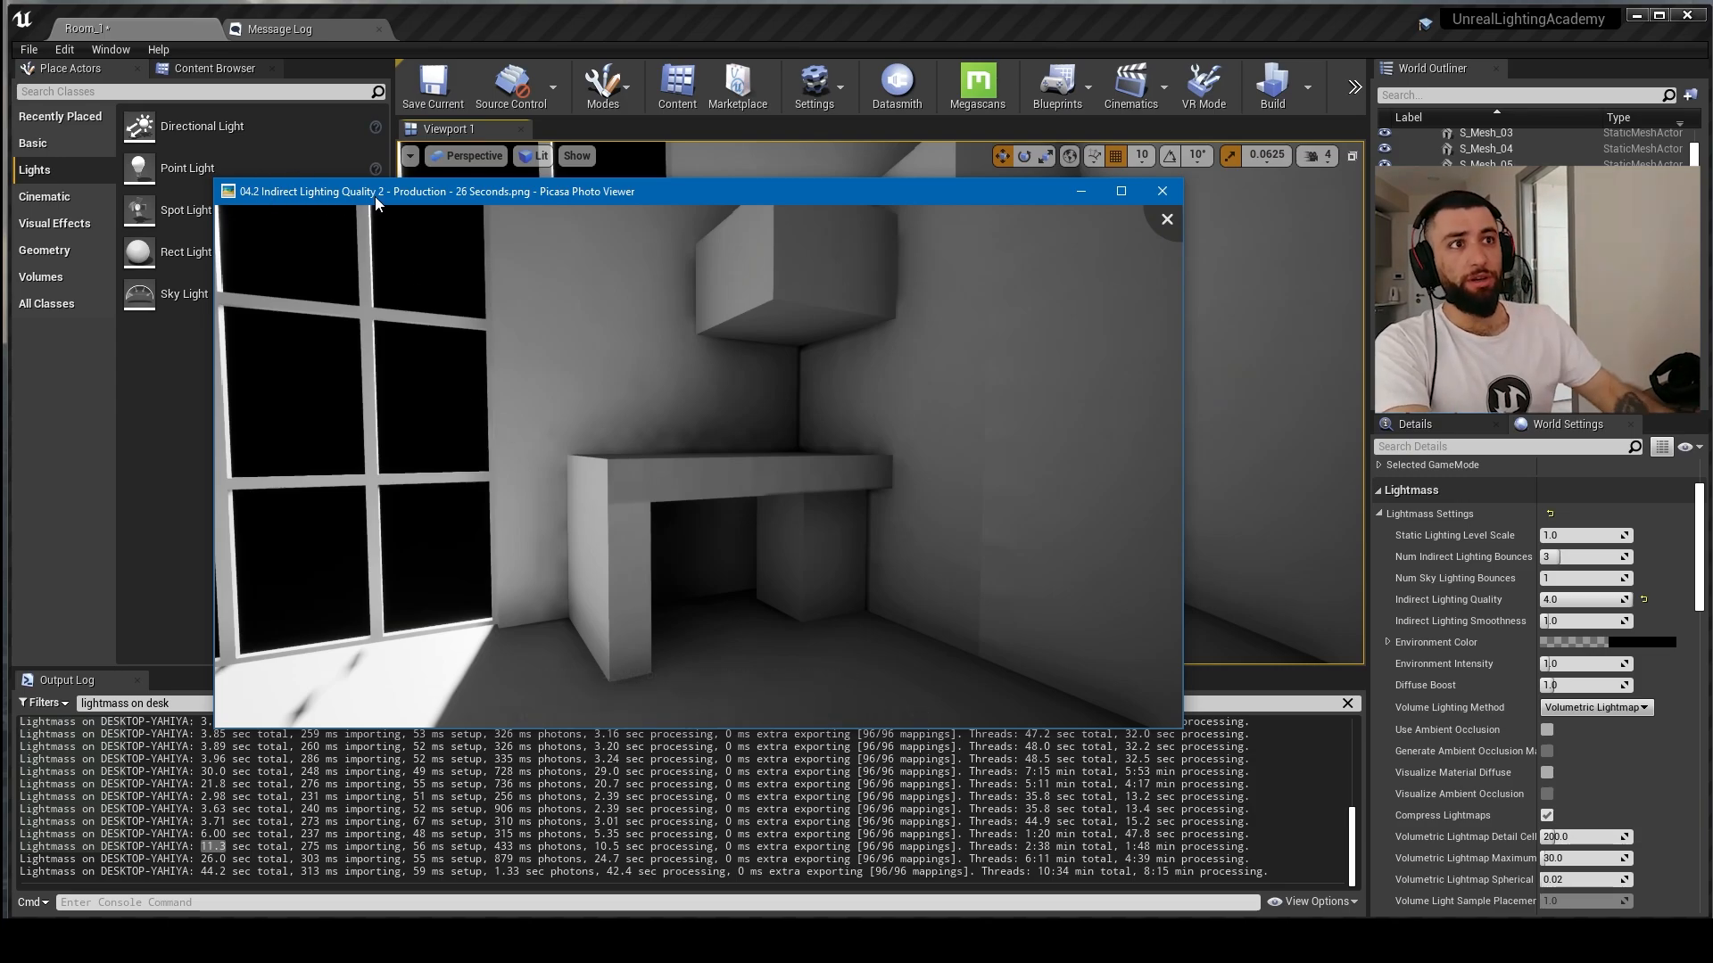
pyautogui.press('Right')
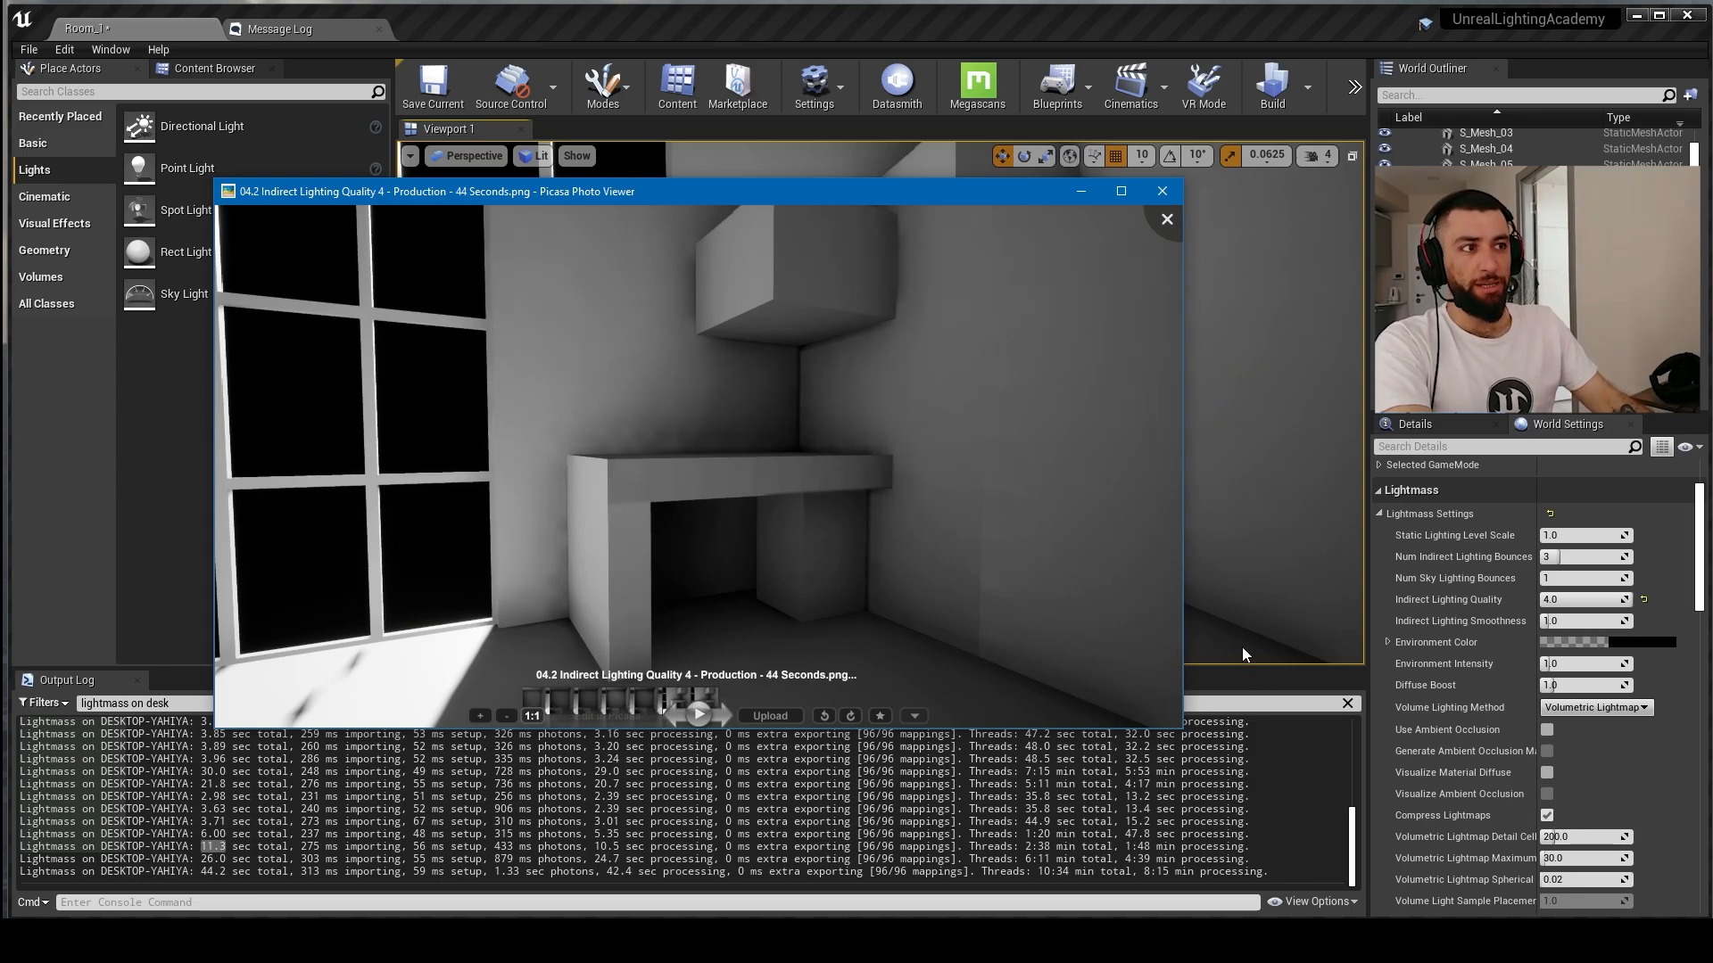
pyautogui.press('Left')
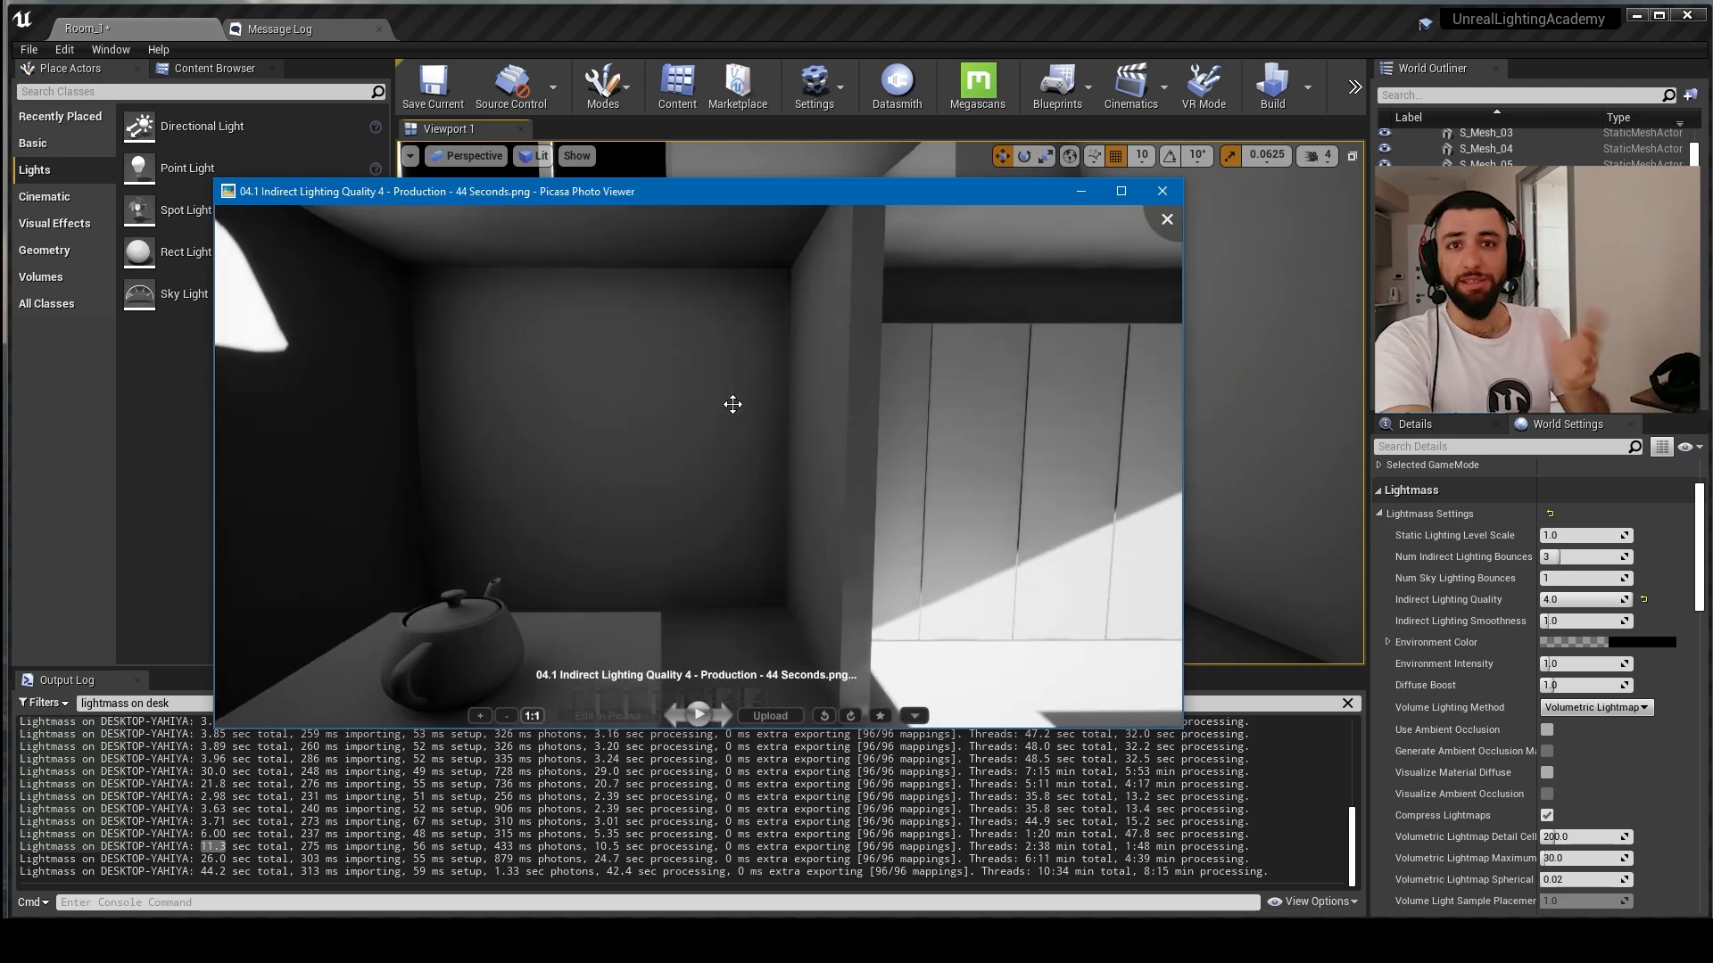
pyautogui.press('Right')
pyautogui.press('Left')
pyautogui.click(1165, 218)
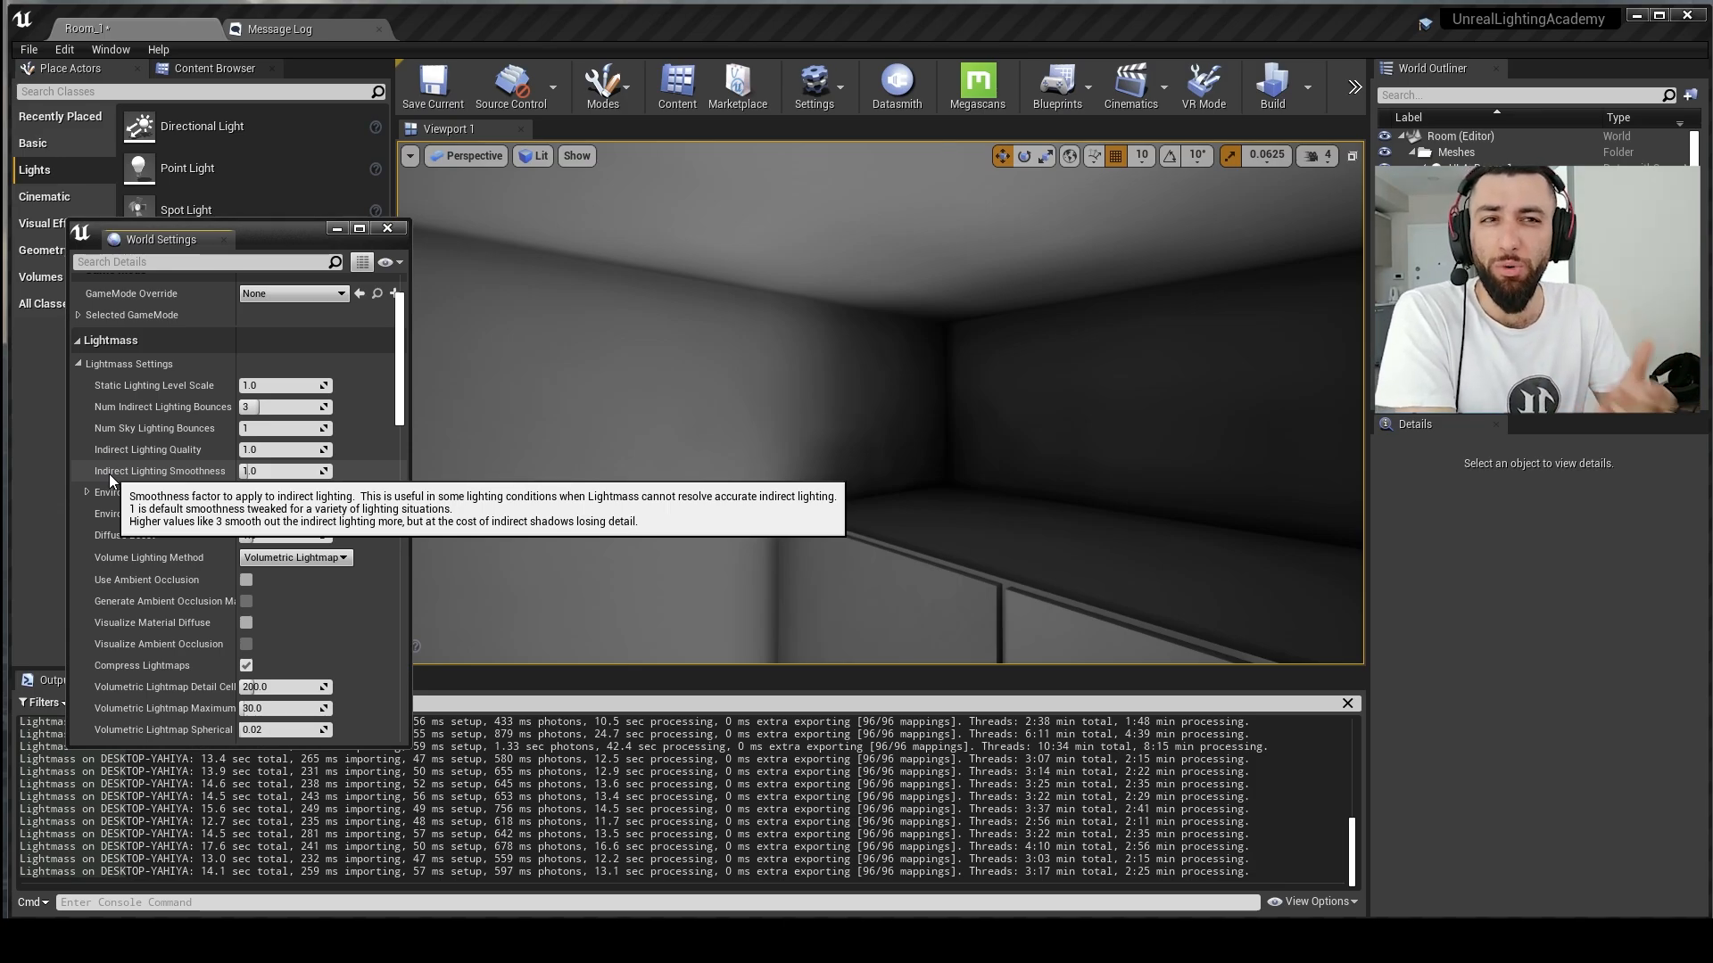
# Step: Dock the floating World Settings panel beside the Details panel
pyautogui.moveTo(160, 239); pyautogui.dragTo(1463, 425)
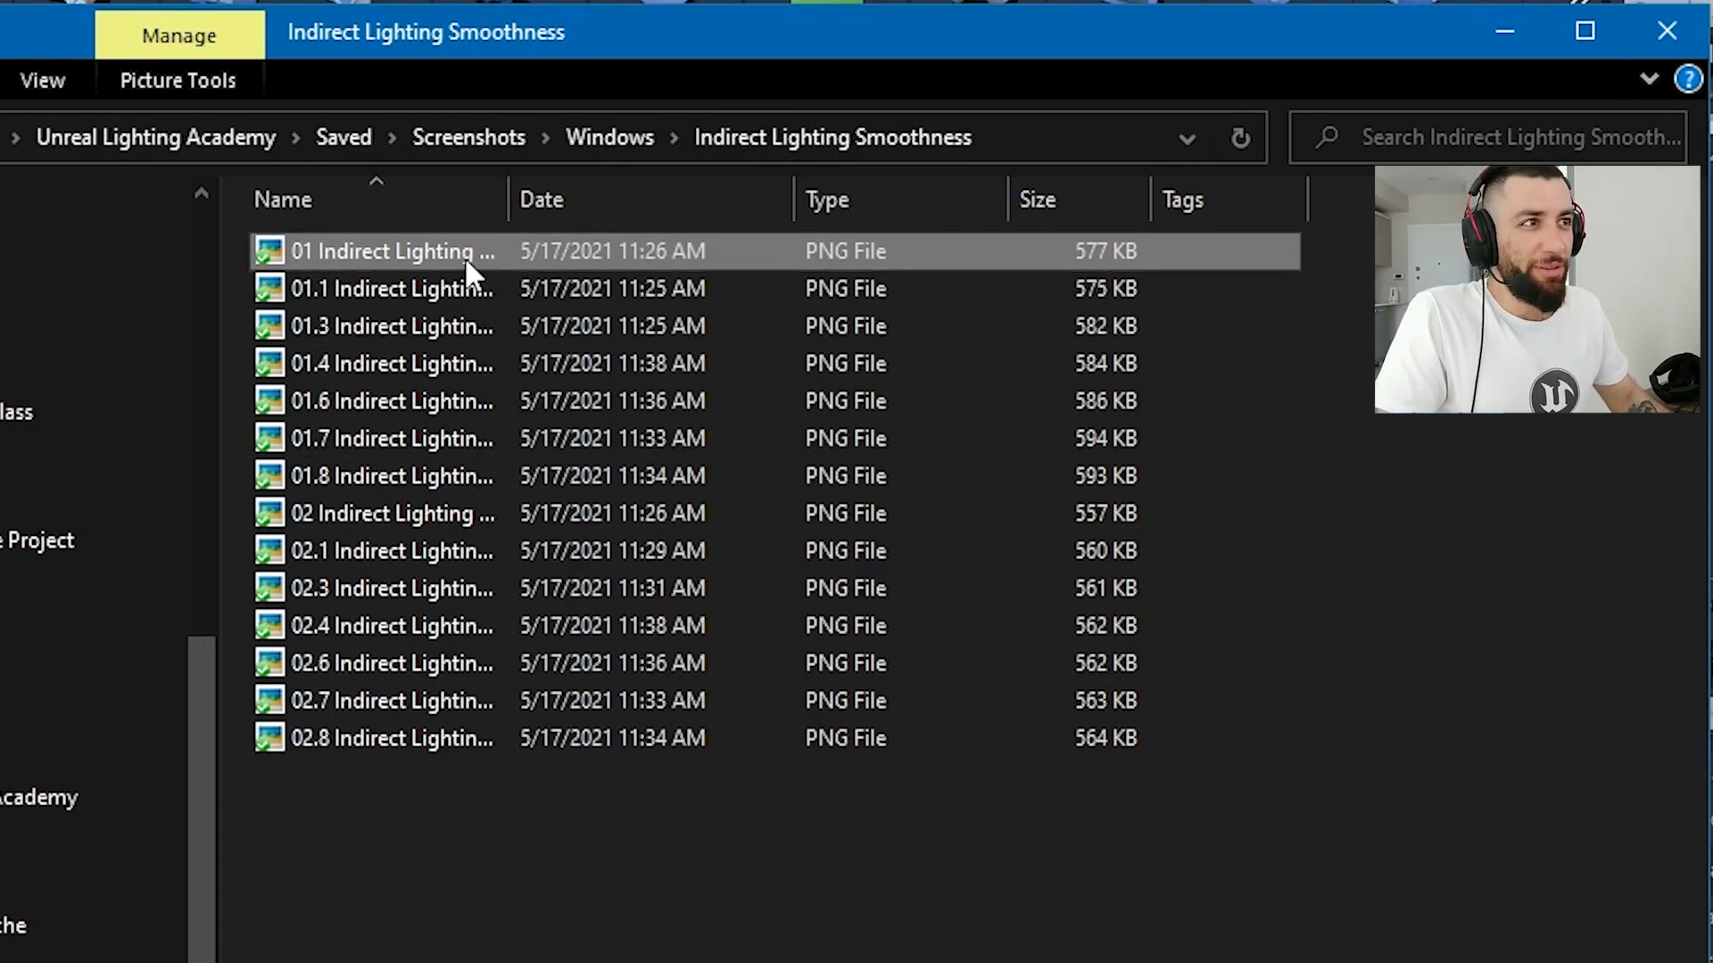
# Step: Widen the Name column in the Indirect Lighting Smoothness folder and open 01 Indirect Lighting Smoothness 3 in the photo viewer
pyautogui.moveTo(733, 962); pyautogui.dragTo(405, 178)
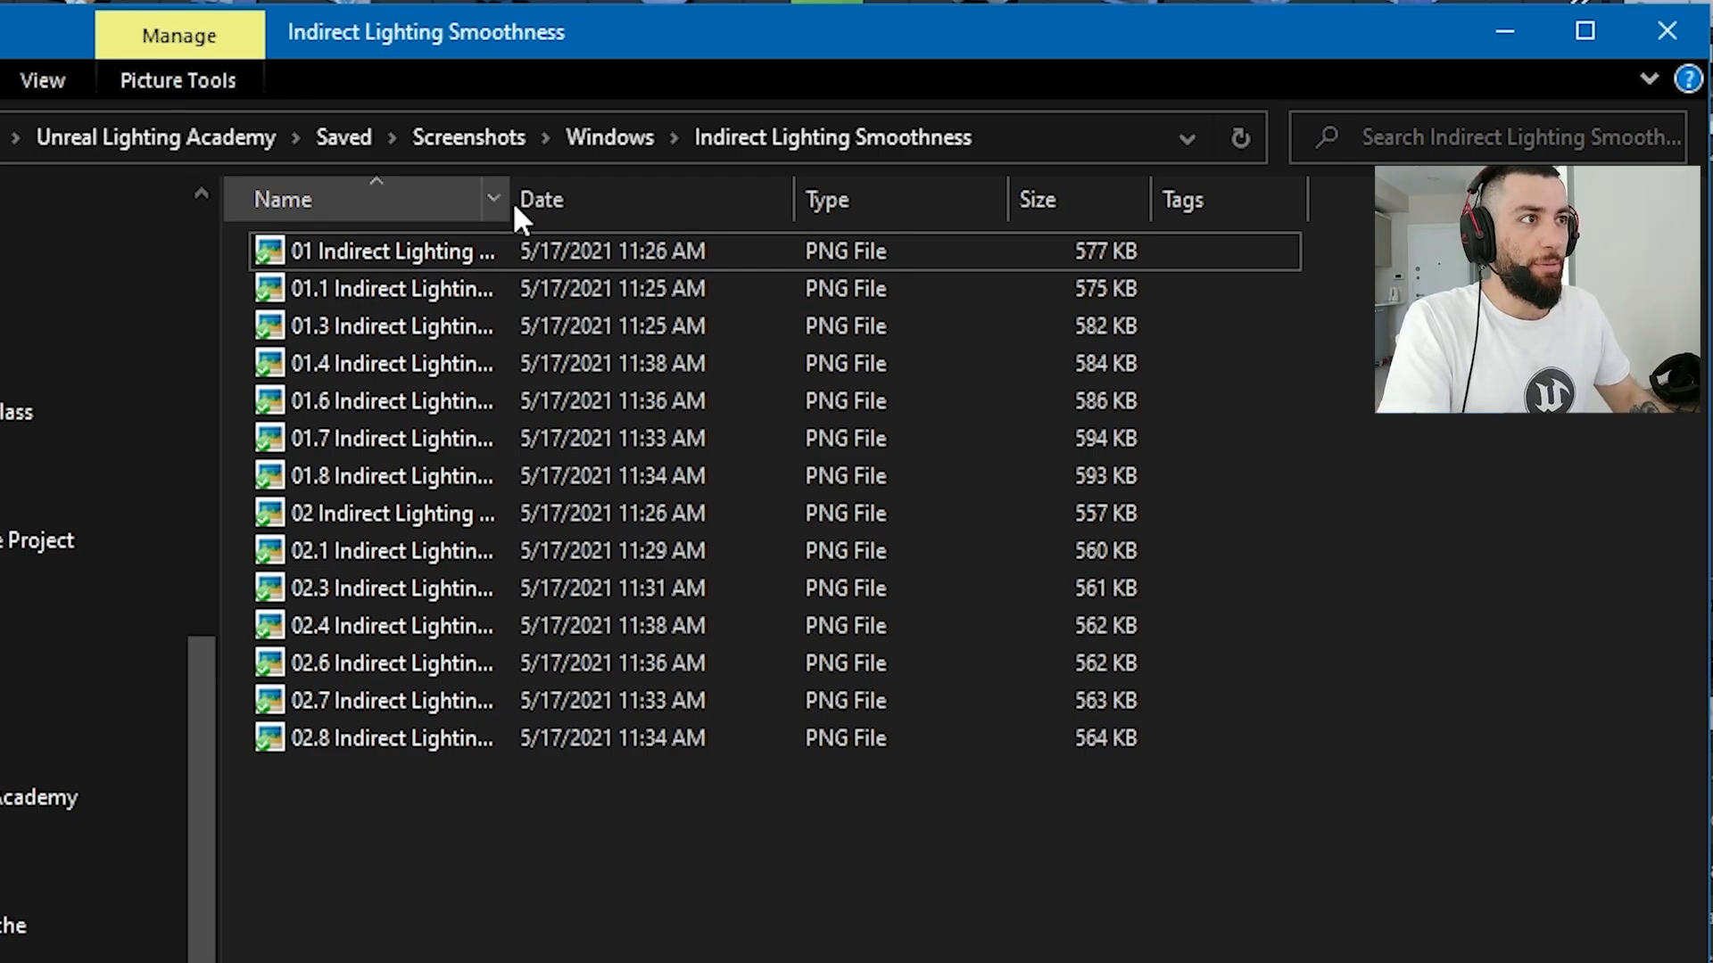
pyautogui.moveTo(689, 223); pyautogui.dragTo(691, 230)
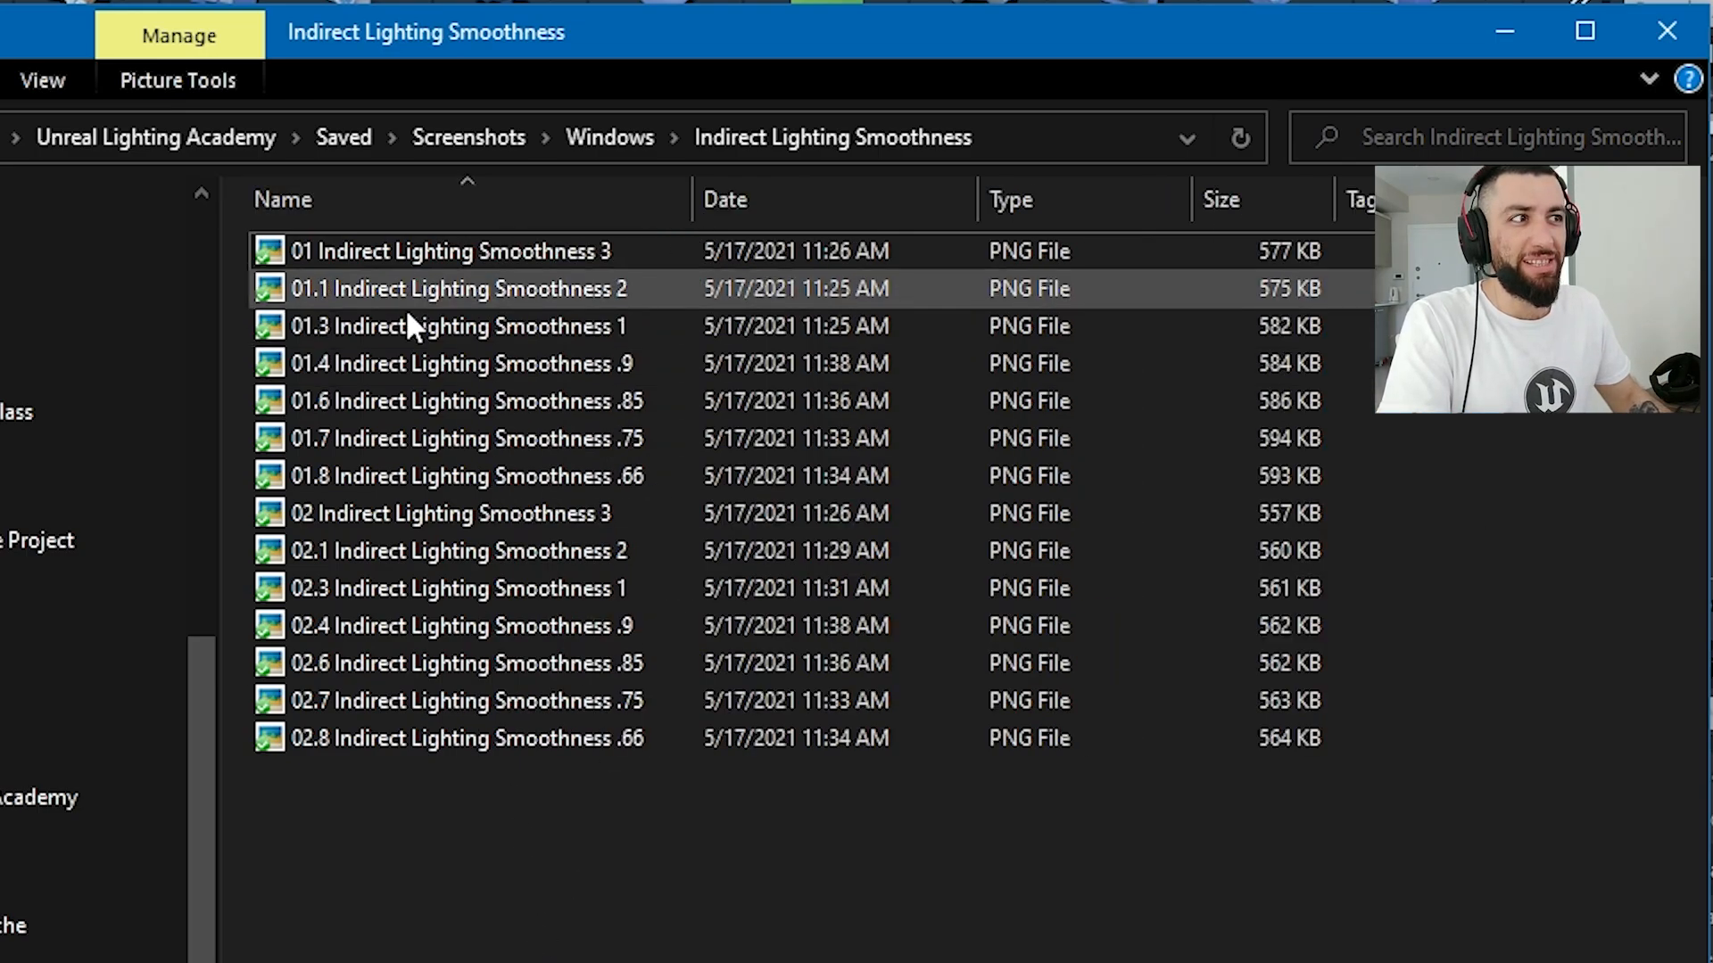
pyautogui.click(304, 257)
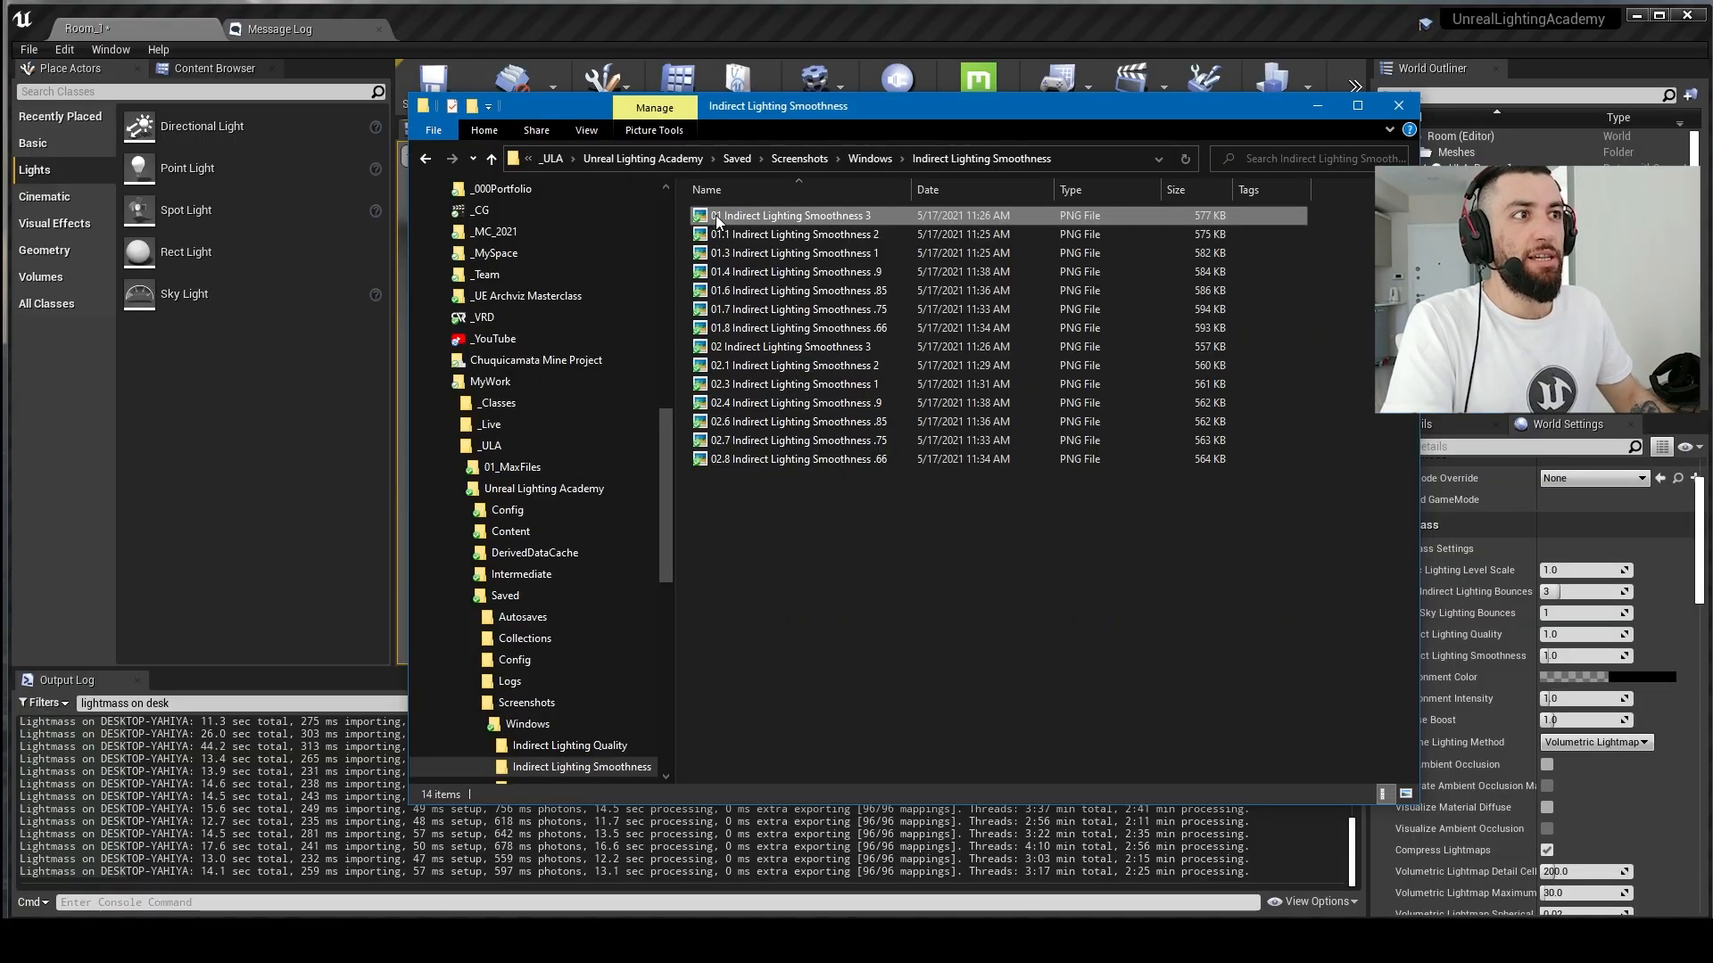
pyautogui.doubleClick(716, 220)
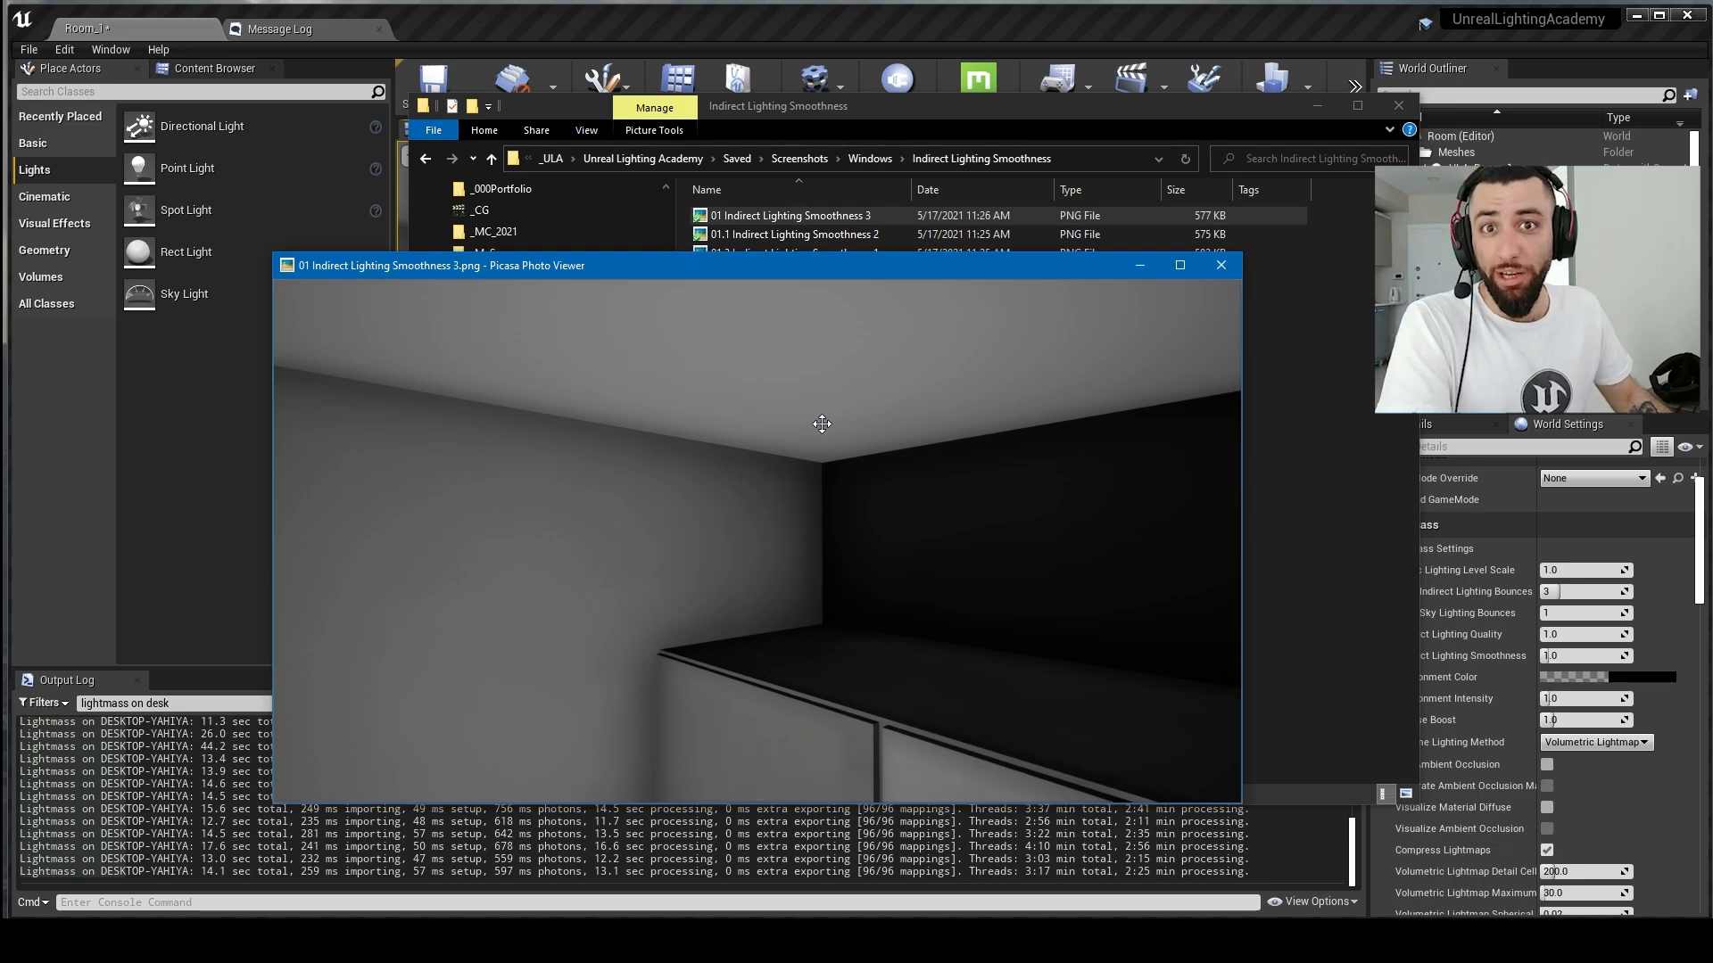
# Step: Examine the 01-series cabinet corner screenshots with Indirect Lighting Smoothness 2, 1, .9, .85, .75 and .66
pyautogui.press('Right')
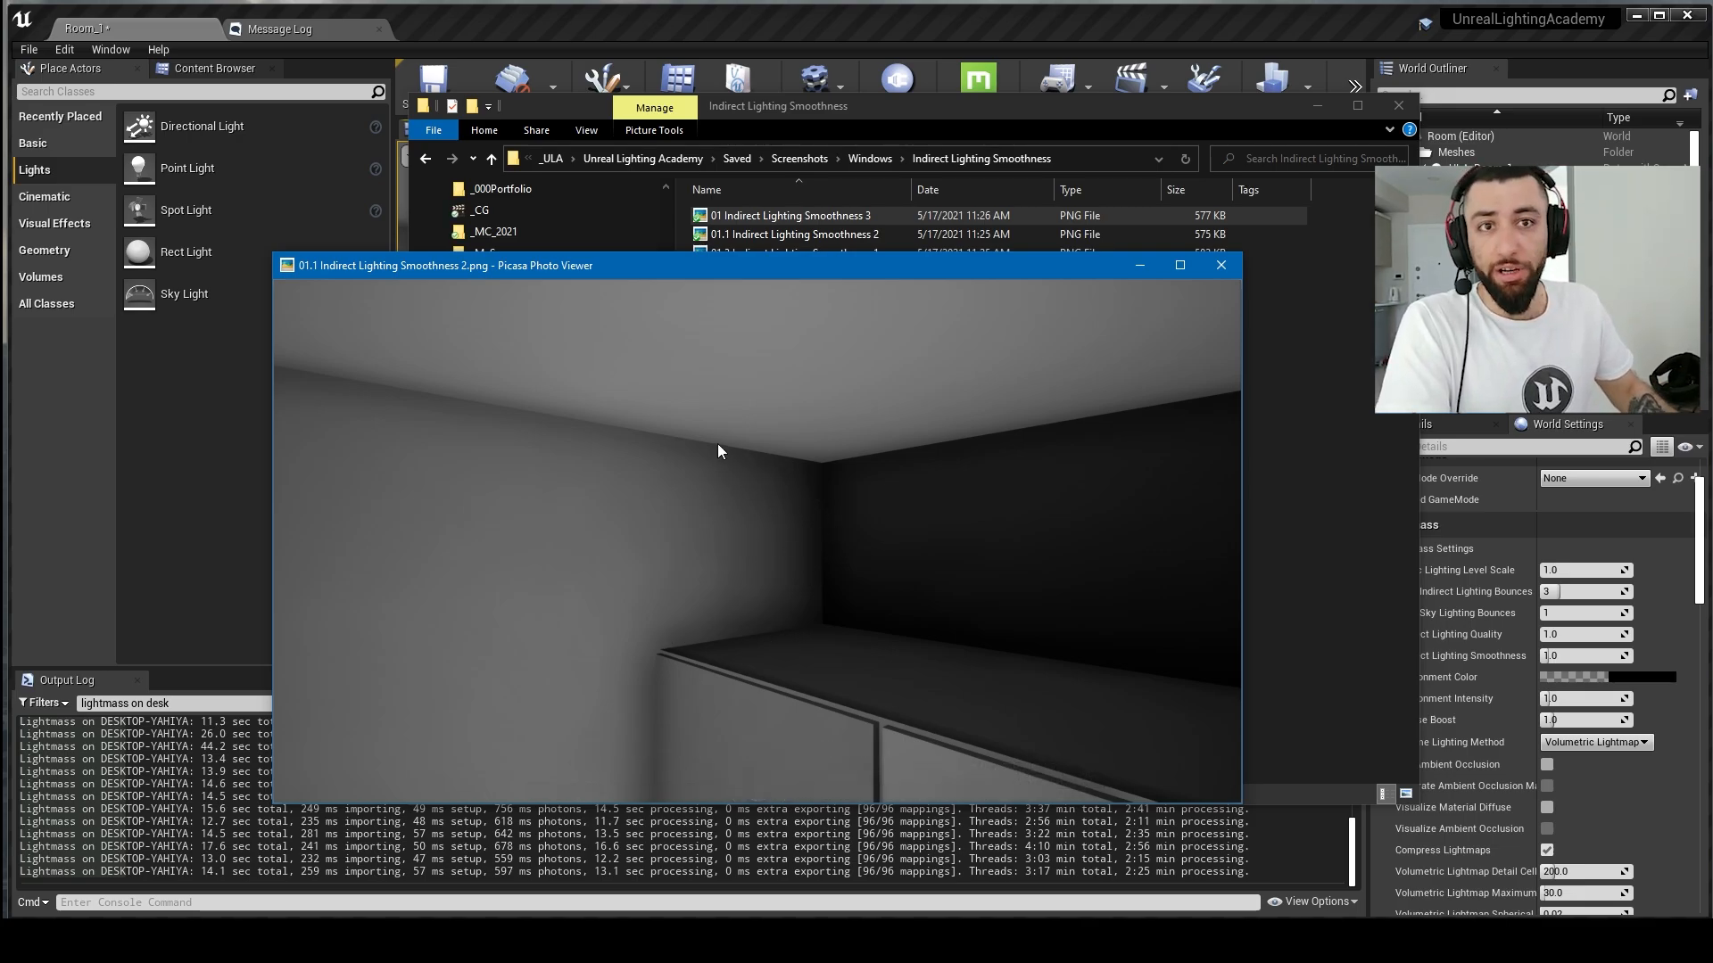
pyautogui.press('Right')
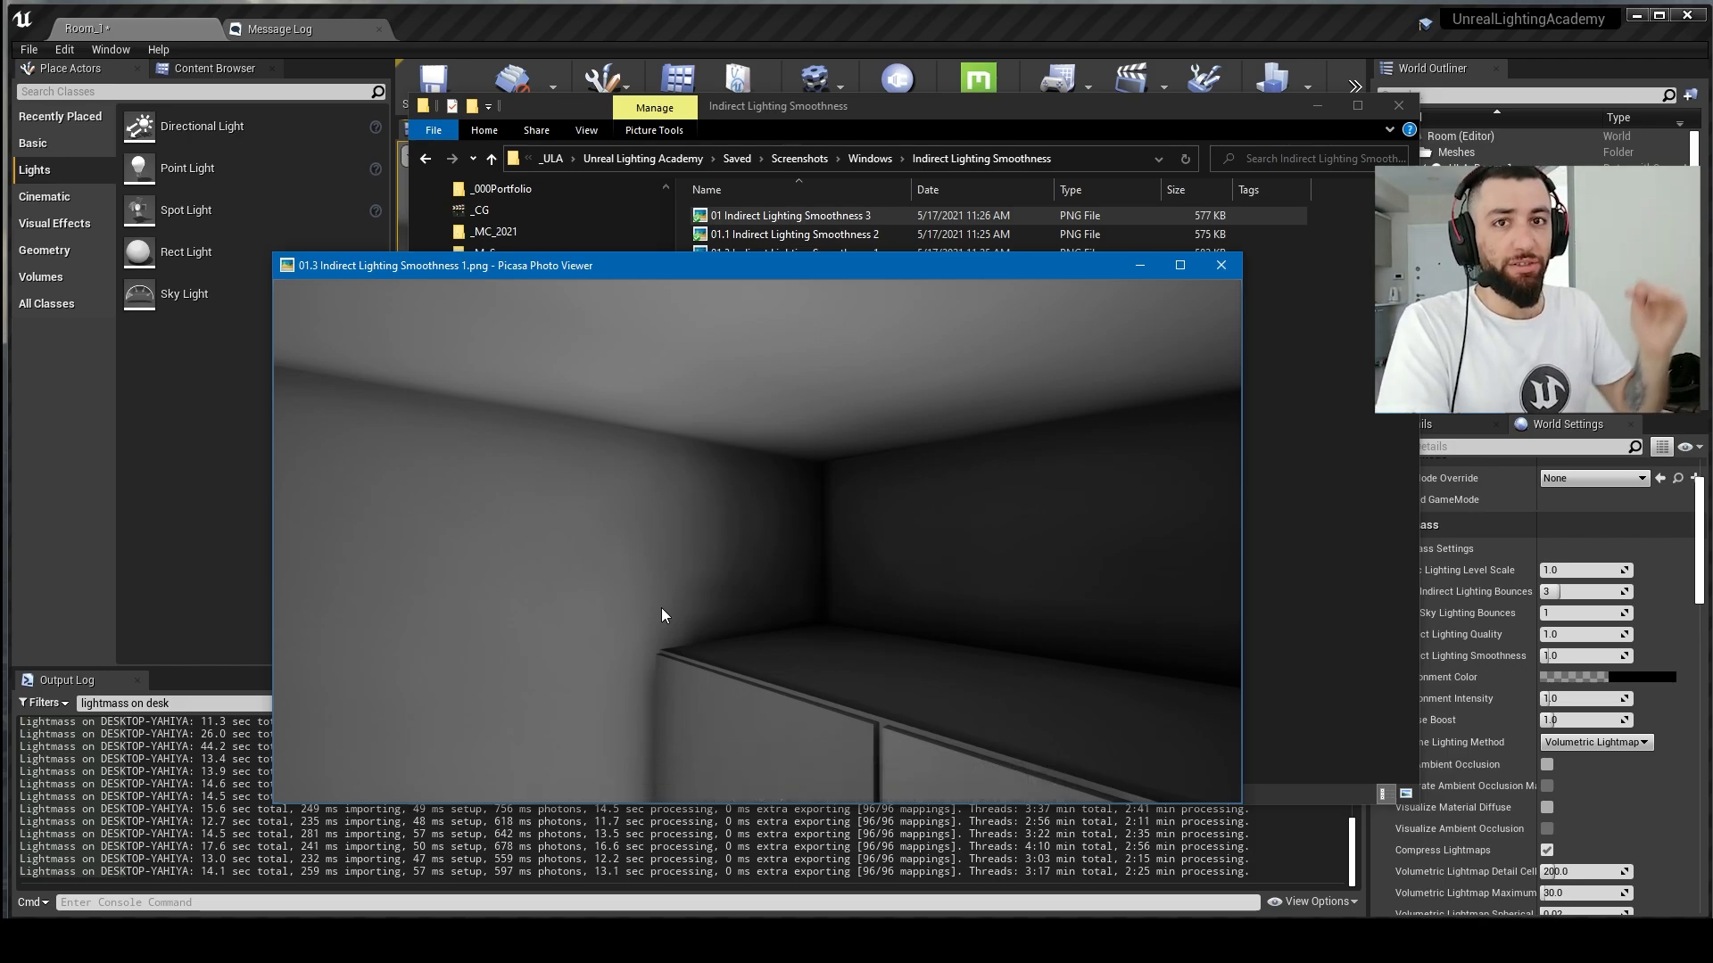
pyautogui.press('Right')
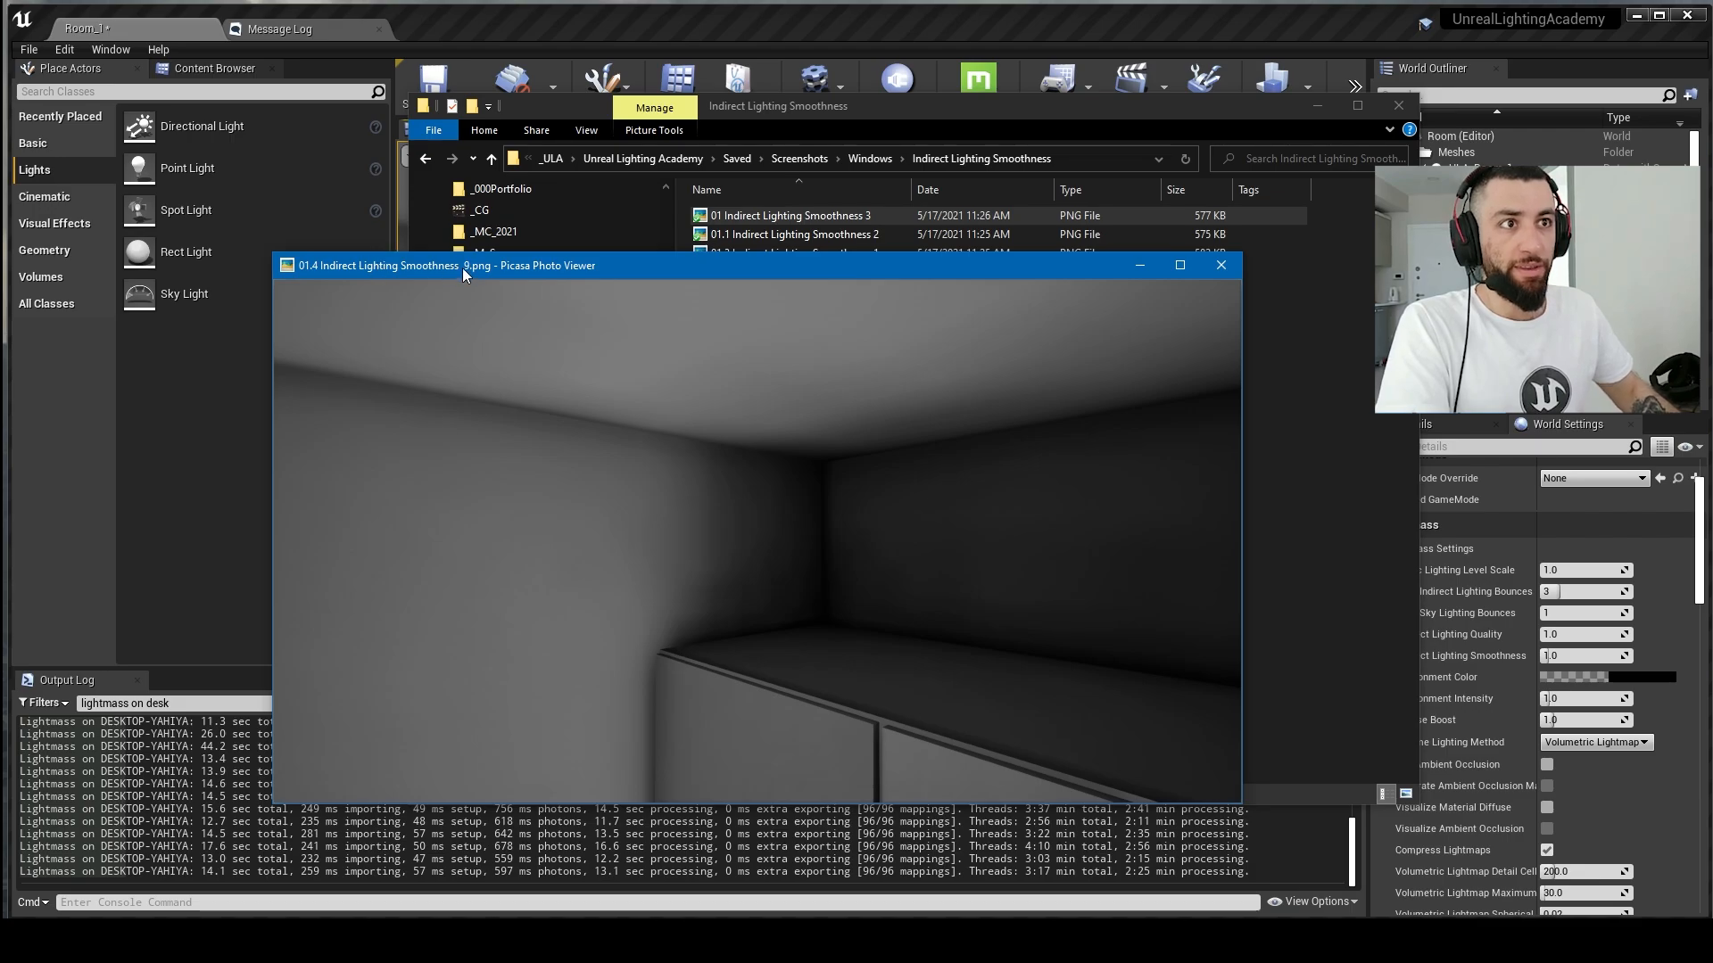
pyautogui.press('Right')
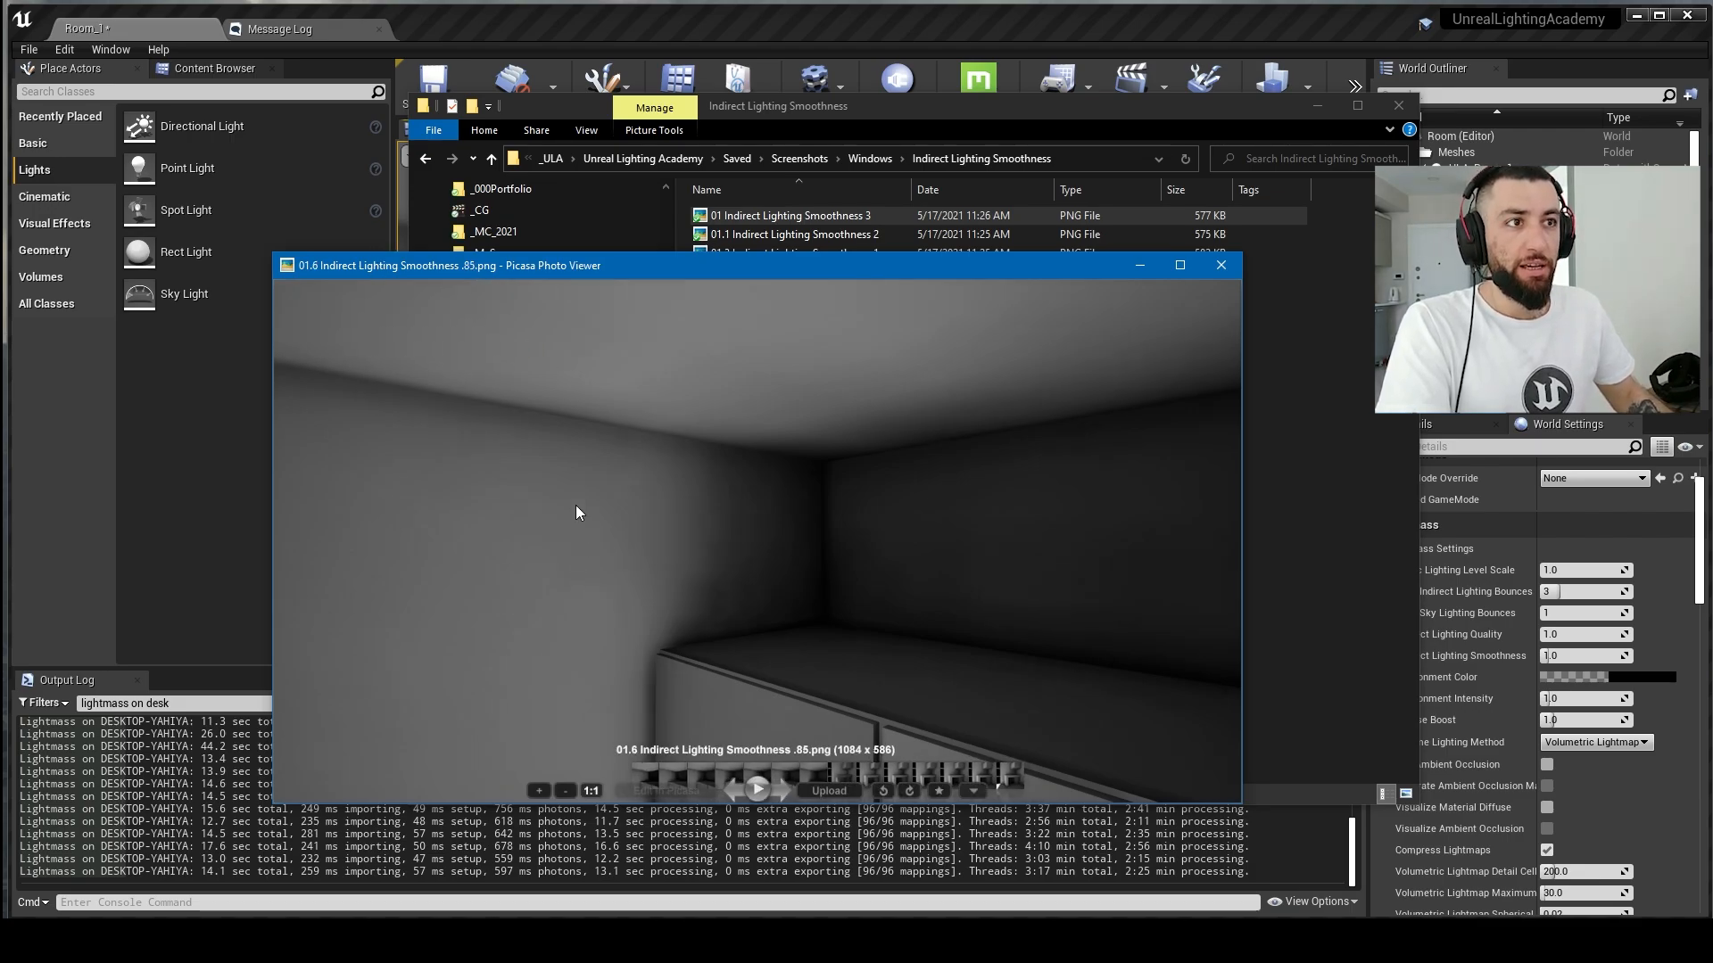
pyautogui.press('Right')
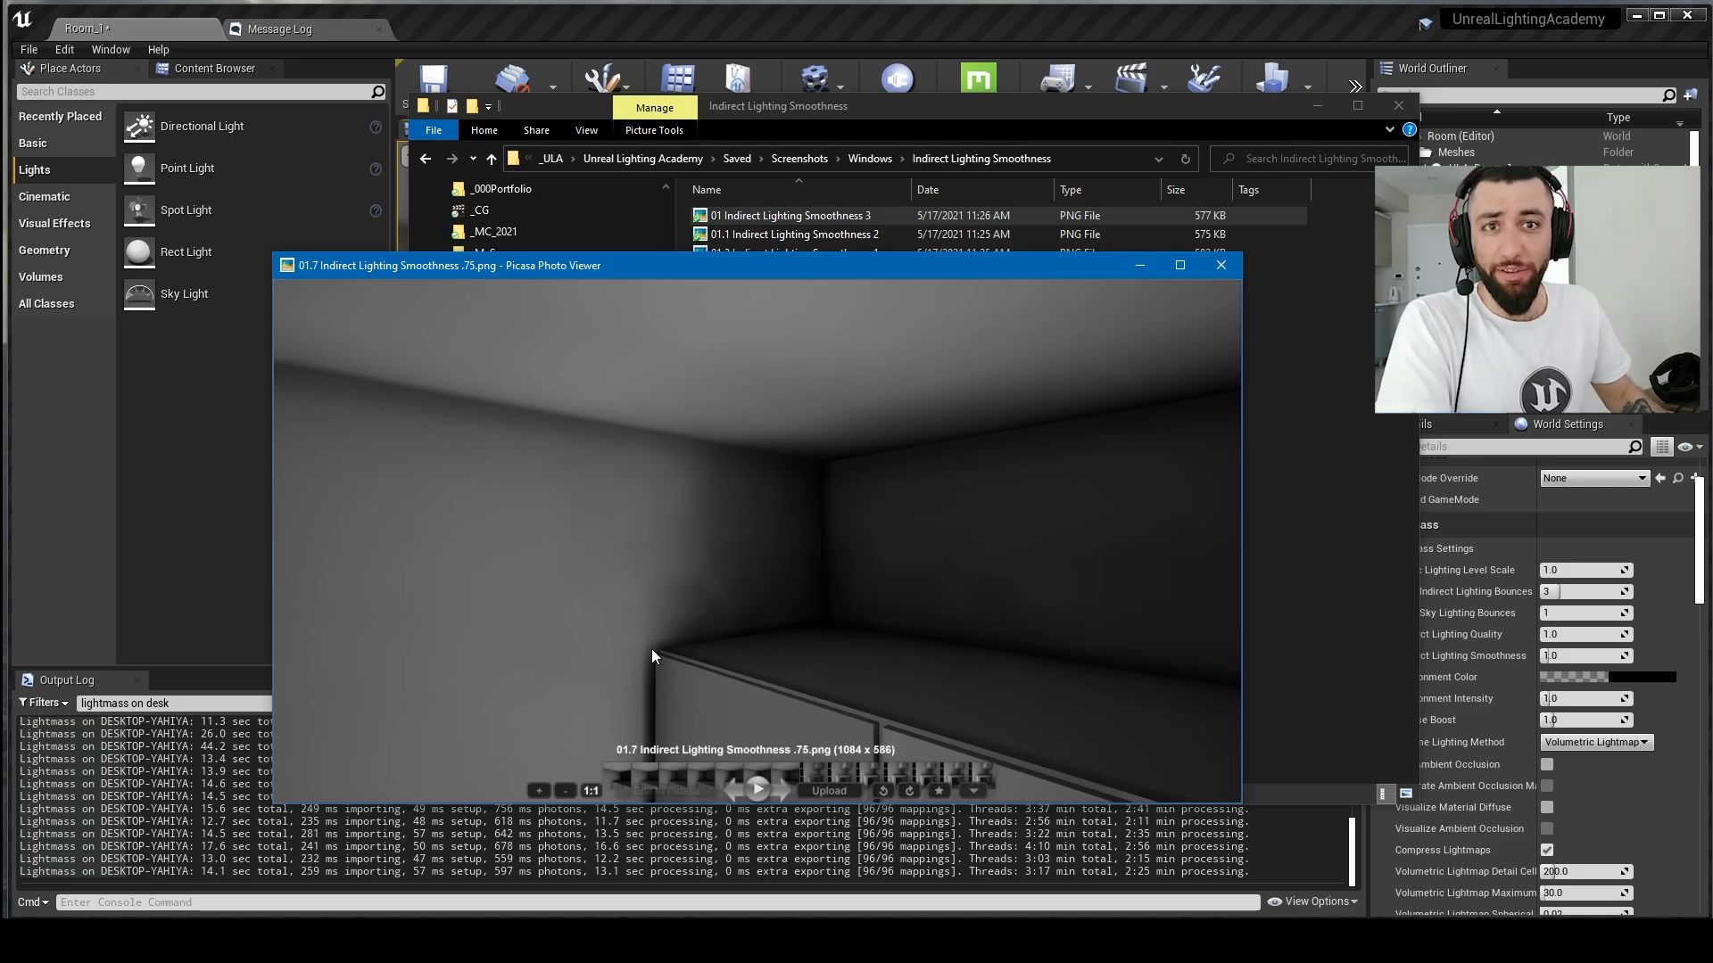
pyautogui.press('Right')
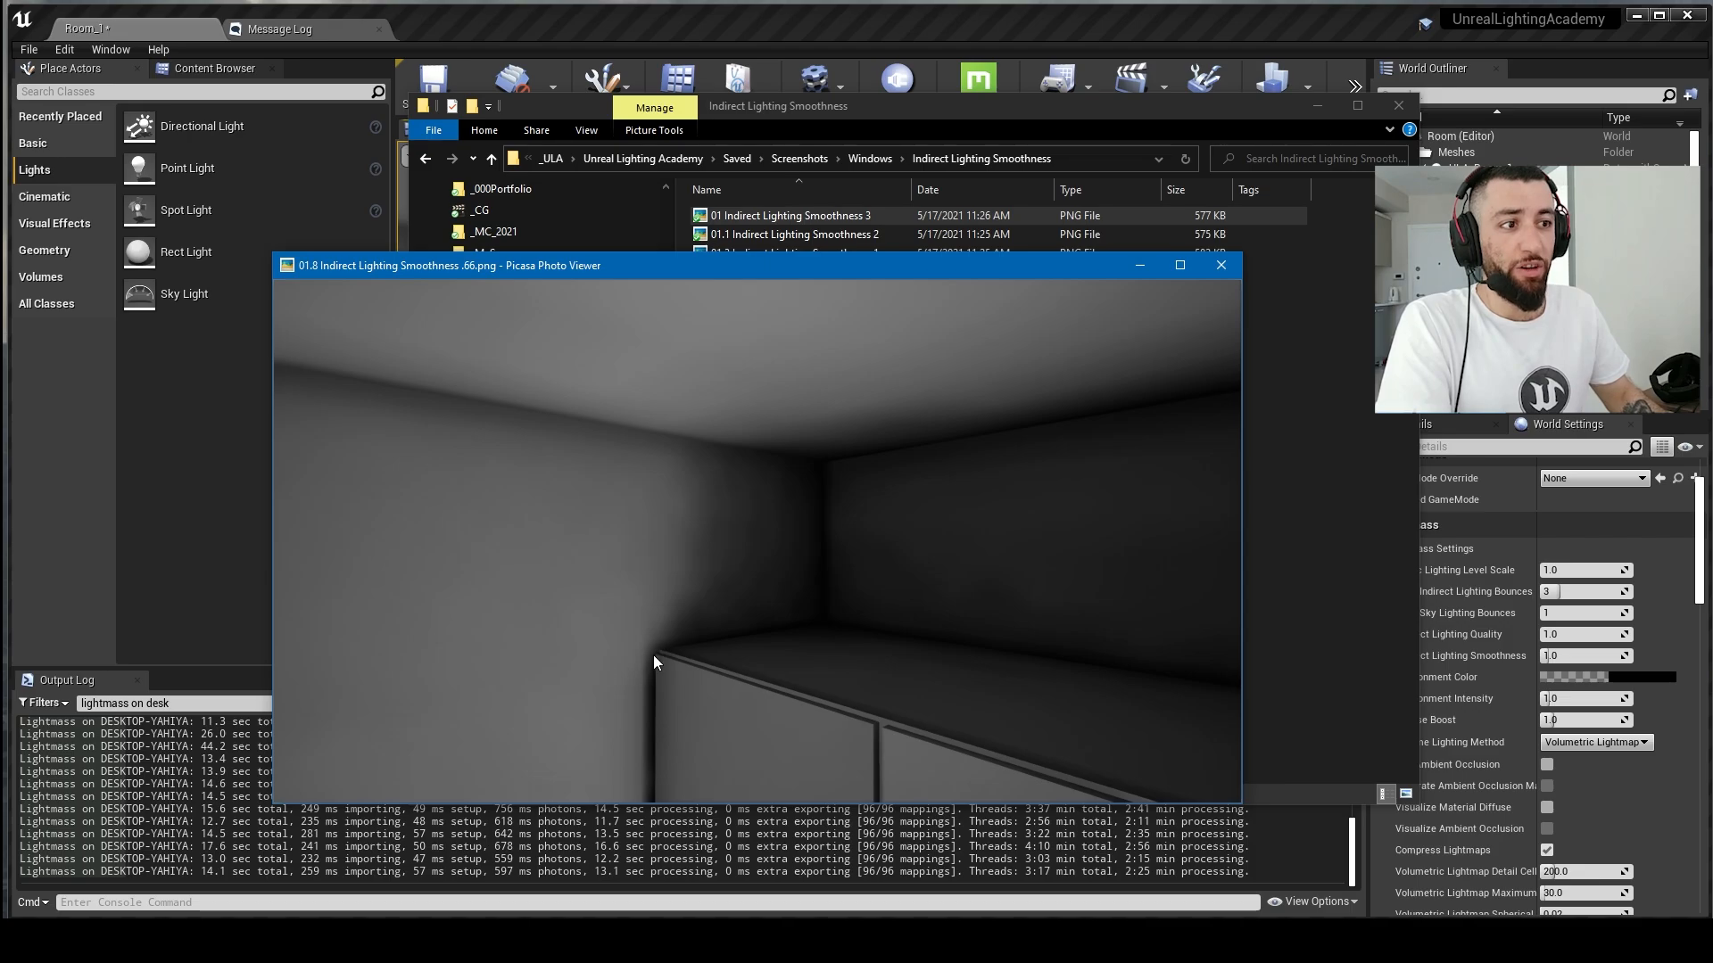
# Step: Examine the 02-series desk screenshots from Indirect Lighting Smoothness 3 down to .9
pyautogui.press('Right')
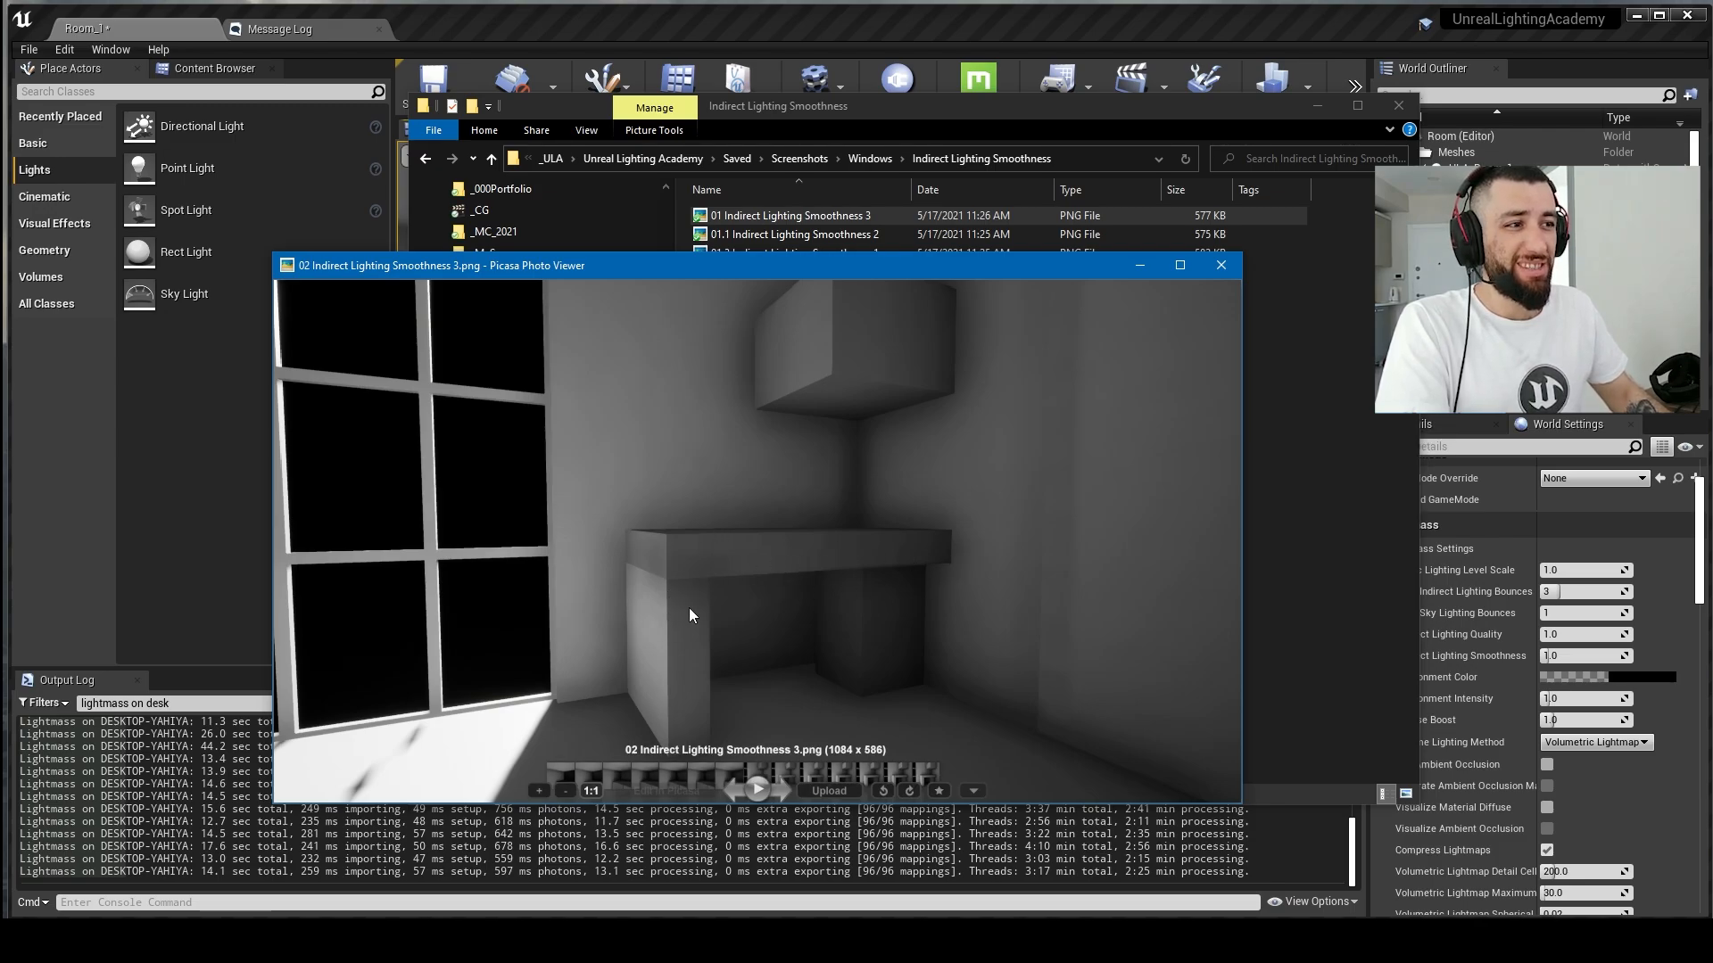
pyautogui.press('Right')
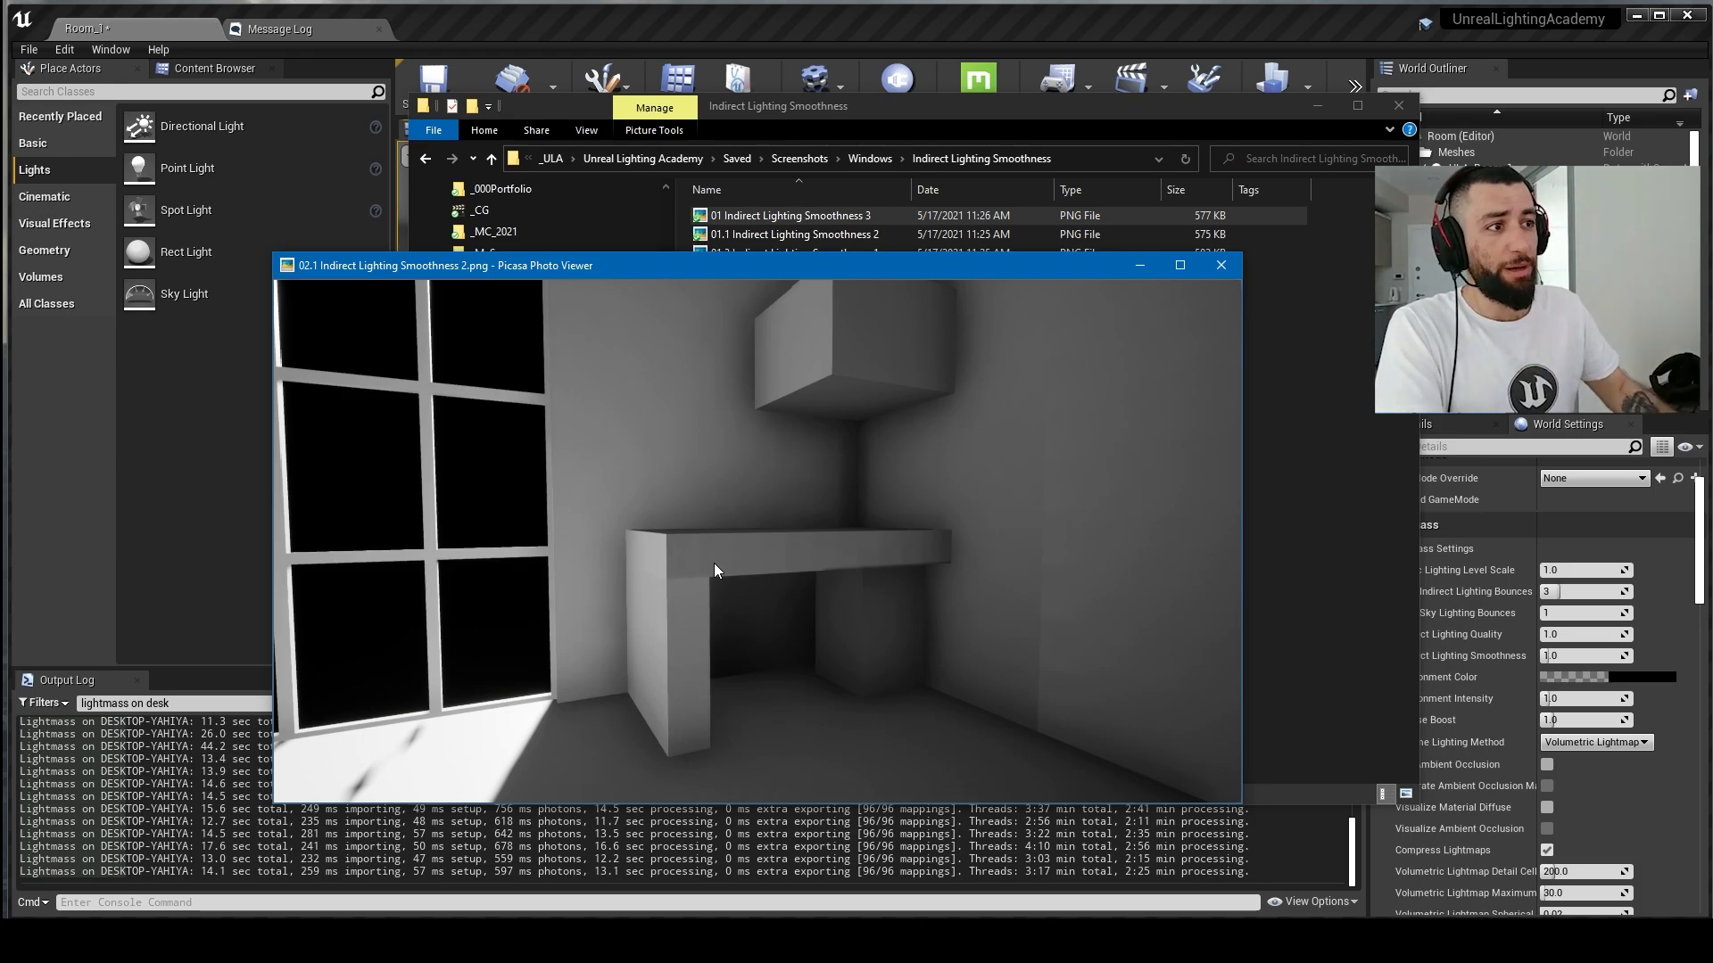
pyautogui.press('Right')
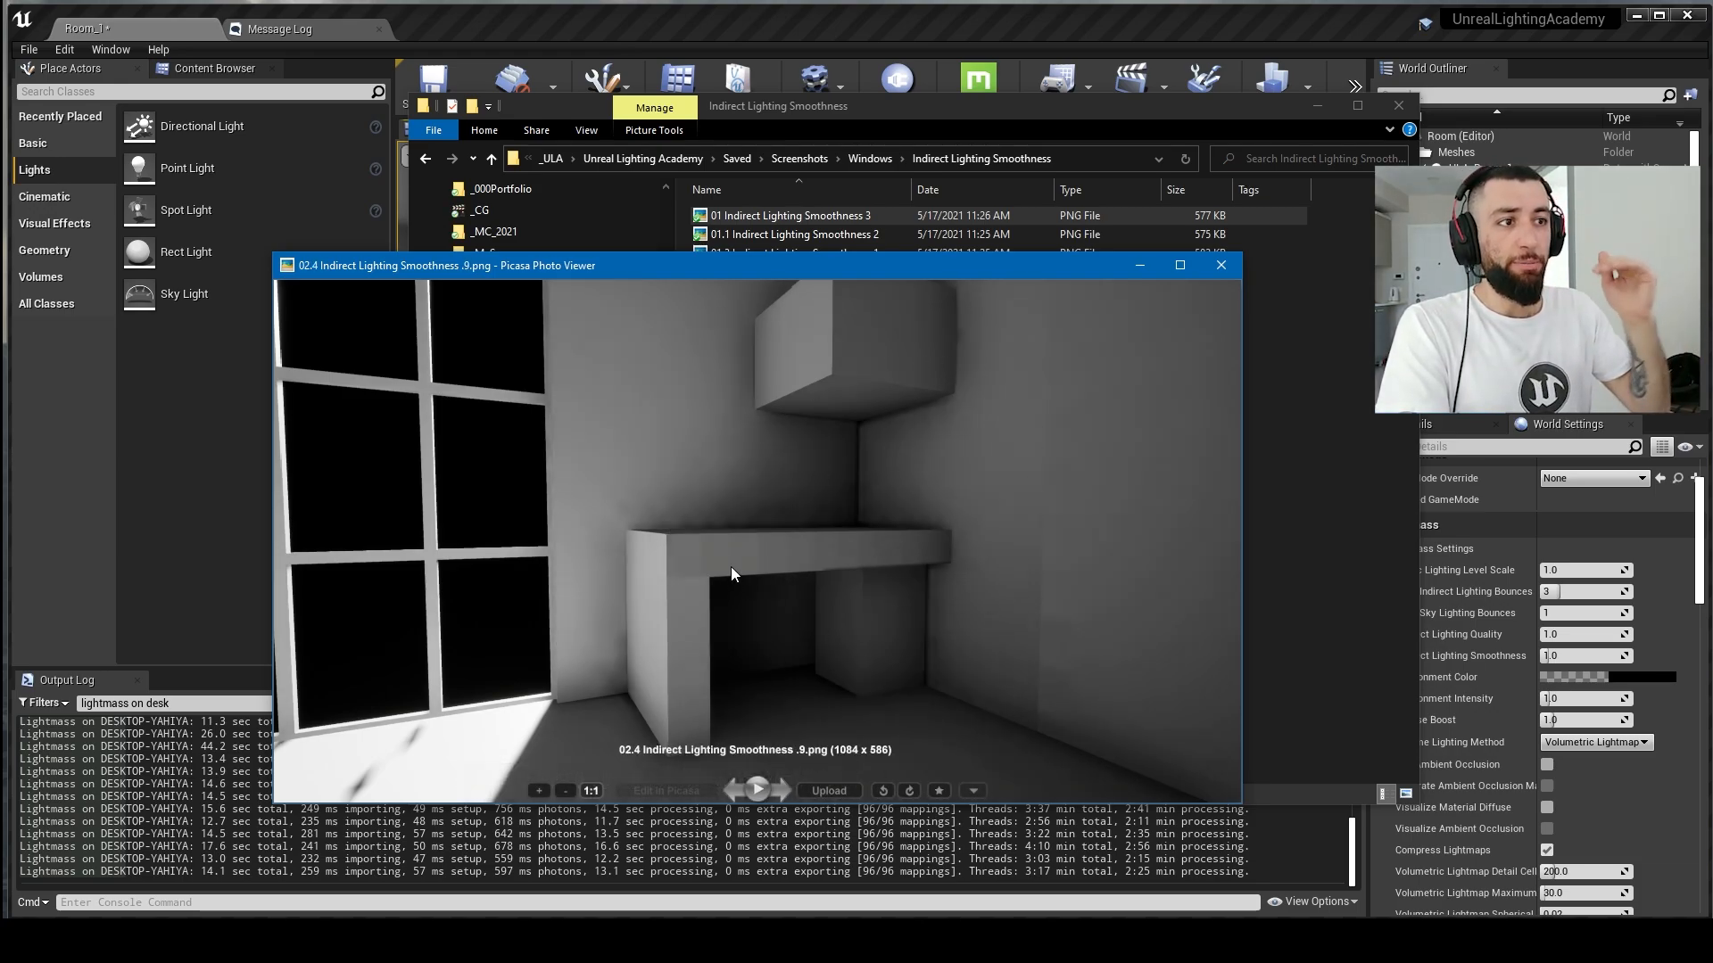
pyautogui.press('Right')
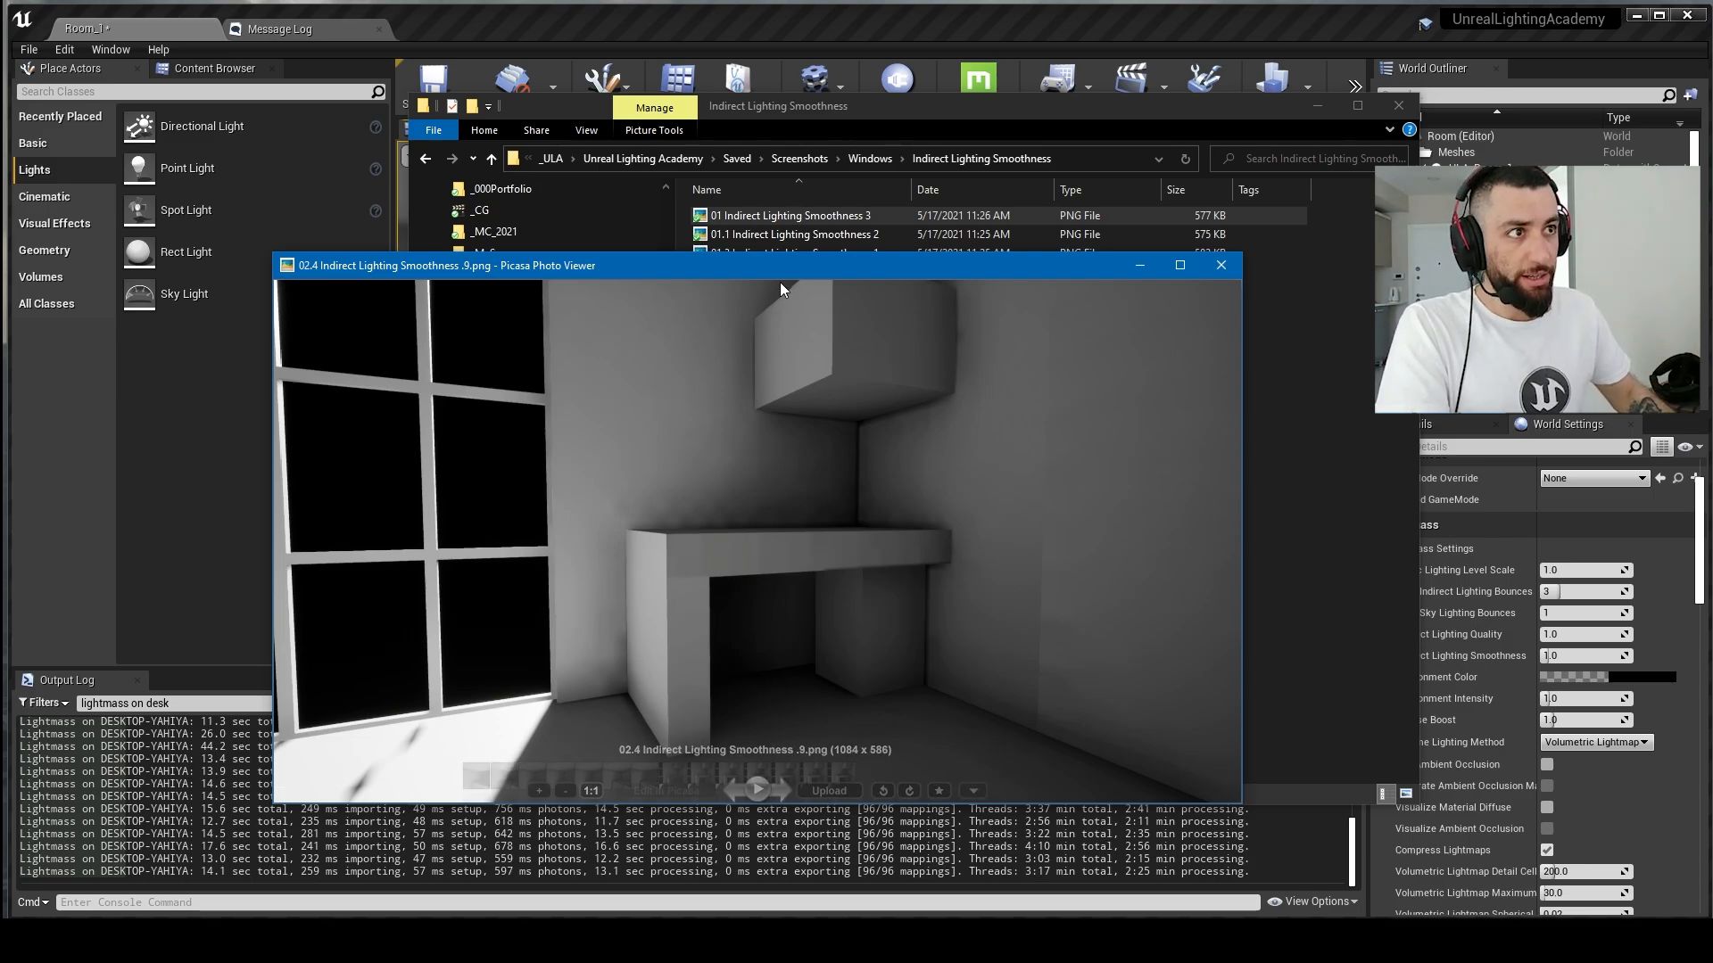
# Step: Enlarge the photo viewer window and reposition it so the whole desk screenshot is shown
pyautogui.moveTo(779, 268); pyautogui.dragTo(737, 210)
pyautogui.moveTo(1193, 748); pyautogui.dragTo(1353, 856)
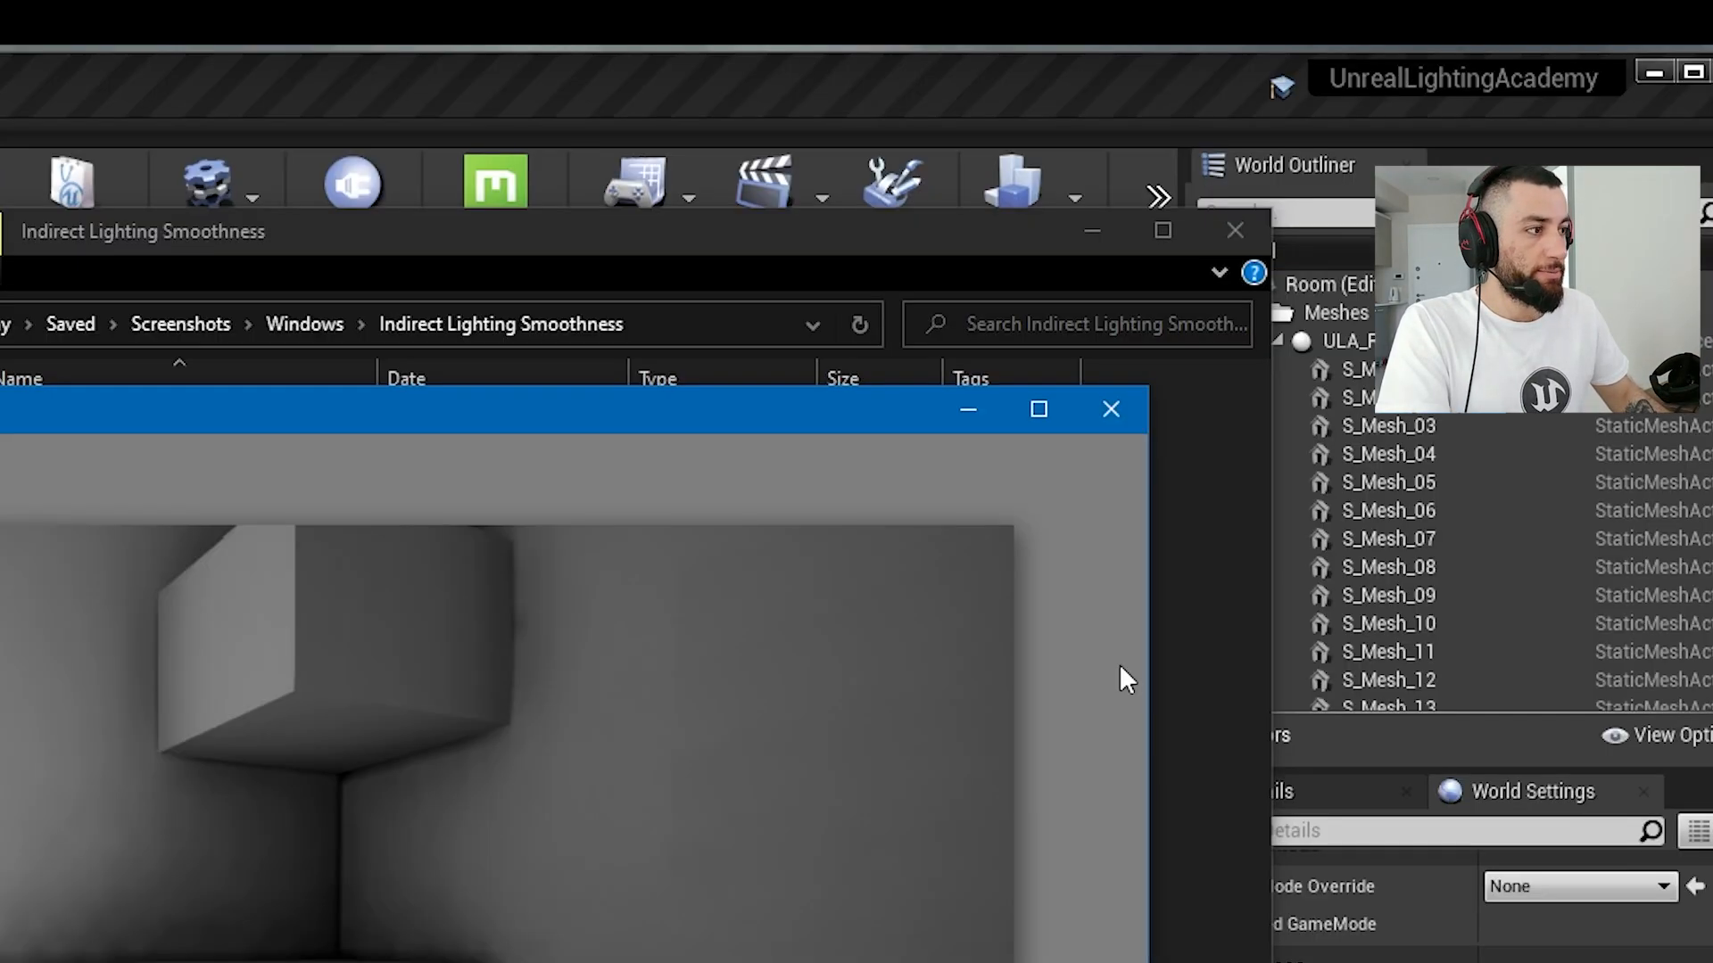
pyautogui.moveTo(1084, 208); pyautogui.dragTo(1027, 188)
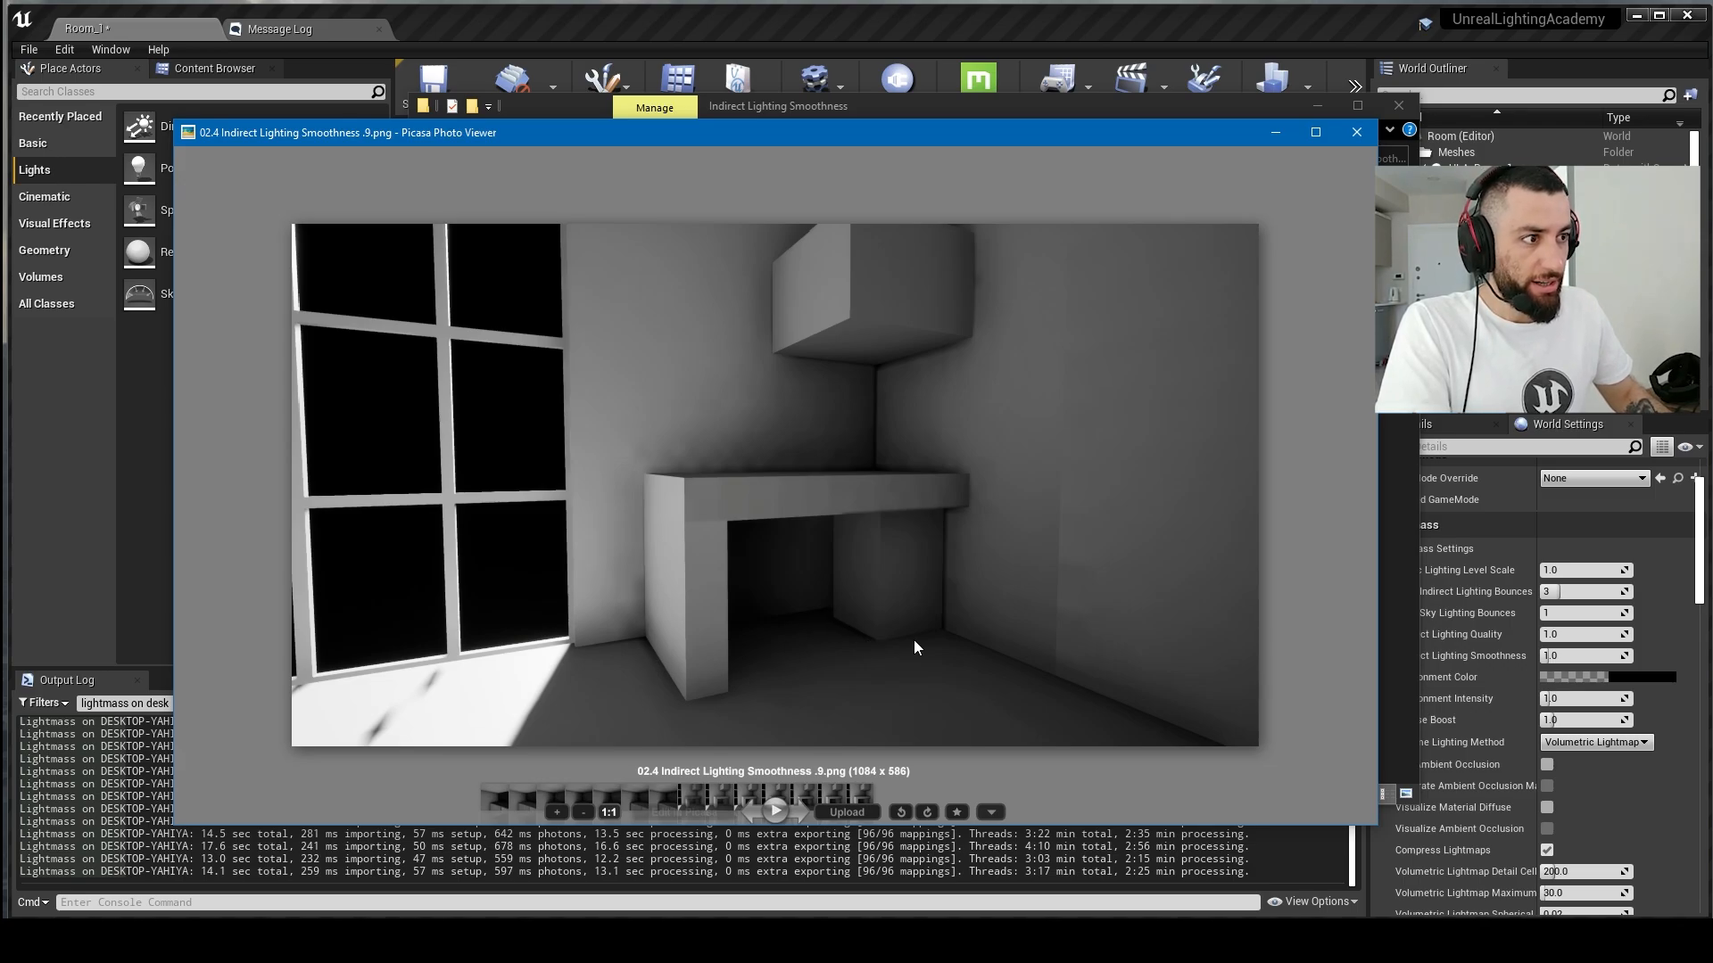
# Step: Compare the desk screenshots with Indirect Lighting Smoothness 1, .9, .85 and .75, switching back and forth between neighbouring values
pyautogui.press('Right')
pyautogui.press('Right')
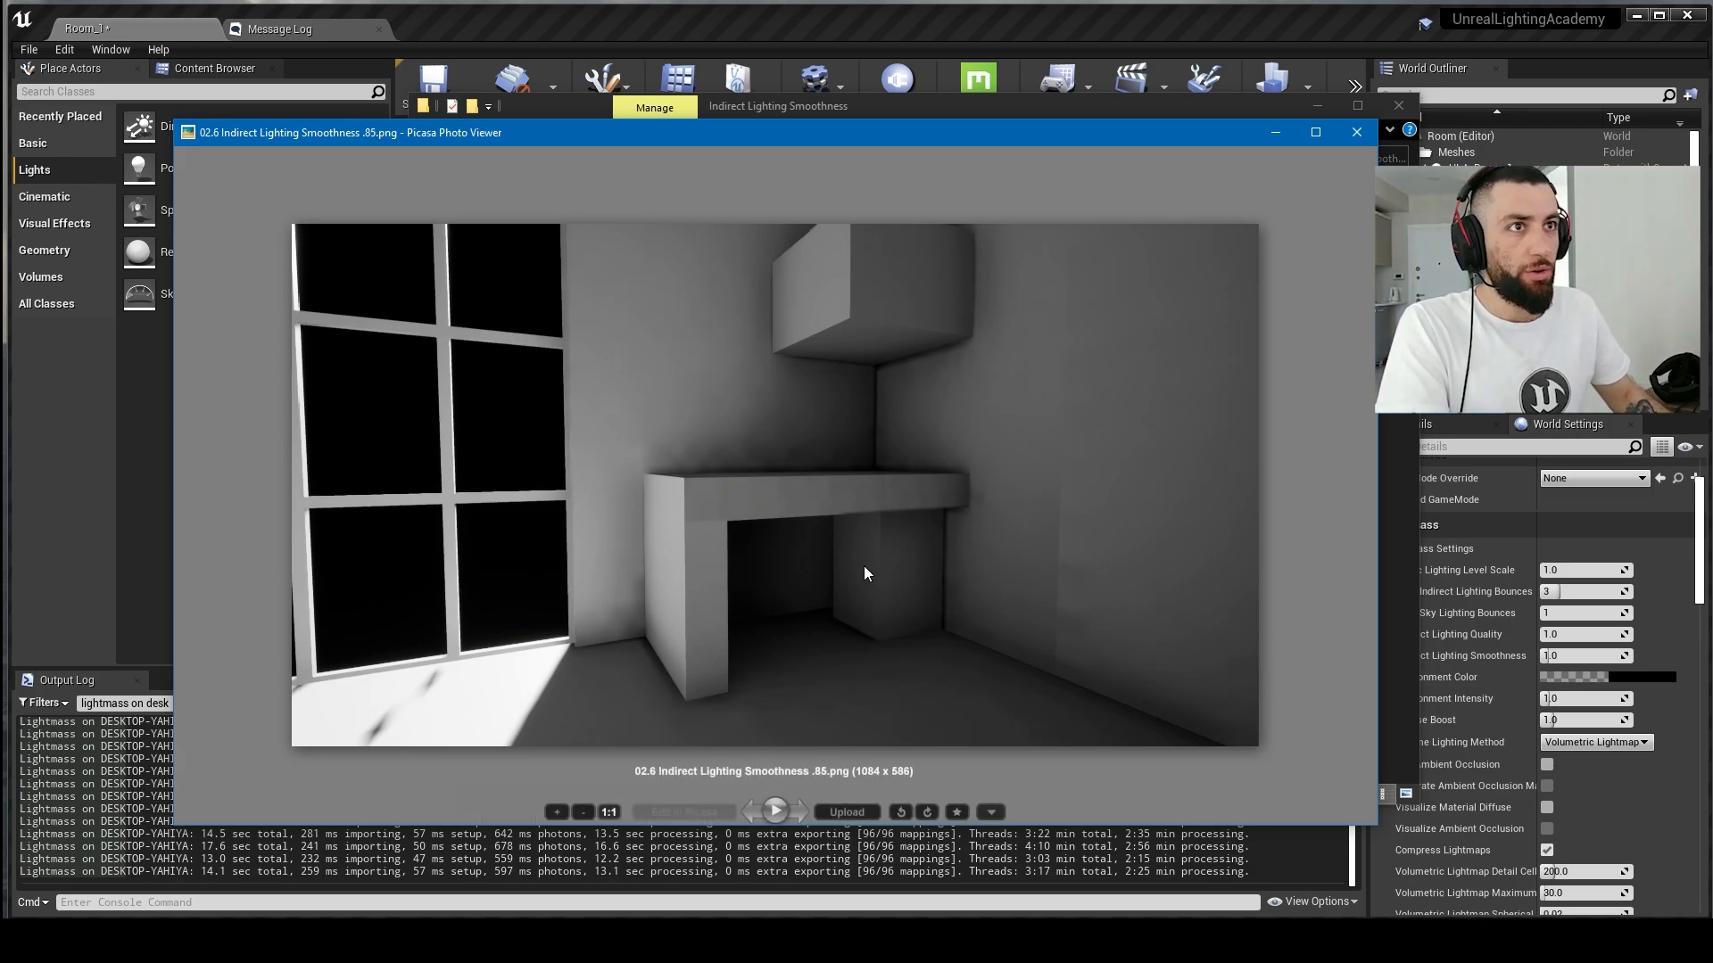
pyautogui.press('Left')
pyautogui.press('Left')
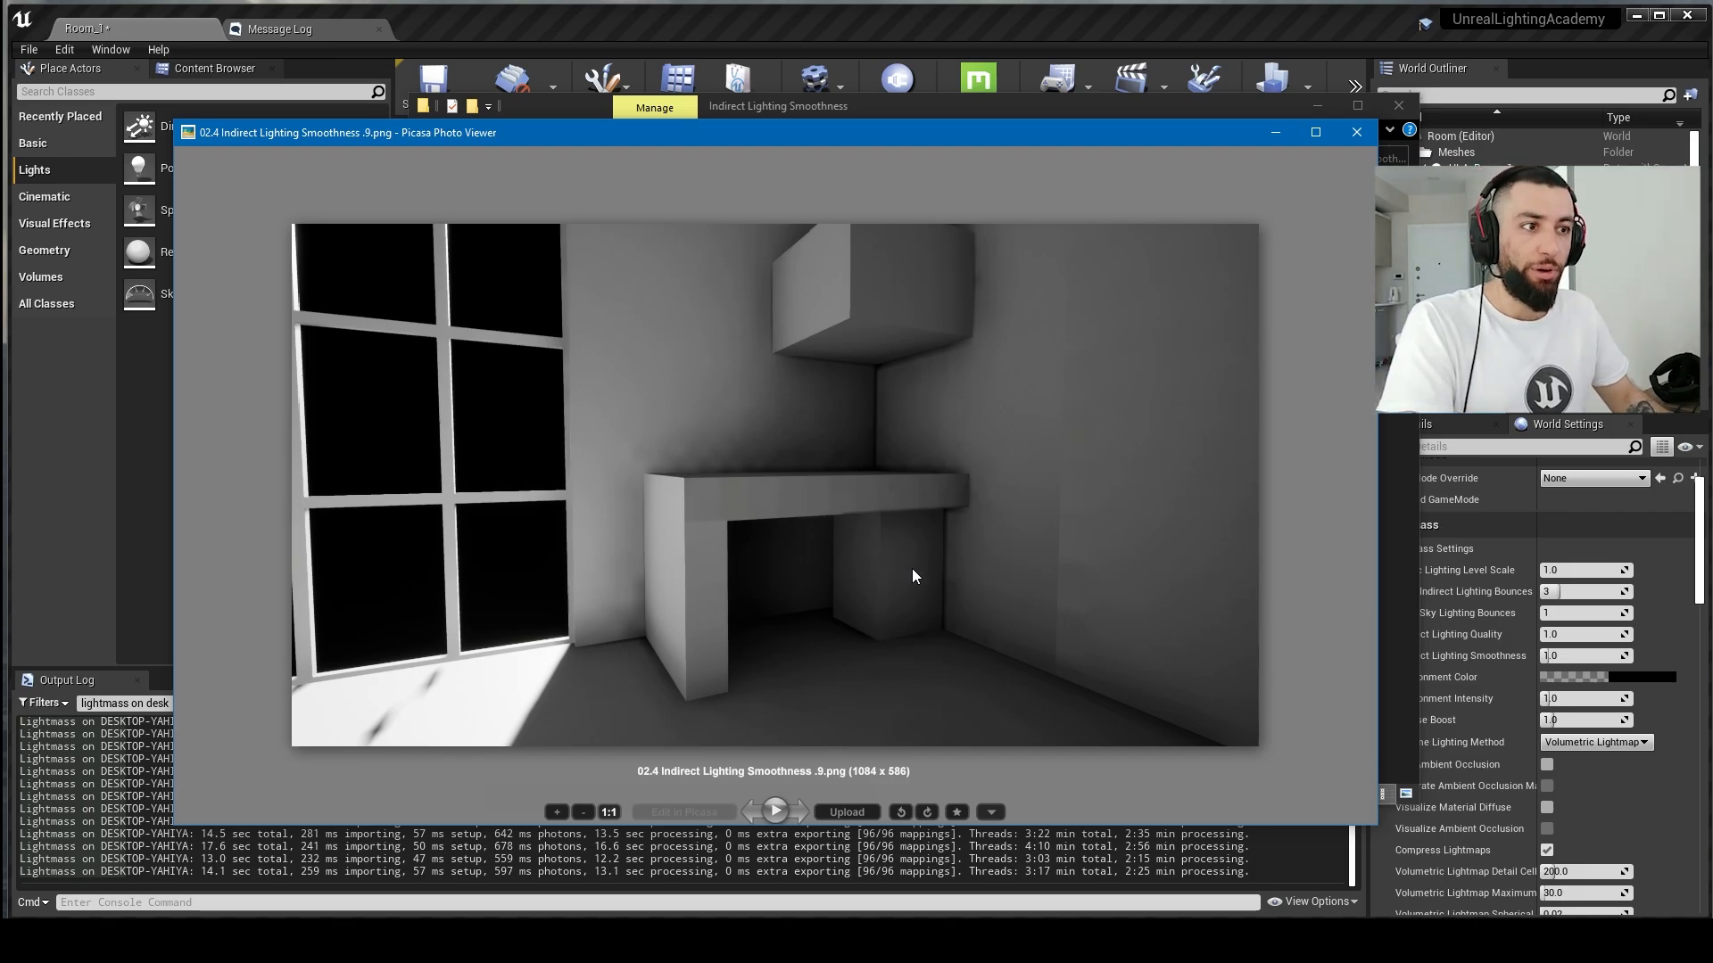
pyautogui.press('Right')
pyautogui.press('Left')
pyautogui.press('Right')
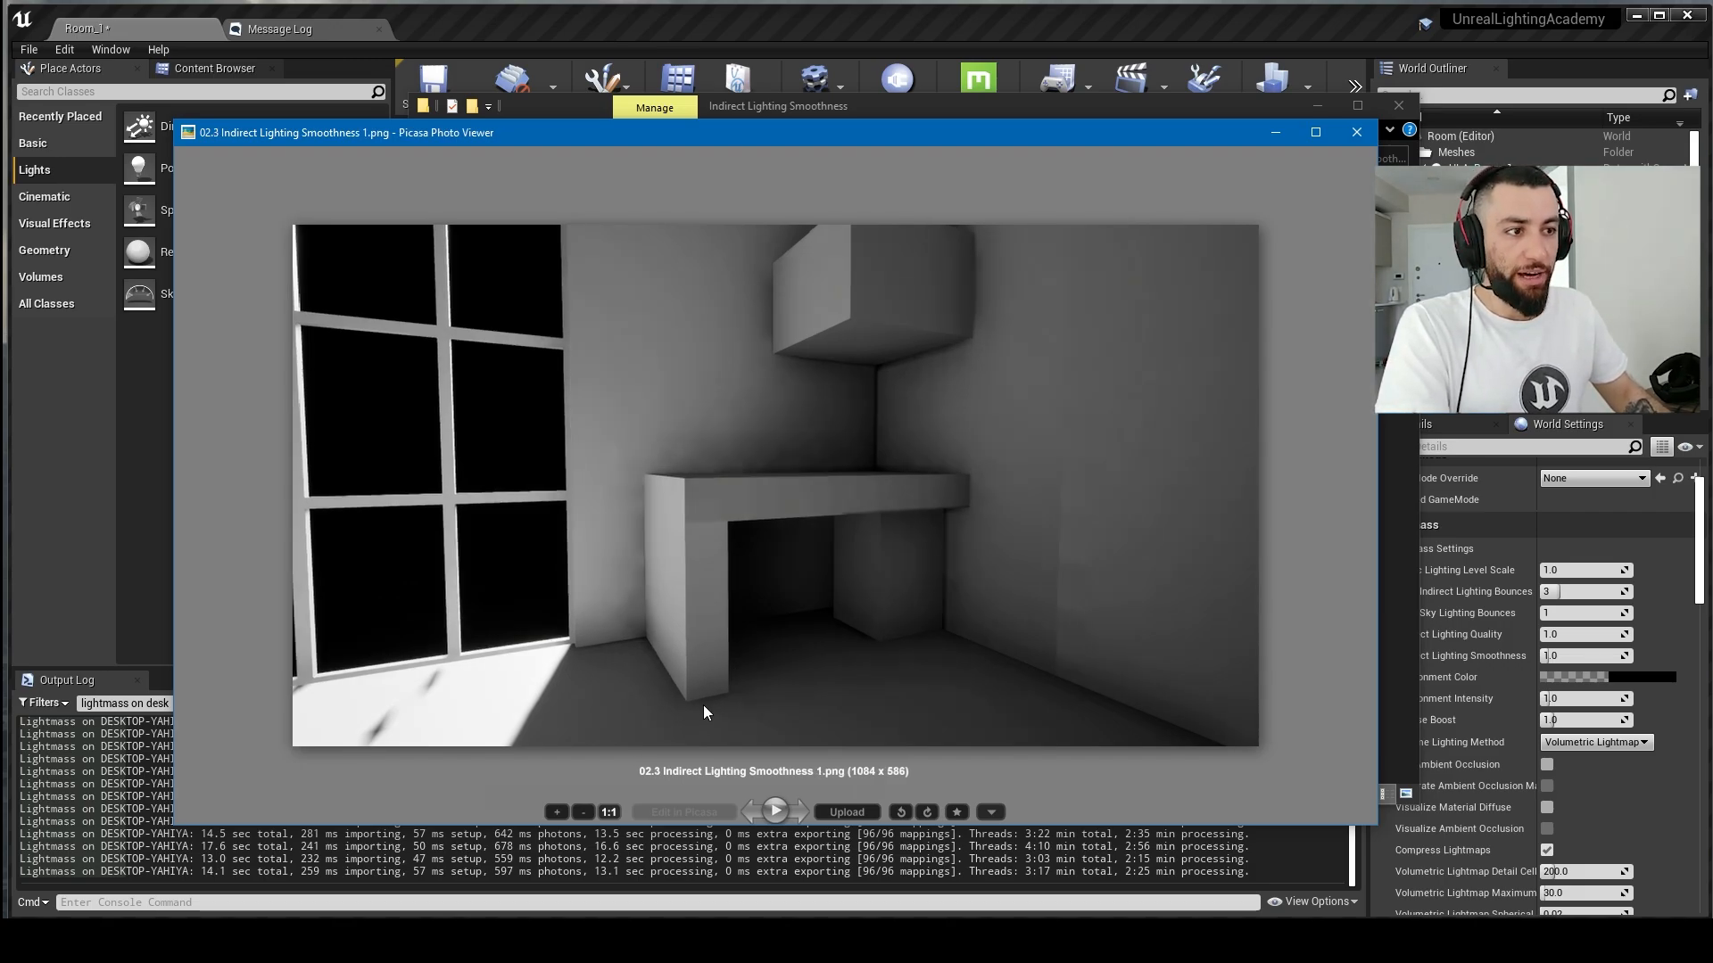
pyautogui.press('Left')
pyautogui.press('Right')
pyautogui.press('Right')
pyautogui.press('Right')
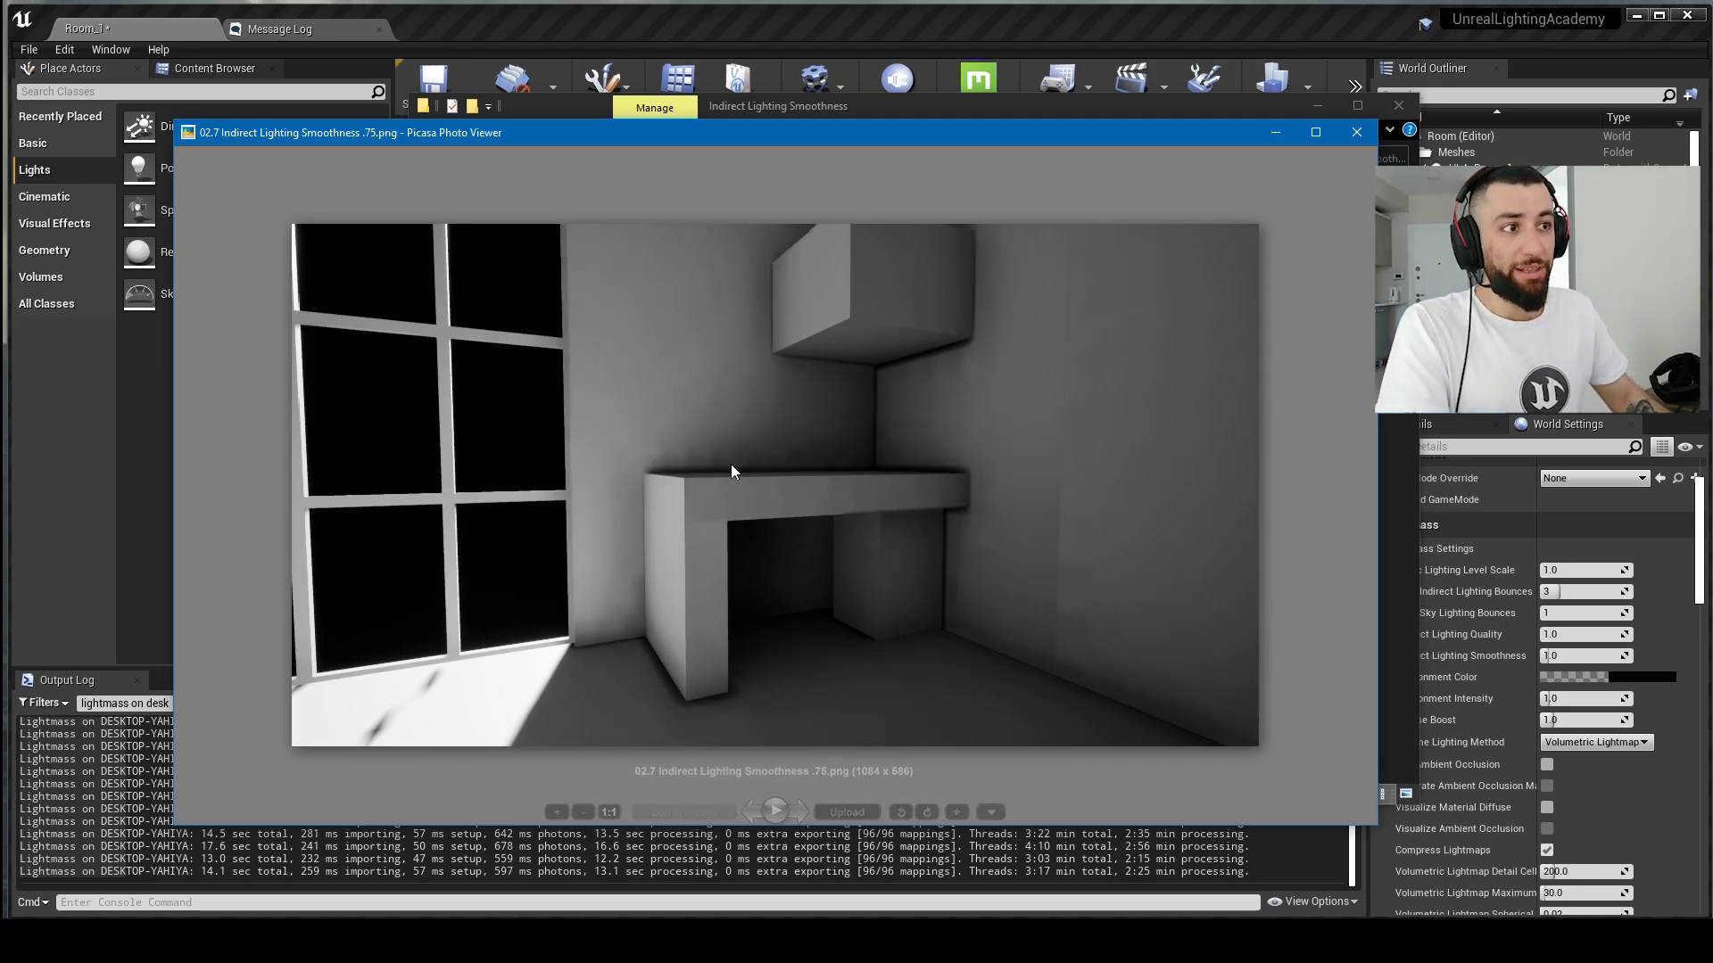
# Step: Compare the desk screenshot with Indirect Lighting Smoothness .75 against the preceding one once more, alternating between the two
pyautogui.press('Left')
pyautogui.press('Right')
pyautogui.press('Left')
pyautogui.press('Right')
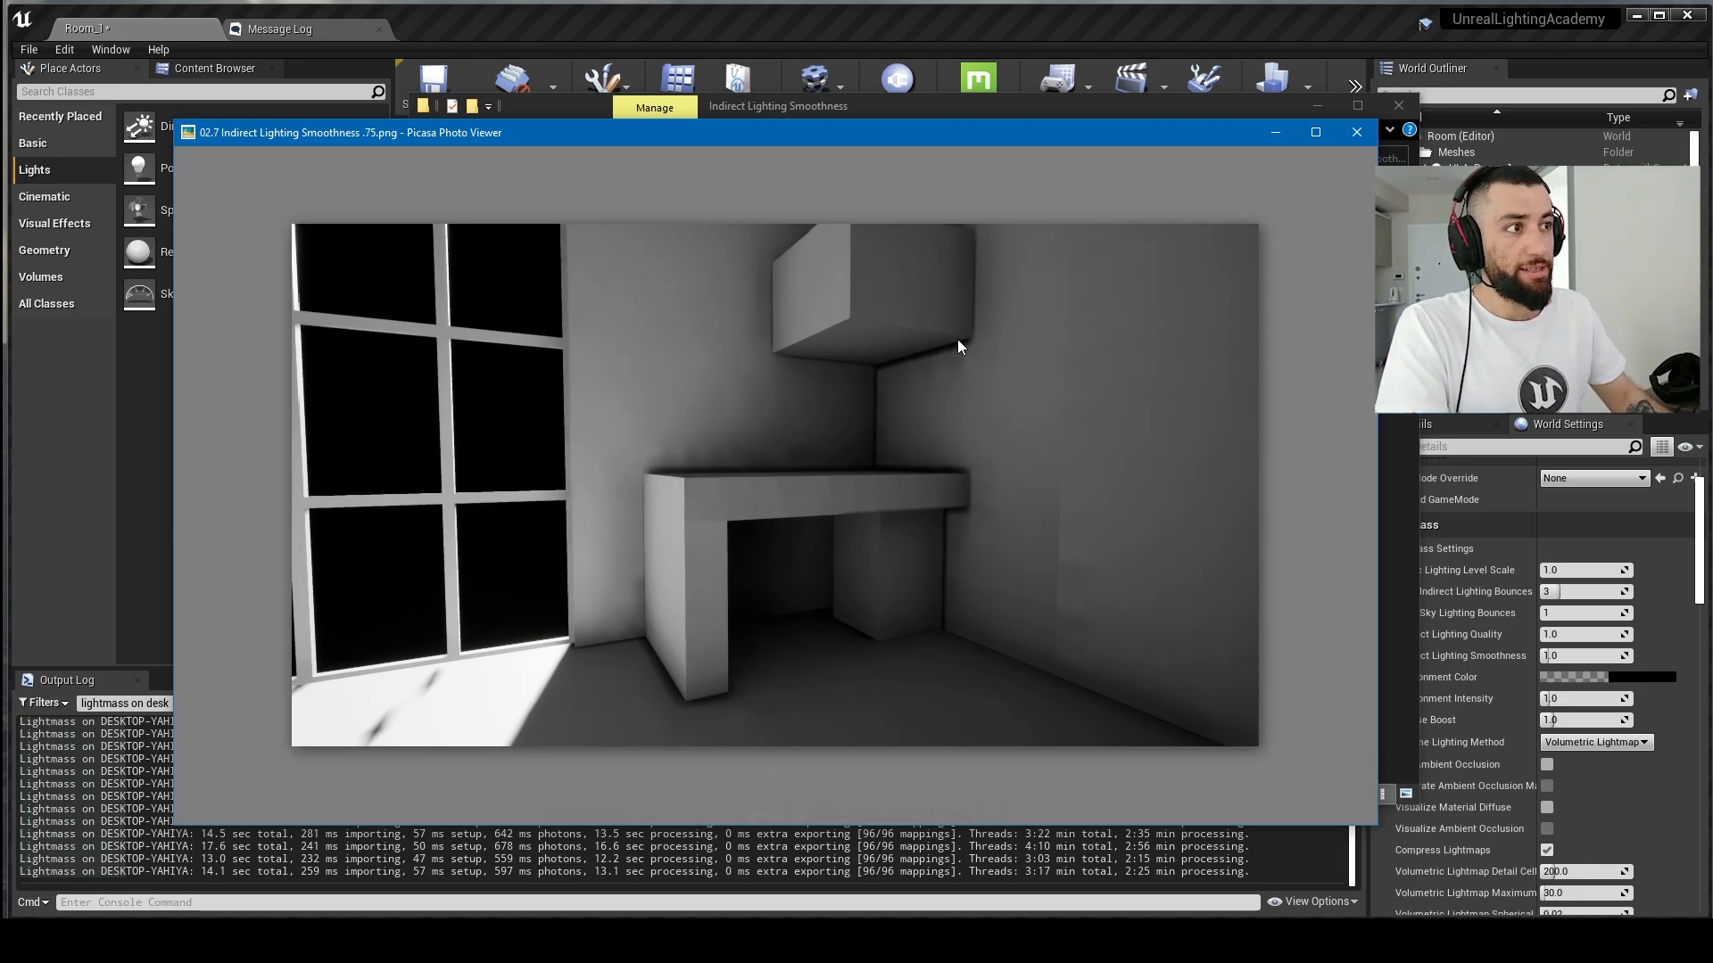
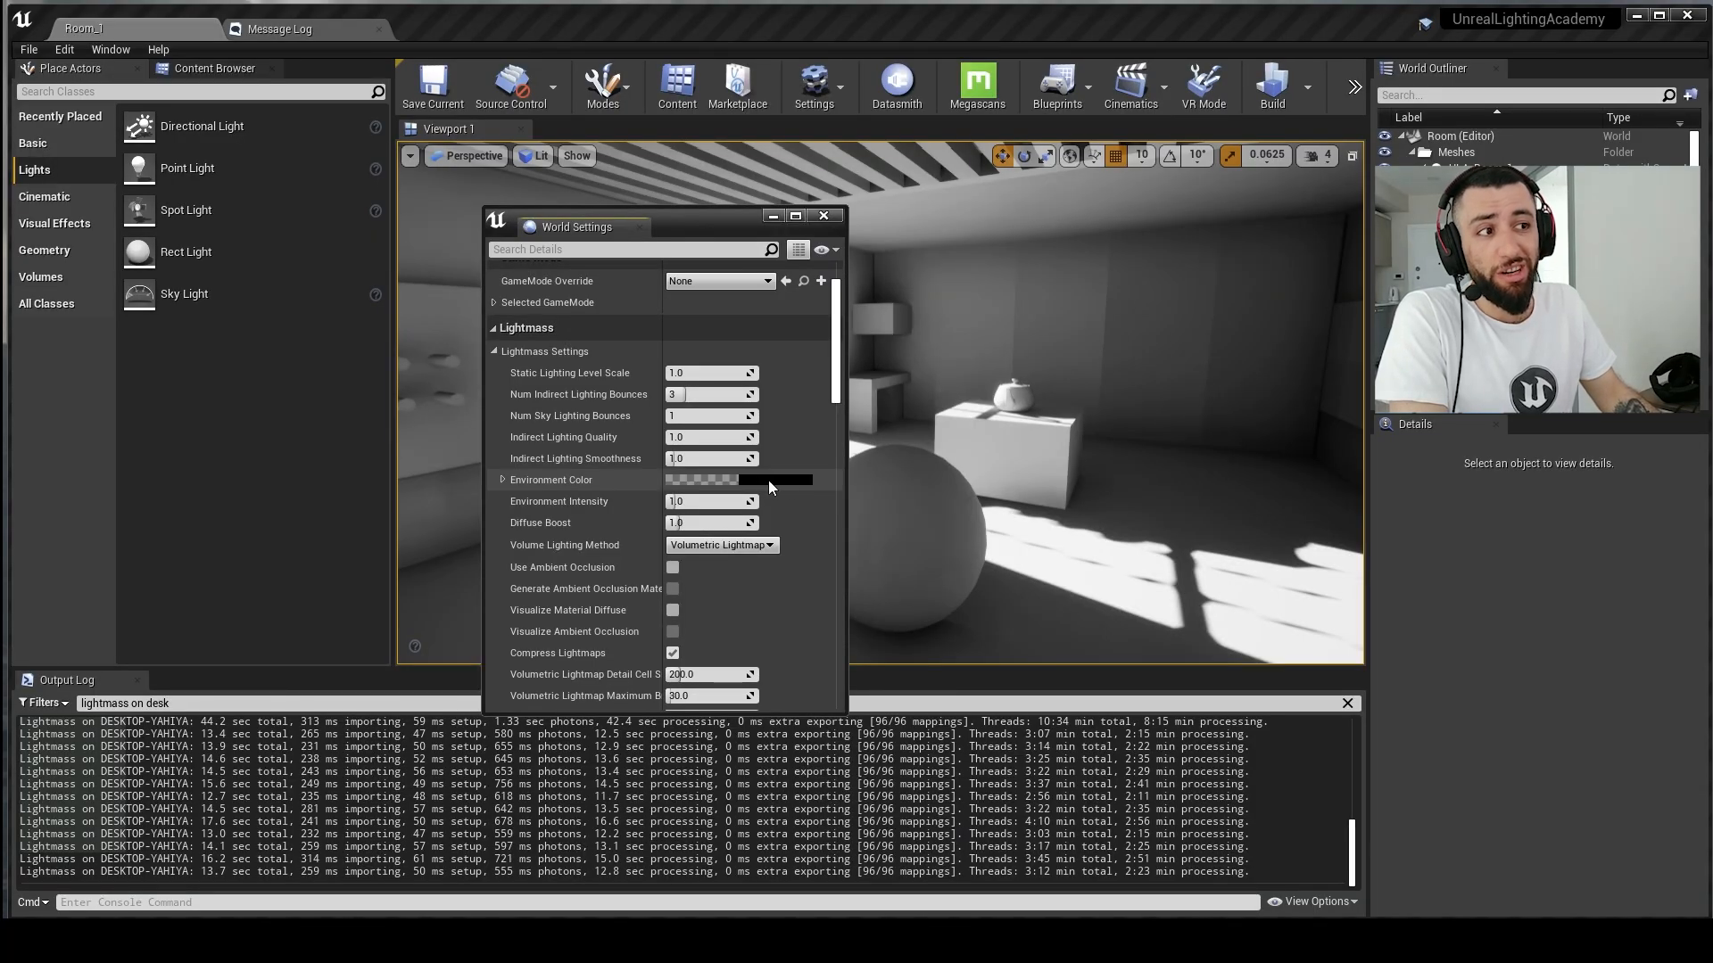
# Step: Set the Lightmass Environment Color to a fully saturated magenta at full brightness and build the lighting
pyautogui.click(756, 482)
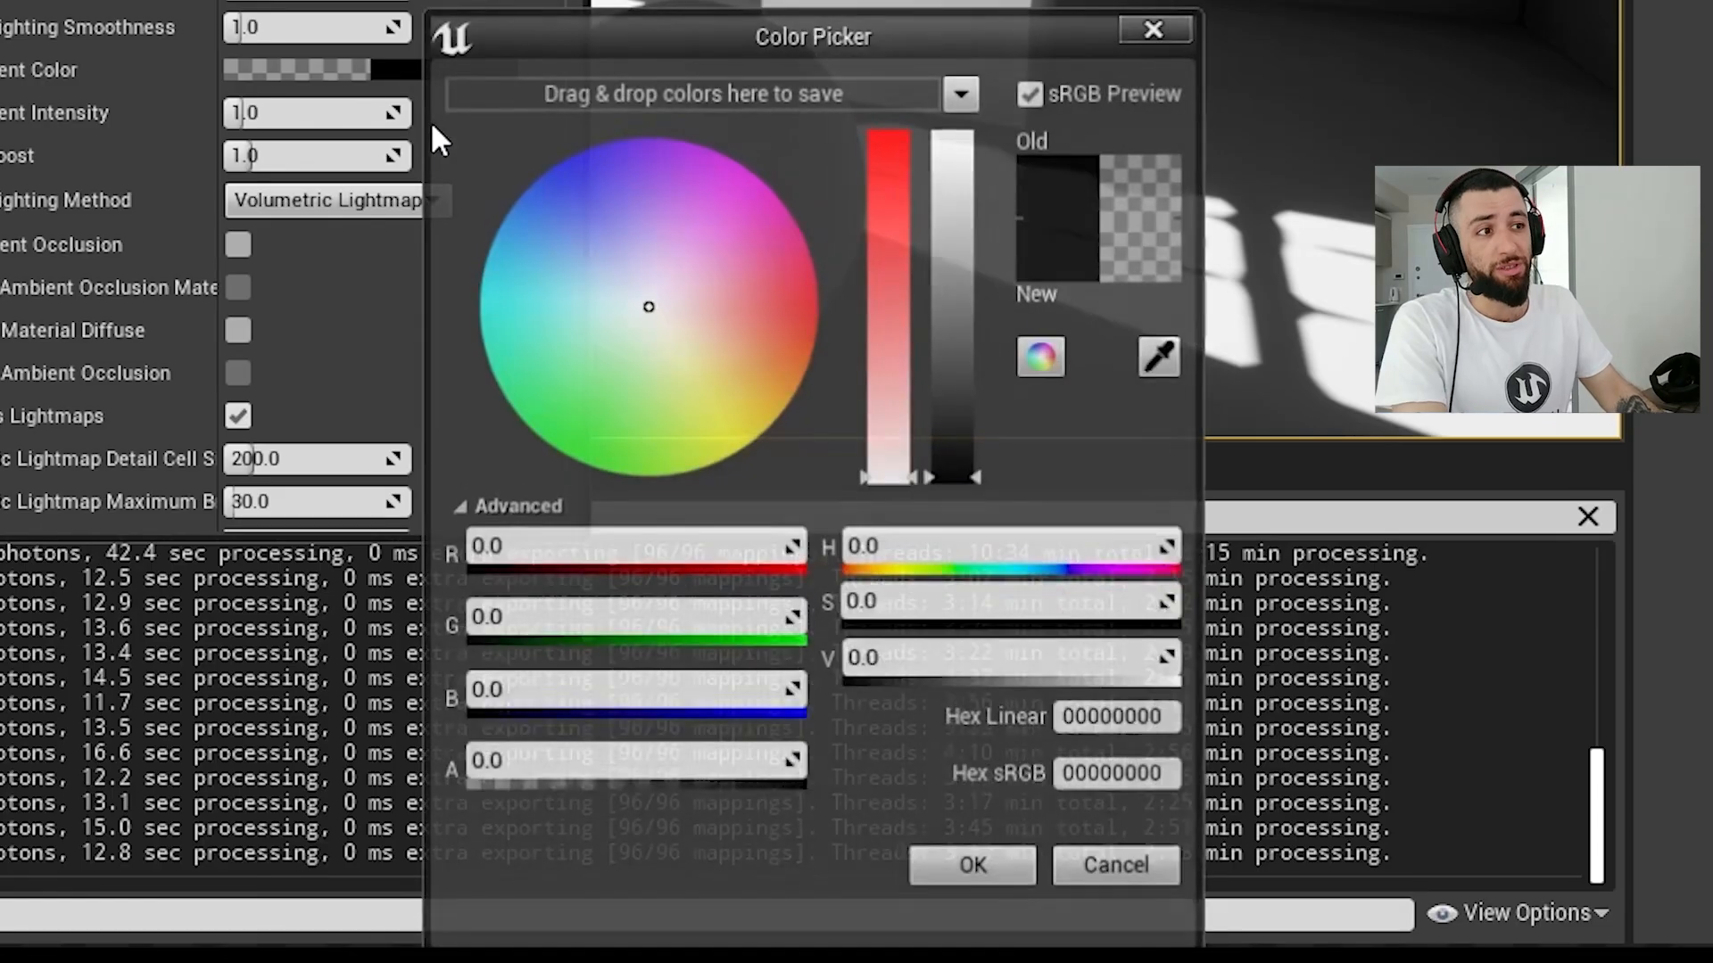
pyautogui.moveTo(937, 618); pyautogui.dragTo(980, 585)
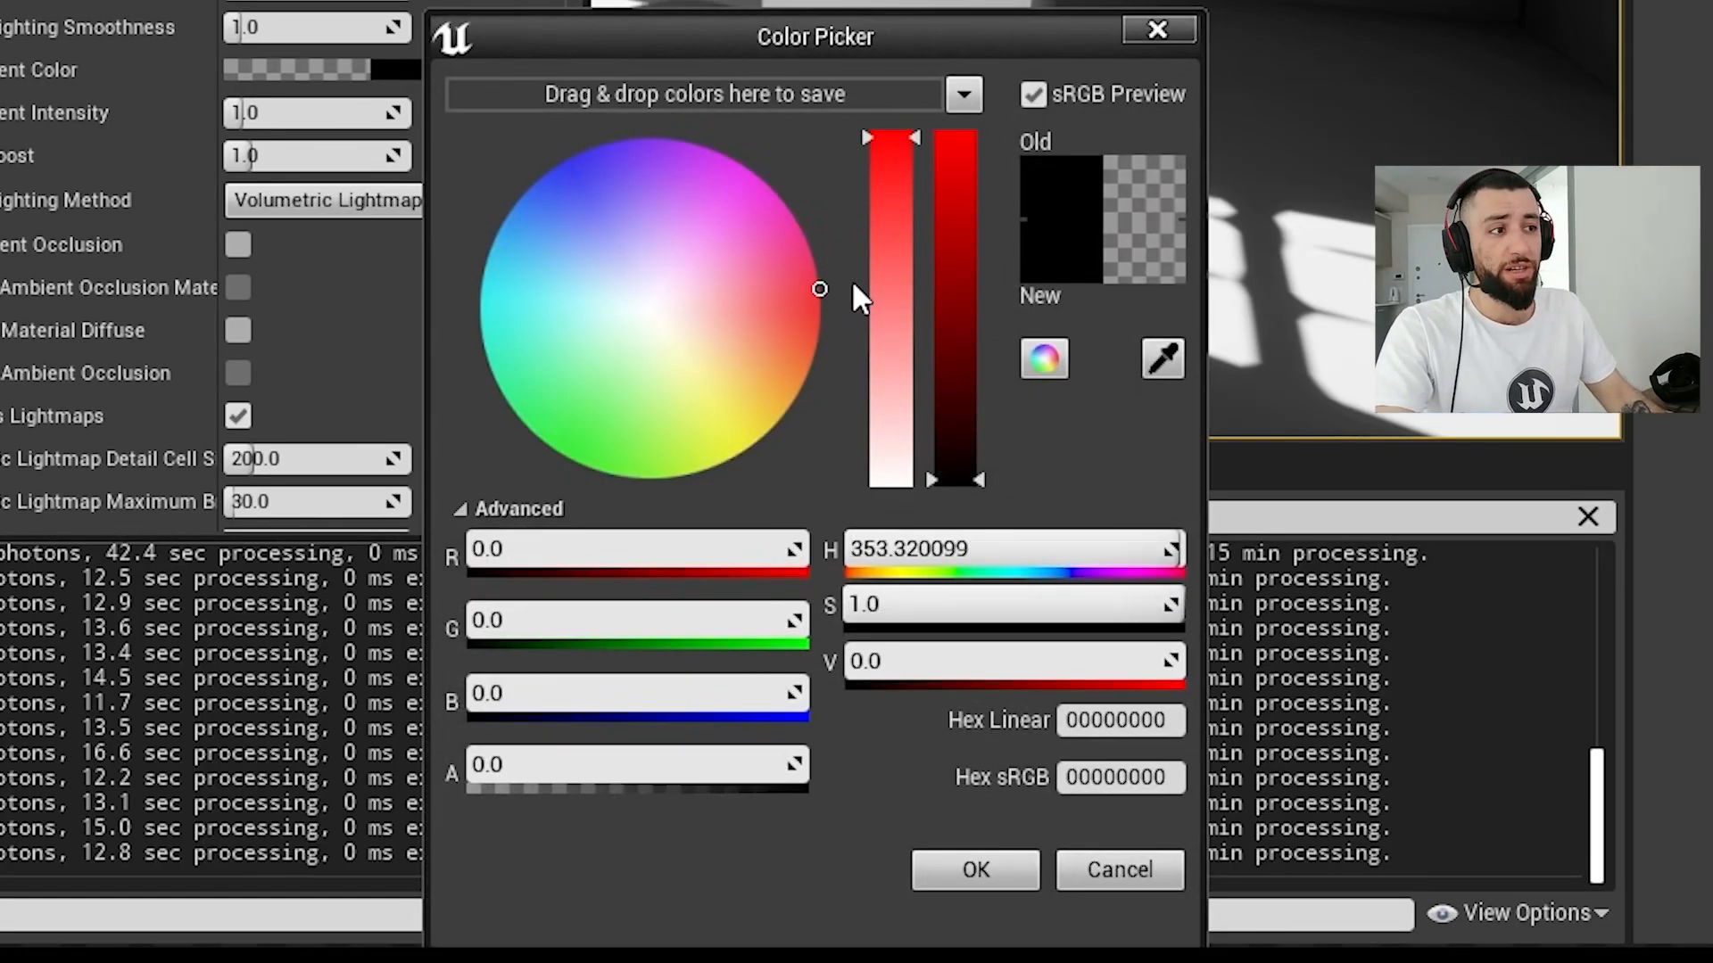
pyautogui.moveTo(853, 284); pyautogui.dragTo(858, 280)
pyautogui.moveTo(951, 295); pyautogui.dragTo(949, 80)
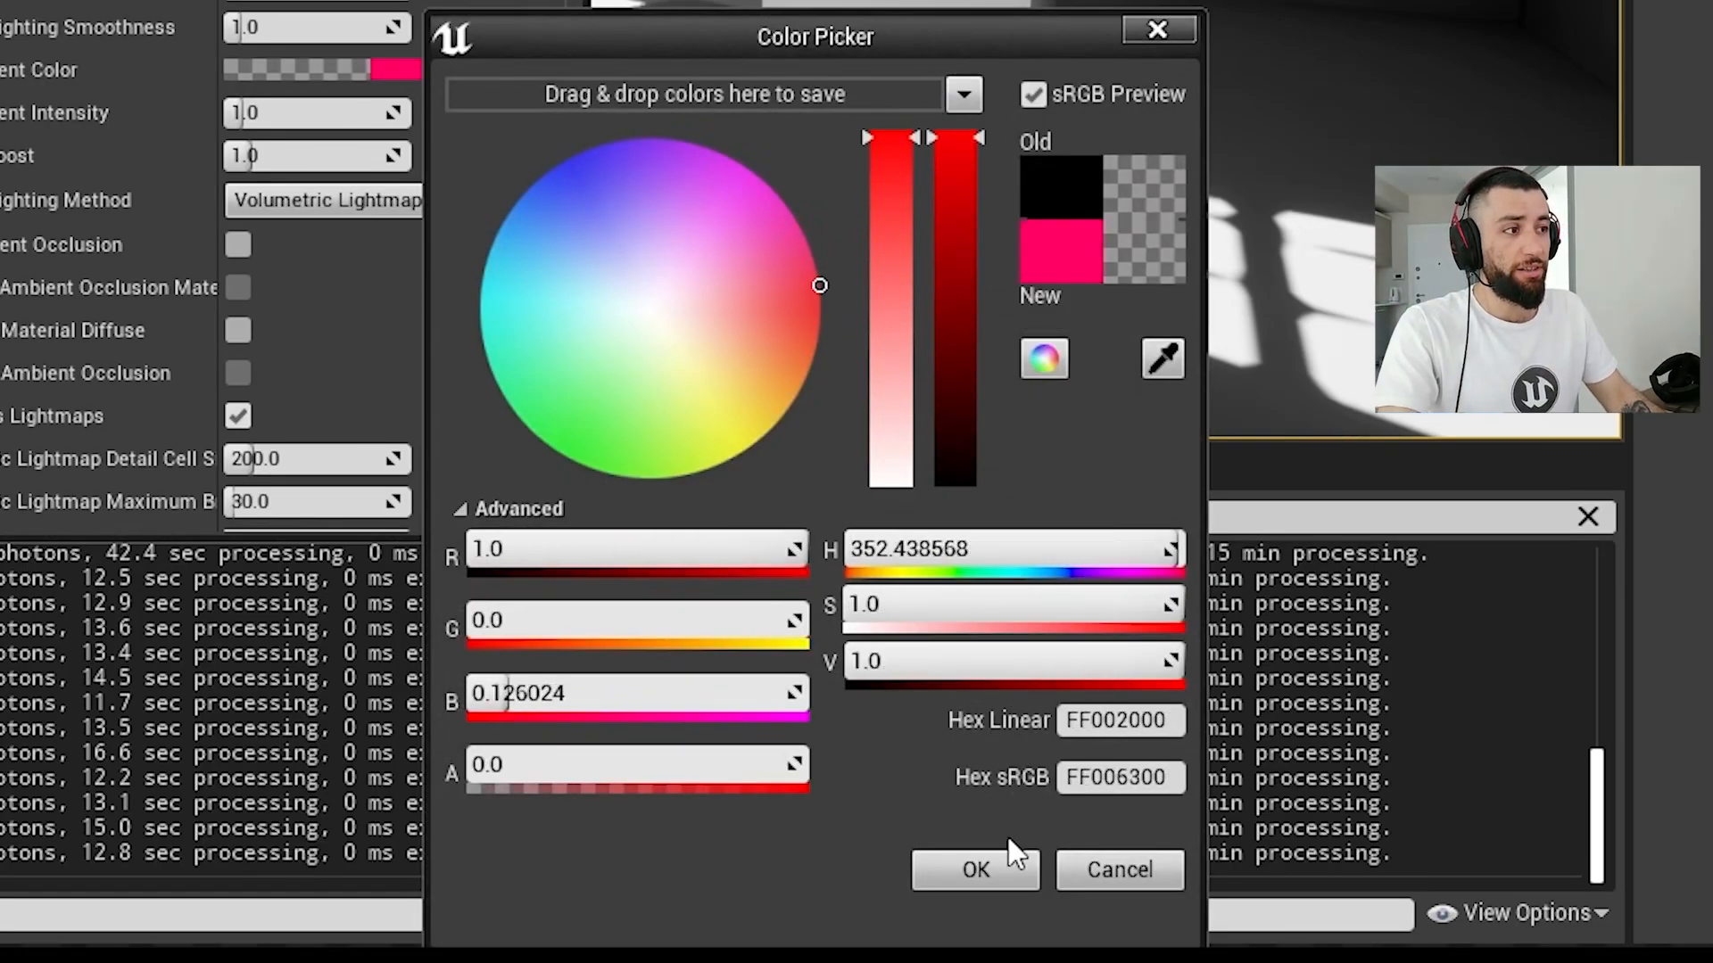
pyautogui.click(776, 277)
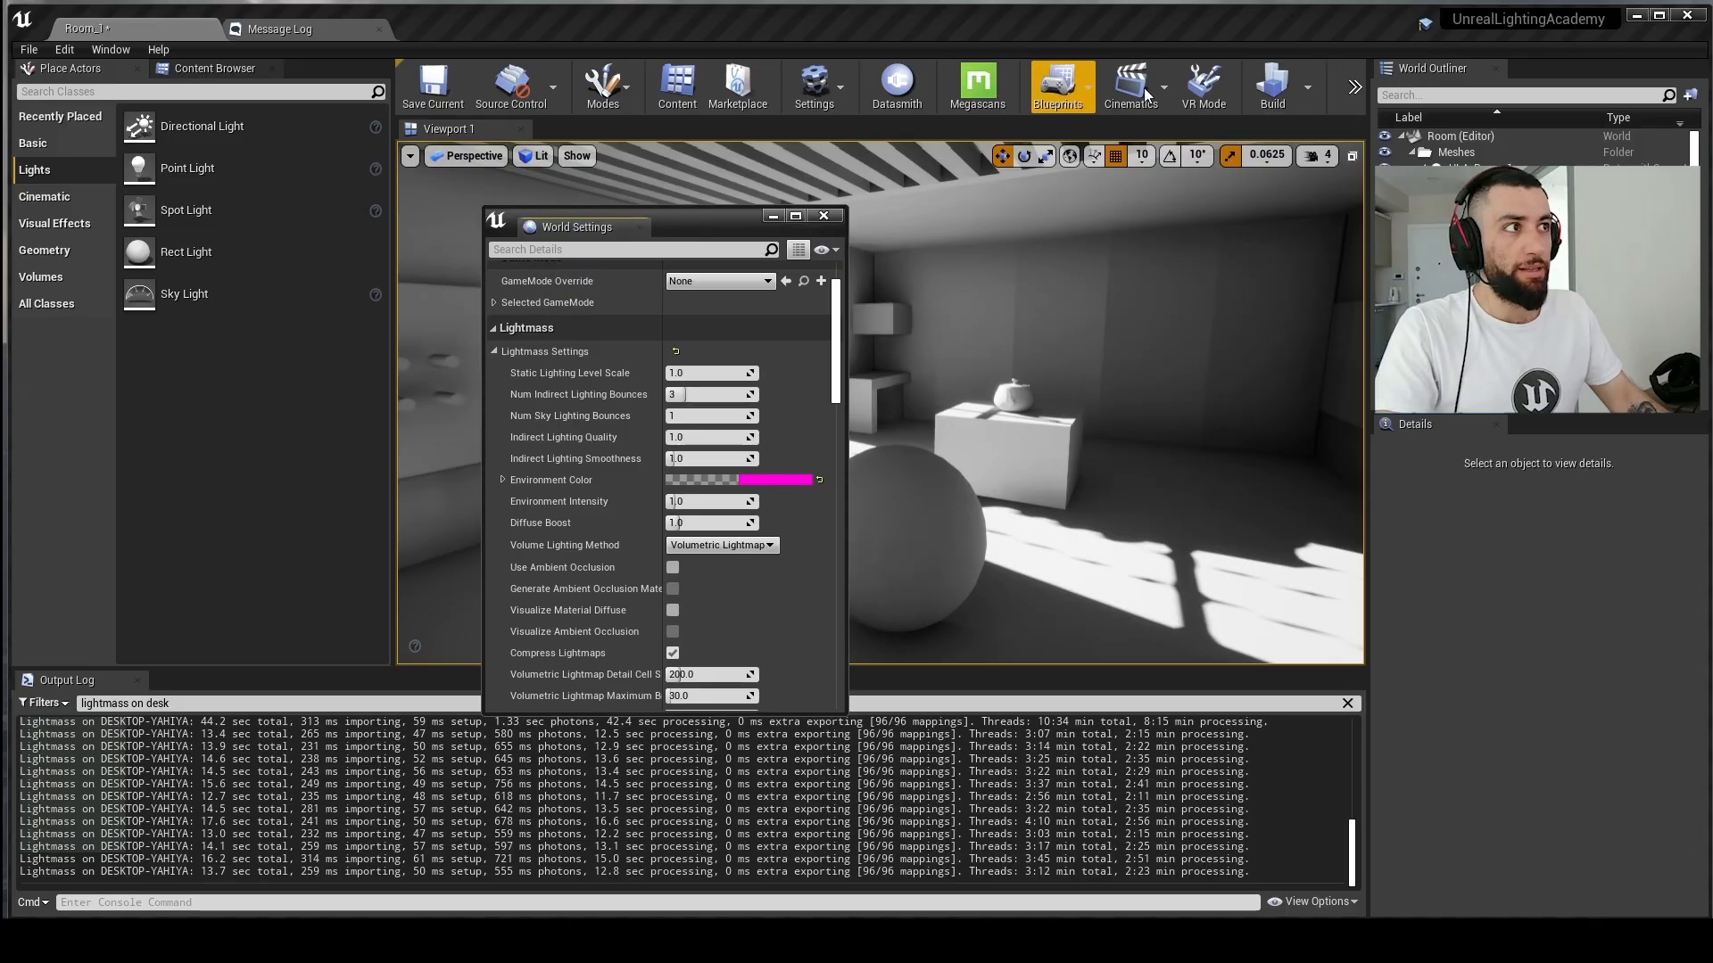
pyautogui.click(1271, 86)
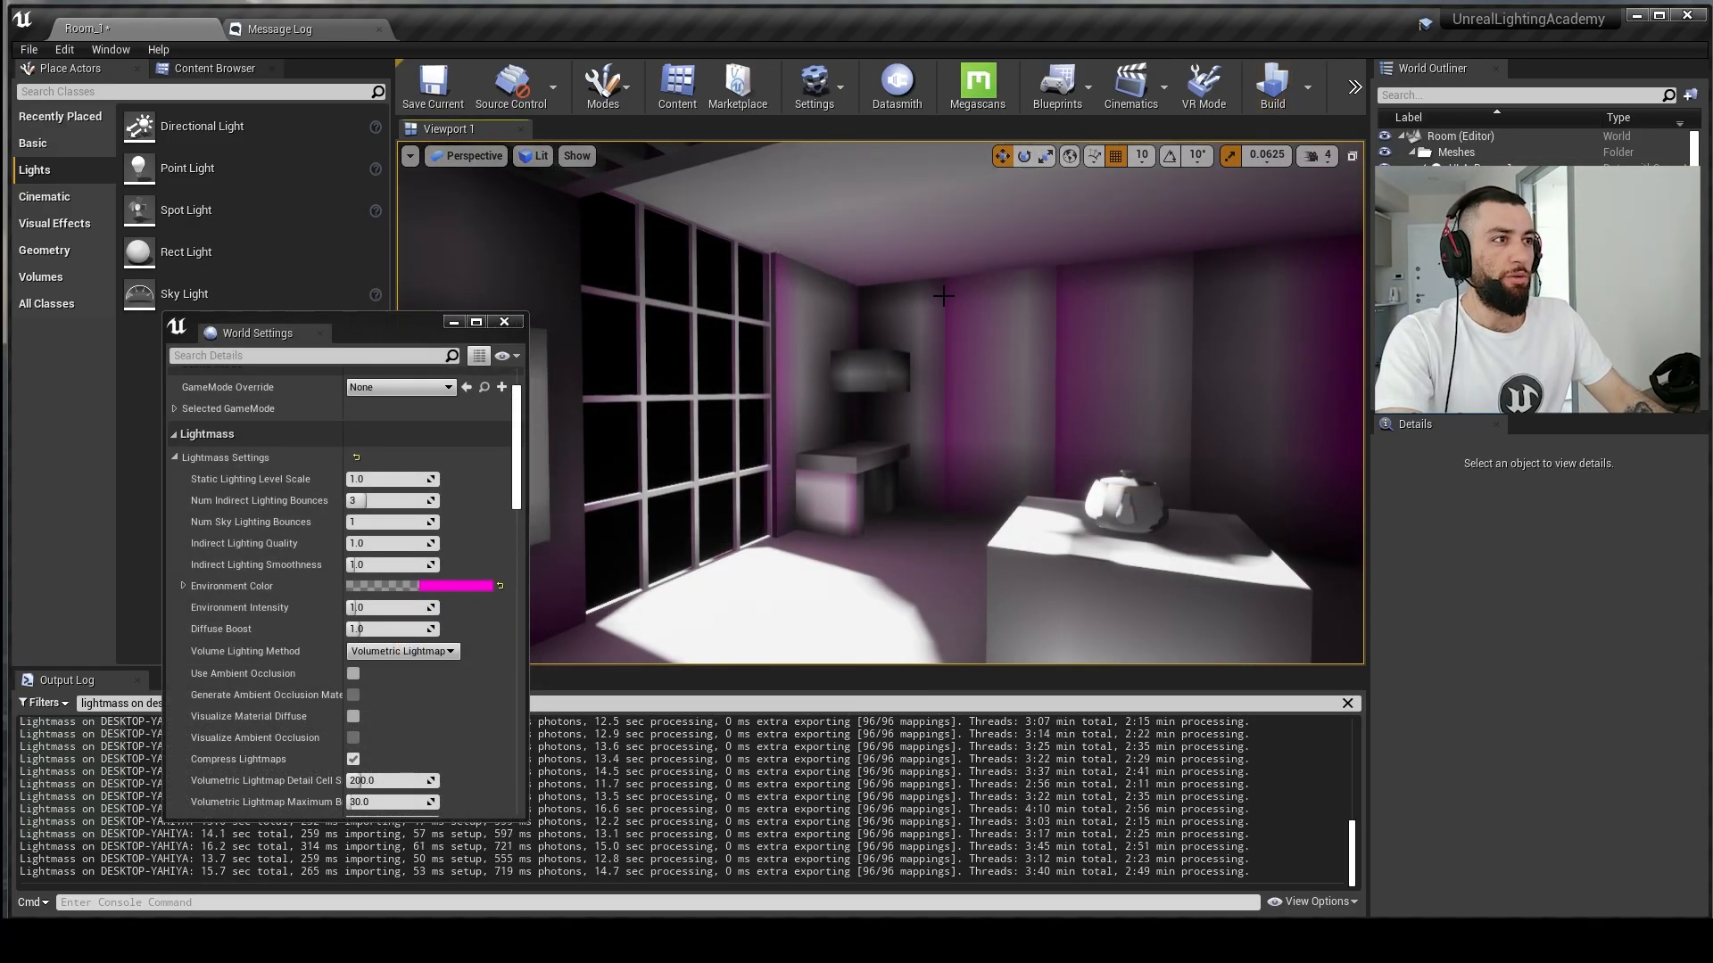
# Step: Cut the directional light out of the level
pyautogui.moveTo(880, 402); pyautogui.dragTo(410, 249, button='right')
pyautogui.press('w')
pyautogui.press('s')
pyautogui.click(1411, 151)
pyautogui.click(1462, 168)
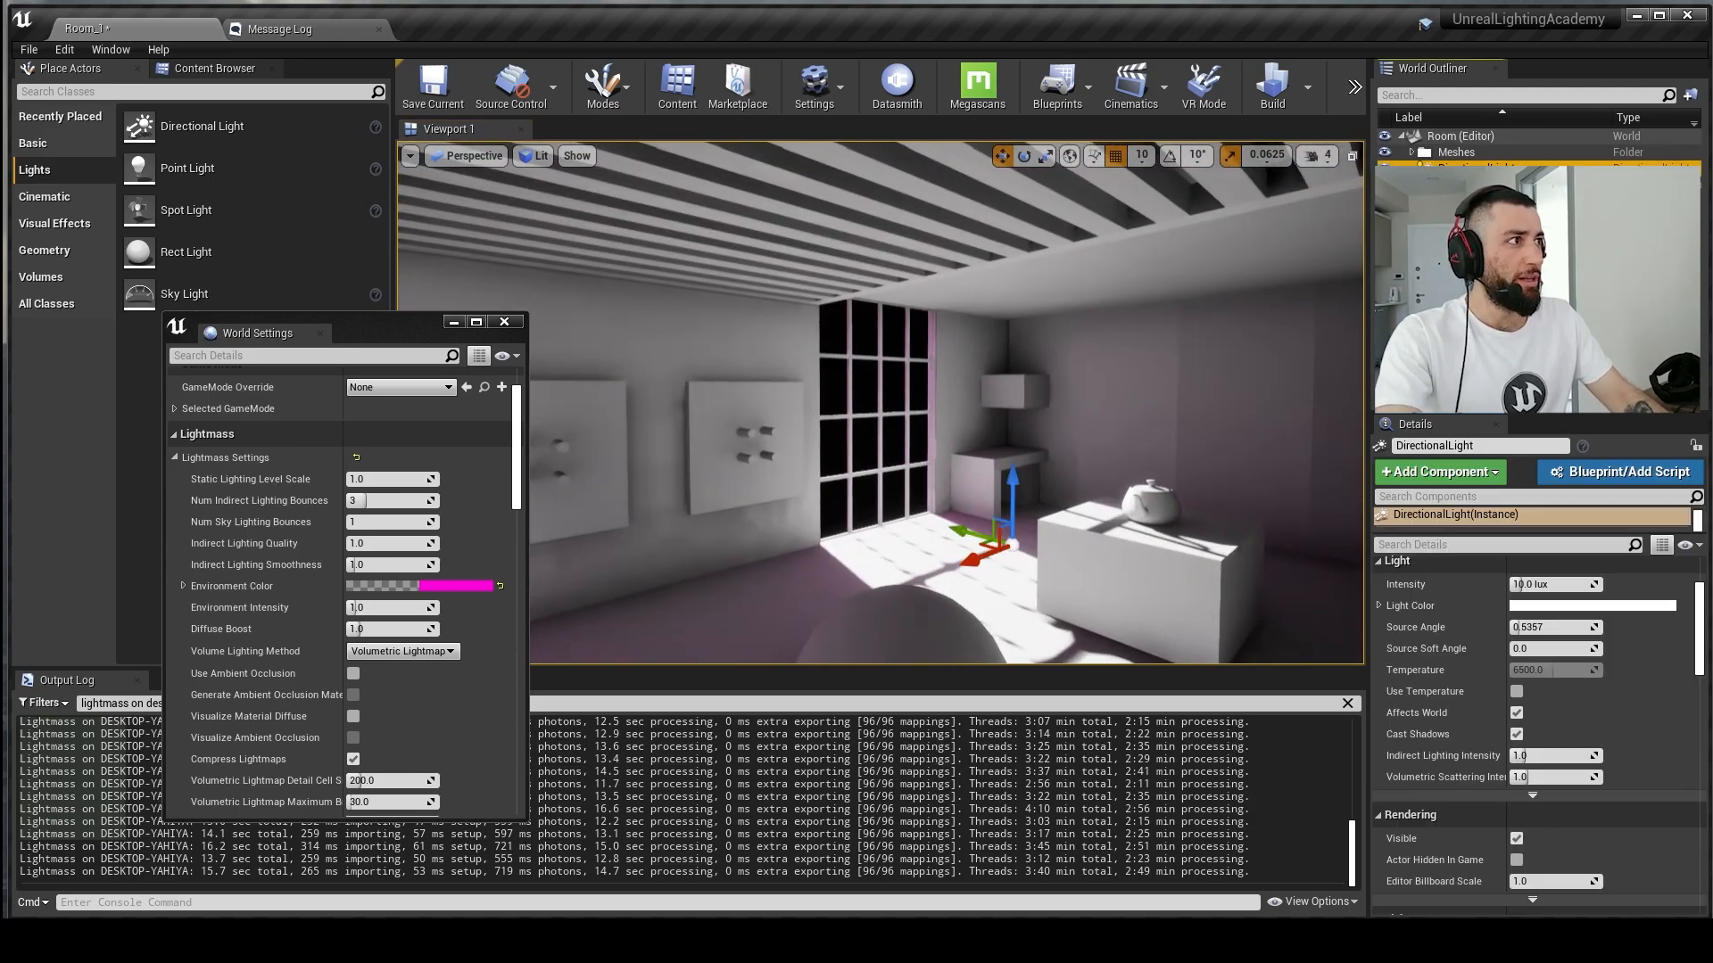
pyautogui.moveTo(892, 401); pyautogui.dragTo(878, 499, button='right')
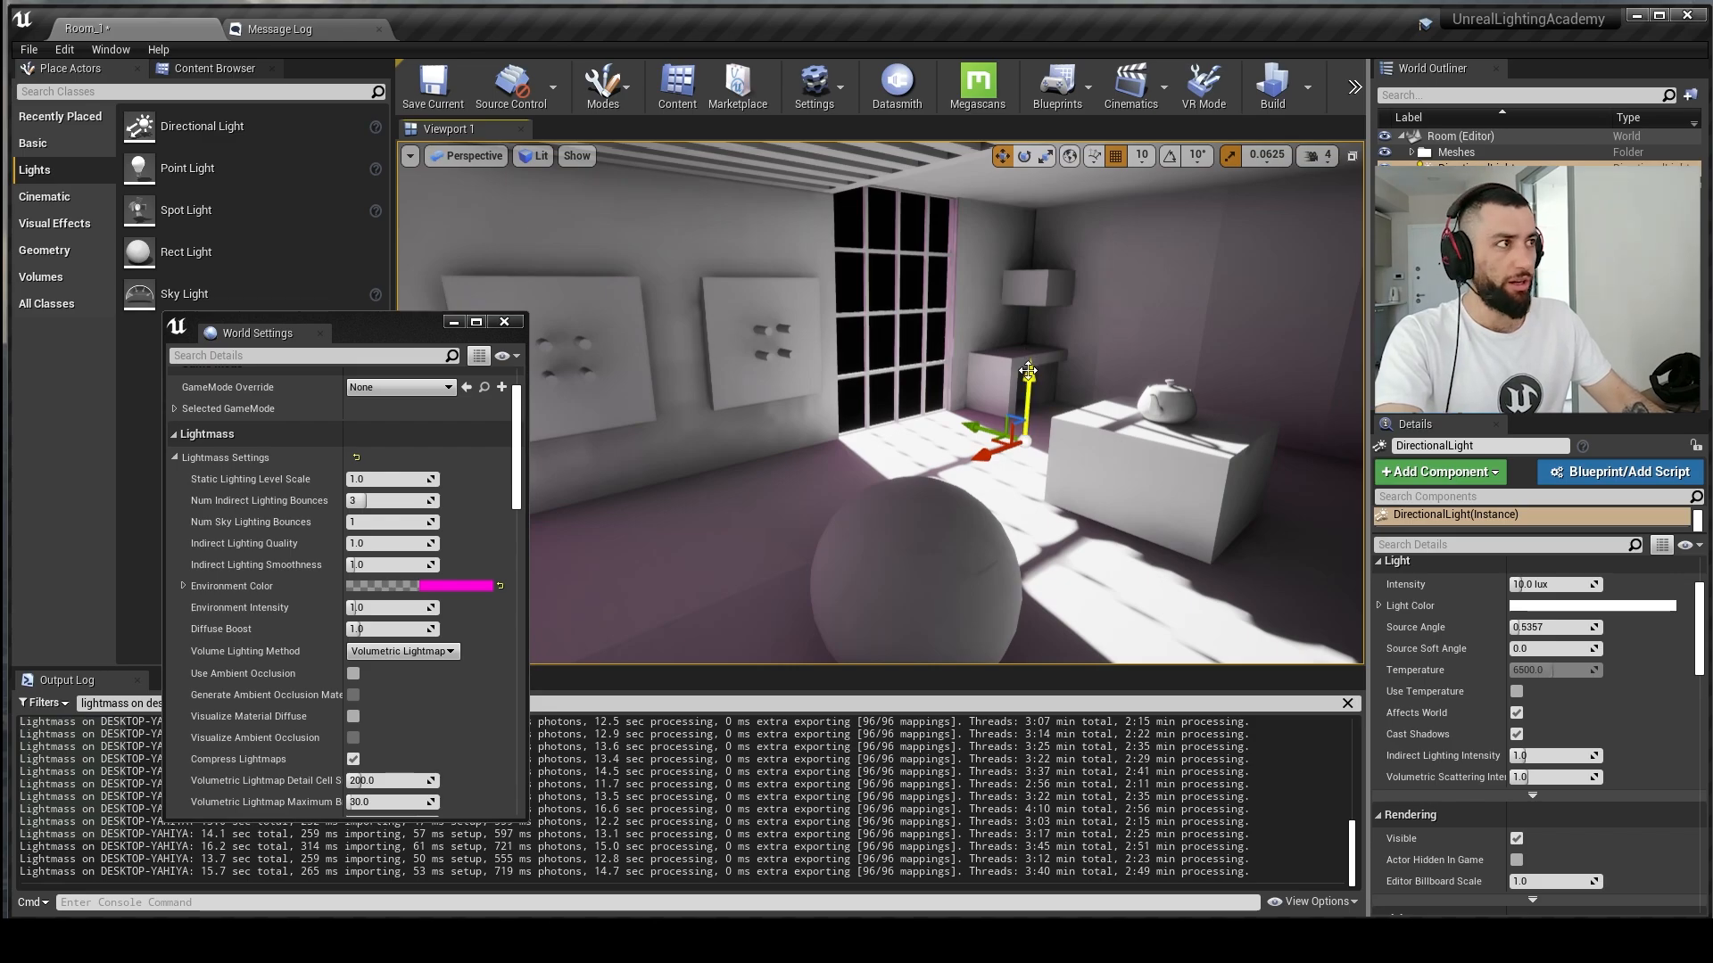
pyautogui.press('Delete')
# Step: Switch to Notepad, replace its selected text with the cut directional light's data, and minimize it
pyautogui.click(799, 941)
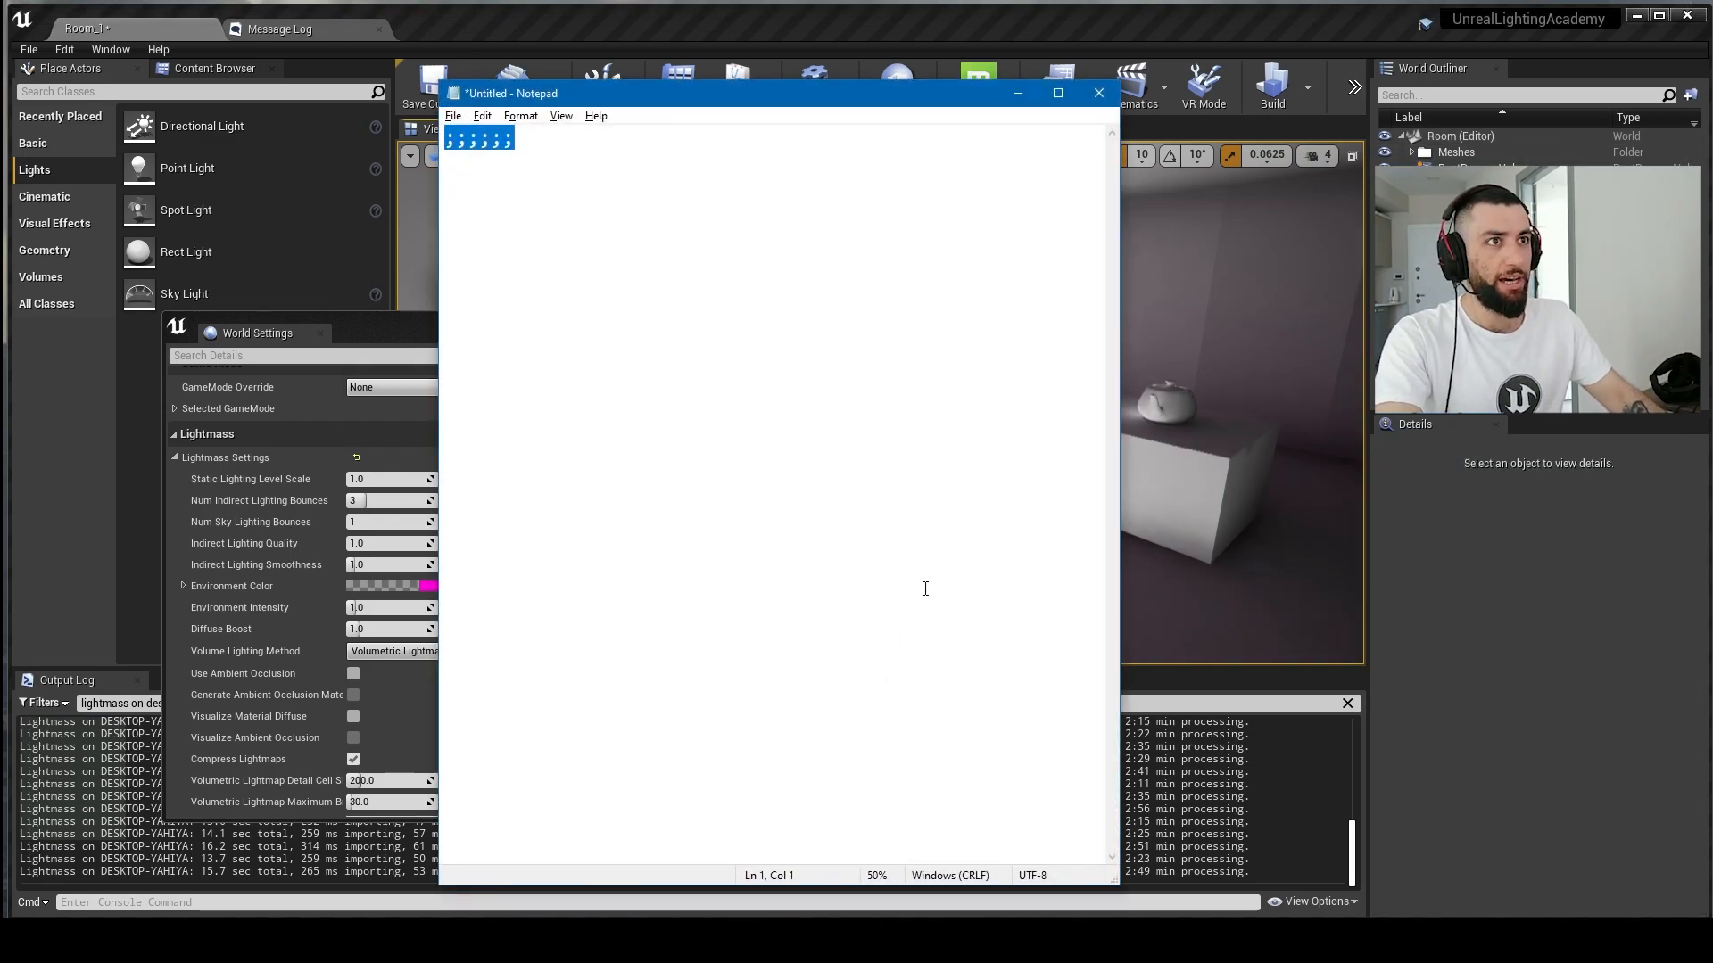
pyautogui.hotkey('ctrl', 'v')
pyautogui.click(1017, 98)
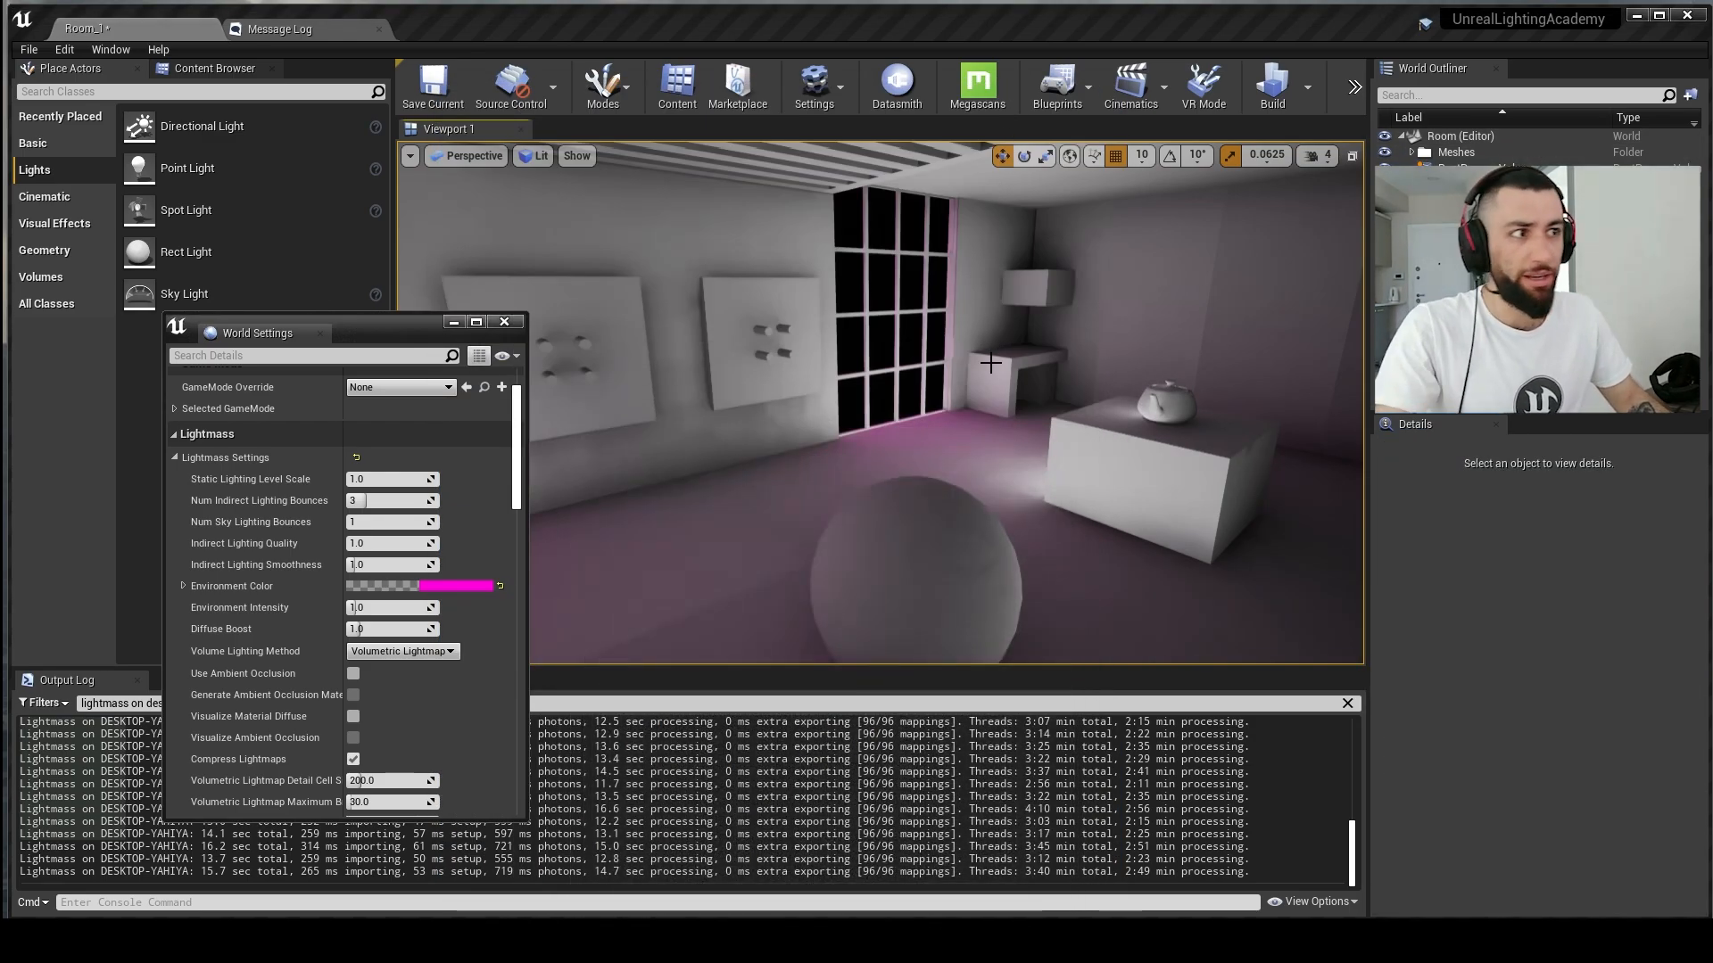
# Step: Set the Environment Color to pure white and the Environment Intensity to 5.0
pyautogui.click(448, 587)
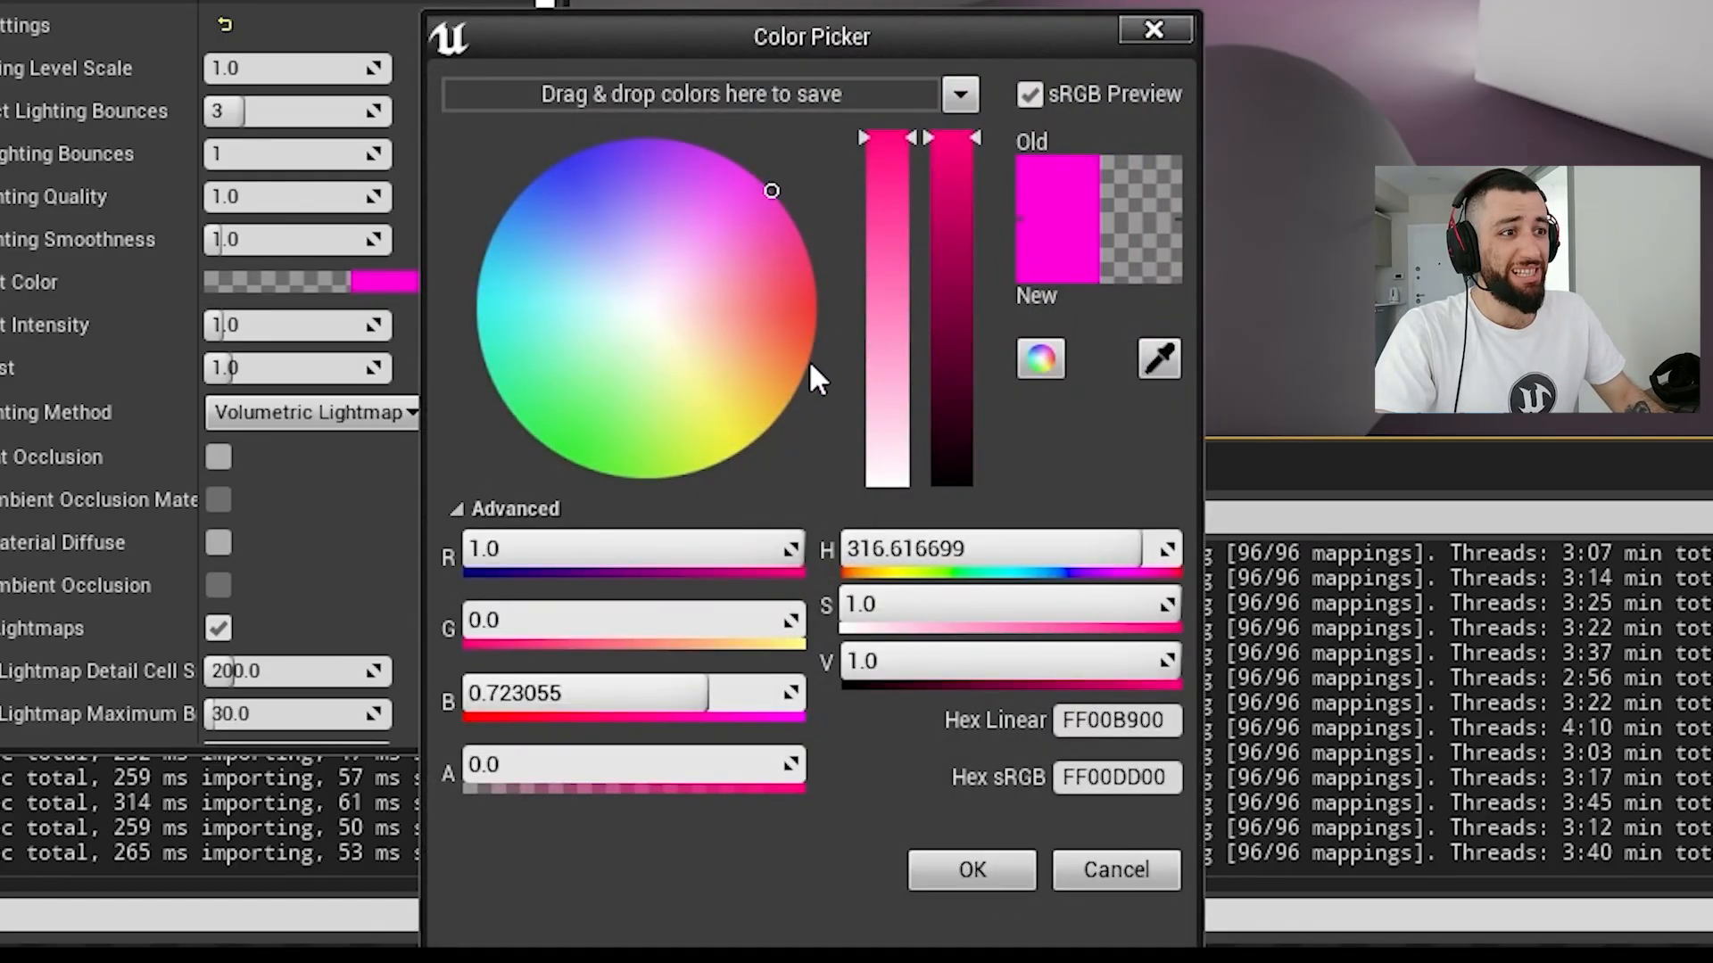
pyautogui.moveTo(887, 375); pyautogui.dragTo(889, 553)
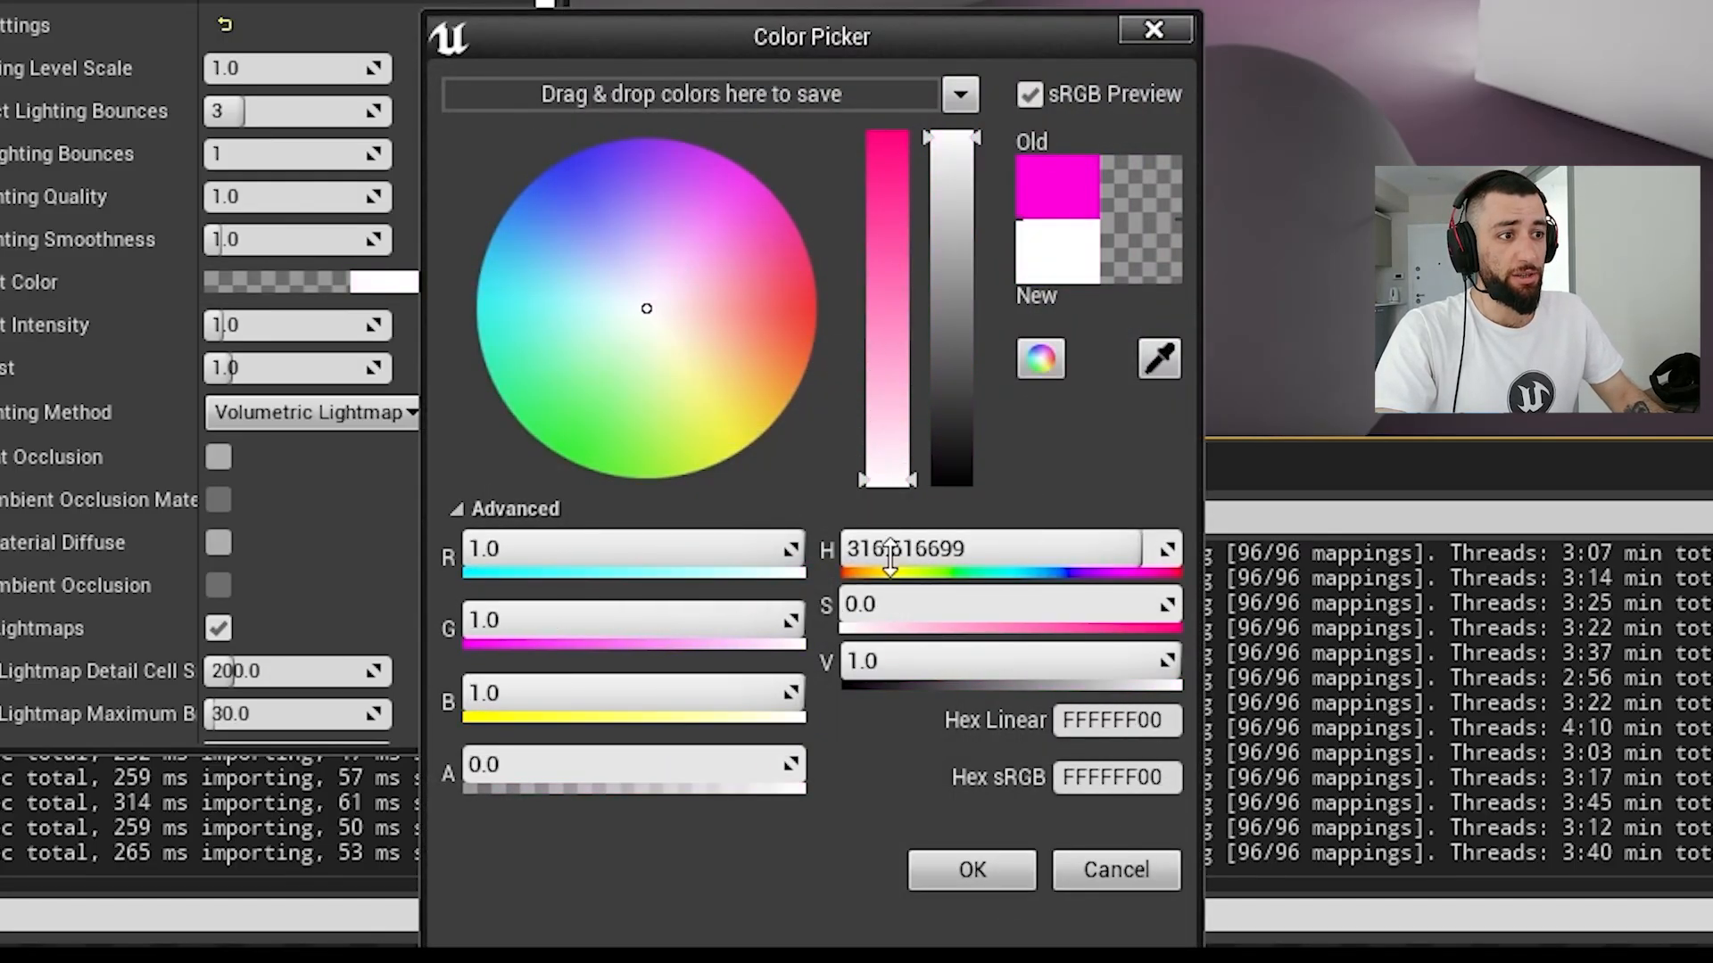
pyautogui.click(998, 871)
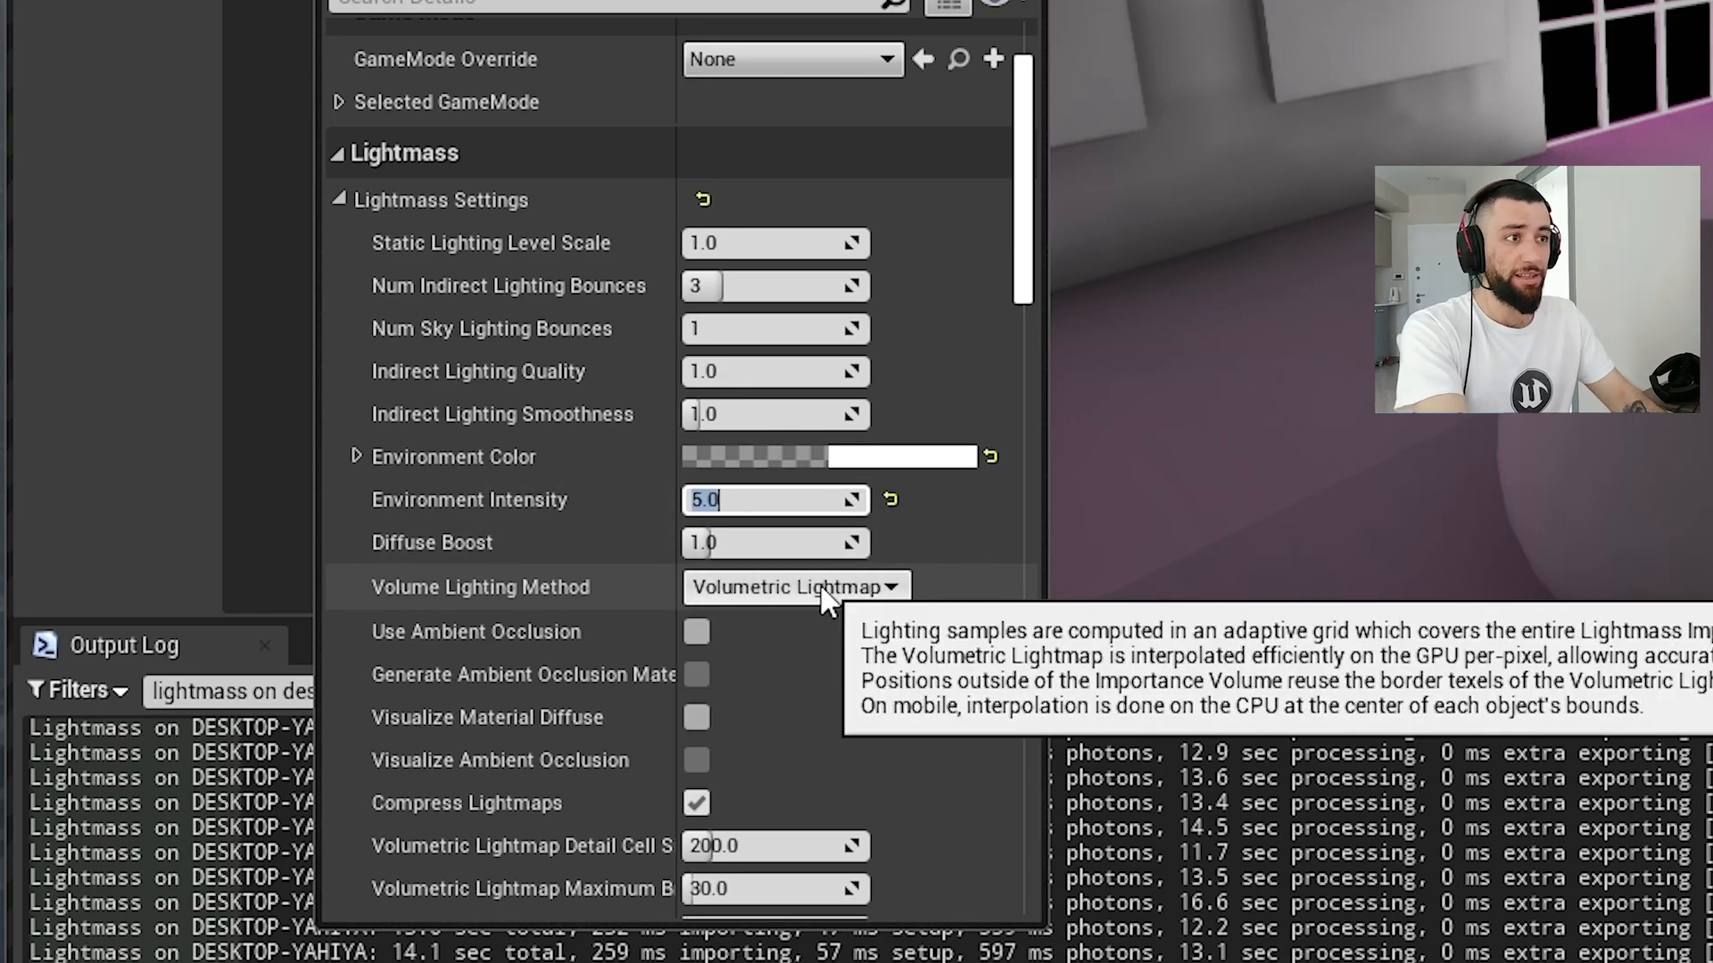
# Step: Rebuild the lighting with the white environment colour as the only light source
pyautogui.moveTo(1266, 348); pyautogui.dragTo(1302, 375, button='right')
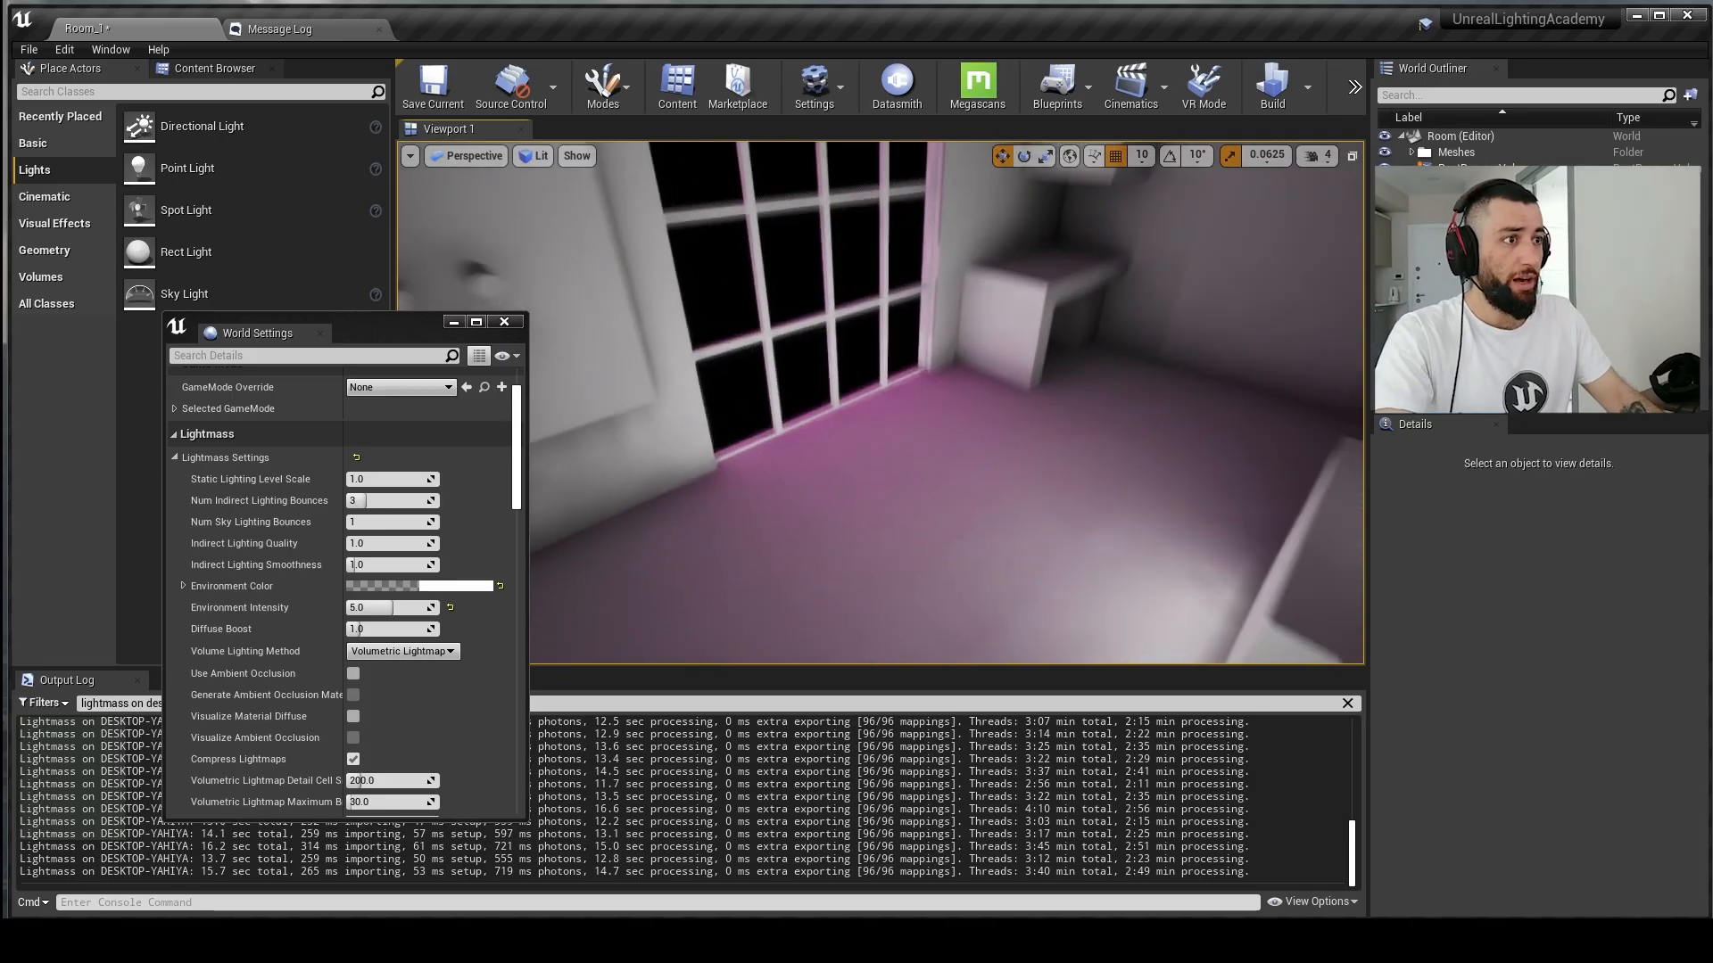
pyautogui.moveTo(908, 375); pyautogui.dragTo(908, 404, button='right')
pyautogui.click(1272, 84)
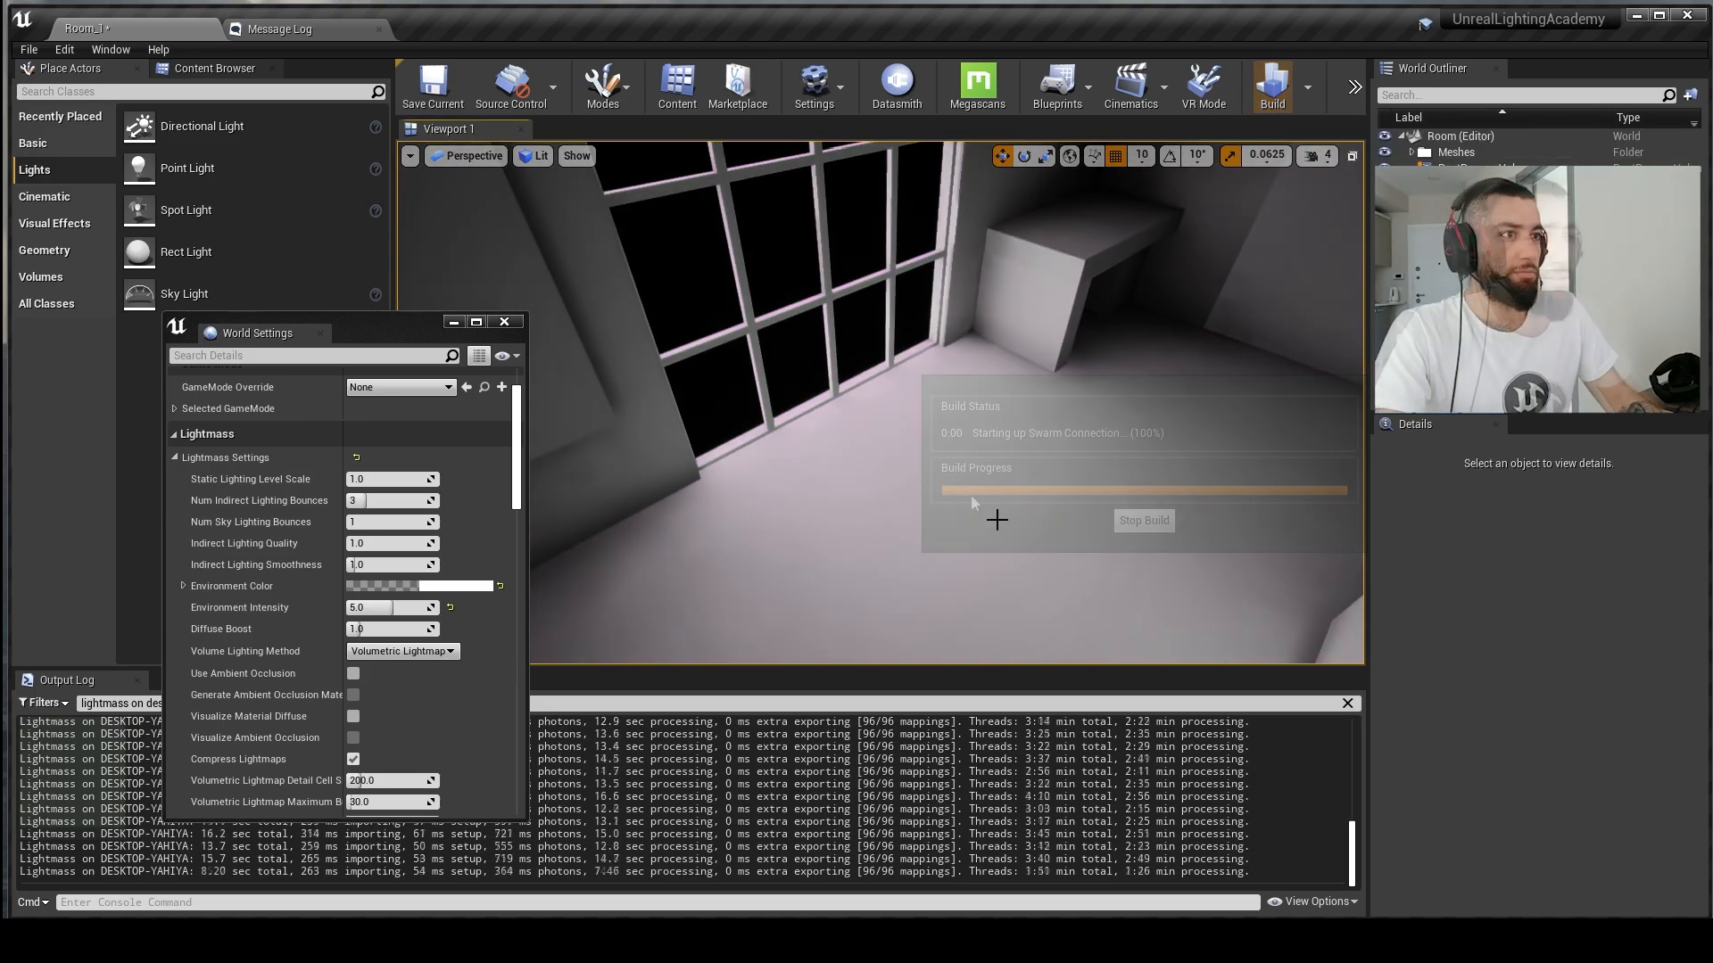
# Step: Examine the environment-lit bake around the window wall, the floor beside it and the darker parts of the room
pyautogui.moveTo(997, 520); pyautogui.dragTo(553, 607, button='right')
pyautogui.scroll(3, 933, 447)
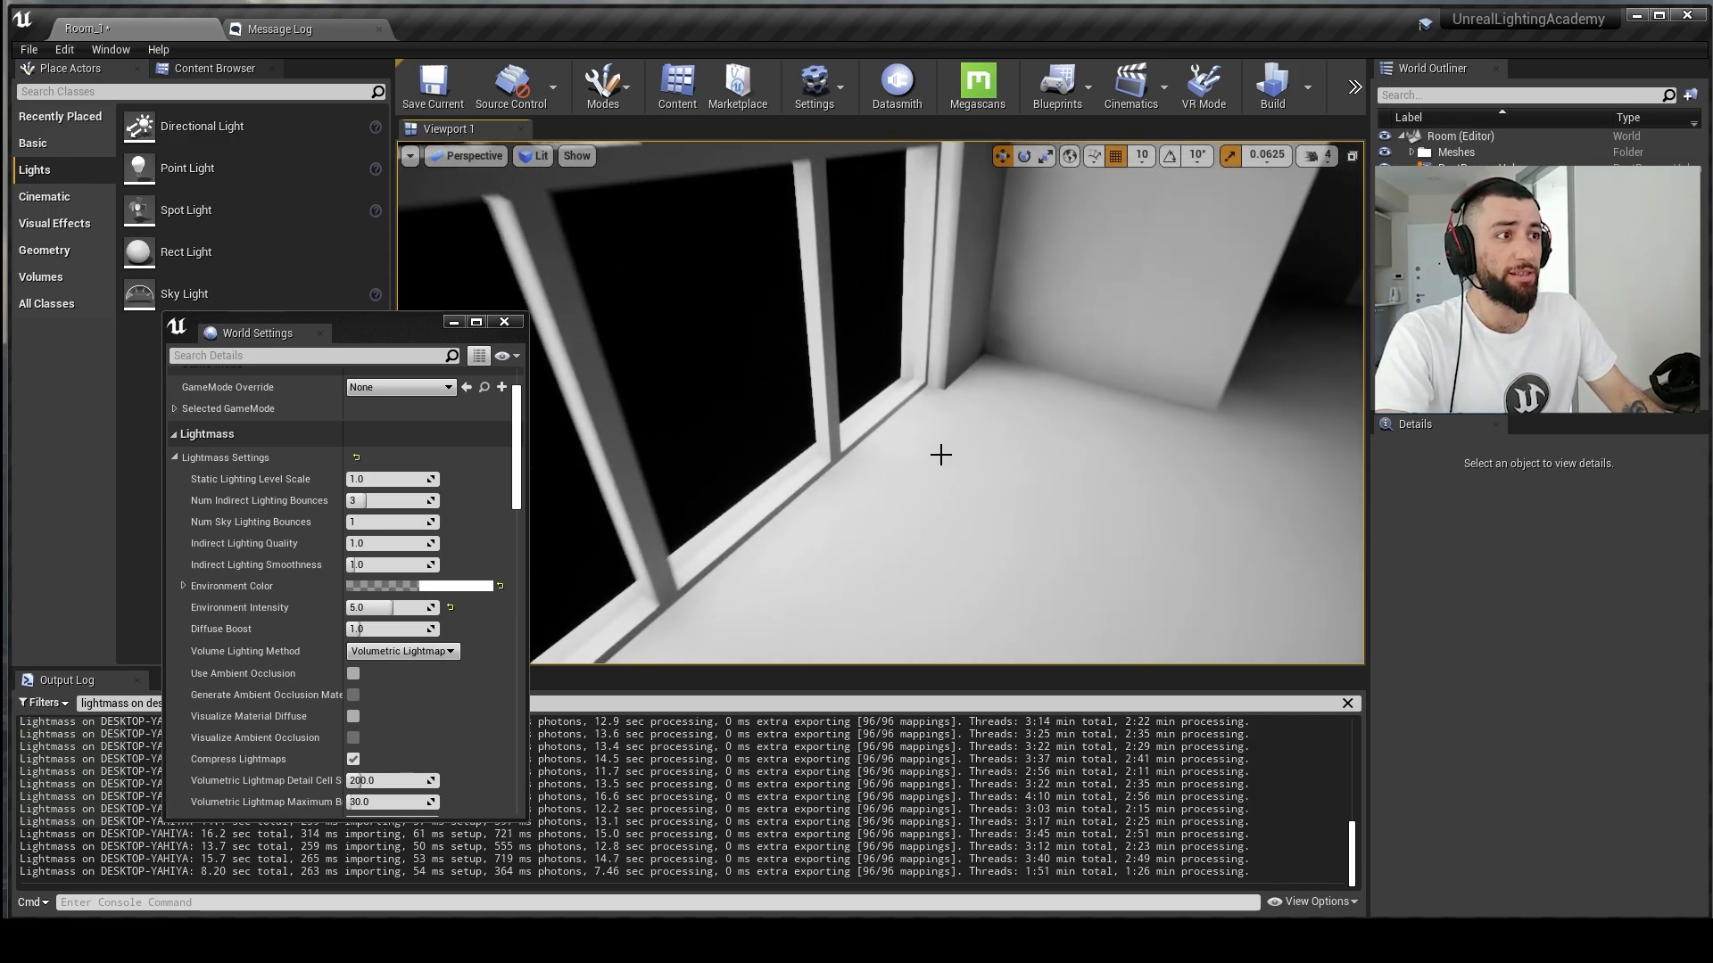
pyautogui.moveTo(845, 484); pyautogui.dragTo(901, 499, button='right')
pyautogui.click(819, 432)
pyautogui.press('Escape')
pyautogui.moveTo(819, 432); pyautogui.dragTo(990, 361, button='right')
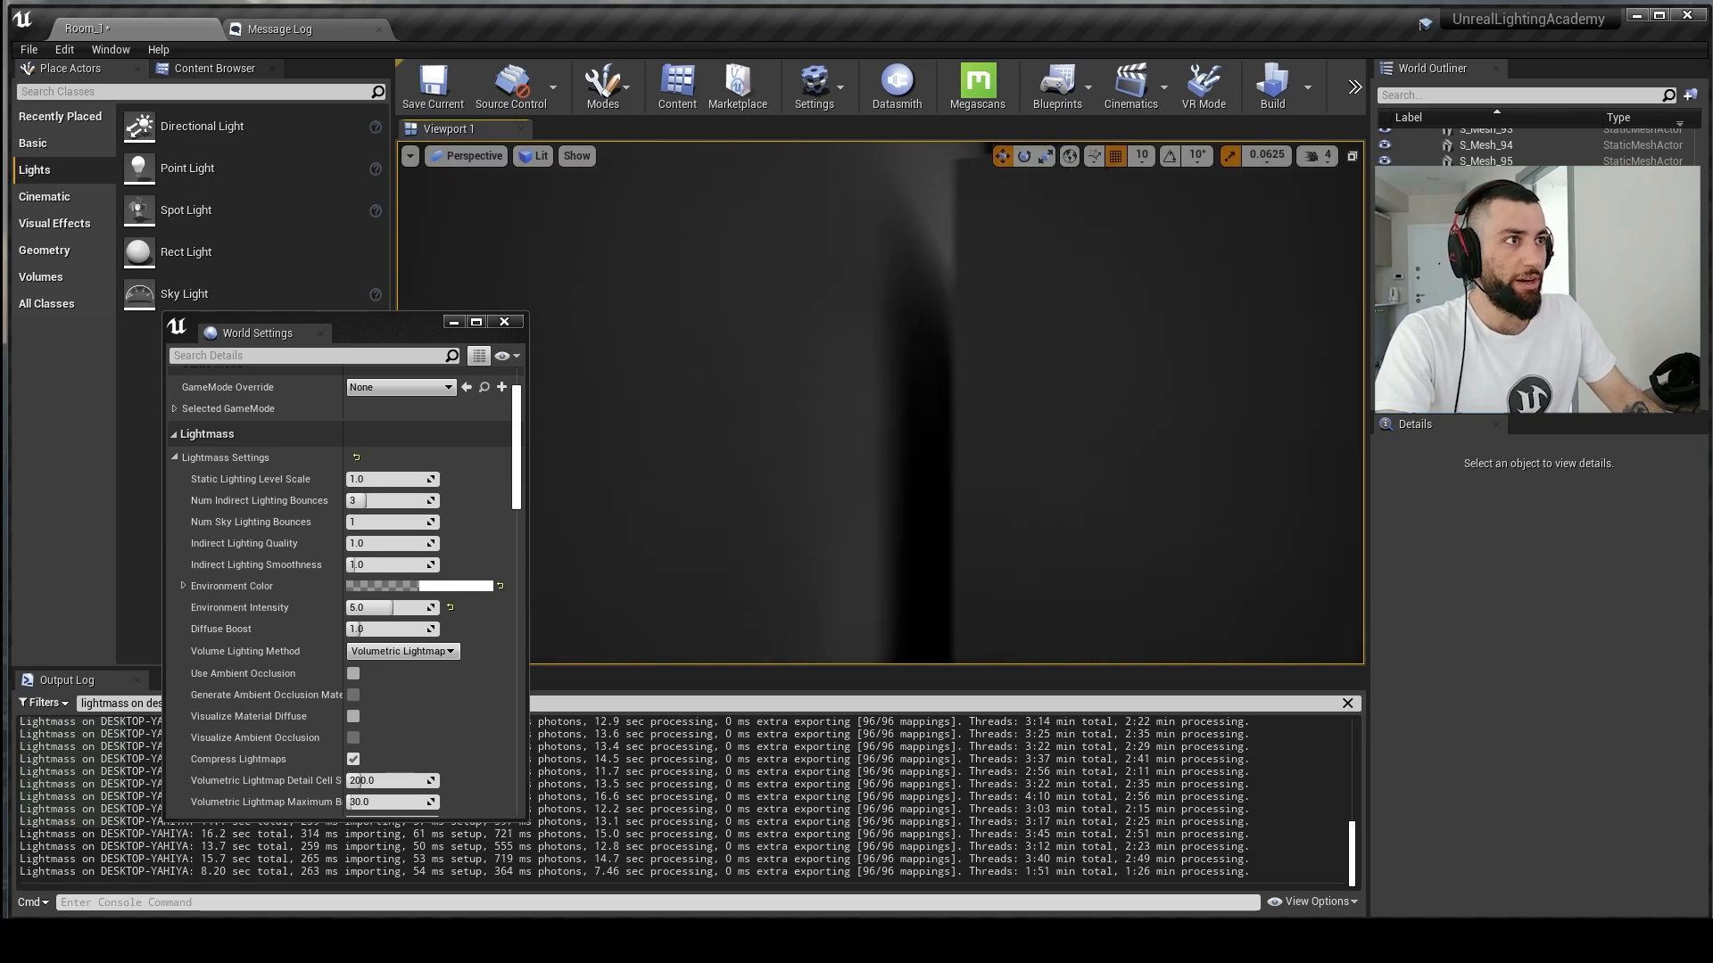
pyautogui.moveTo(961, 290); pyautogui.dragTo(1012, 379, button='right')
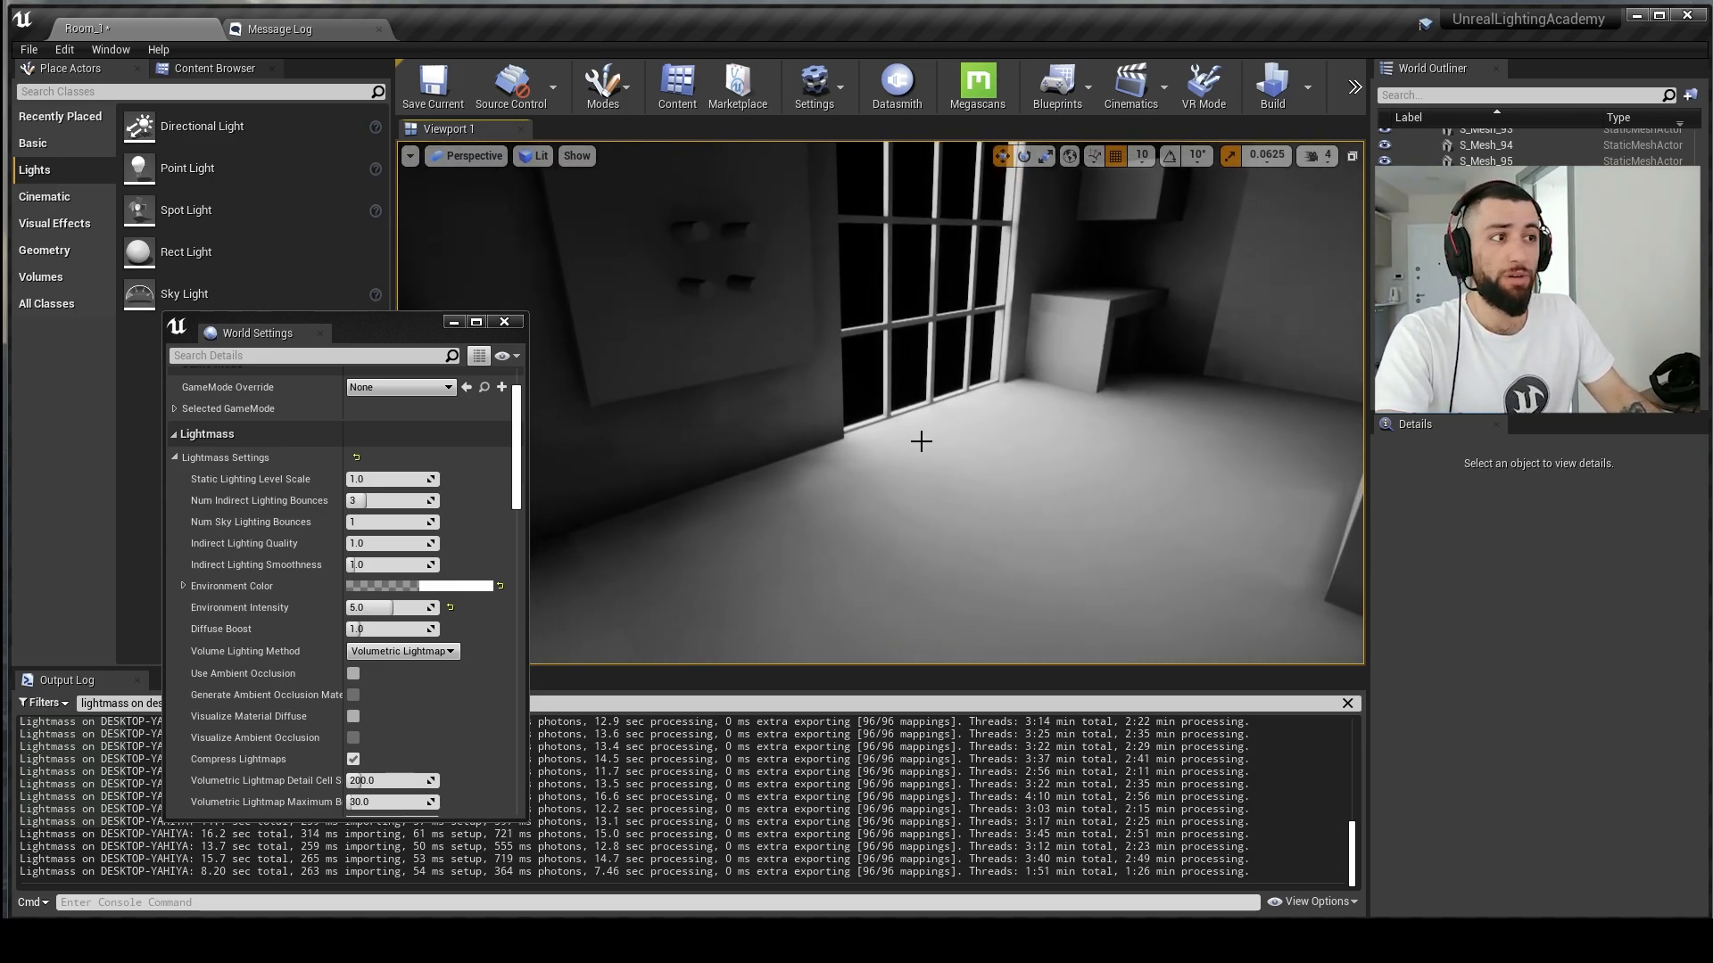
# Step: Reset the Environment Color and Environment Intensity to their default values
pyautogui.click(500, 586)
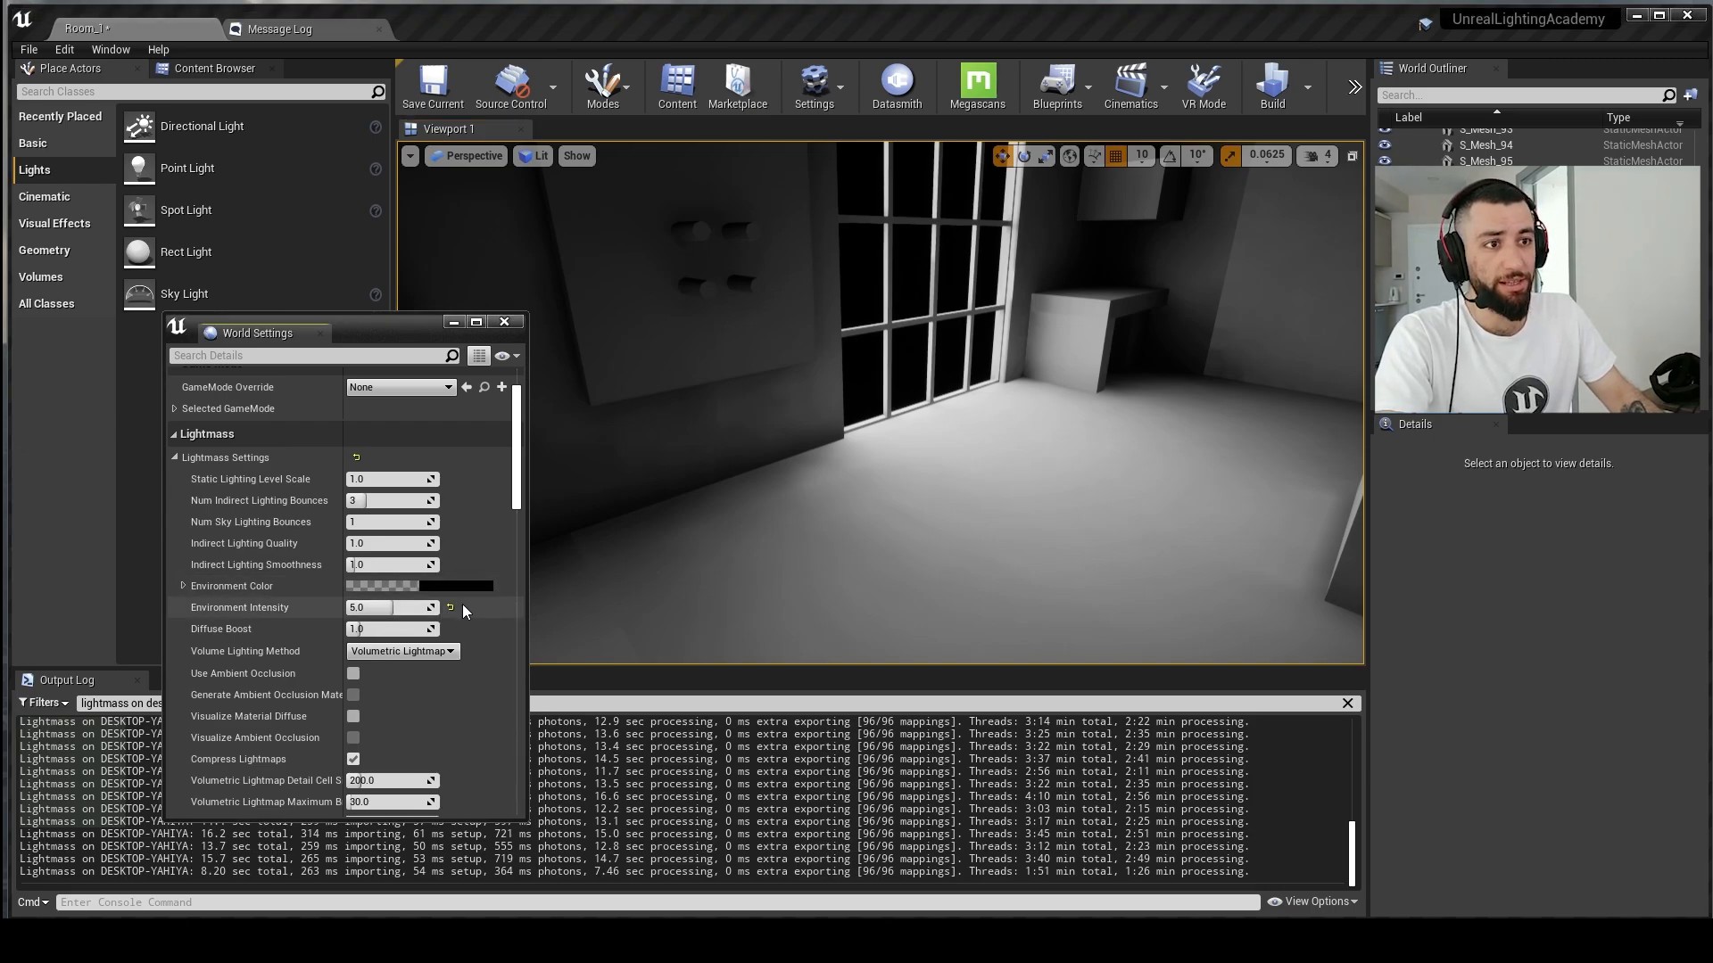
pyautogui.moveTo(892, 392); pyautogui.dragTo(1071, 383, button='right')
# Step: Copy the stored directional light data from Notepad and paste the light back into the level
pyautogui.hotkey('alt', 'Tab')
pyautogui.click(865, 510)
pyautogui.hotkey('ctrl', 'a')
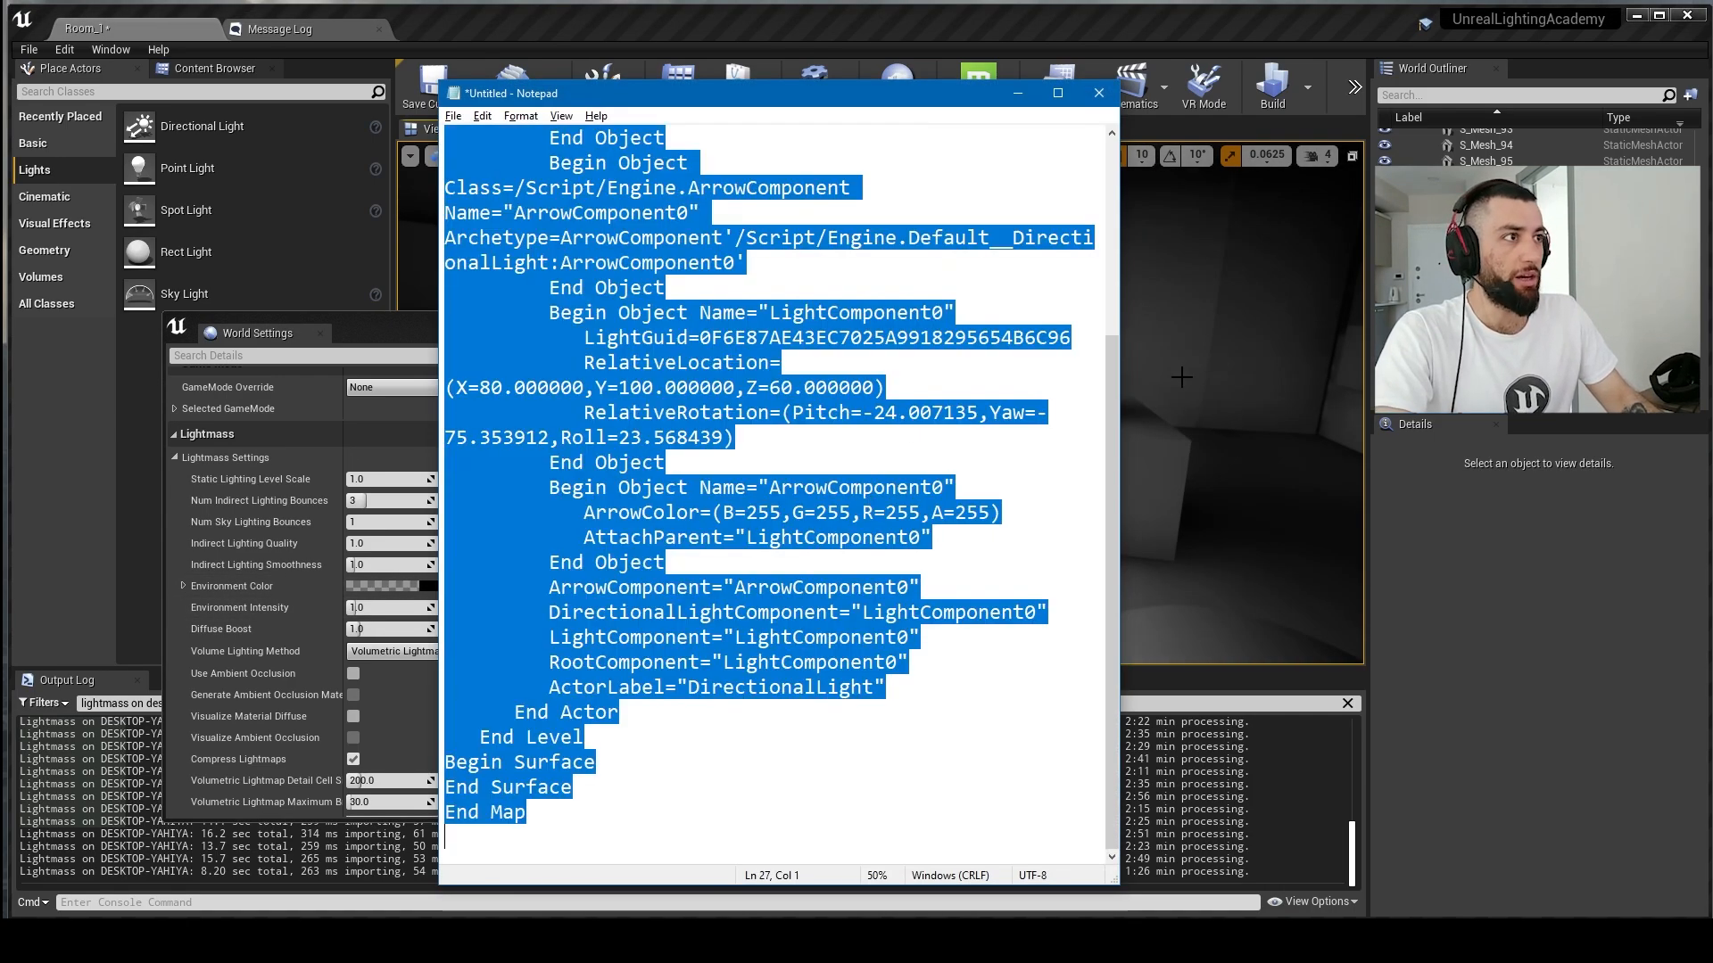
pyautogui.moveTo(1222, 378); pyautogui.dragTo(1250, 507, button='right')
pyautogui.hotkey('ctrl', 'v')
pyautogui.press('Escape')
# Step: Dock the floating World Settings window beside Details
pyautogui.moveTo(972, 474); pyautogui.dragTo(892, 375, button='right')
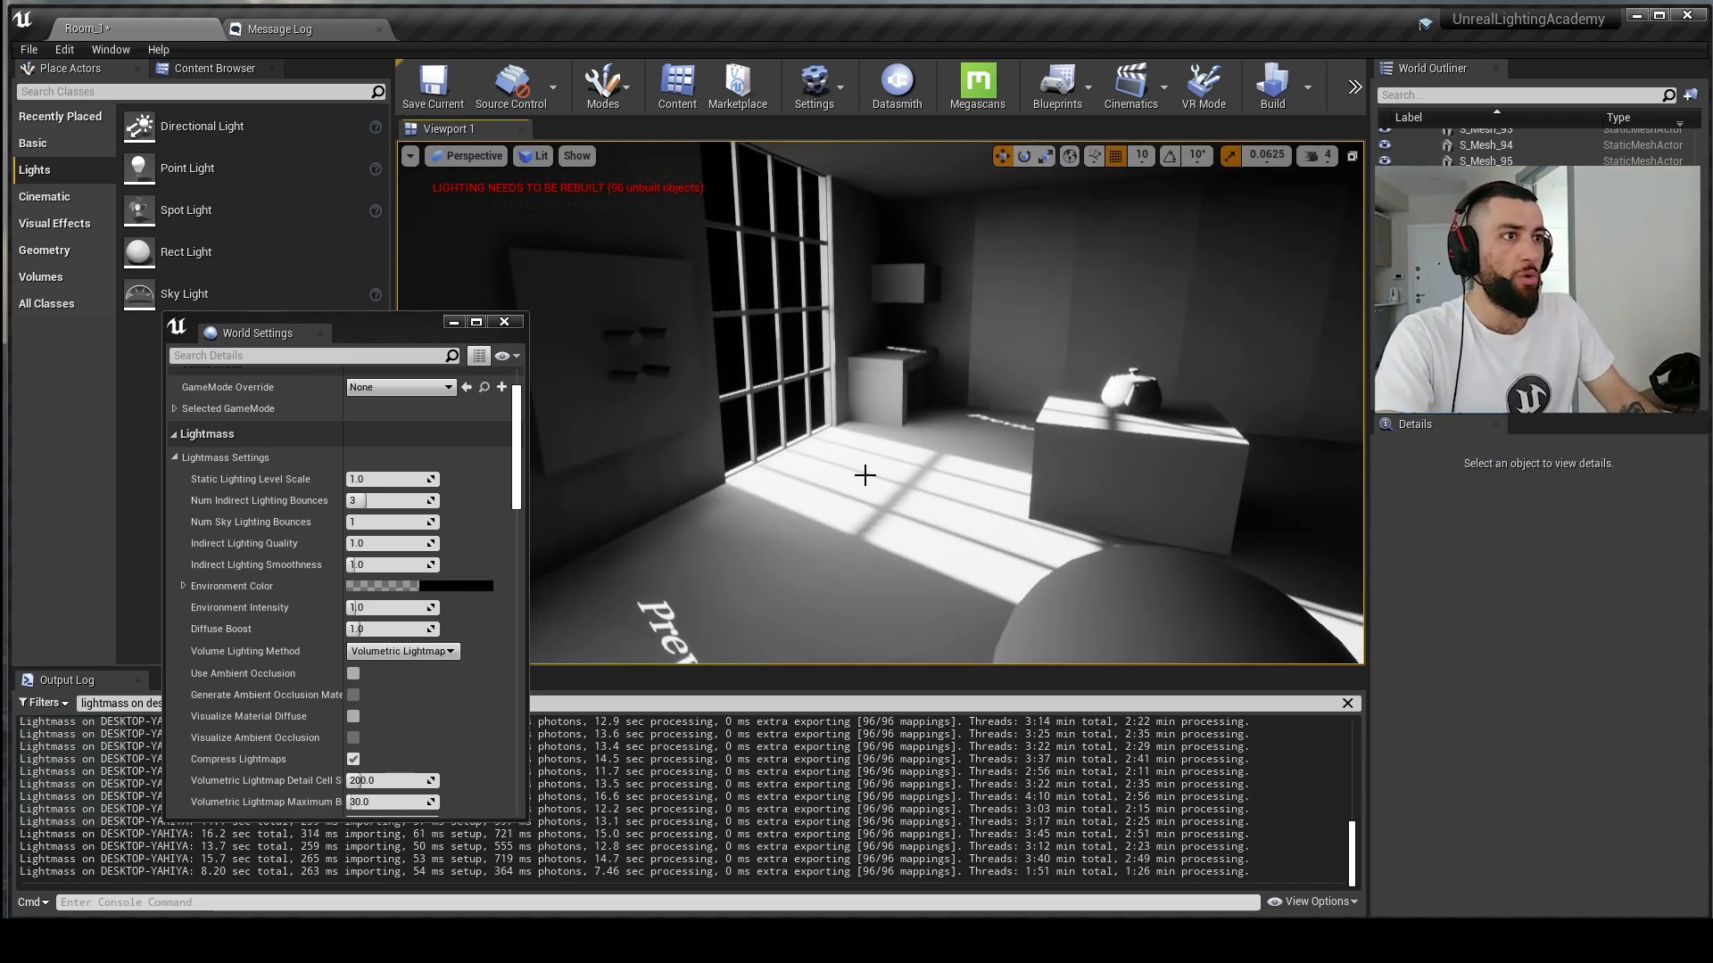
pyautogui.moveTo(864, 475); pyautogui.dragTo(802, 472, button='right')
pyautogui.moveTo(258, 333); pyautogui.dragTo(1534, 419)
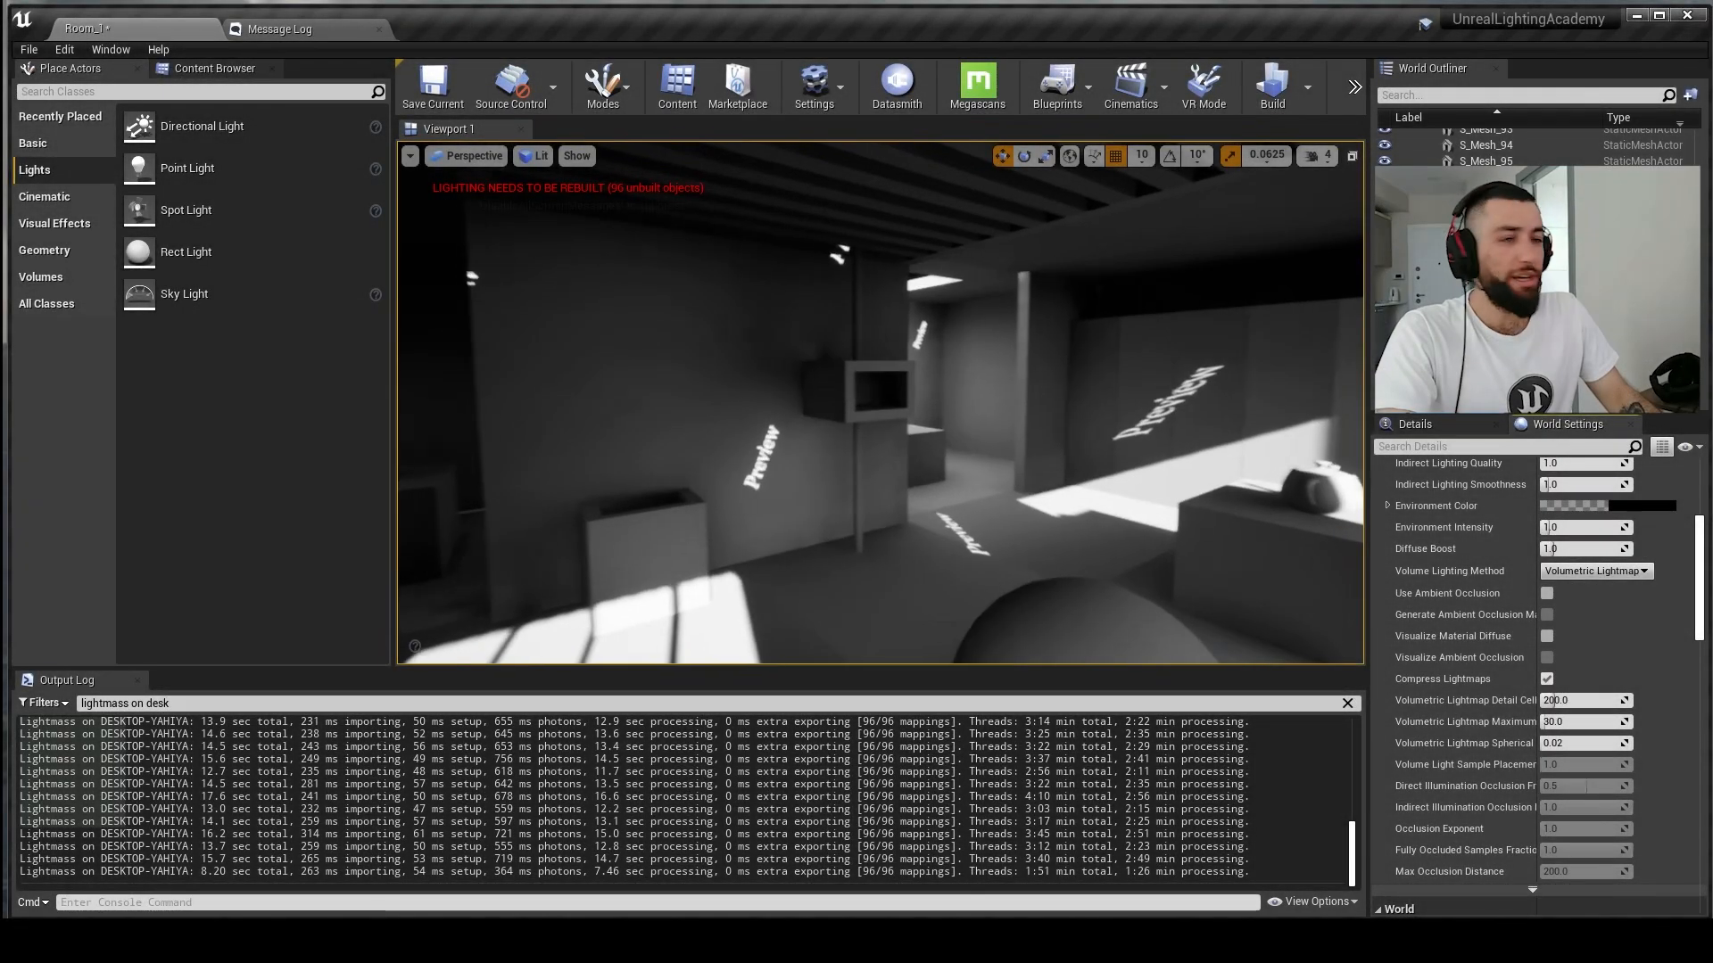
# Step: Enable Use Ambient Occlusion in the Lightmass settings
pyautogui.moveTo(883, 402); pyautogui.dragTo(856, 392, button='right')
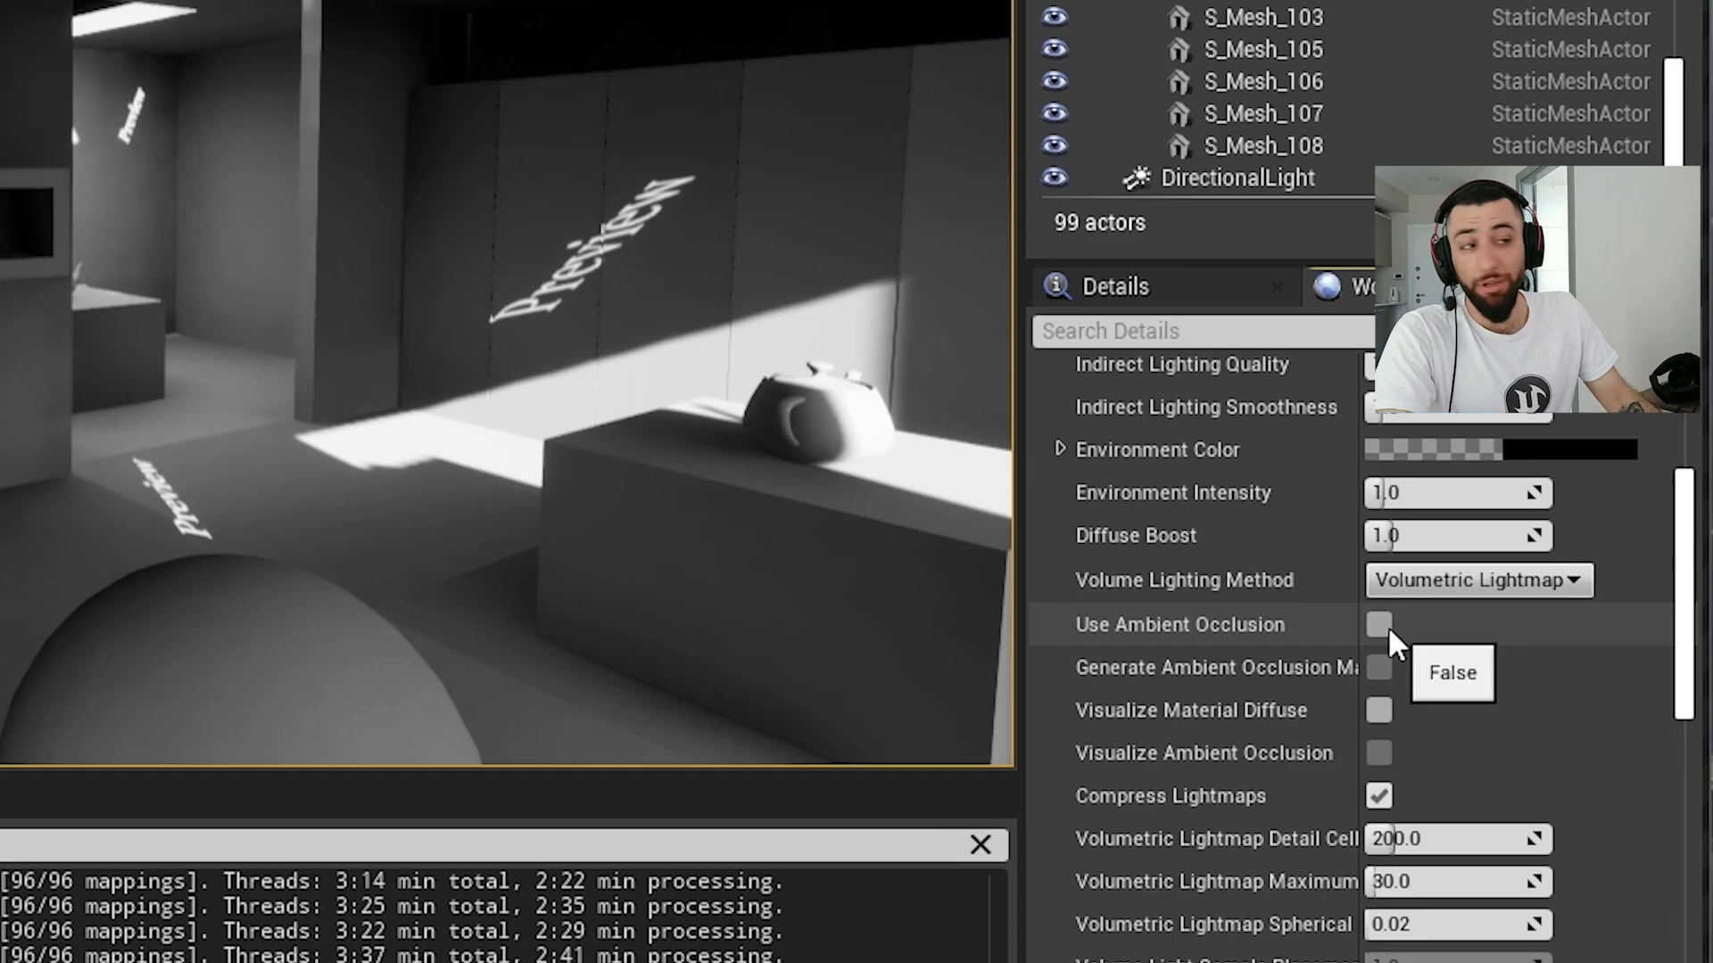
pyautogui.click(1548, 594)
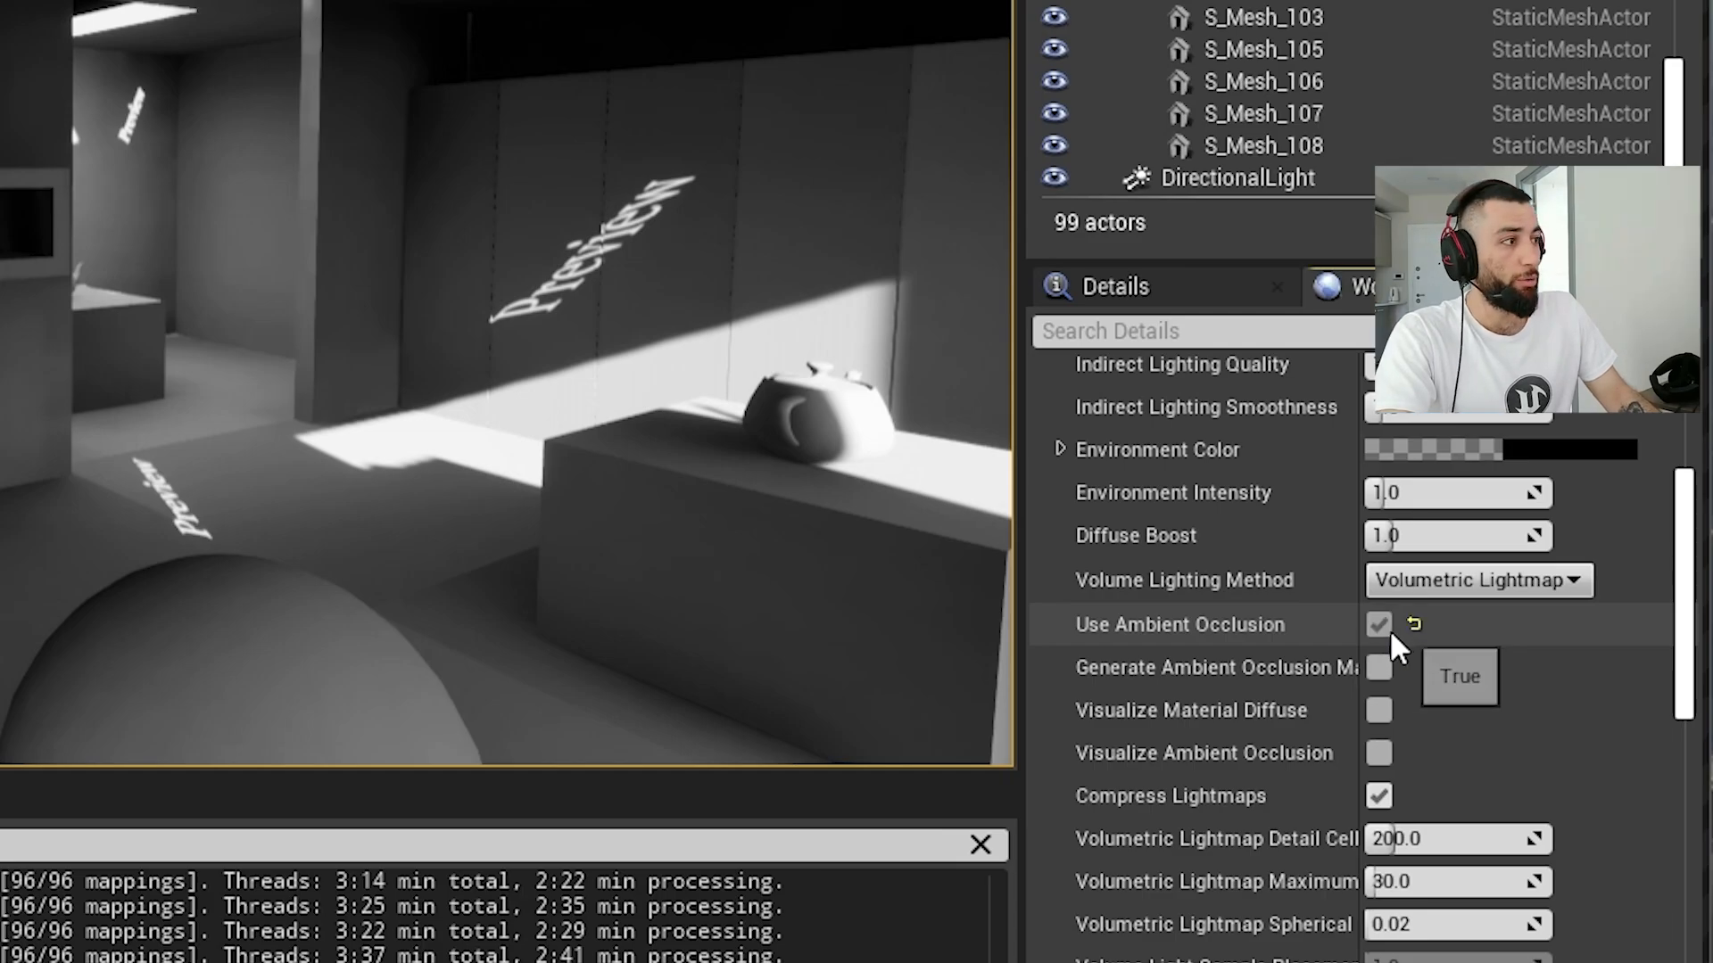
pyautogui.click(1381, 626)
pyautogui.click(1380, 625)
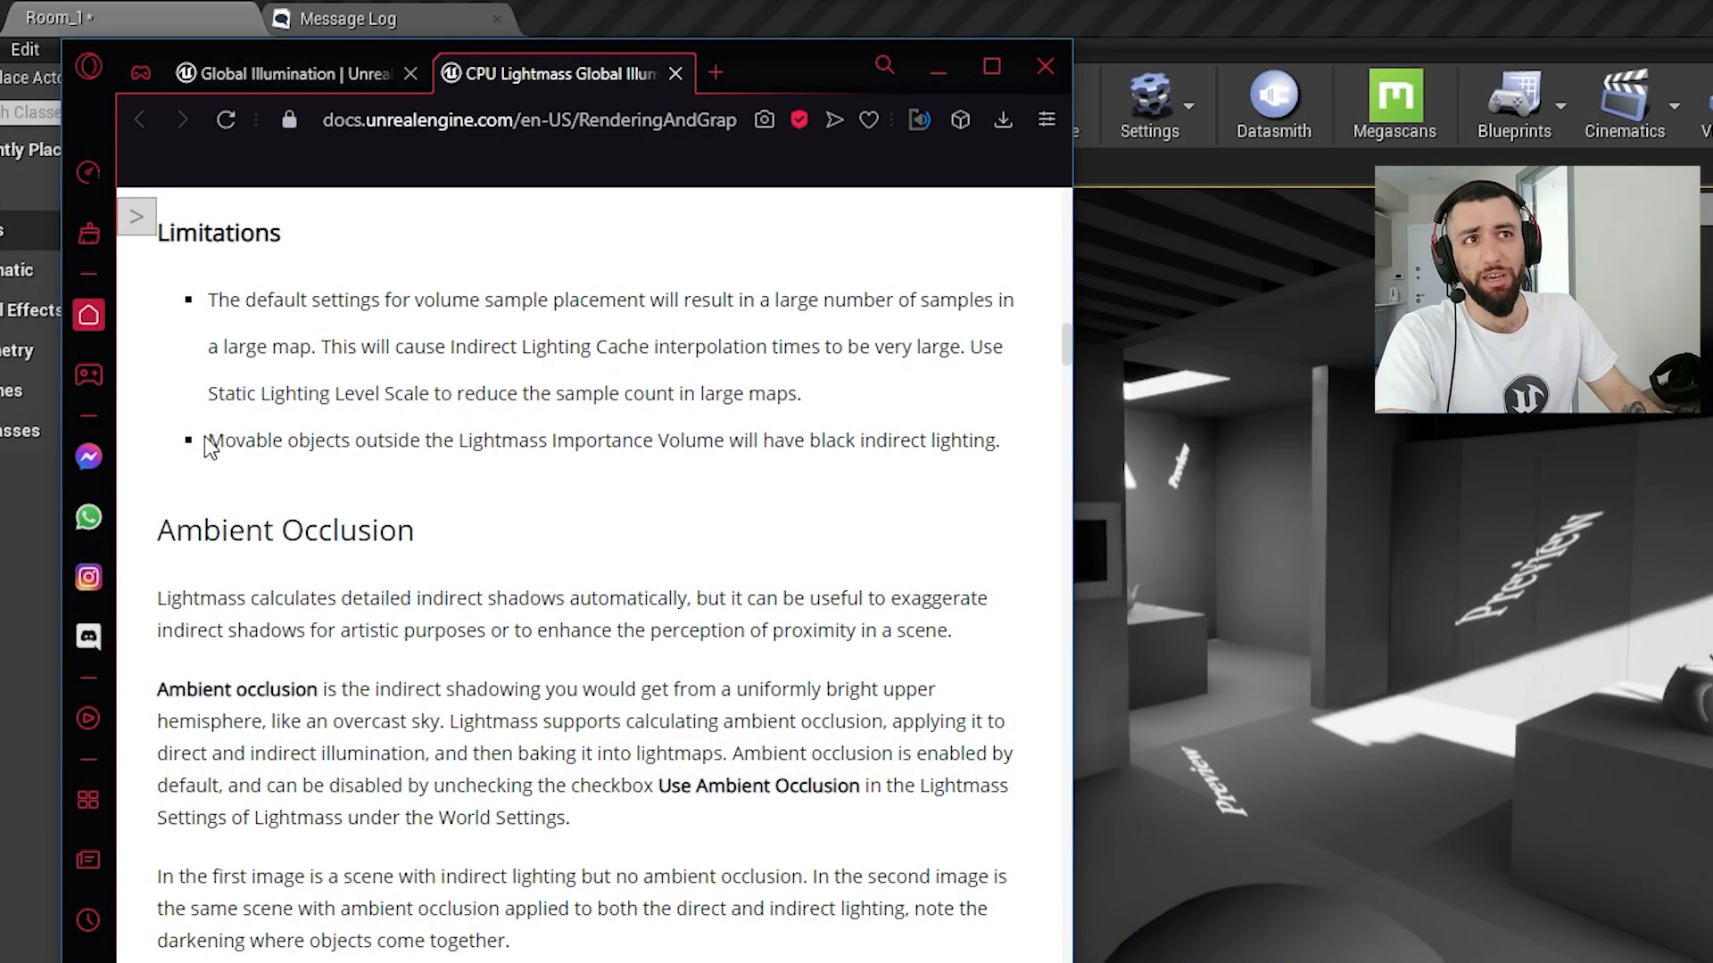
# Step: Read the Ambient Occlusion section of the CPU Lightmass Global Illumination documentation, highlighting its explanation of ambient occlusion
pyautogui.scroll(-1, 390, 291)
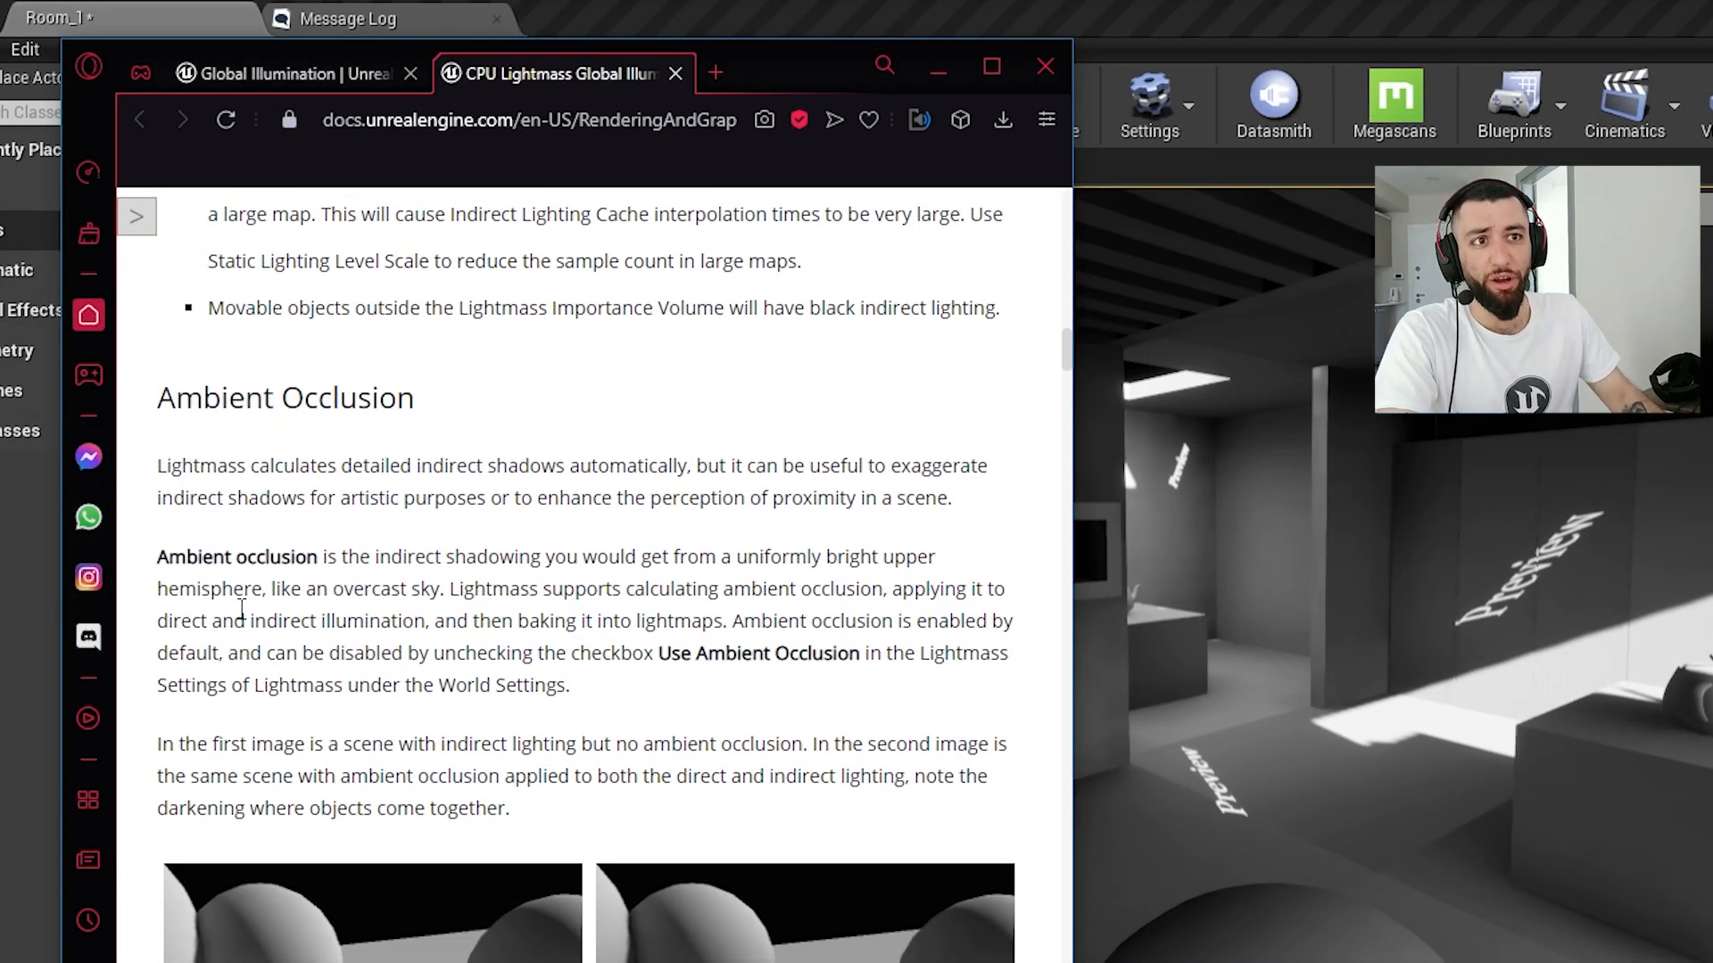
pyautogui.moveTo(256, 555); pyautogui.dragTo(539, 744)
pyautogui.click(612, 847)
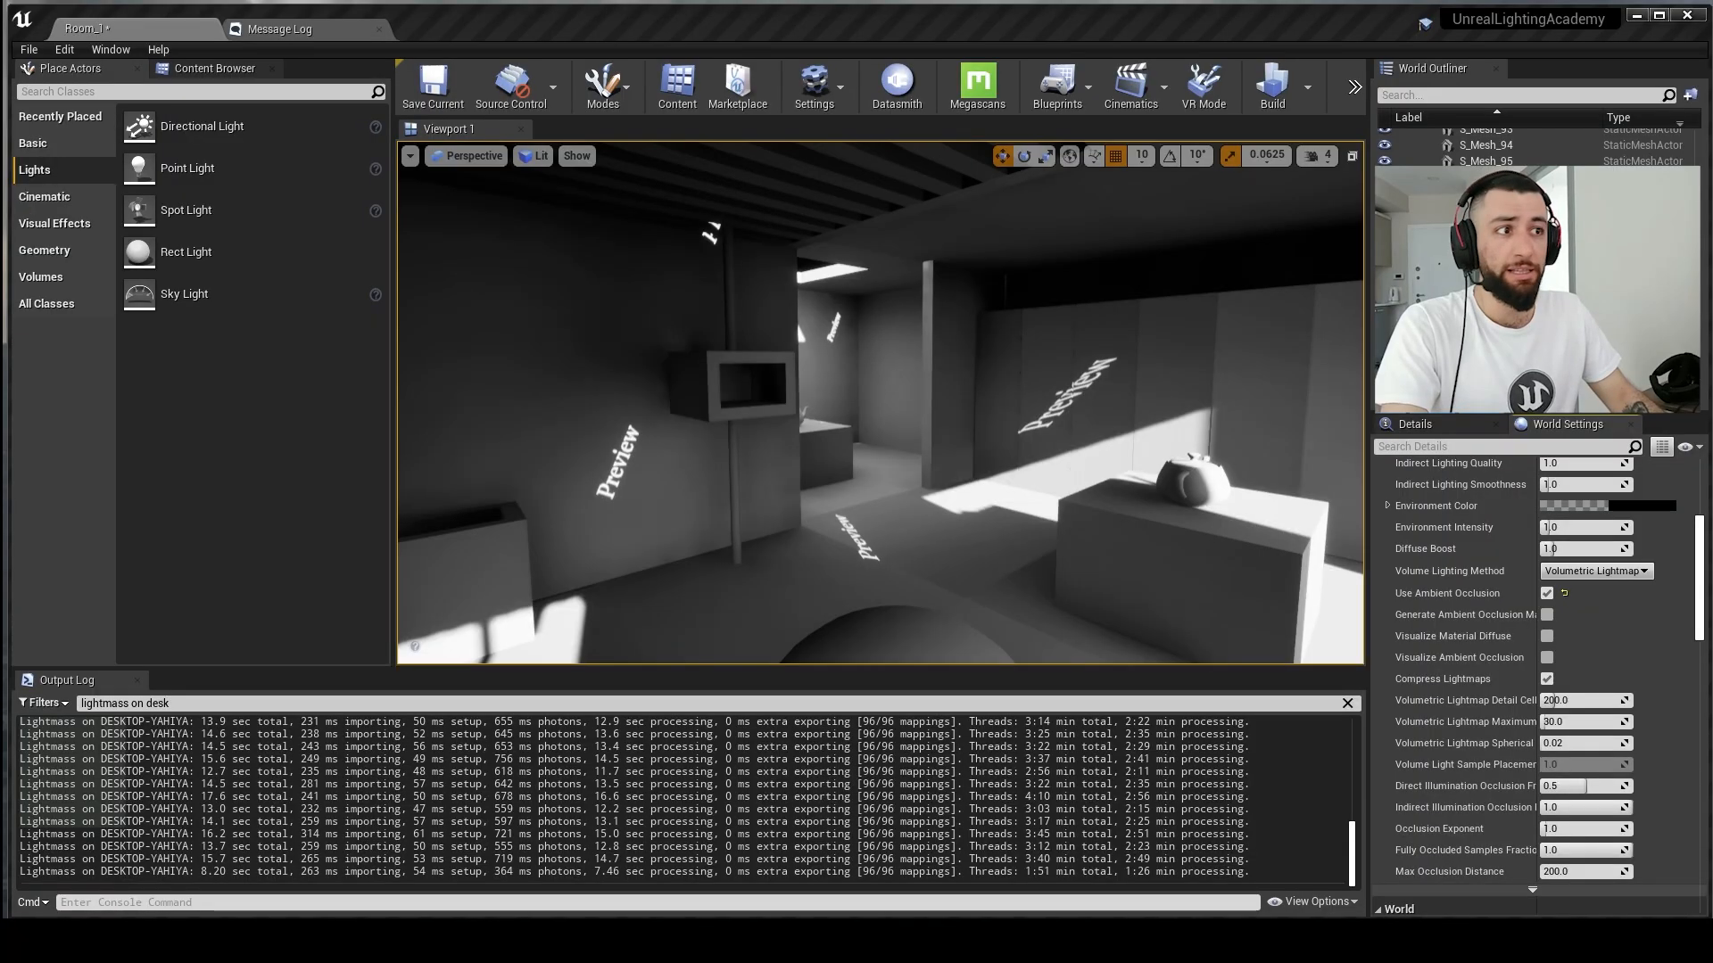
# Step: Set the Max Occlusion Distance to 50 in the Lightmass settings
pyautogui.moveTo(983, 474); pyautogui.dragTo(983, 474, button='right')
pyautogui.moveTo(944, 568); pyautogui.dragTo(944, 567, button='right')
pyautogui.moveTo(849, 461); pyautogui.dragTo(849, 461, button='right')
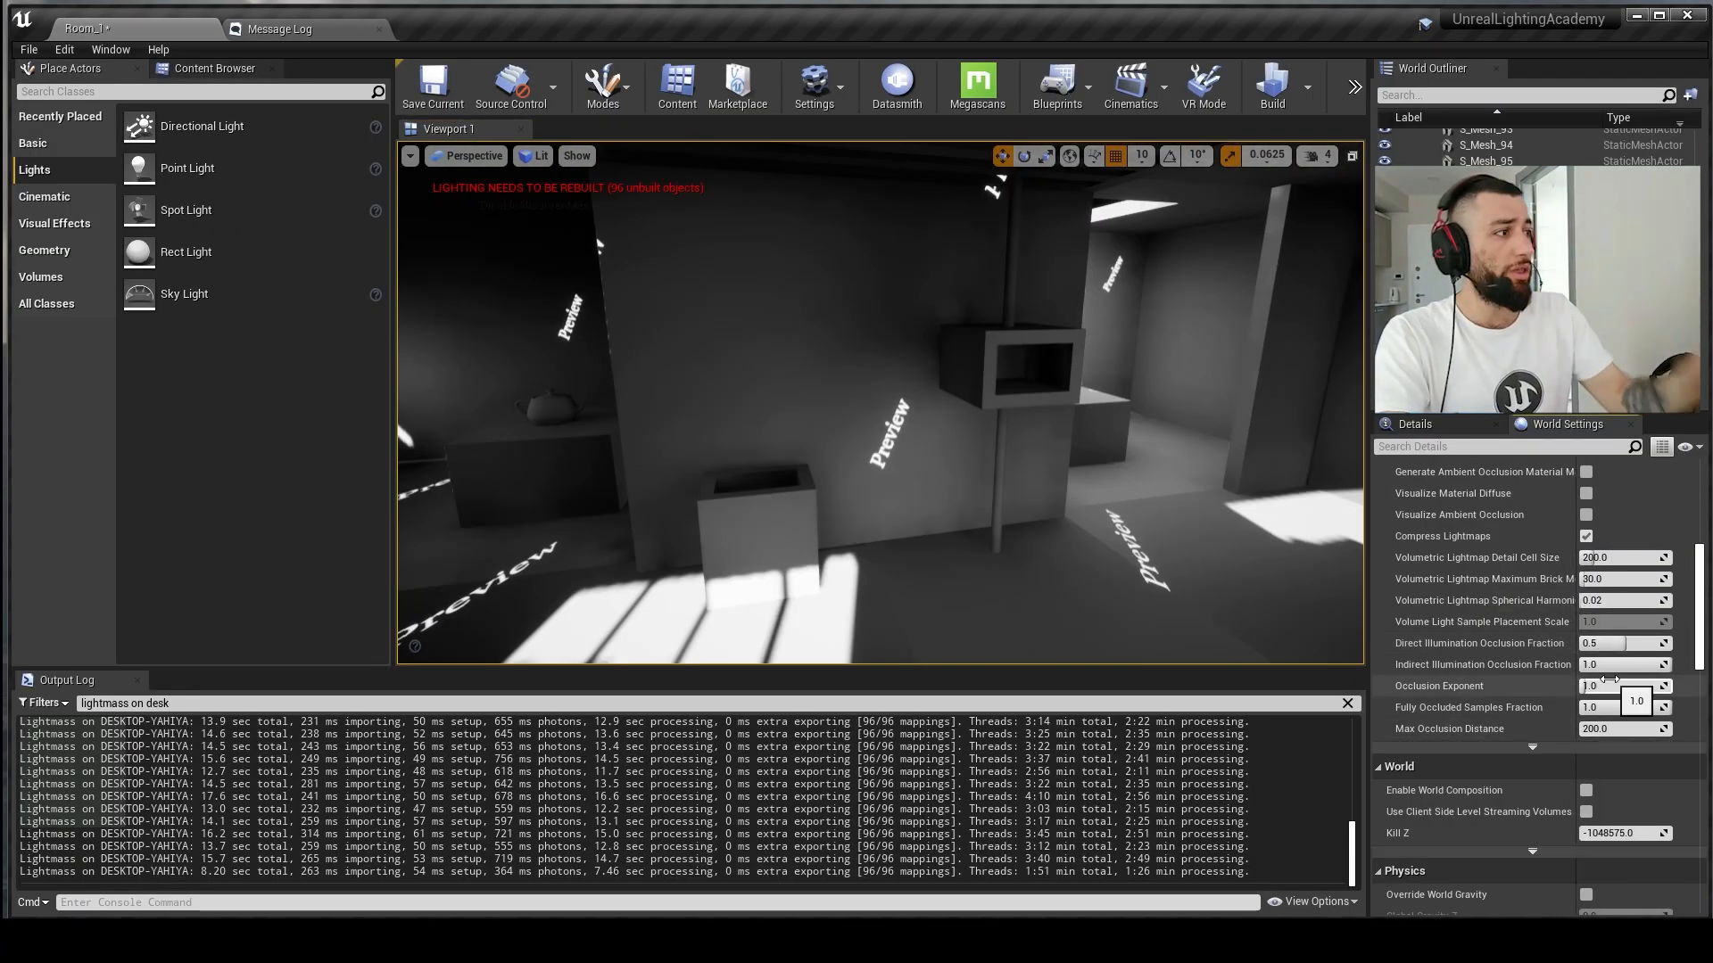
pyautogui.moveTo(1033, 443); pyautogui.dragTo(1249, 412, button='right')
pyautogui.press('w')
pyautogui.moveTo(1115, 482)
pyautogui.mouseDown(button='right')
pyautogui.moveTo(1178, 473)
pyautogui.moveTo(1127, 505)
pyautogui.mouseUp(button='right')
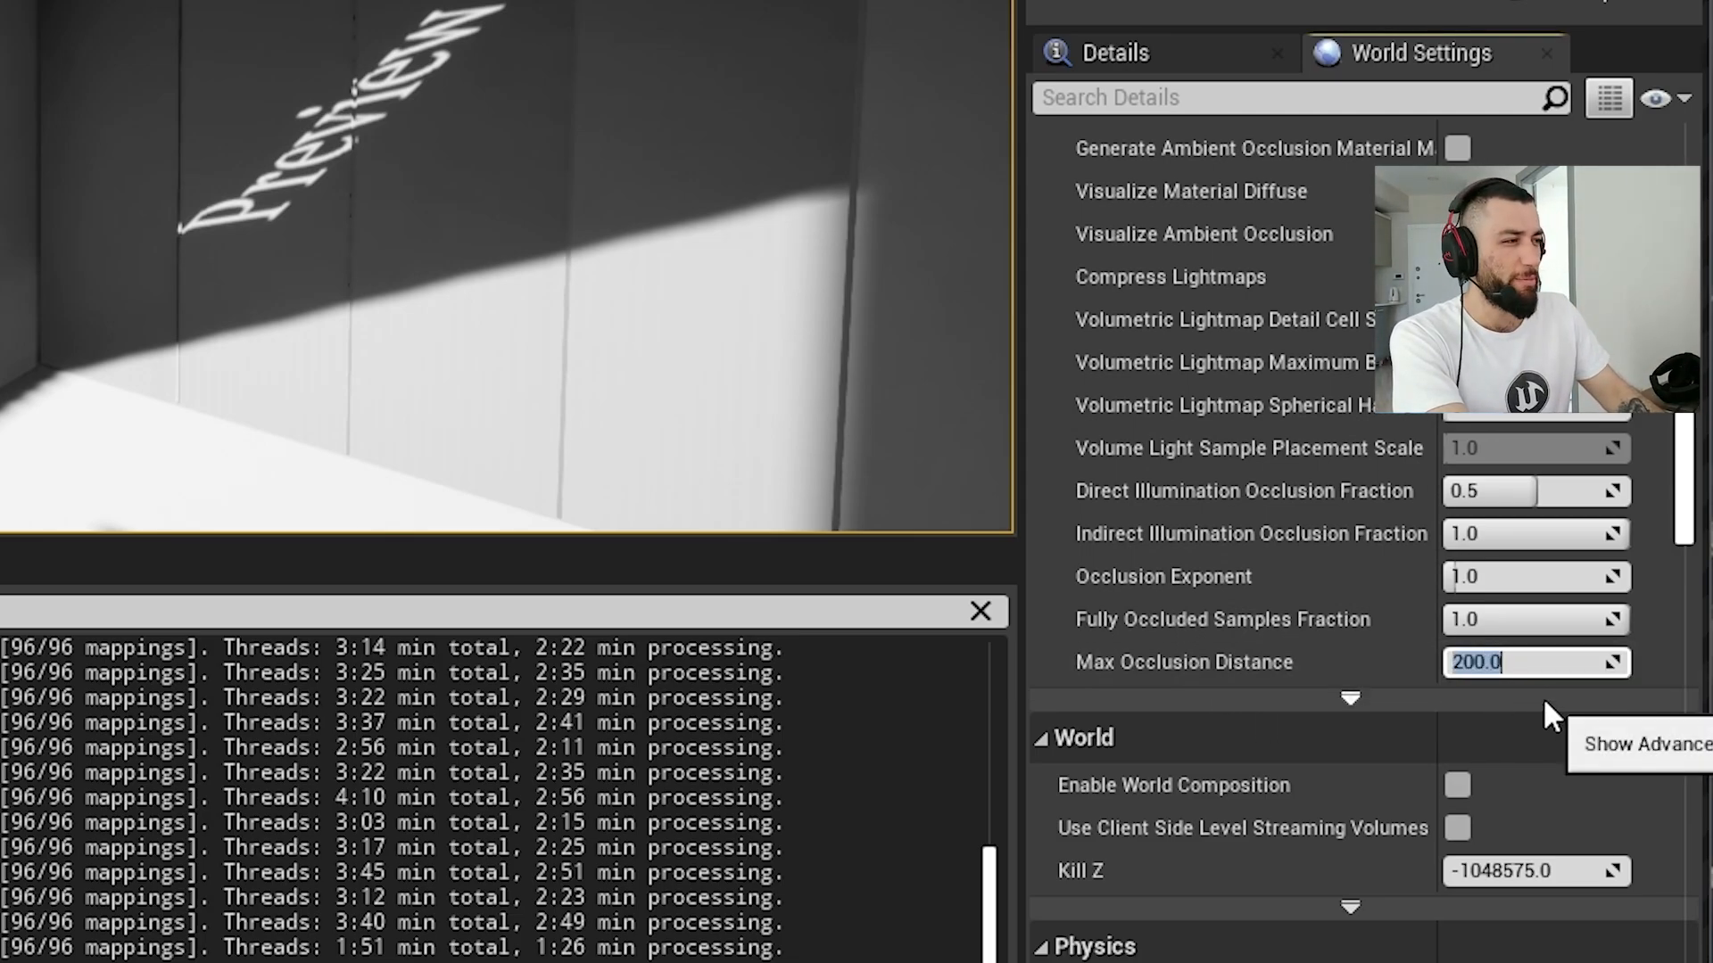
pyautogui.write('50')
pyautogui.press('Return')
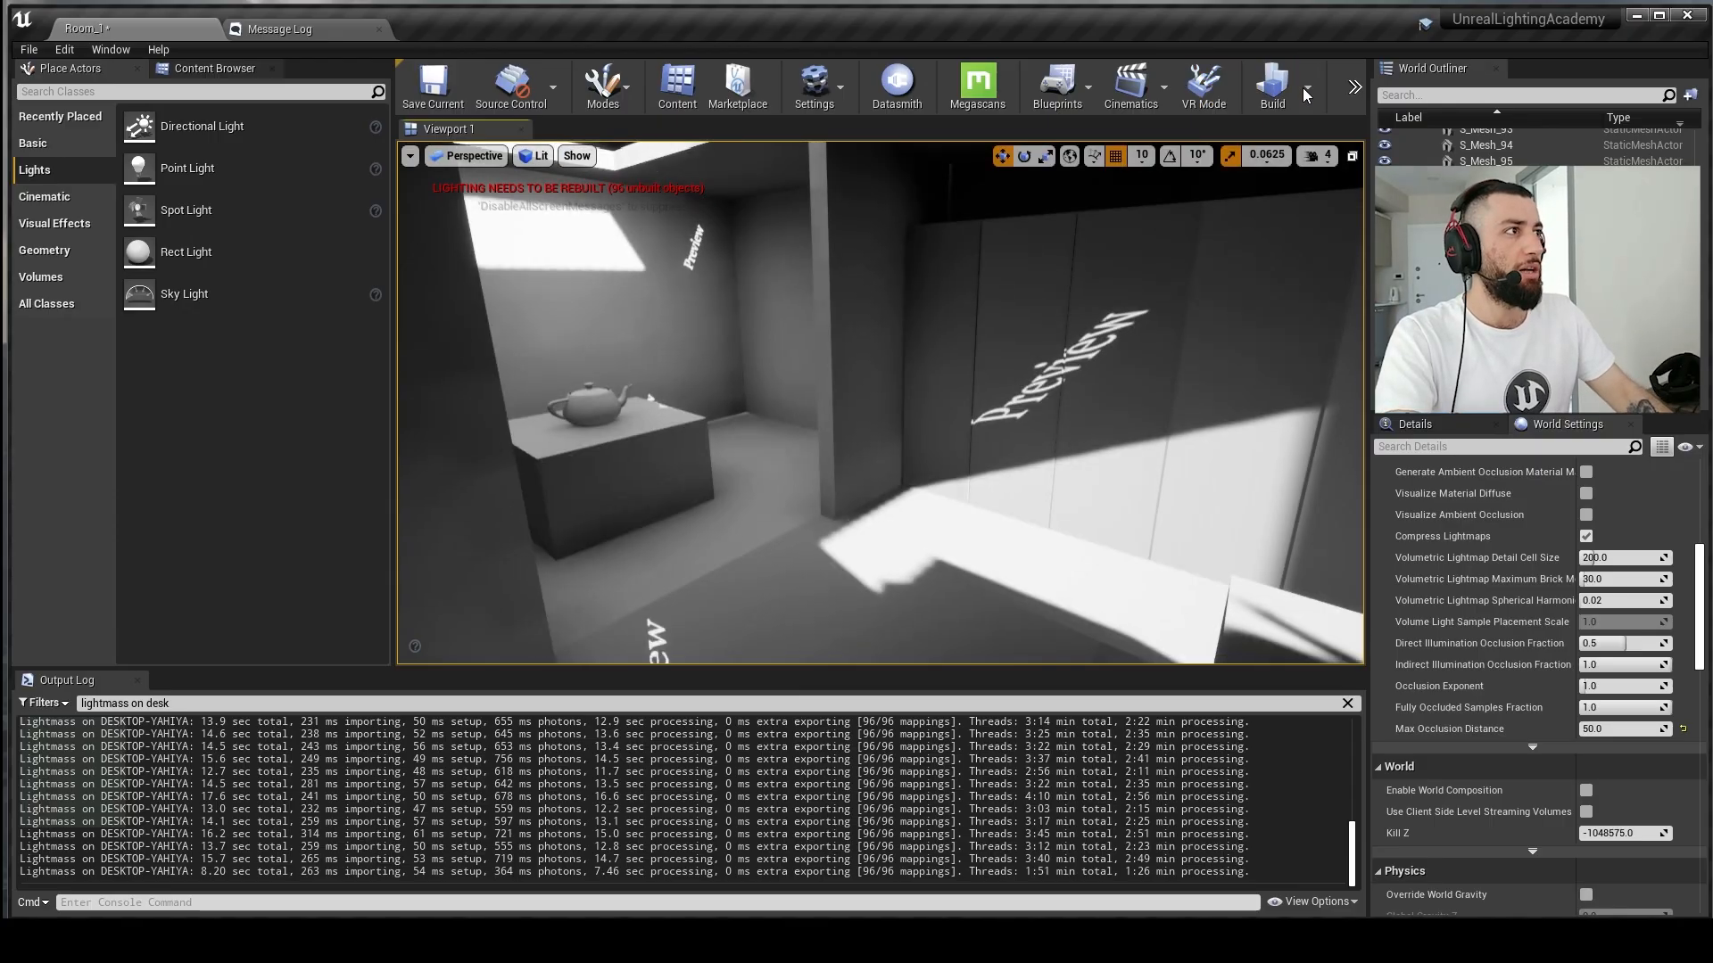
# Step: Build the lighting with ambient occlusion and inspect the ceiling corner near the window
pyautogui.click(1307, 89)
pyautogui.click(1342, 140)
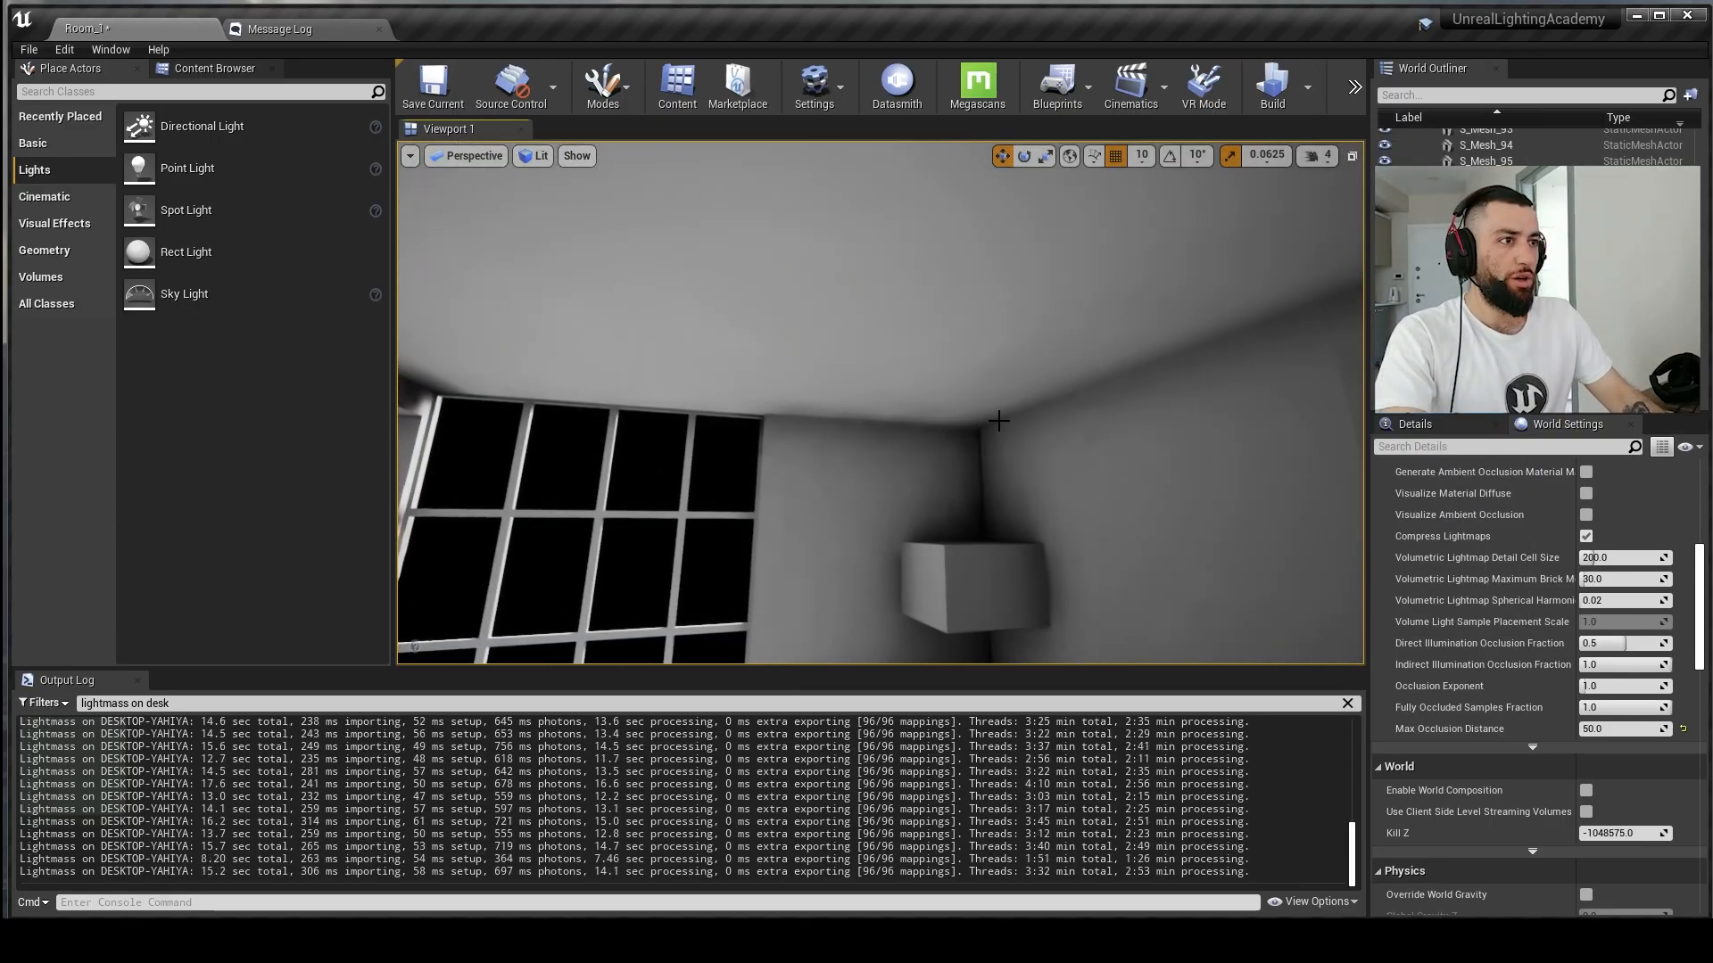
pyautogui.moveTo(1002, 417)
pyautogui.mouseDown(button='right')
pyautogui.moveTo(1076, 360)
pyautogui.moveTo(847, 406)
pyautogui.moveTo(785, 464)
pyautogui.moveTo(741, 420)
pyautogui.moveTo(651, 415)
pyautogui.moveTo(970, 328)
pyautogui.moveTo(928, 438)
pyautogui.moveTo(972, 418)
pyautogui.mouseUp(button='right')
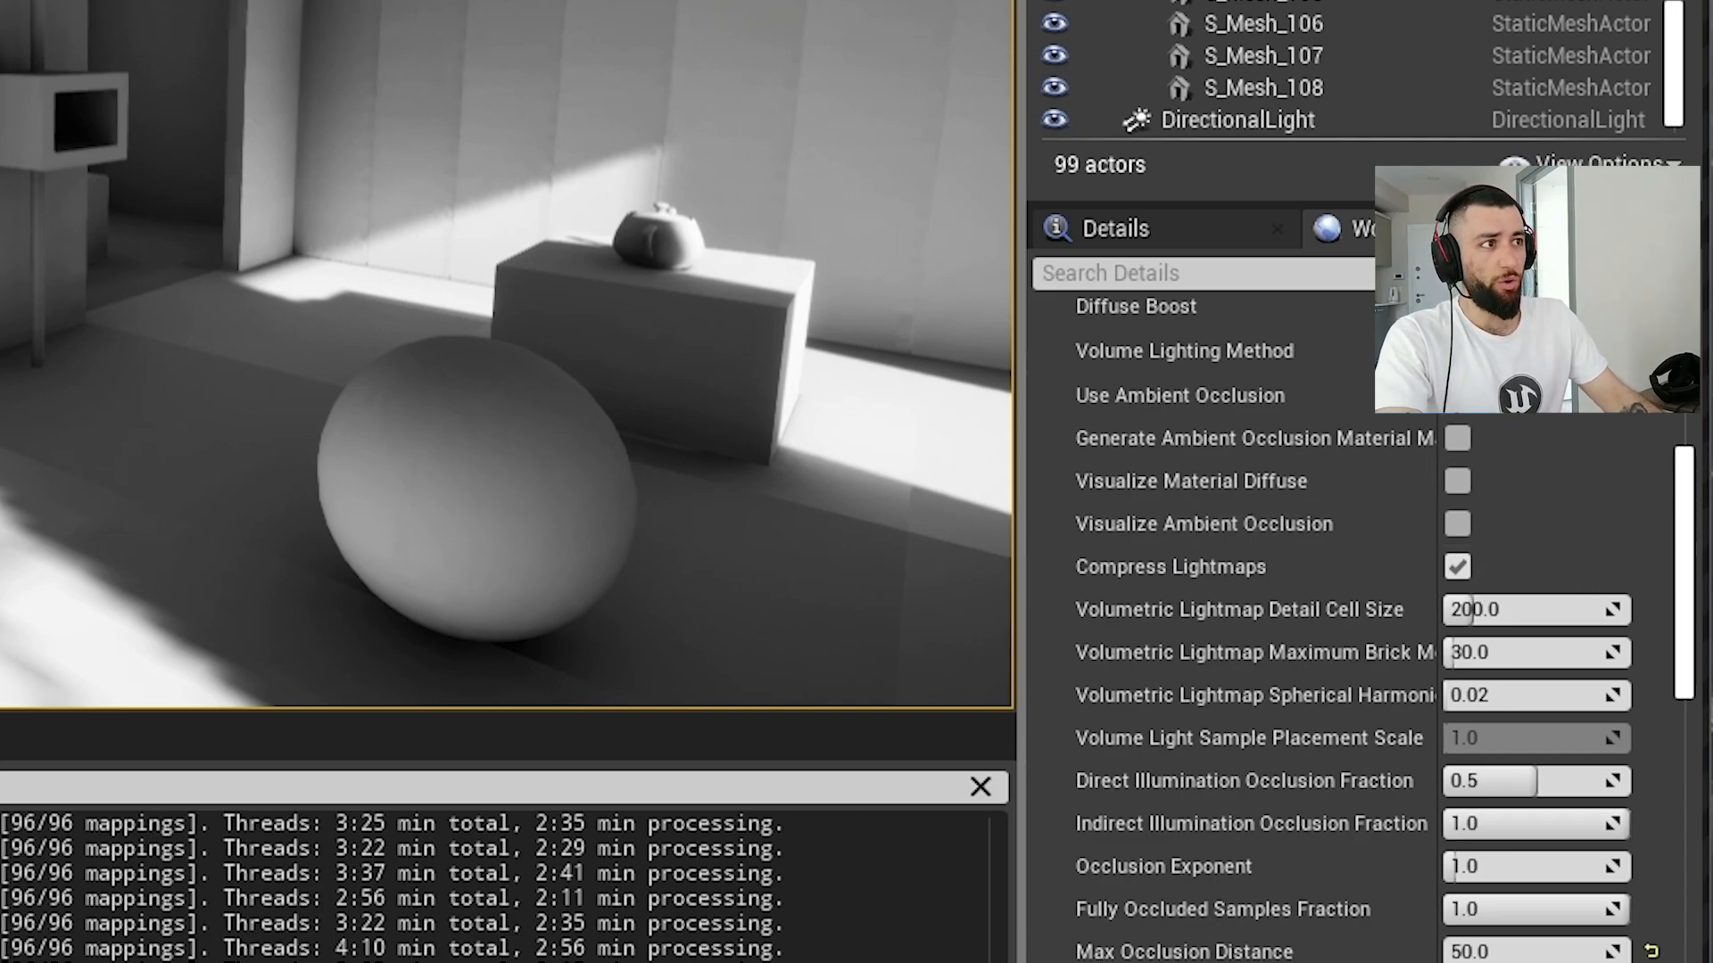
# Step: Enable Visualize Ambient Occlusion, rebuild the lighting and inspect the occlusion along the walls and objects
pyautogui.click(1457, 524)
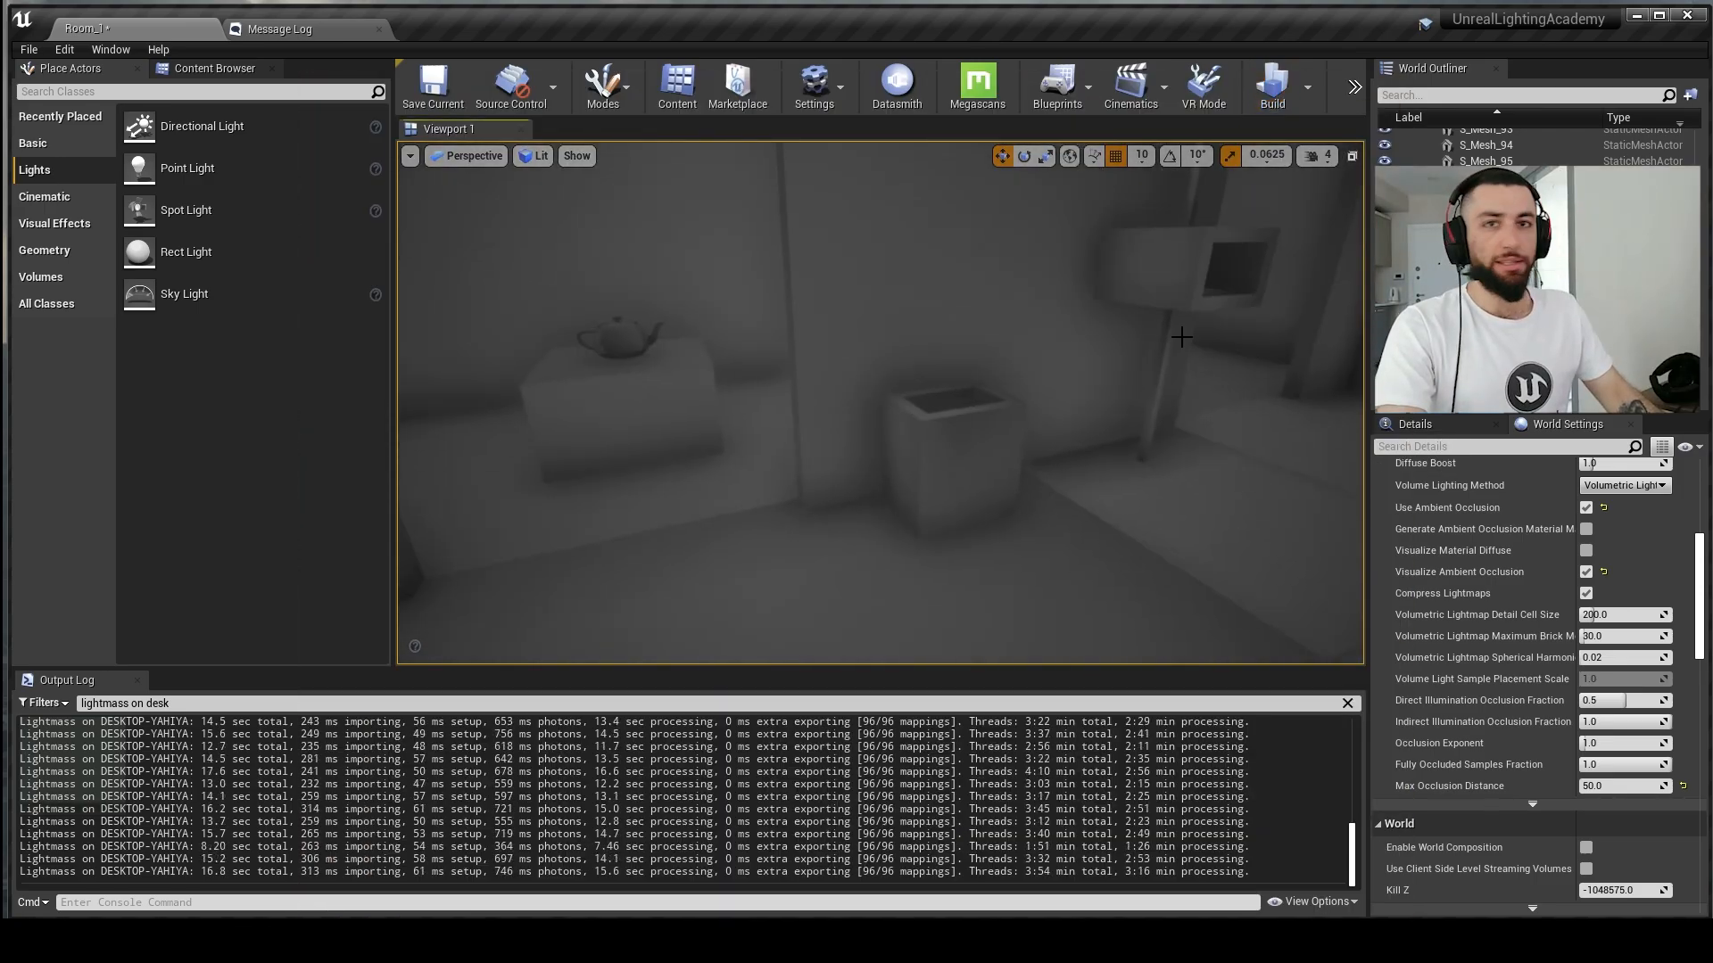
pyautogui.moveTo(1047, 288); pyautogui.dragTo(872, 263, button='right')
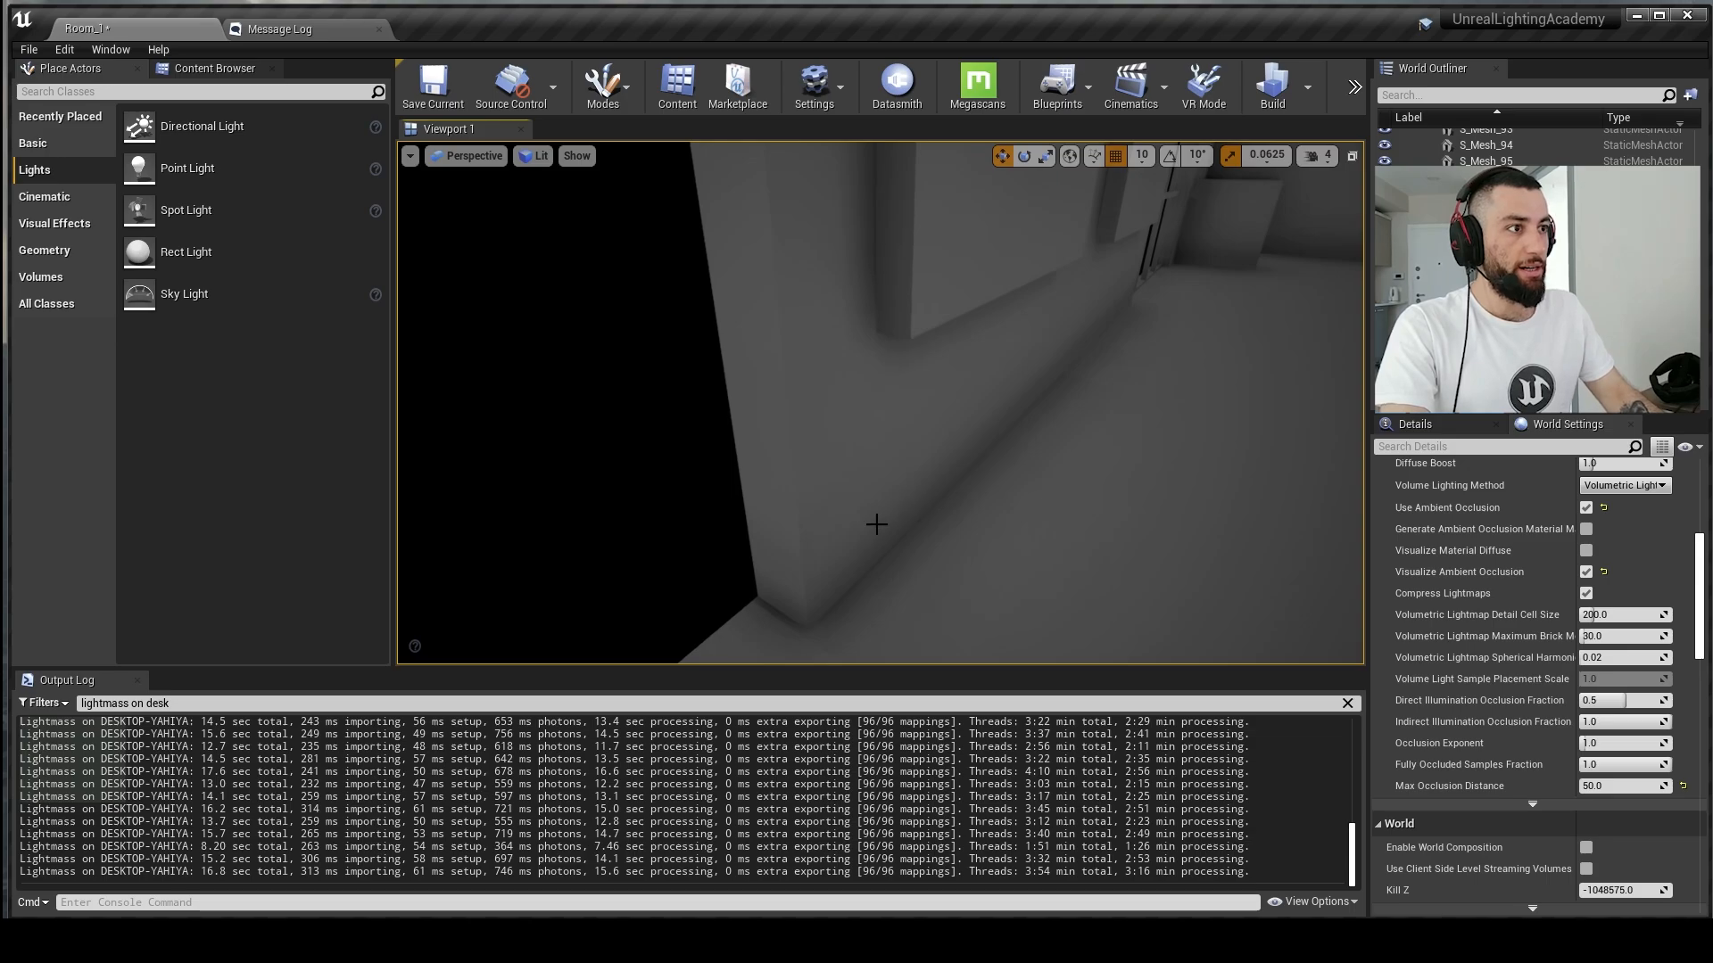
# Step: Turn off Use Ambient Occlusion in the Lightmass world settings
pyautogui.moveTo(876, 525); pyautogui.dragTo(910, 250, button='right')
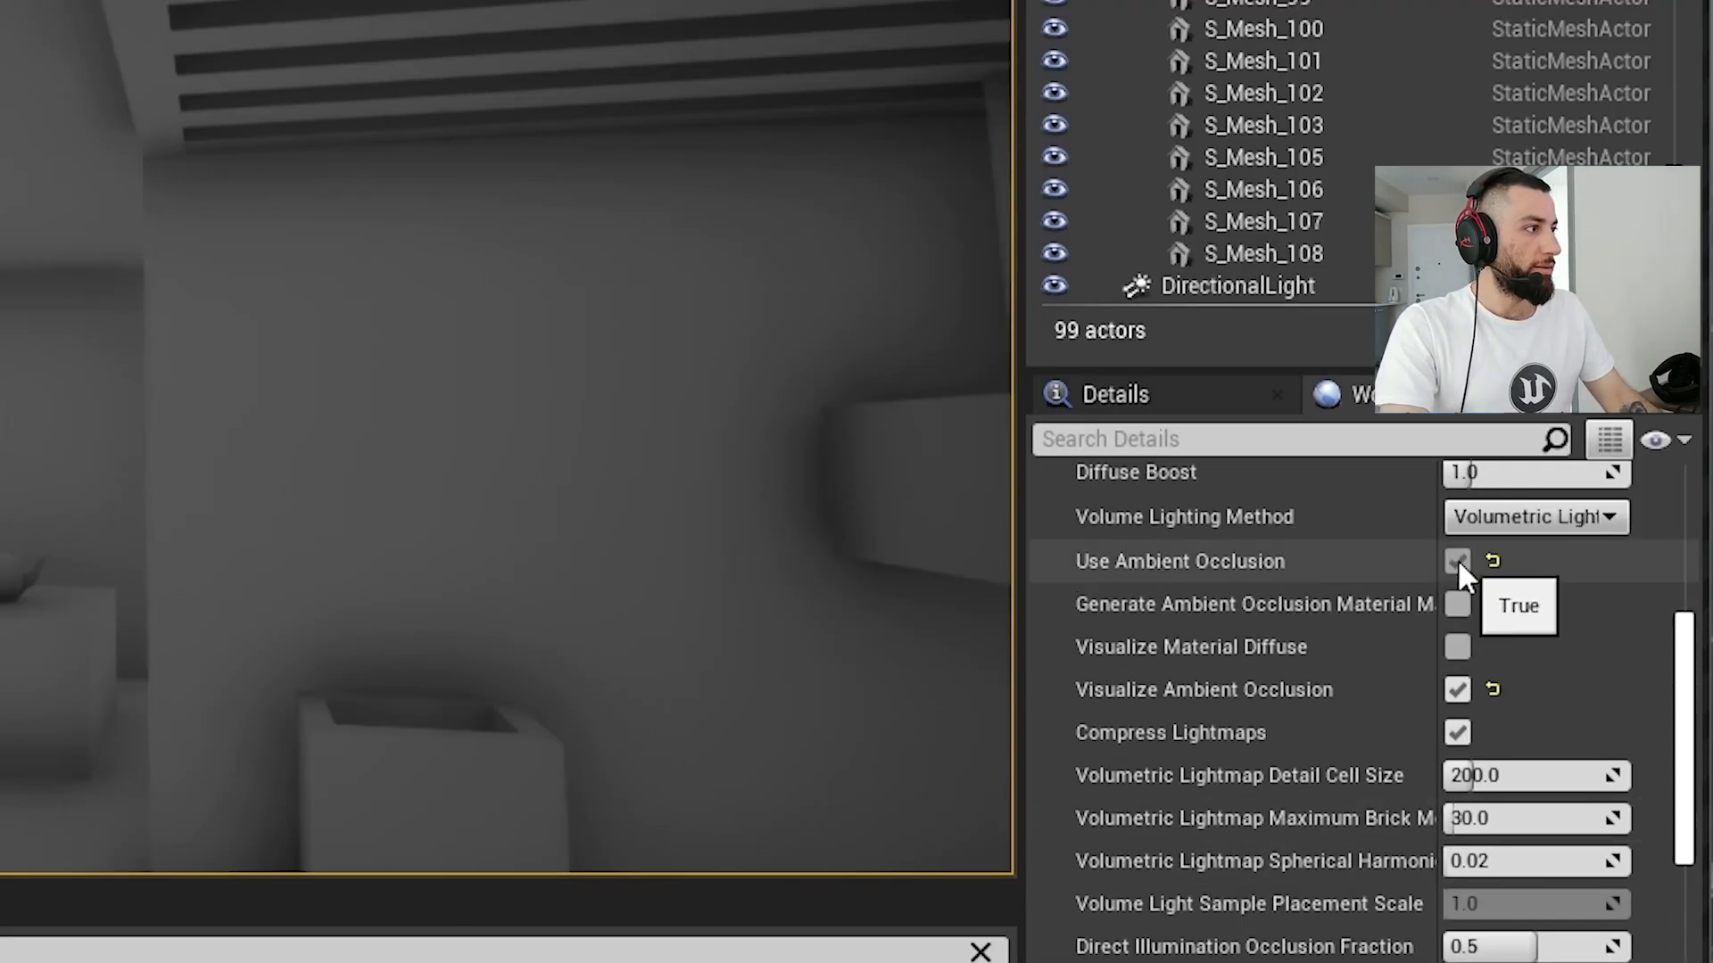
pyautogui.click(1458, 561)
pyautogui.scroll(2, 1441, 696)
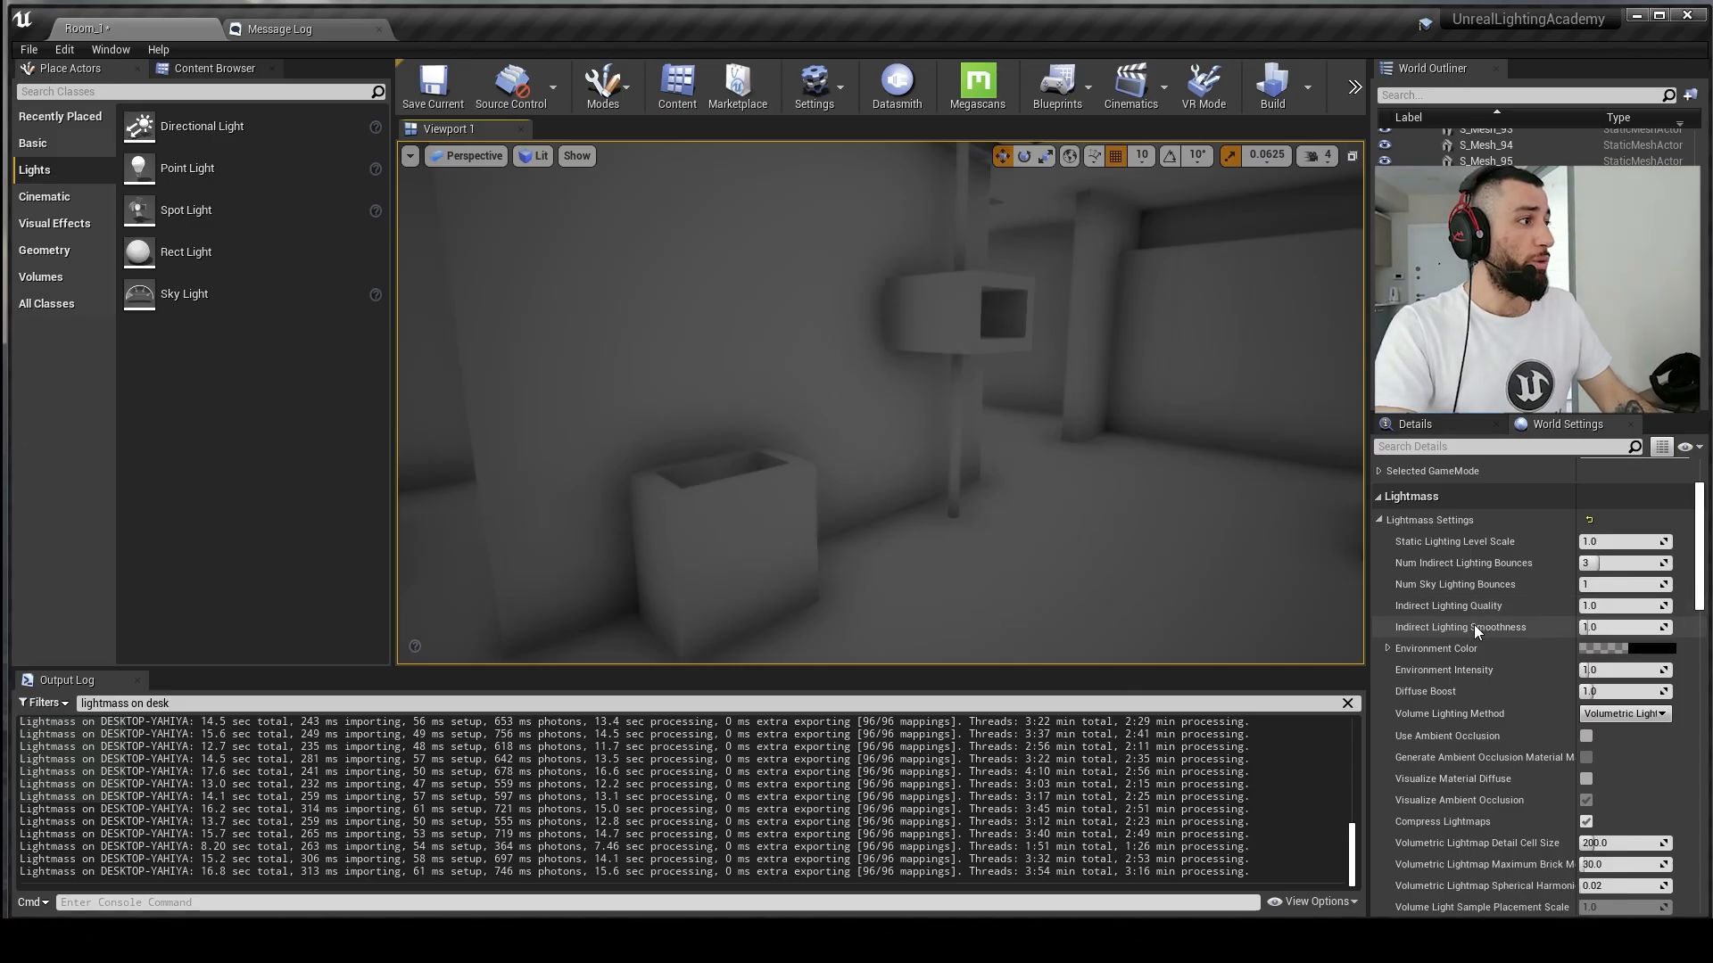
pyautogui.scroll(2, 1473, 624)
# Step: Add a sky light to the room and set its source to SLS Specified Cubemap with the HDRI_Epic_Courtyard cubemap
pyautogui.moveTo(880, 401); pyautogui.dragTo(962, 368, button='right')
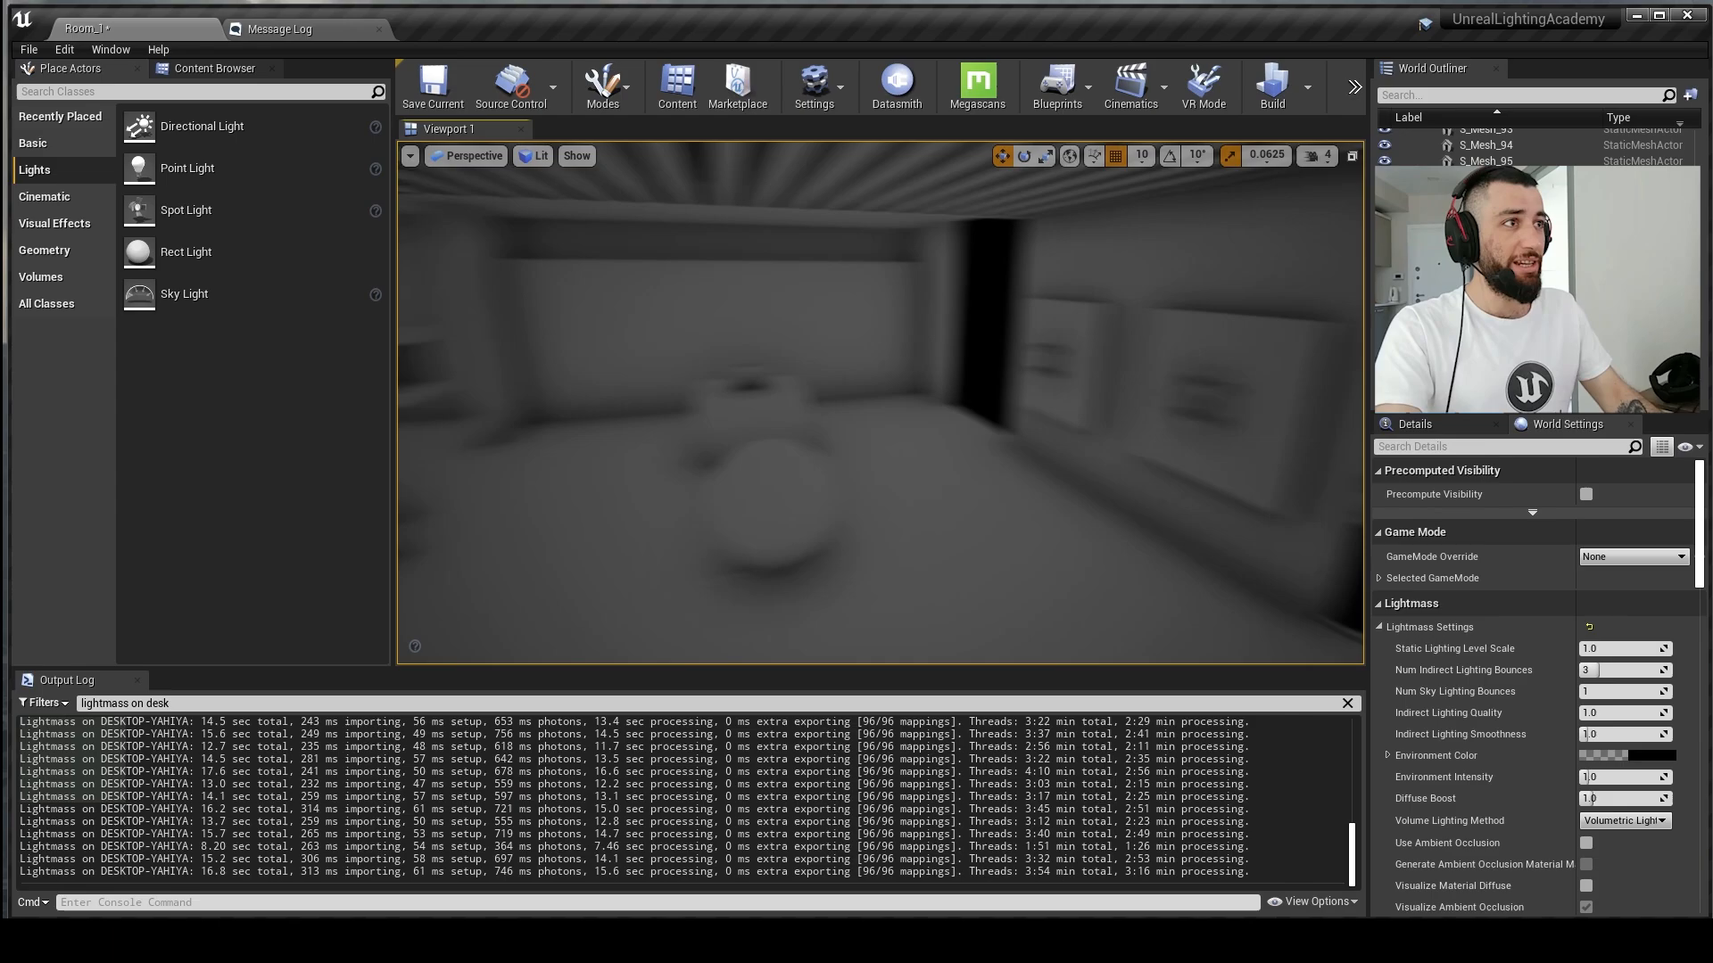
pyautogui.moveTo(881, 401); pyautogui.dragTo(801, 386, button='right')
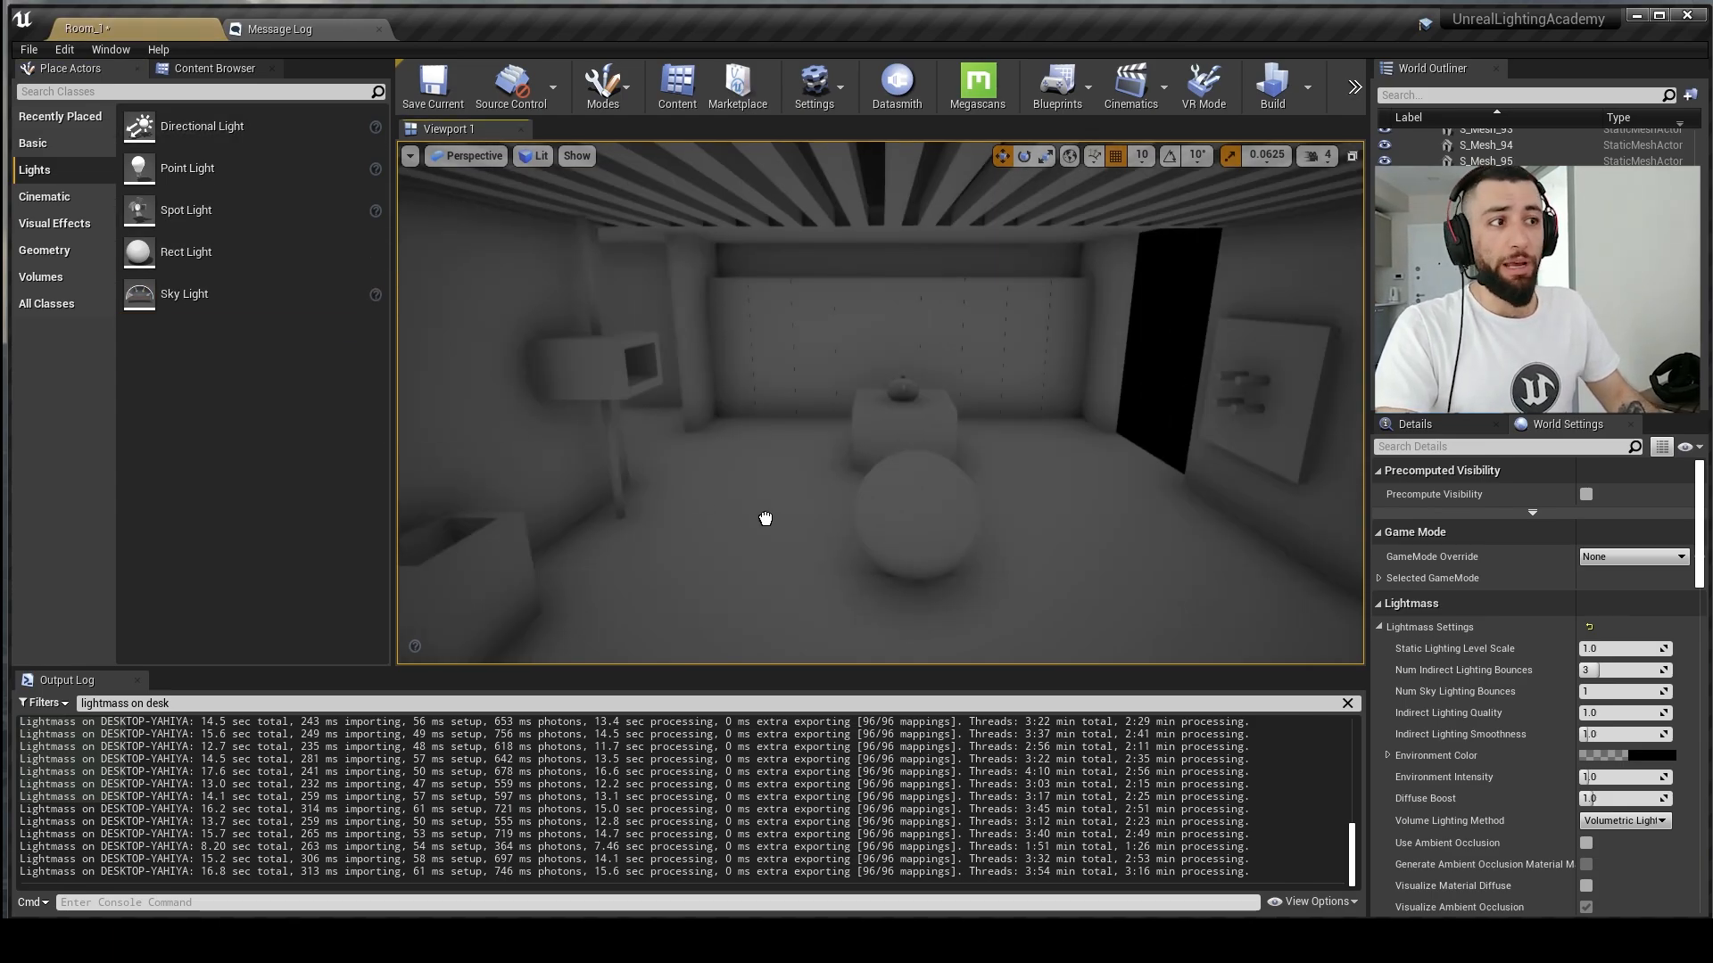
pyautogui.scroll(2, 1128, 520)
pyautogui.moveTo(1130, 599); pyautogui.dragTo(1019, 535, button='right')
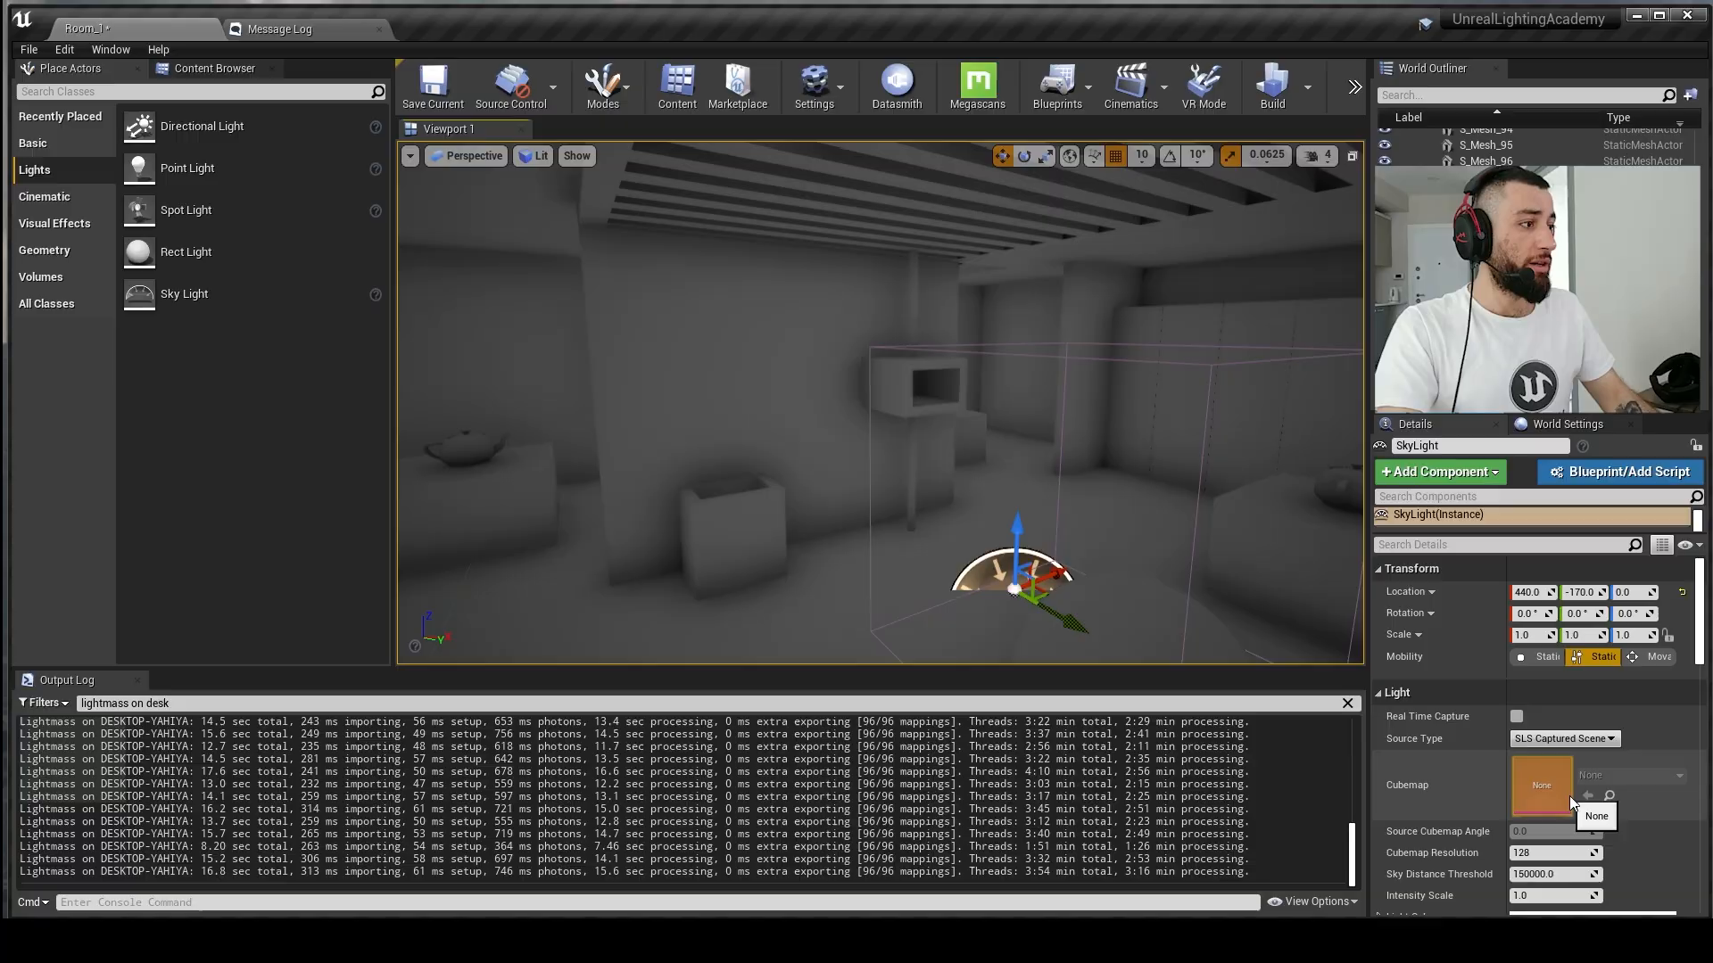
pyautogui.click(1563, 739)
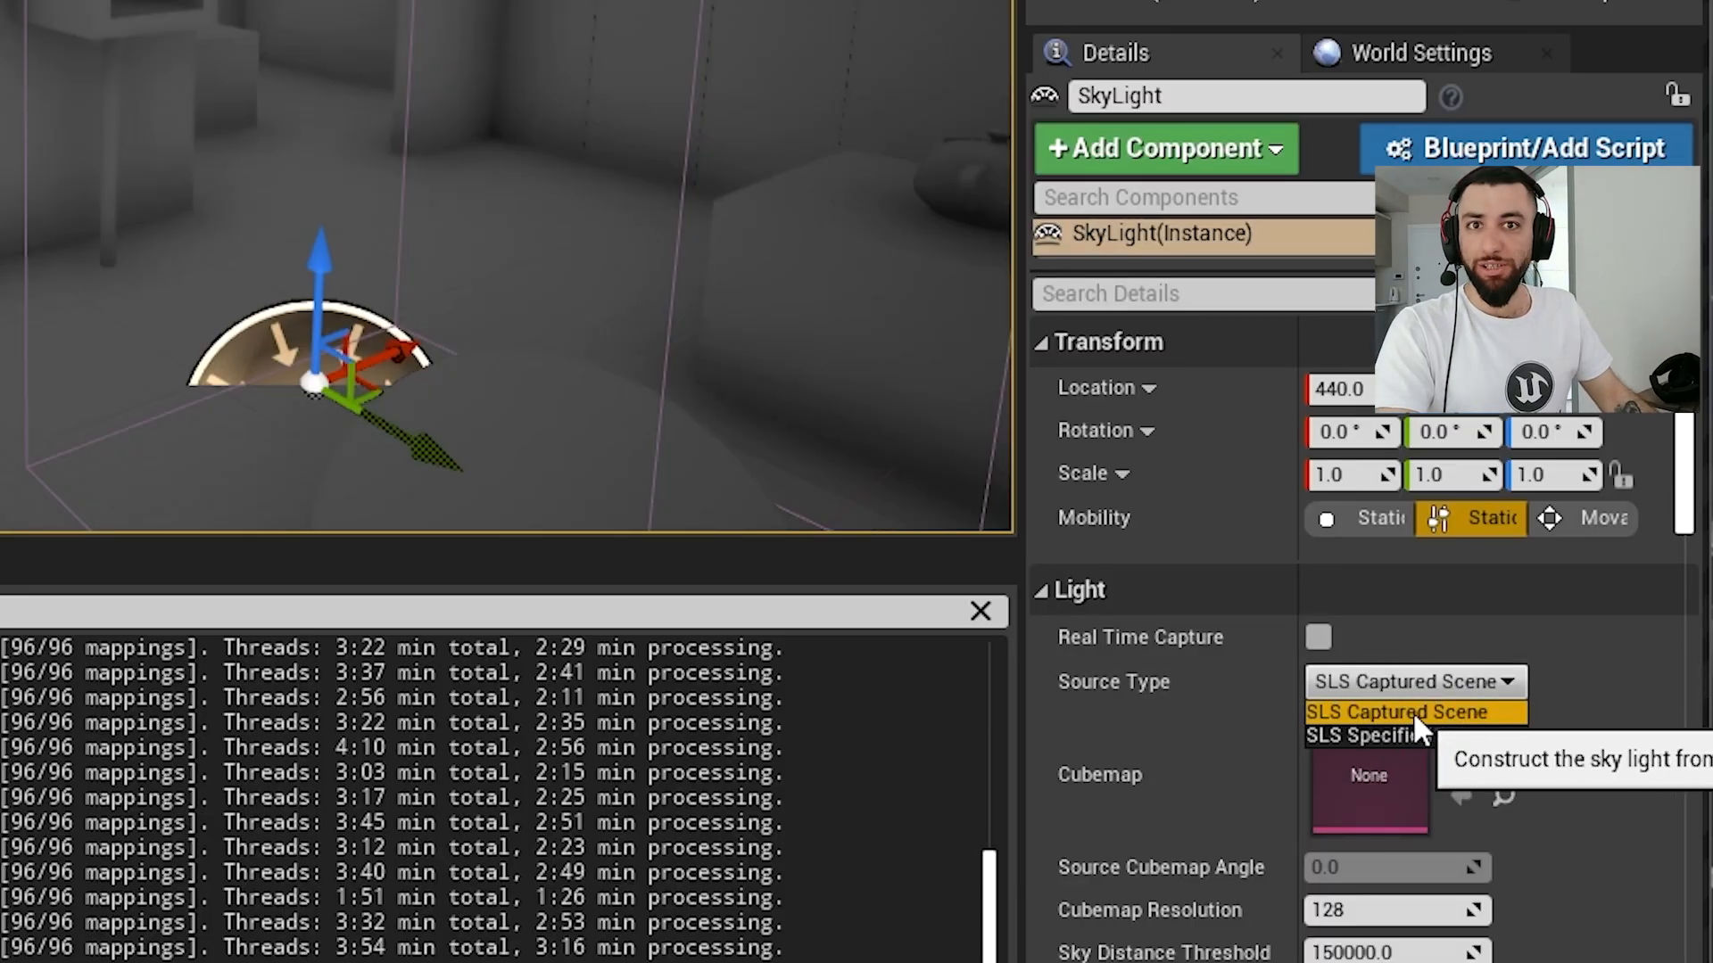
pyautogui.click(1394, 735)
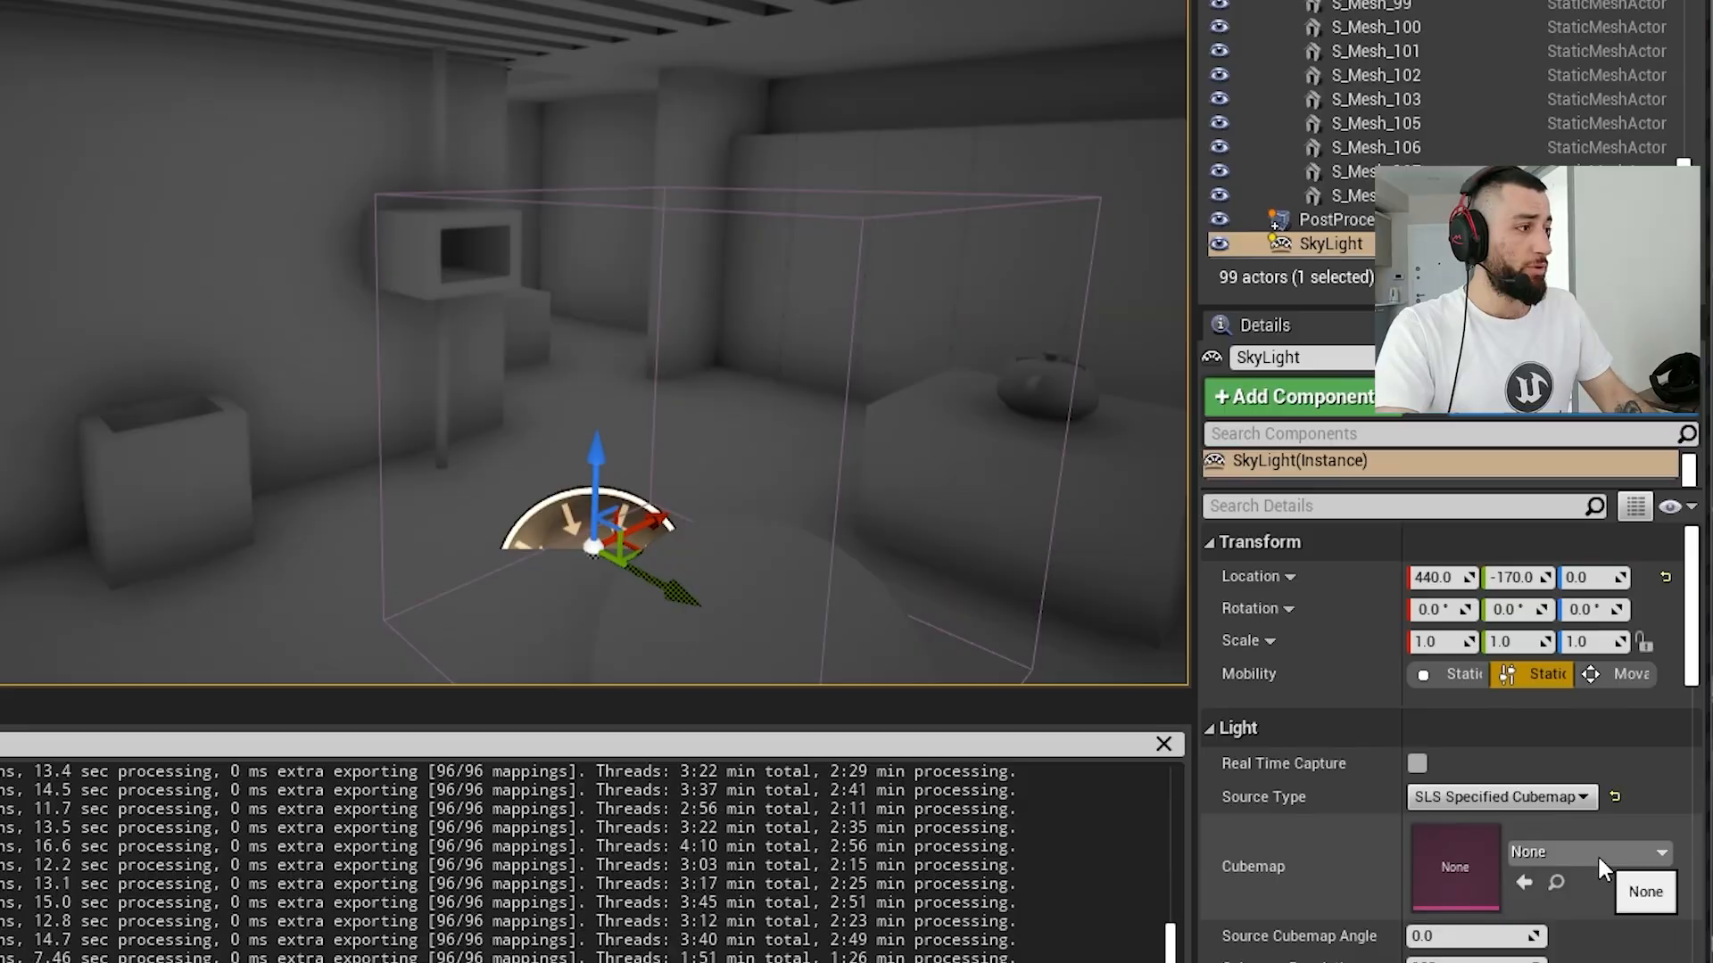
pyautogui.click(1559, 758)
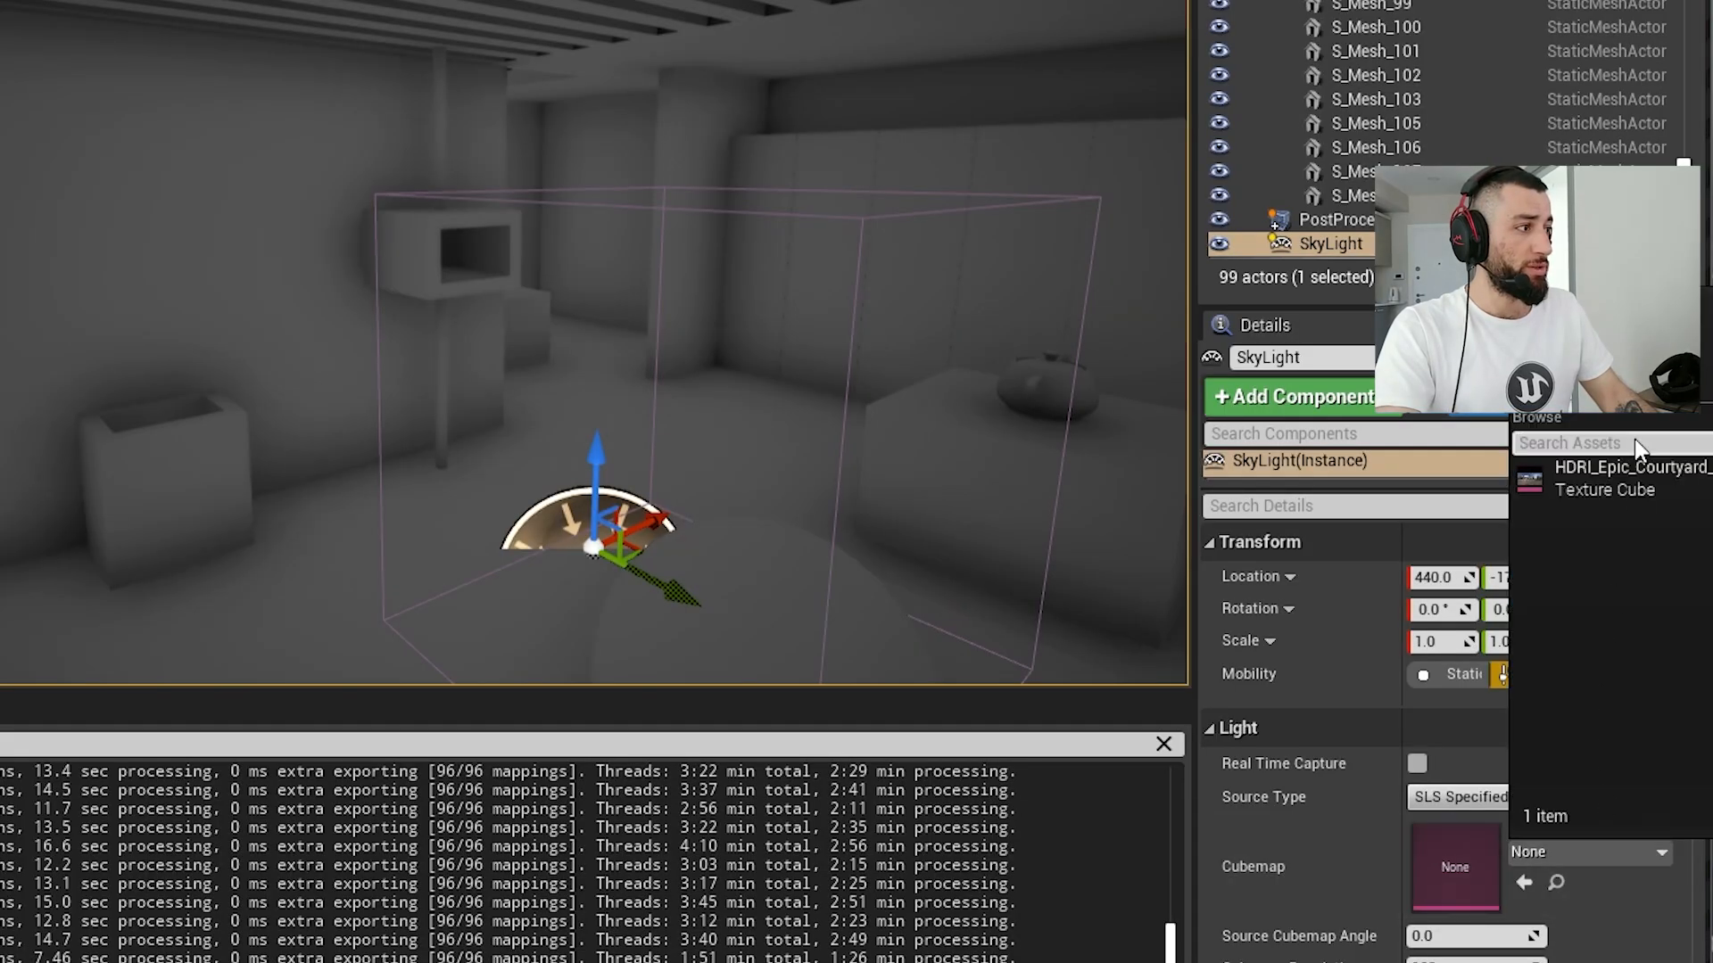
pyautogui.click(1593, 491)
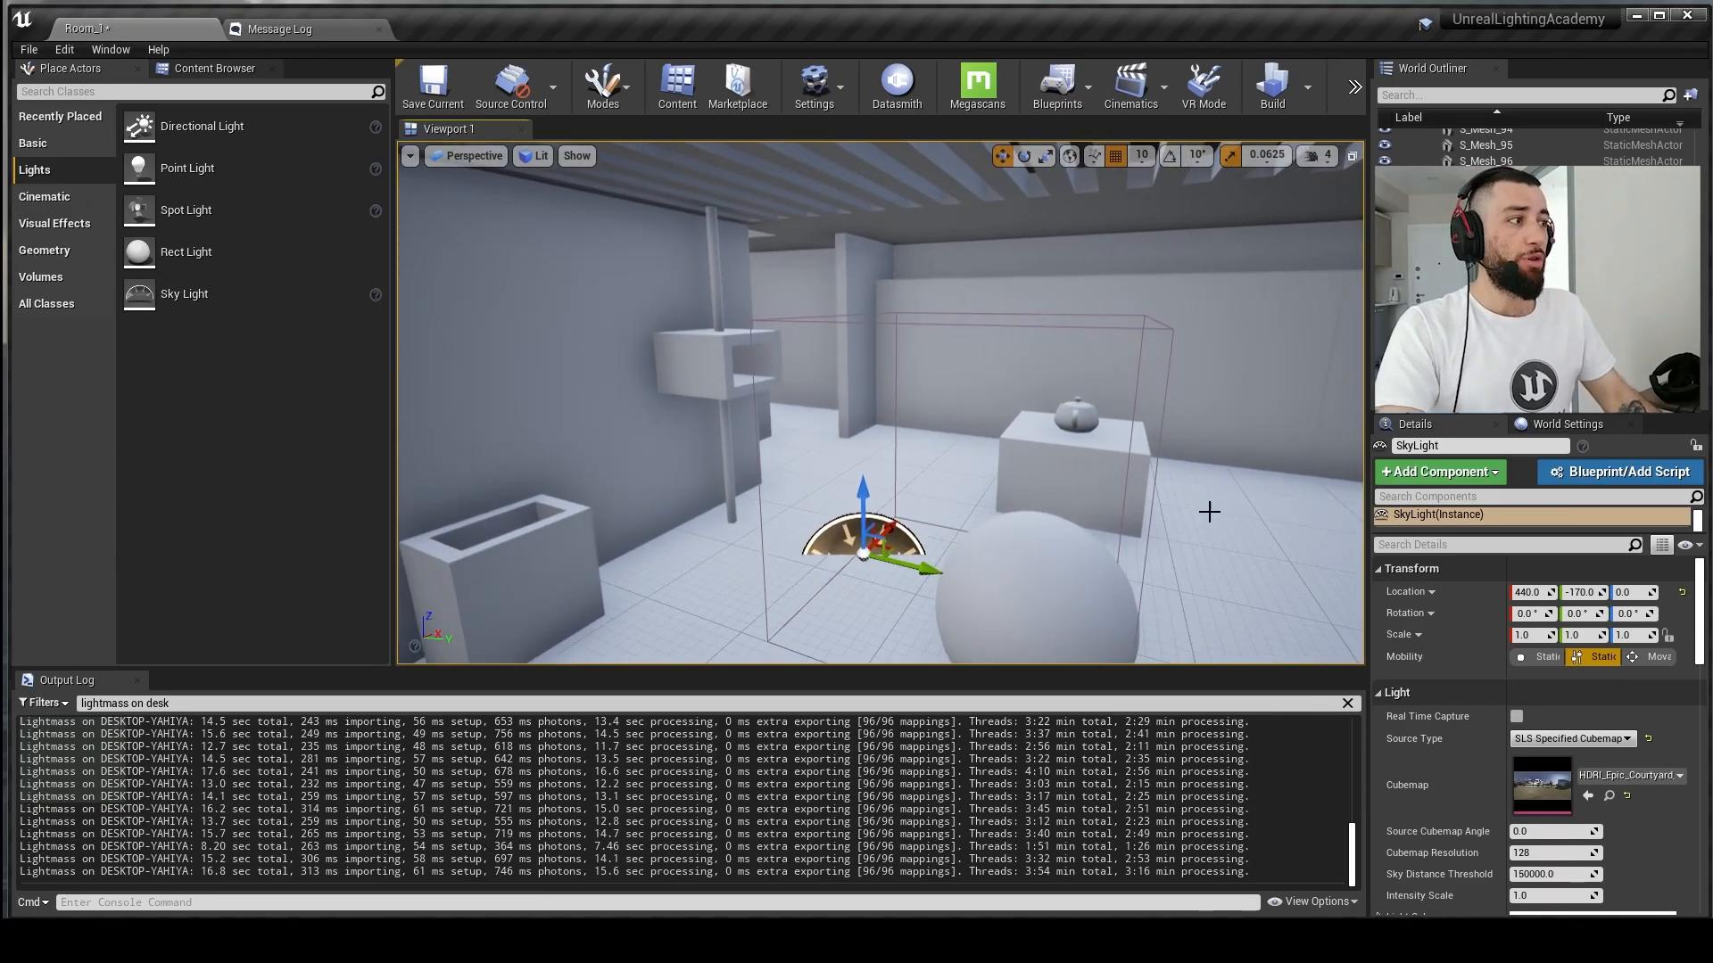
# Step: Make the sky light Static, build the lighting and inspect the floor beside the windows
pyautogui.click(1542, 658)
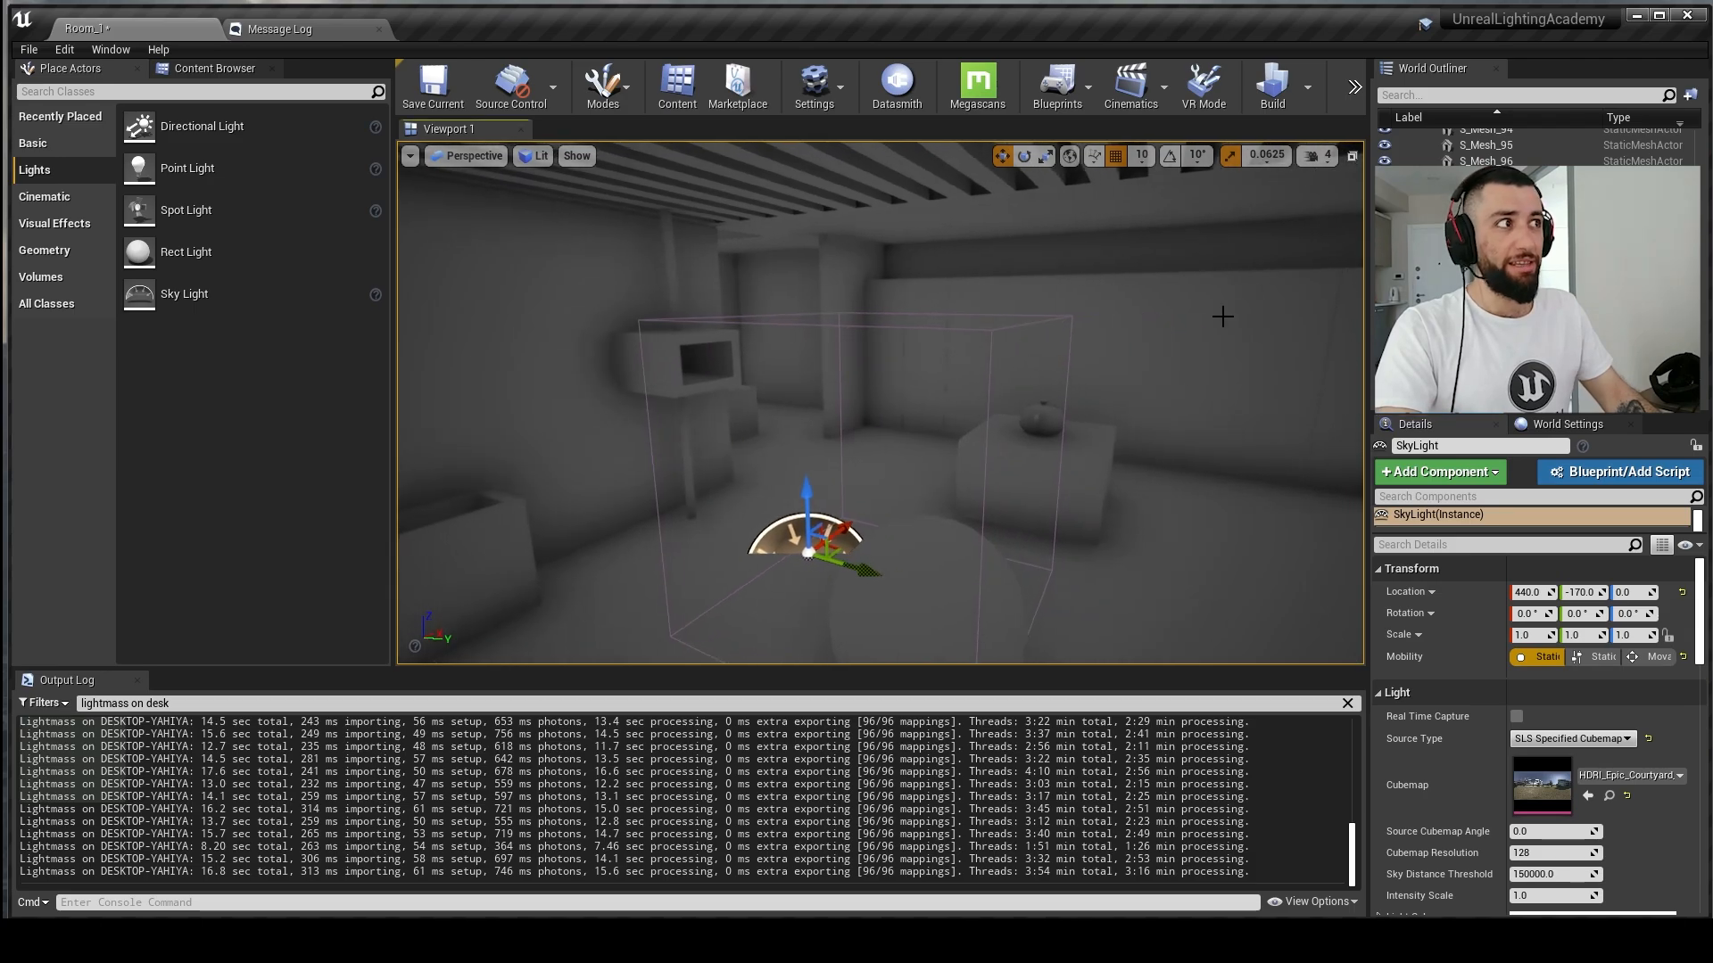
pyautogui.click(1272, 87)
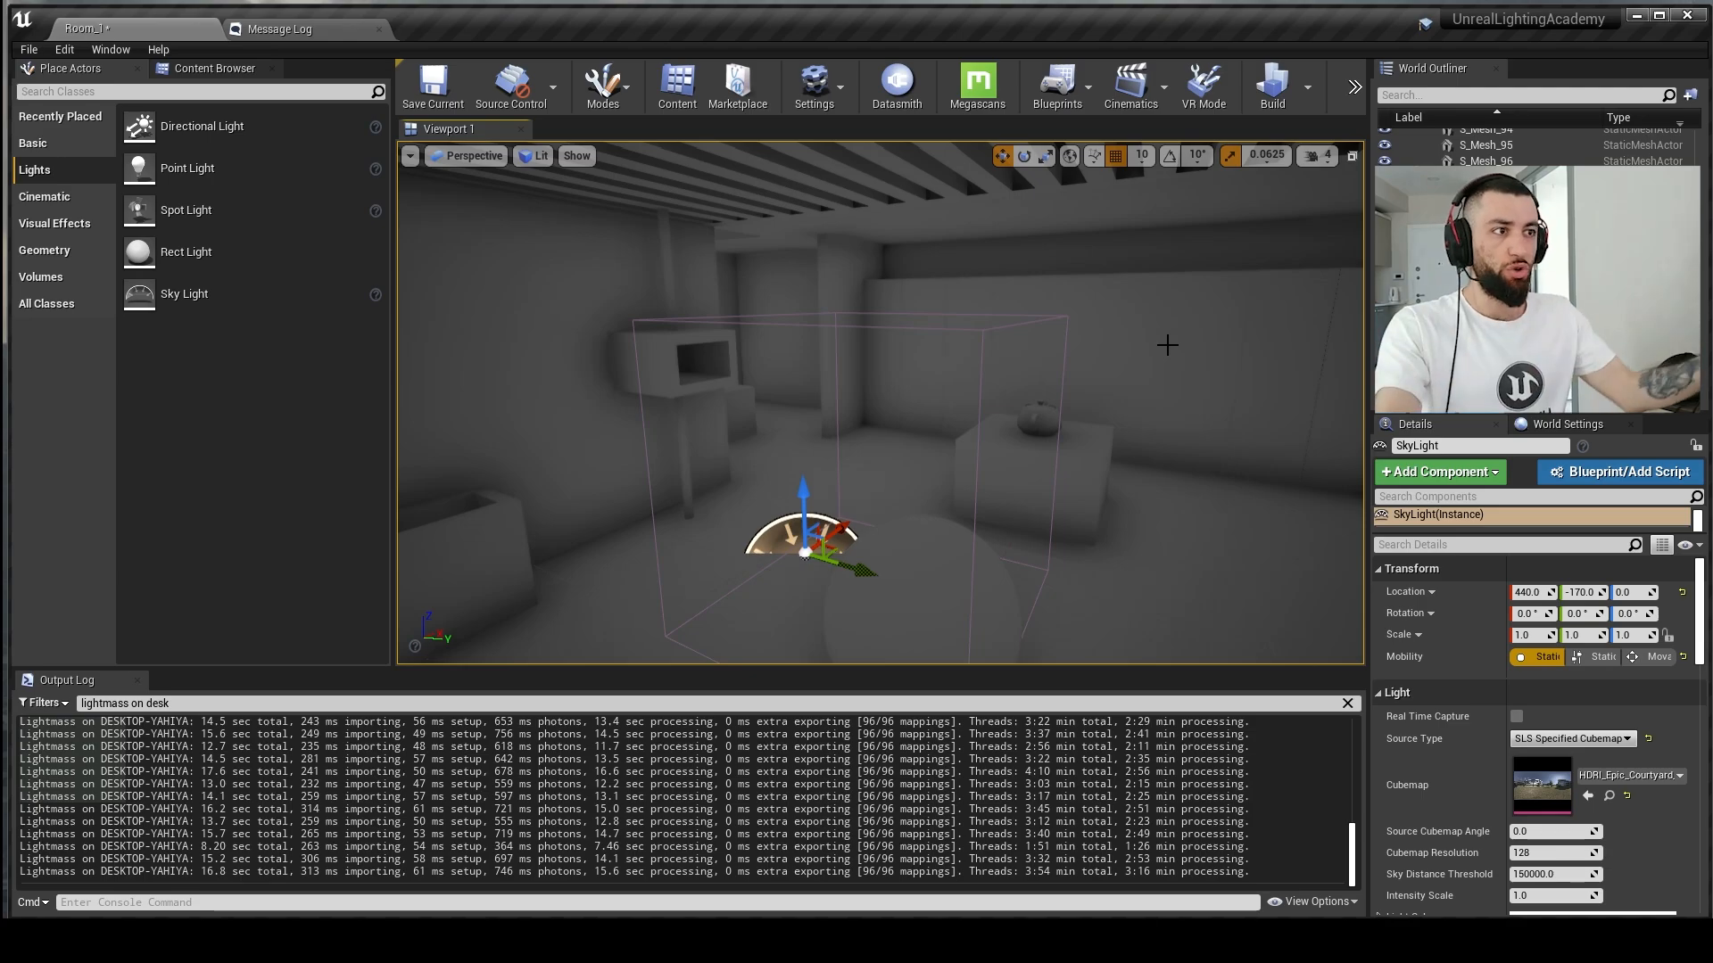
pyautogui.press('Delete')
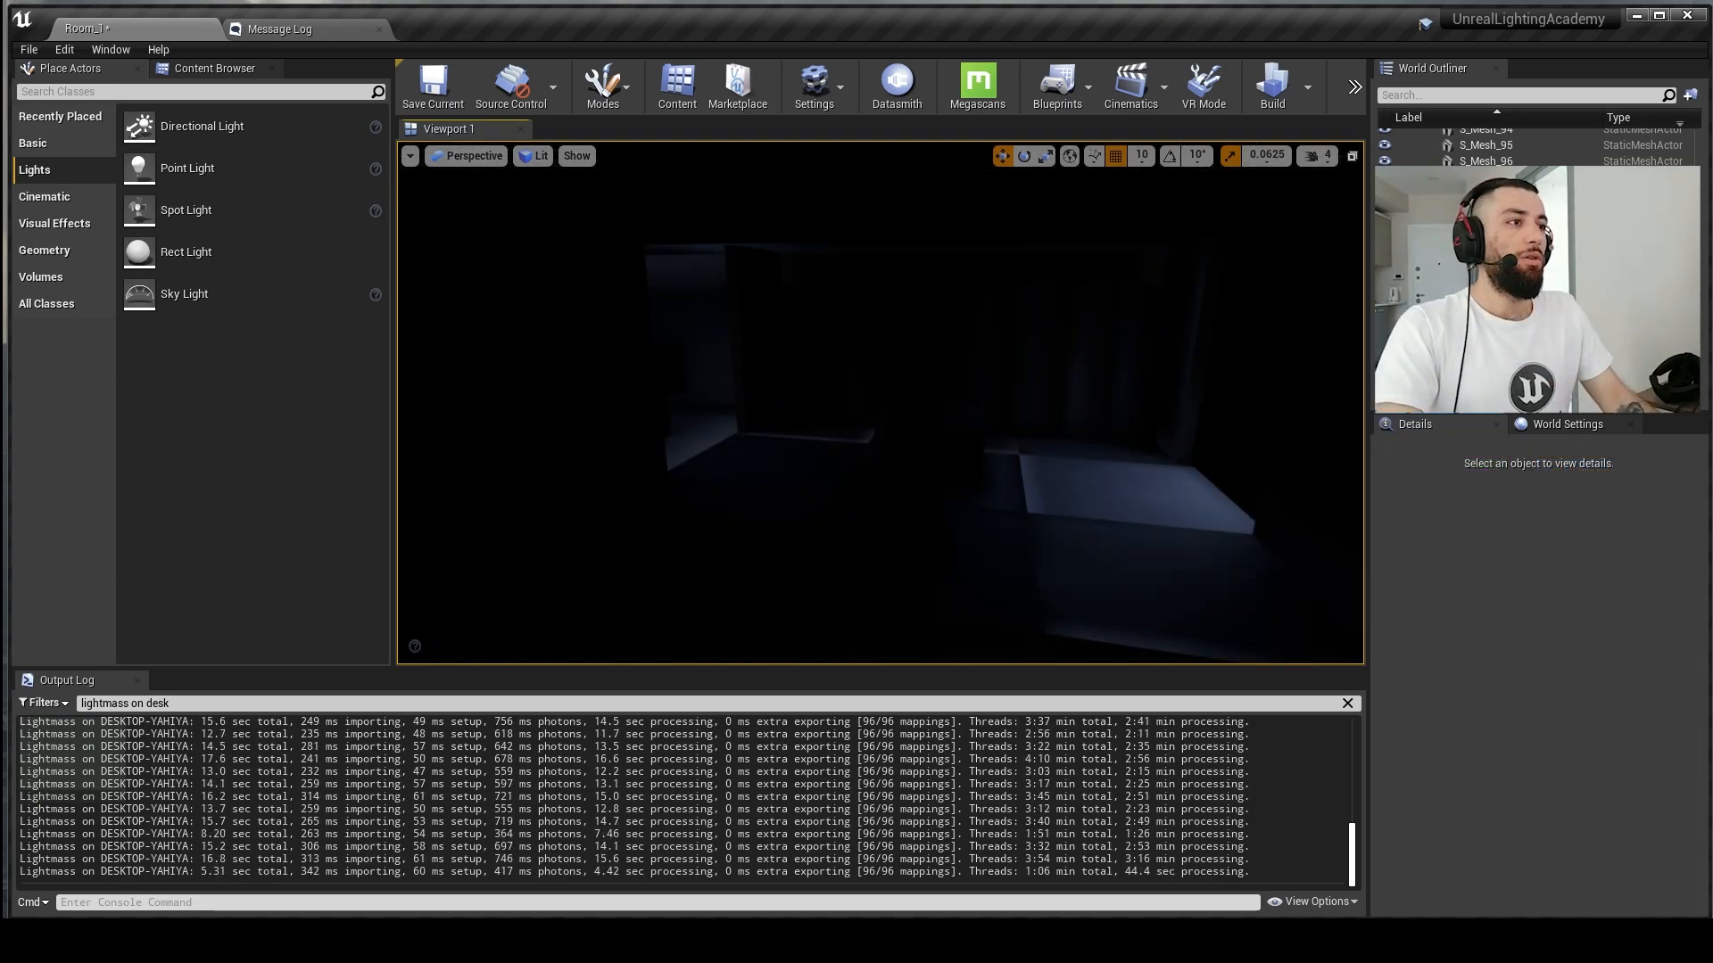
pyautogui.moveTo(880, 401); pyautogui.dragTo(954, 446, button='right')
pyautogui.click(1542, 429)
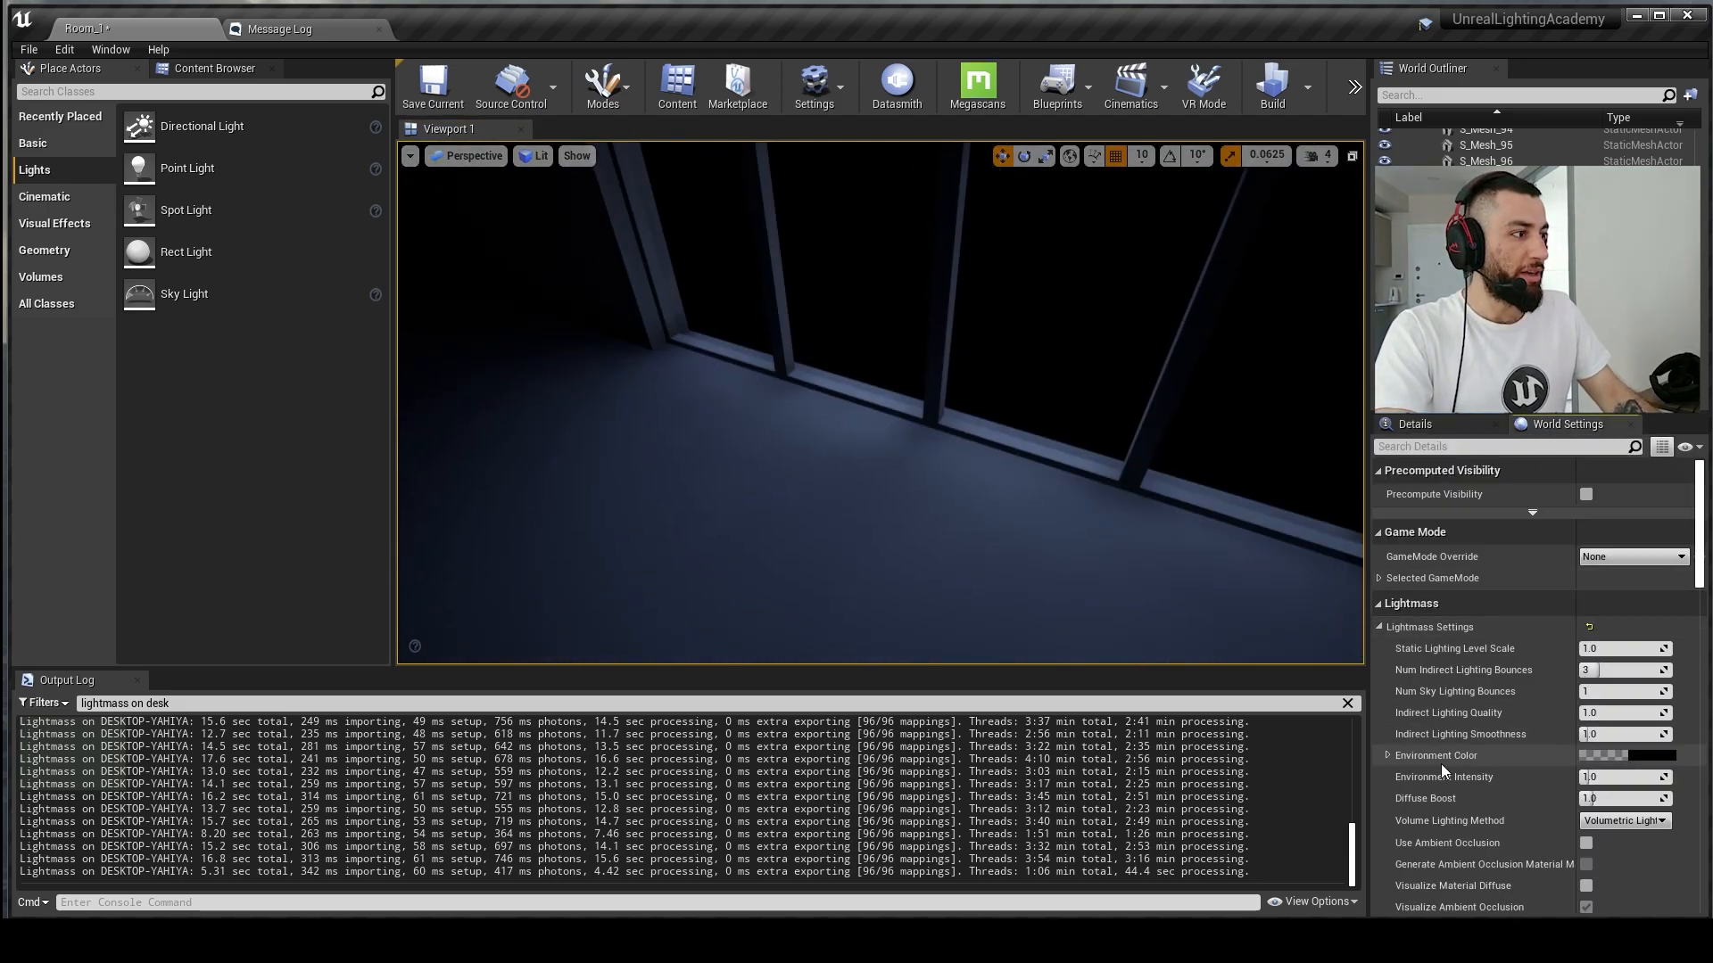
pyautogui.moveTo(1097, 464); pyautogui.dragTo(812, 499, button='right')
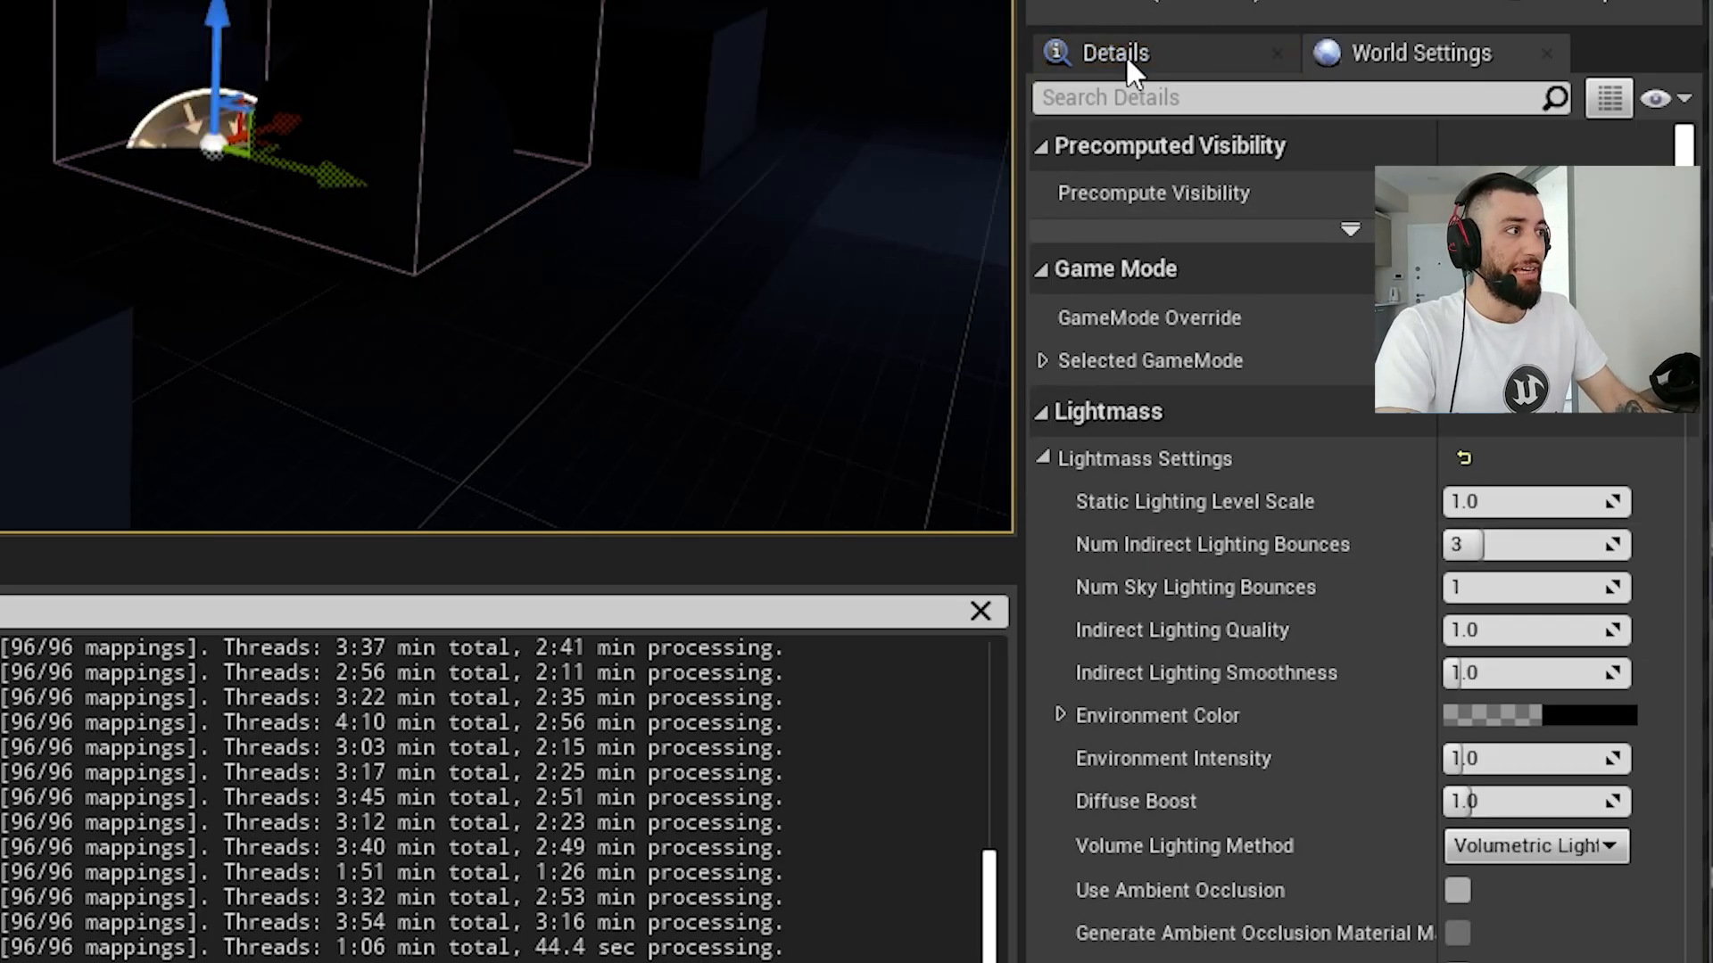
# Step: Set the sky light's Intensity Scale to 10, then rebuild the lighting and inspect the room
pyautogui.click(1420, 424)
pyautogui.scroll(-3, 1283, 437)
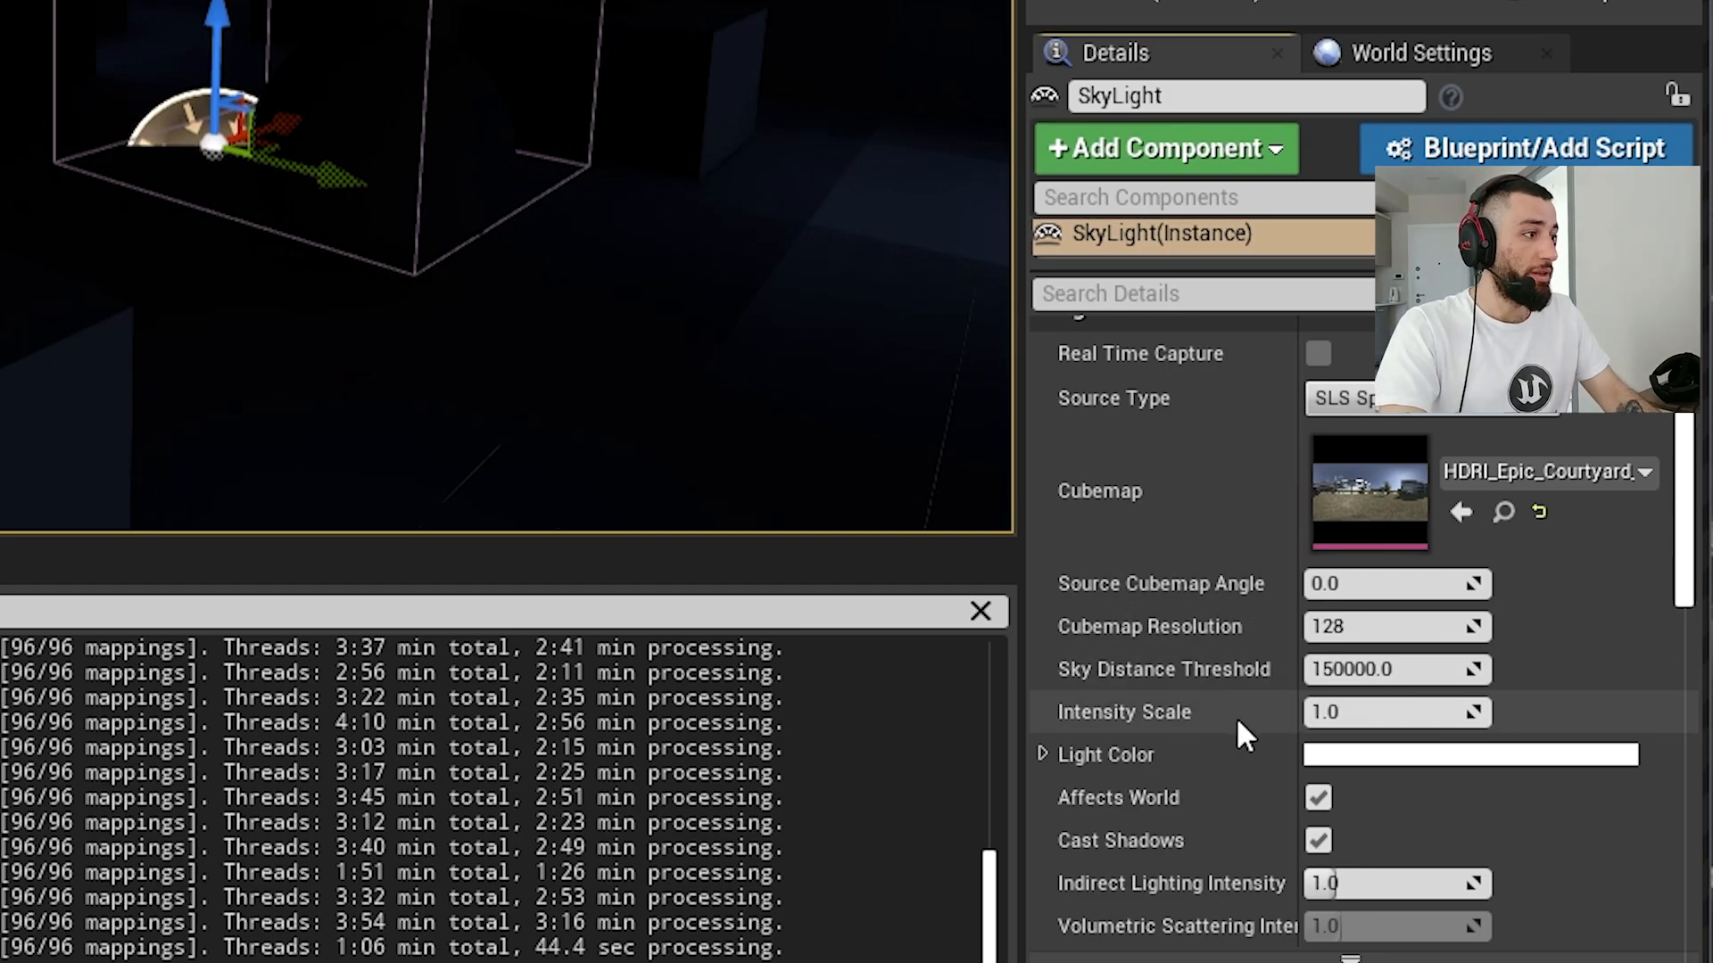
pyautogui.scroll(-2, 1229, 767)
pyautogui.moveTo(1365, 596)
pyautogui.mouseDown()
pyautogui.moveTo(1405, 596)
pyautogui.moveTo(1365, 607)
pyautogui.mouseUp()
pyautogui.click(1364, 606)
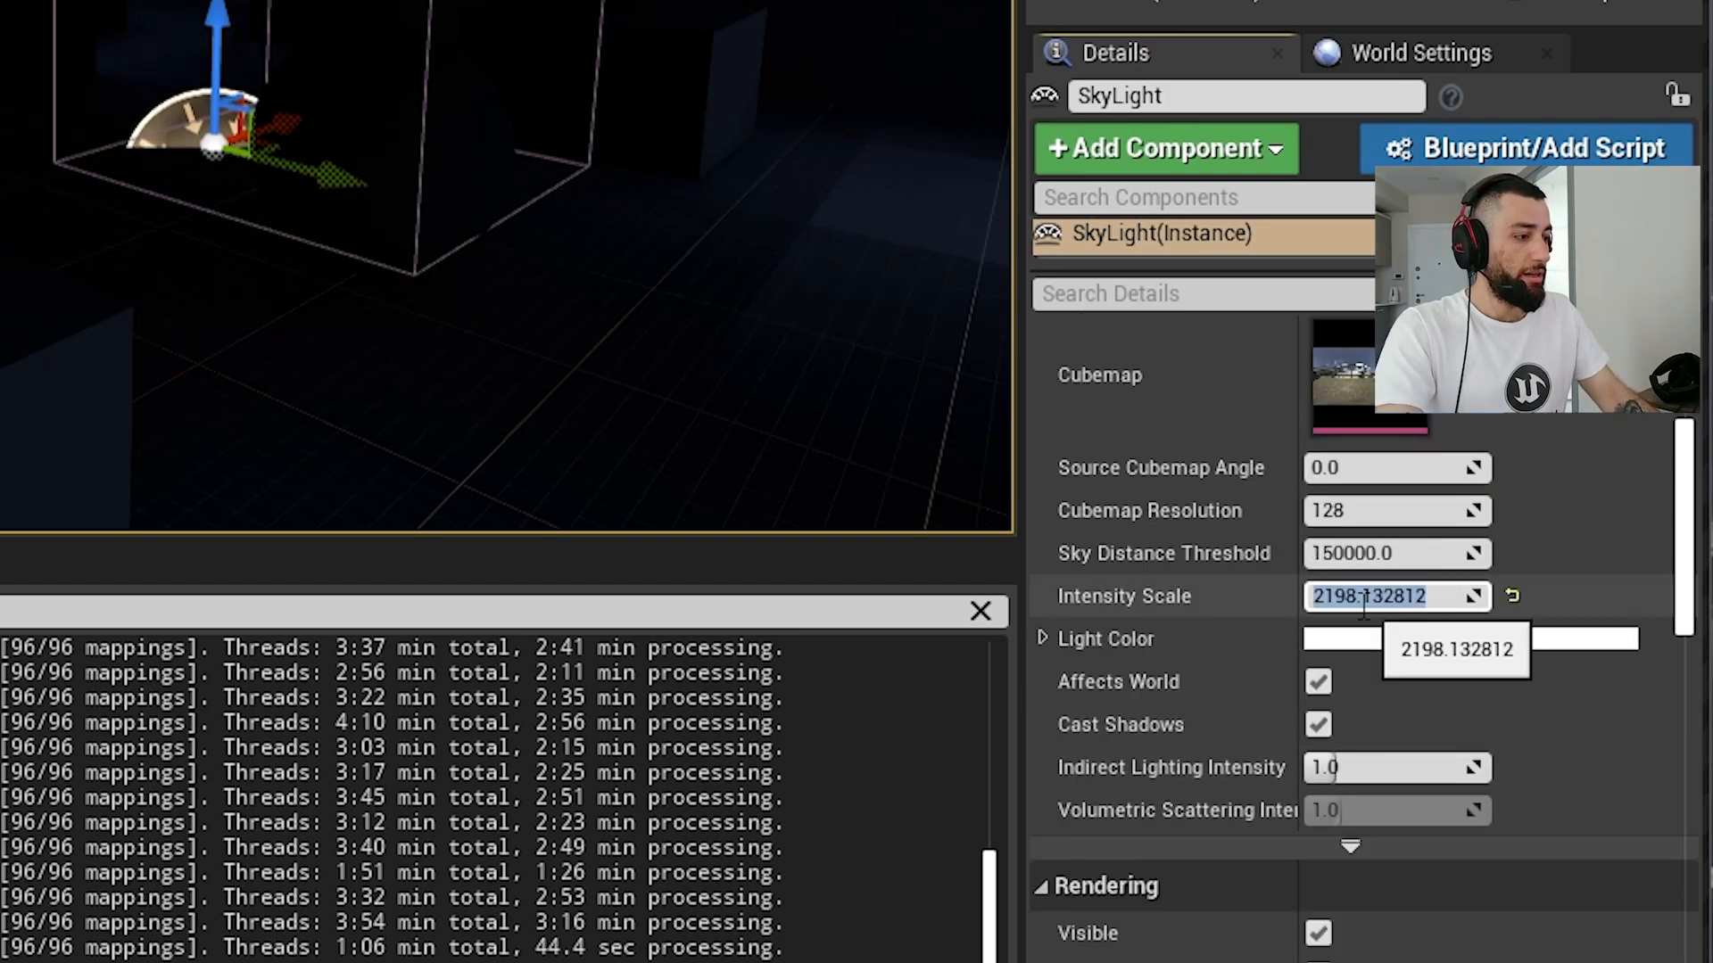
pyautogui.write('10.0')
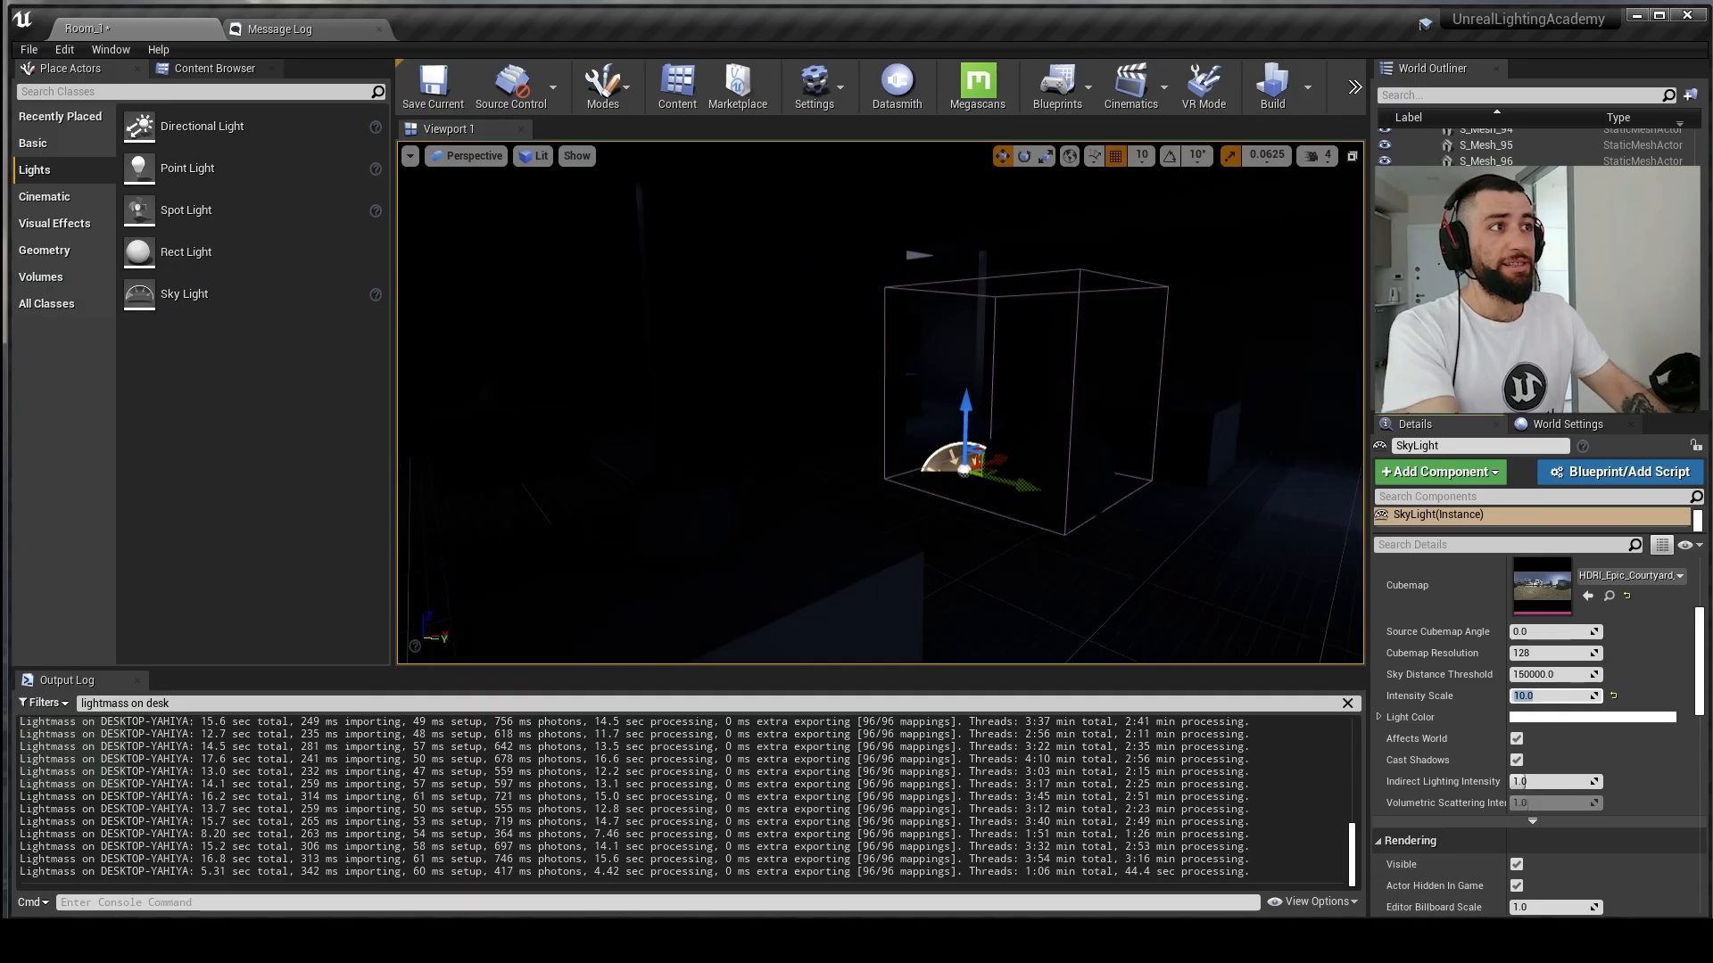
pyautogui.click(1273, 85)
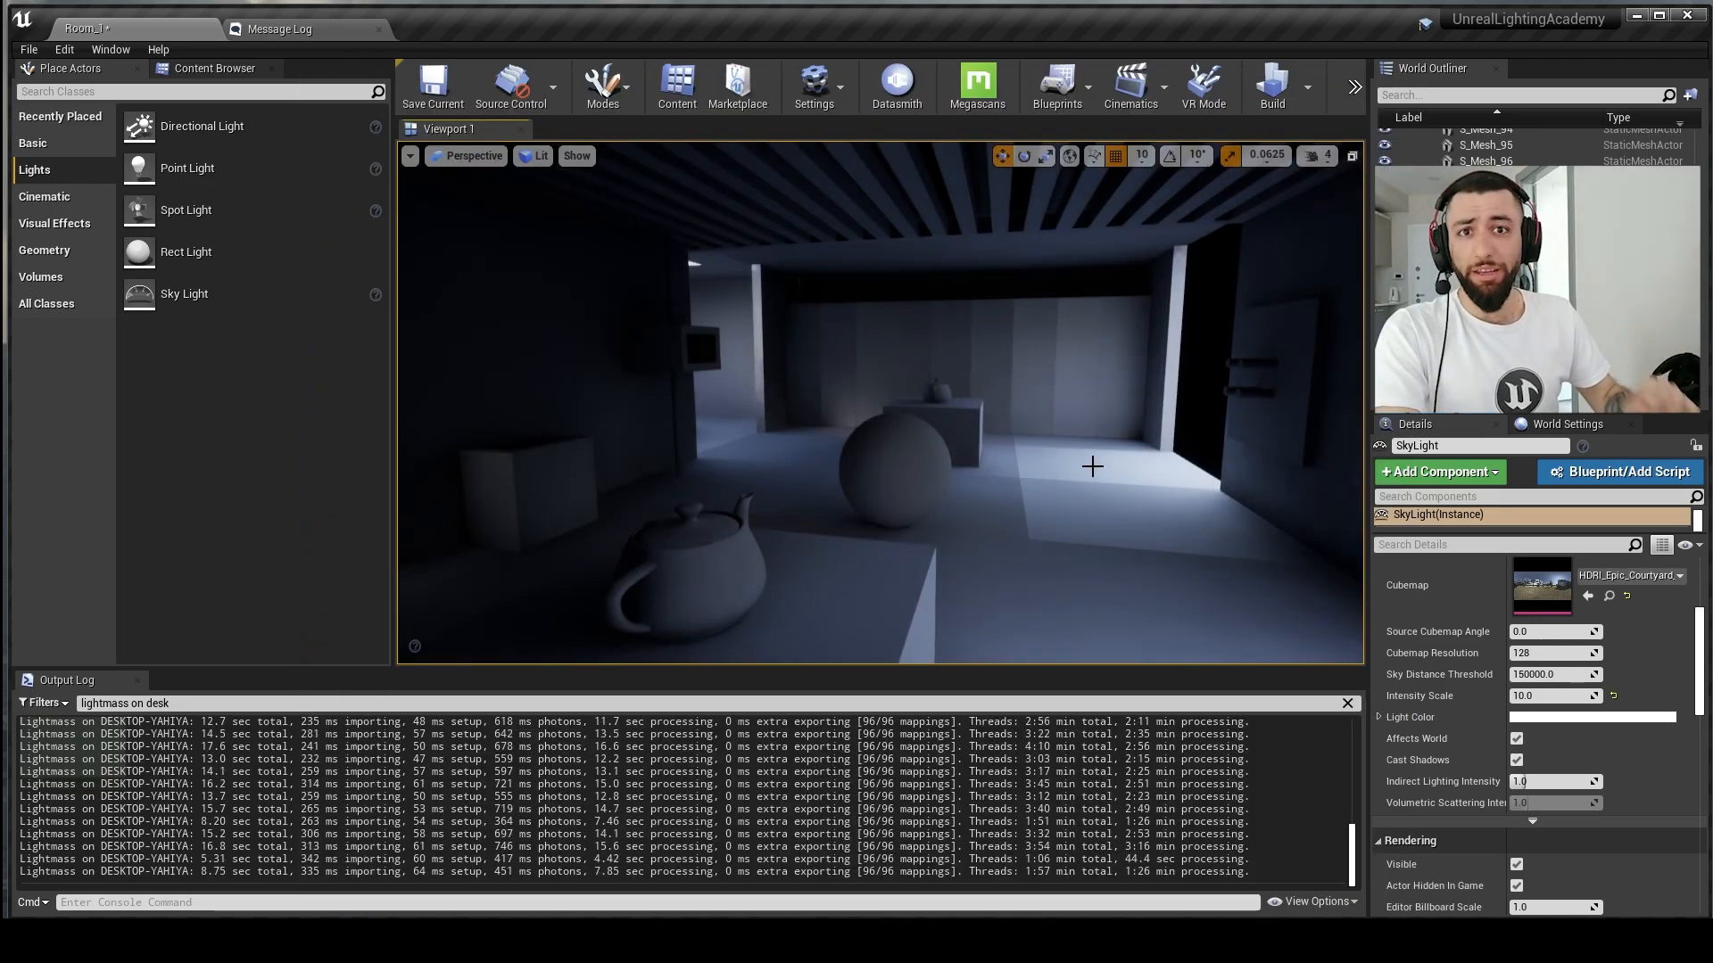
pyautogui.moveTo(1093, 467); pyautogui.dragTo(562, 344, button='right')
pyautogui.press('w')
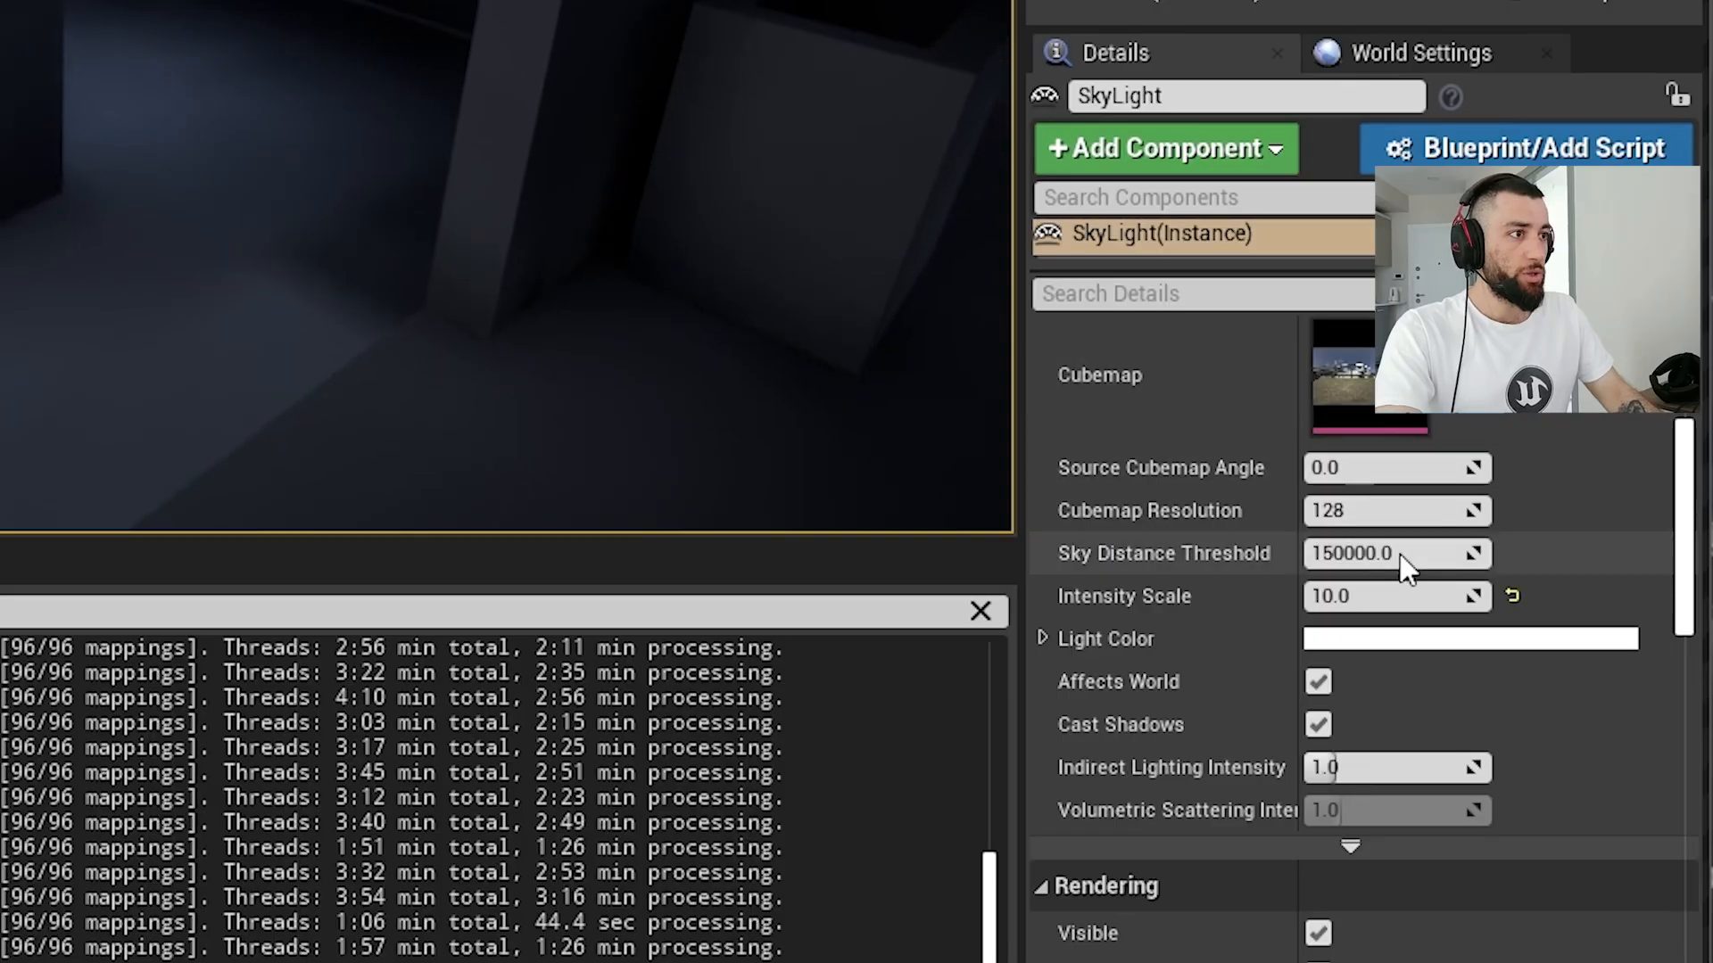
# Step: Set the sky light's Indirect Lighting Intensity to 5, then rebuild the lighting and inspect the room
pyautogui.click(1388, 767)
pyautogui.write('5')
pyautogui.press('Return')
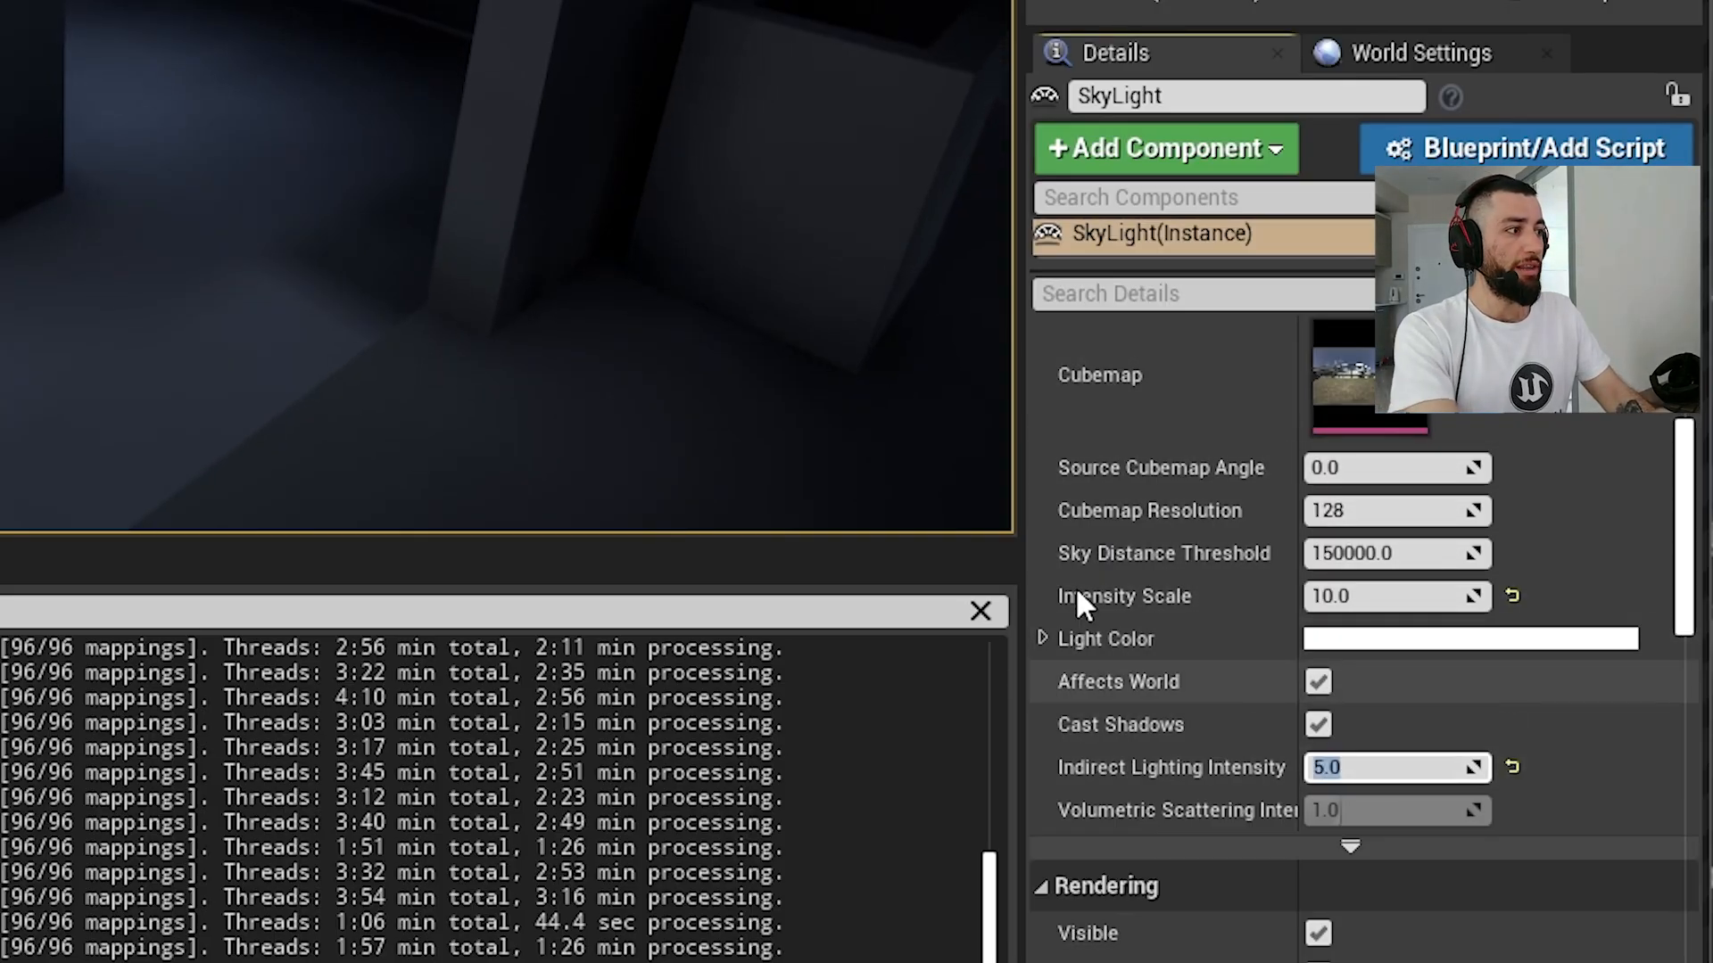
pyautogui.moveTo(166, 120); pyautogui.dragTo(107, 17, button='right')
pyautogui.click(1260, 95)
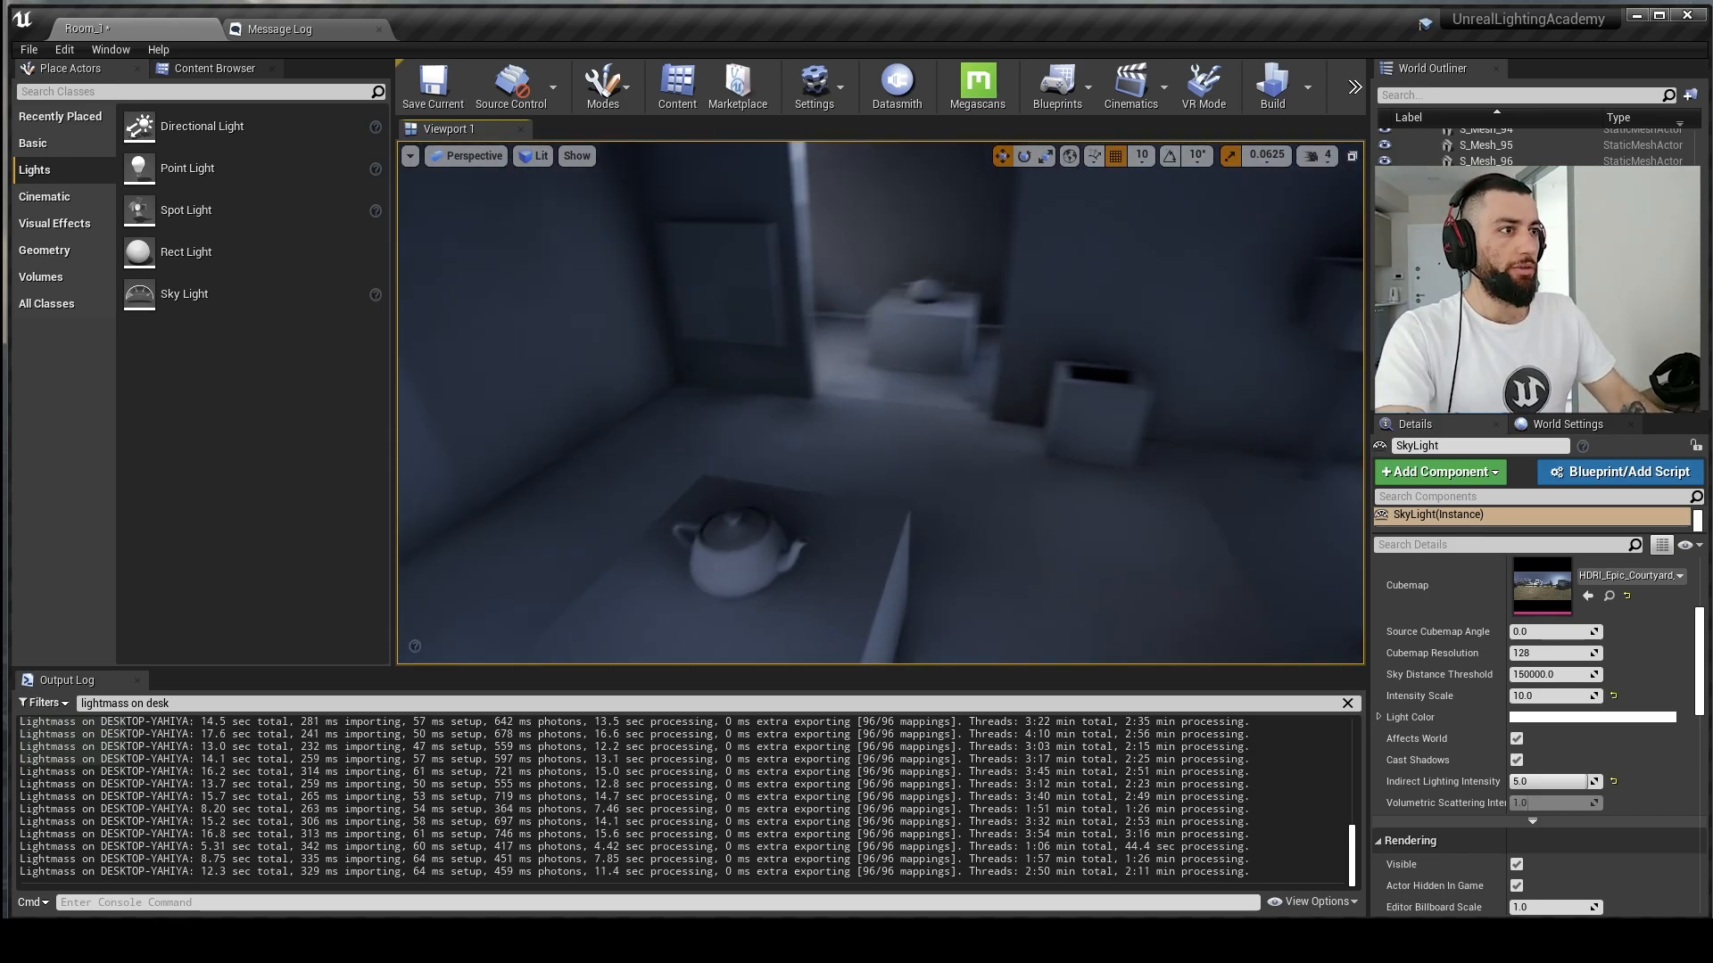
pyautogui.moveTo(1096, 356); pyautogui.dragTo(974, 390, button='right')
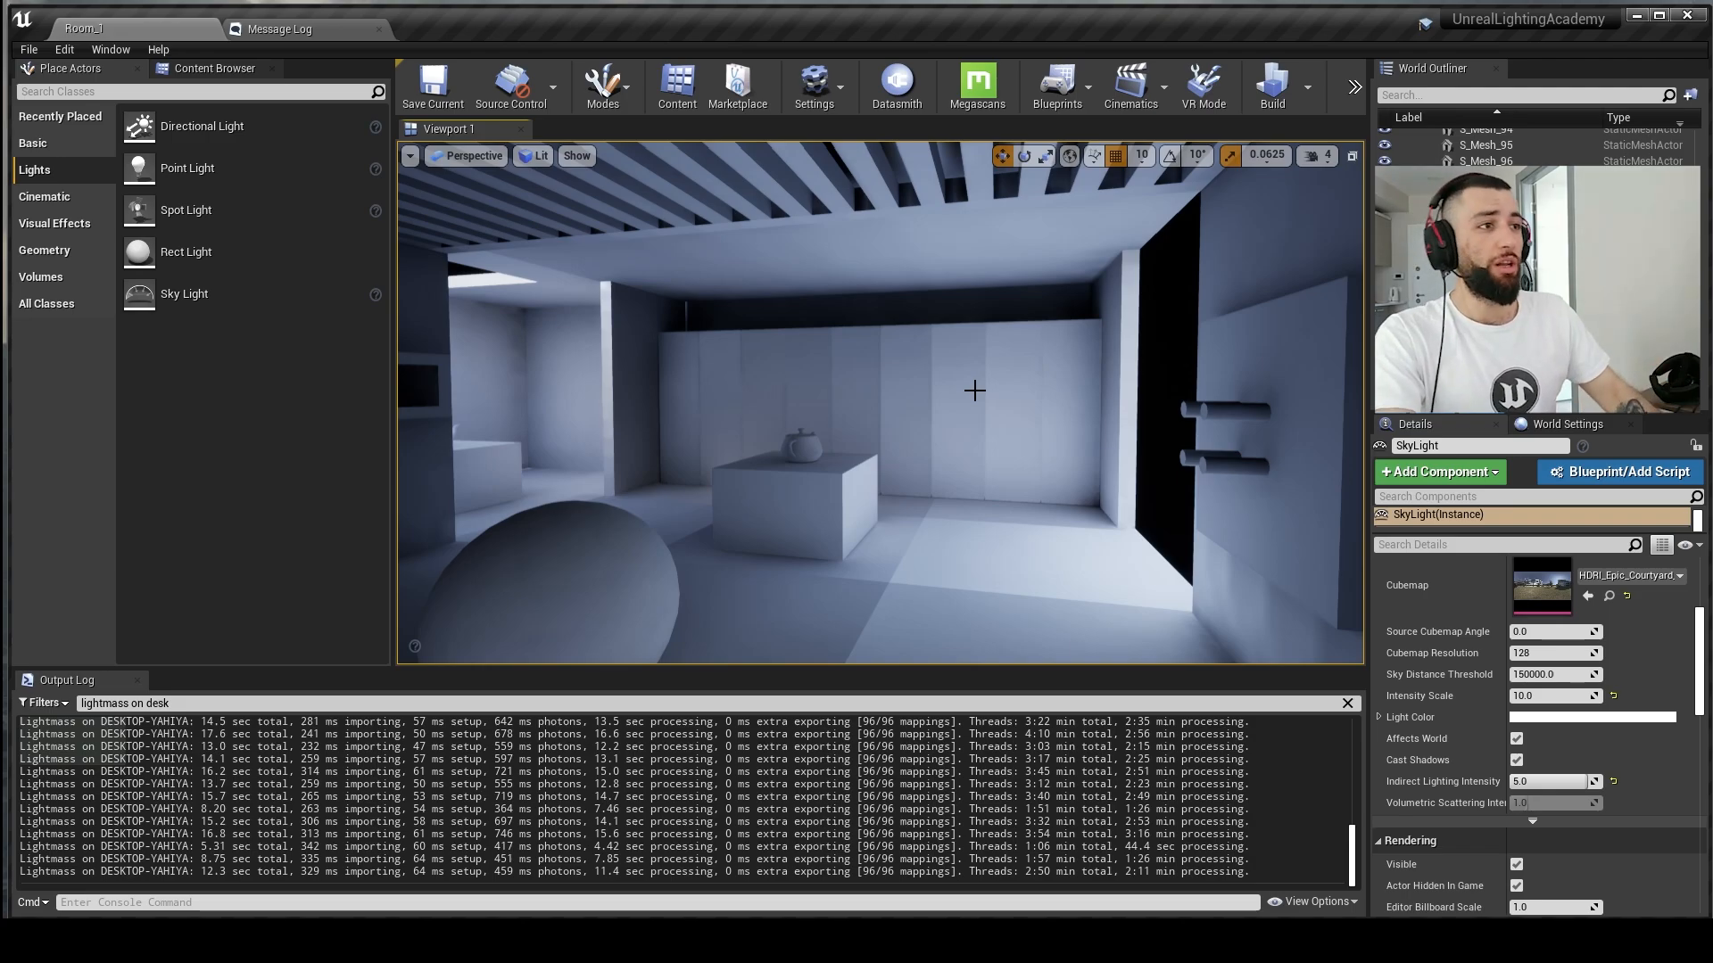
pyautogui.moveTo(974, 390); pyautogui.dragTo(889, 412, button='right')
# Step: Turn on the Volumetric Lightmap visualization and examine the sample spheres around the outside of the building
pyautogui.click(575, 155)
pyautogui.moveTo(629, 629)
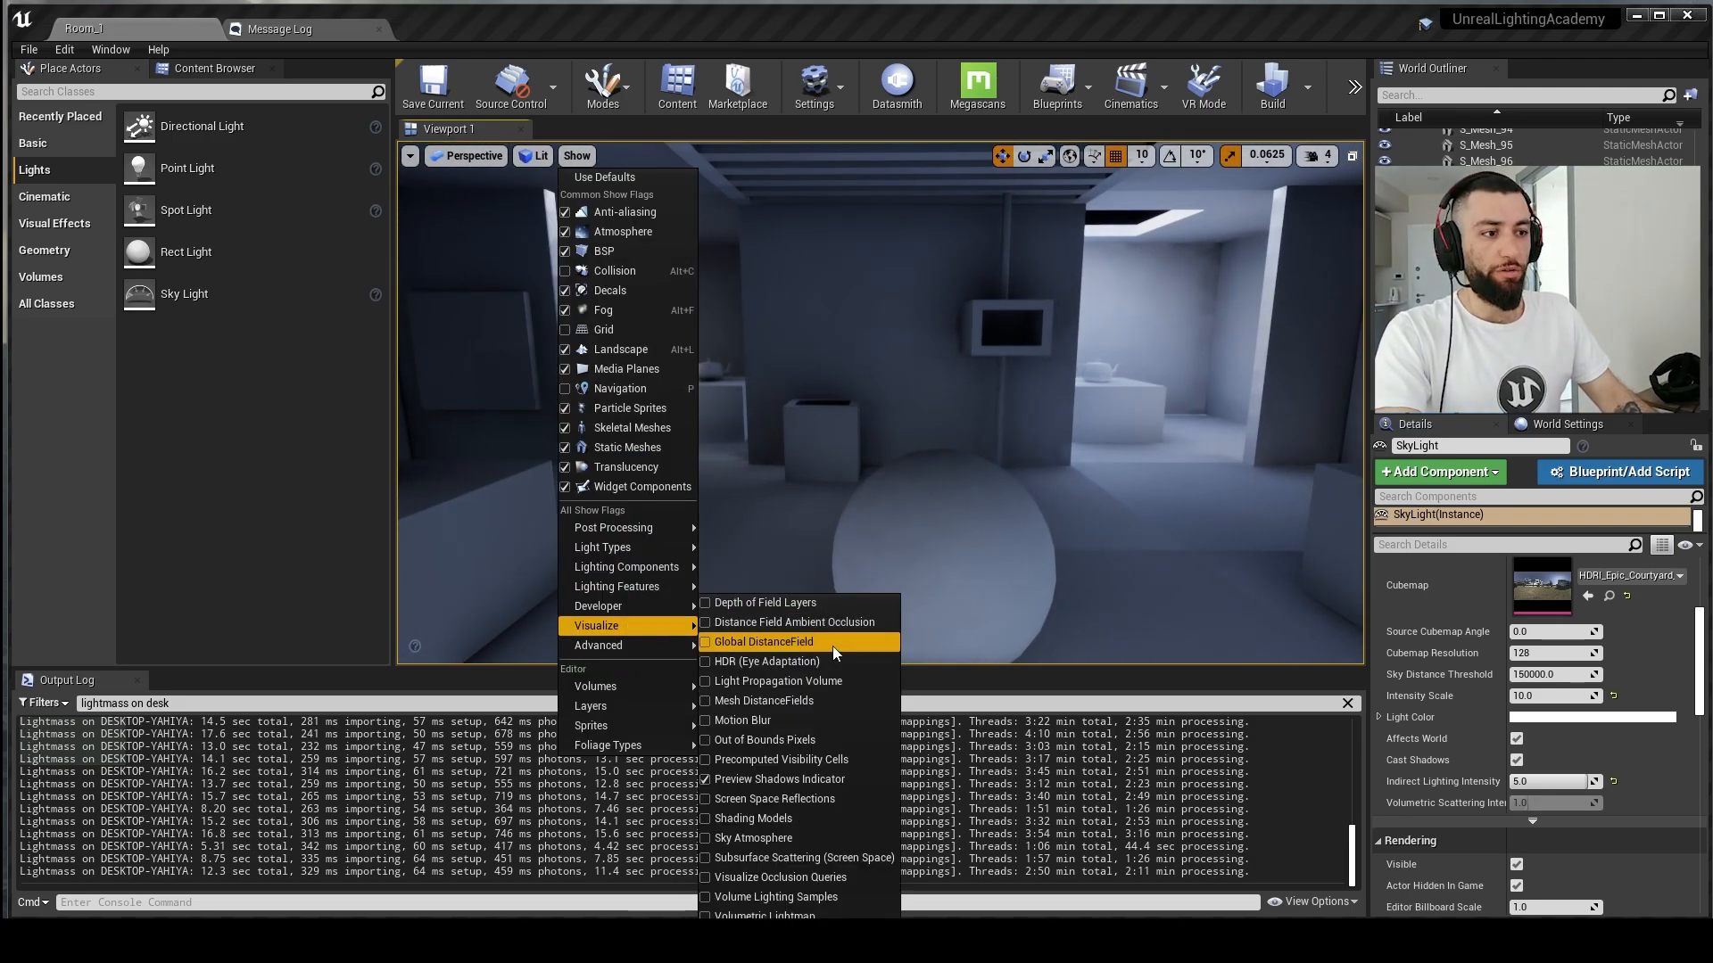
pyautogui.click(806, 914)
pyautogui.moveTo(807, 536); pyautogui.dragTo(486, 424, button='right')
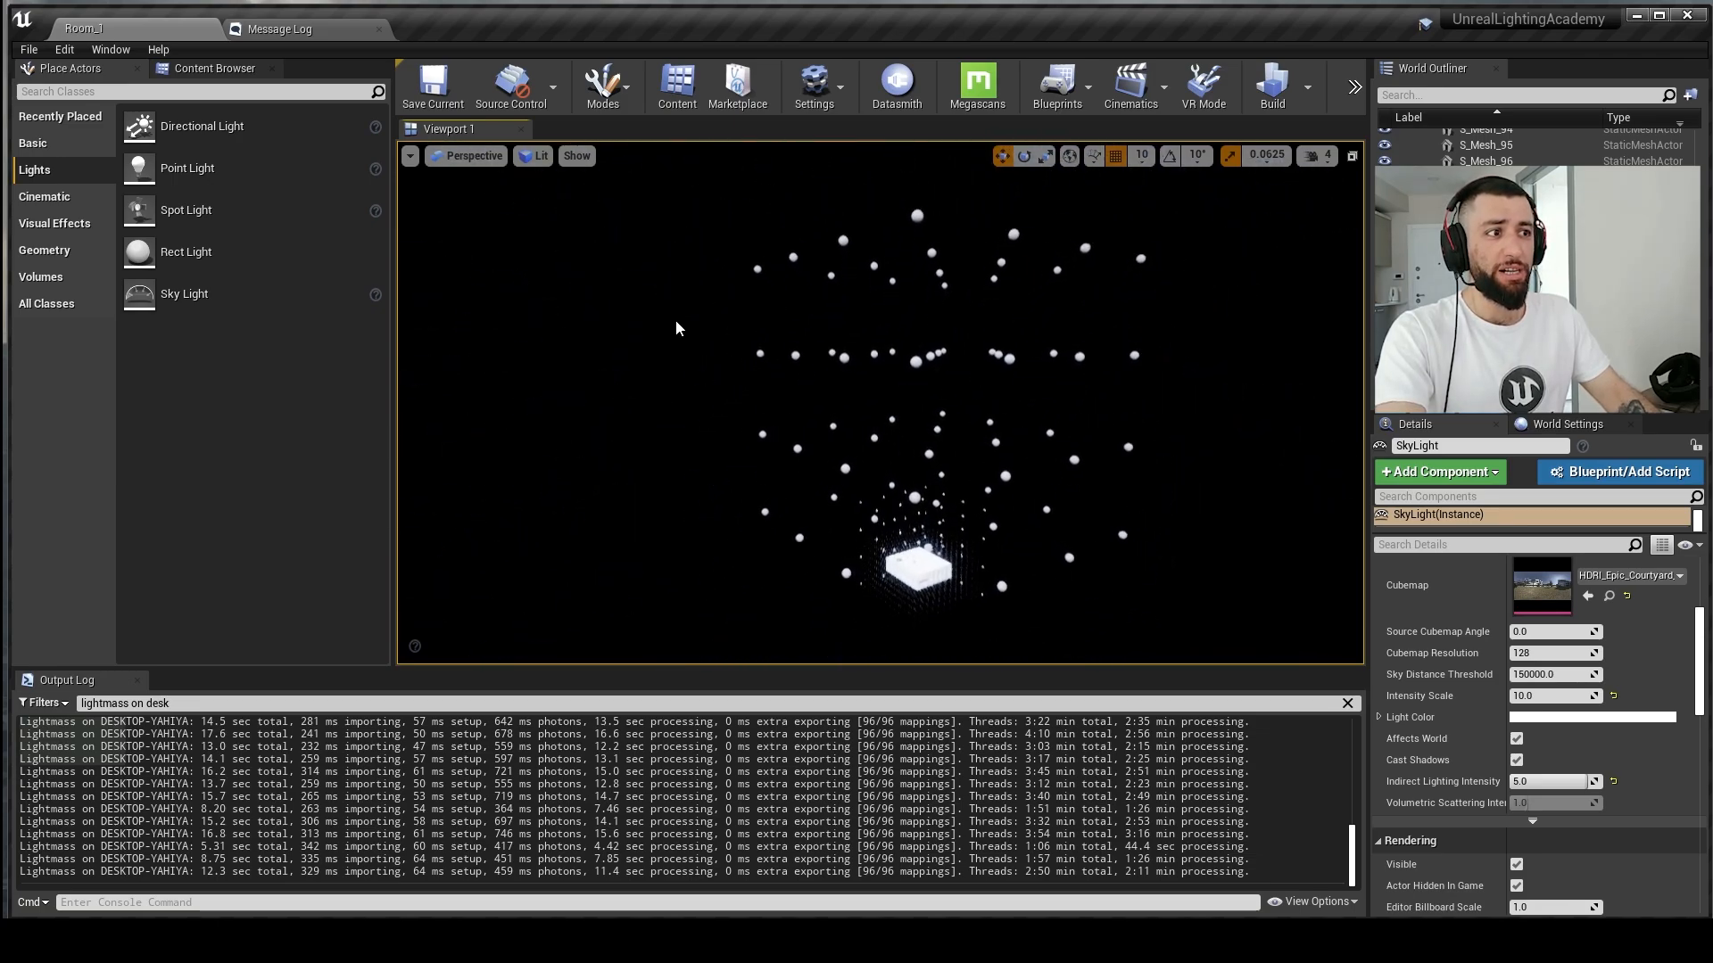
pyautogui.moveTo(676, 329); pyautogui.dragTo(803, 244, button='right')
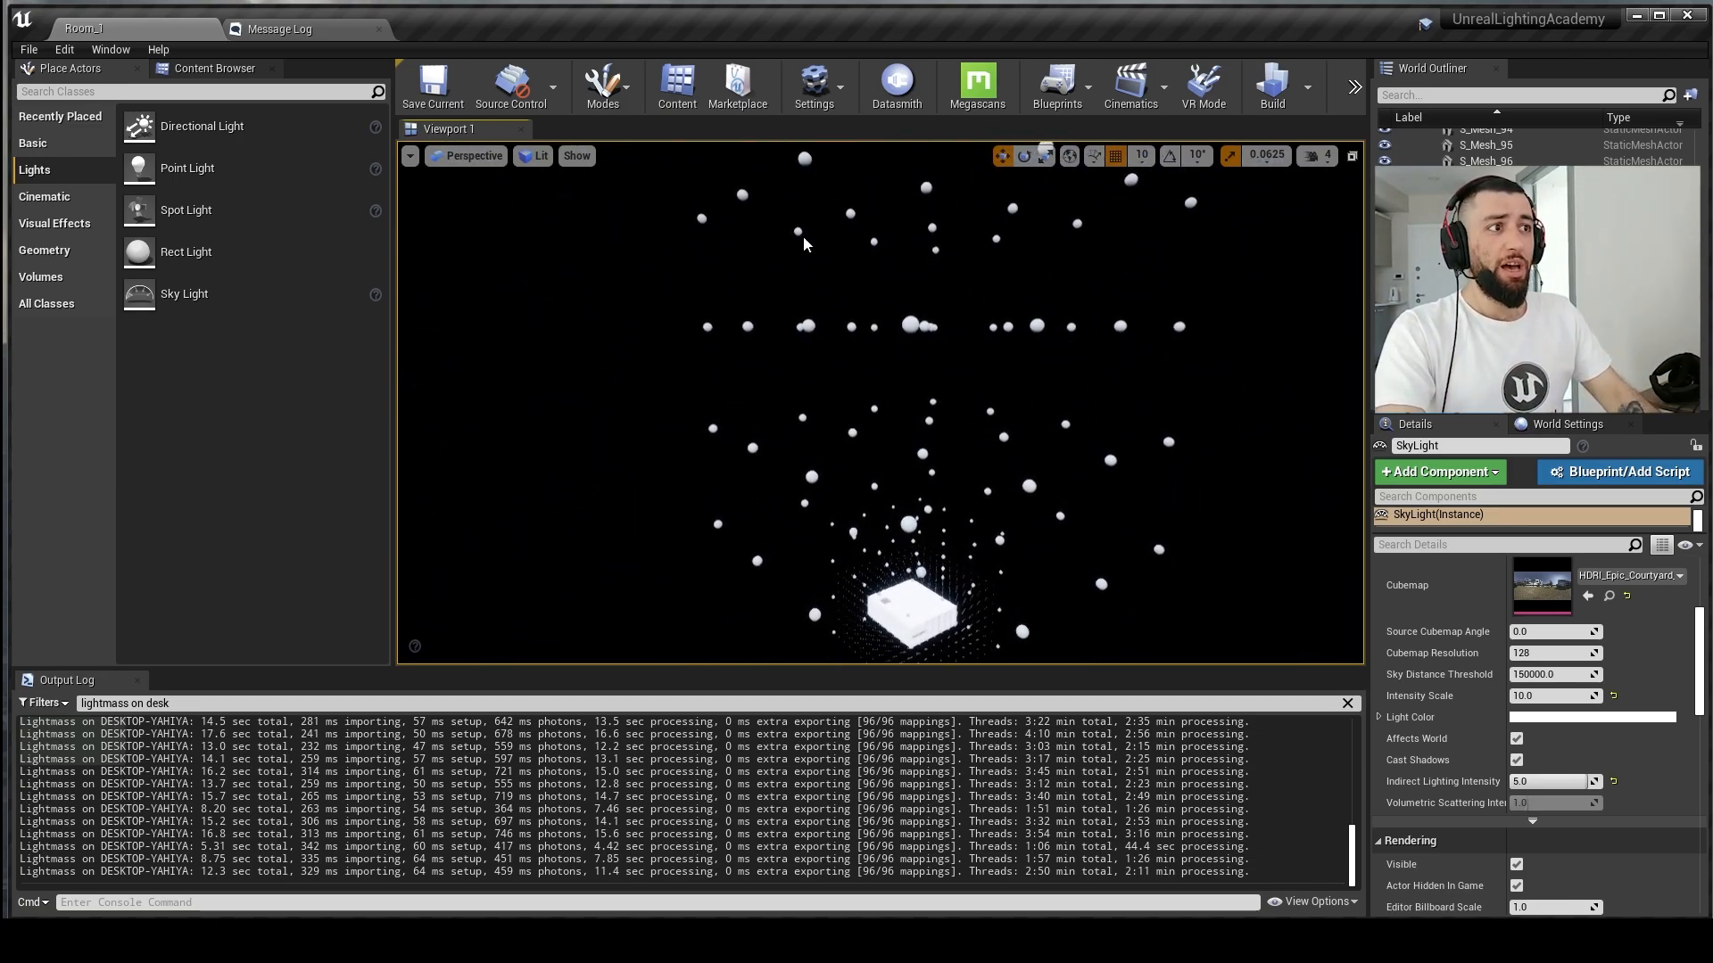
pyautogui.moveTo(859, 346); pyautogui.dragTo(866, 312, button='right')
pyautogui.scroll(-5, 875, 321)
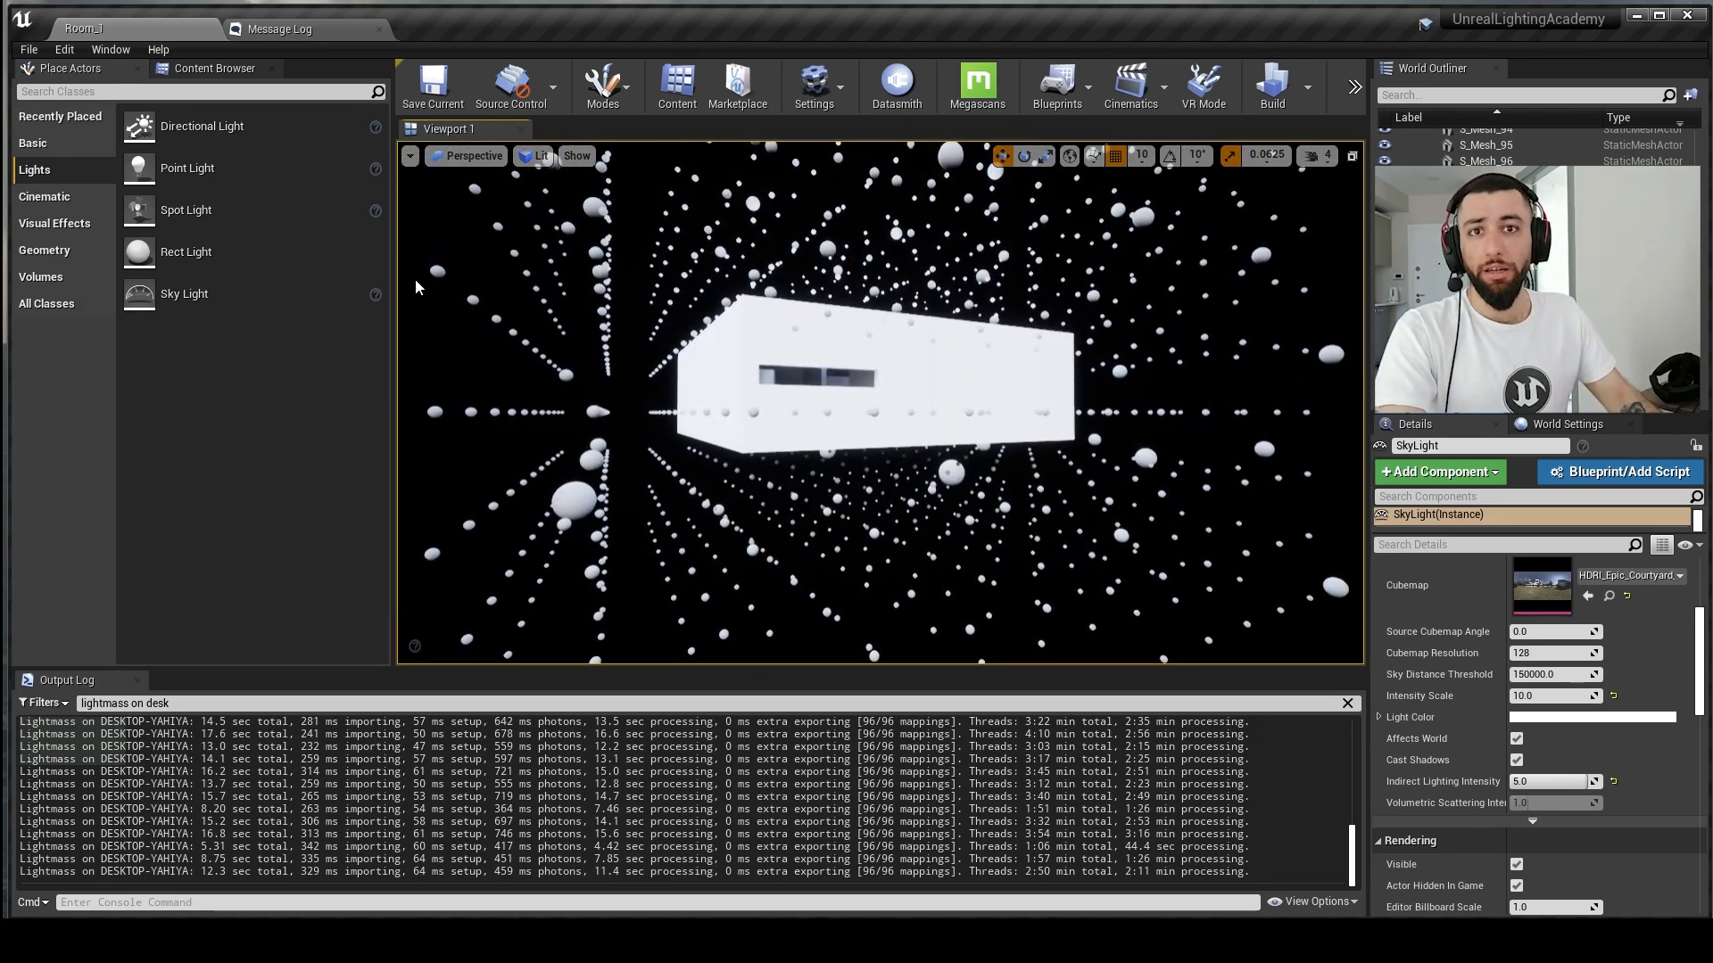
pyautogui.click(213, 69)
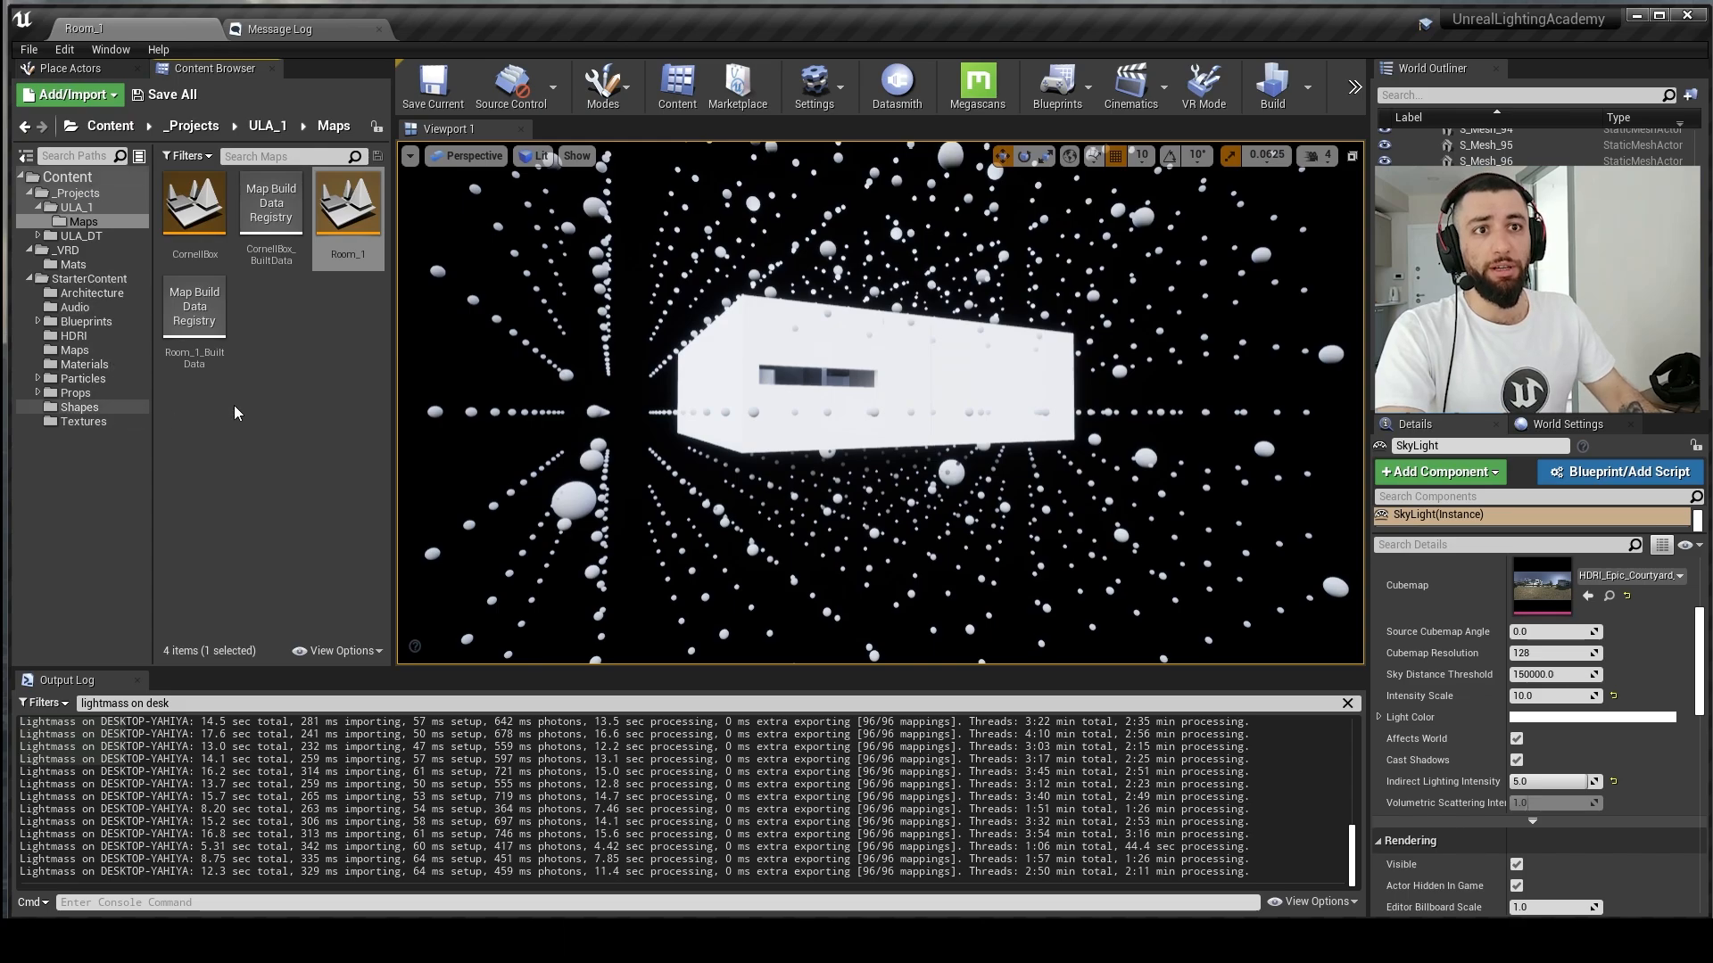
pyautogui.moveTo(849, 369); pyautogui.dragTo(849, 450, button='right')
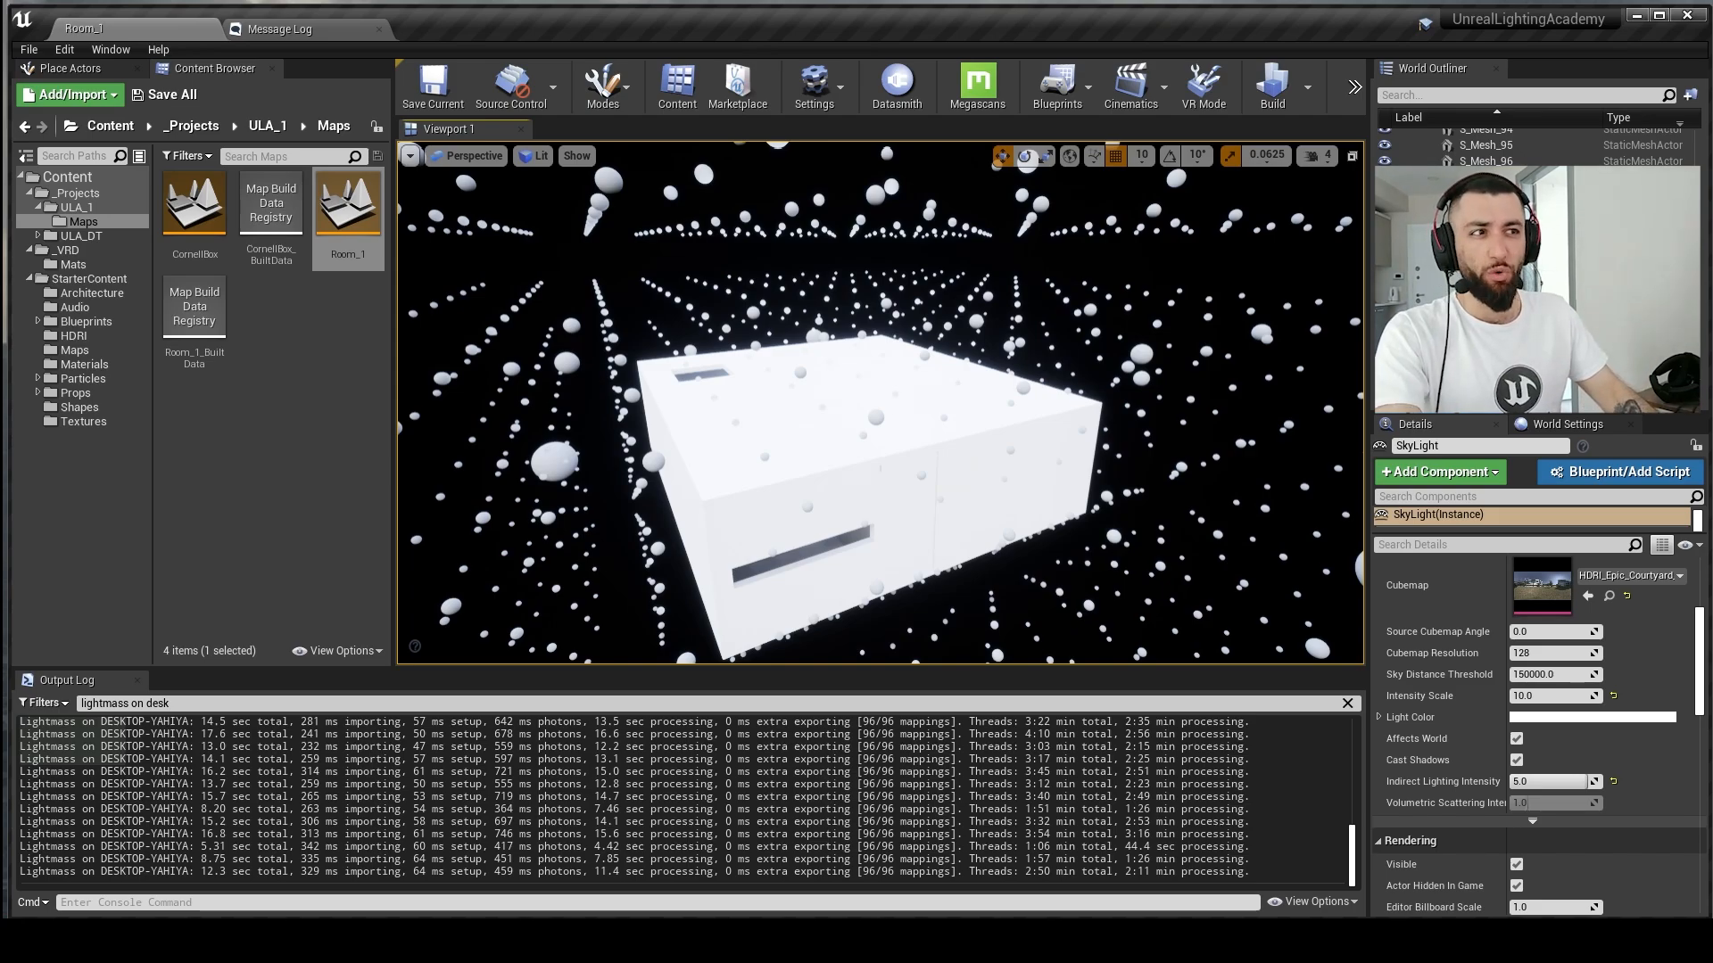
pyautogui.moveTo(849, 450); pyautogui.dragTo(826, 491, button='right')
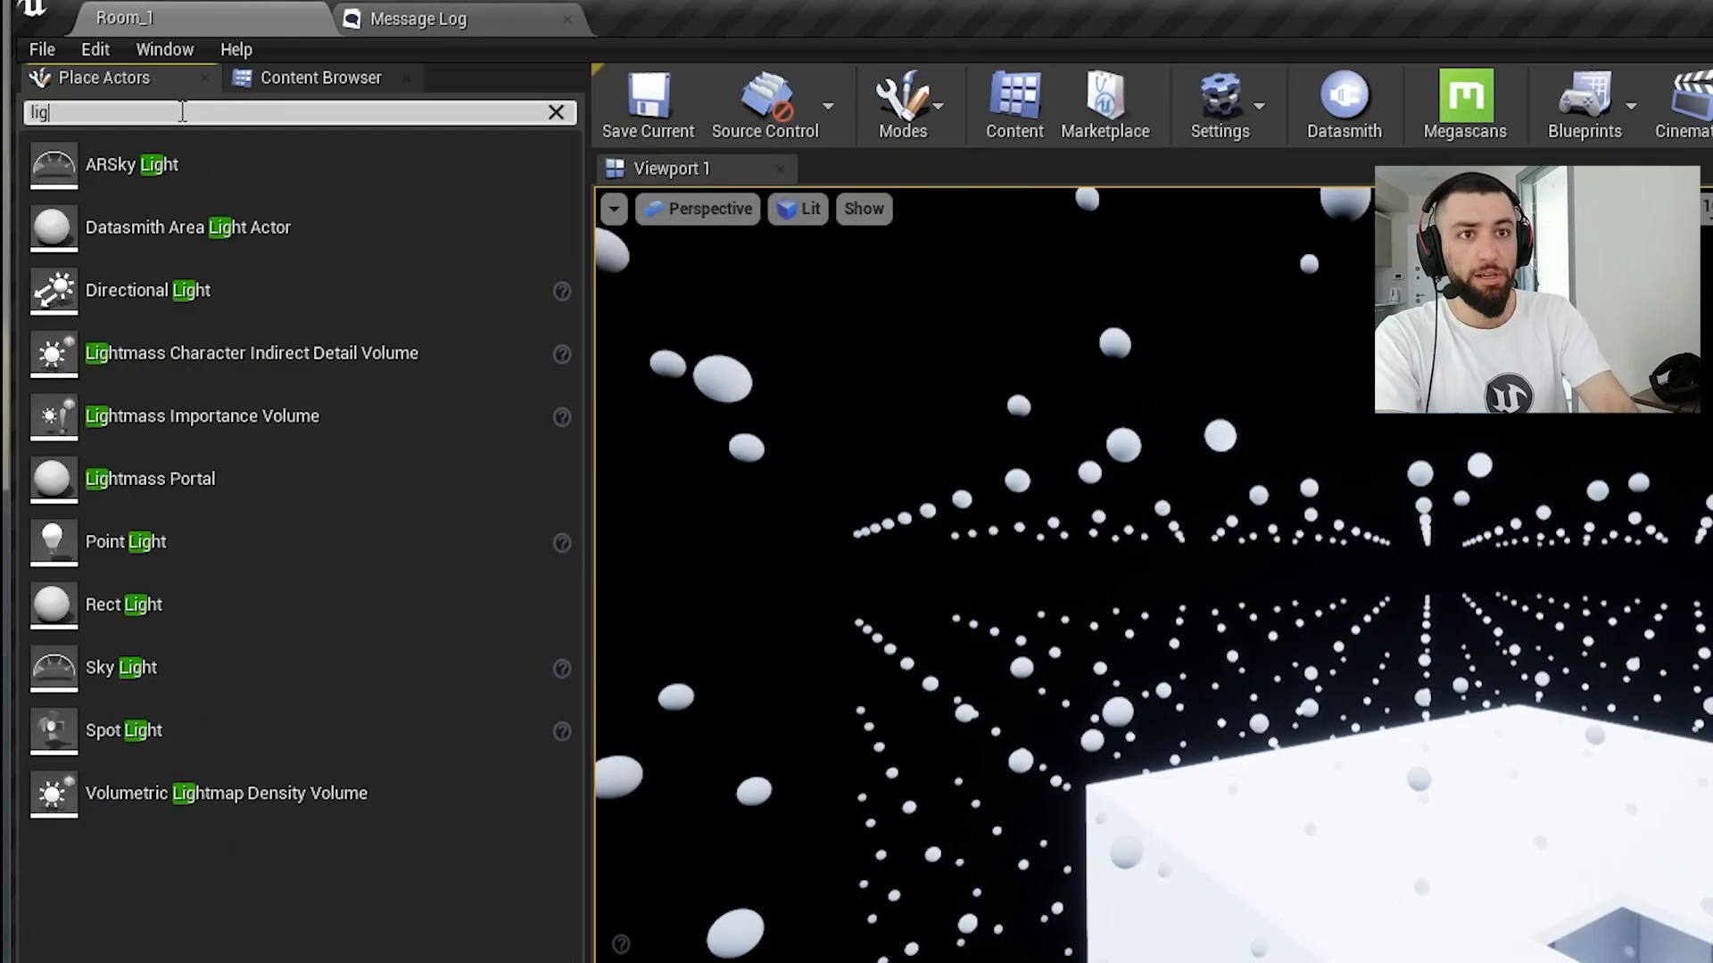
# Step: Look up the Lightmass actors by browsing the Volumes category and searching the placeable classes for "lightm"
pyautogui.write('htm')
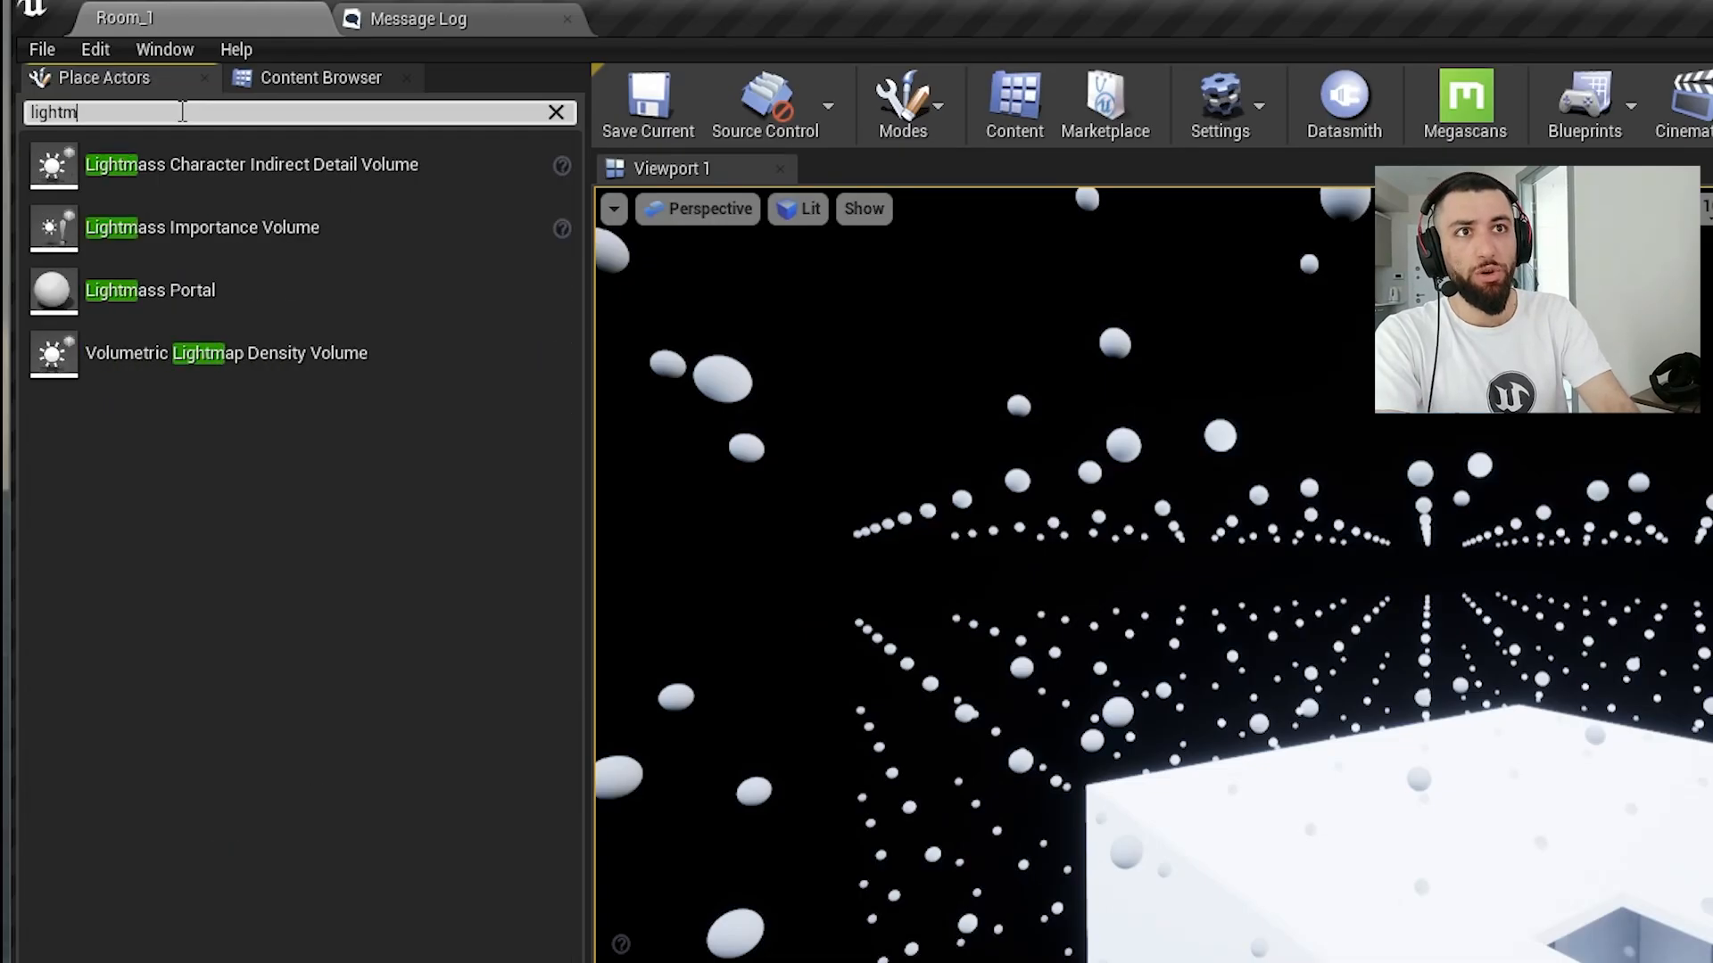
pyautogui.press('Escape')
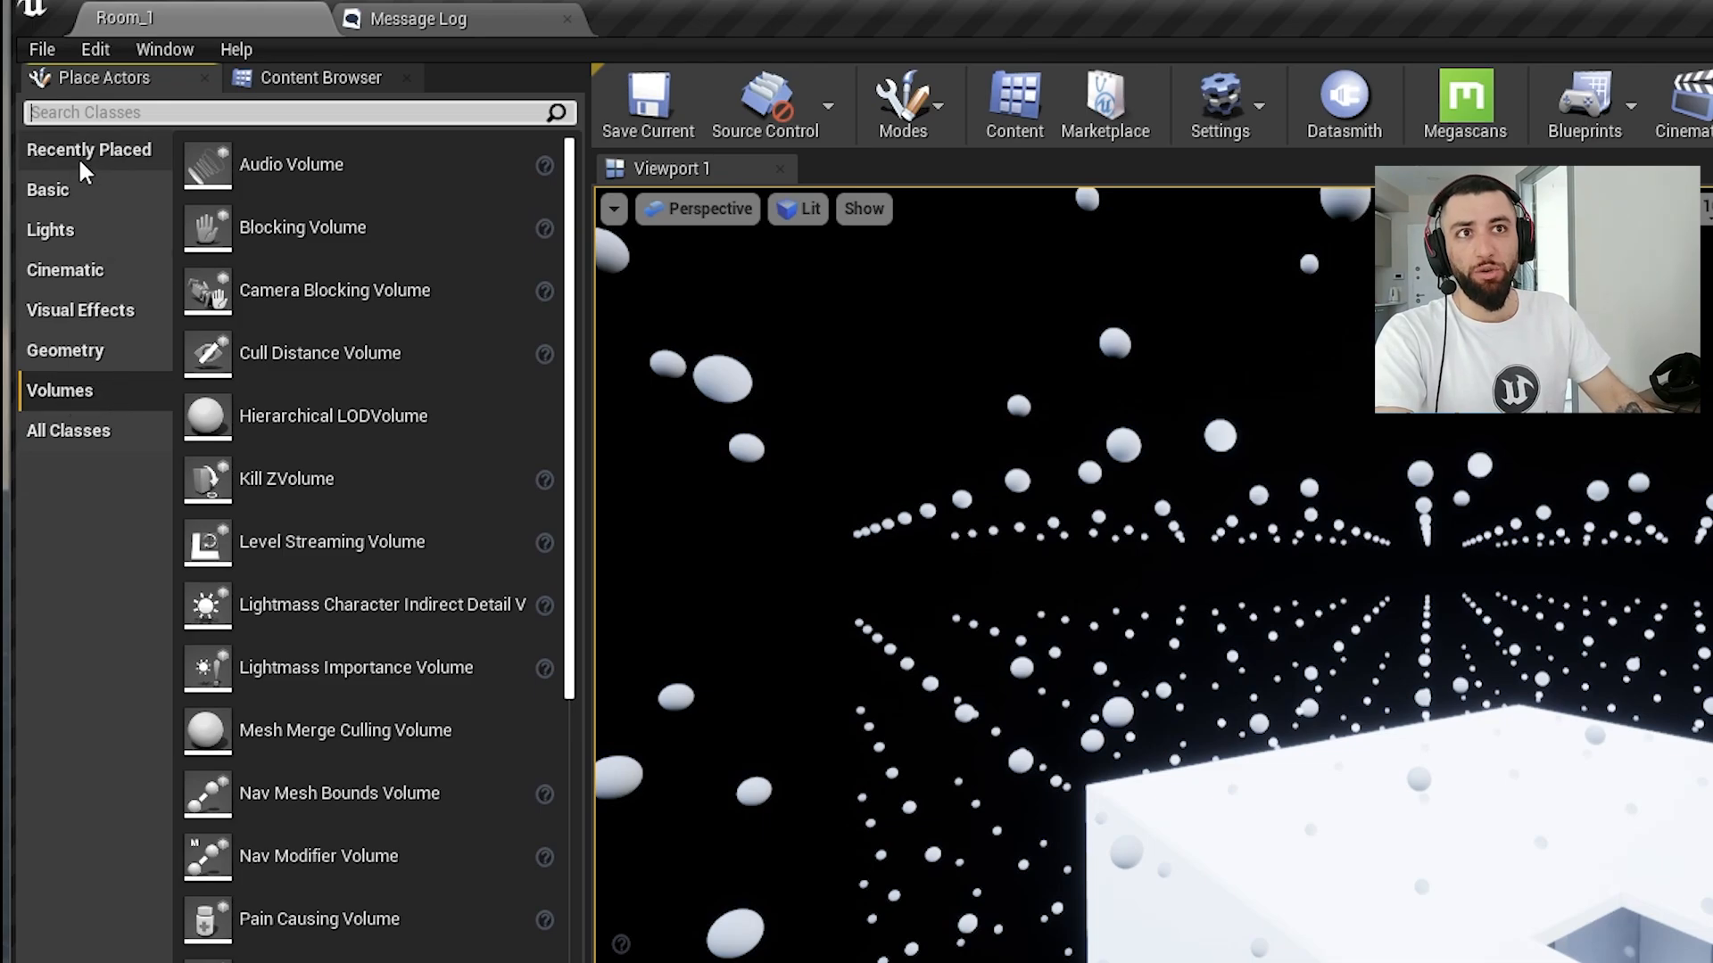
pyautogui.scroll(-10, 313, 601)
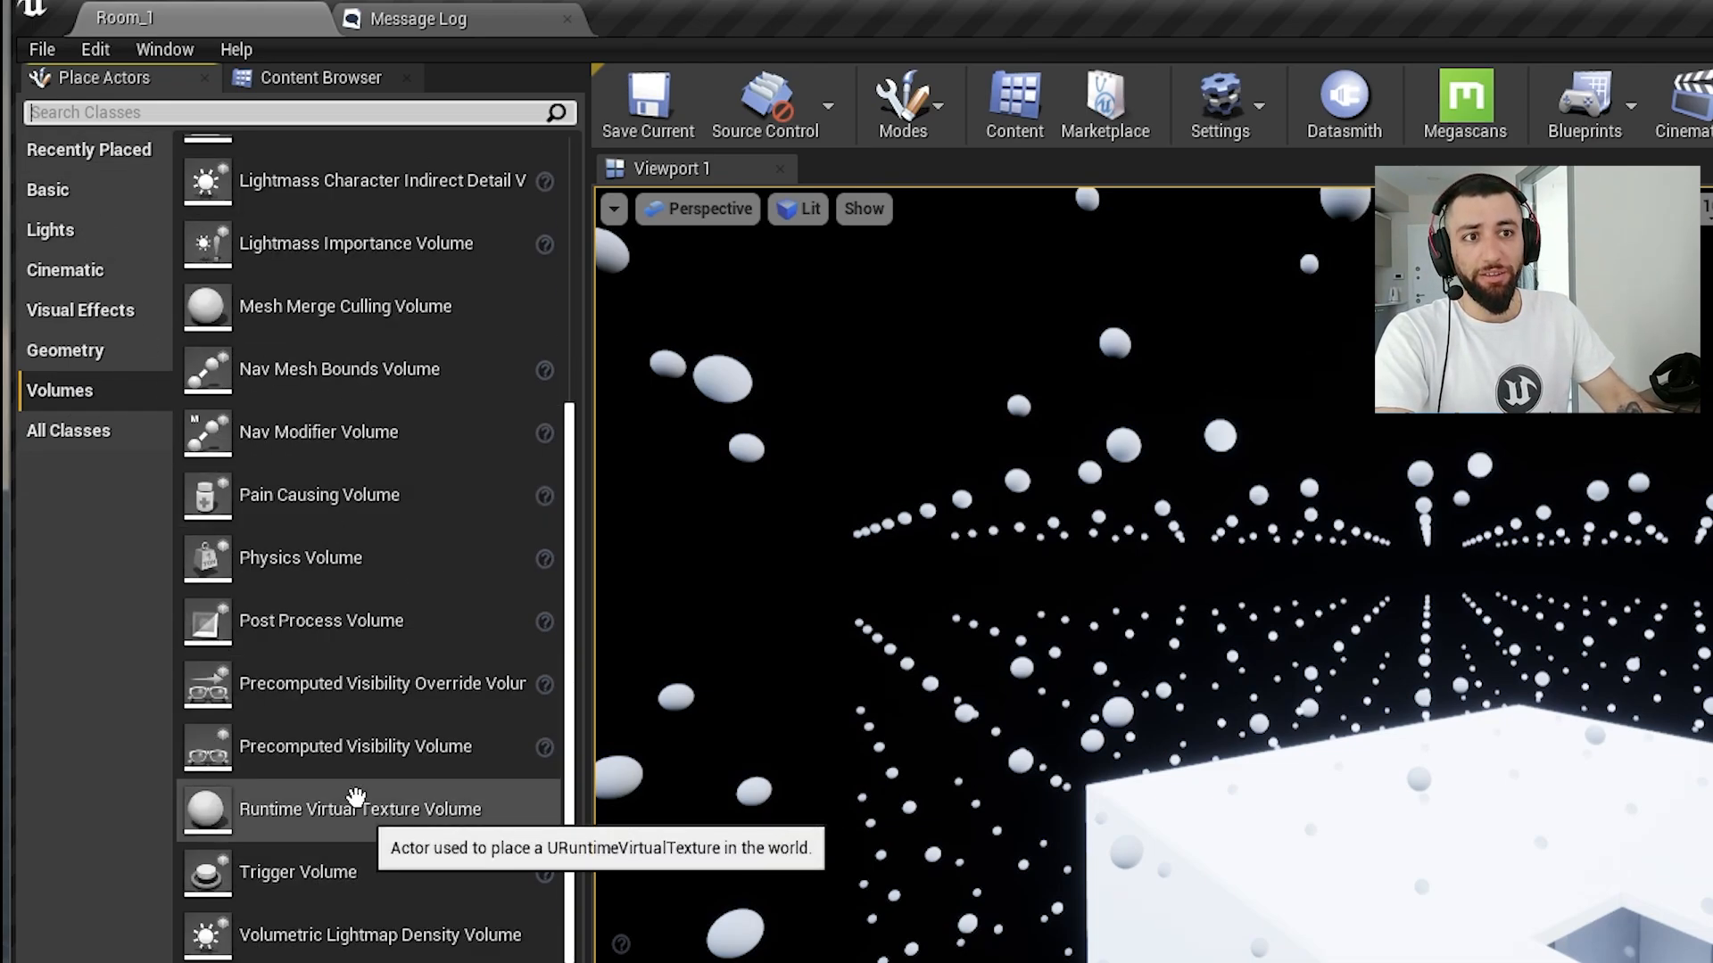
pyautogui.click(89, 149)
pyautogui.click(116, 112)
pyautogui.write('lightm')
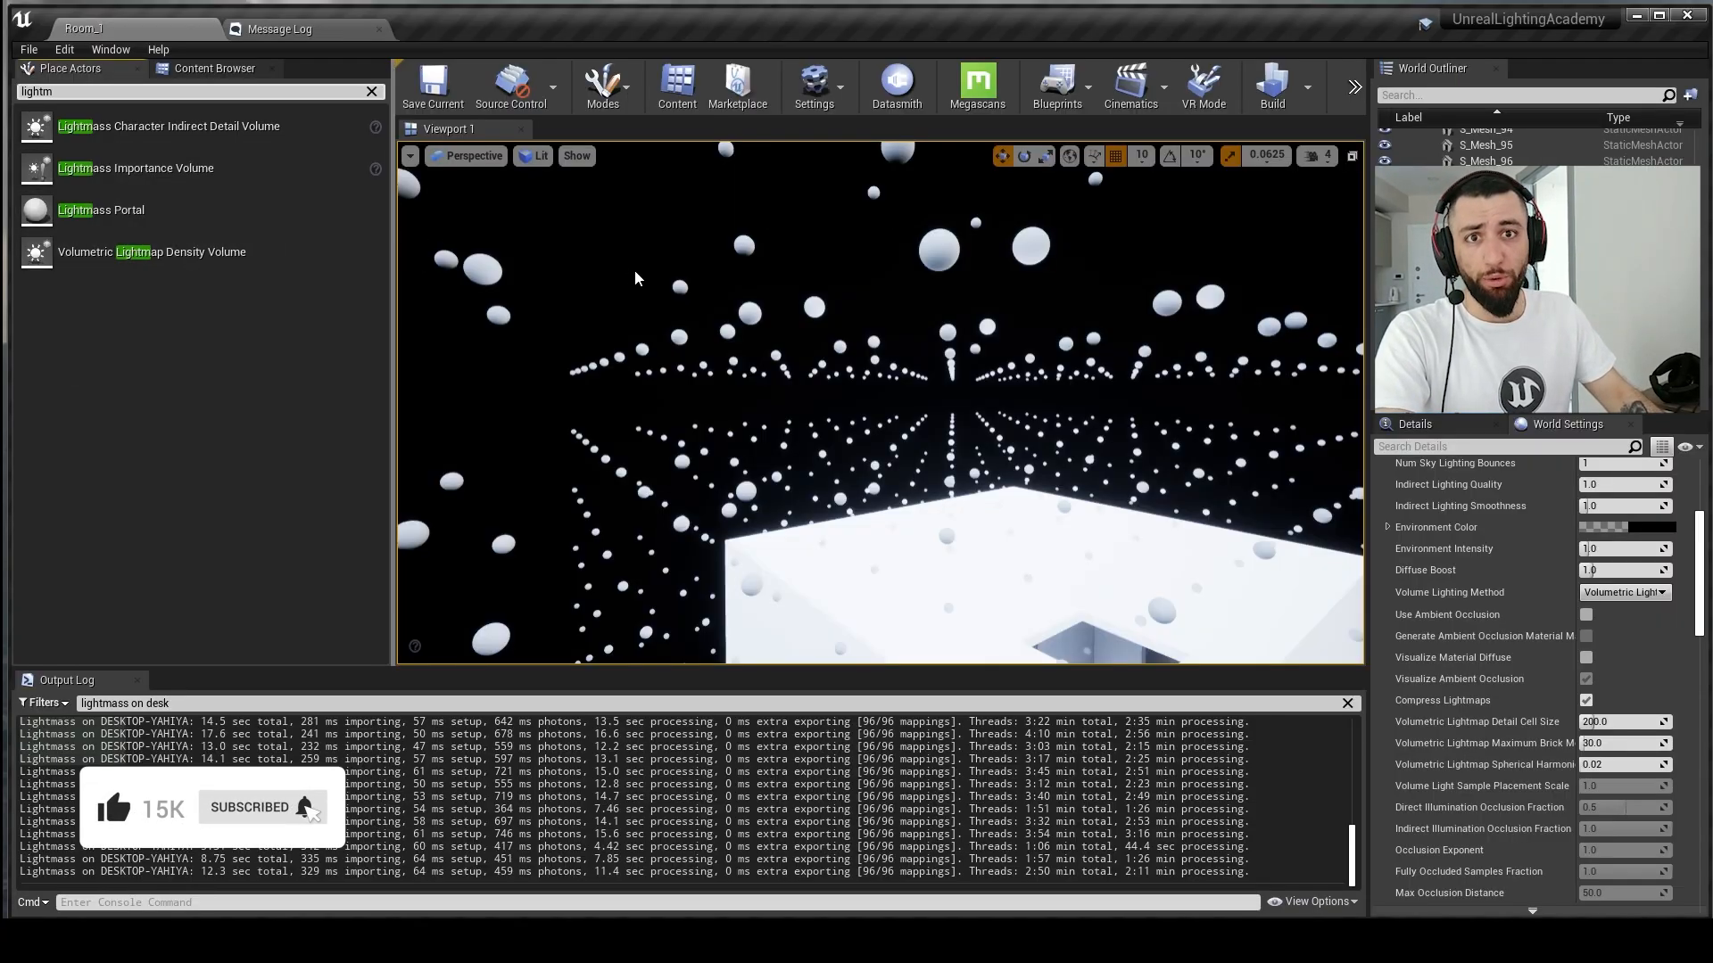
# Step: View the whole sample volume, then switch to the browser documentation's section on the Lightmass Importance Volume
pyautogui.press('s')
pyautogui.moveTo(737, 217); pyautogui.dragTo(736, 217, button='right')
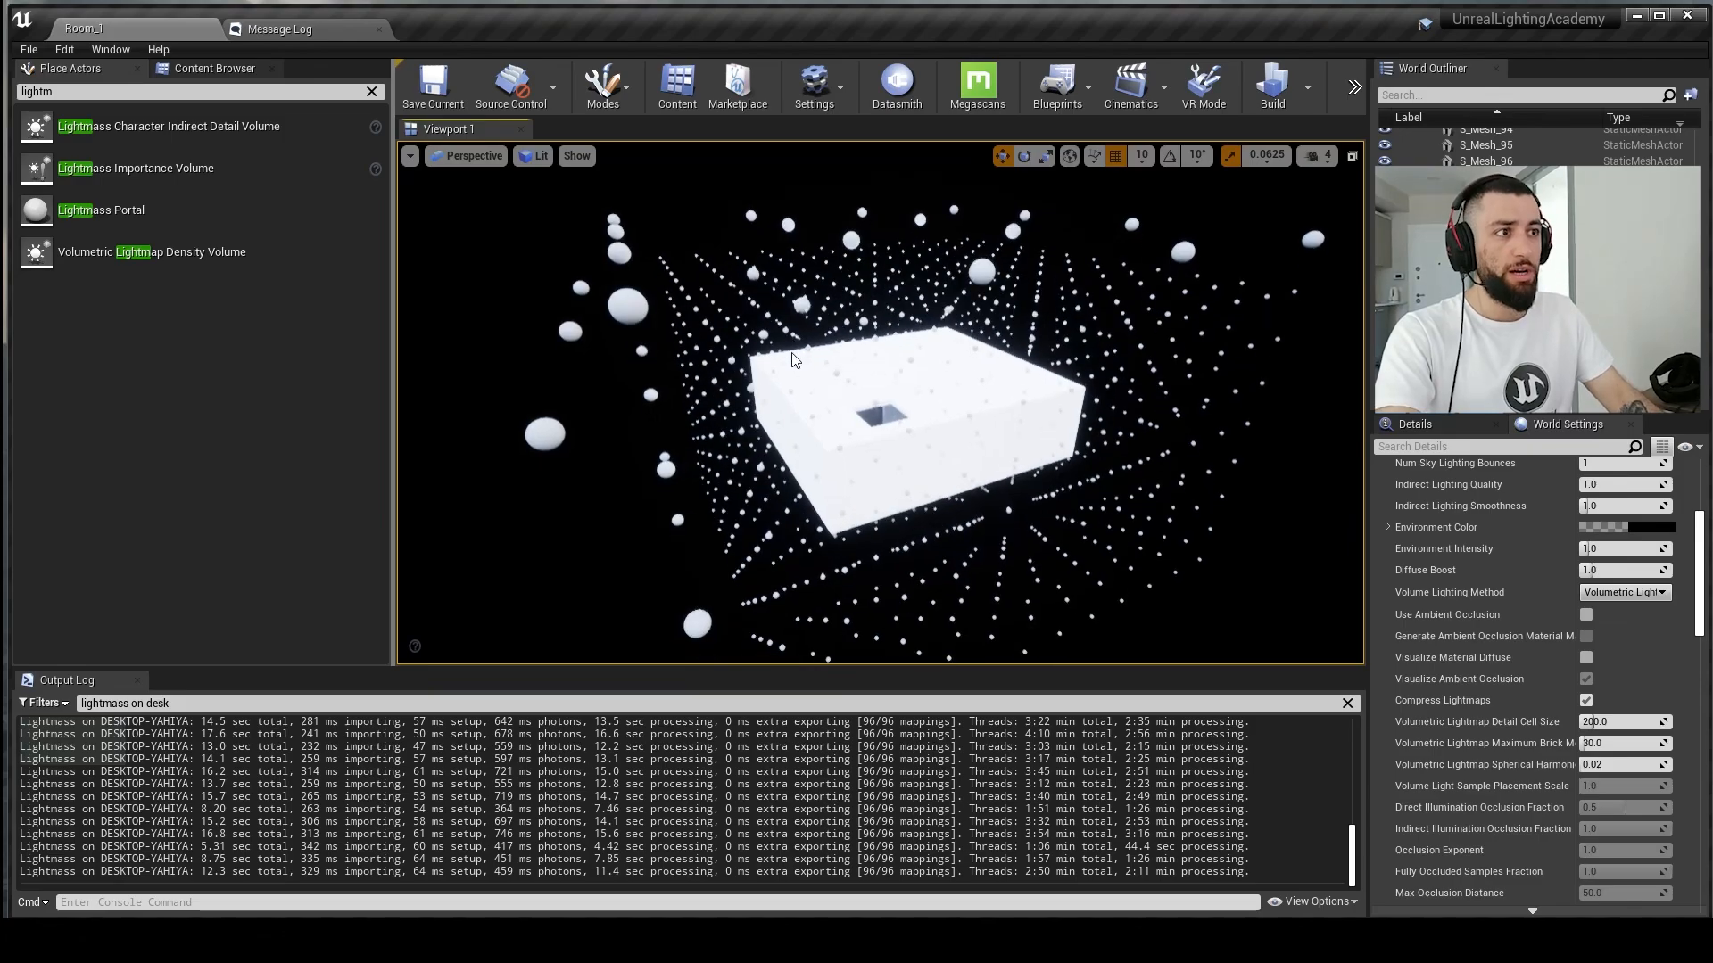
pyautogui.hotkey('alt', 'Tab')
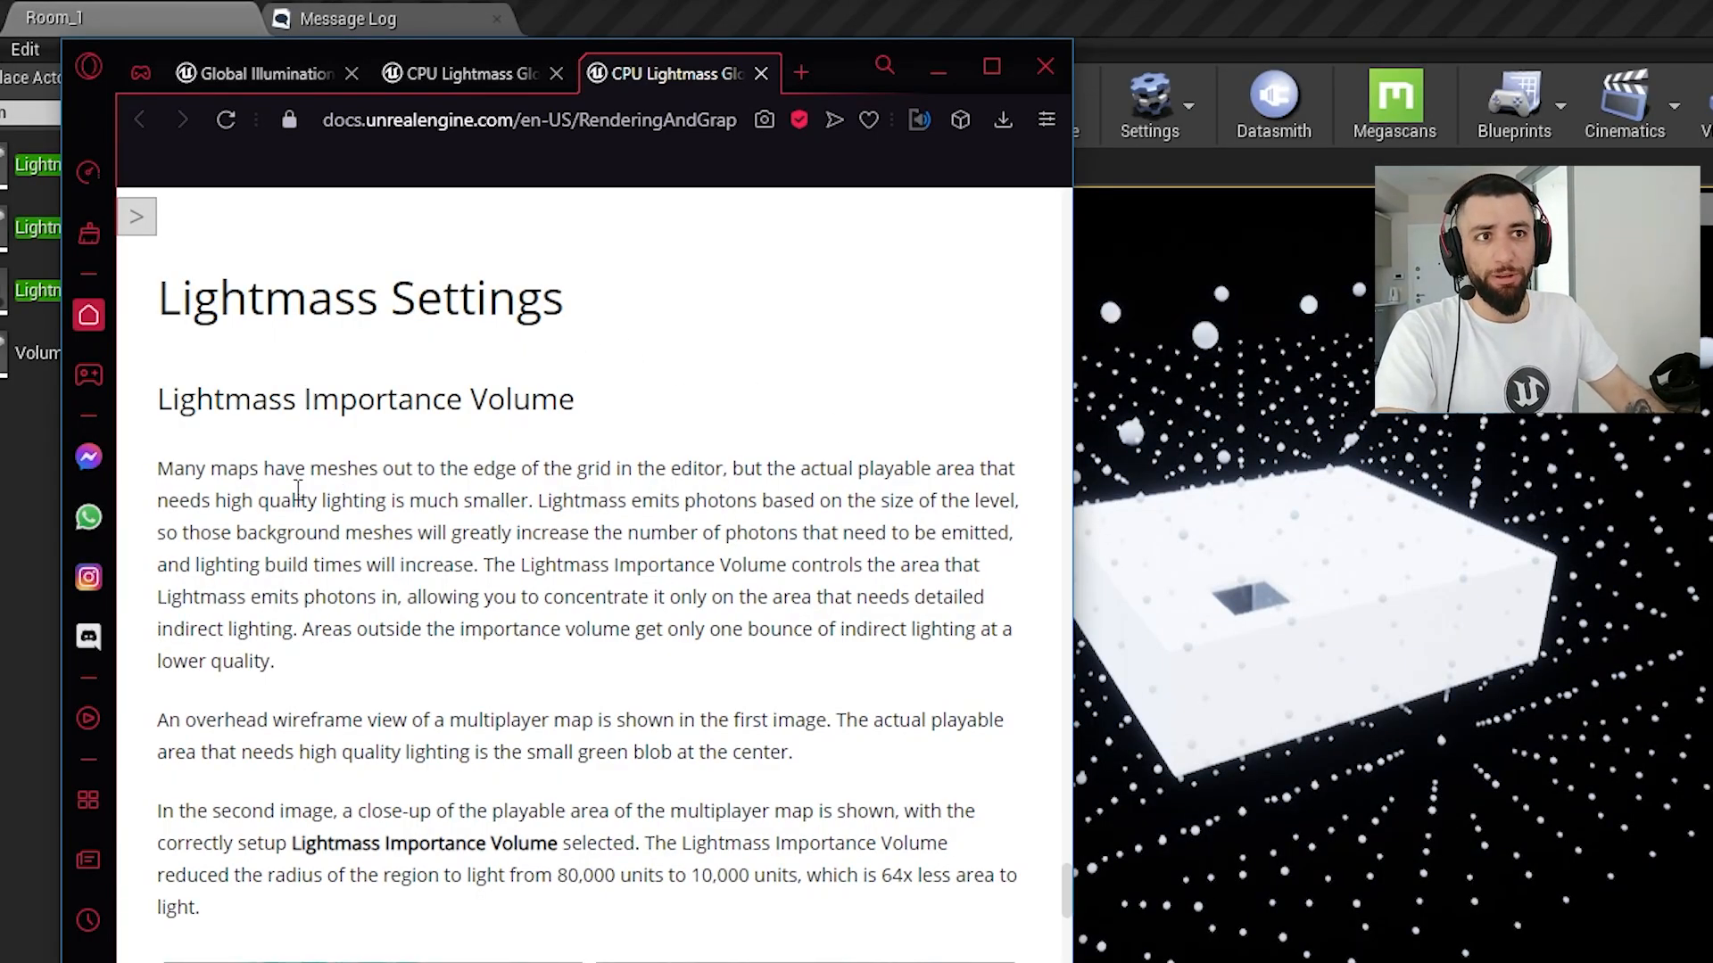
# Step: Read the documentation's explanation and compare its wireframe images of how the Lightmass Importance Volume reduces the area to light
pyautogui.scroll(-5, 382, 581)
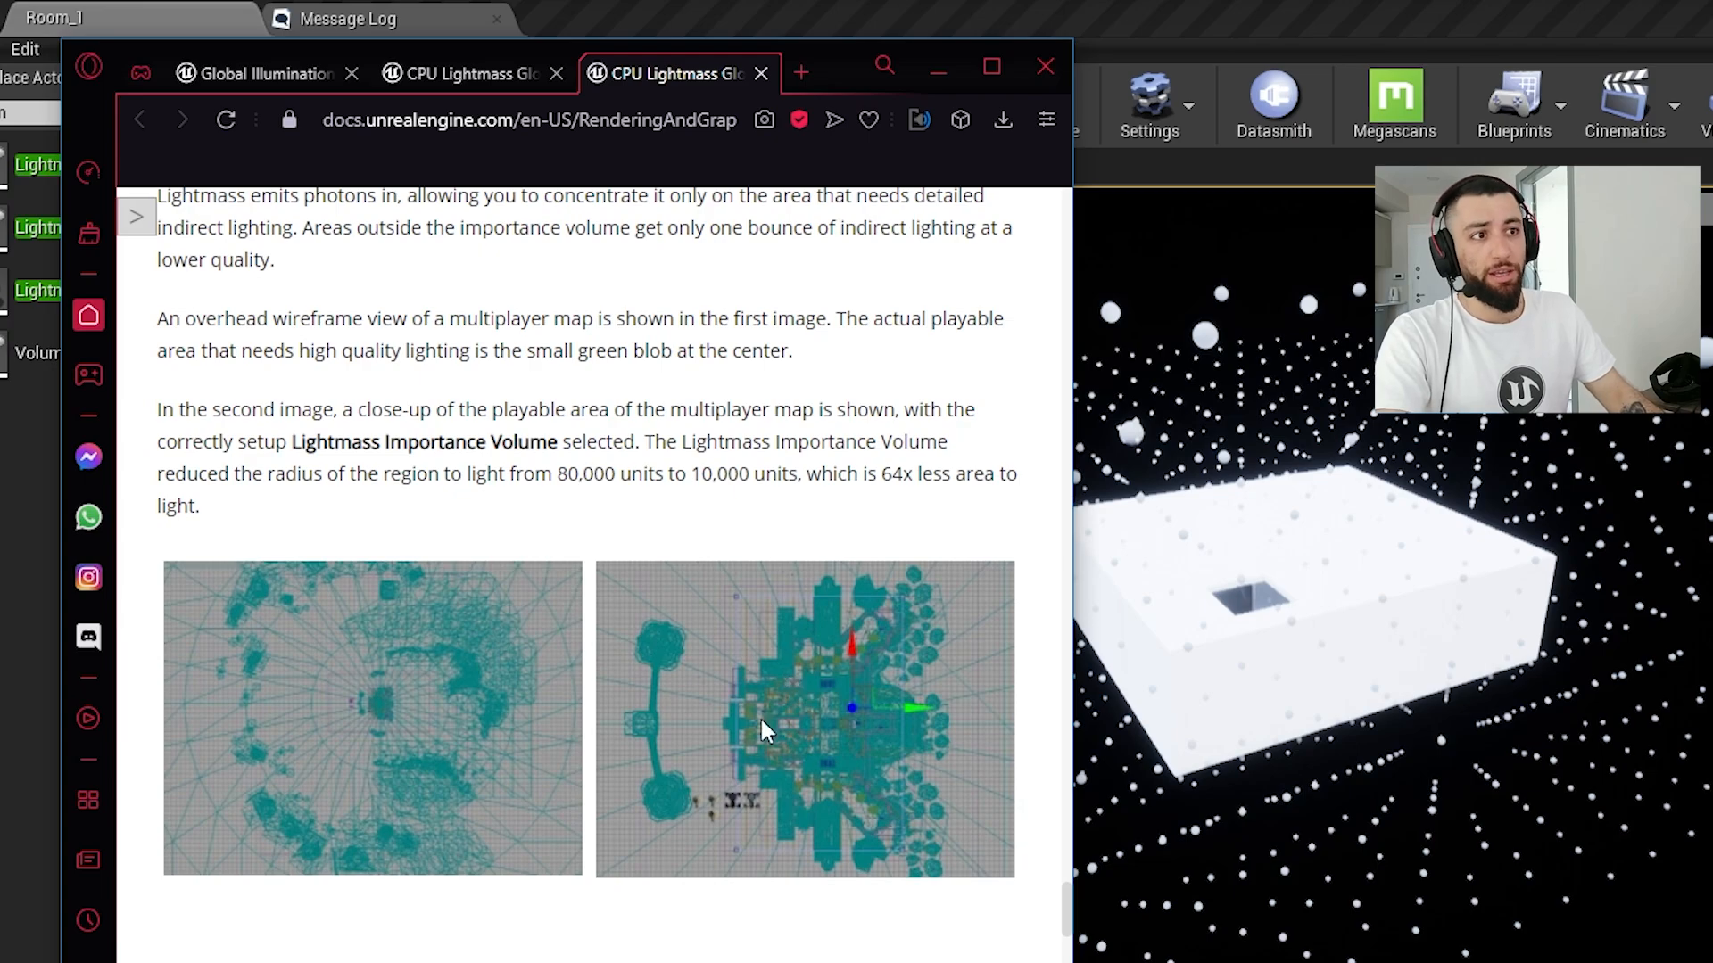
pyautogui.scroll(2, 799, 725)
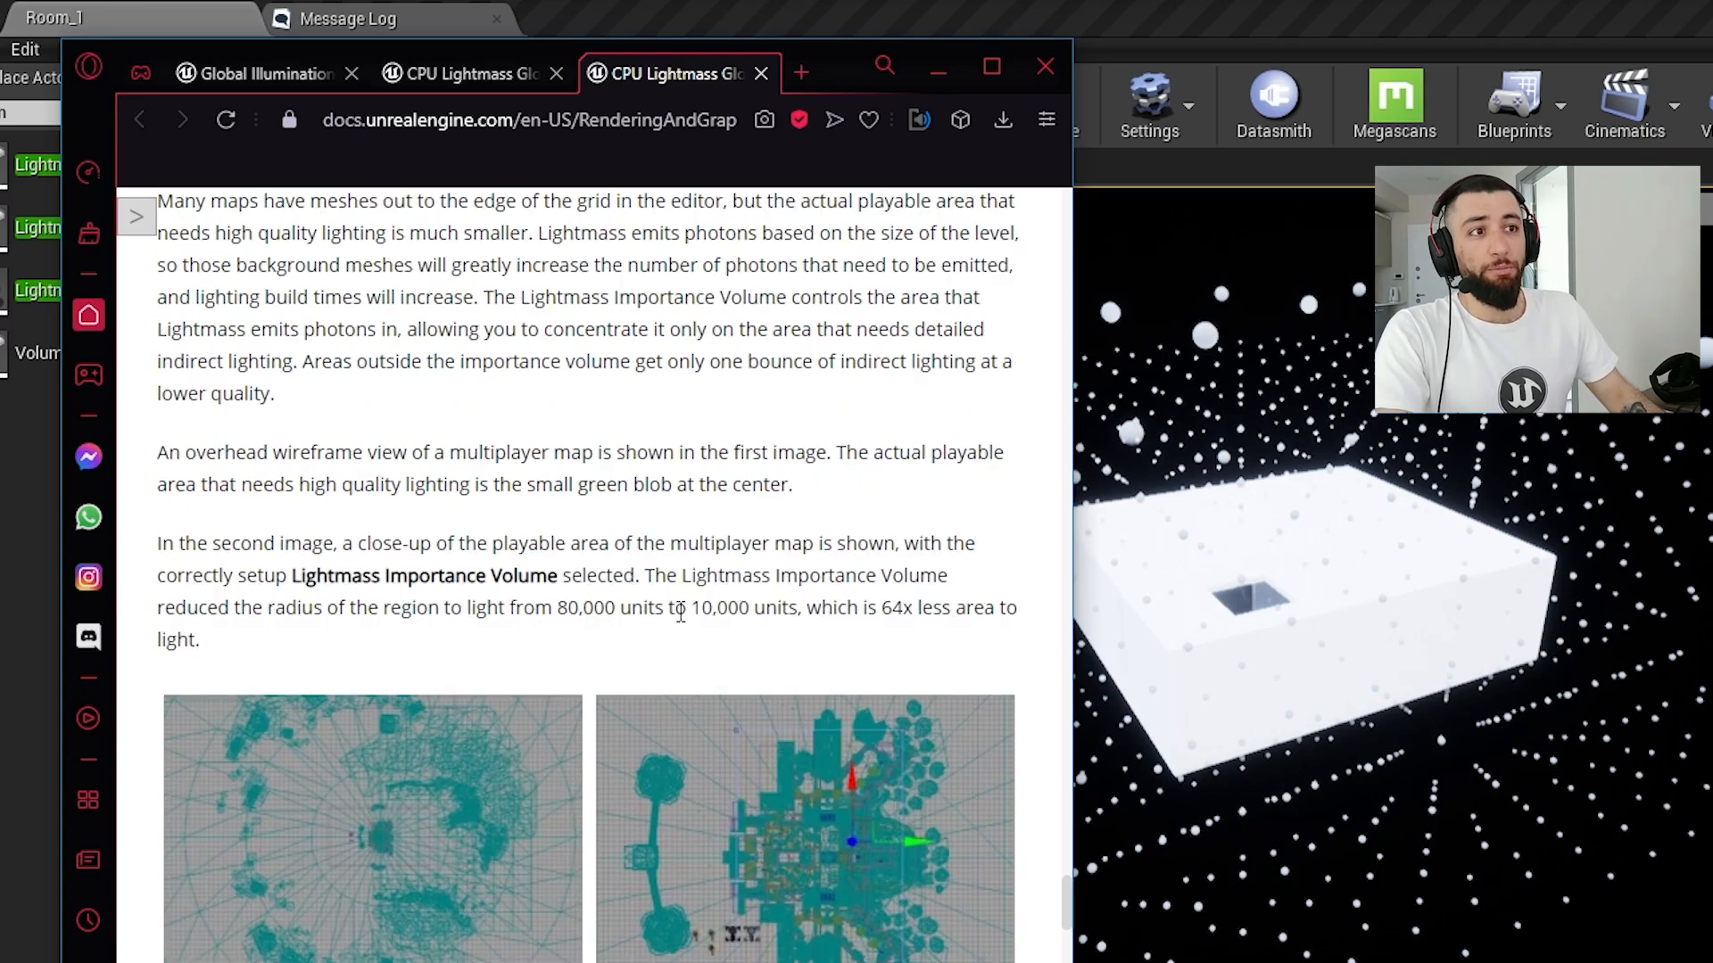
pyautogui.moveTo(322, 578); pyautogui.dragTo(562, 578)
pyautogui.click(623, 576)
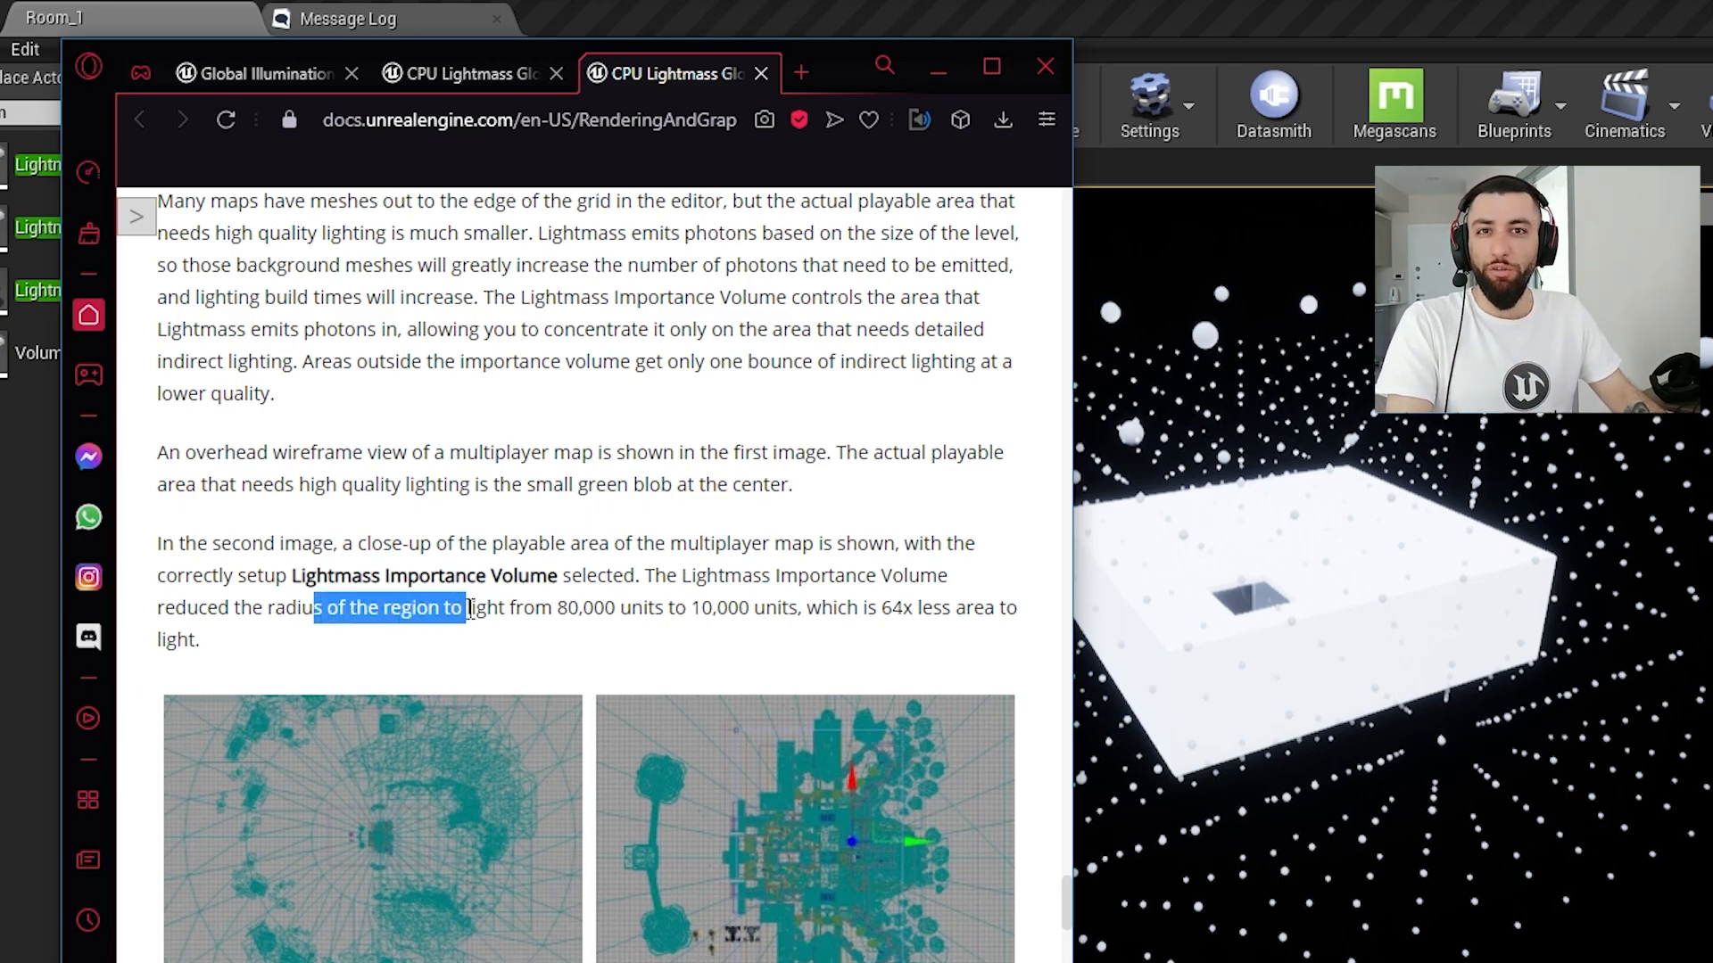
pyautogui.moveTo(470, 609); pyautogui.dragTo(470, 609)
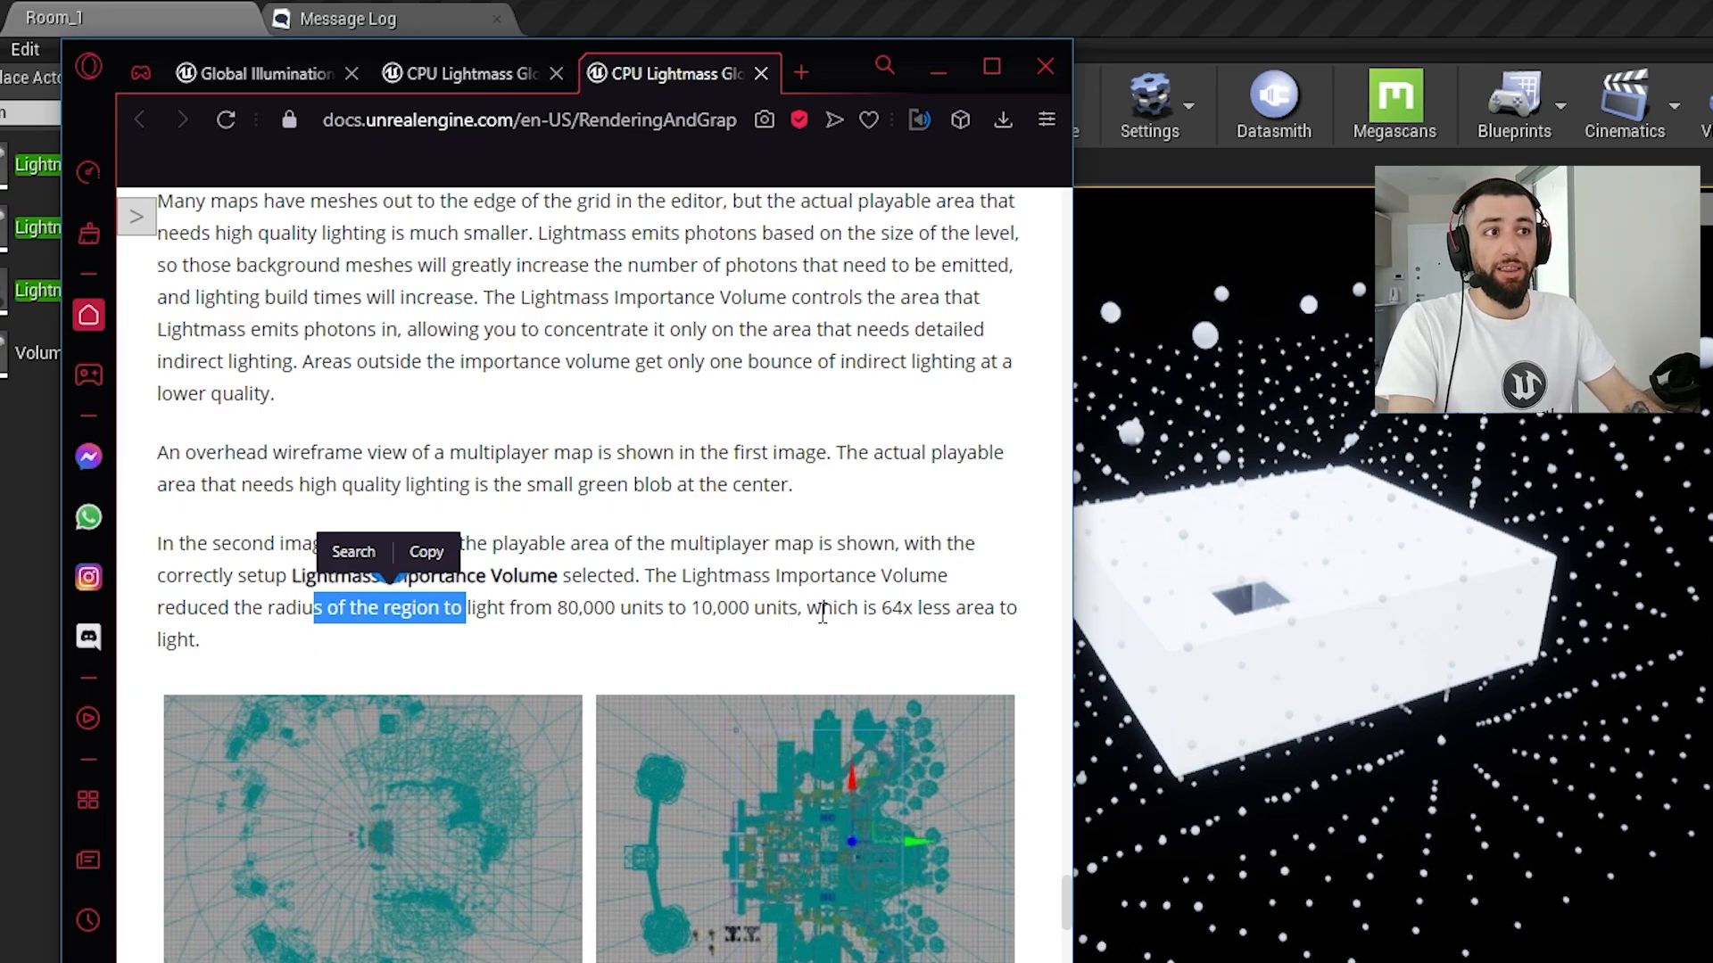
pyautogui.moveTo(821, 609); pyautogui.dragTo(912, 610)
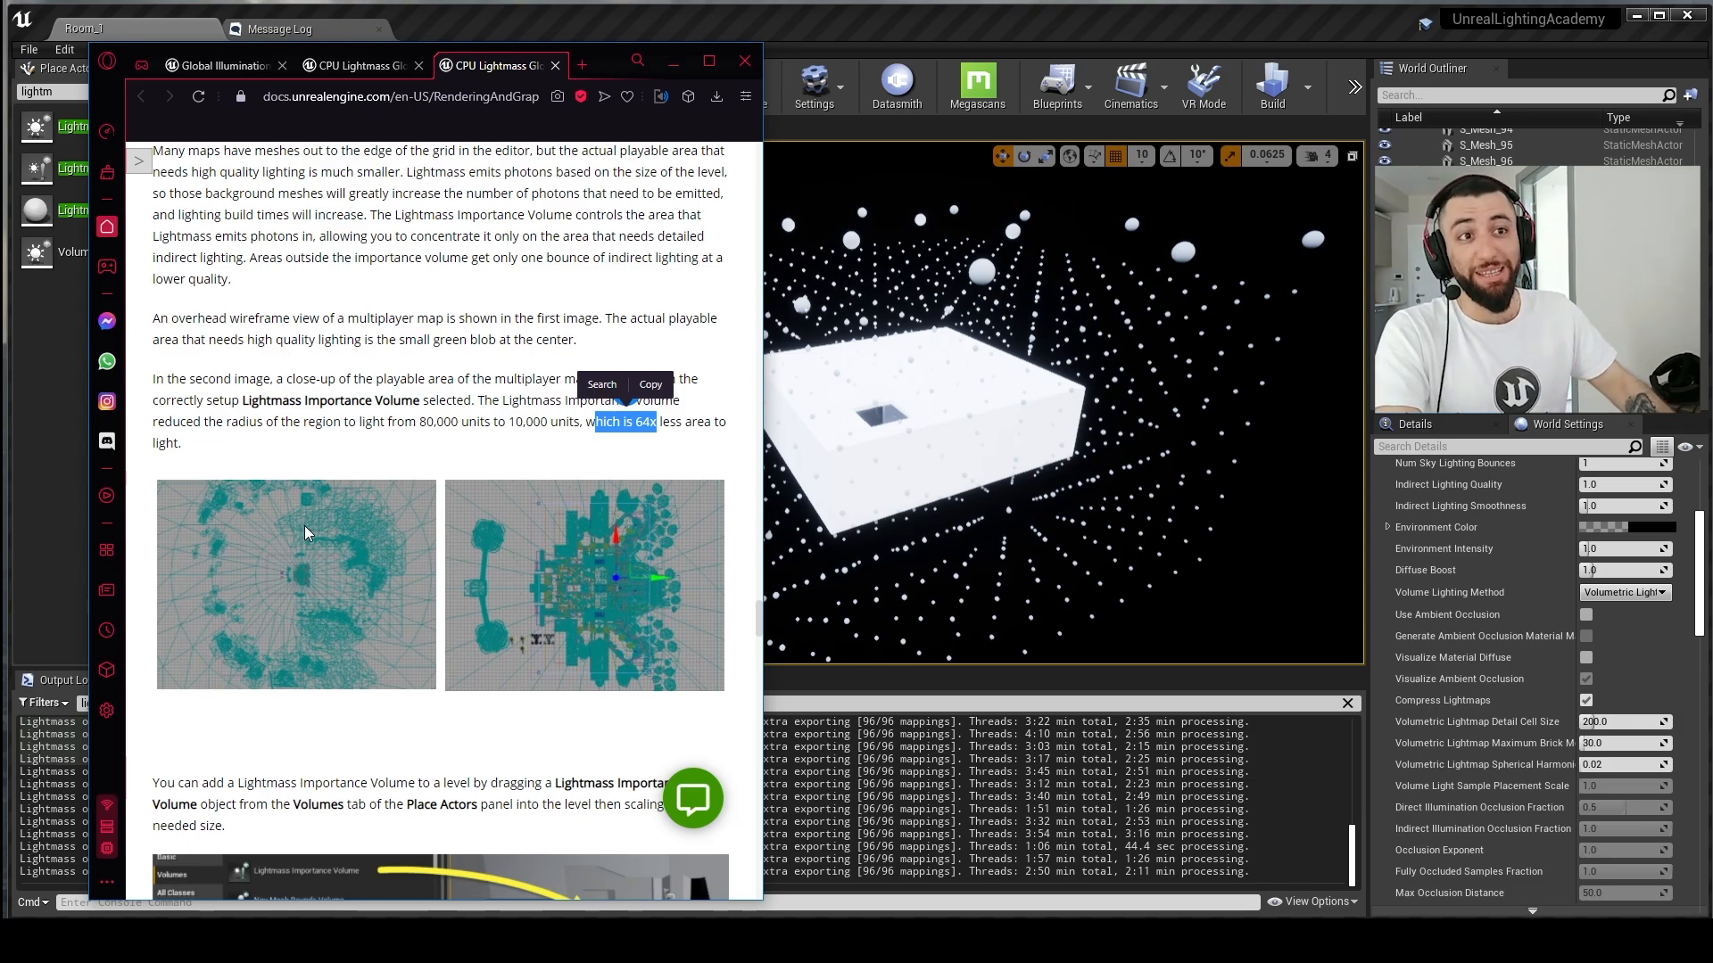
pyautogui.scroll(2, 327, 428)
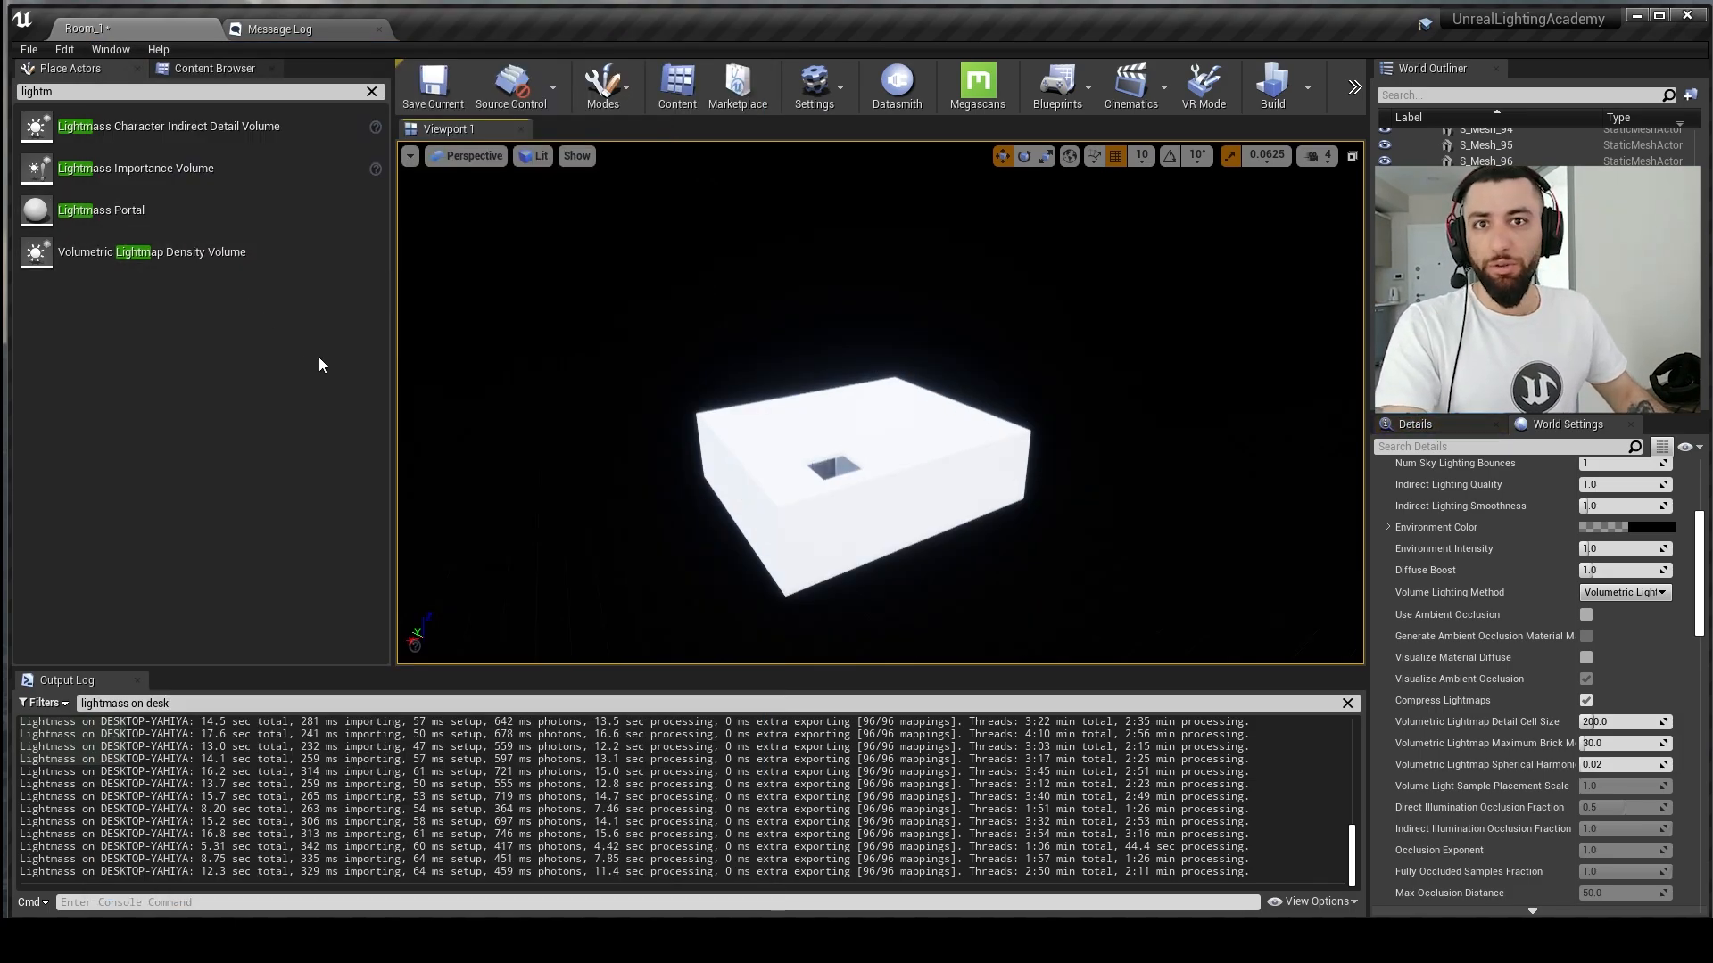
# Step: Add a Lightmass Importance Volume to the level above the building, checking it against the visible volumetric lightmap samples
pyautogui.moveTo(134, 169); pyautogui.dragTo(868, 439)
pyautogui.press('g')
pyautogui.press('g')
pyautogui.press('g')
pyautogui.press('g')
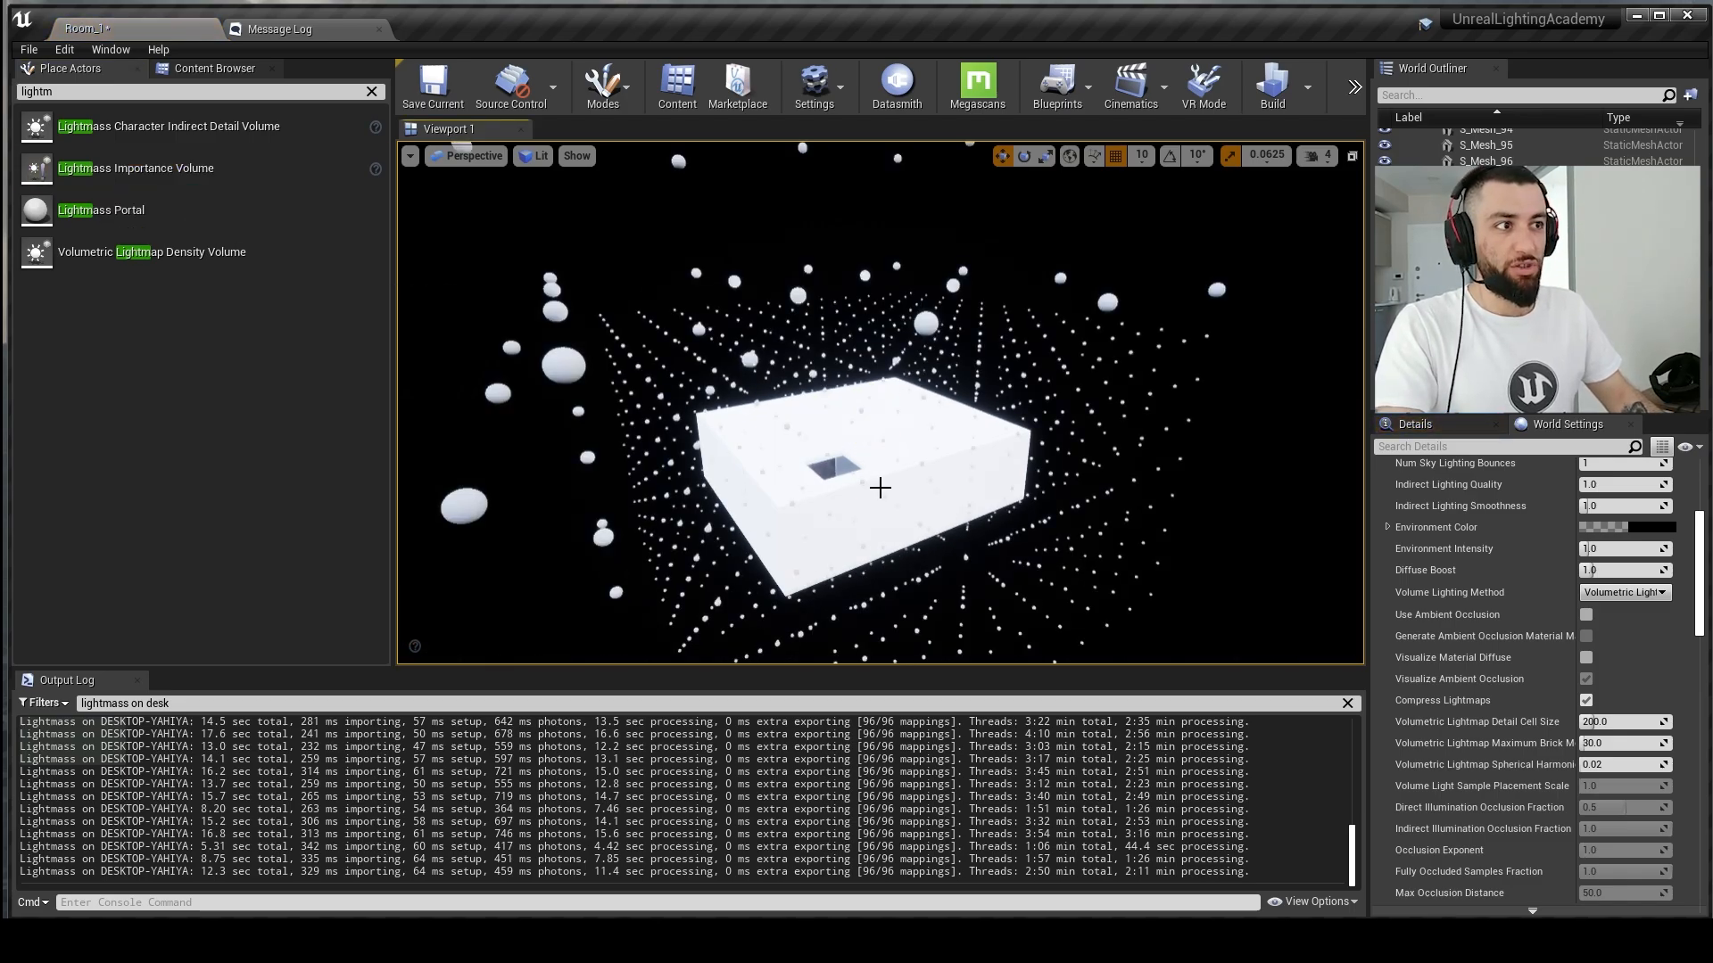
# Step: Move and scale the Lightmass Importance Volume in the back and top views so that it encloses the whole building
pyautogui.hotkey('alt', 'shift', 'h')
pyautogui.scroll(3, 784, 329)
pyautogui.press('r')
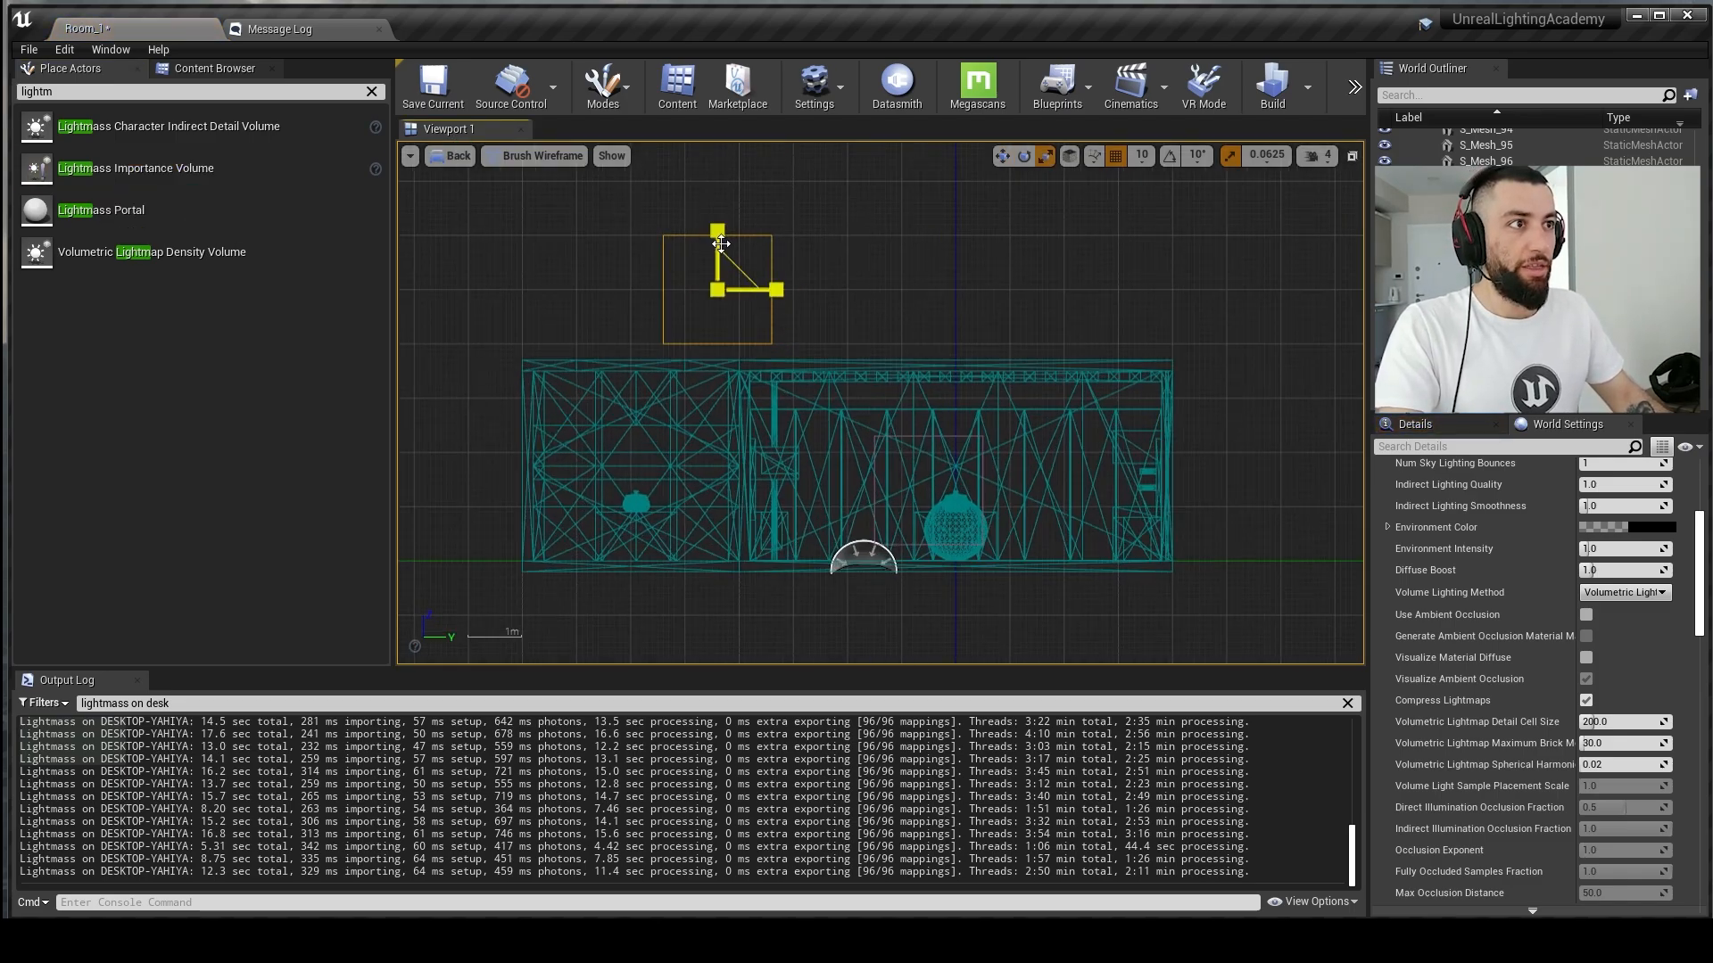
pyautogui.scroll(-2, 750, 279)
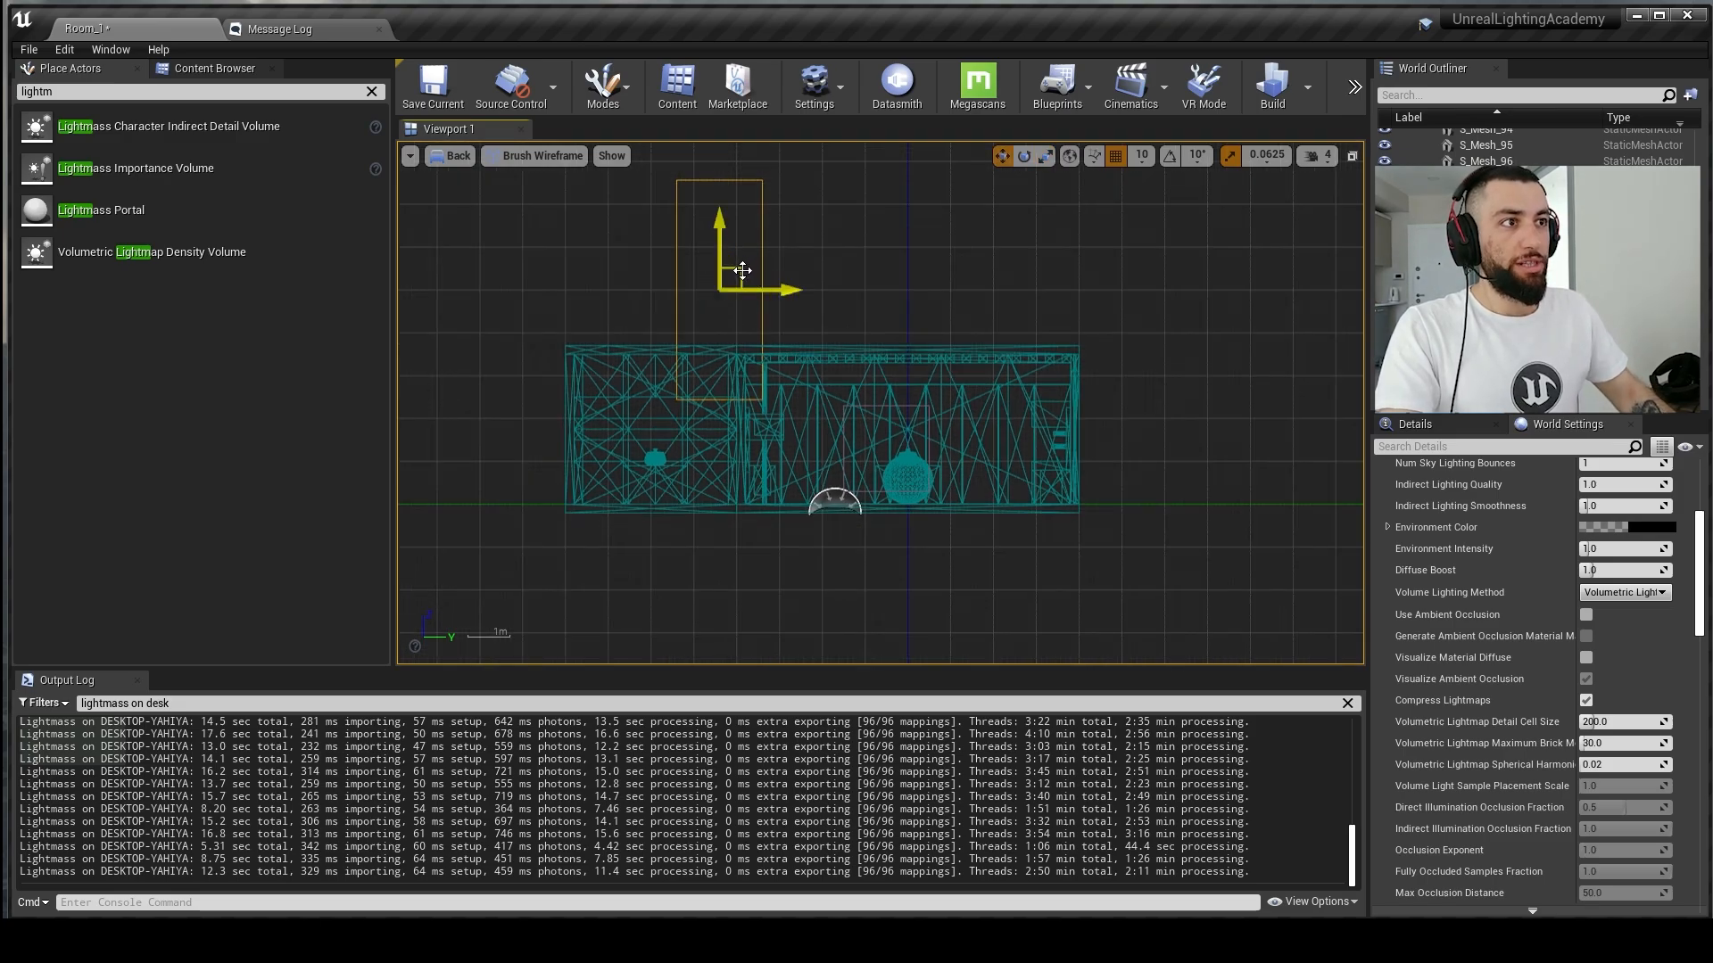
pyautogui.moveTo(742, 271); pyautogui.dragTo(888, 404)
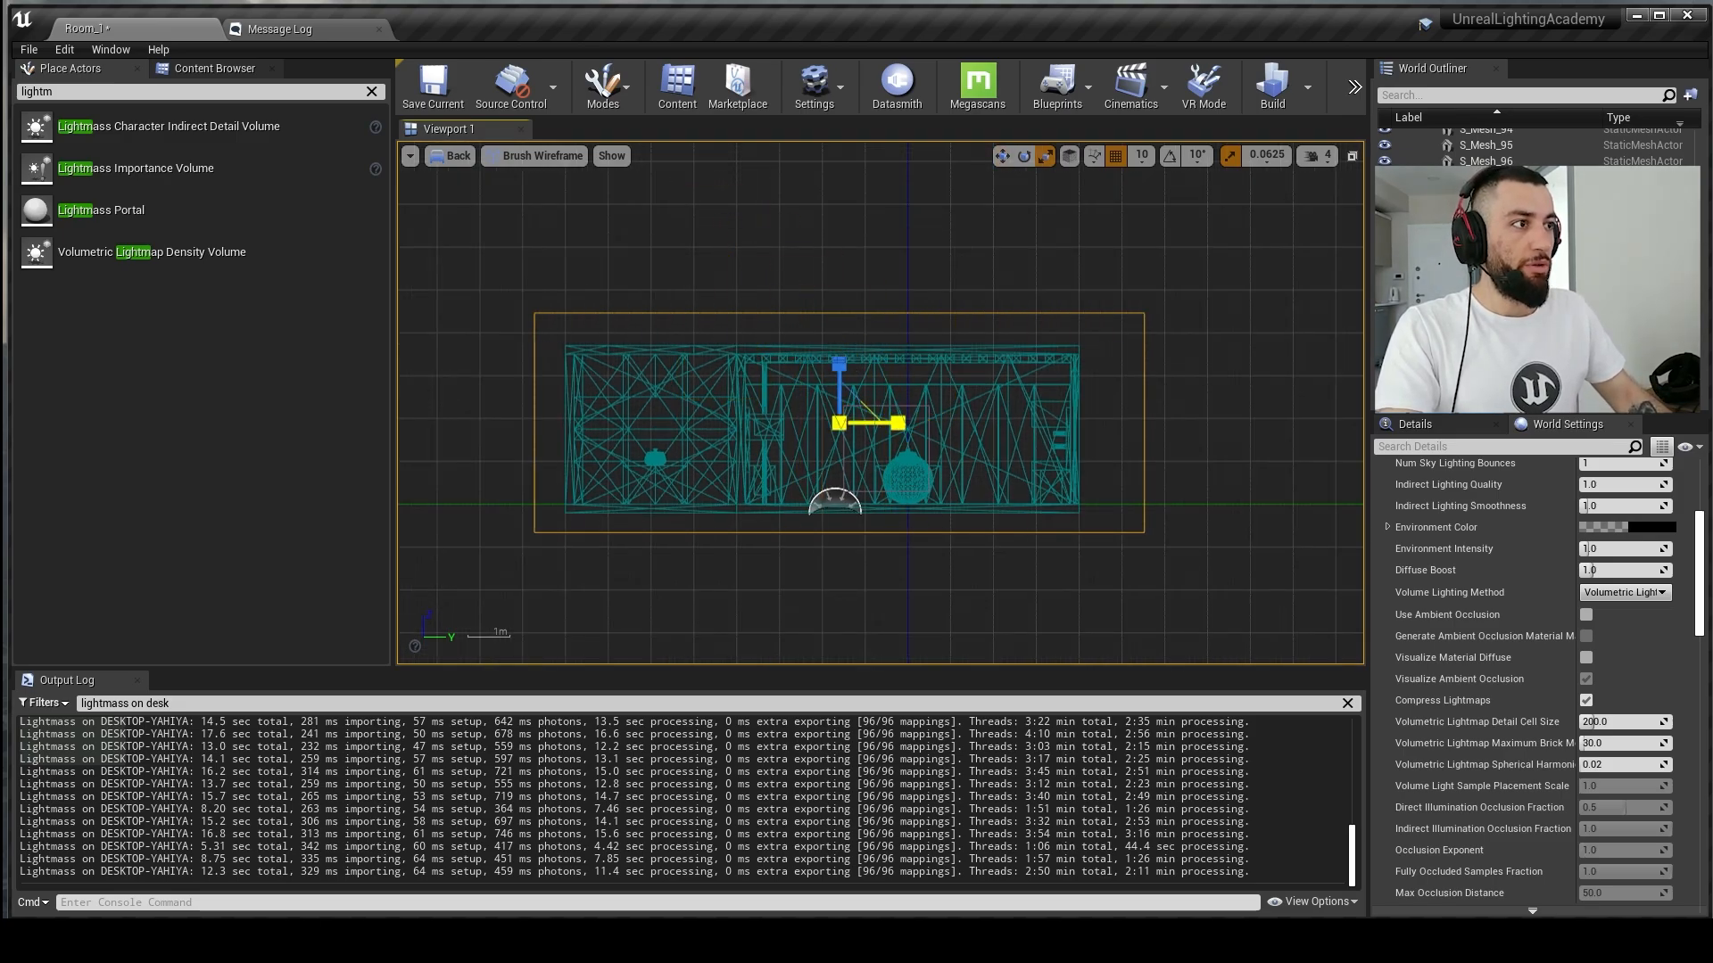
pyautogui.hotkey('alt', 'j')
pyautogui.scroll(-3, 969, 369)
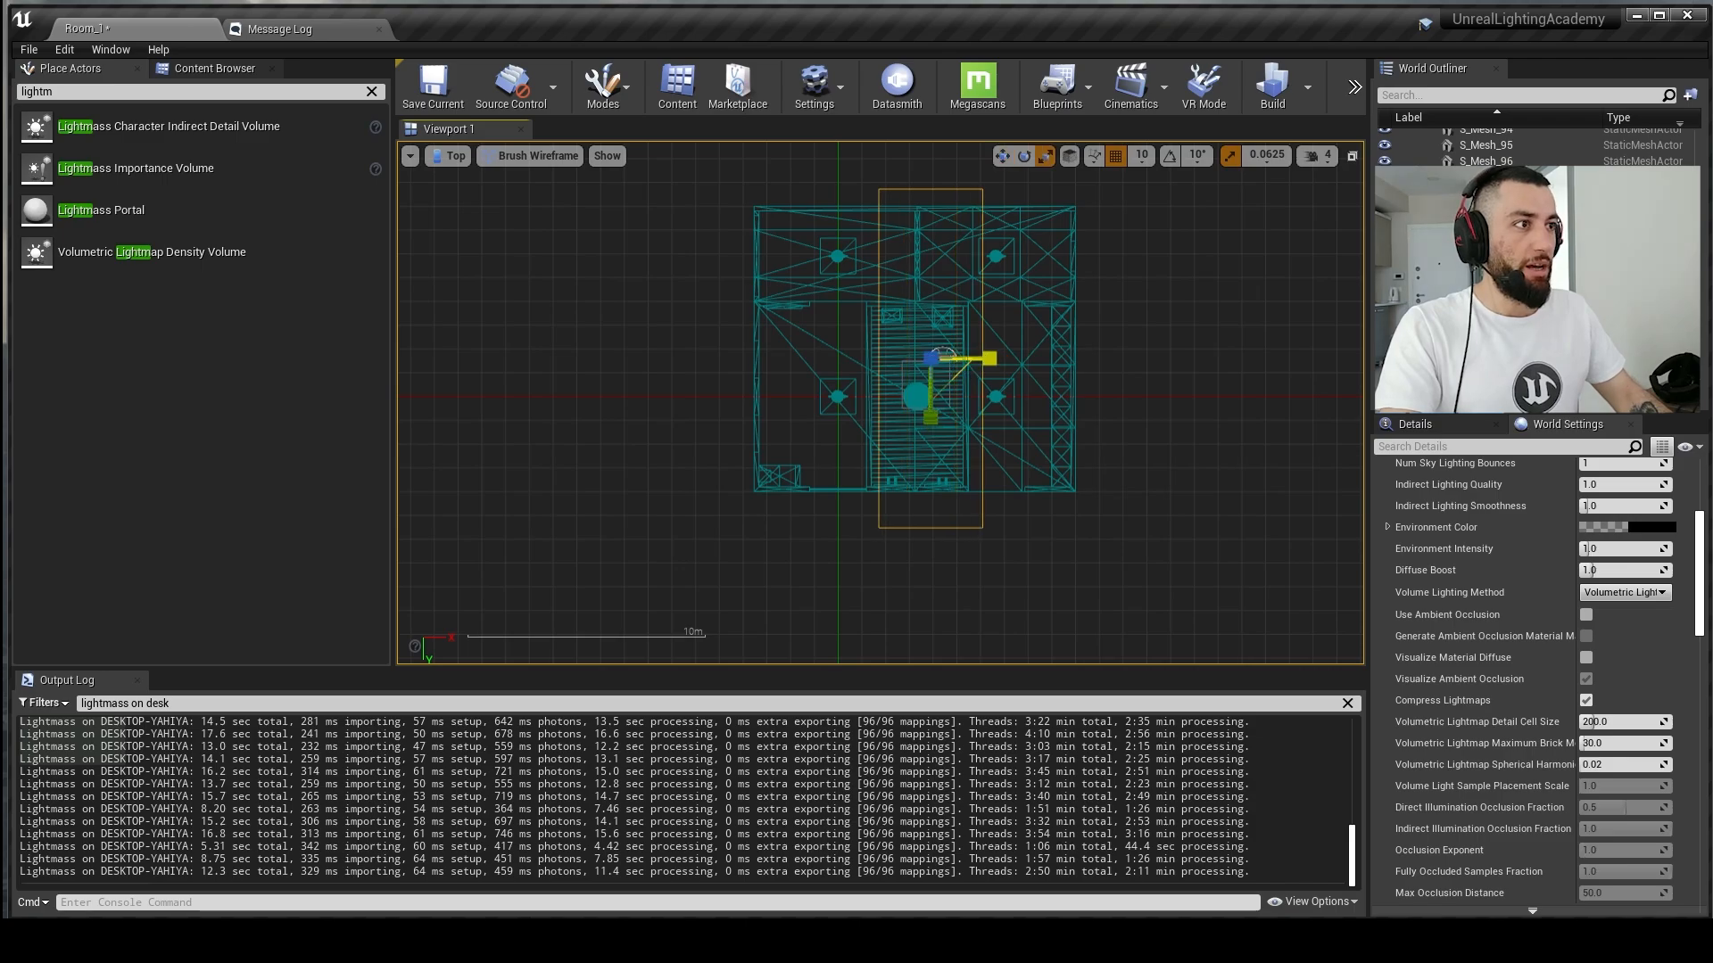
pyautogui.hotkey('alt', 'g')
pyautogui.scroll(8, 864, 467)
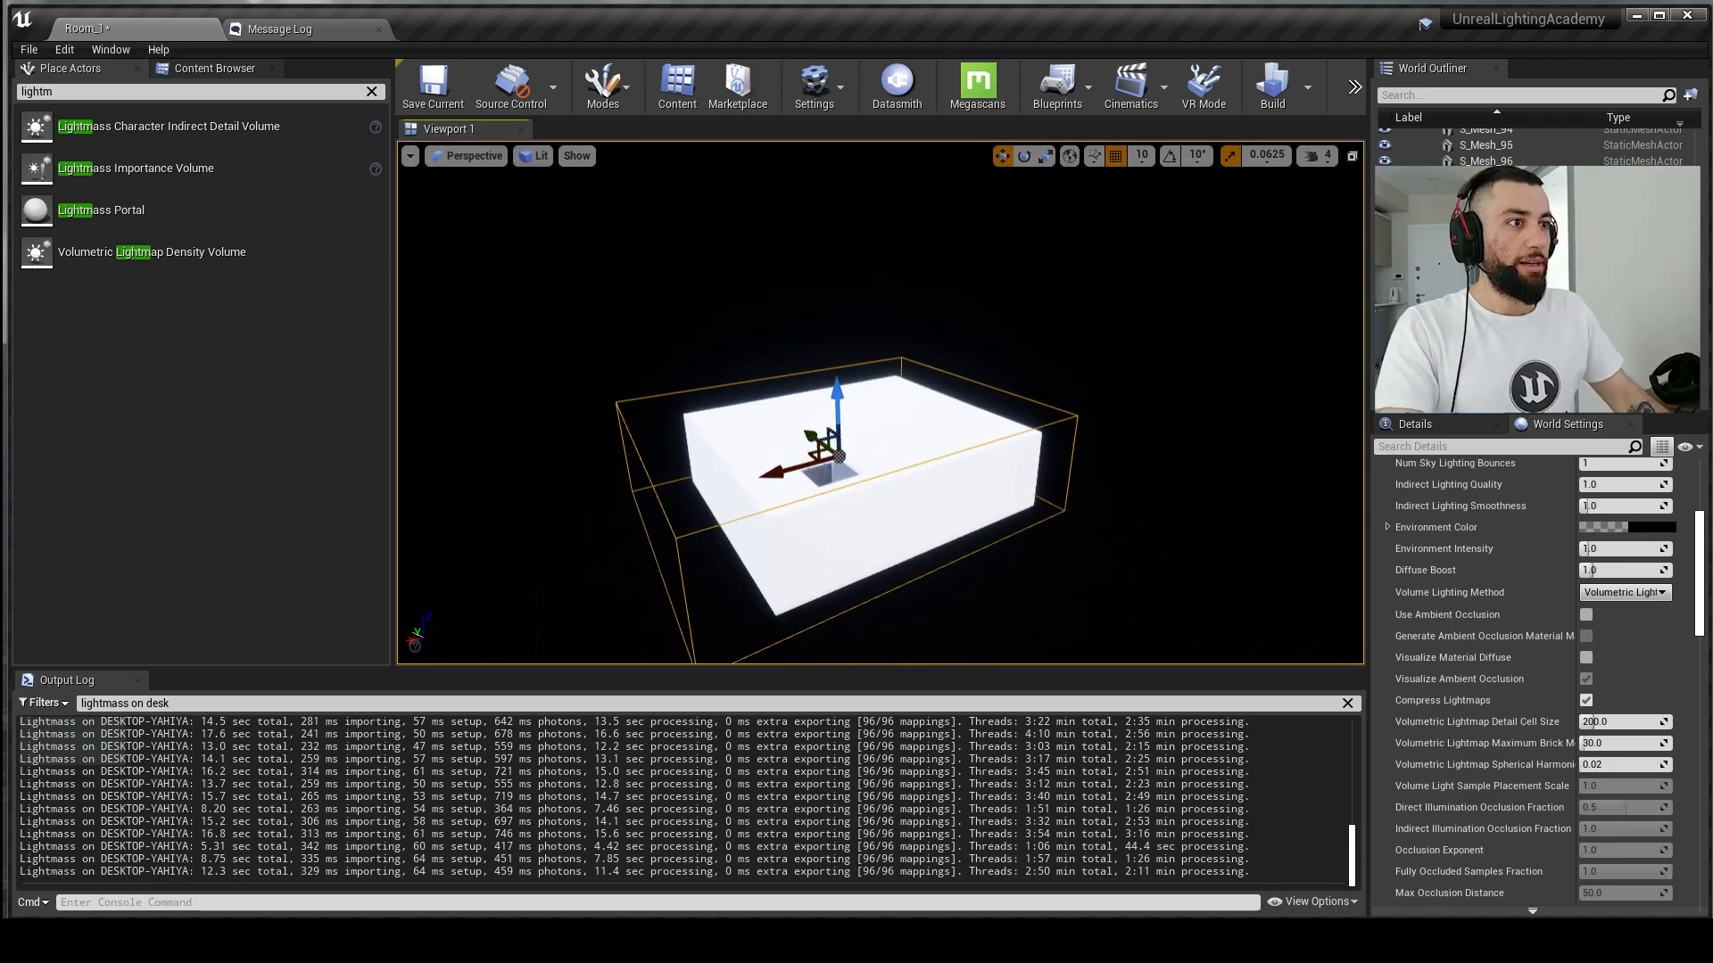
# Step: Rebuild the lighting and inspect the volumetric lightmap samples around the building and inside the rooms
pyautogui.moveTo(865, 466); pyautogui.dragTo(864, 384, button='right')
pyautogui.click(1258, 101)
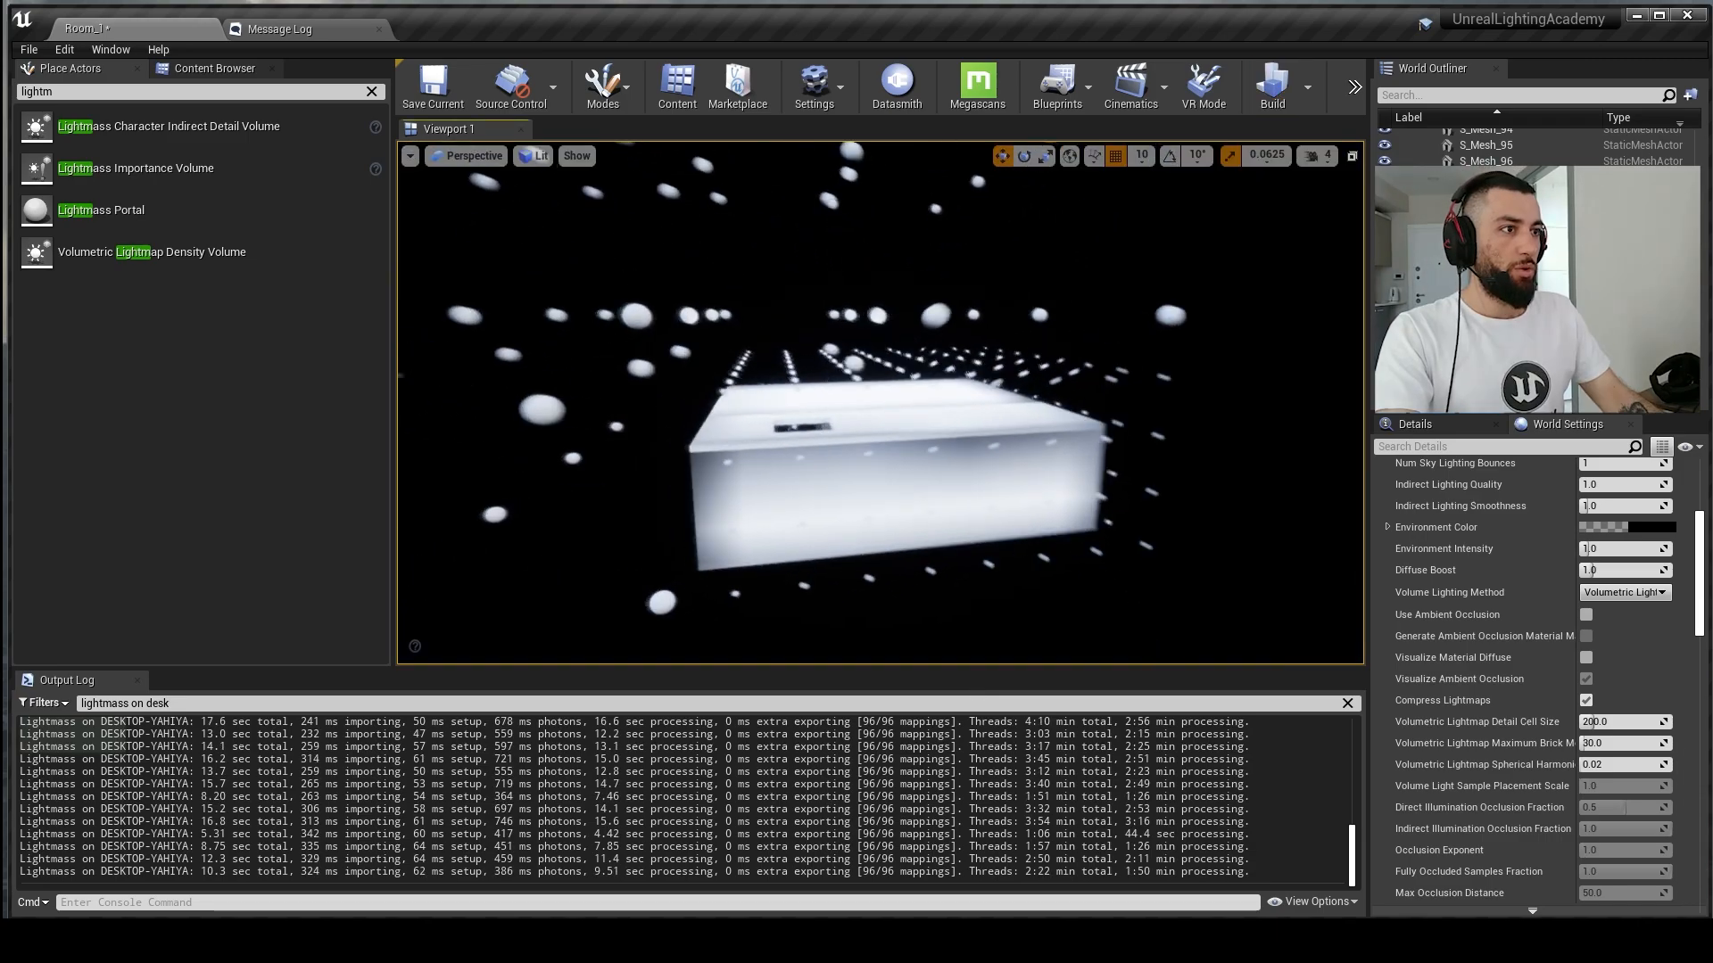
pyautogui.press('w')
pyautogui.moveTo(760, 434); pyautogui.dragTo(936, 446, button='right')
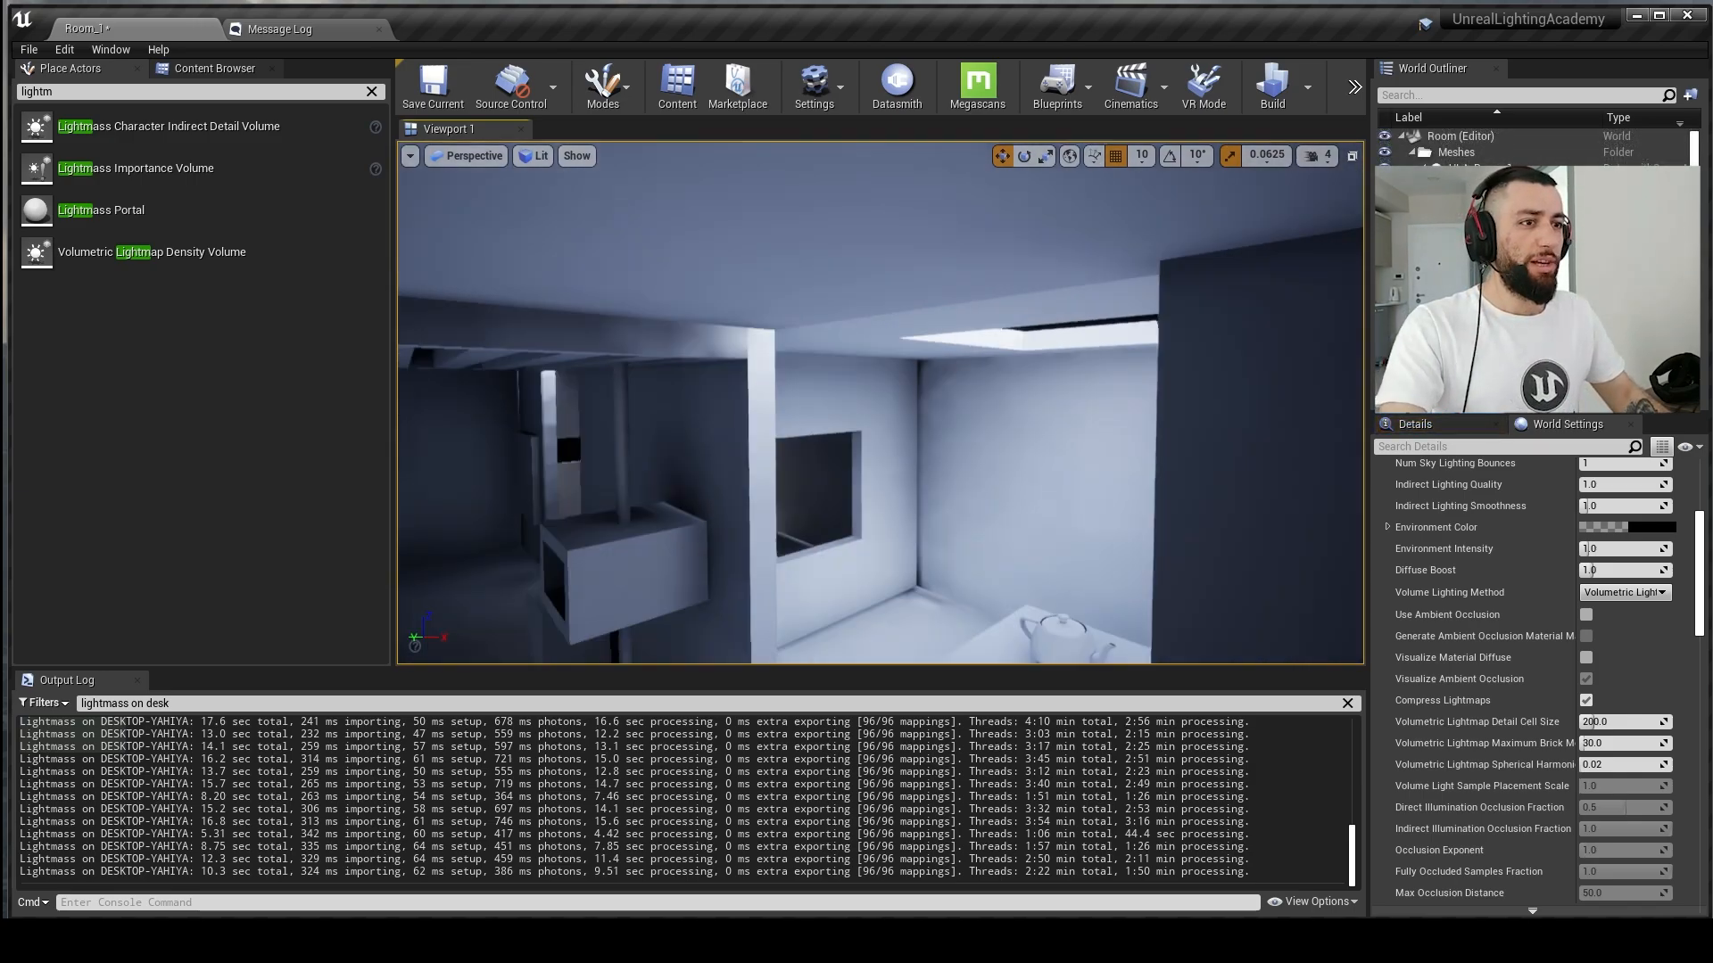
pyautogui.press('w')
pyautogui.moveTo(760, 434); pyautogui.dragTo(696, 446, button='right')
pyautogui.moveTo(1177, 510); pyautogui.dragTo(910, 510, button='right')
pyautogui.press('d')
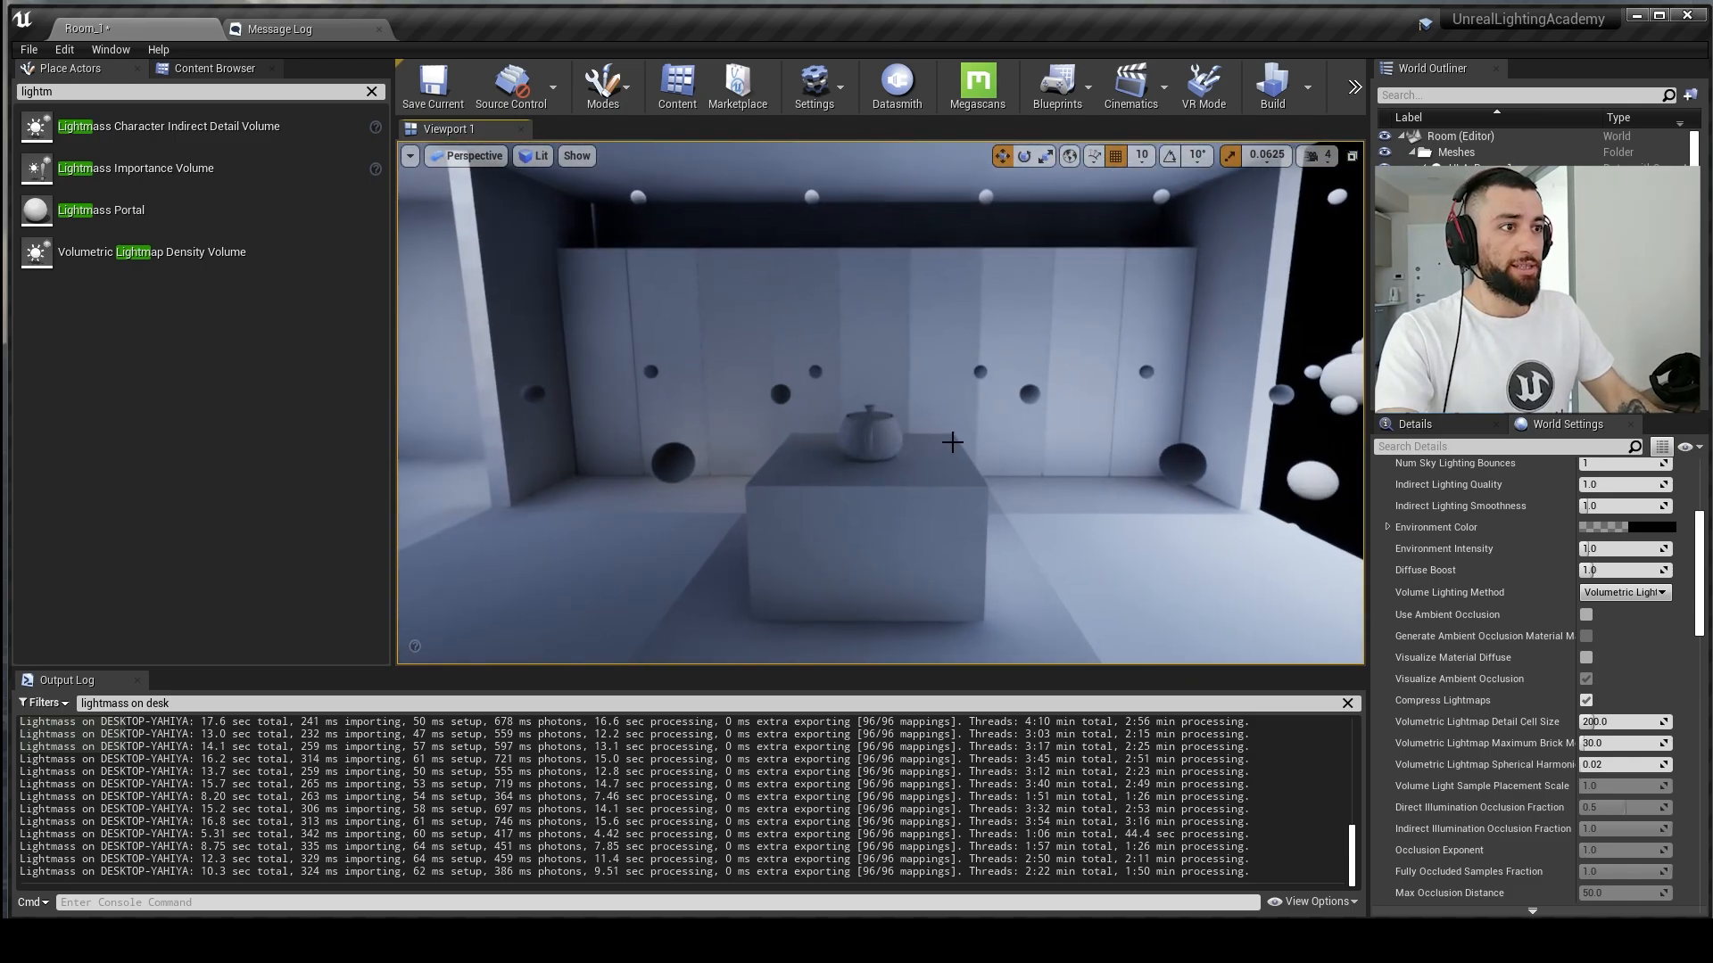
# Step: Turn off the Volumetric Lightmap visualization and check the room's baked lighting in the full-screen viewport
pyautogui.press('F11')
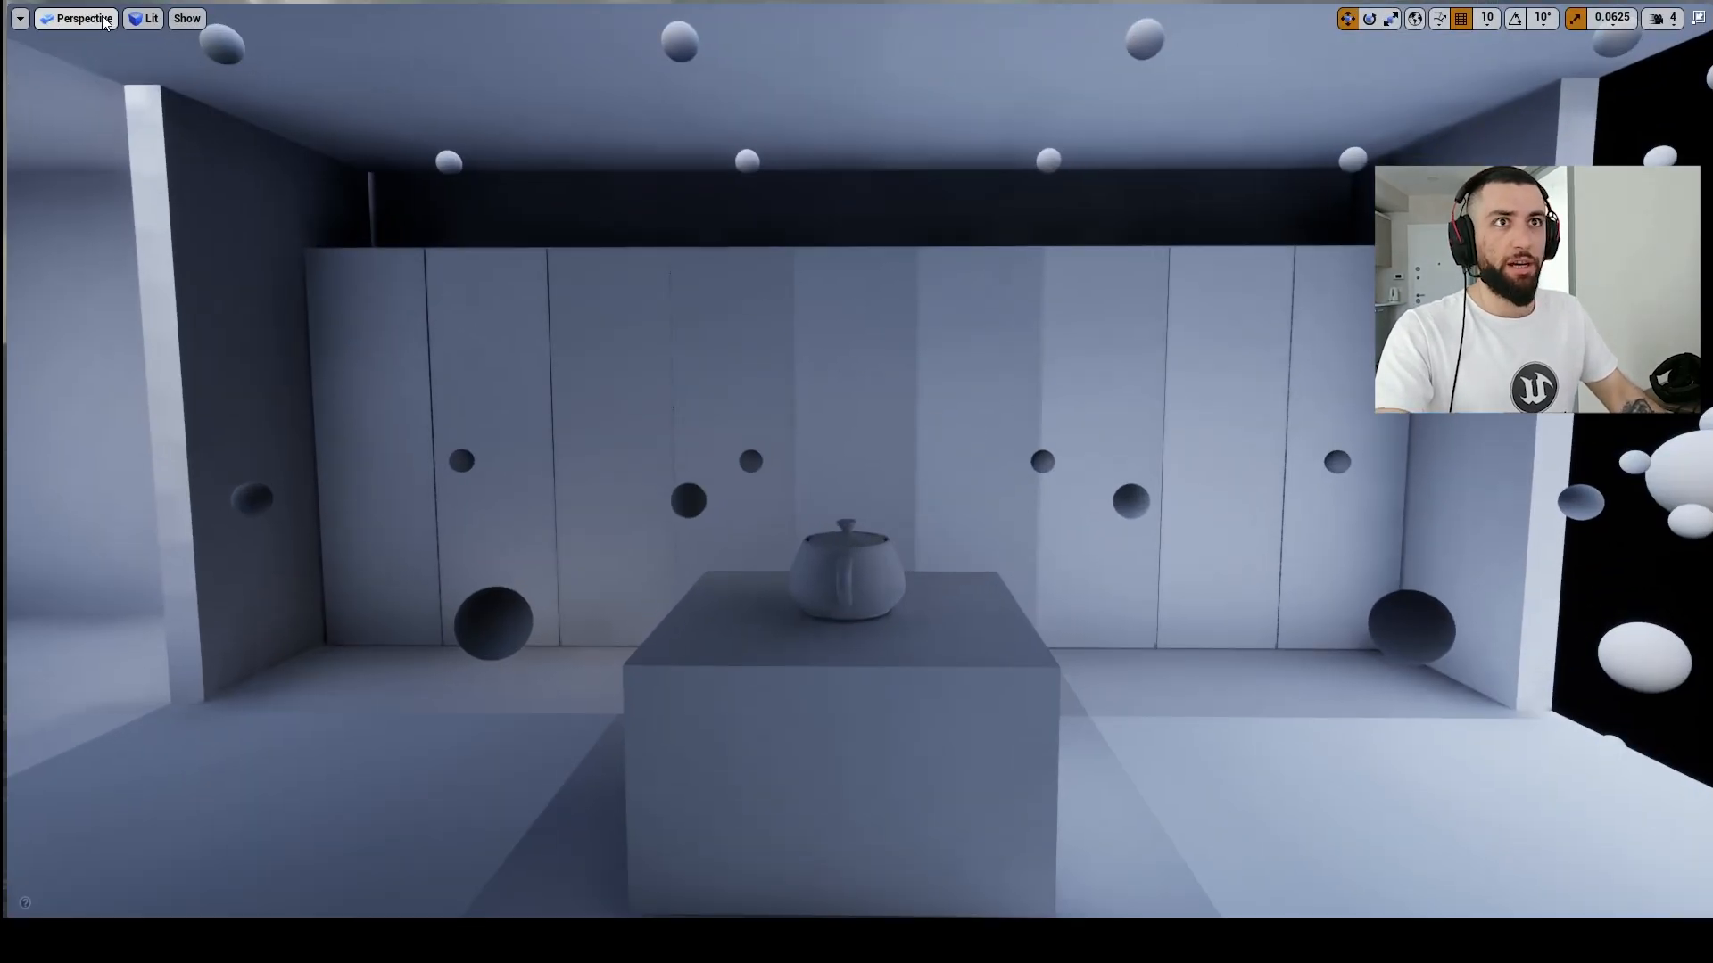
pyautogui.click(87, 20)
pyautogui.click(143, 17)
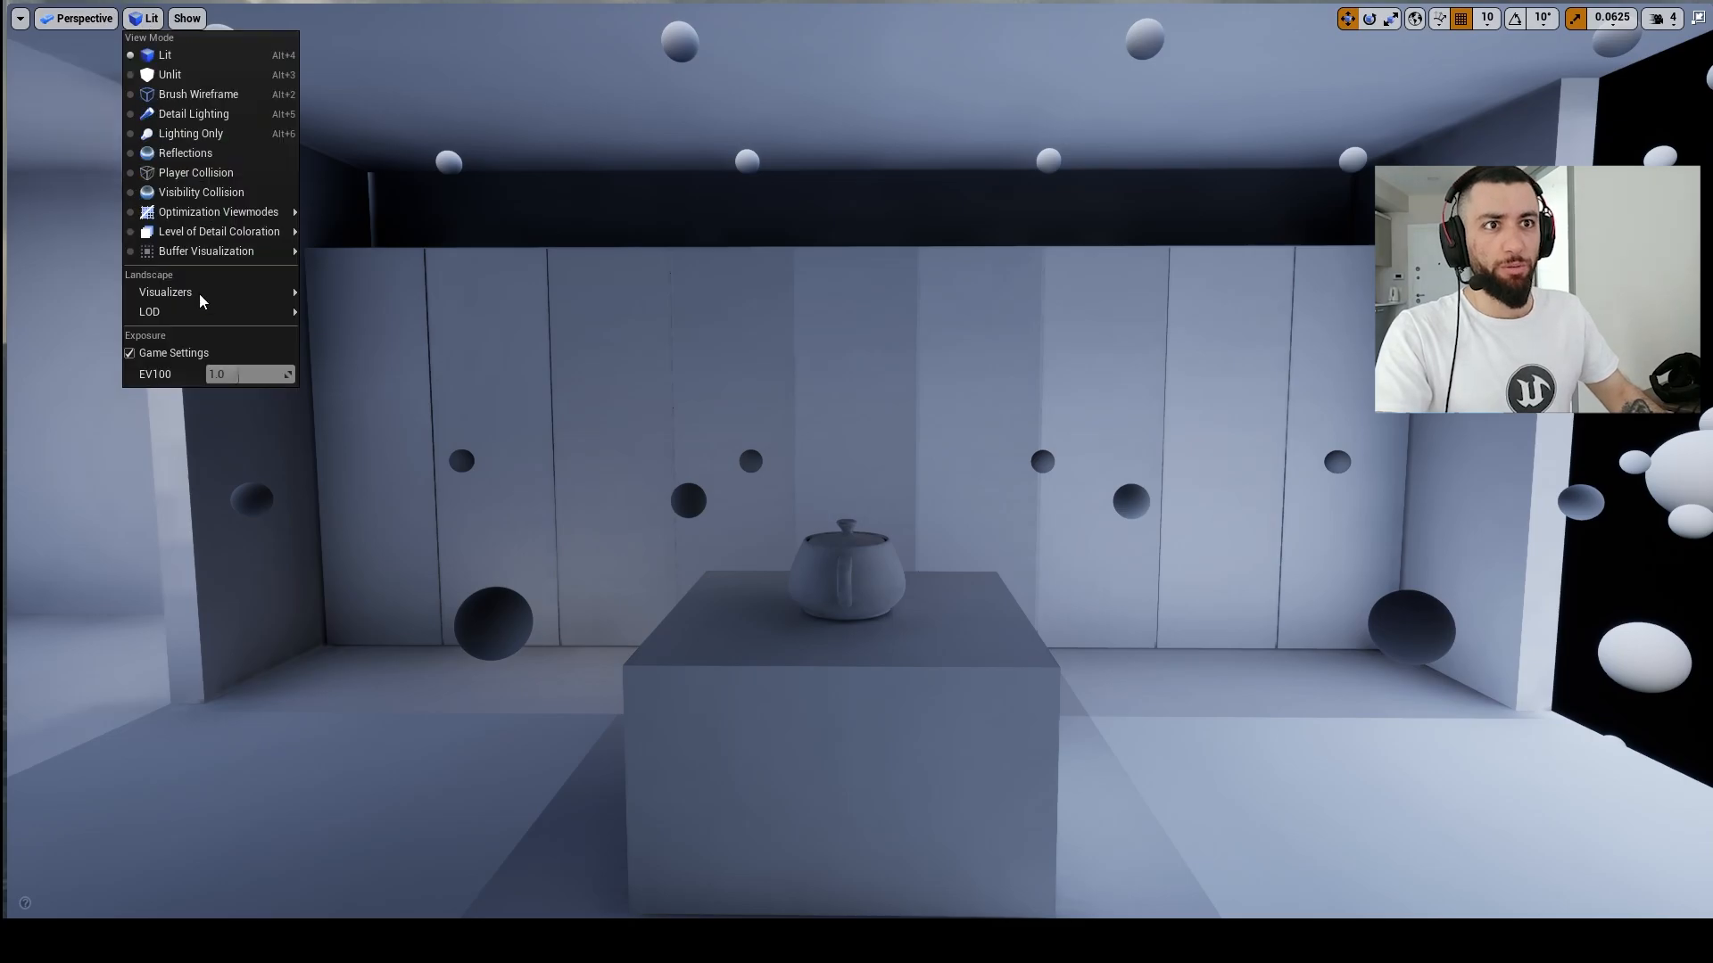
pyautogui.click(187, 18)
pyautogui.moveTo(207, 488)
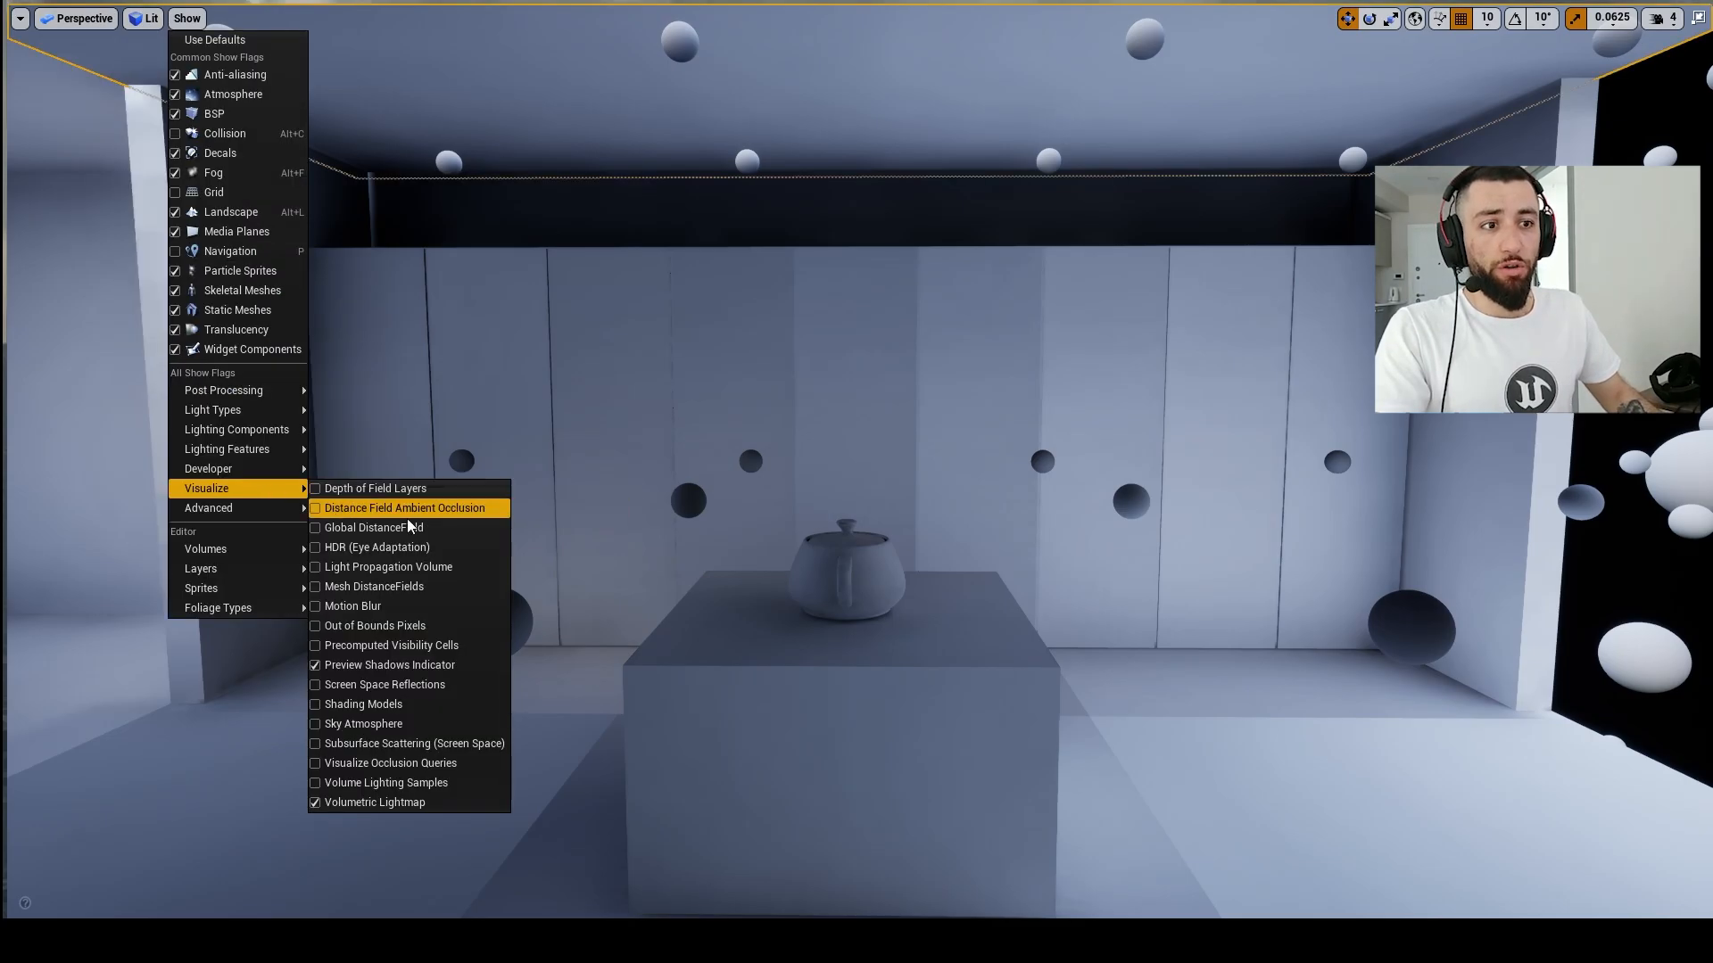
pyautogui.click(378, 801)
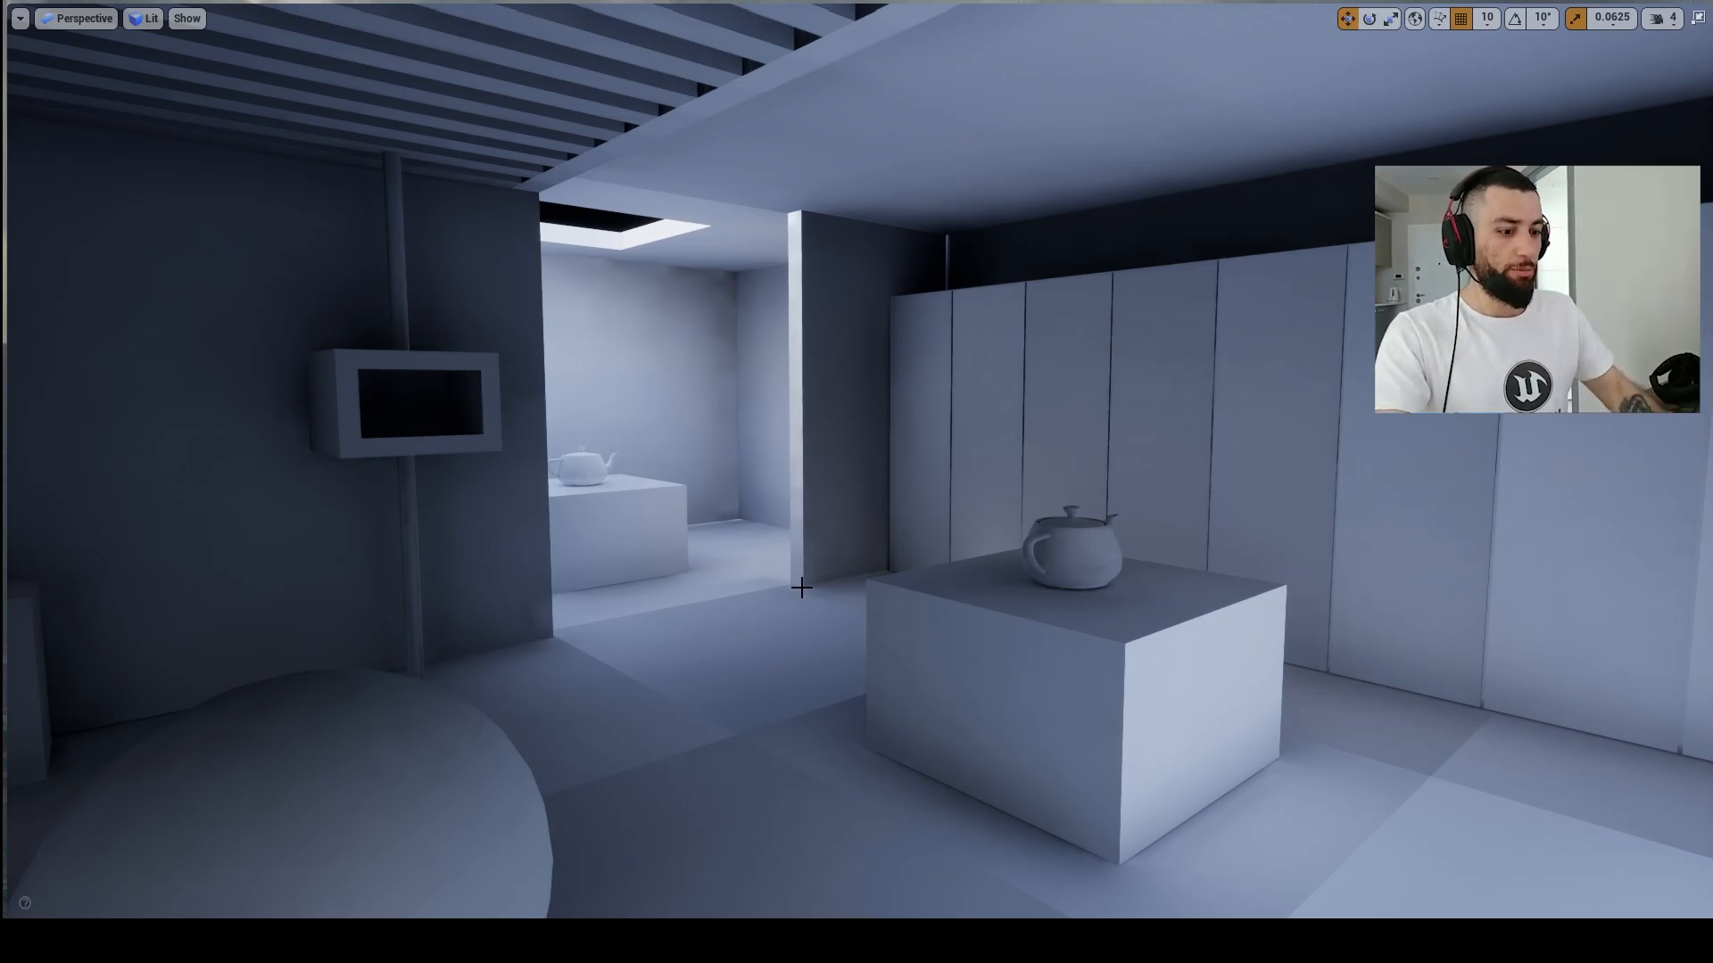
pyautogui.press('F11')
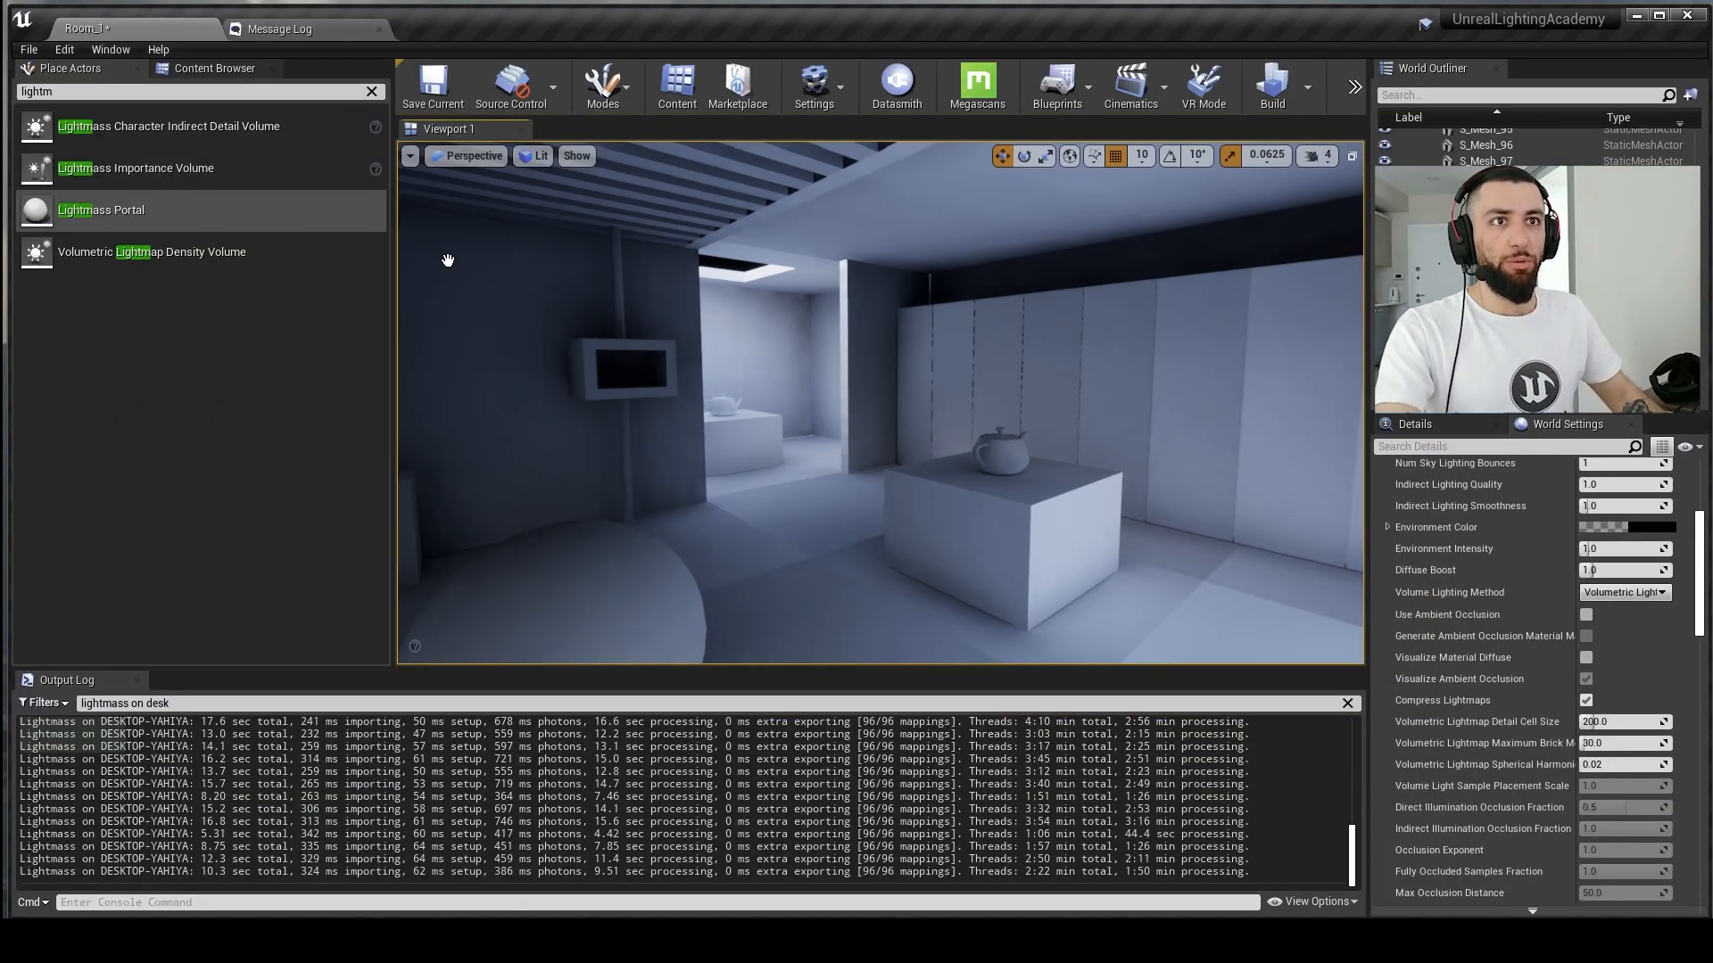
# Step: Place a Lightmass Portal in the open doorway at X 670, Y 390, Z 150, rotated 90° about Z and scaled 125.5 in Y
pyautogui.moveTo(100, 210); pyautogui.dragTo(927, 397)
pyautogui.press('e')
pyautogui.press('w')
pyautogui.moveTo(928, 398); pyautogui.dragTo(838, 401, button='right')
pyautogui.press('d')
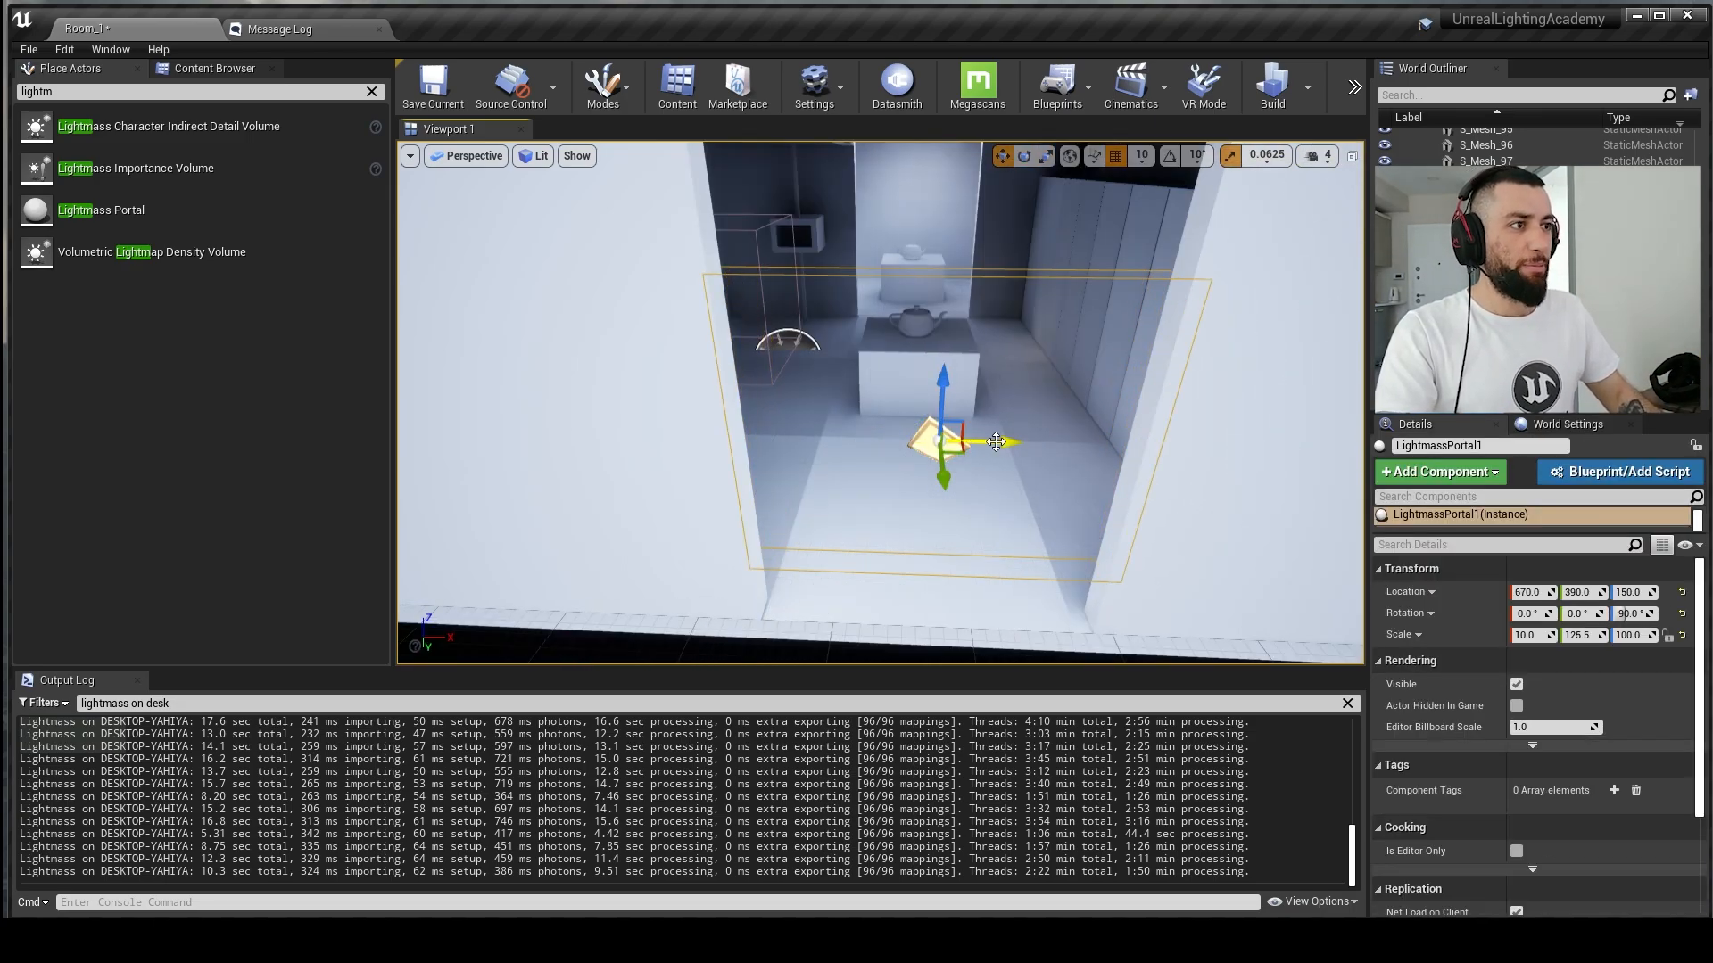
# Step: Fit the portal to the doorway by moving it to X 660 and Z 180 and scaling its height to about 181.87
pyautogui.moveTo(995, 442); pyautogui.dragTo(976, 441)
pyautogui.moveTo(976, 442); pyautogui.dragTo(976, 379, button='right')
pyautogui.press('s')
pyautogui.press('r')
pyautogui.moveTo(911, 446)
pyautogui.mouseDown()
pyautogui.moveTo(911, 412)
pyautogui.moveTo(911, 432)
pyautogui.mouseUp()
pyautogui.press('s')
pyautogui.moveTo(911, 432); pyautogui.dragTo(911, 404, button='right')
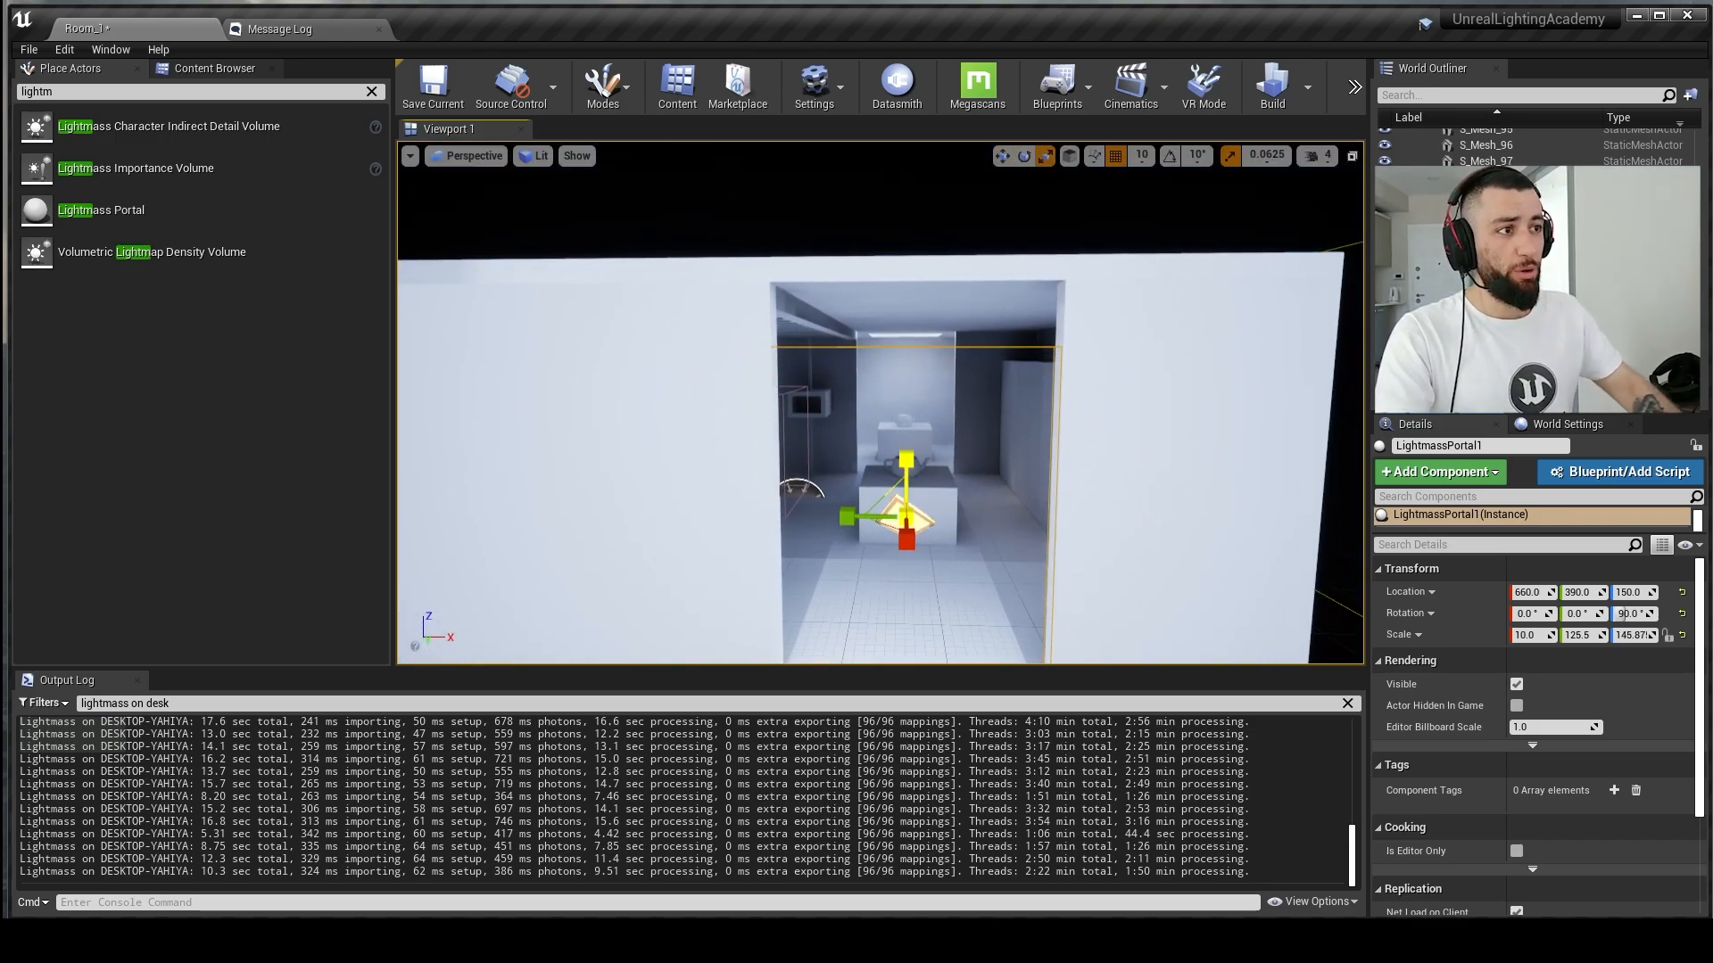
pyautogui.moveTo(906, 460); pyautogui.dragTo(907, 402)
pyautogui.press('s')
pyautogui.moveTo(1154, 436); pyautogui.dragTo(1155, 450, button='right')
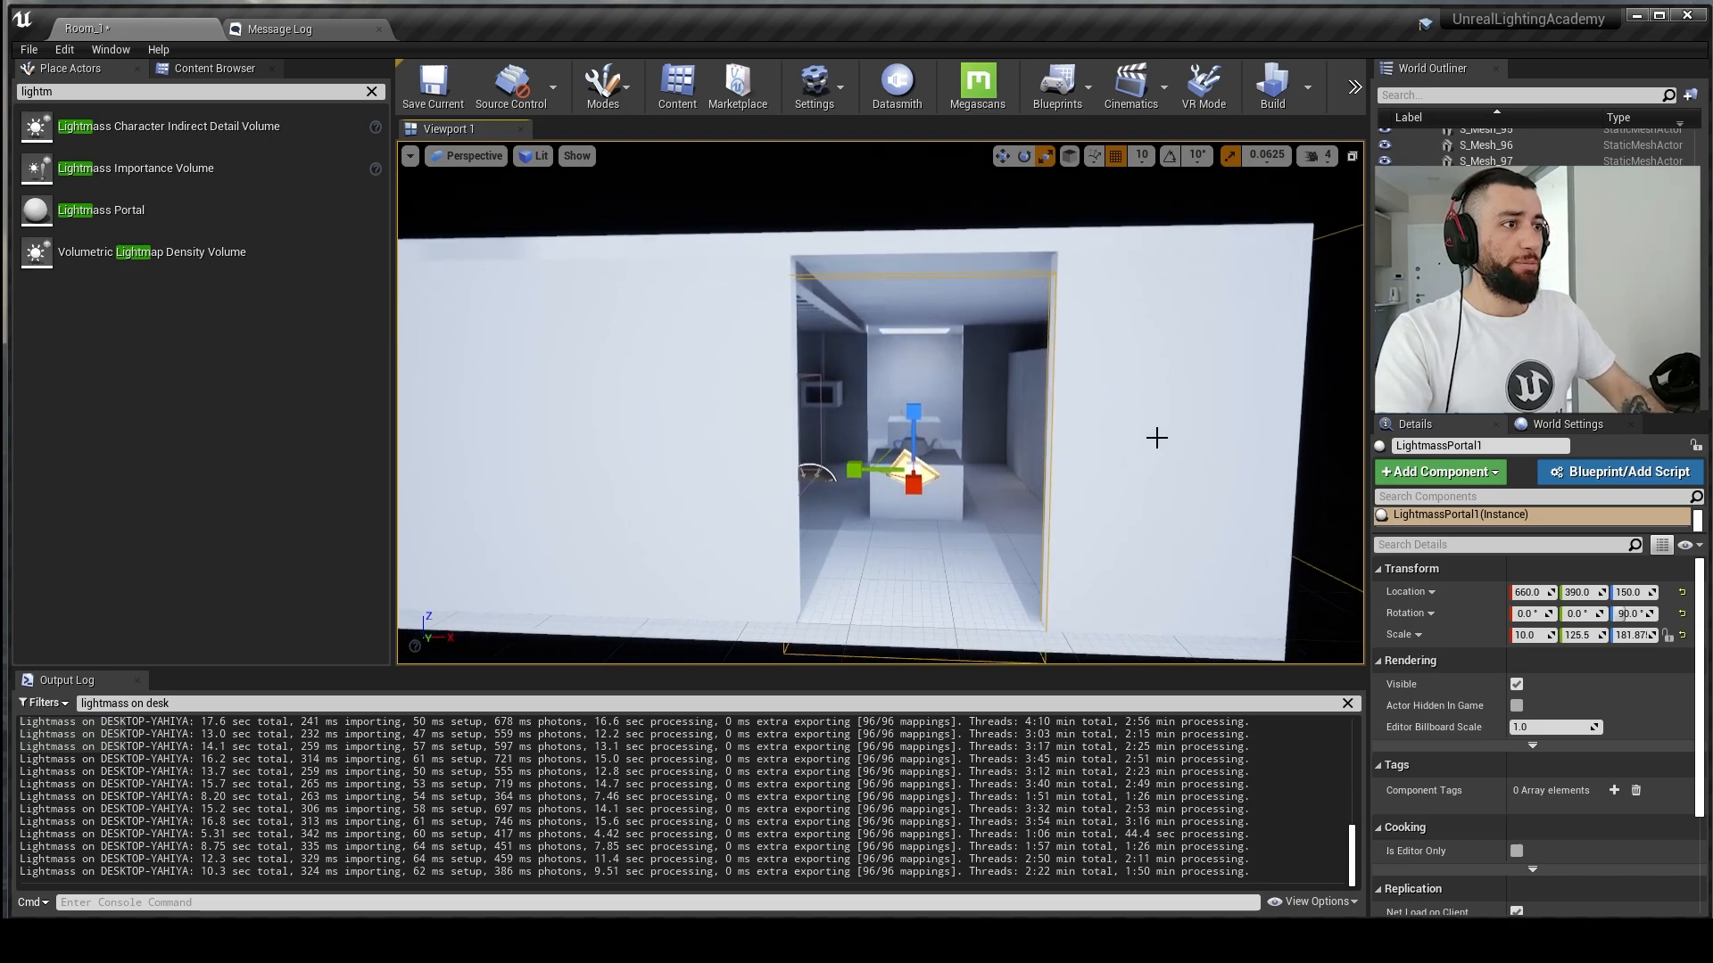
pyautogui.press('w')
pyautogui.press('s')
pyautogui.moveTo(912, 378); pyautogui.dragTo(870, 378, button='right')
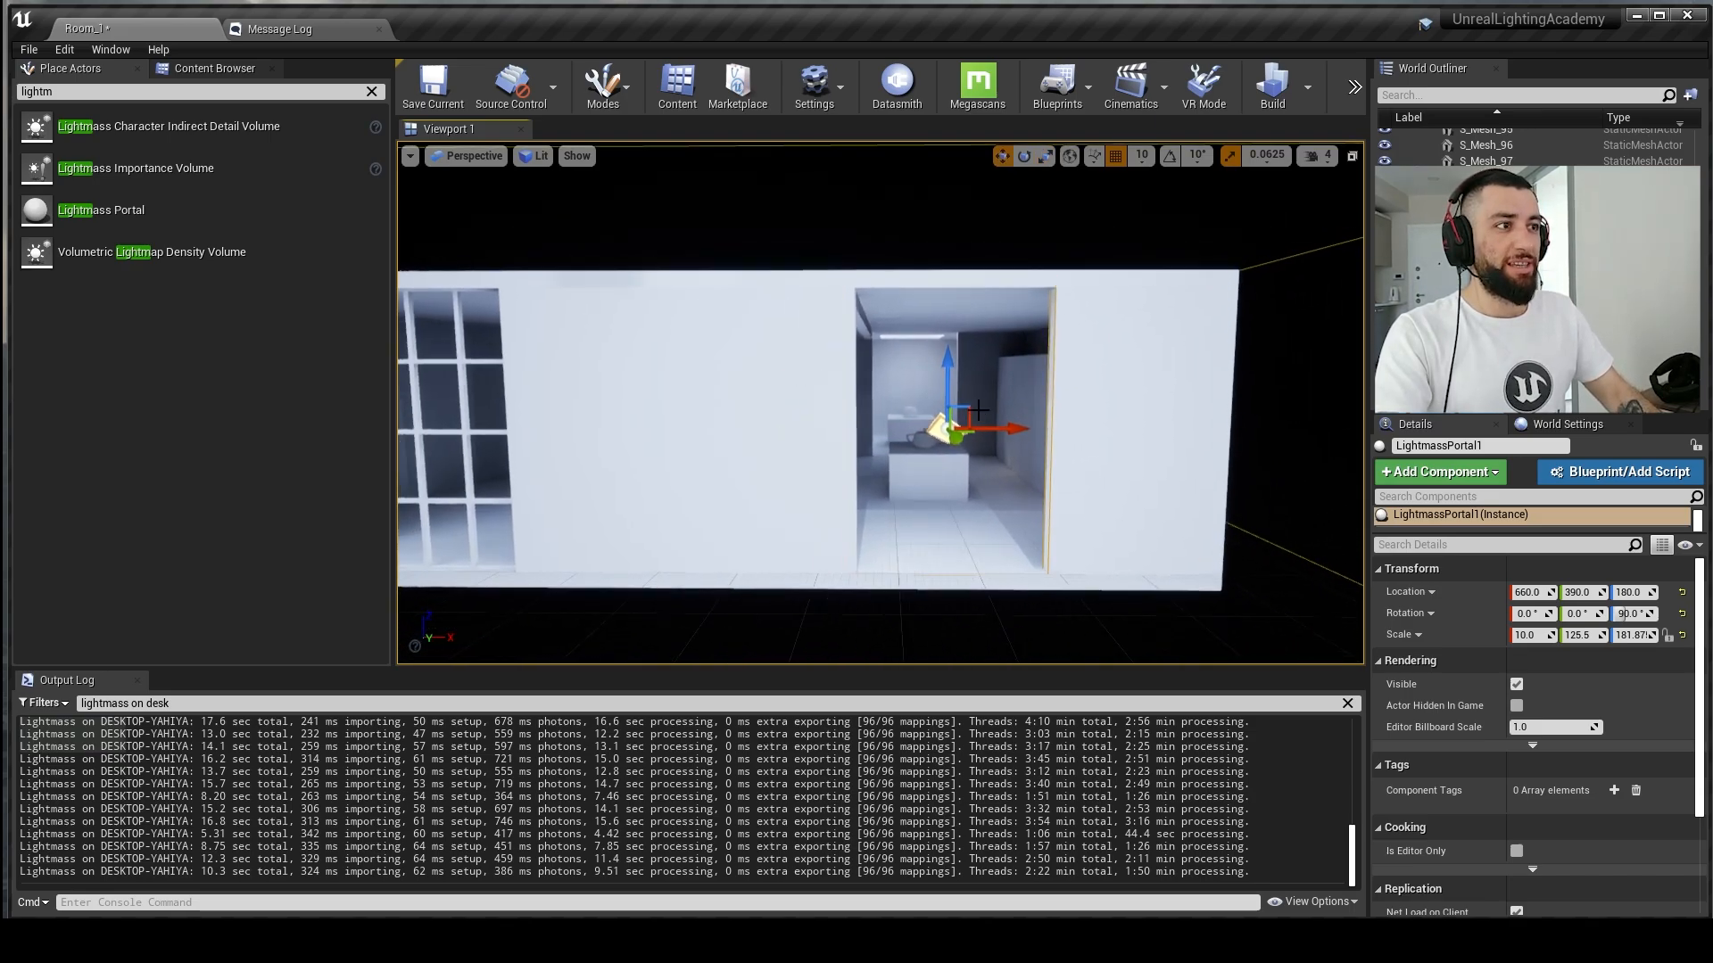
# Step: Duplicate the doorway's Lightmass Portal along the facade to the gridded window at X 0
pyautogui.keyDown('alt'); pyautogui.keyDown('shift'); pyautogui.moveTo(981, 432); pyautogui.dragTo(446, 430); pyautogui.keyUp('shift'); pyautogui.keyUp('alt')
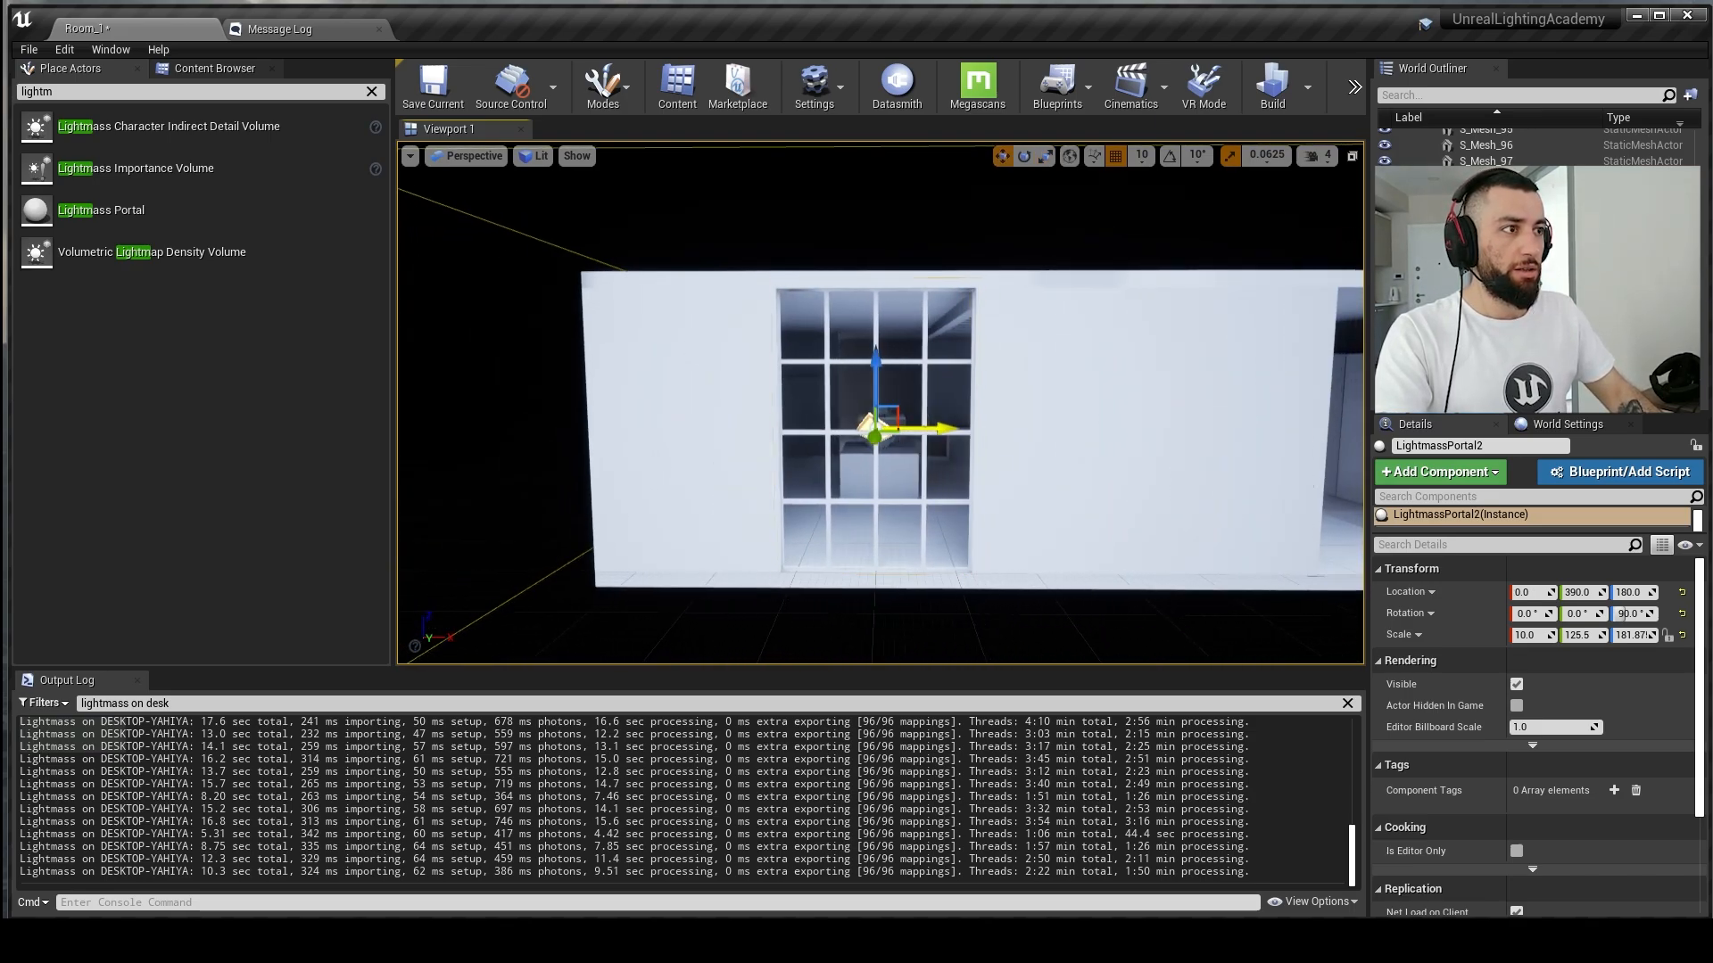
pyautogui.moveTo(932, 424); pyautogui.dragTo(1004, 574, button='right')
pyautogui.press('e')
pyautogui.press('w')
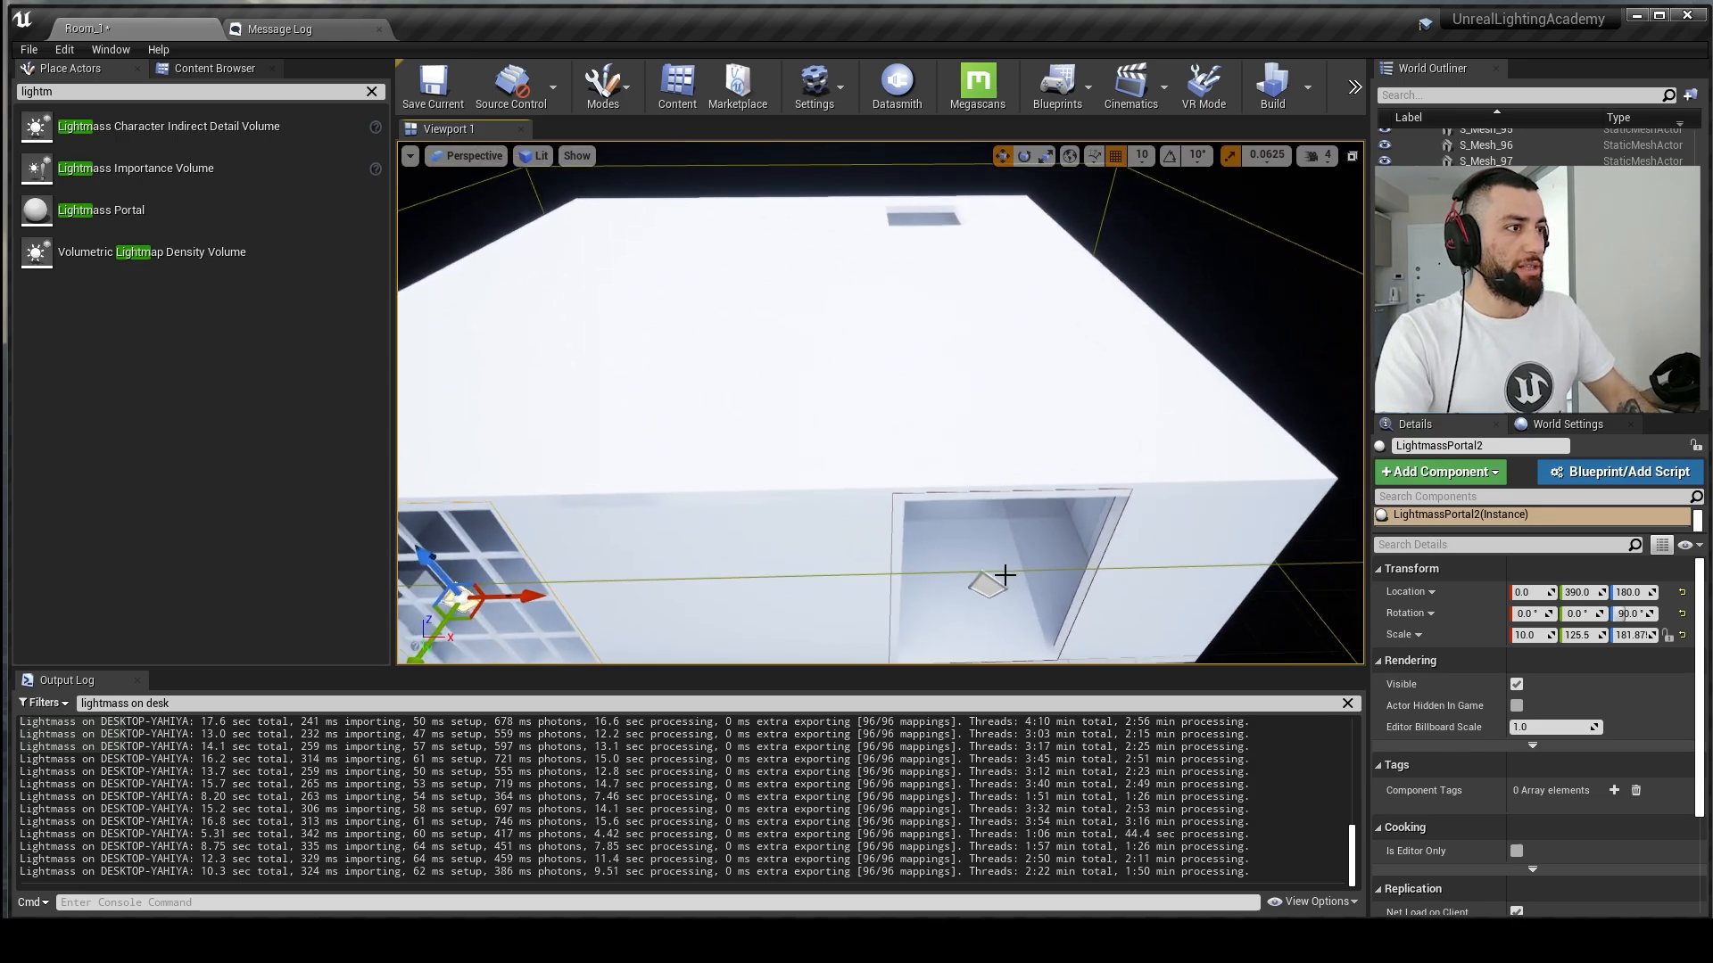
# Step: Duplicate the doorway portal above the roof skylight at X 670, Y -590, turn it flat and scale it to about 96.4 by 86.1
pyautogui.click(988, 590)
pyautogui.keyDown('alt'); pyautogui.moveTo(993, 567); pyautogui.dragTo(990, 313); pyautogui.keyUp('alt')
pyautogui.press('a')
pyautogui.moveTo(990, 313); pyautogui.dragTo(1164, 401, button='right')
pyautogui.keyDown('shift'); pyautogui.moveTo(1164, 401); pyautogui.dragTo(419, 403); pyautogui.keyUp('shift')
pyautogui.press('e')
pyautogui.moveTo(1026, 310); pyautogui.dragTo(911, 398)
pyautogui.moveTo(817, 381); pyautogui.dragTo(902, 358)
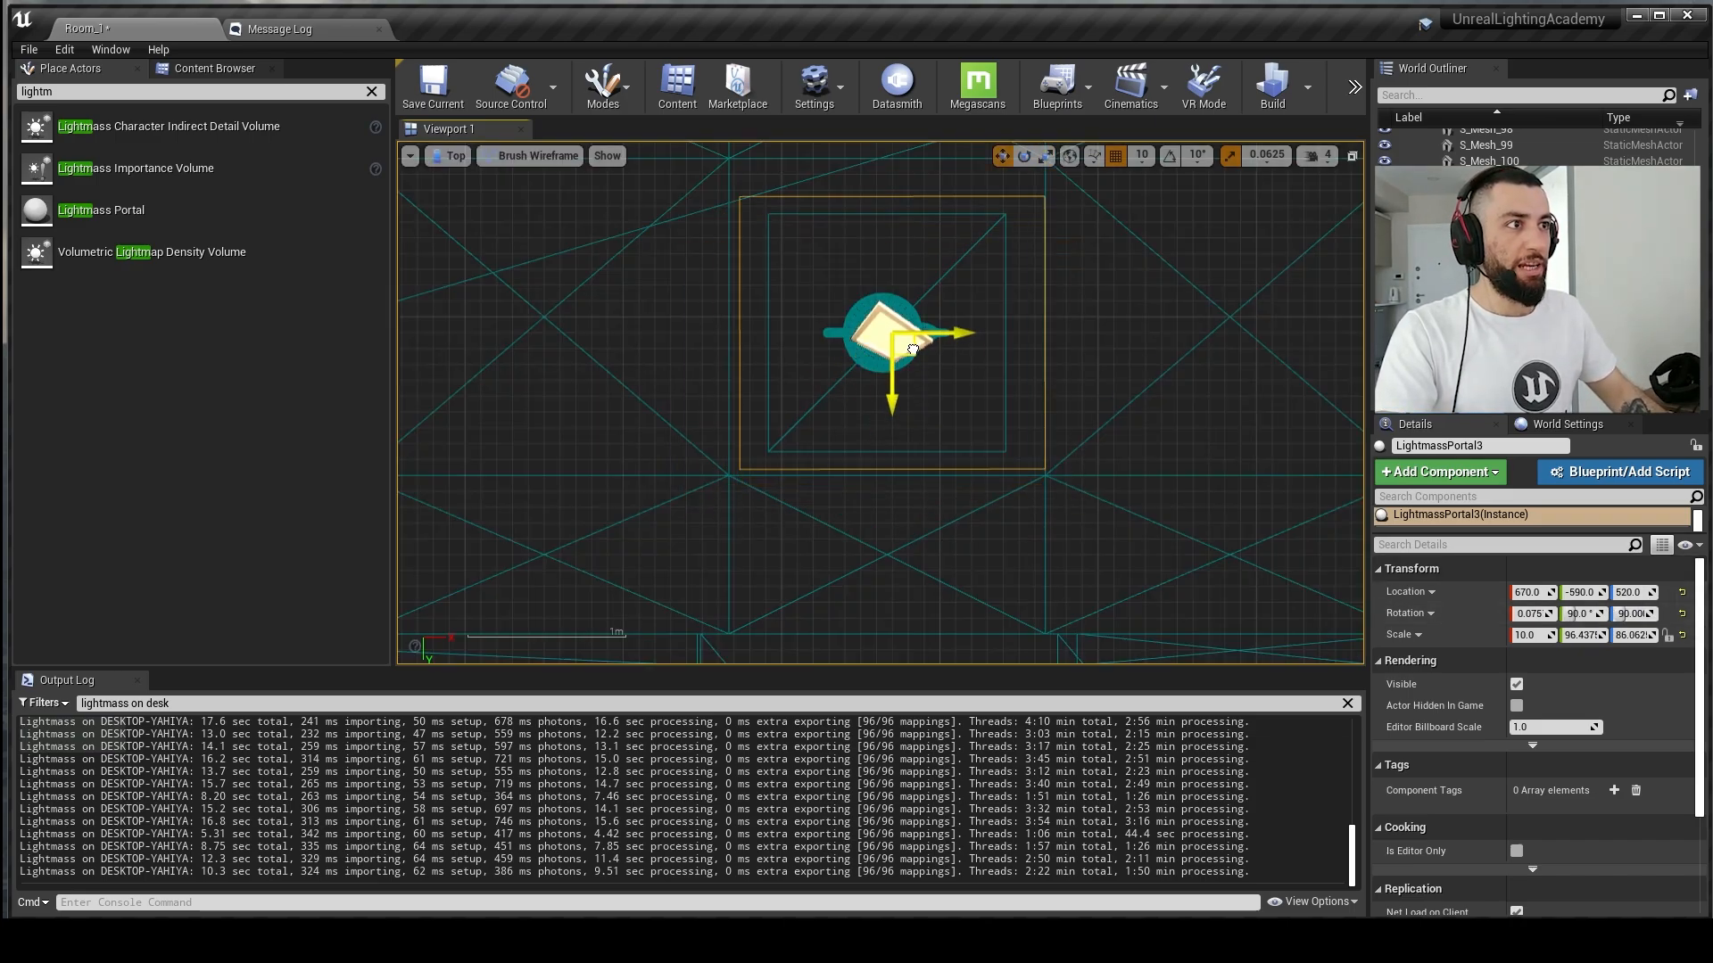
# Step: Lower the skylight portal into the roof opening at Z 360 and align it at Y -600
pyautogui.hotkey('alt', 'shift', 'h')
pyautogui.scroll(-3, 854, 385)
pyautogui.moveTo(872, 392); pyautogui.dragTo(934, 289, button='right')
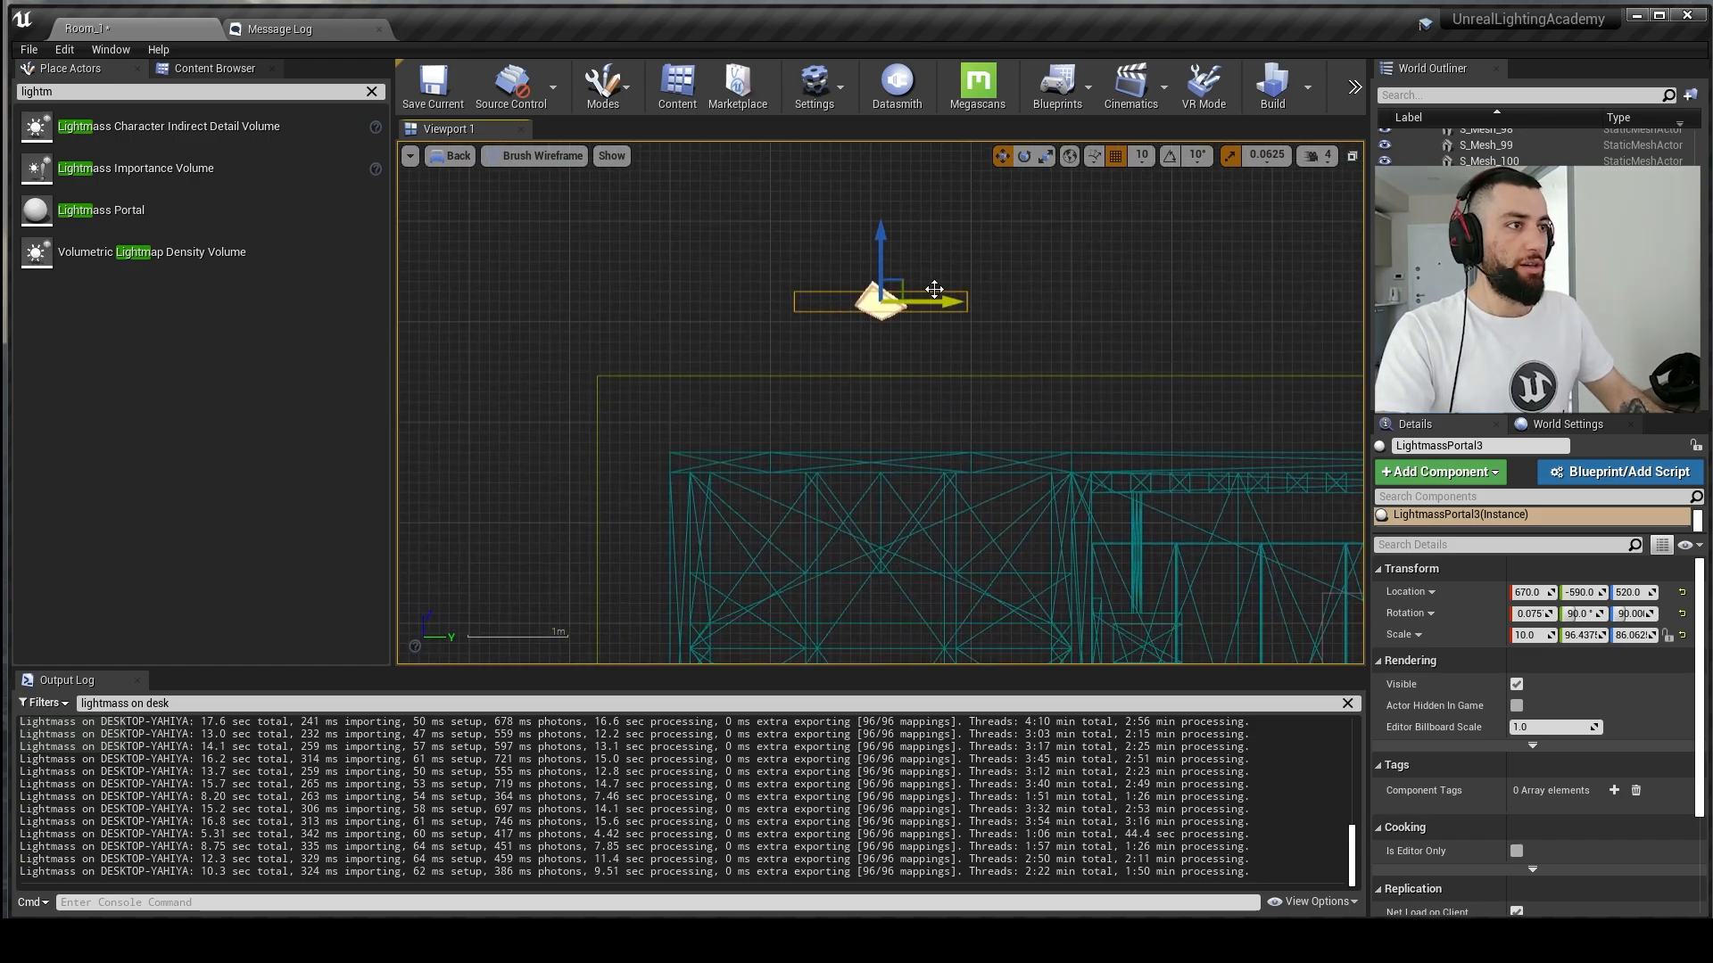
pyautogui.hotkey('alt', 'g')
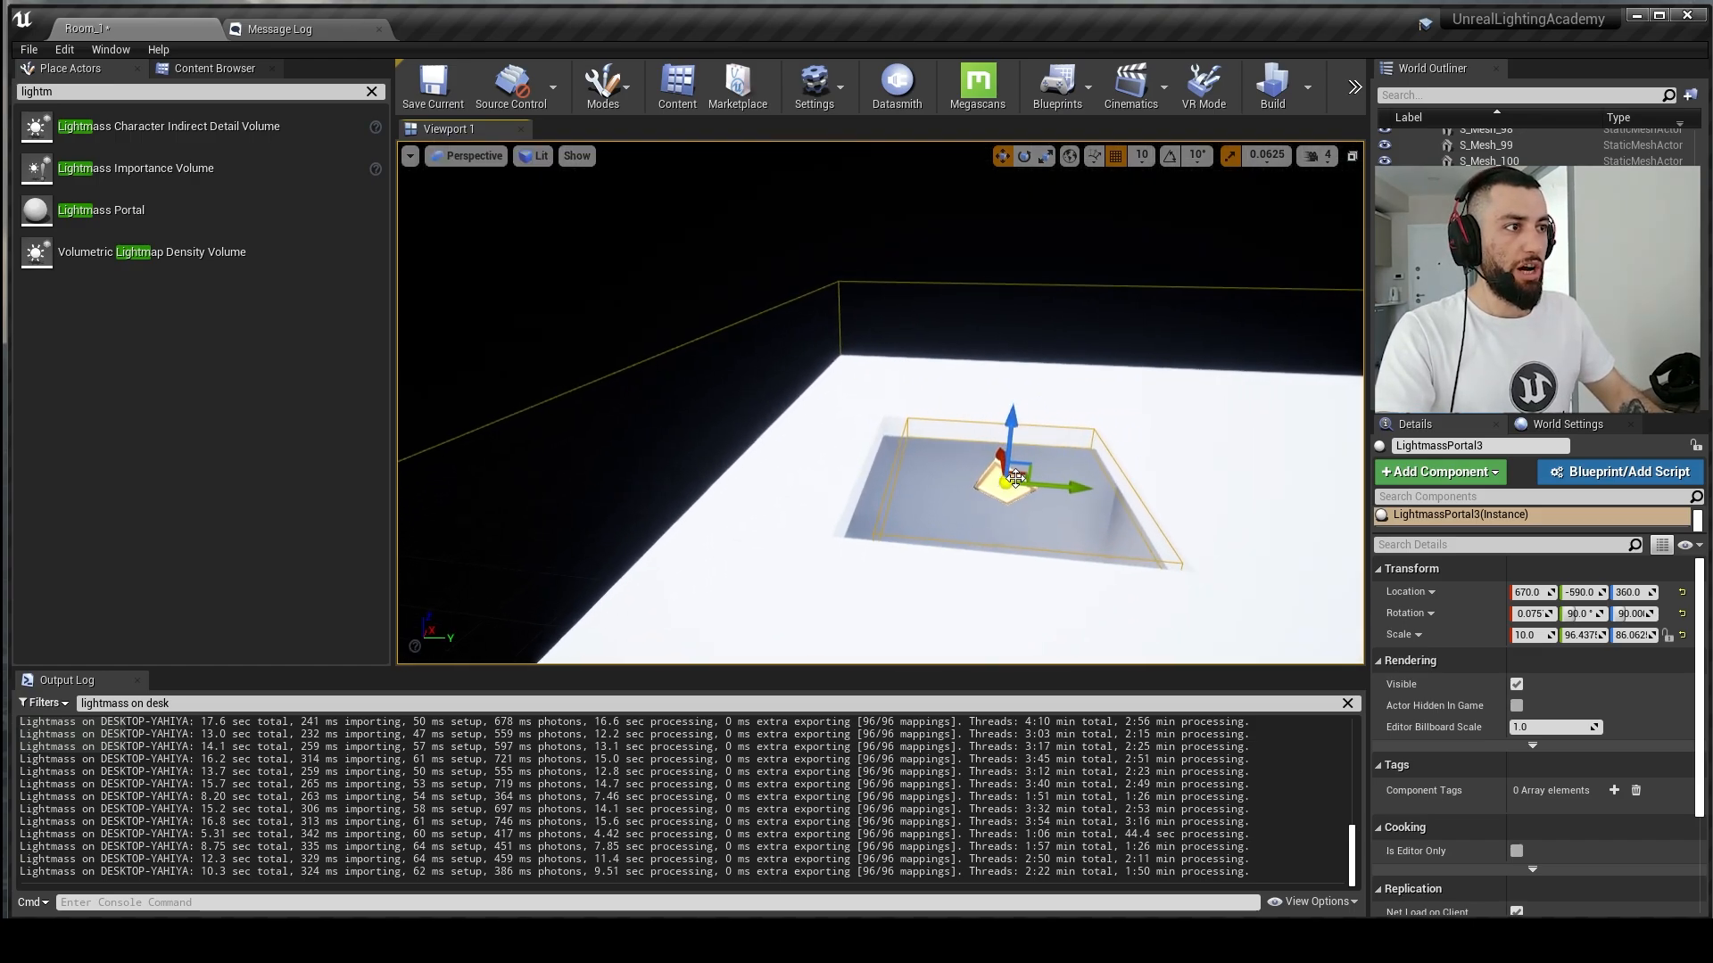
pyautogui.press('w')
pyautogui.moveTo(1072, 497); pyautogui.dragTo(1120, 501, button='right')
pyautogui.press('s')
# Step: Return to the first saved camera view, rebuild the lighting with the portals and check the skylit room from the second view
pyautogui.press('1')
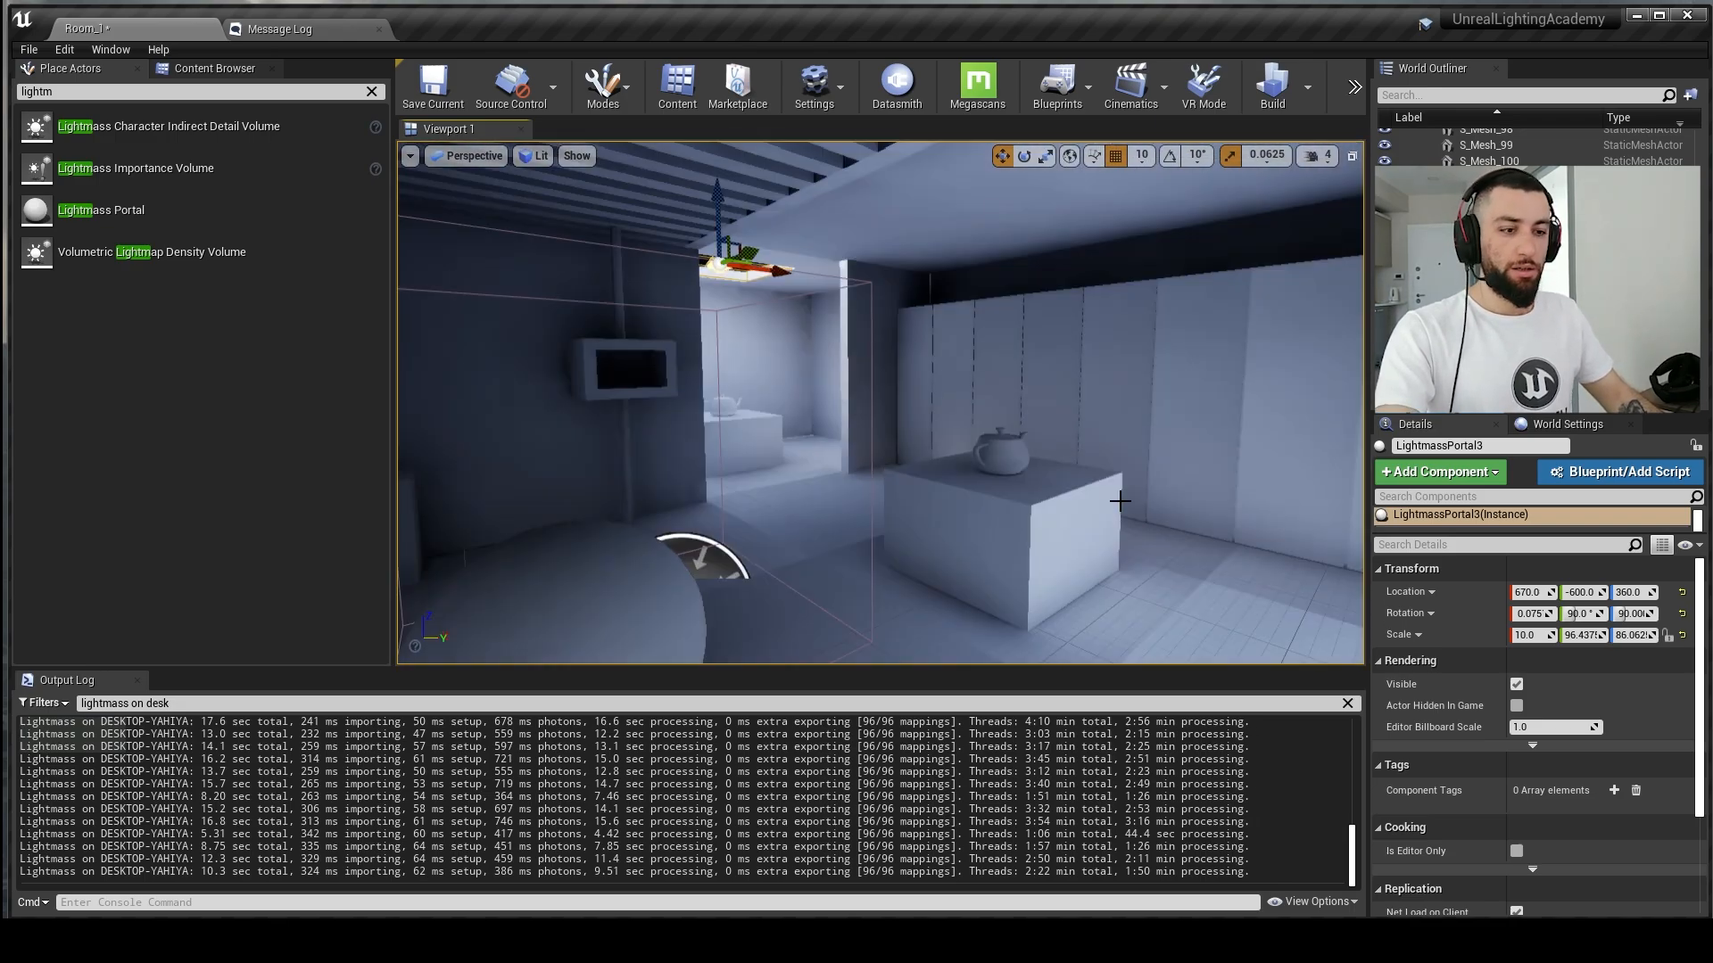
pyautogui.click(1286, 93)
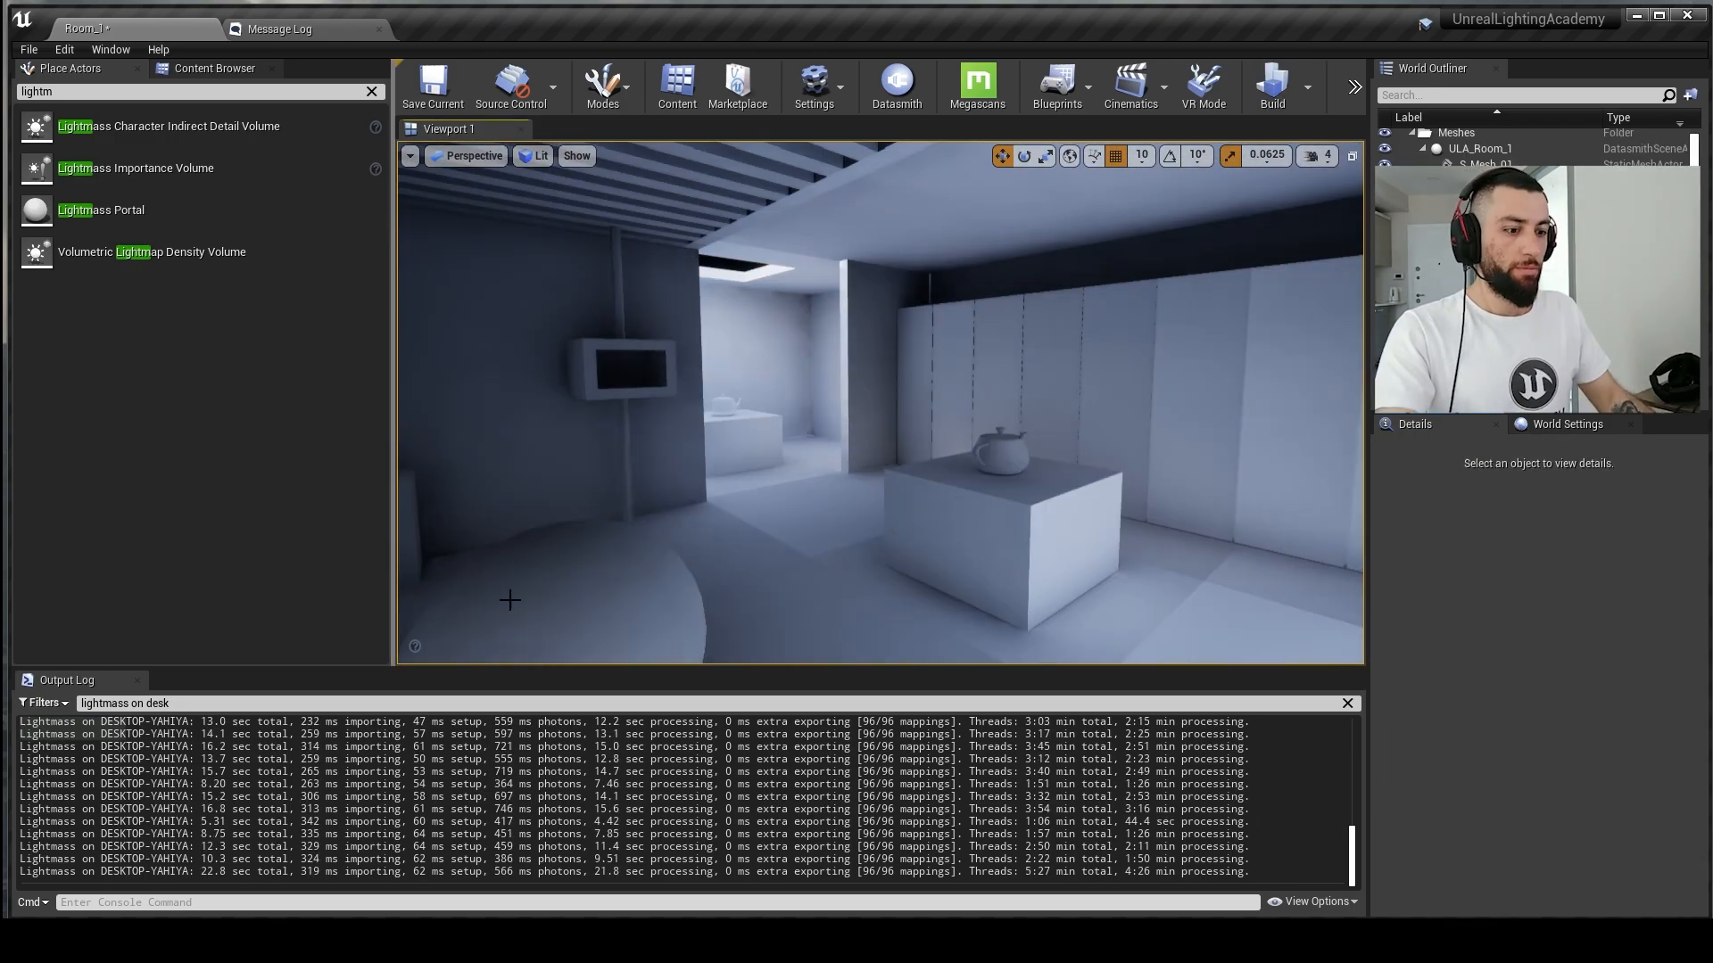
pyautogui.press('2')
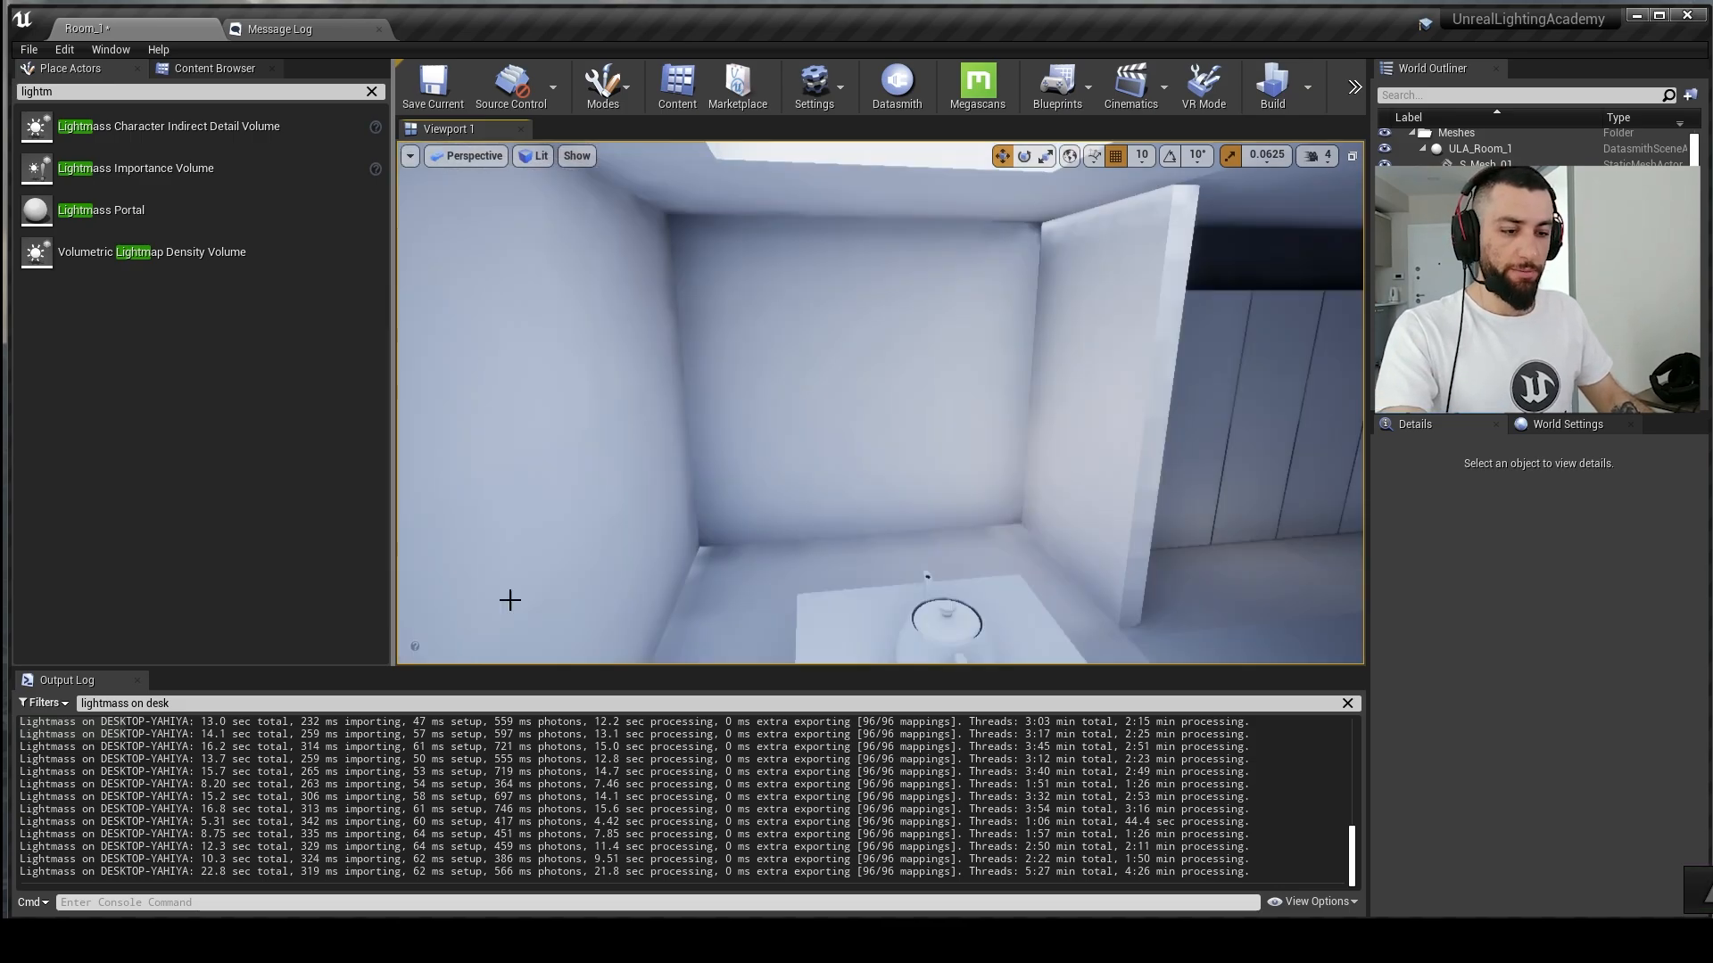
# Step: Switch to the Windows screenshots folder, delete ScreenShot00001 and the screenshot after it, and open ScreenShot00000 for comparison
pyautogui.hotkey('alt', 'Tab')
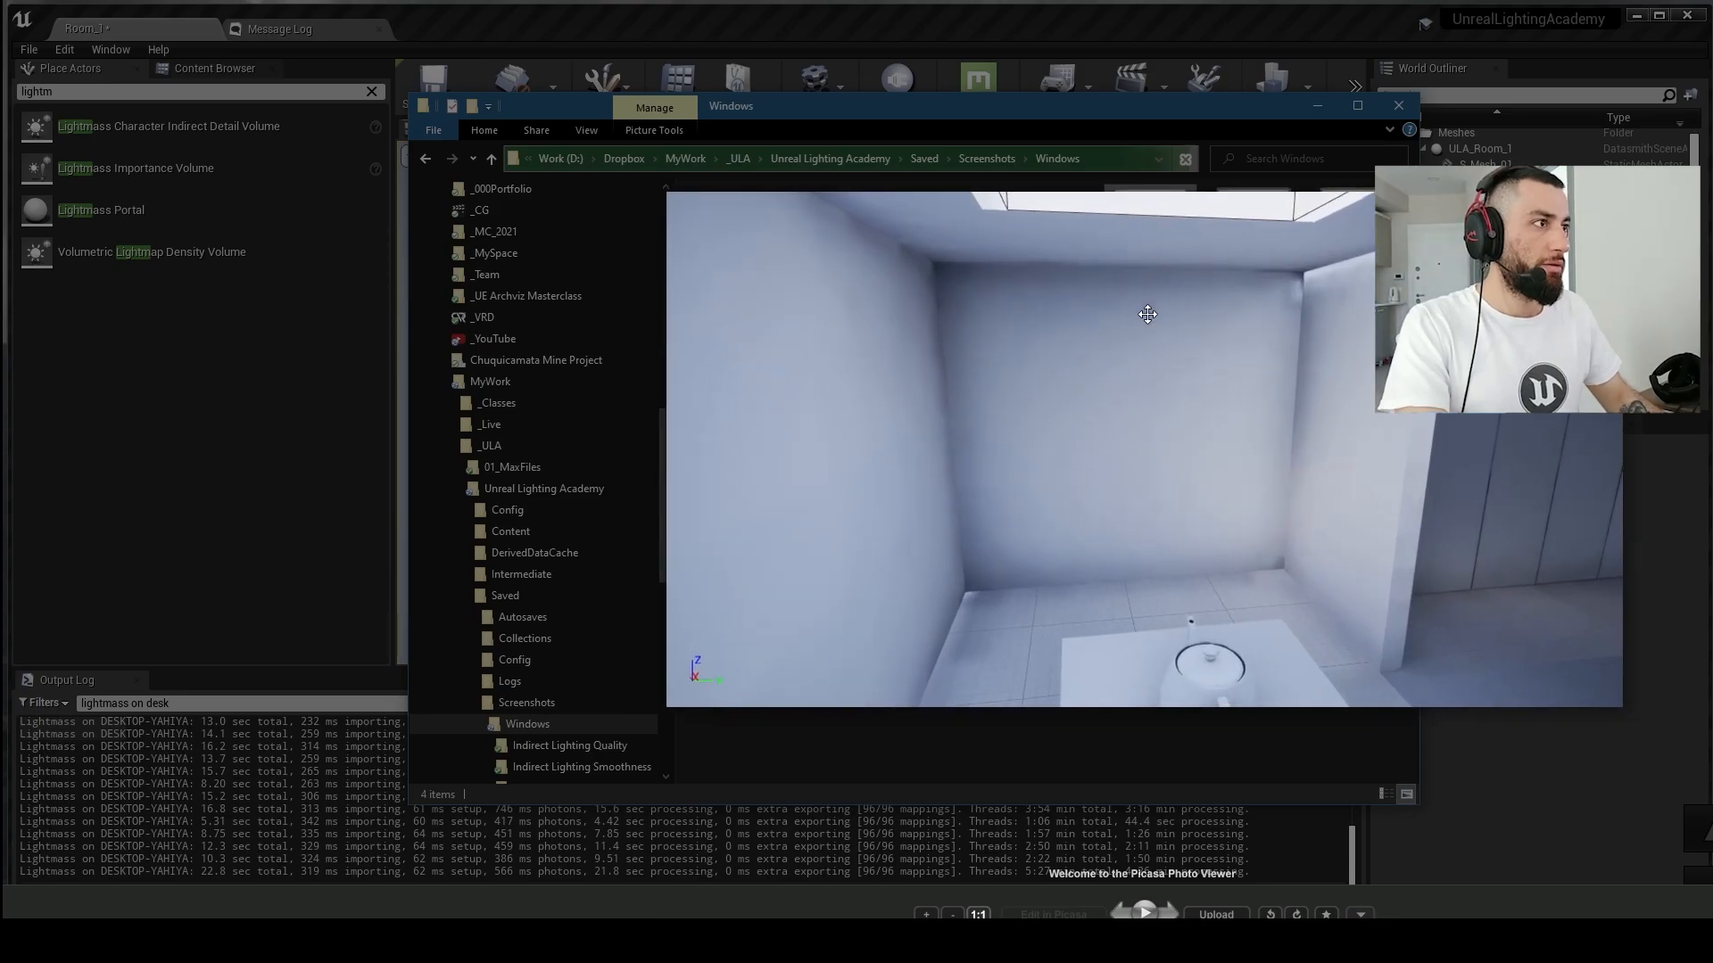
pyautogui.press('Escape')
pyautogui.click(1255, 374)
pyautogui.keyDown('ctrl'); pyautogui.click(1336, 250); pyautogui.keyUp('ctrl')
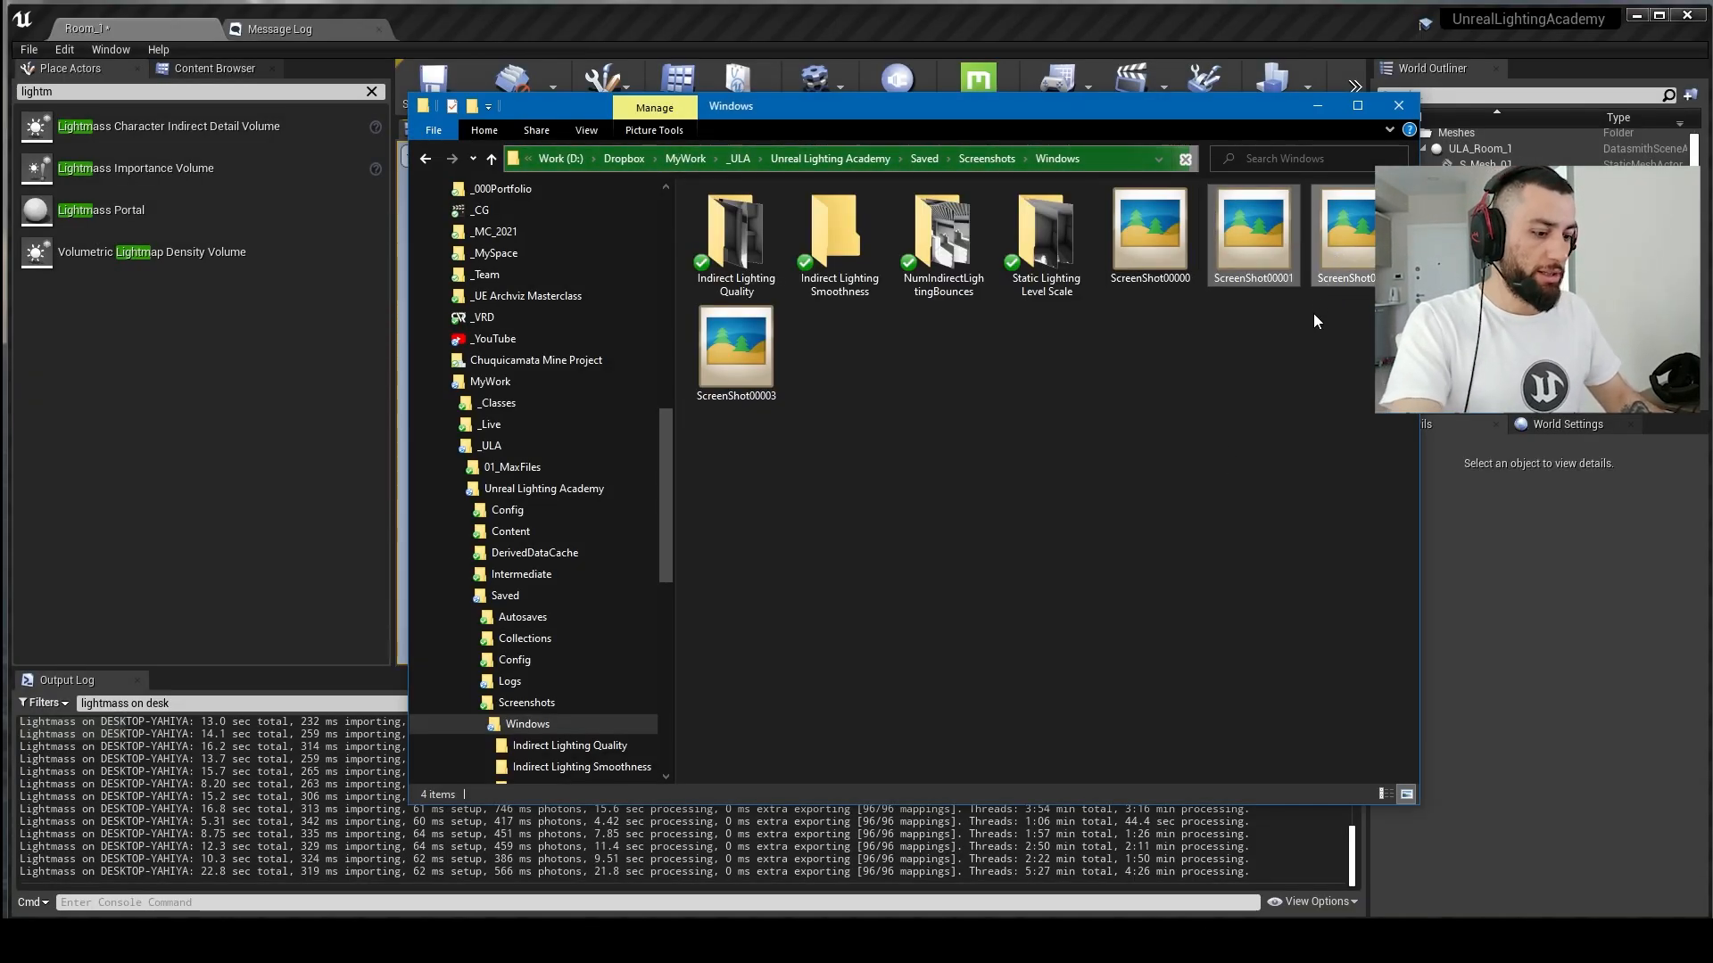
pyautogui.press('Delete')
pyautogui.doubleClick(1179, 239)
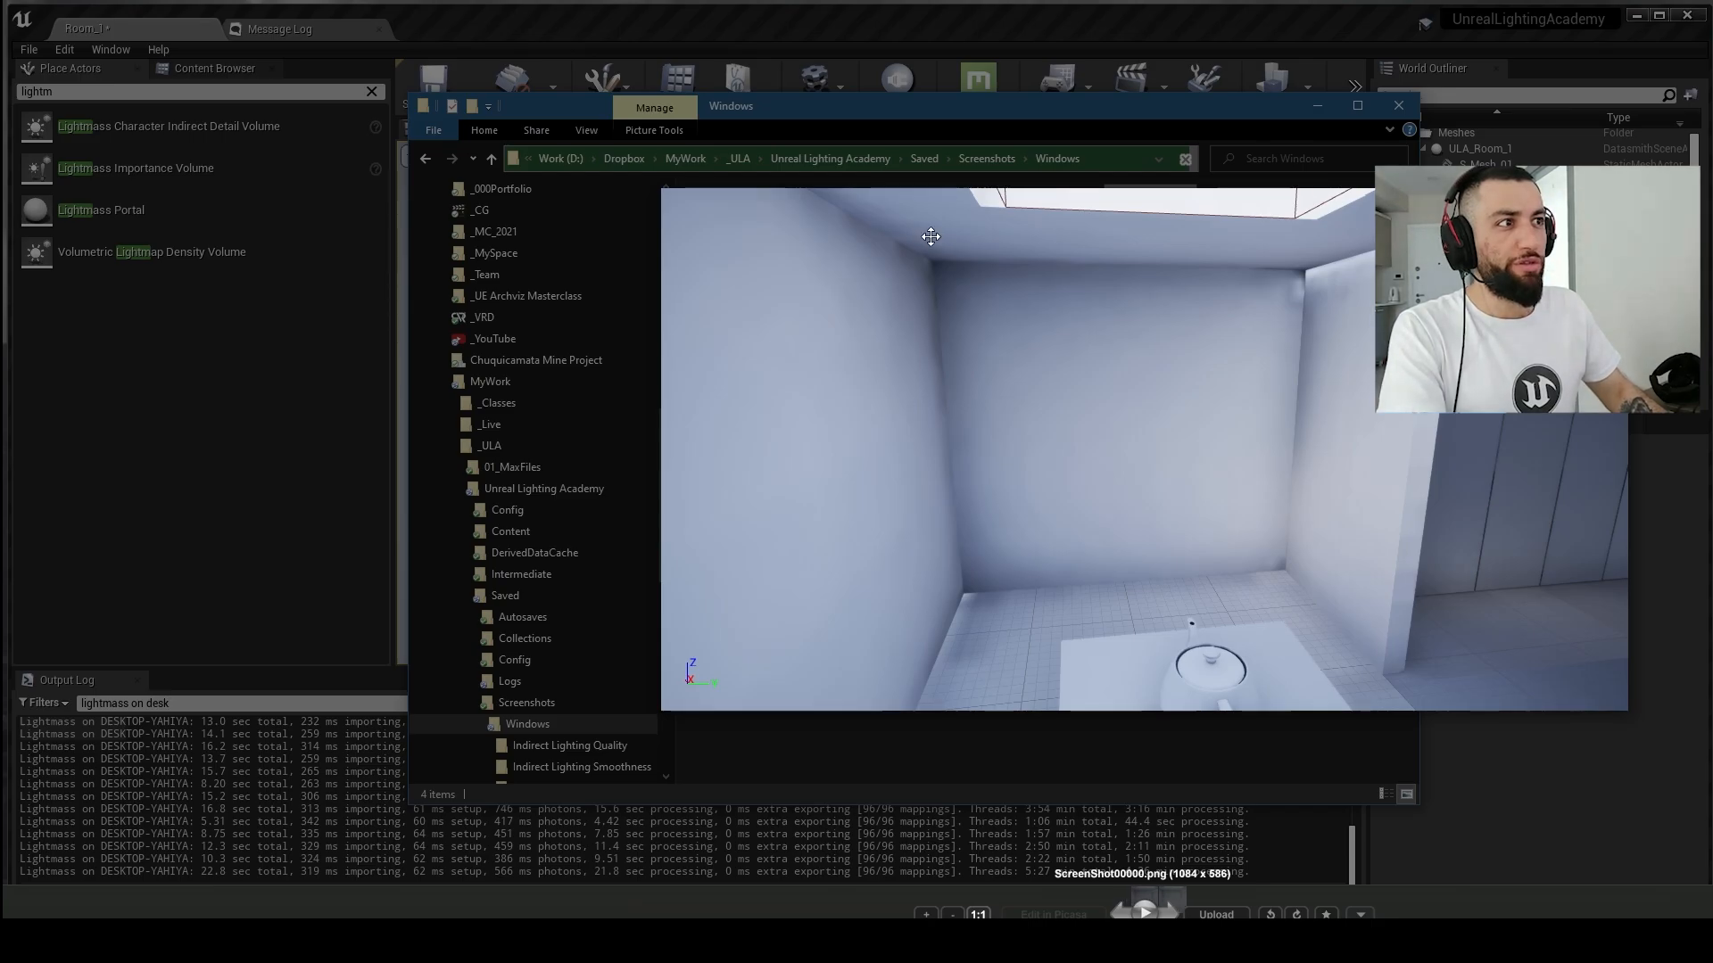
# Step: Compare ScreenShot00000 and ScreenShot00003 back and forth, close the image viewer and return to the Unreal Editor
pyautogui.press('Right')
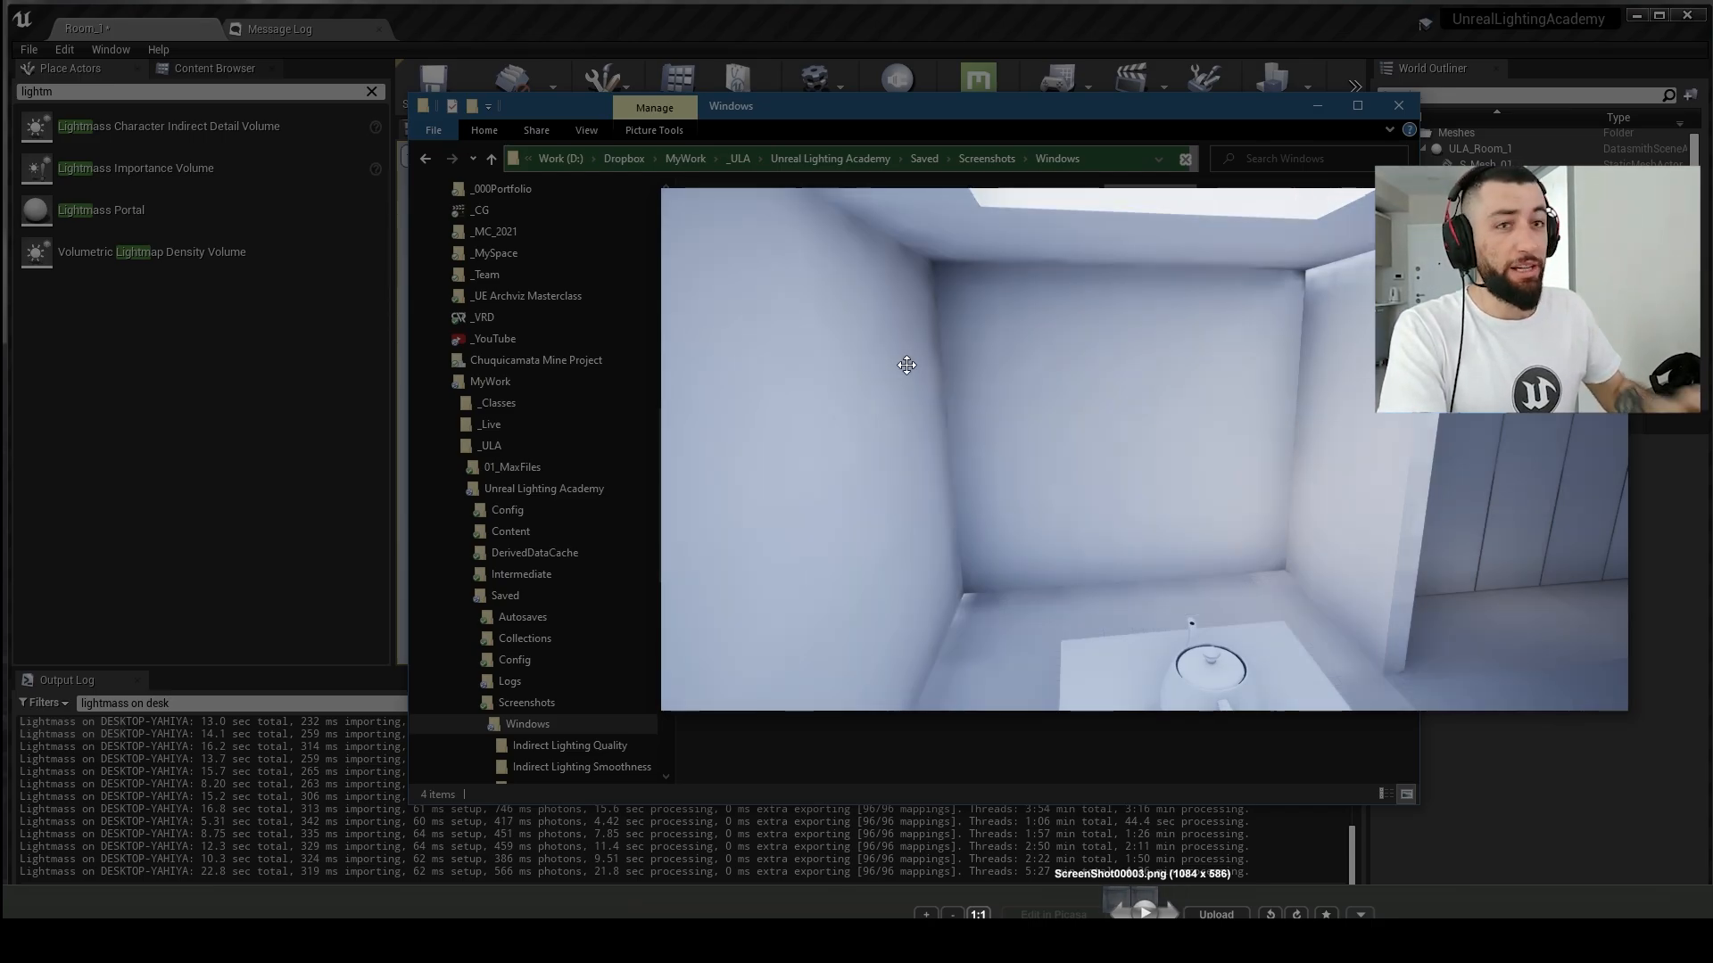
pyautogui.press('Right')
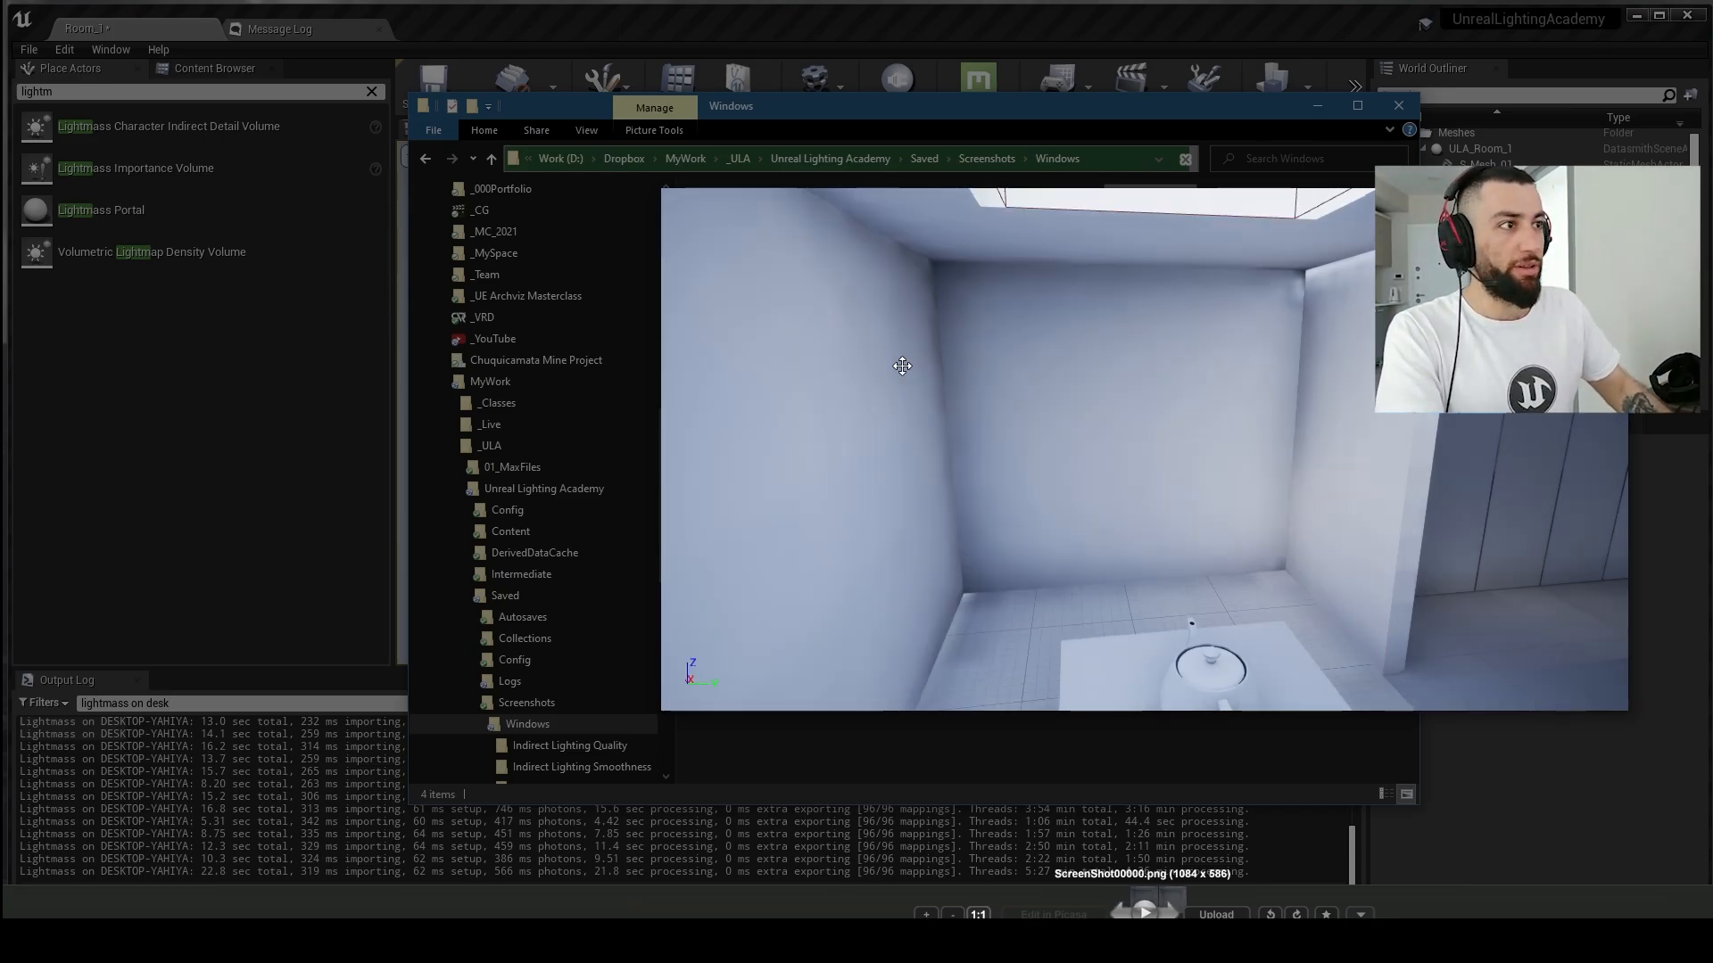
pyautogui.press('Right')
pyautogui.press('Right')
pyautogui.press('Right')
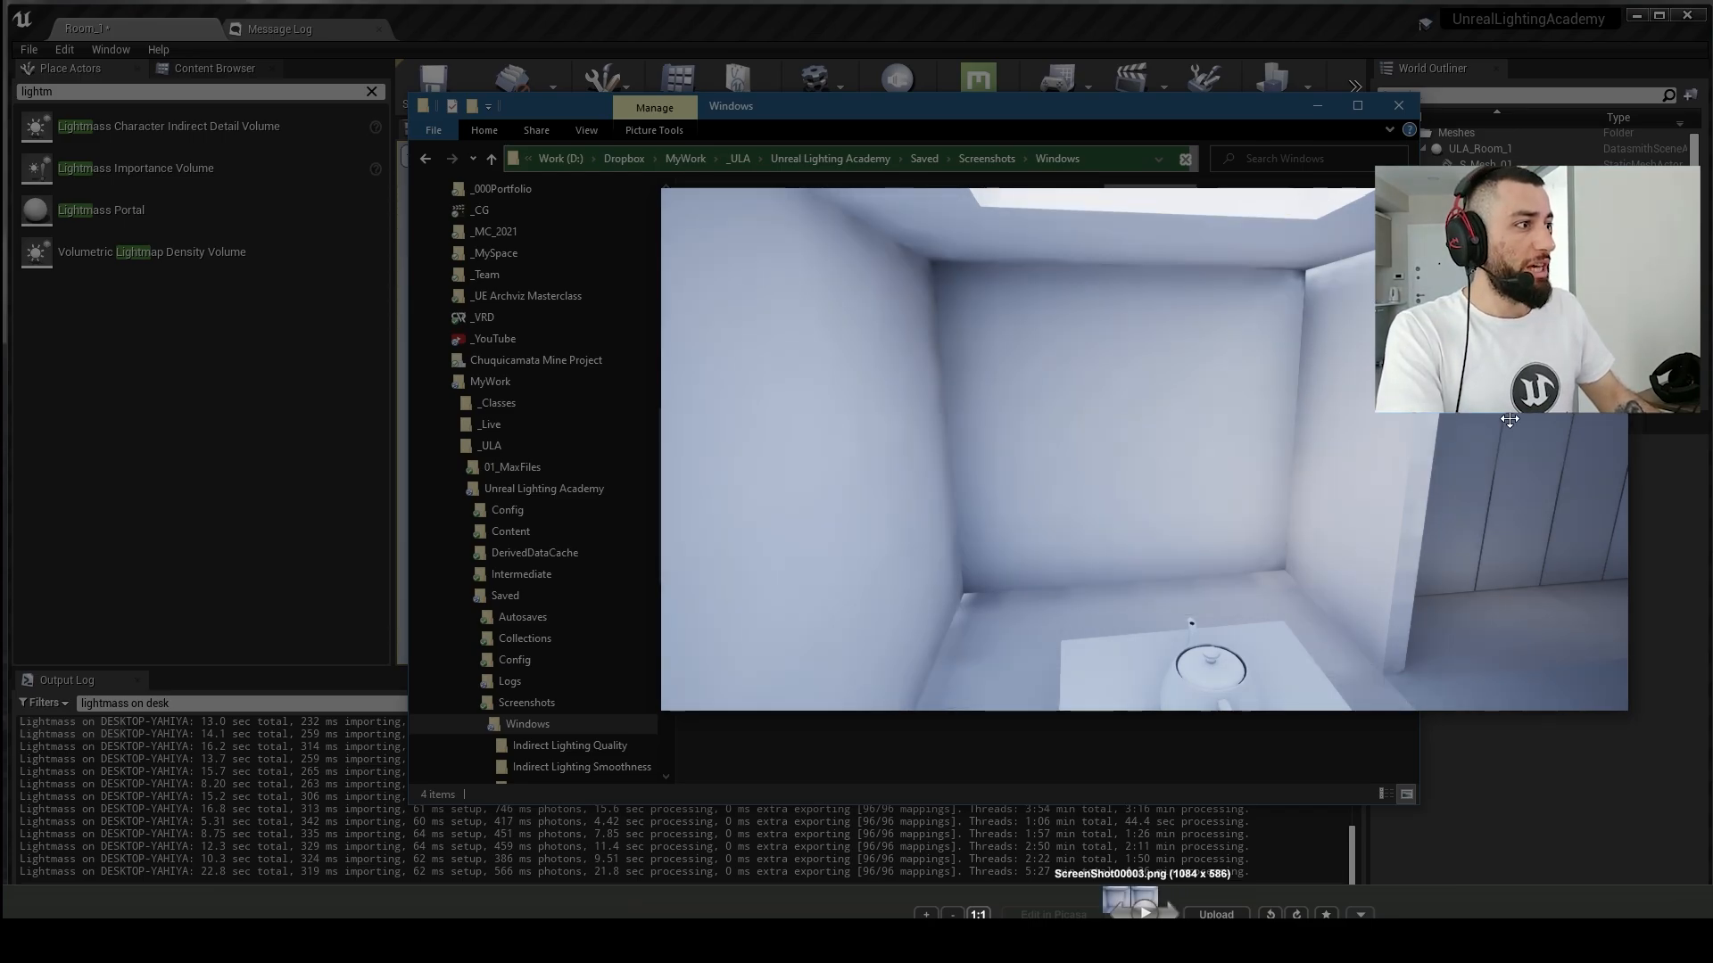
pyautogui.press('Right')
pyautogui.press('Escape')
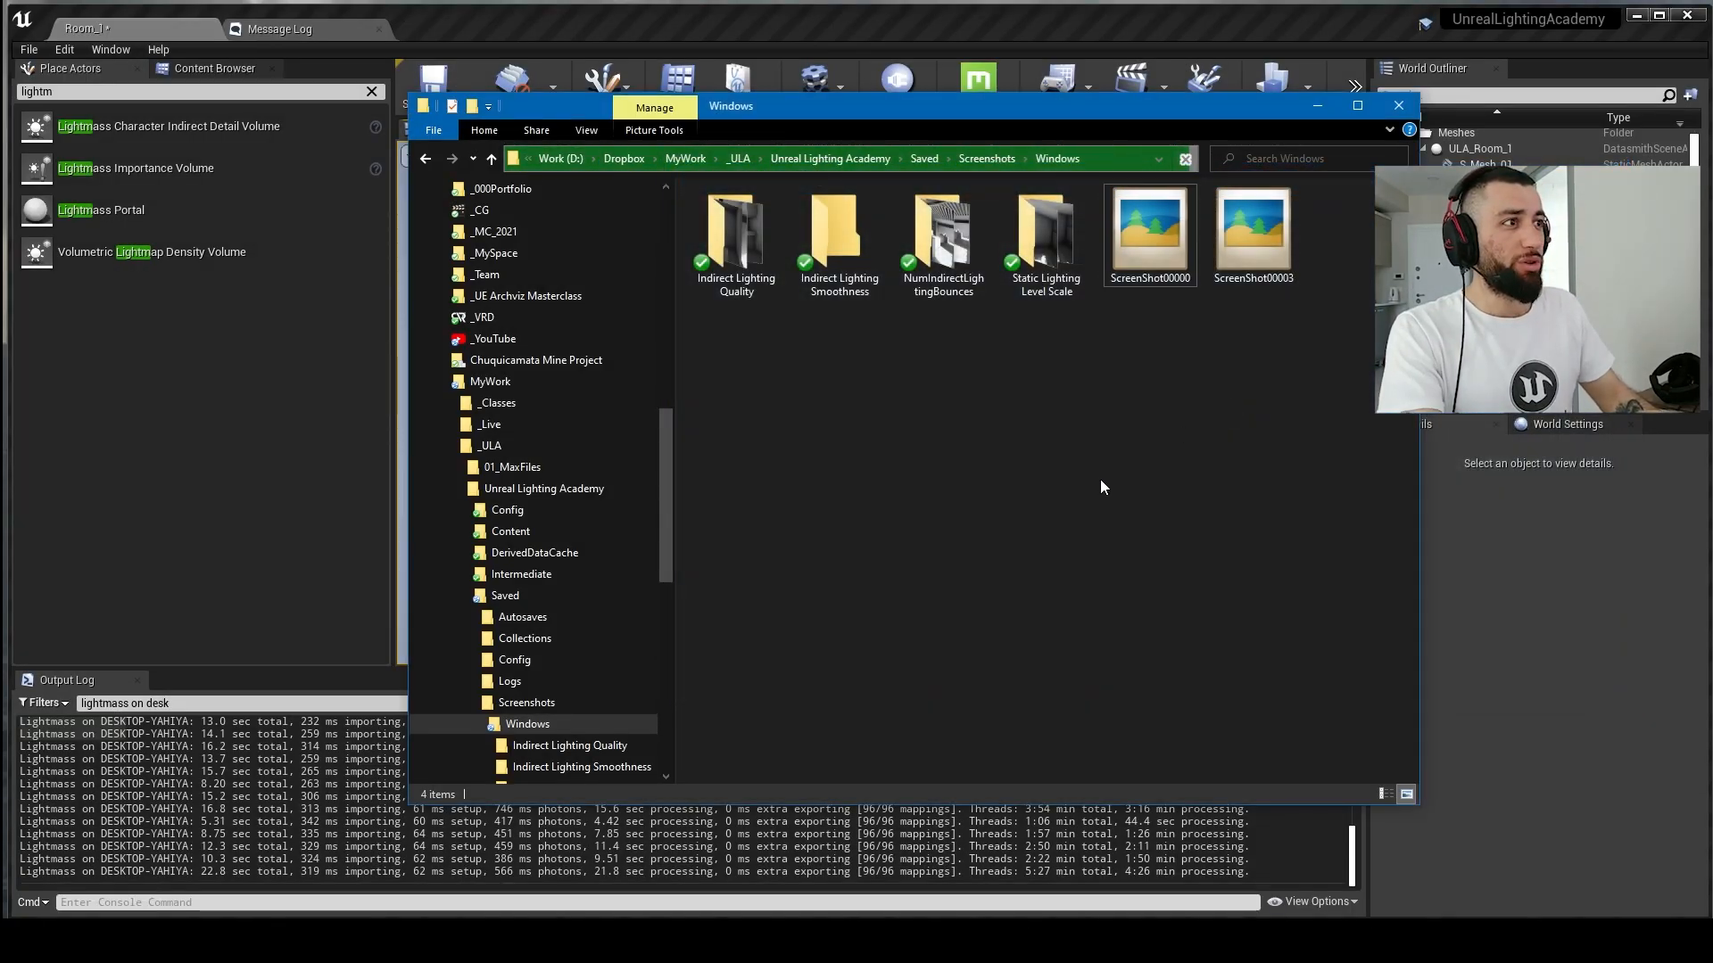
pyautogui.click(961, 32)
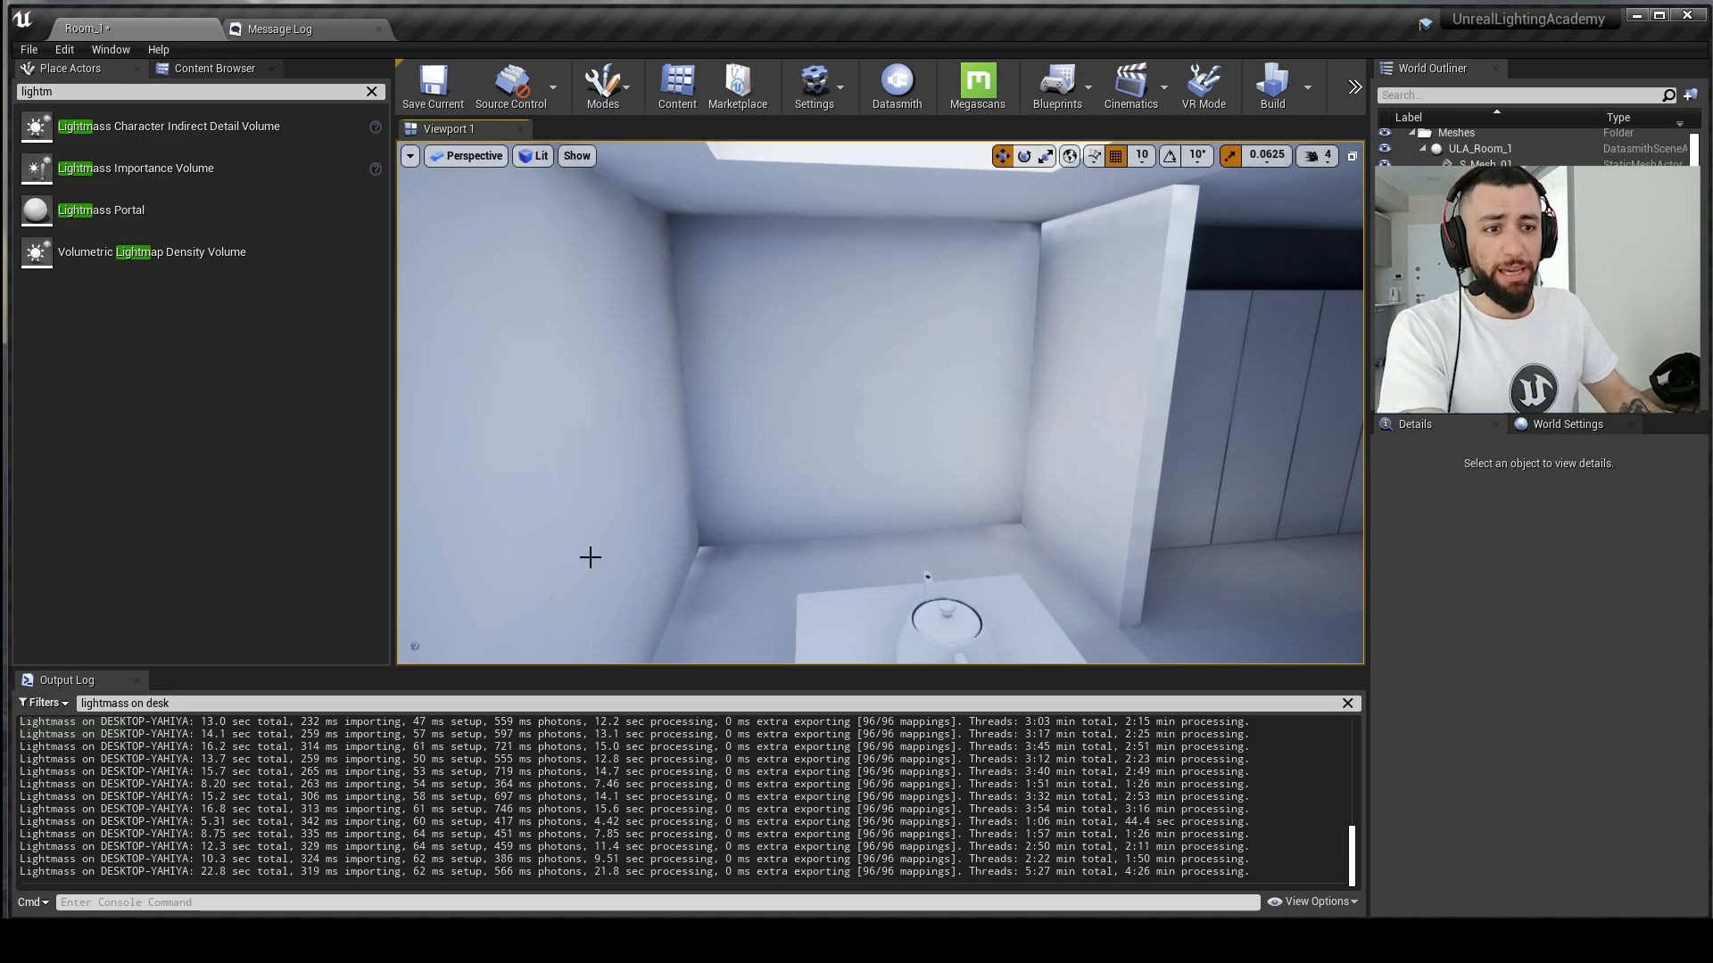
# Step: Copy the whole DirectionalLight definition from Notepad, paste it into the Room_1 level and deselect the new light
pyautogui.moveTo(239, 859); pyautogui.dragTo(213, 859)
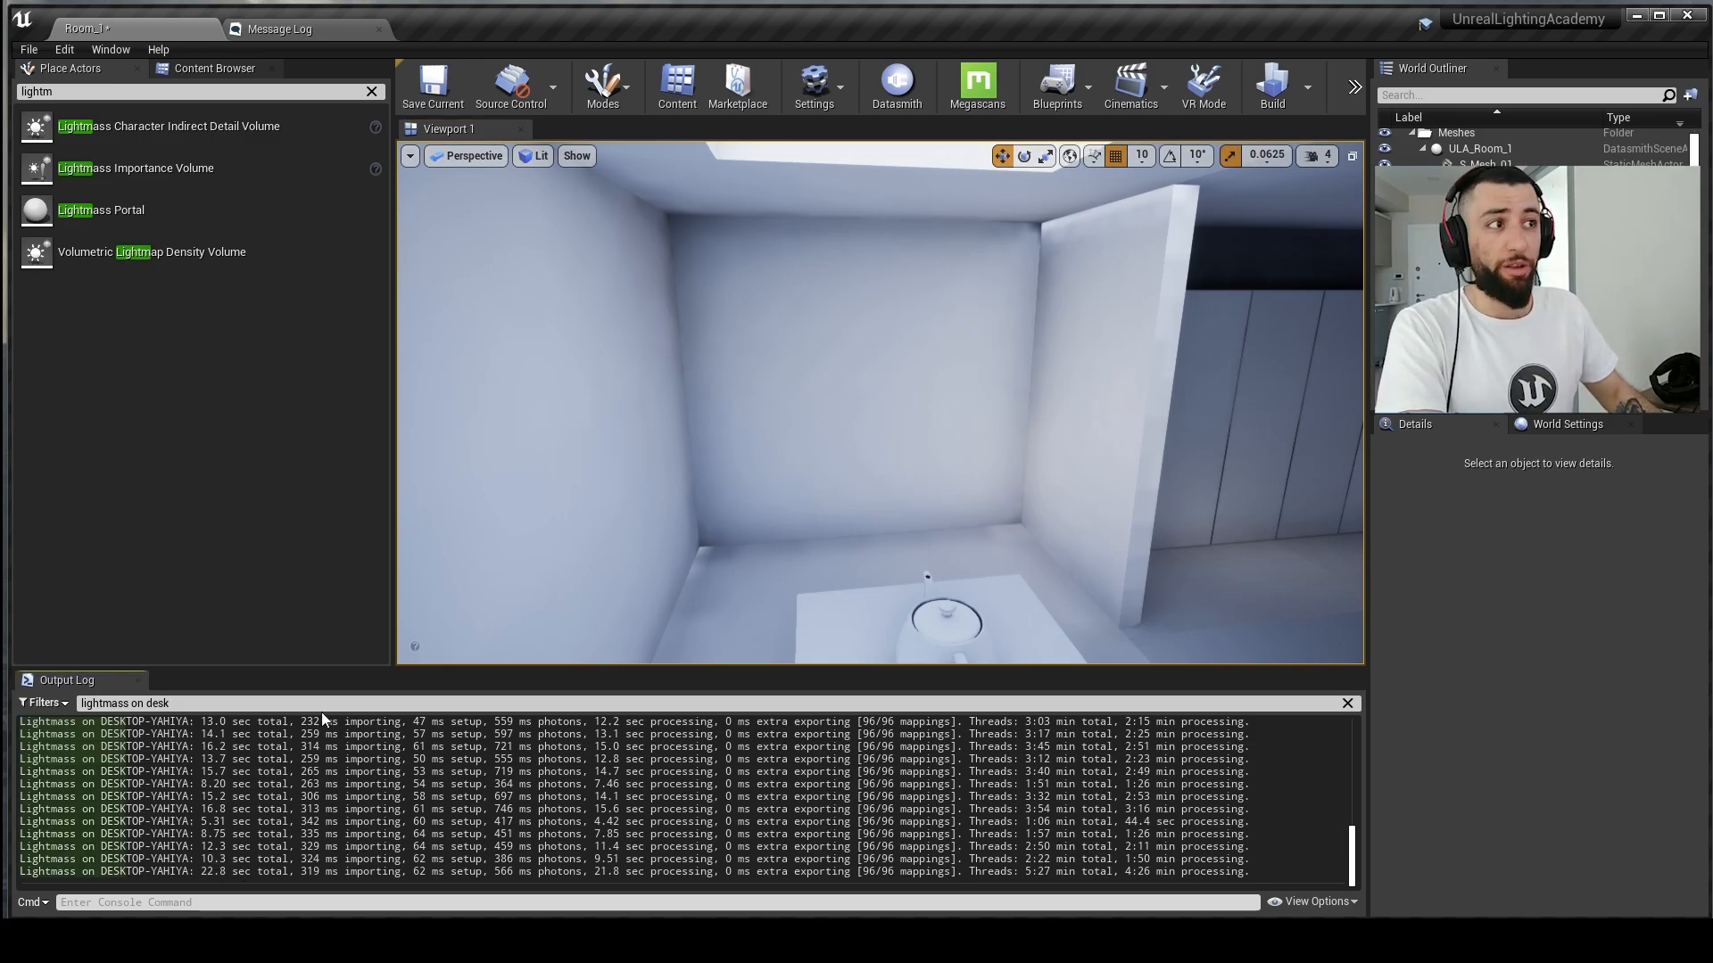
pyautogui.moveTo(694, 406); pyautogui.dragTo(738, 406, button='right')
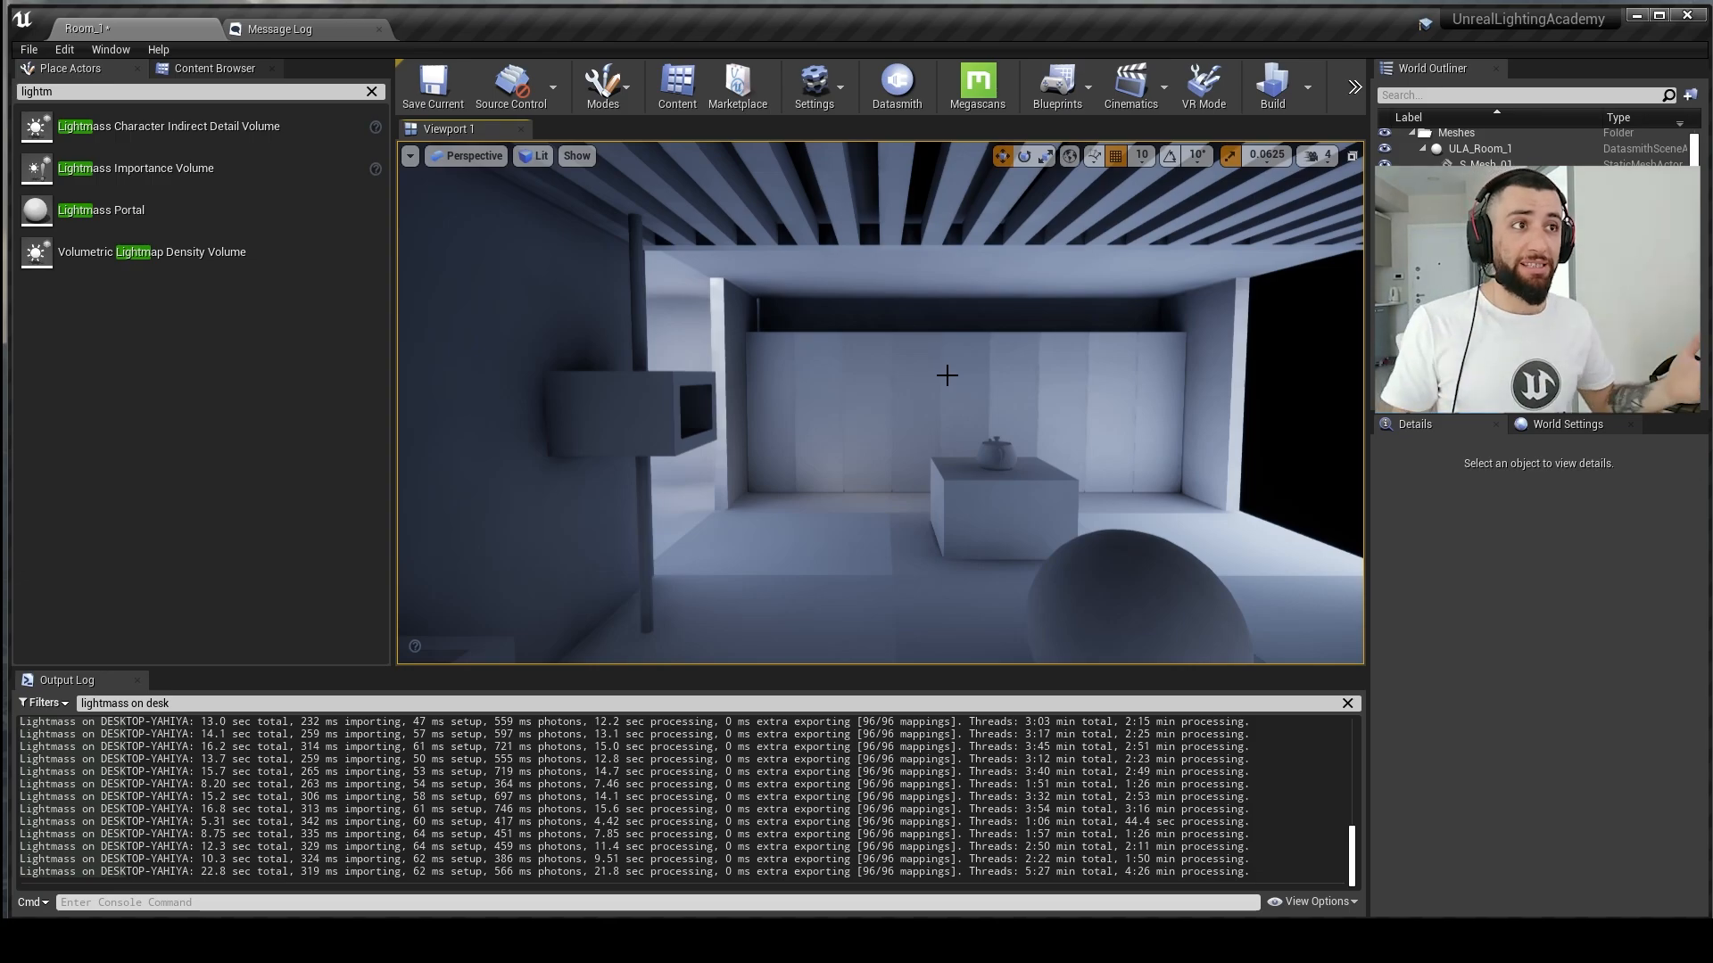
pyautogui.moveTo(947, 375); pyautogui.dragTo(946, 375, button='right')
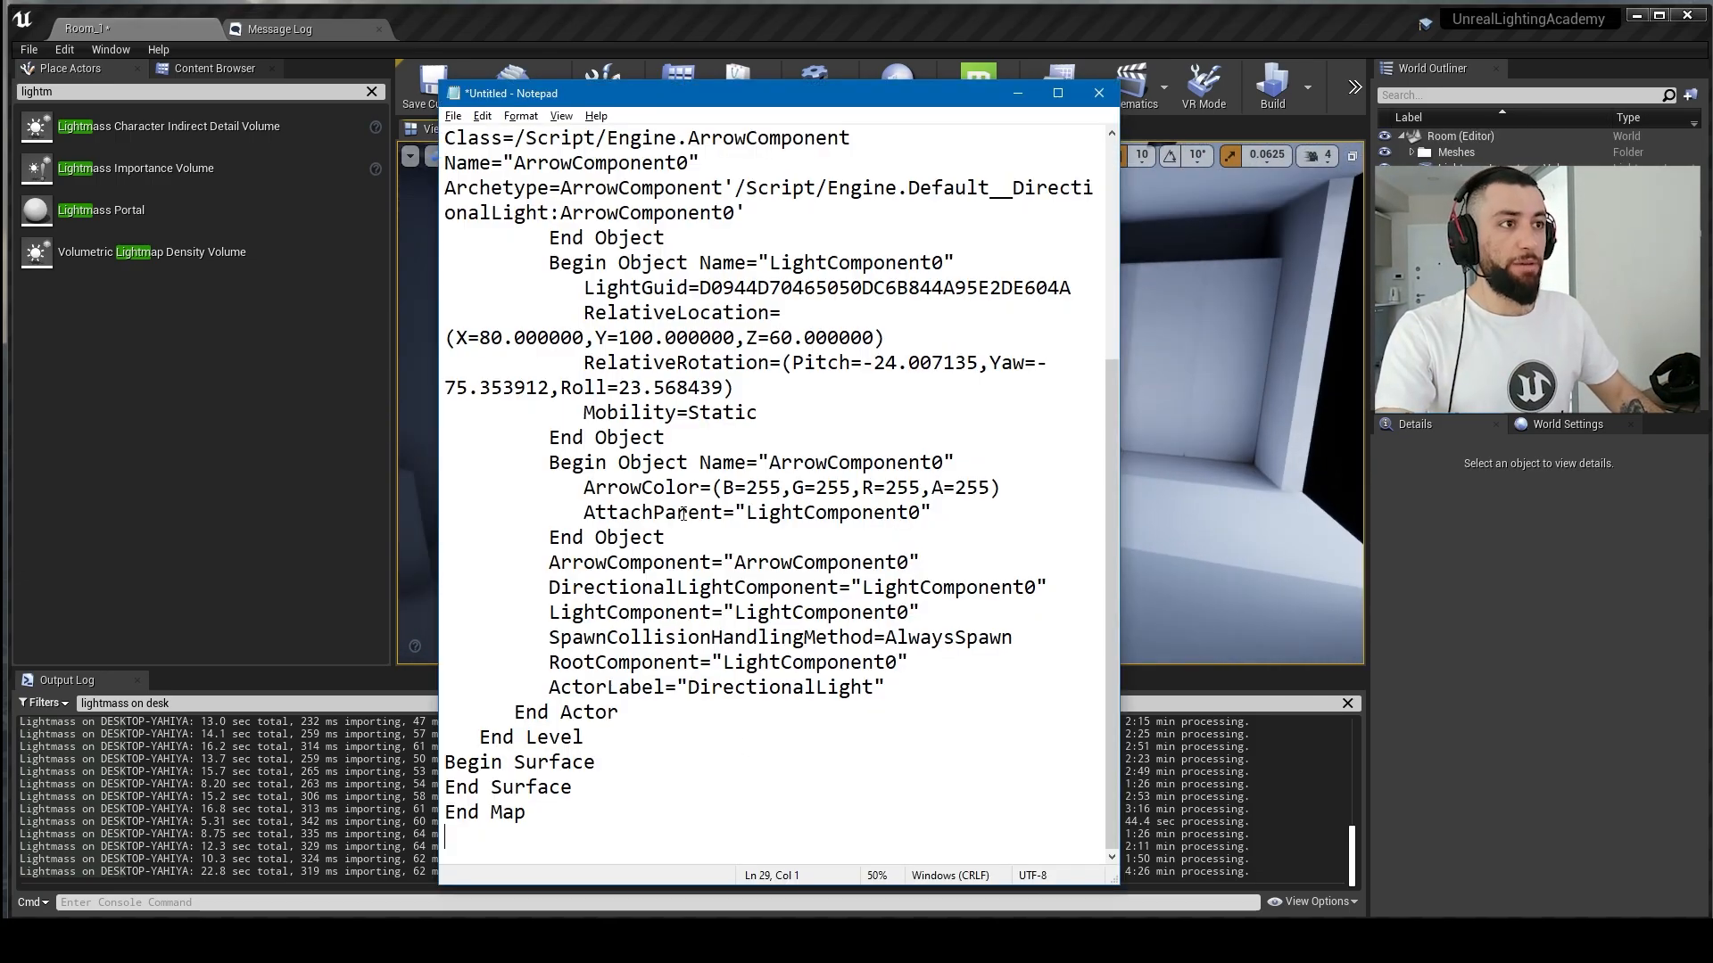
pyautogui.hotkey('ctrl', 'a')
pyautogui.hotkey('ctrl', 'c')
pyautogui.click(1185, 359)
pyautogui.hotkey('ctrl', 'v')
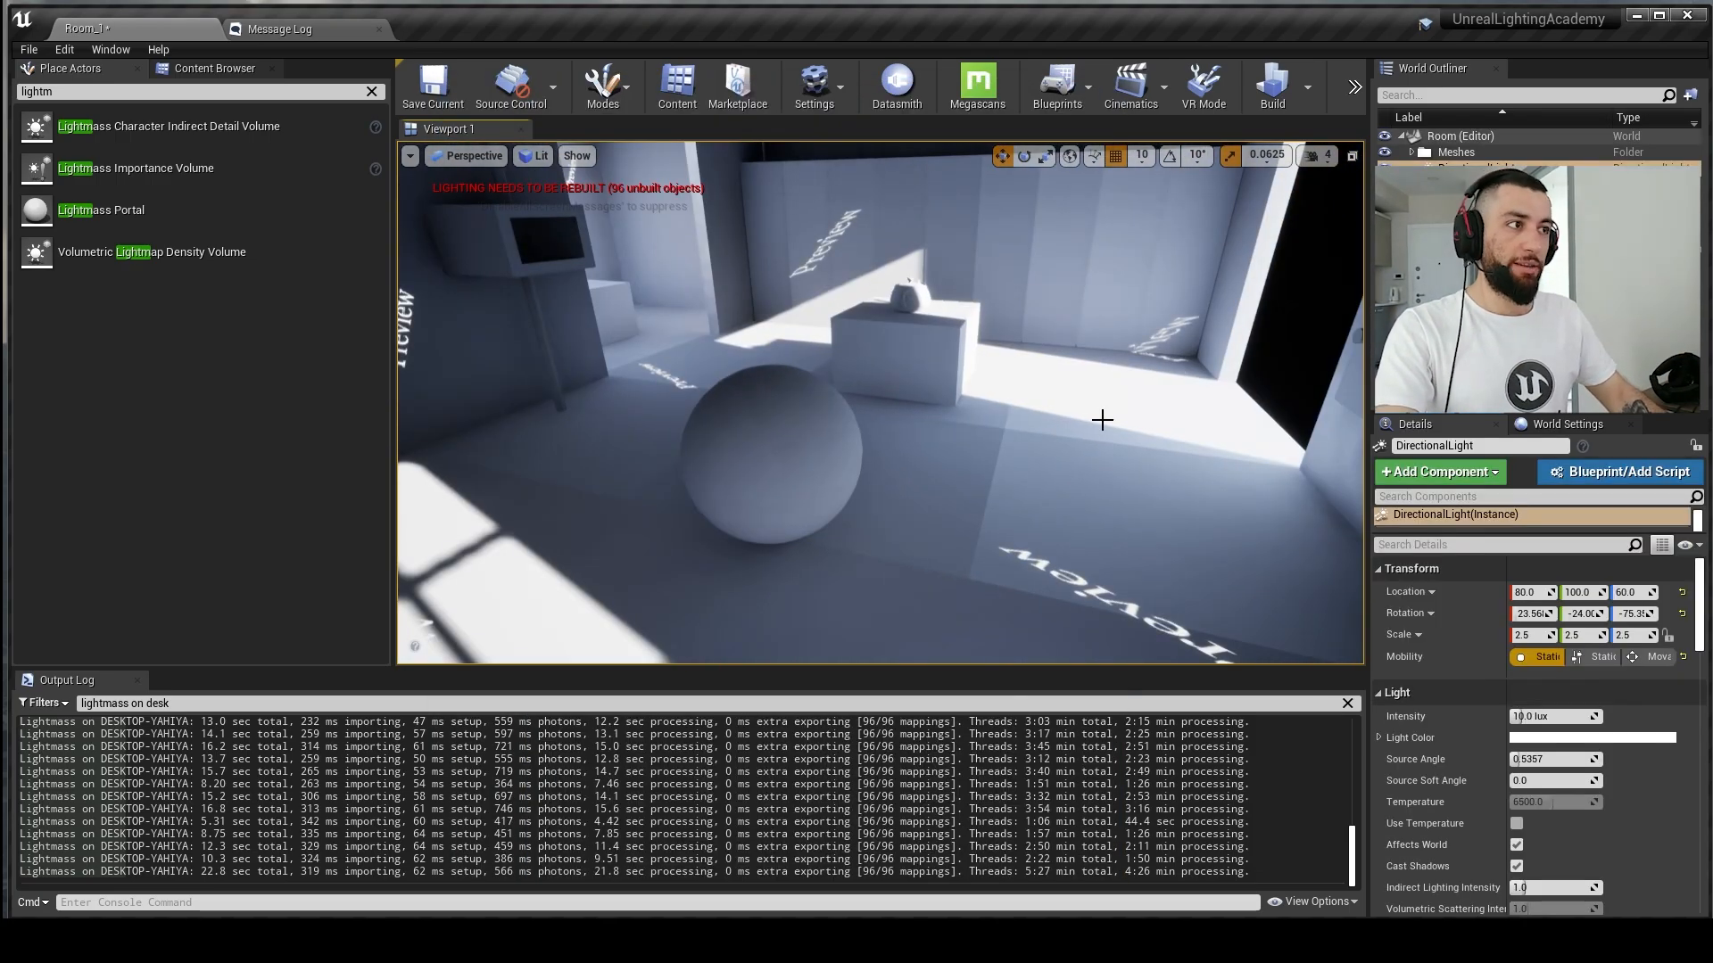
pyautogui.moveTo(1042, 469); pyautogui.dragTo(1042, 470, button='right')
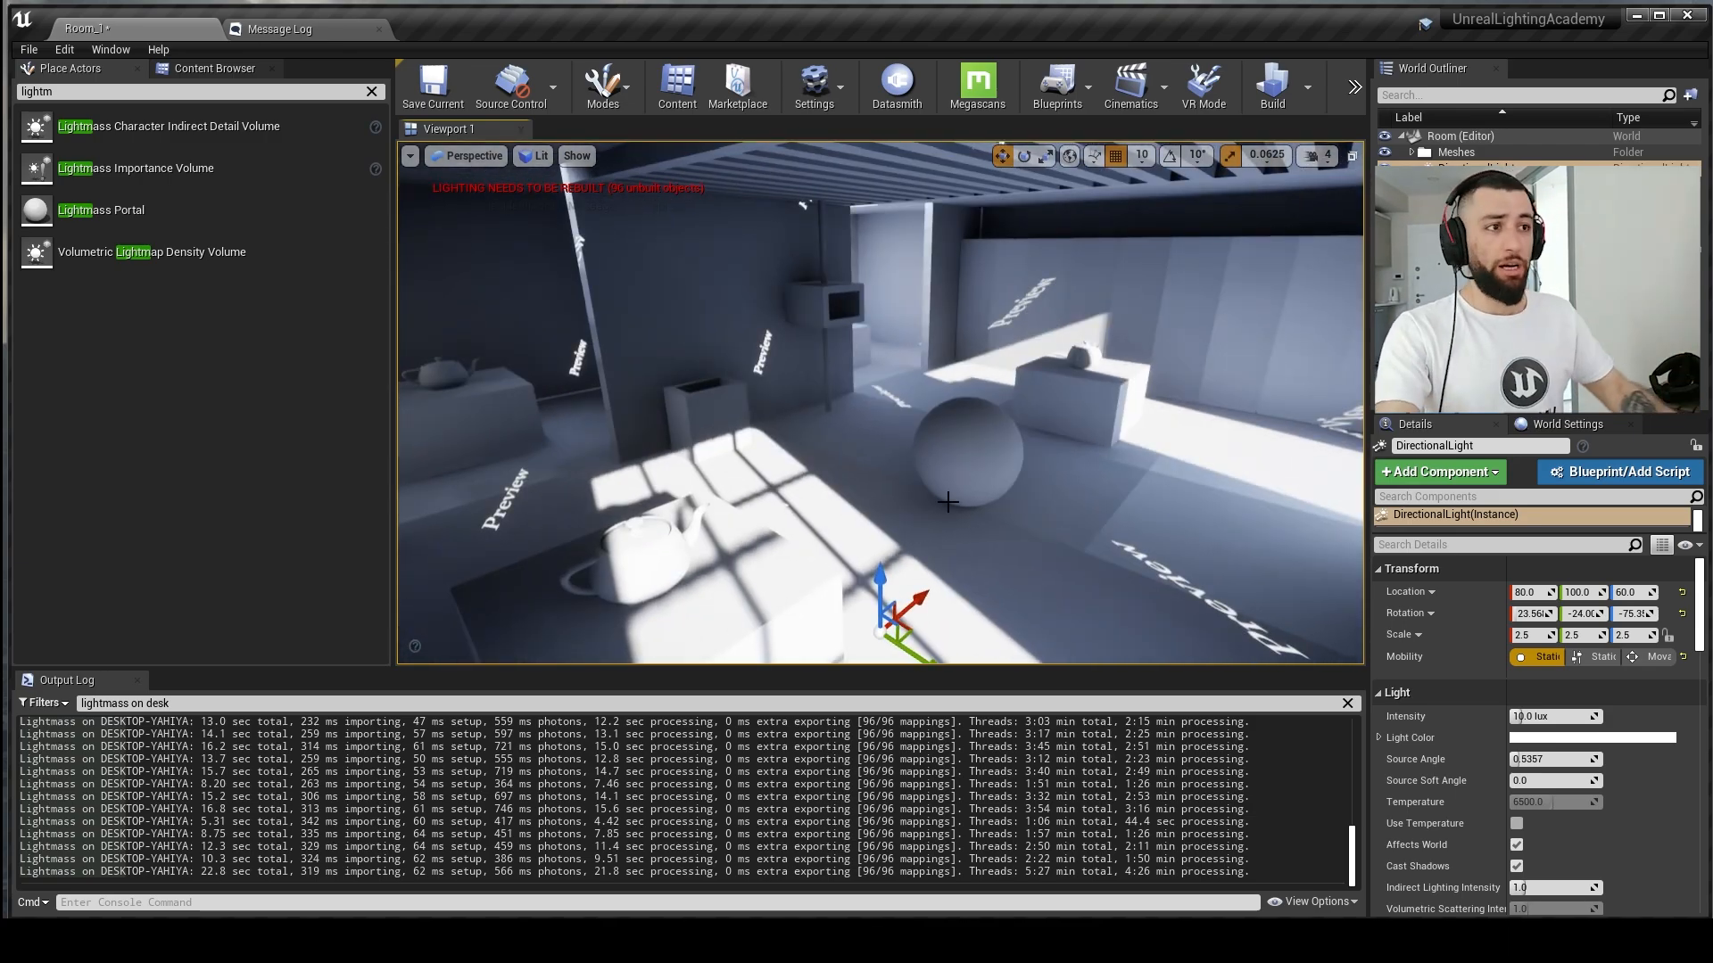
pyautogui.moveTo(879, 403); pyautogui.dragTo(857, 323, button='right')
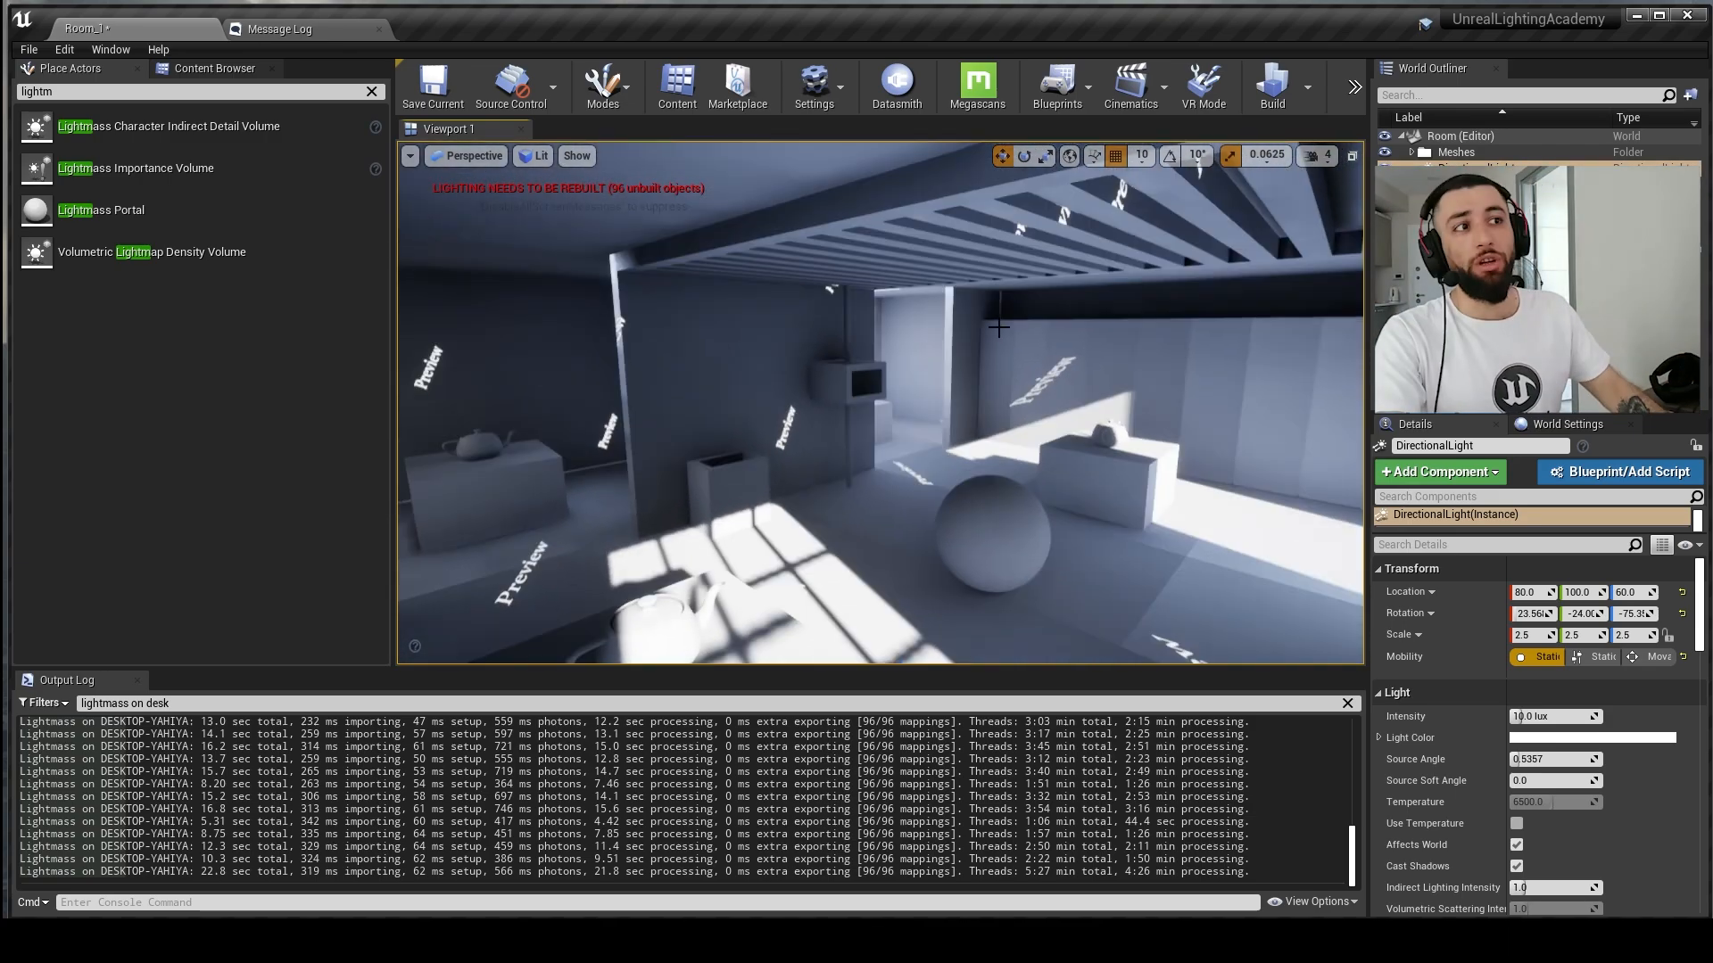
pyautogui.press('Escape')
pyautogui.moveTo(1139, 416); pyautogui.dragTo(1077, 407, button='right')
# Step: In the world's Lightmass settings, set Static Lighting Level Scale to 0.25 and Num Indirect Lighting Bounces to 10
pyautogui.click(1568, 424)
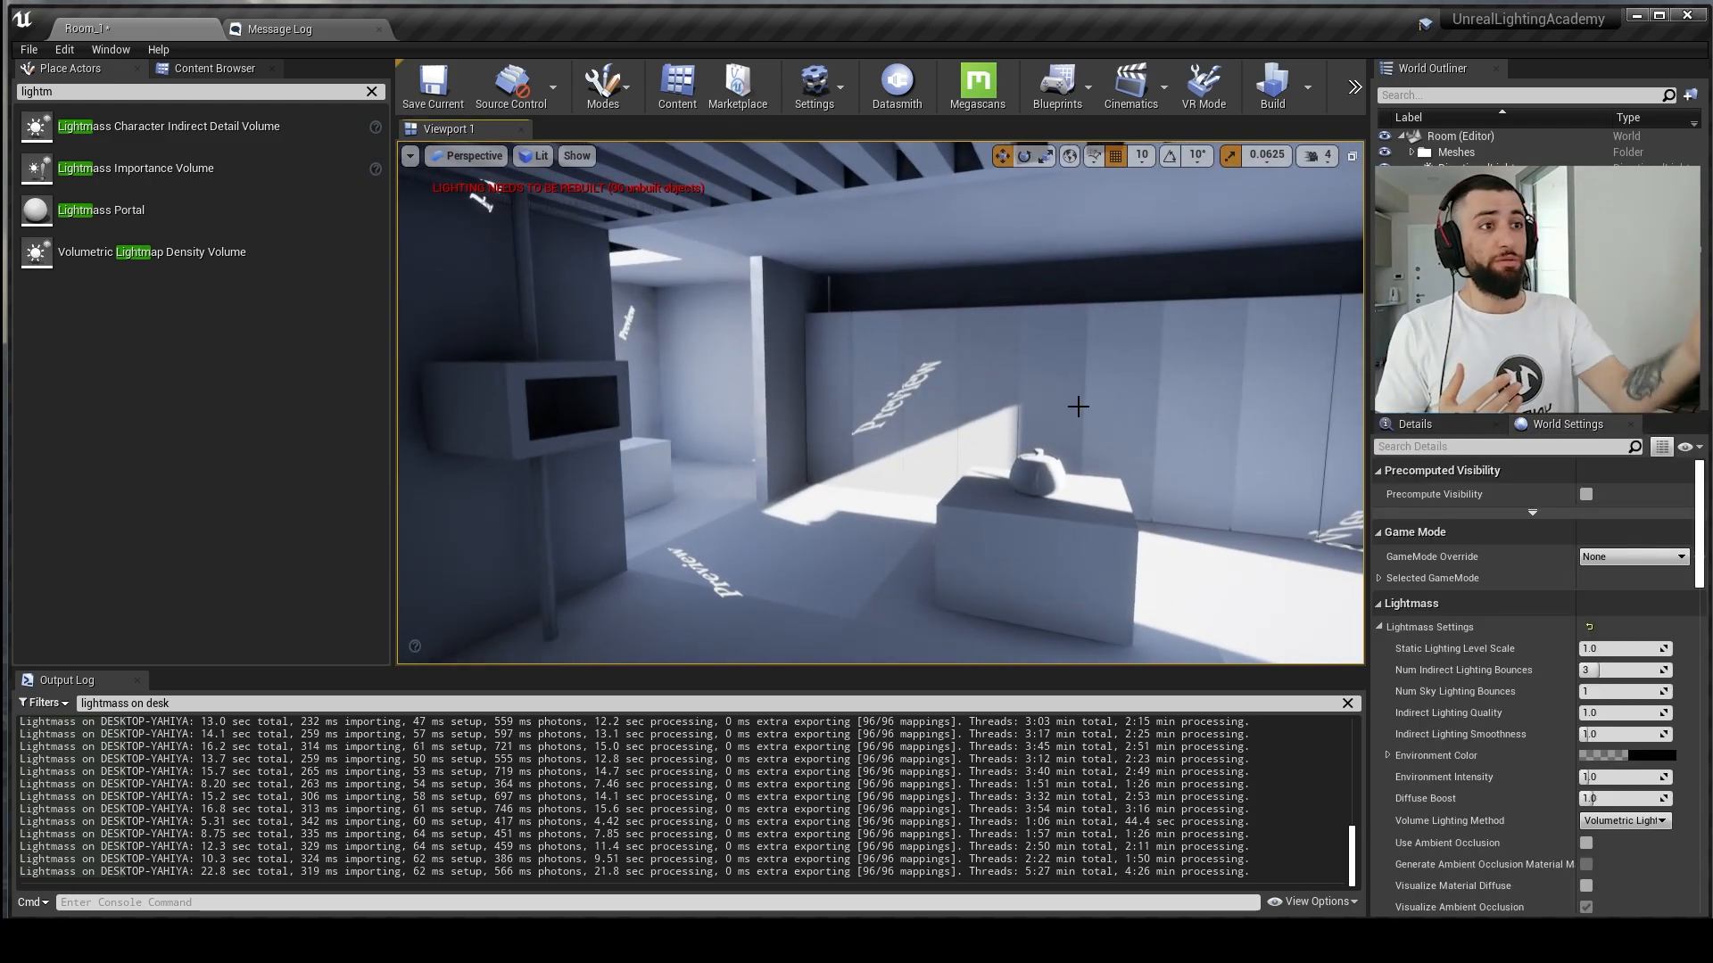
pyautogui.moveTo(1078, 406); pyautogui.dragTo(854, 407, button='right')
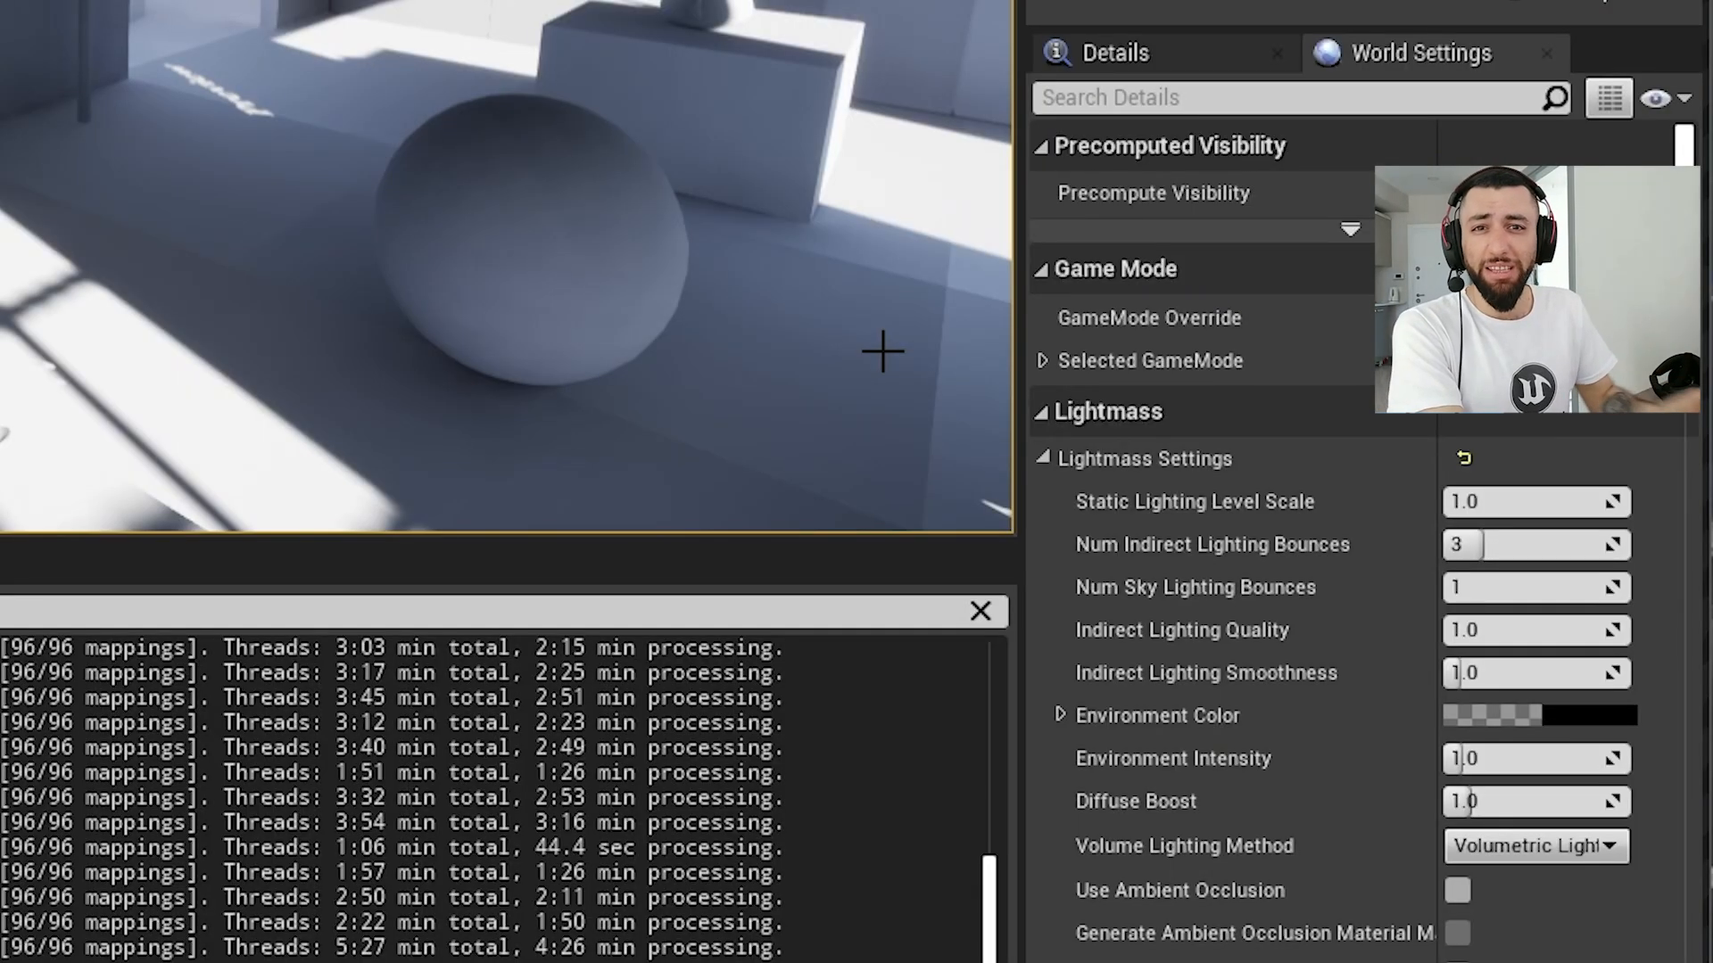
pyautogui.write('5')
pyautogui.press('Return')
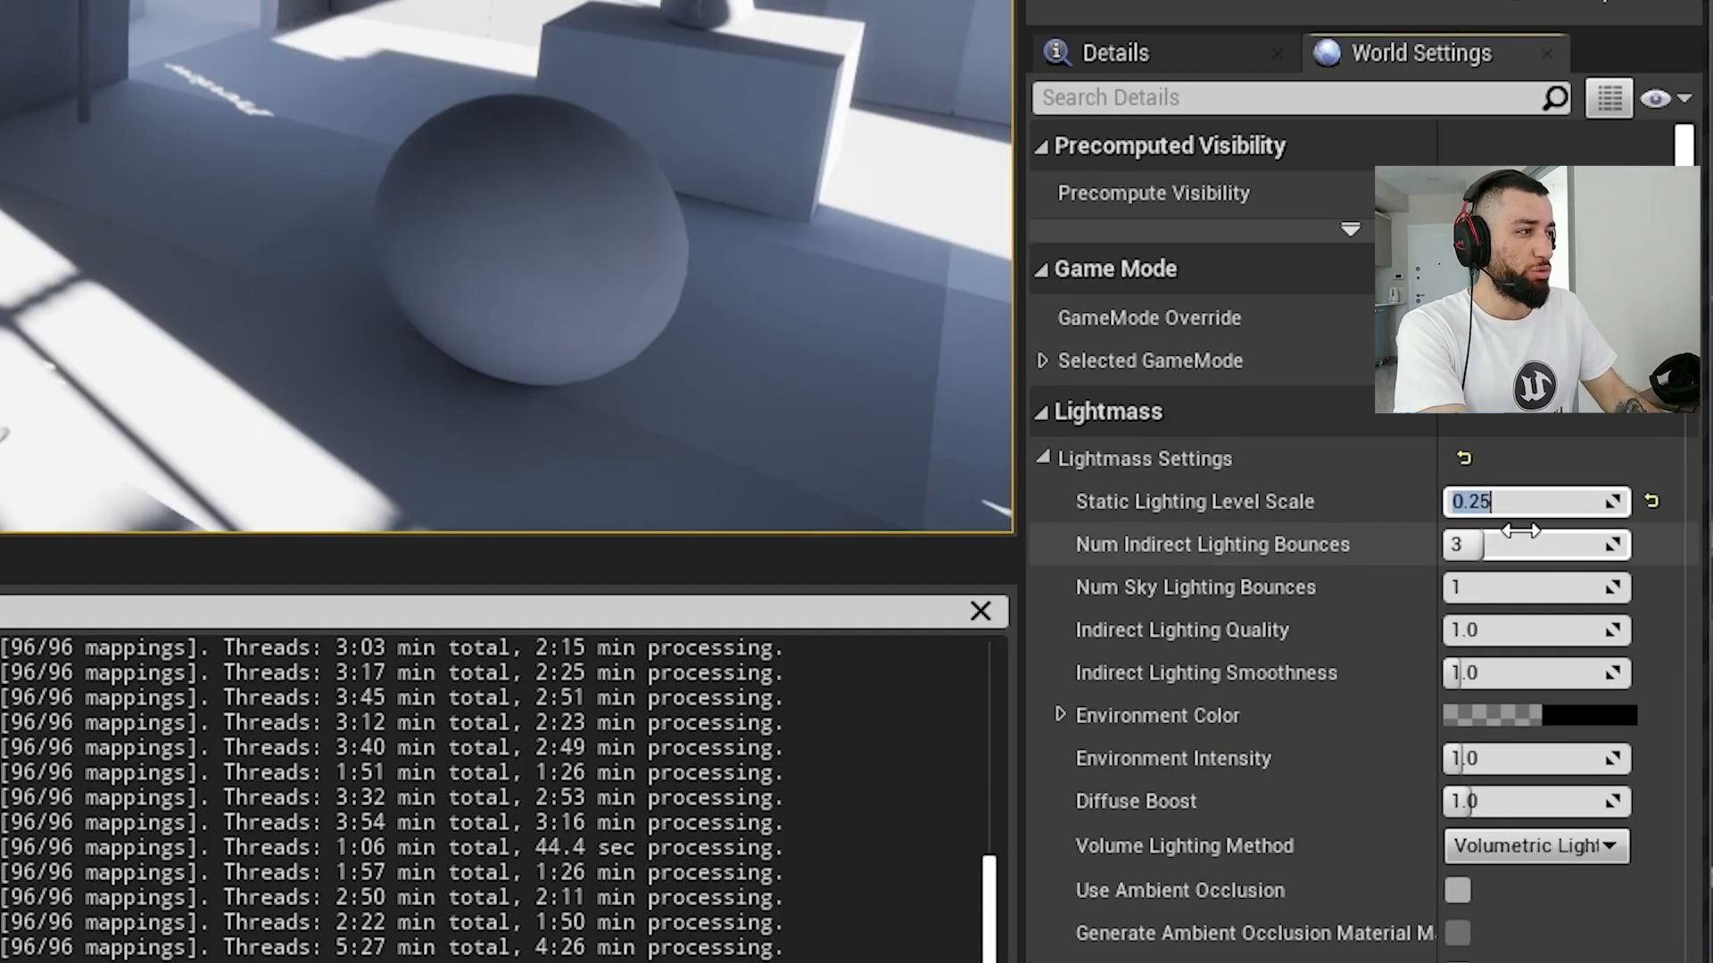
pyautogui.click(1502, 545)
pyautogui.write('10')
pyautogui.press('Return')
# Step: Set Num Sky Lighting Bounces to 3 and raise it to 5, keeping Num Indirect Lighting Bounces at 10
pyautogui.click(1451, 591)
pyautogui.write('3')
pyautogui.press('Return')
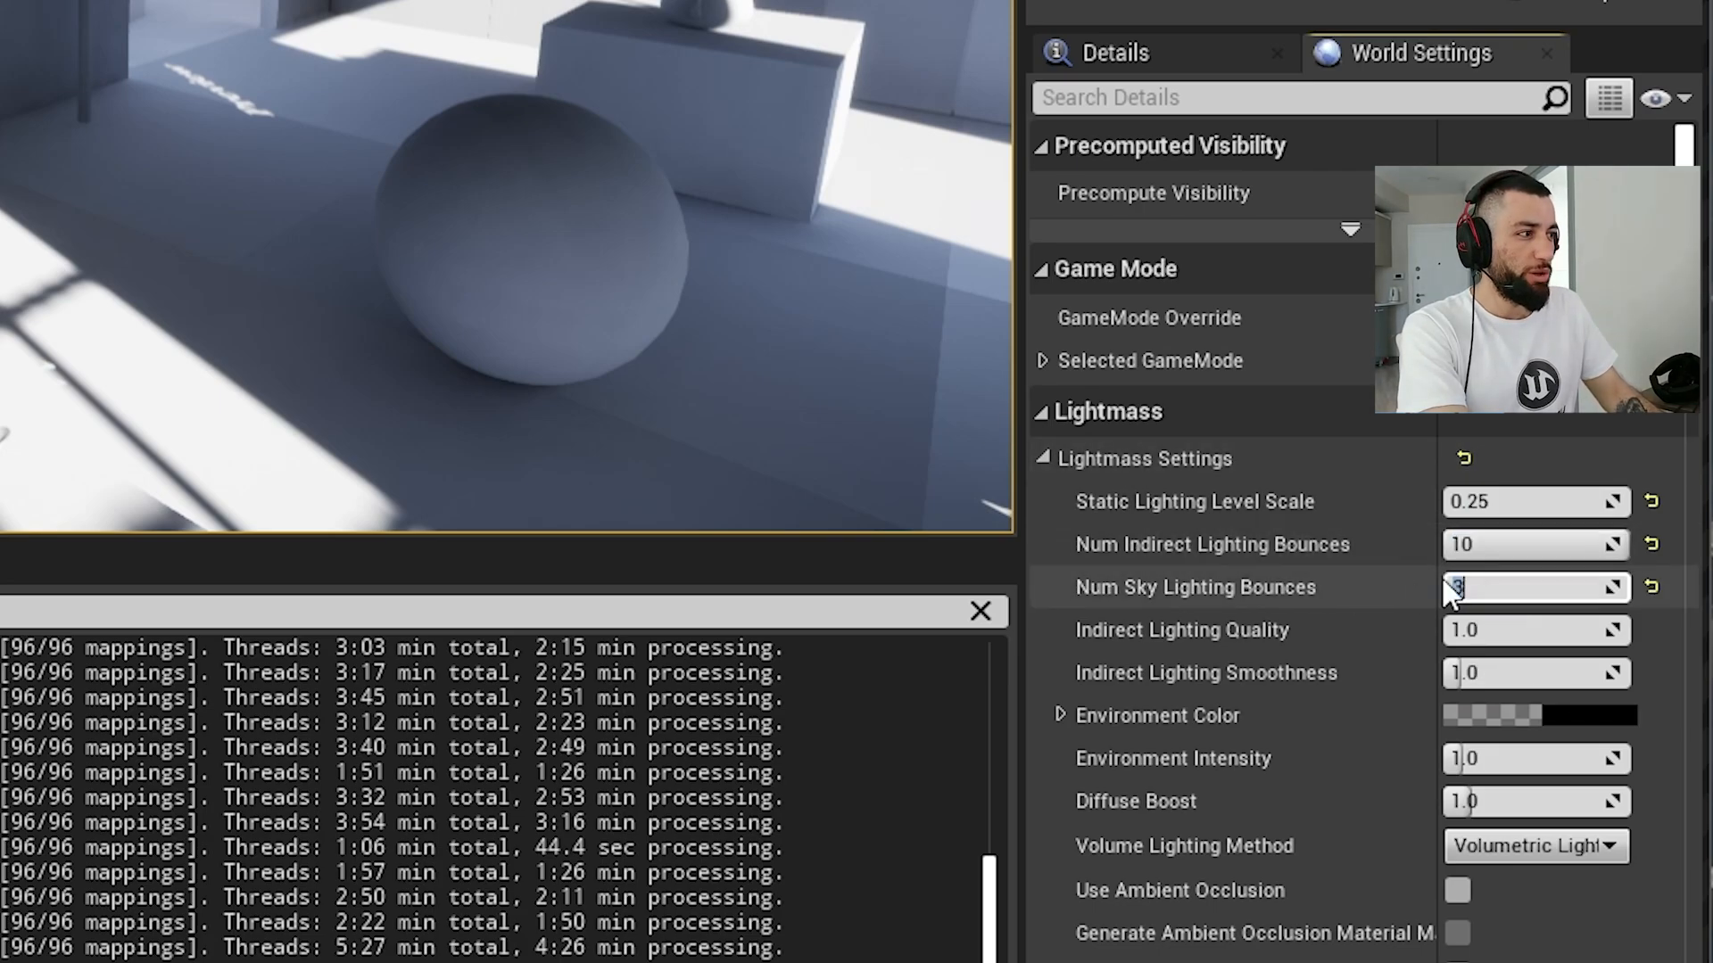
pyautogui.moveTo(375, 214); pyautogui.dragTo(480, 259, button='right')
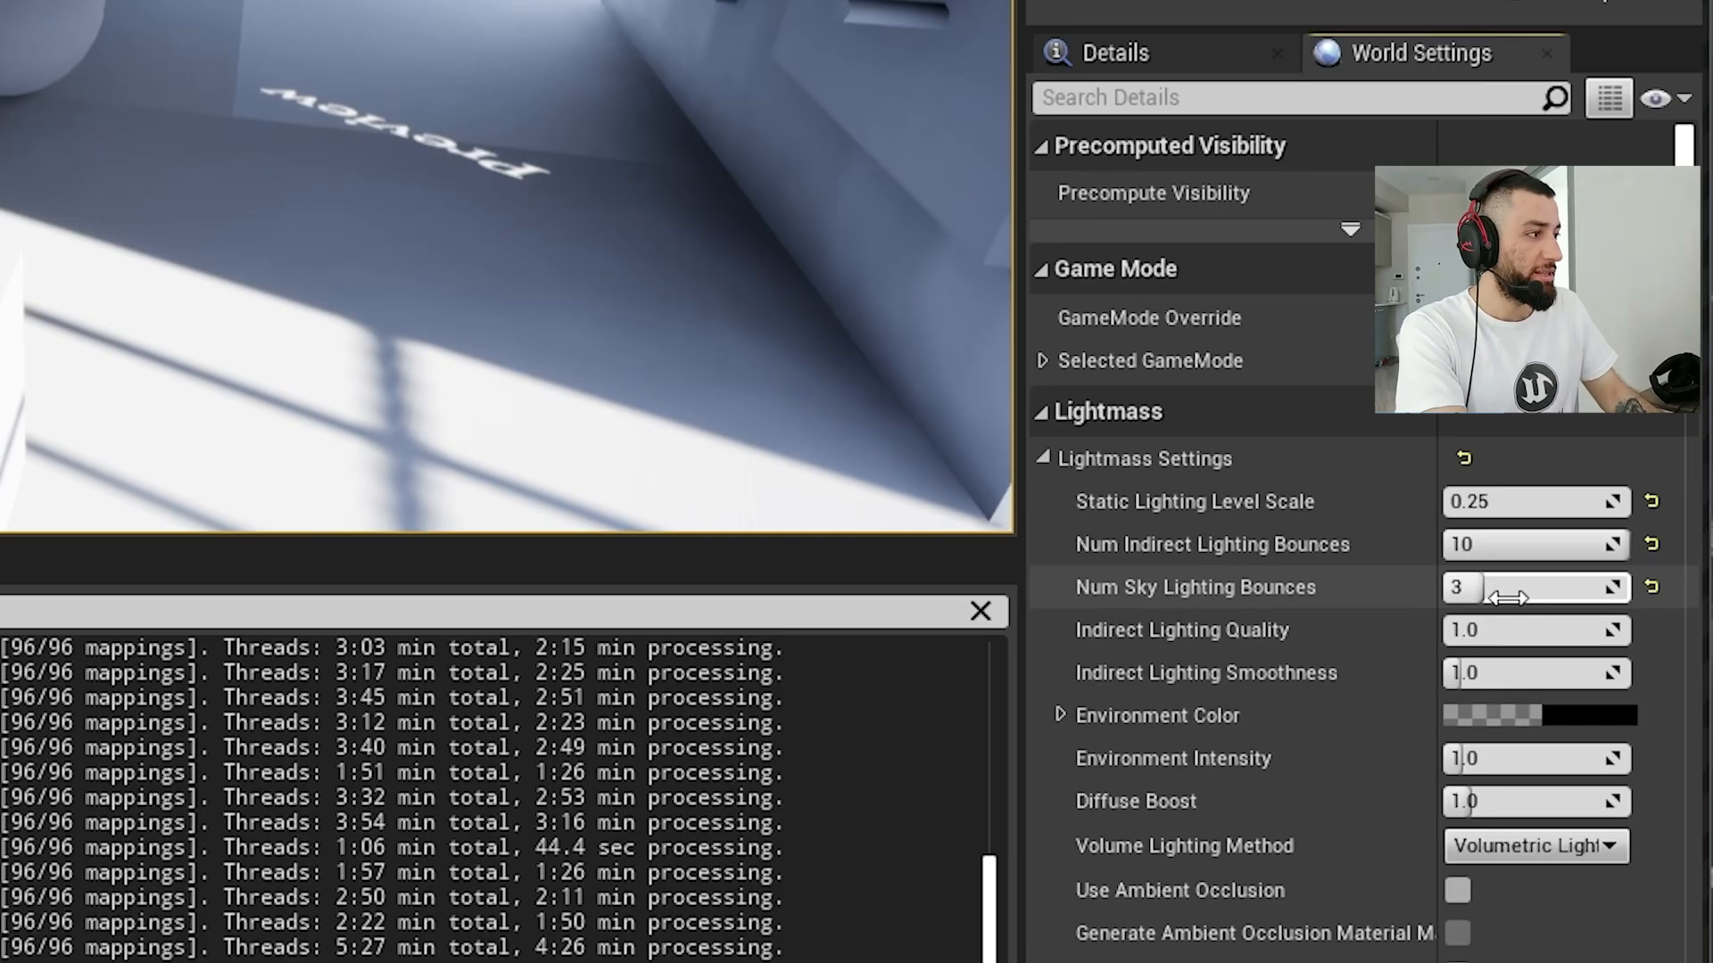
pyautogui.hotkey('shift', 'Tab')
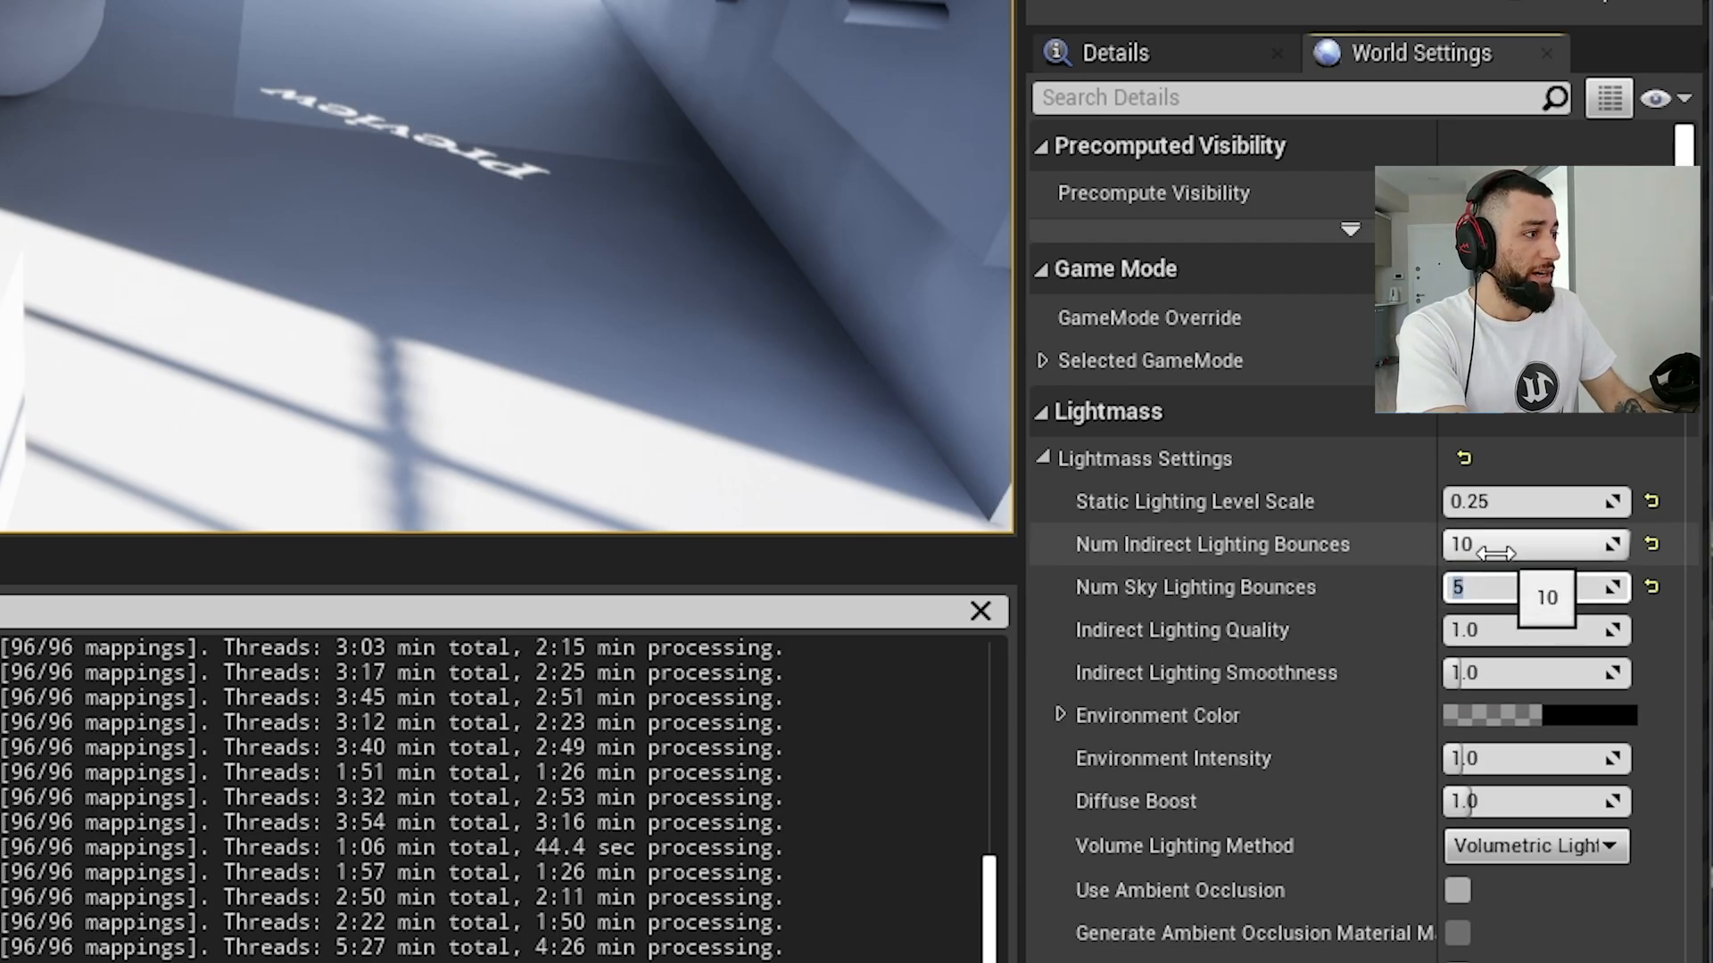
pyautogui.write('5')
pyautogui.write('0')
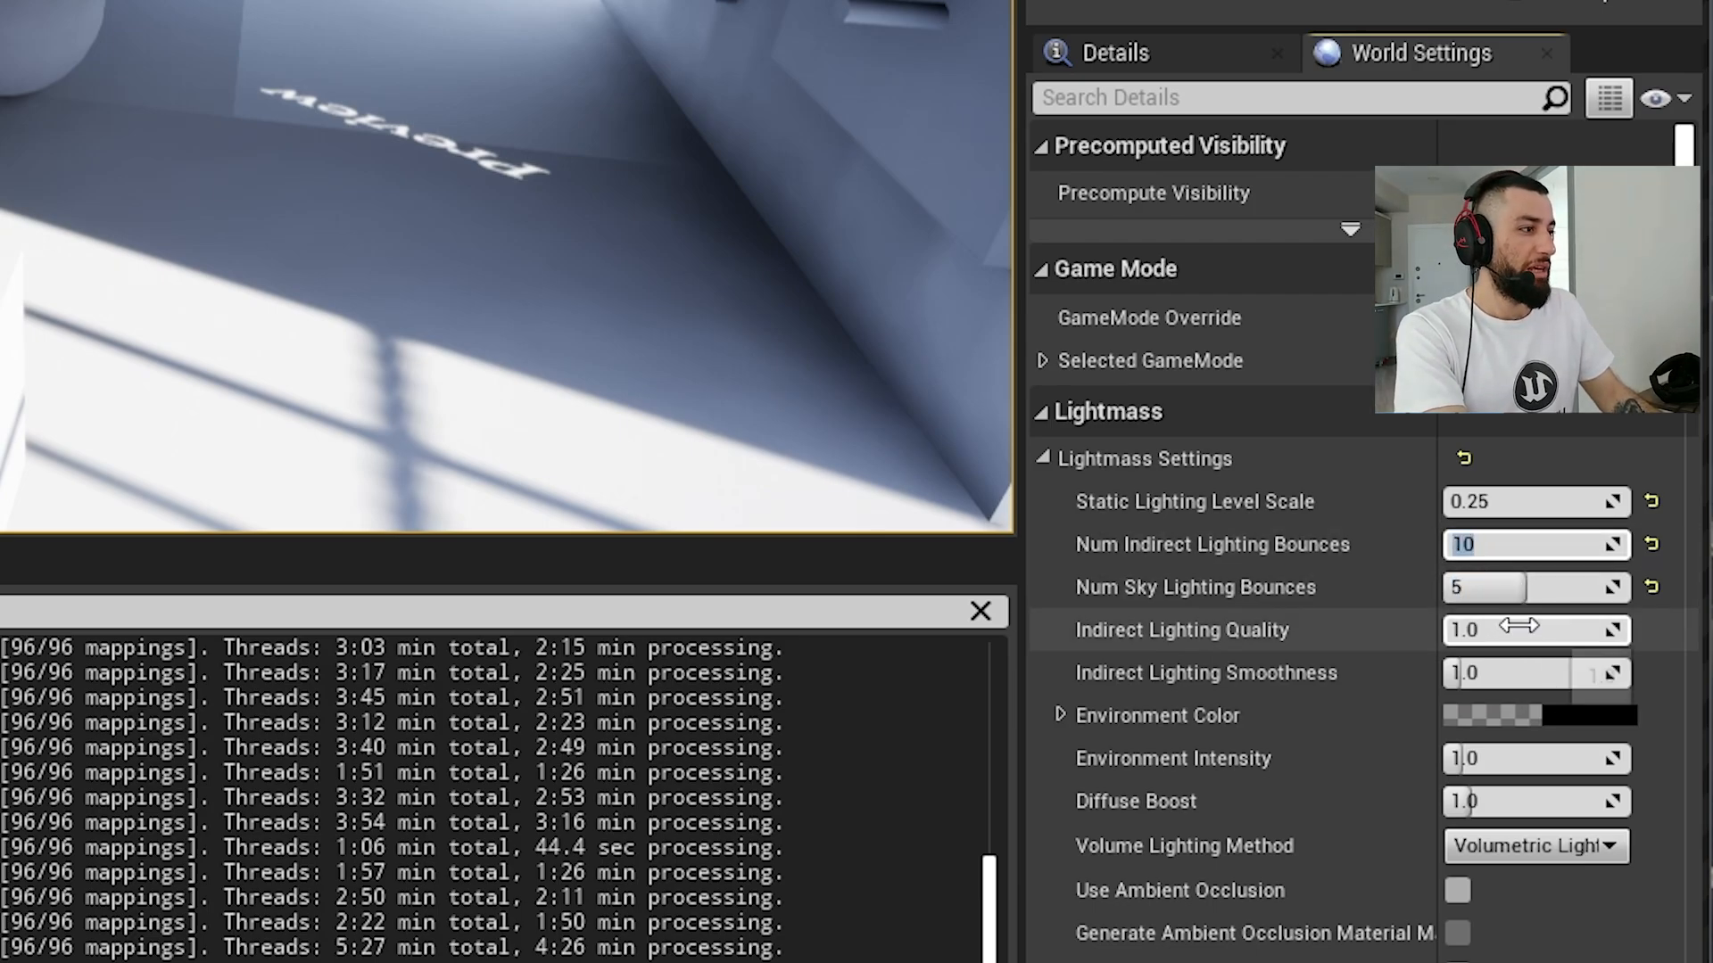
# Step: Set Indirect Lighting Quality to 3 and Indirect Lighting Smoothness to 0.8
pyautogui.click(1520, 629)
pyautogui.write('3')
pyautogui.press('Return')
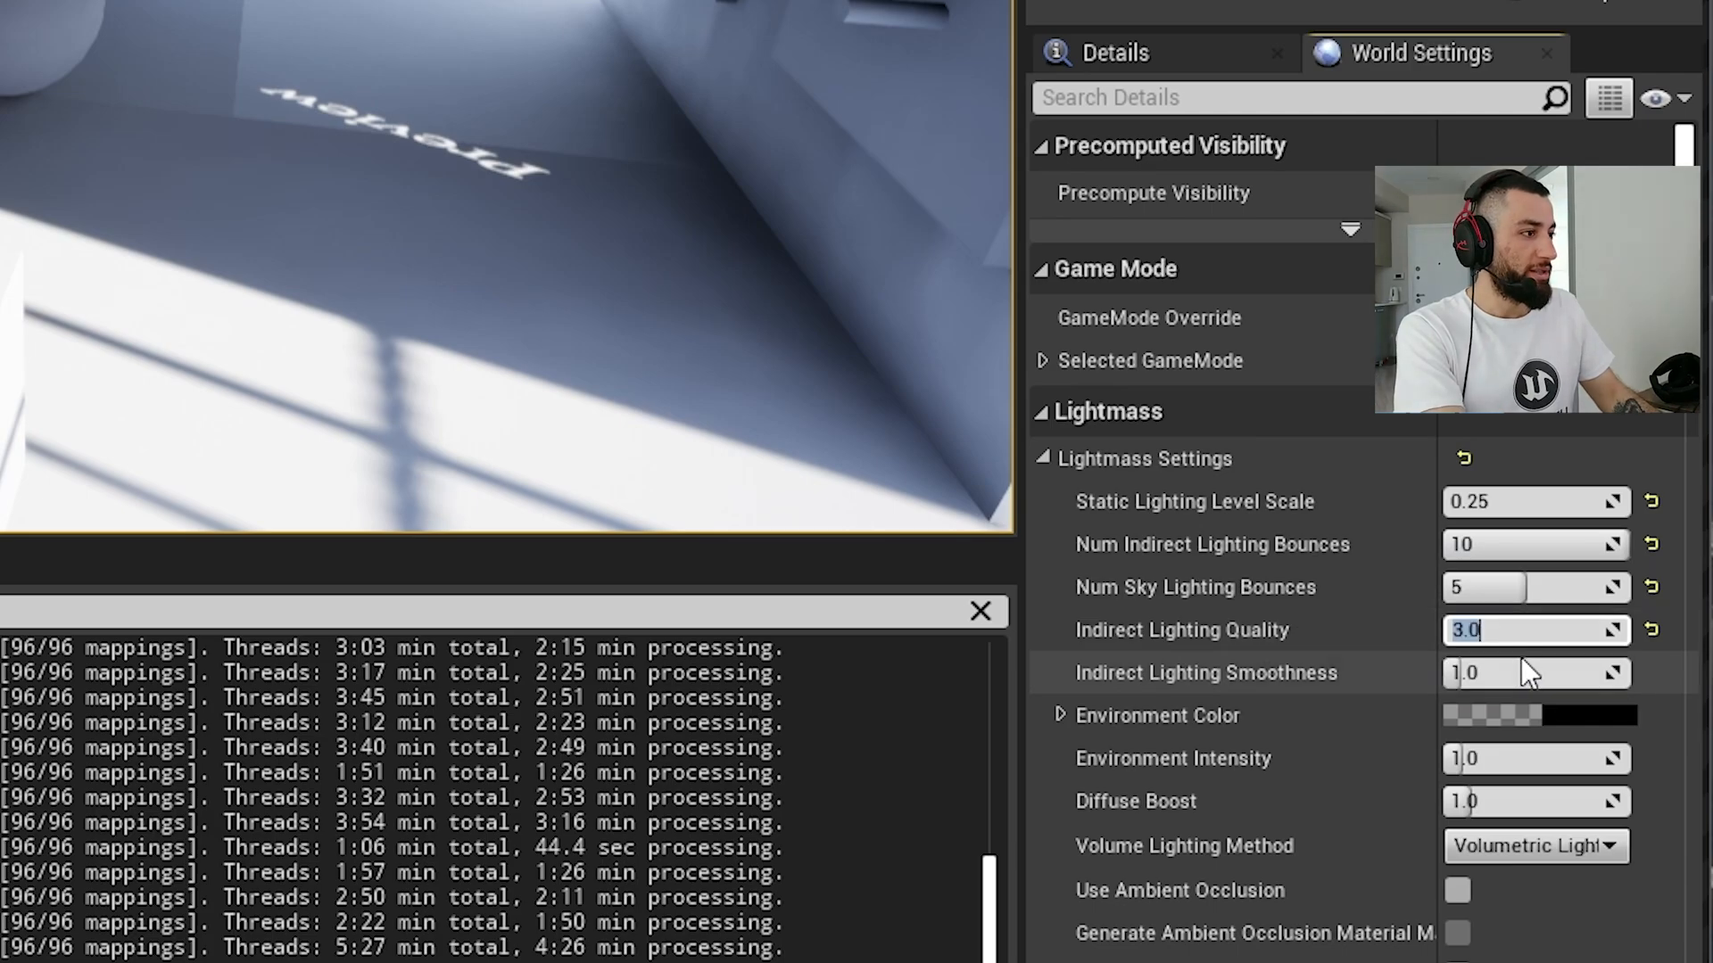
pyautogui.write('.8')
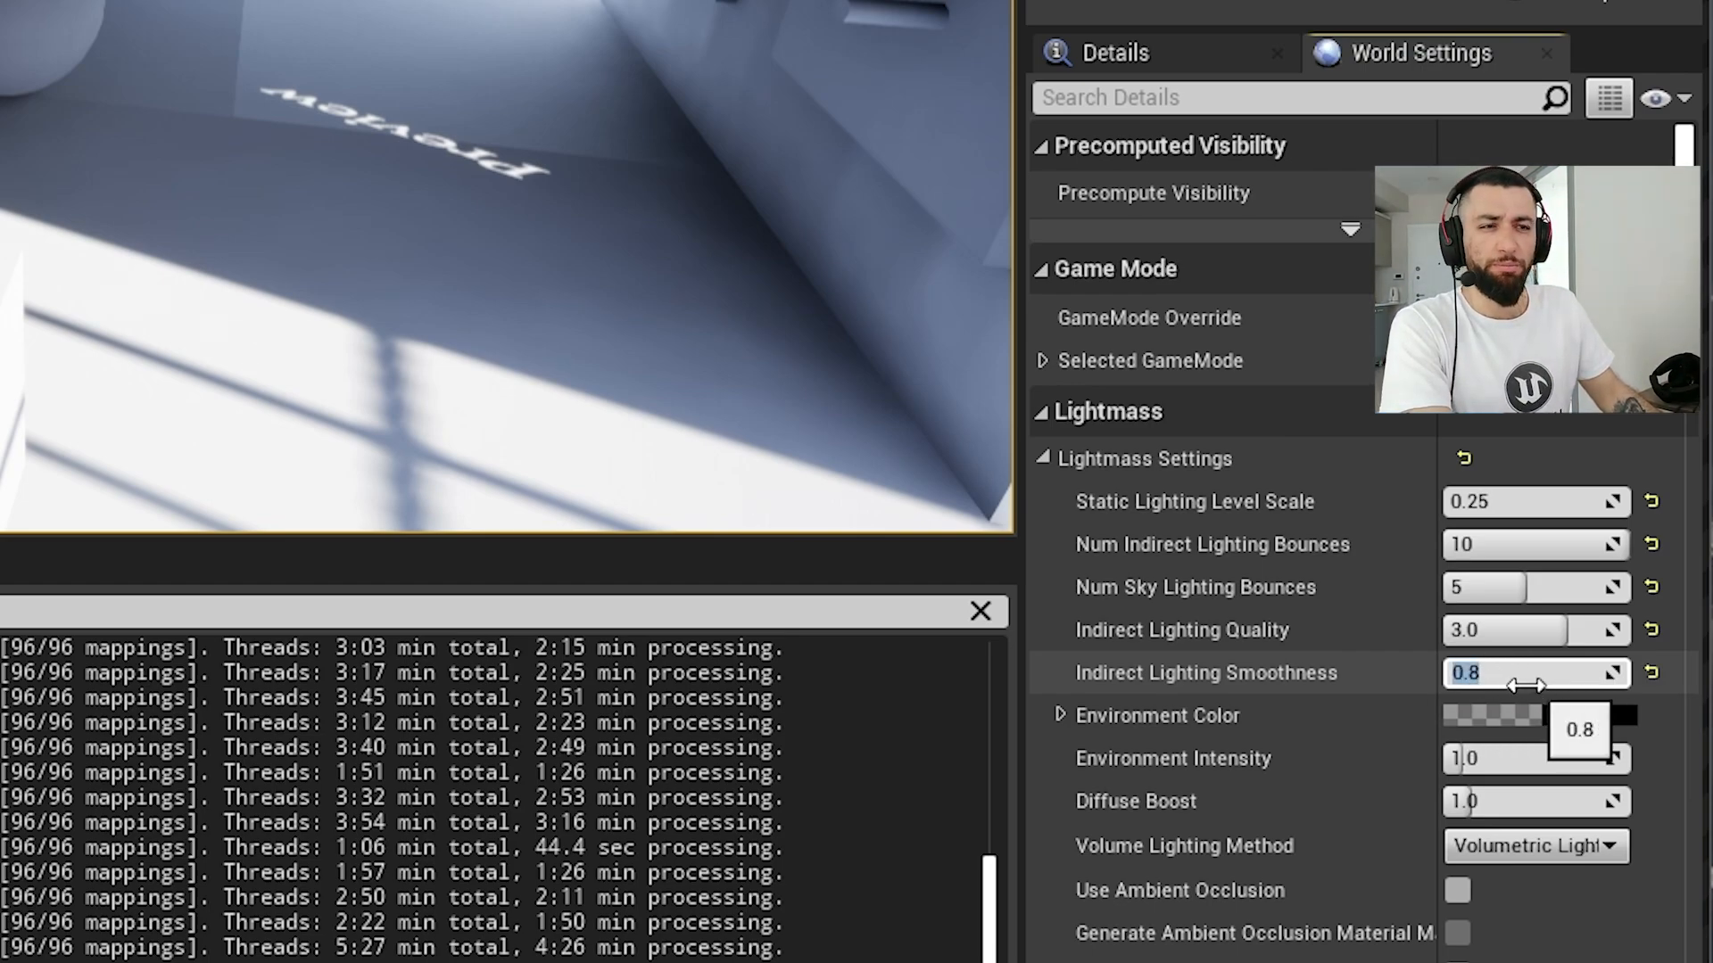
# Step: Display the room in Lightmap Density mode and examine the density of the floor, walls and objects
pyautogui.moveTo(534, 24); pyautogui.dragTo(446, 10, button='right')
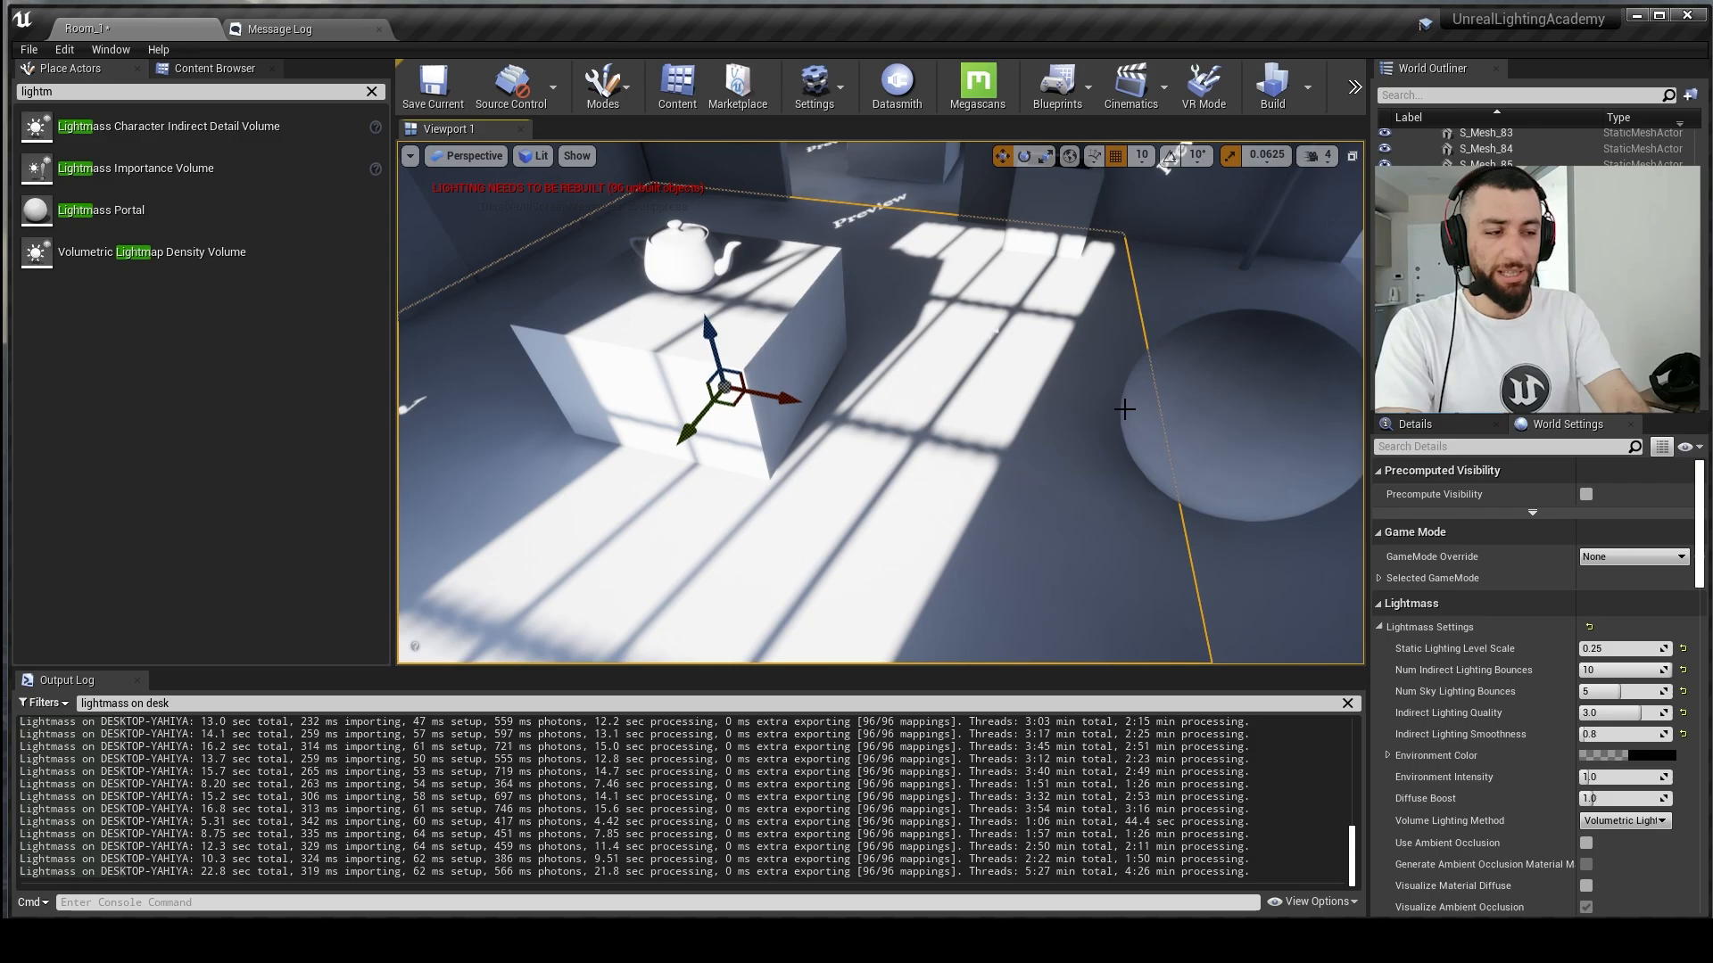
pyautogui.hotkey('alt', '0')
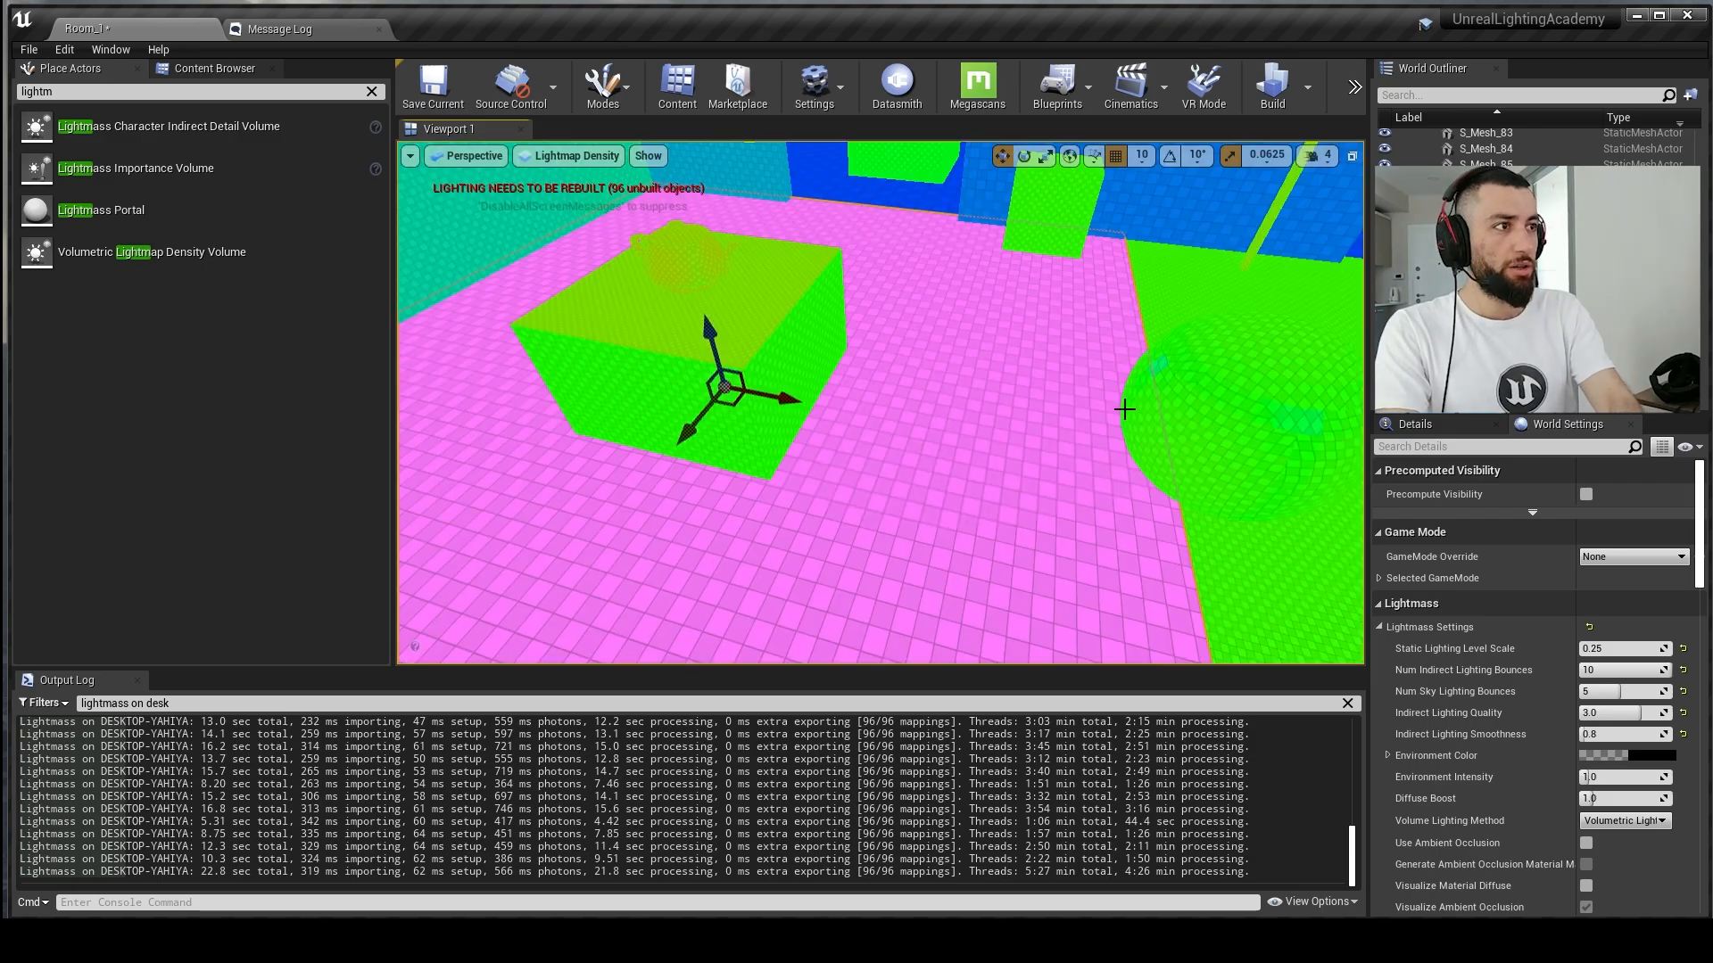
pyautogui.moveTo(1132, 393); pyautogui.dragTo(1277, 286, button='right')
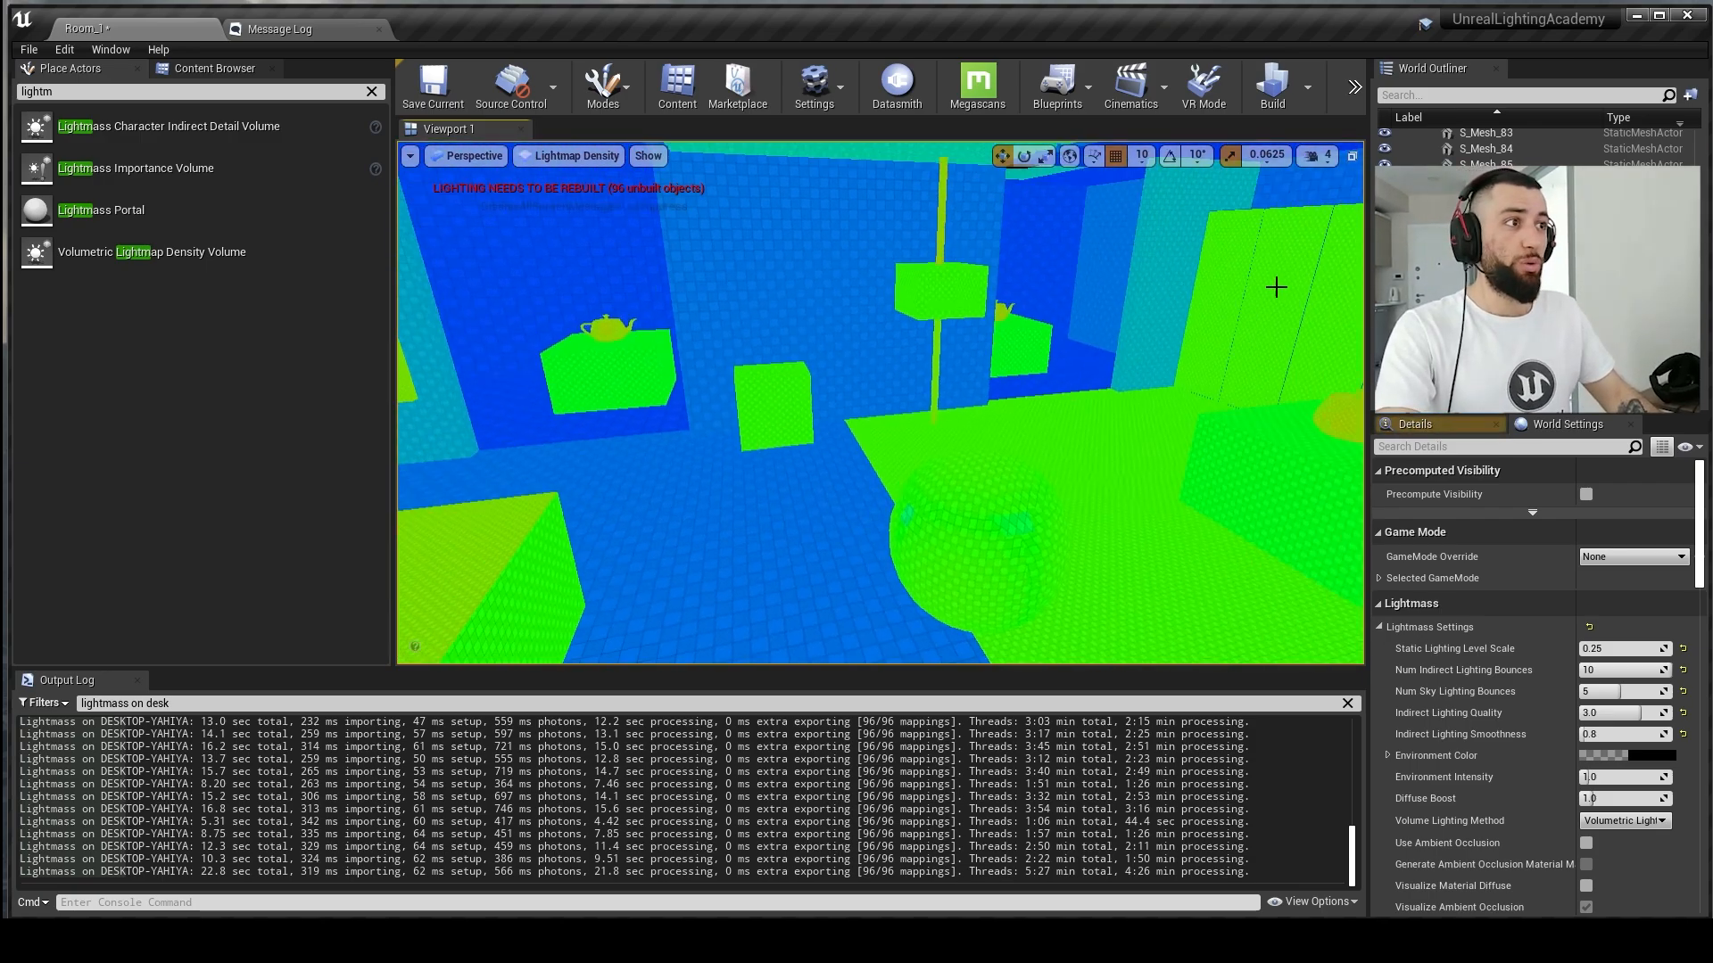
pyautogui.moveTo(903, 318); pyautogui.dragTo(882, 401, button='right')
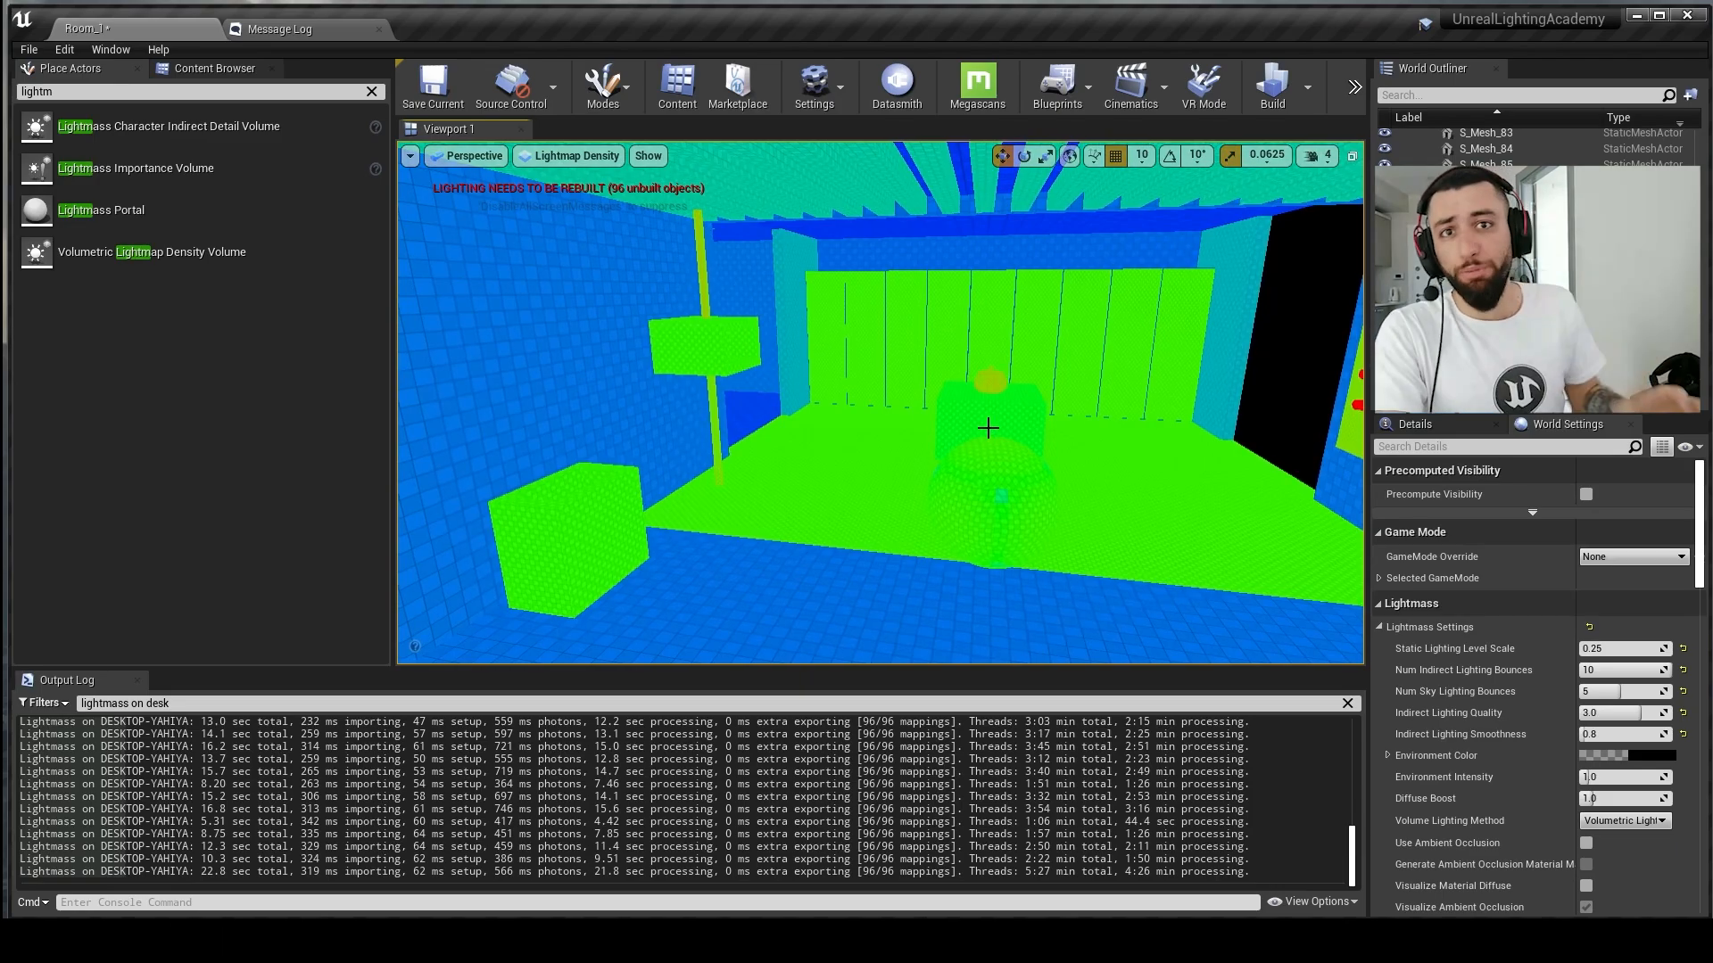
pyautogui.moveTo(977, 432); pyautogui.dragTo(945, 363, button='right')
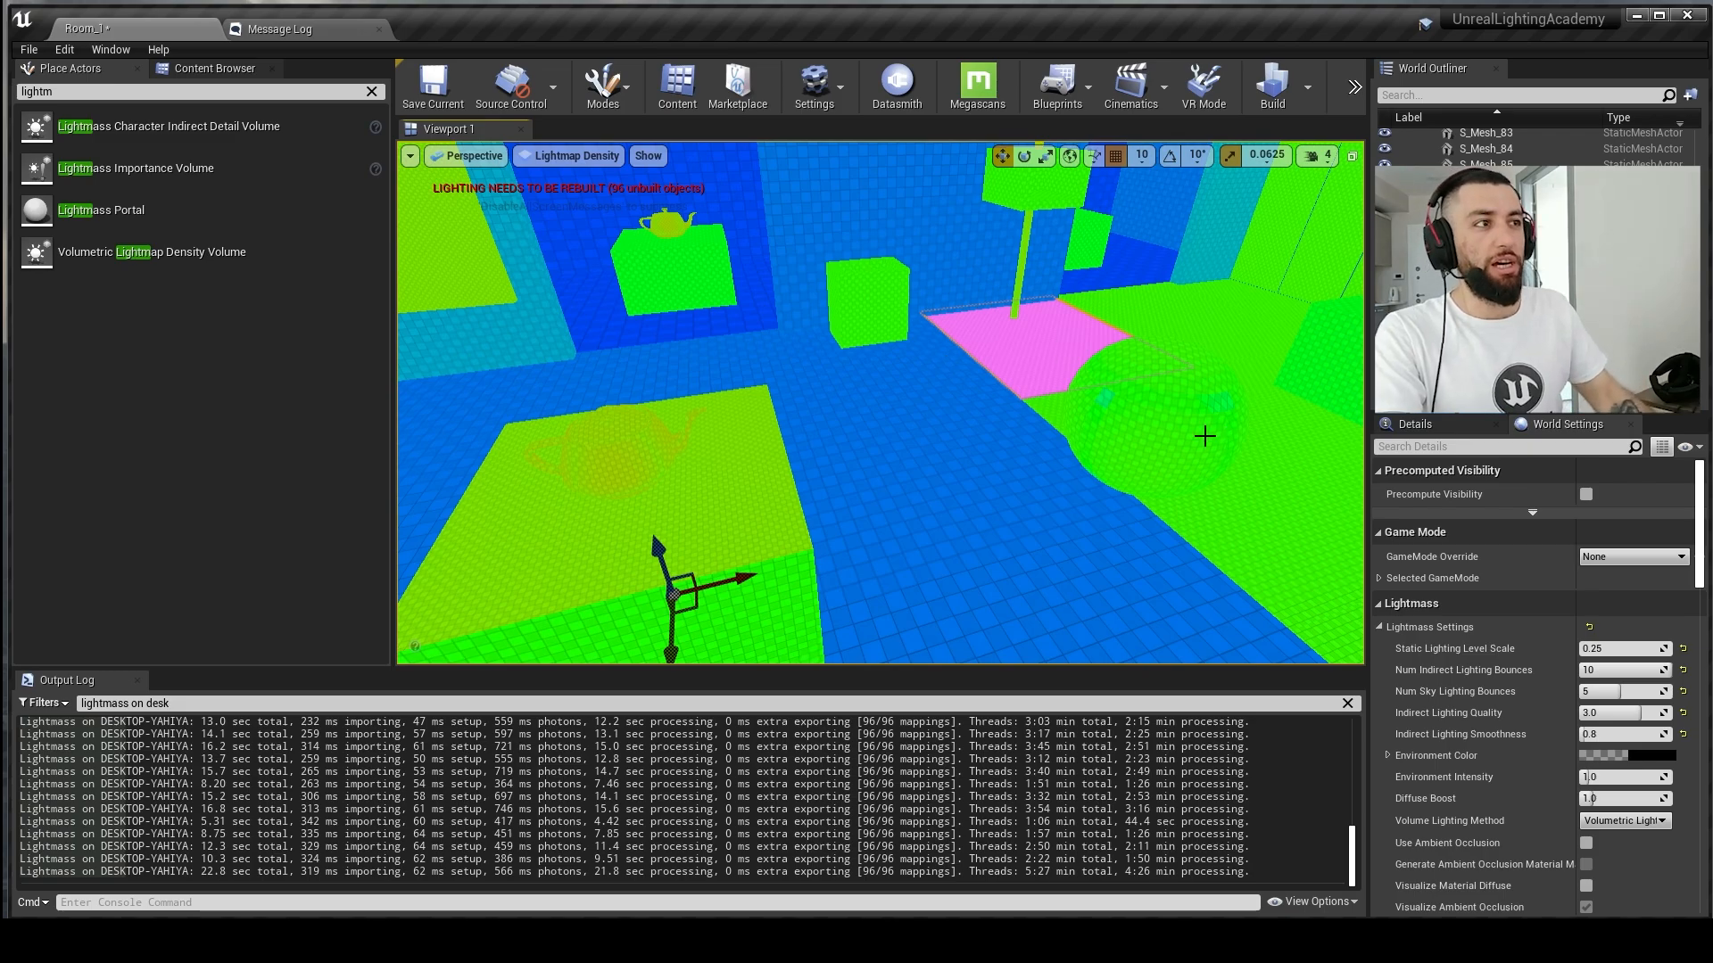
pyautogui.moveTo(1204, 436); pyautogui.dragTo(544, 379, button='right')
# Step: Compare the overridden lightmap resolution of one small cylinder on the wall panel with that of the large wall behind it
pyautogui.click(1040, 443)
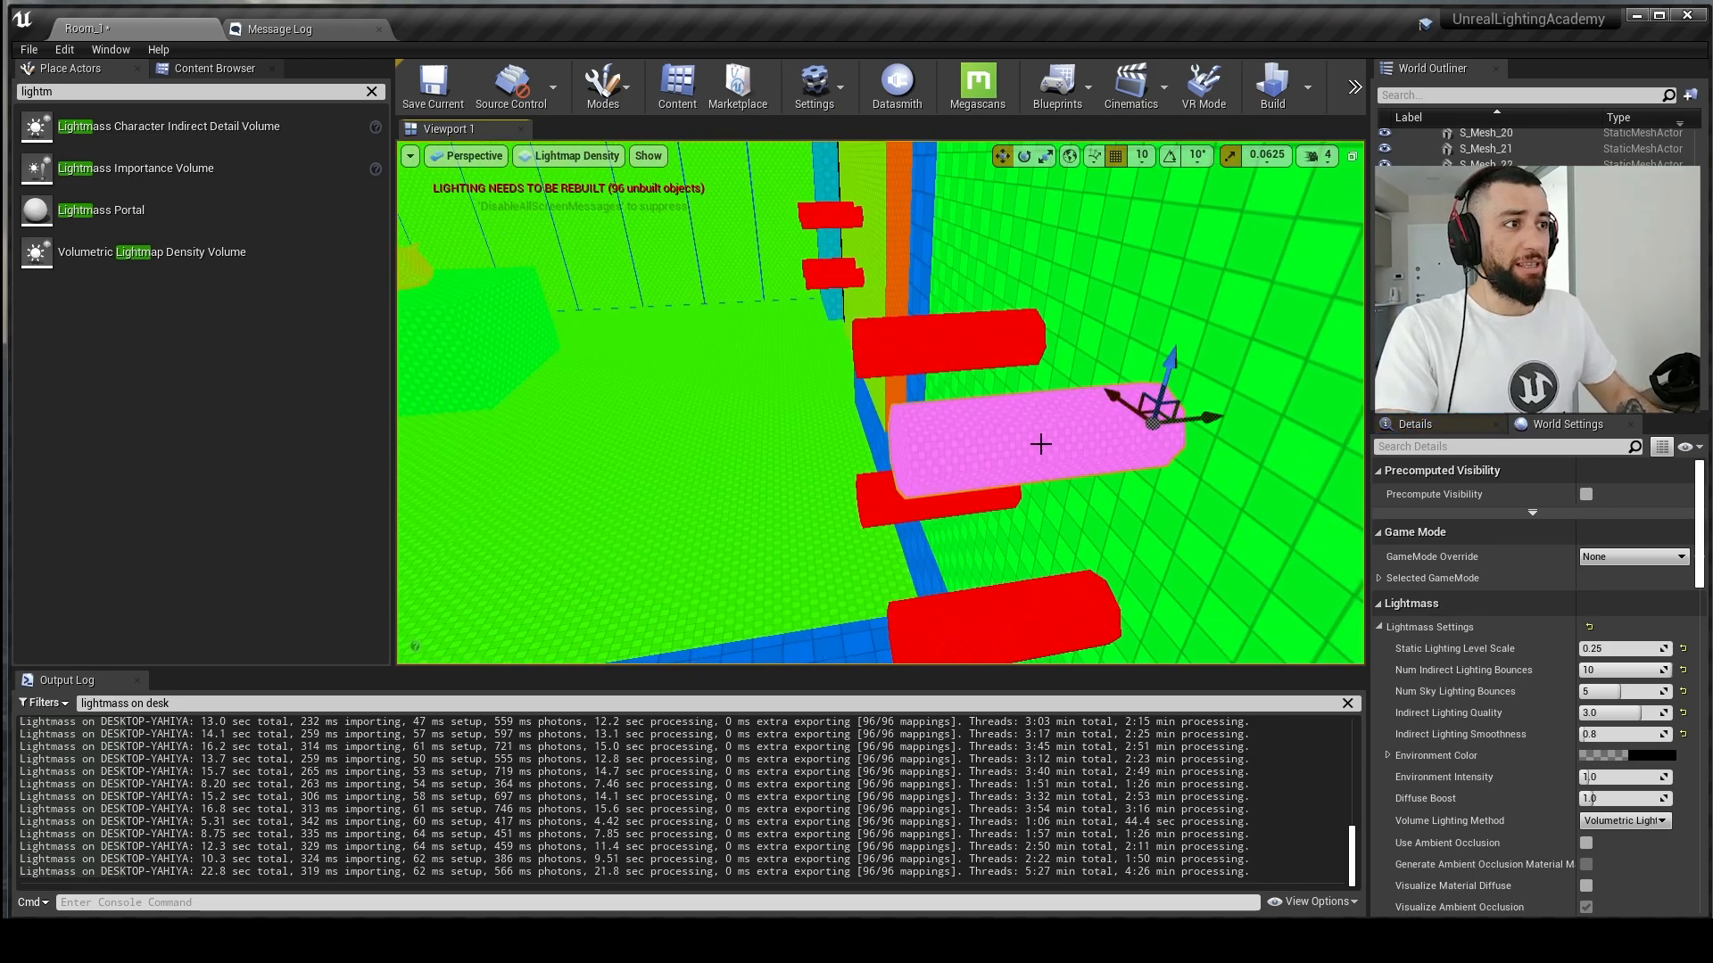
pyautogui.scroll(-10, 1578, 820)
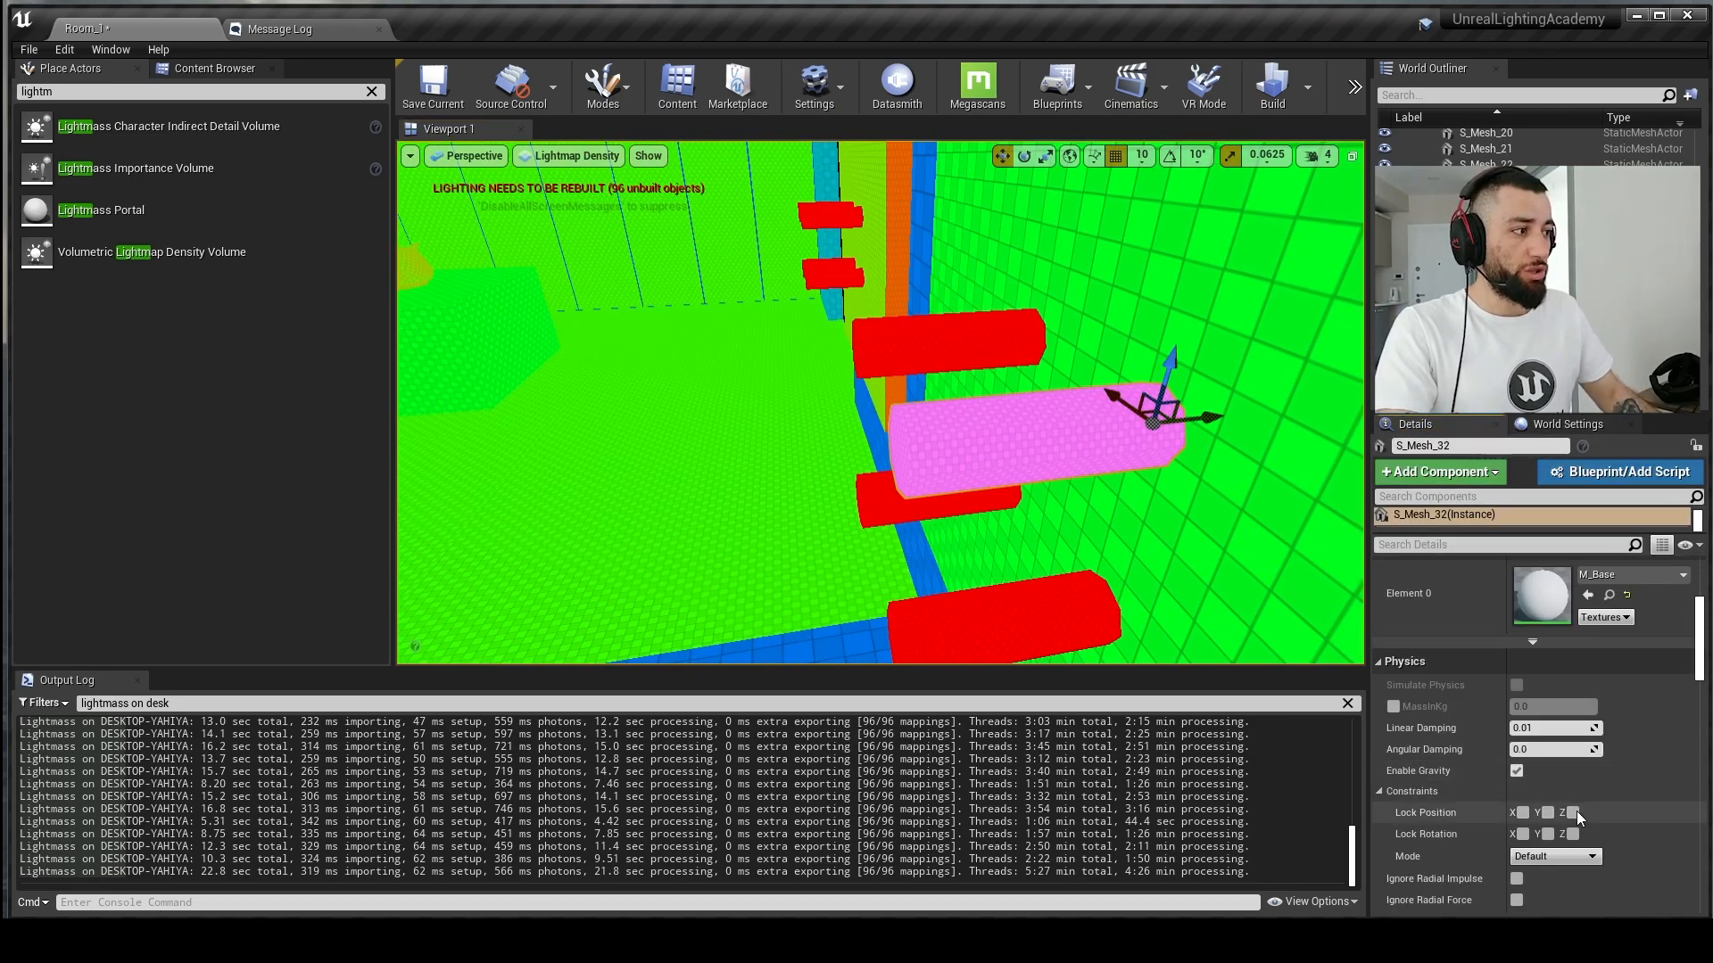
pyautogui.scroll(-7, 1566, 795)
pyautogui.moveTo(1094, 465); pyautogui.dragTo(1168, 544, button='right')
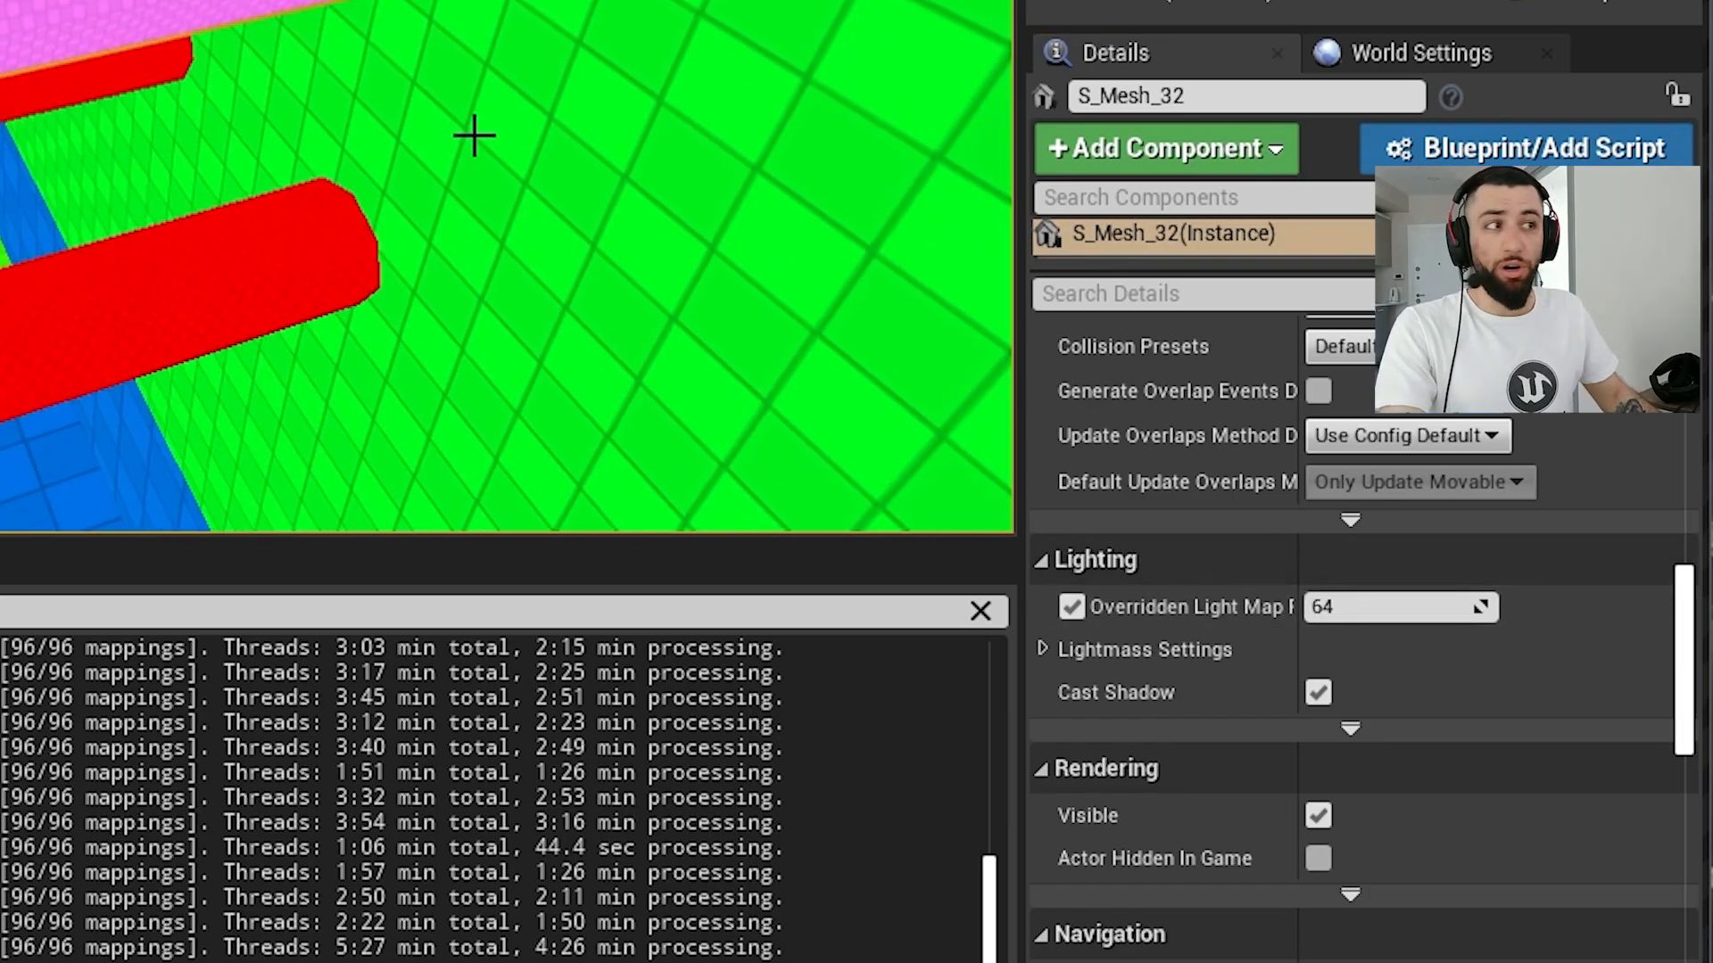
pyautogui.press('Escape')
pyautogui.click(1005, 363)
pyautogui.moveTo(1005, 363); pyautogui.dragTo(1071, 384, button='right')
pyautogui.press('Escape')
pyautogui.click(978, 401)
pyautogui.click(1039, 271)
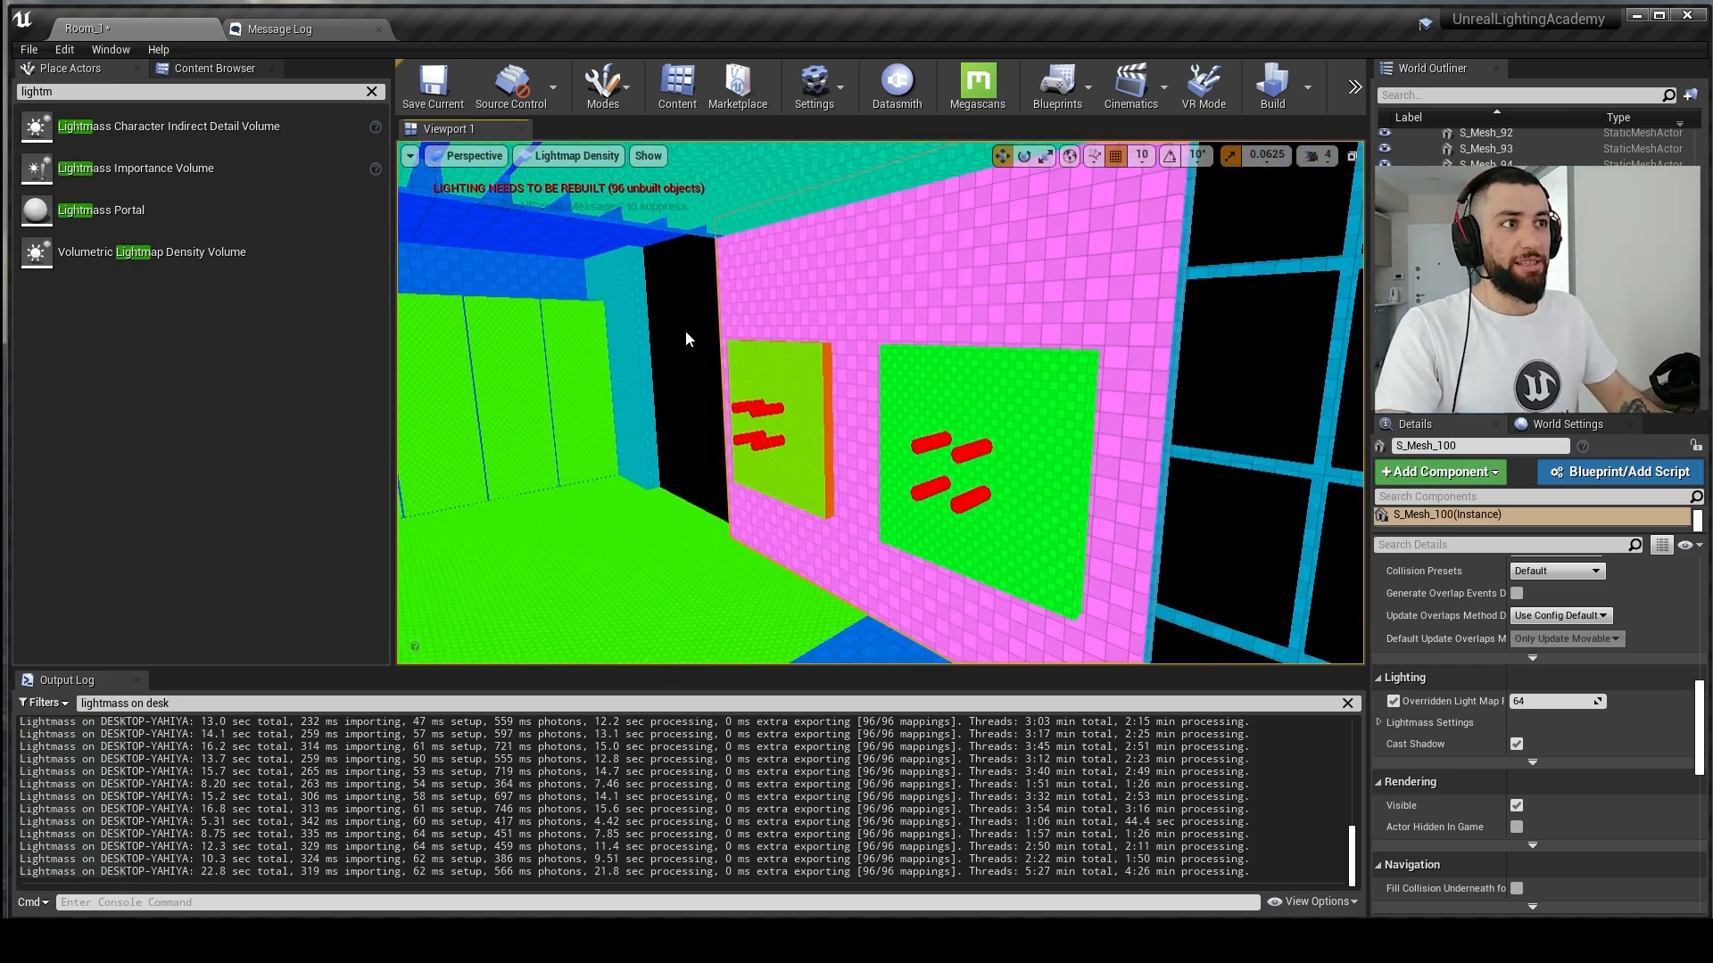
# Step: Lower the overridden lightmap resolution of the upper cylinder on the green wall panel and inspect its density up close
pyautogui.click(974, 453)
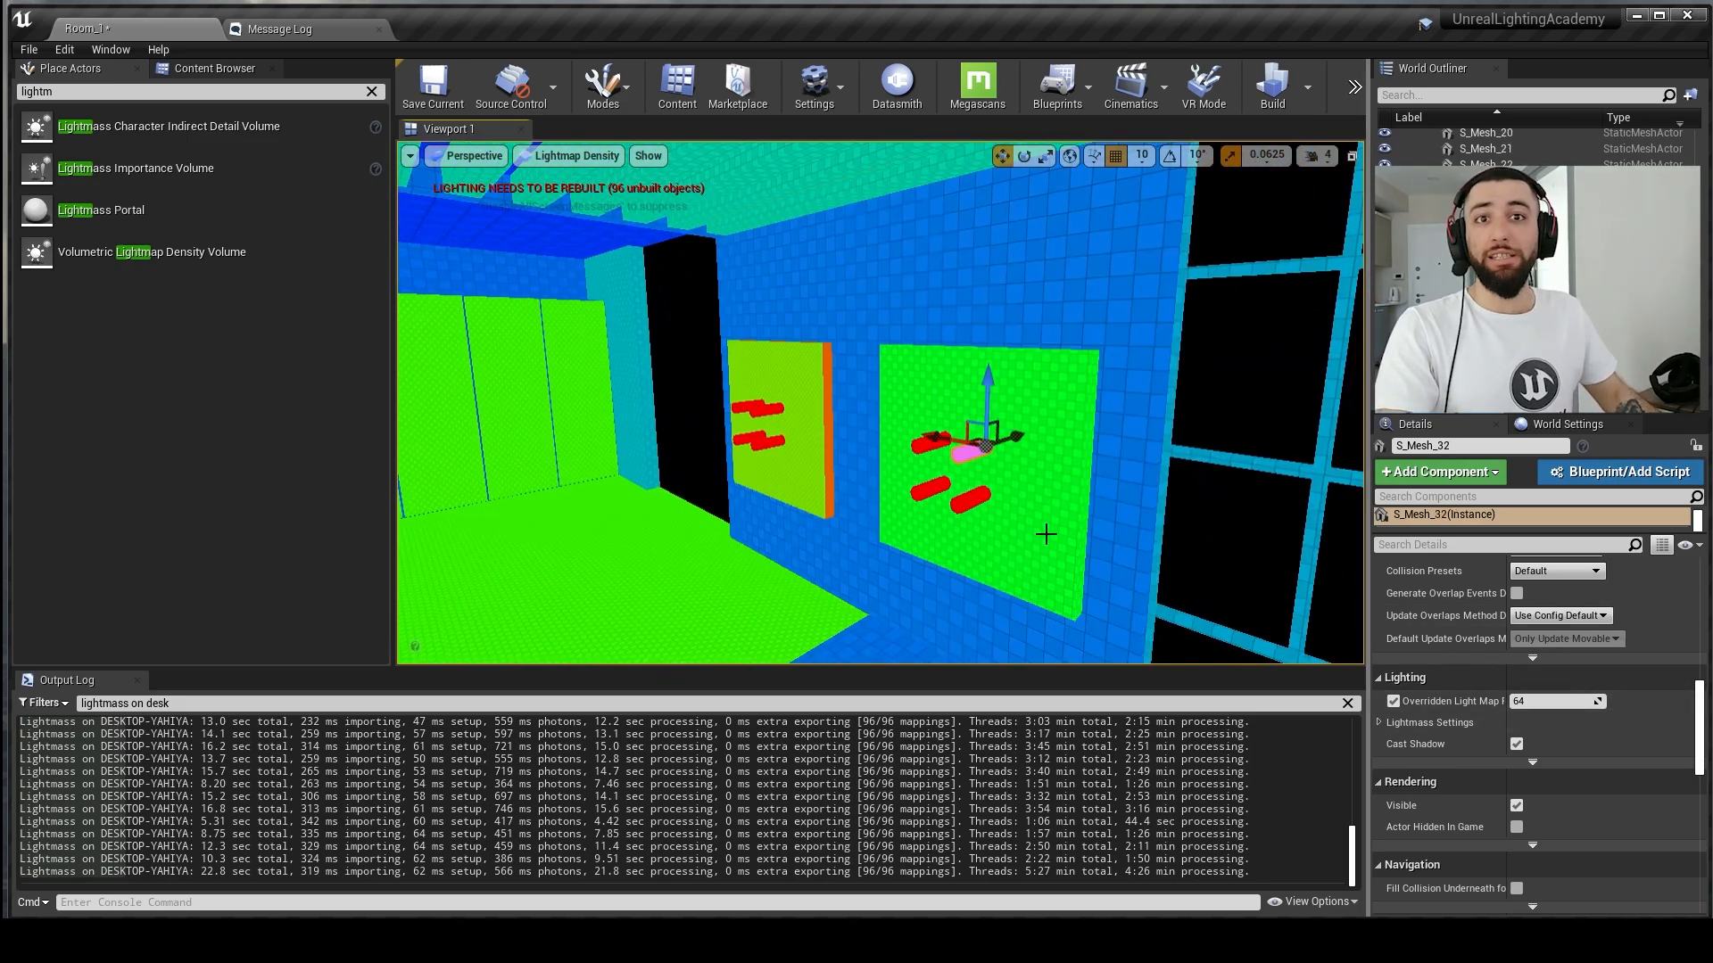
pyautogui.scroll(3, 1045, 533)
pyautogui.press('Escape')
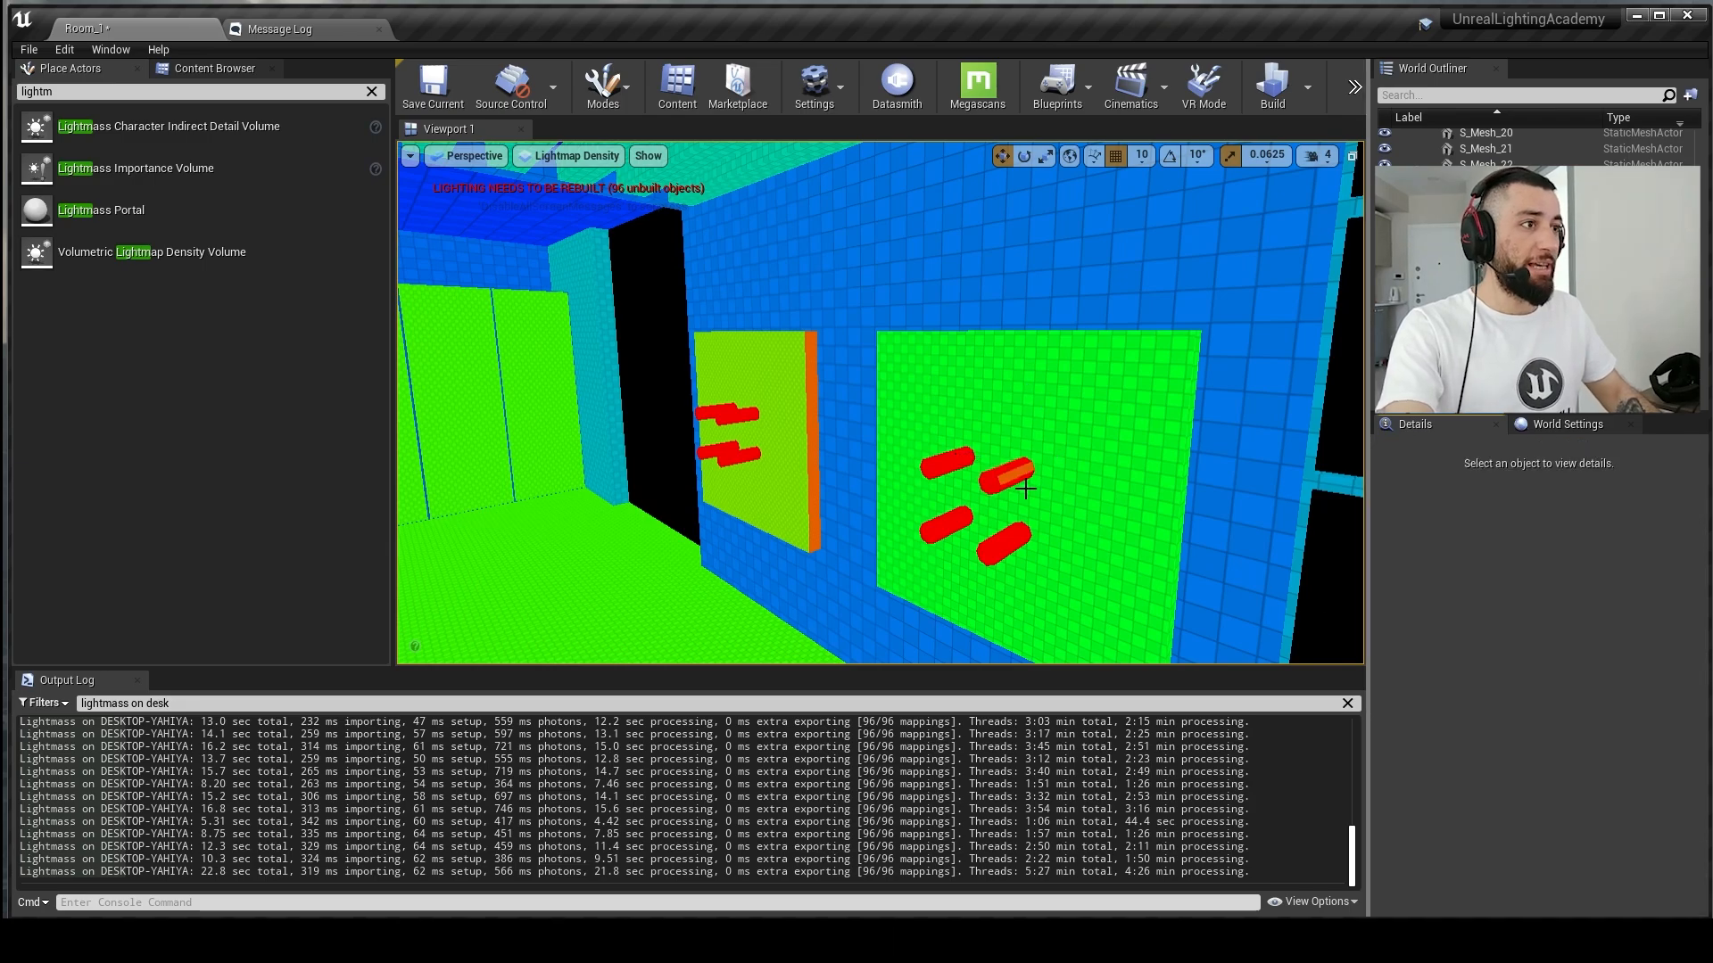
pyautogui.moveTo(1025, 488); pyautogui.dragTo(1009, 479, button='right')
pyautogui.scroll(5, 1009, 478)
pyautogui.scroll(-2, 960, 431)
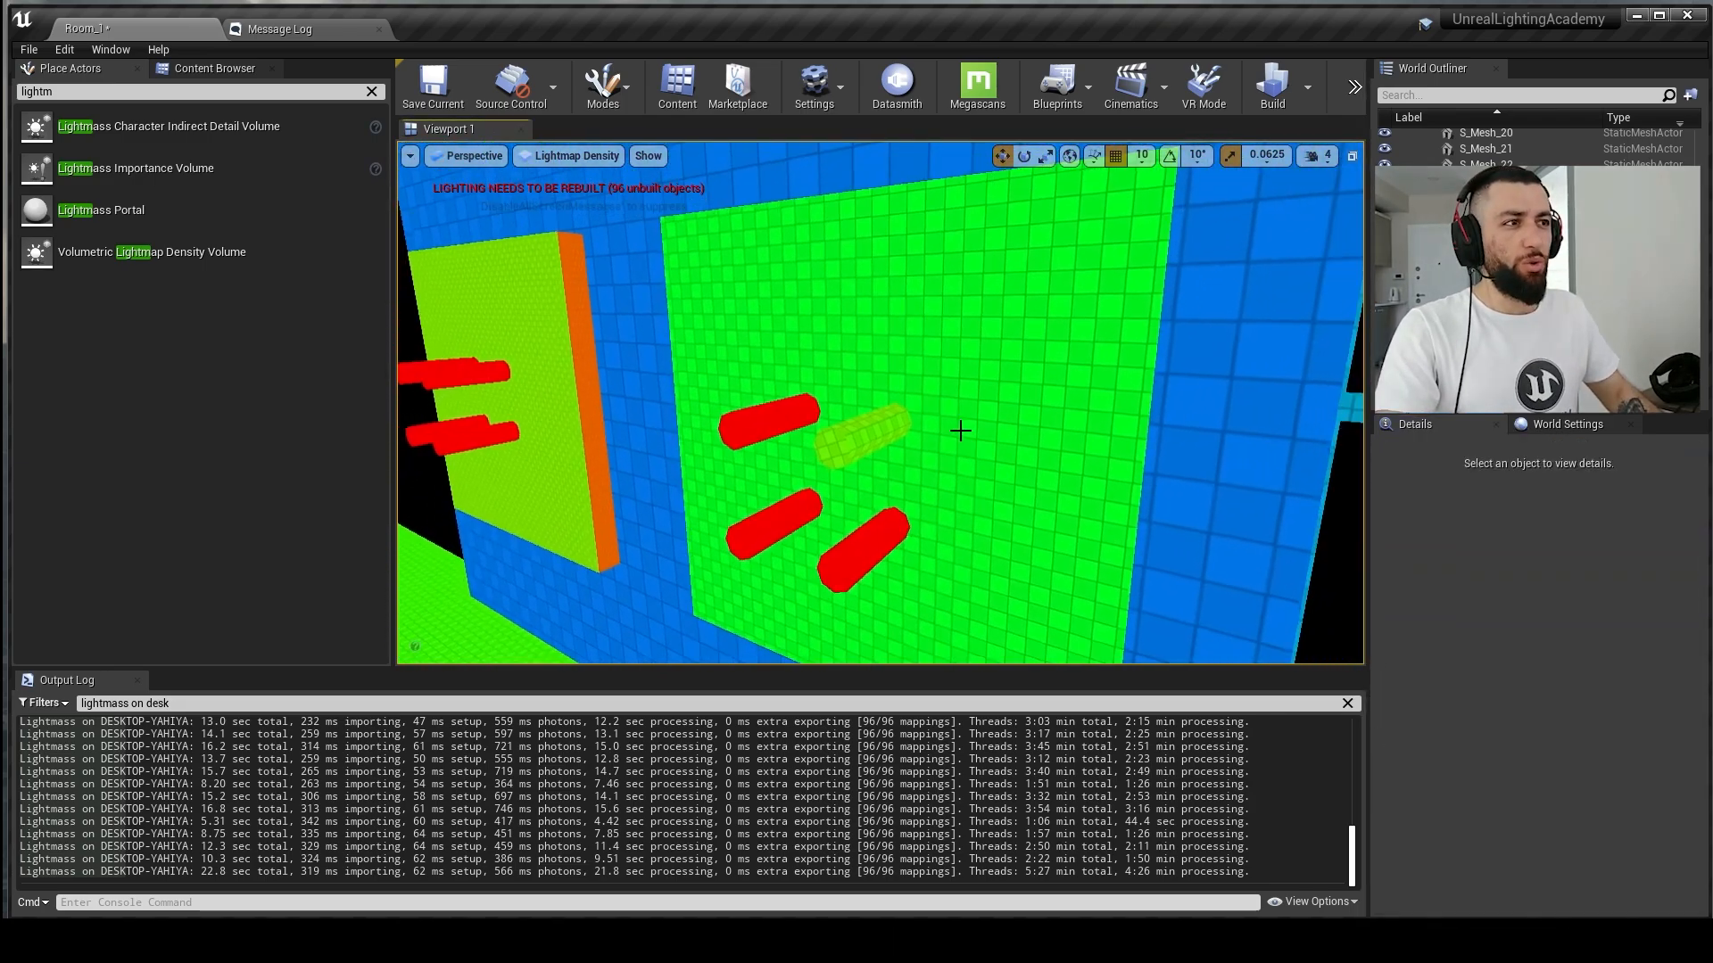
pyautogui.scroll(4, 887, 431)
pyautogui.moveTo(906, 452); pyautogui.dragTo(917, 443, button='right')
# Step: Compare the lit view with the lightmap density of the floor sections around the sphere and the sunlit teapot block
pyautogui.press('s')
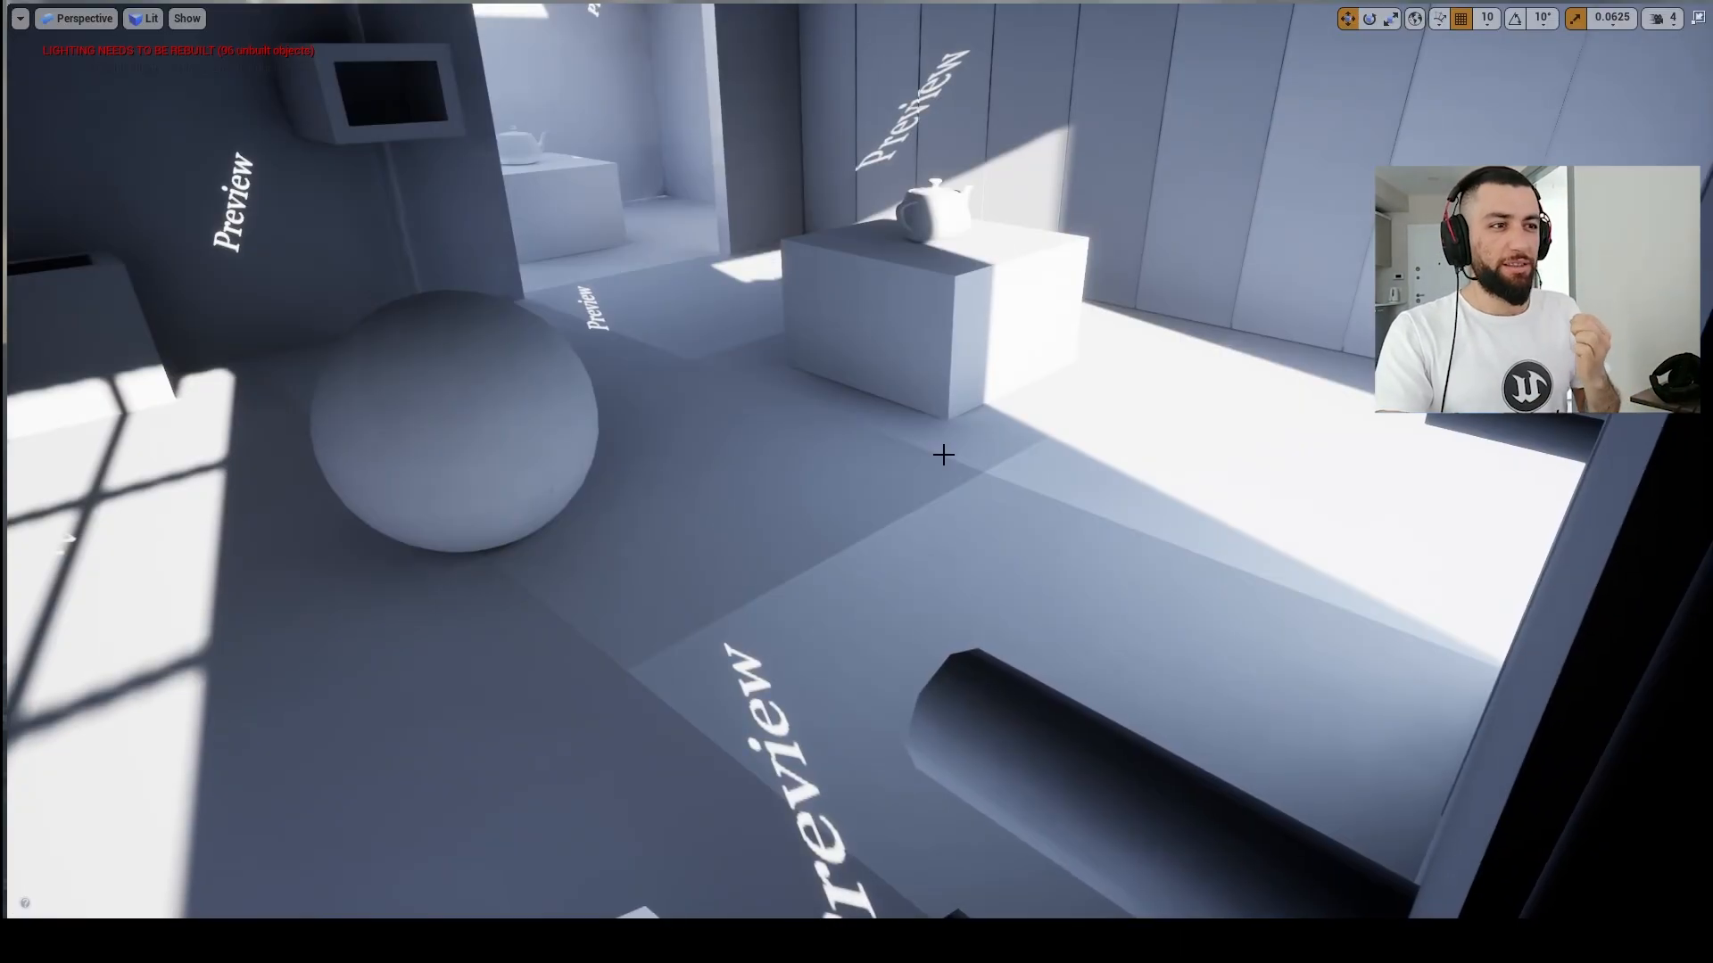
pyautogui.moveTo(943, 455); pyautogui.dragTo(1014, 492, button='right')
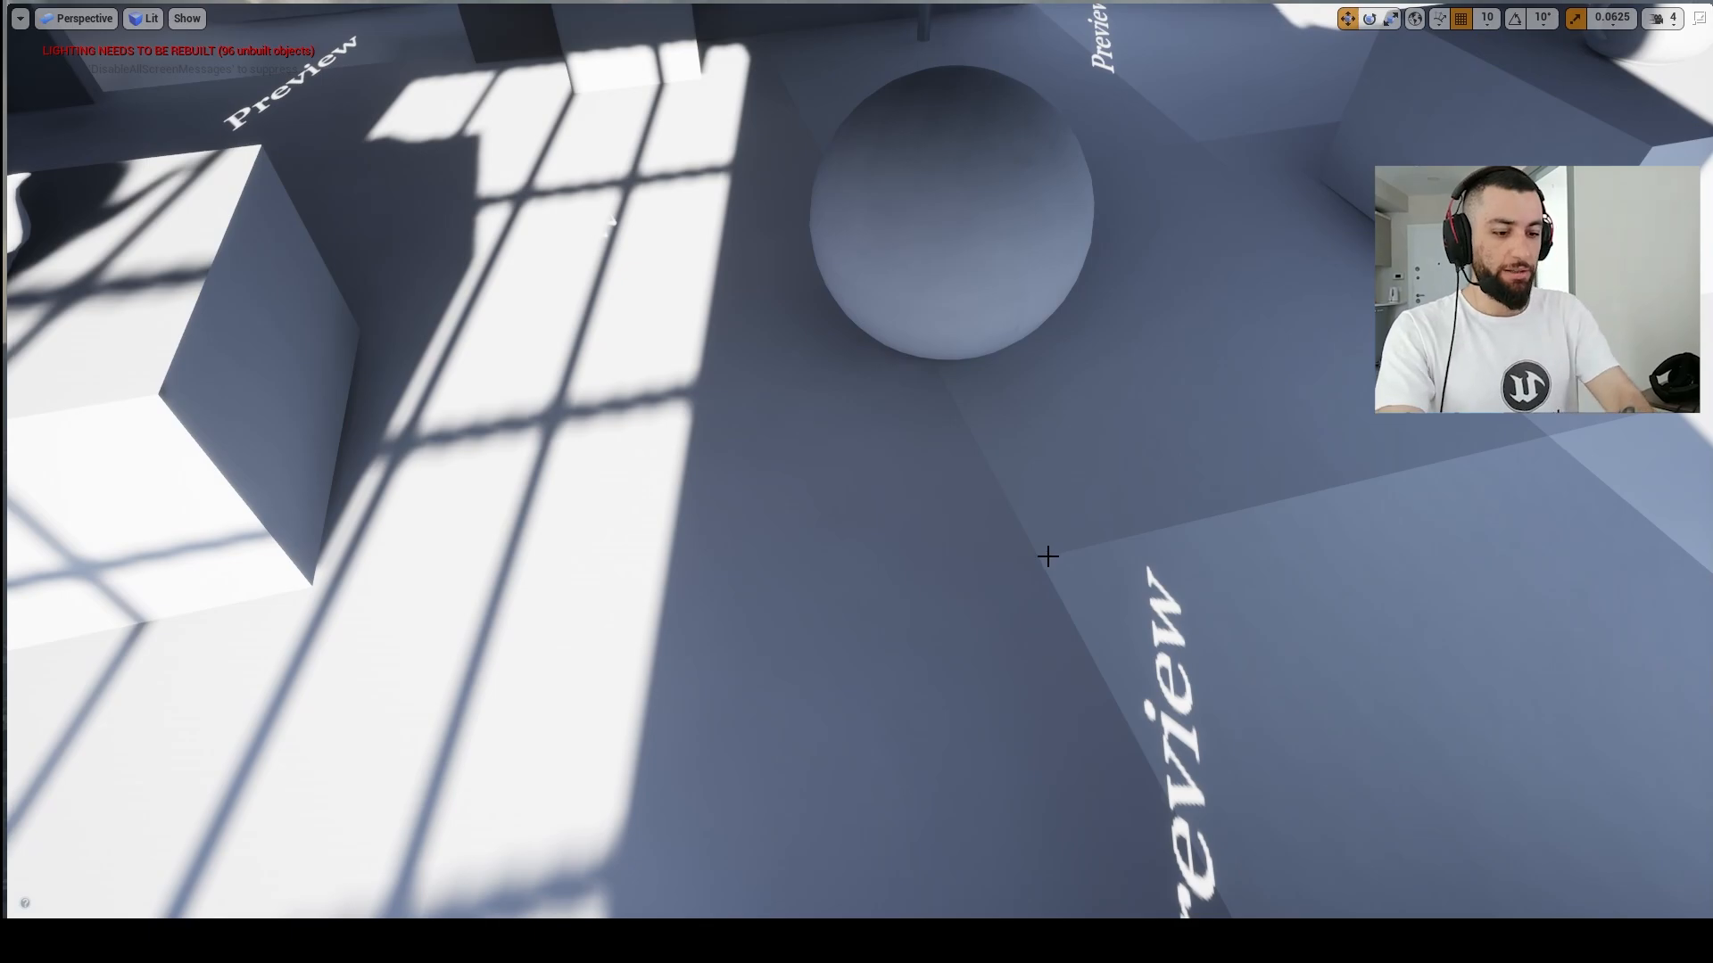
pyautogui.hotkey('alt', '0')
pyautogui.click(1135, 497)
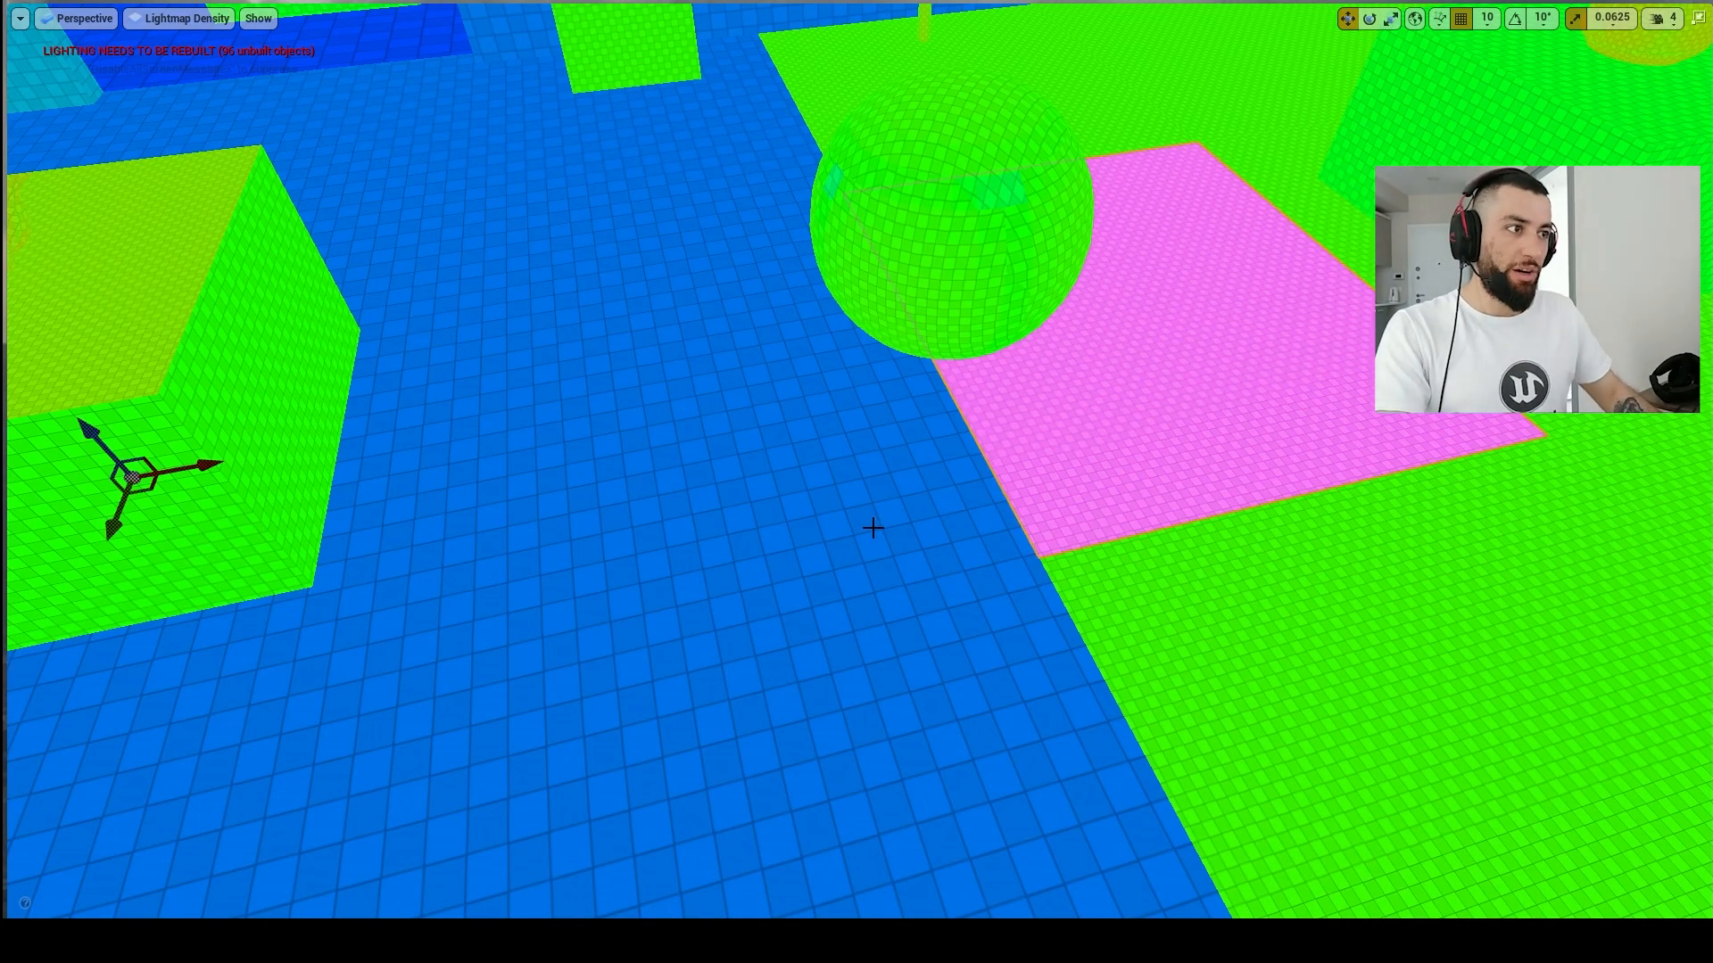
pyautogui.click(897, 500)
pyautogui.press('Escape')
pyautogui.hotkey('alt', '8')
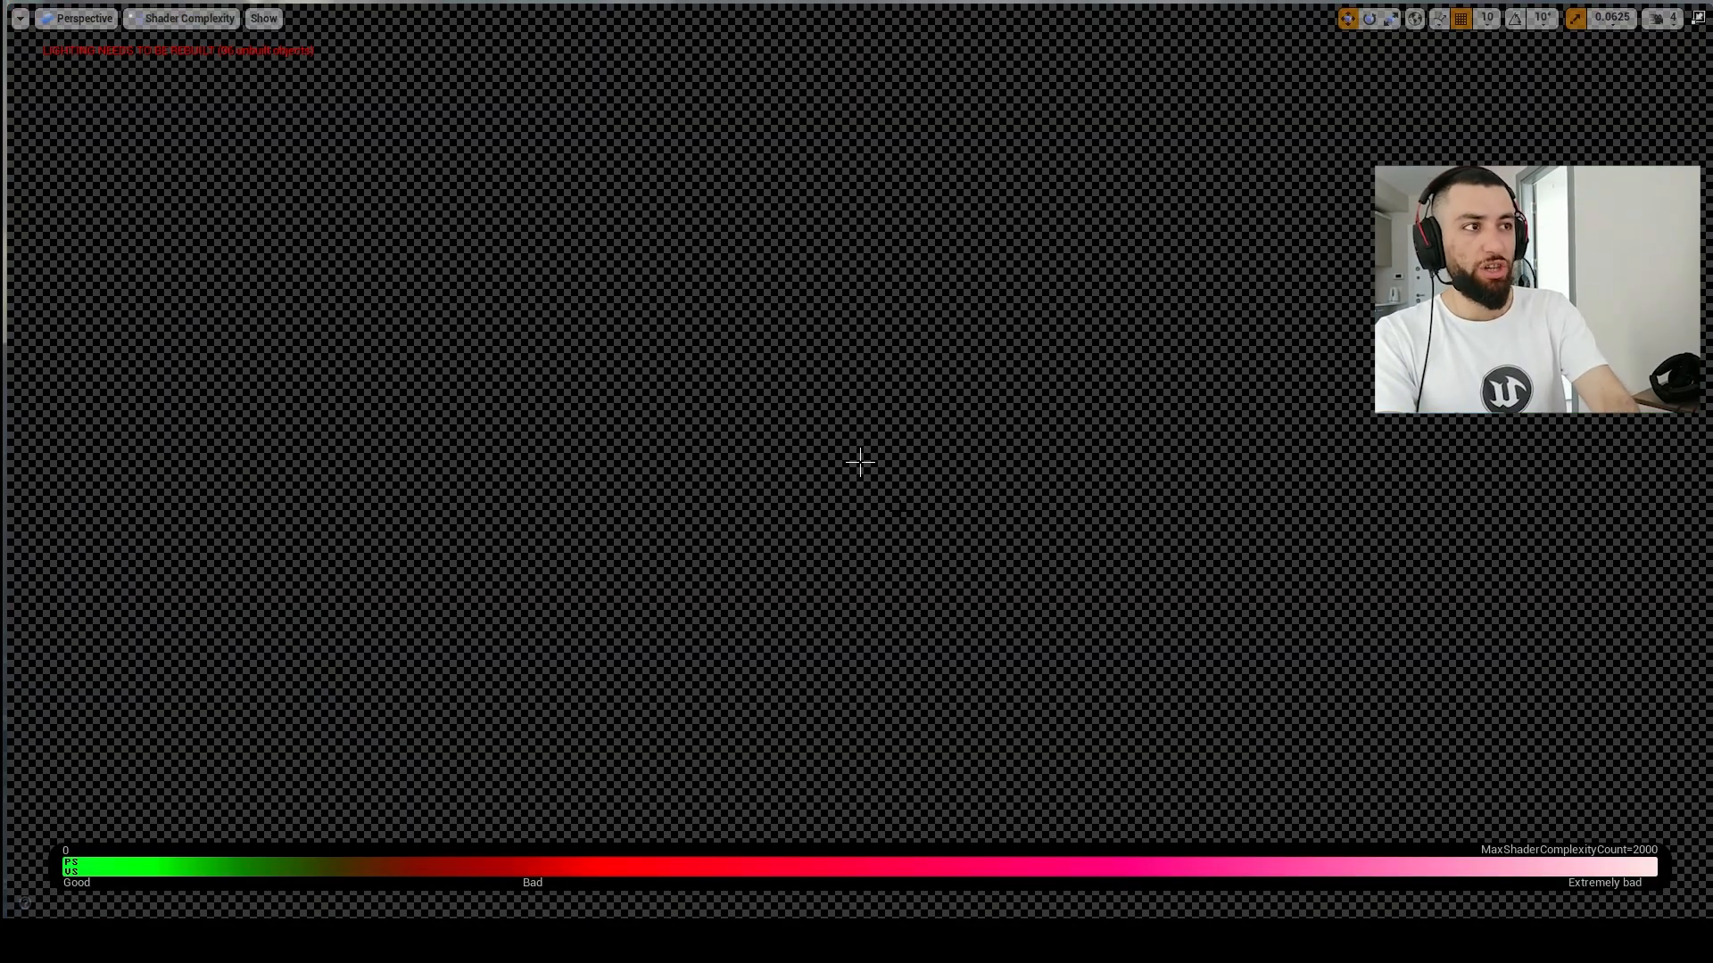
pyautogui.hotkey('alt', '4')
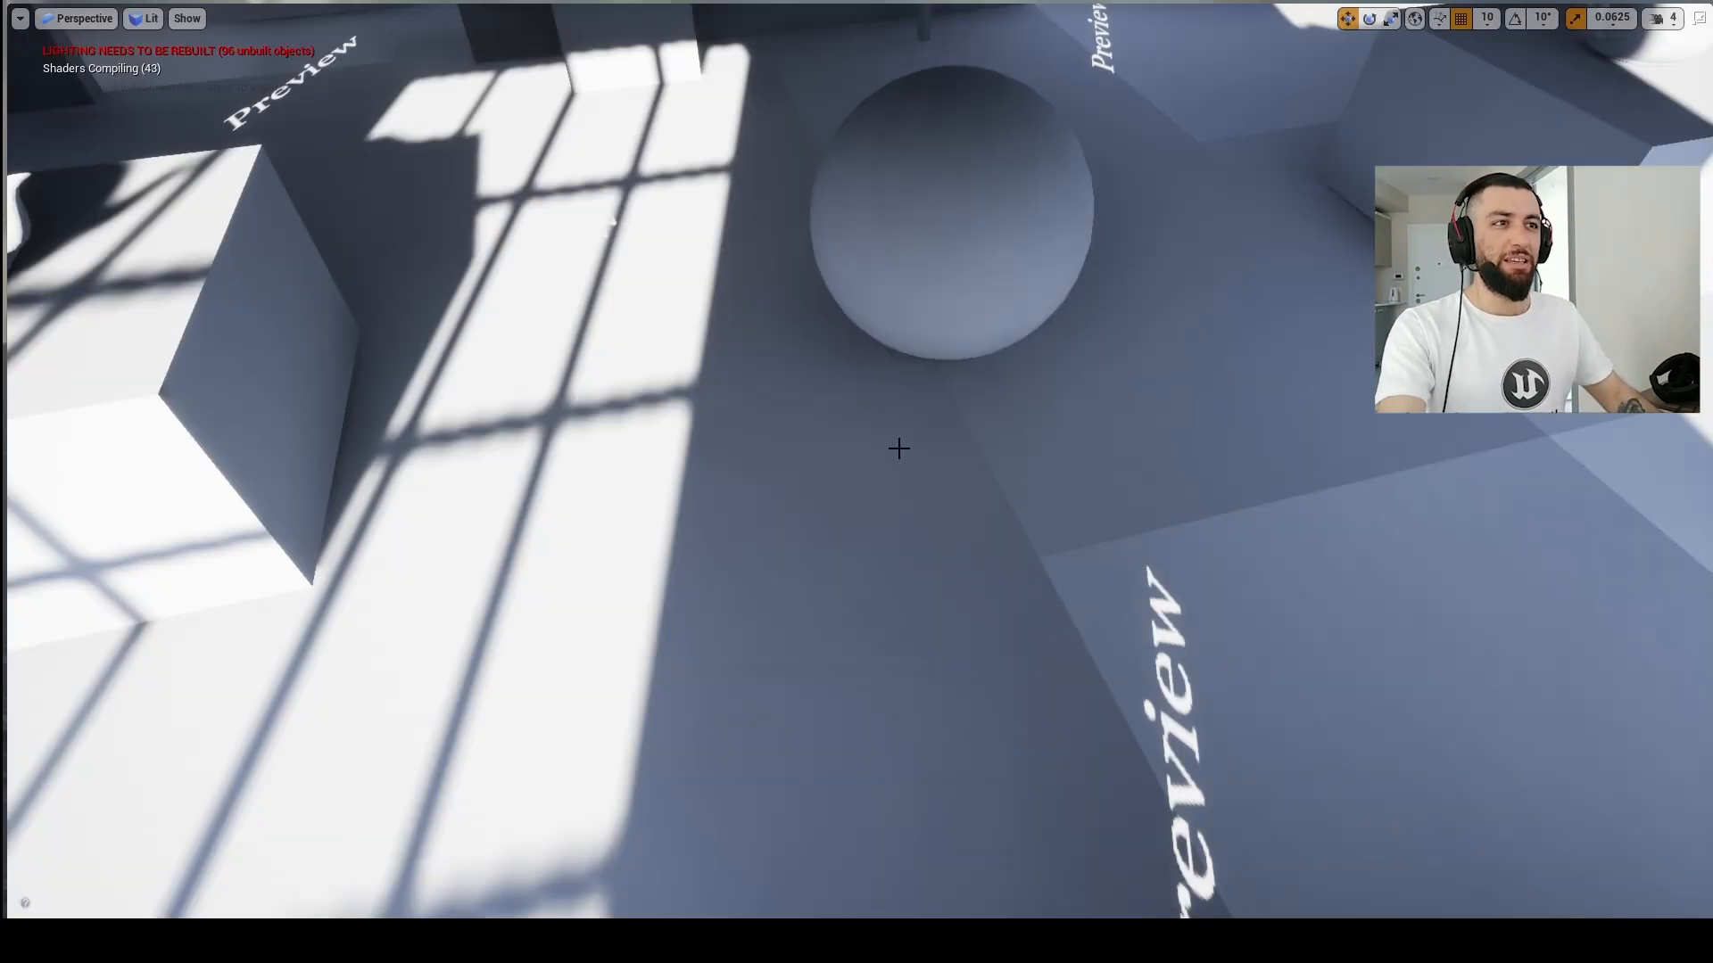
pyautogui.moveTo(899, 449); pyautogui.dragTo(796, 451, button='middle')
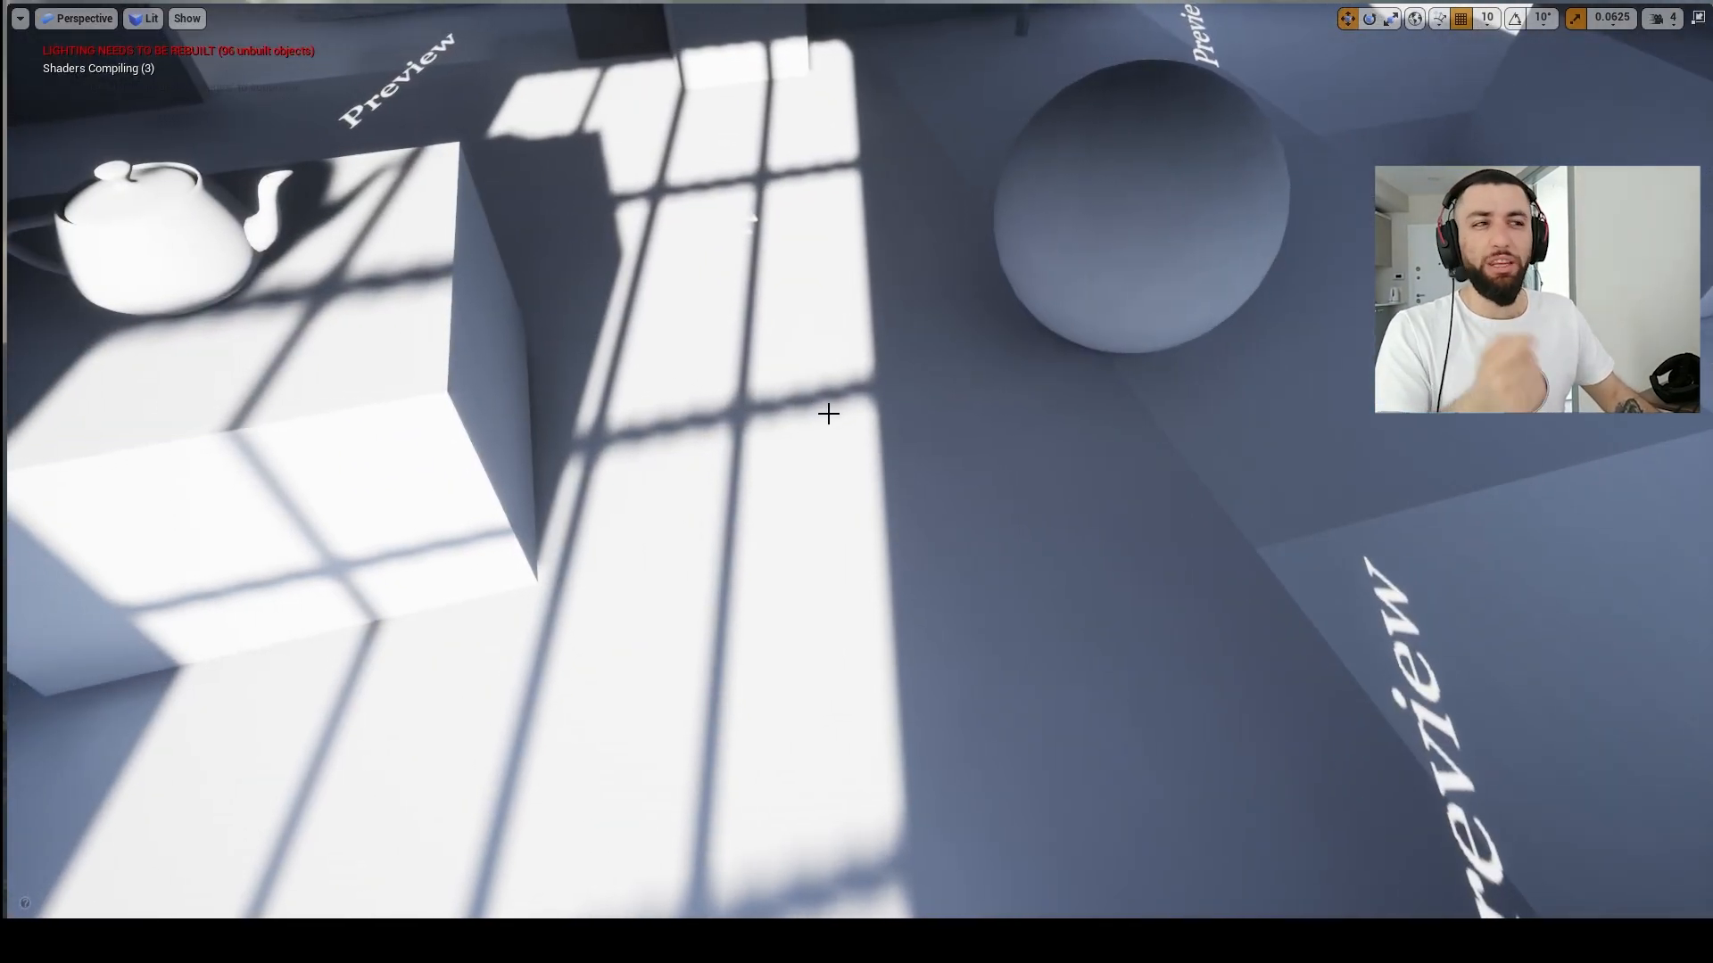
pyautogui.hotkey('alt', '0')
pyautogui.scroll(5, 838, 404)
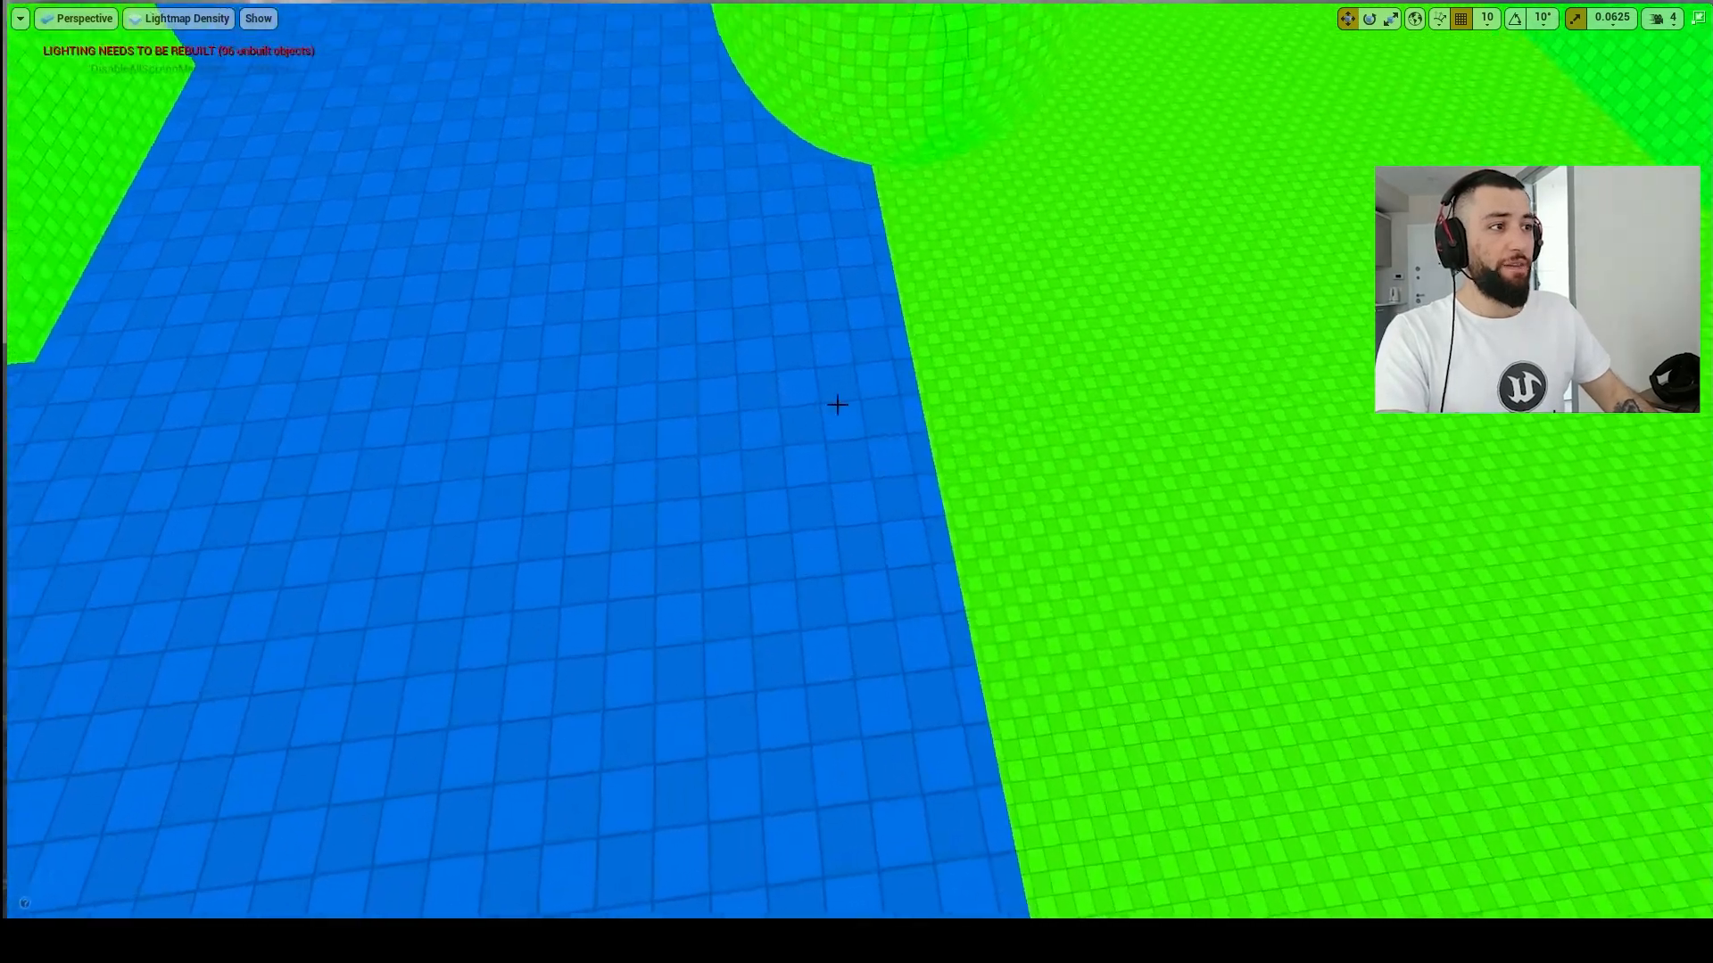
pyautogui.hotkey('alt', '4')
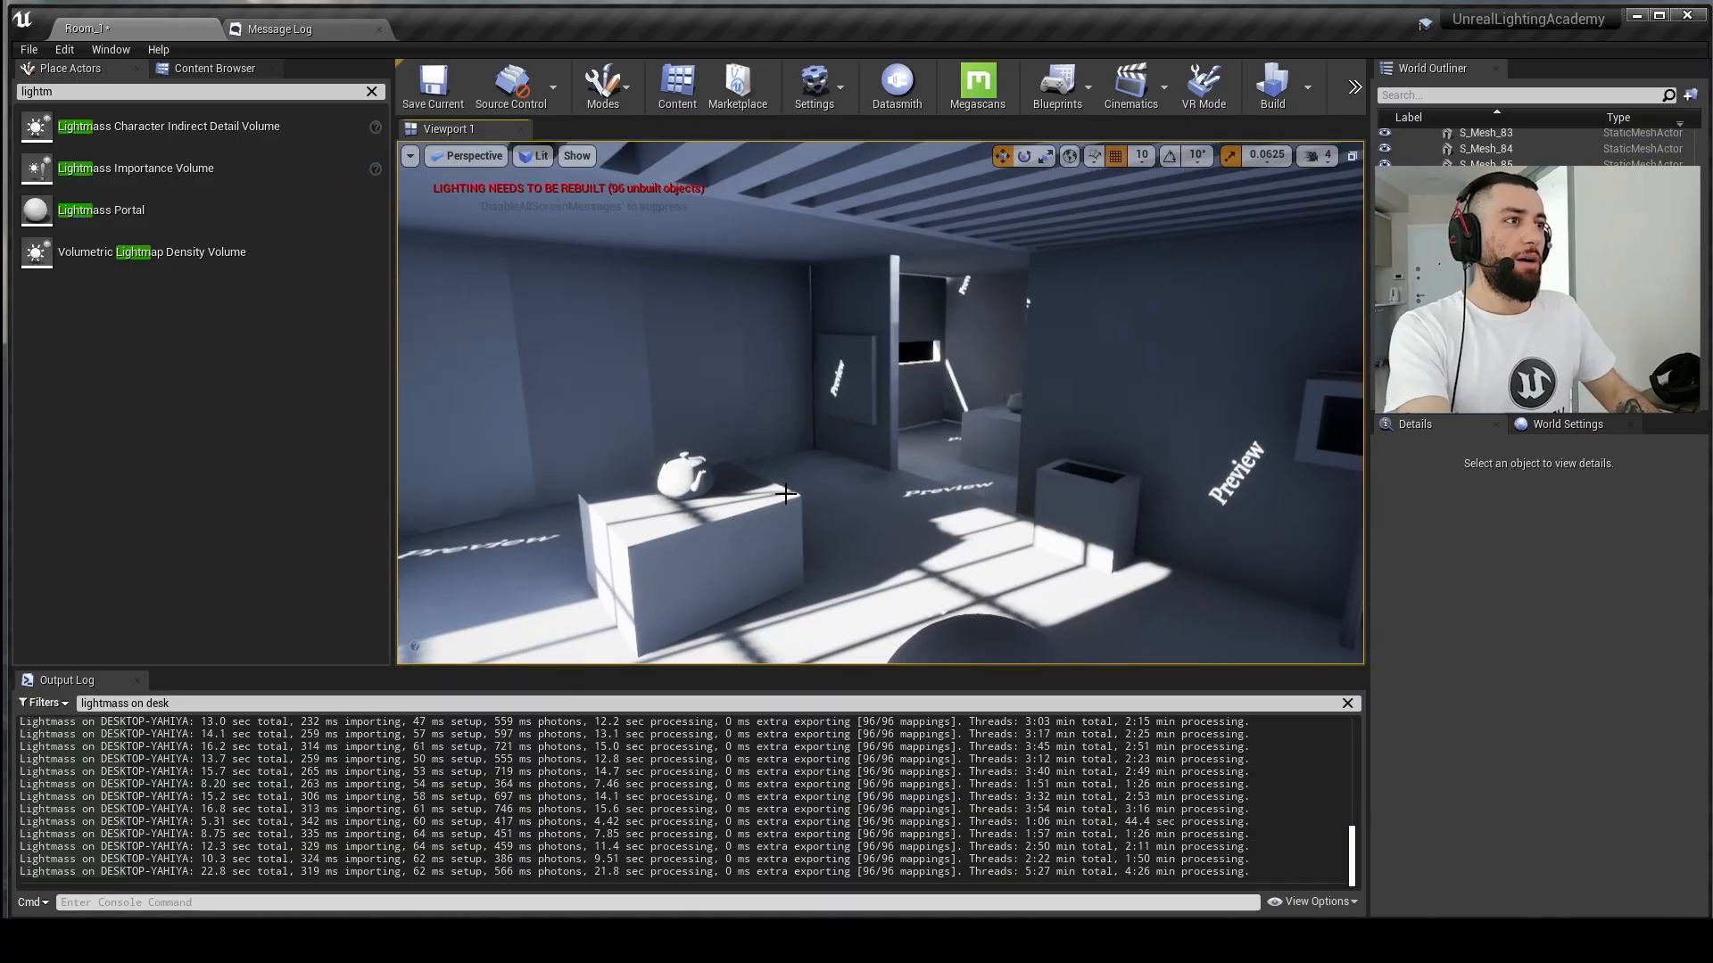
# Step: Find the light actors by searching for "light" and place a Point Light inside the wall-mounted box
pyautogui.moveTo(825, 496); pyautogui.dragTo(785, 527, button='right')
pyautogui.press('F11')
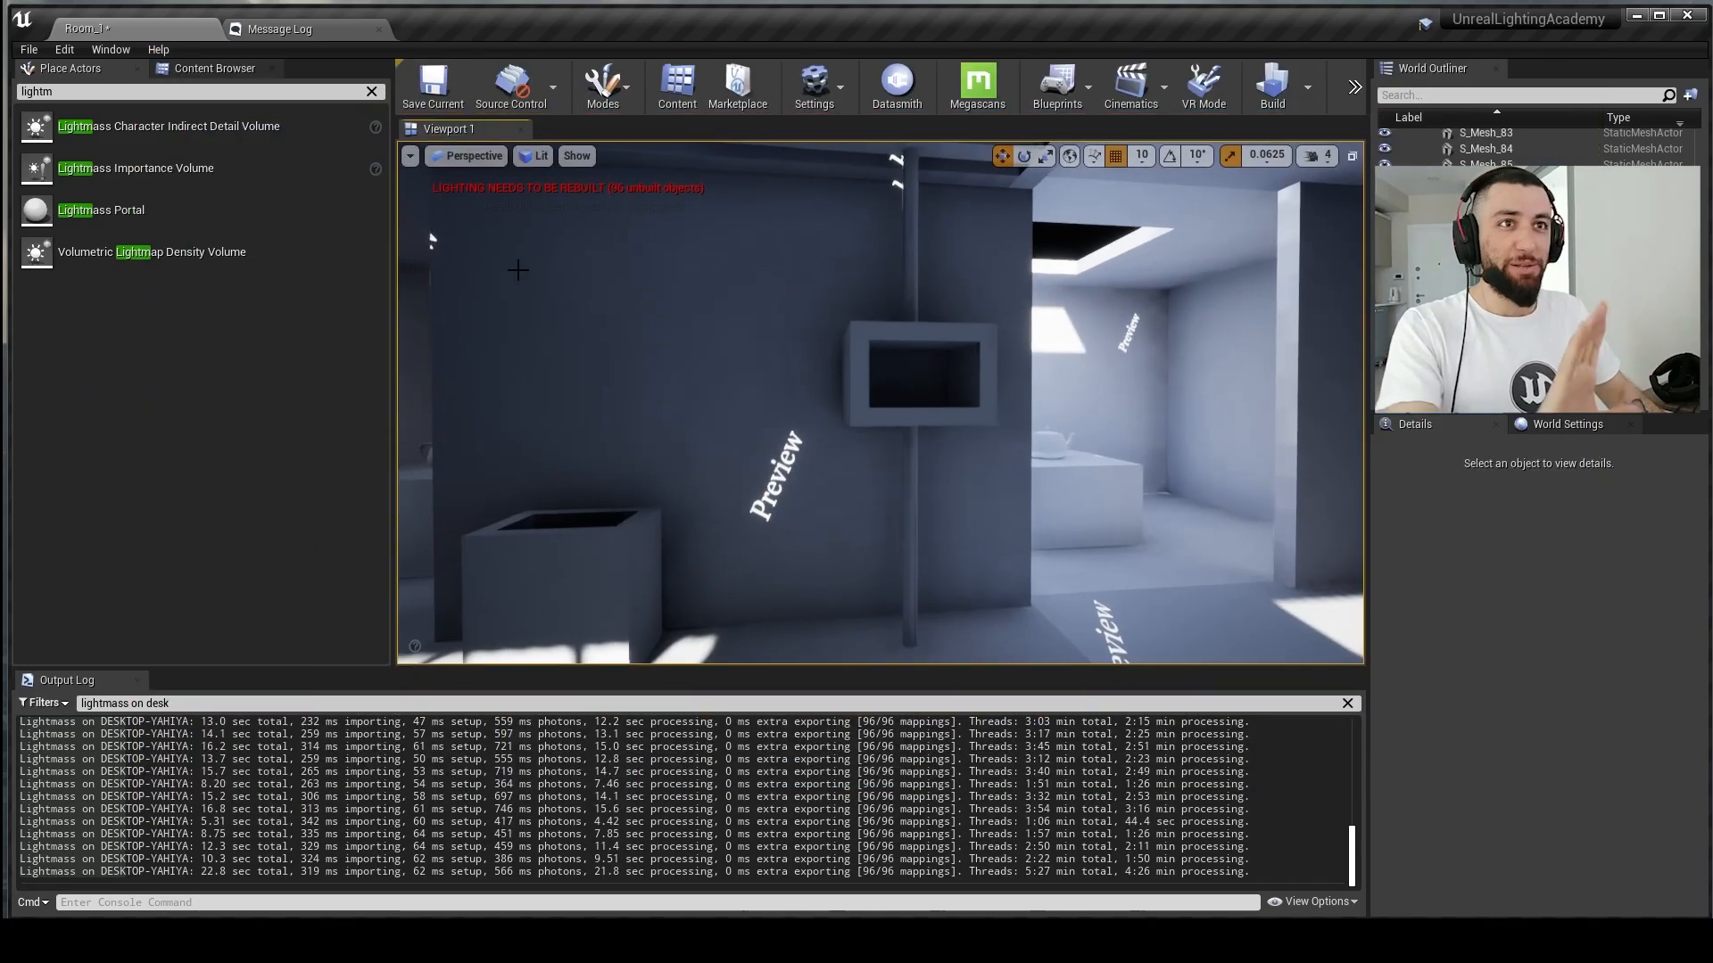
pyautogui.click(207, 66)
pyautogui.click(70, 69)
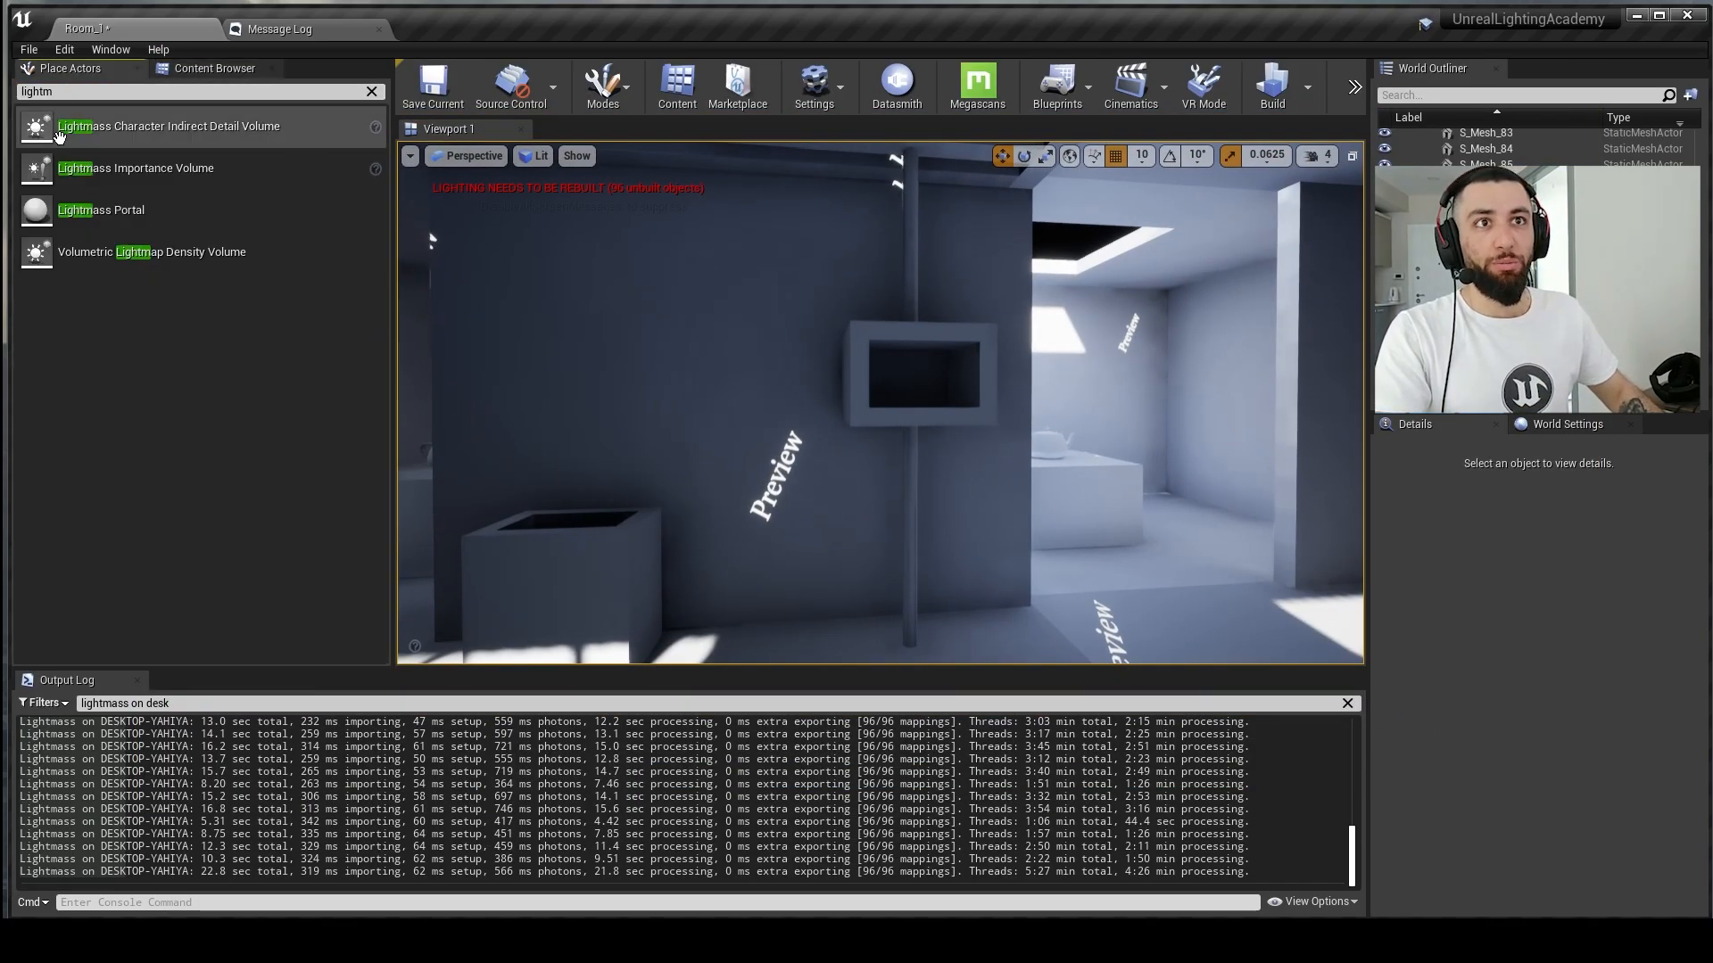
pyautogui.press('BackSpace')
pyautogui.write('light')
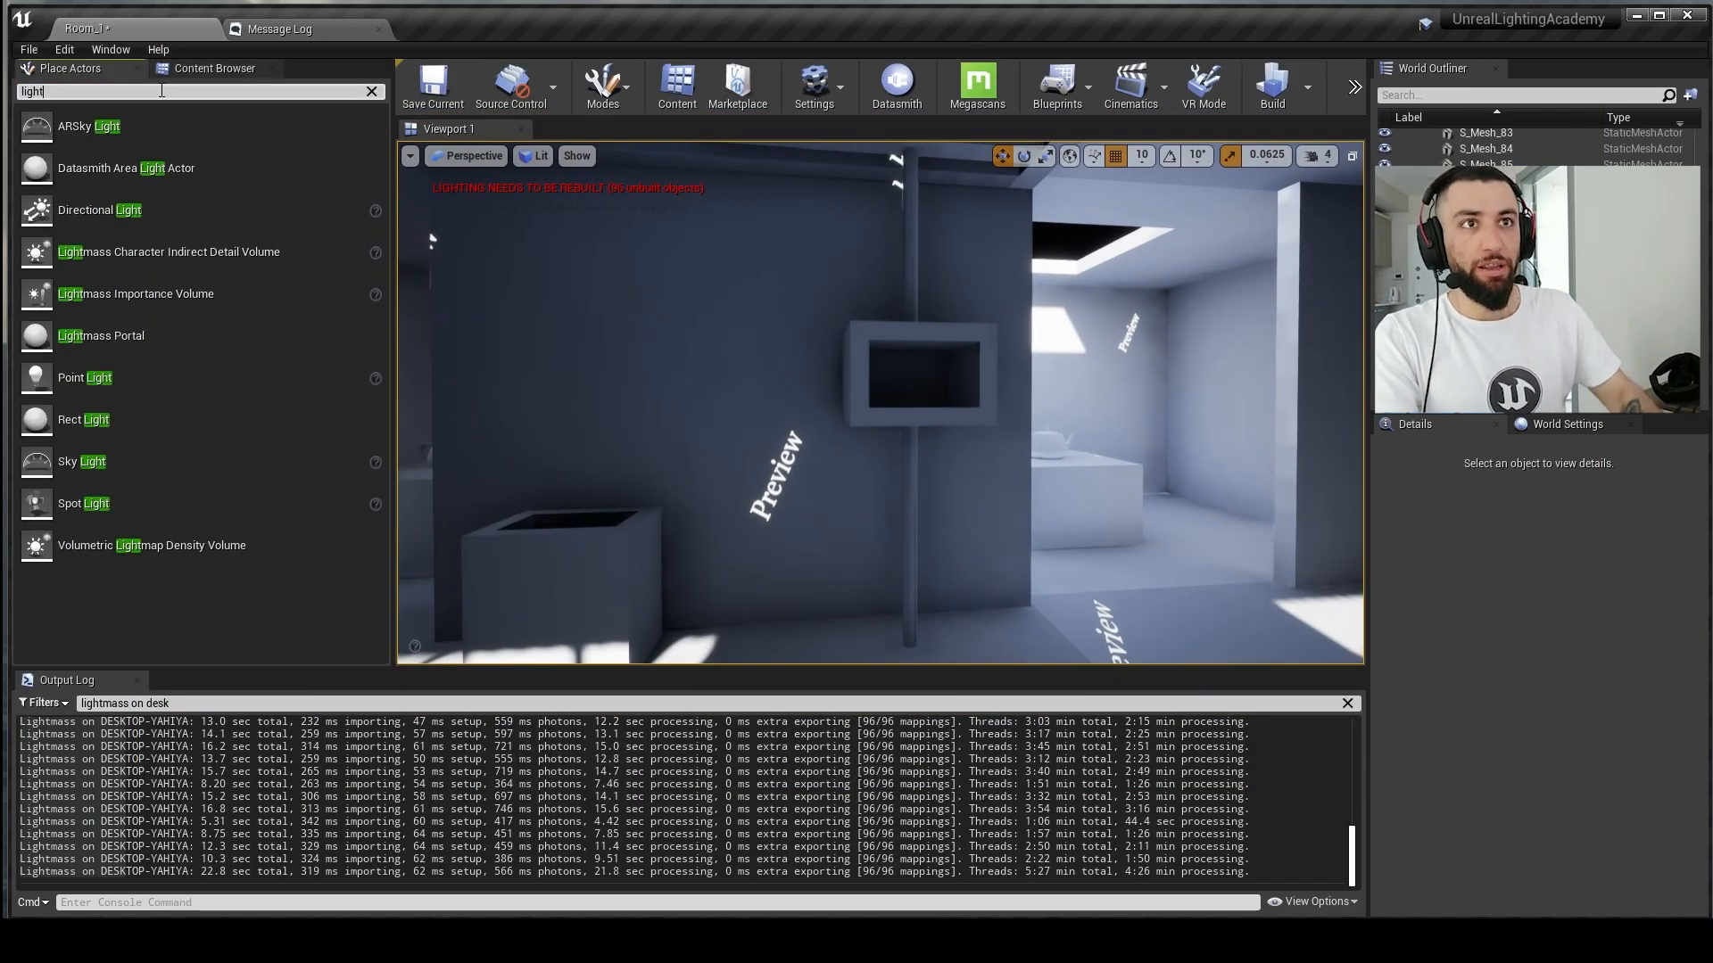
pyautogui.moveTo(341, 373); pyautogui.dragTo(925, 306)
pyautogui.scroll(8, 1616, 711)
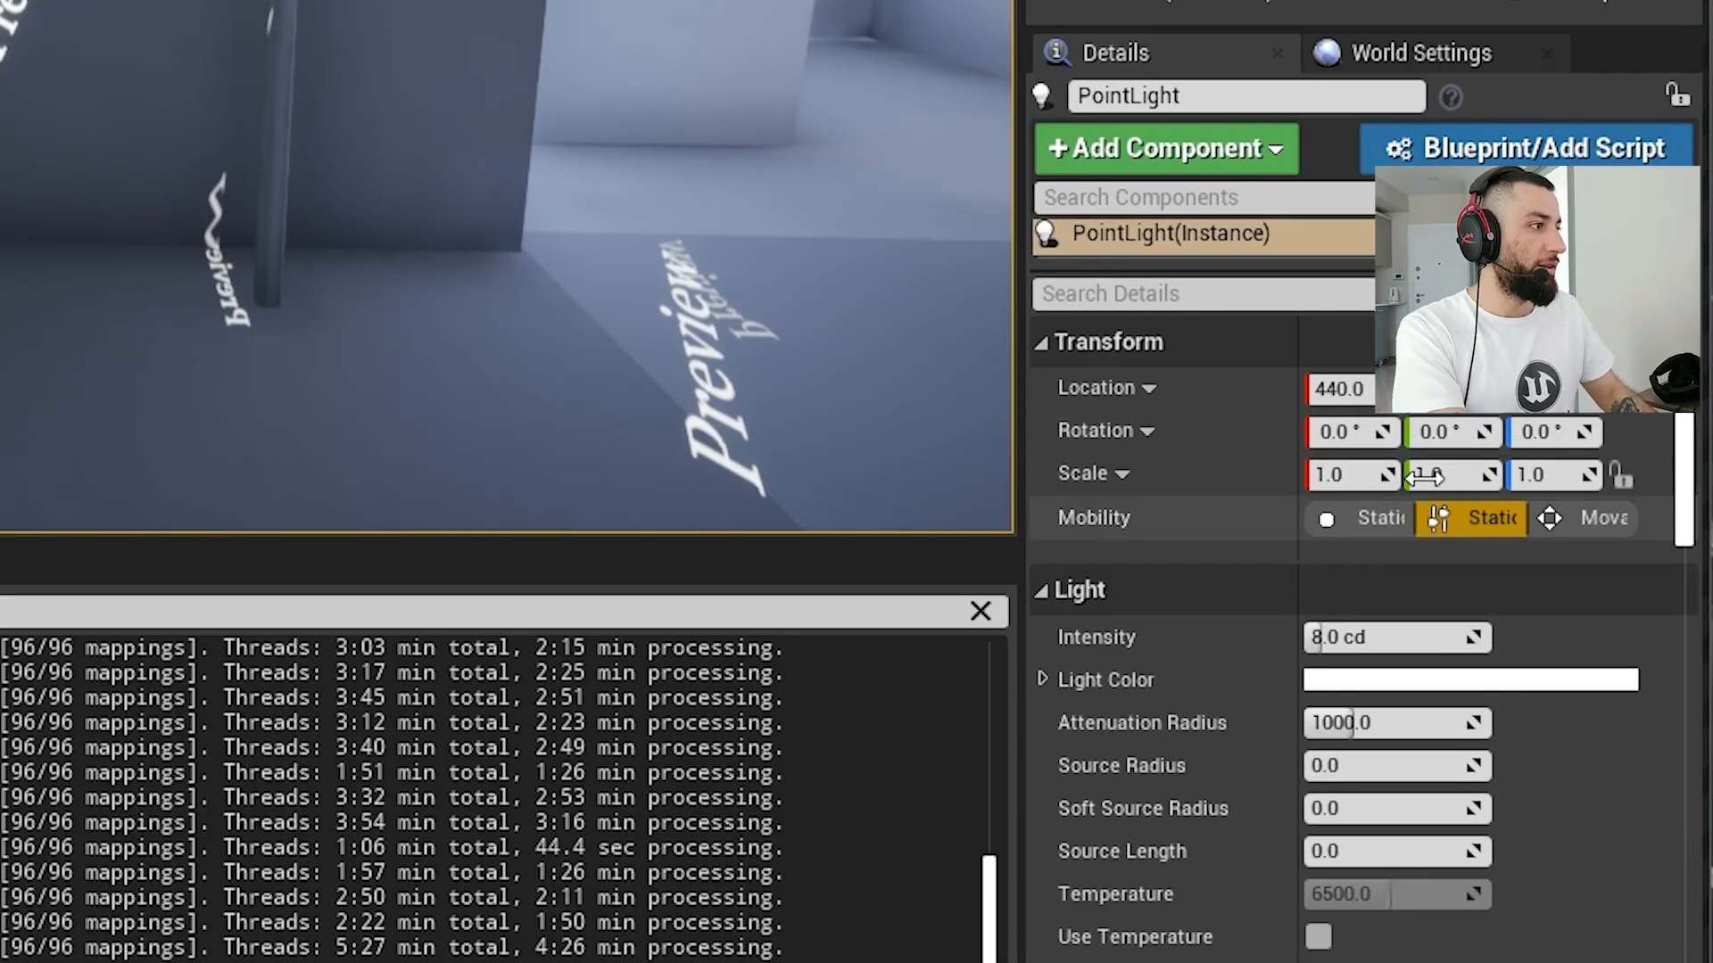
# Step: Set the intensity of the Point Light in the wall-mounted box to 2 cd
pyautogui.click(1538, 716)
pyautogui.write('2')
pyautogui.press('Return')
# Step: Place another Point Light inside the open-topped box standing on the floor
pyautogui.moveTo(480, 414); pyautogui.dragTo(392, 500, button='right')
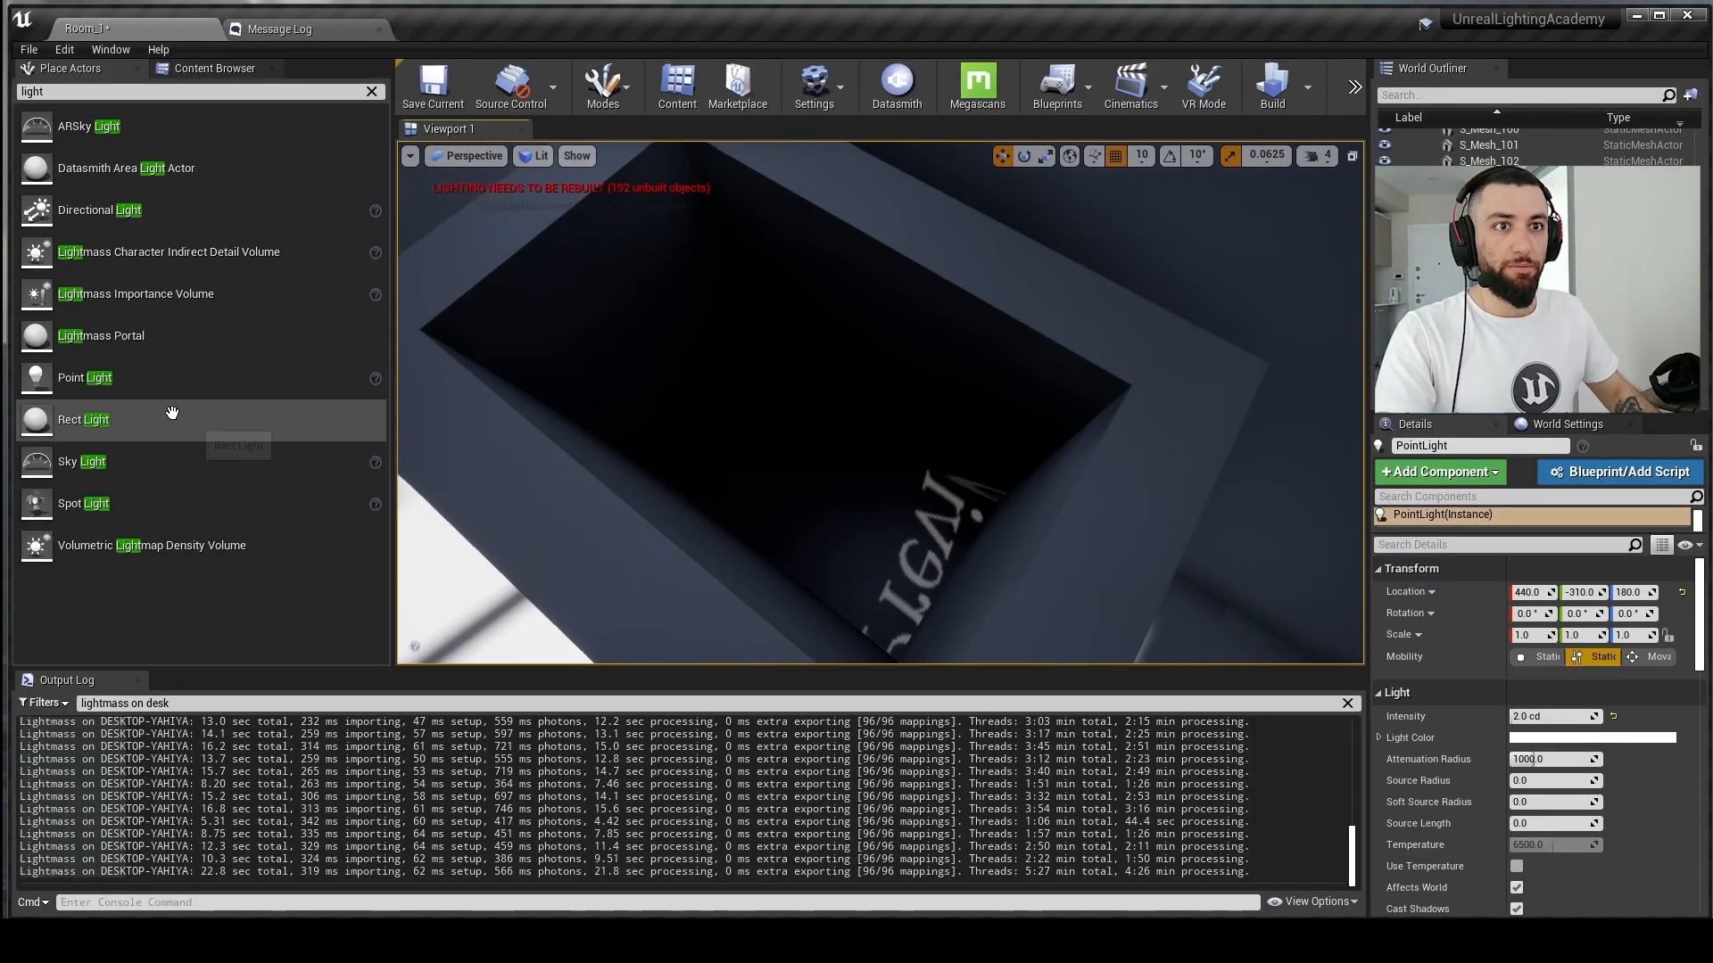
pyautogui.moveTo(89, 378); pyautogui.dragTo(705, 366)
pyautogui.moveTo(1234, 590); pyautogui.dragTo(1248, 446, button='right')
pyautogui.press('Escape')
pyautogui.moveTo(967, 523); pyautogui.dragTo(1016, 491, button='right')
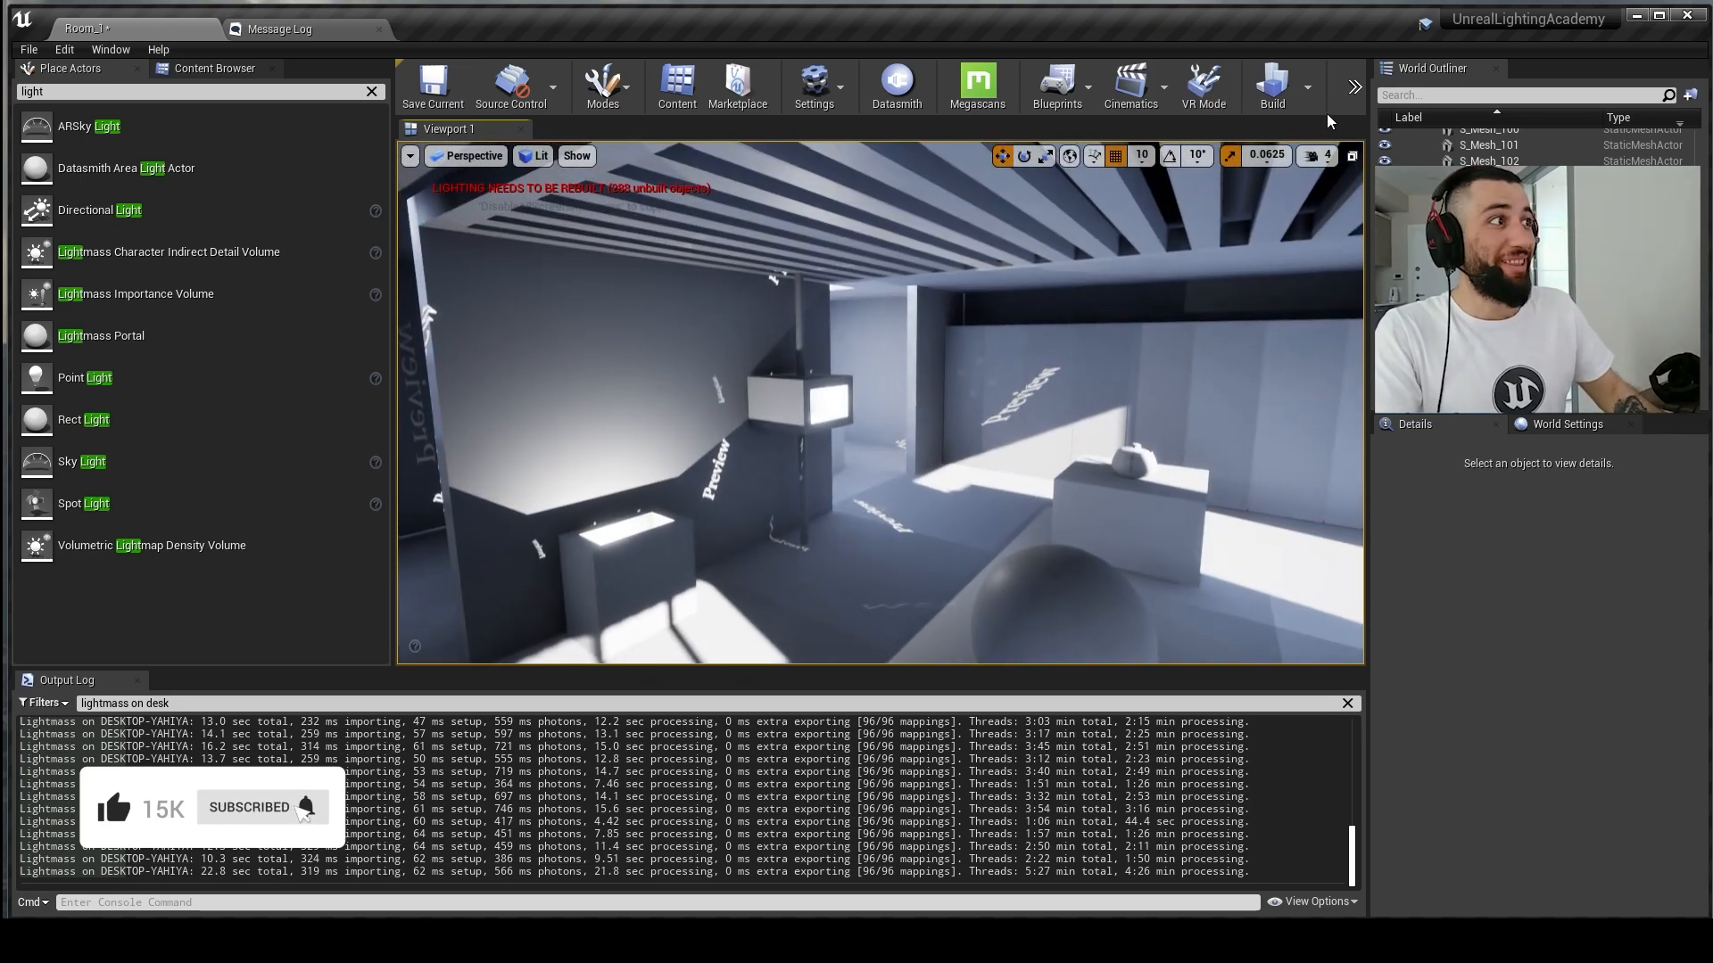
# Step: Build the lighting and inspect the baked sun patches on the floor beside the teapot block
pyautogui.click(1272, 85)
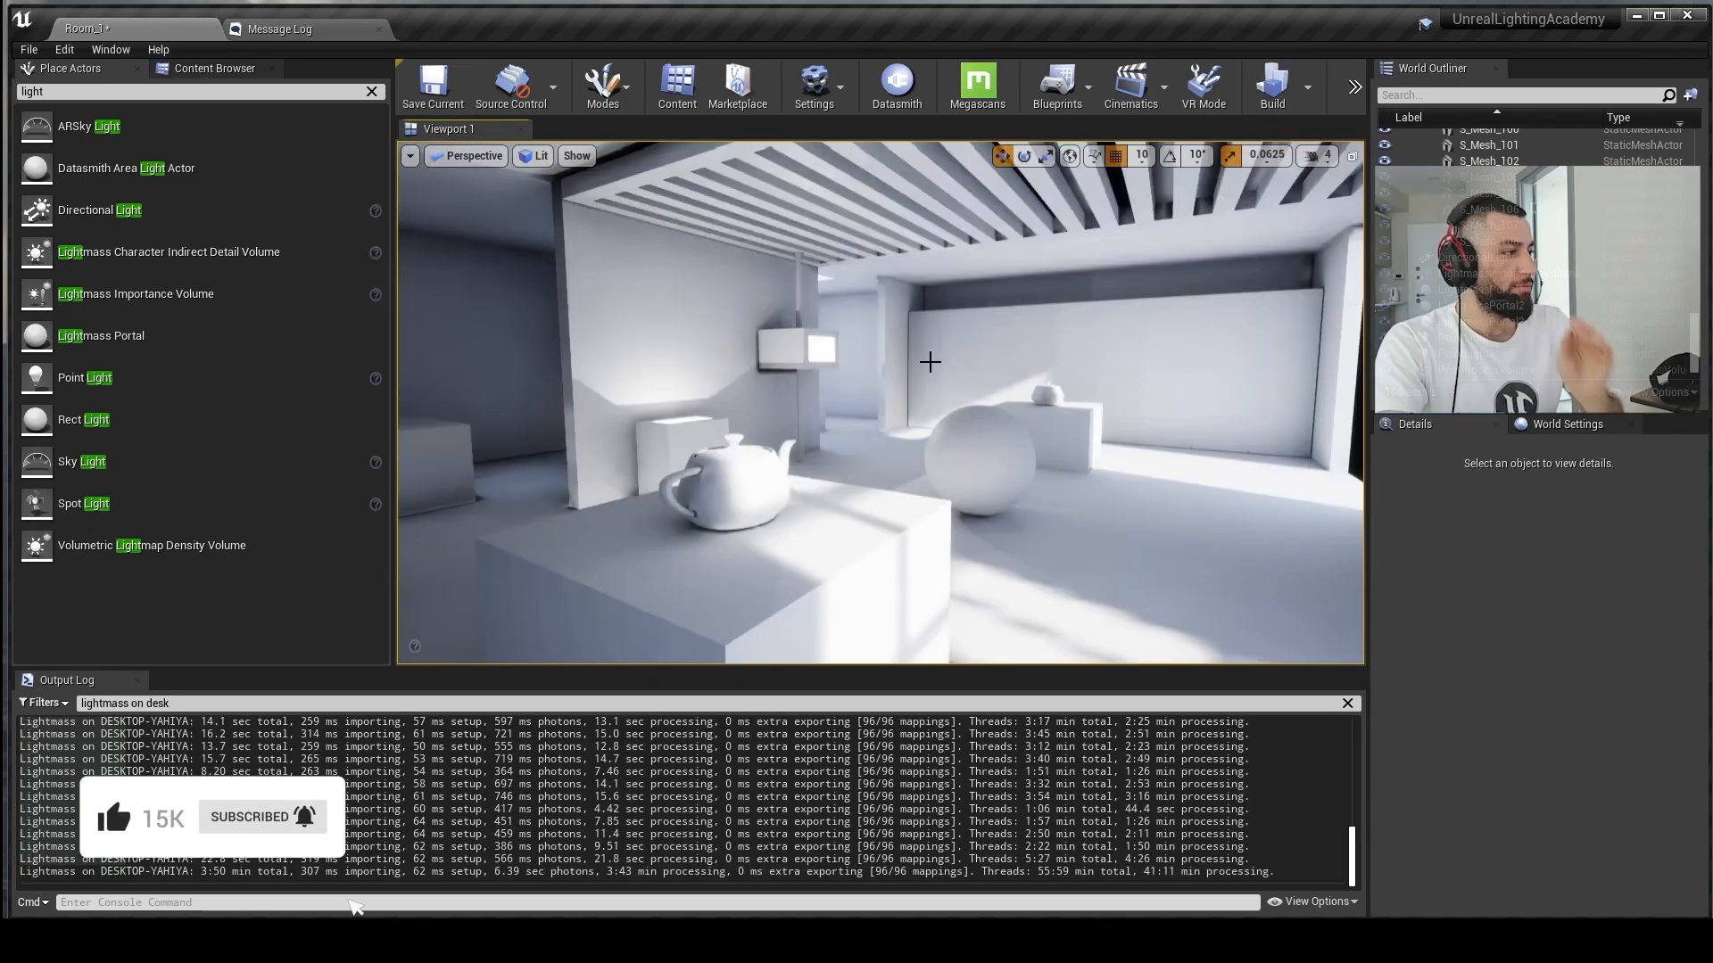
pyautogui.moveTo(929, 363); pyautogui.dragTo(937, 303, button='right')
pyautogui.moveTo(1594, 113)
pyautogui.mouseDown(button='right')
pyautogui.moveTo(1699, 120)
pyautogui.moveTo(1594, 114)
pyautogui.mouseUp(button='right')
pyautogui.moveTo(799, 488); pyautogui.dragTo(1048, 587, button='right')
pyautogui.press('F11')
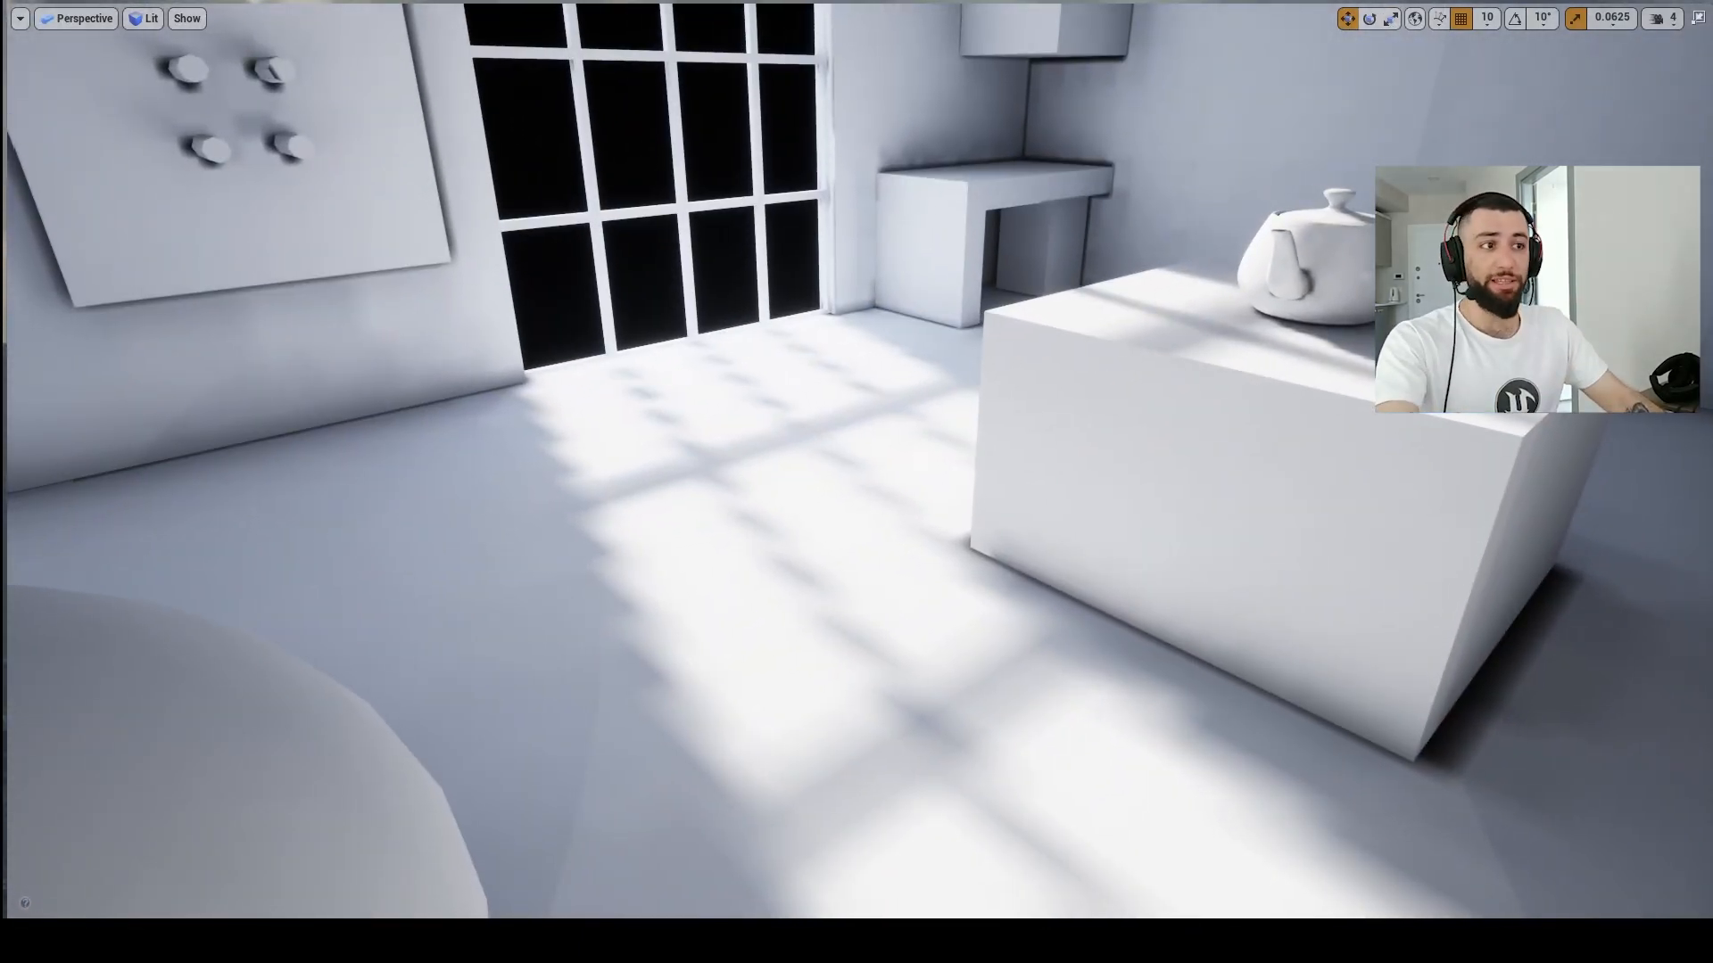
# Step: Examine the baked lighting throughout the room, including the floor shadows, the two lit boxes and the adjoining rooms
pyautogui.press('g')
pyautogui.moveTo(1056, 487)
pyautogui.mouseDown(button='right')
pyautogui.moveTo(1293, 500)
pyautogui.moveTo(1057, 487)
pyautogui.mouseUp(button='right')
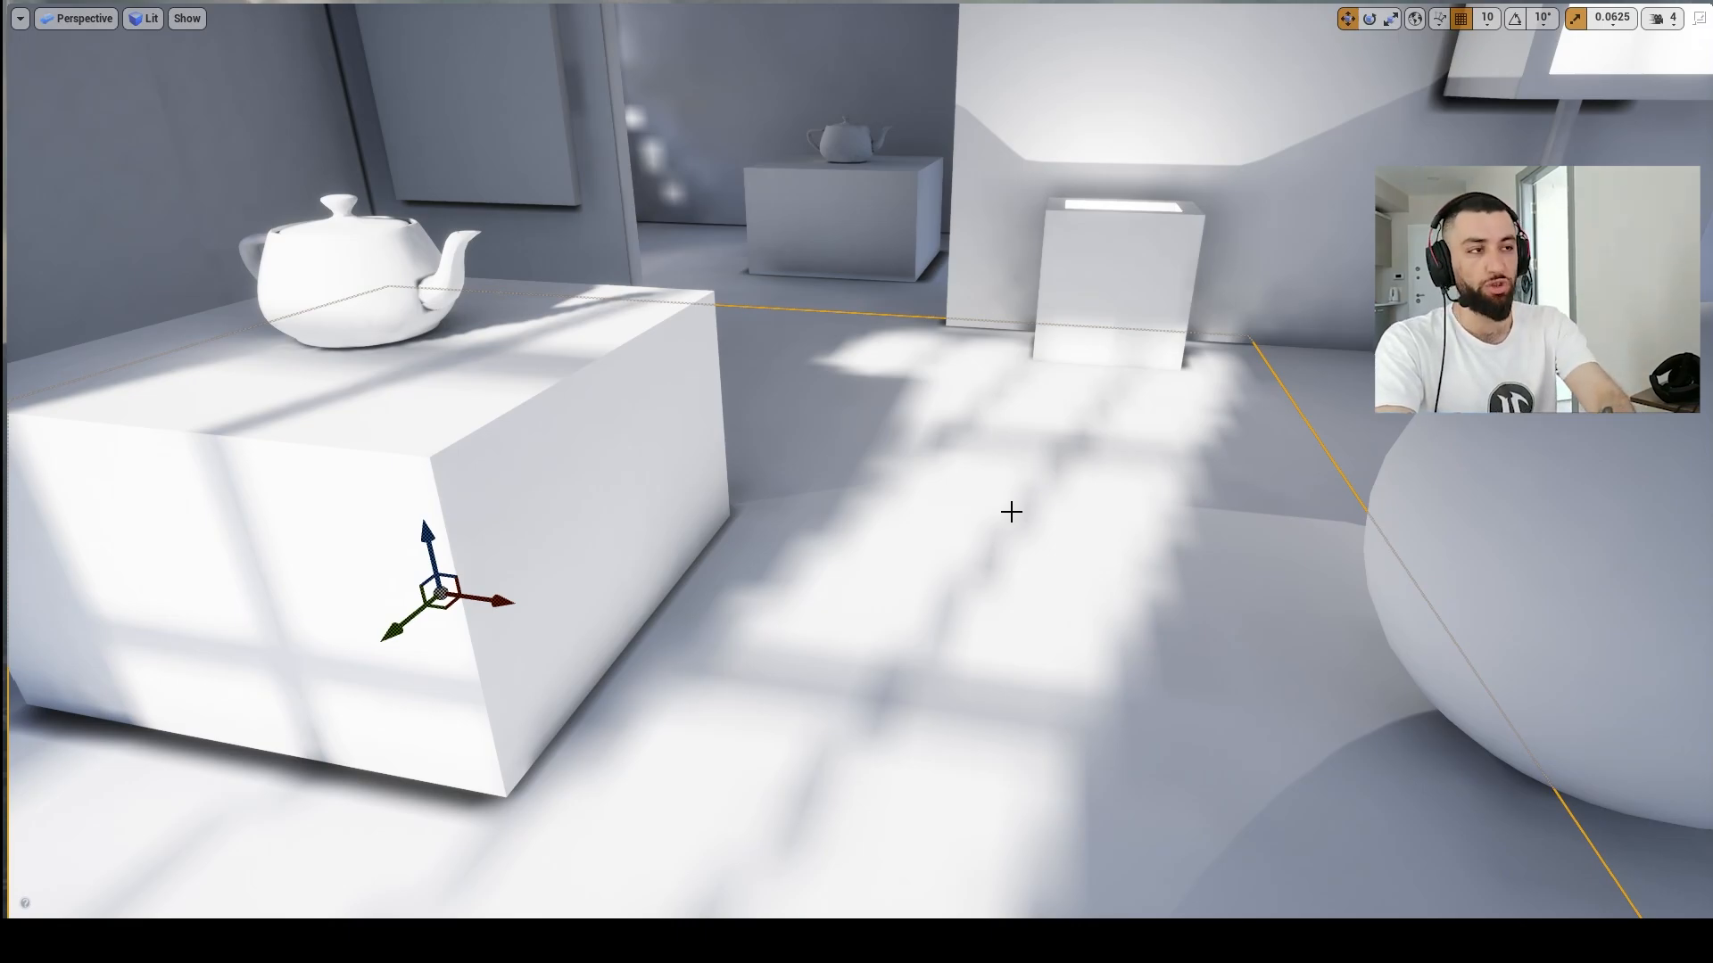
pyautogui.hotkey('alt', '0')
pyautogui.press('Escape')
pyautogui.moveTo(336, 13); pyautogui.dragTo(841, 497, button='right')
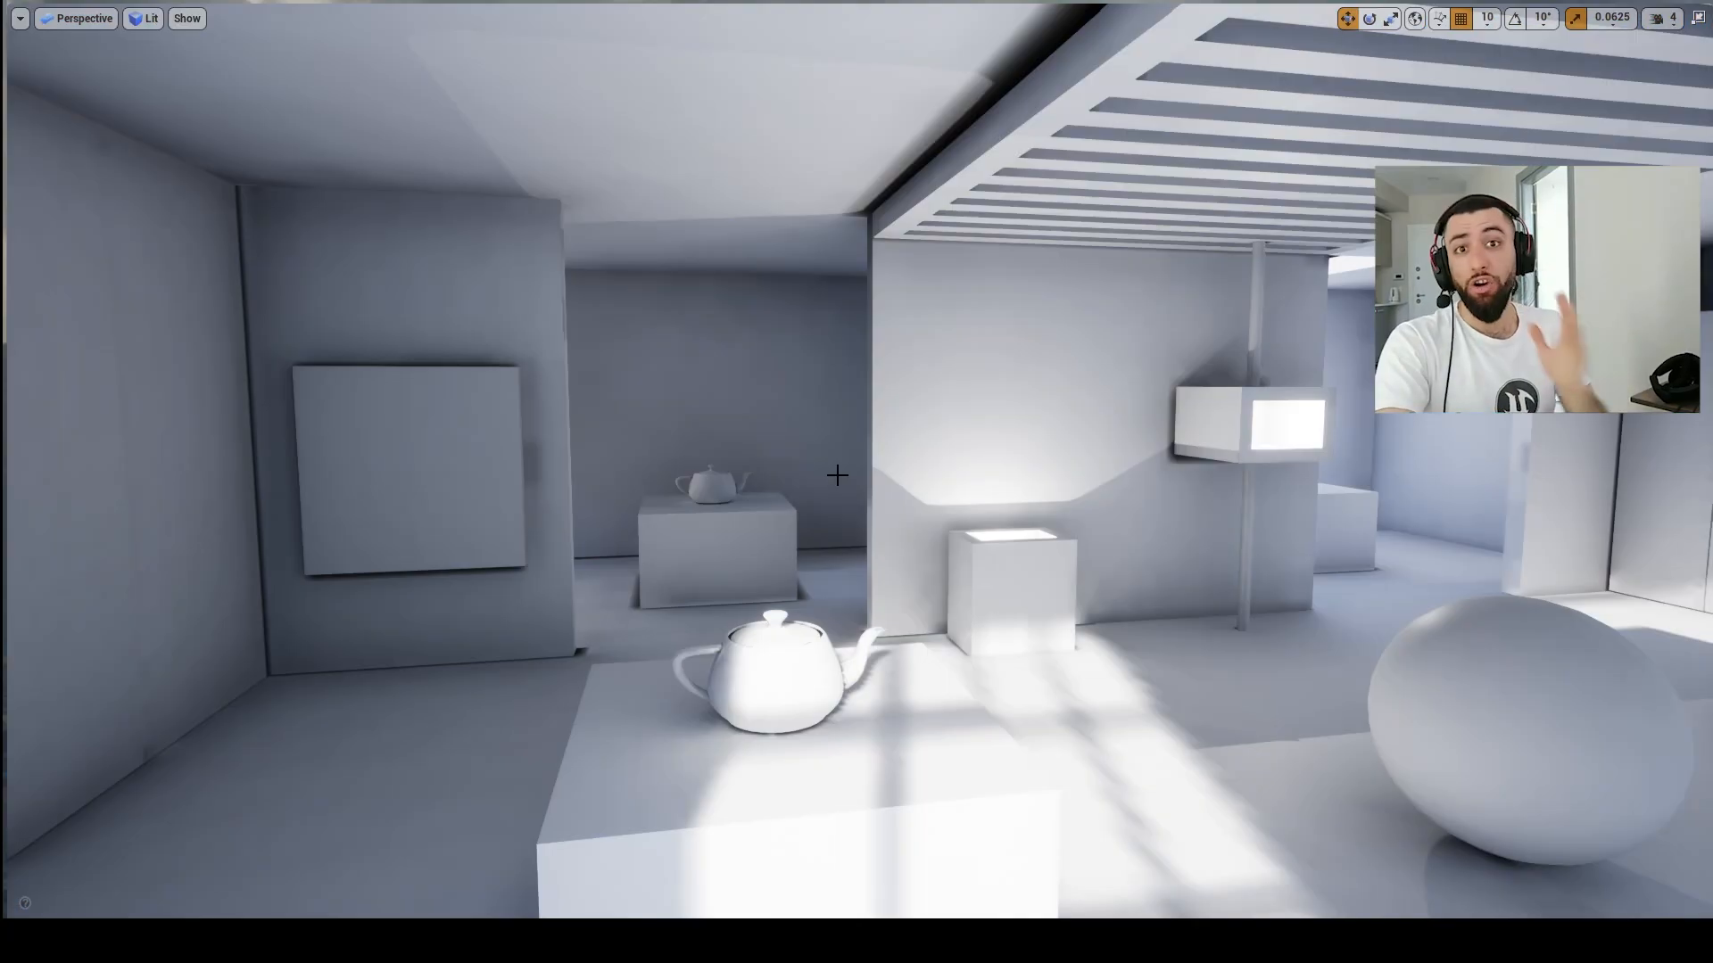
pyautogui.press('w')
pyautogui.moveTo(856, 482)
pyautogui.mouseDown(button='right')
pyautogui.moveTo(705, 486)
pyautogui.moveTo(482, 380)
pyautogui.moveTo(660, 482)
pyautogui.moveTo(875, 482)
pyautogui.mouseUp(button='right')
pyautogui.press('d')
pyautogui.press('s')
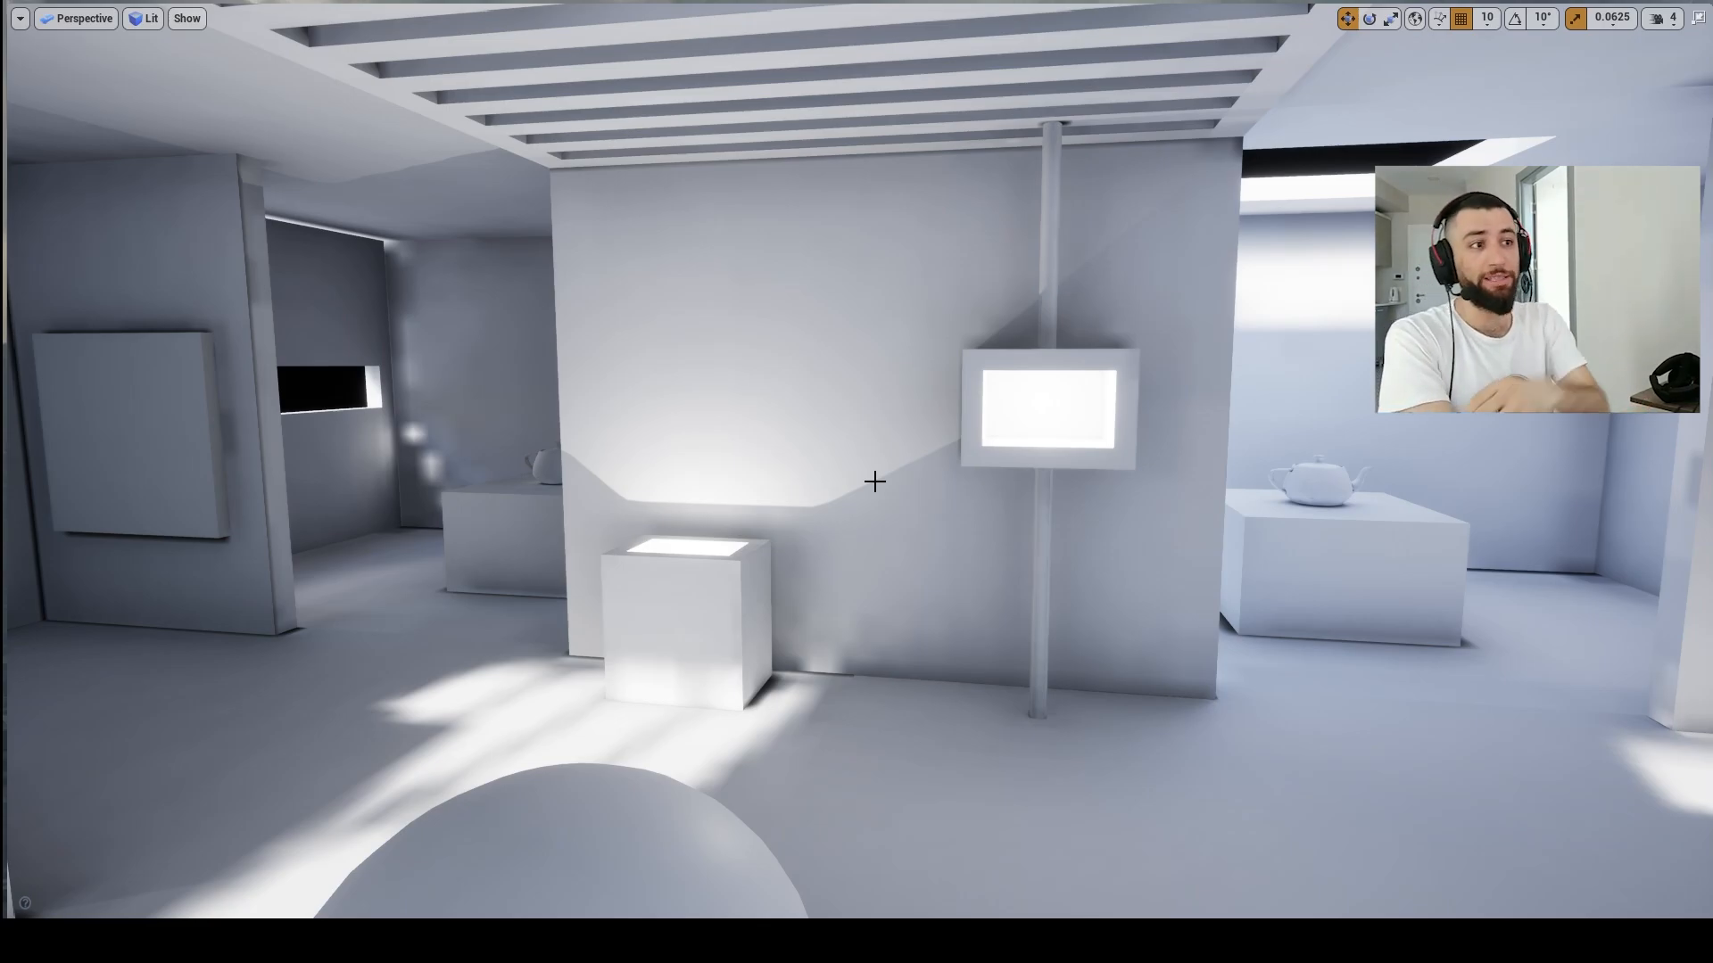
pyautogui.moveTo(864, 485); pyautogui.dragTo(870, 519, button='right')
pyautogui.press('w')
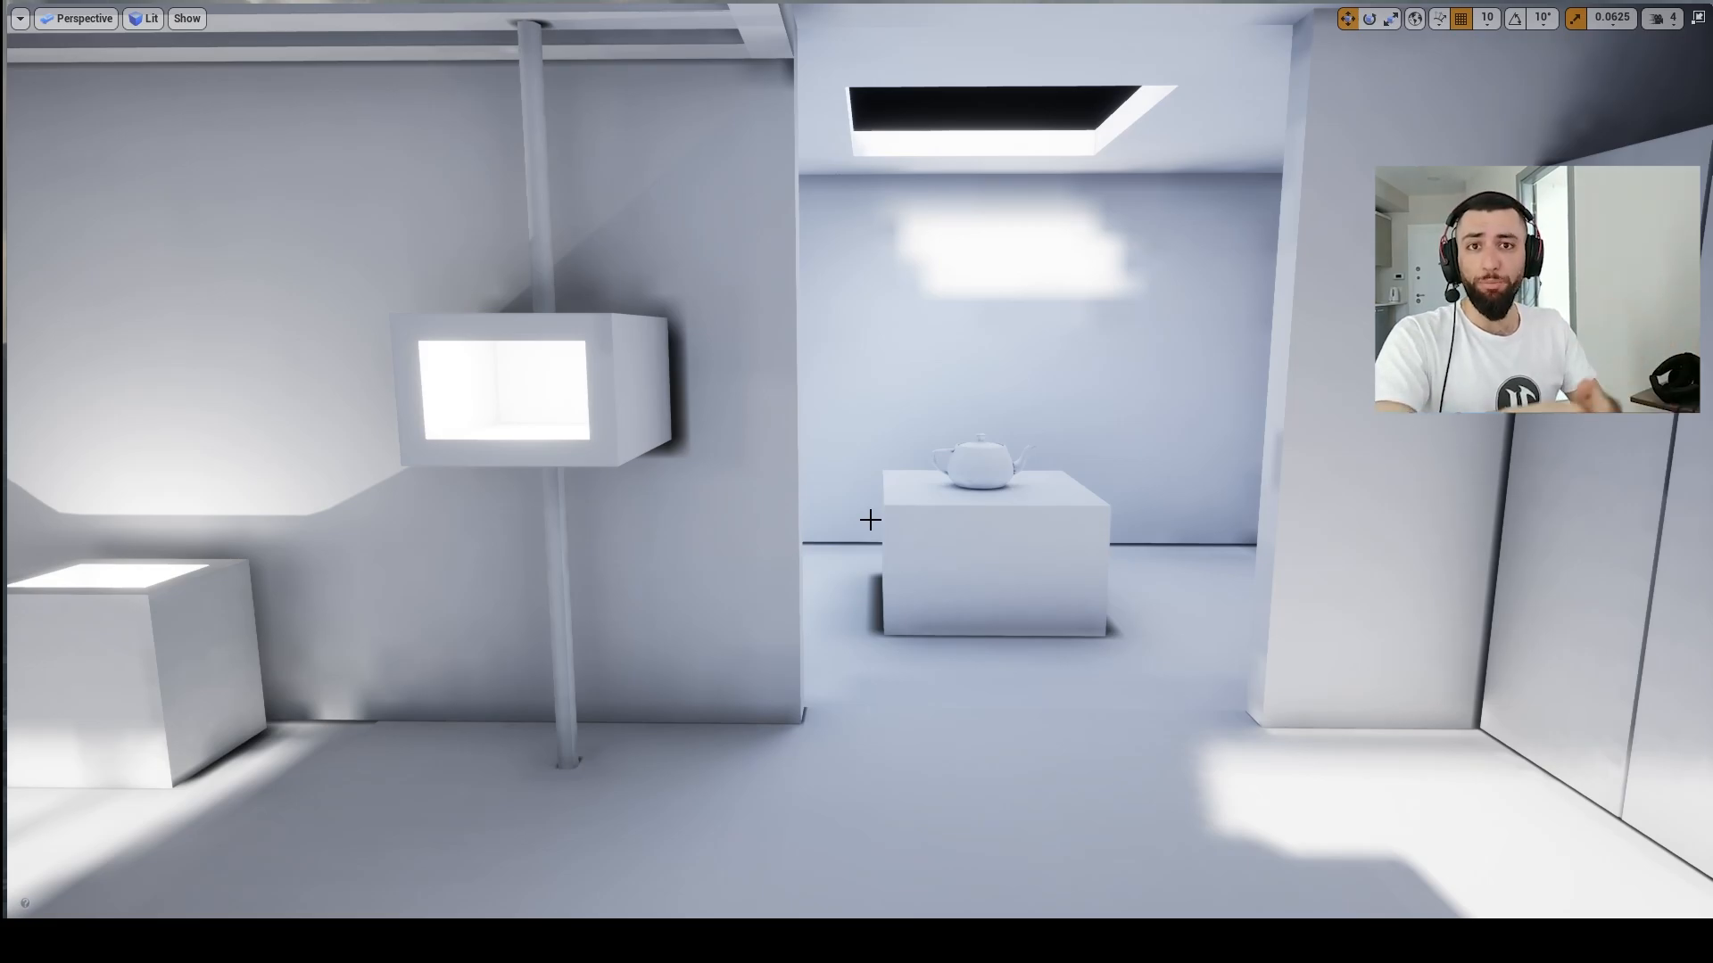
pyautogui.moveTo(870, 519); pyautogui.dragTo(888, 572, button='right')
pyautogui.press('a')
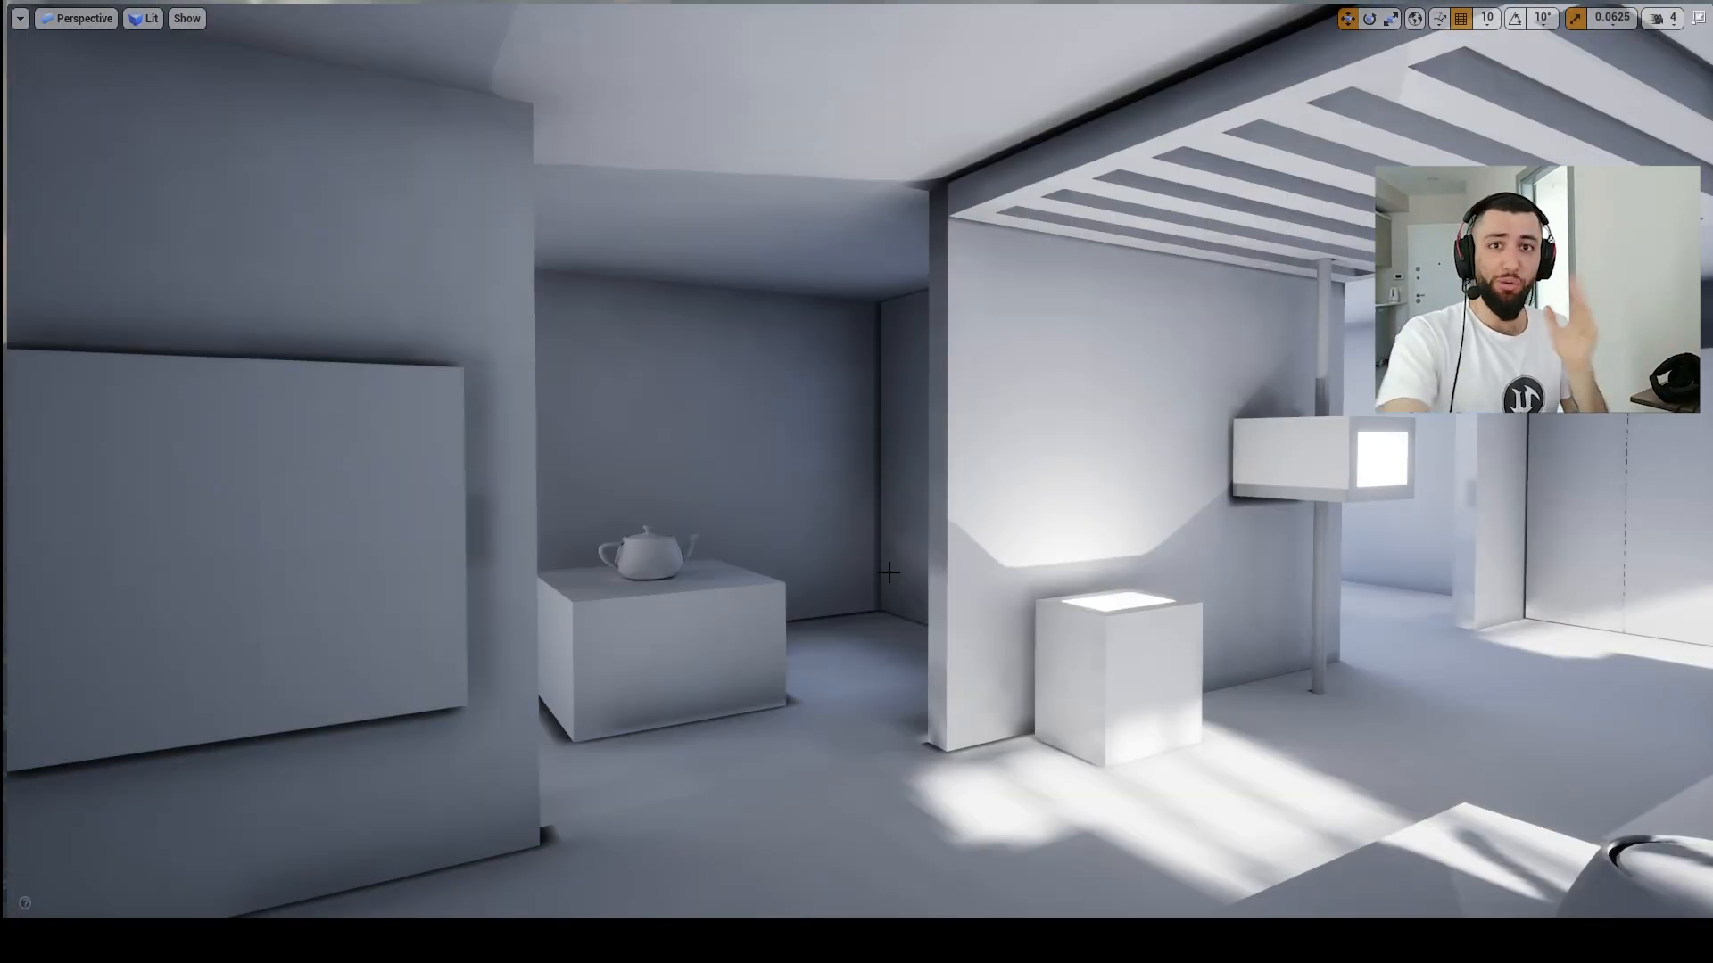